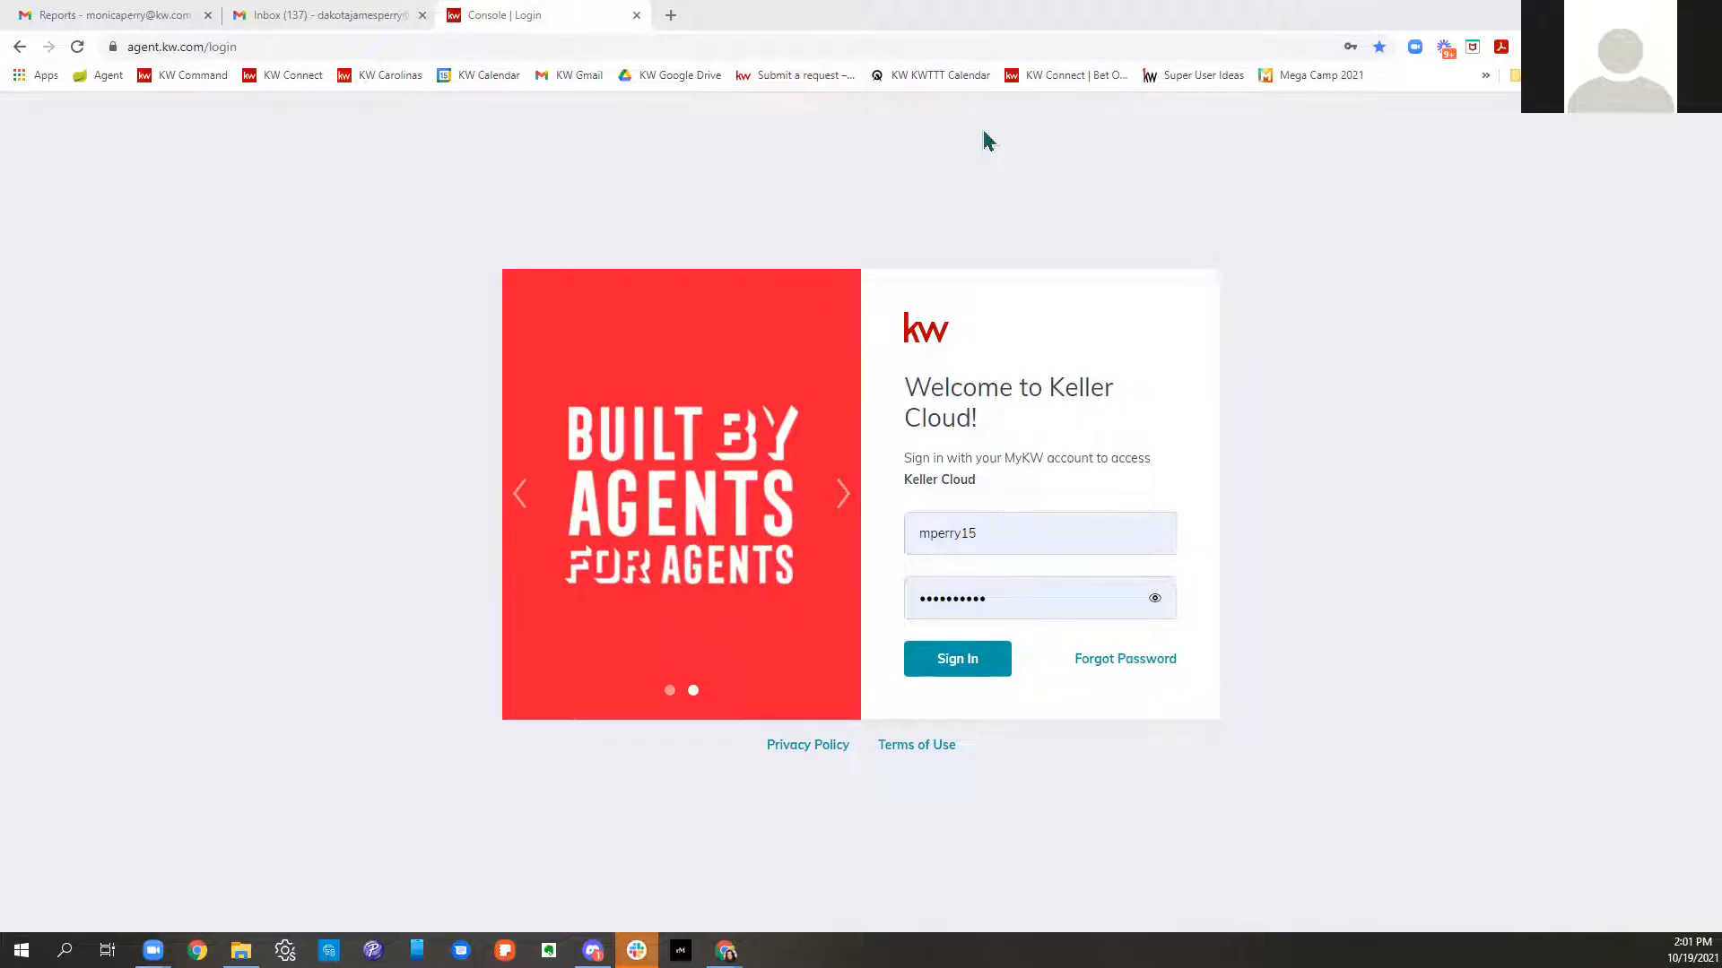
- Sign in to the KW Command agent account from the Keller Cloud login page
click(443, 47)
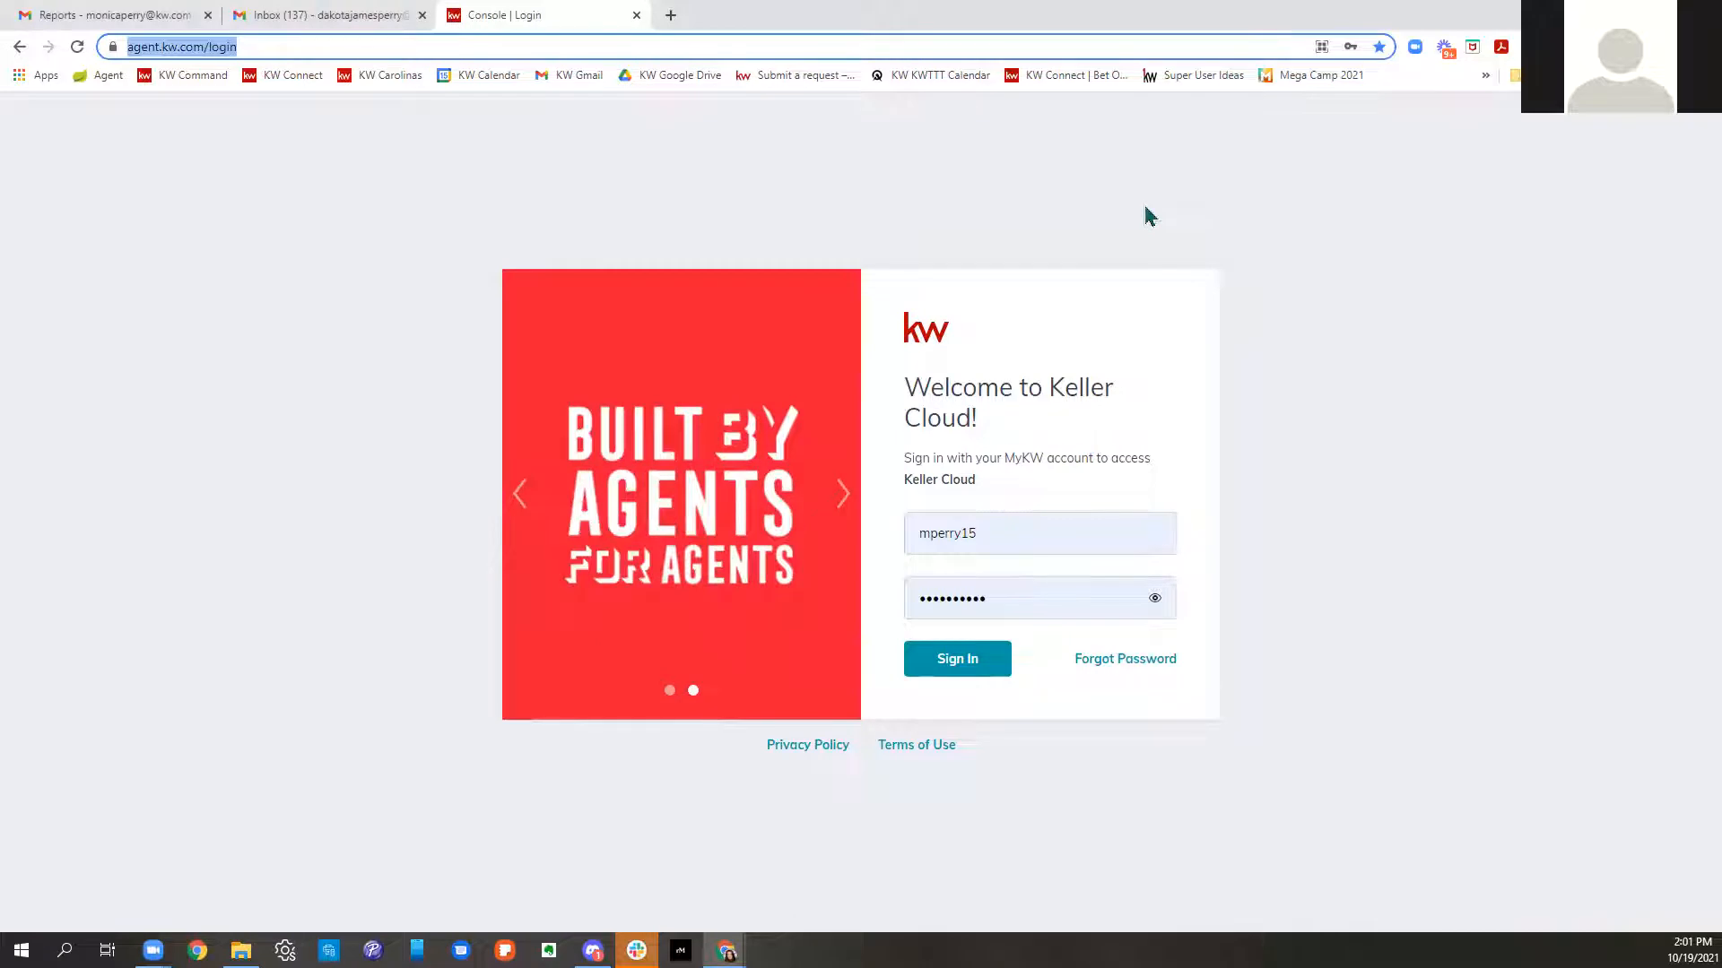
click(946, 668)
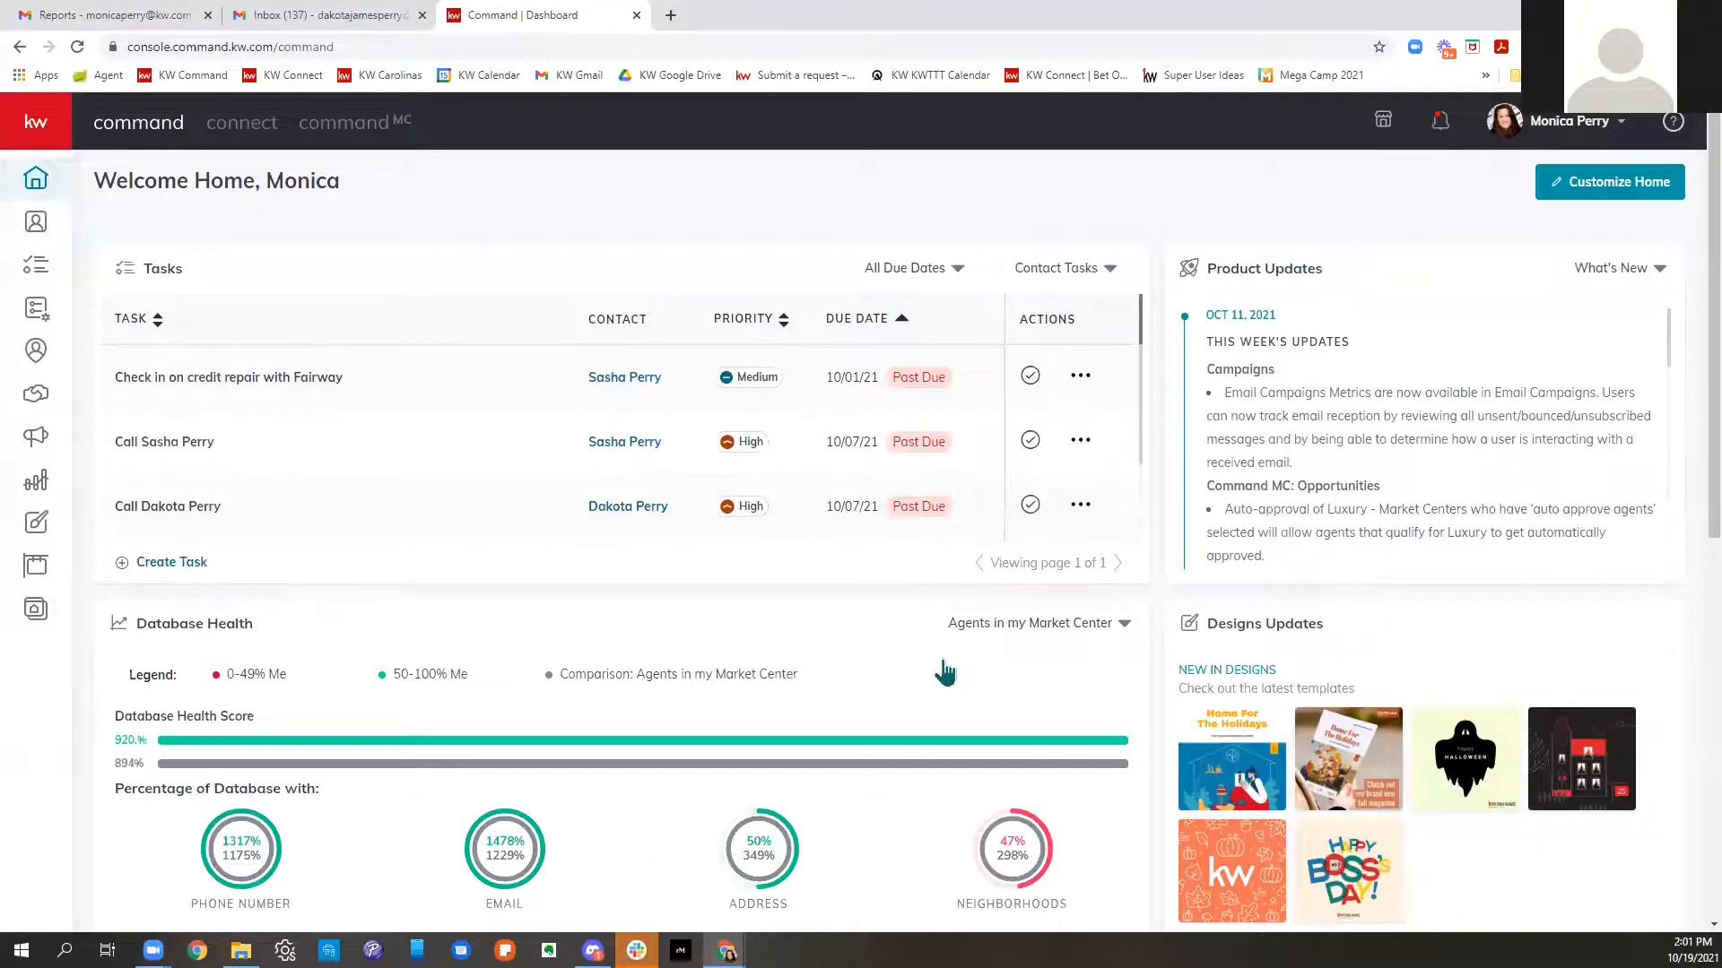
- Open Contacts, dismiss its welcome banner, and go to the Opportunities pipeline
click(40, 235)
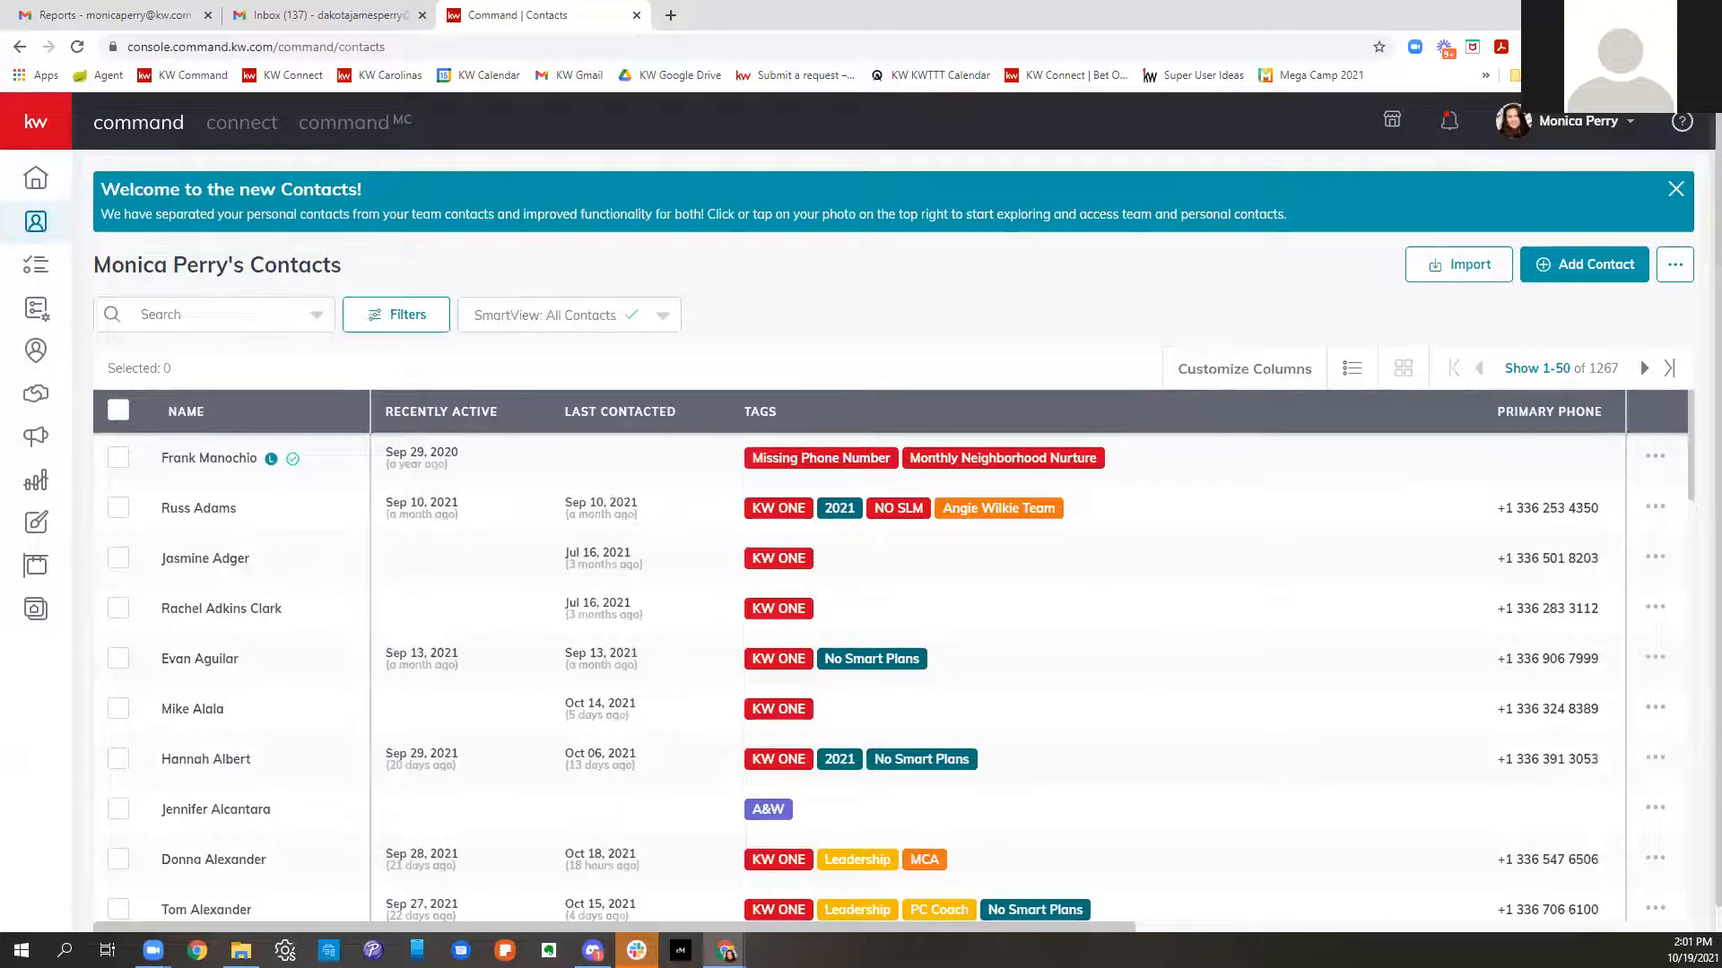
click(1675, 190)
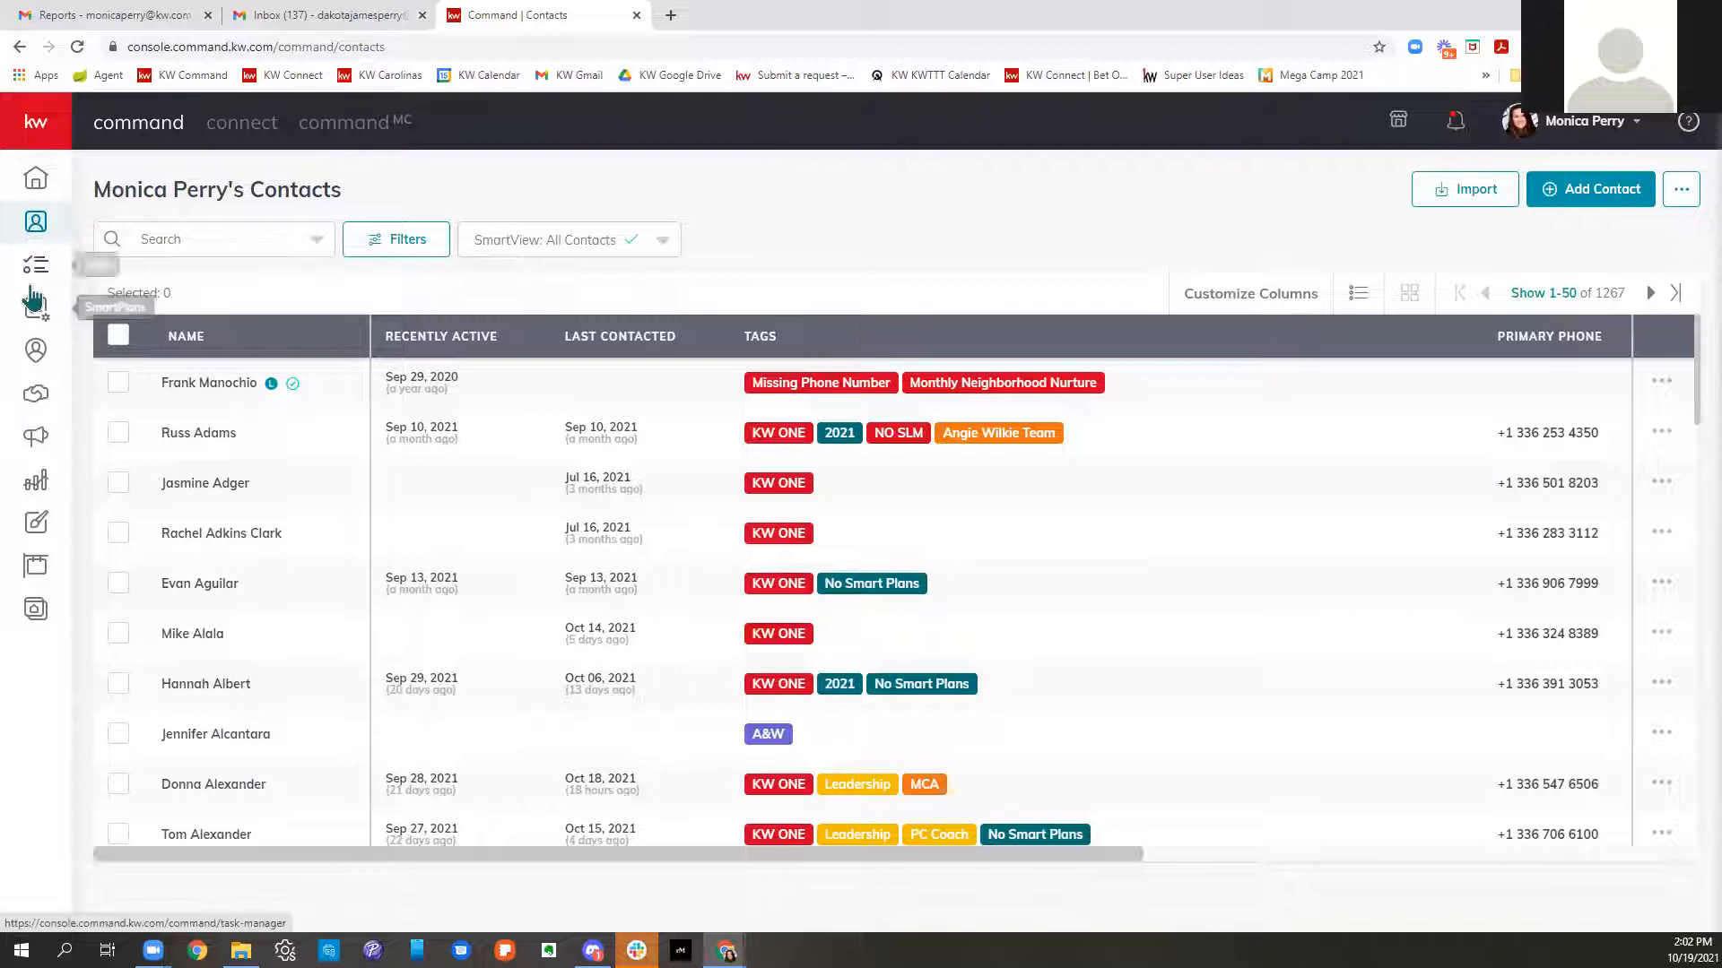
click(37, 397)
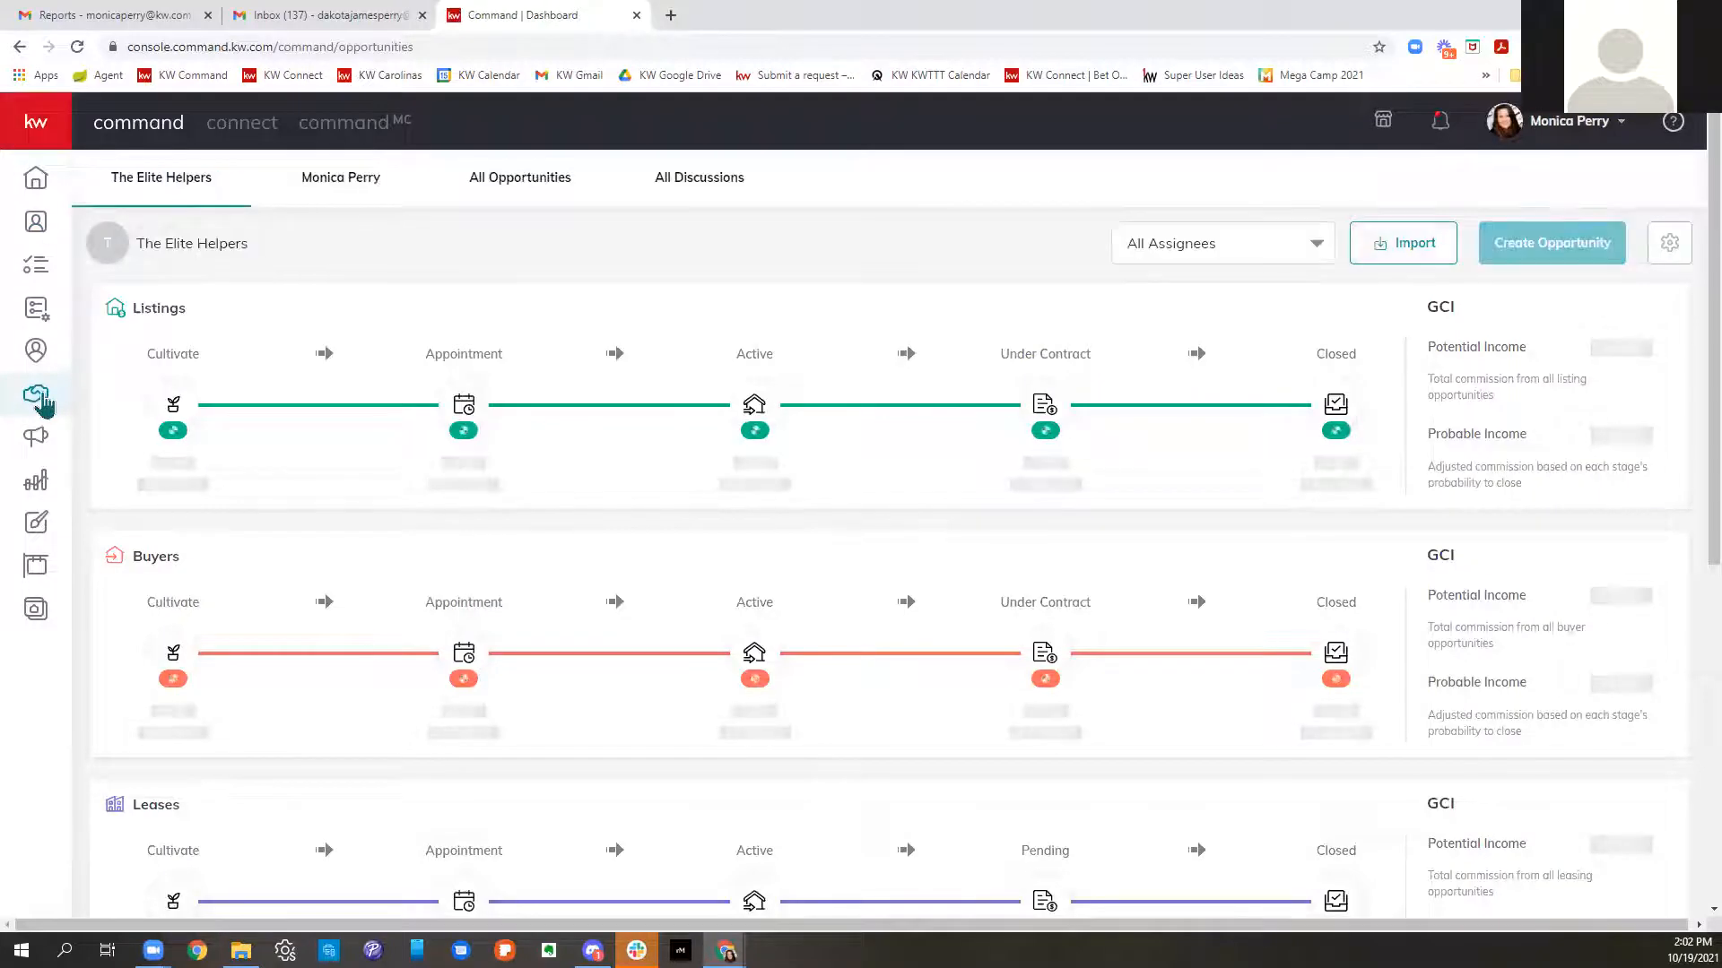
click(670, 15)
- Go to kwtriadtech.com and open the Downloadable Command Resources for Associates folder
text(kwtriad)
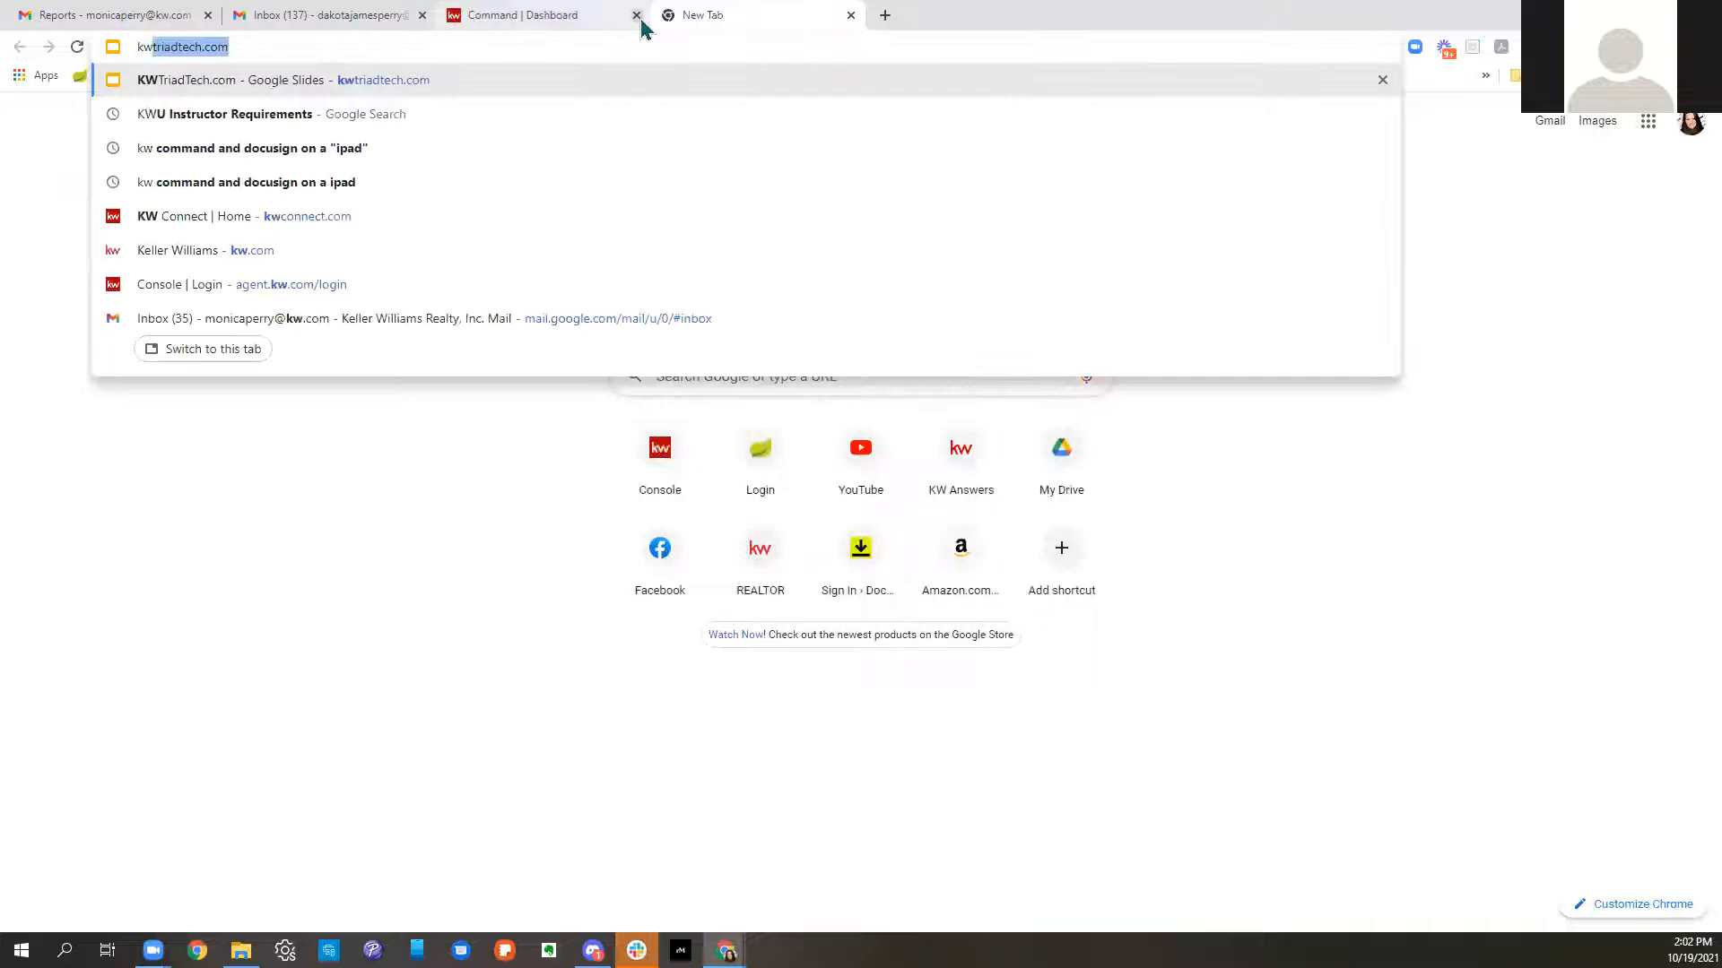
key(Return)
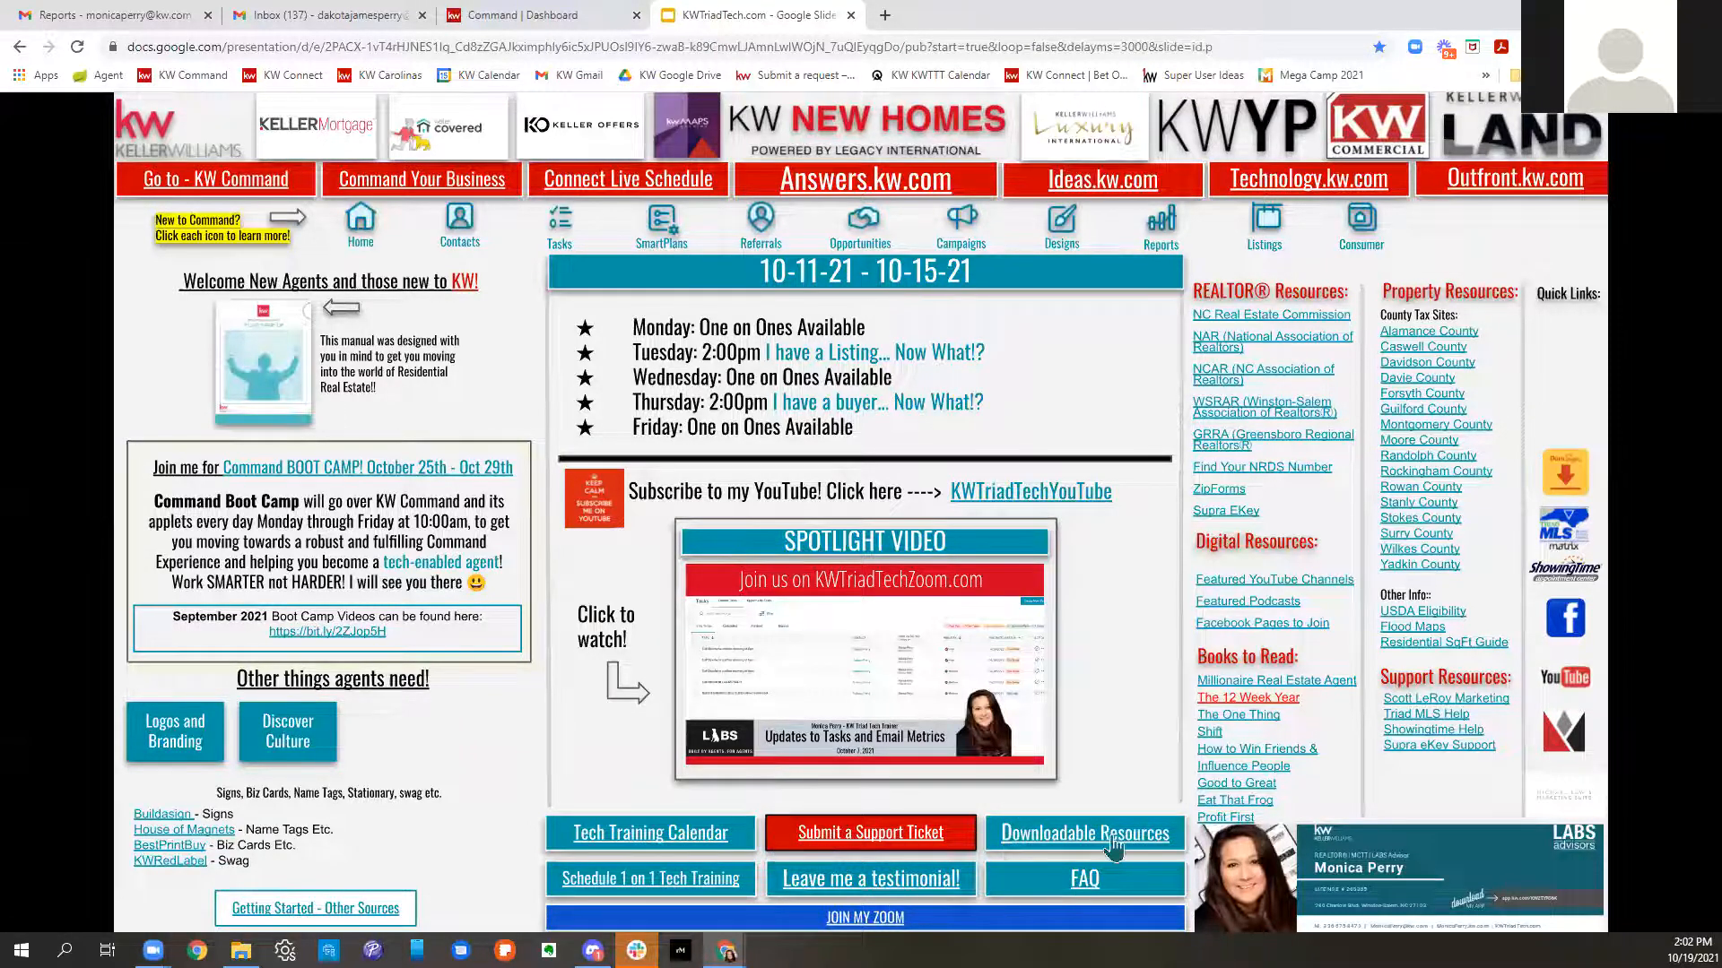
click(1114, 847)
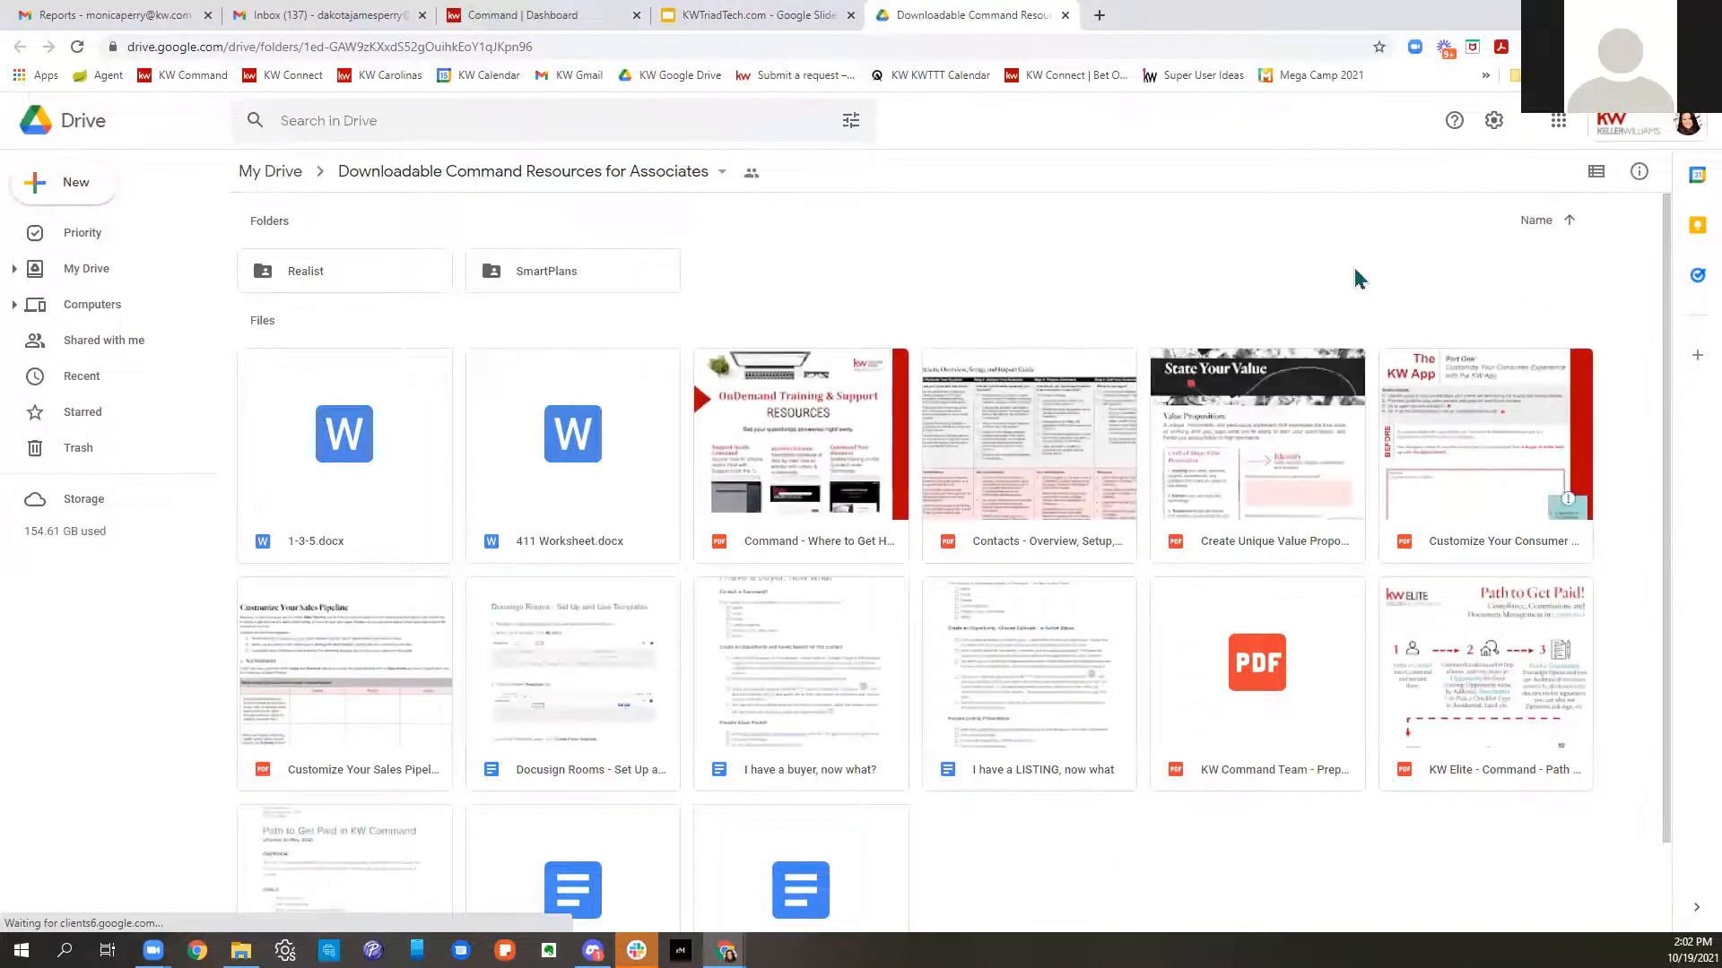
- Preview KW Elite - Command - Path to Get Paid.pdf, then return to the Command dashboard tab
double_click(1488, 661)
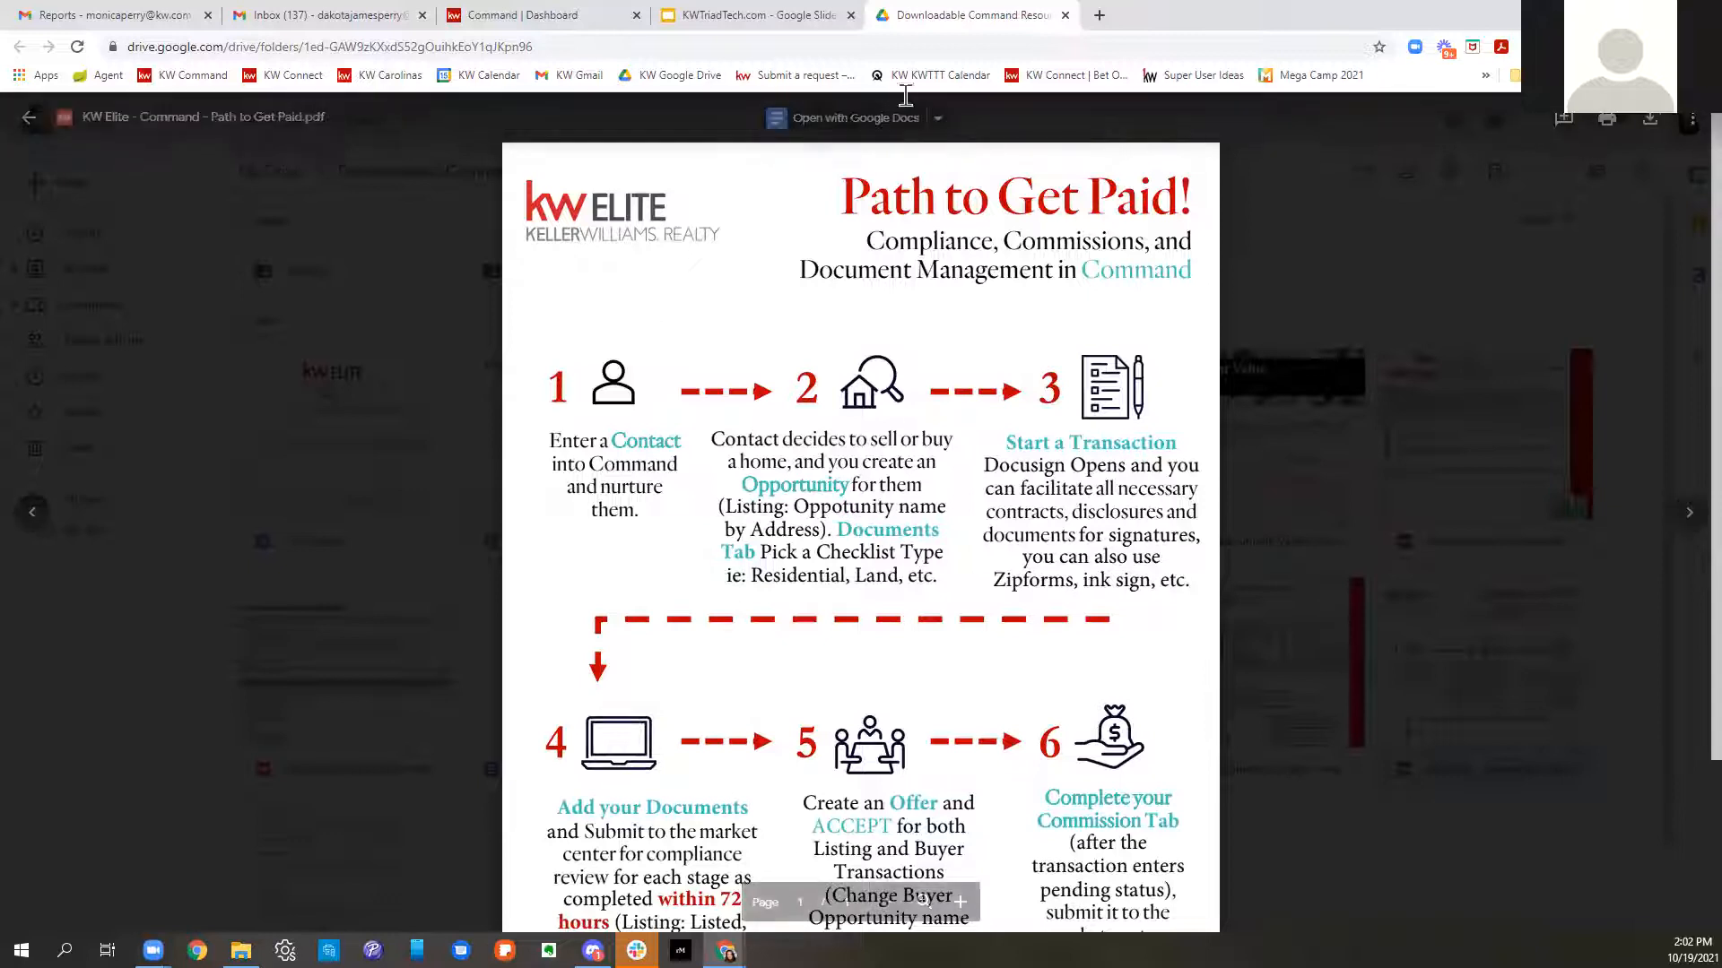
click(732, 16)
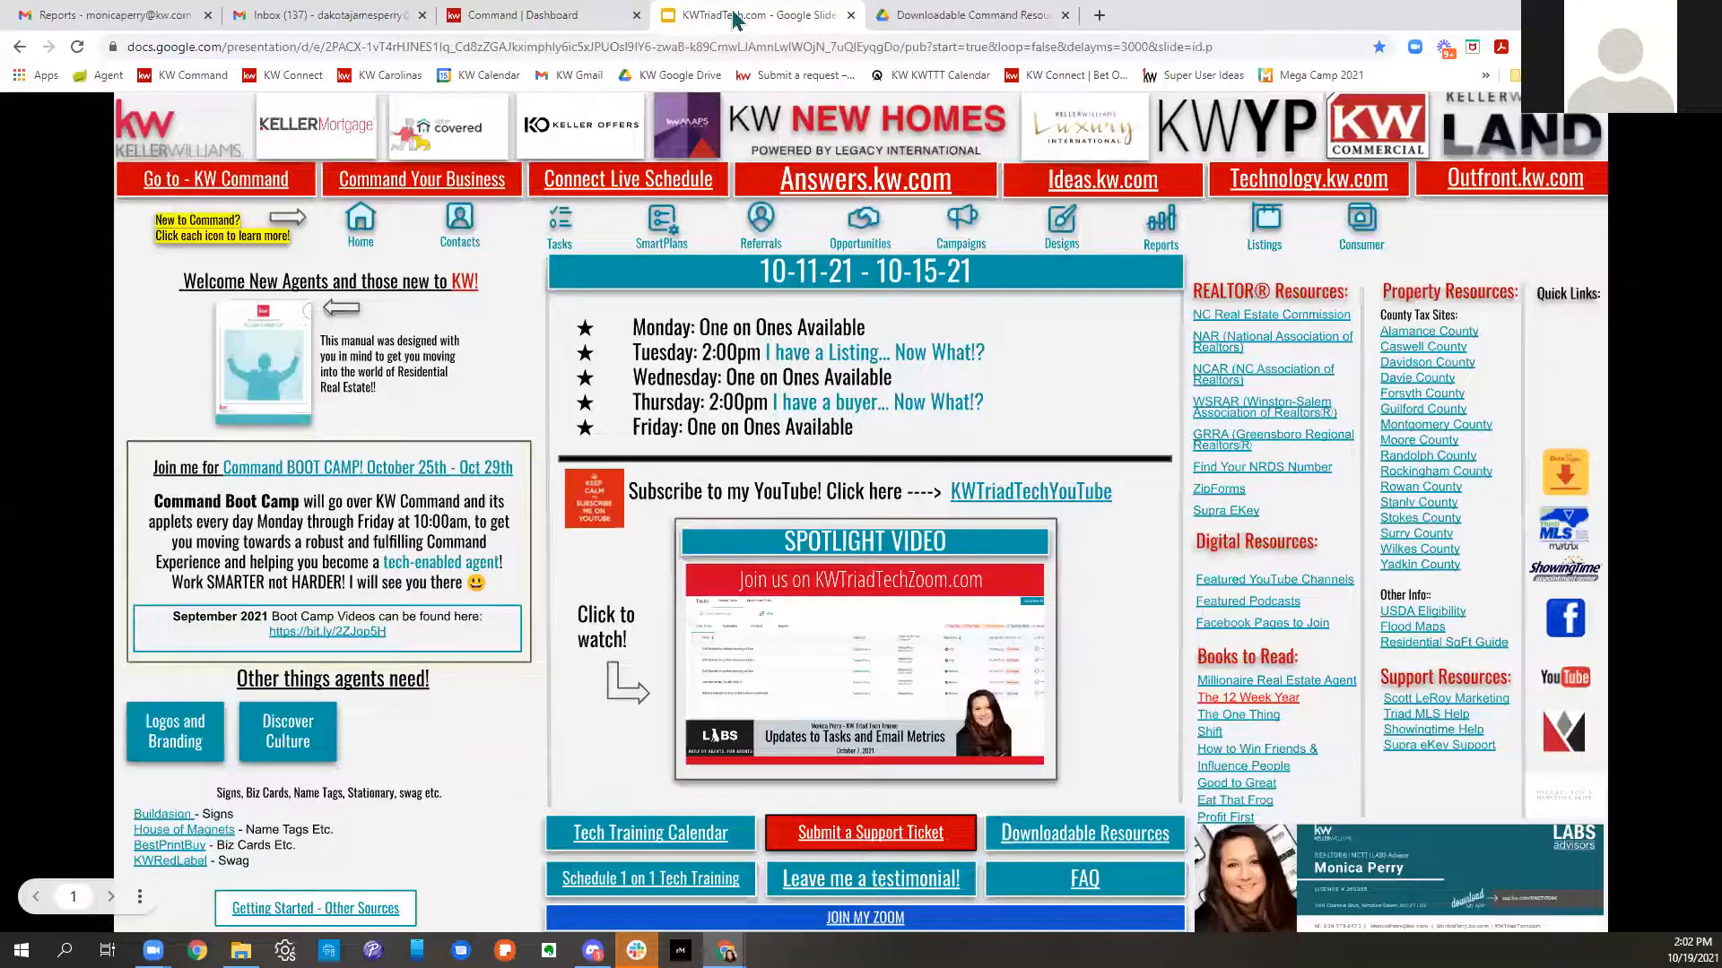
click(541, 16)
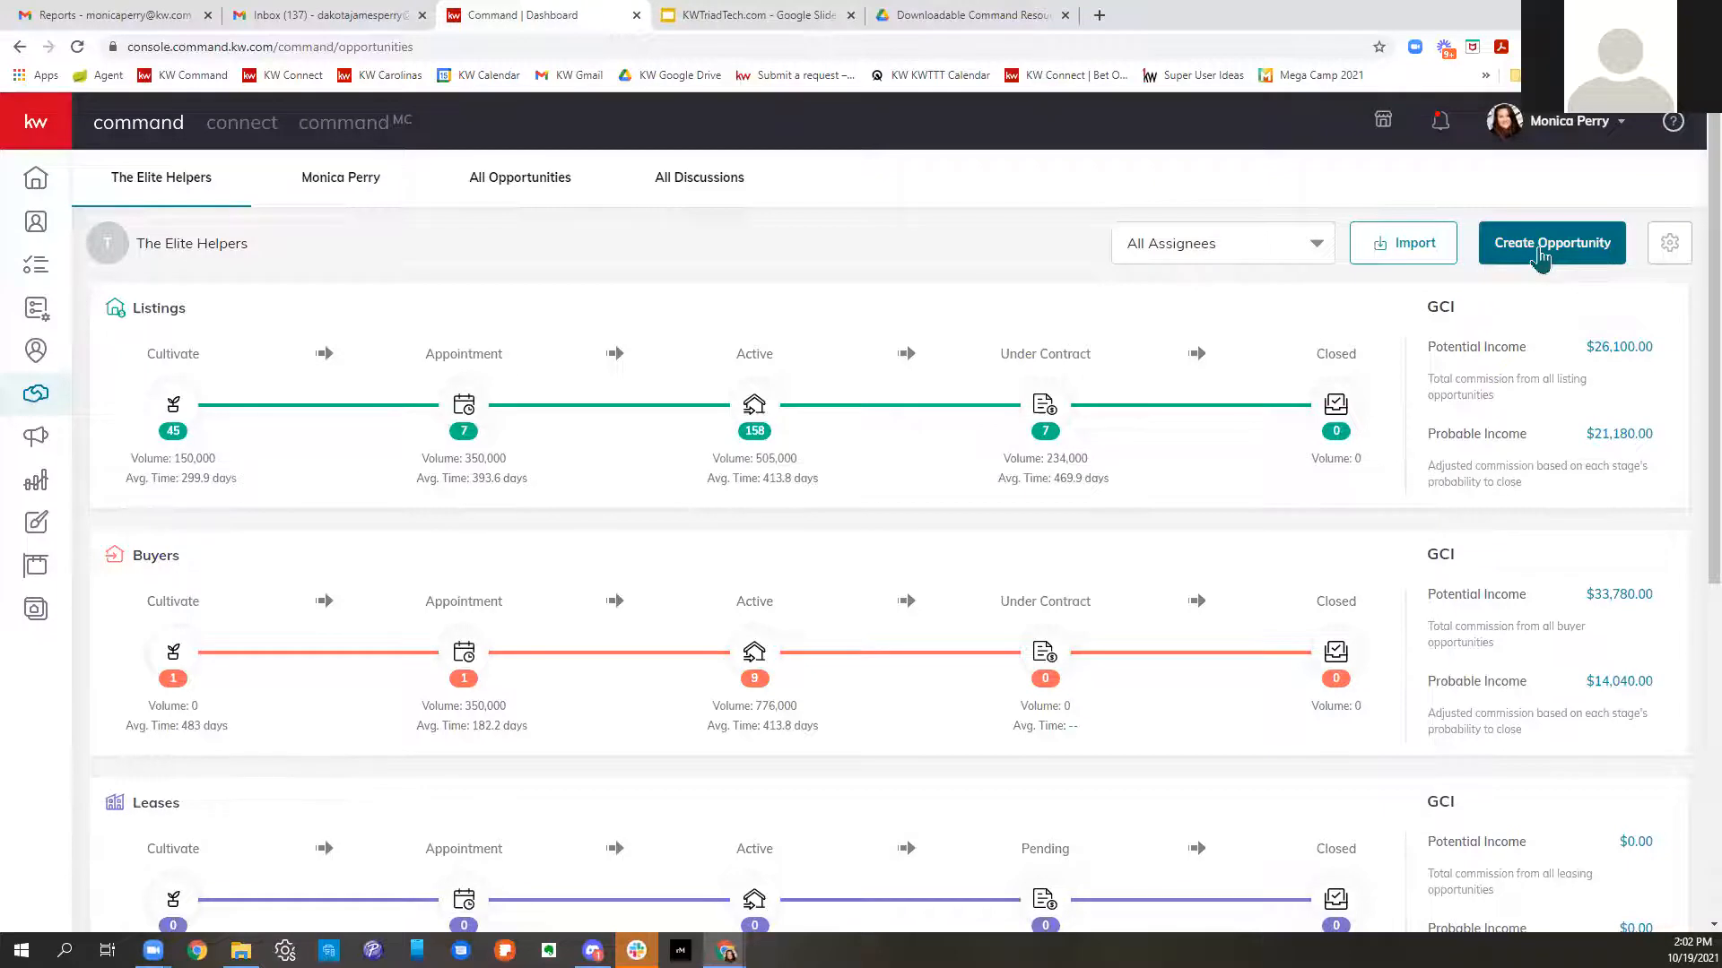
- Start a new opportunity and leave its Team field with no team assigned
click(1541, 257)
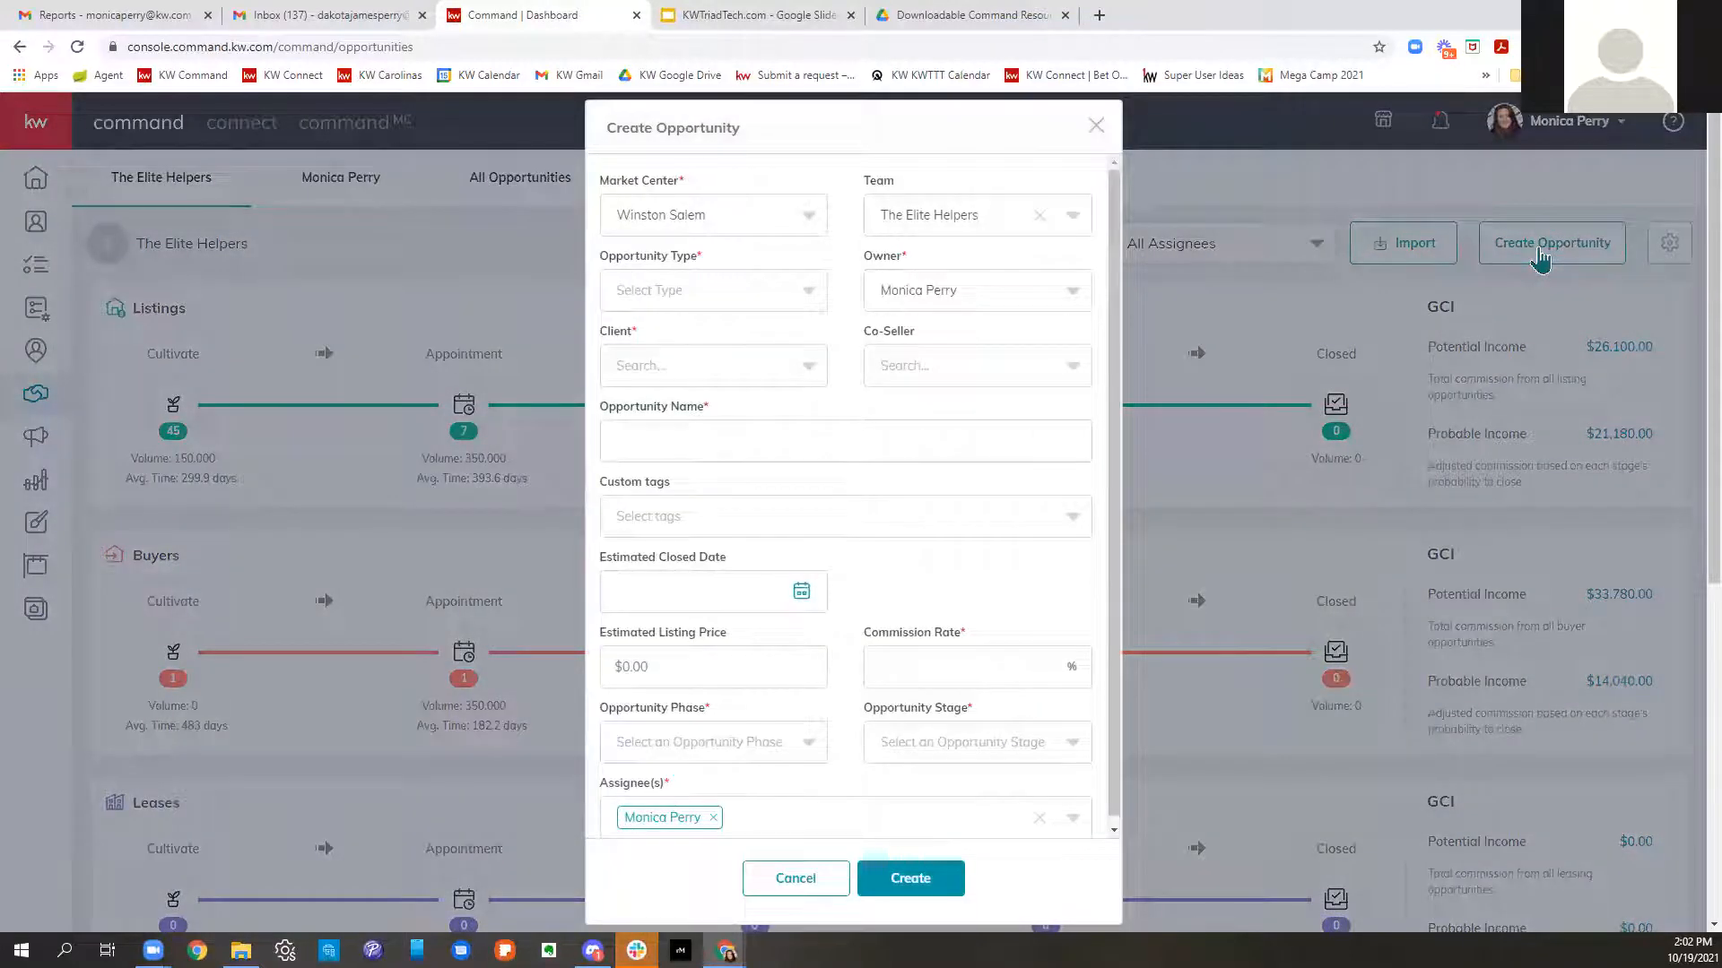
click(1038, 223)
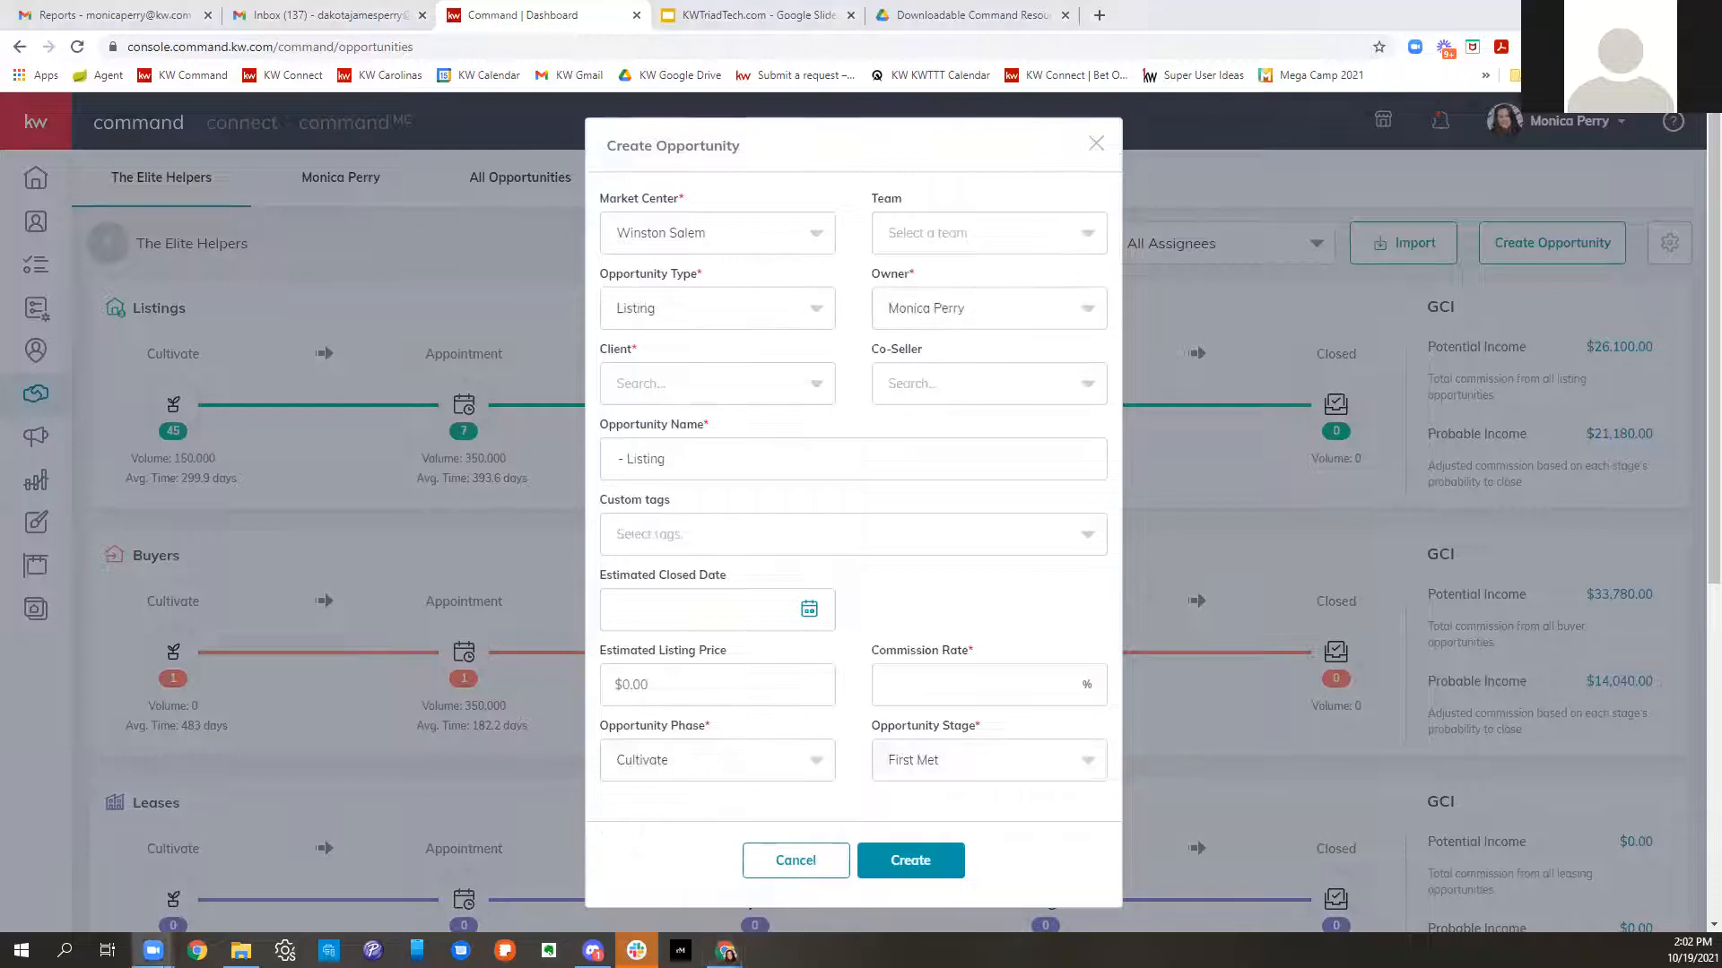
click(943, 235)
click(943, 298)
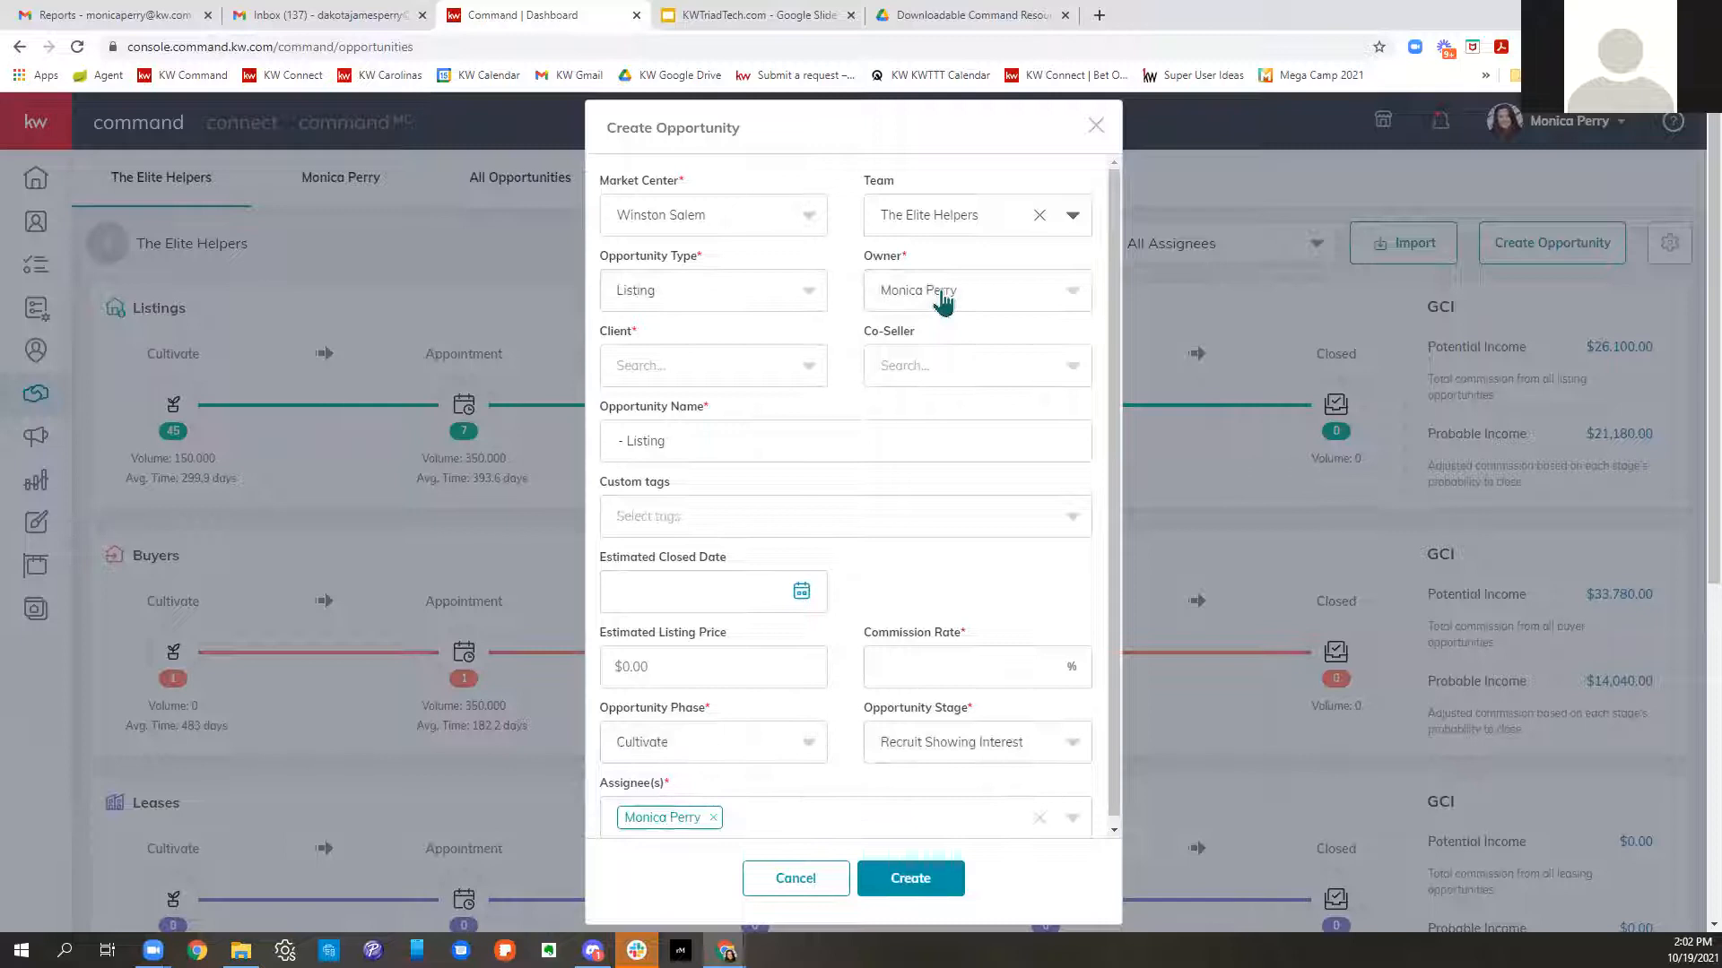
click(1039, 217)
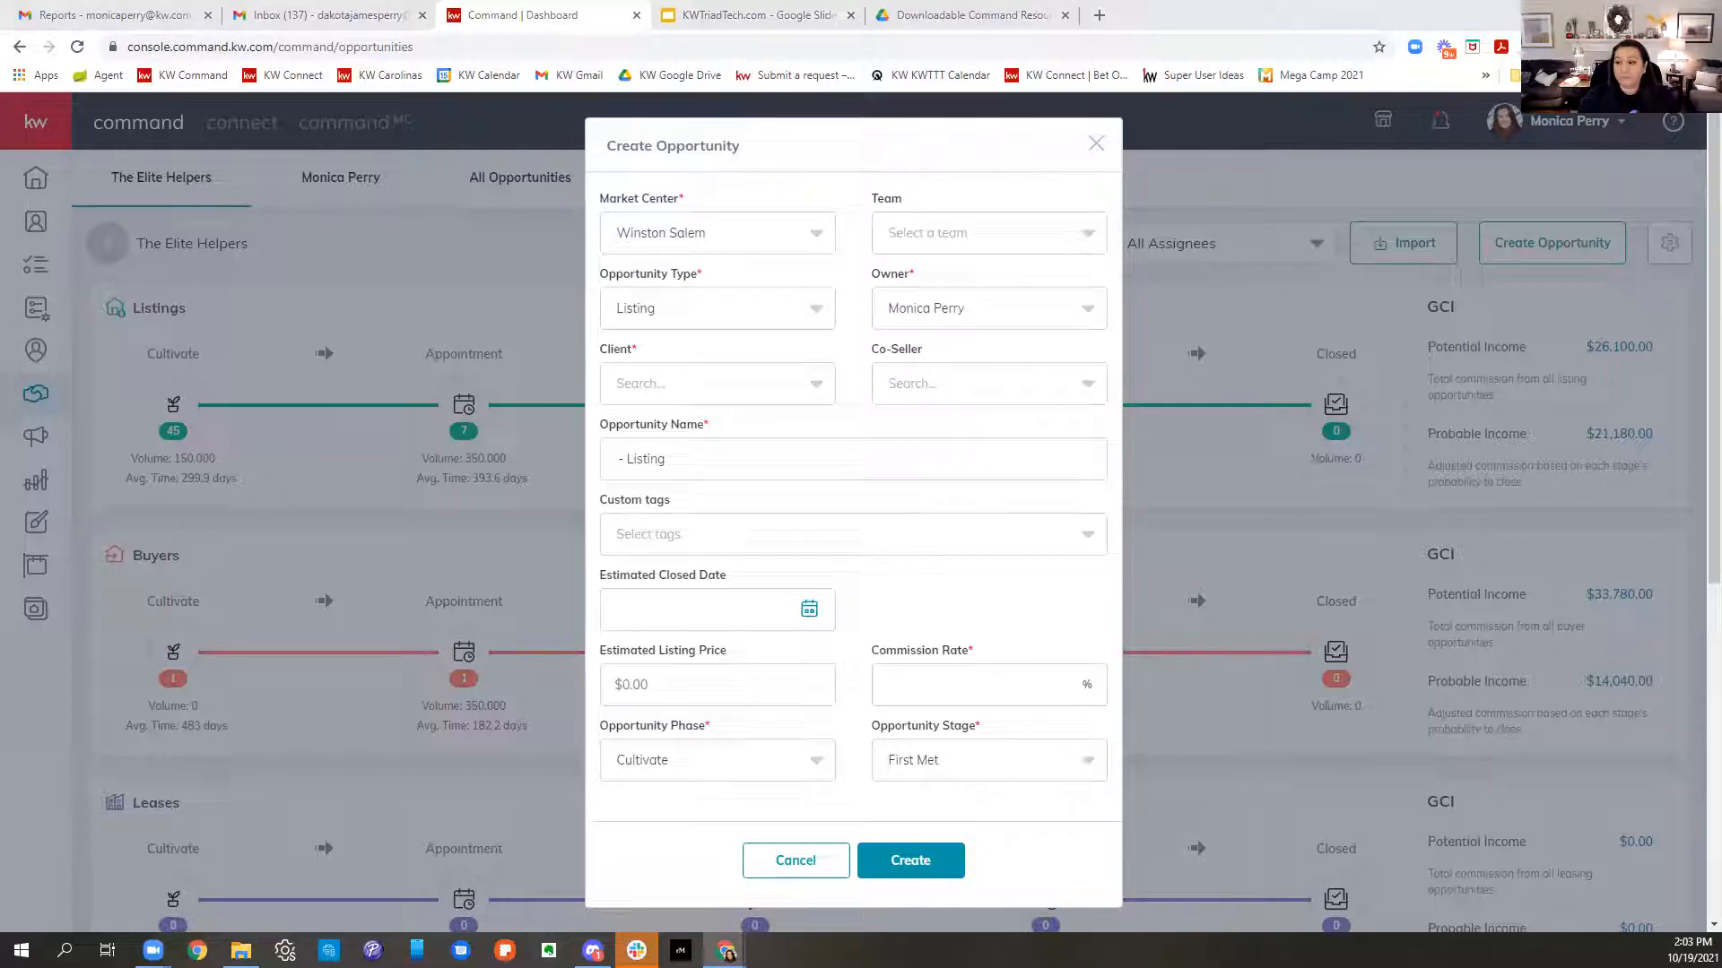
click(910, 246)
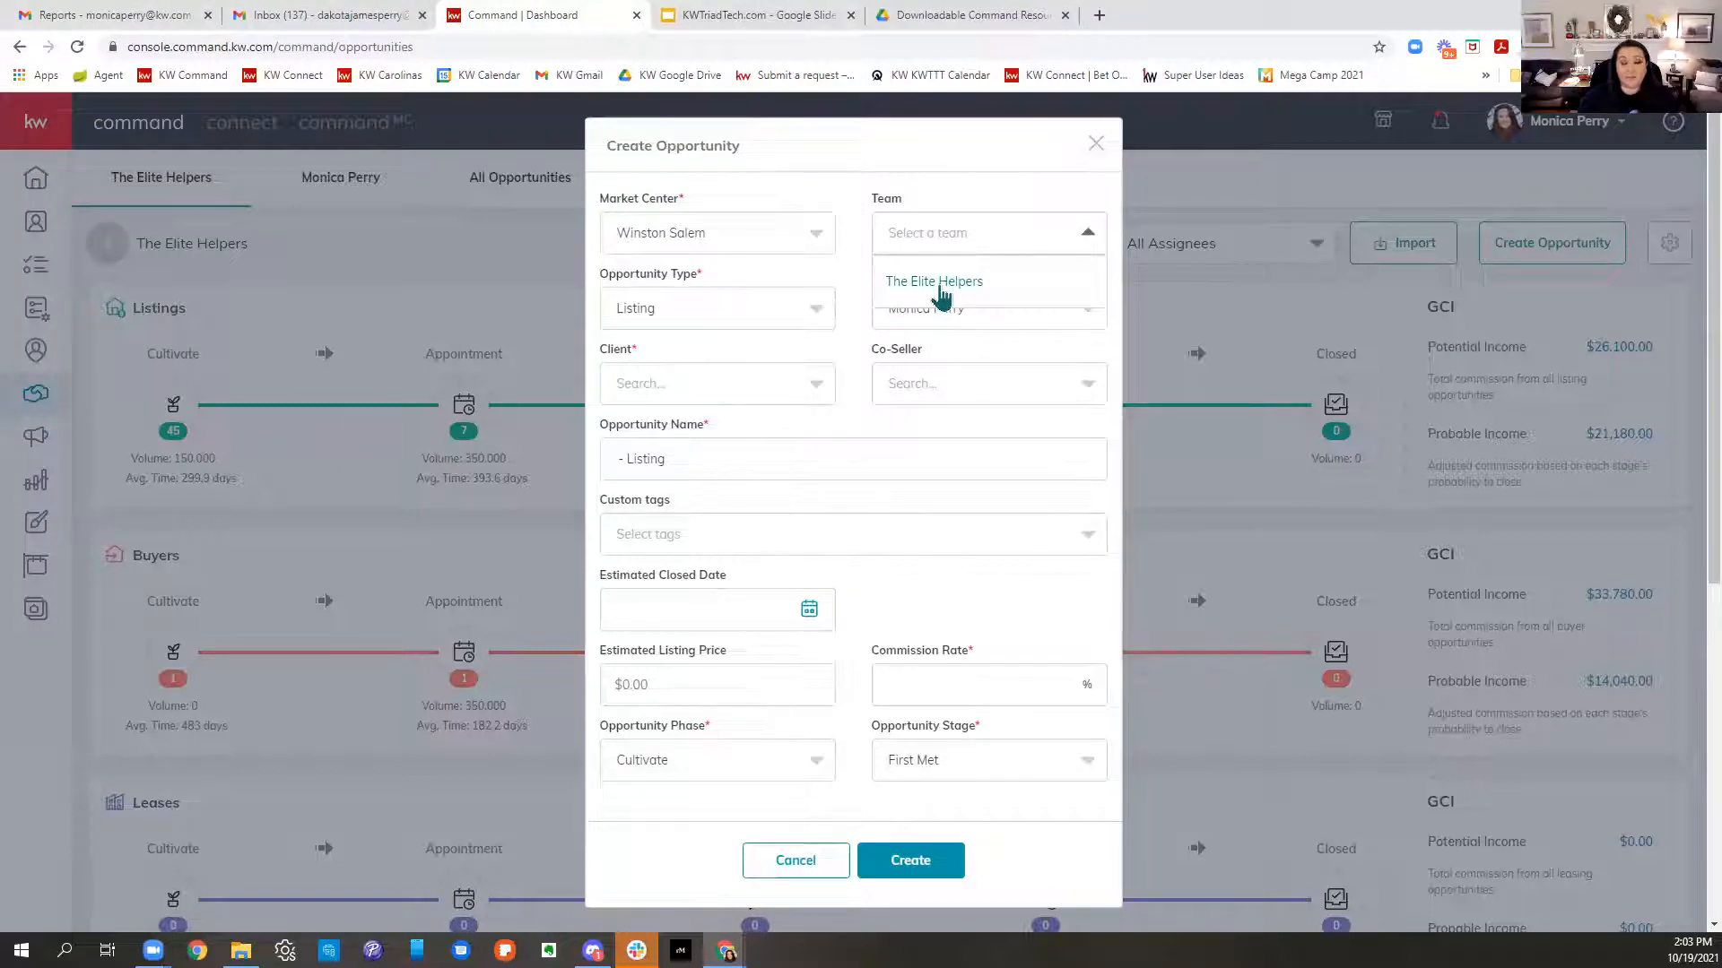
click(940, 192)
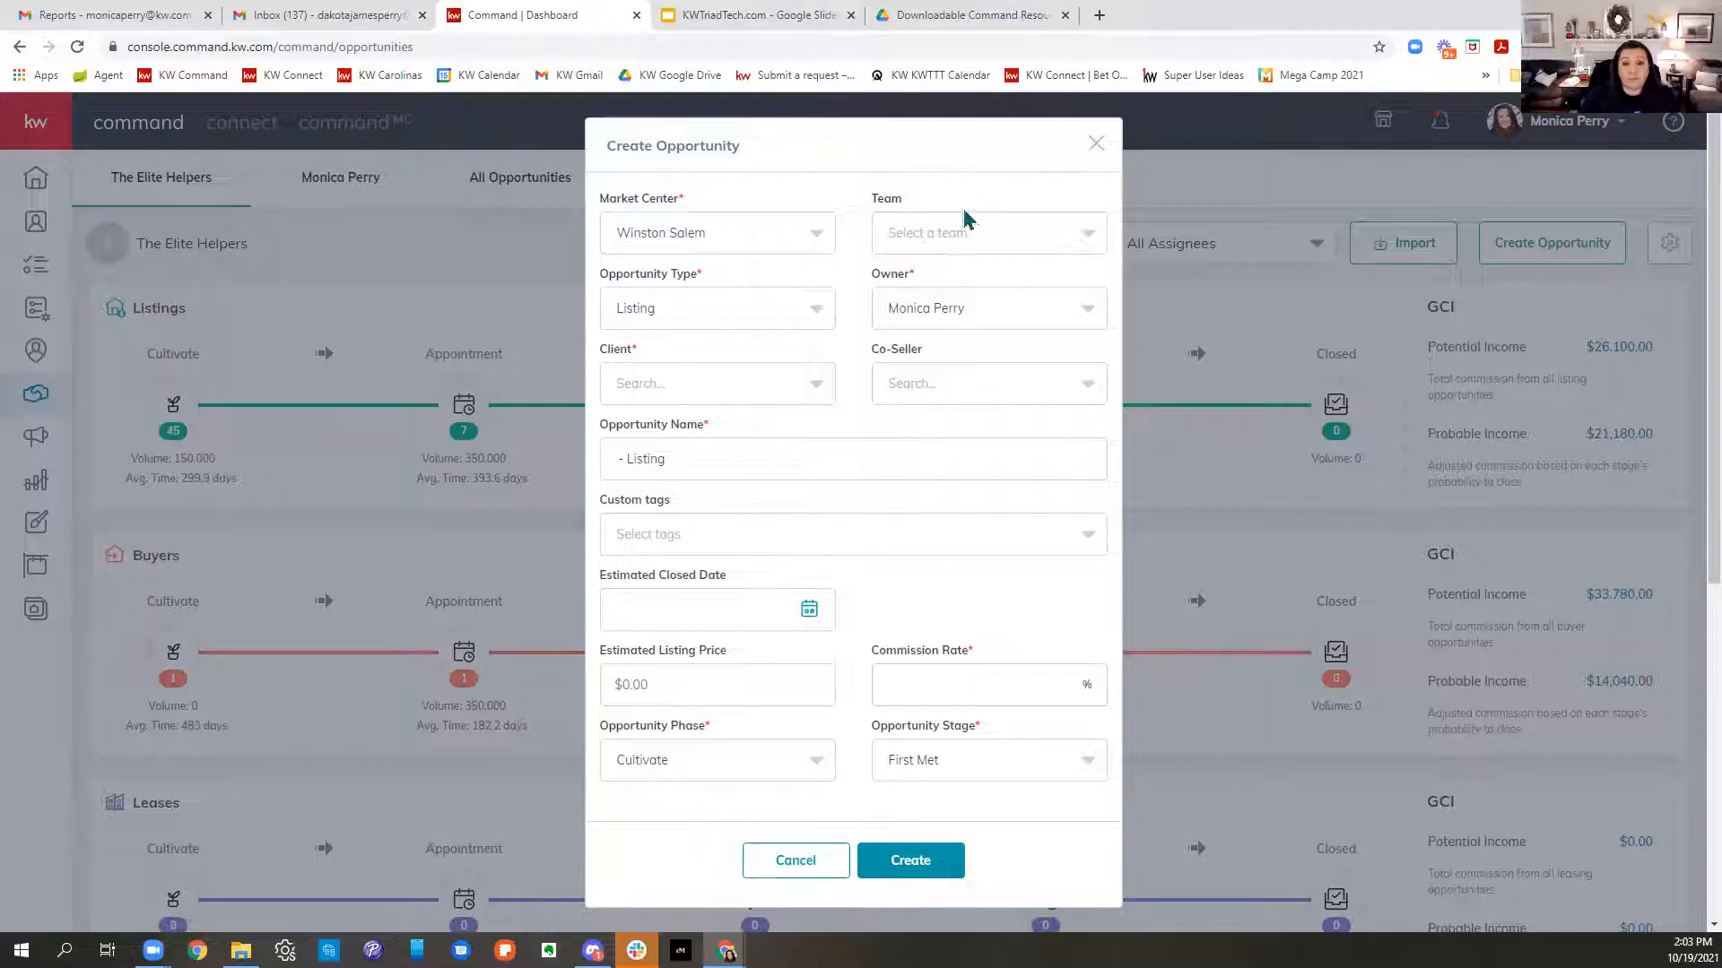
click(930, 235)
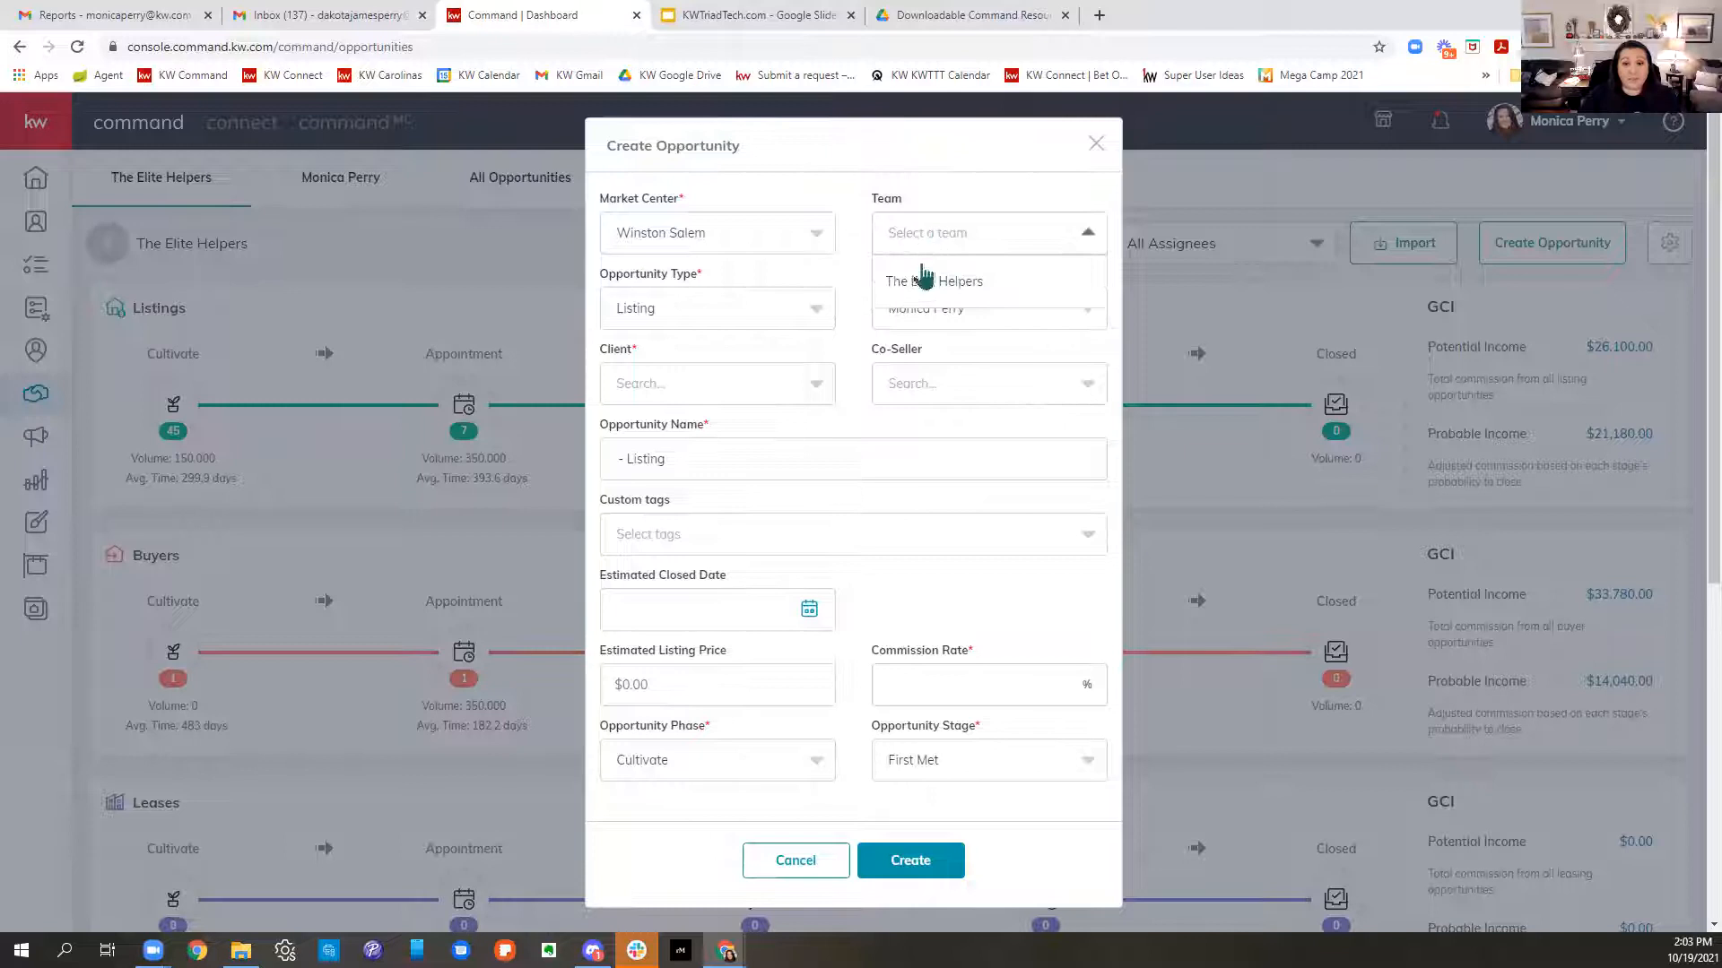
click(1020, 201)
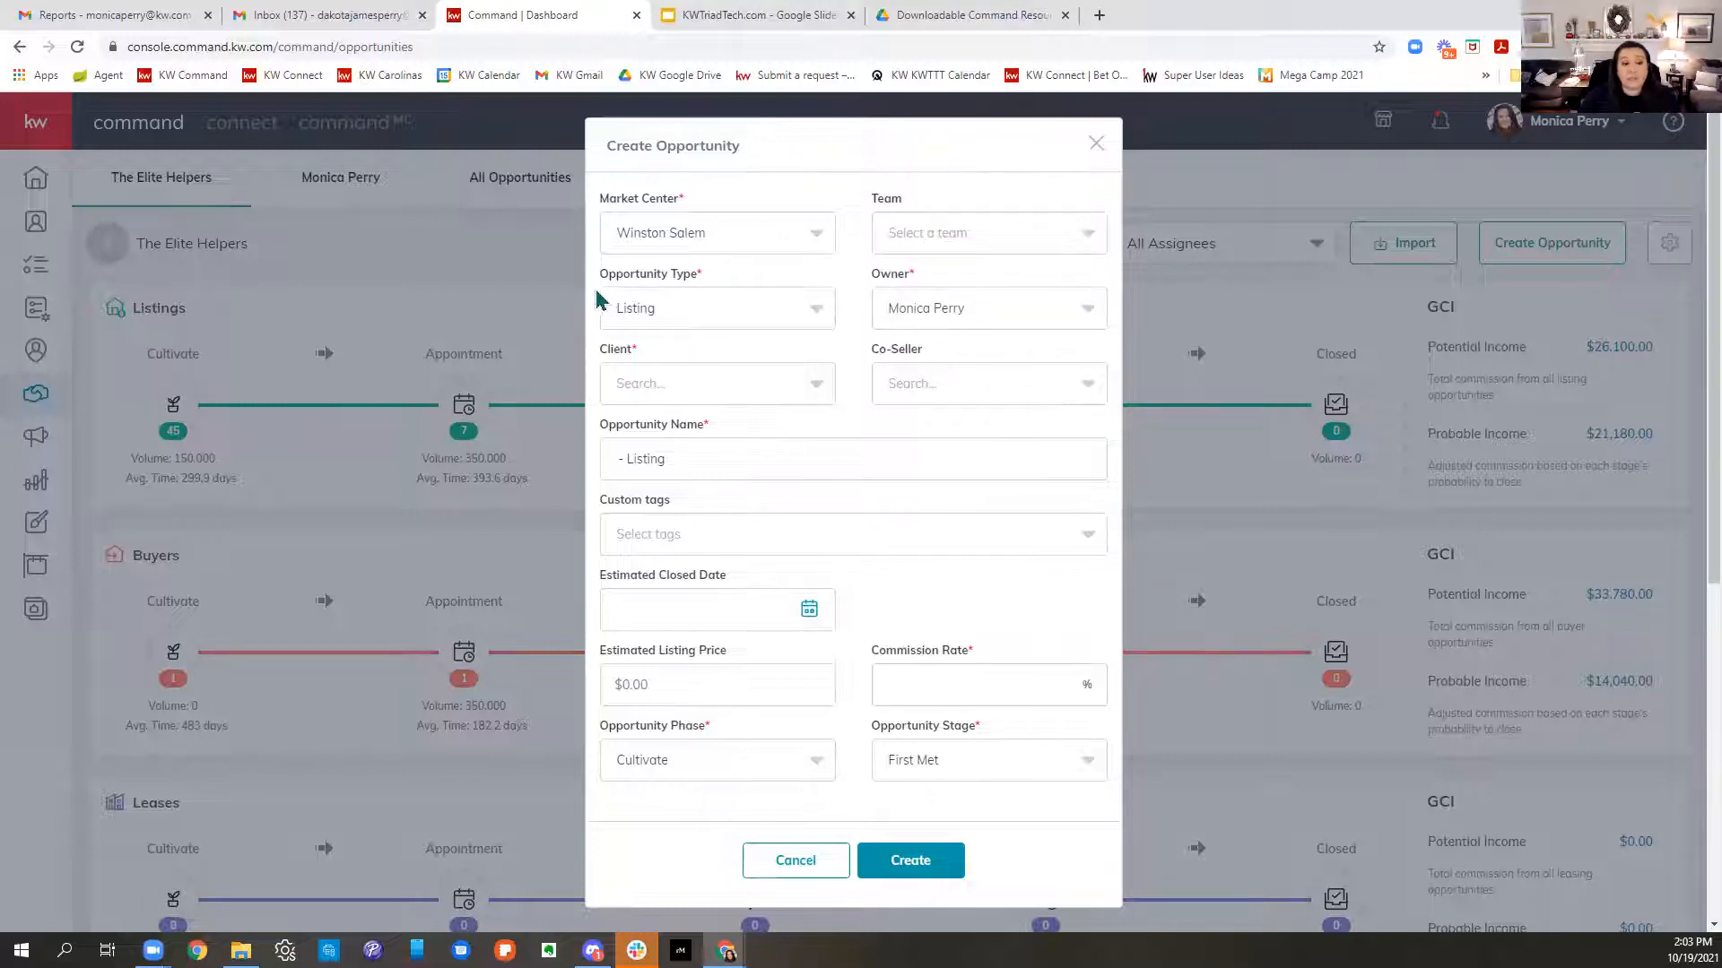
- Set the Opportunity Type to Buyer and move on to the Client field
drag(599, 291, 753, 301)
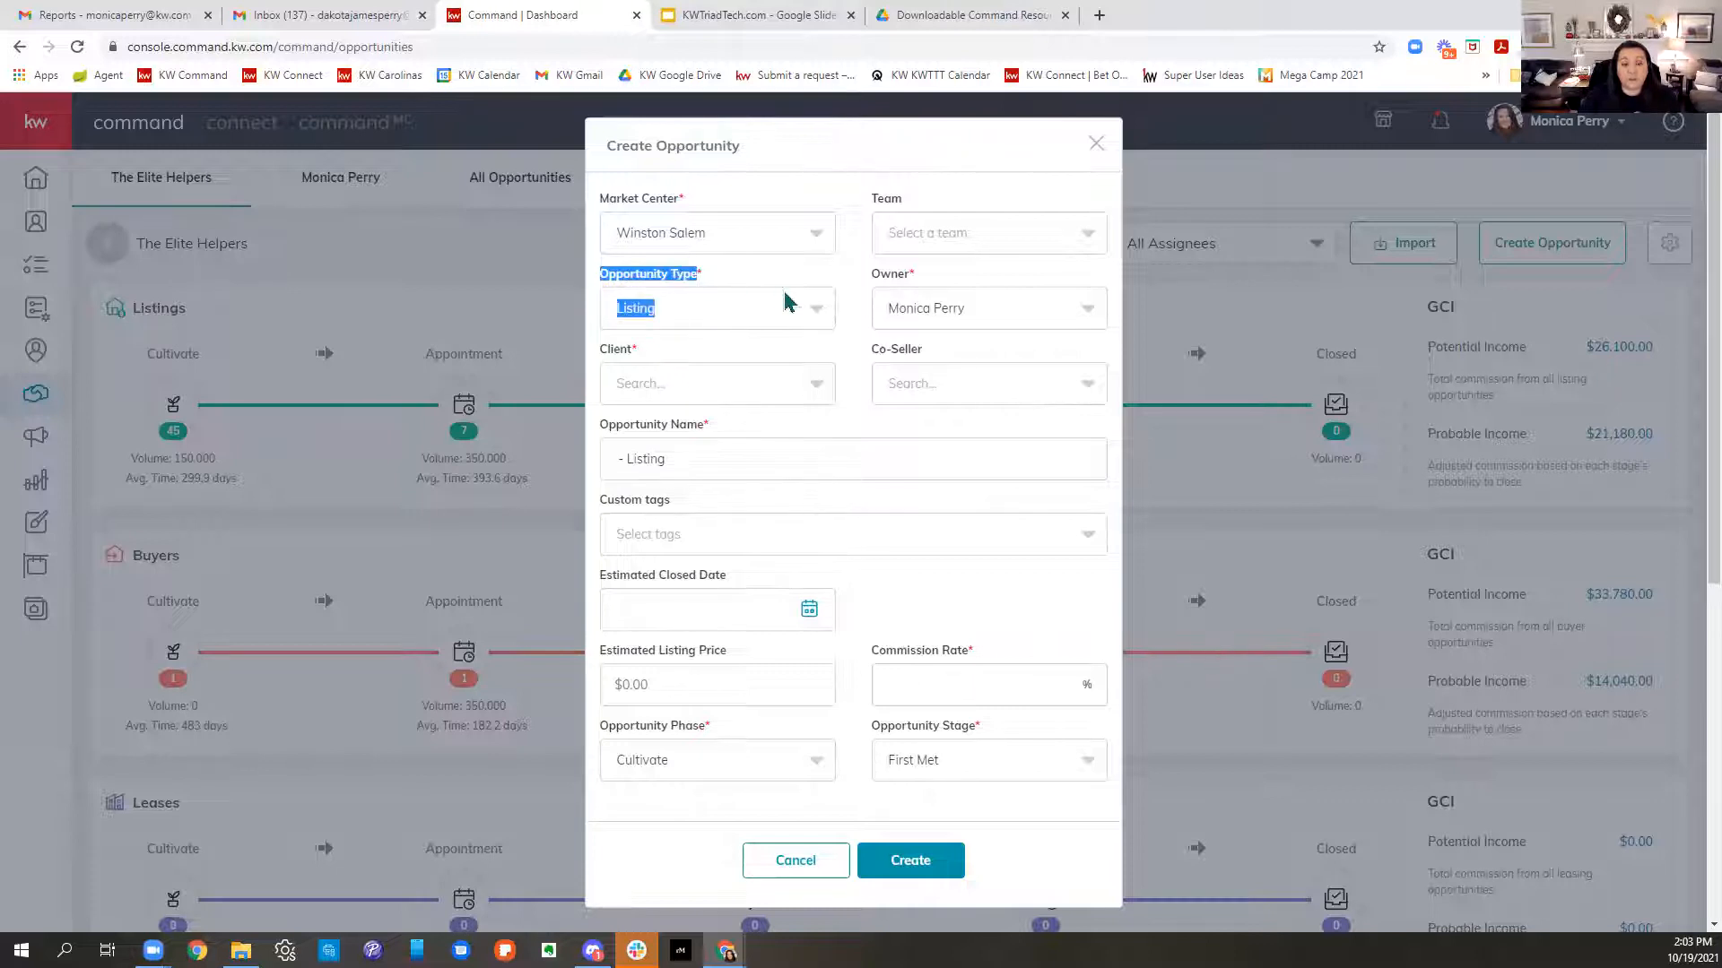
click(711, 308)
click(632, 410)
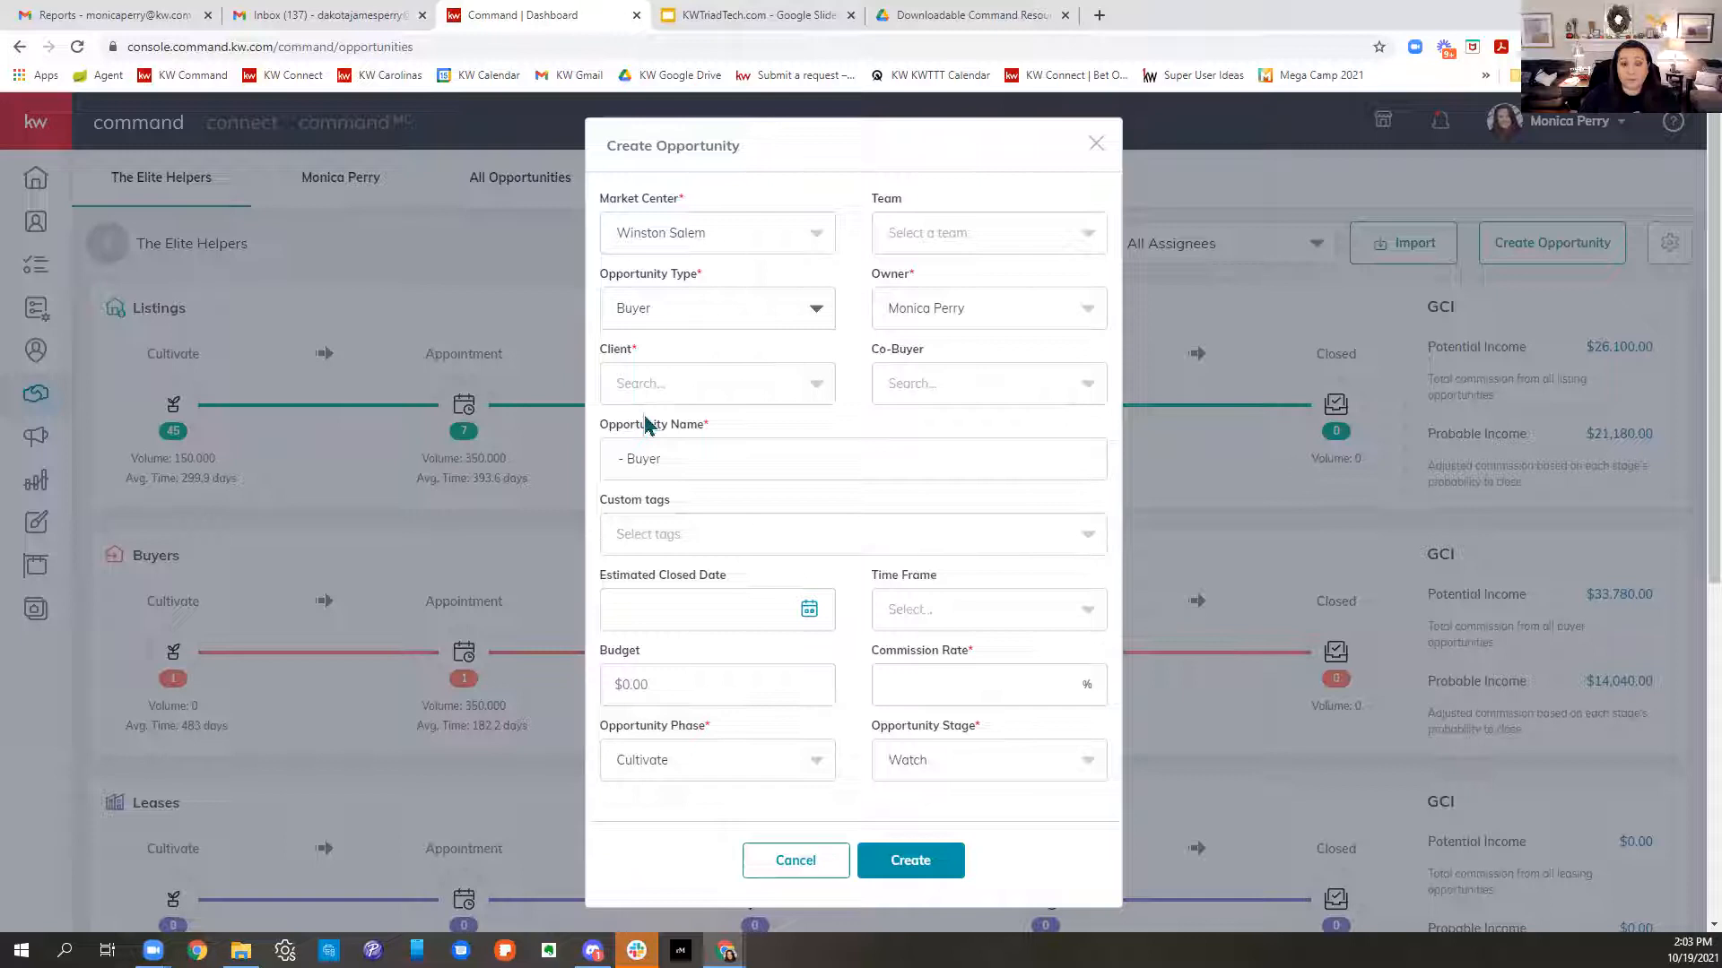
drag(872, 276, 940, 287)
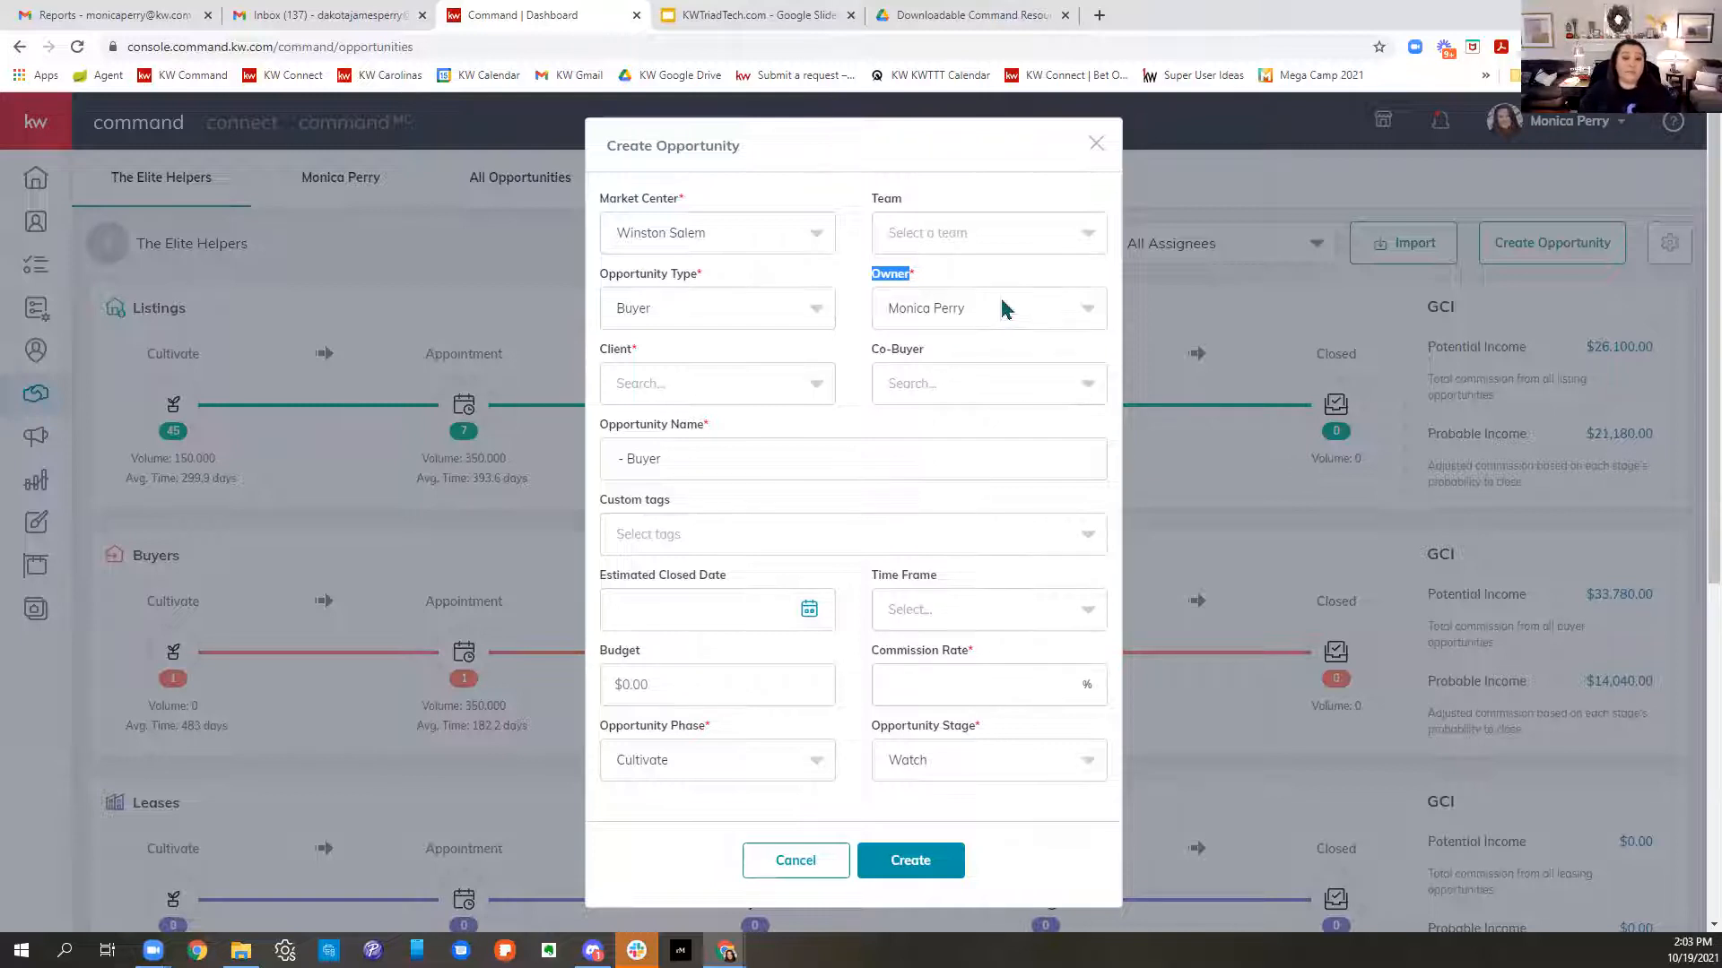
click(684, 395)
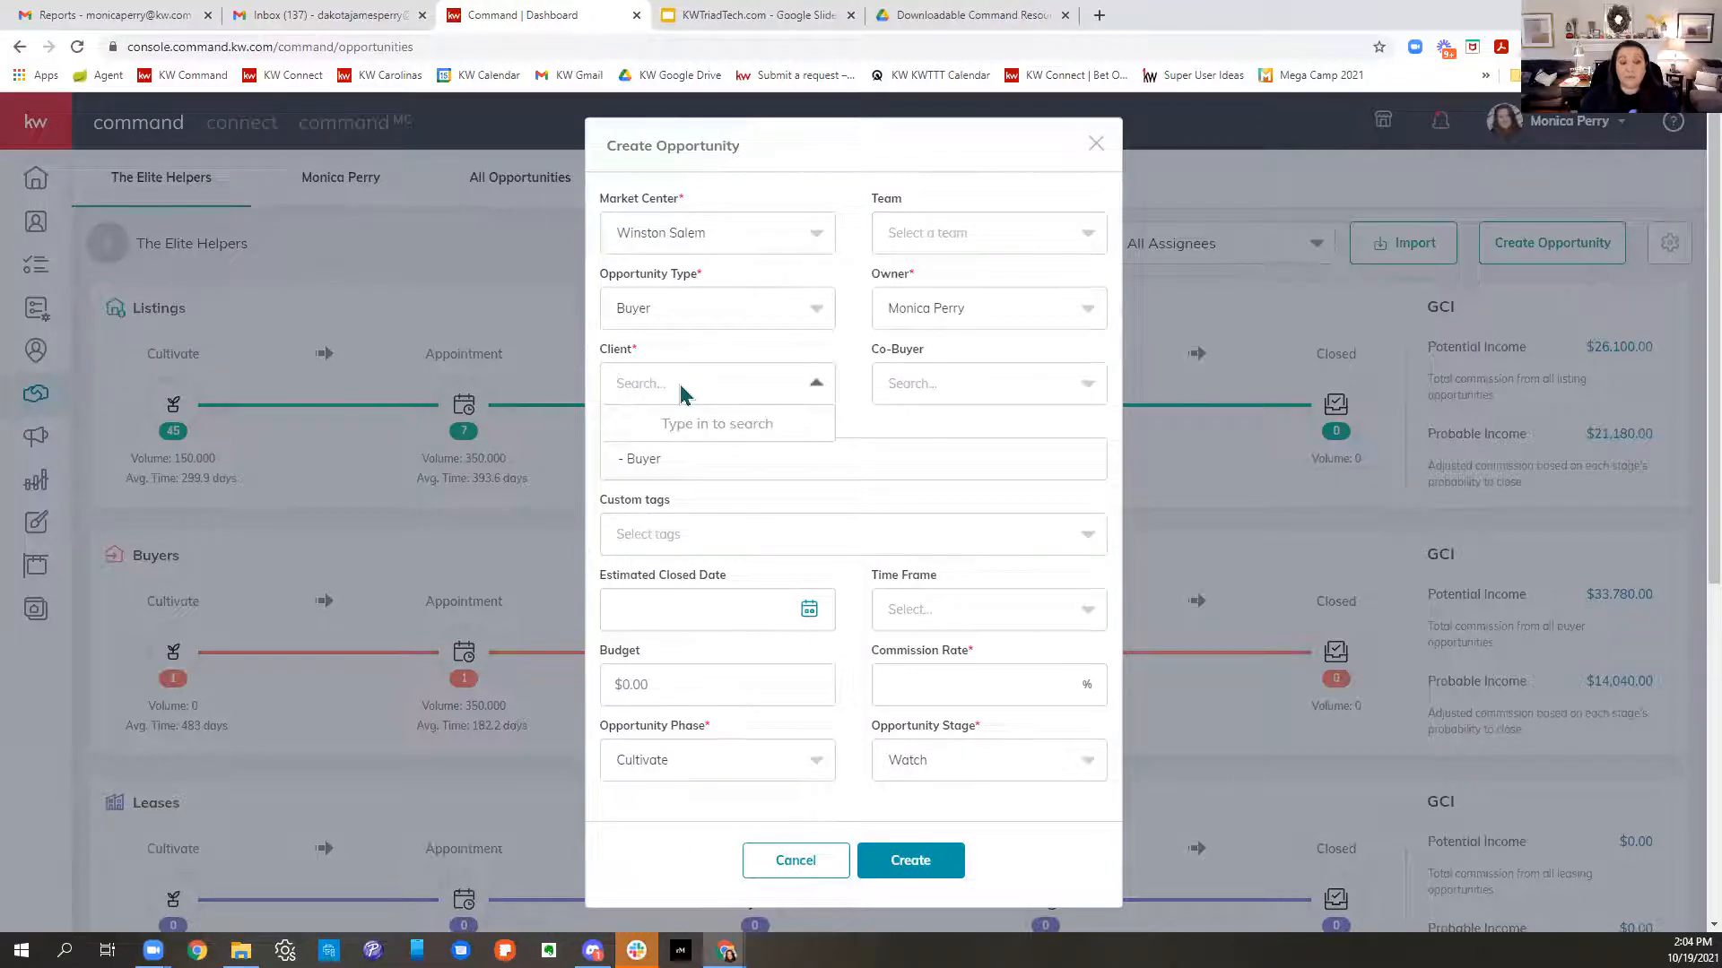
- Search for and choose the client contact, adding no co-buyer
text(Dak)
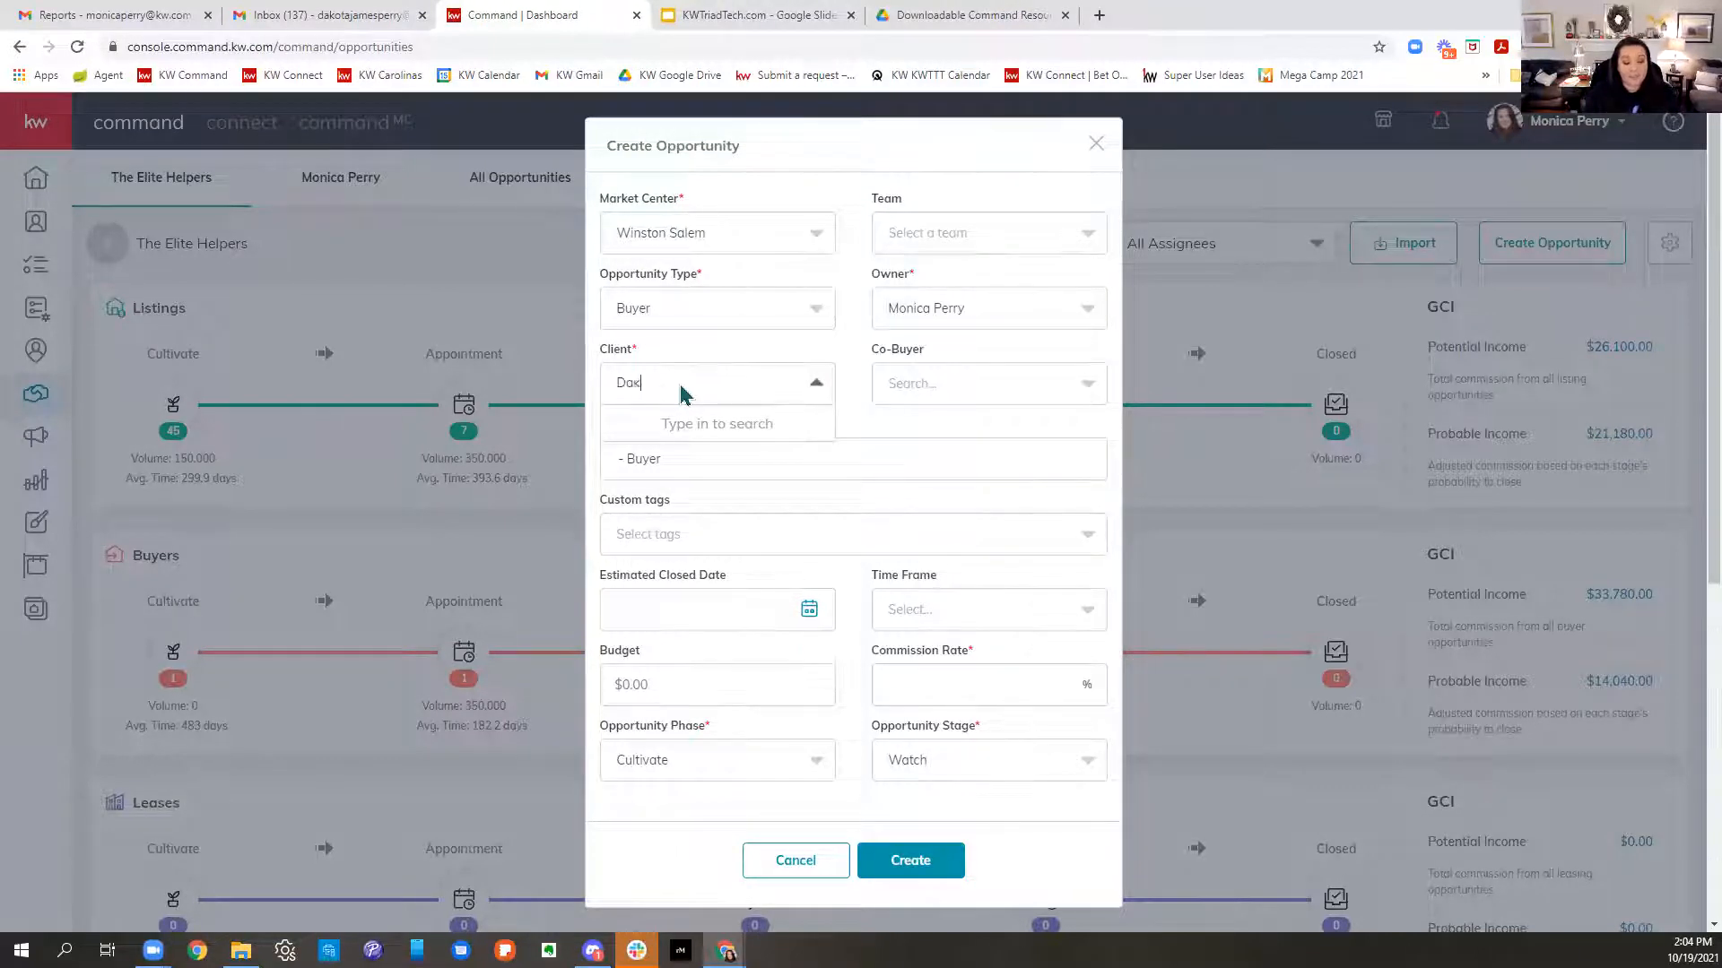
text(ota)
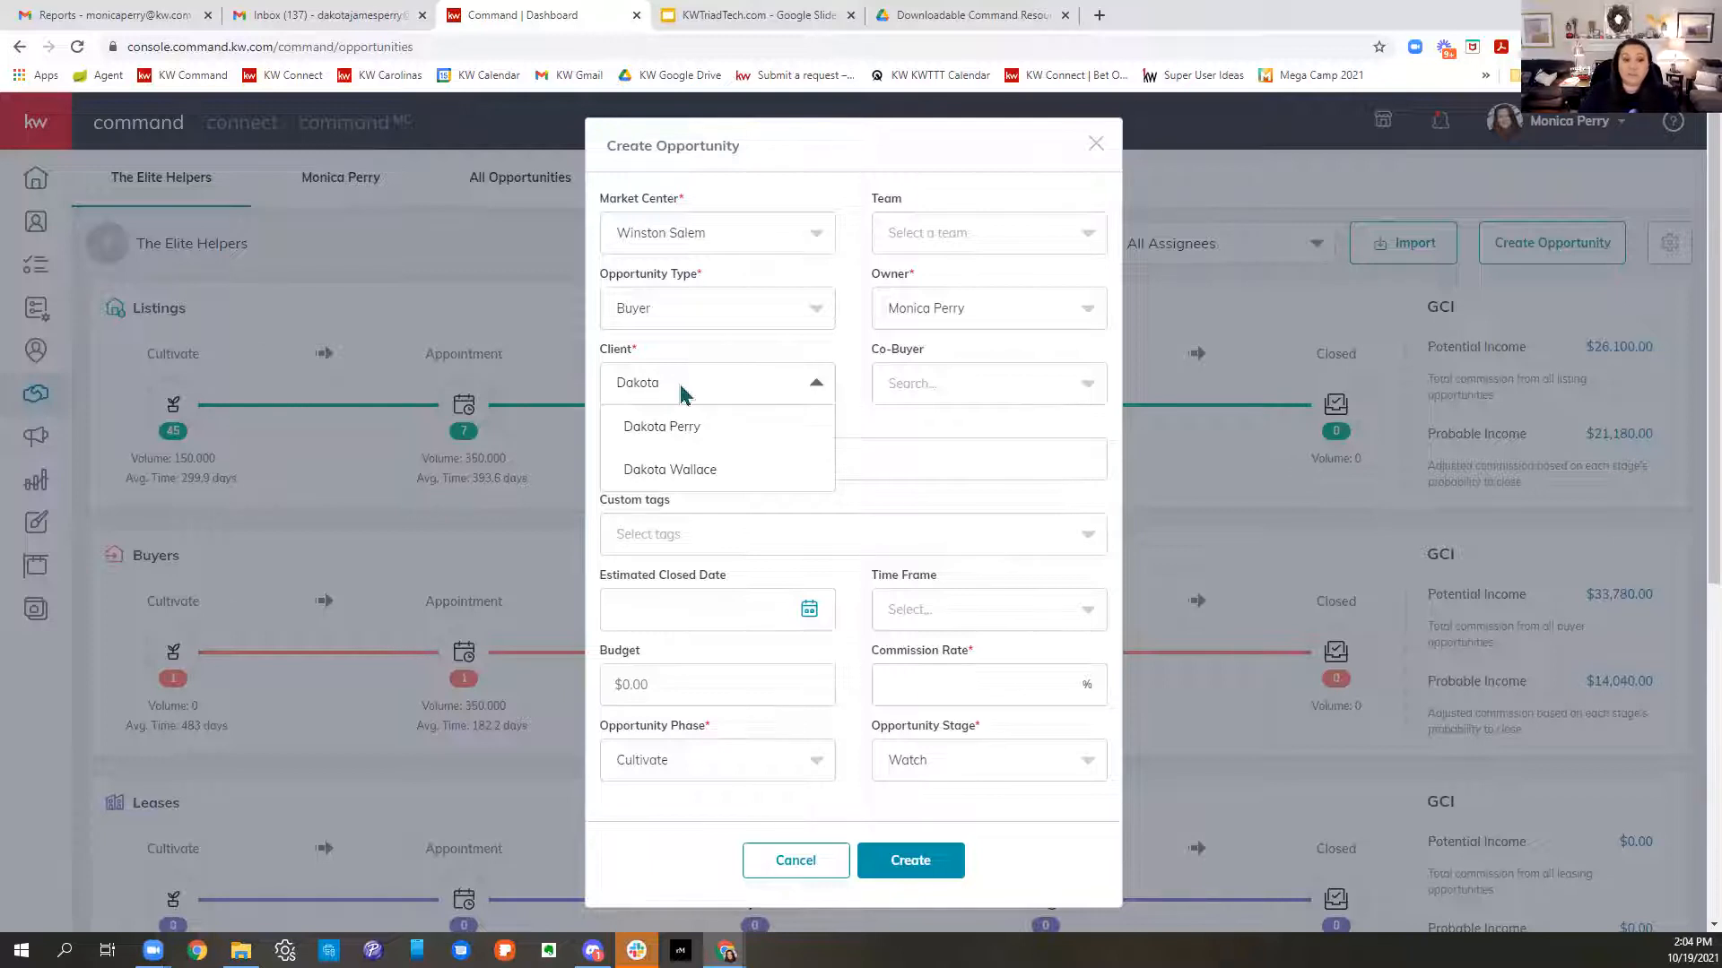
click(695, 429)
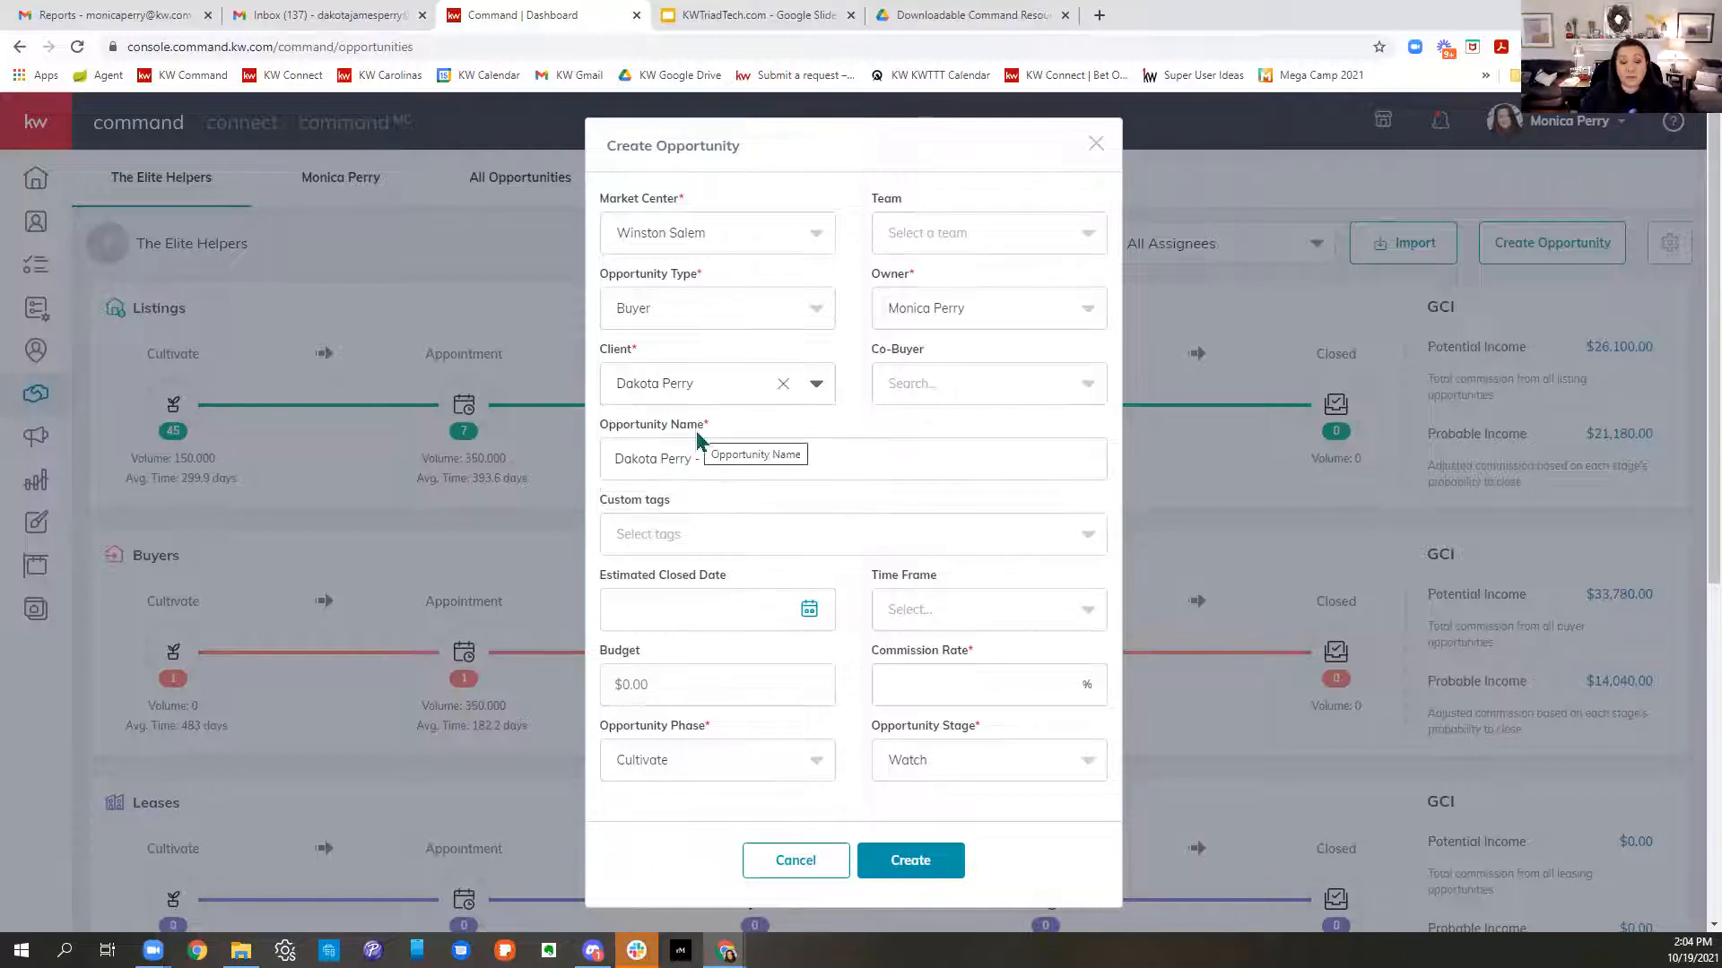
click(1007, 392)
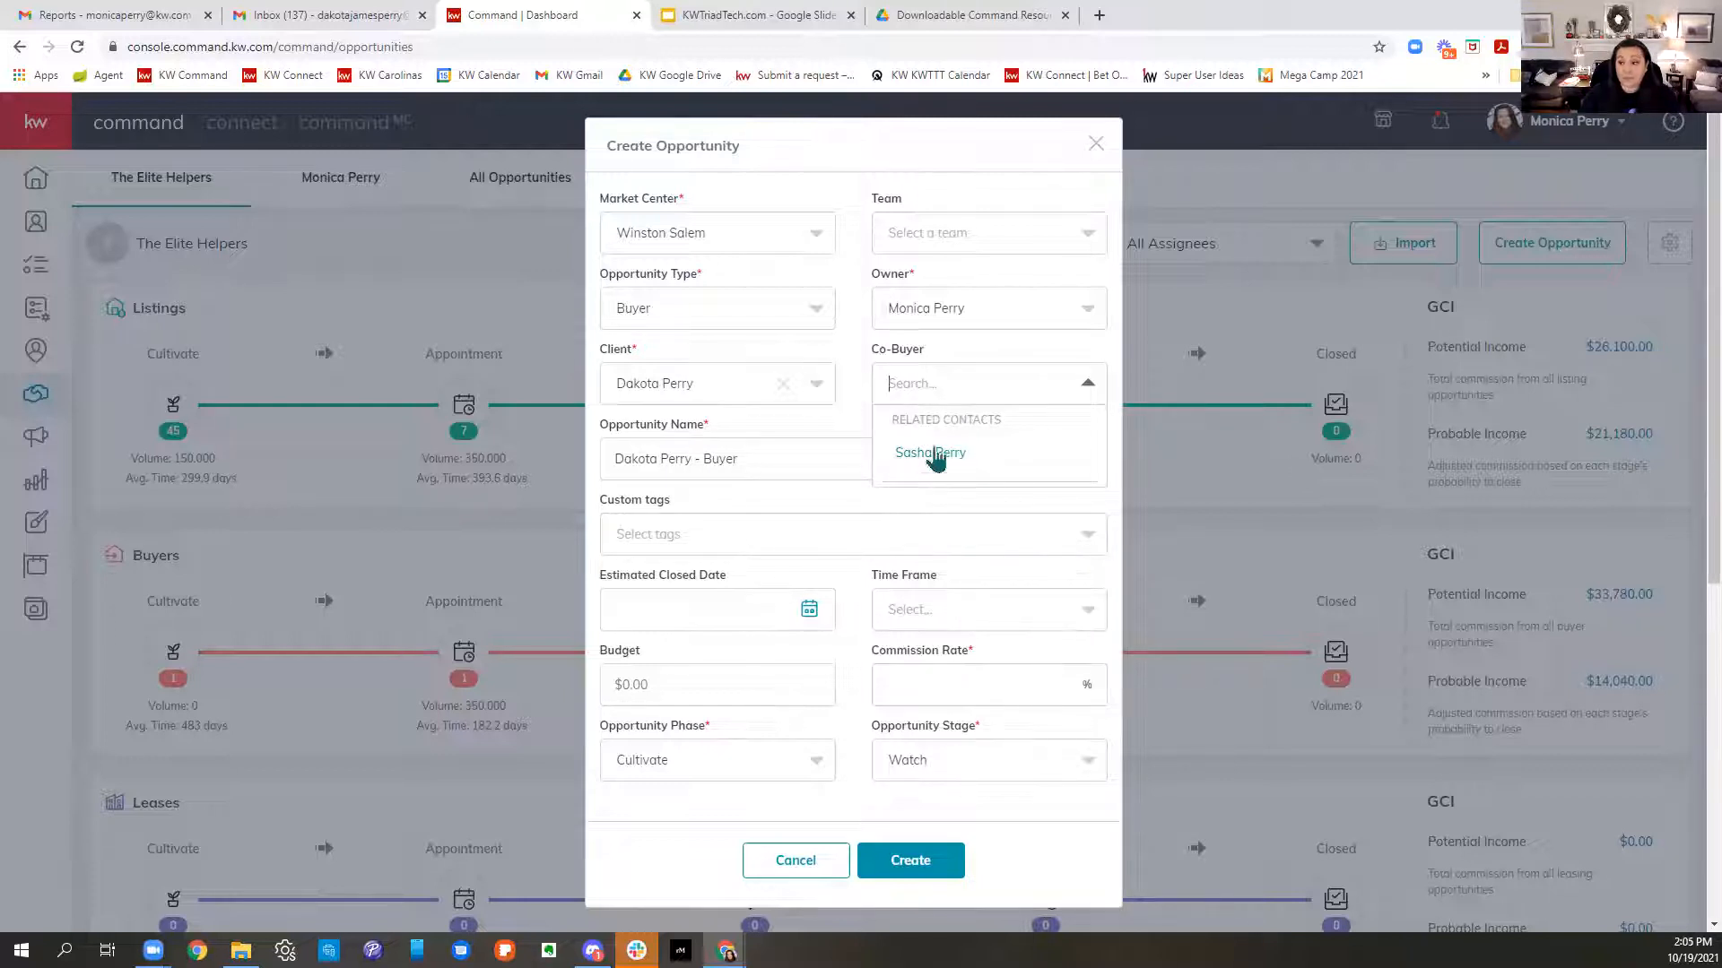
click(861, 432)
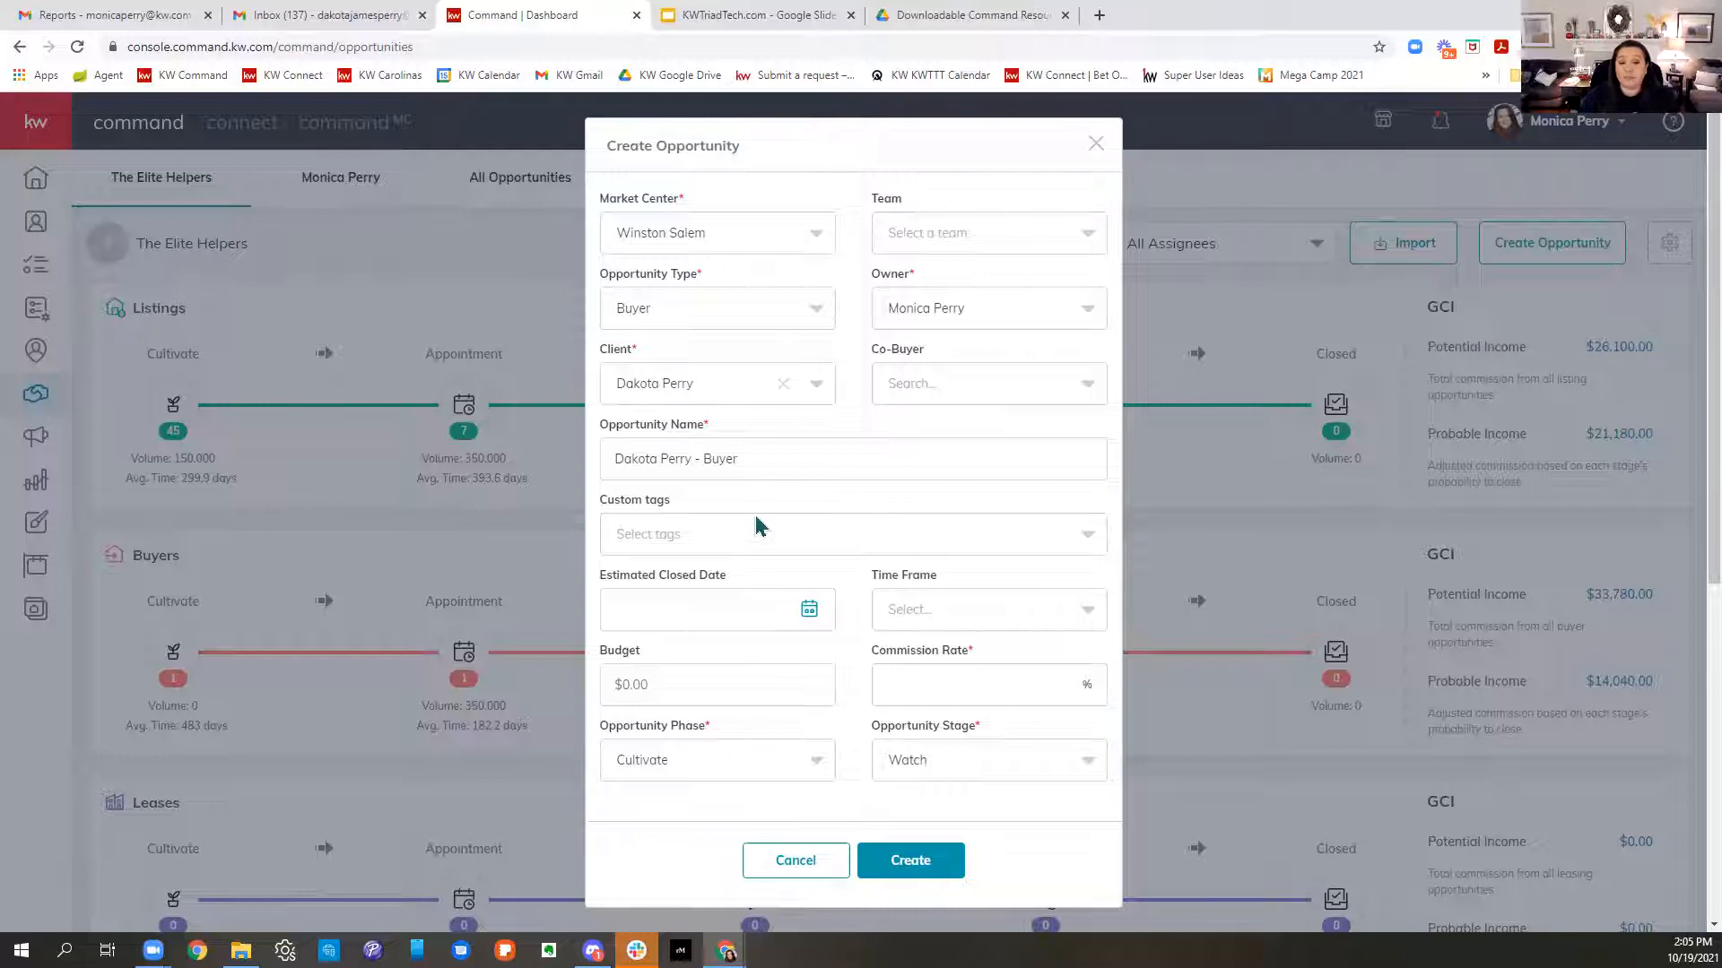
drag(837, 460, 601, 466)
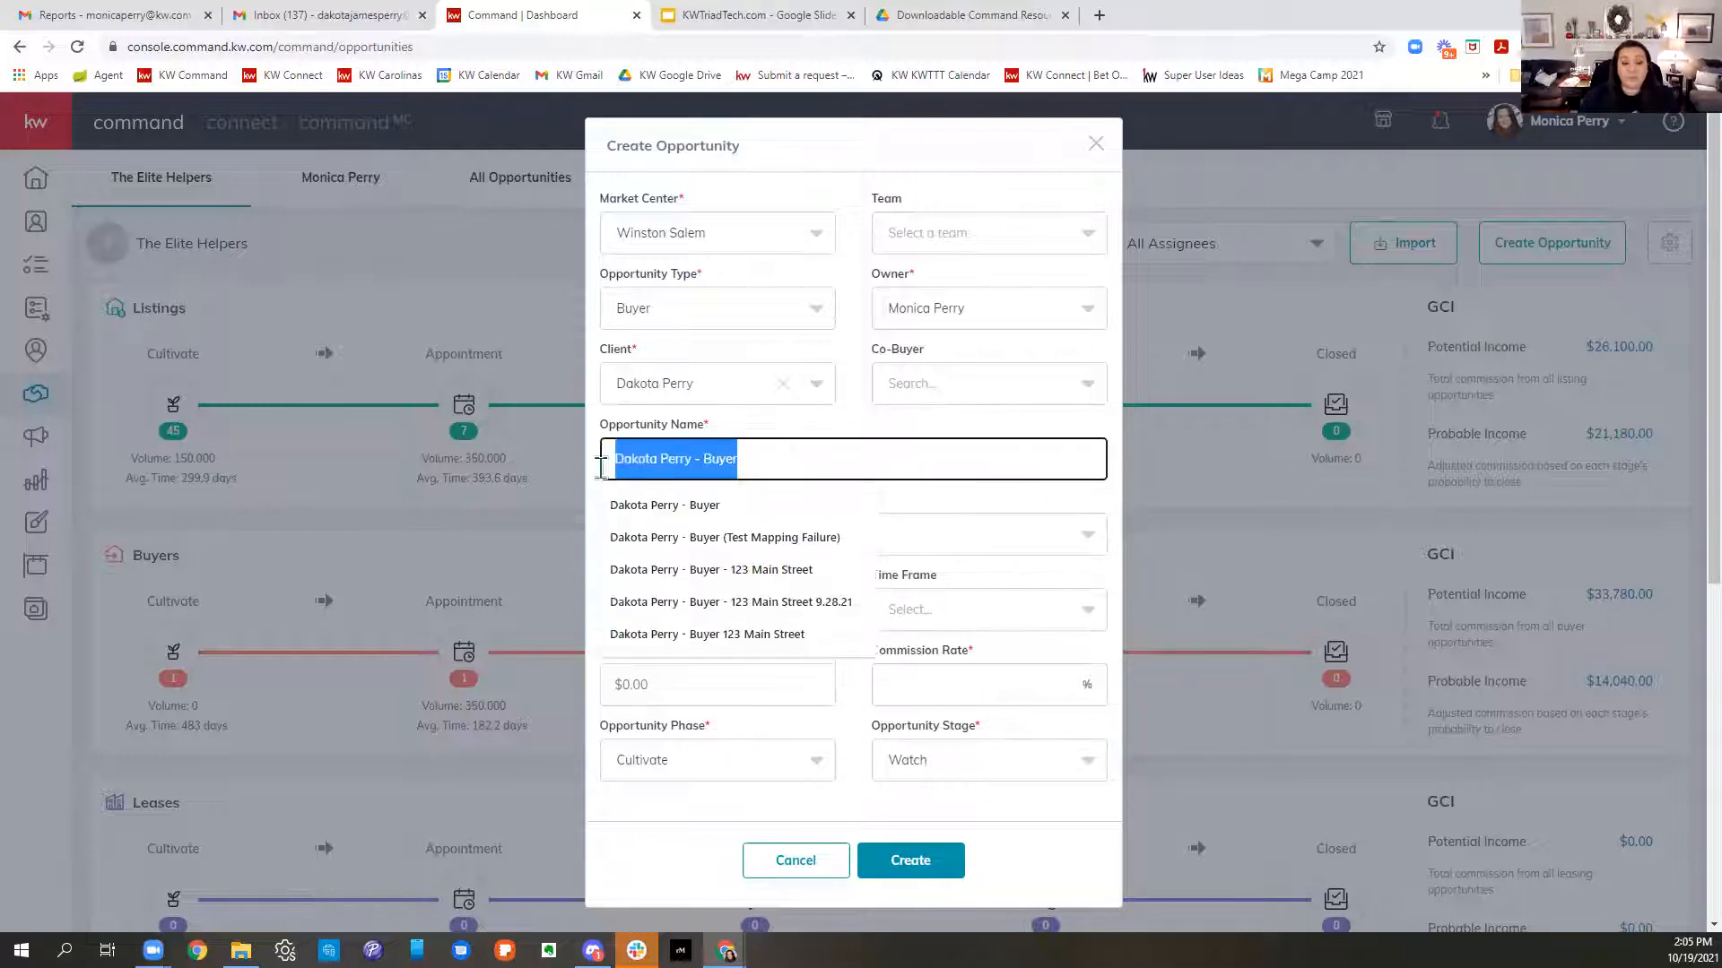
click(905, 462)
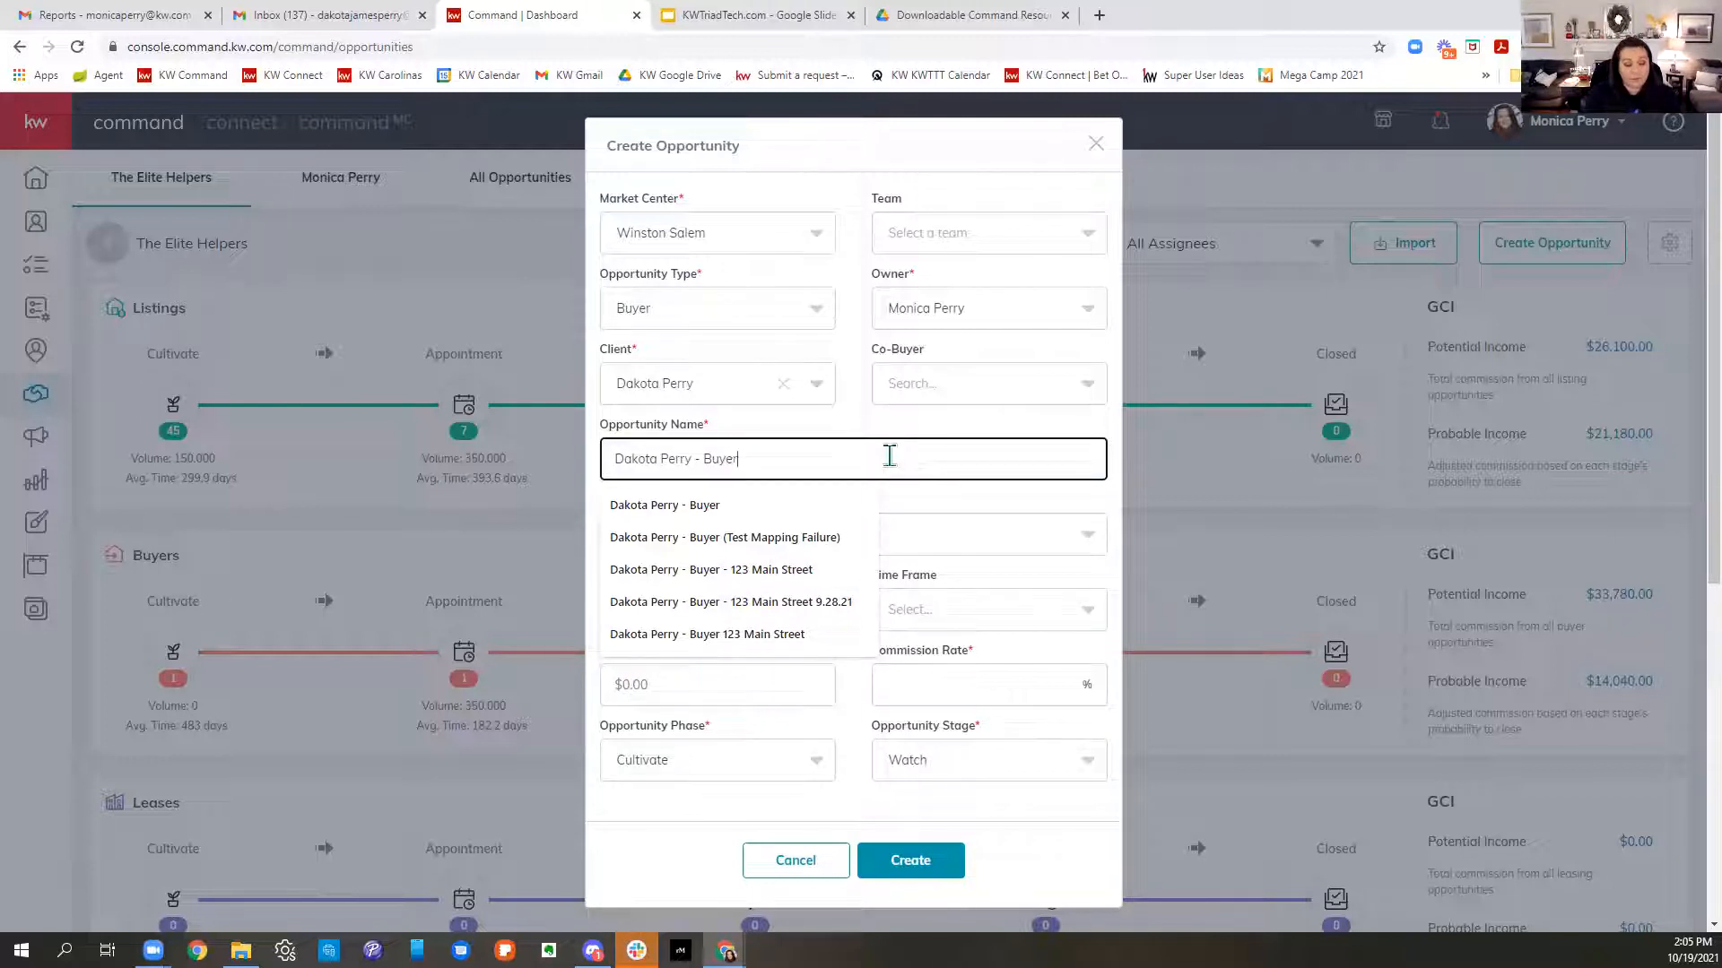
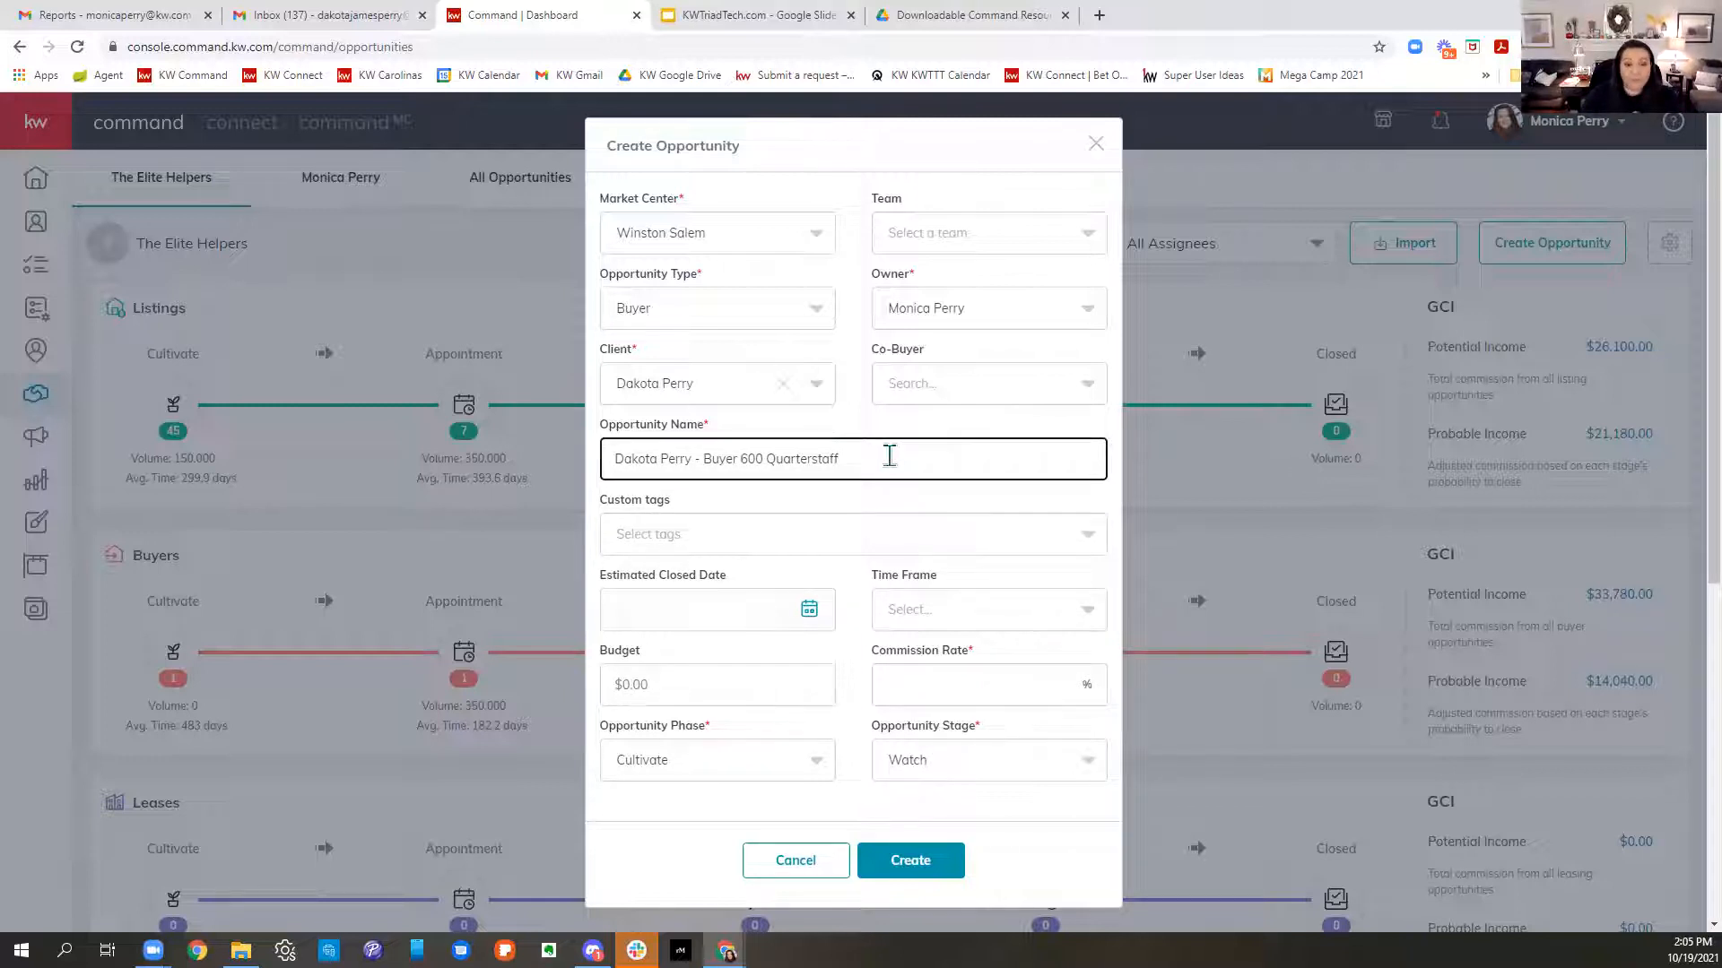
click(741, 458)
text(-)
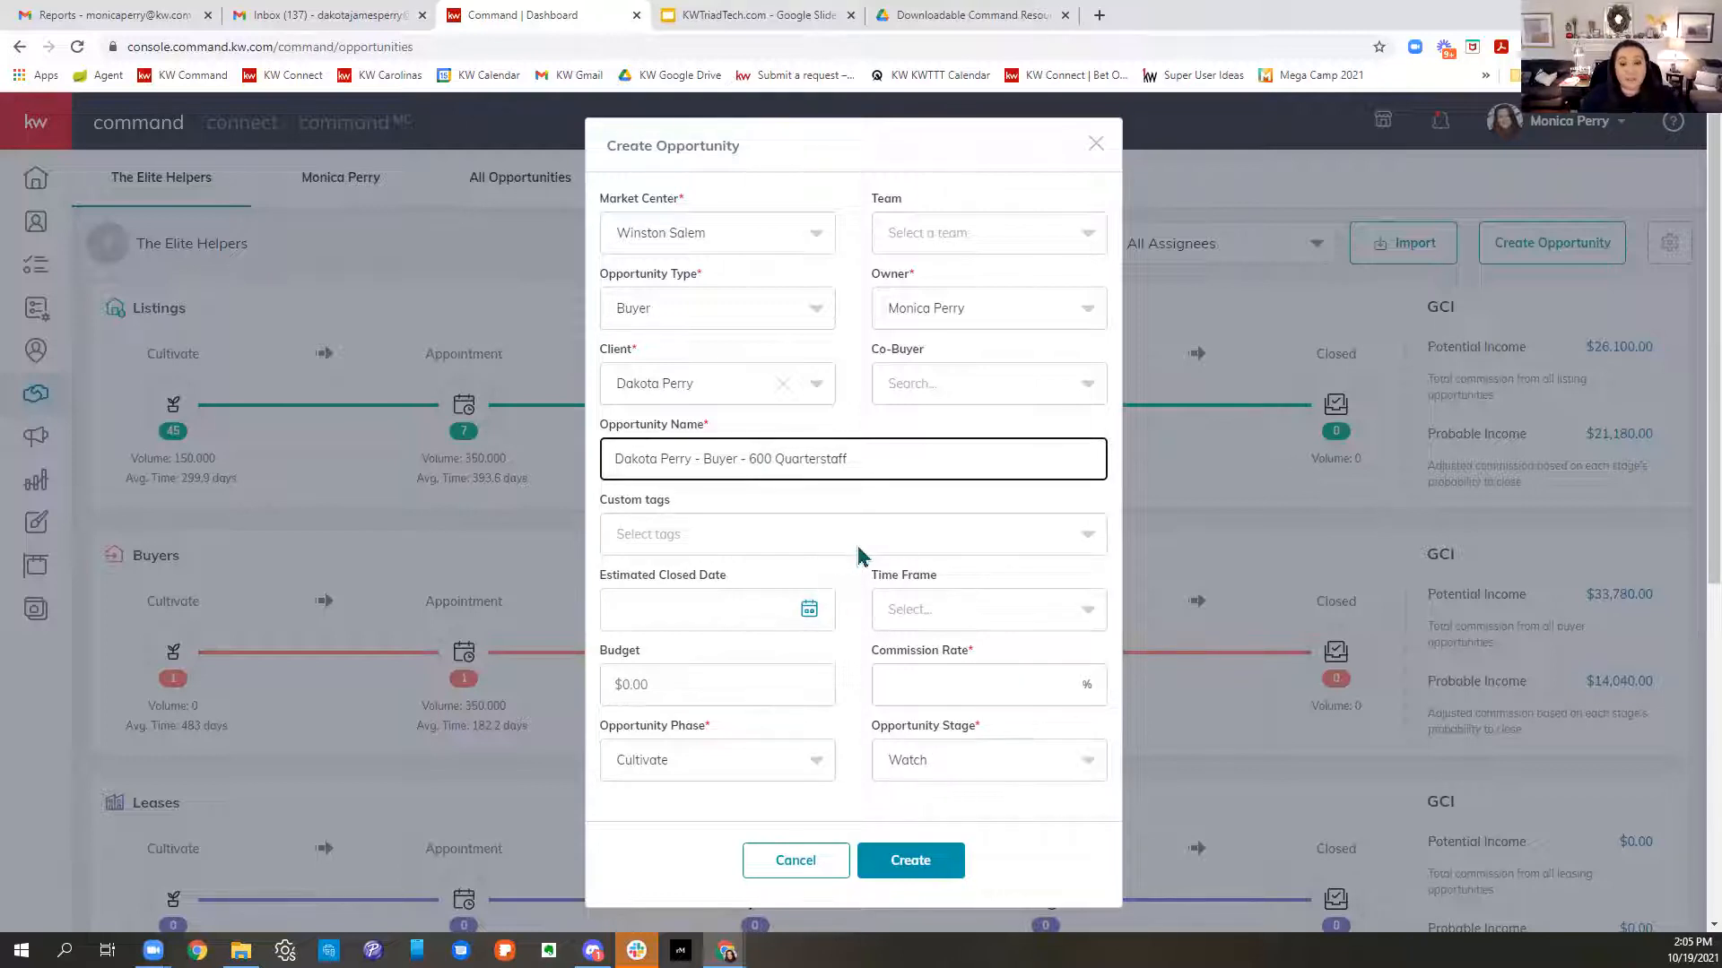
scroll(852, 551, down, 3)
- Enter a 3% commission rate, Active phase and Negotiations stage, then create the opportunity
click(1024, 691)
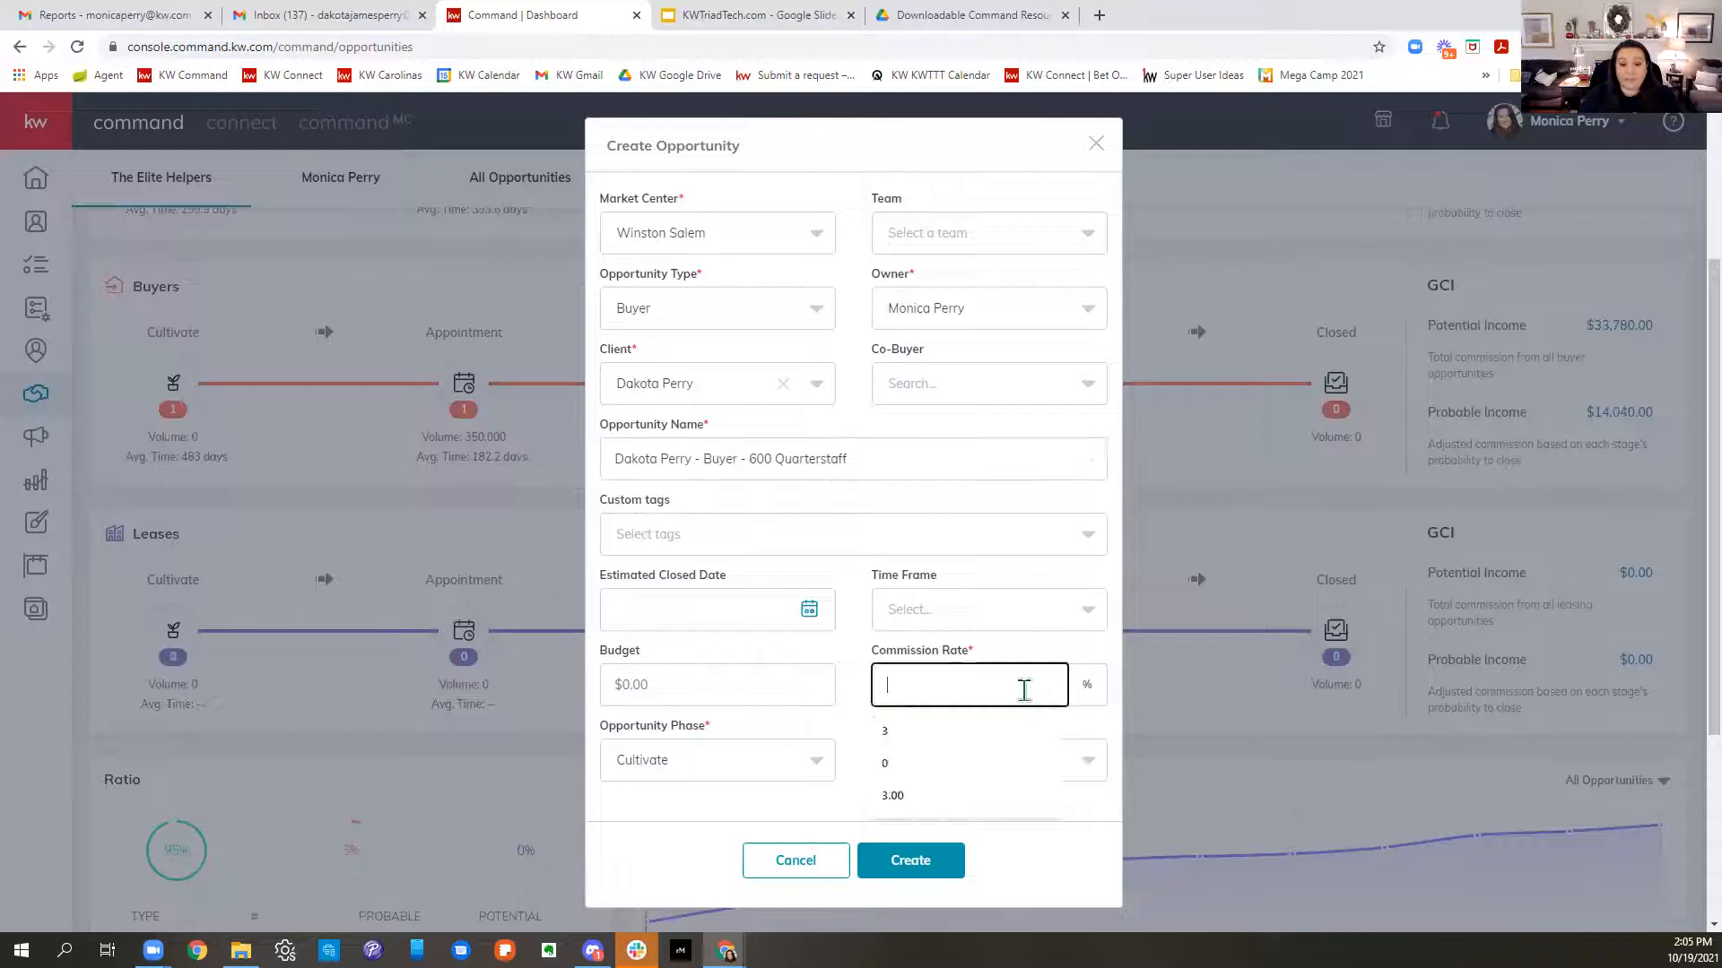
text(3)
click(836, 671)
click(712, 757)
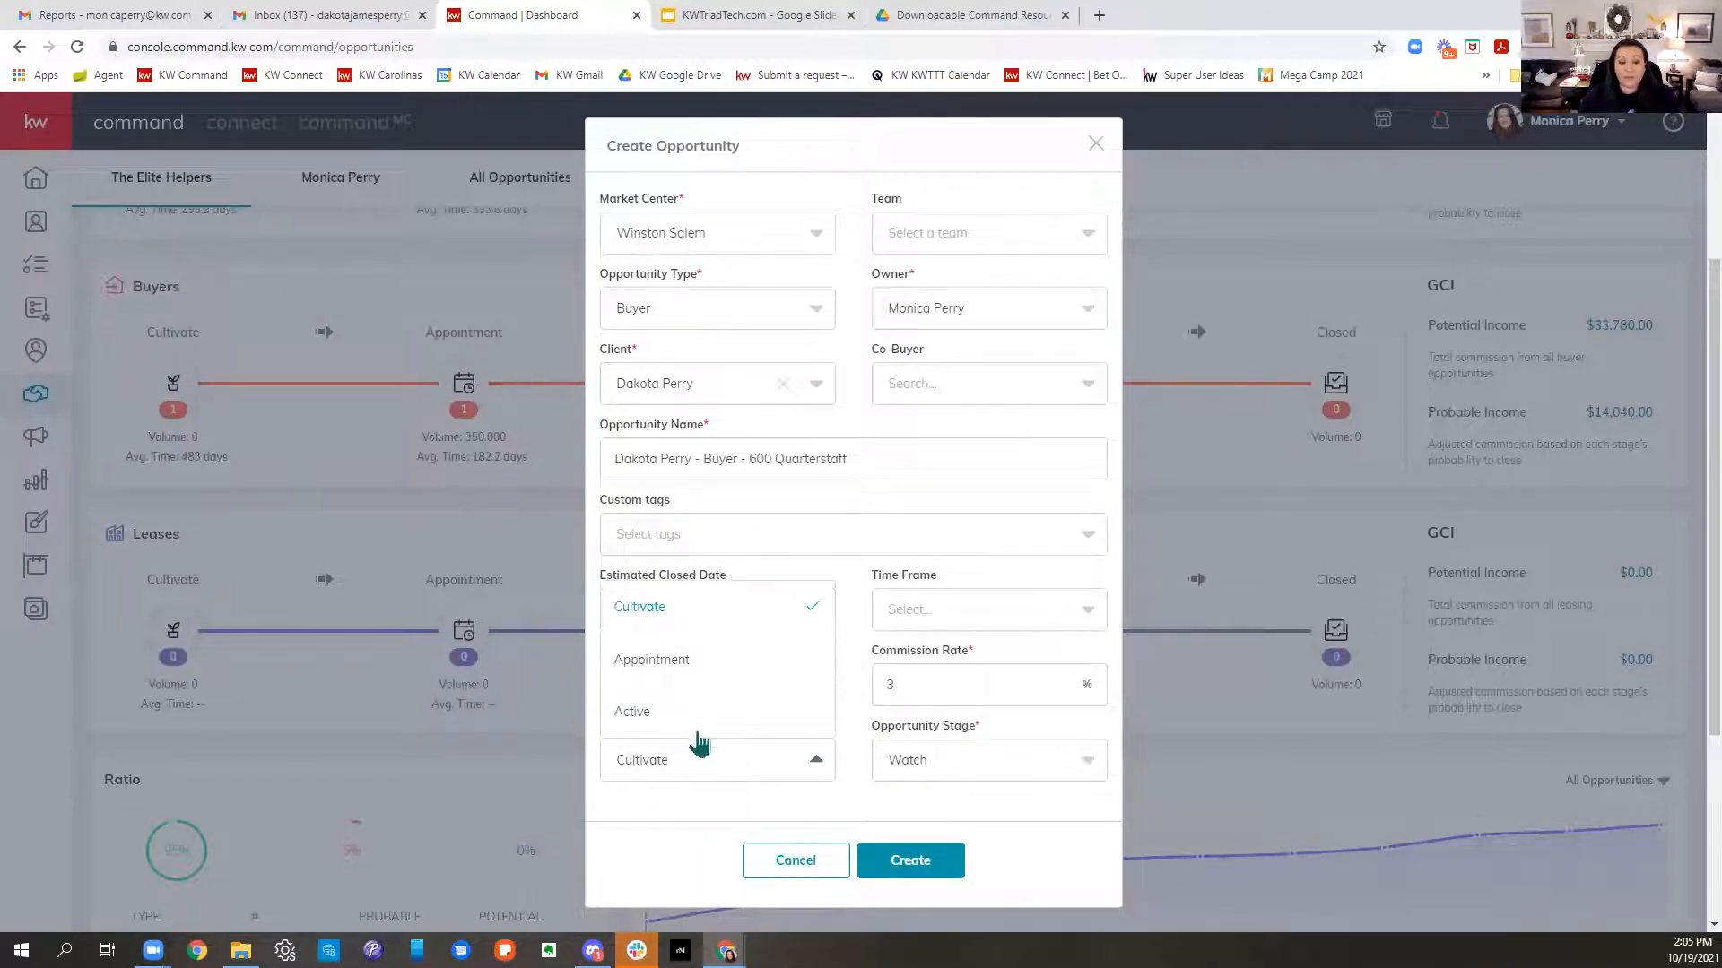
click(689, 725)
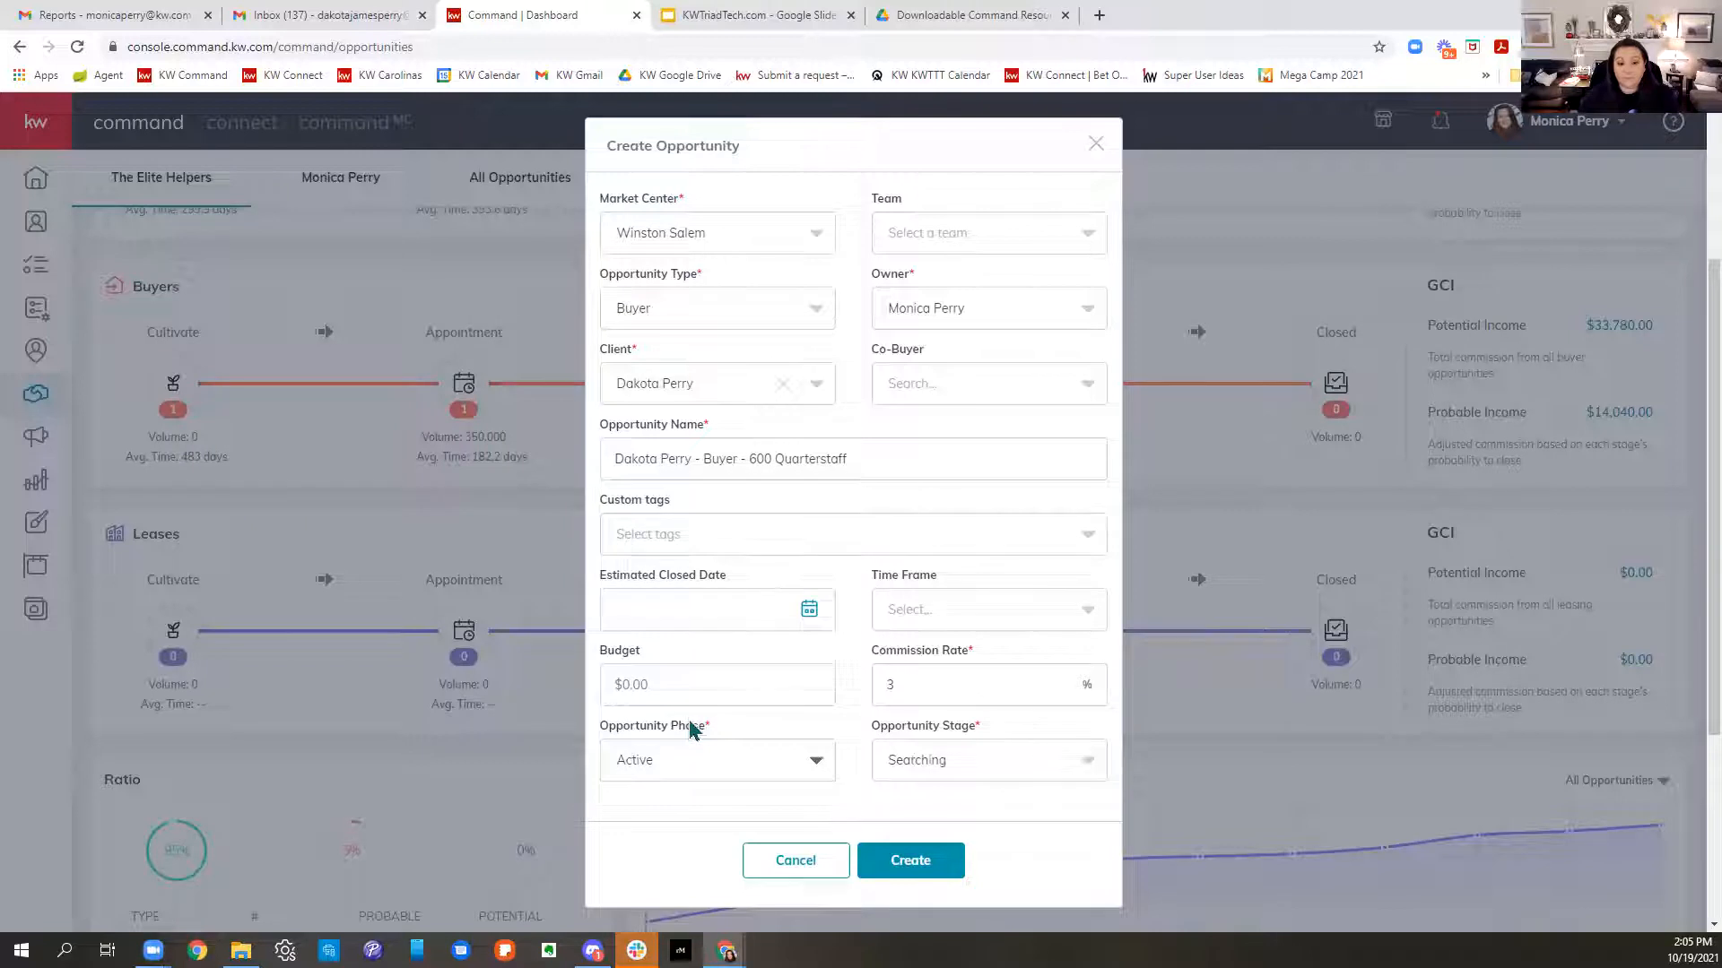
click(997, 760)
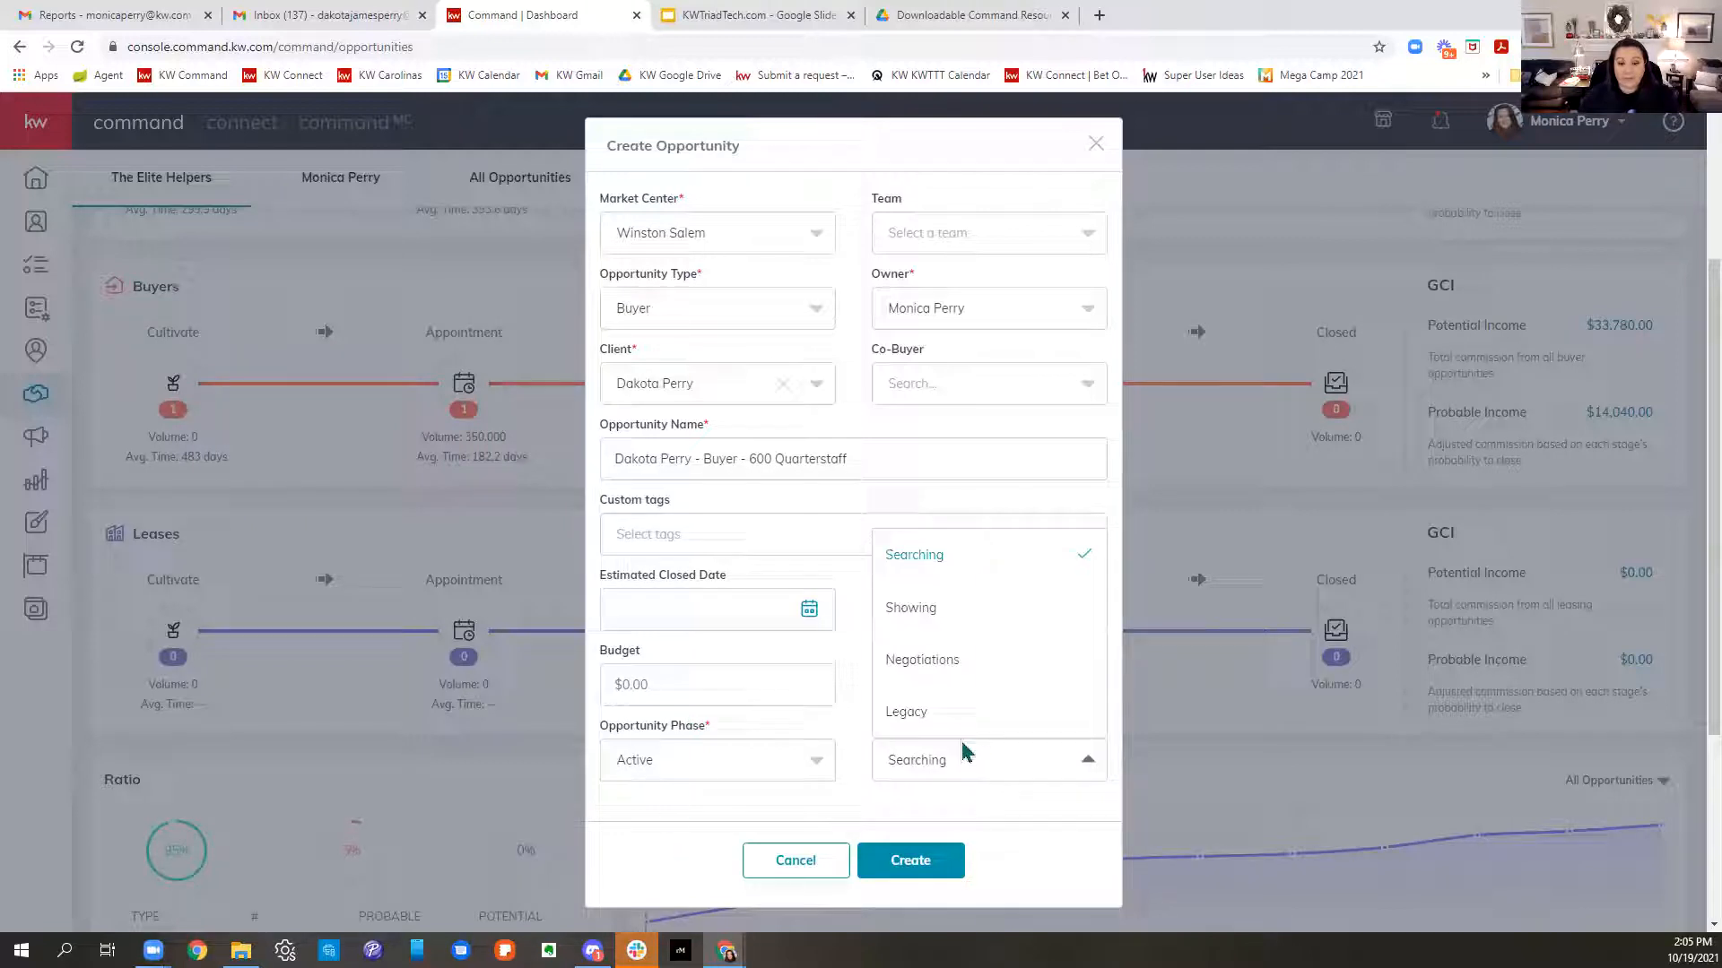
click(922, 664)
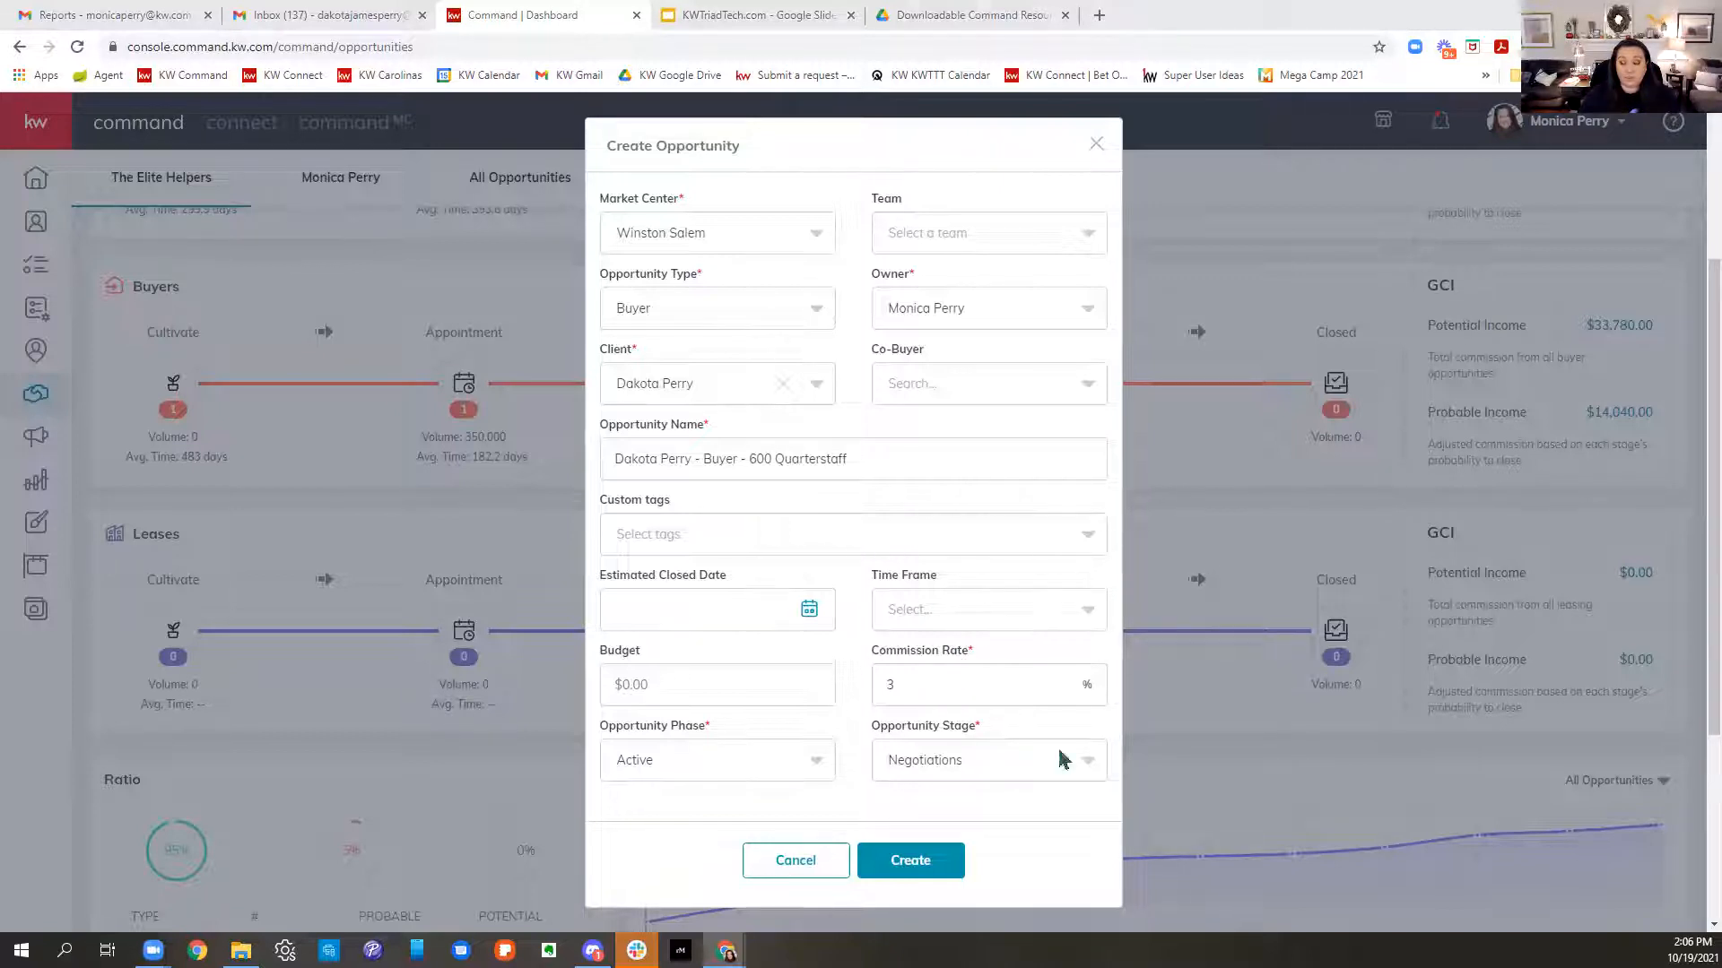
click(889, 862)
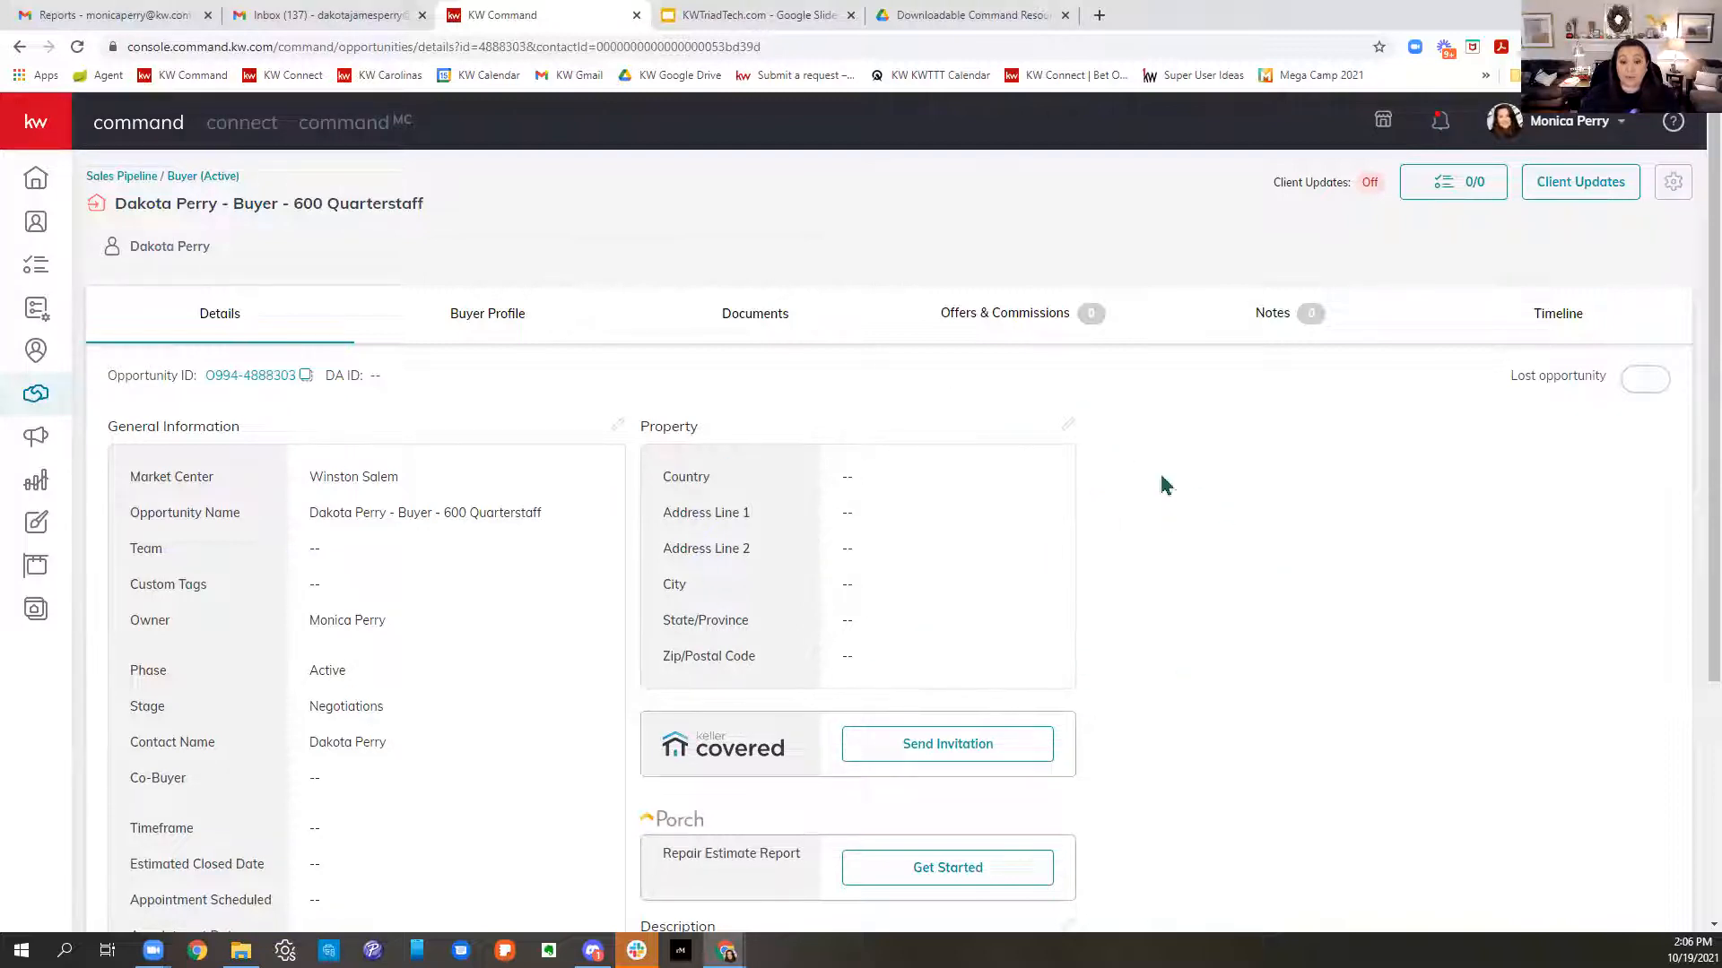
click(1100, 15)
- Log in to Triad MLS Matrix and list My Office Active Listings
text(triad)
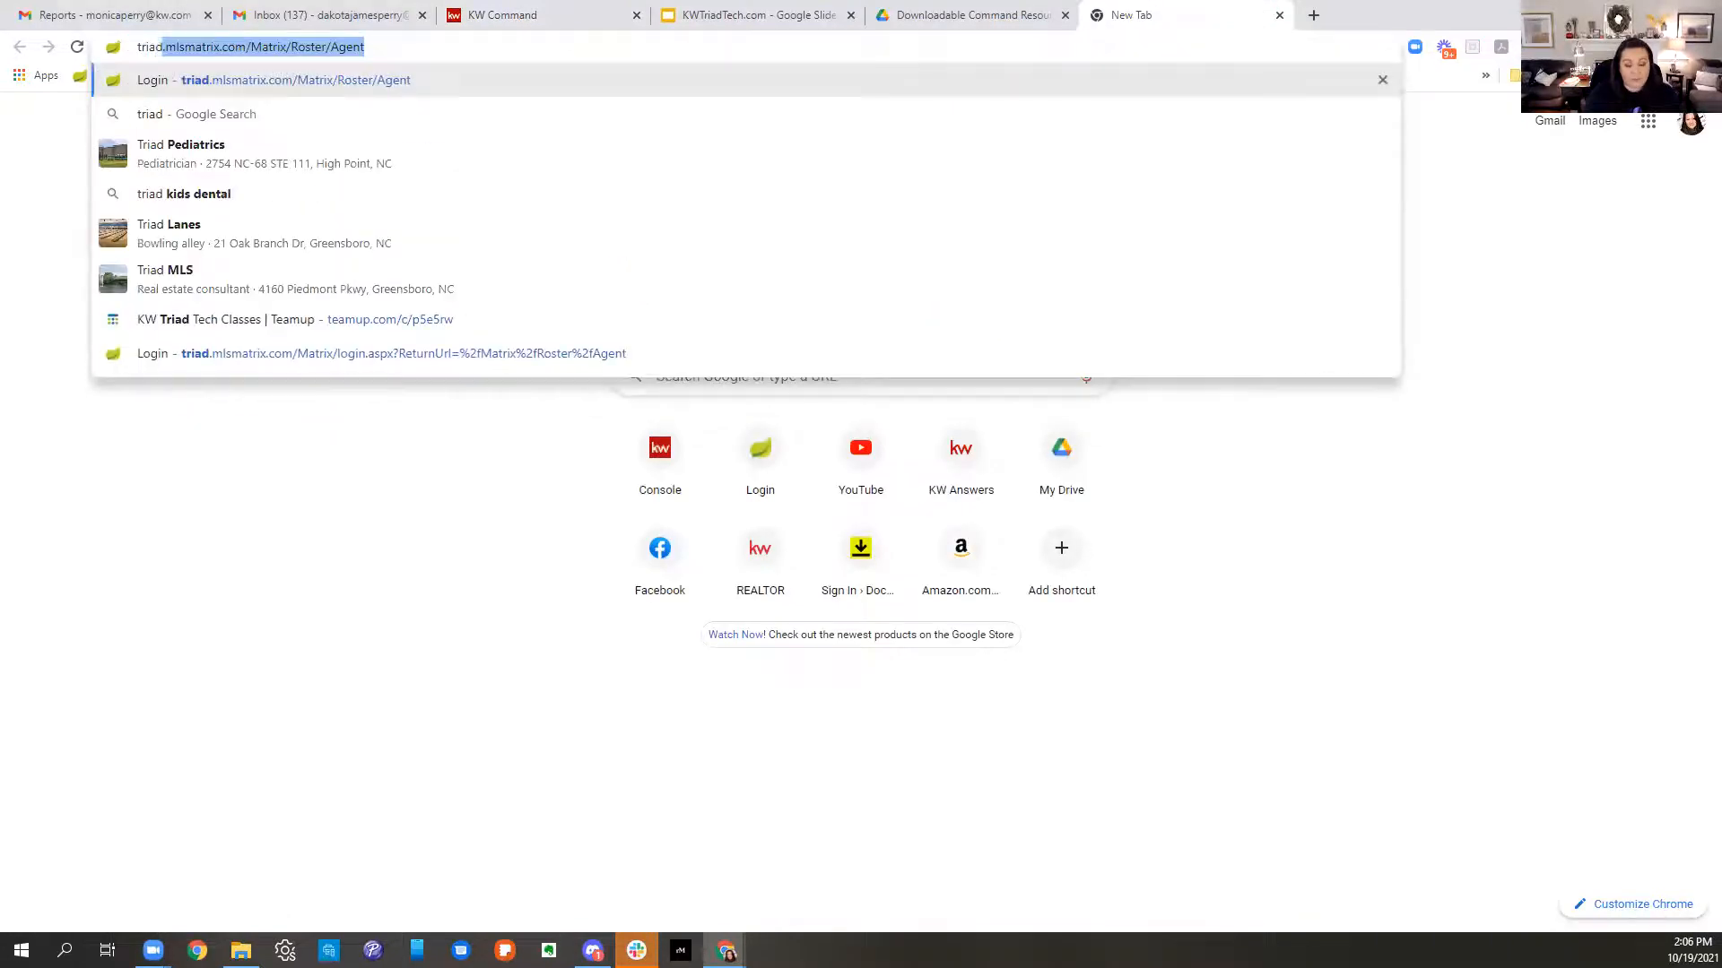
key(Return)
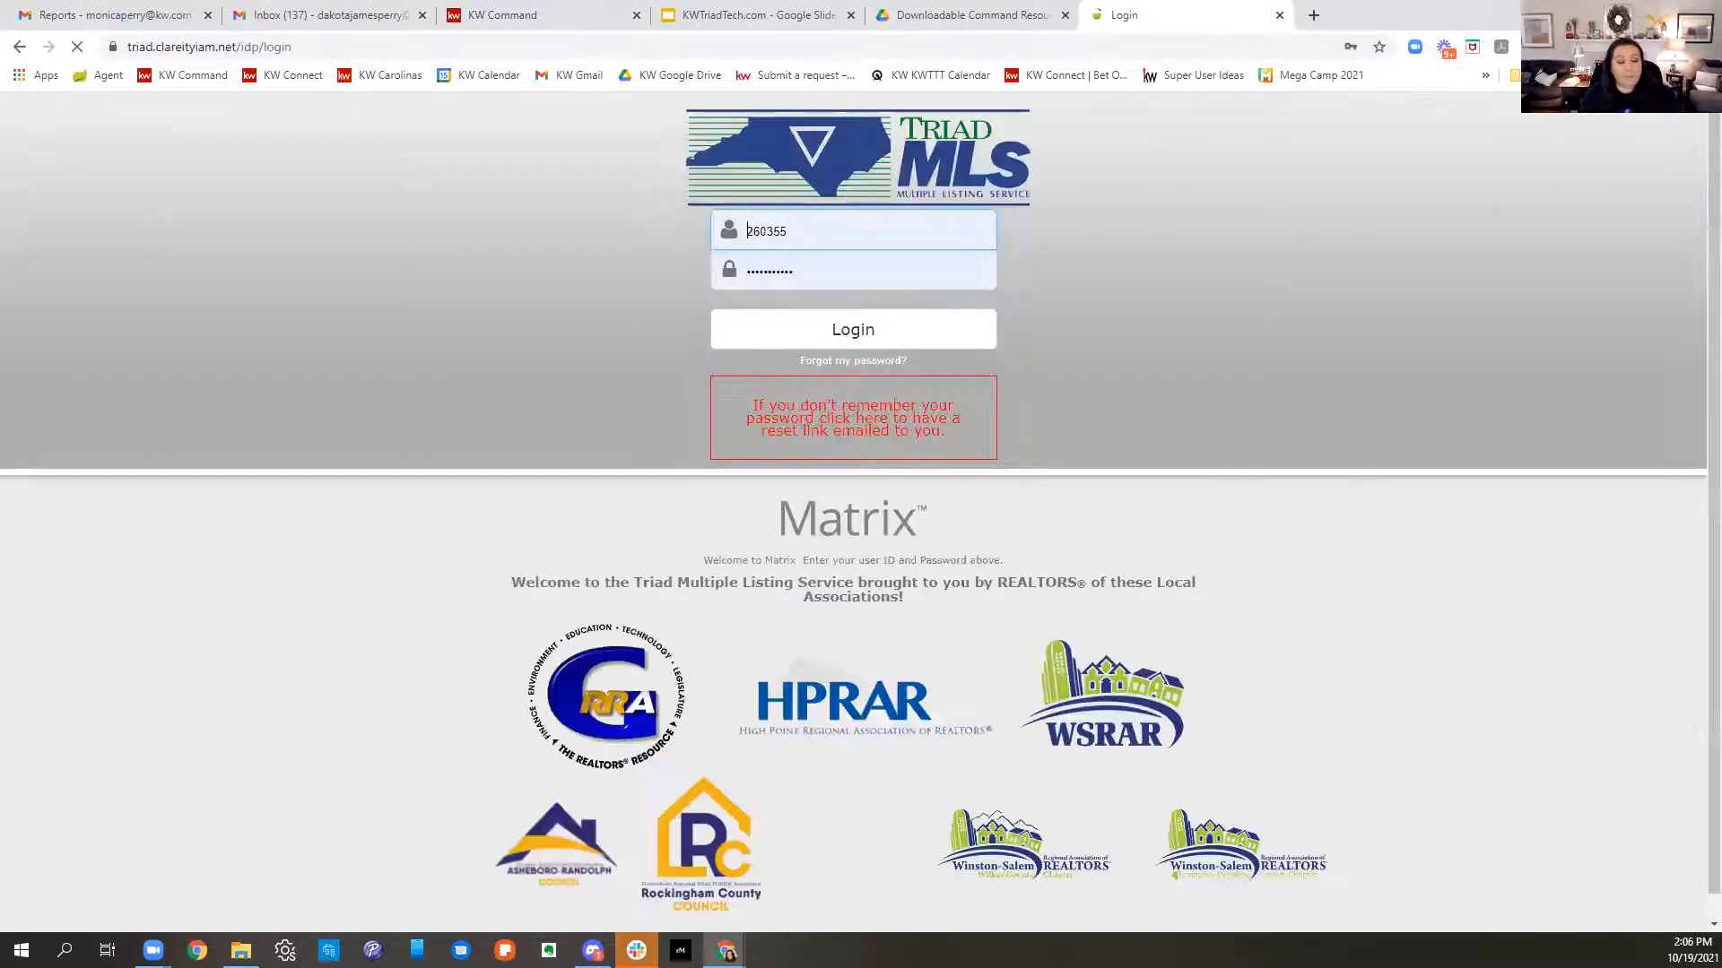
click(922, 344)
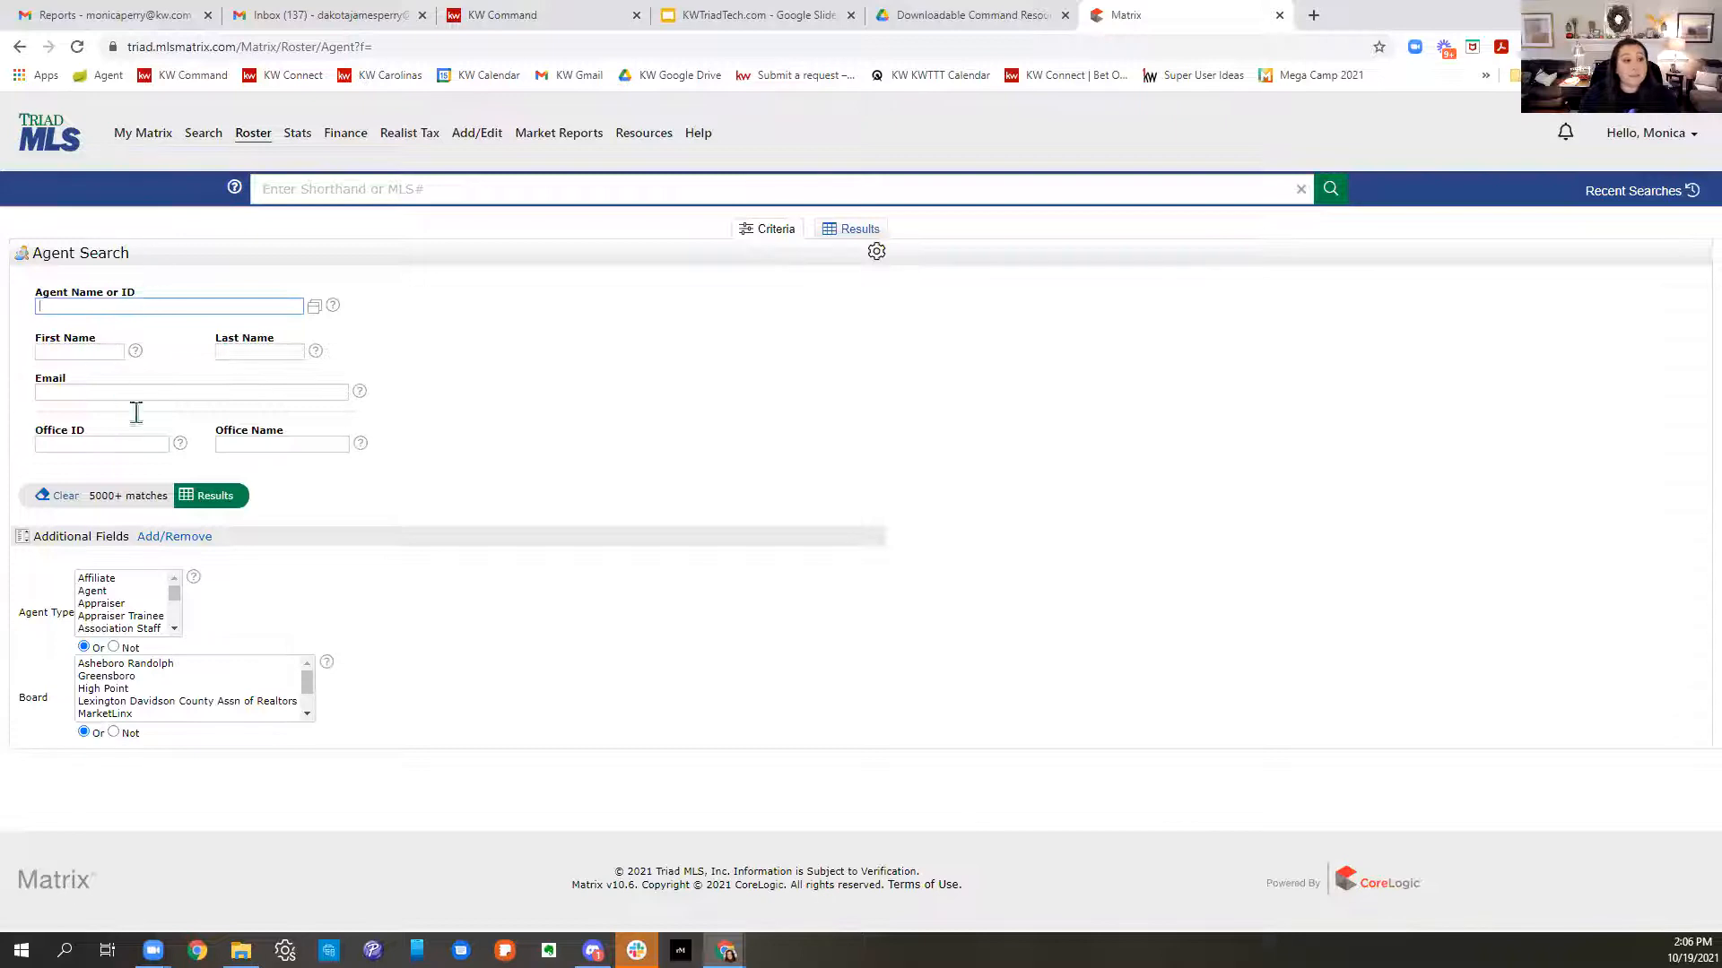
click(132, 142)
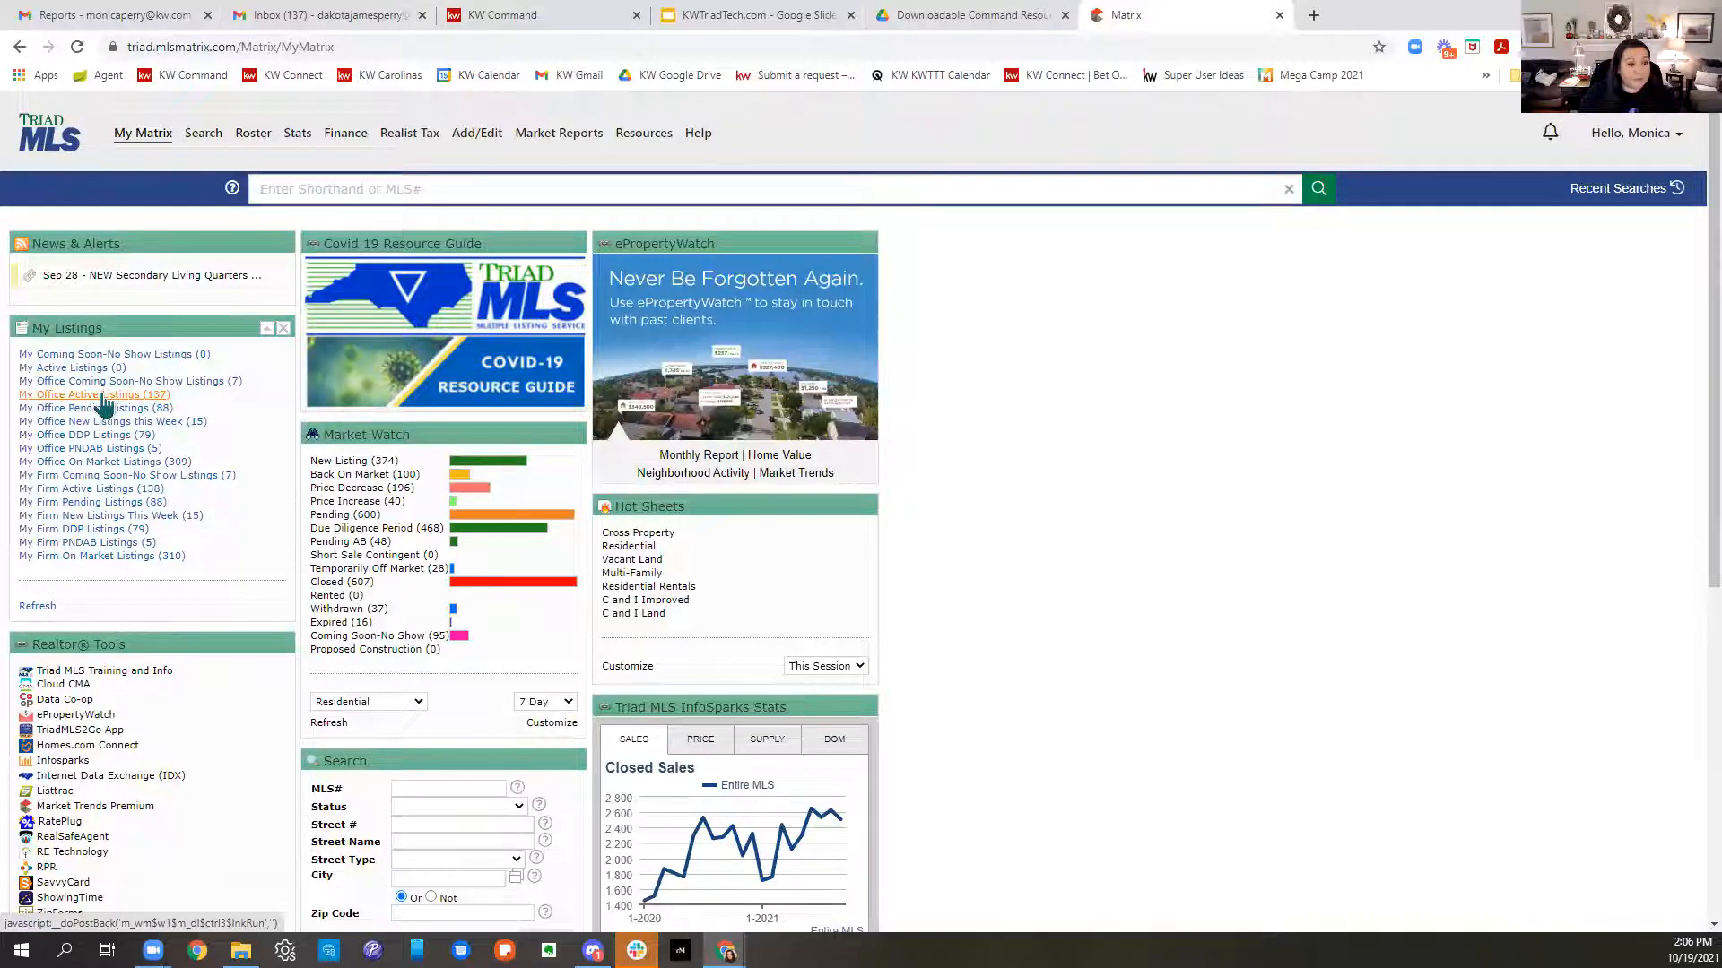
click(102, 397)
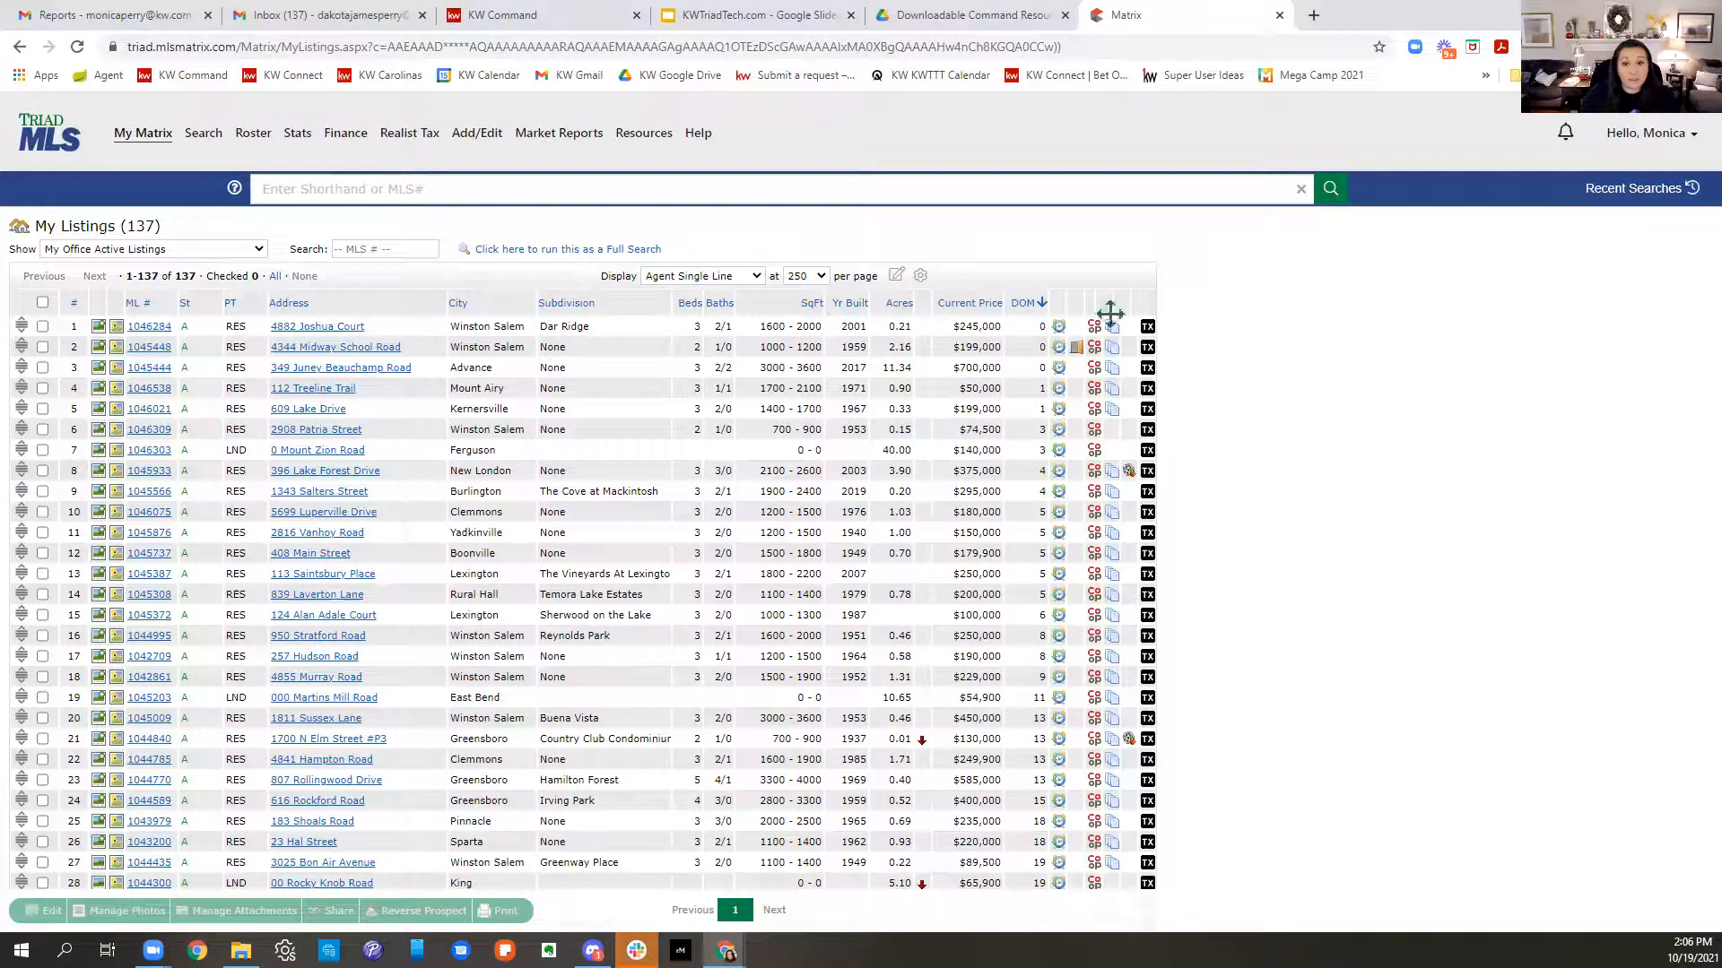
click(146, 330)
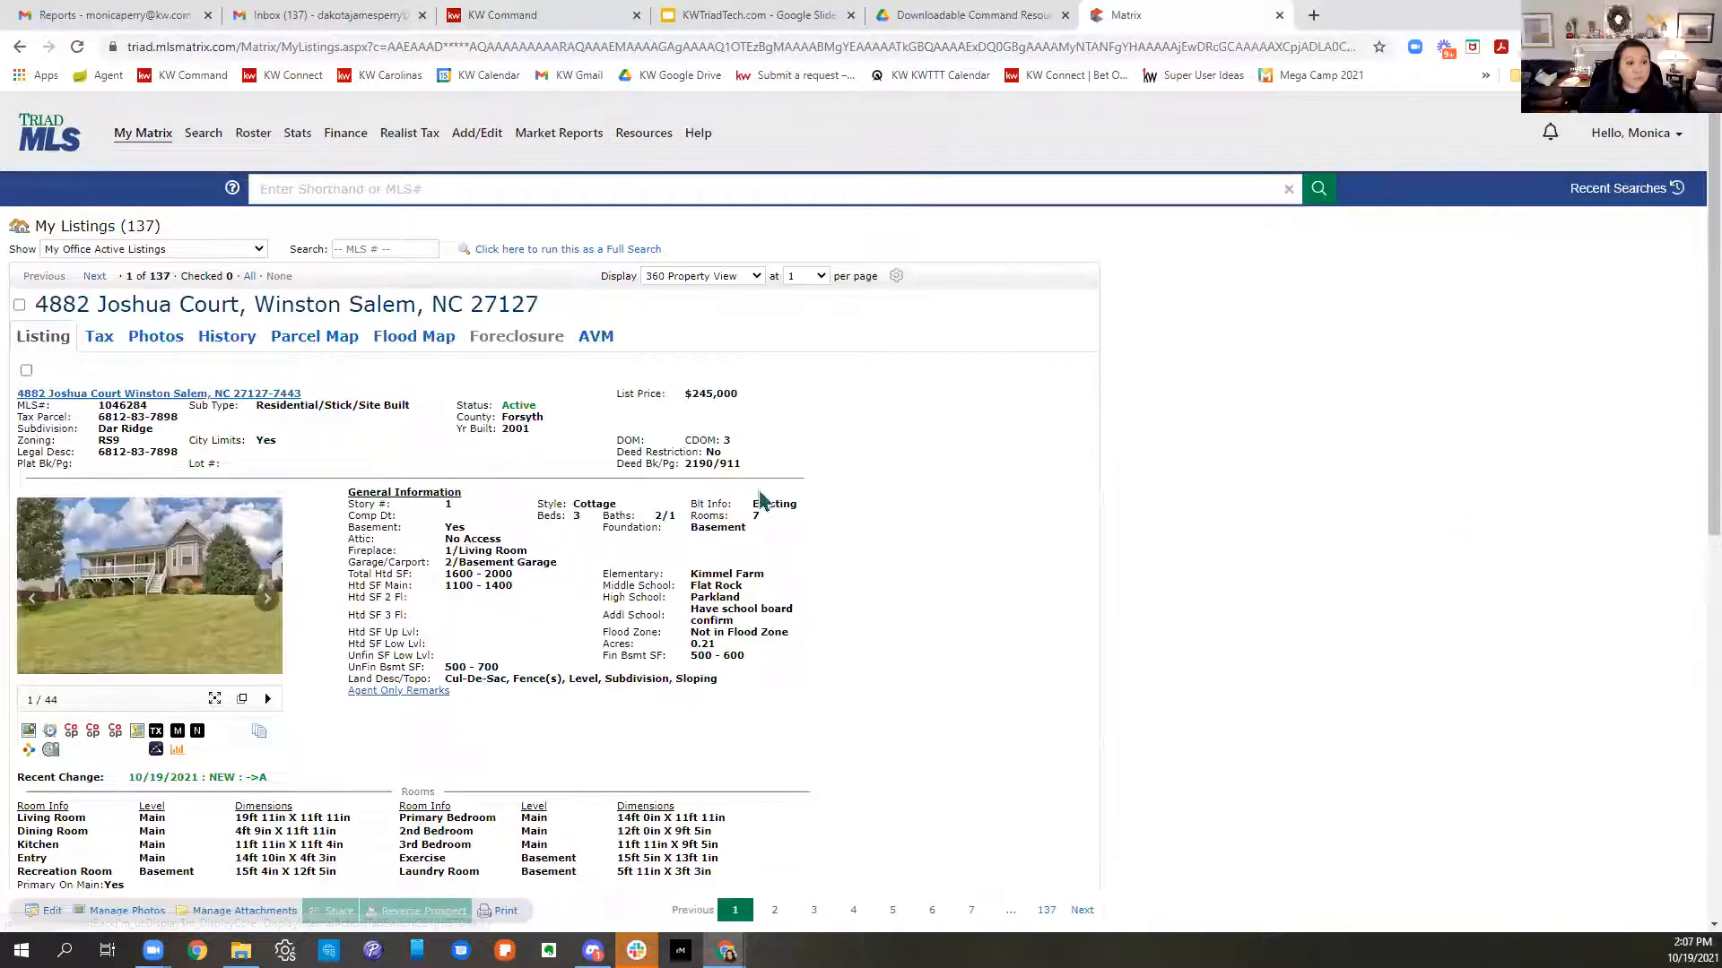
scroll(767, 504, down, 5)
scroll(767, 508, down, 4)
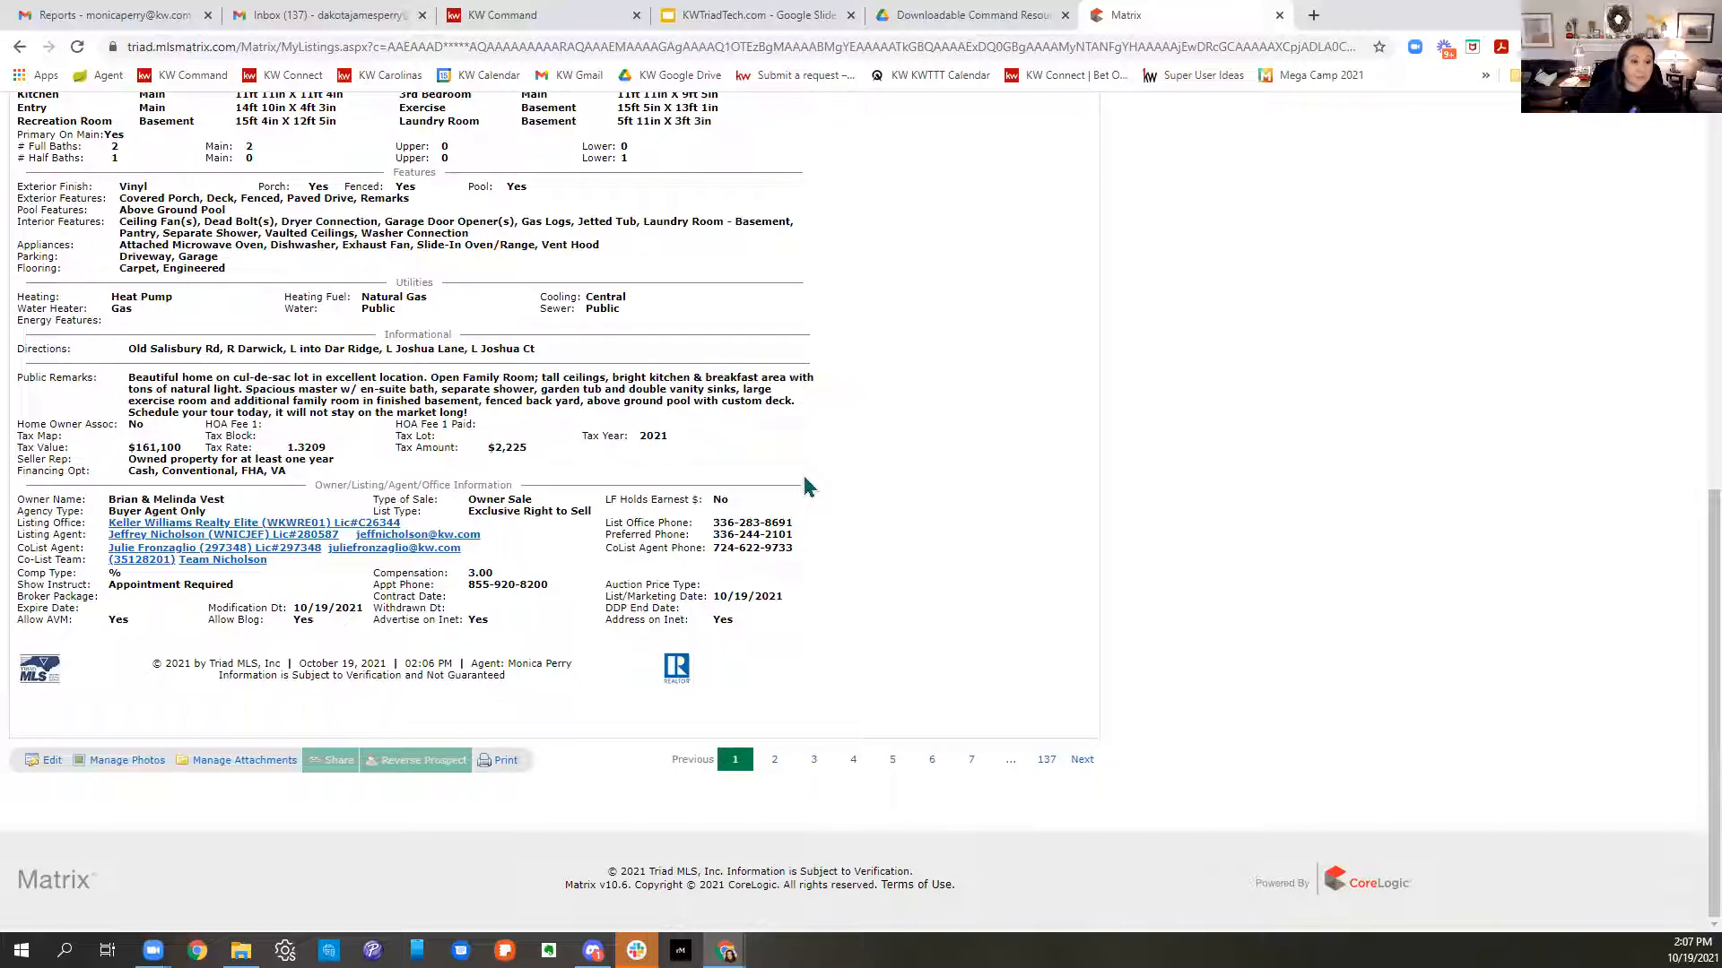
scroll(1054, 643, up, 9)
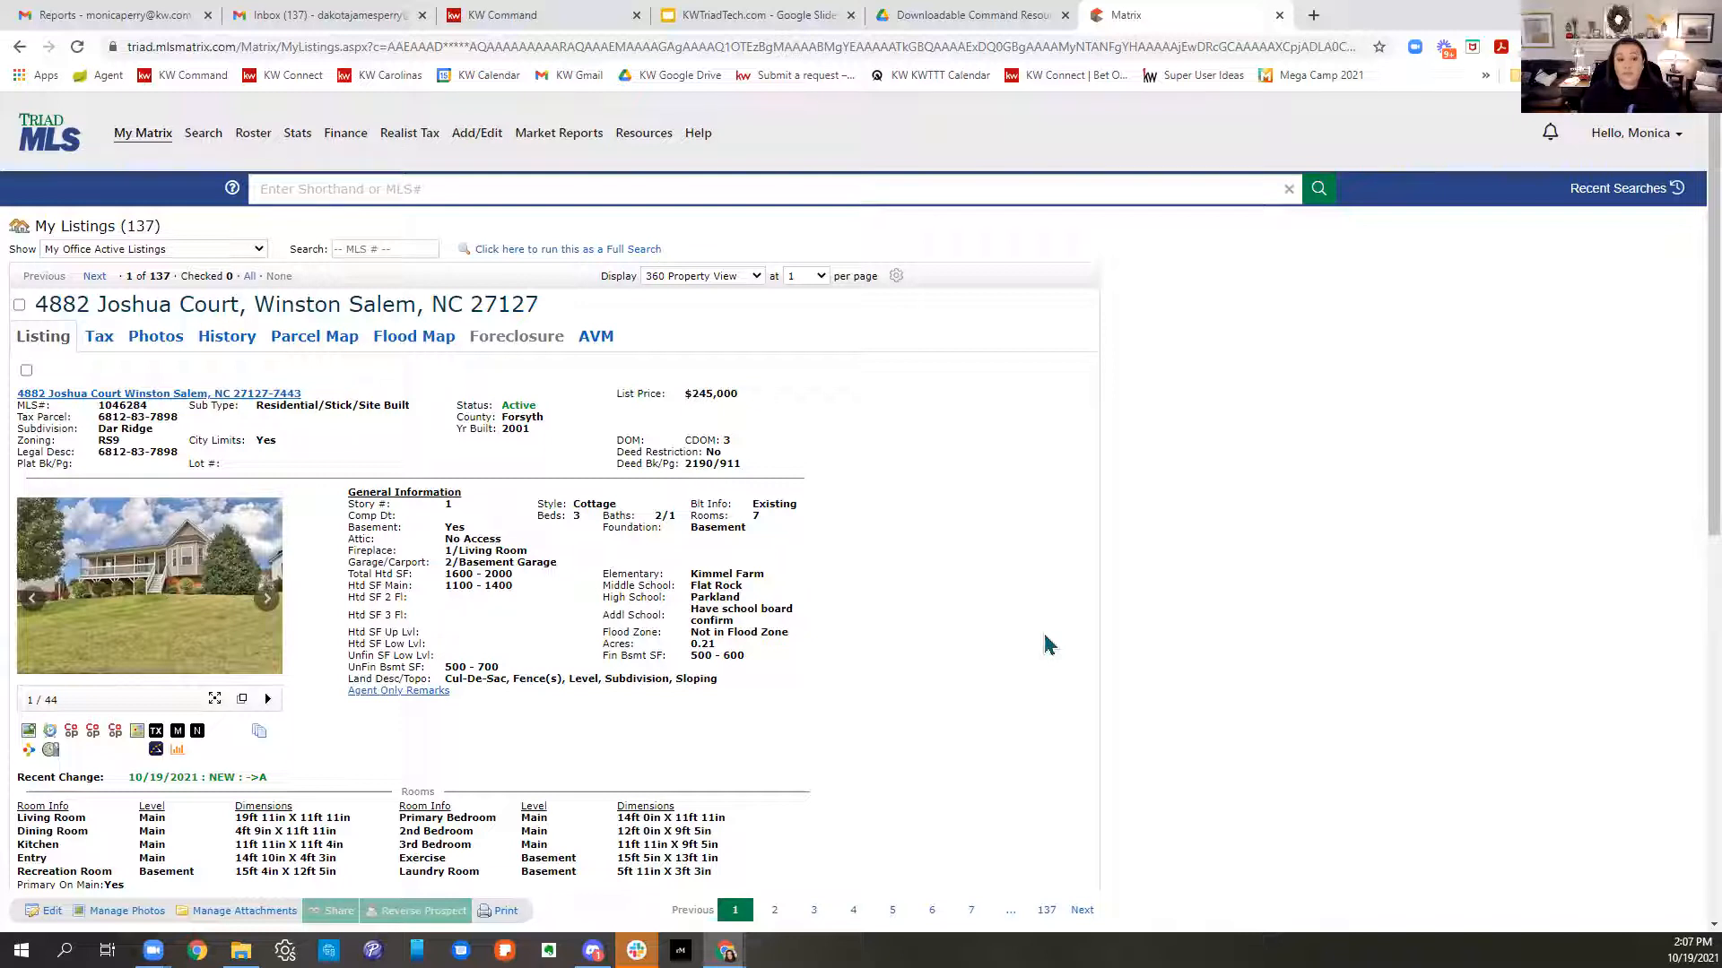
click(260, 737)
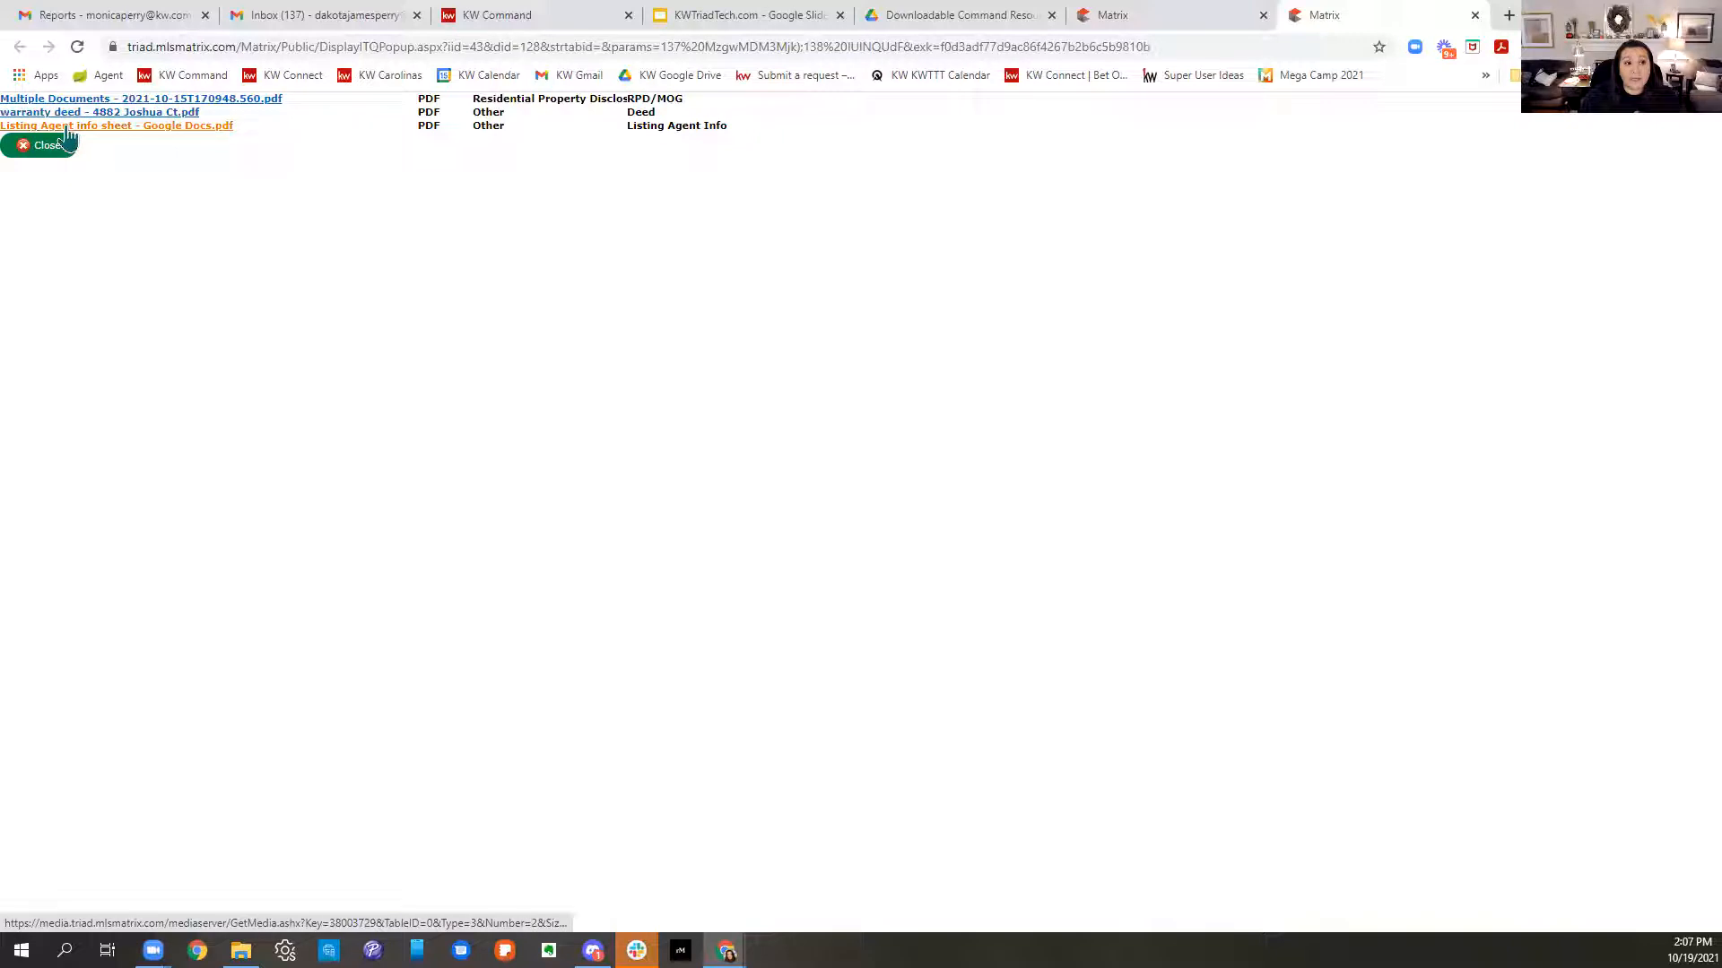
- Open the Multiple Documents disclosure PDF and name its Desktop copy 'DS Buyer Docs Disclosures Test'
click(101, 99)
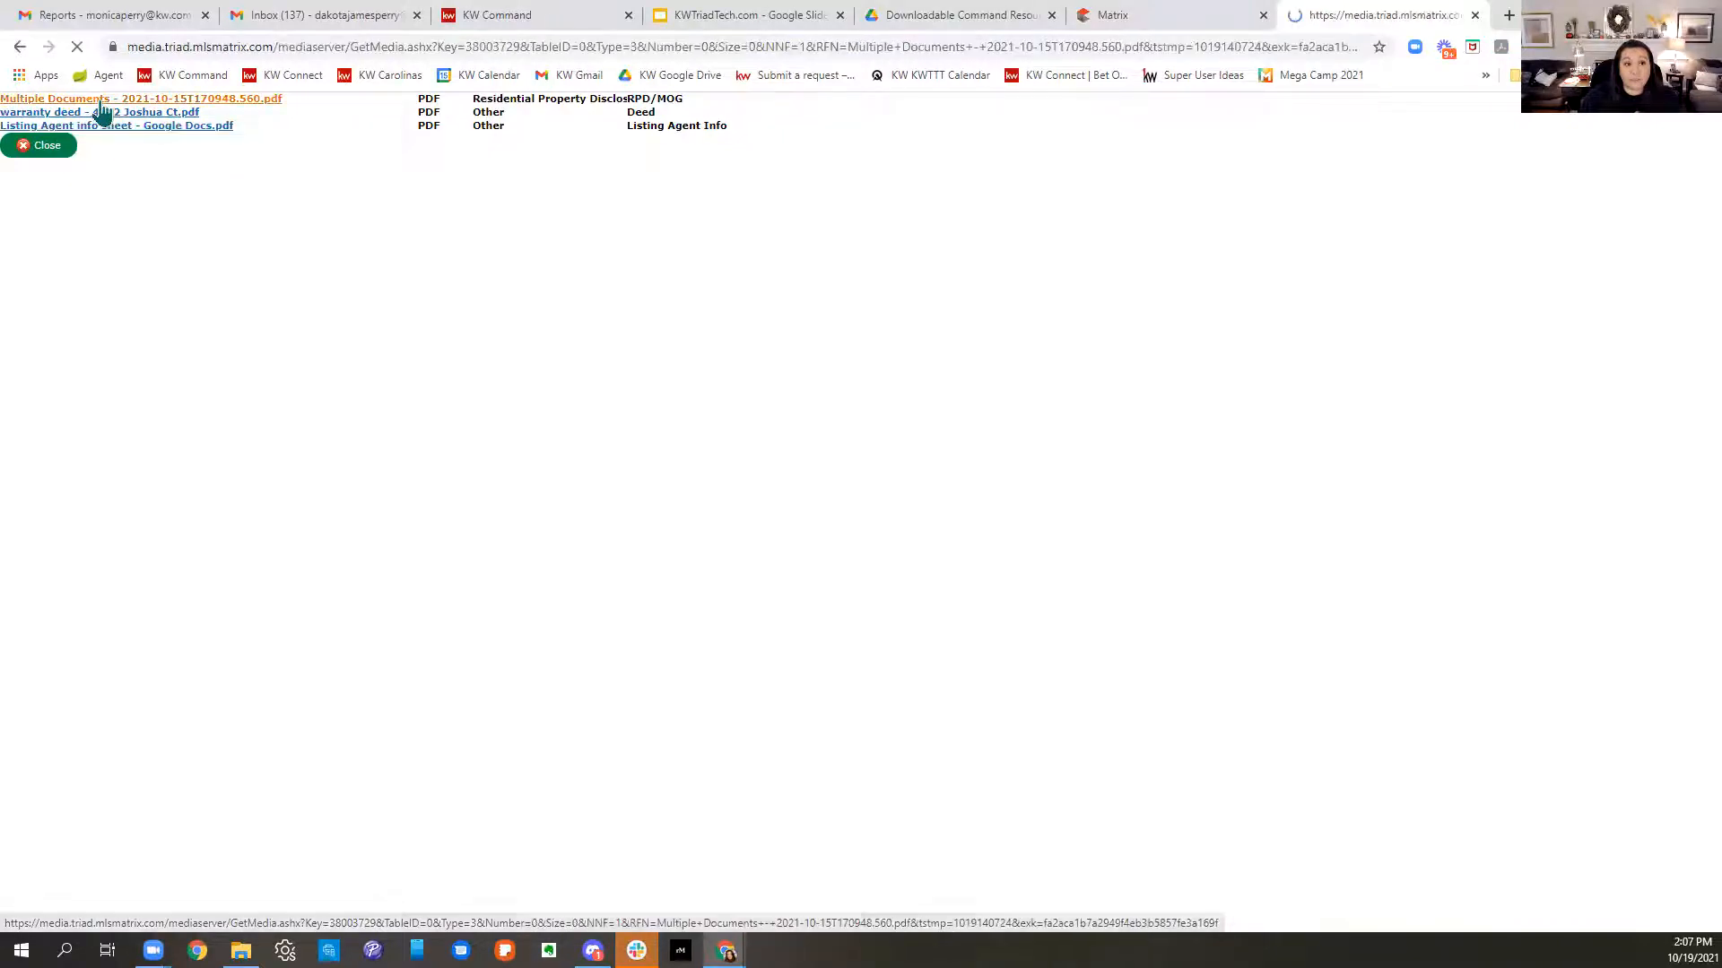
scroll(1157, 556, down, 4)
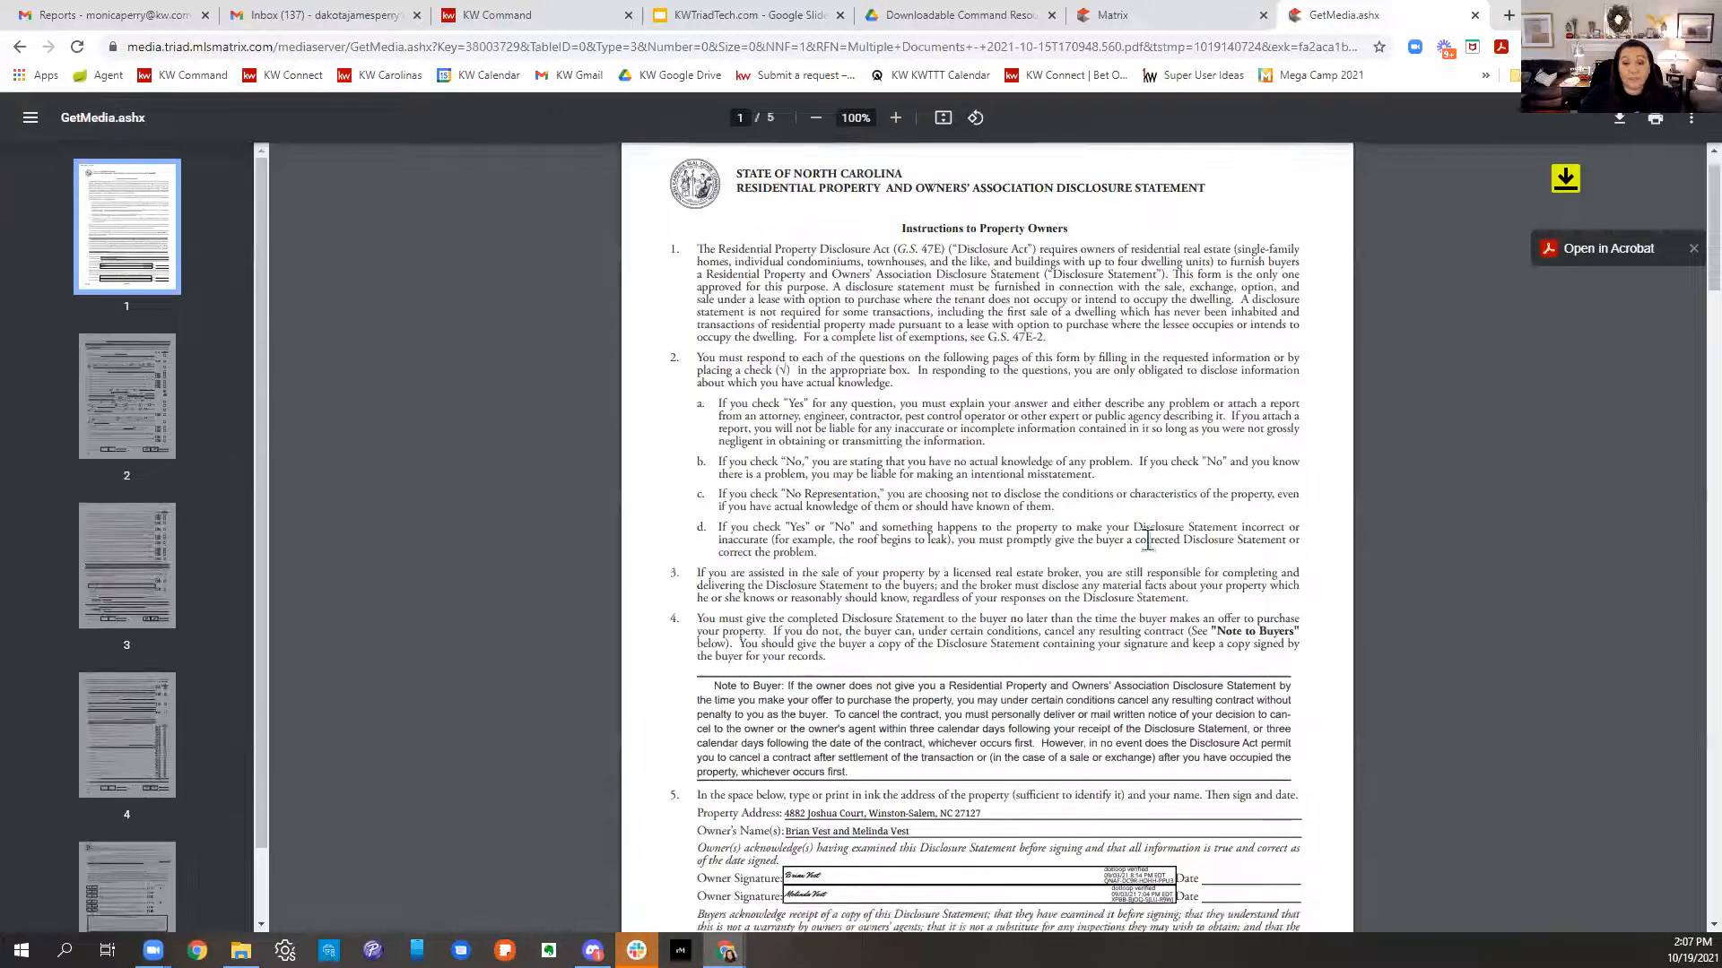
scroll(1157, 556, down, 20)
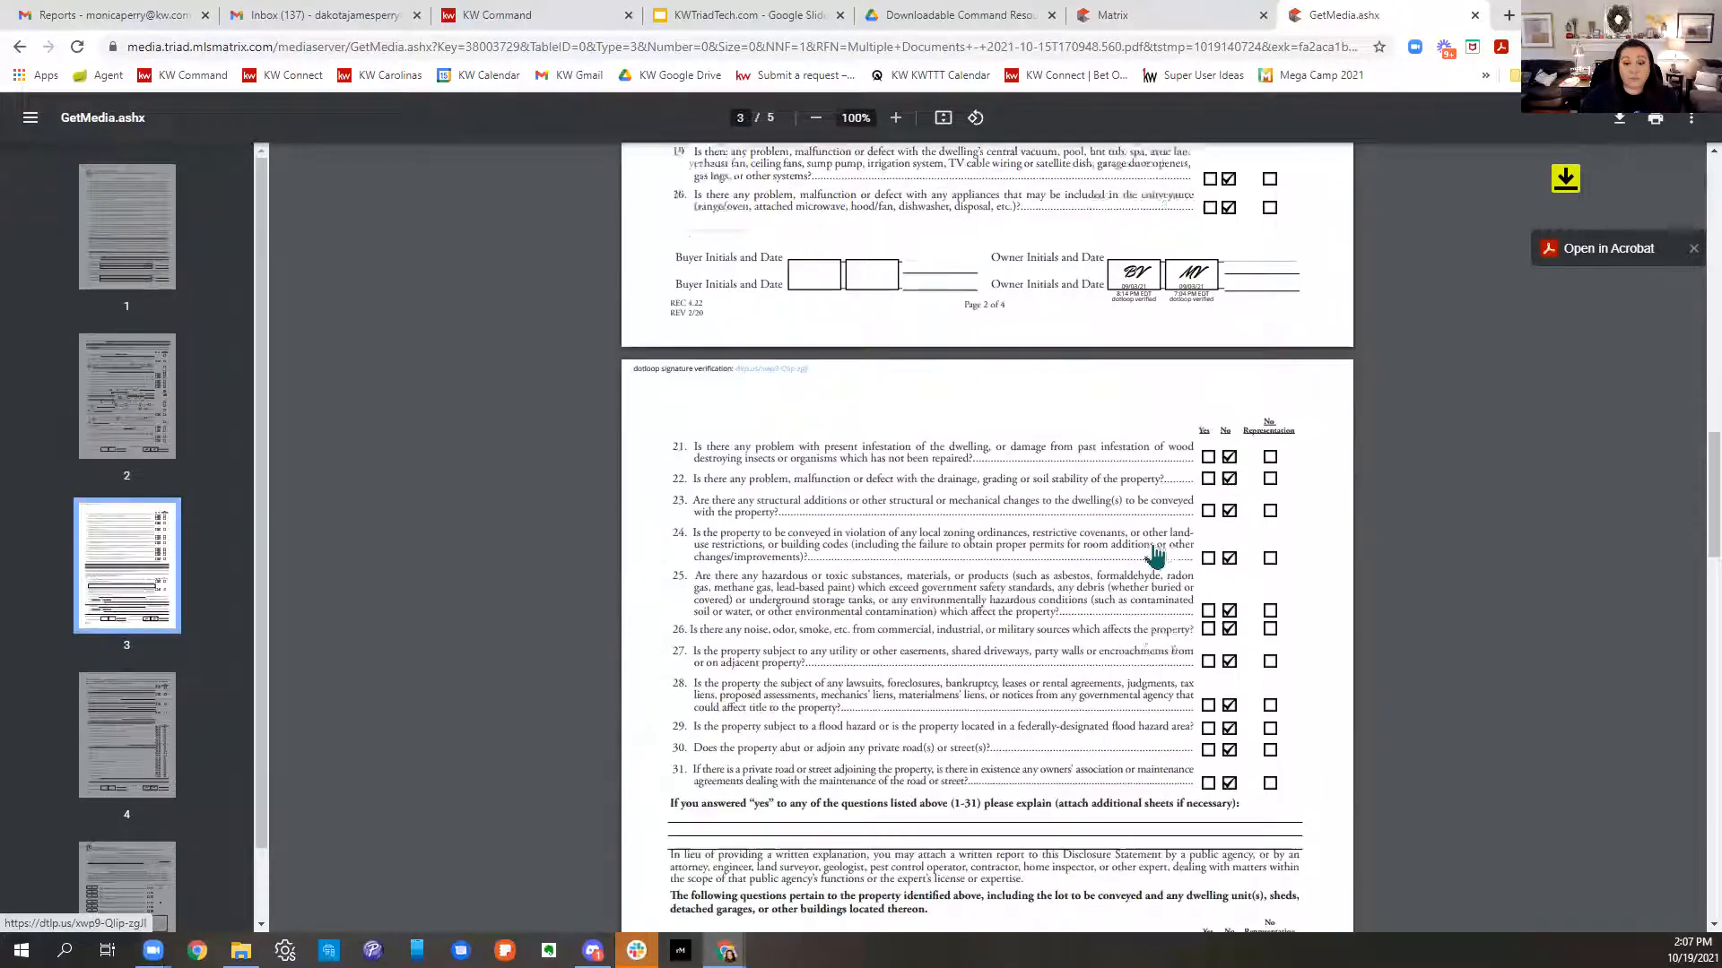
scroll(1155, 556, down, 8)
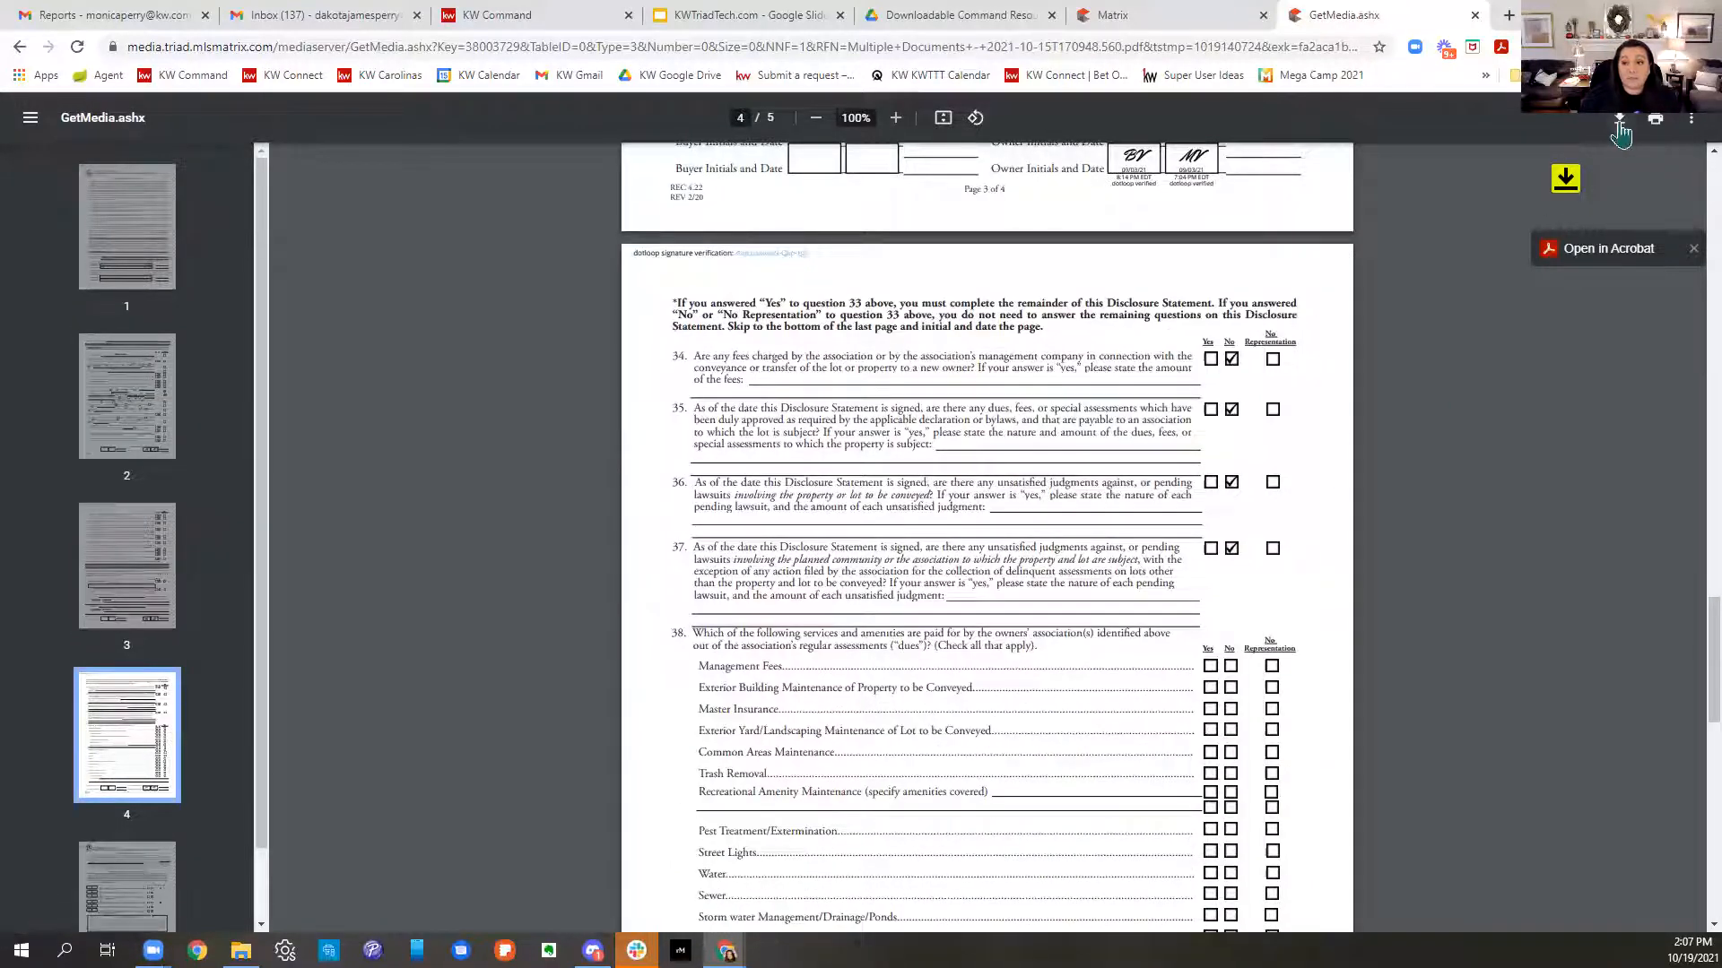
key(ctrl+s)
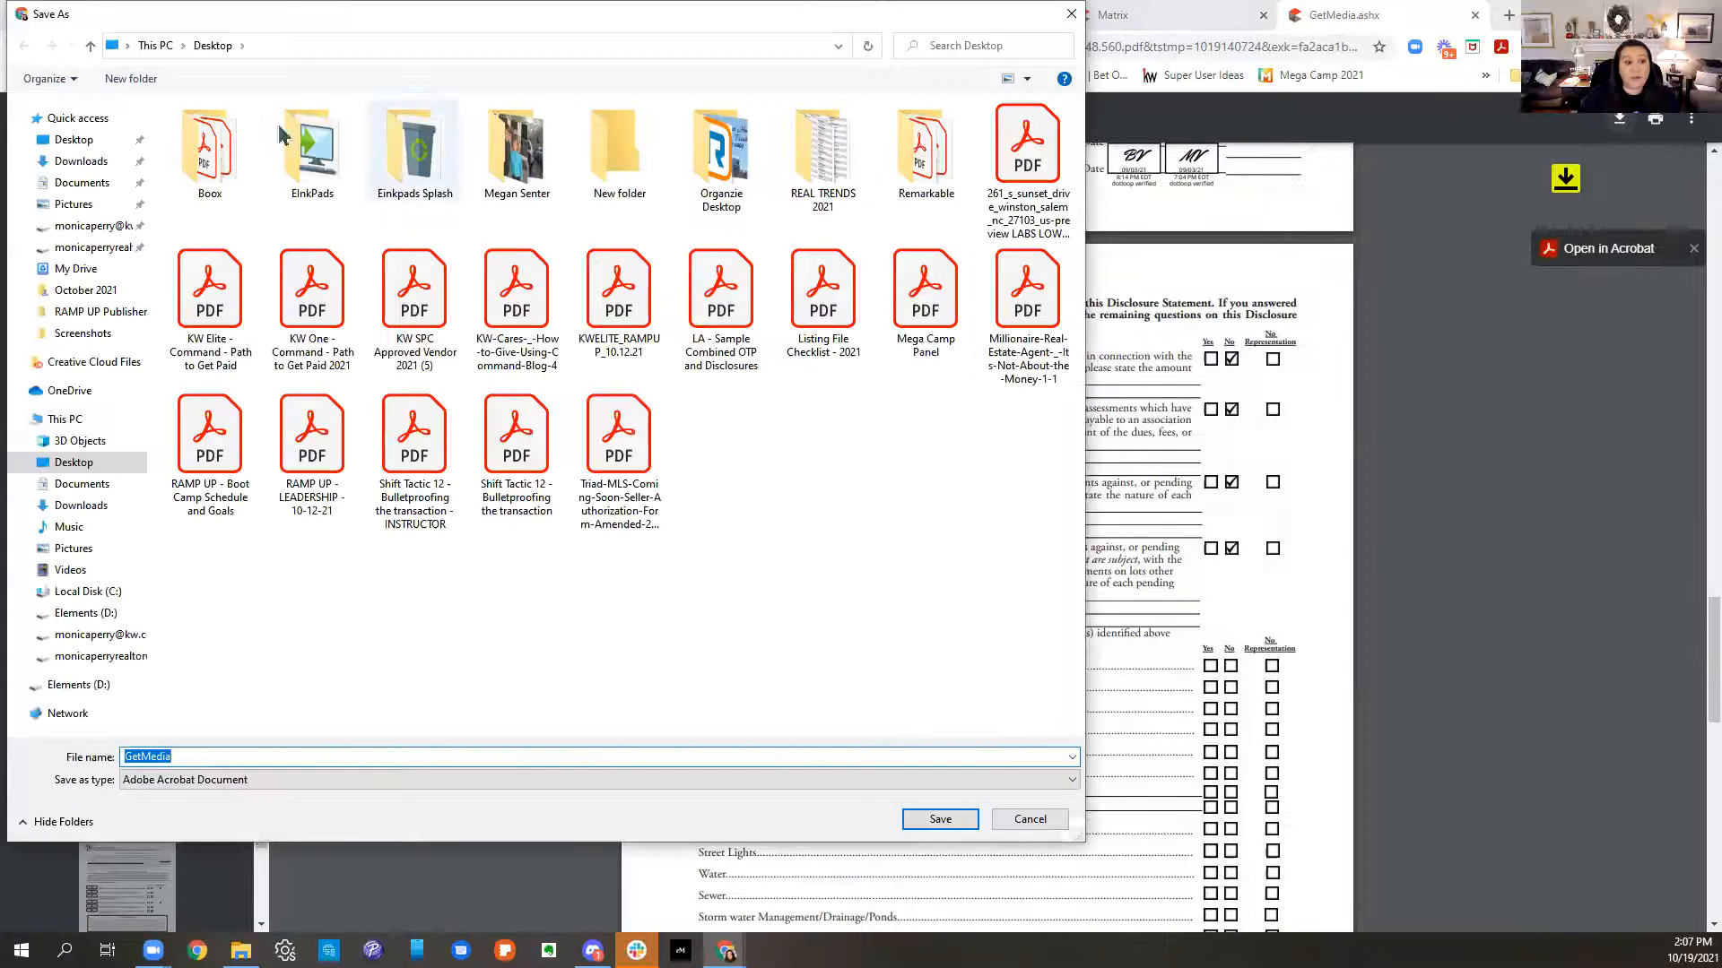
click(72, 140)
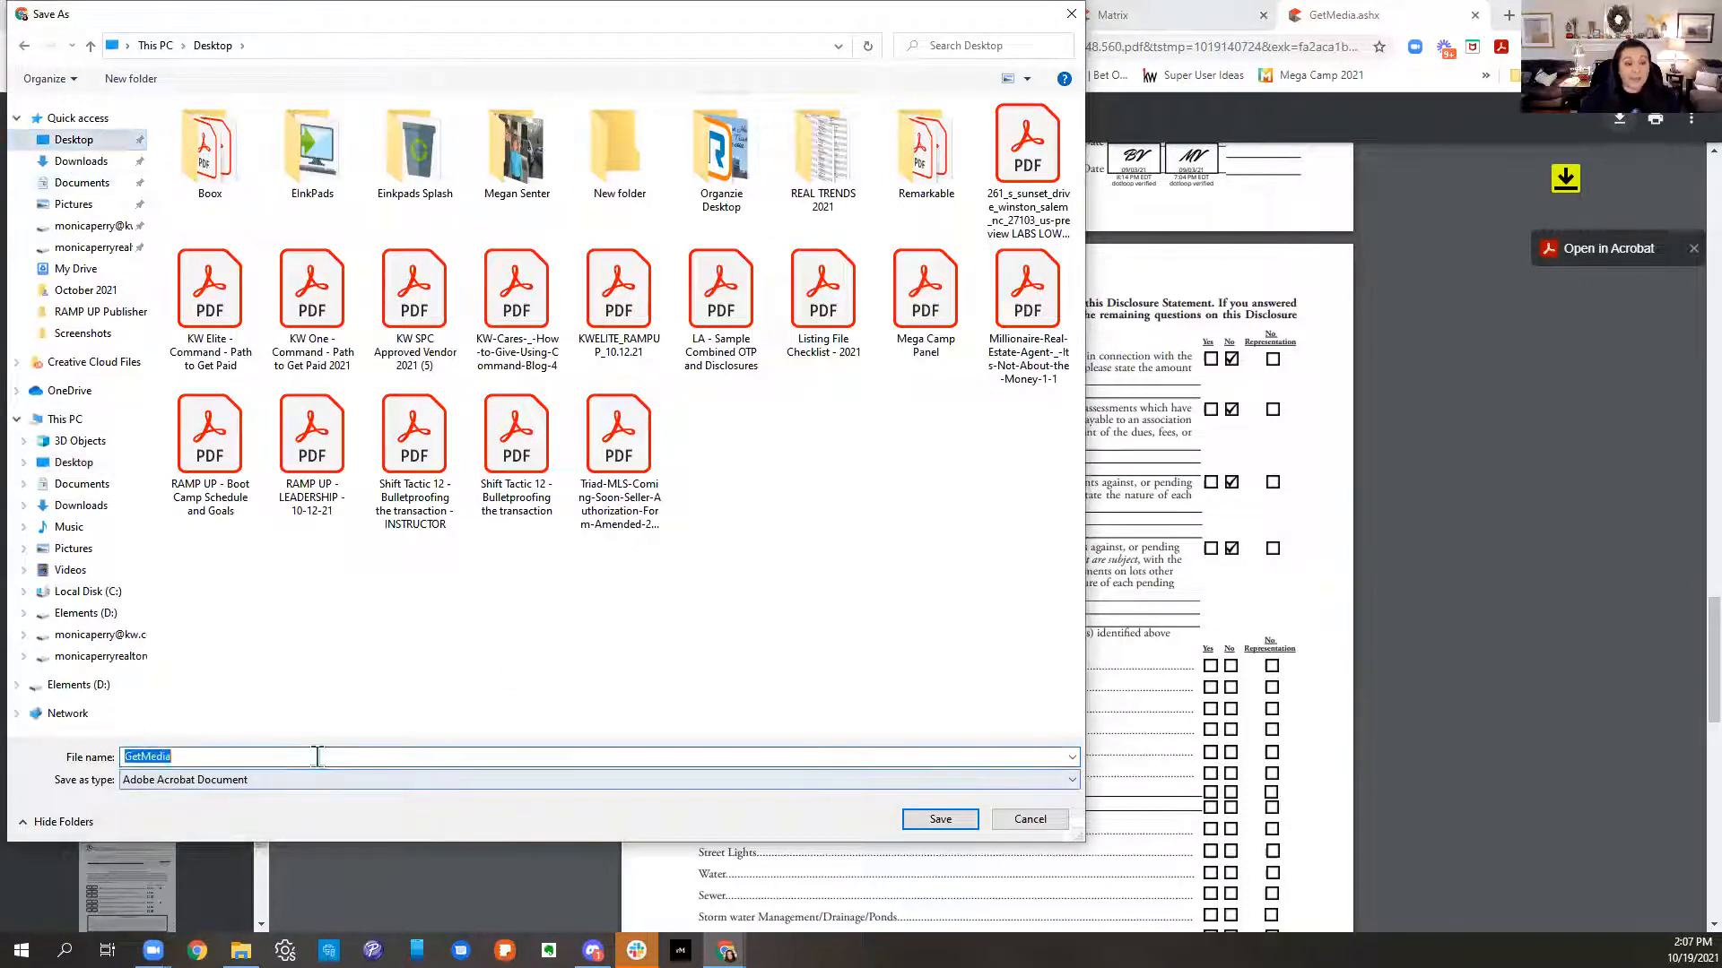
text(DS )
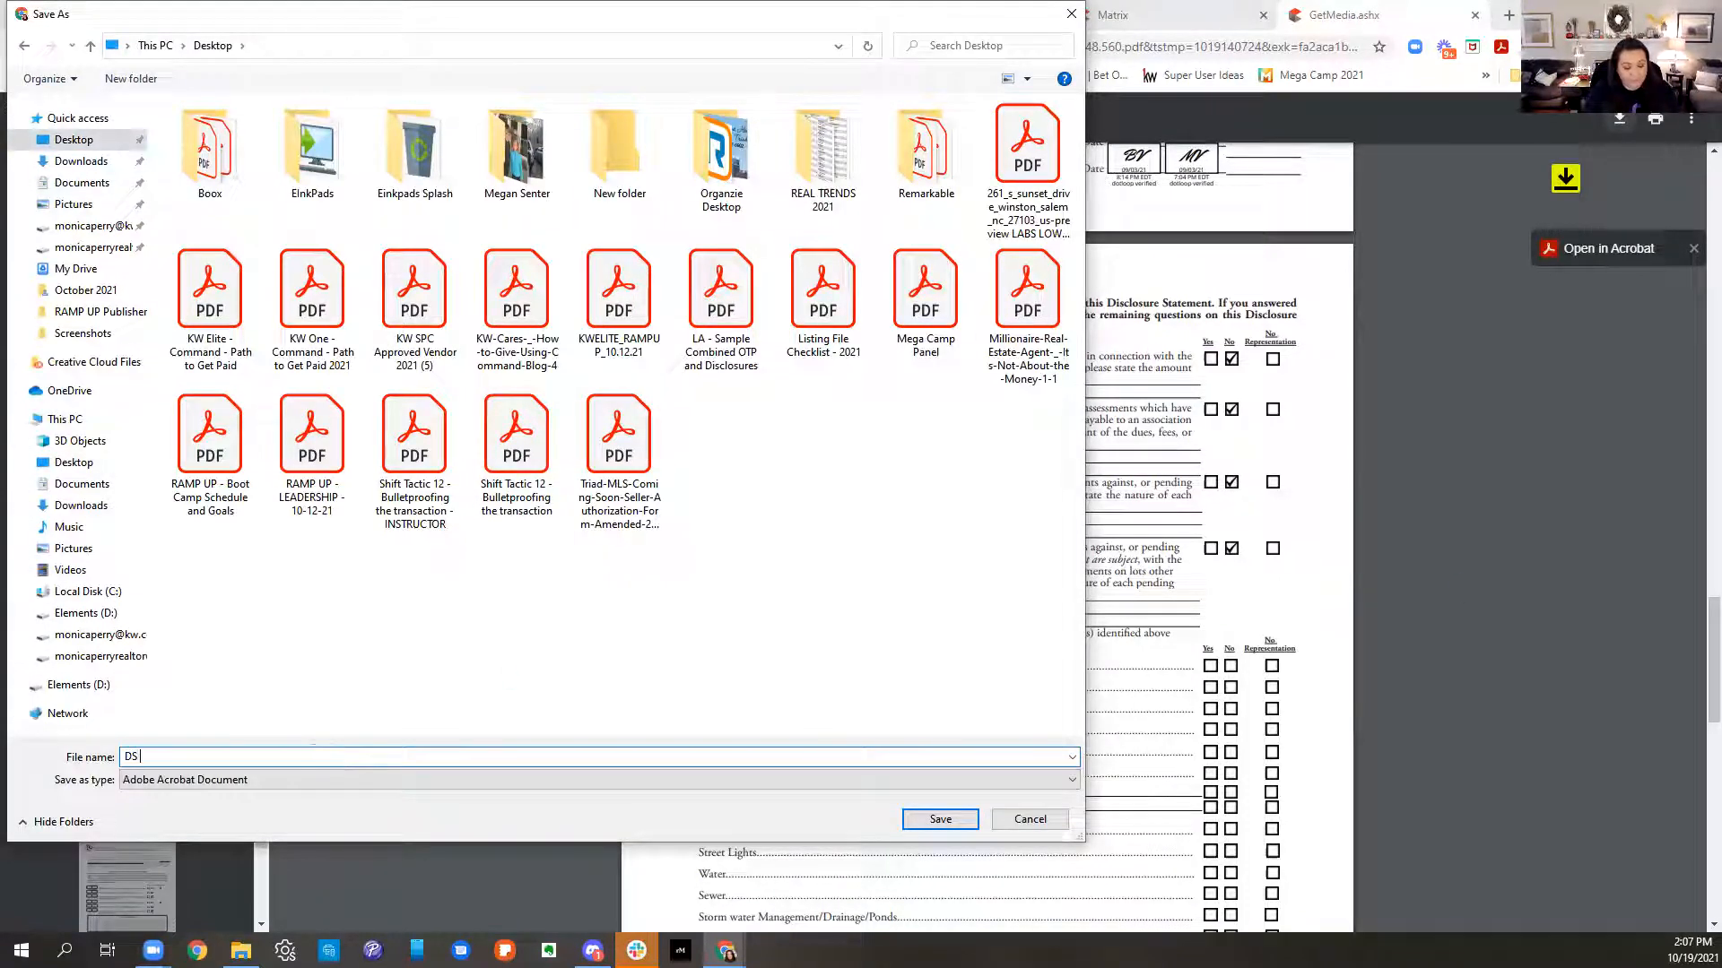
text(Buyer Docs Disclosu)
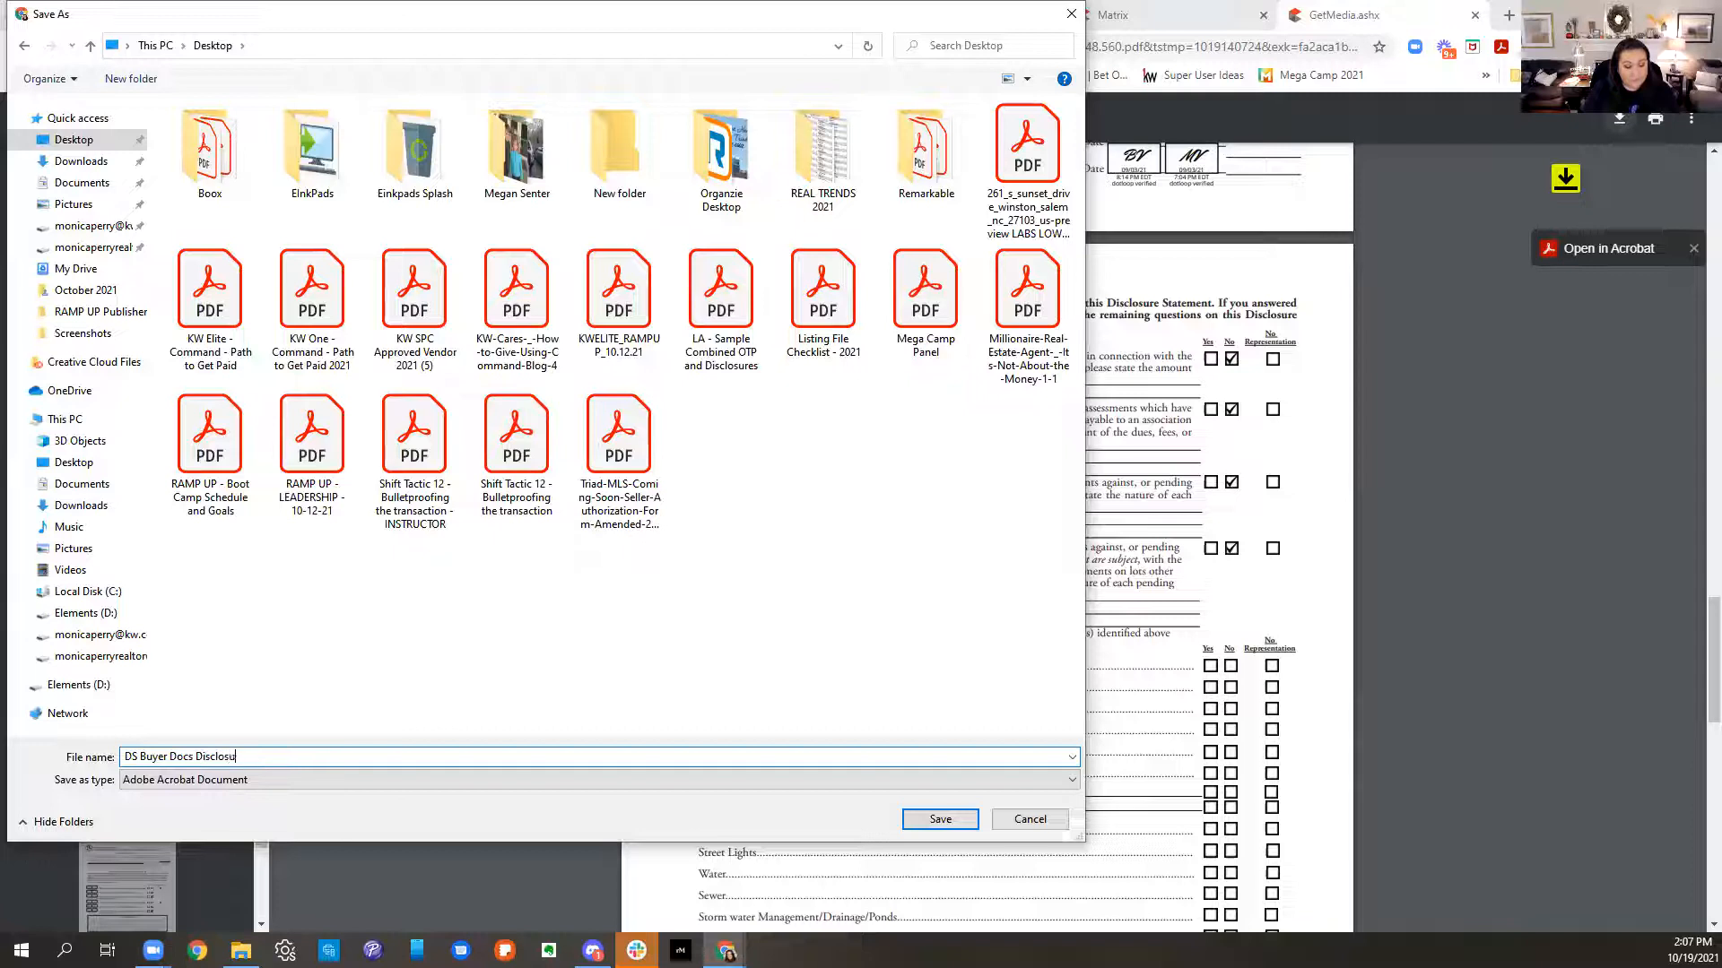
text(res Test)
click(940, 819)
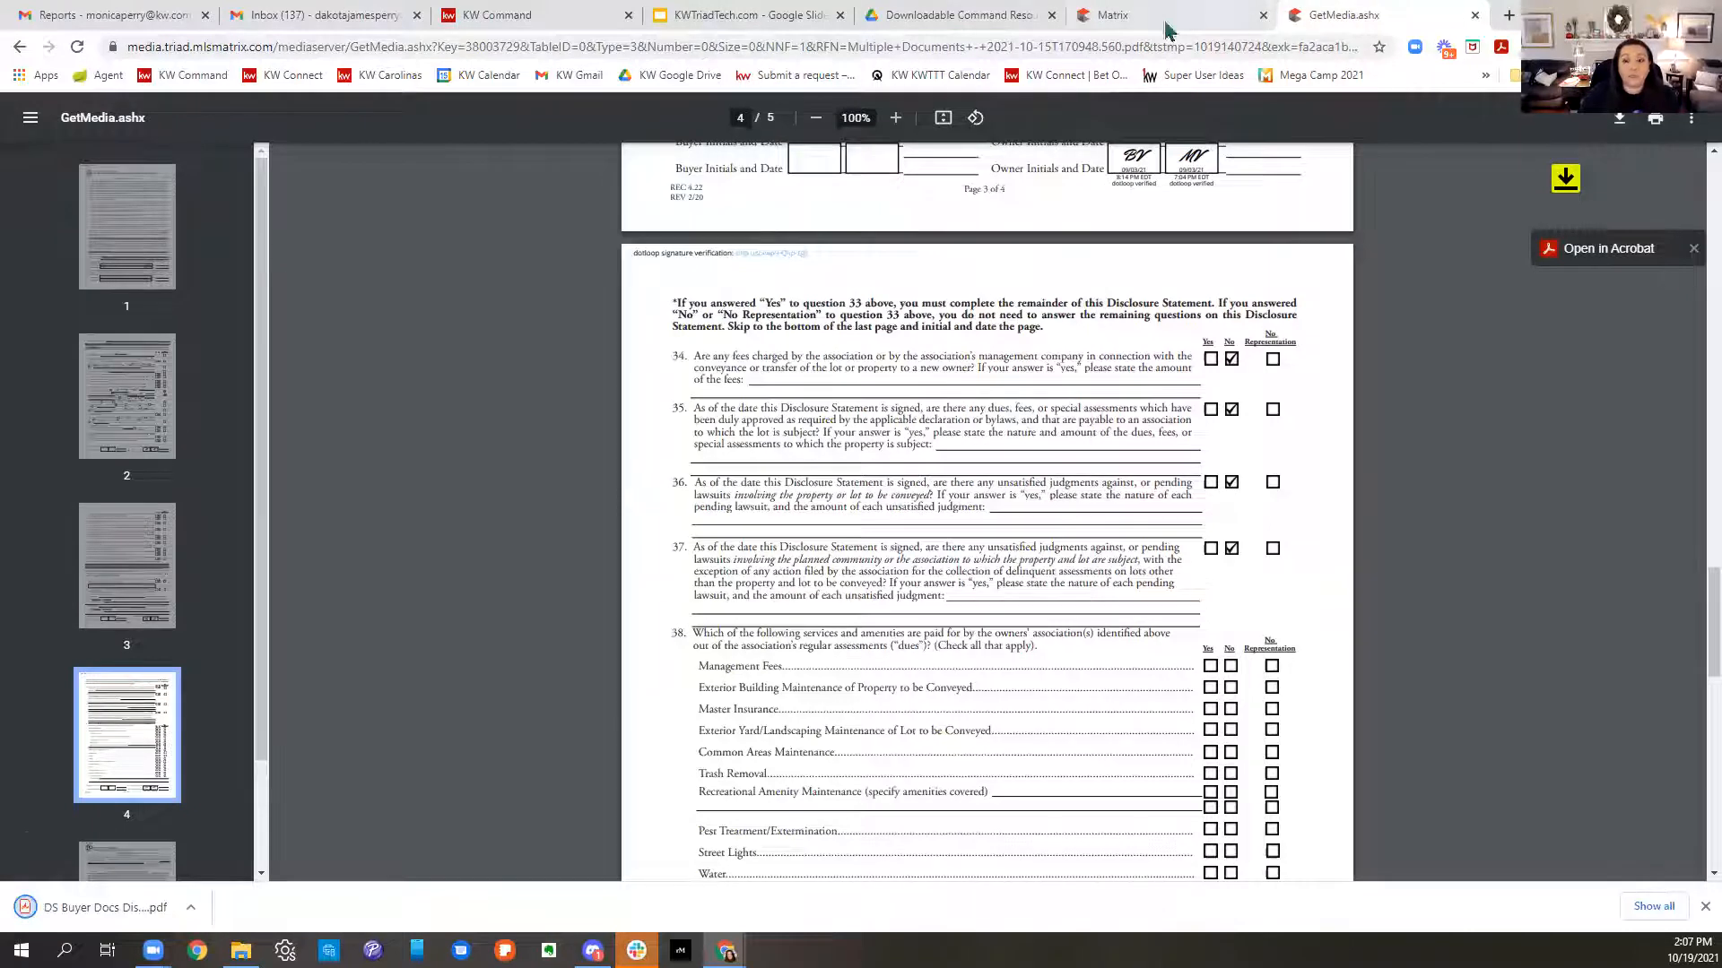
click(511, 21)
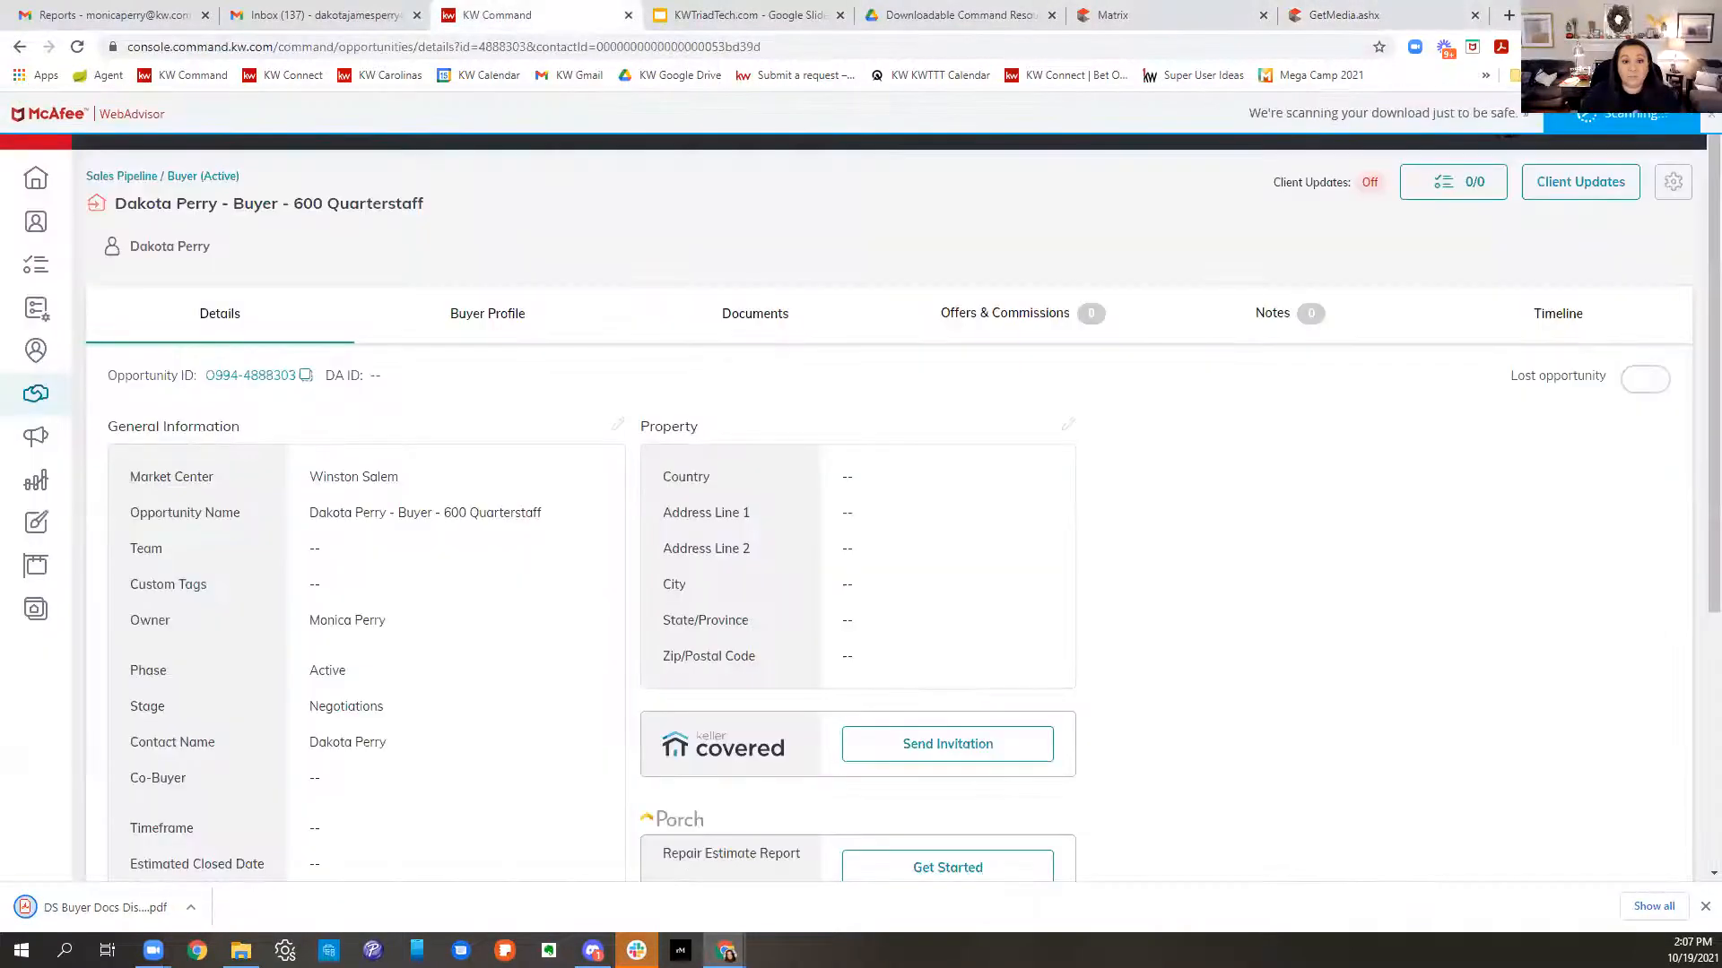
click(1361, 14)
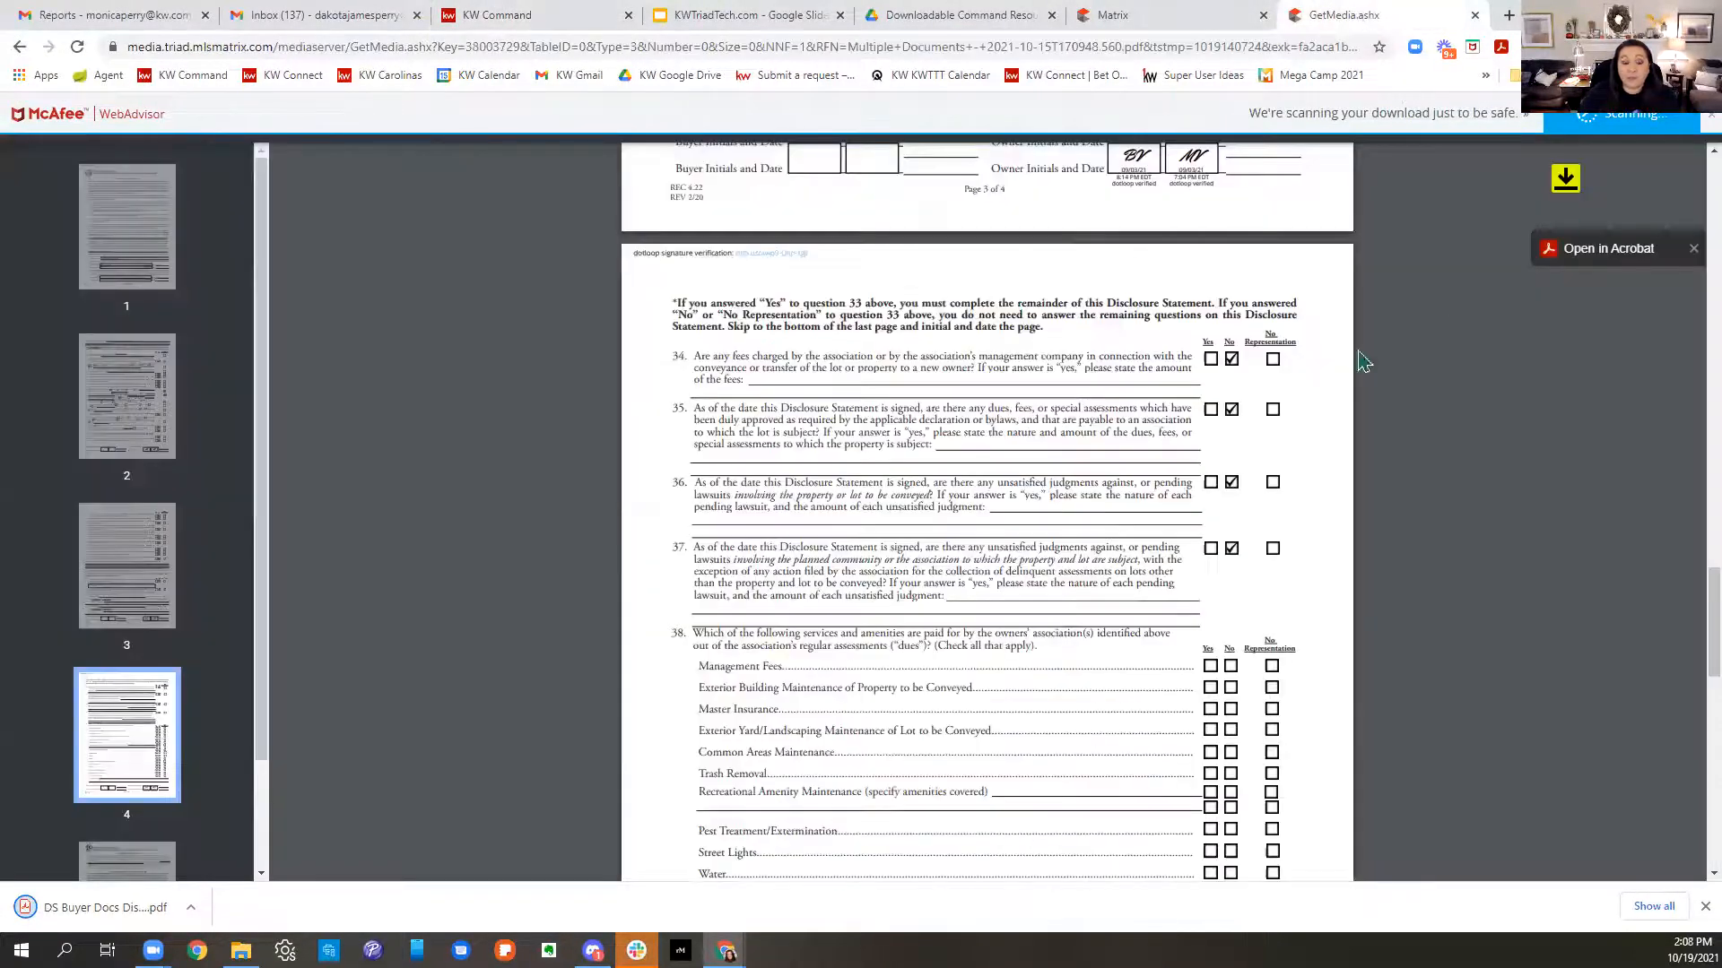
click(1241, 23)
drag(18, 393, 361, 406)
key(ctrl+c)
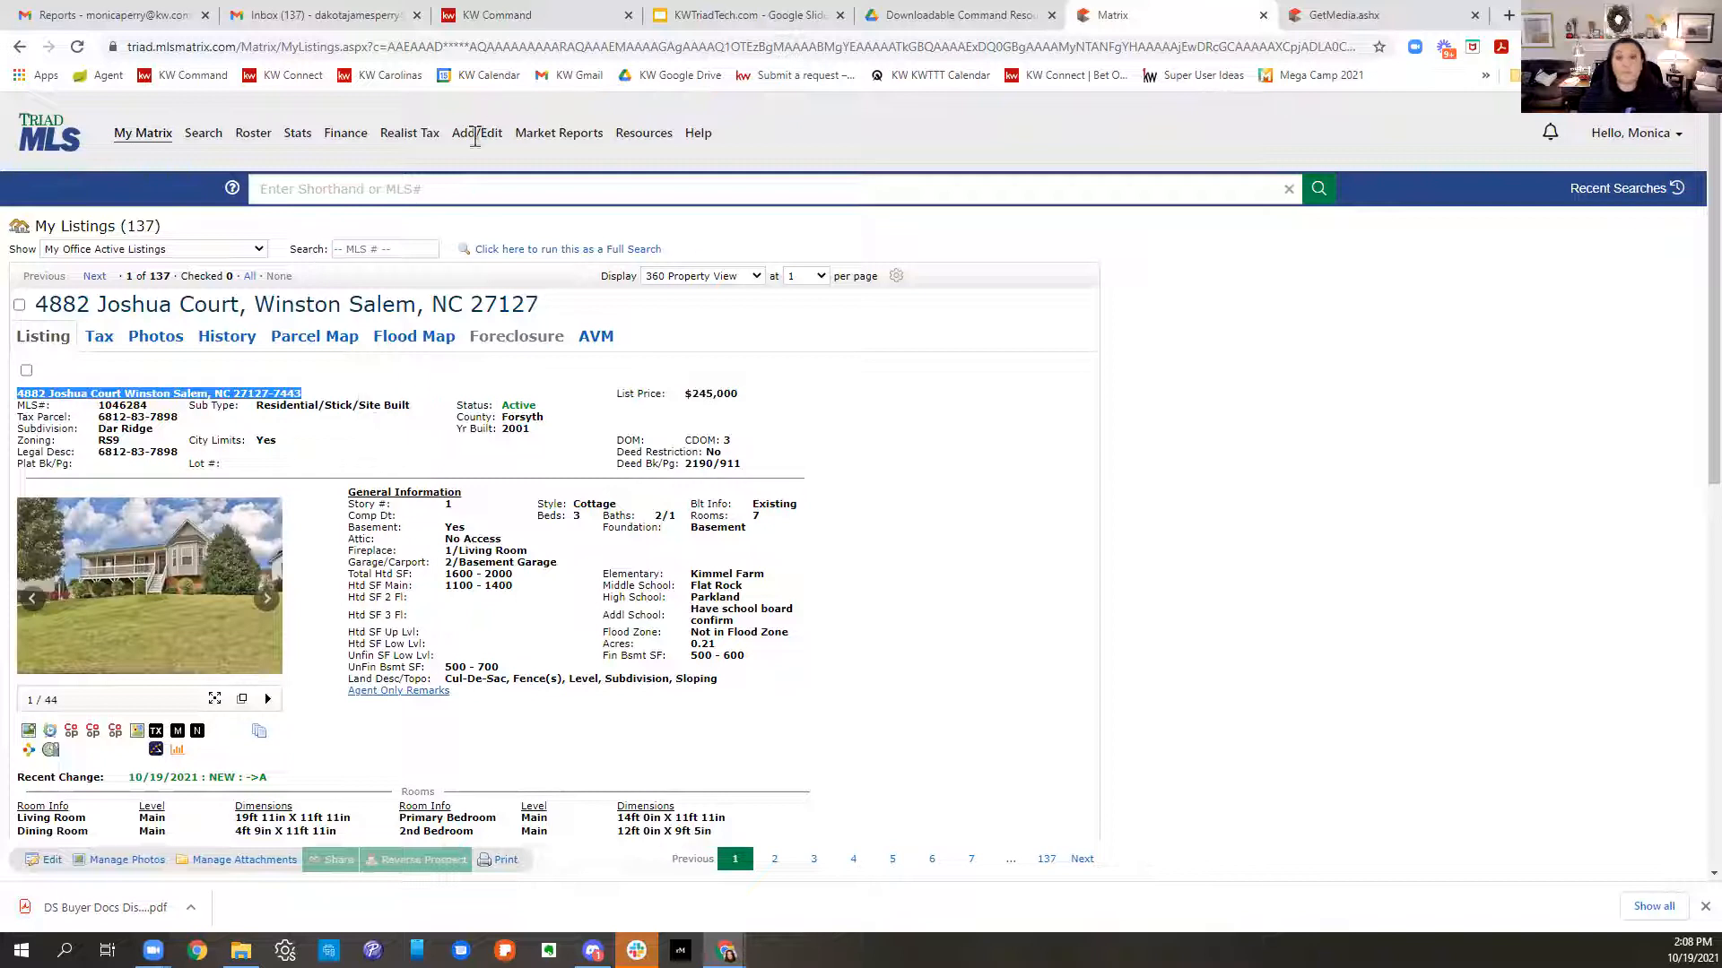
click(533, 20)
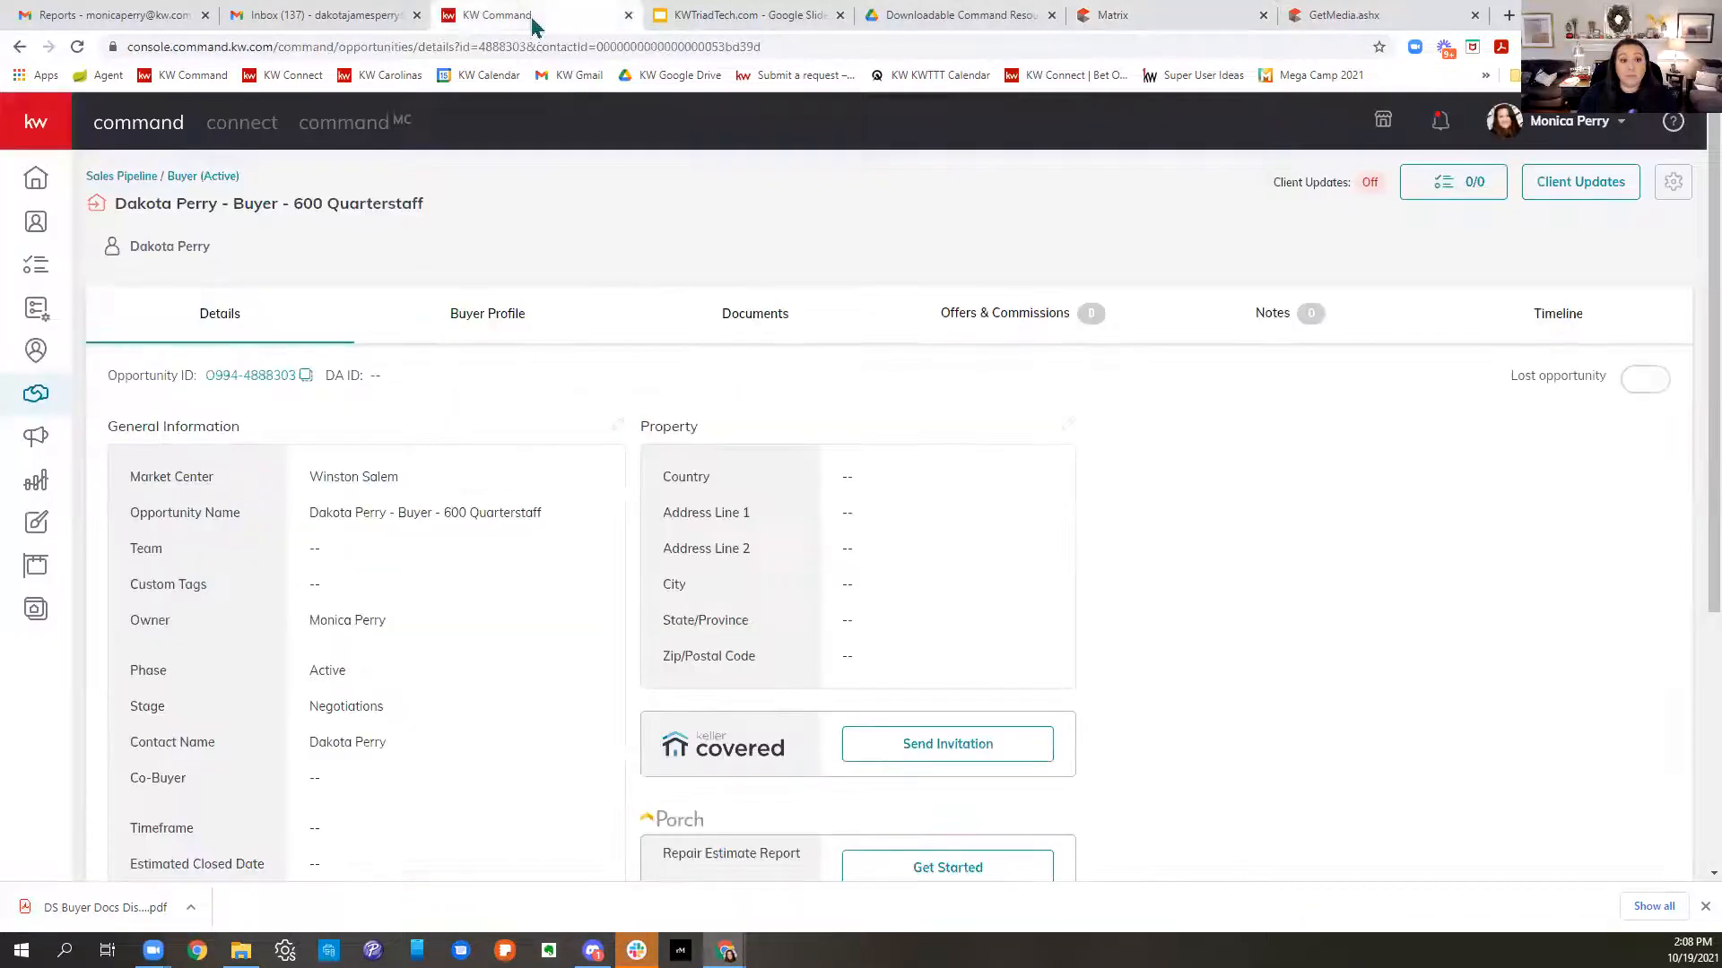
click(1068, 425)
click(709, 339)
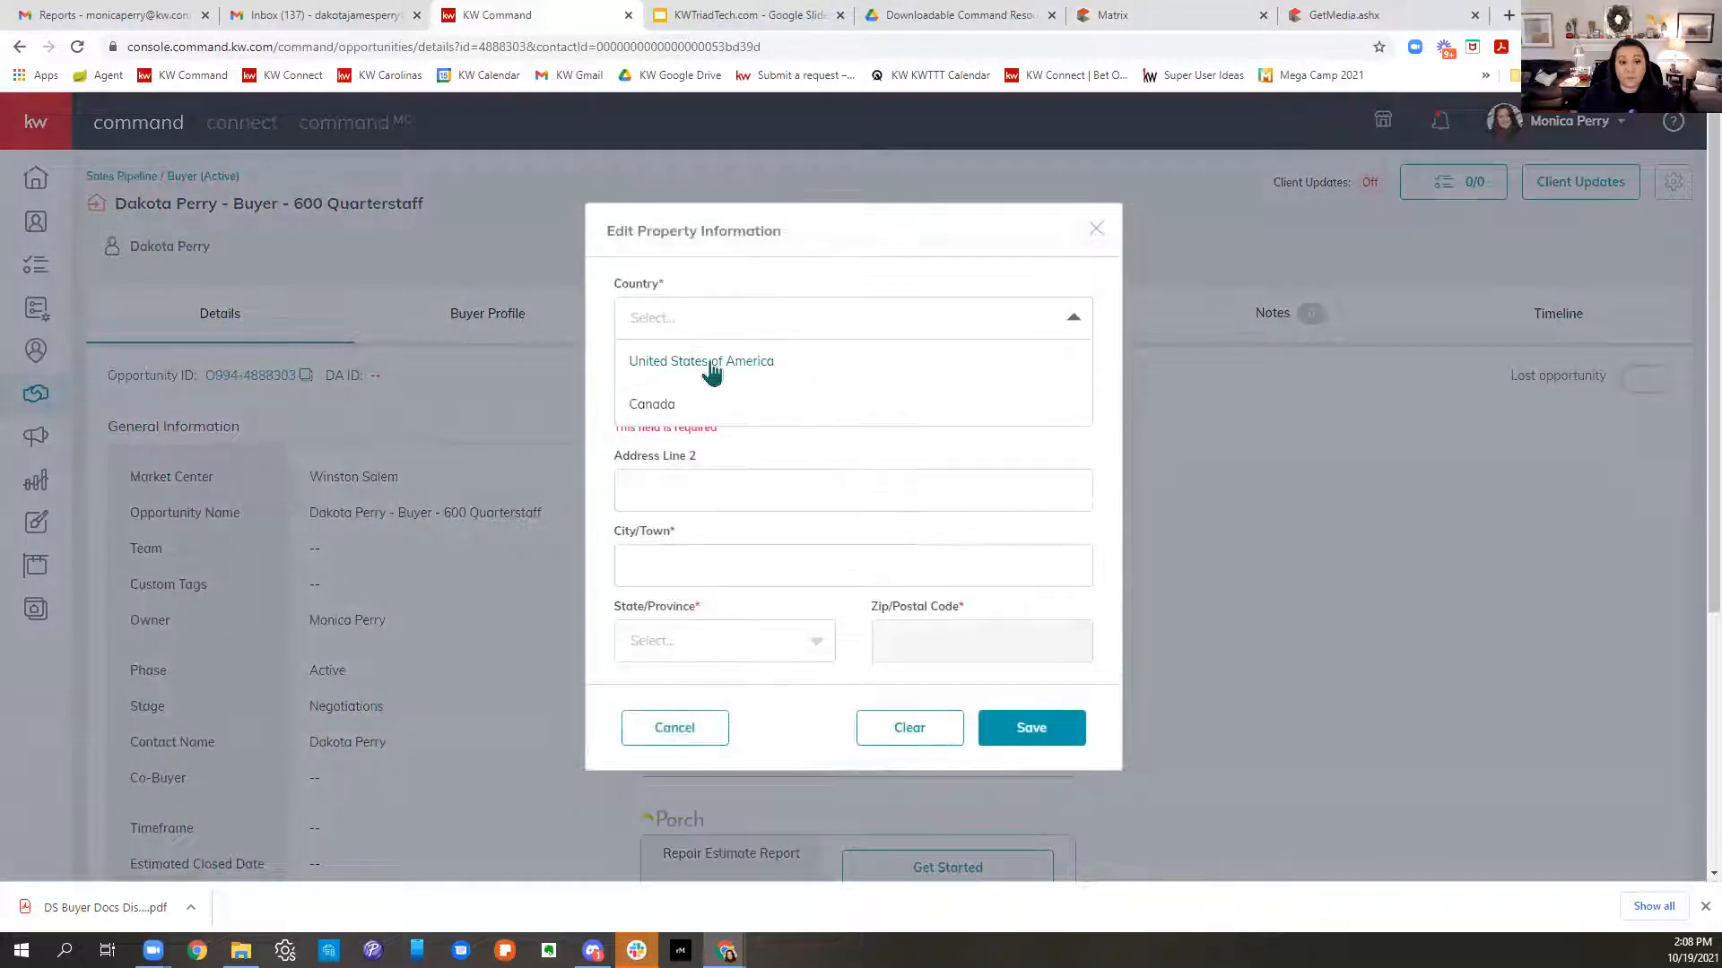
click(711, 363)
click(699, 400)
key(ctrl+v)
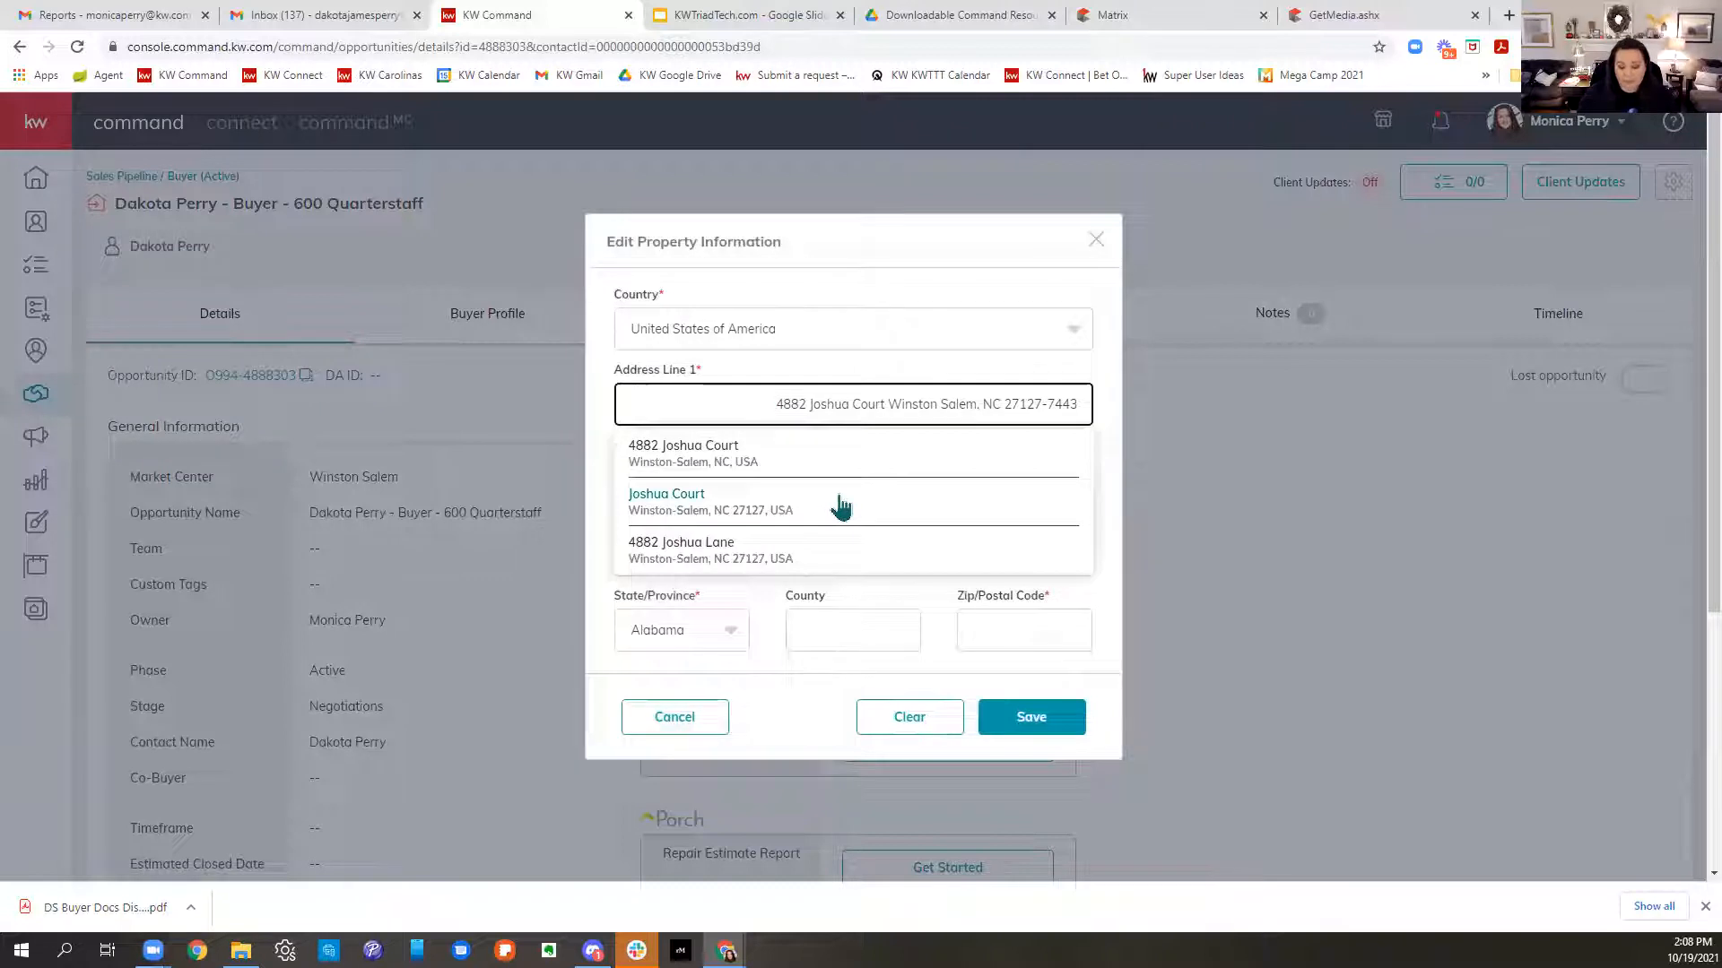
click(838, 502)
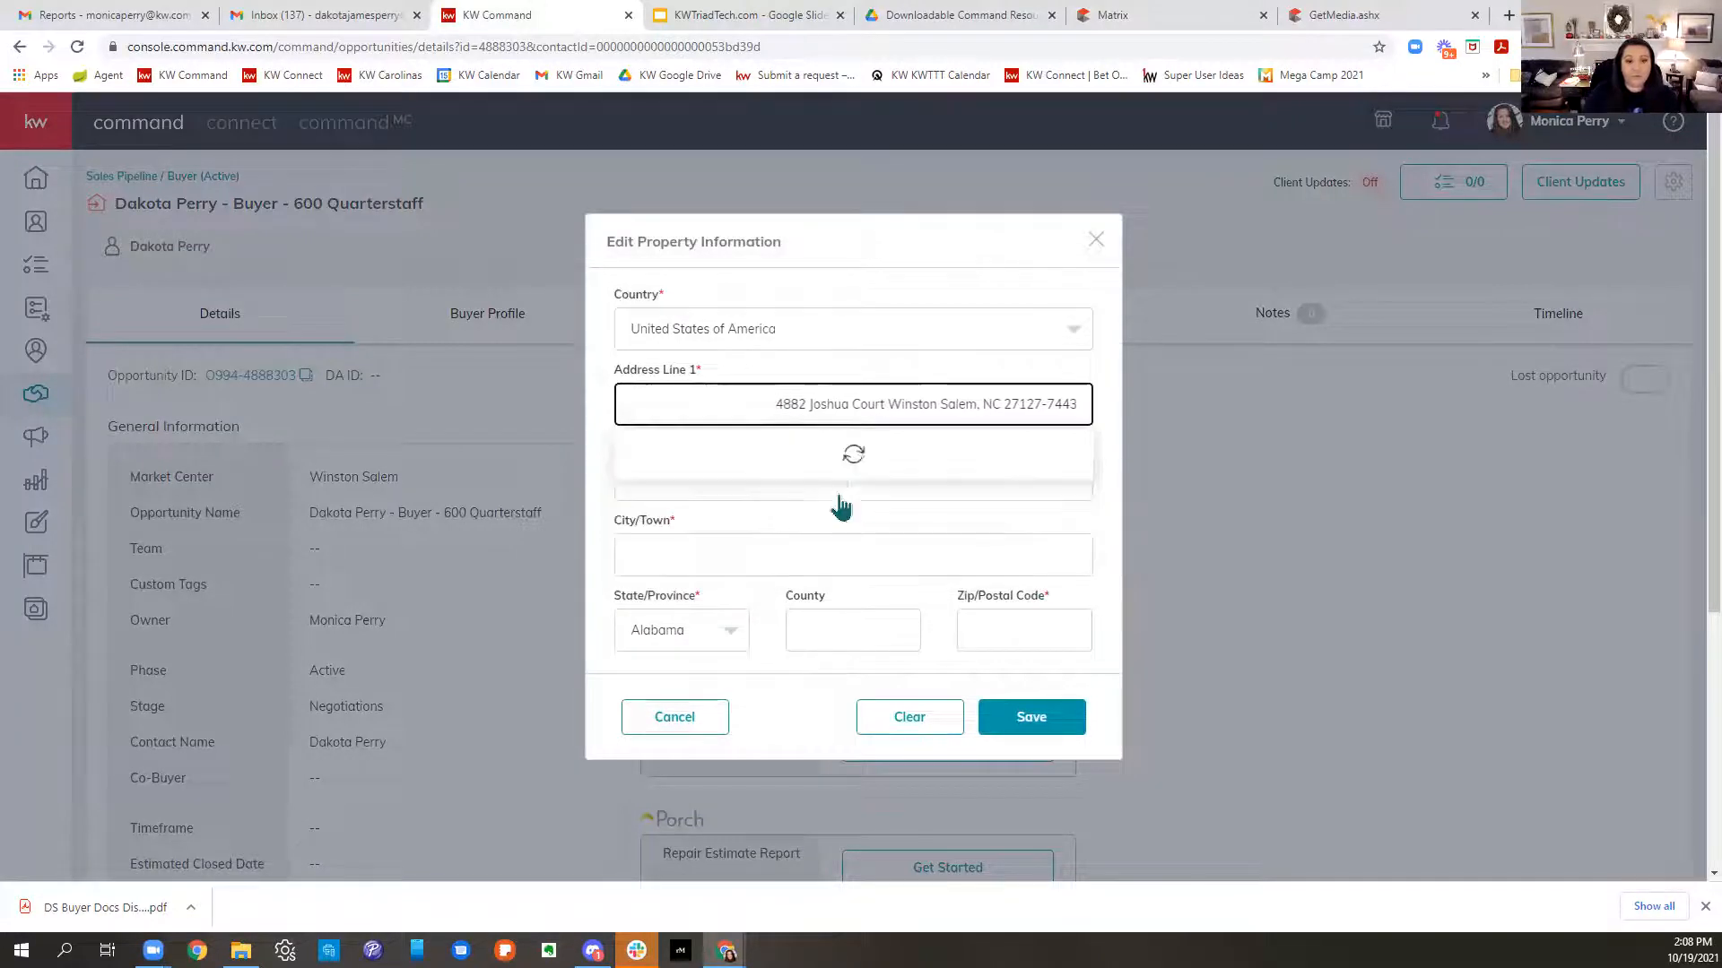
click(674, 459)
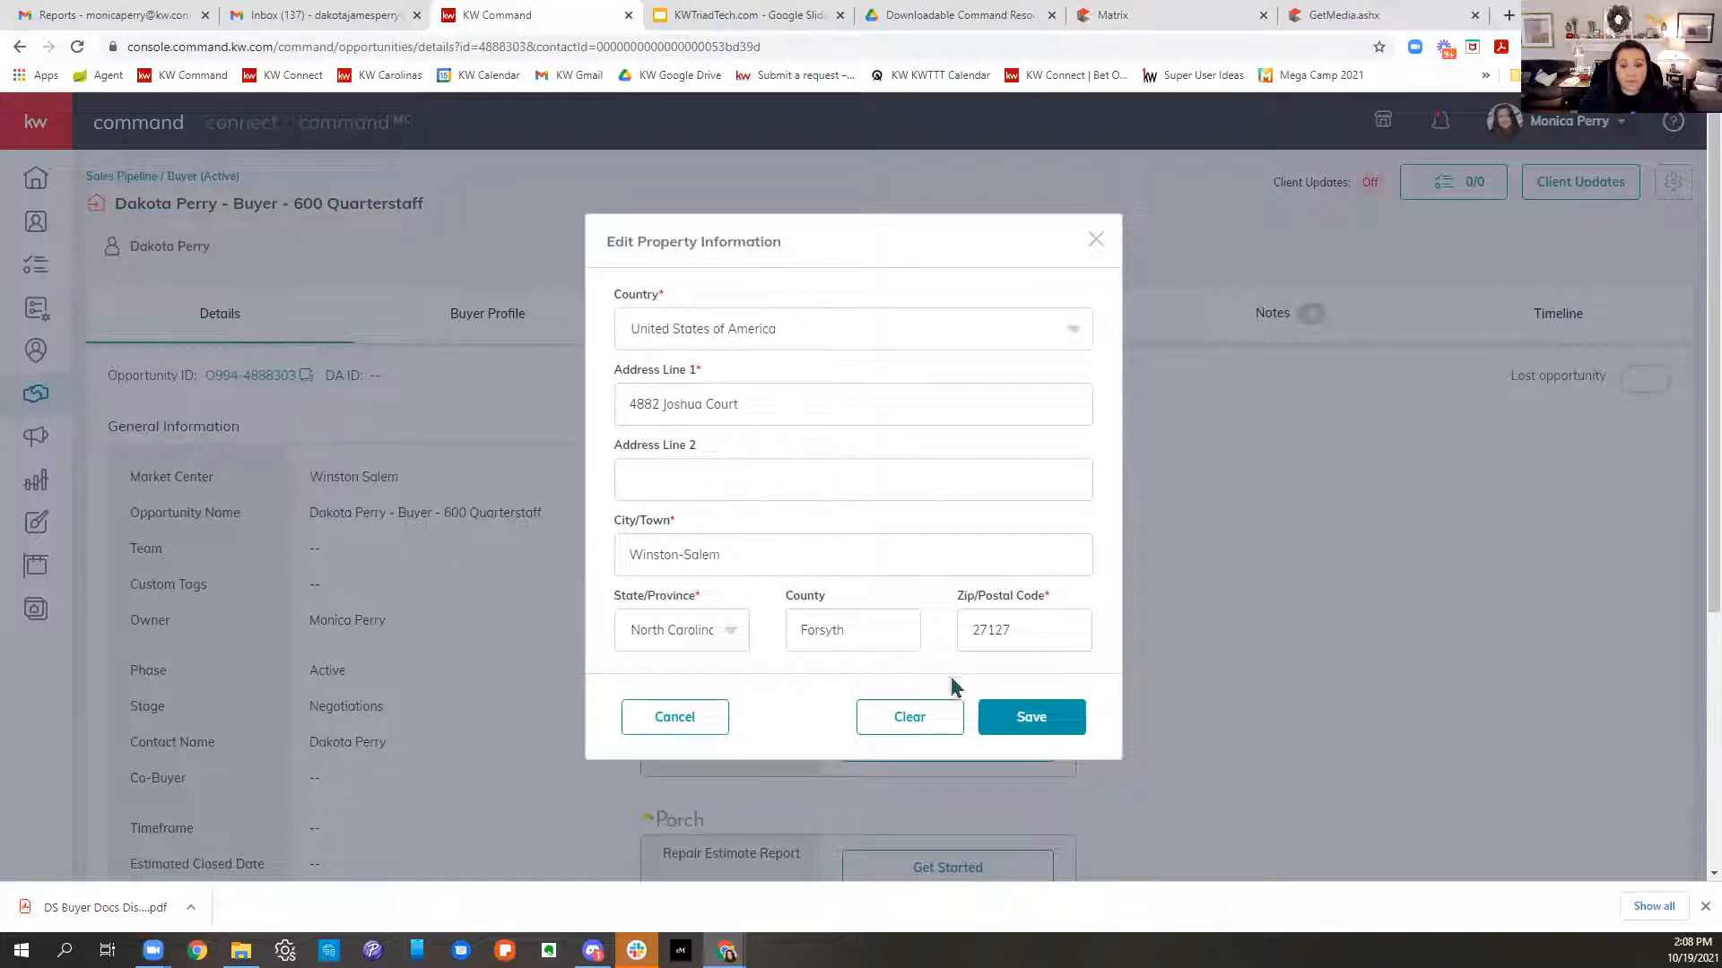
click(1067, 719)
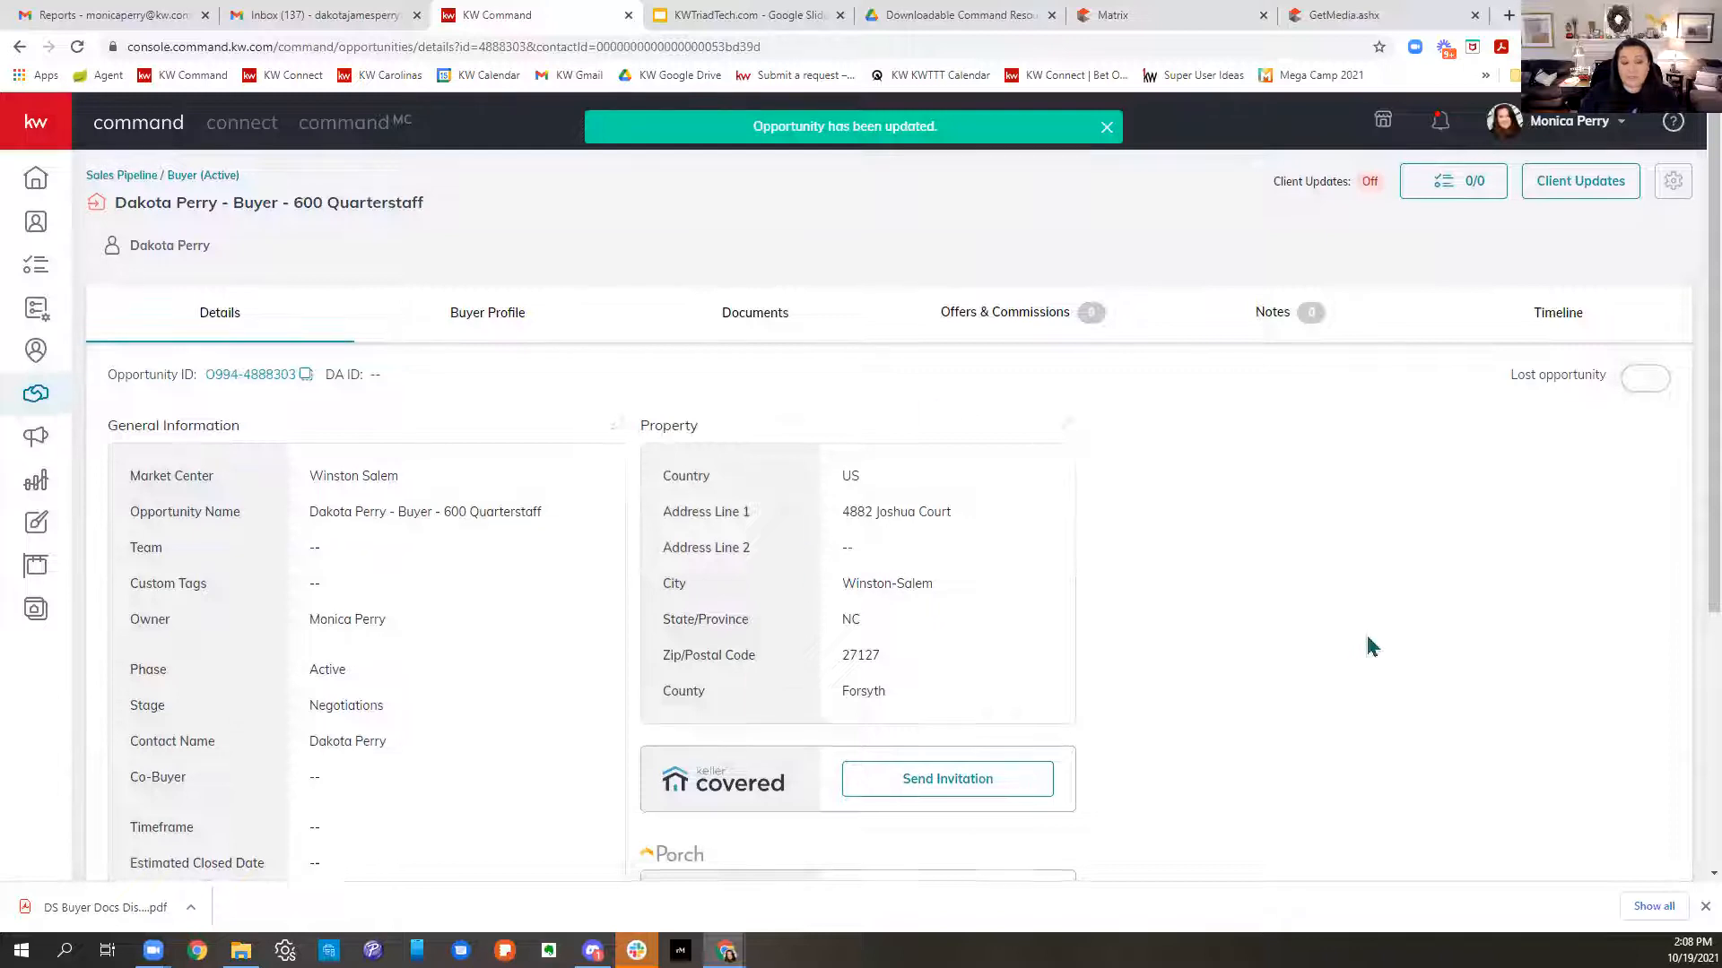
scroll(1369, 644, down, 3)
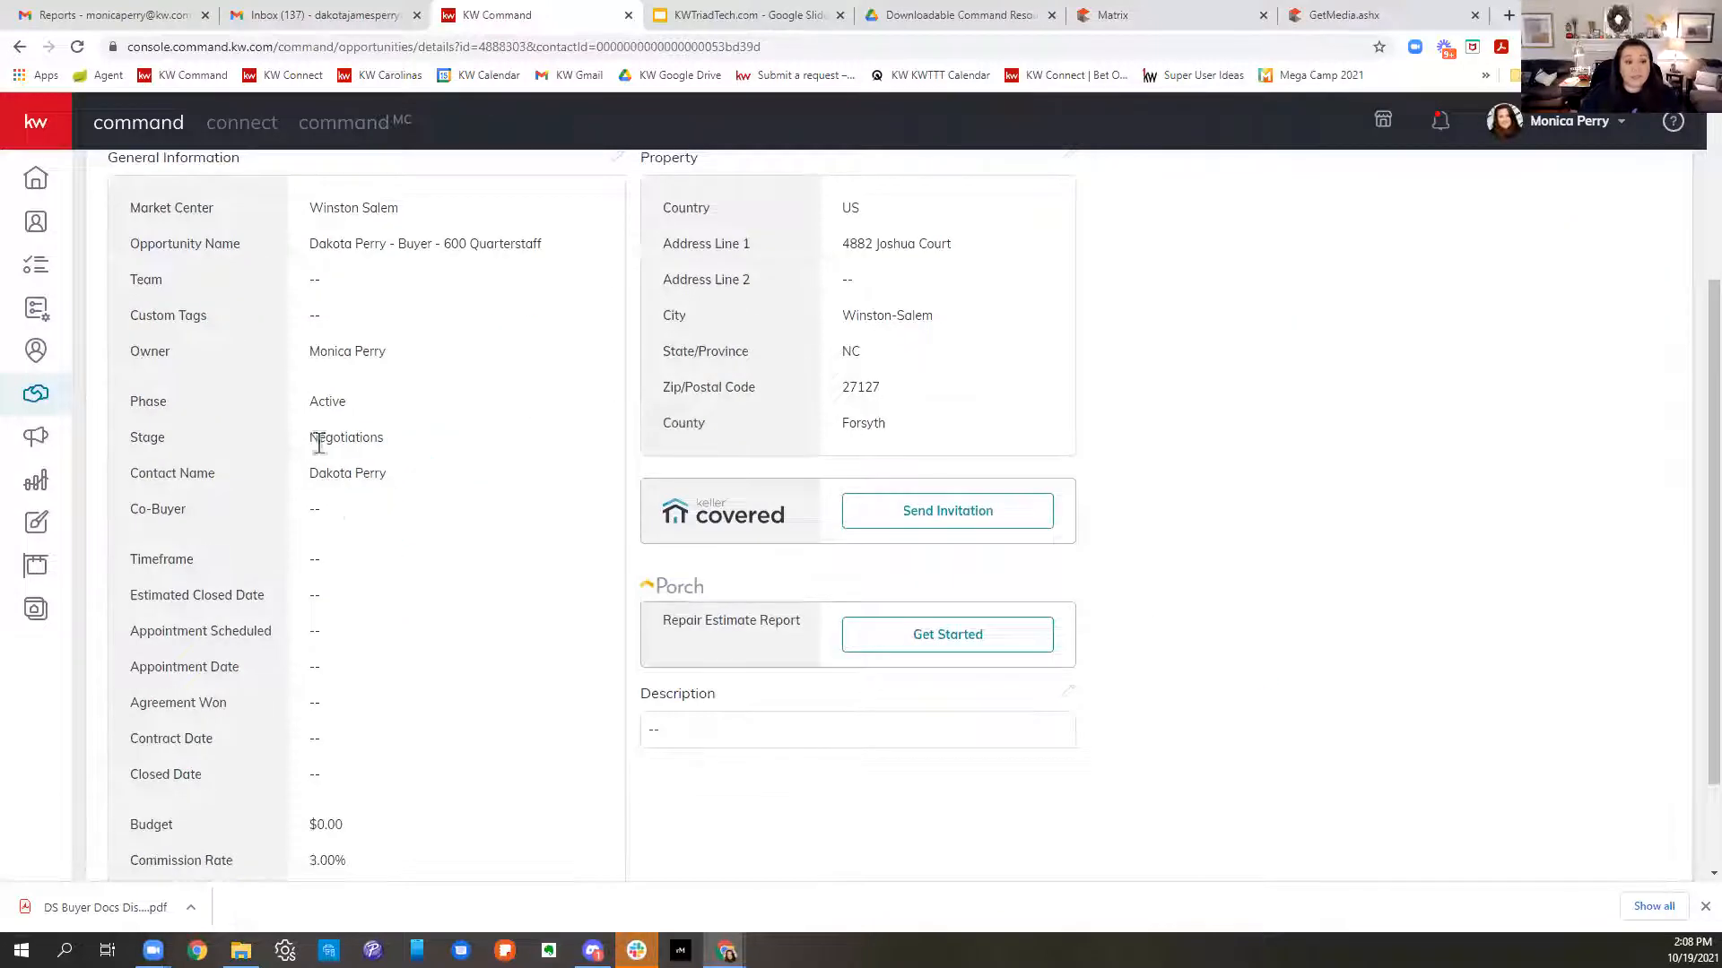
scroll(508, 466, up, 3)
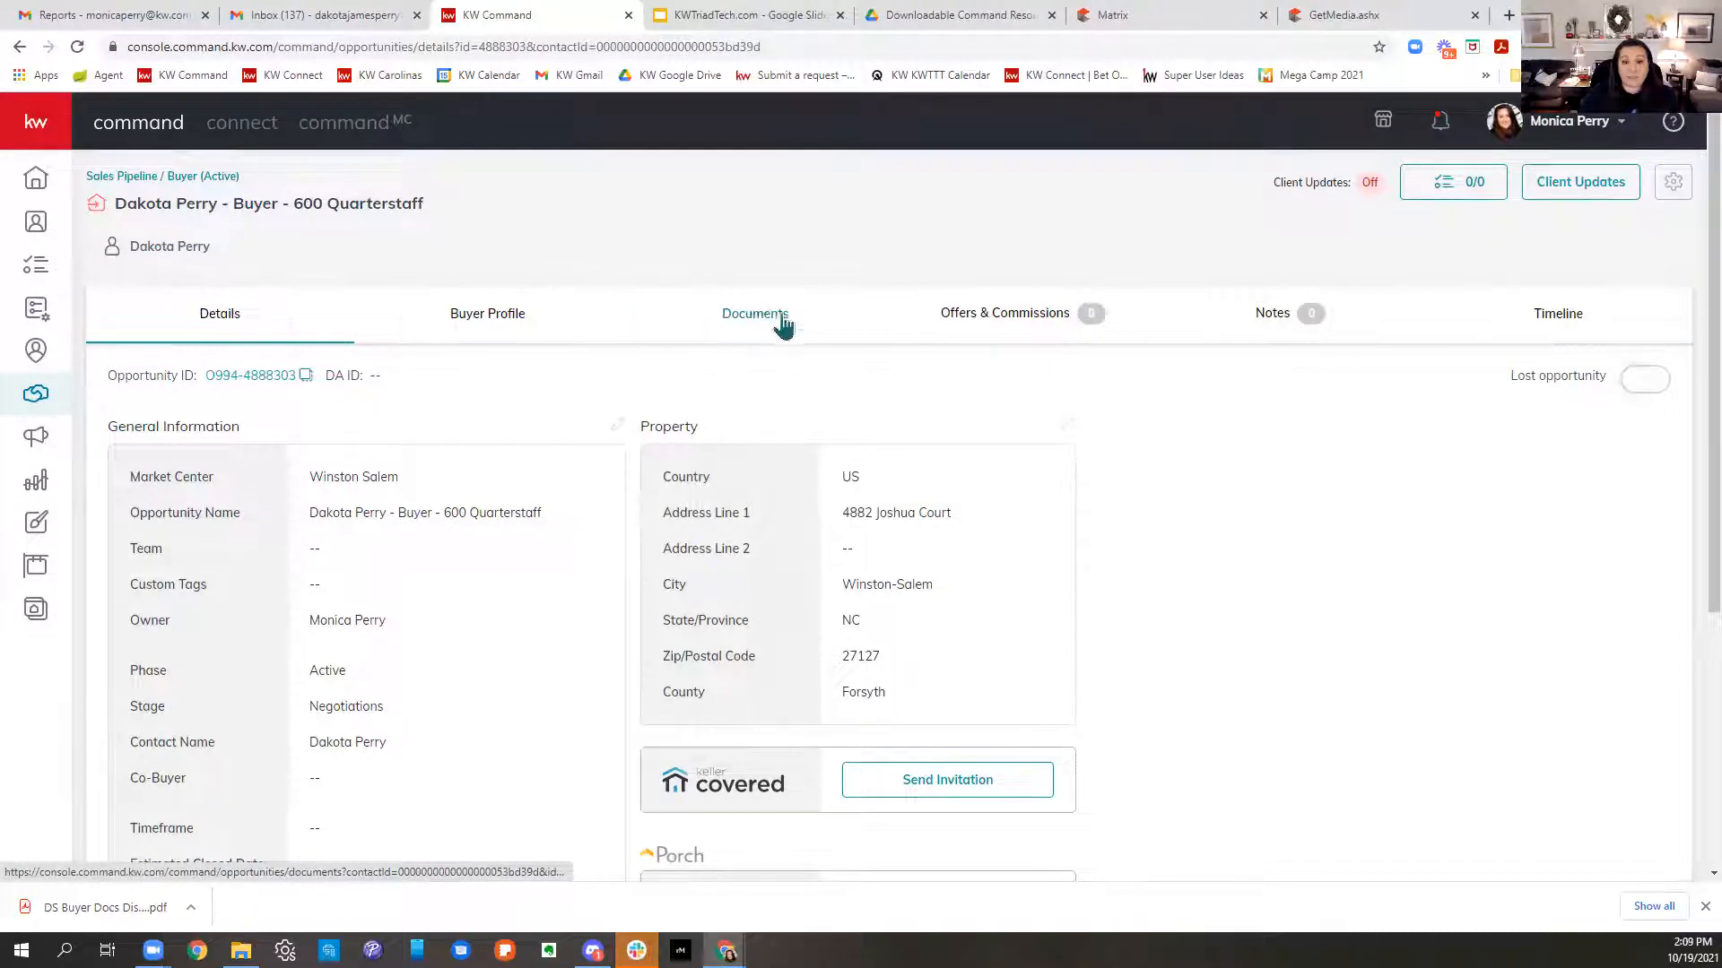
- Apply the Residential checklist to the opportunity's documents
click(753, 323)
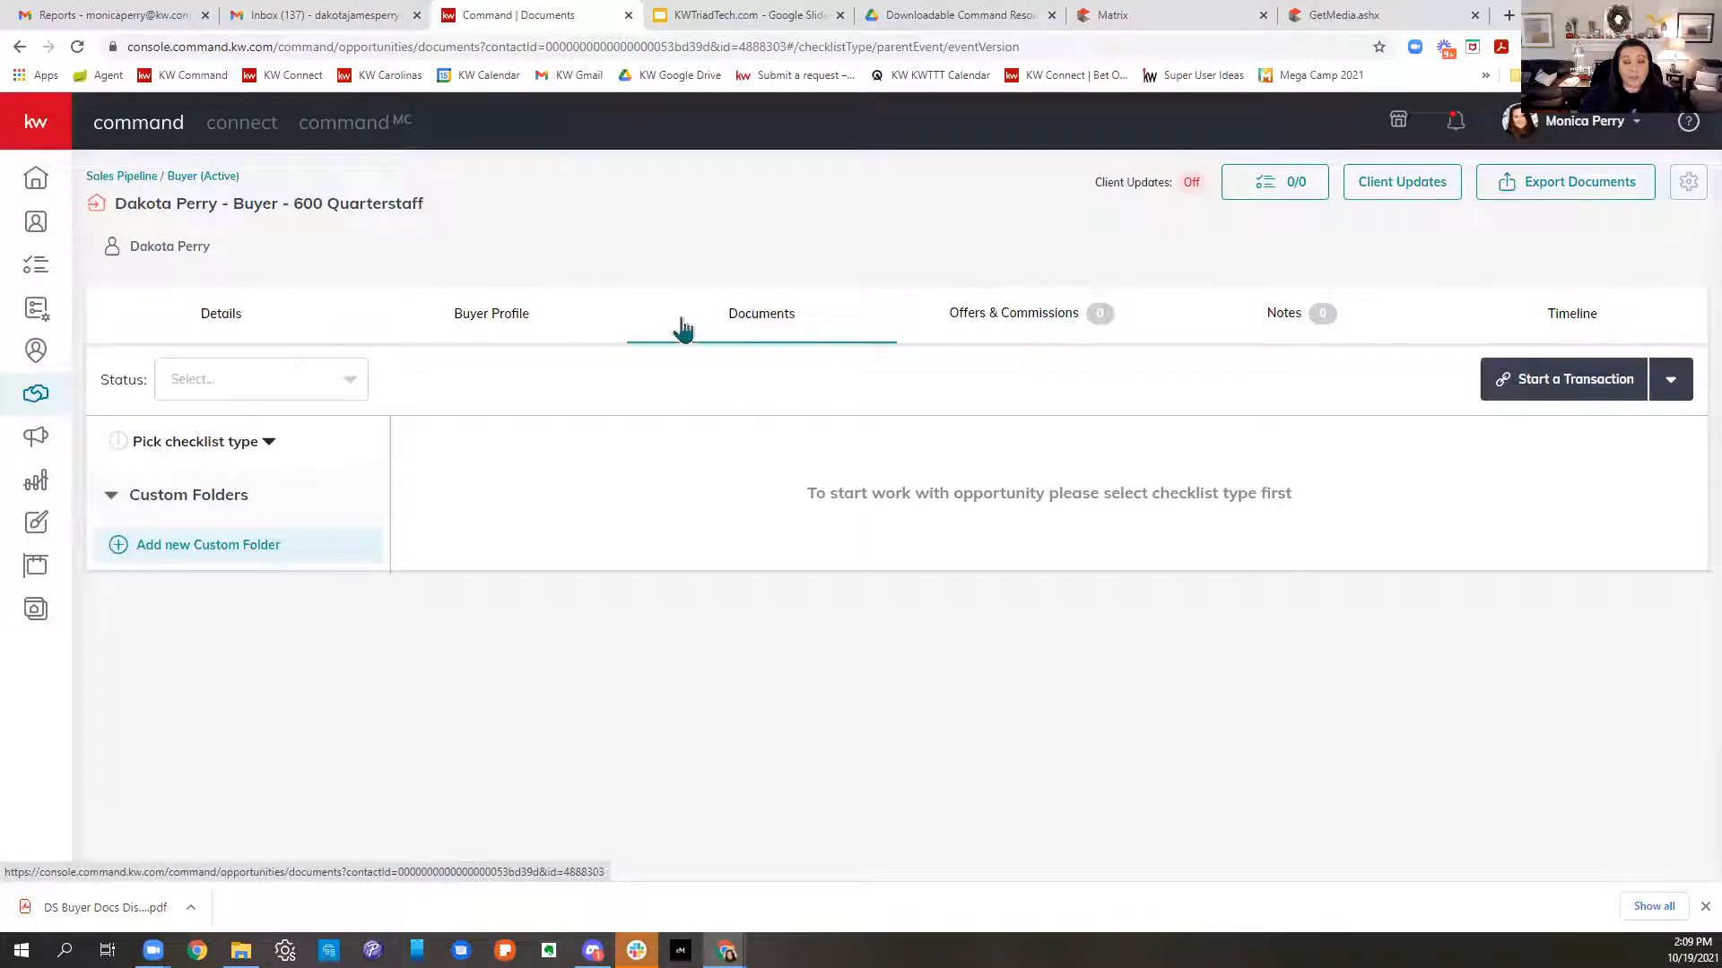
click(235, 453)
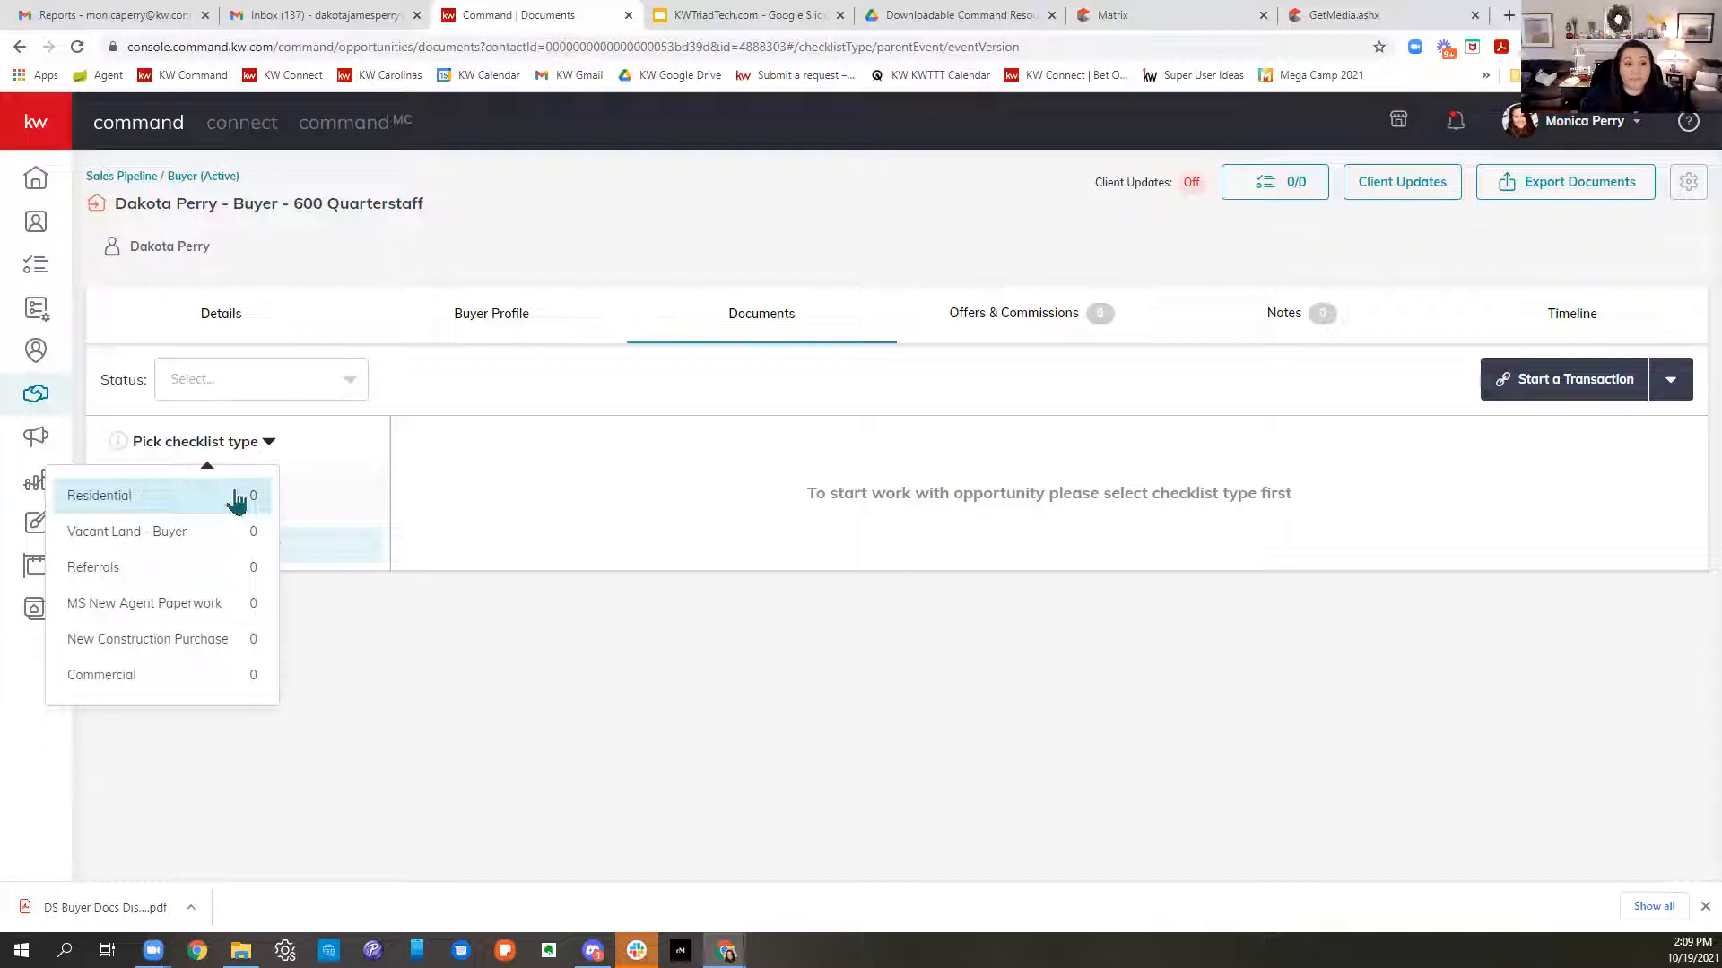
click(235, 499)
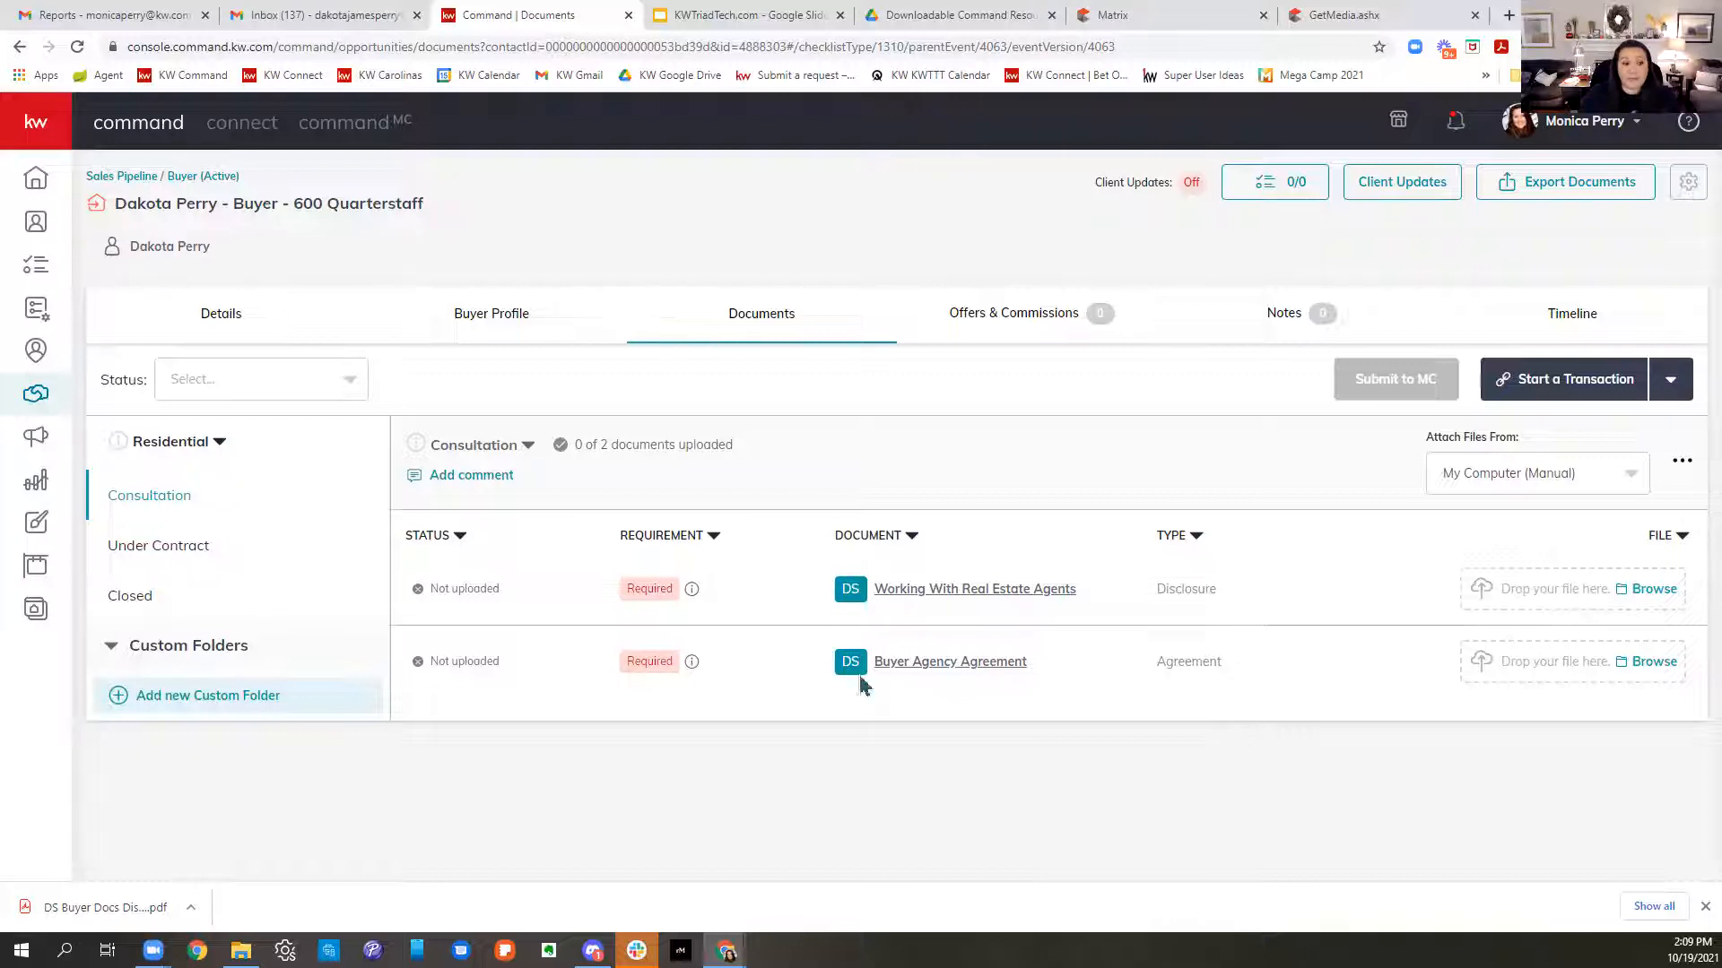
click(187, 549)
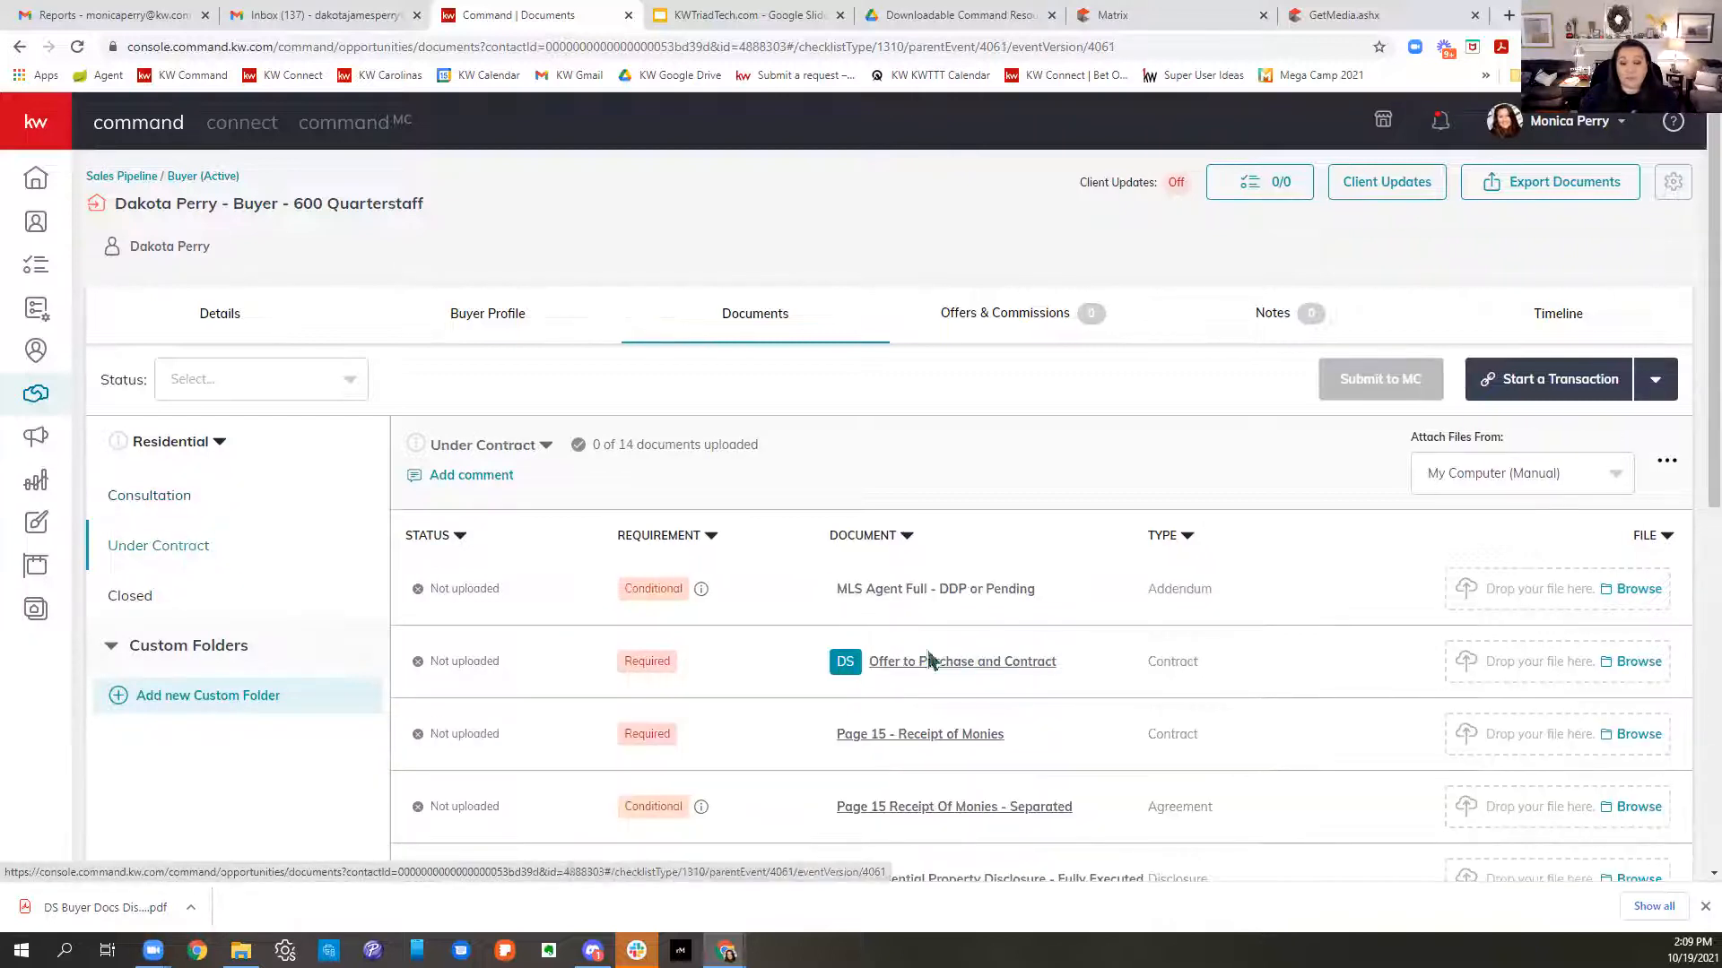
scroll(942, 686, down, 6)
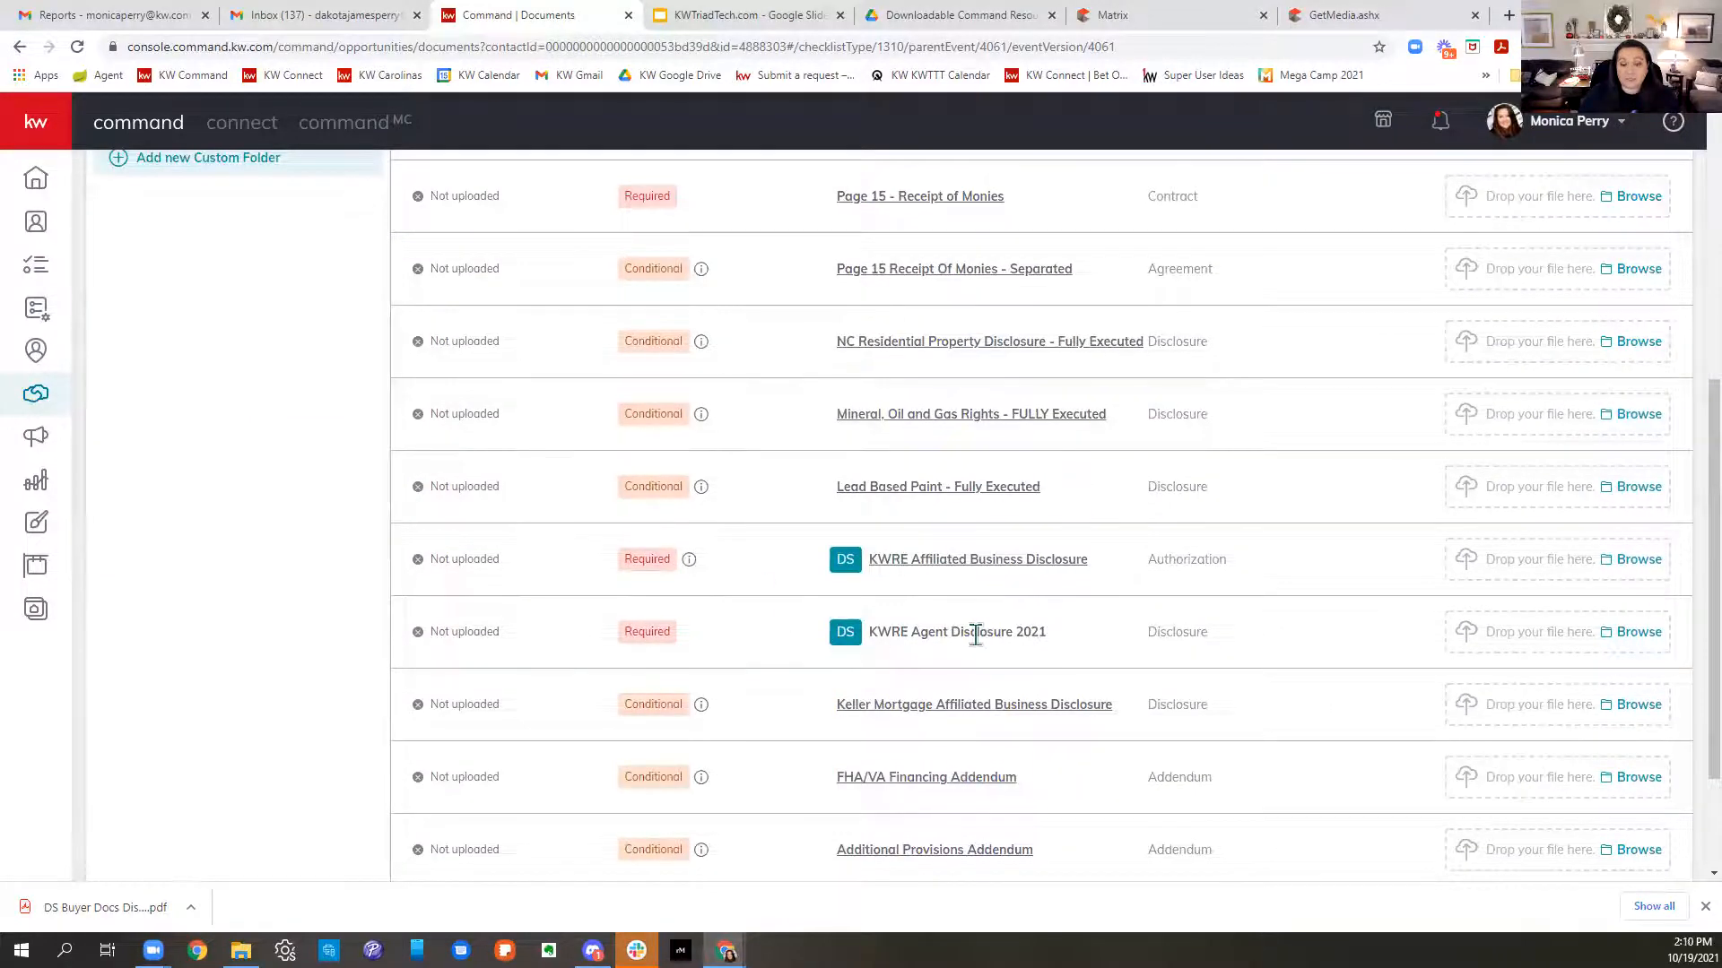
scroll(987, 659, up, 5)
scroll(986, 655, up, 1)
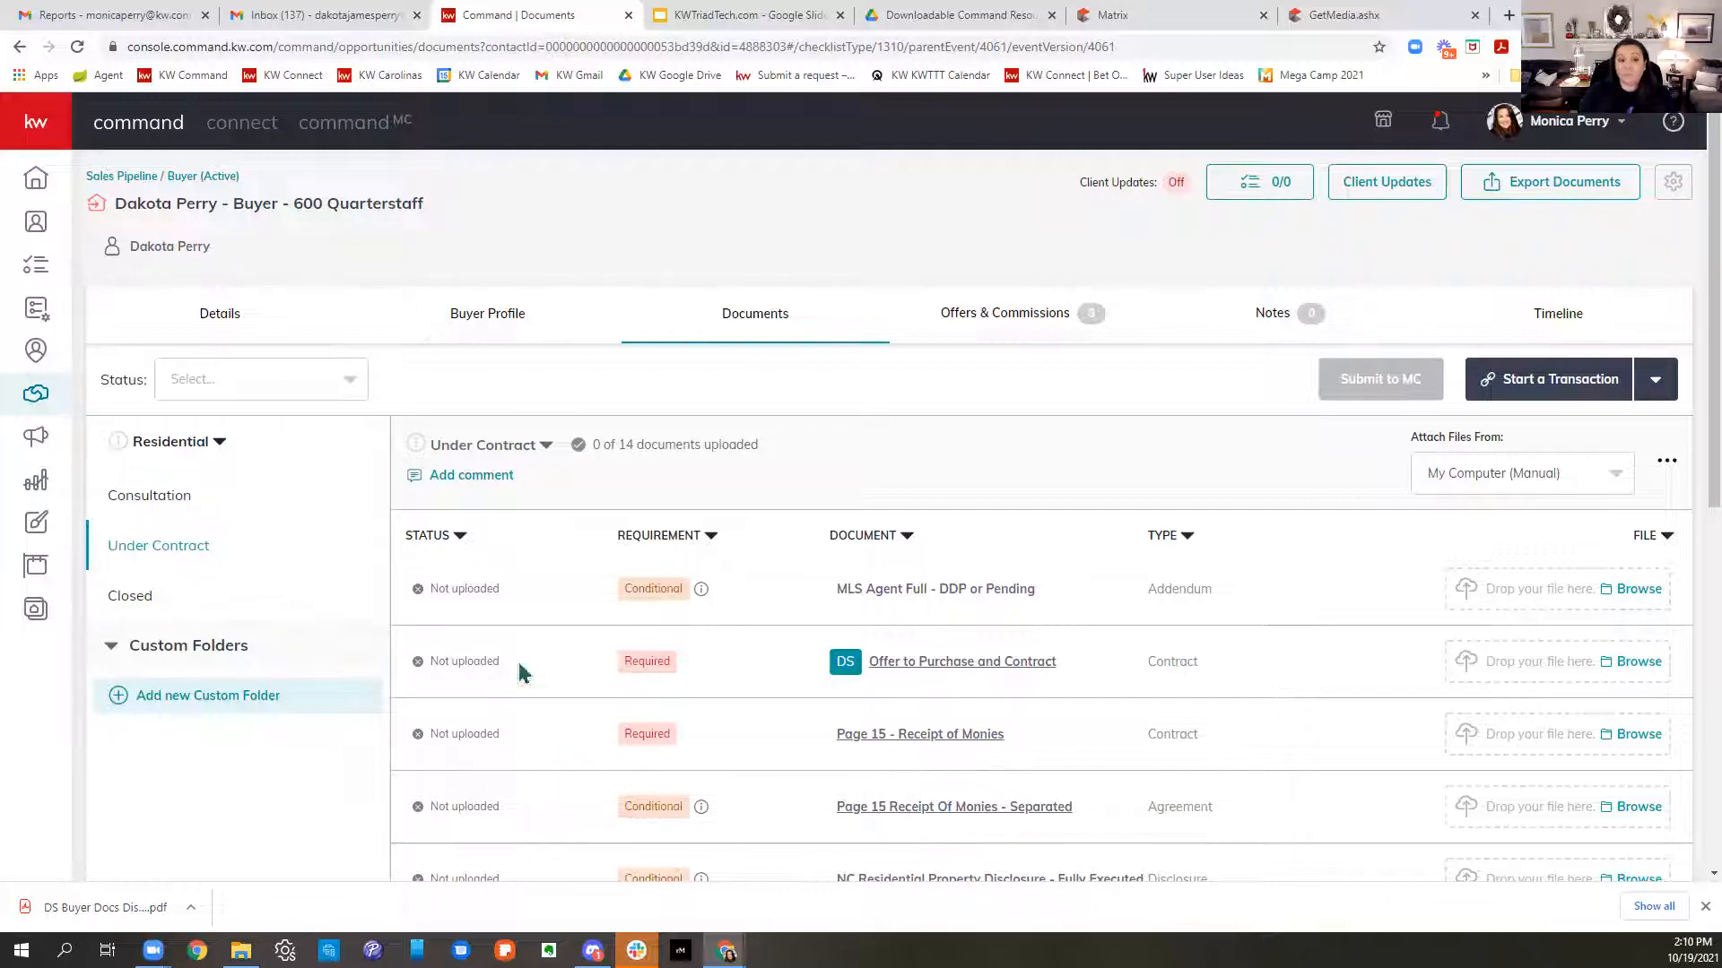
click(175, 500)
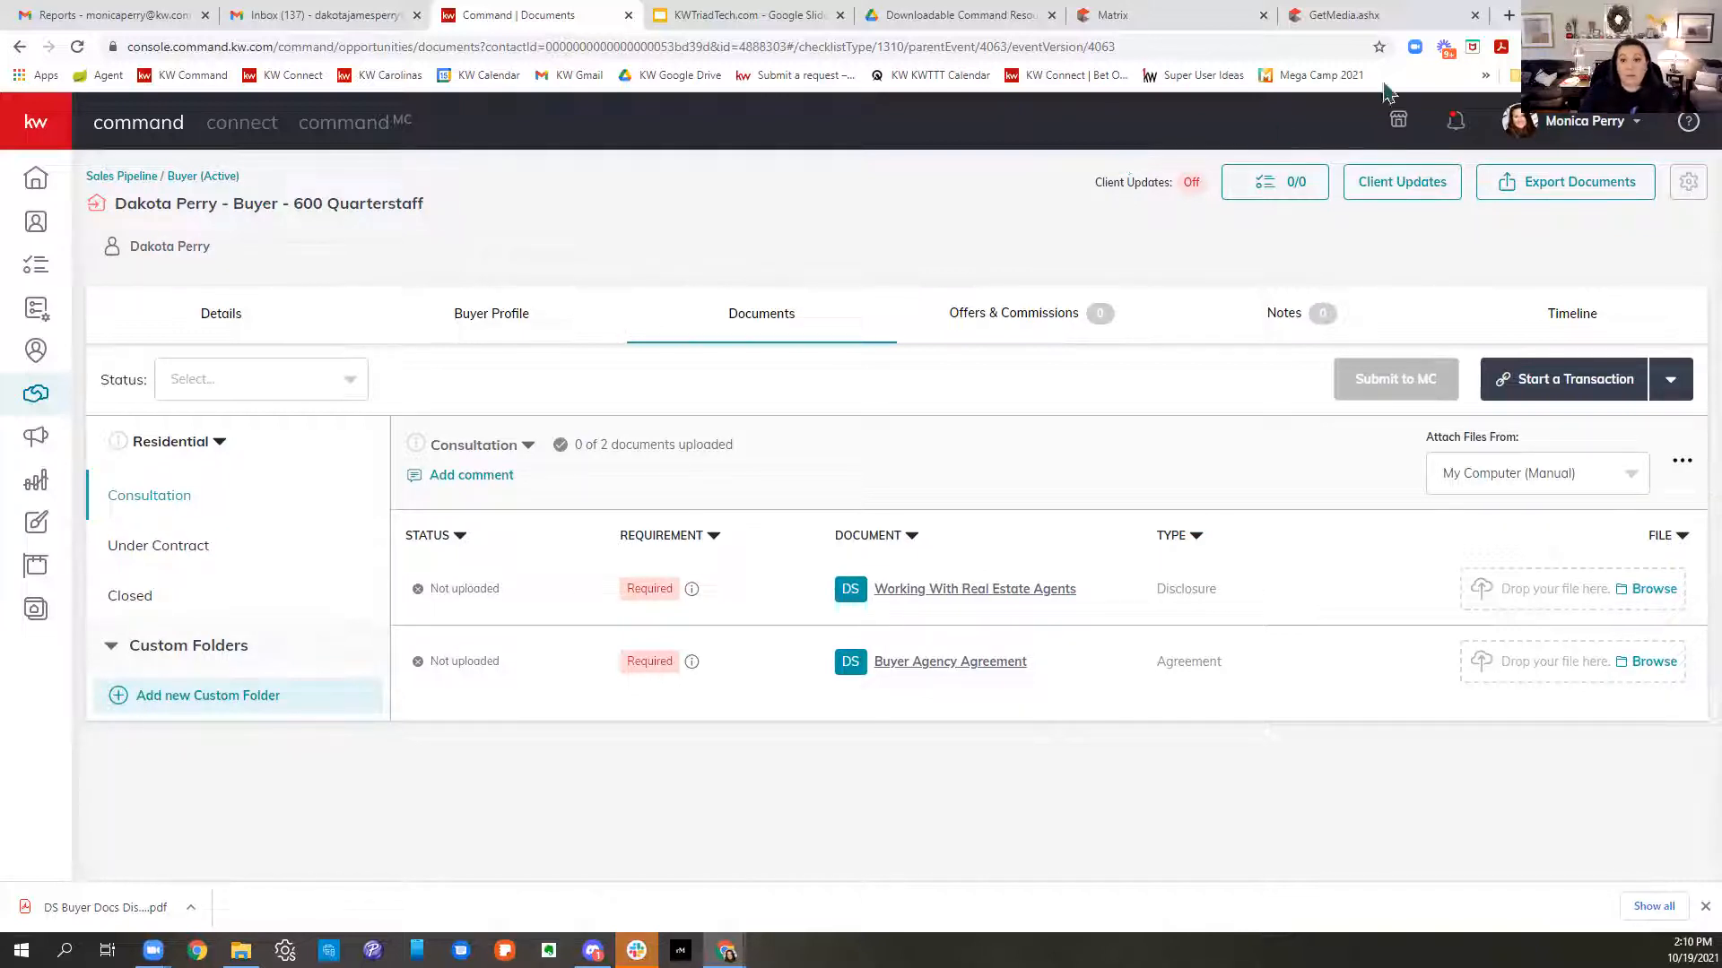
- Glance at the Path to Get Paid PDF, then start the opportunity's transaction in DocuSign
click(949, 27)
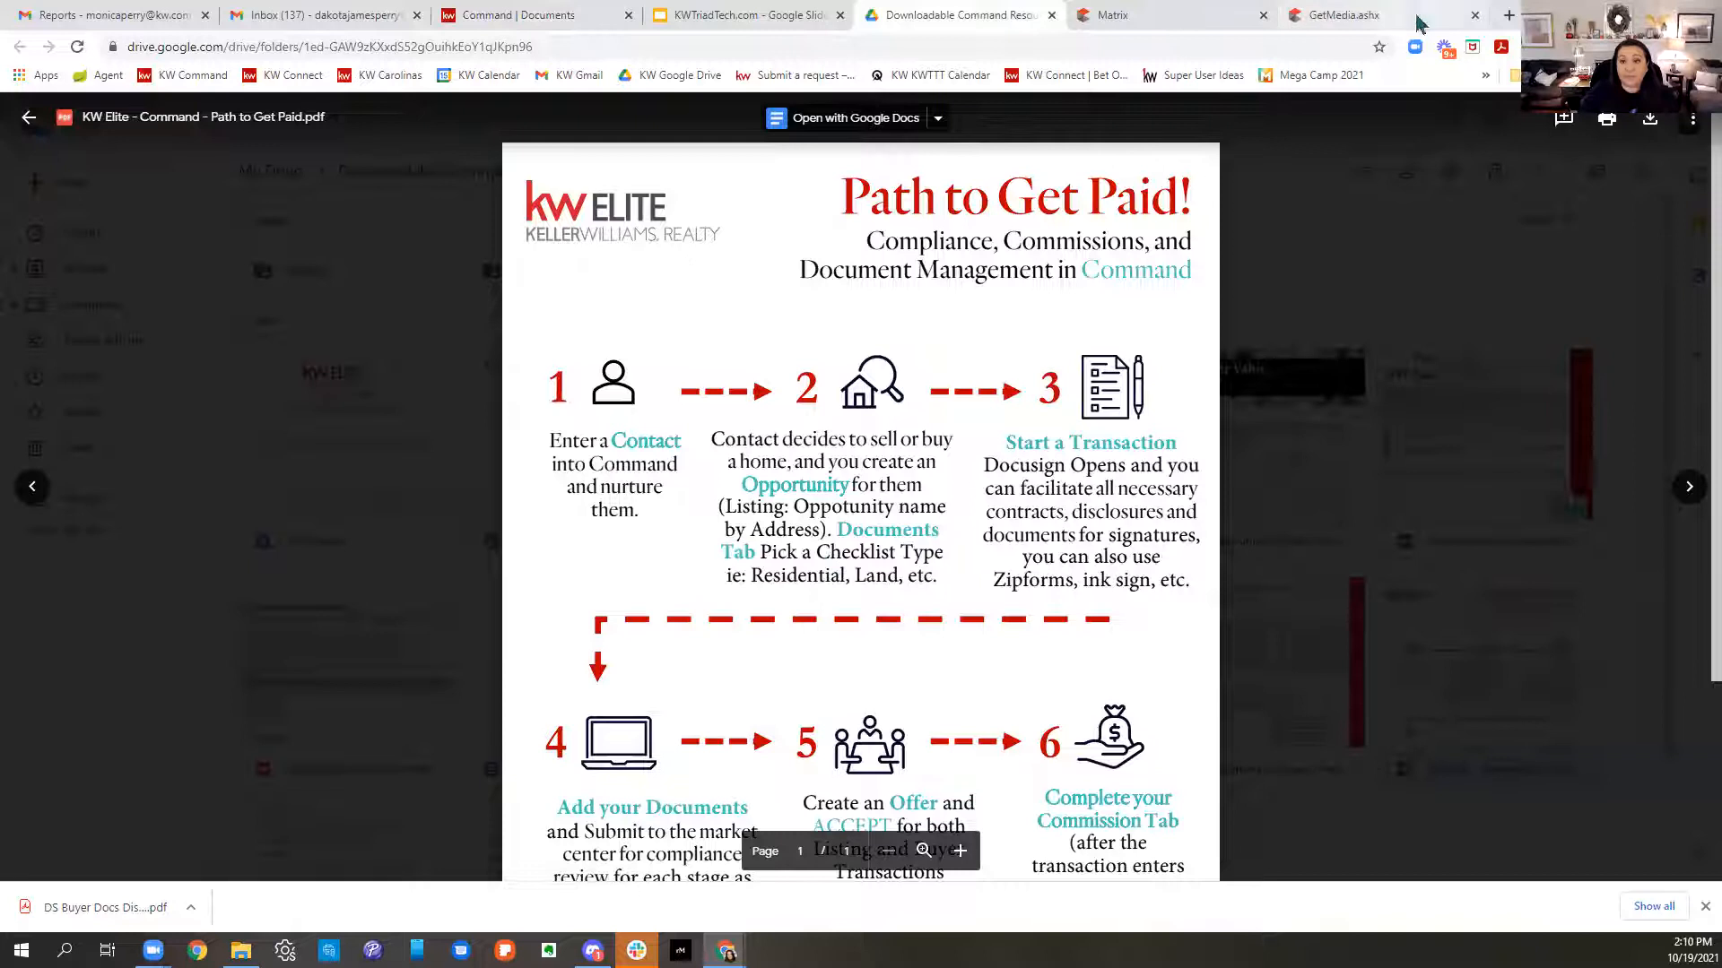
click(578, 20)
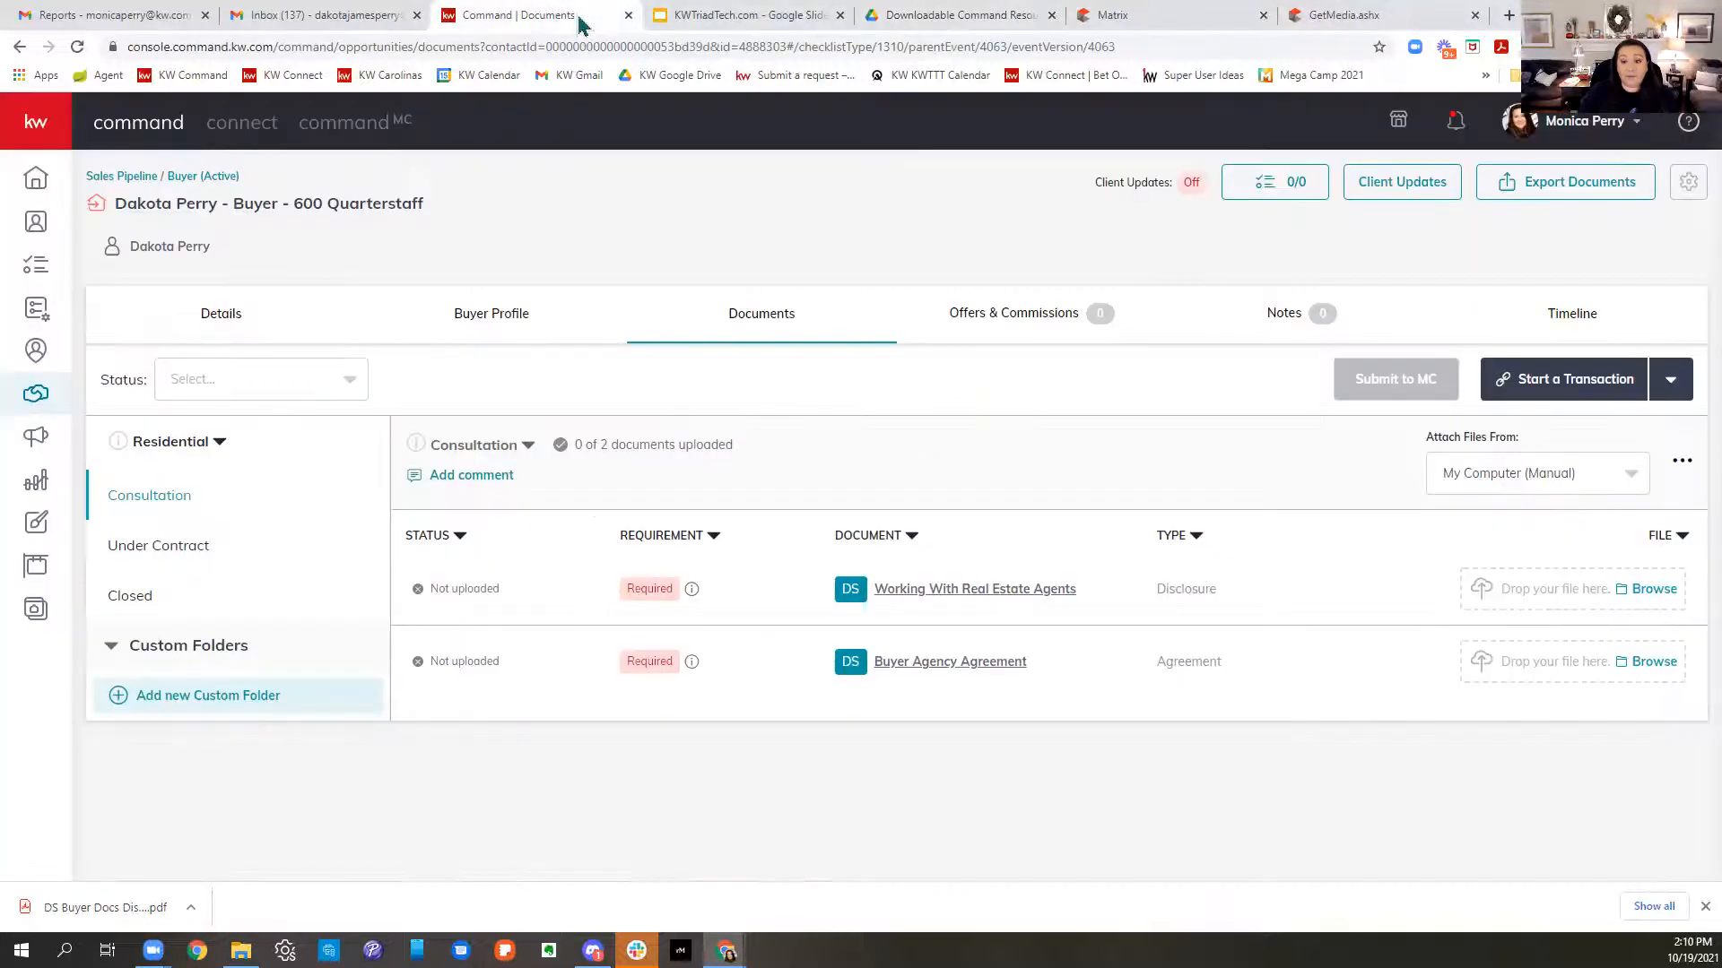
click(1606, 395)
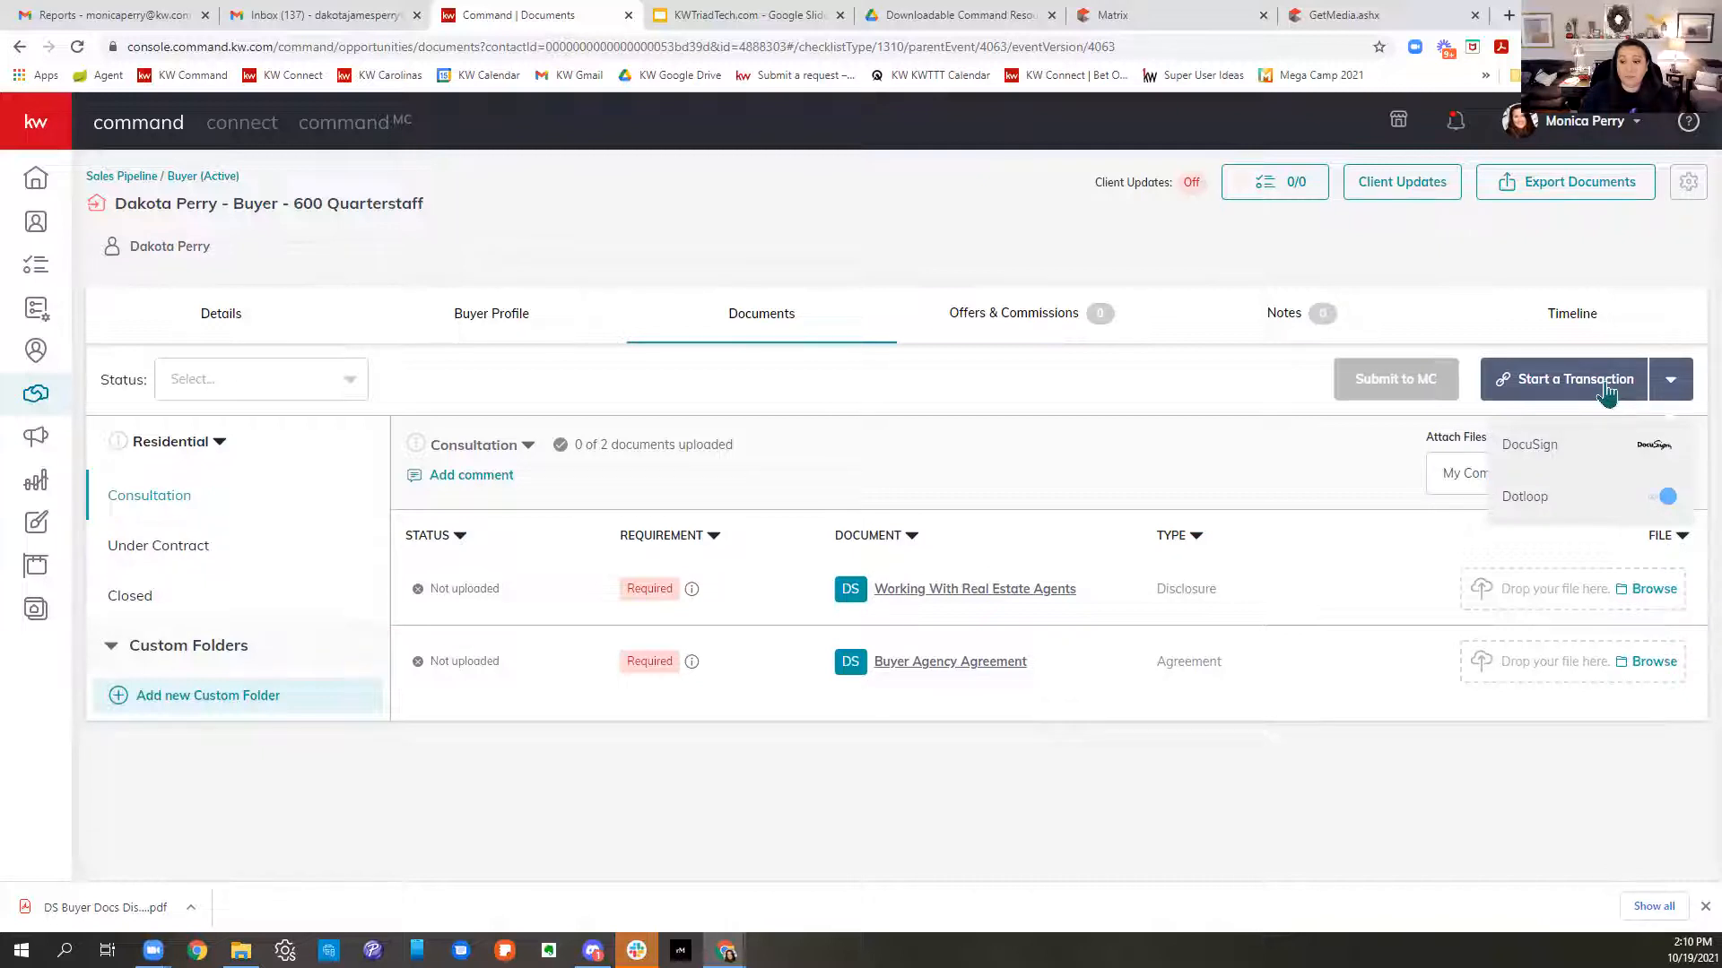
click(1567, 457)
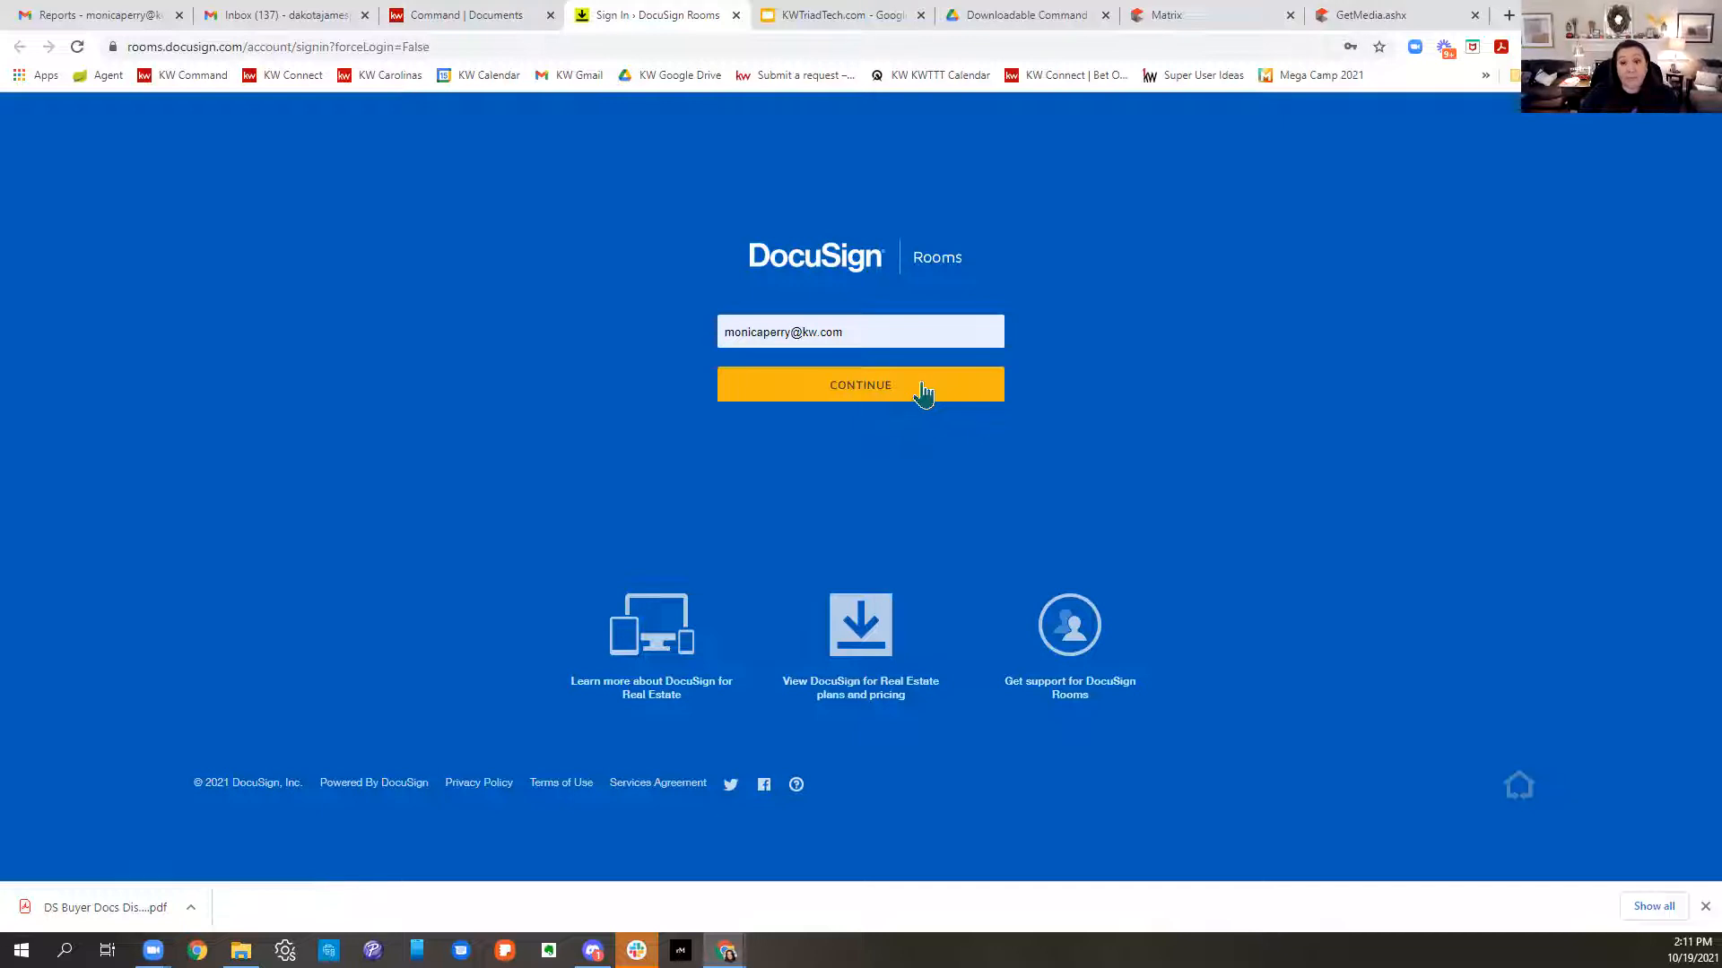
click(540, 47)
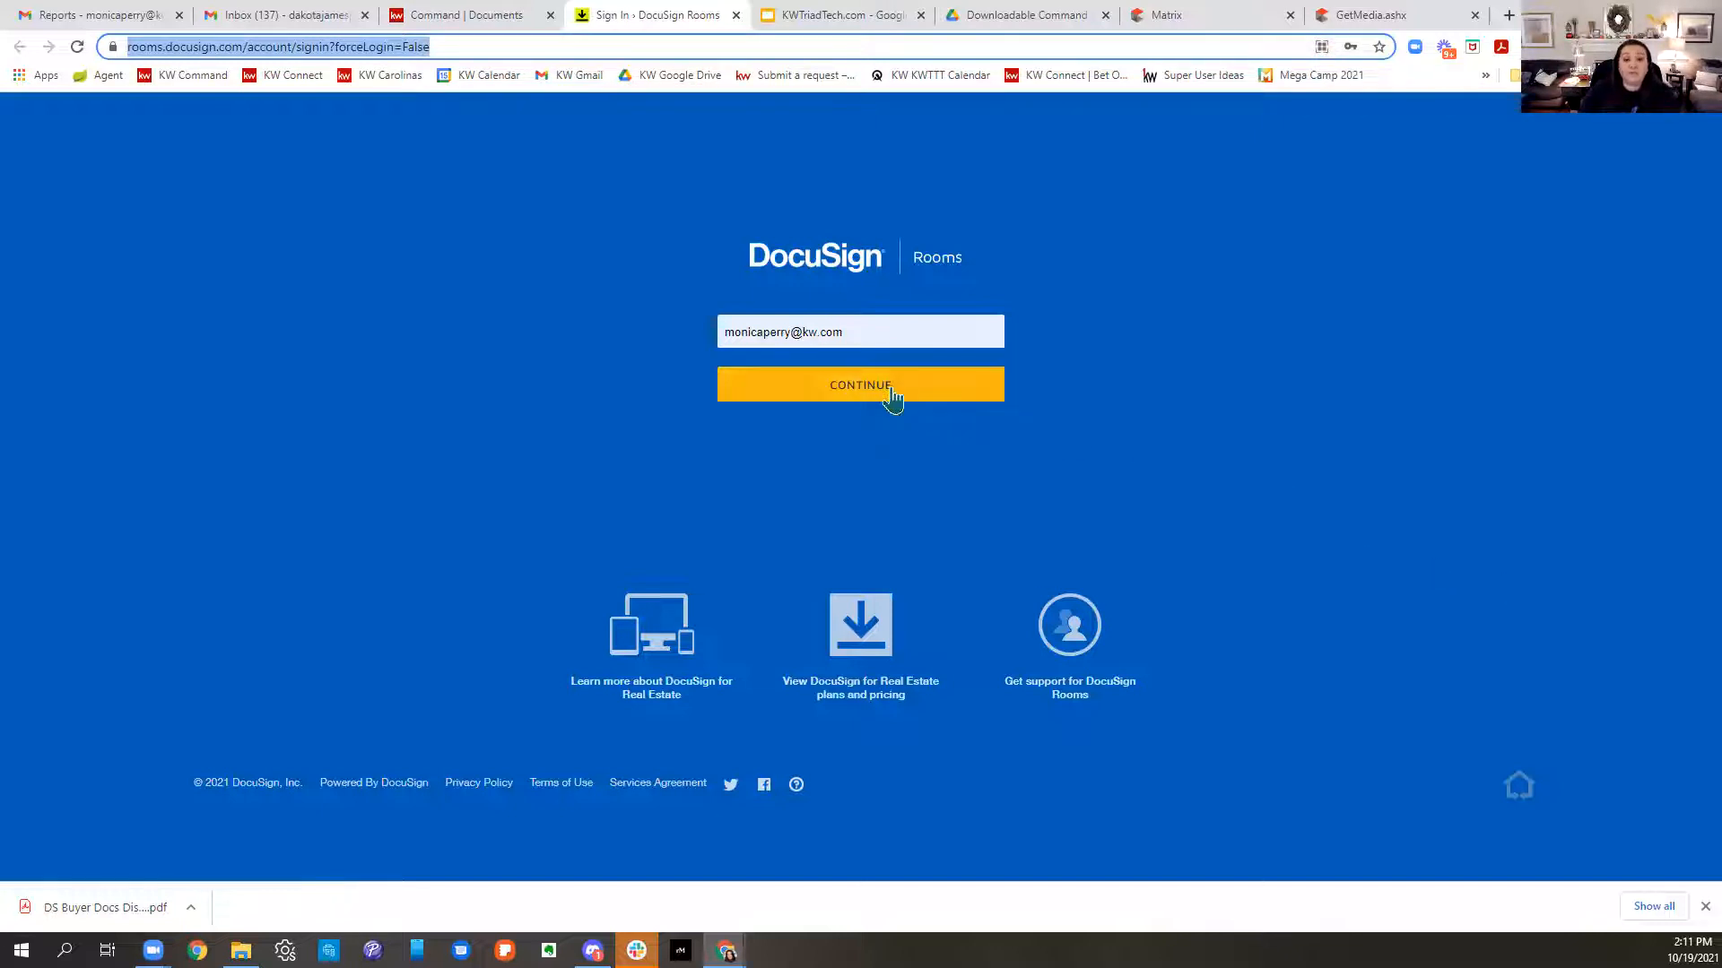
click(892, 394)
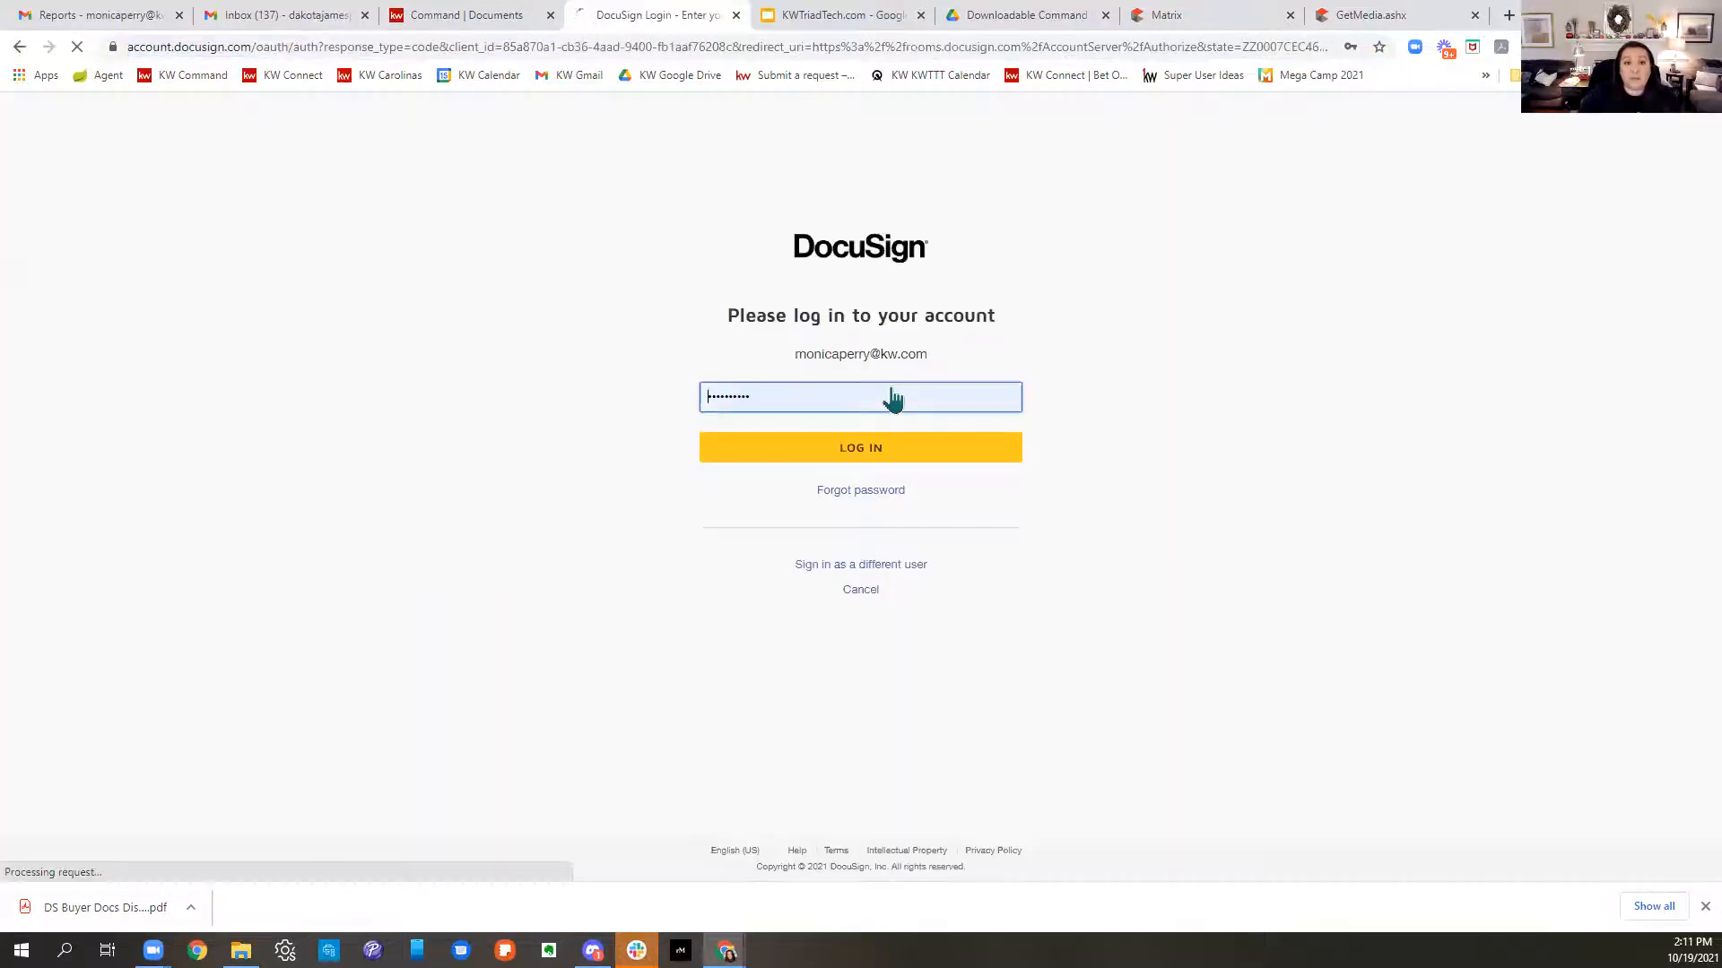
click(881, 448)
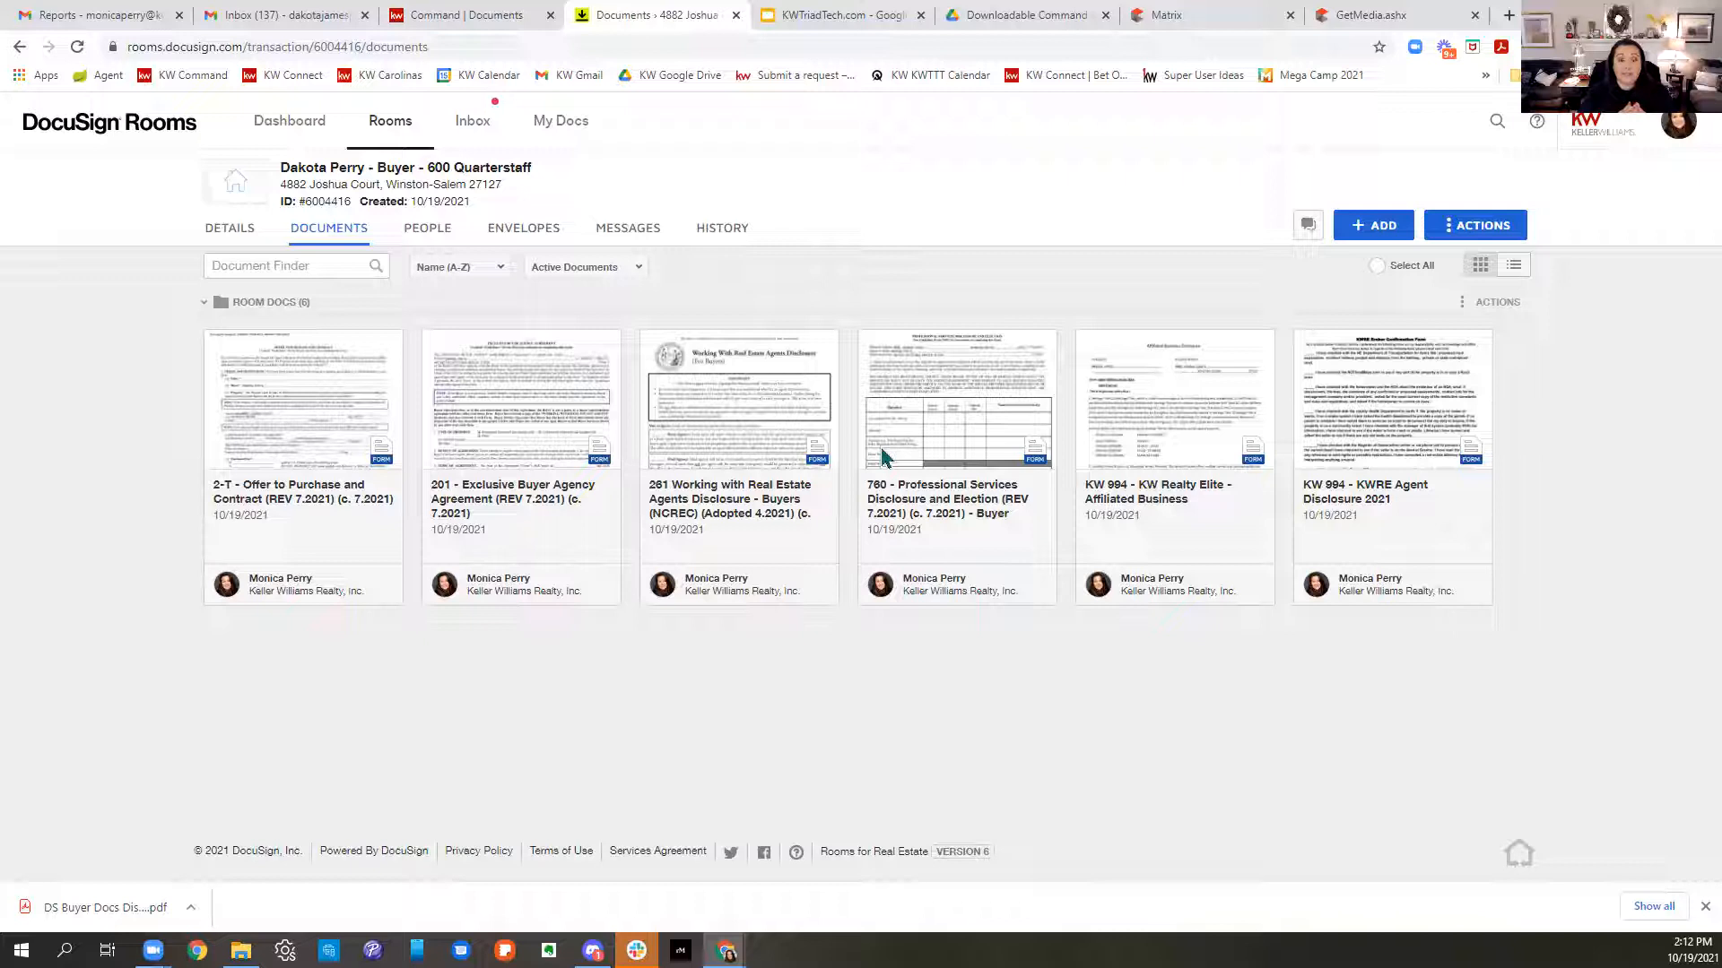
- Compare the KW Command opportunity title with the room's title, then bring up the + ADD sources menu
click(467, 15)
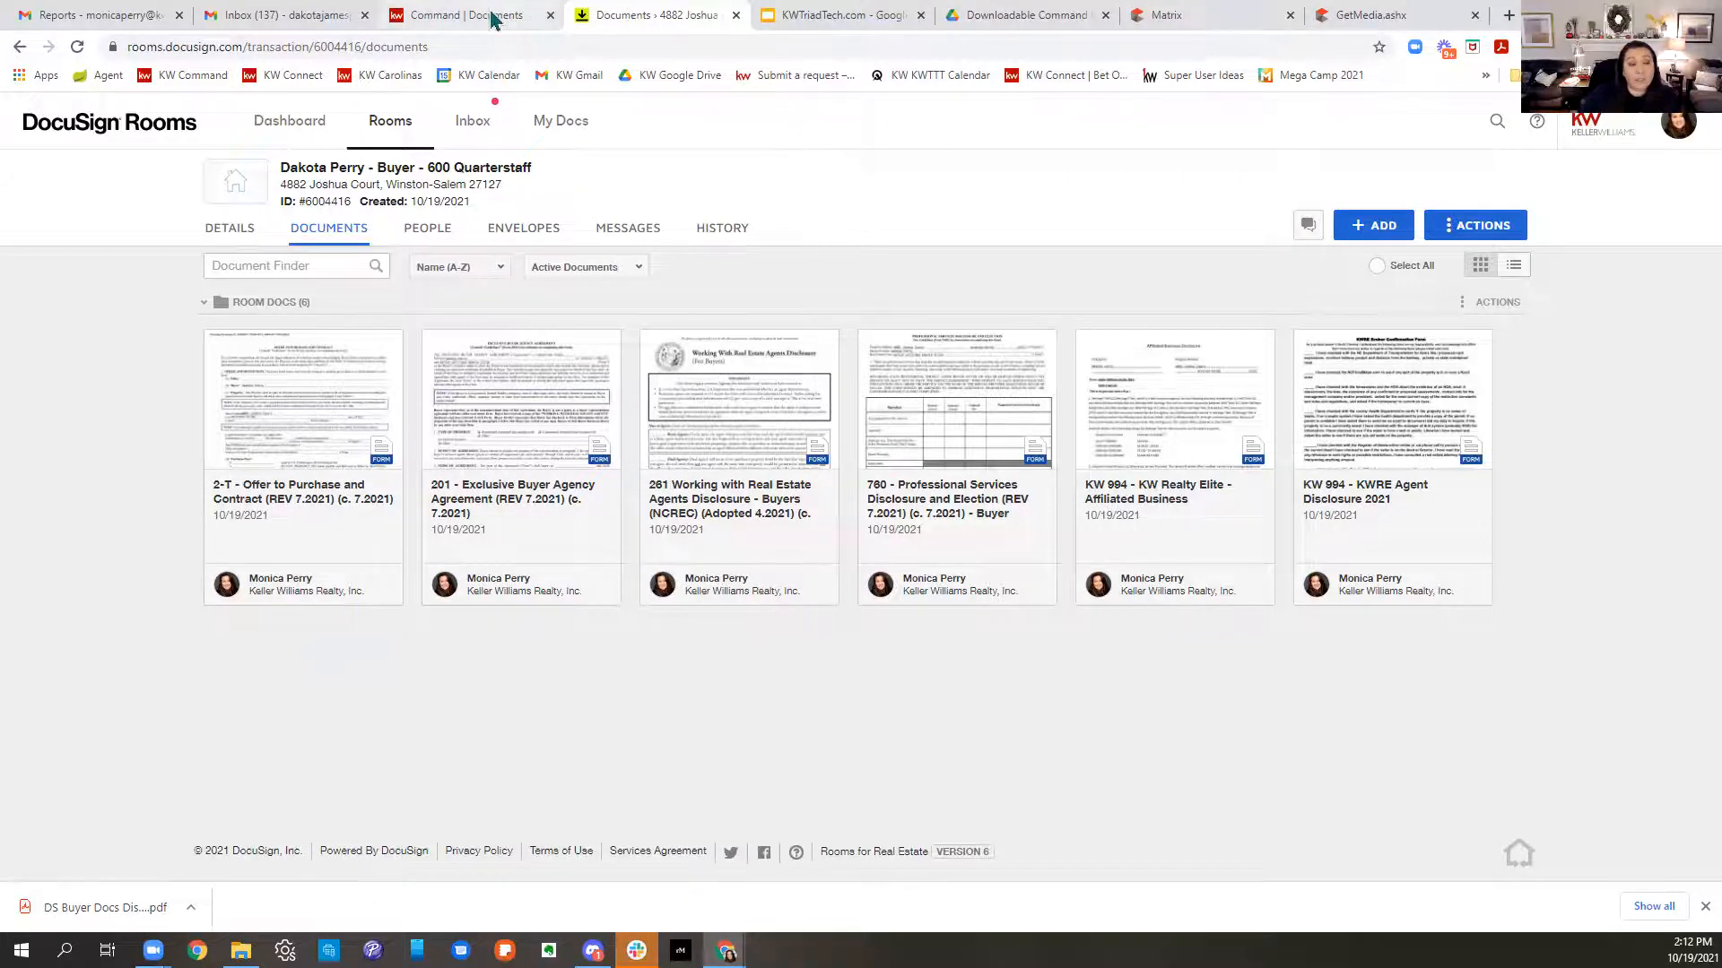
drag(116, 212, 469, 192)
click(649, 17)
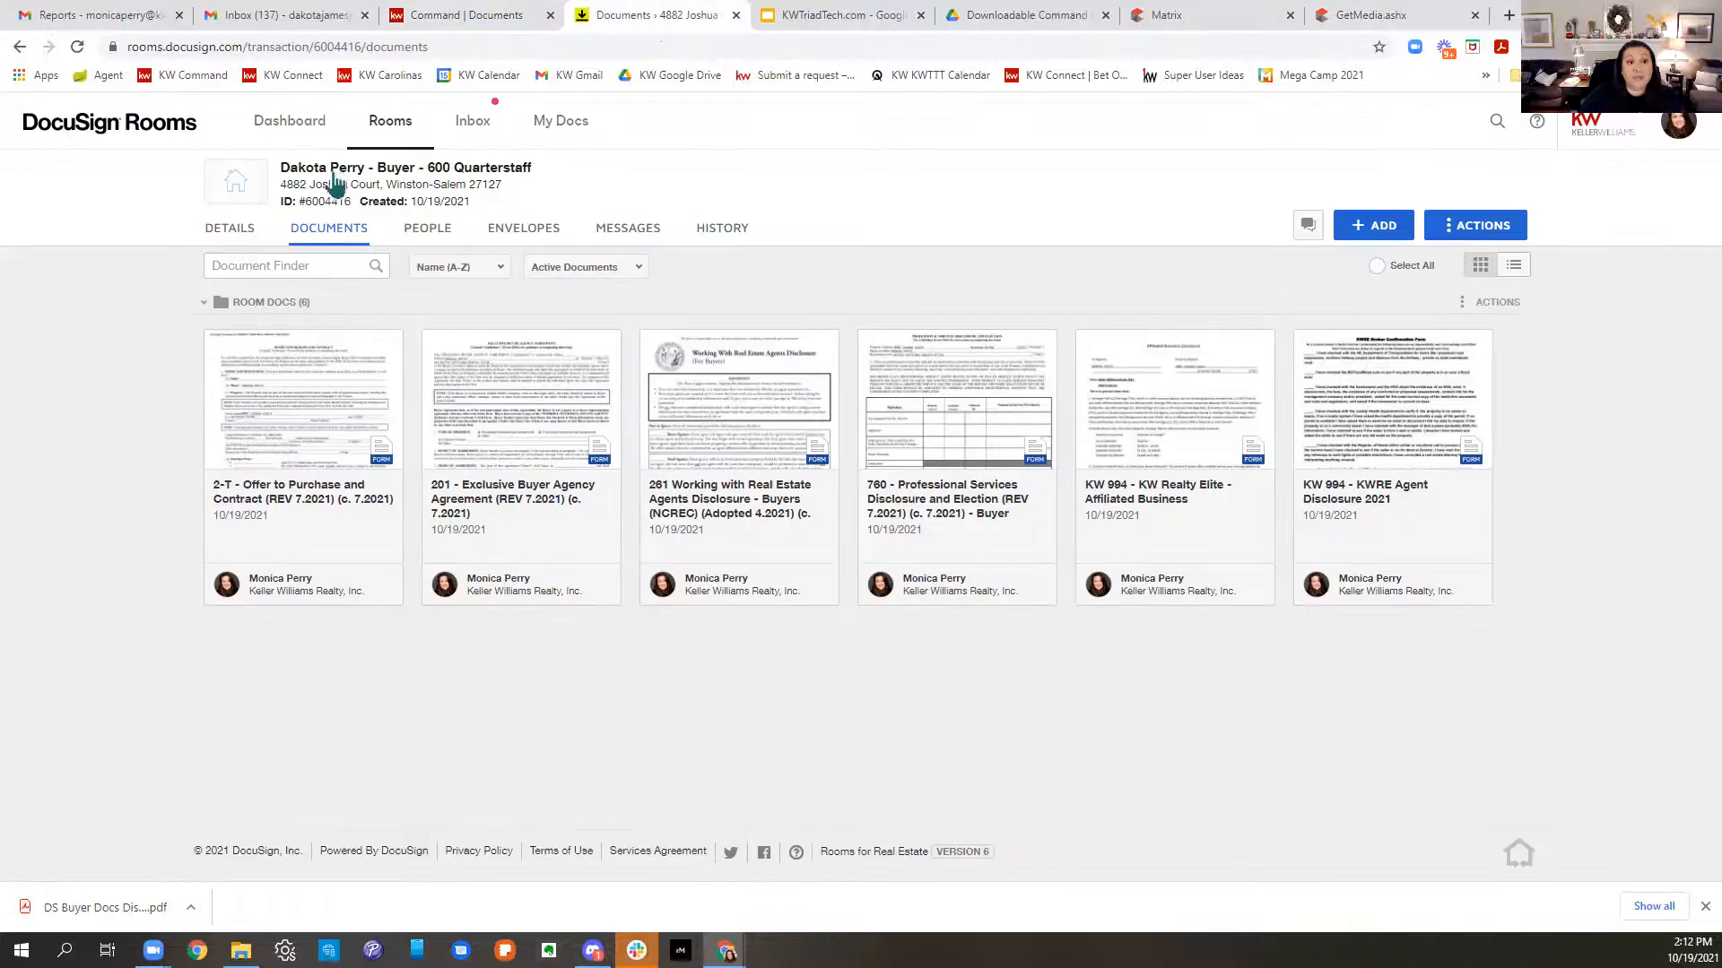
drag(289, 168, 556, 190)
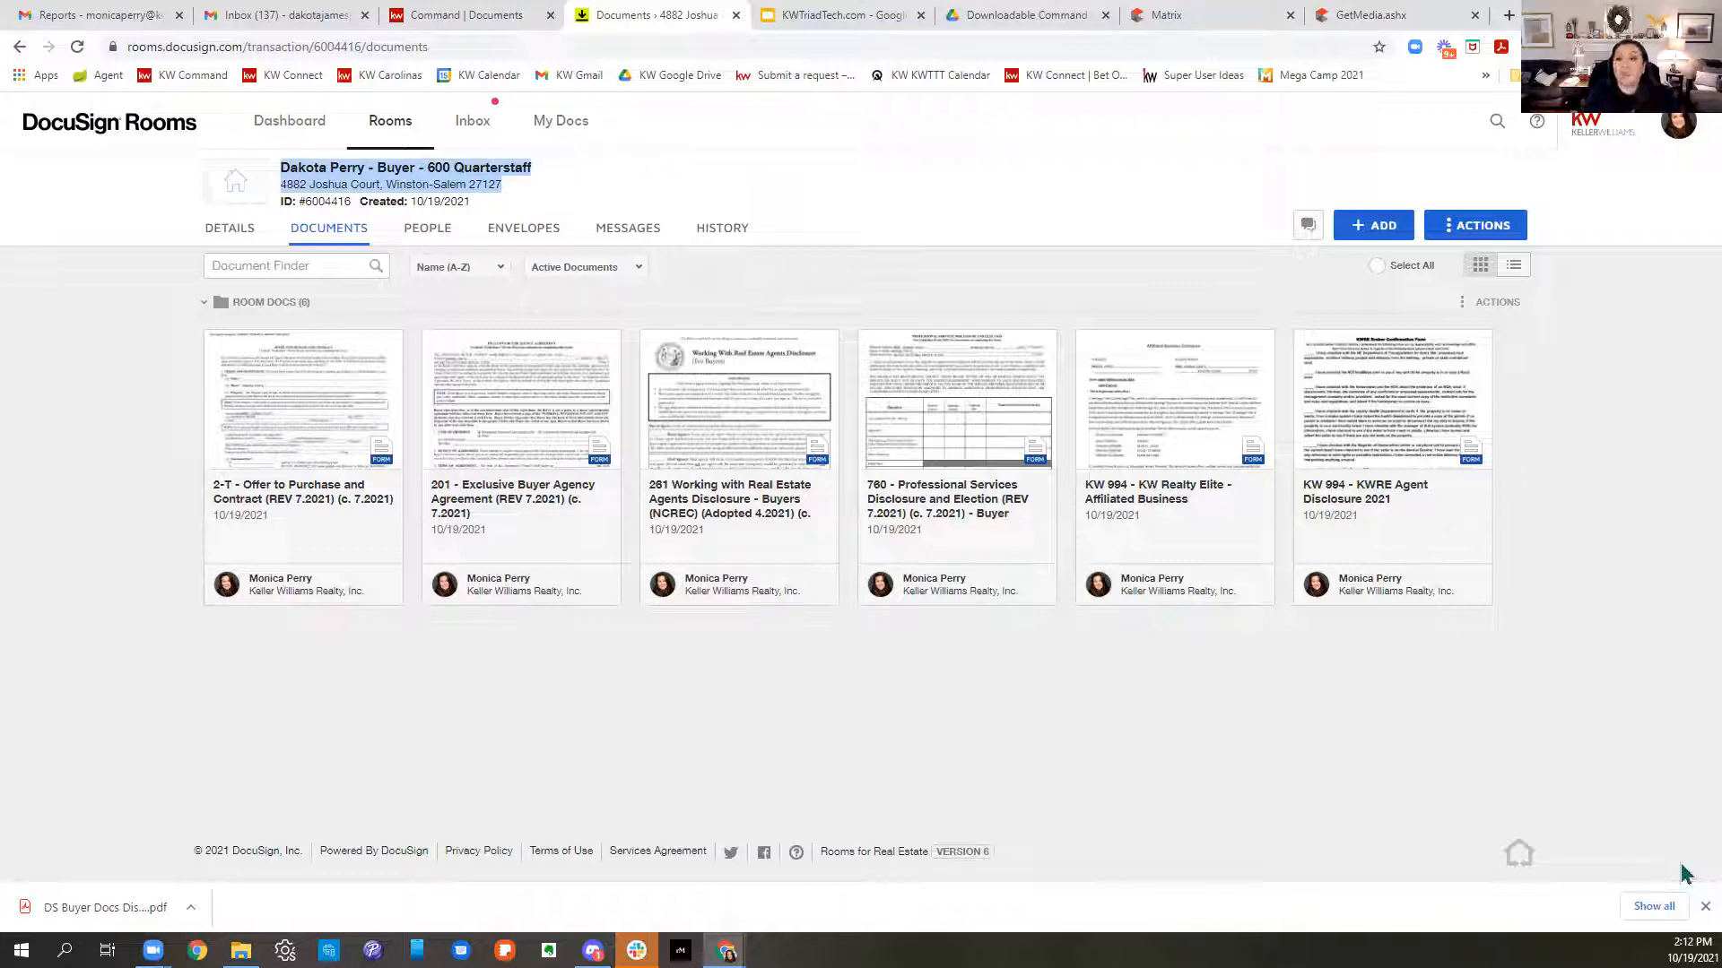
click(1360, 229)
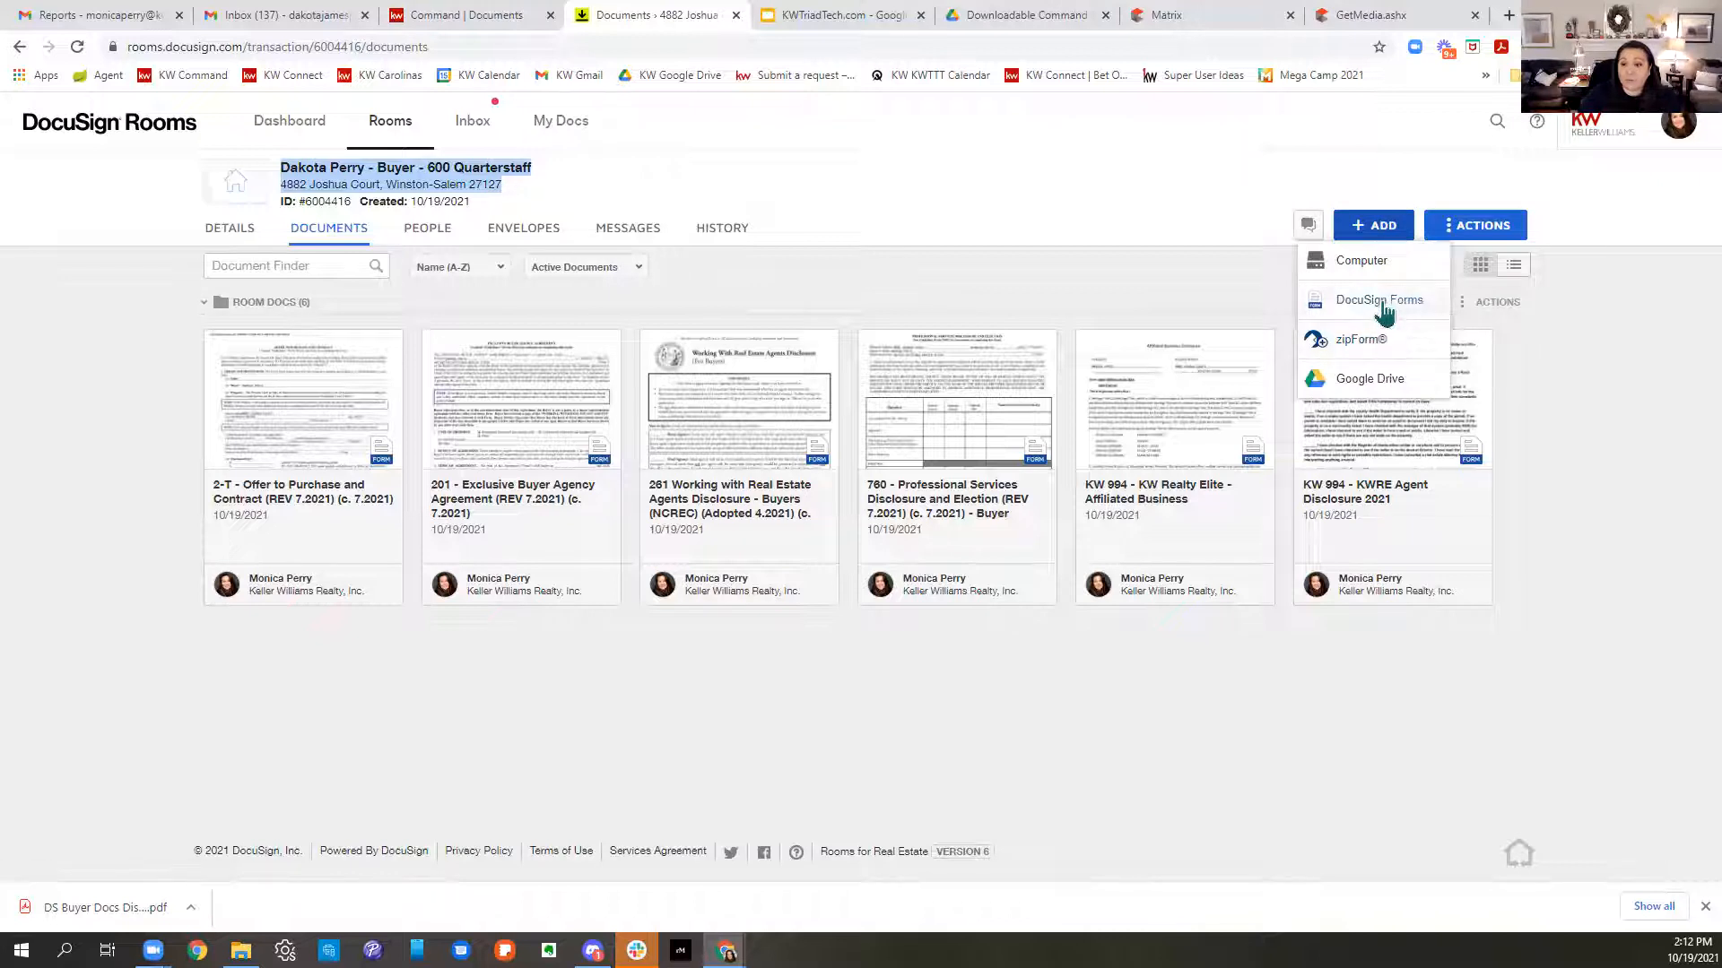
- Upload DS Buyer Docs Disclosures Test from the Desktop to the room via Computer
click(1376, 273)
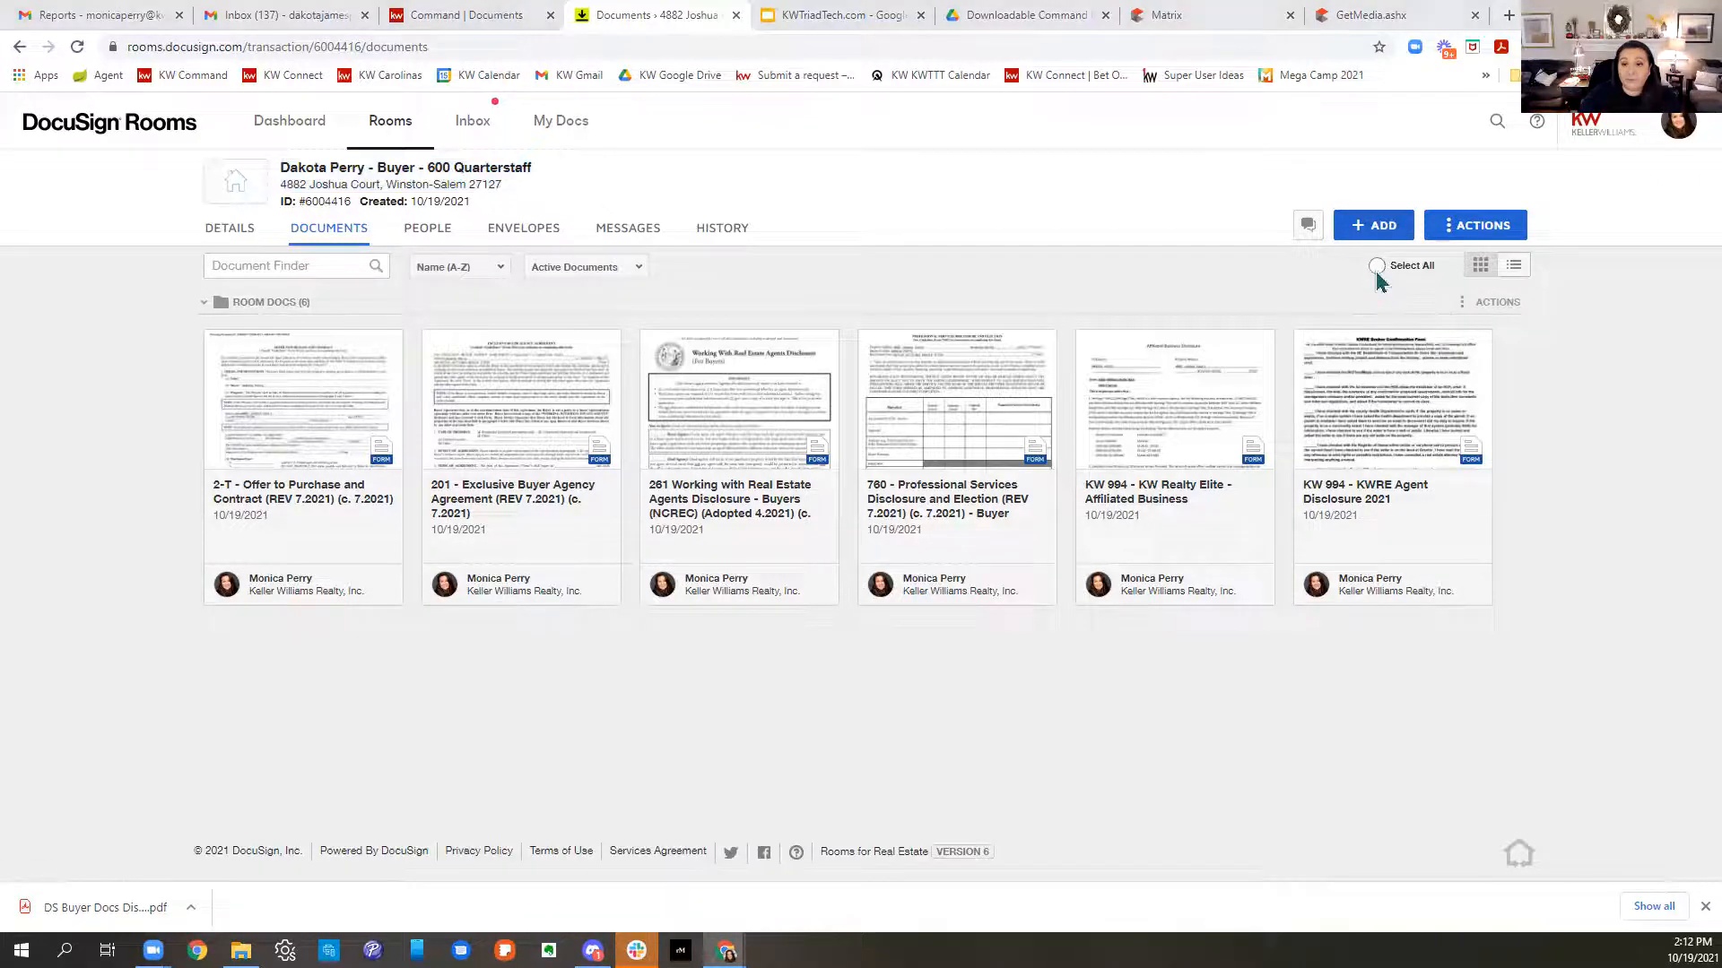
click(79, 141)
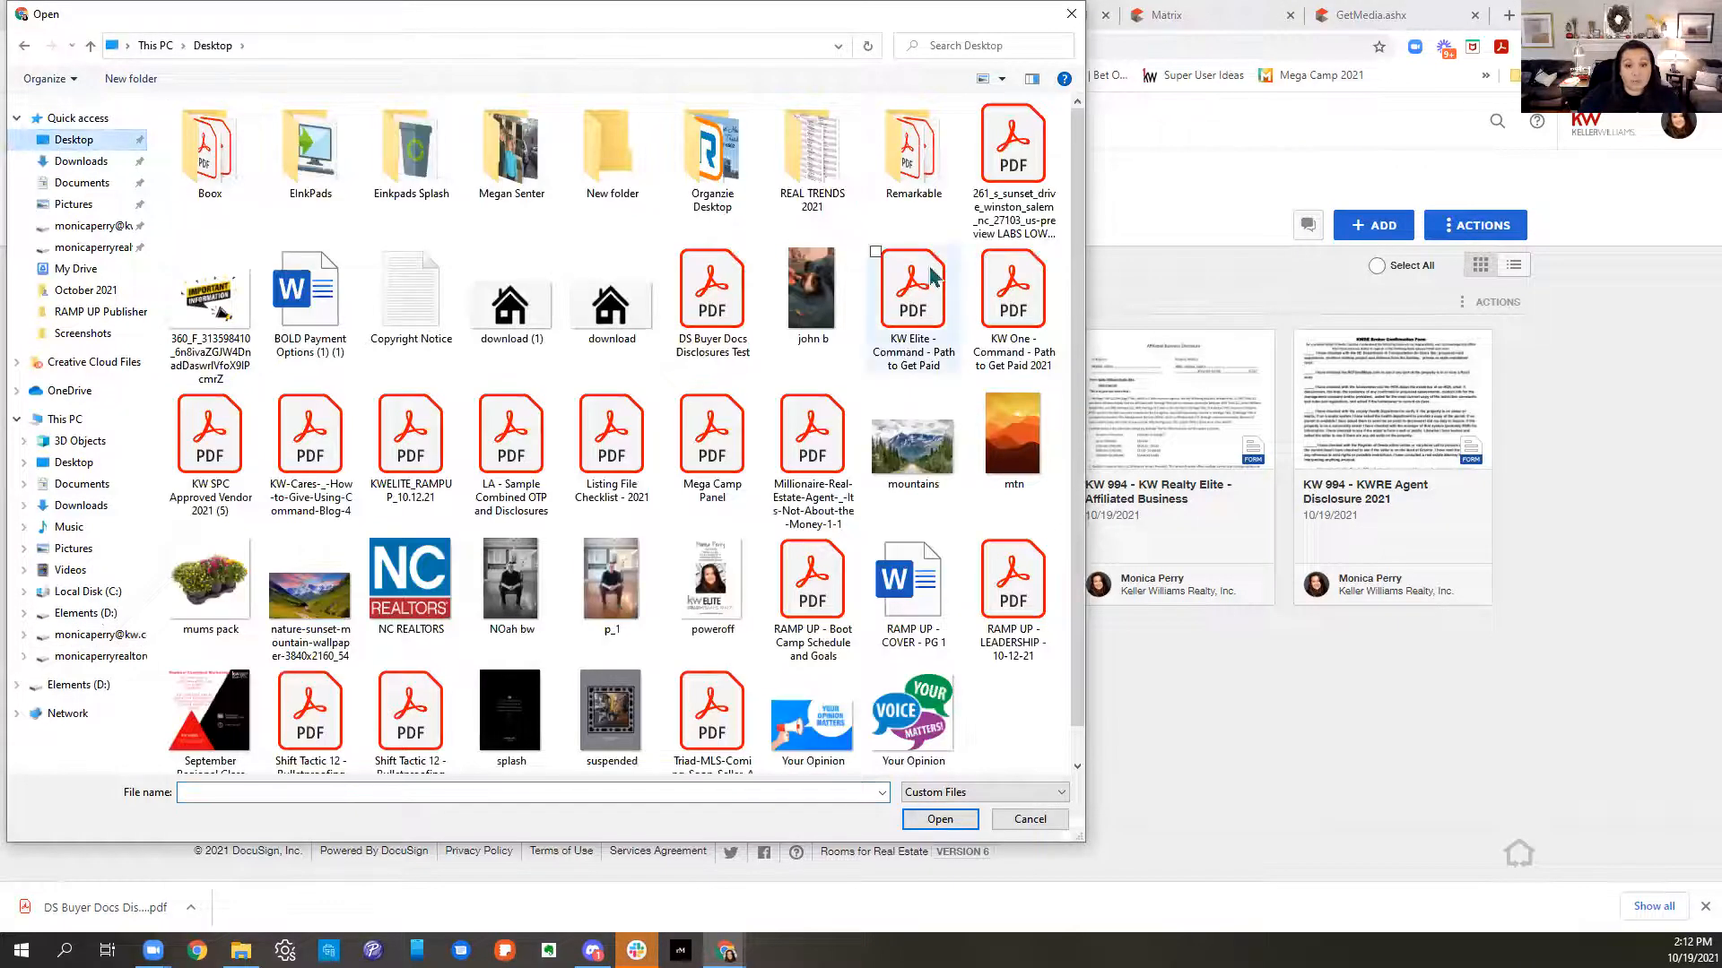
click(716, 328)
double_click(716, 328)
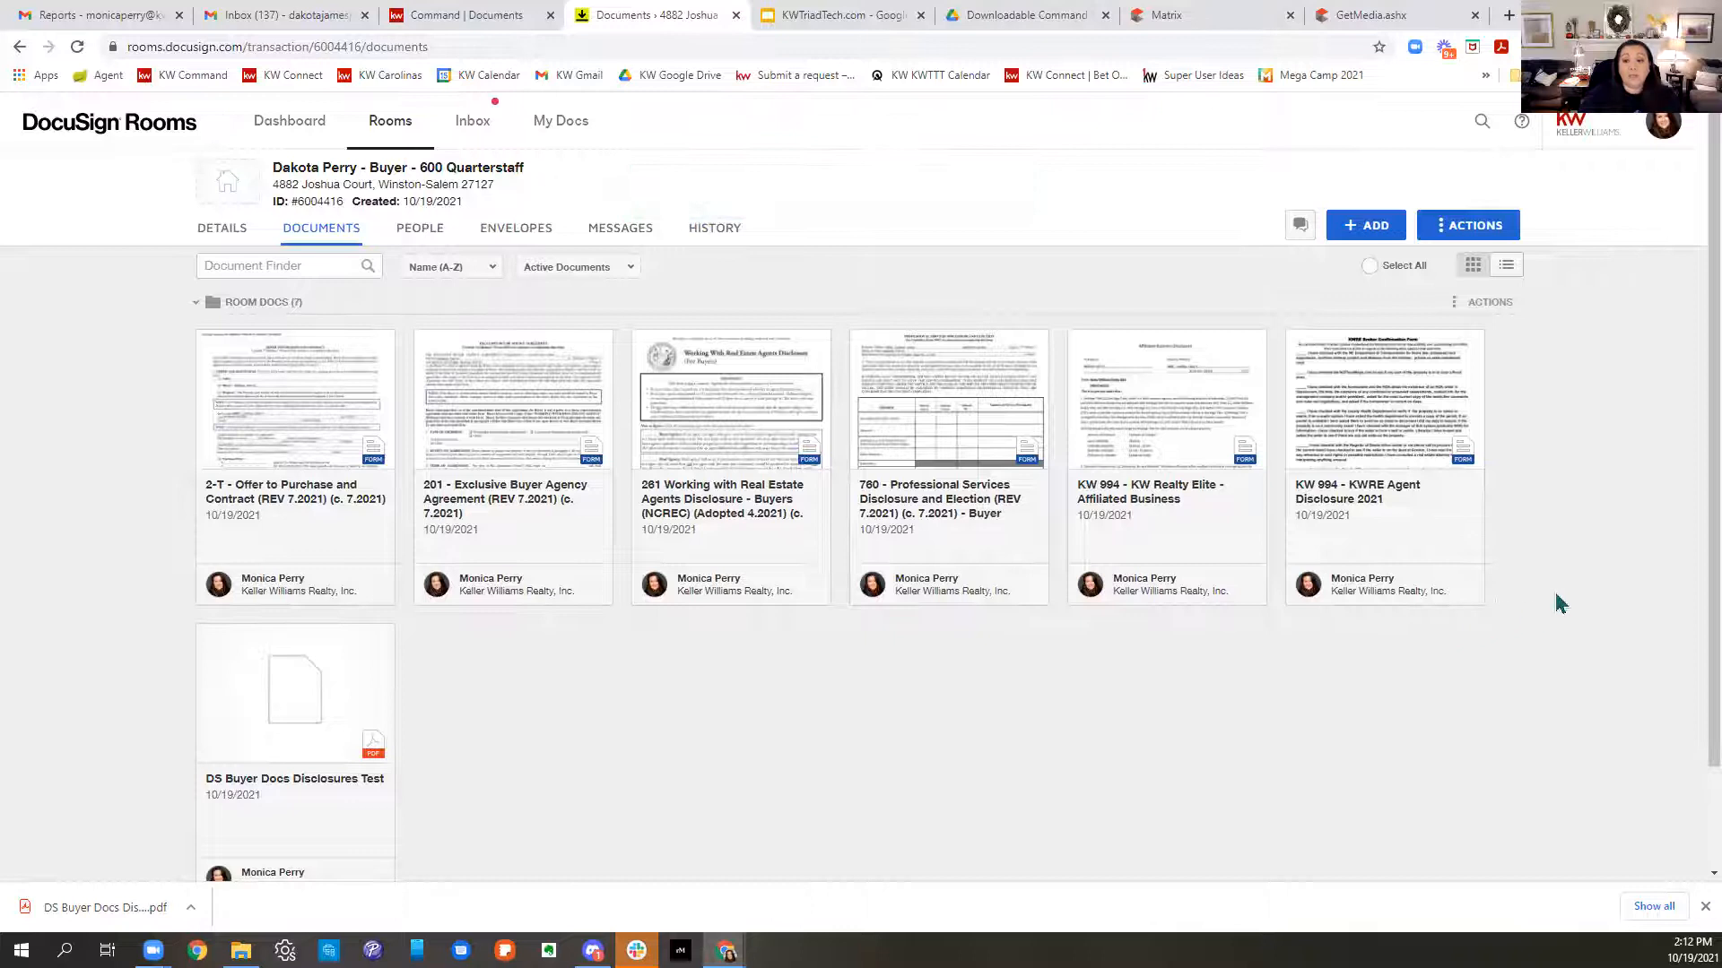
scroll(1560, 603, down, 1)
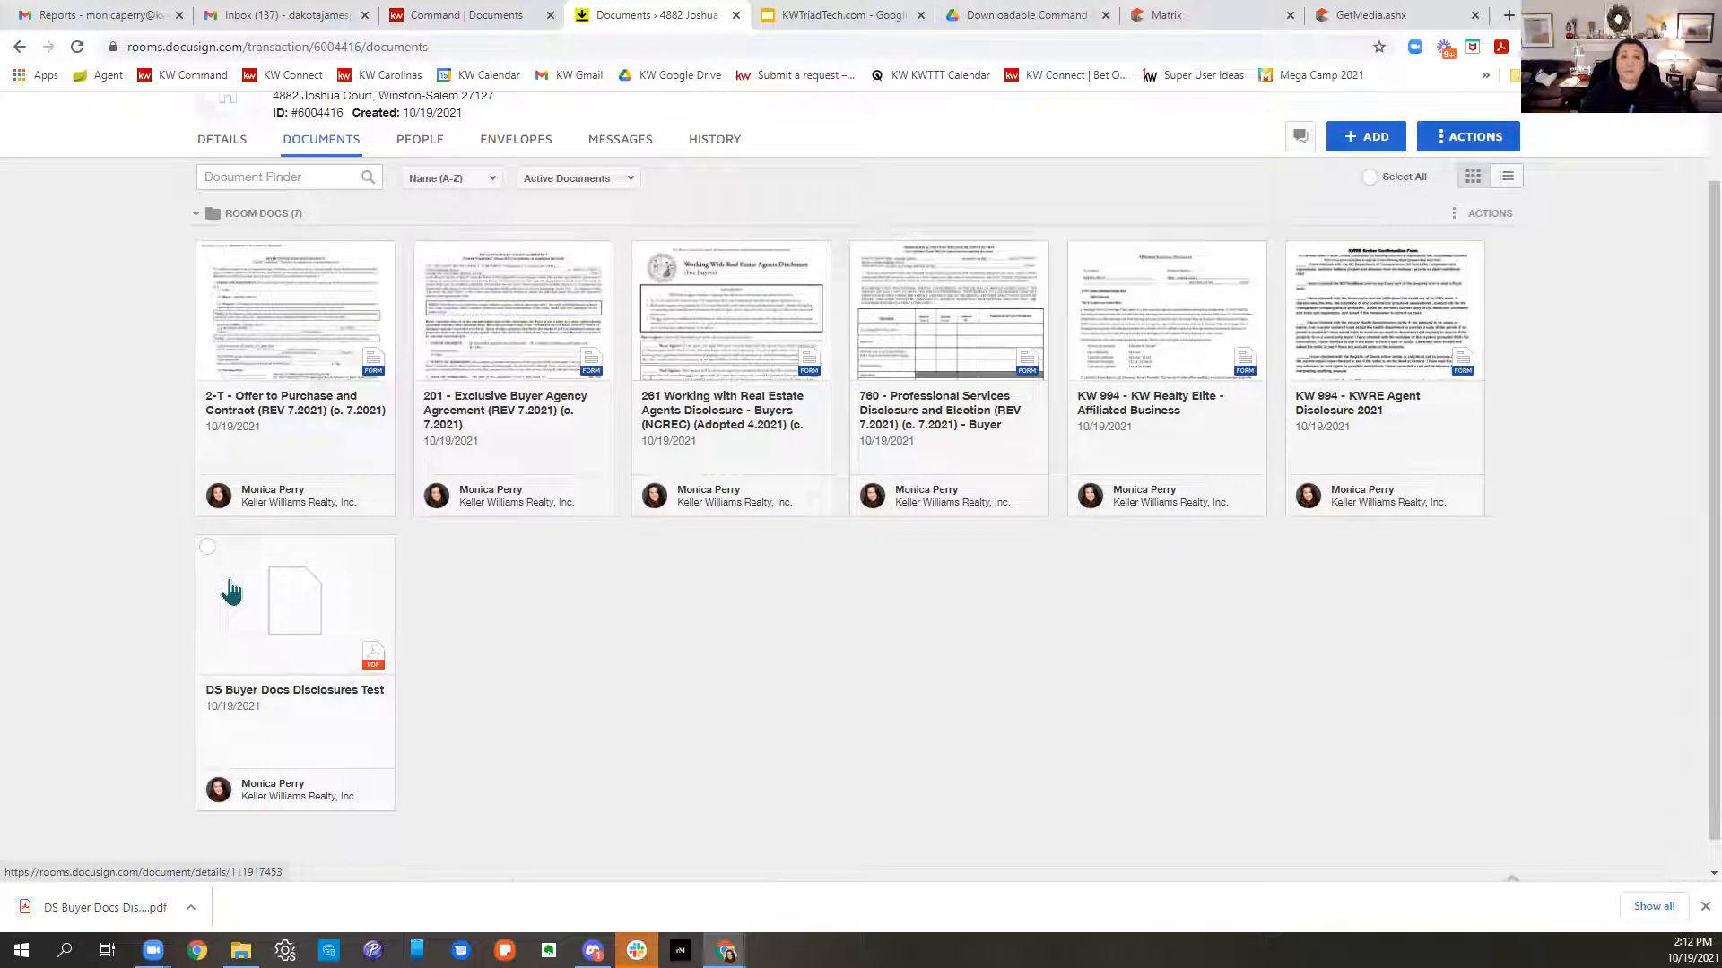
- Check KW Command's Under Contract checklist (0 of 14 uploaded), then return to the DocuSign room
click(404, 27)
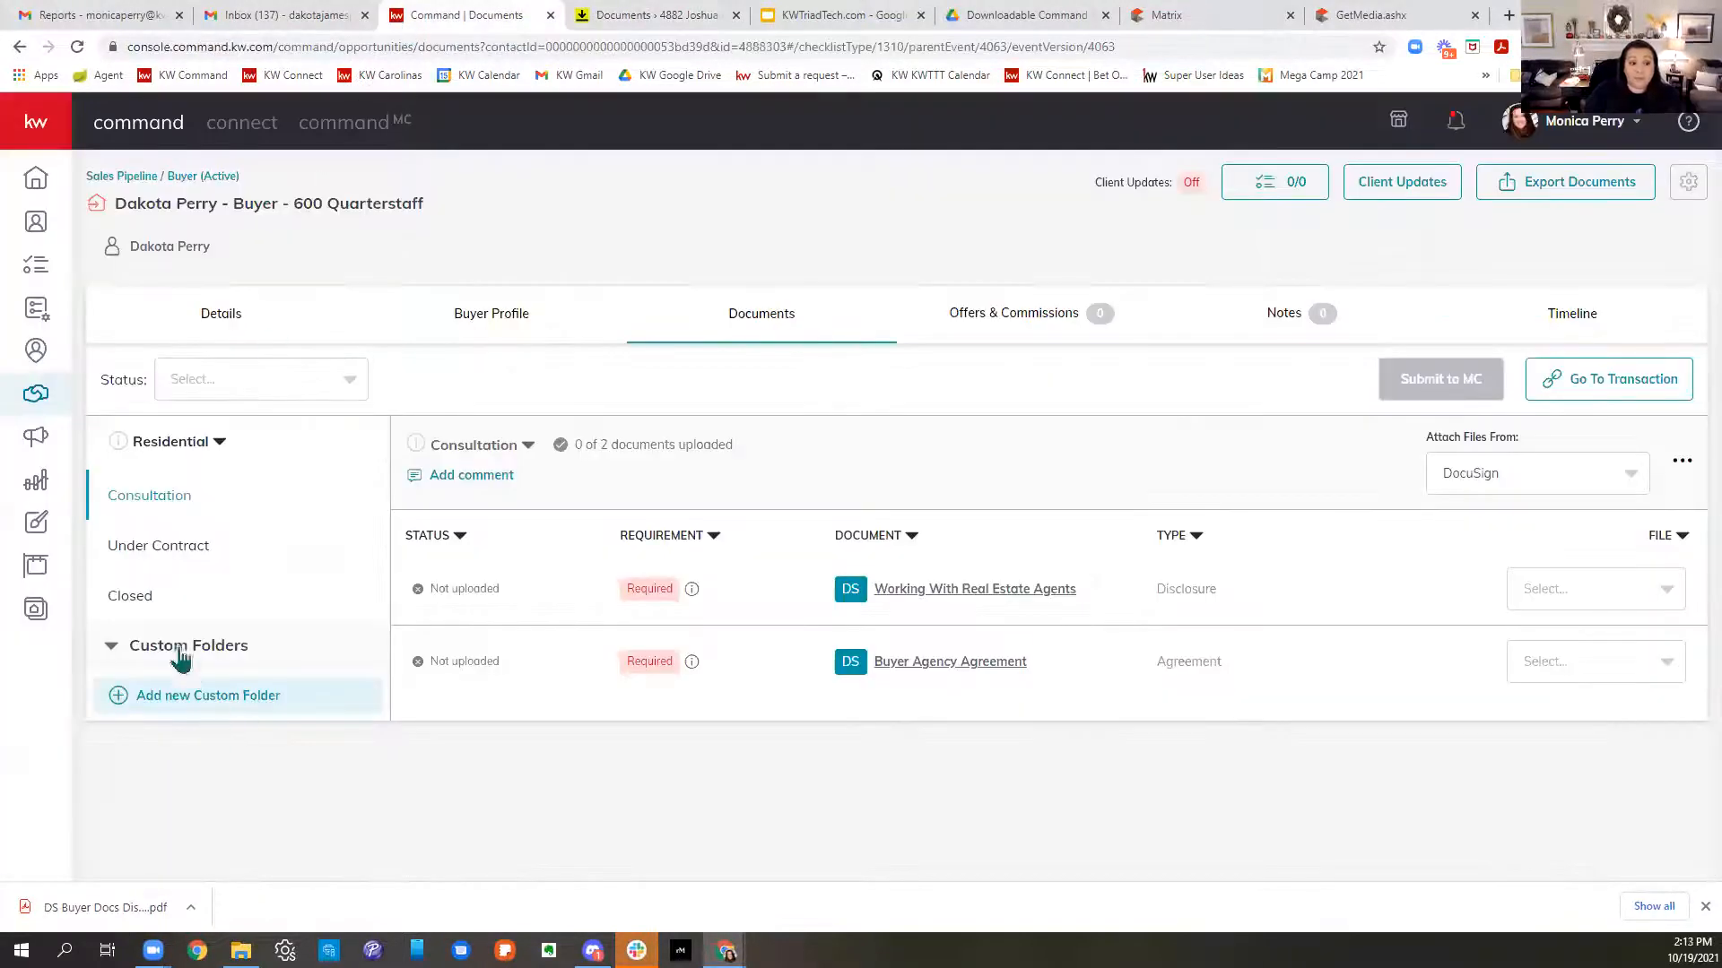
click(165, 556)
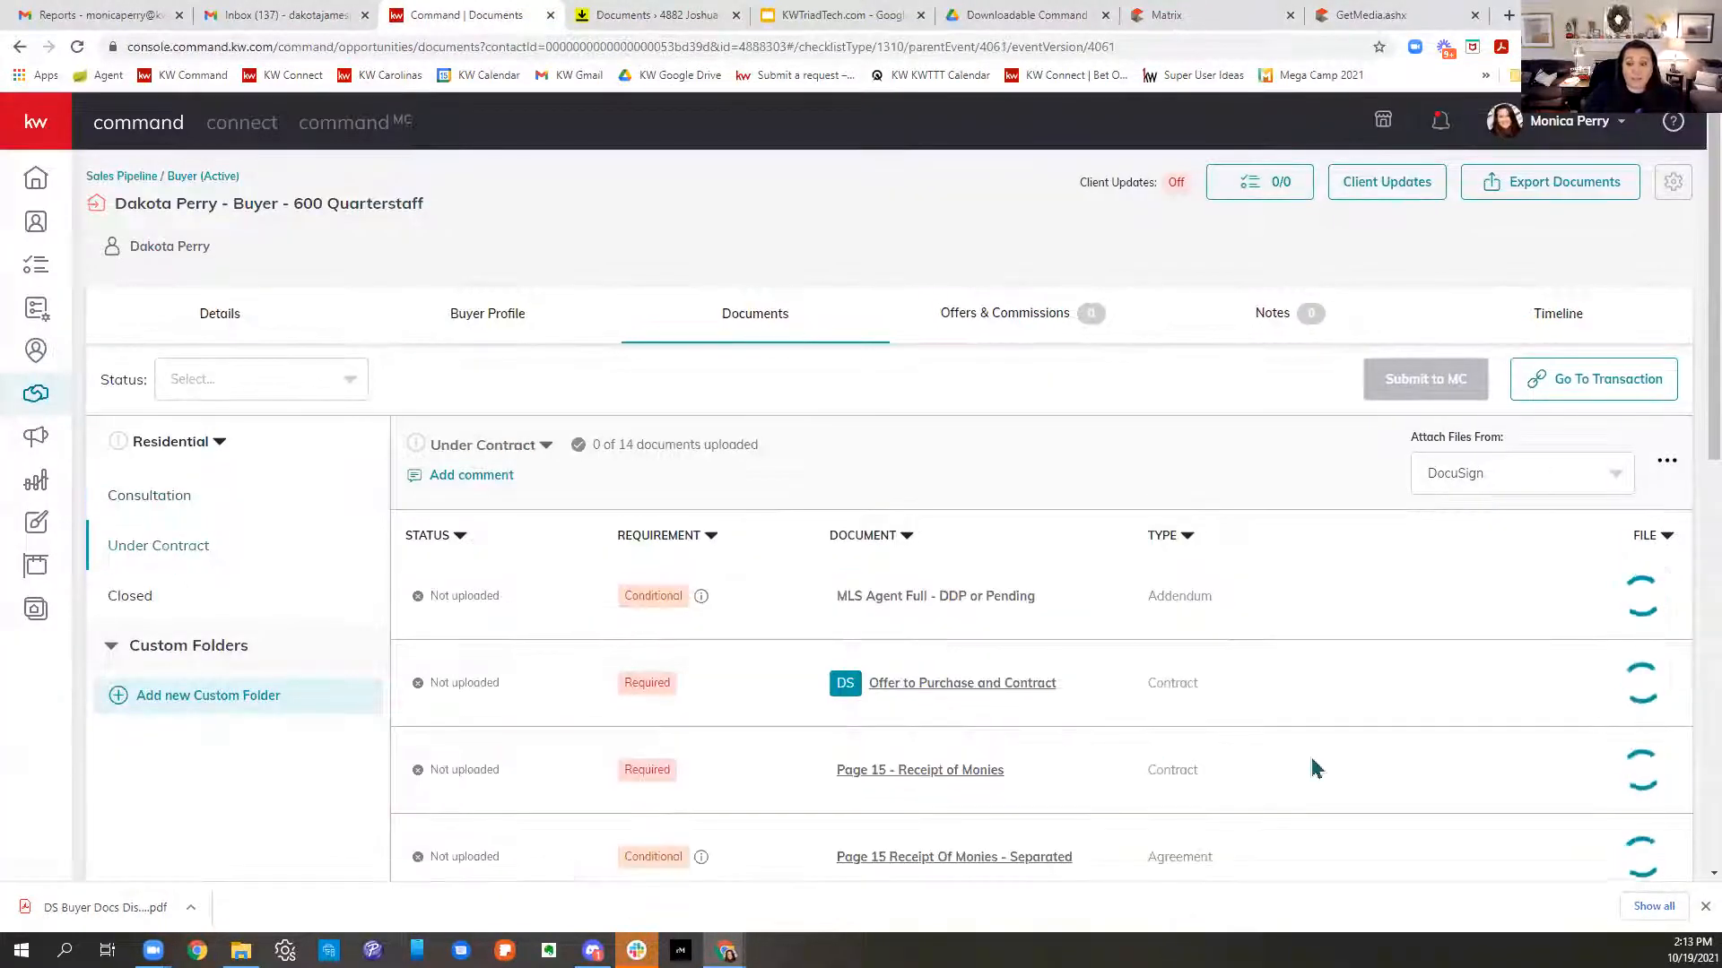
scroll(1314, 766, down, 3)
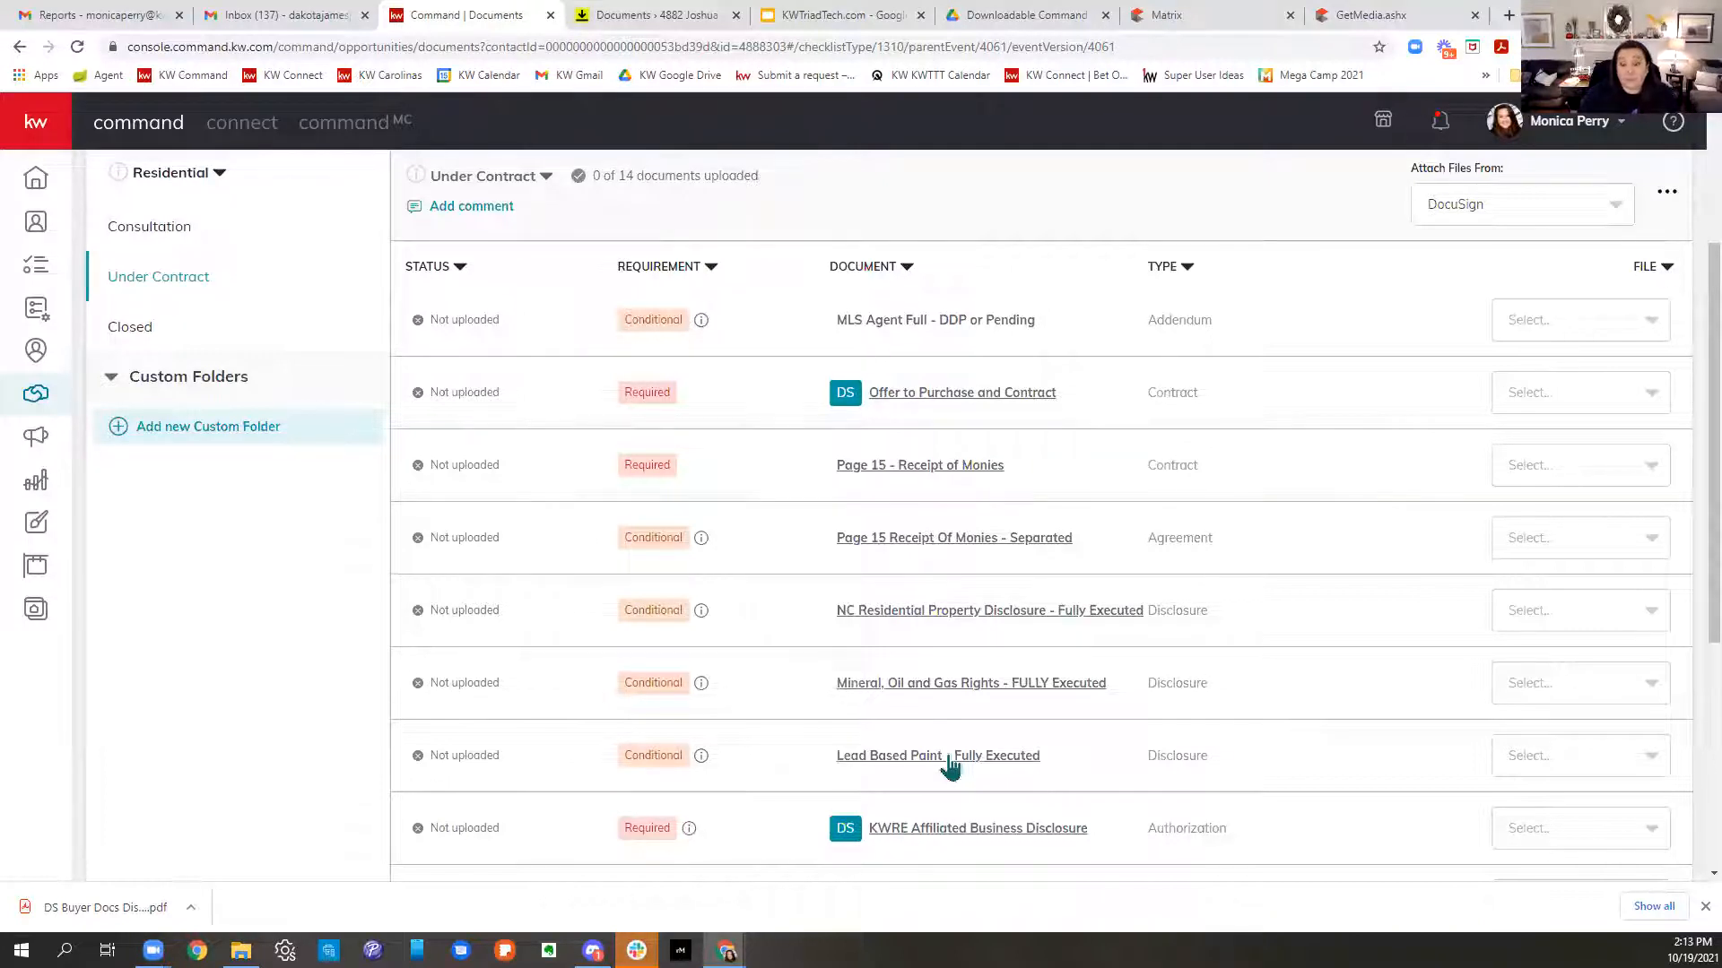
click(587, 18)
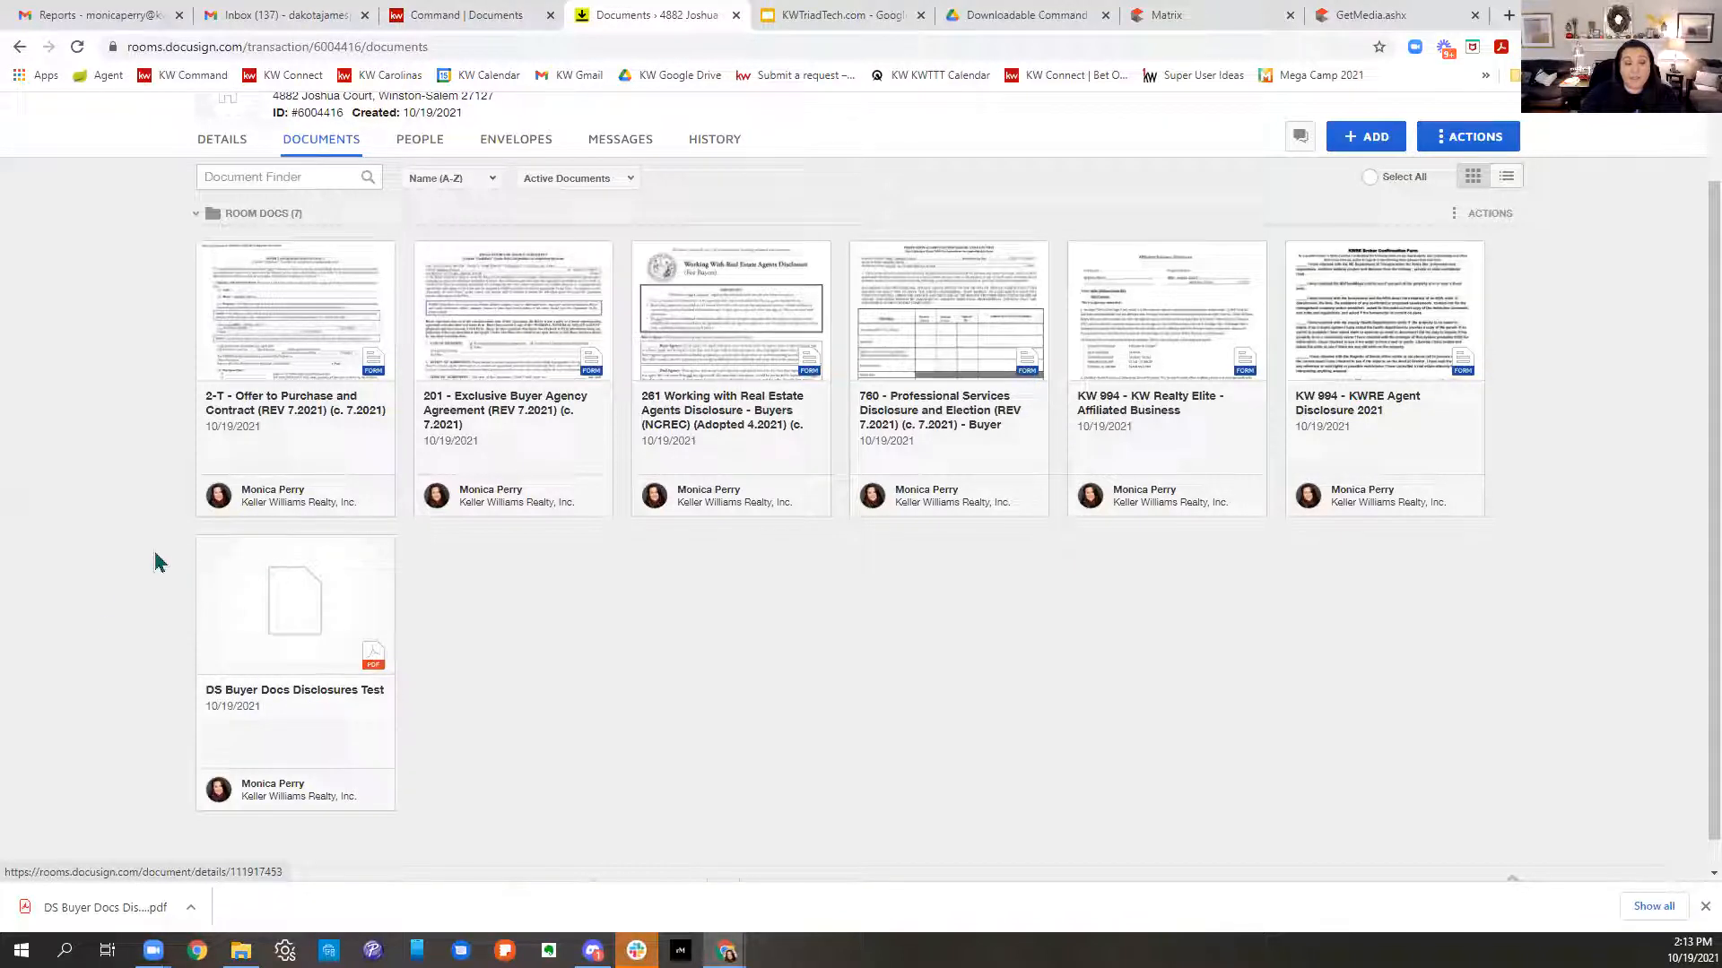
- Open the DS Buyer Docs Disclosures Test PDF and choose Split from its Document Actions
click(208, 550)
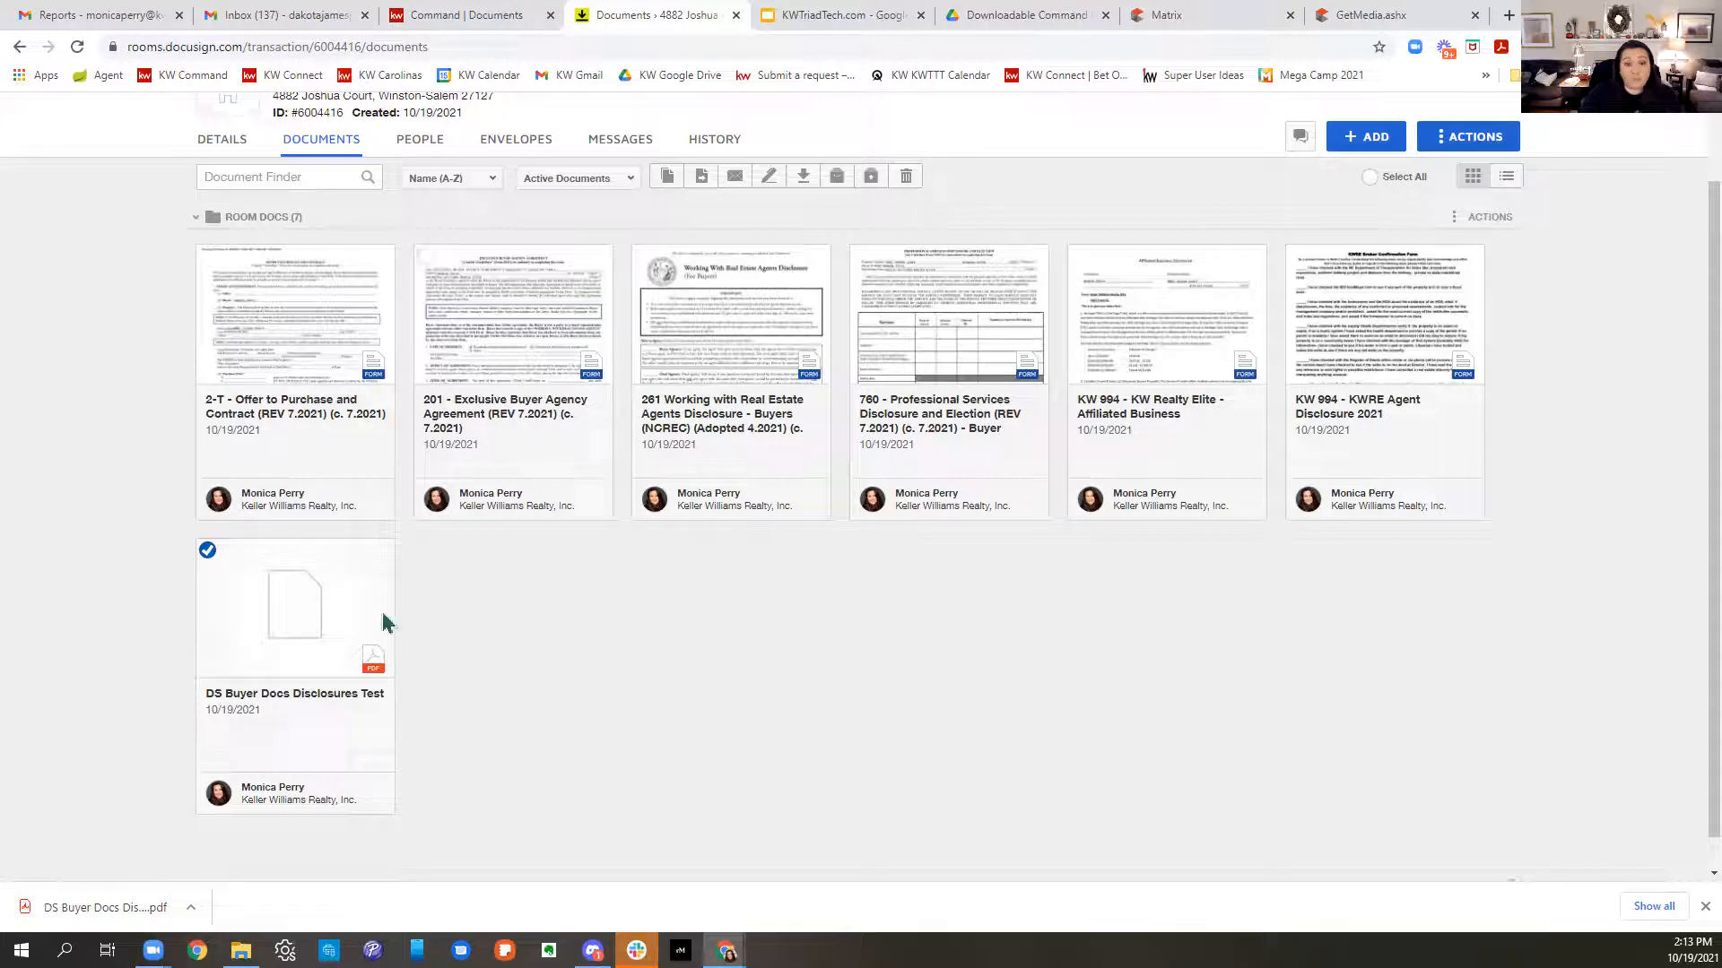
click(315, 640)
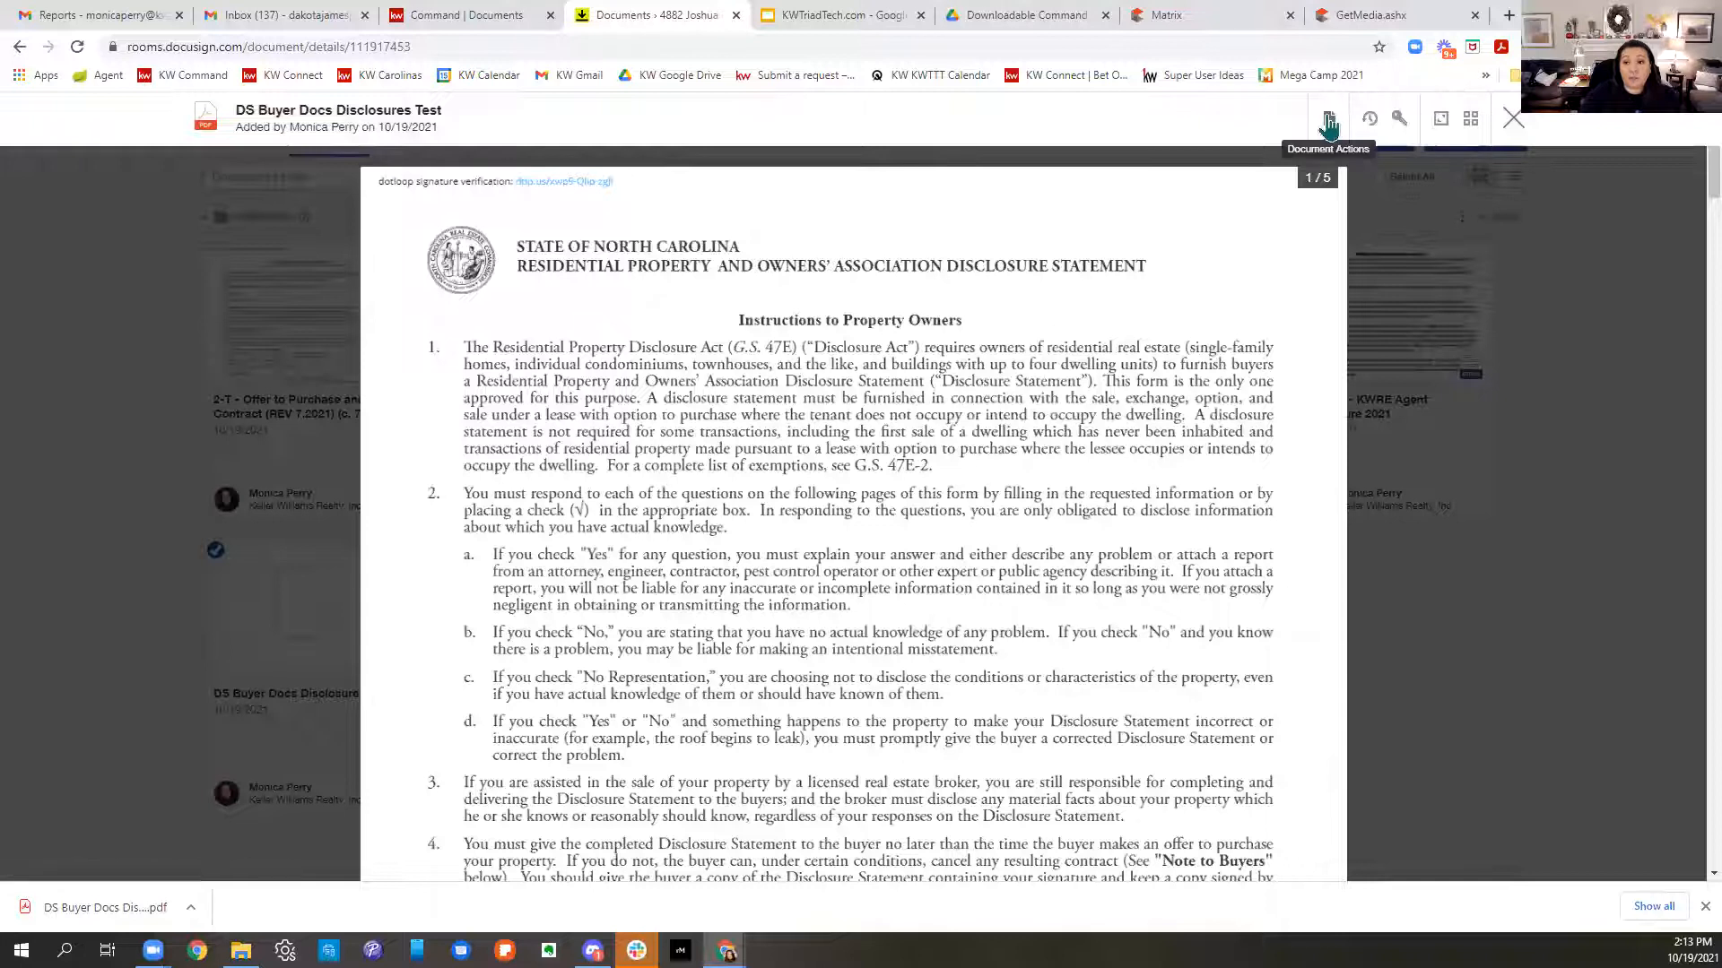
click(1328, 126)
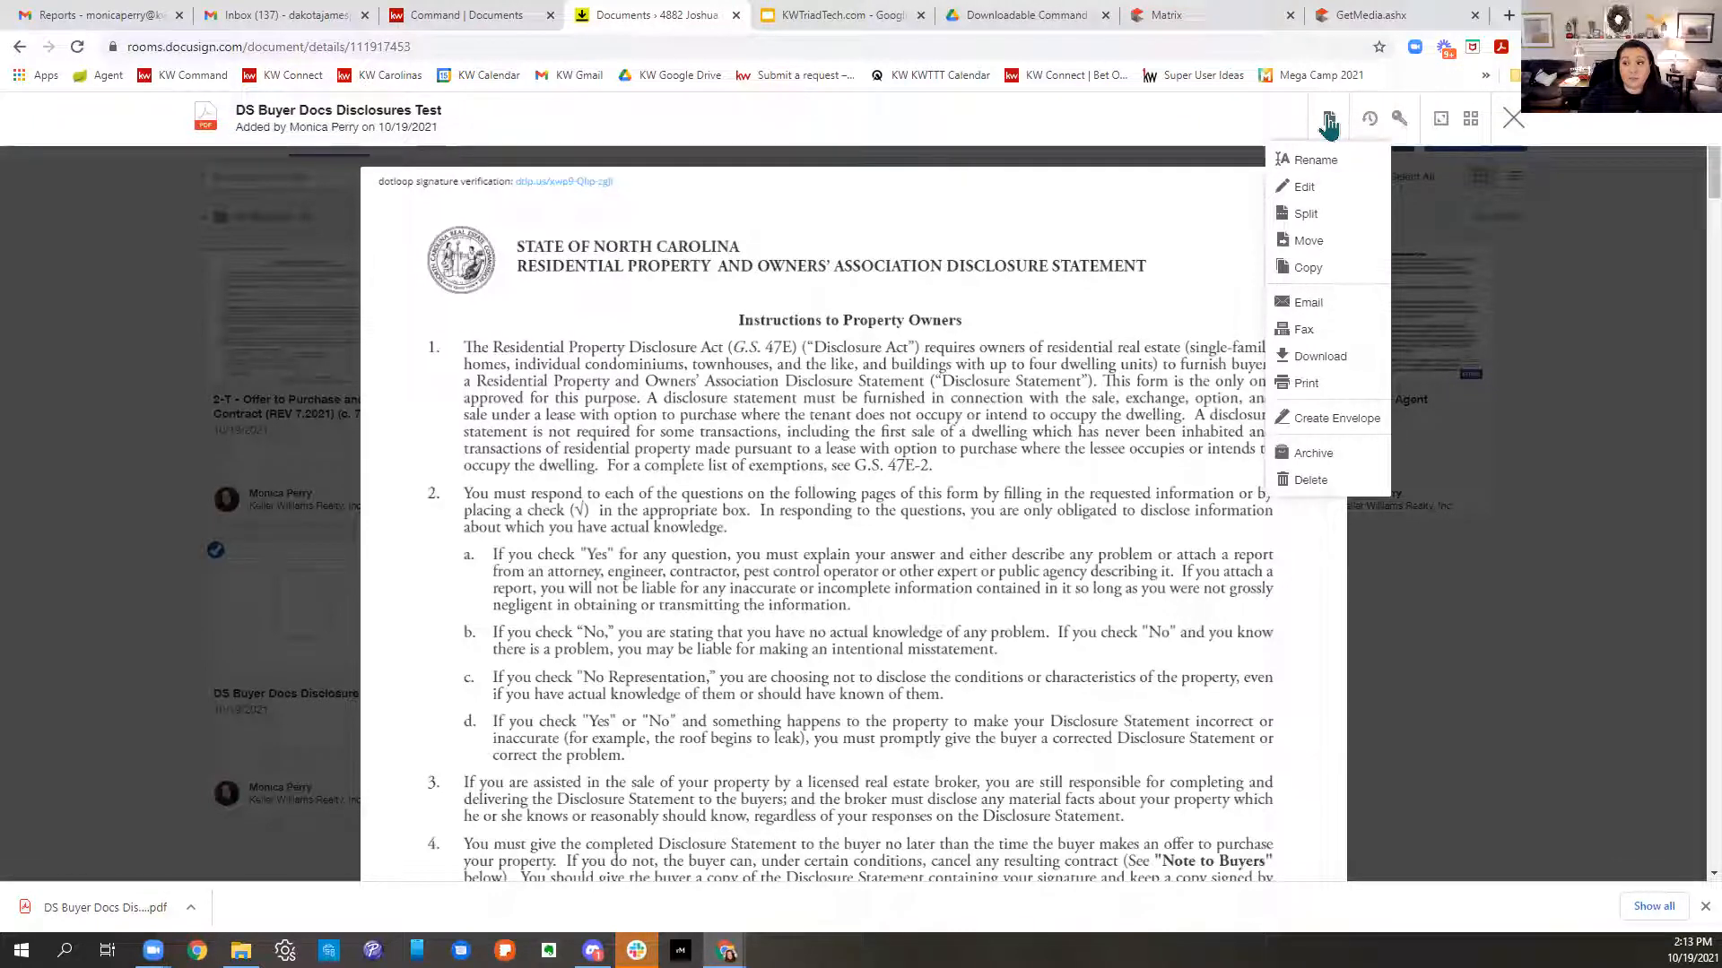
click(1293, 224)
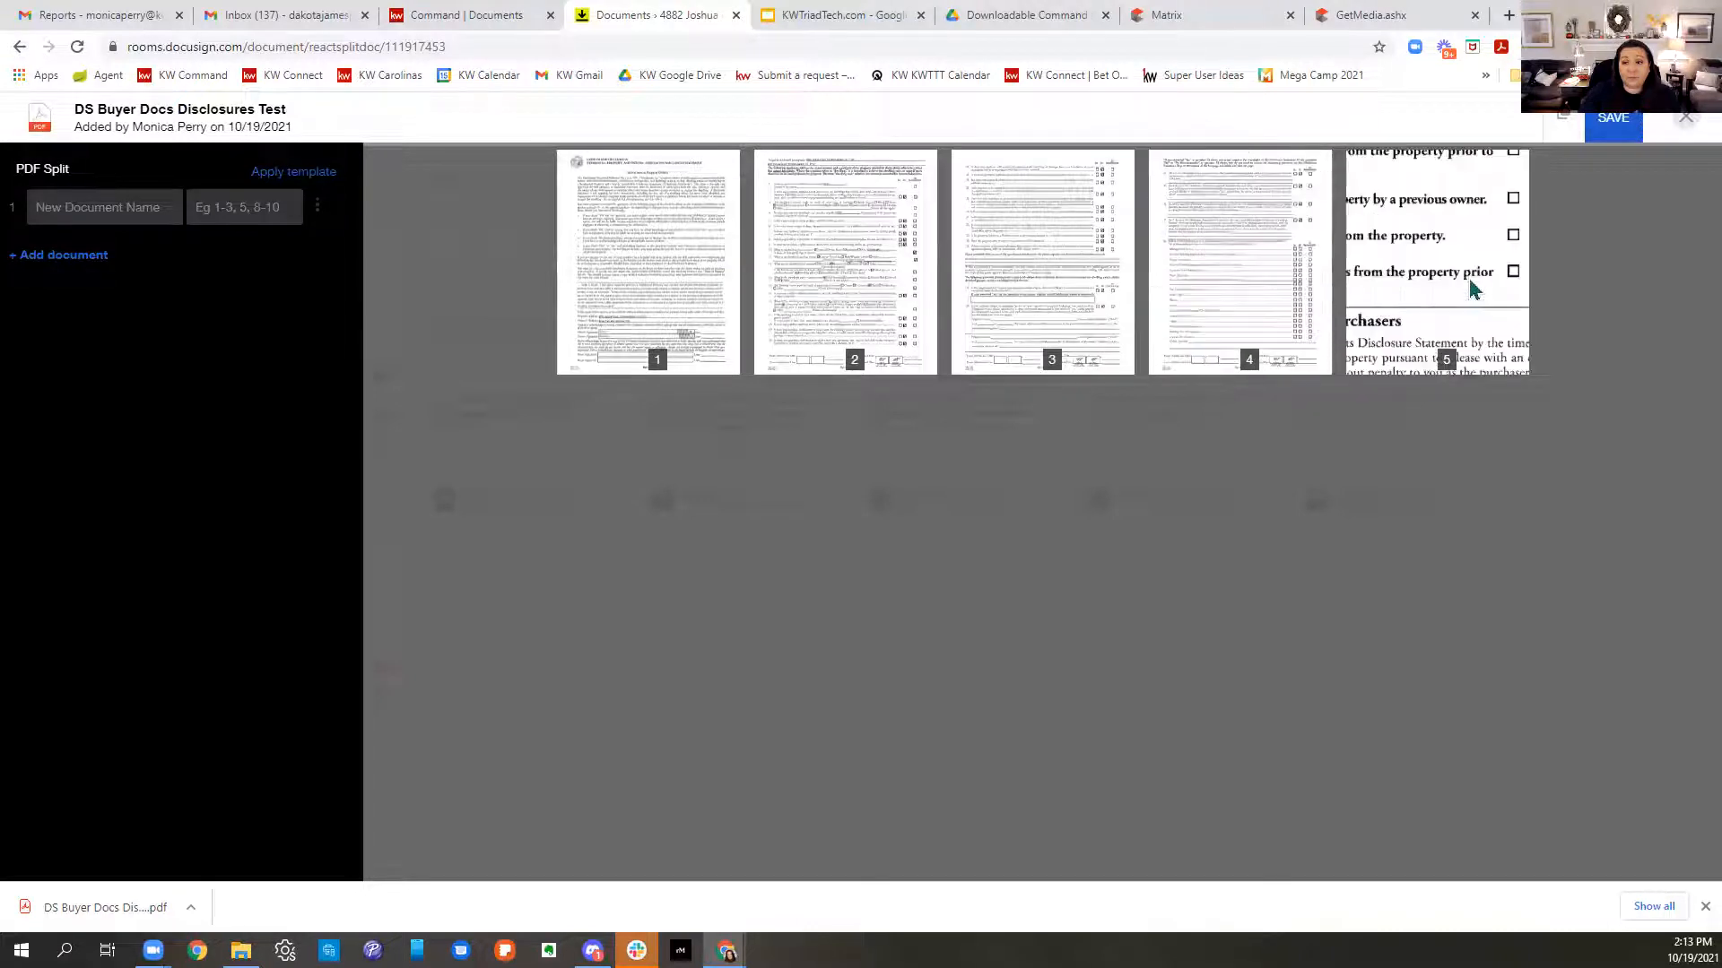
- Define the first split document, NCRPDS, covering pages 1-4
click(272, 213)
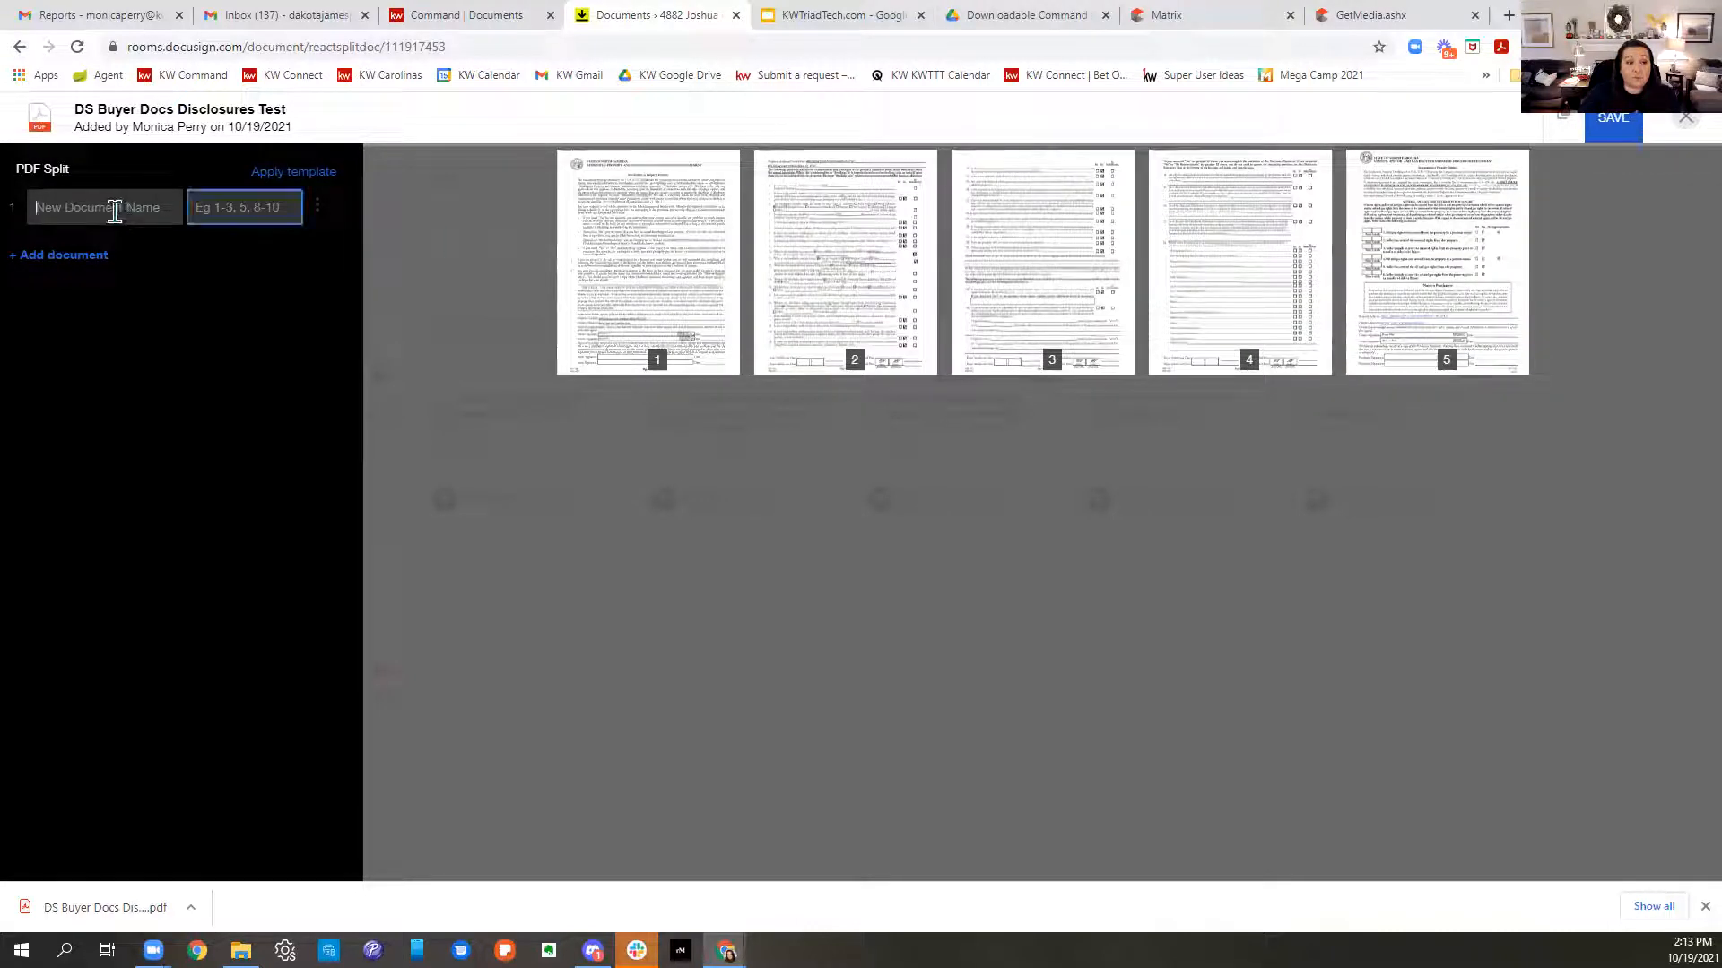
click(242, 215)
text(1-4)
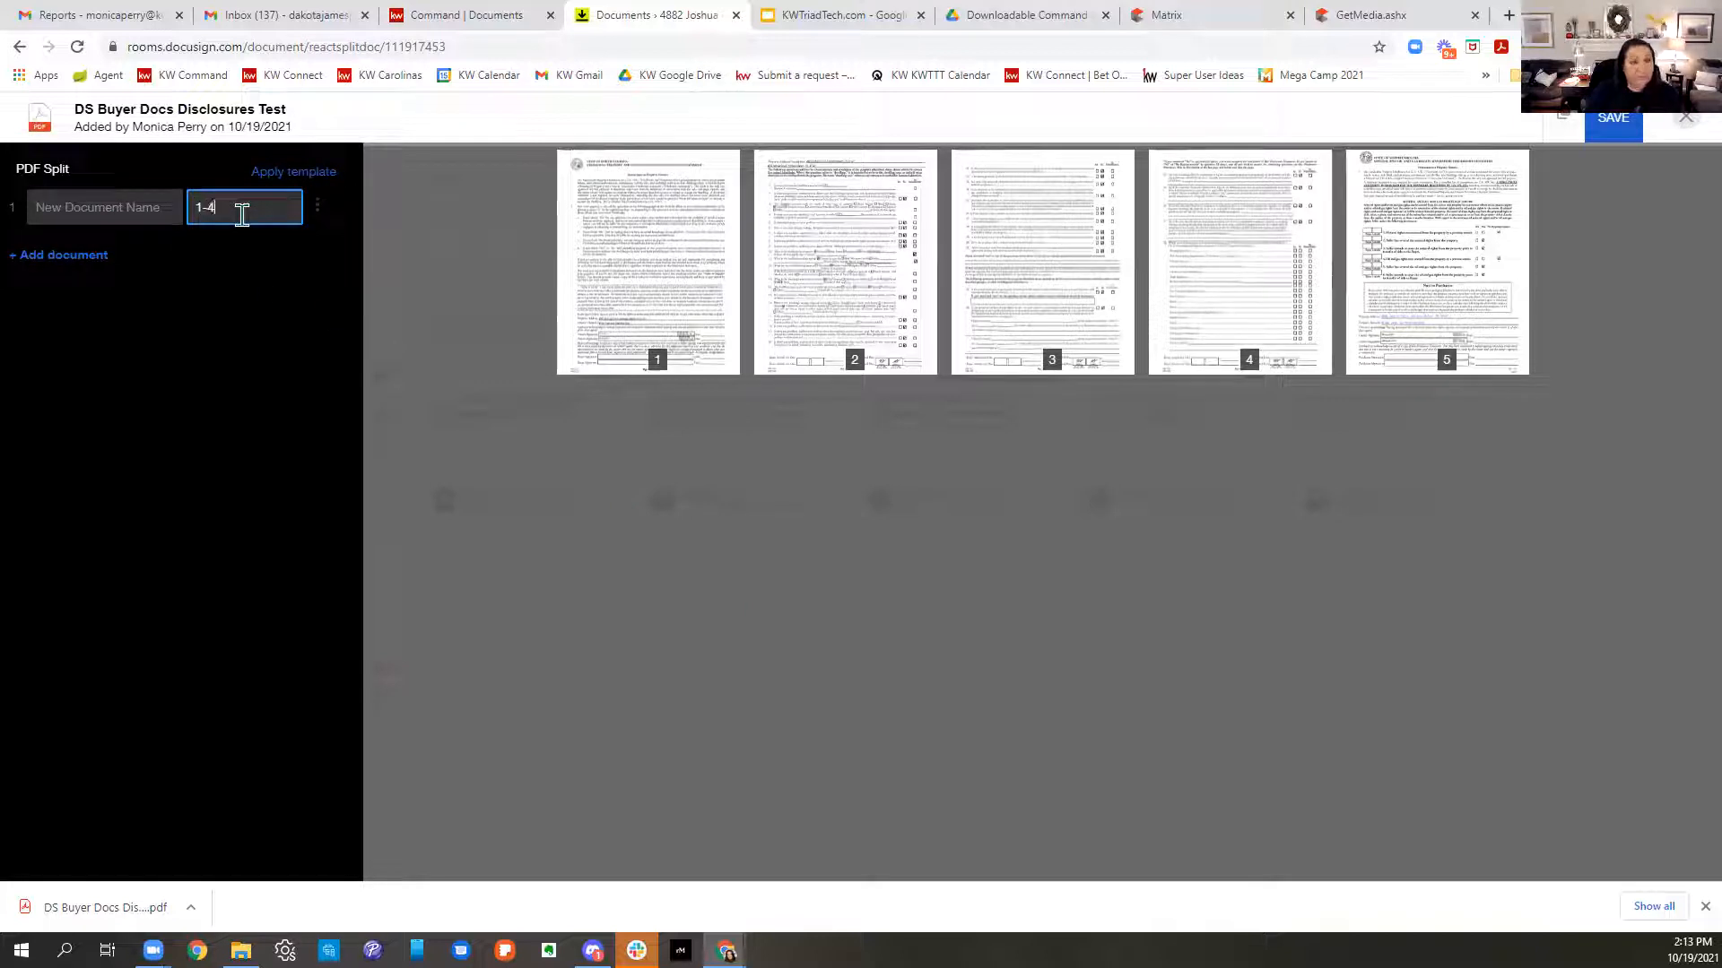
click(79, 199)
text(NCRPDS)
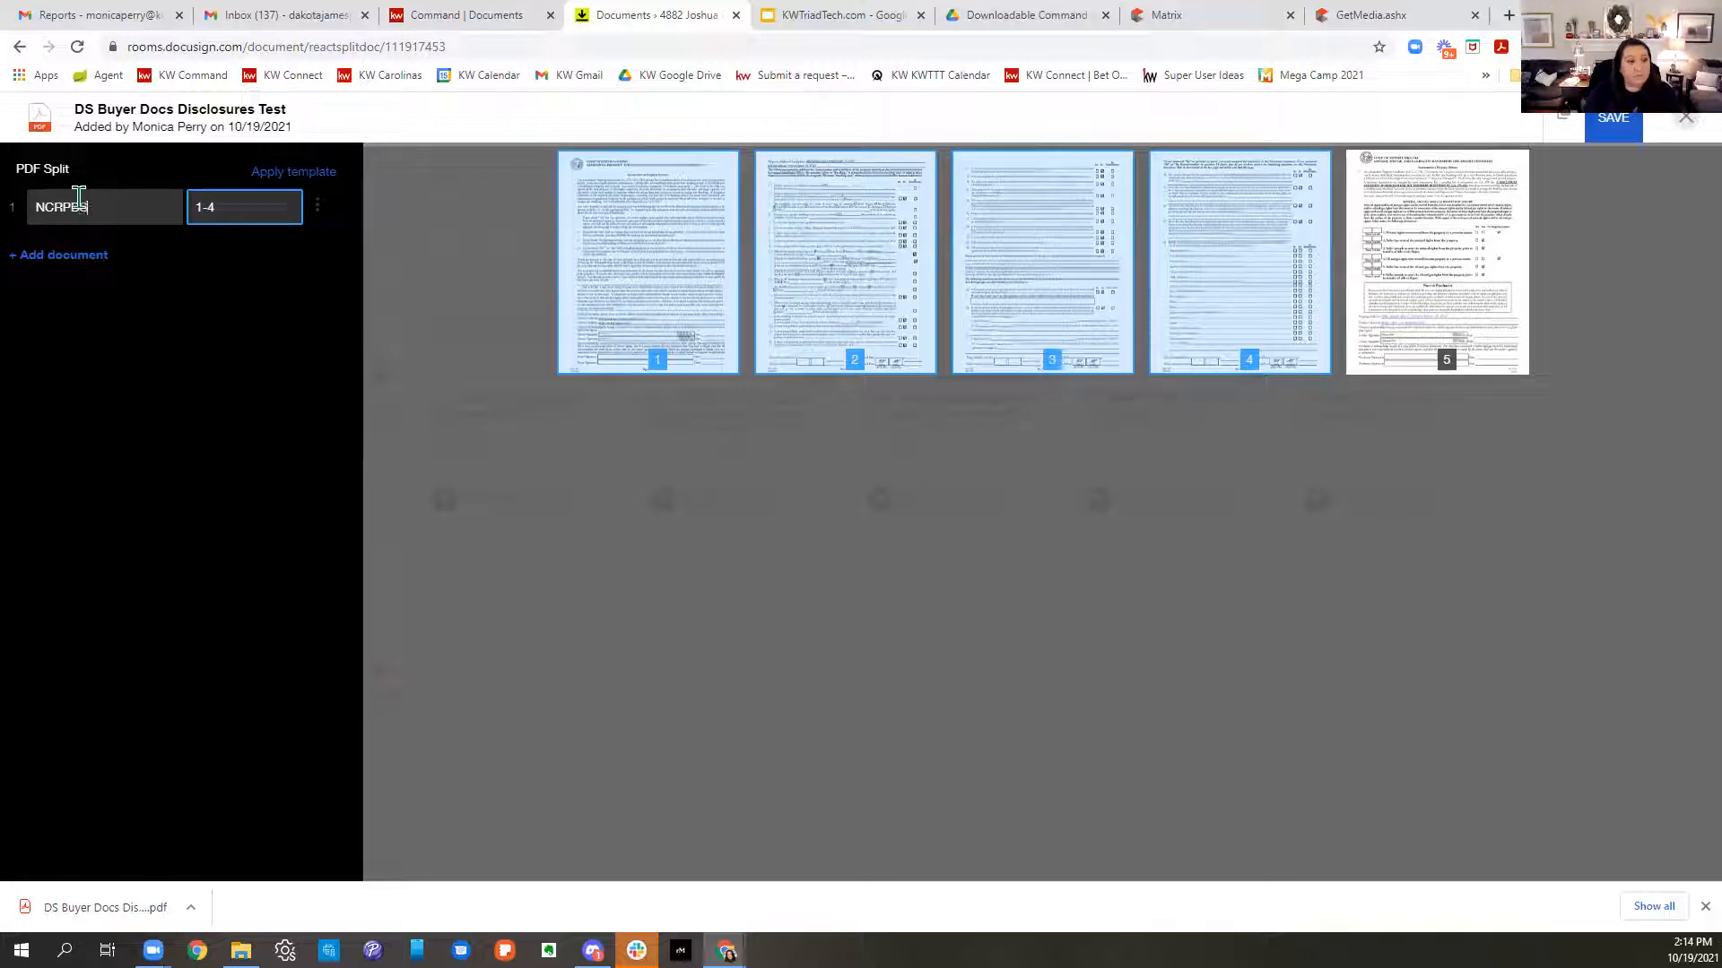
- Add a second split document MOG for page 5 and save the split
click(54, 257)
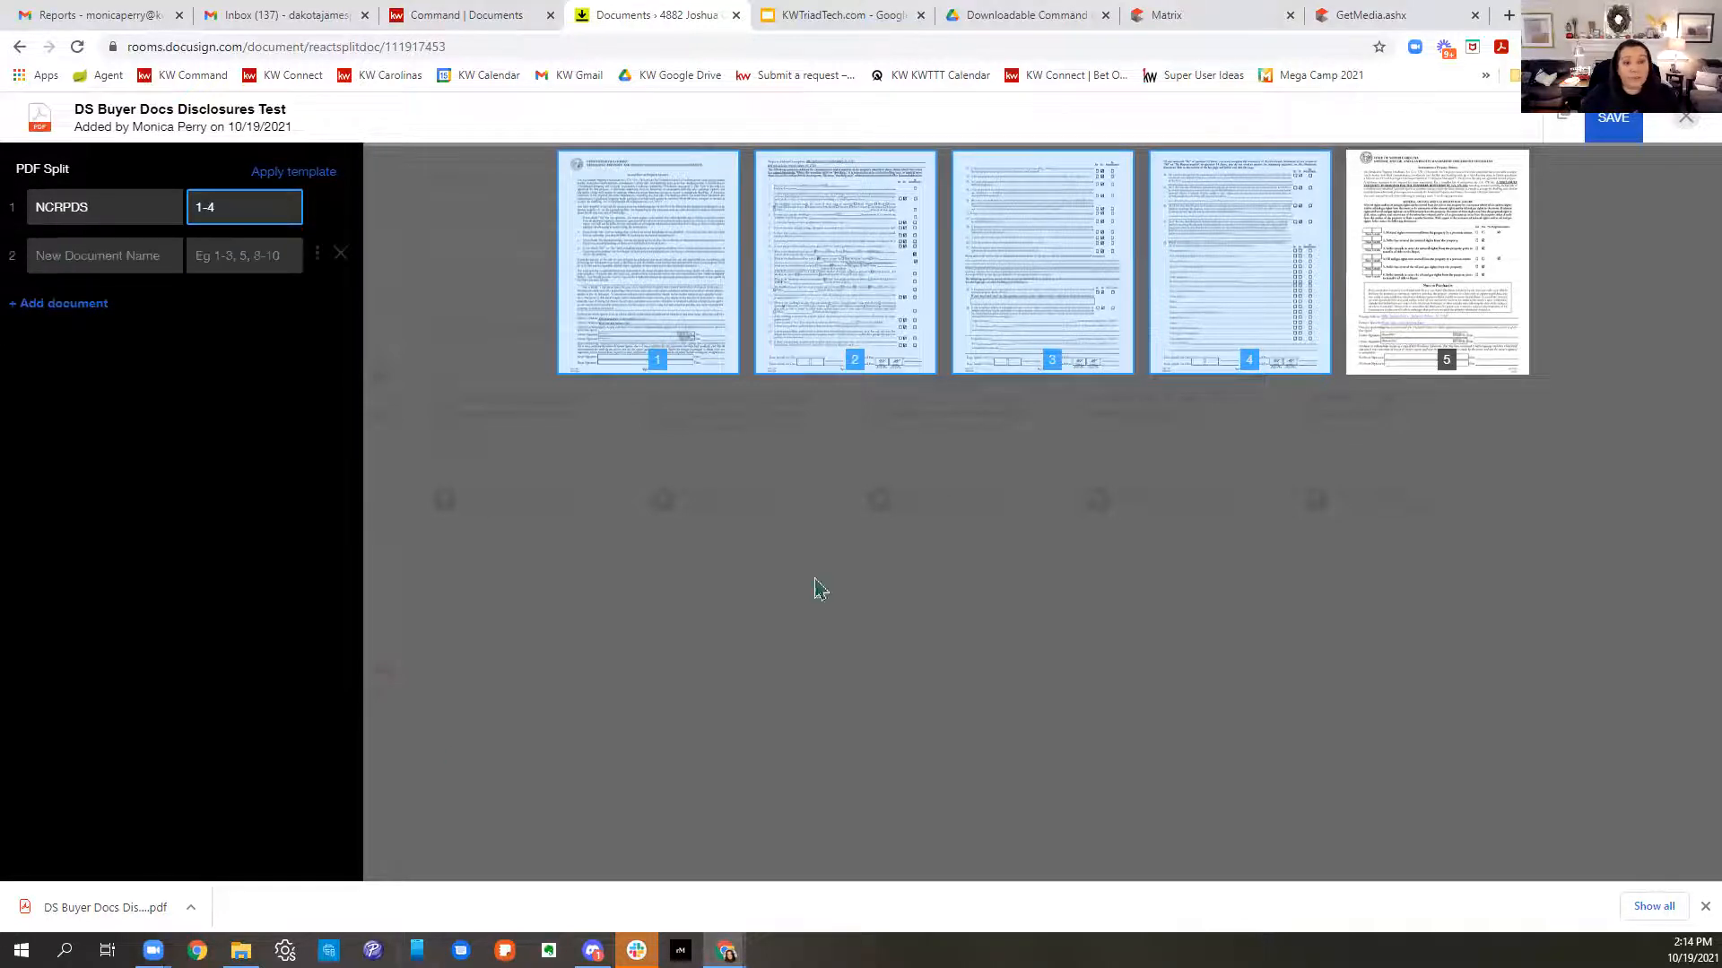
click(270, 260)
text(5)
click(91, 259)
text(MOG)
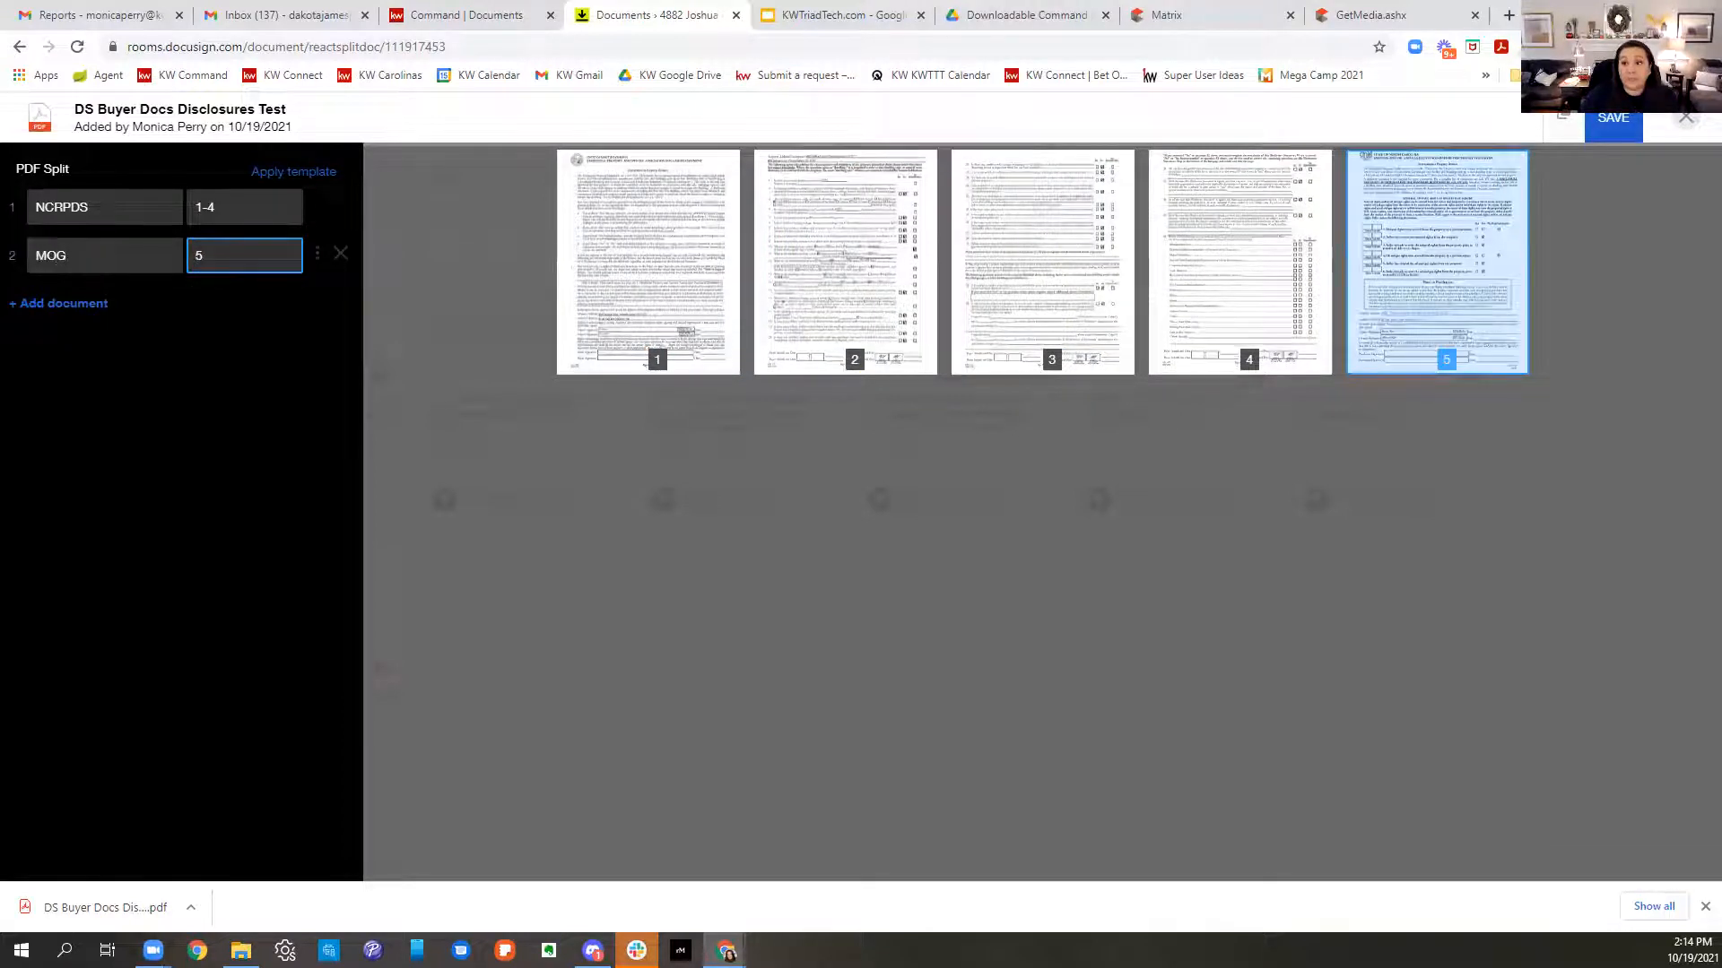
click(1597, 131)
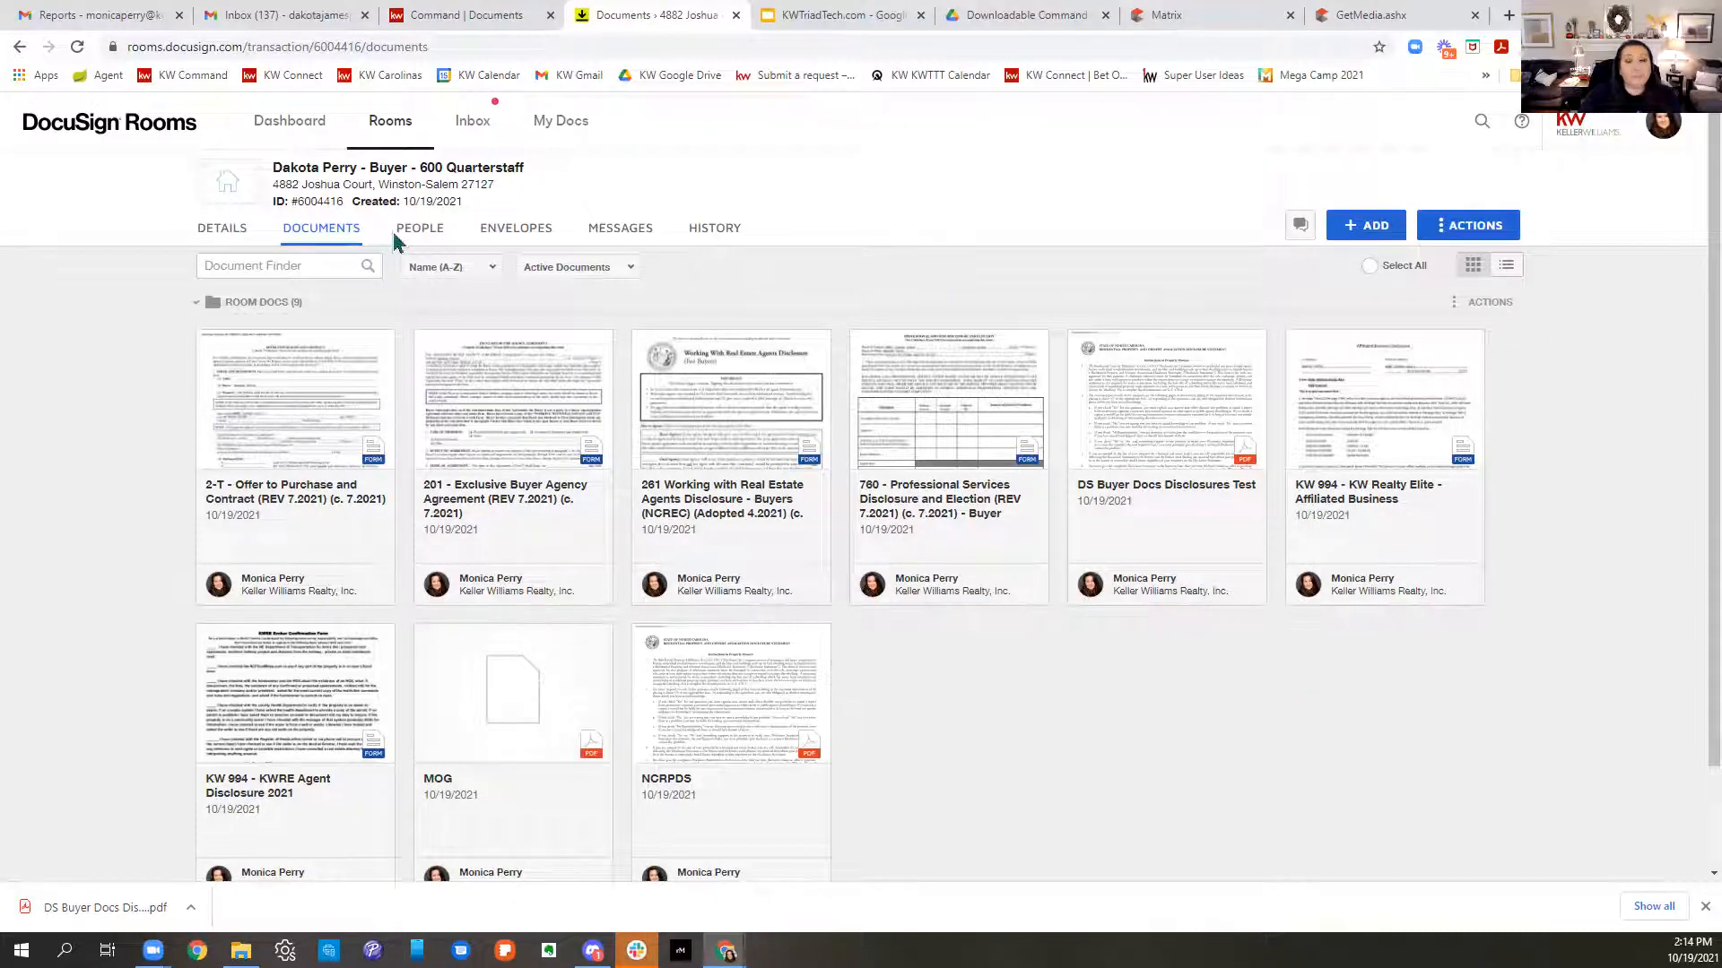
- Review the room's Details page: room information, buy side, location, offer, seller and listing agent
mouse_move(320, 202)
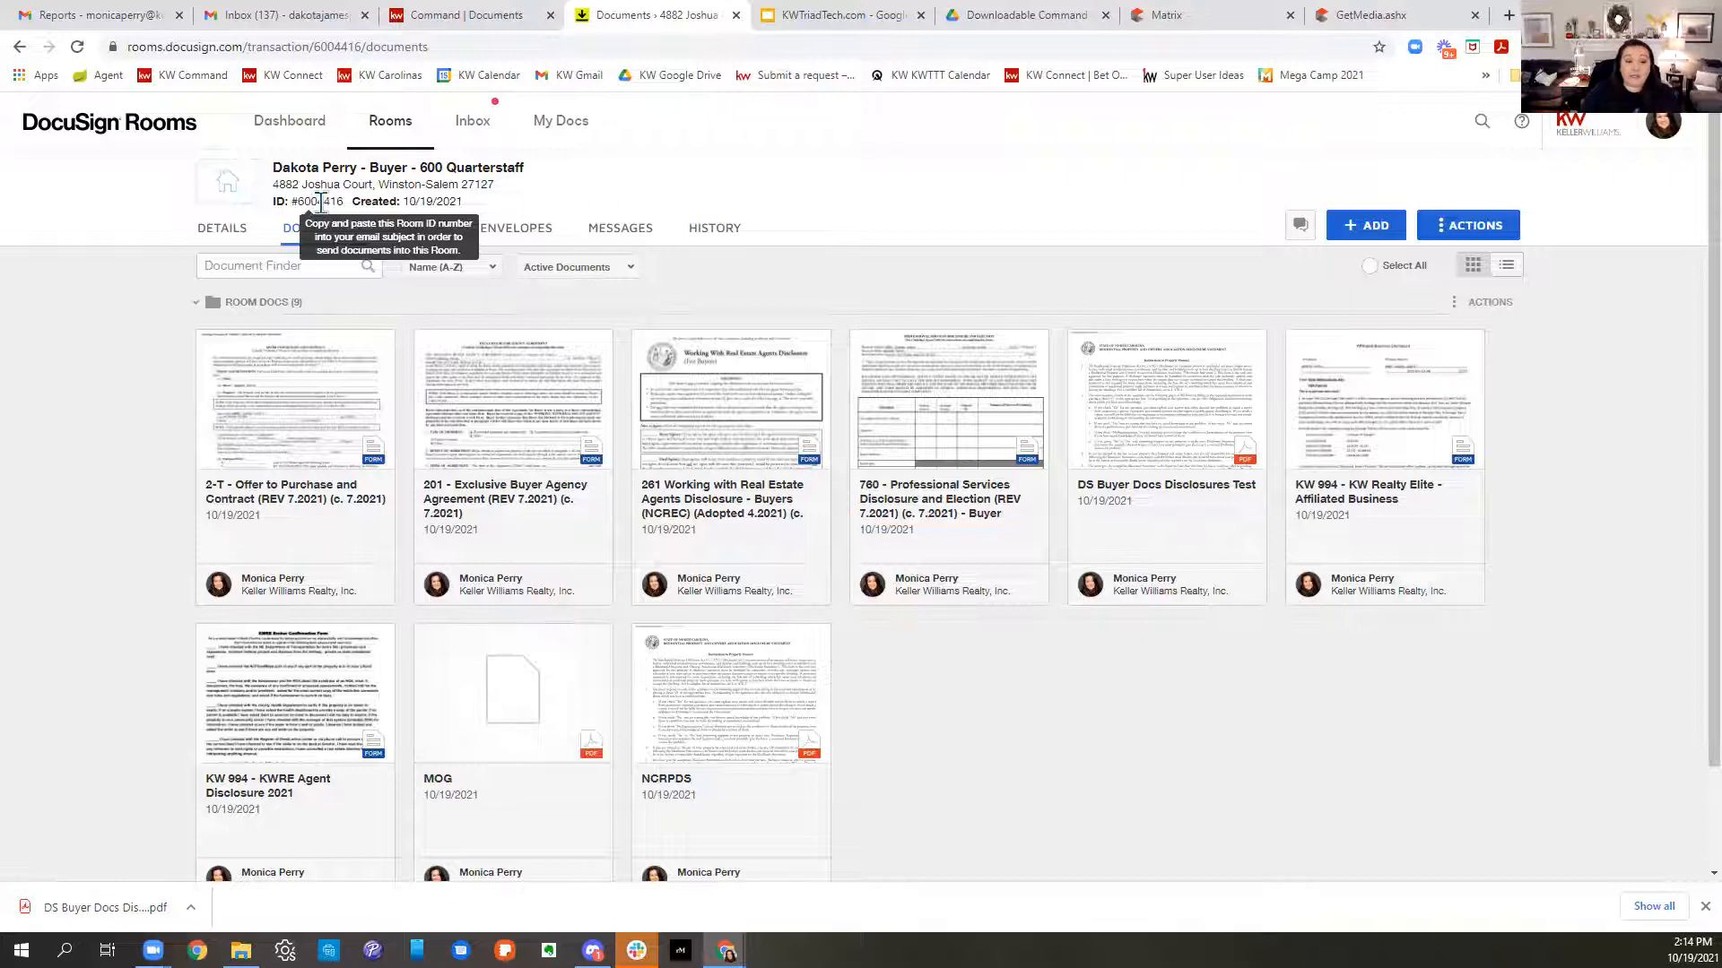
click(231, 229)
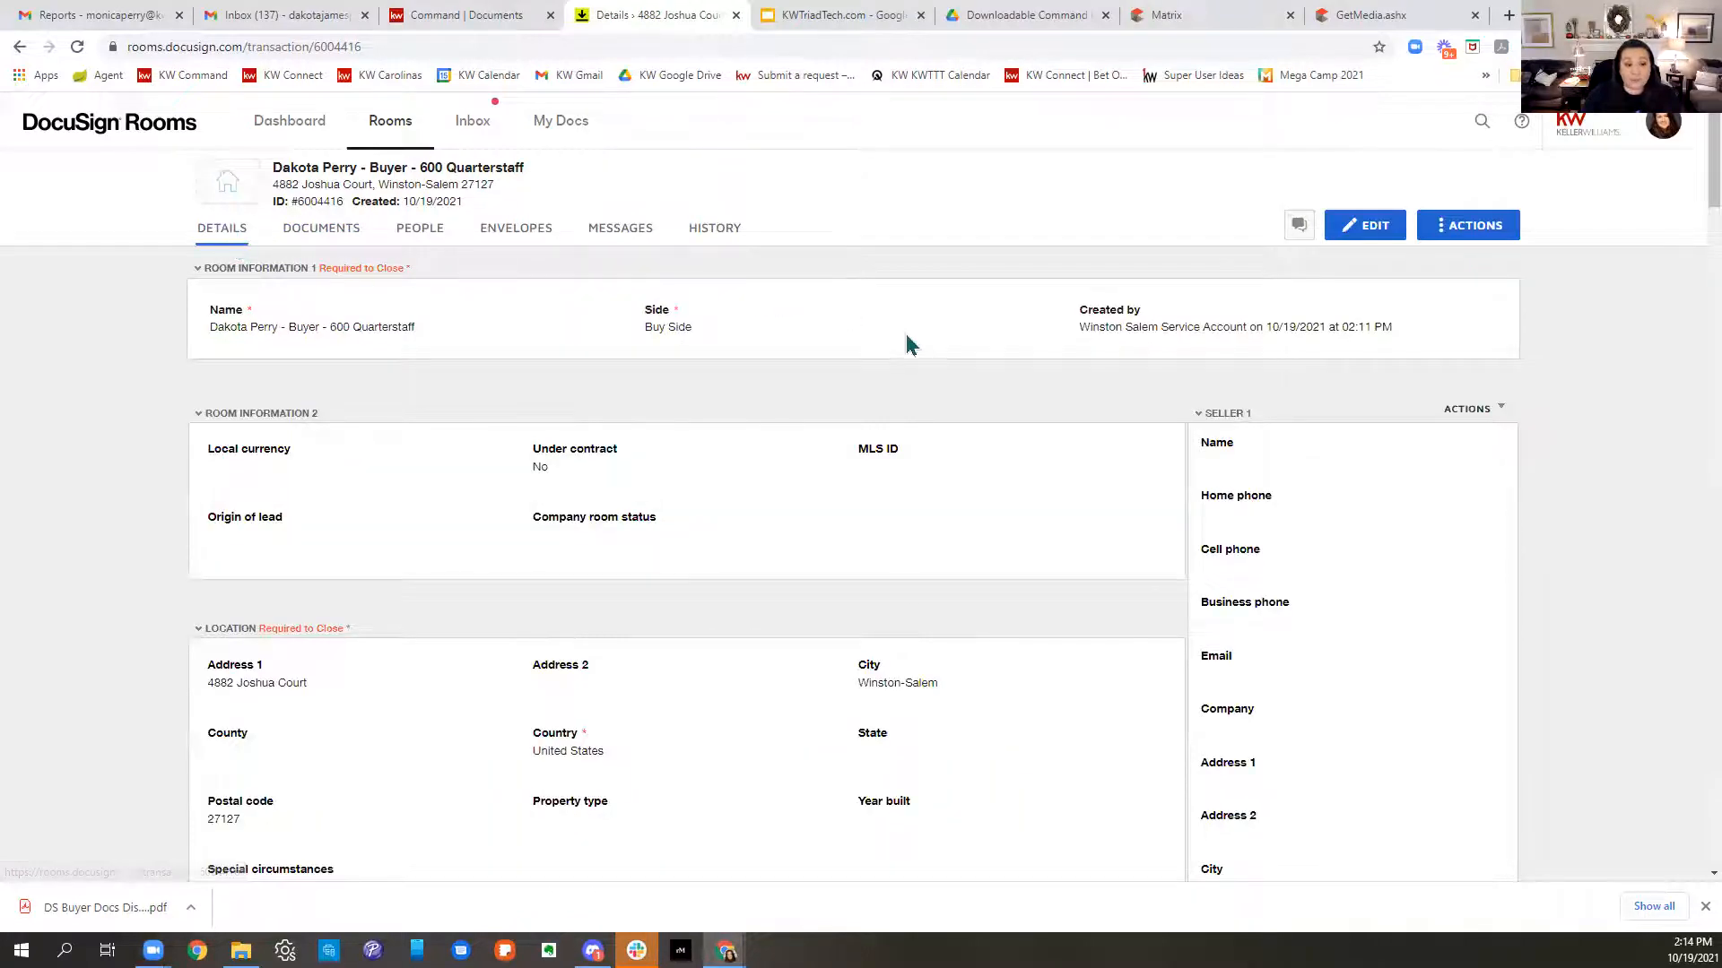
scroll(906, 342, down, 4)
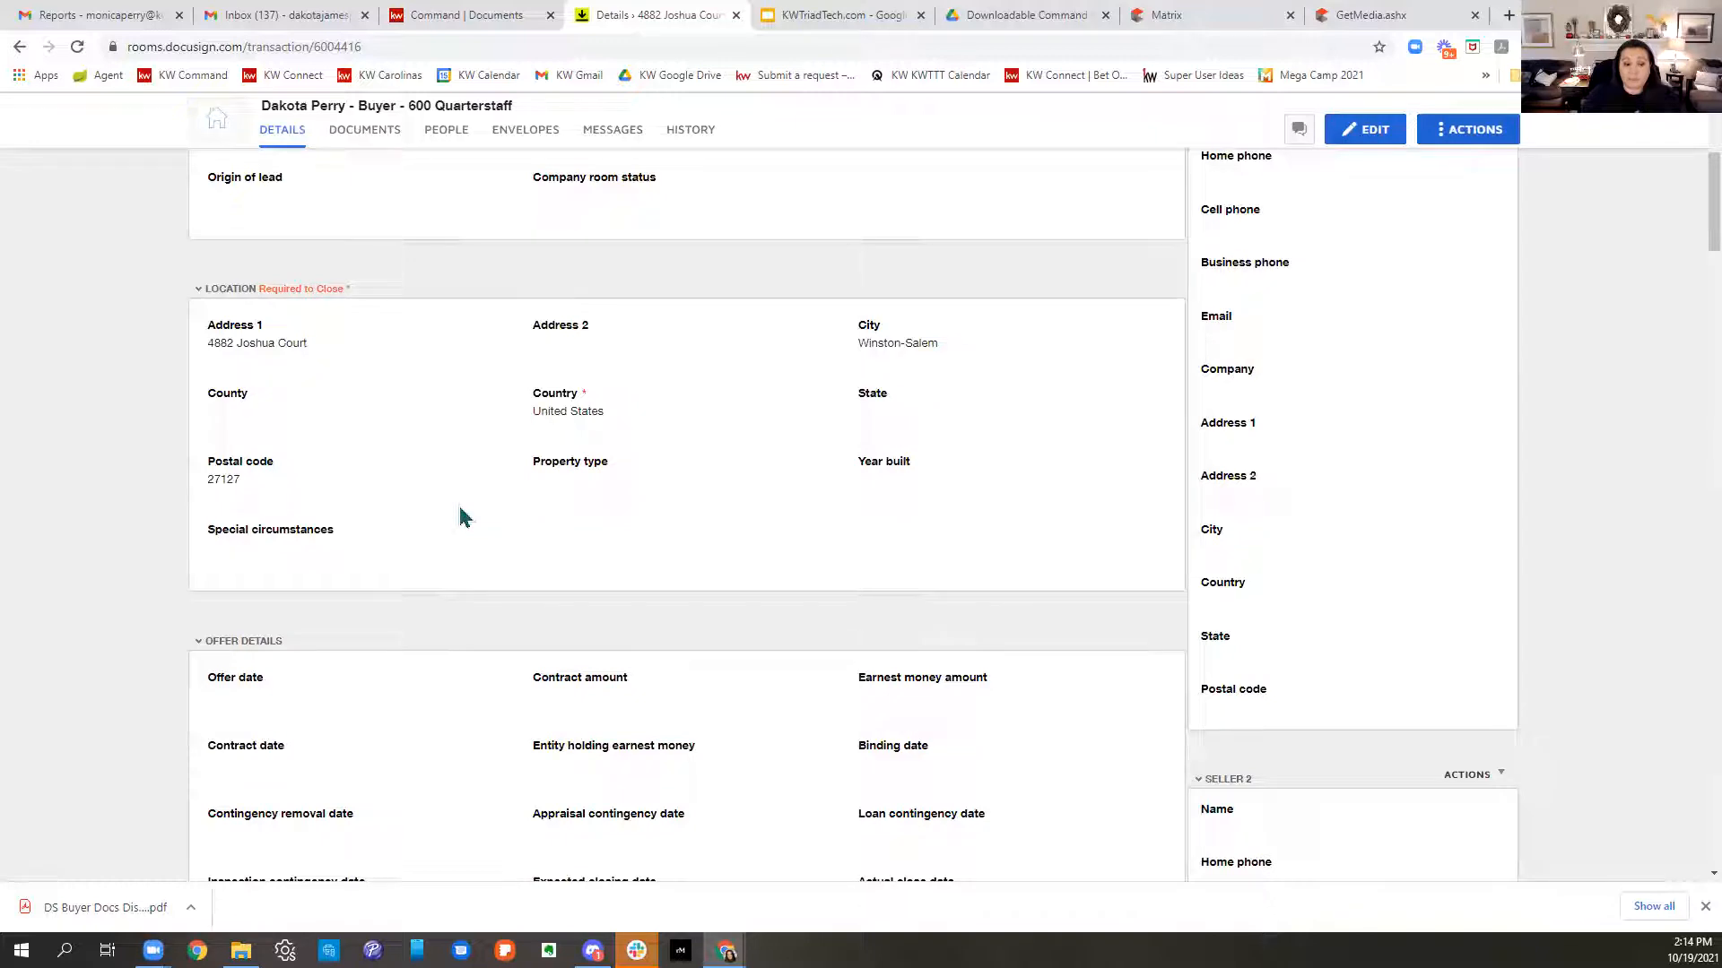
scroll(1381, 406, up, 3)
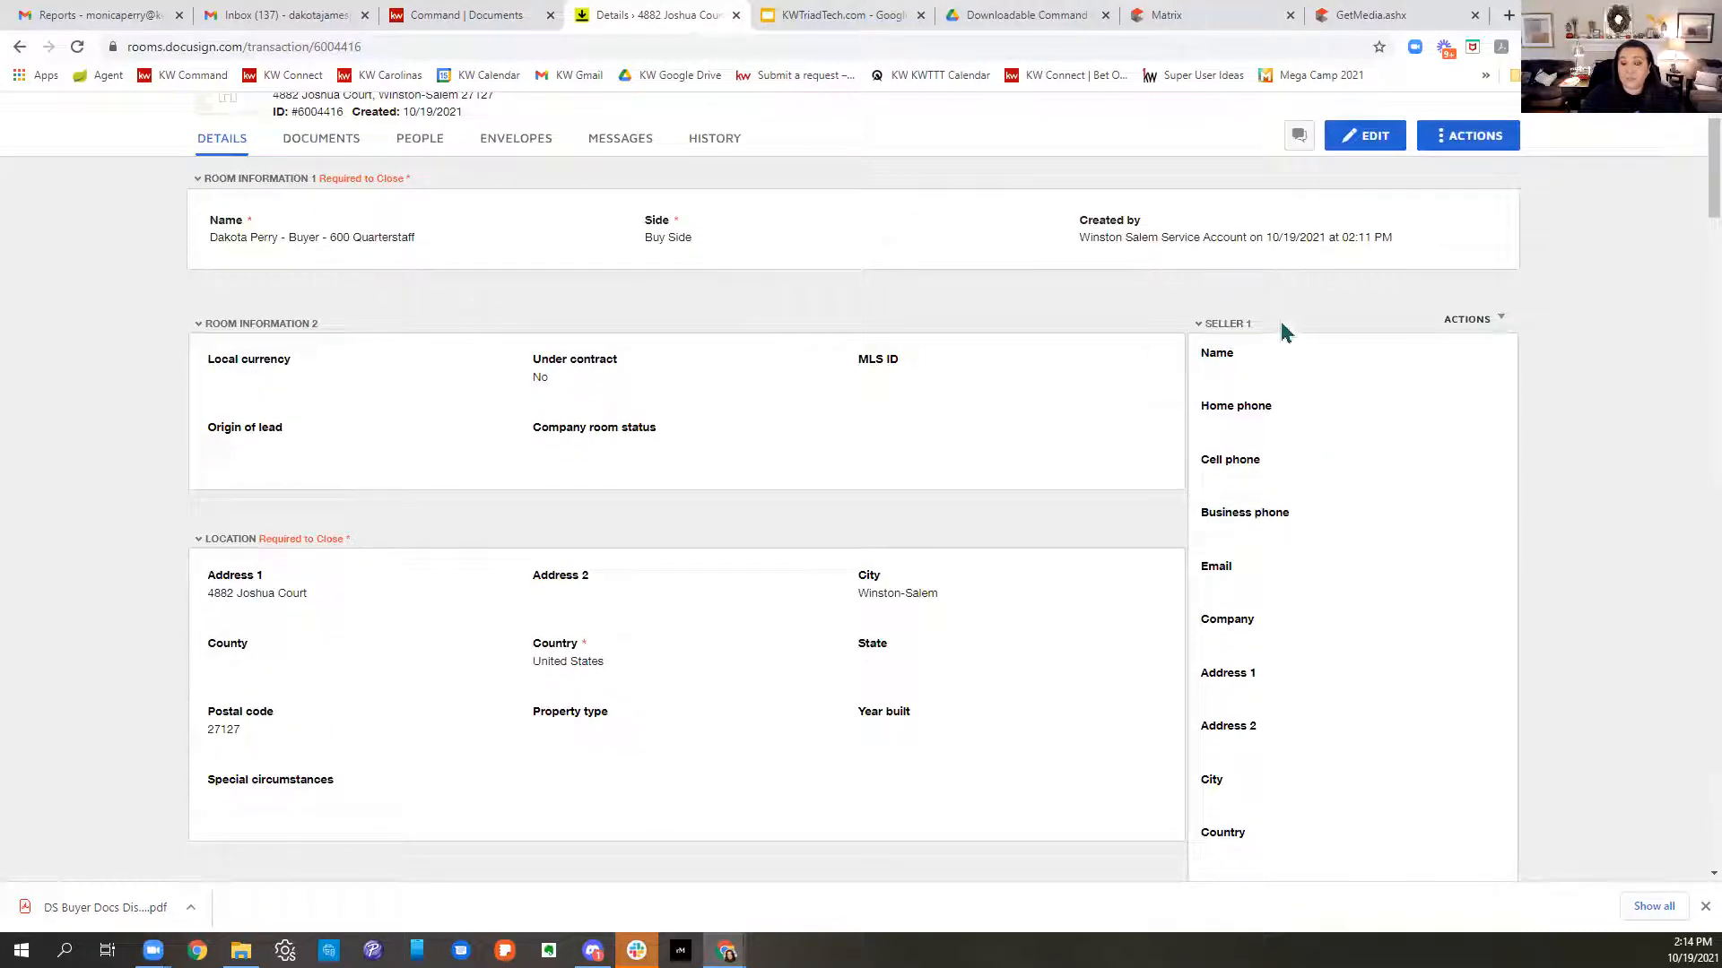
scroll(1336, 341, down, 6)
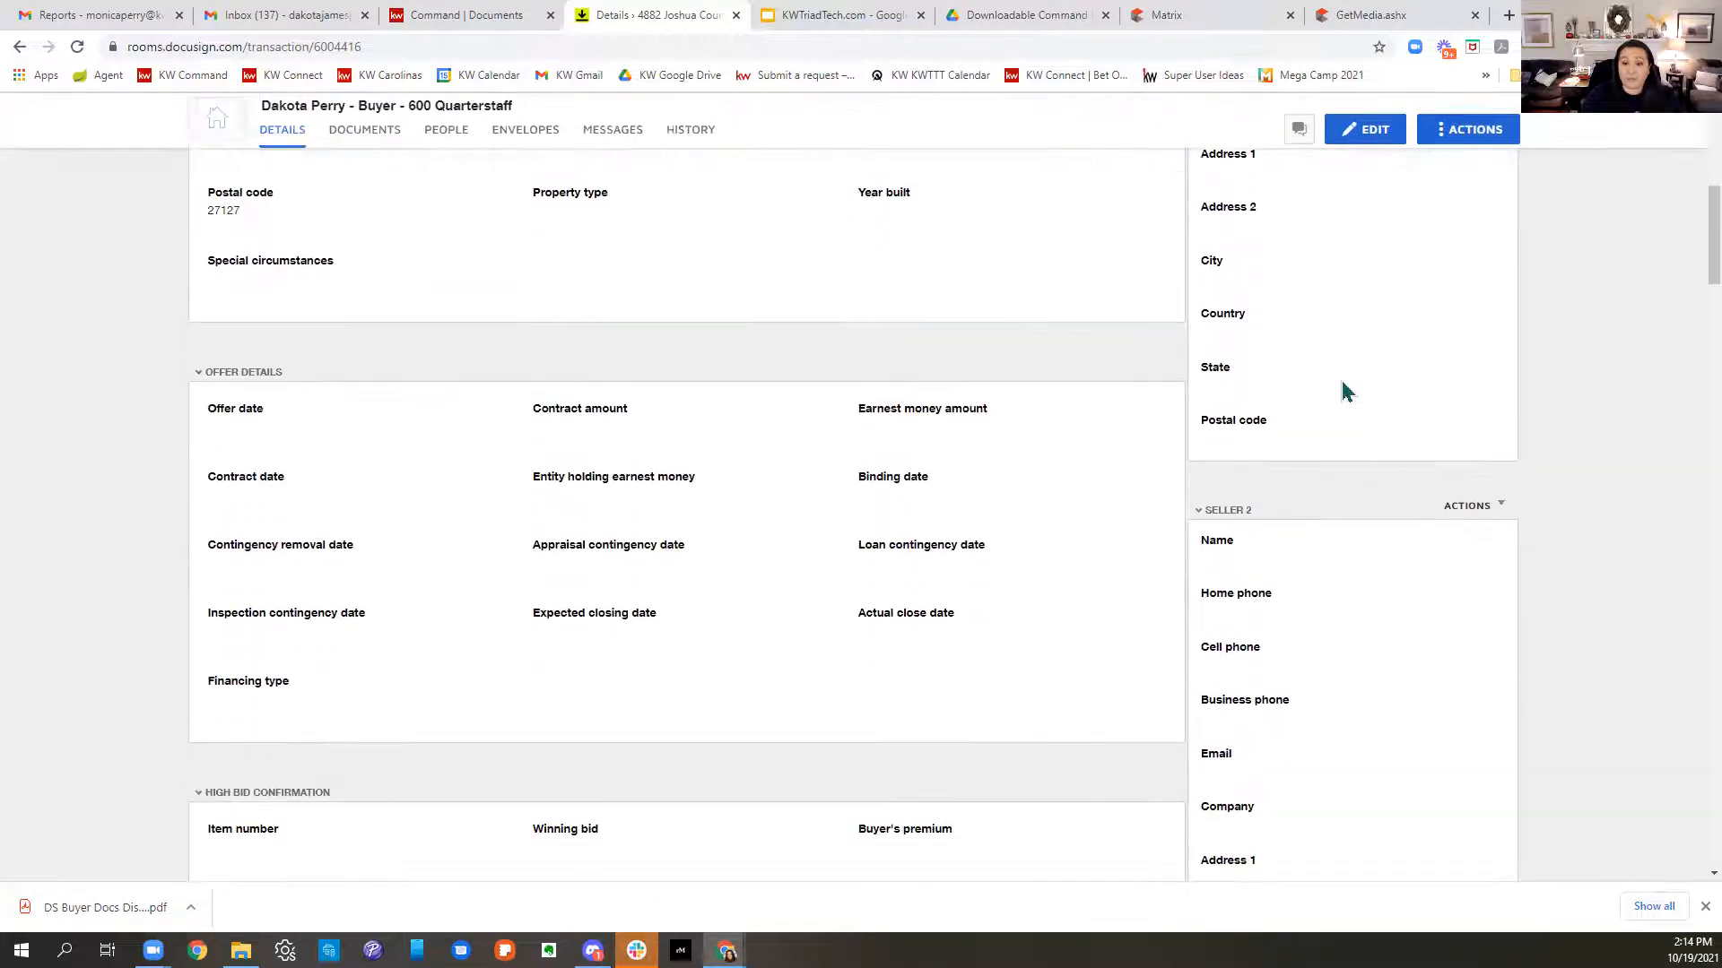
scroll(1343, 394, down, 15)
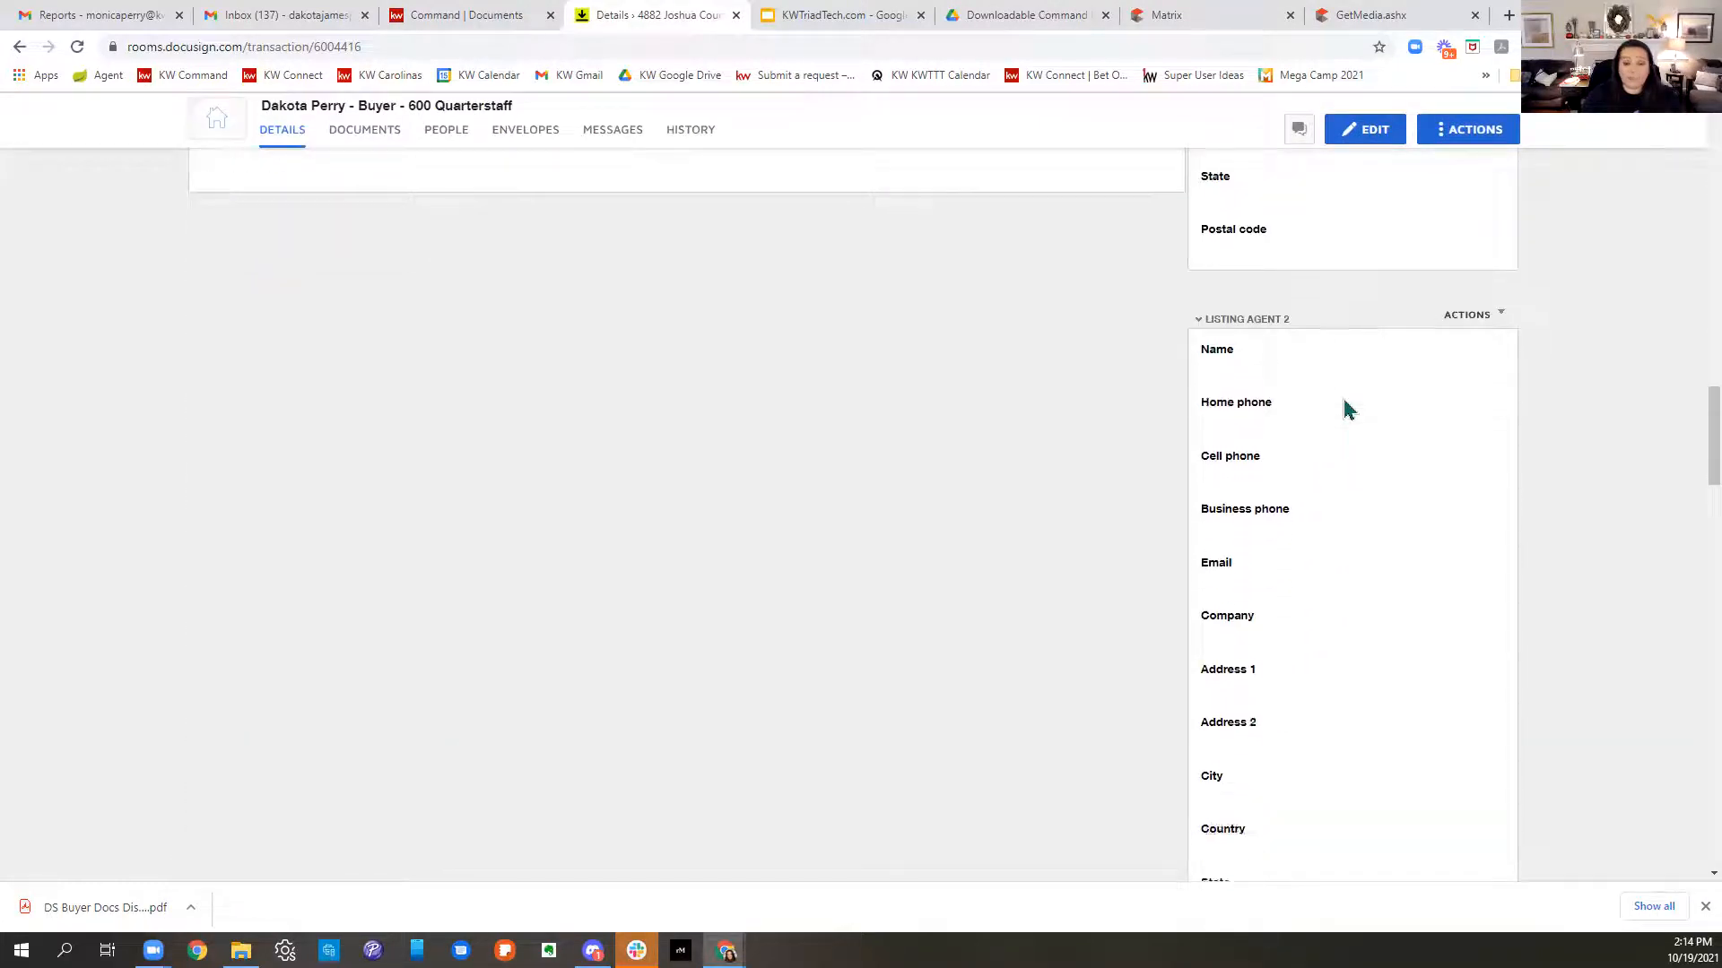
scroll(1345, 410, down, 5)
scroll(1340, 411, up, 5)
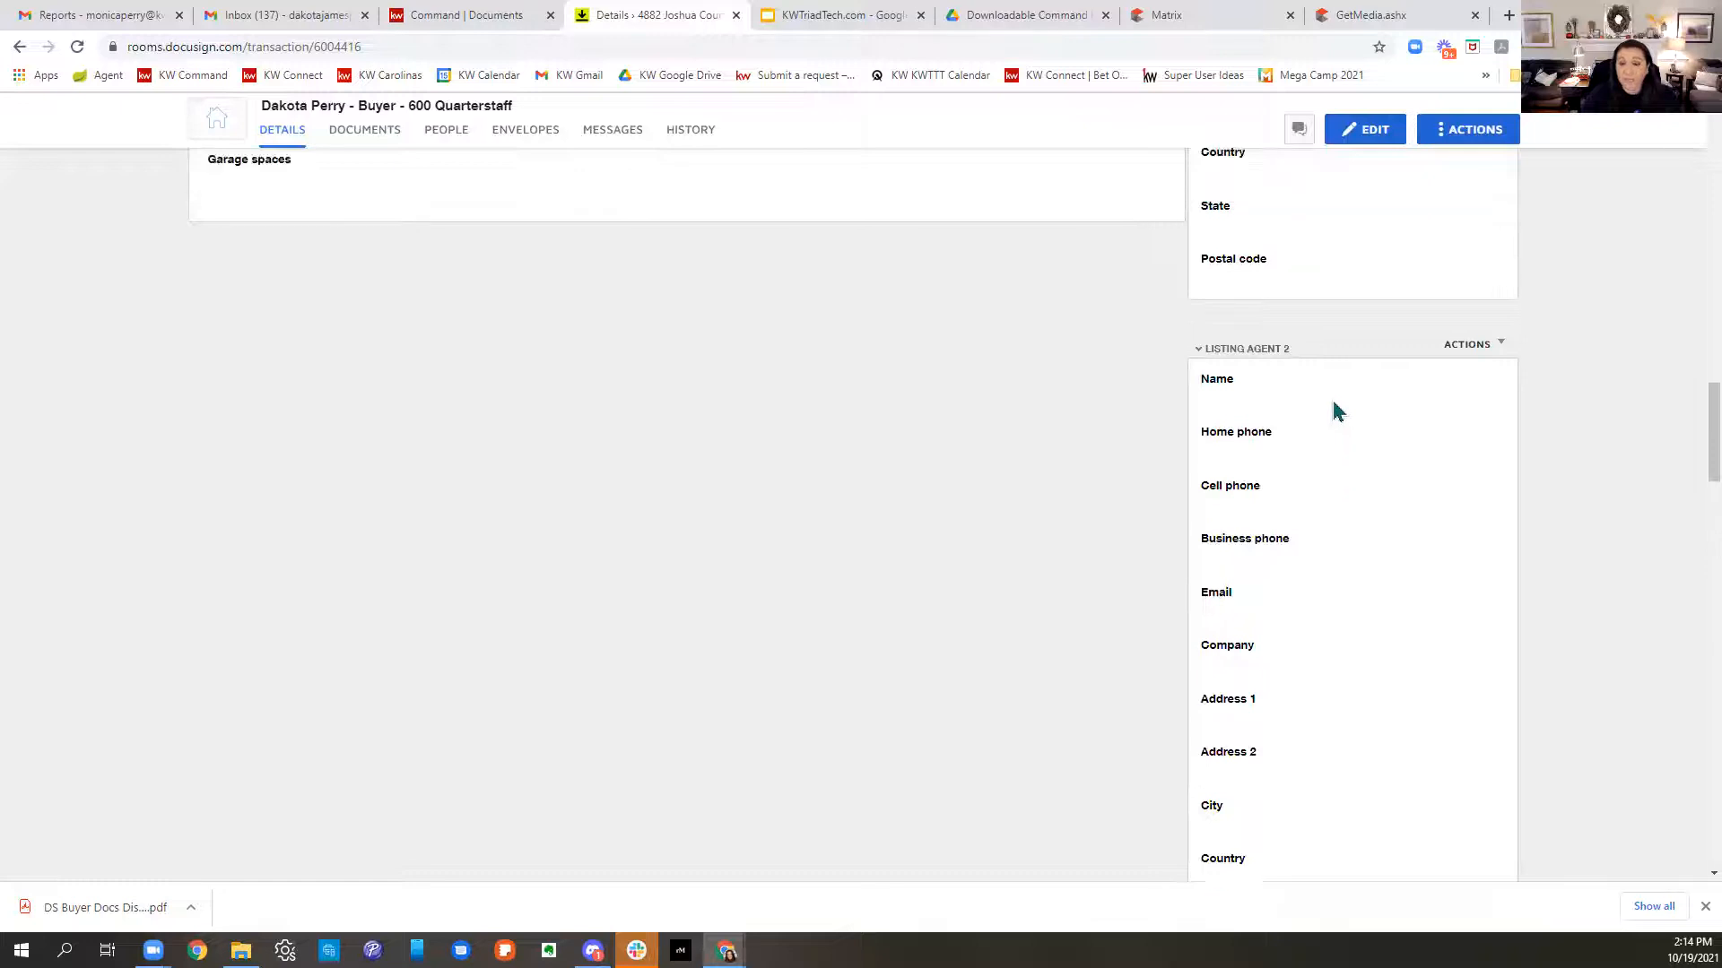
scroll(1335, 410, up, 7)
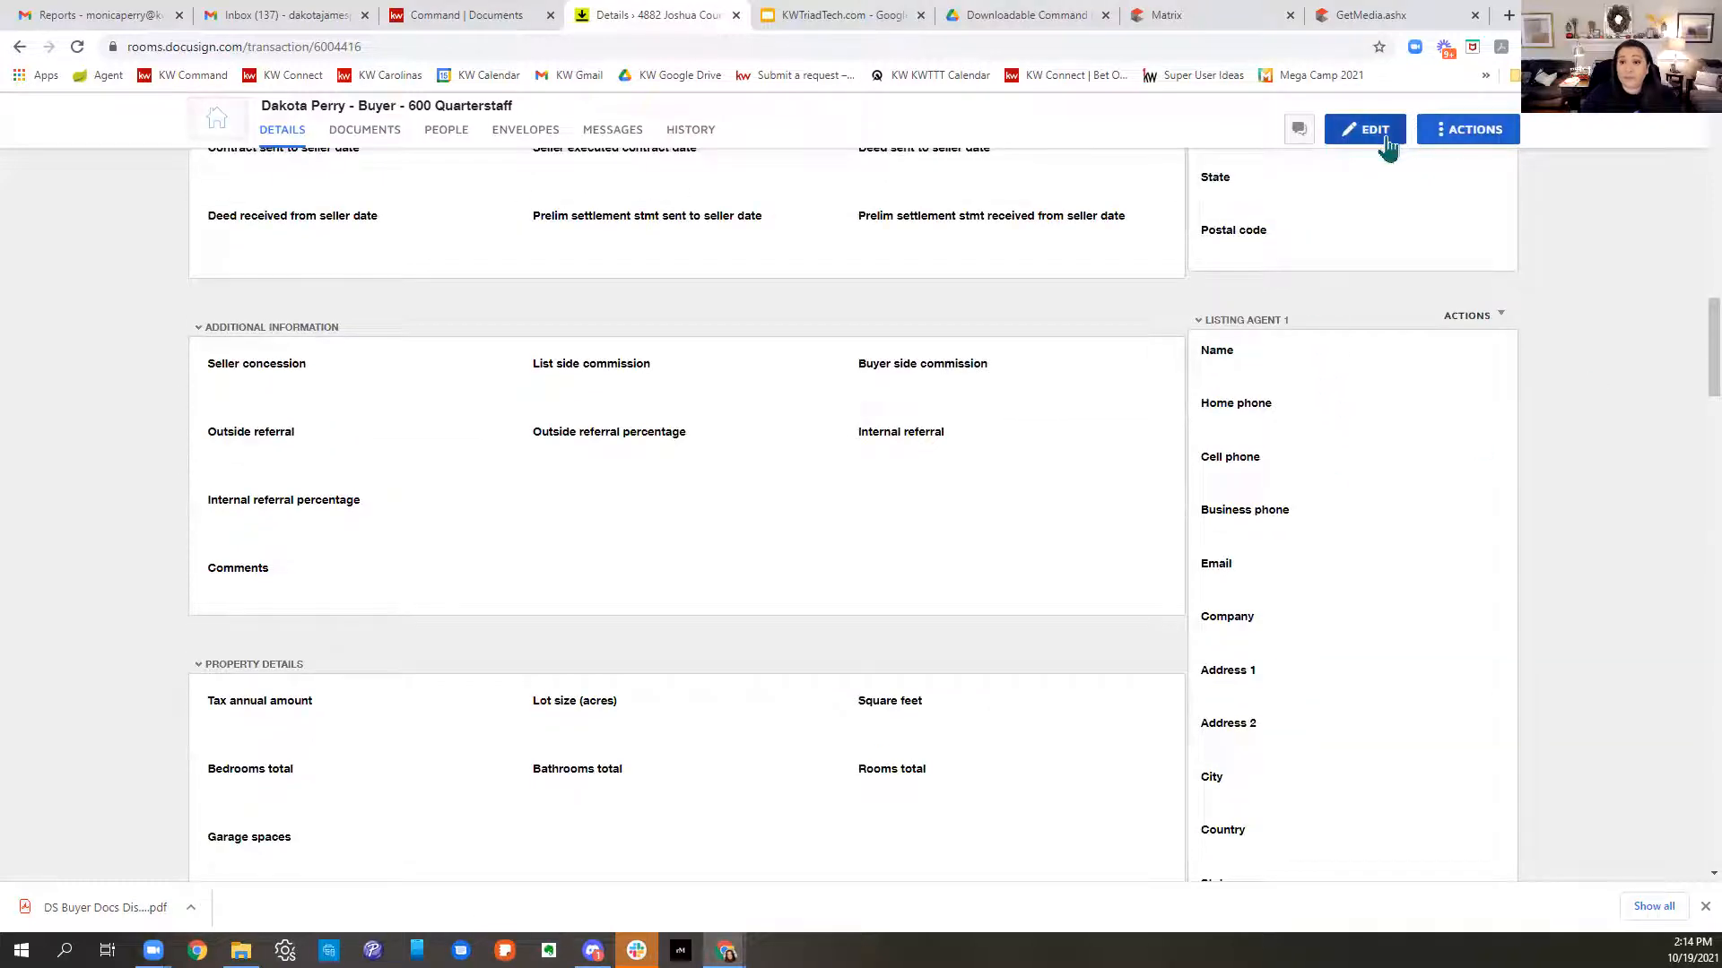
- Edit the room details and enter the listing agent's name, cell phone and e-mail
click(1385, 140)
scroll(1370, 363, up, 4)
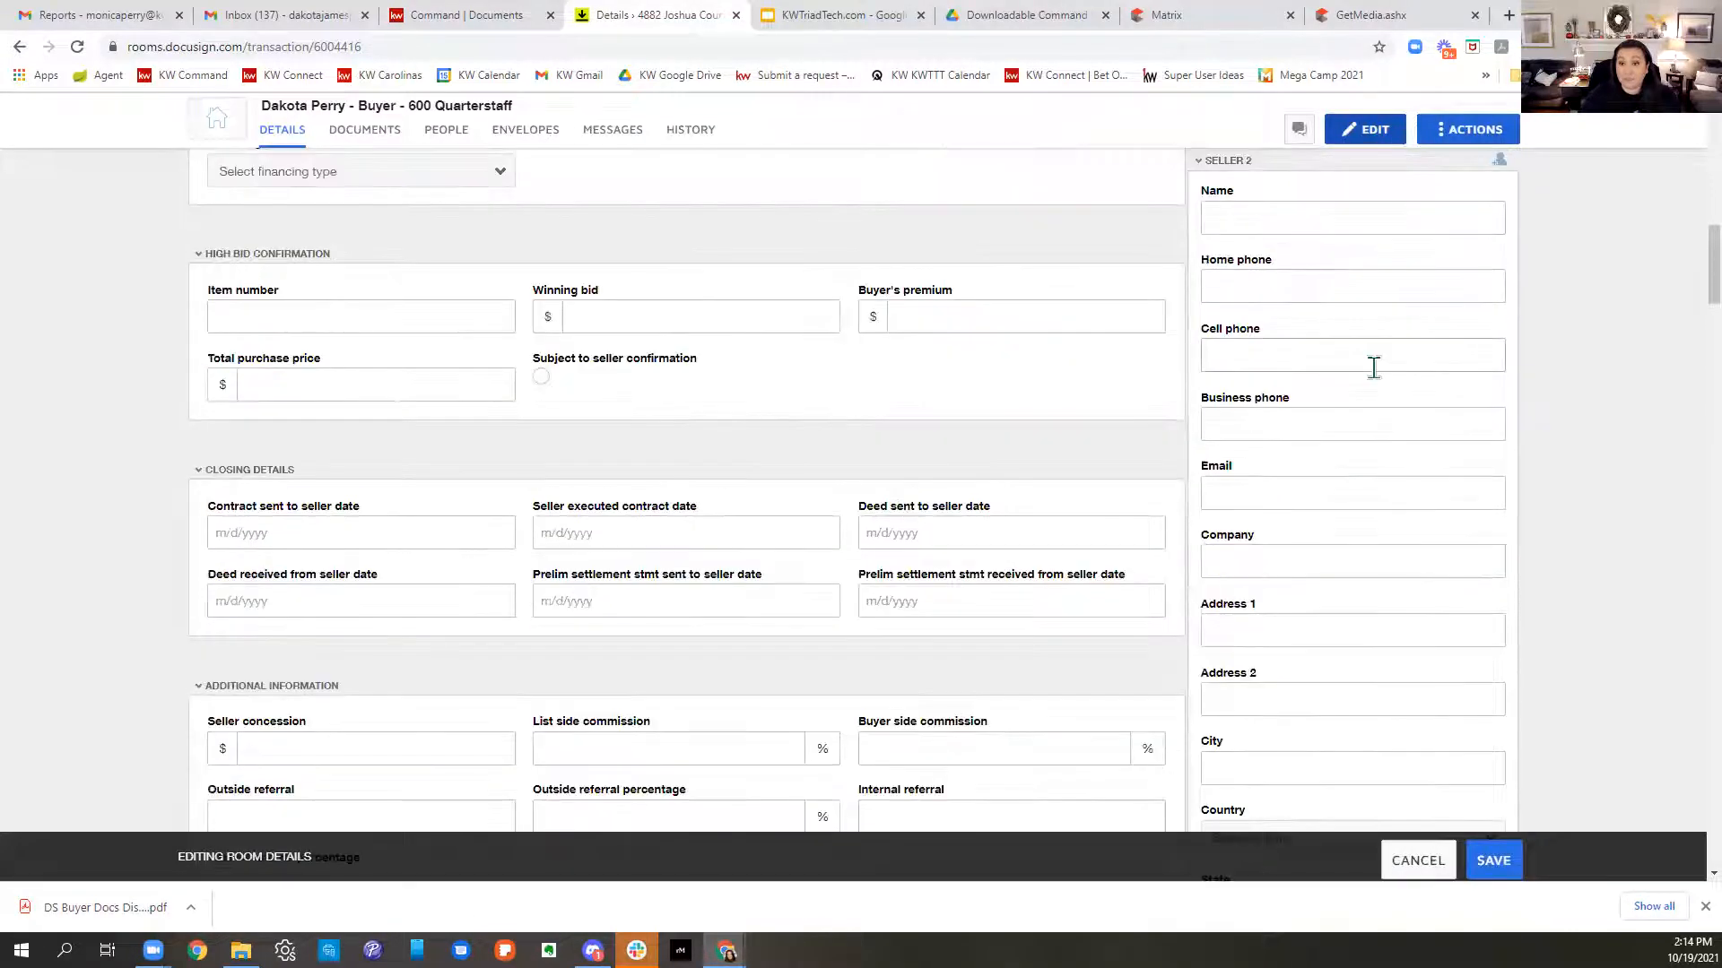
scroll(1373, 366, down, 9)
click(1336, 386)
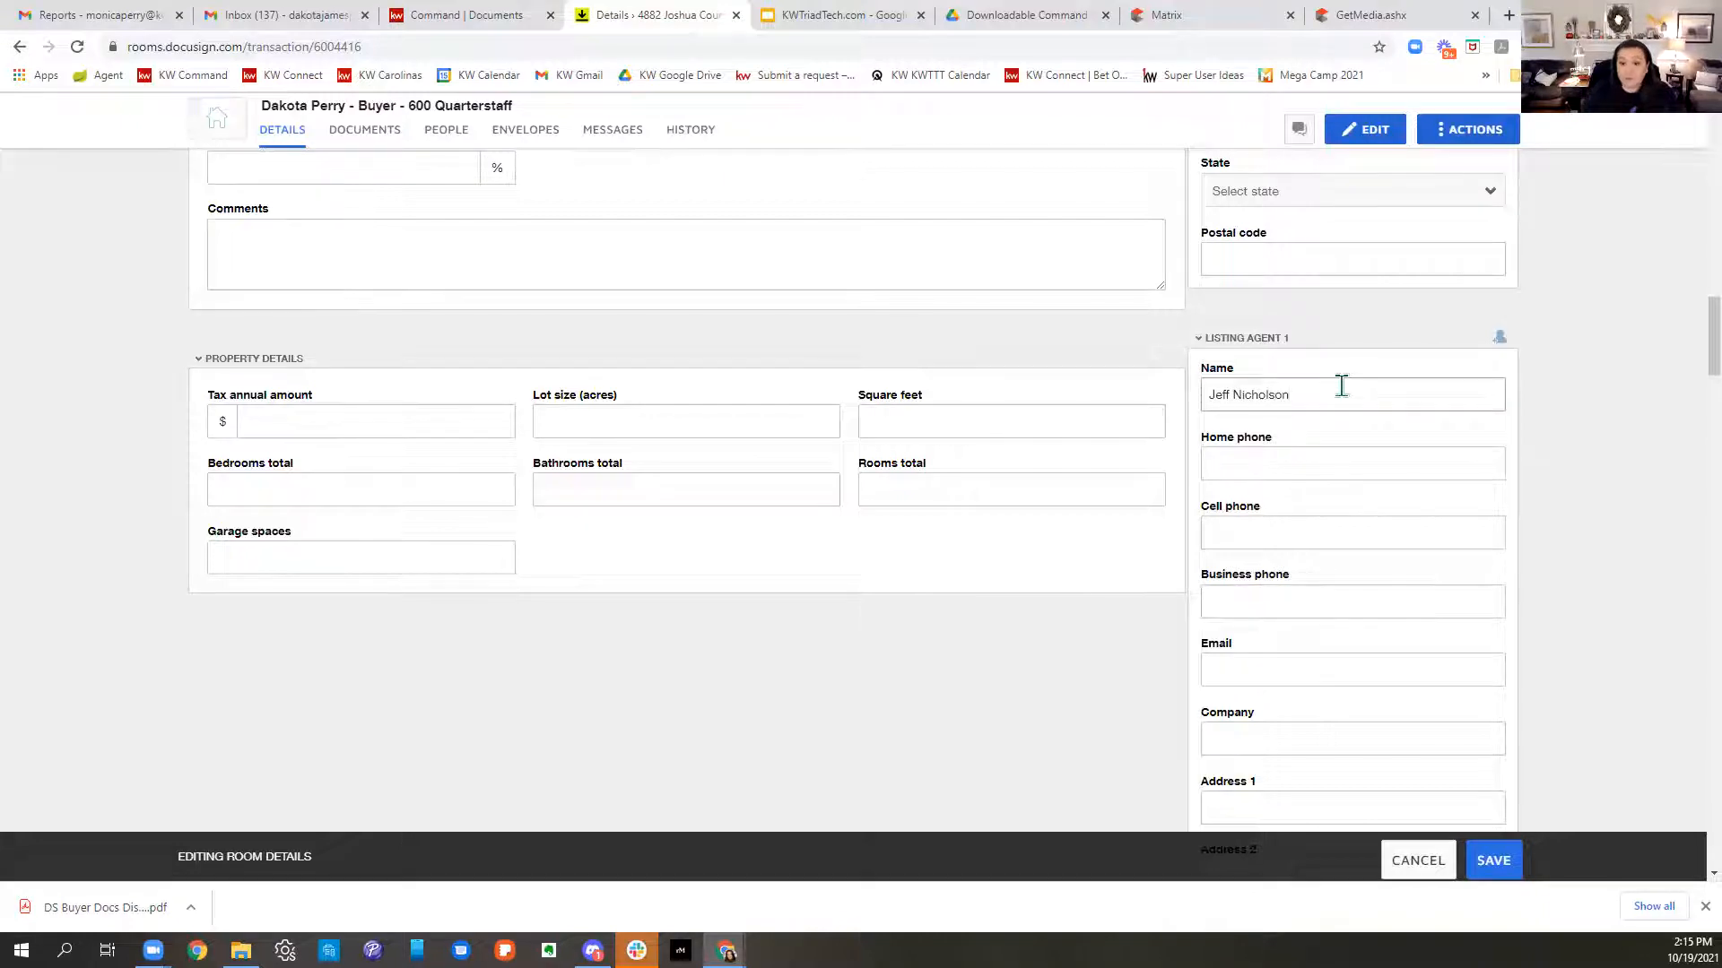
click(1288, 531)
text(336-555-5555)
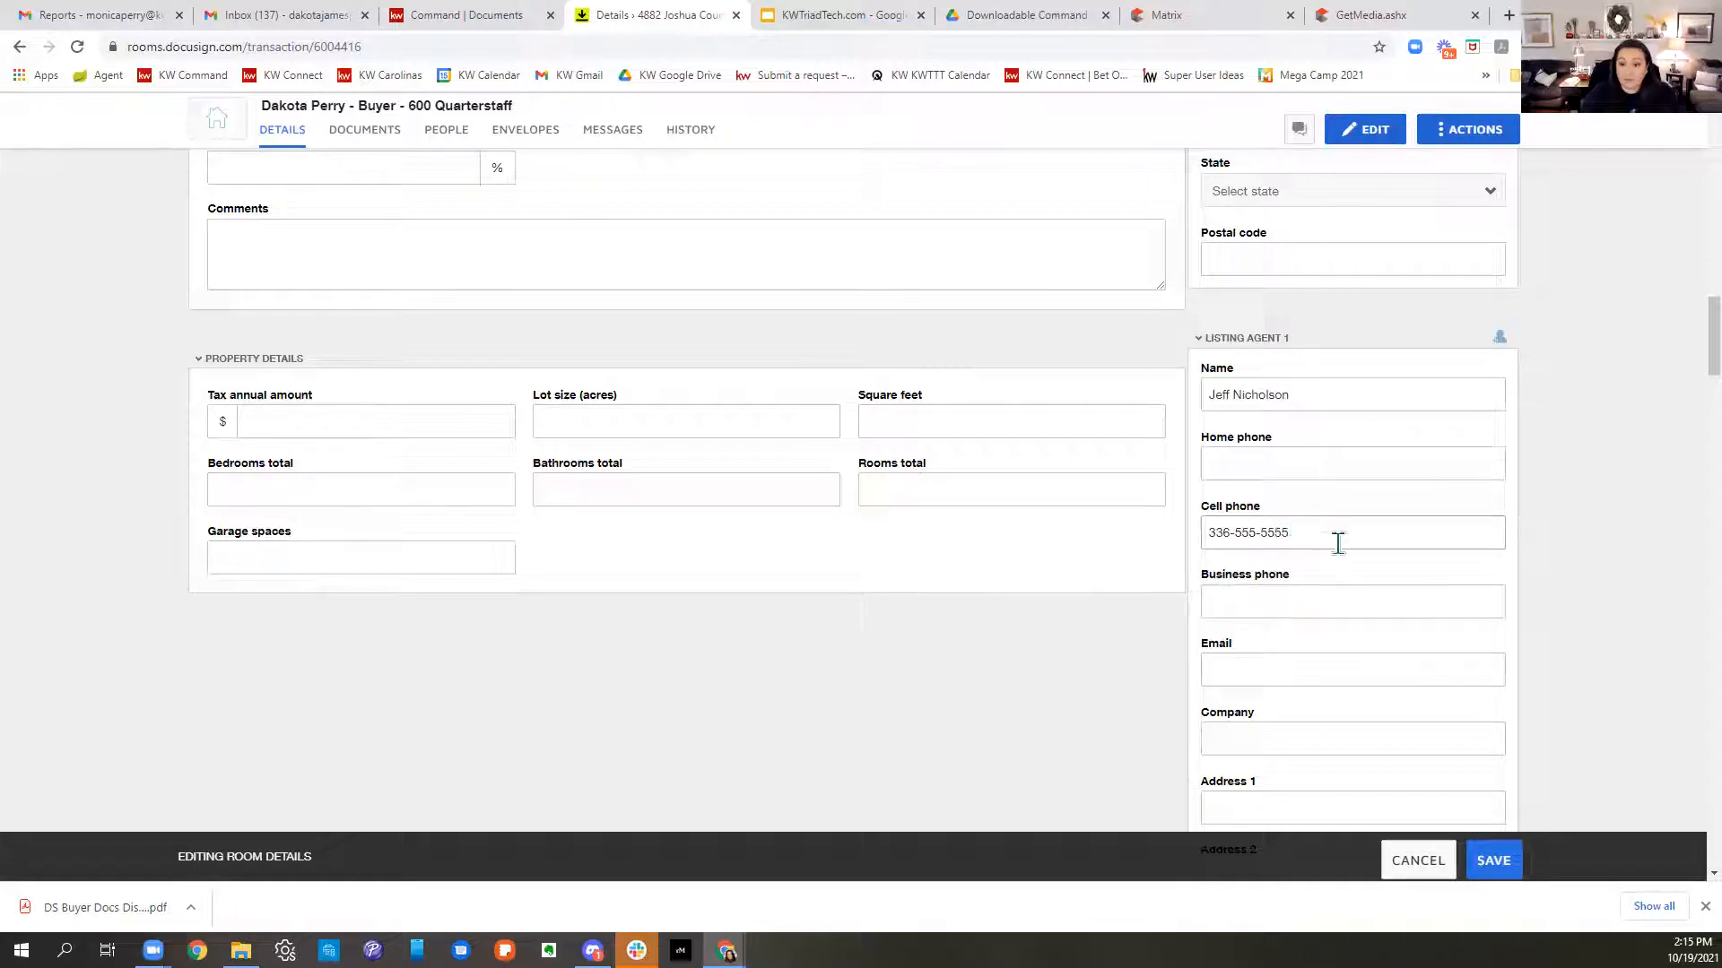
click(1311, 676)
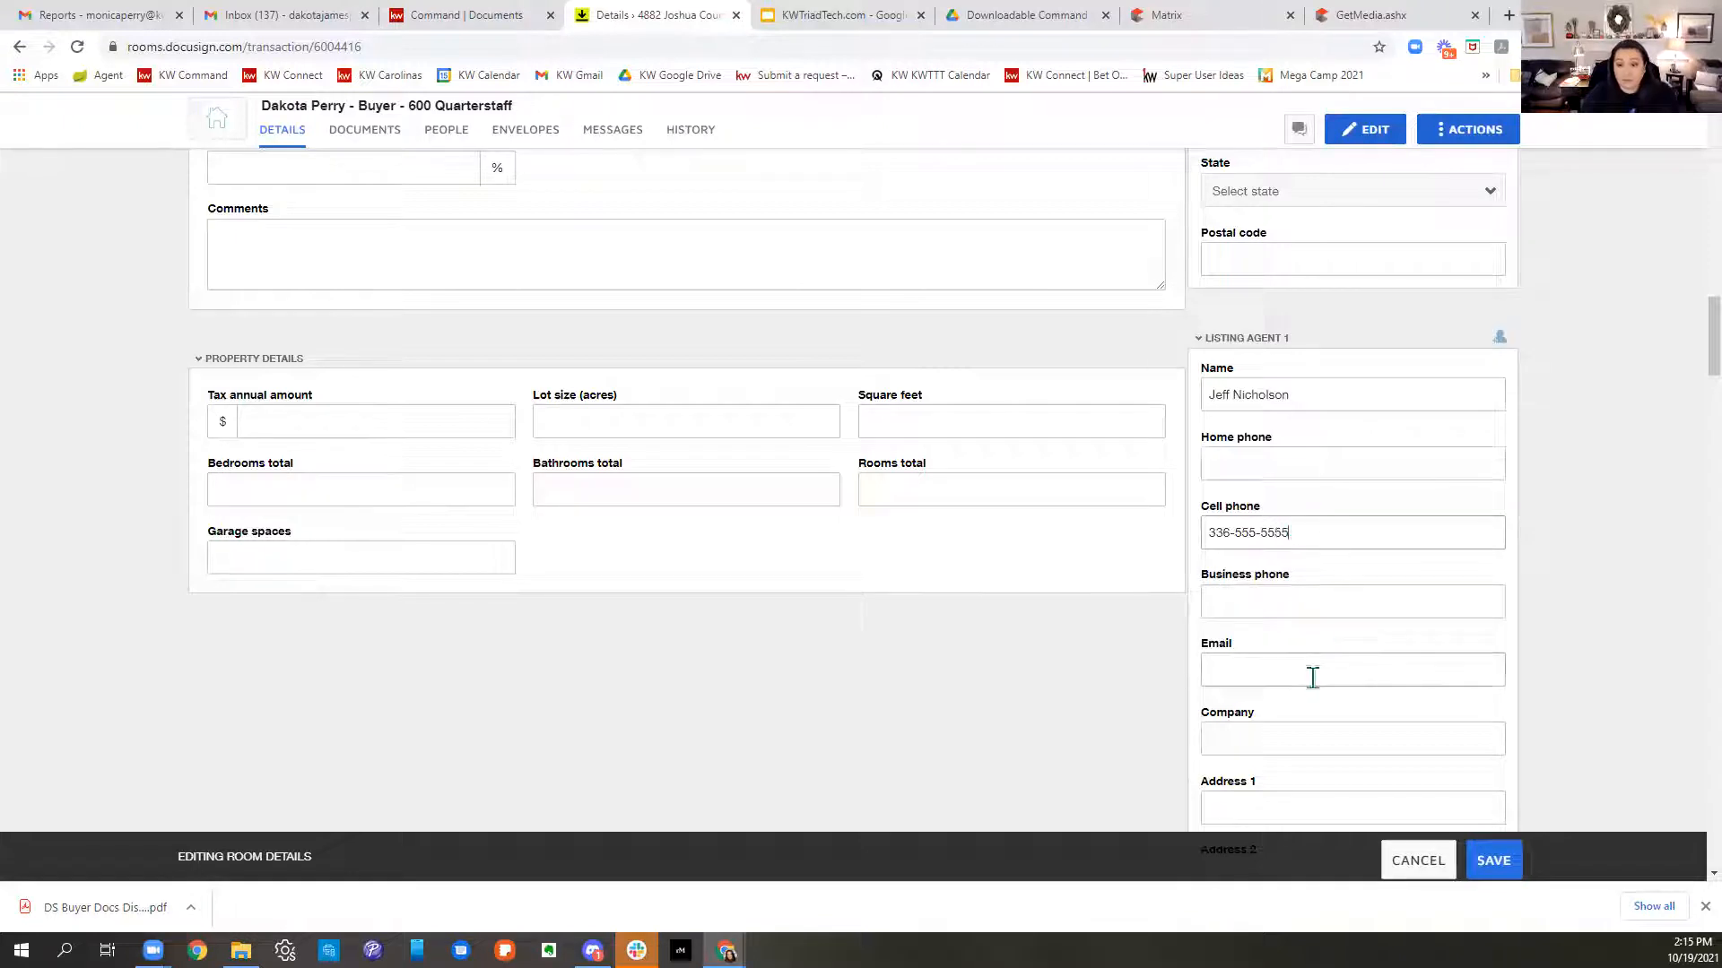
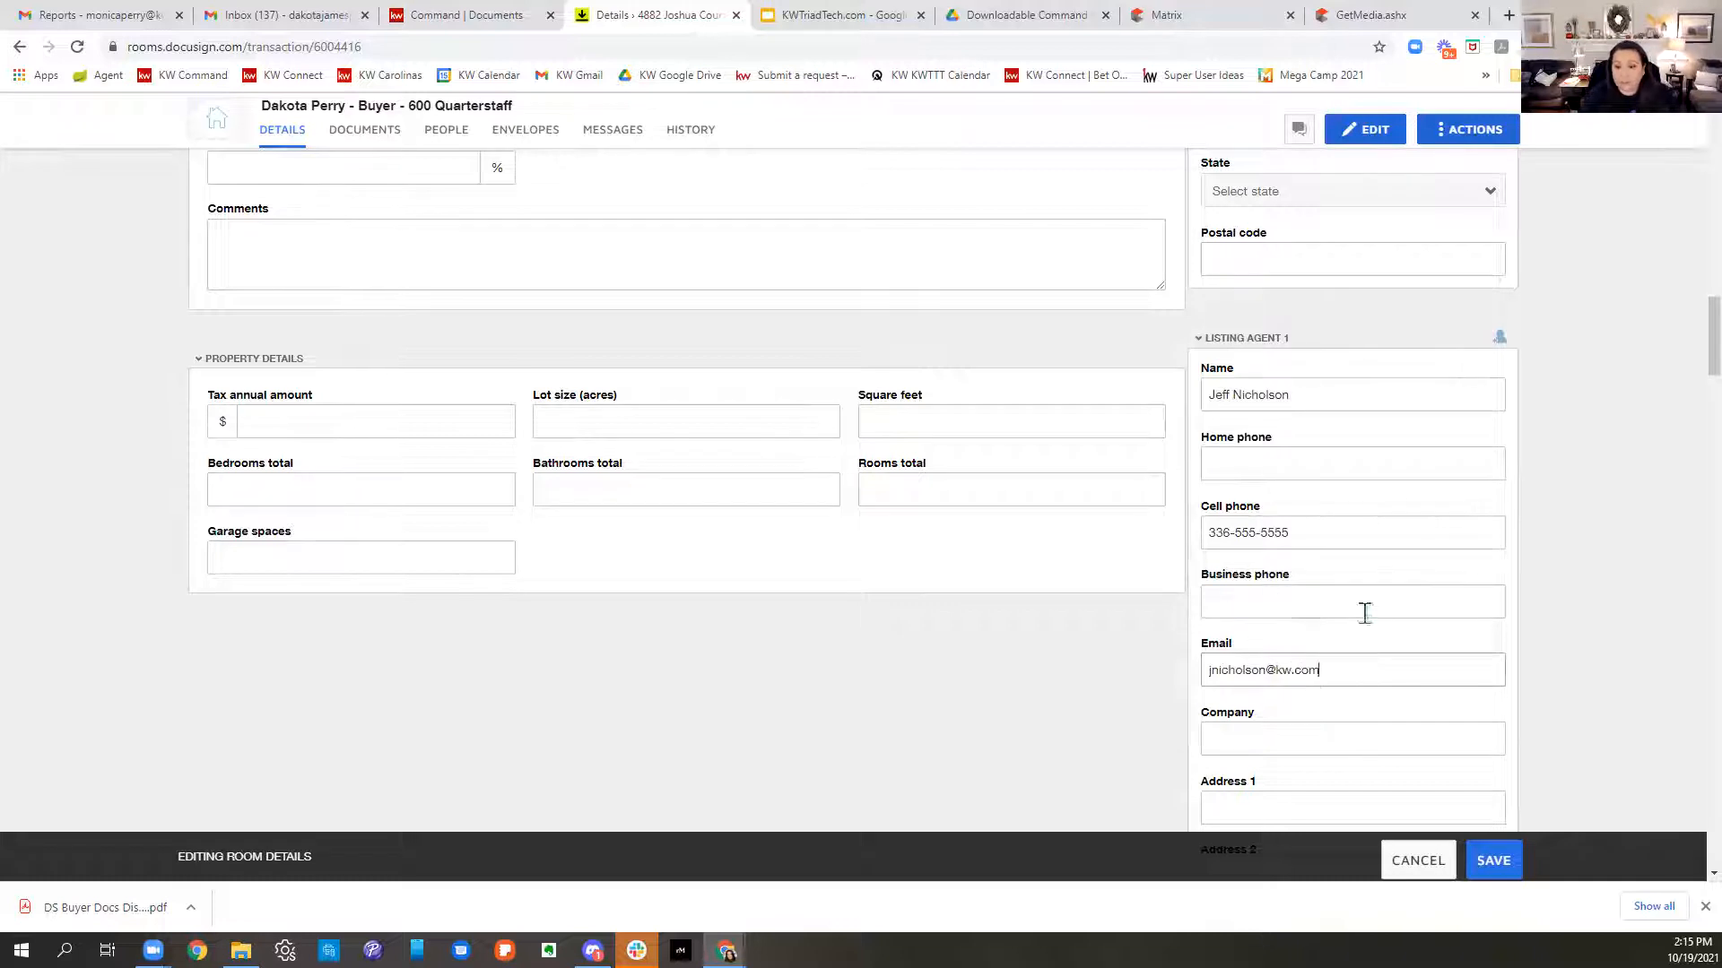
- Fill in the agent's company, Keller Williams Realty Elite, and the office street address
scroll(1380, 619, down, 3)
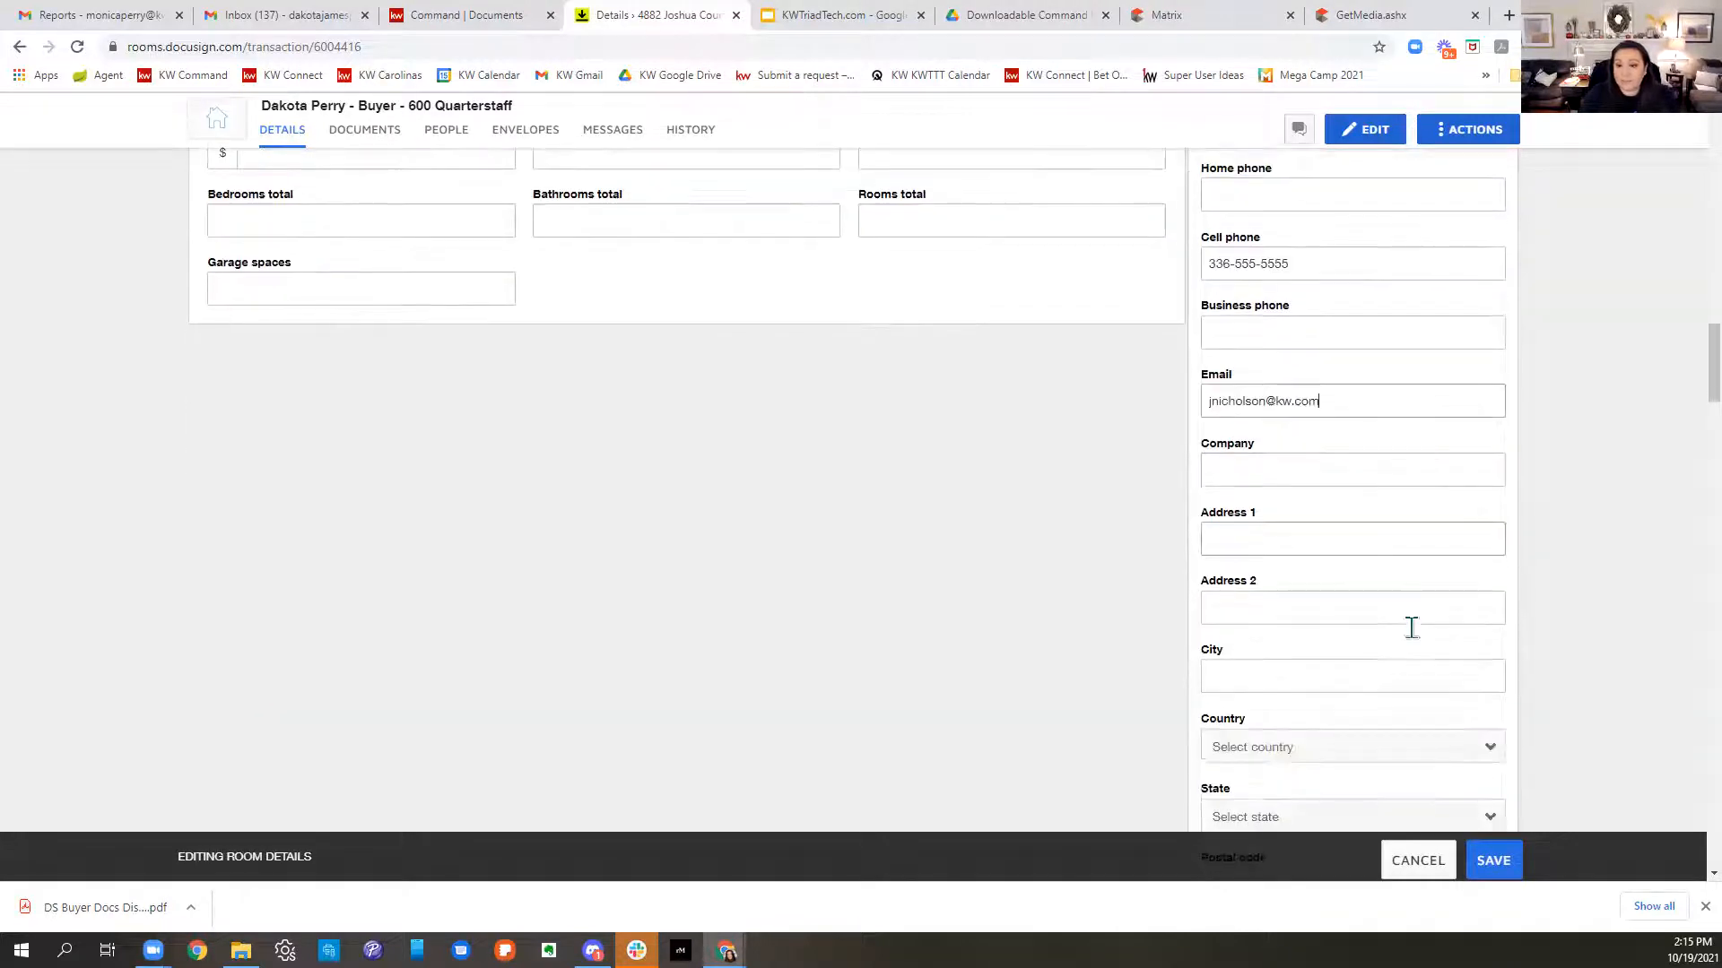
click(1261, 540)
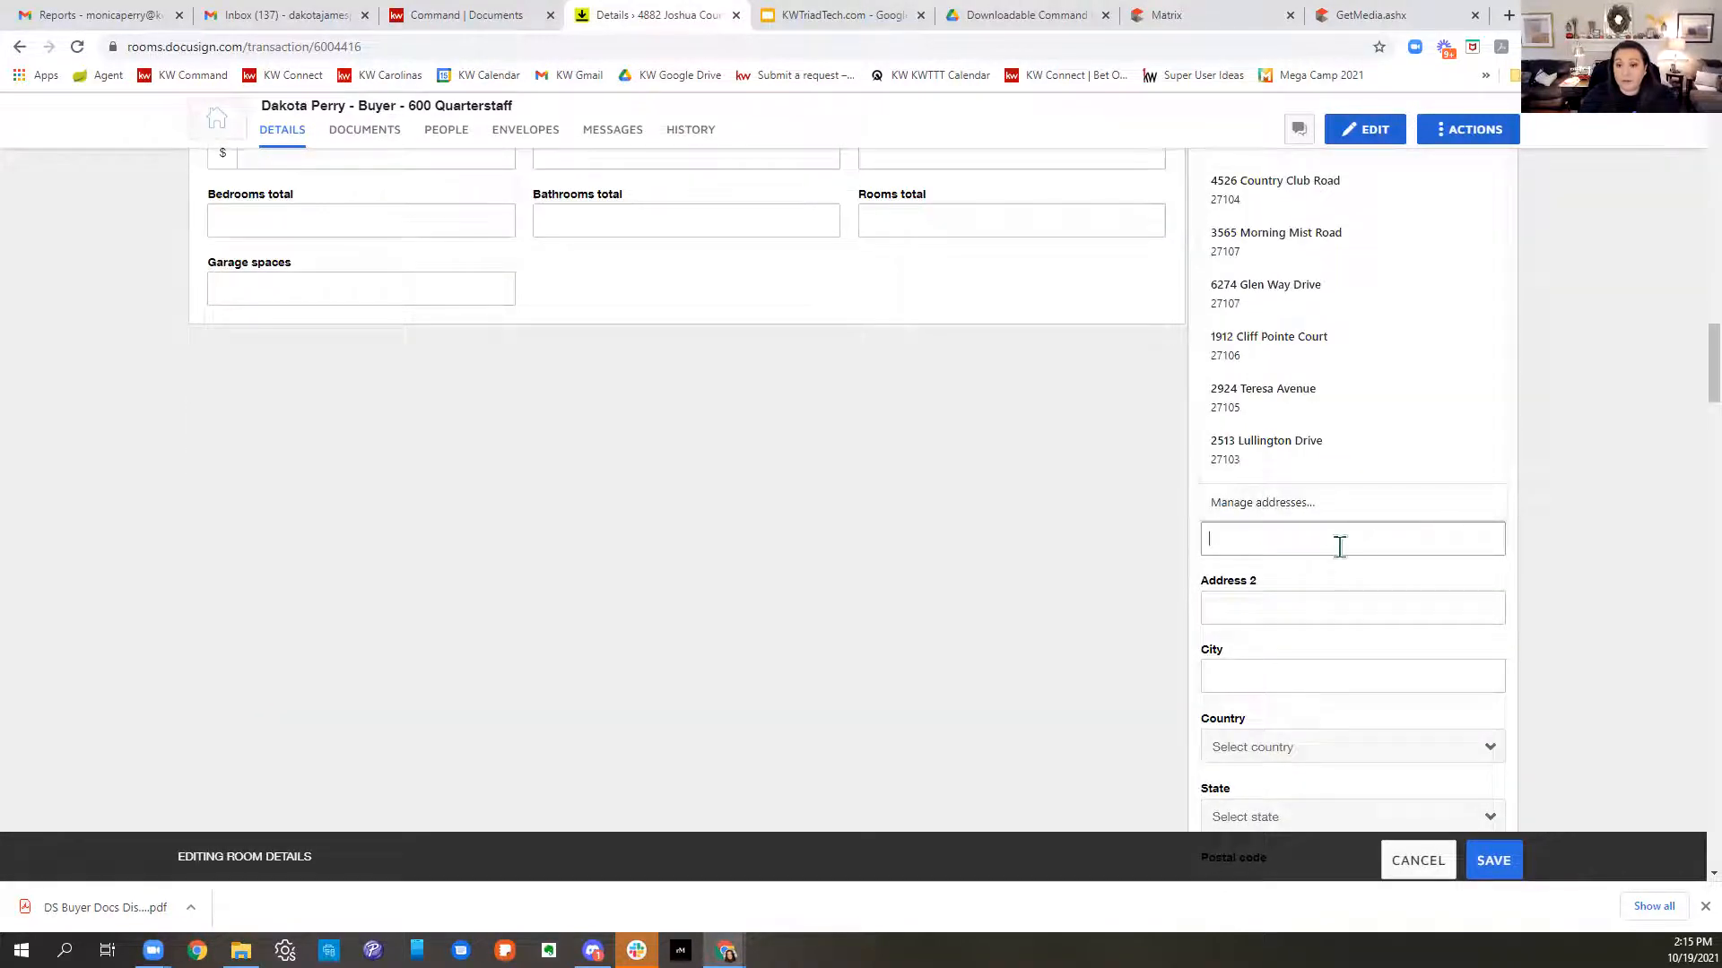
click(1332, 612)
click(1300, 475)
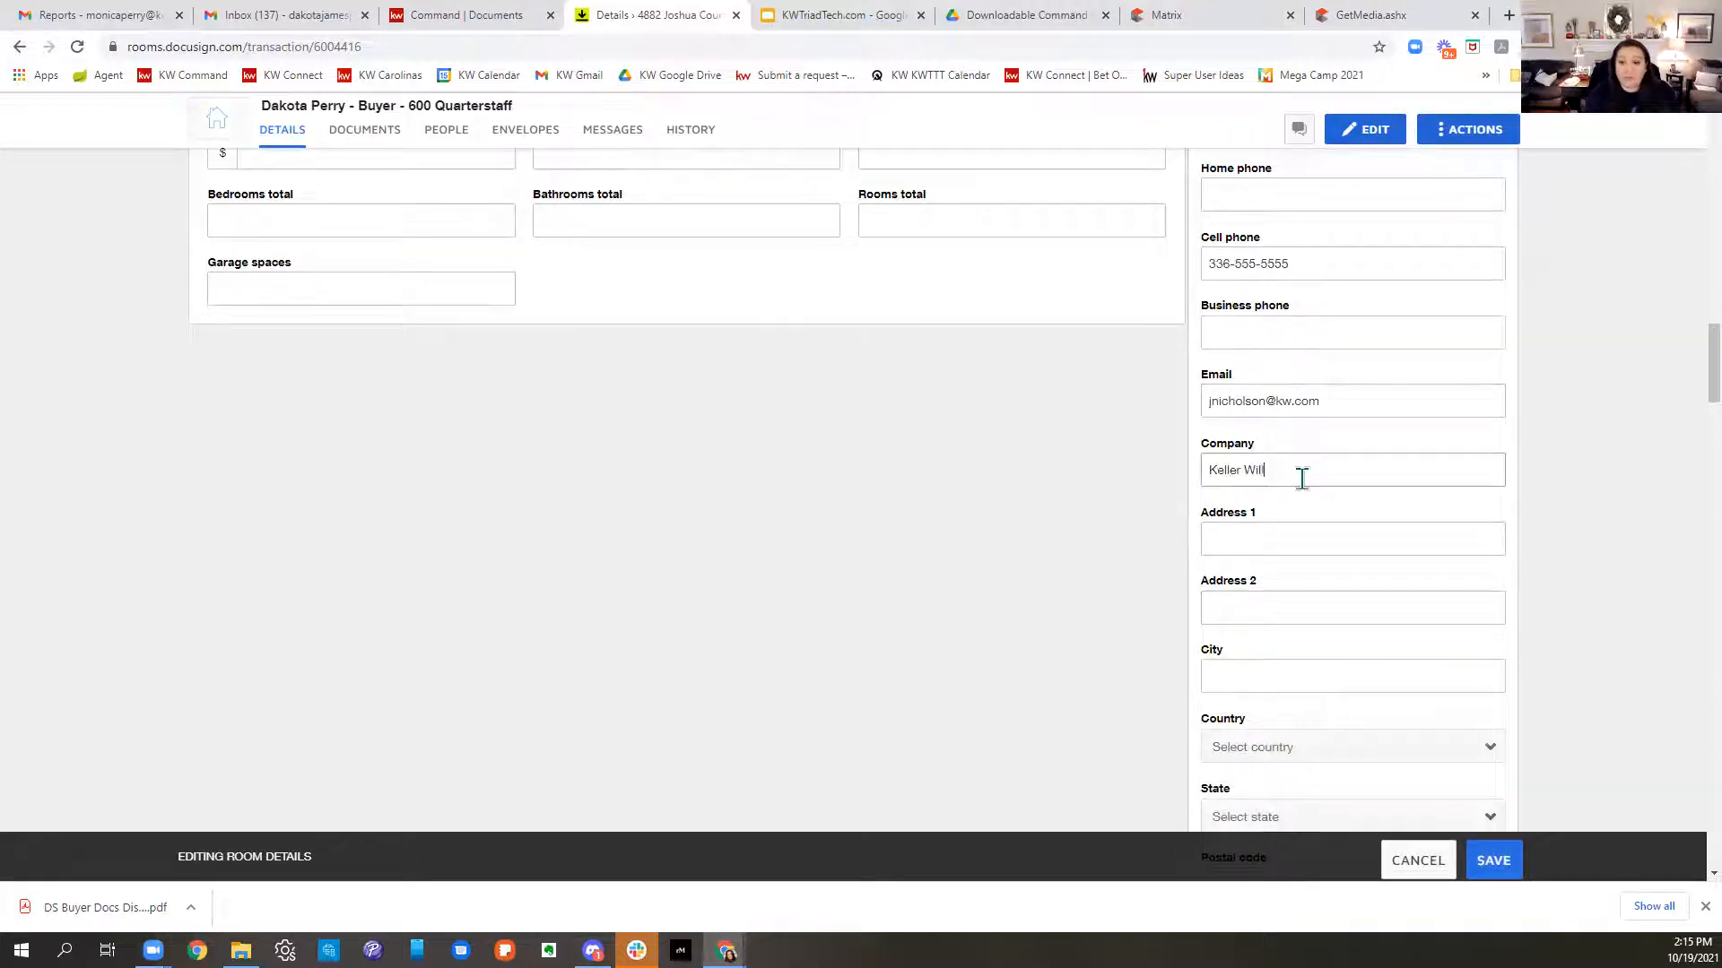
text(Keller Williams)
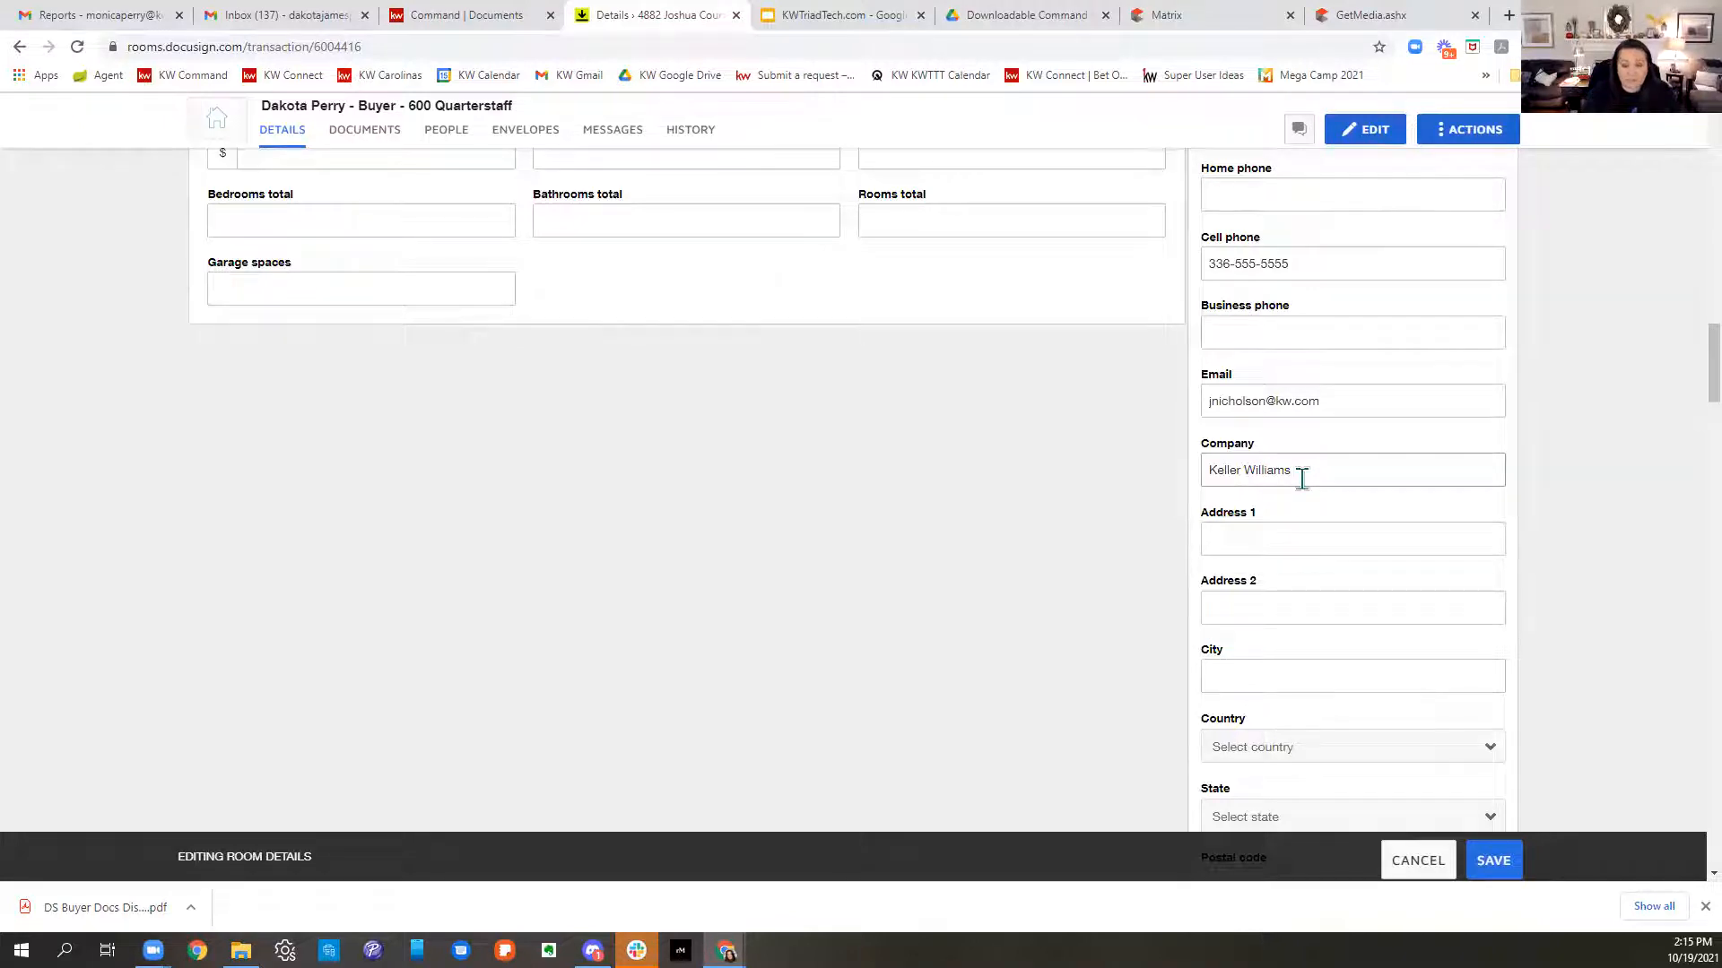
text( Realty Elite)
key(Tab)
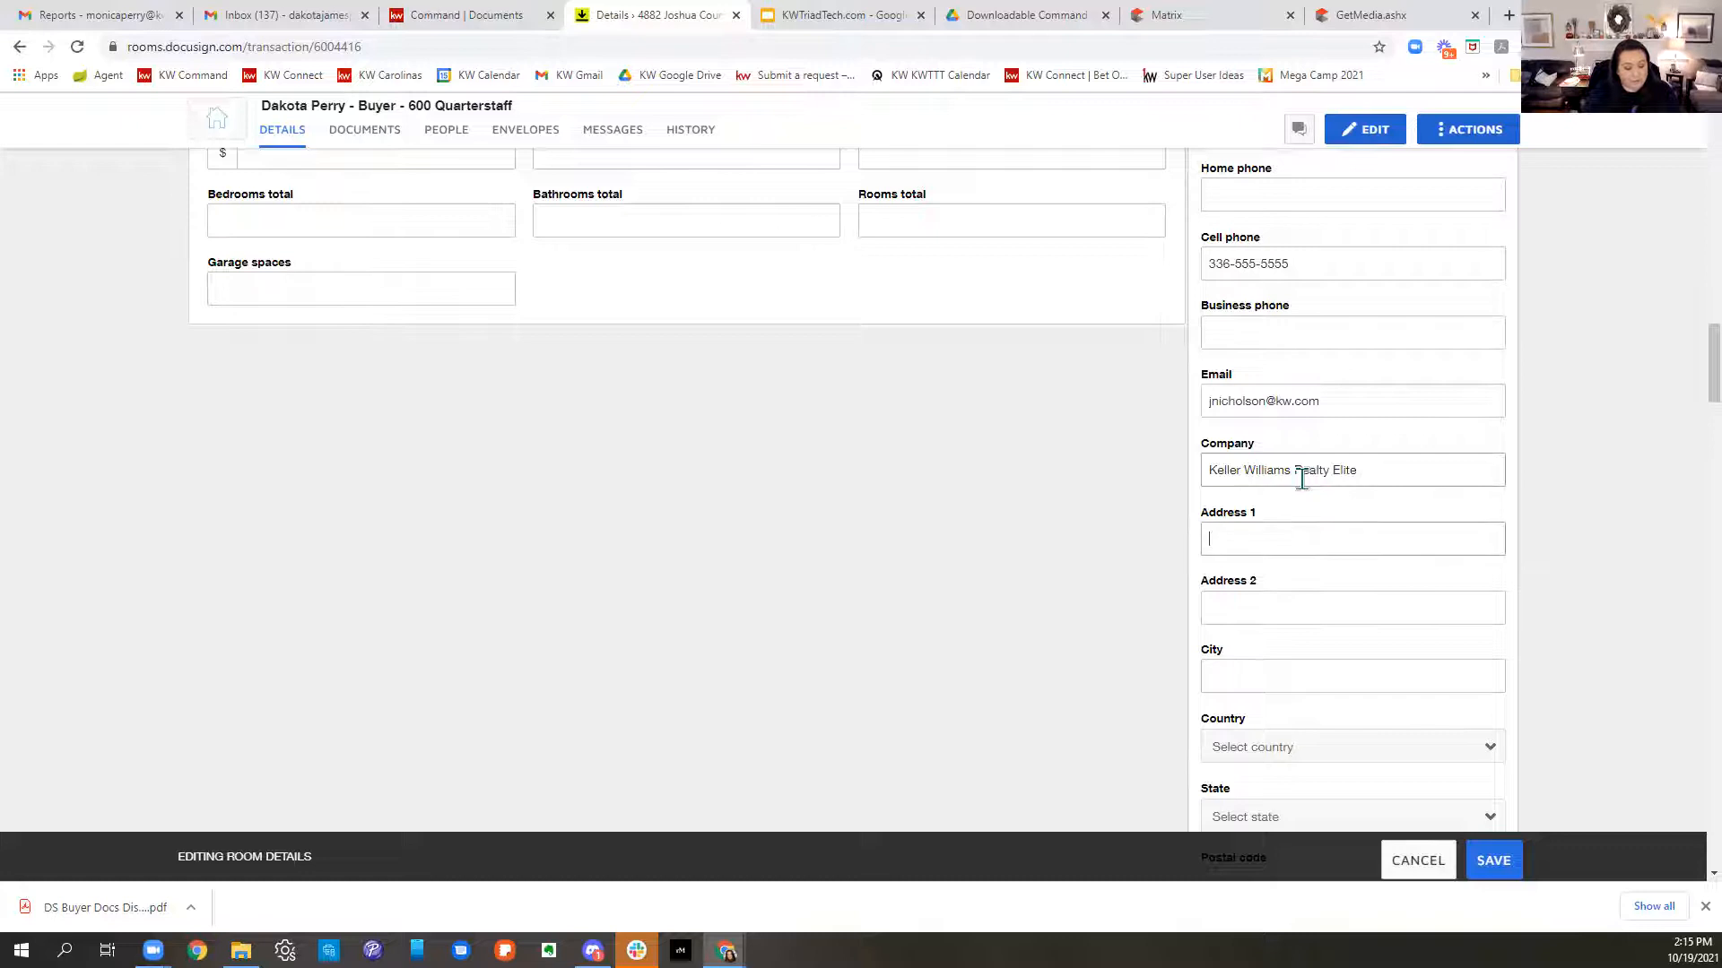
text(280 Charlois Blvd)
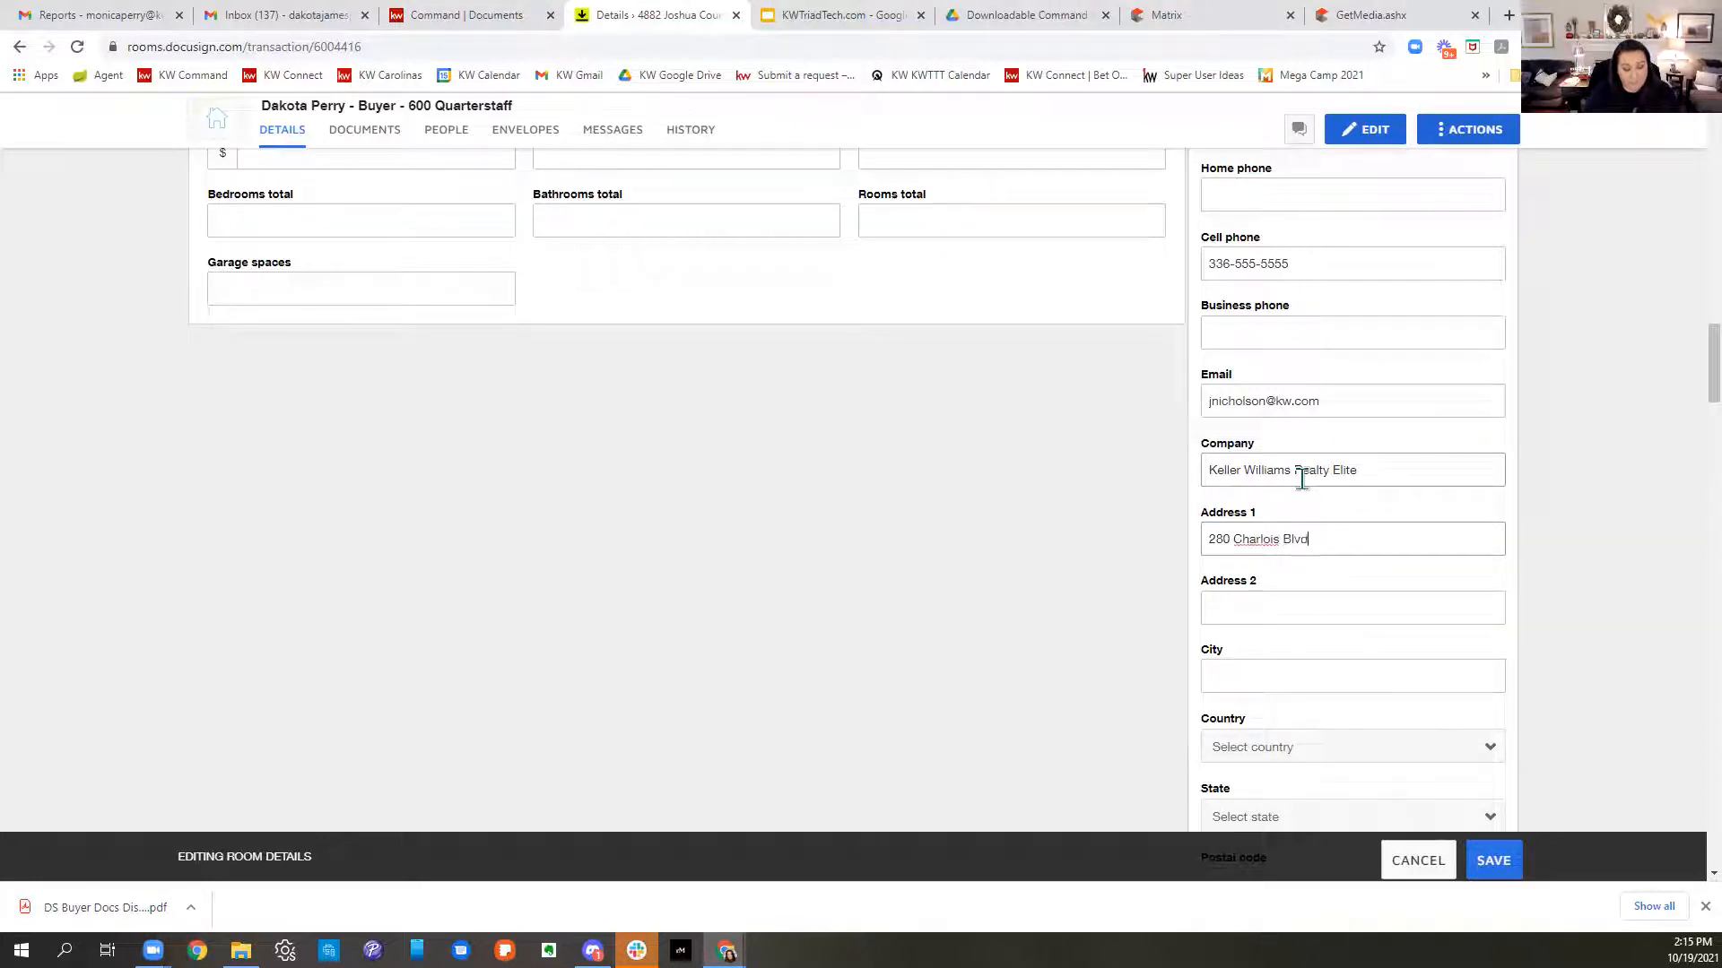
- Clear the stray letter from Address 2 and set the city to Winston-Salem
key(Tab)
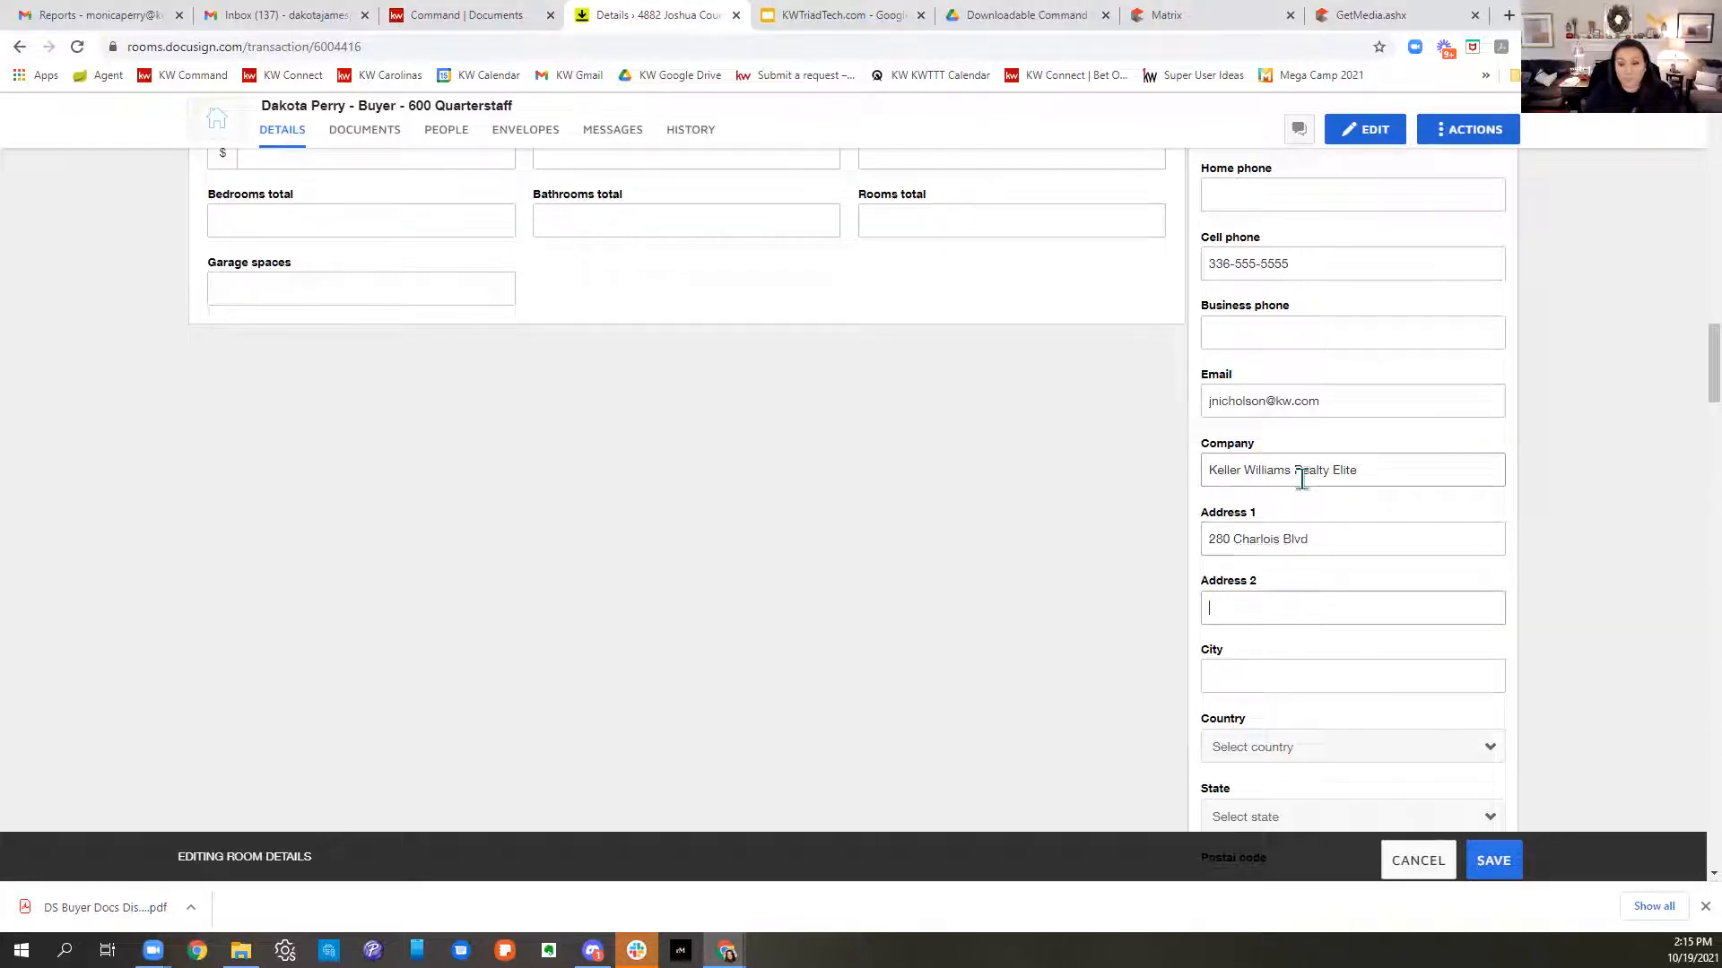
key(BackSpace)
key(Tab)
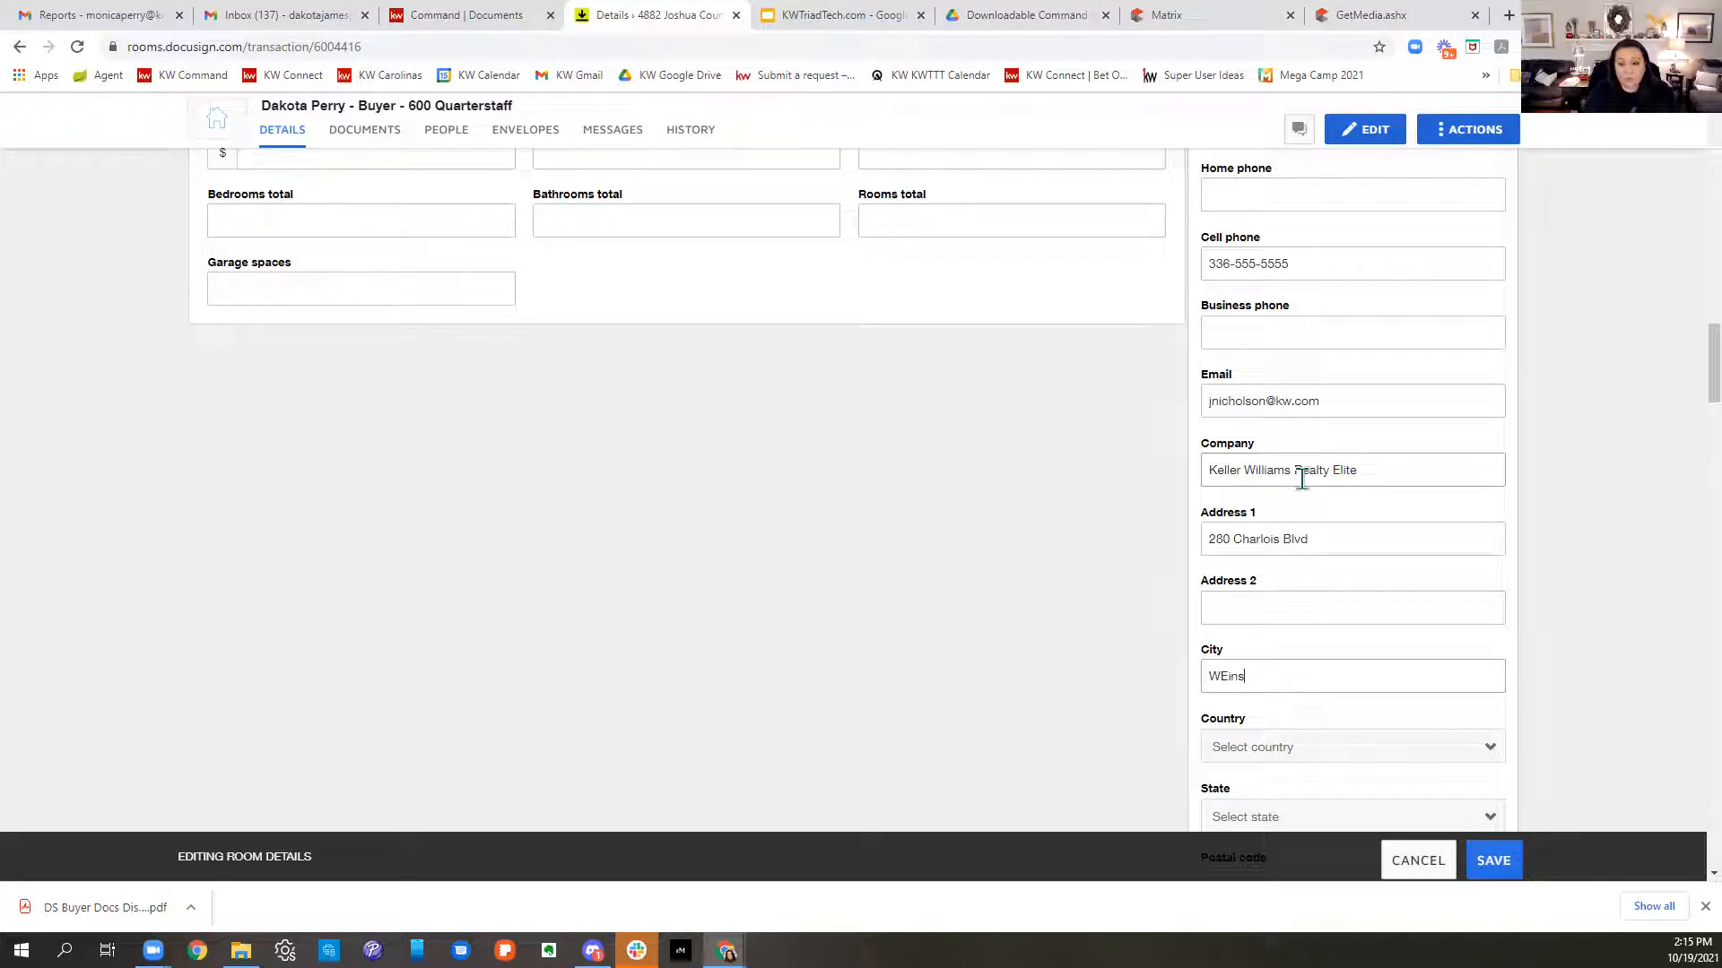
text(WE)
key(BackSpace)
text(in)
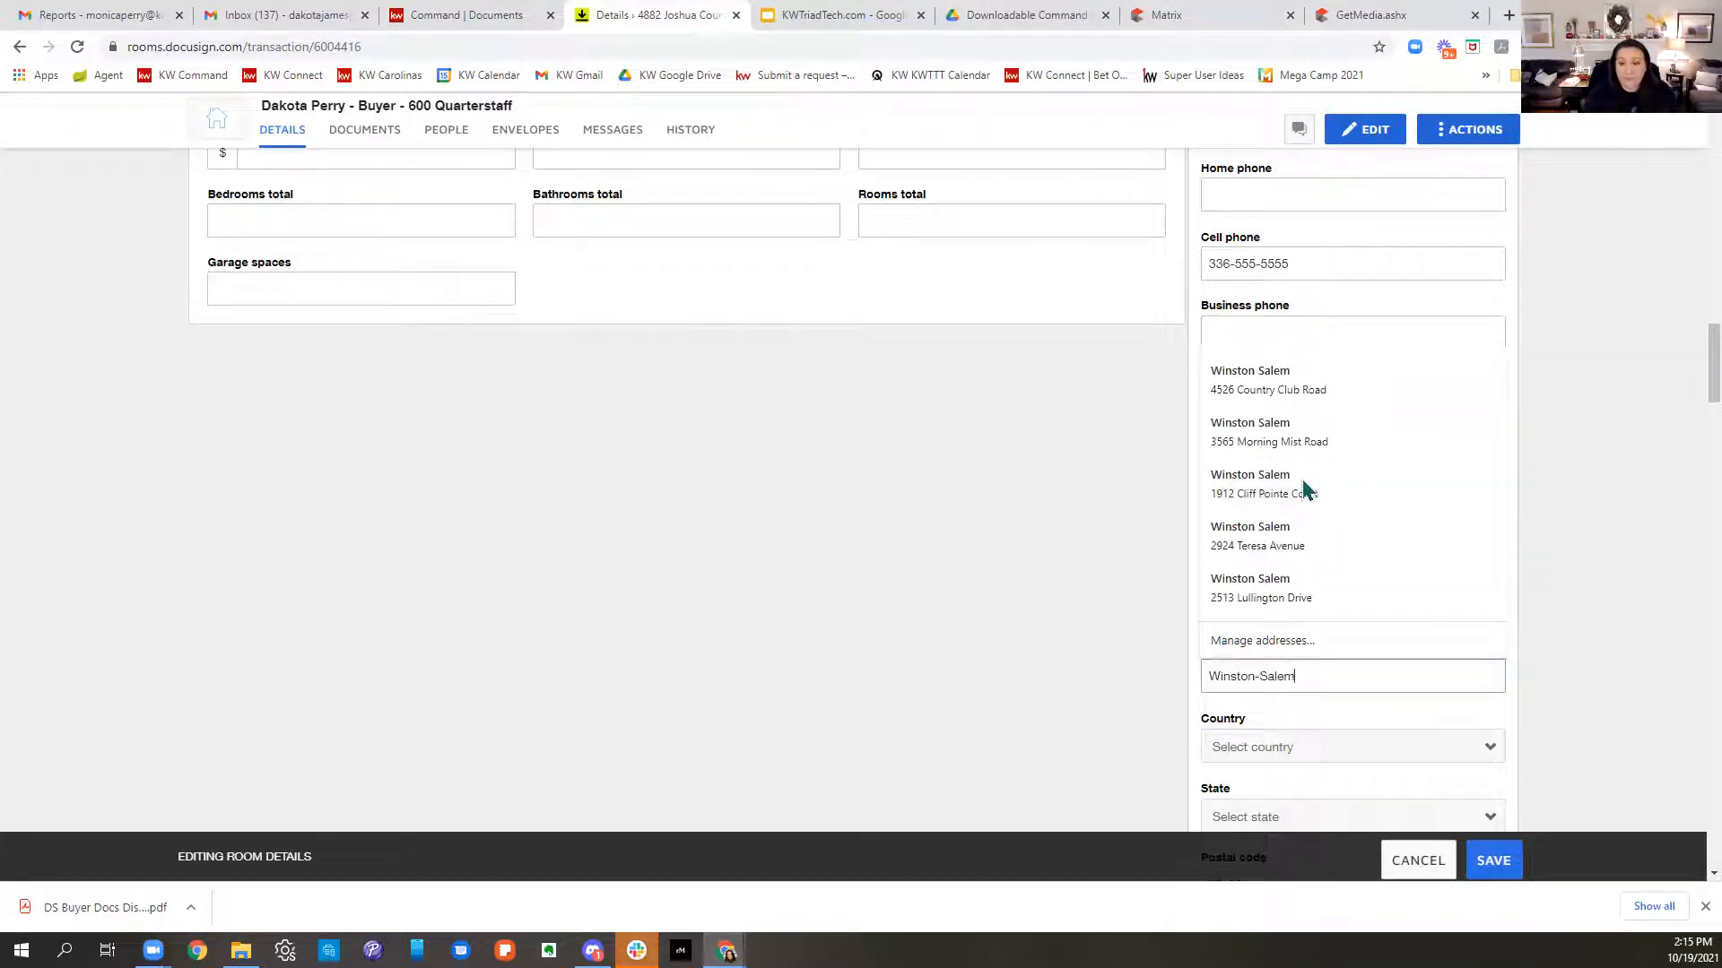
scroll(1541, 731, down, 2)
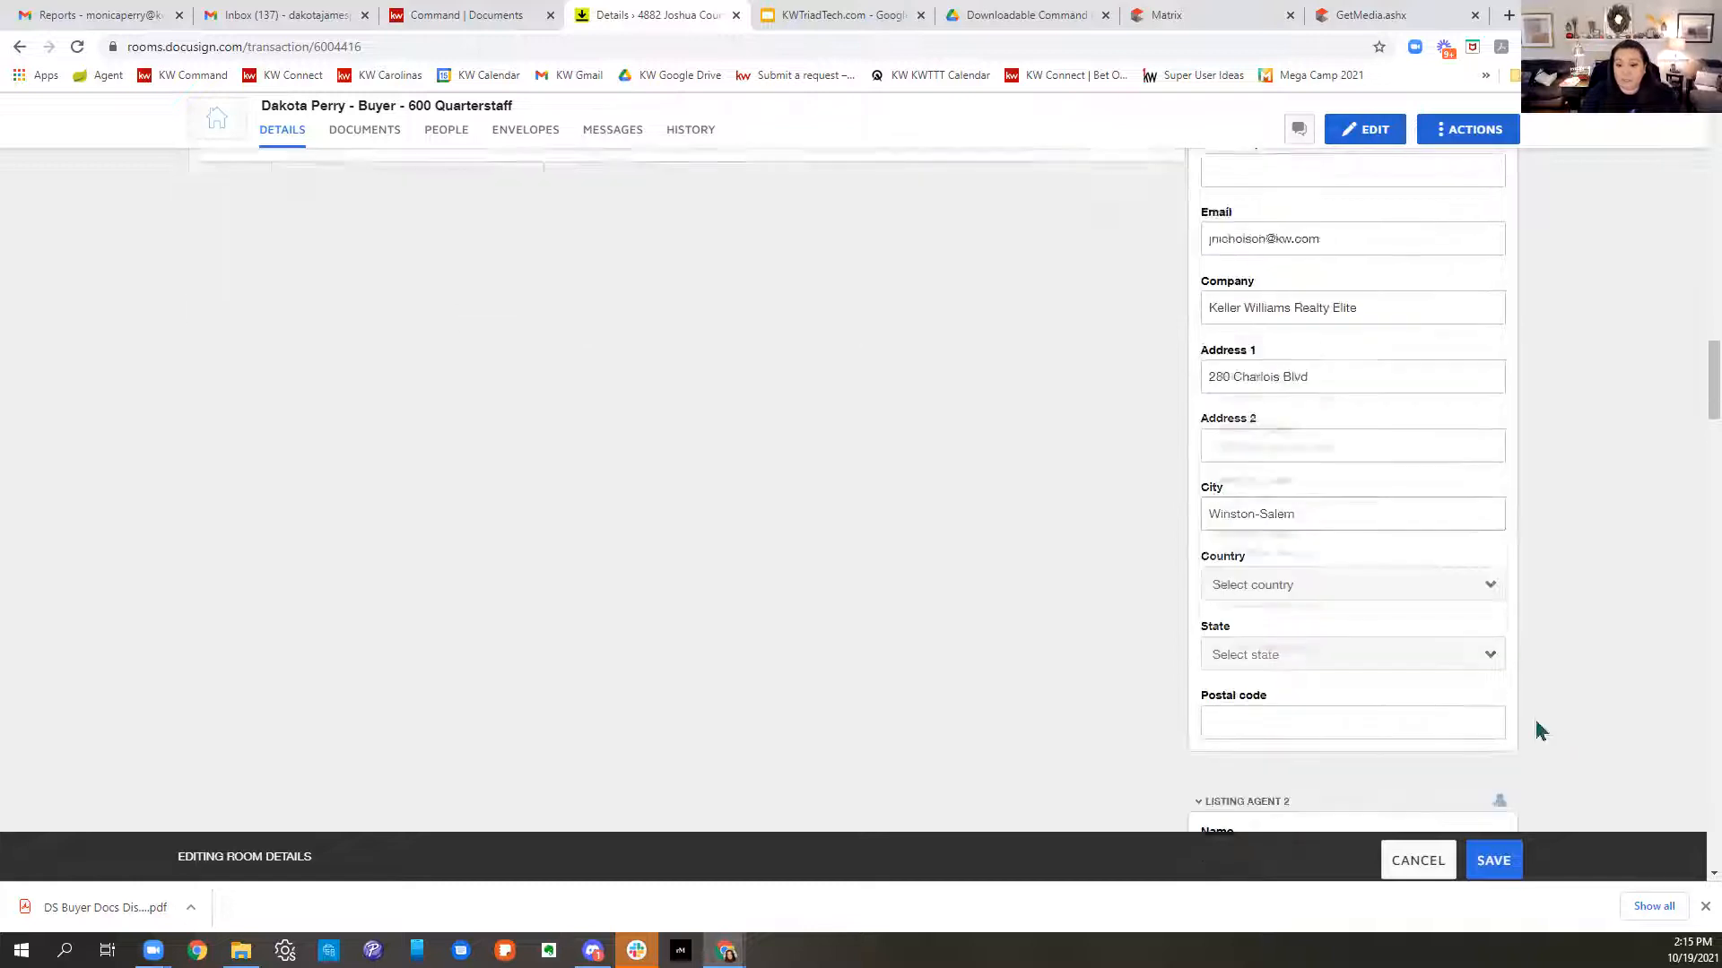
- Set the agent's country to United States, state to North Carolina, and enter the postal code
click(1276, 482)
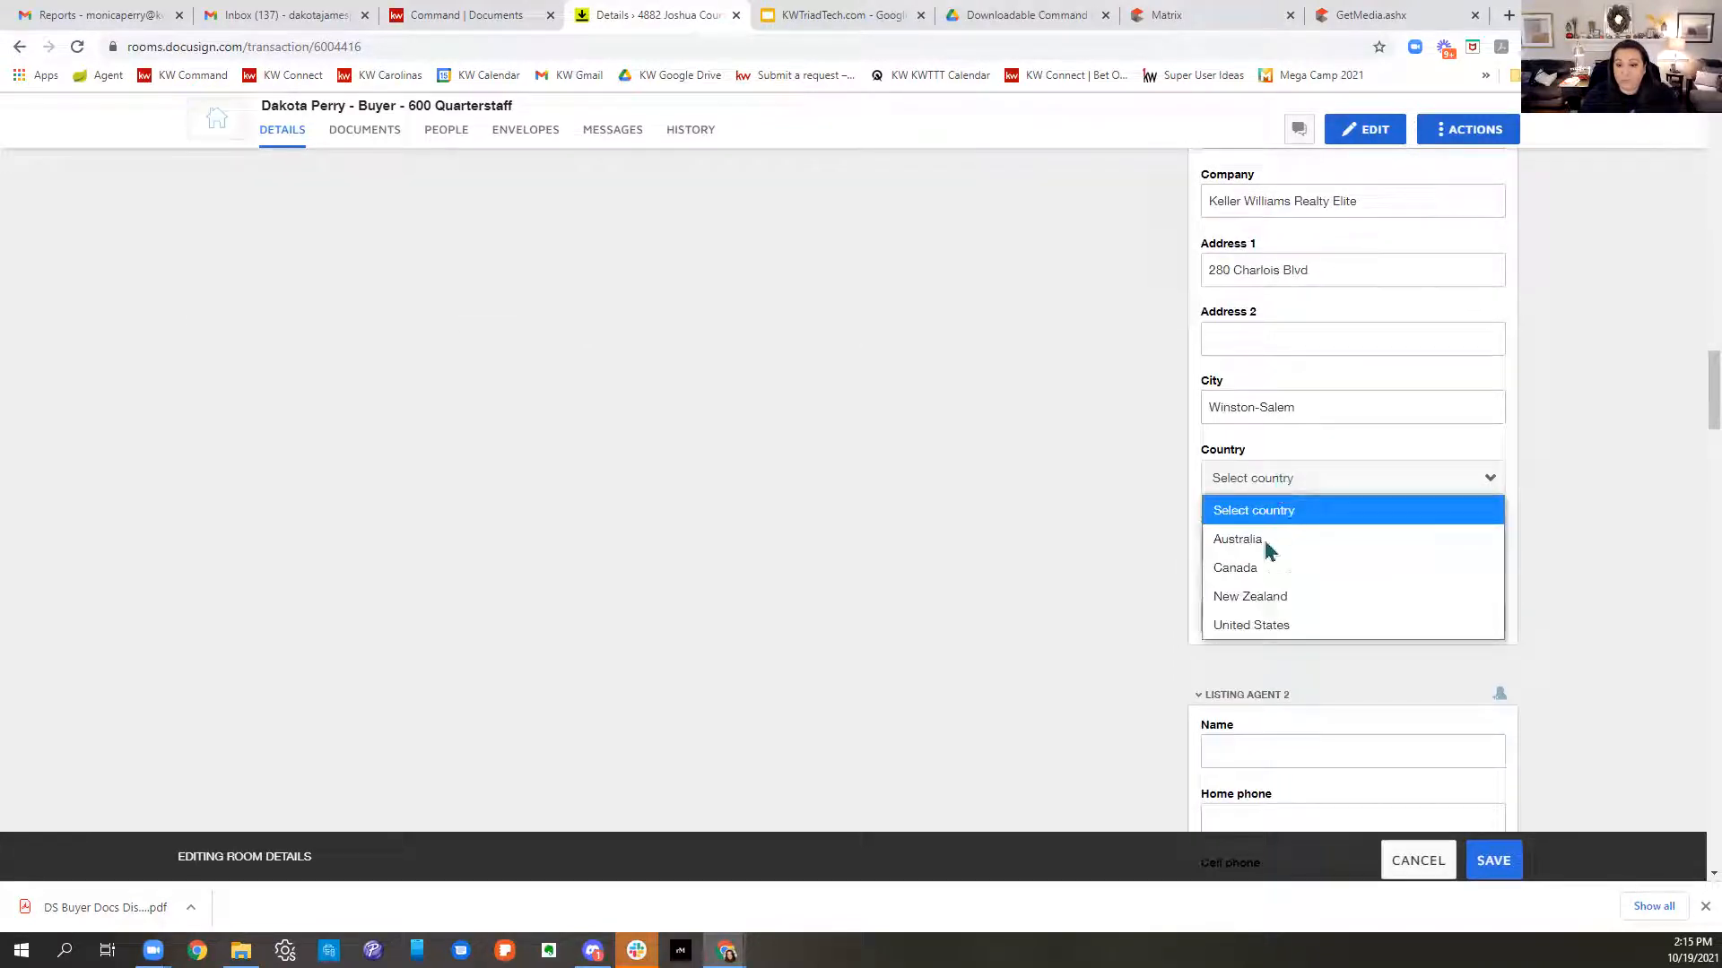
click(1251, 625)
click(1276, 550)
scroll(1284, 460, down, 5)
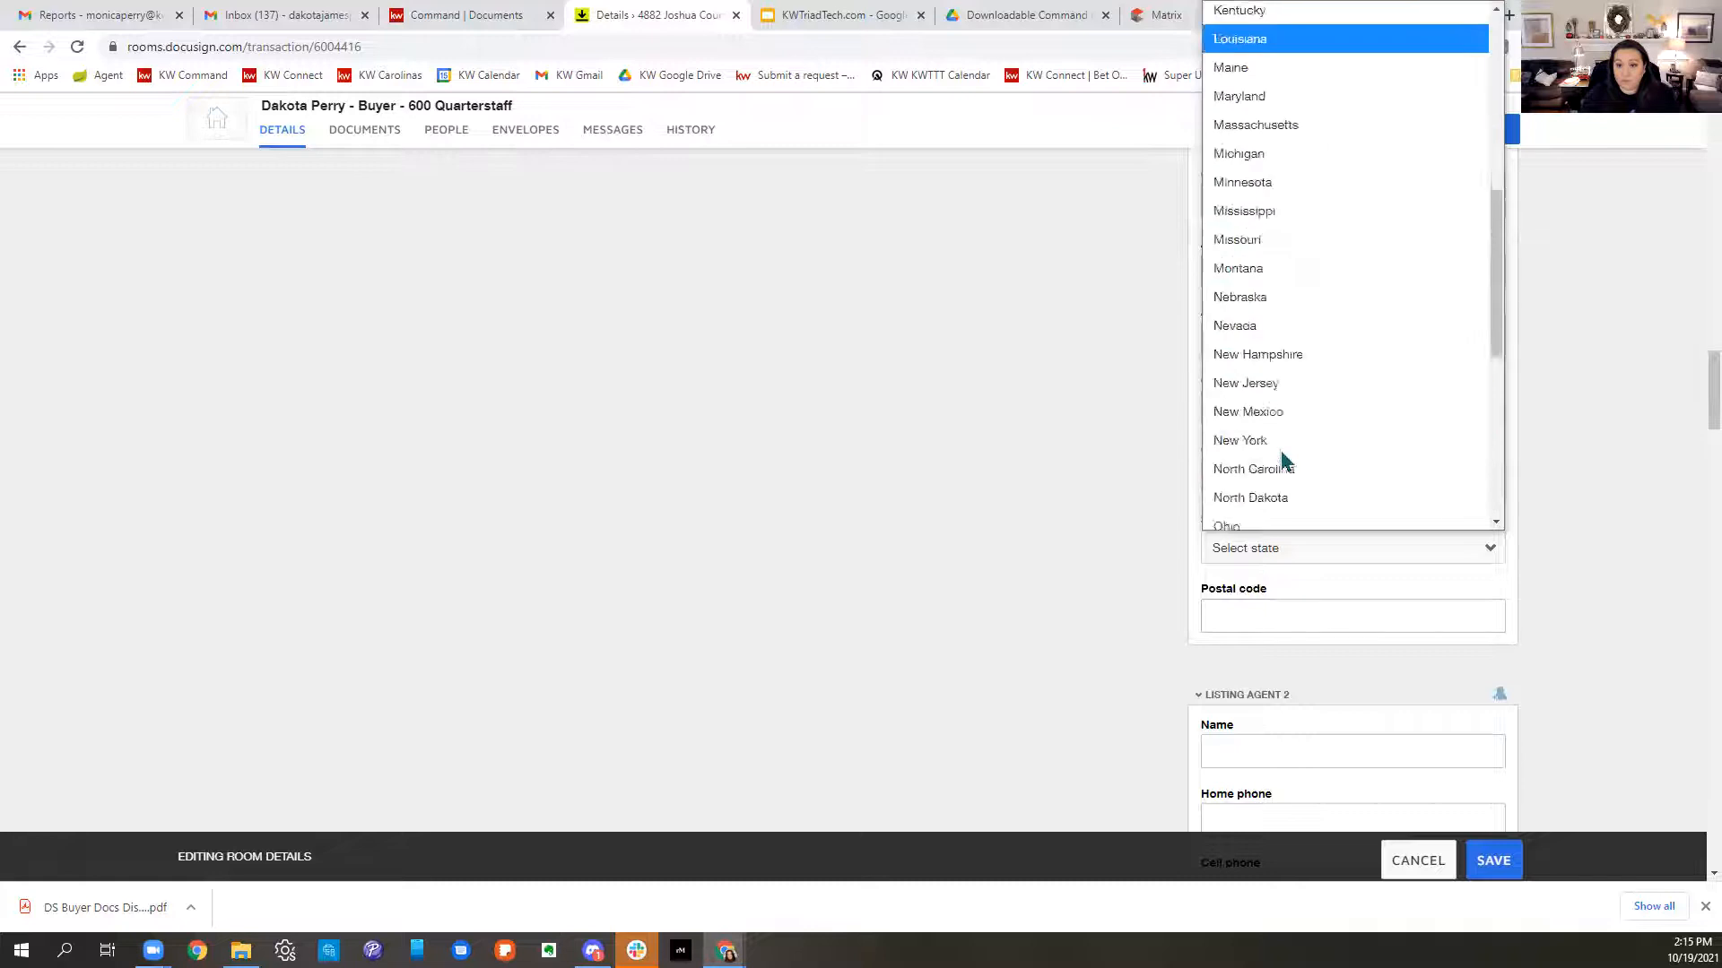
scroll(1284, 460, down, 5)
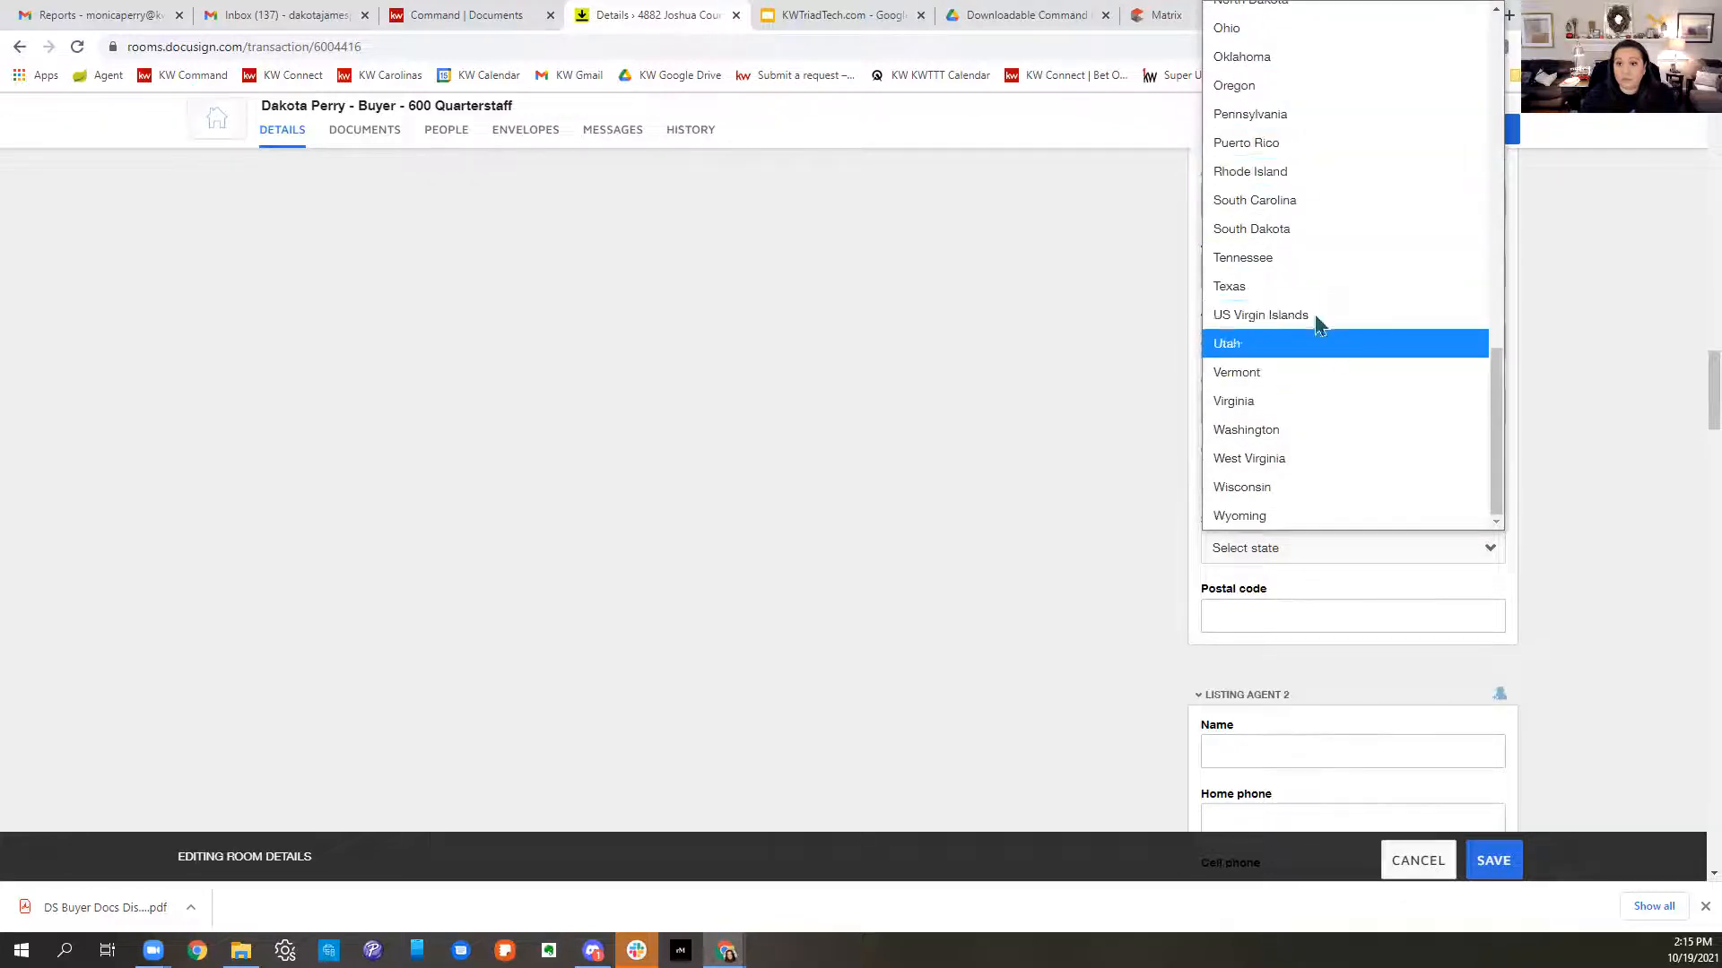
scroll(1295, 287, up, 3)
click(1275, 330)
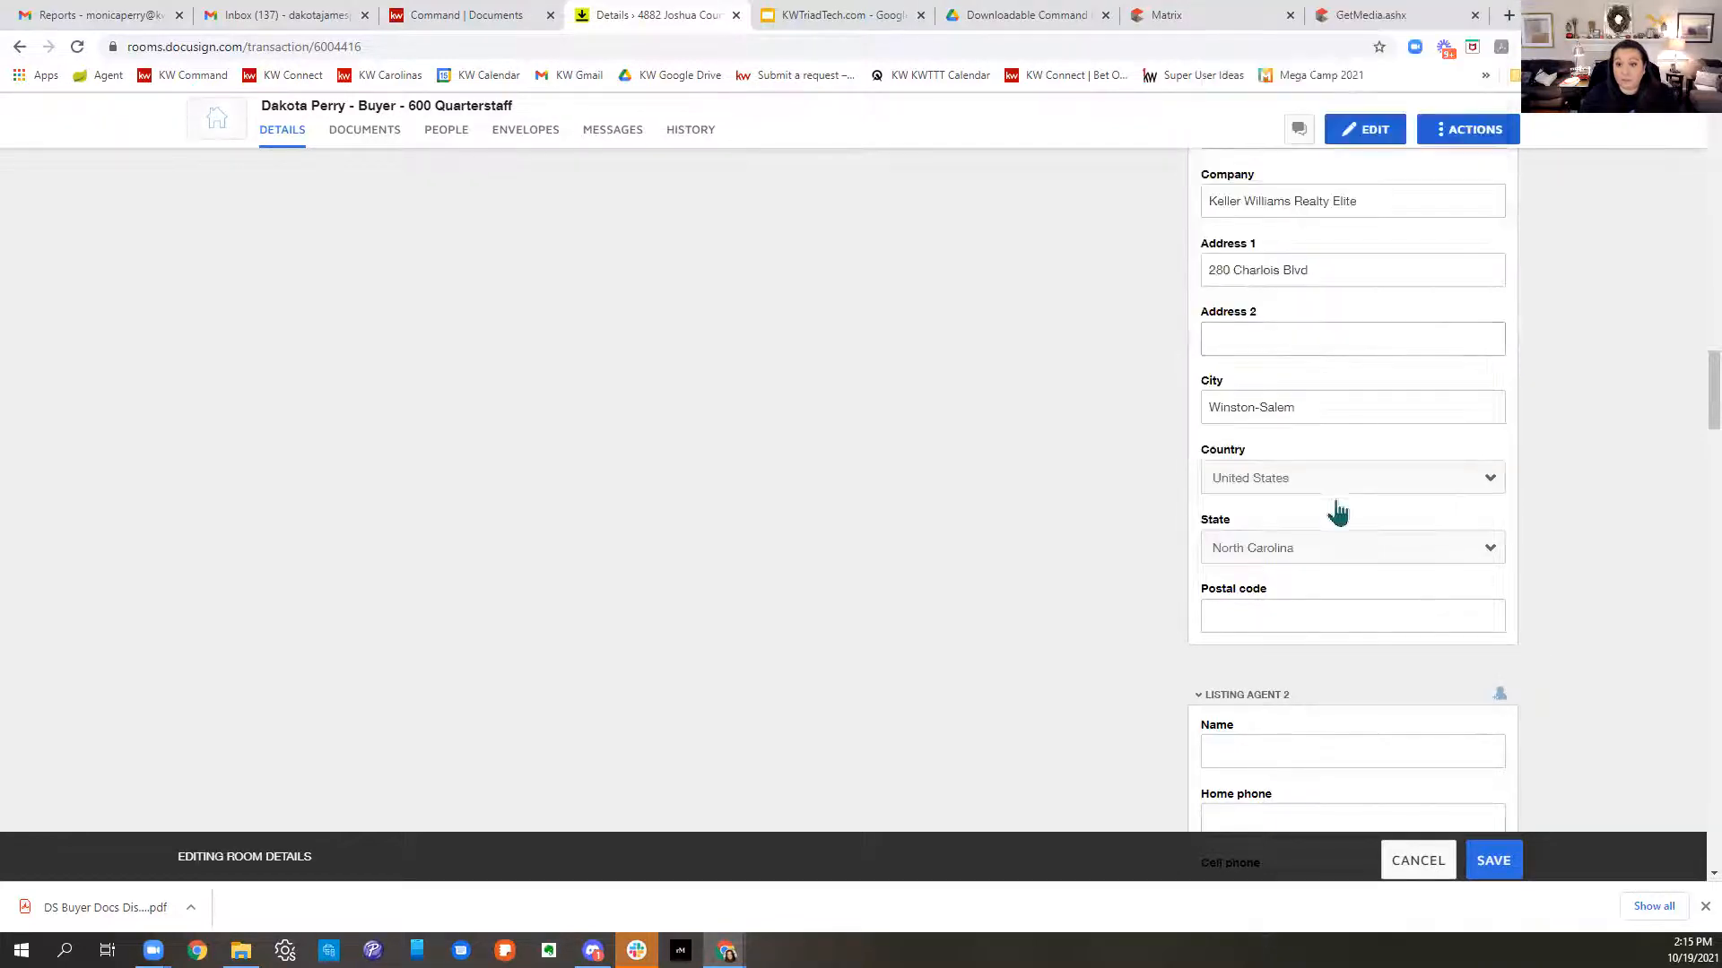
click(1293, 605)
text(27103)
click(814, 680)
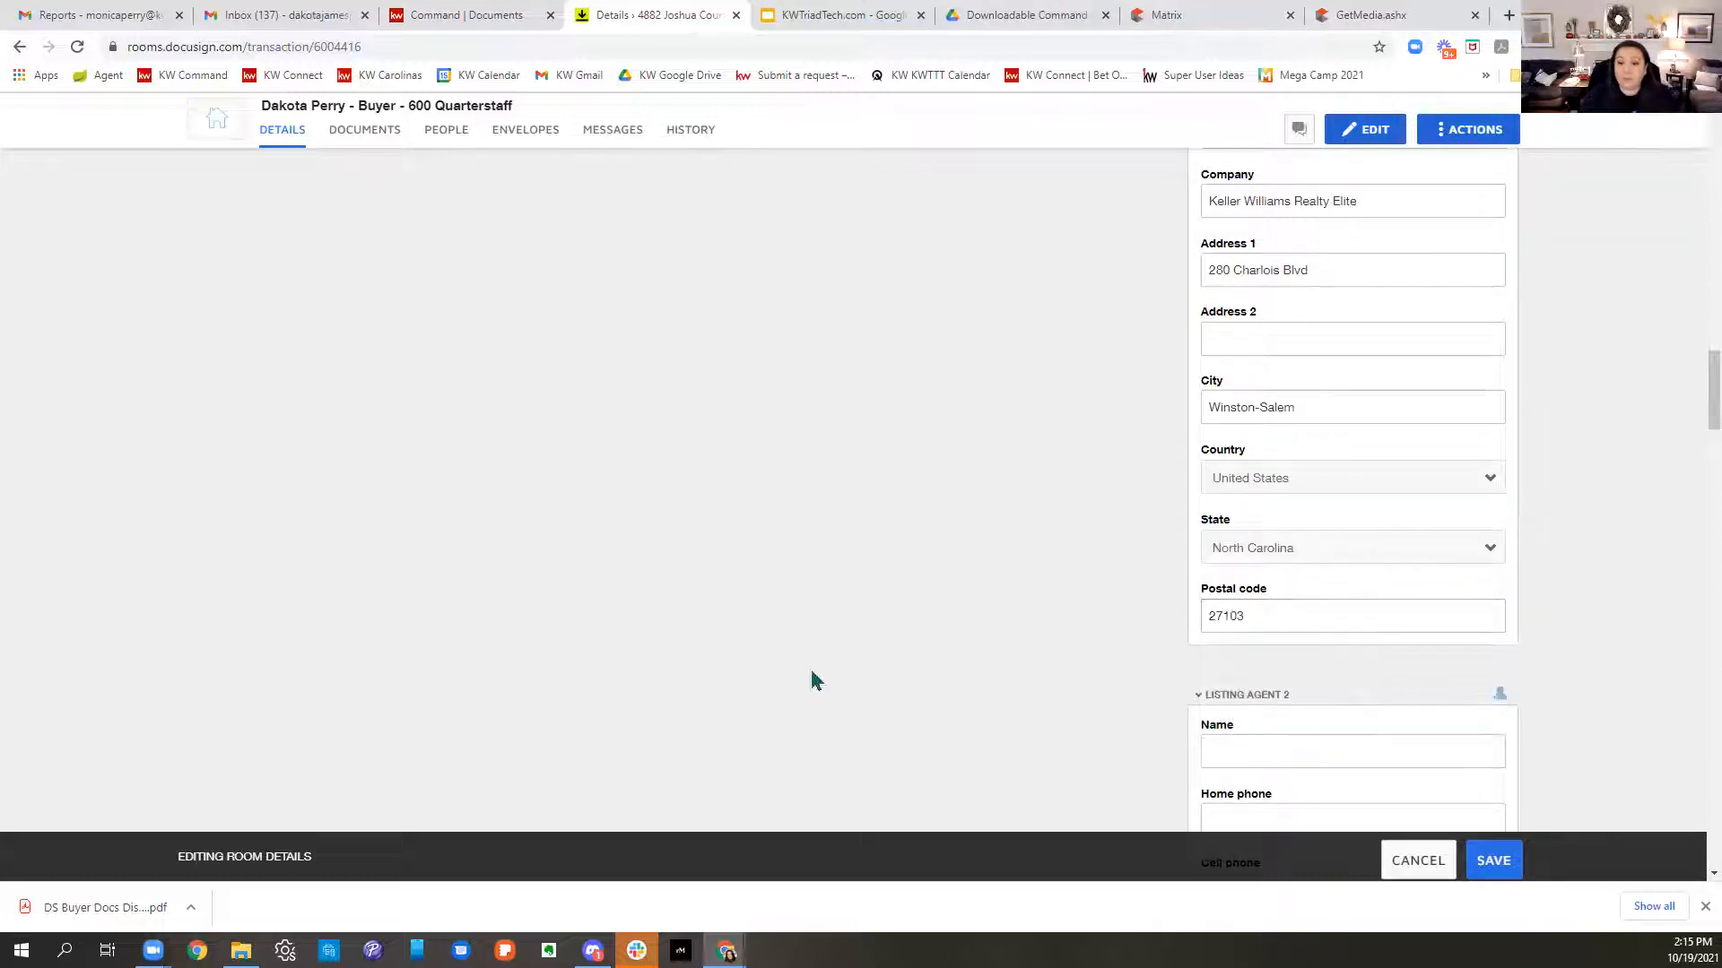
- Save the edited room details and switch to the room's Documents tab
scroll(1273, 615, down, 10)
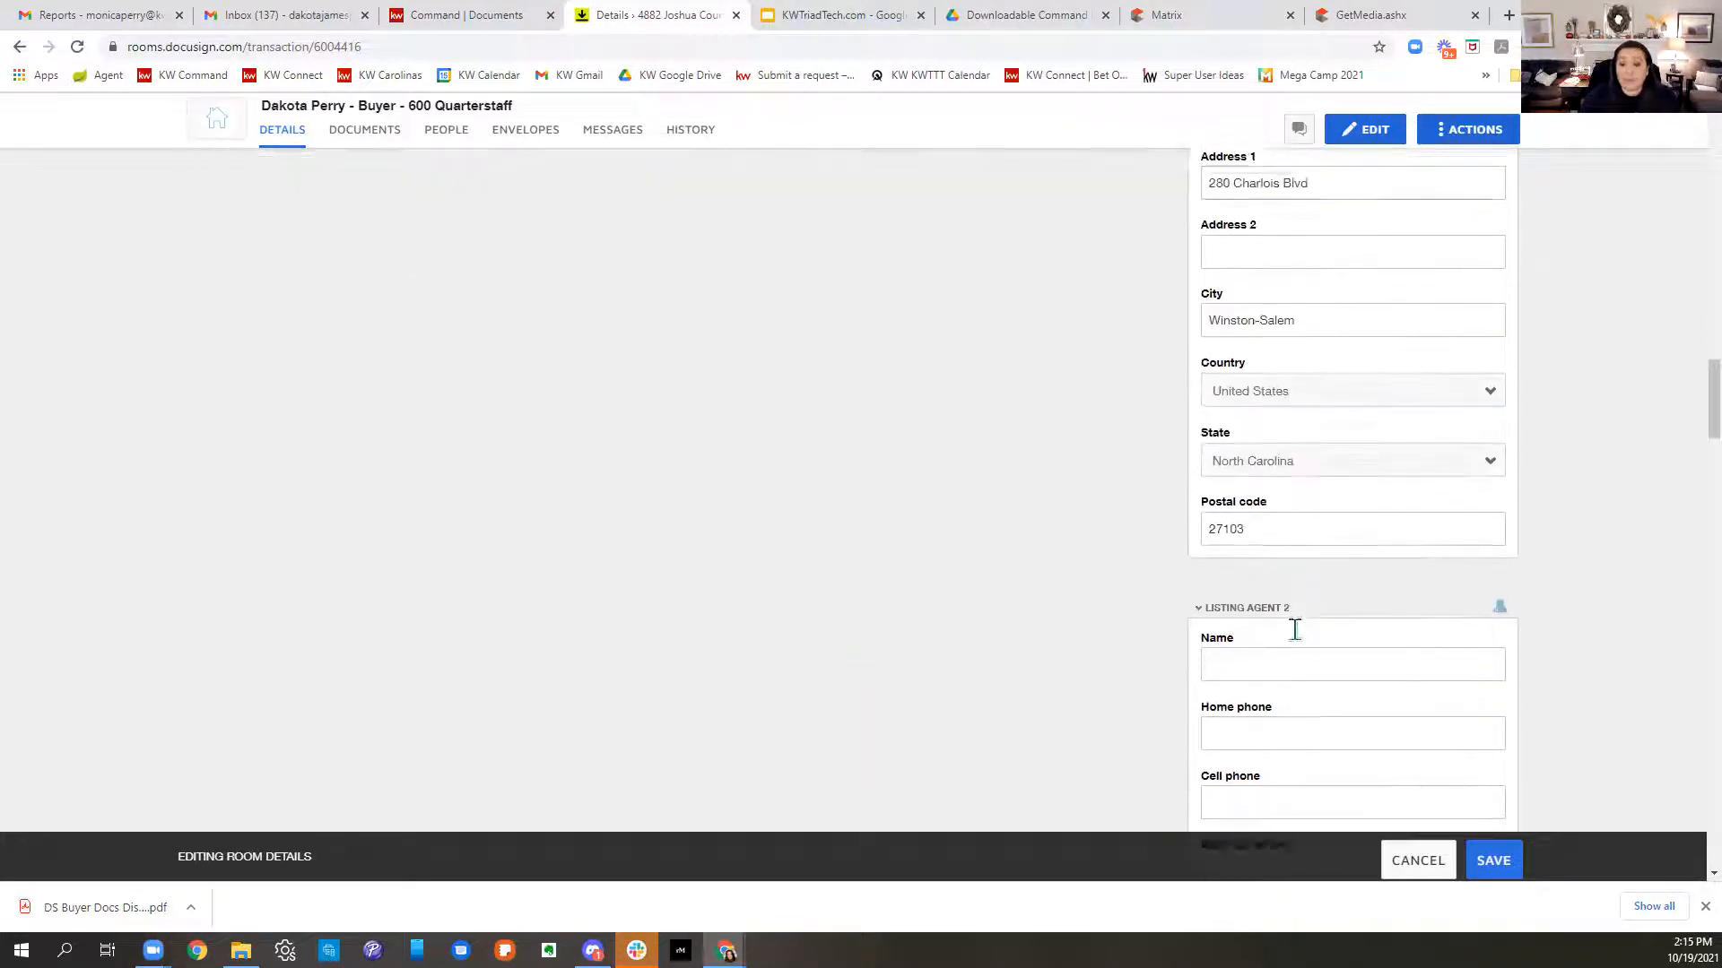
scroll(1291, 619, down, 8)
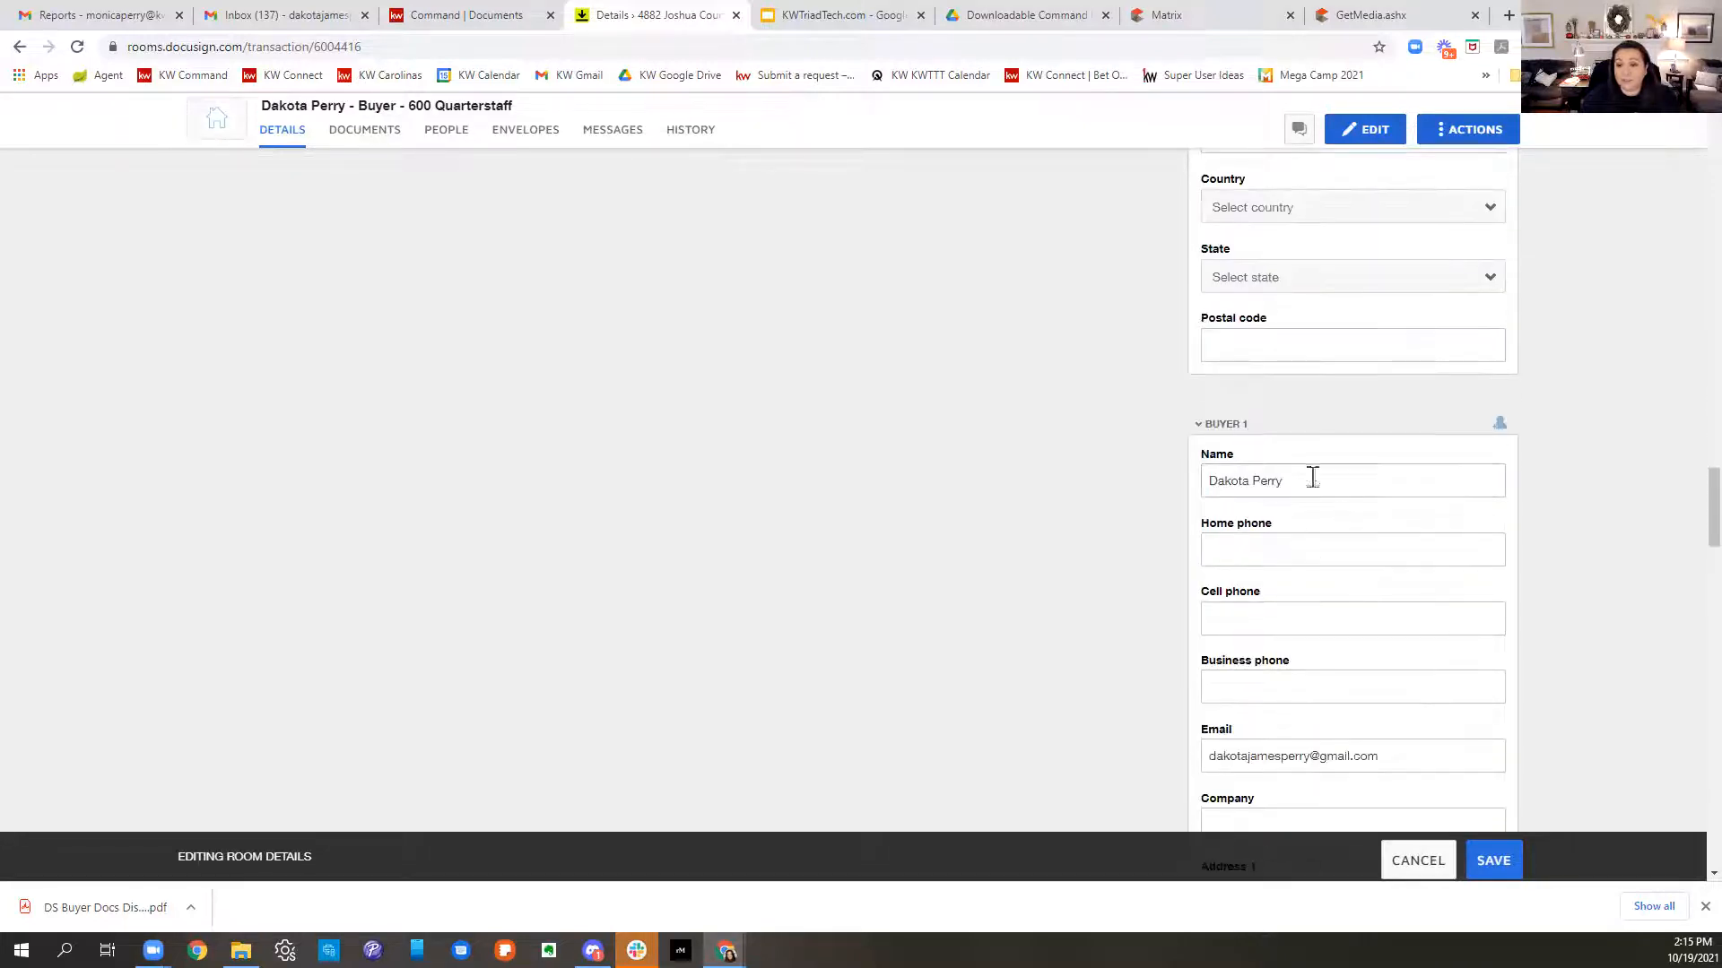
scroll(1397, 558, down, 2)
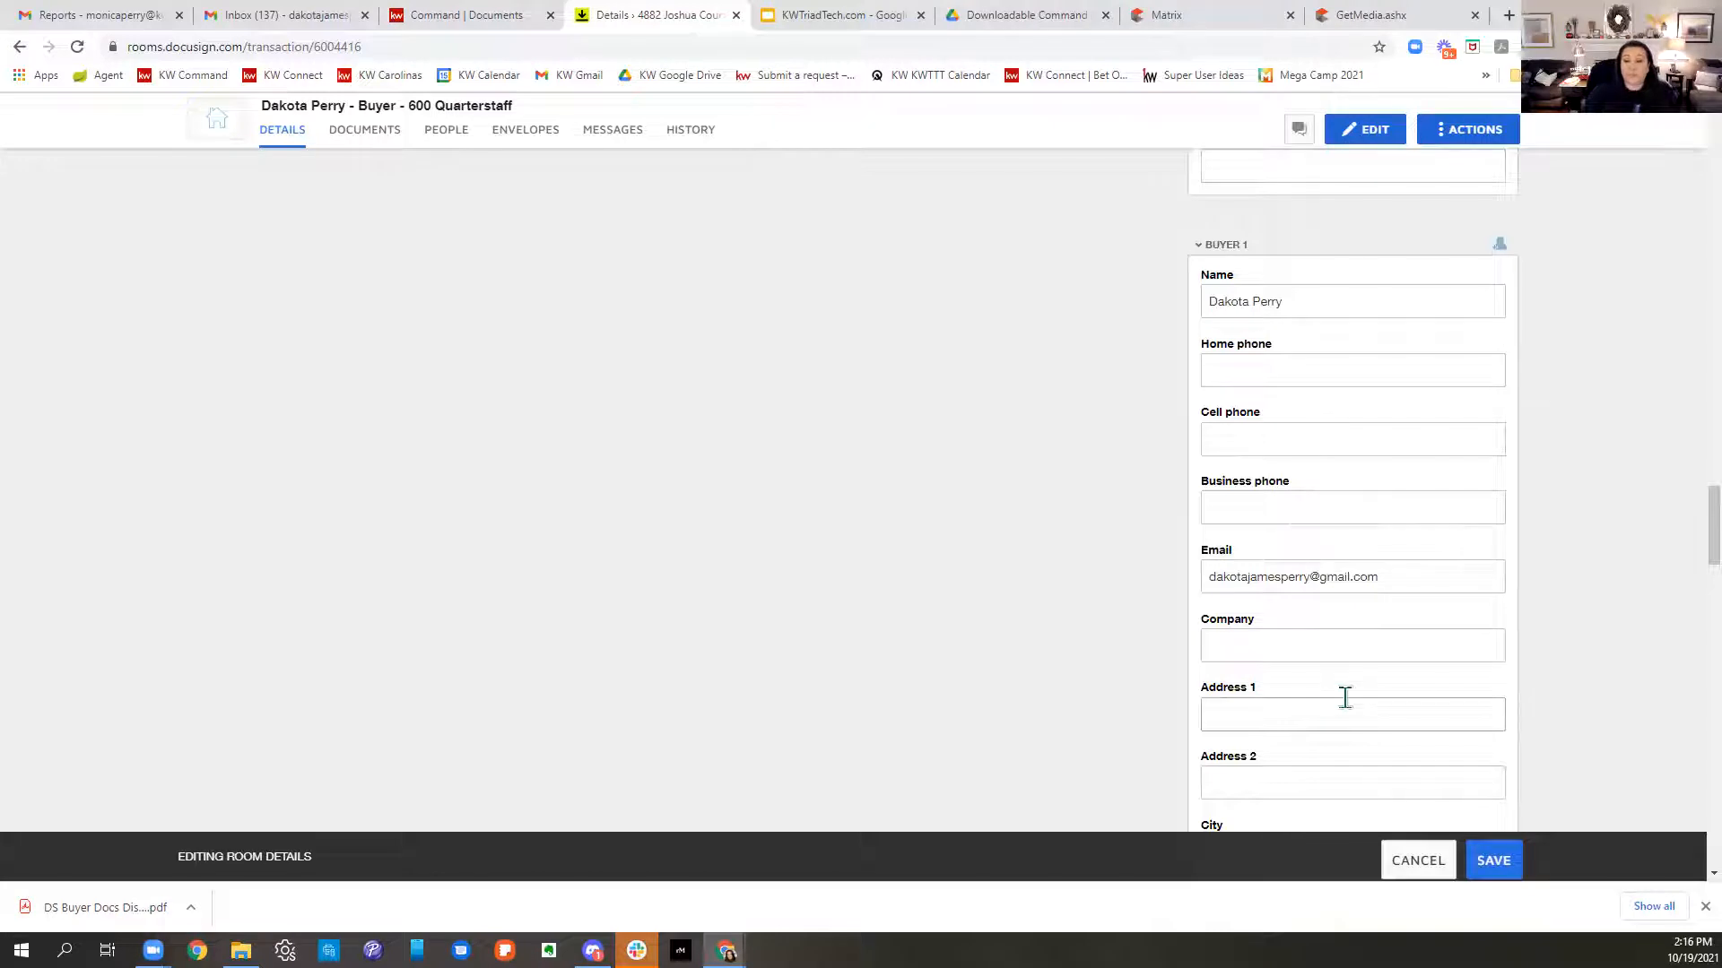
scroll(1345, 698, down, 11)
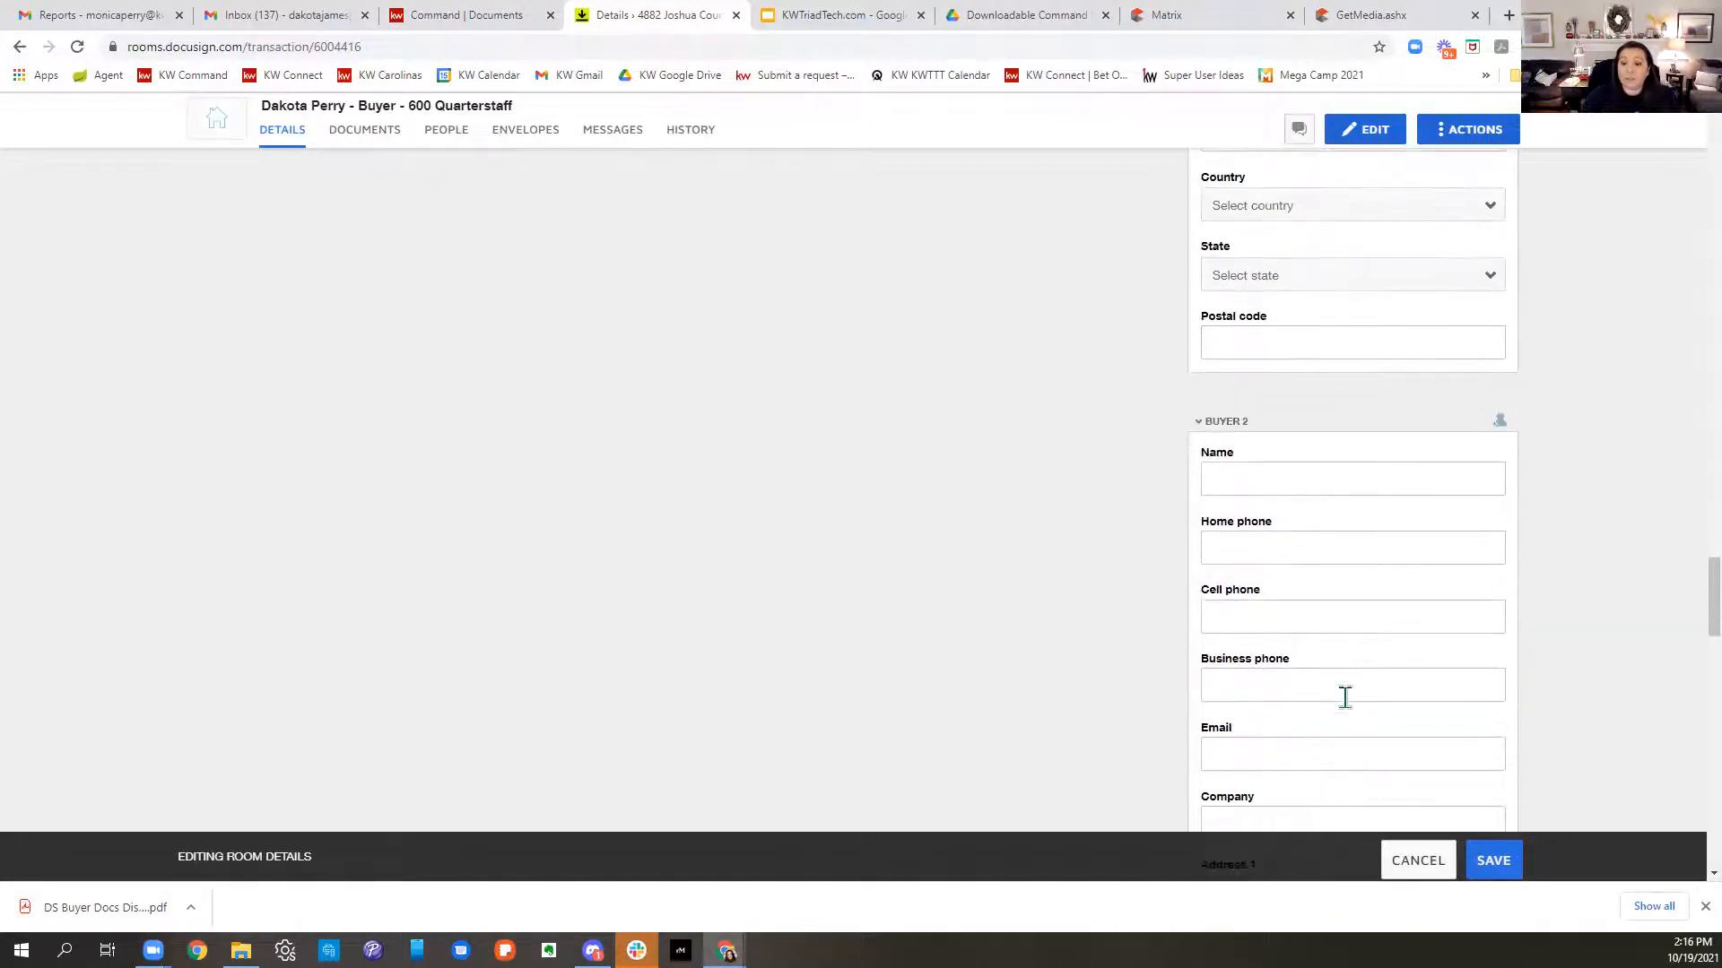
click(1491, 865)
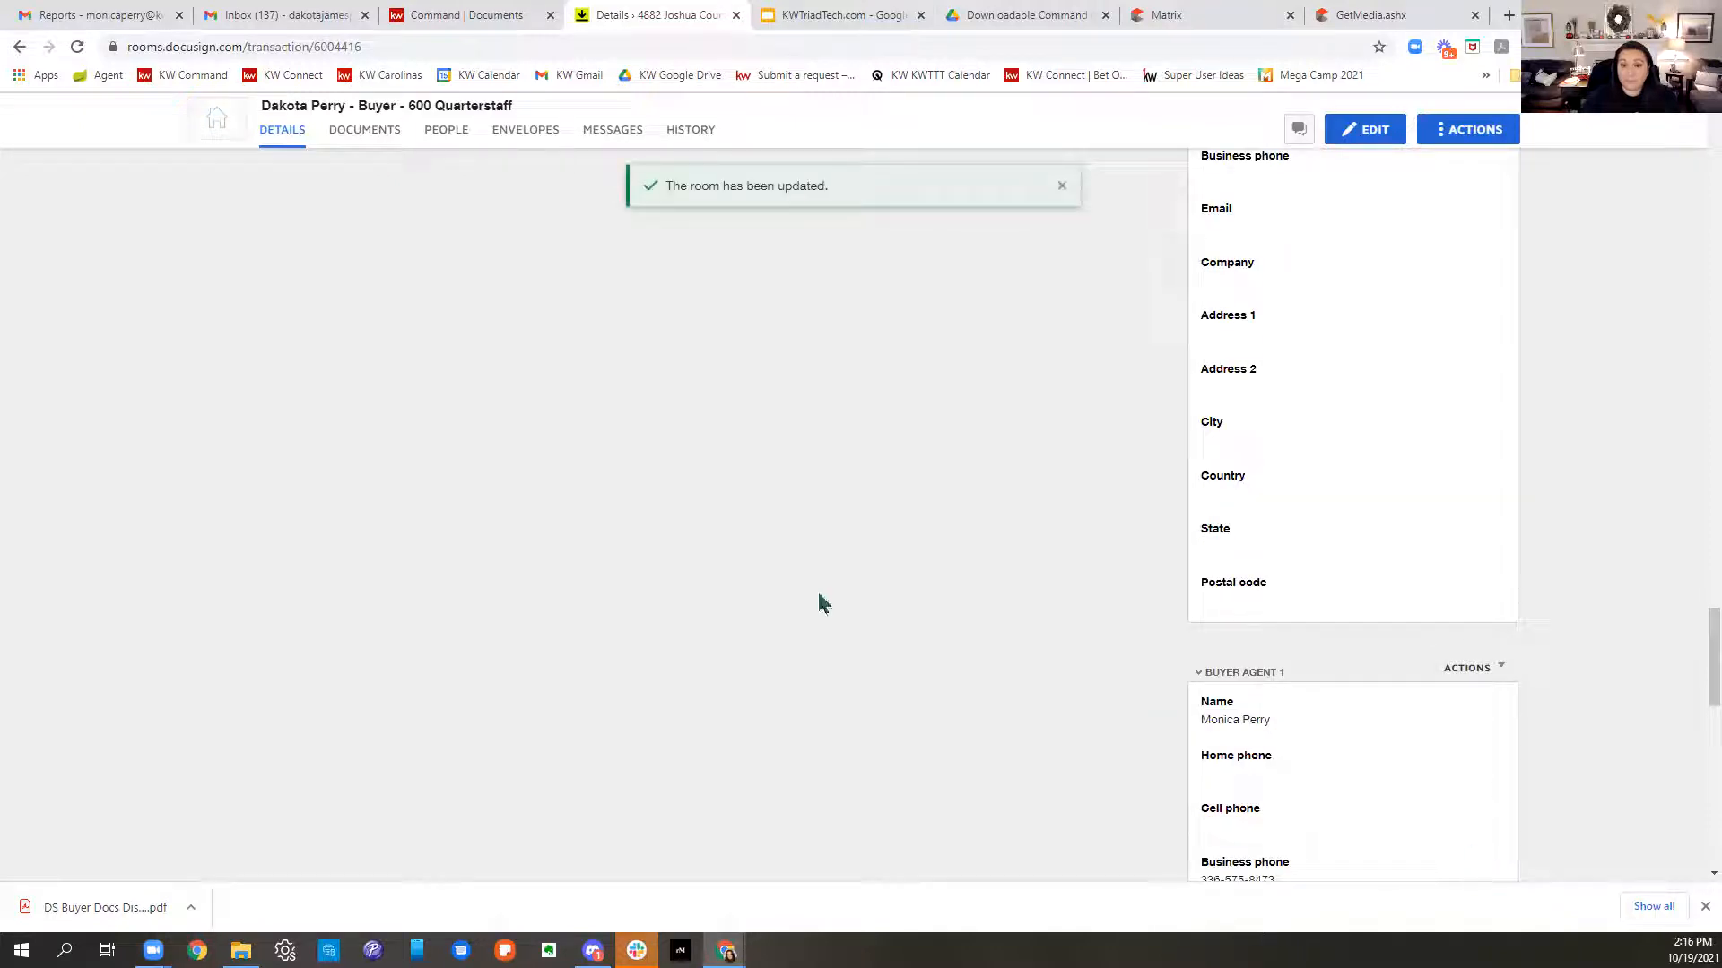
scroll(681, 576, down, 2)
scroll(1134, 538, up, 10)
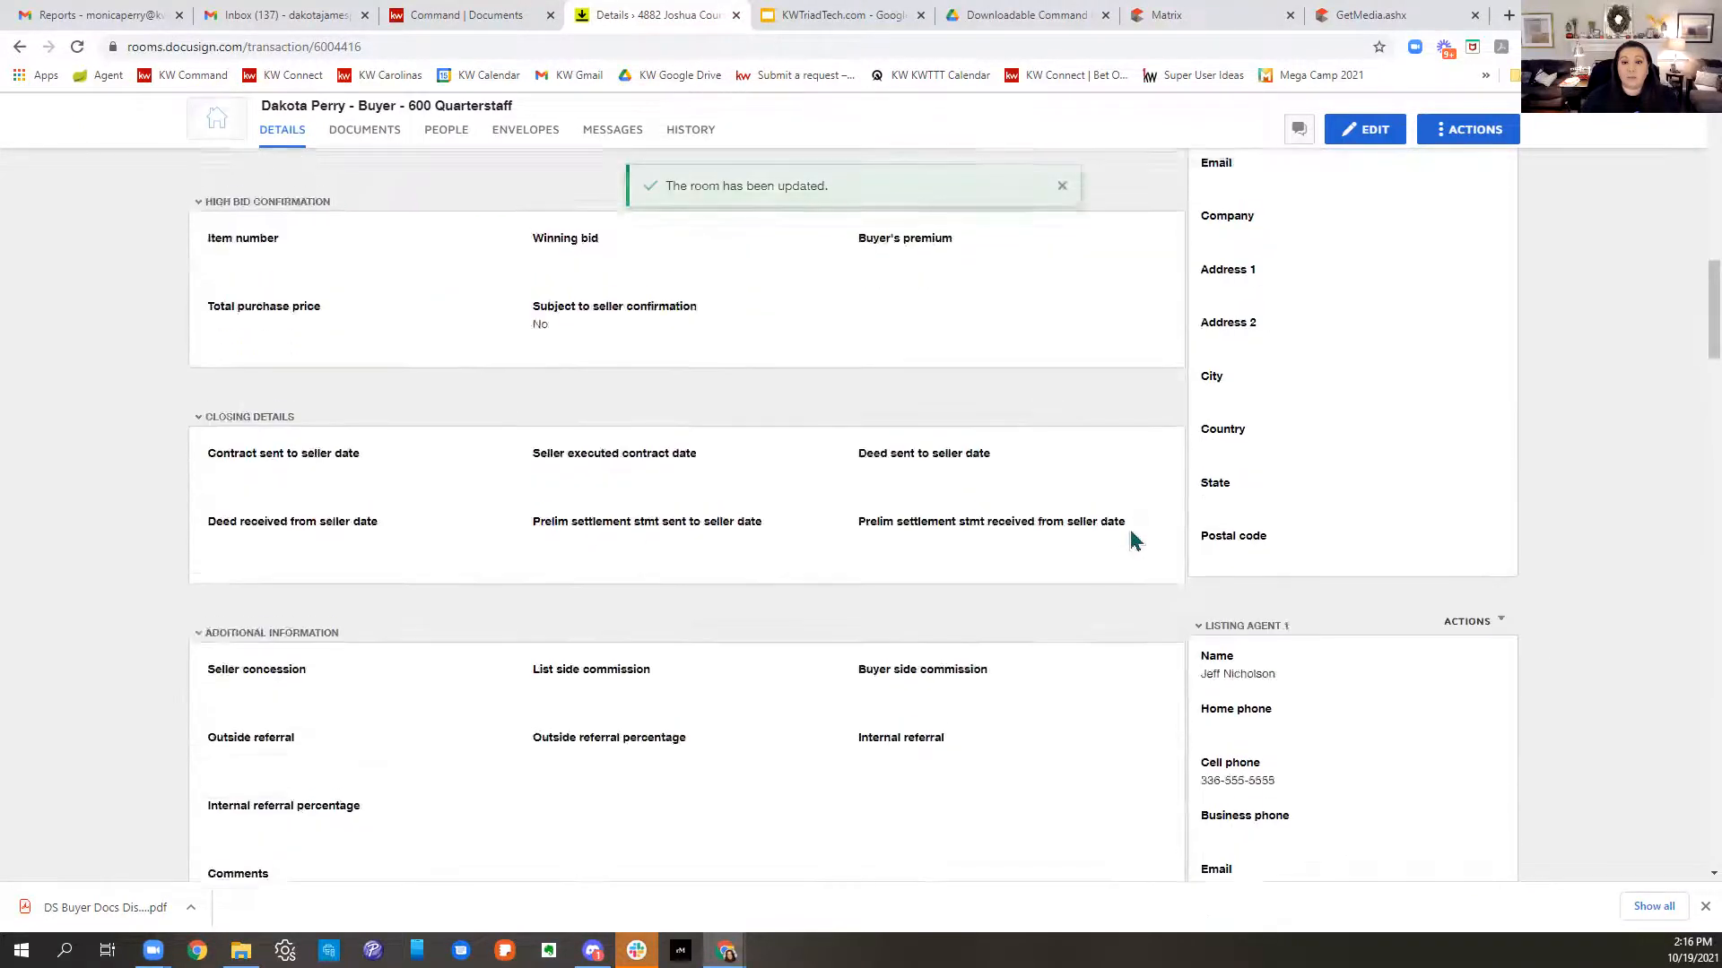
click(303, 236)
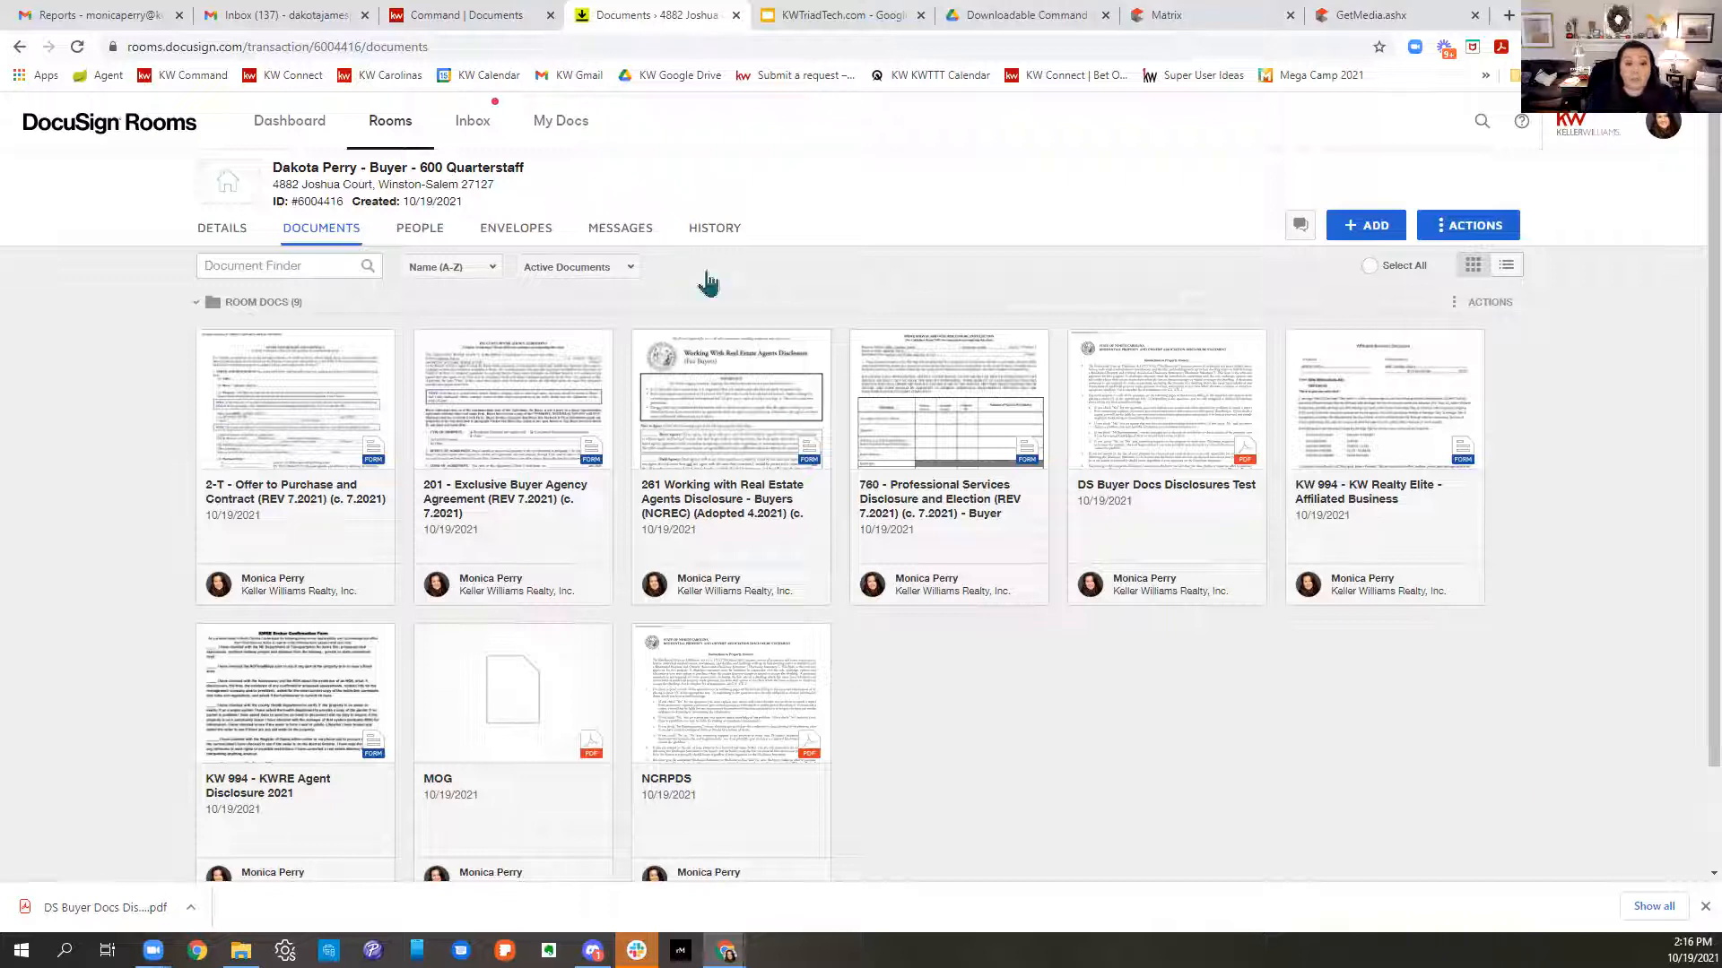
- Apply the Docusign Class 9.16.21 form template to the 201 Exclusive Buyer Agency Agreement
right_click(505, 384)
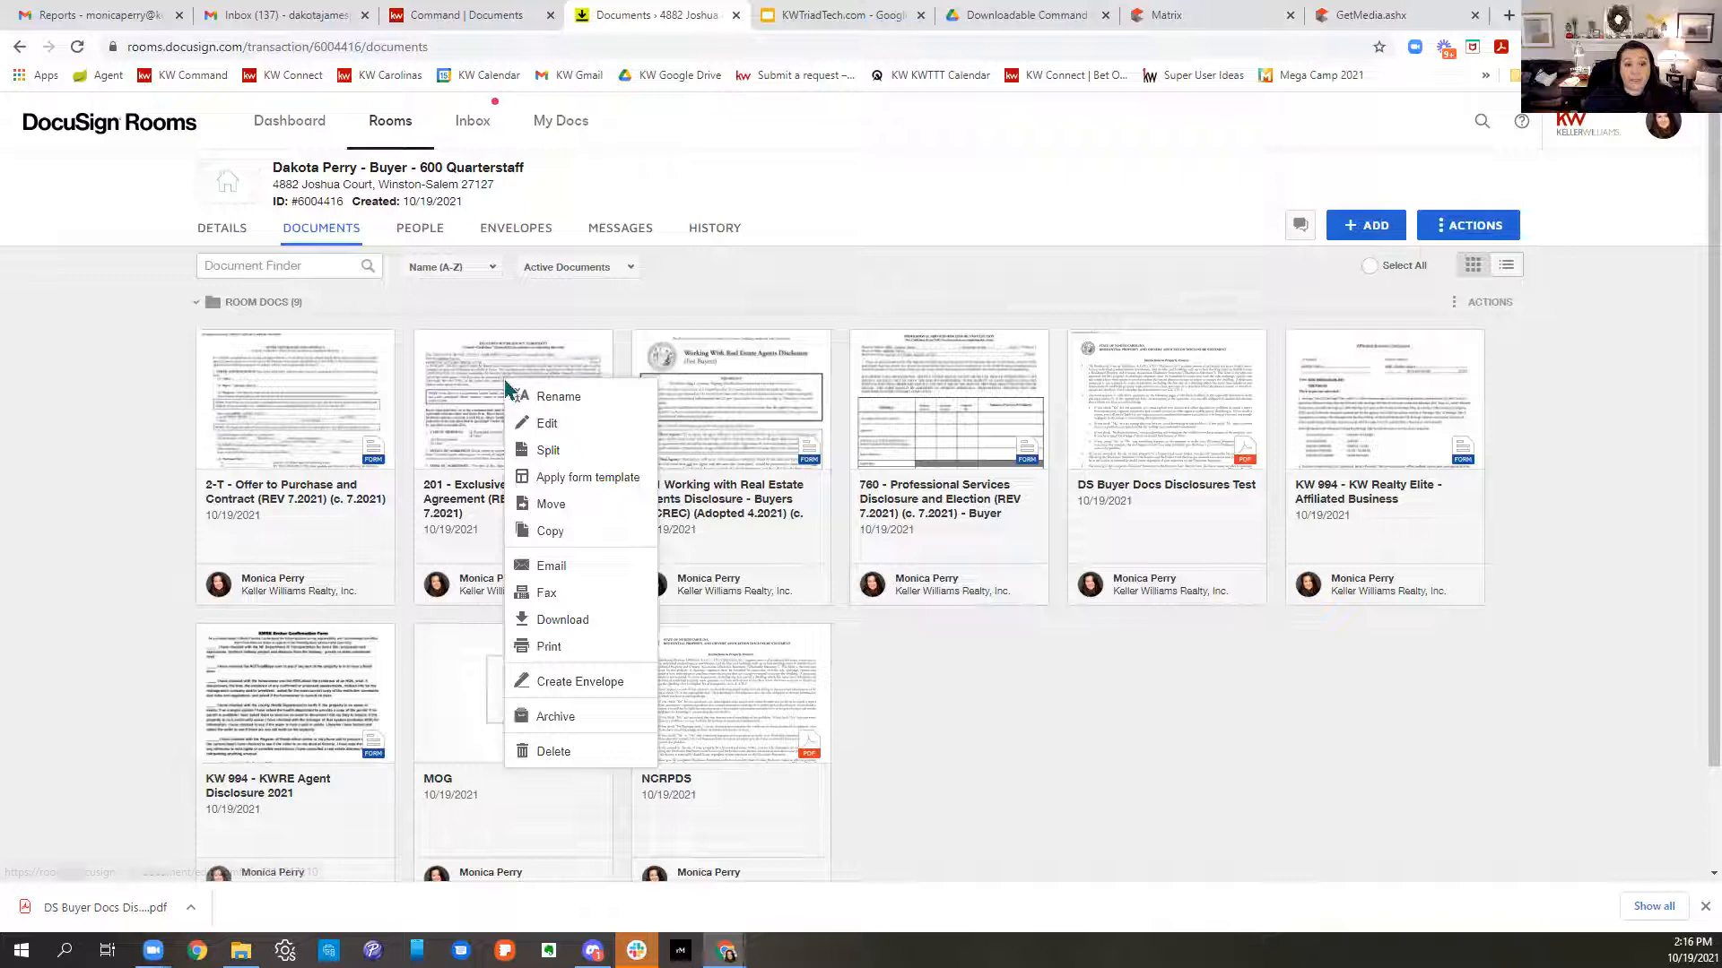
click(577, 477)
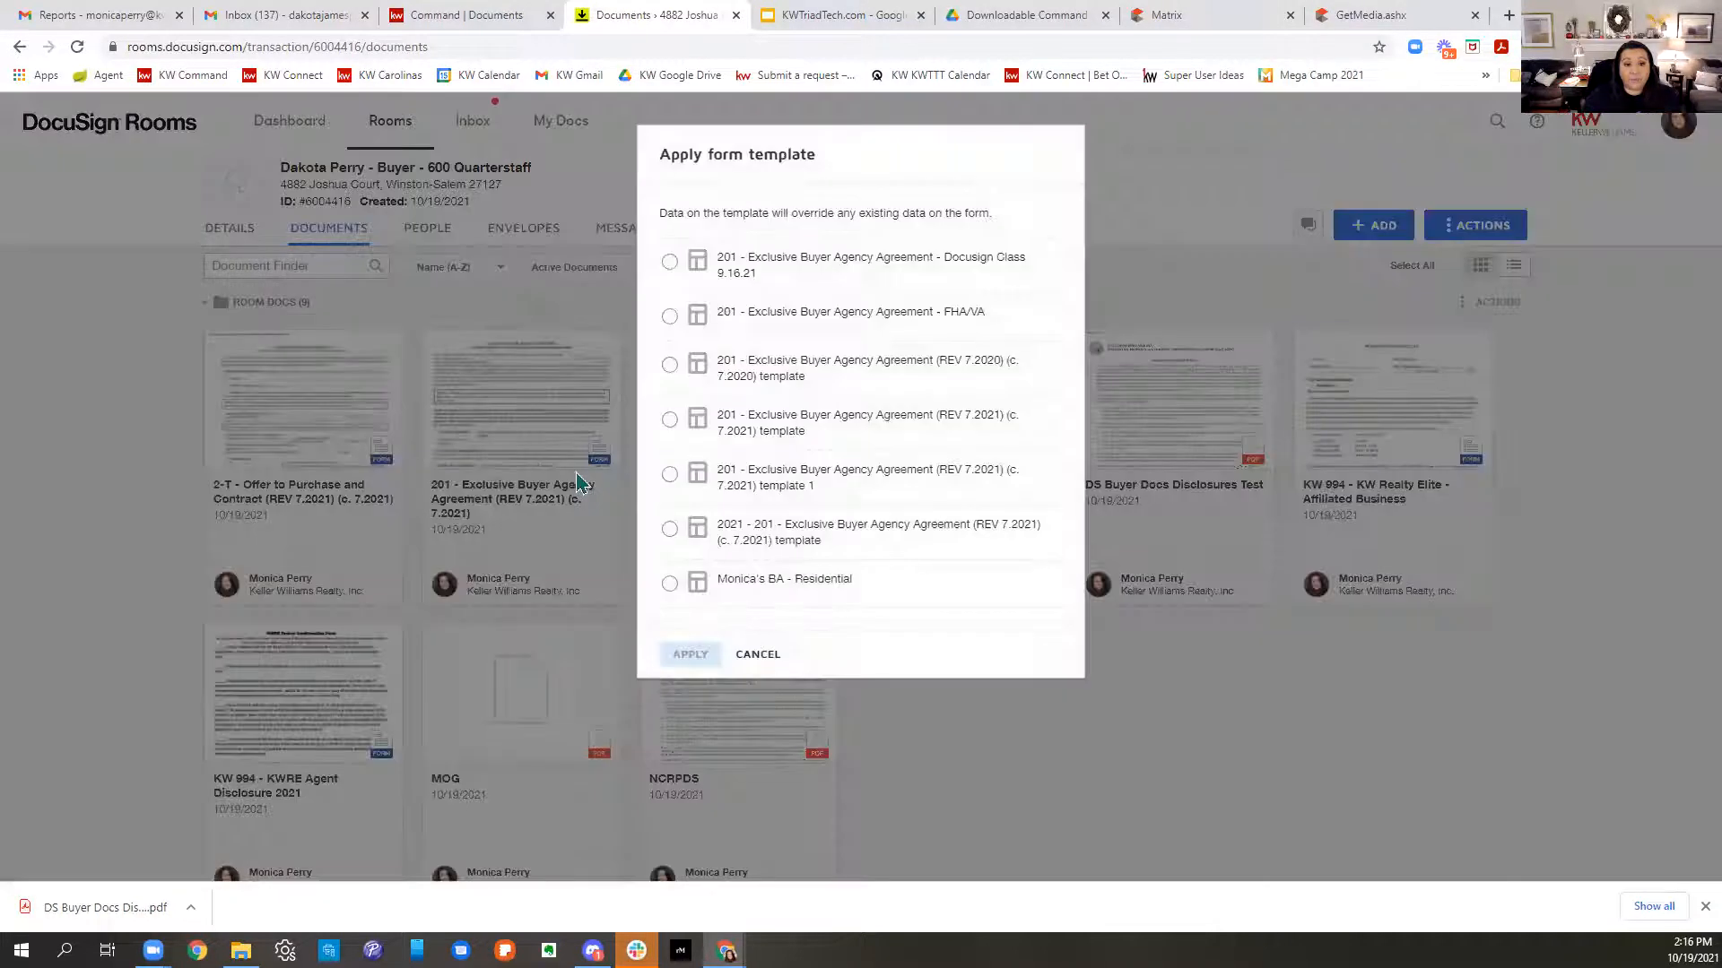
click(669, 261)
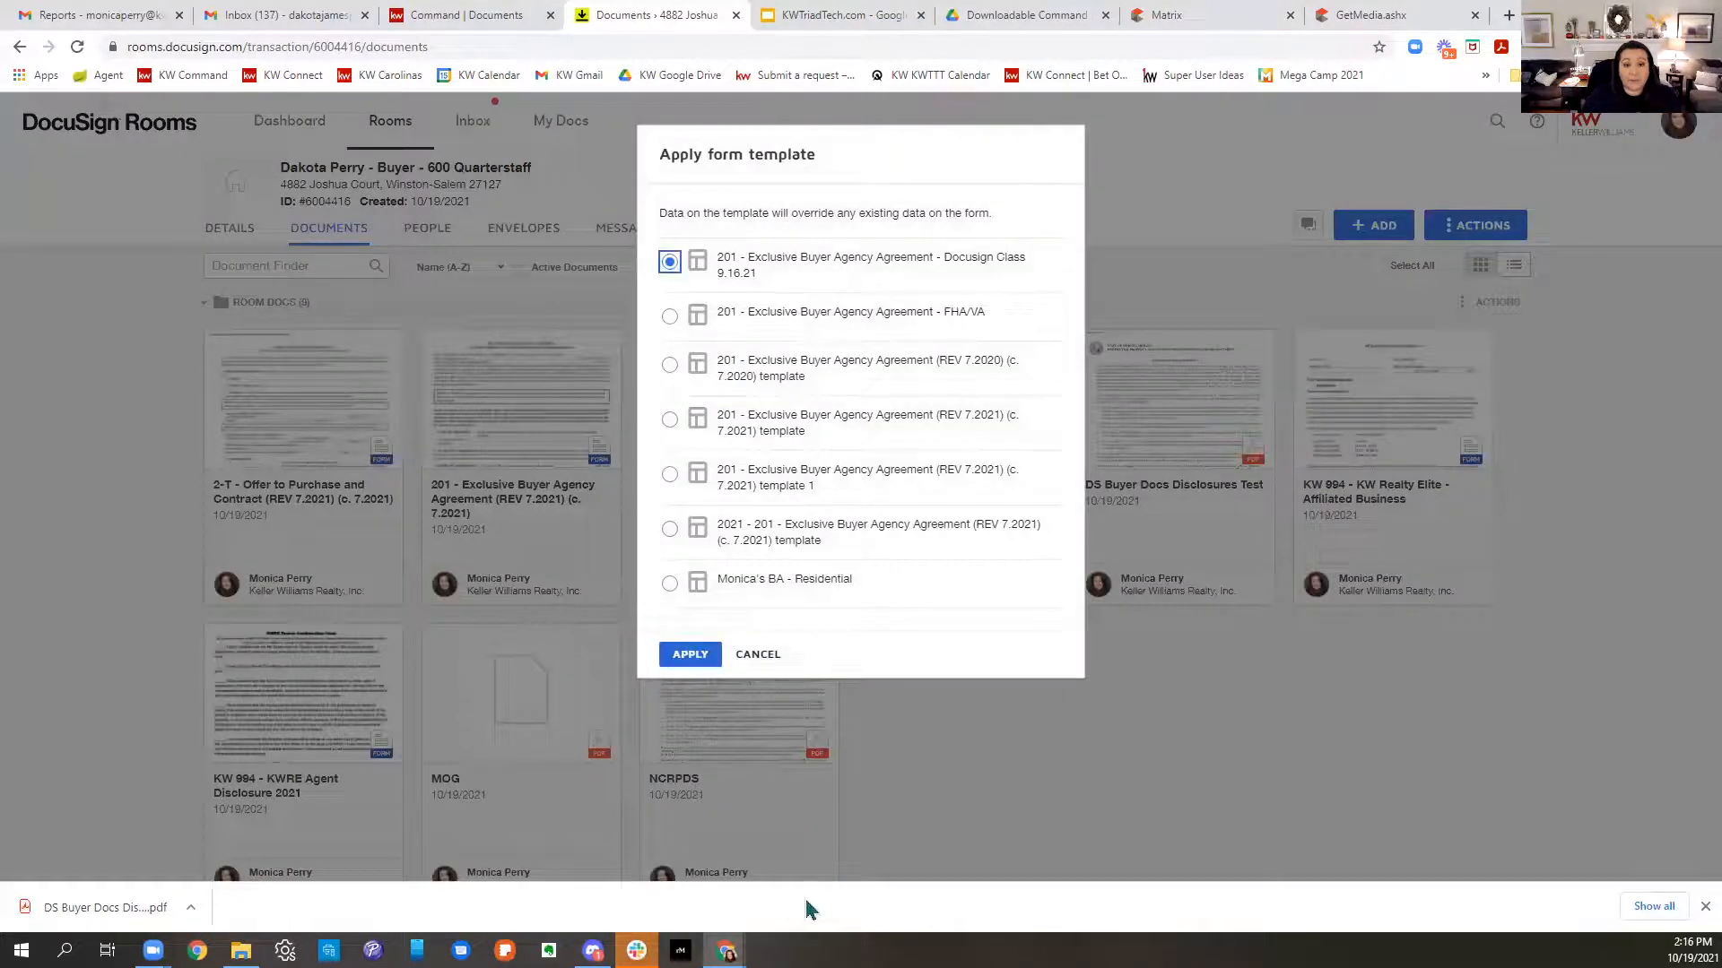
click(683, 655)
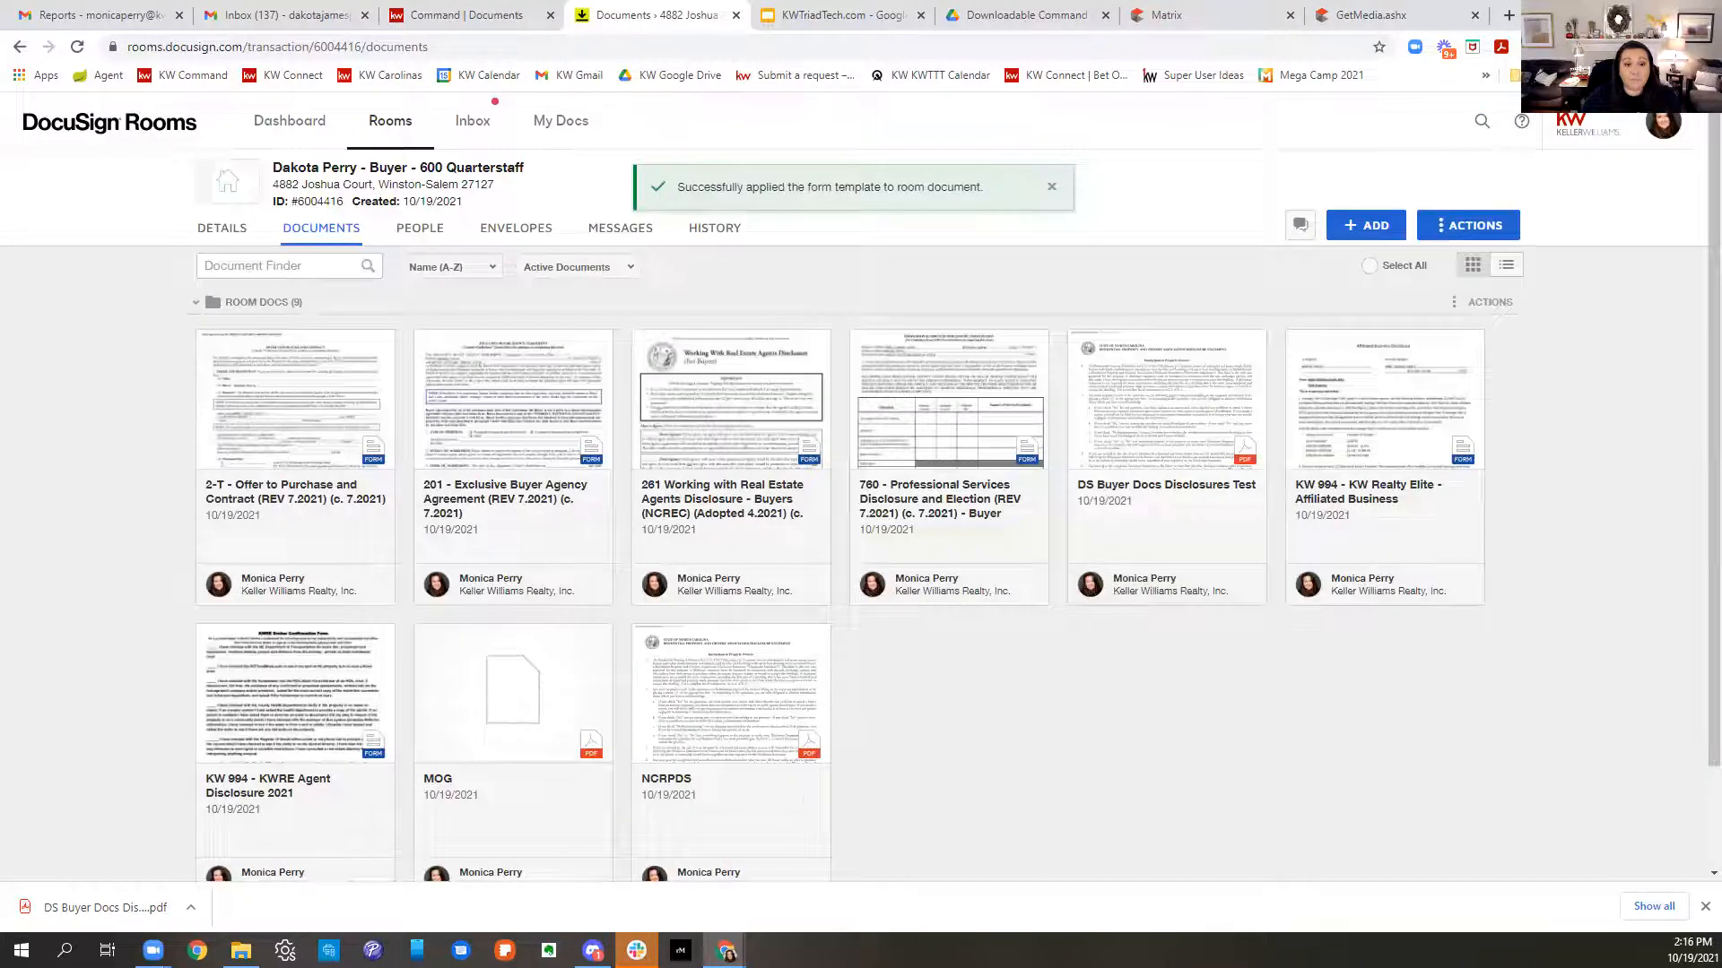
- Apply the first listed form template to the Offer to Purchase and Contract
right_click(318, 448)
click(406, 536)
click(669, 261)
click(687, 445)
- Apply the REV 7.2020 buyer form template to the 760 Professional Services Disclosure
right_click(957, 389)
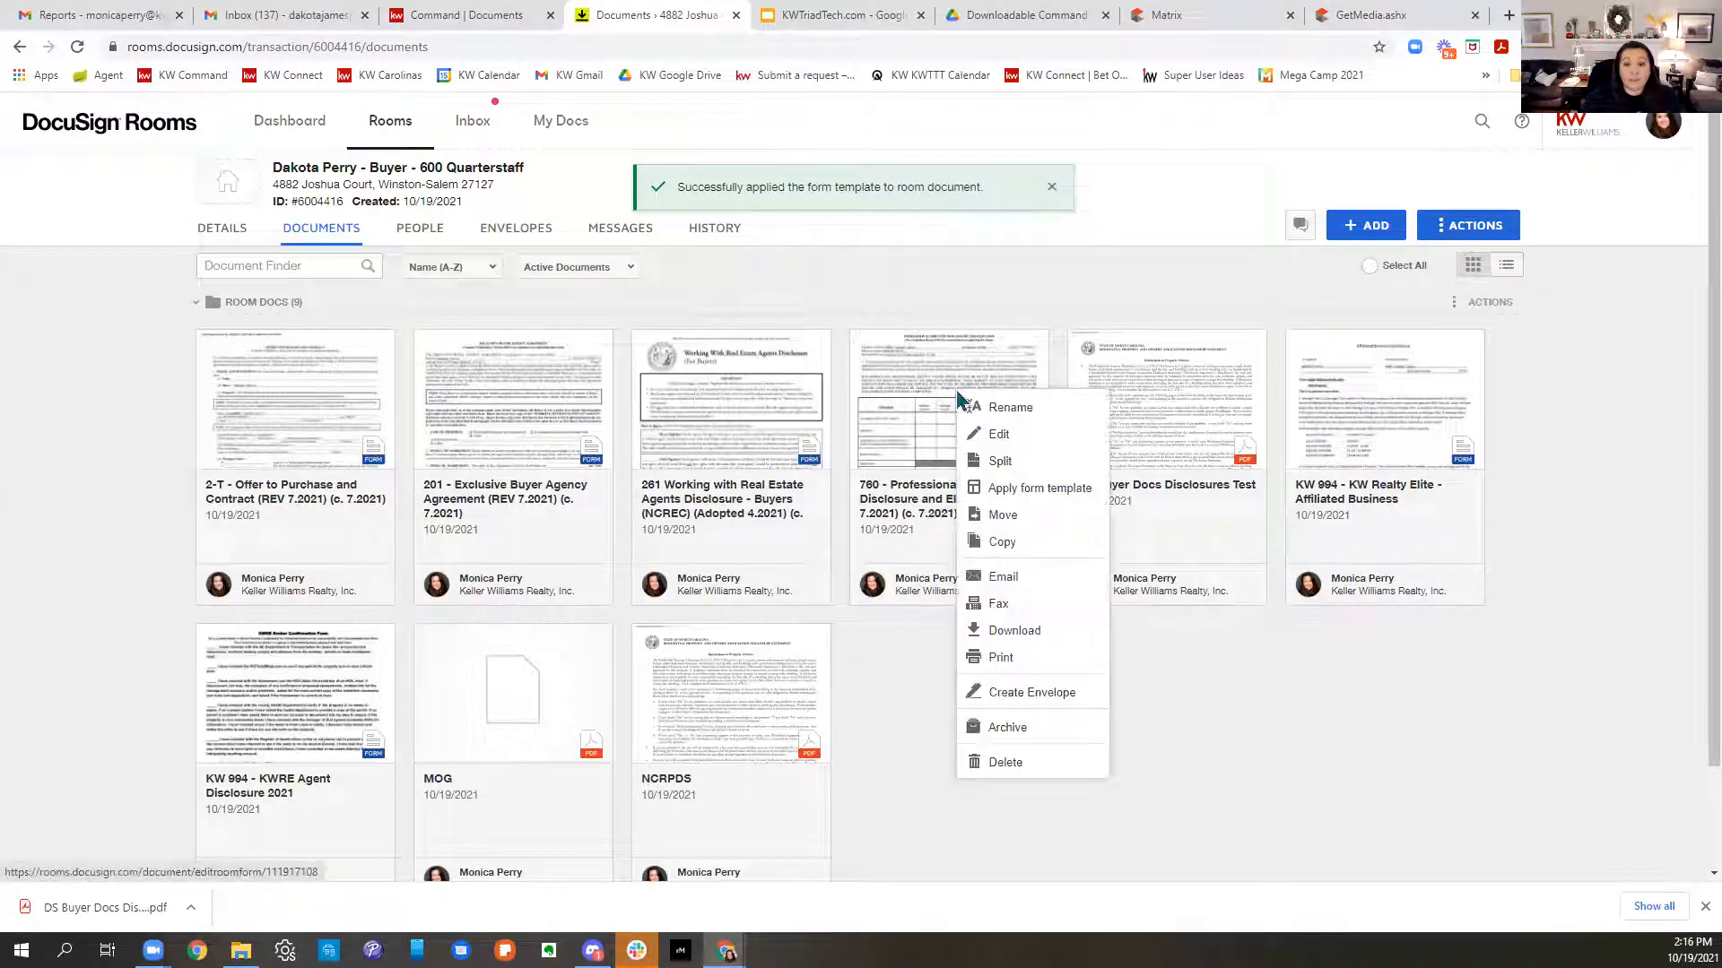
click(1031, 489)
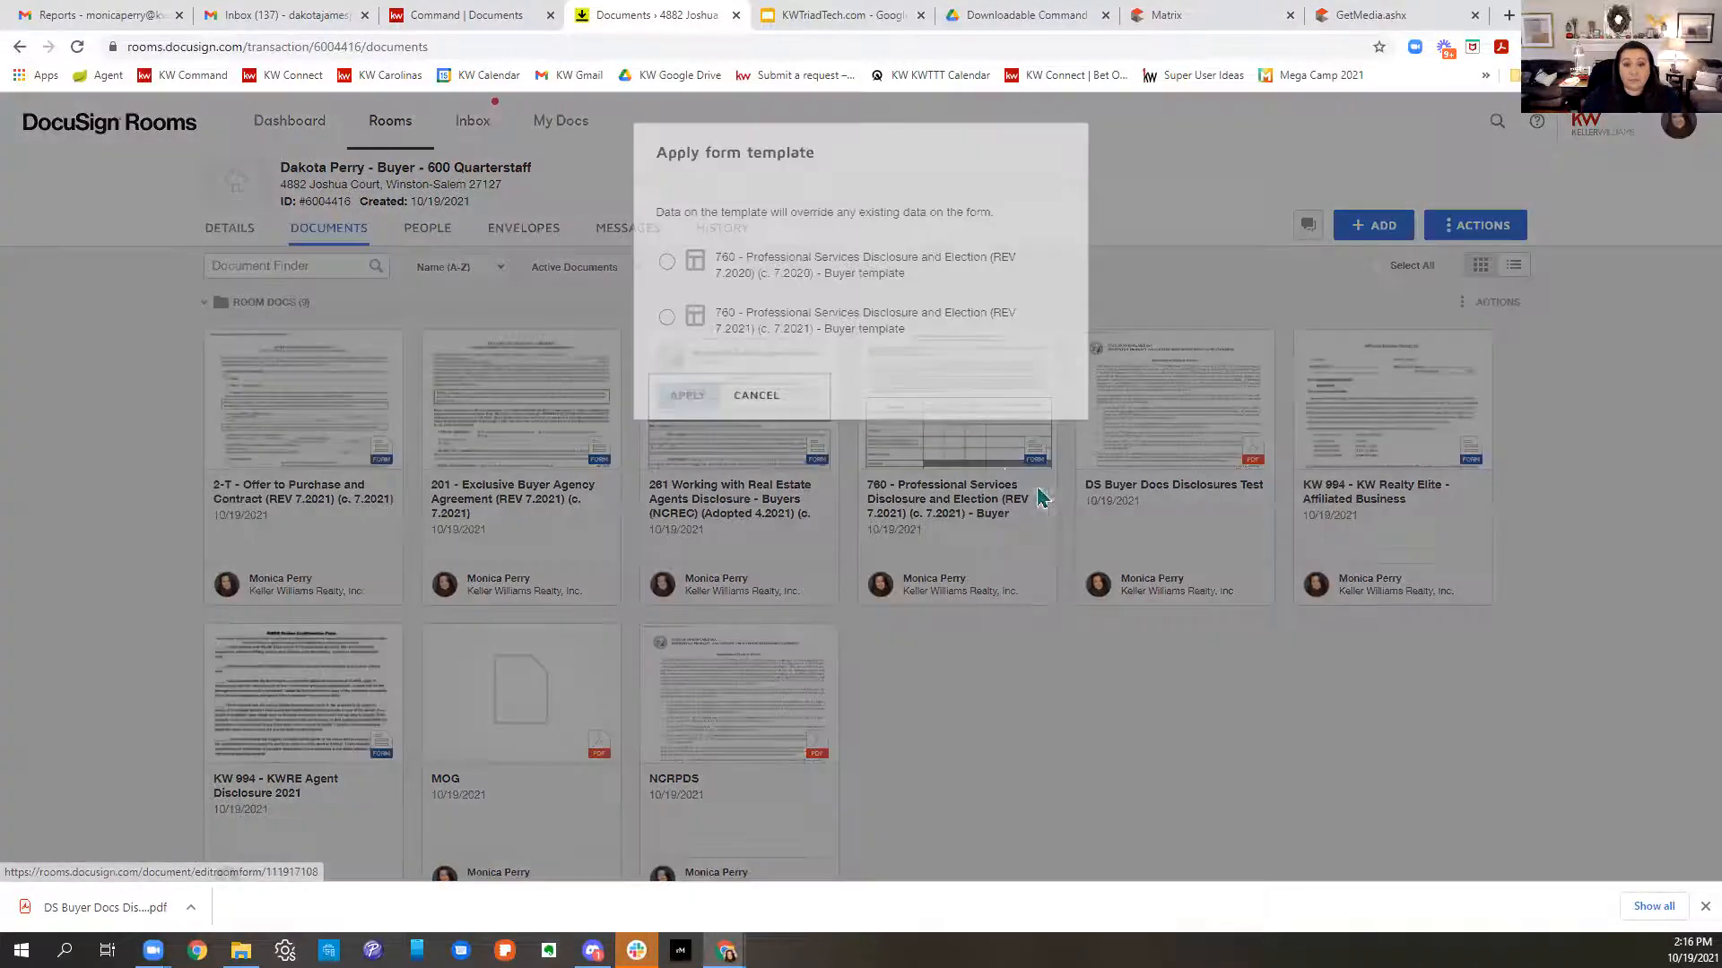
click(671, 262)
click(724, 394)
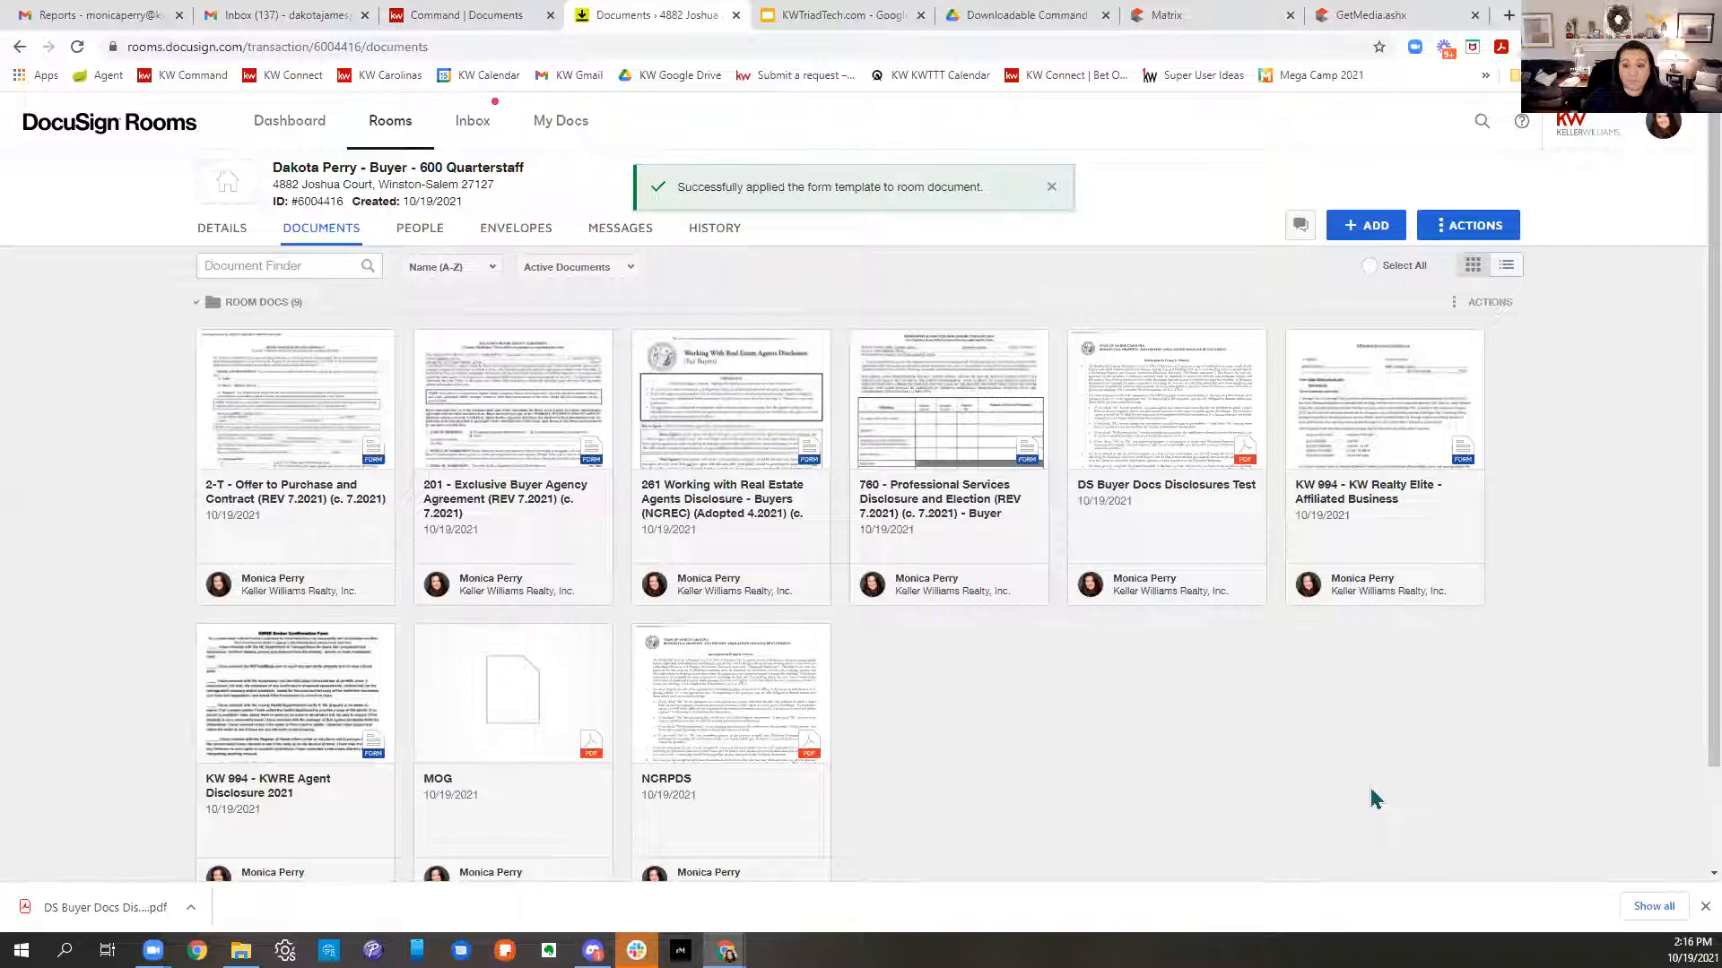
scroll(1201, 661, down, 1)
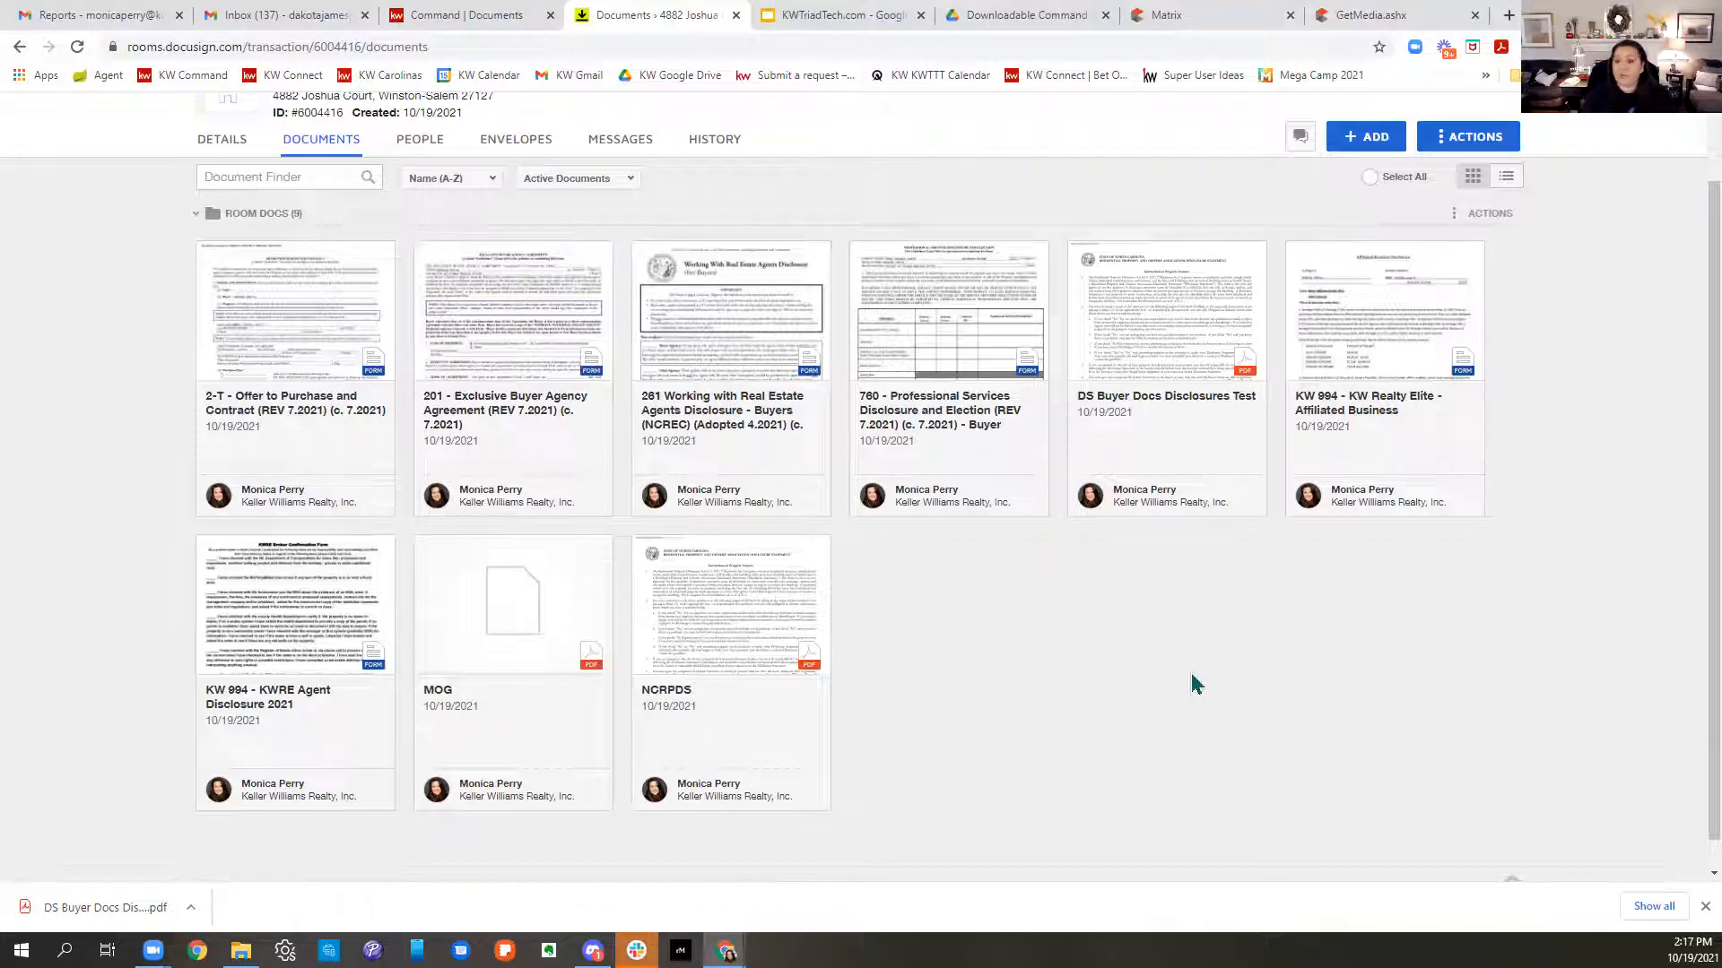
click(1354, 144)
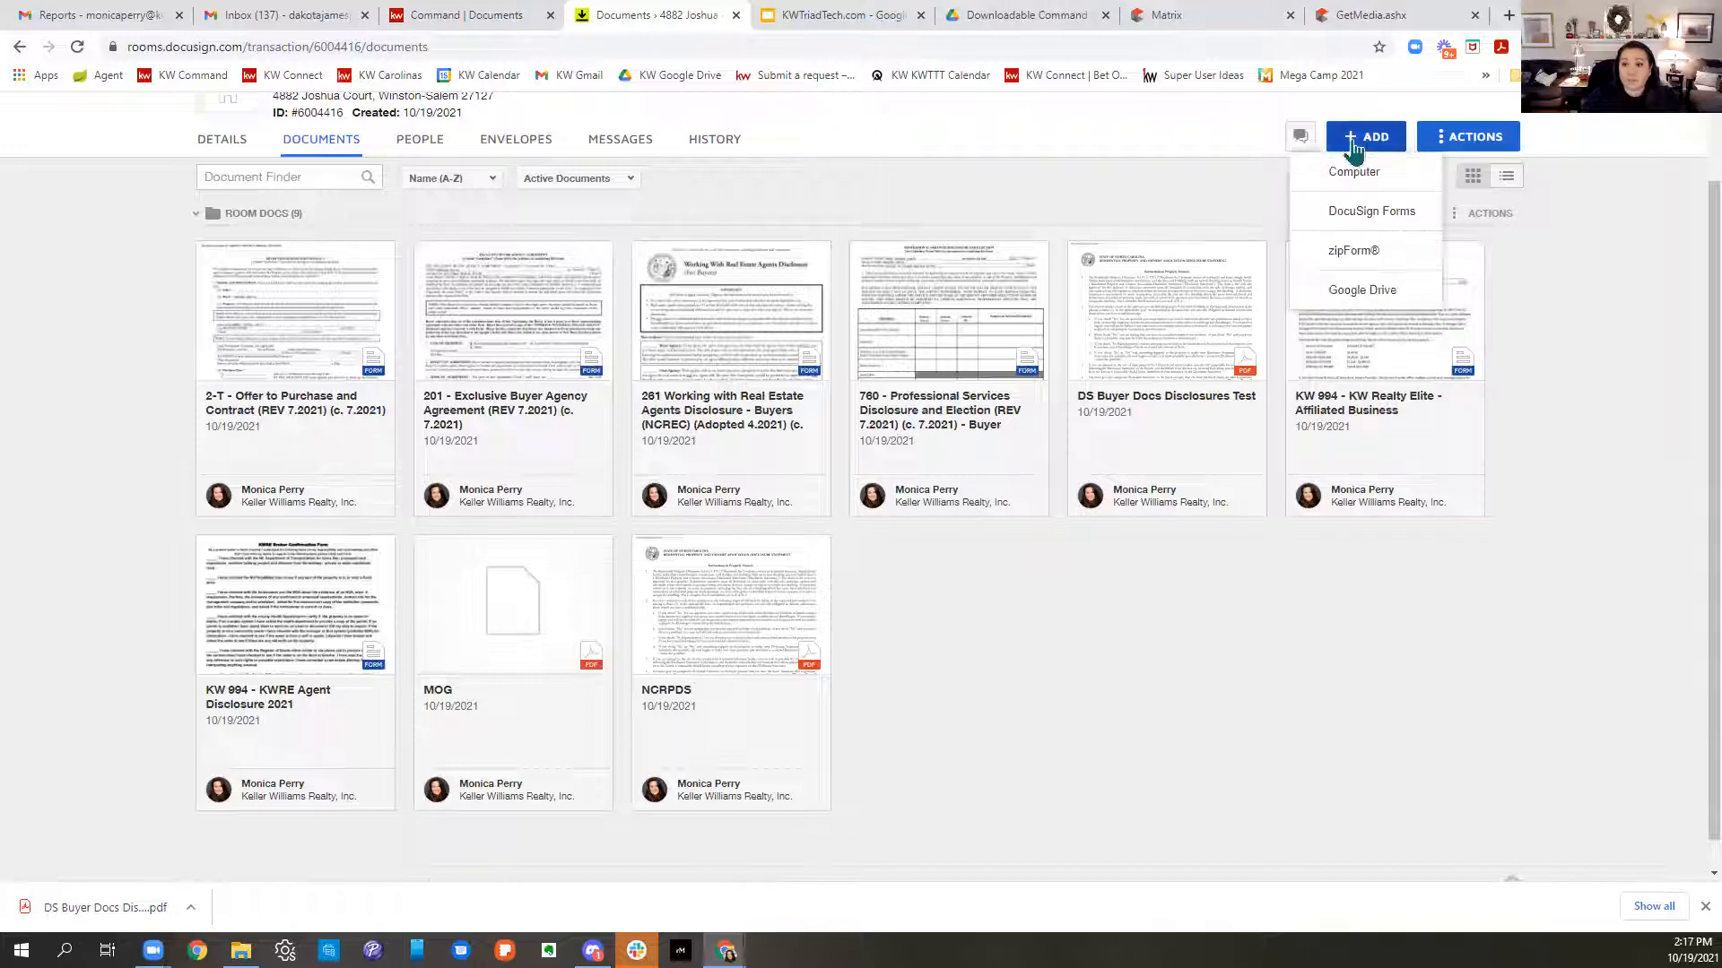
click(1401, 220)
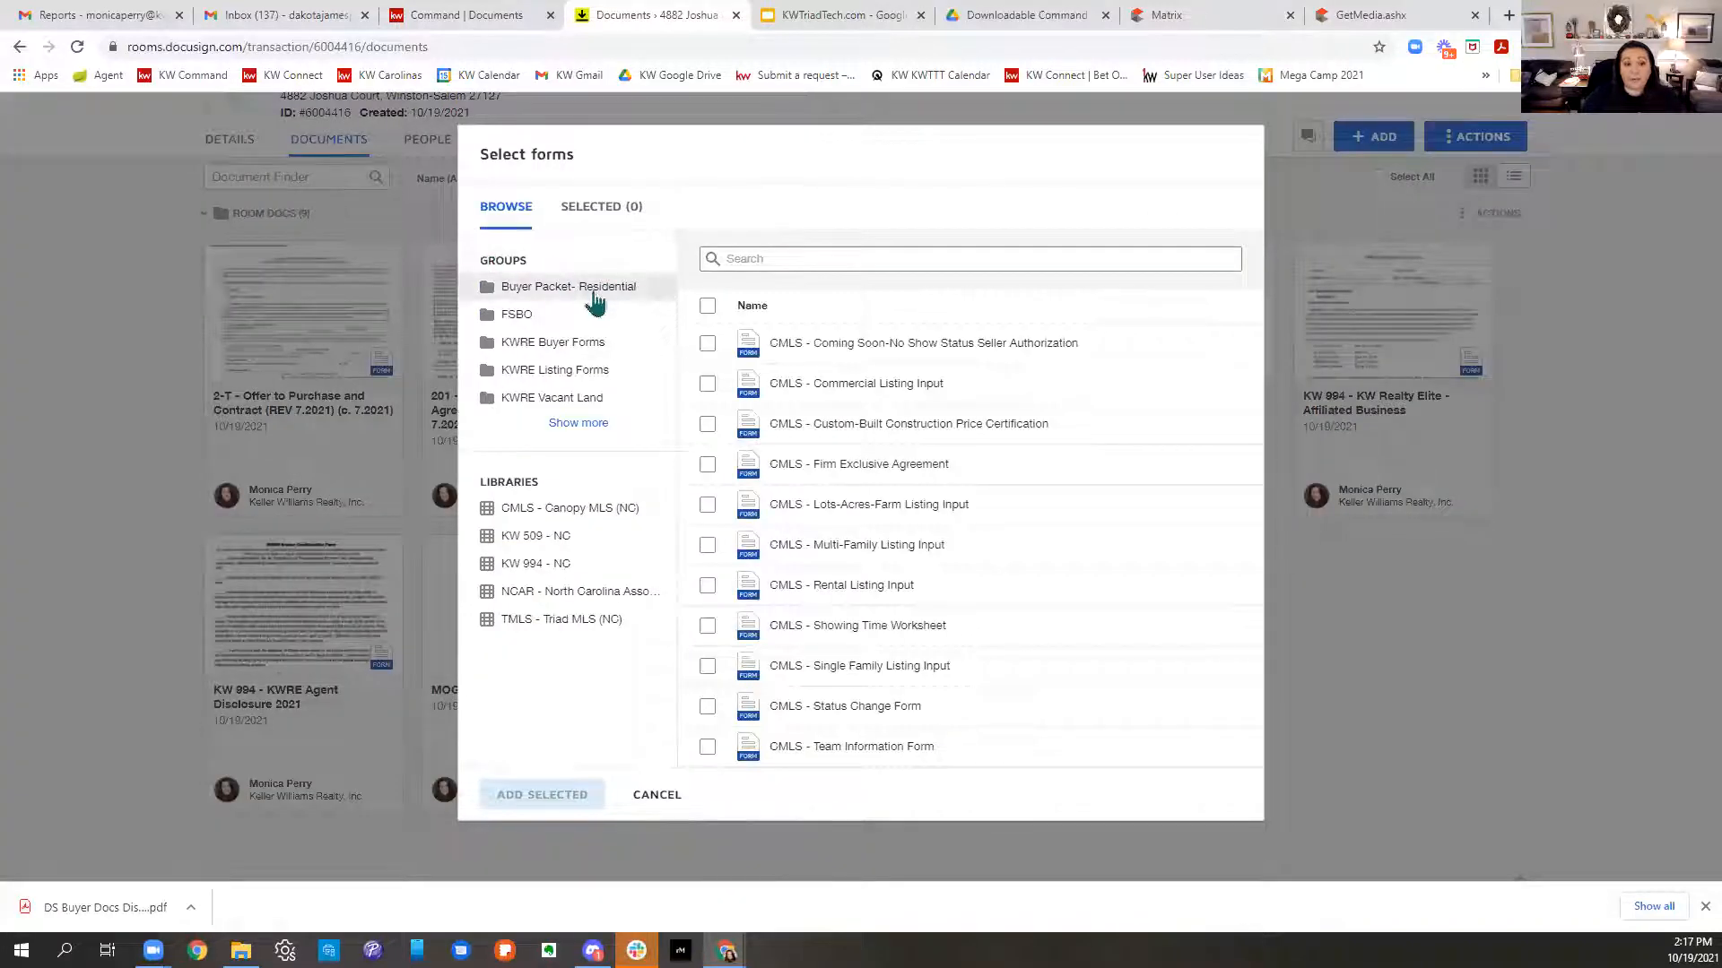
click(578, 423)
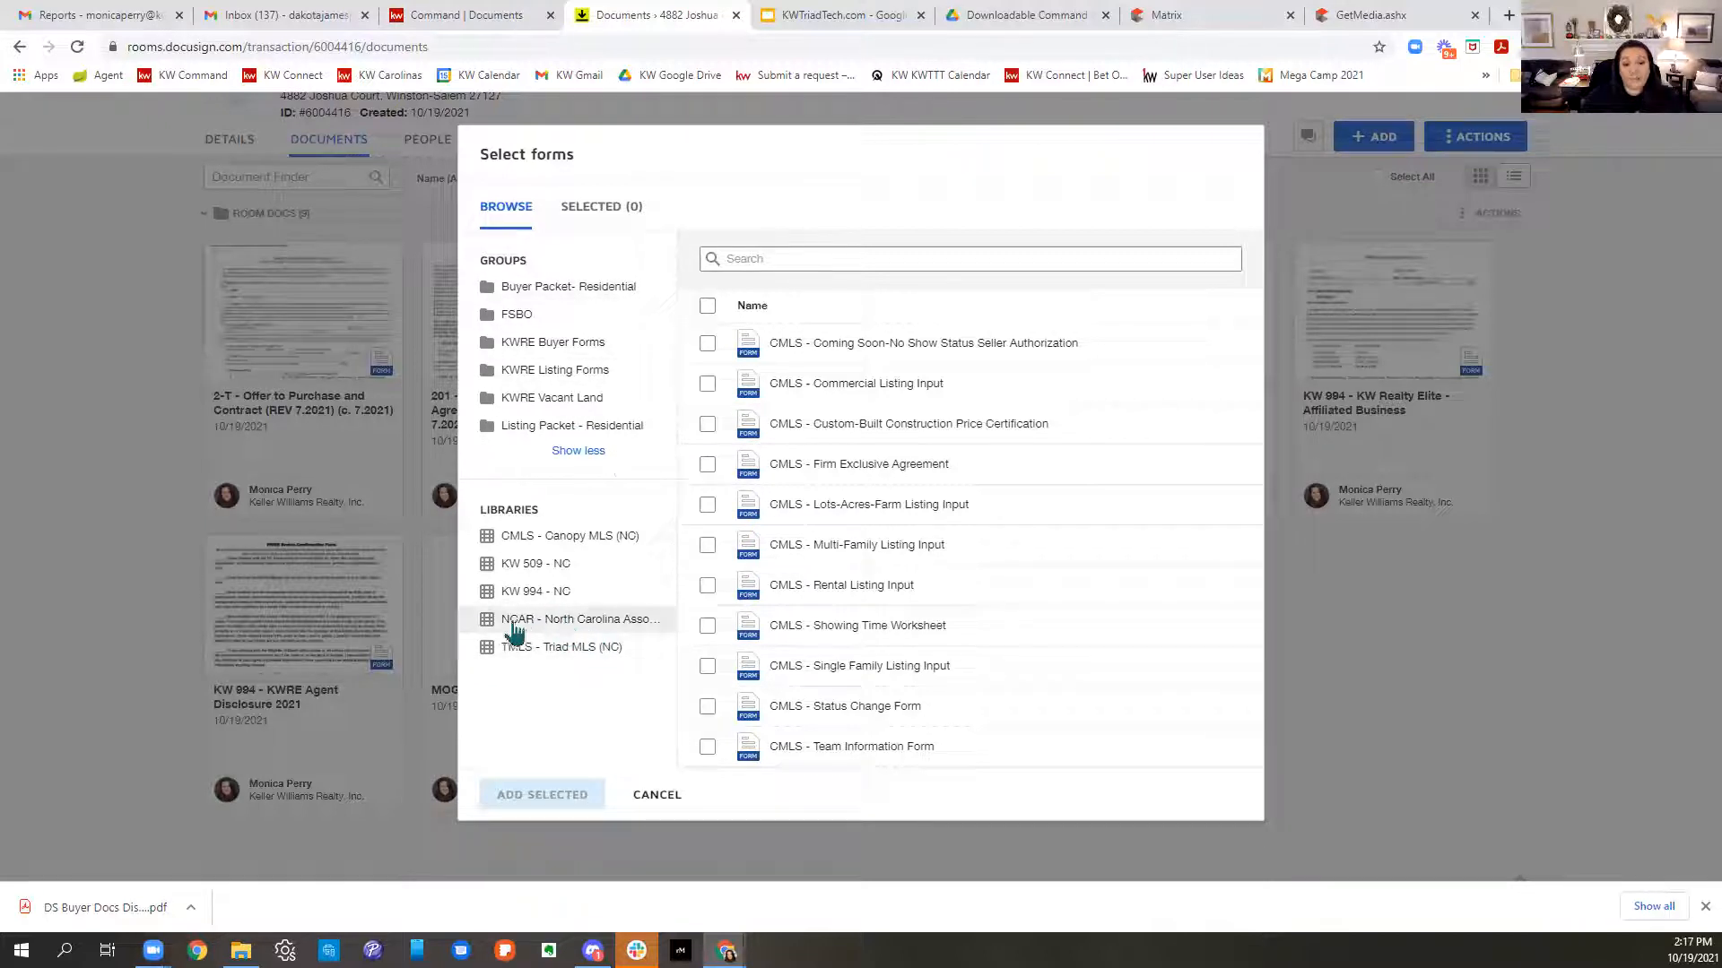
click(576, 620)
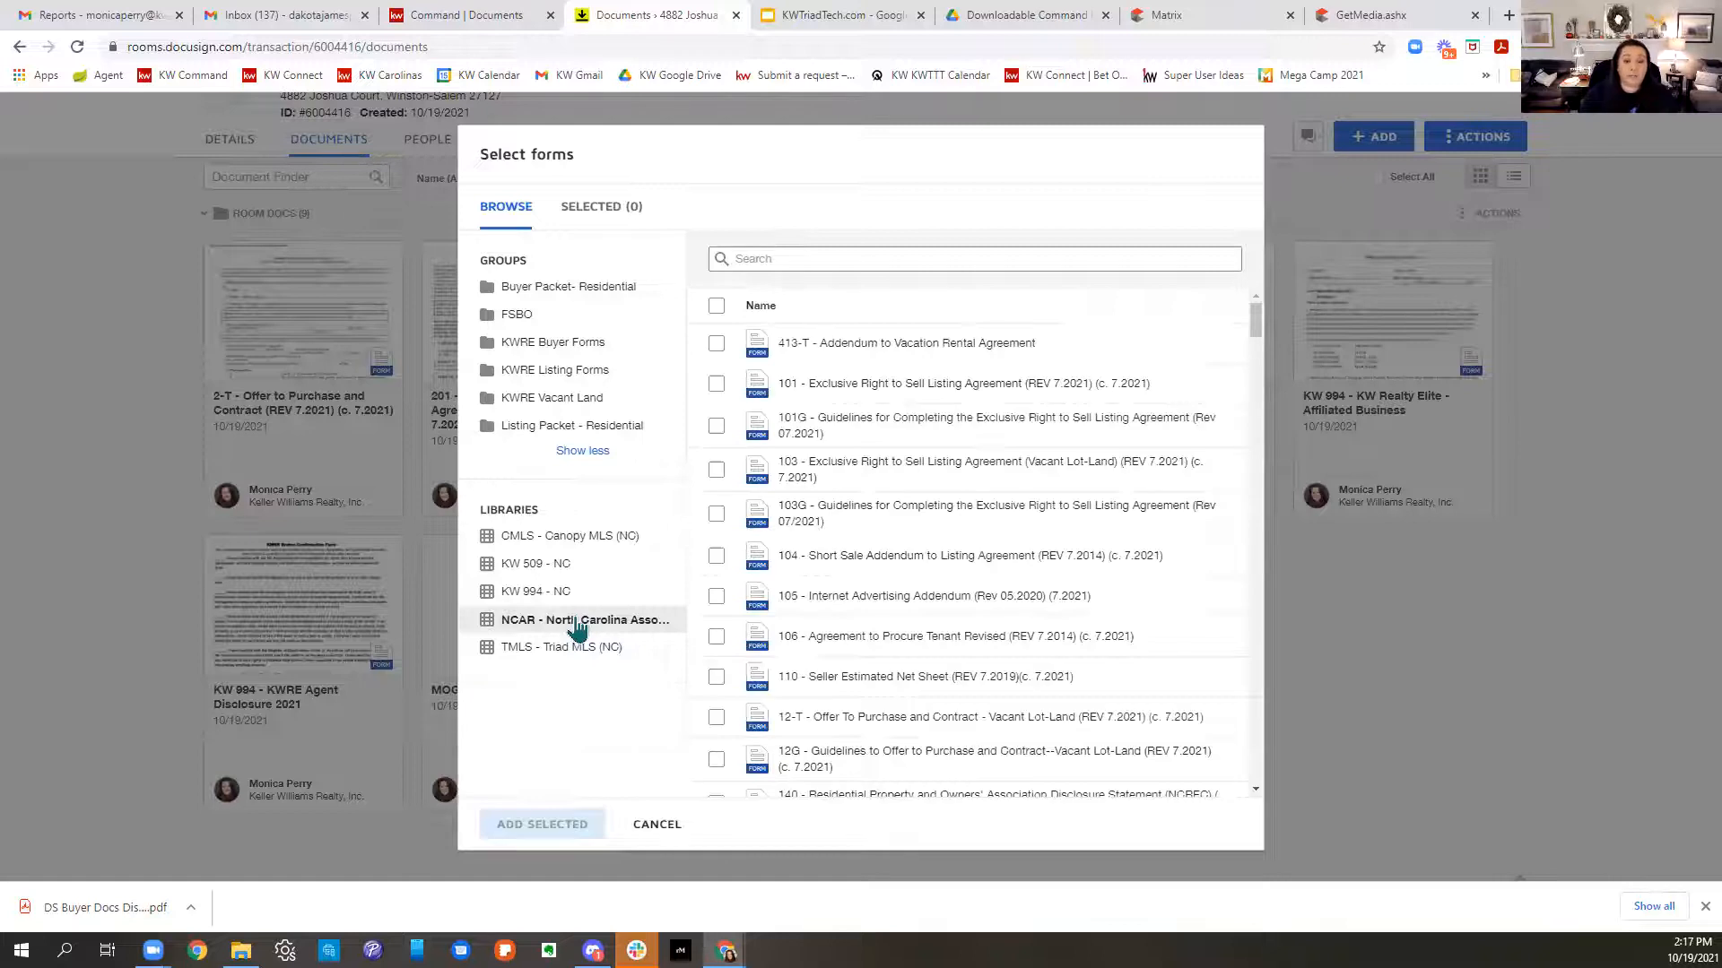
scroll(1089, 699, down, 3)
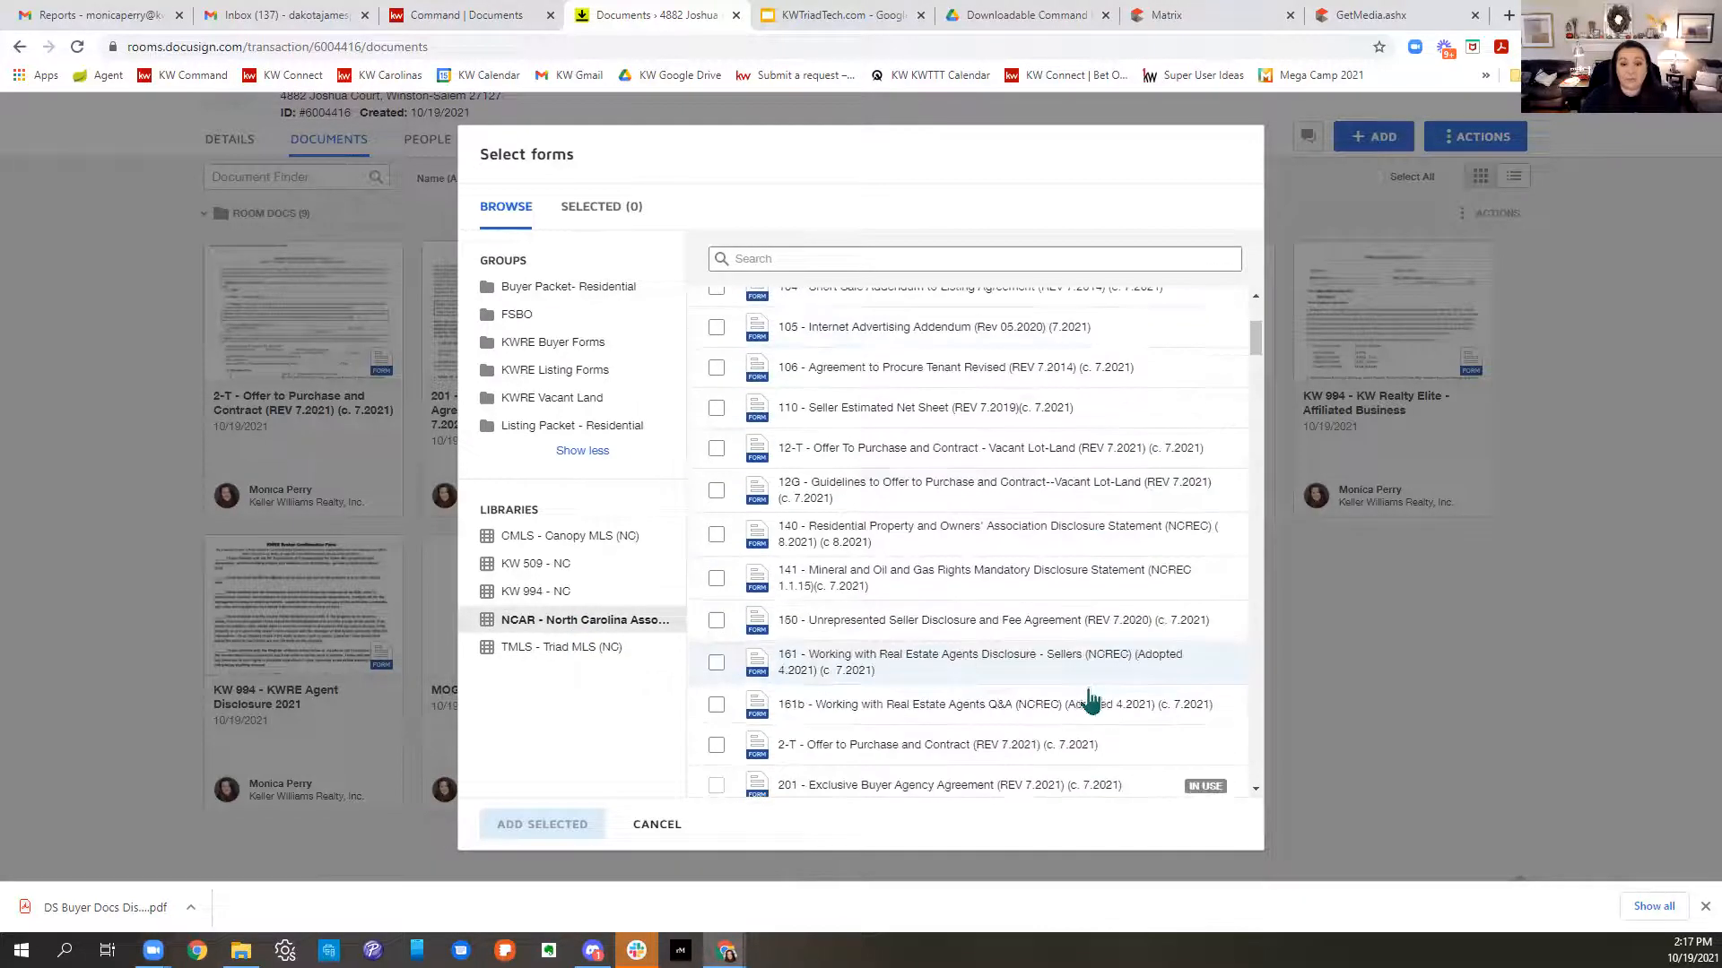
click(658, 825)
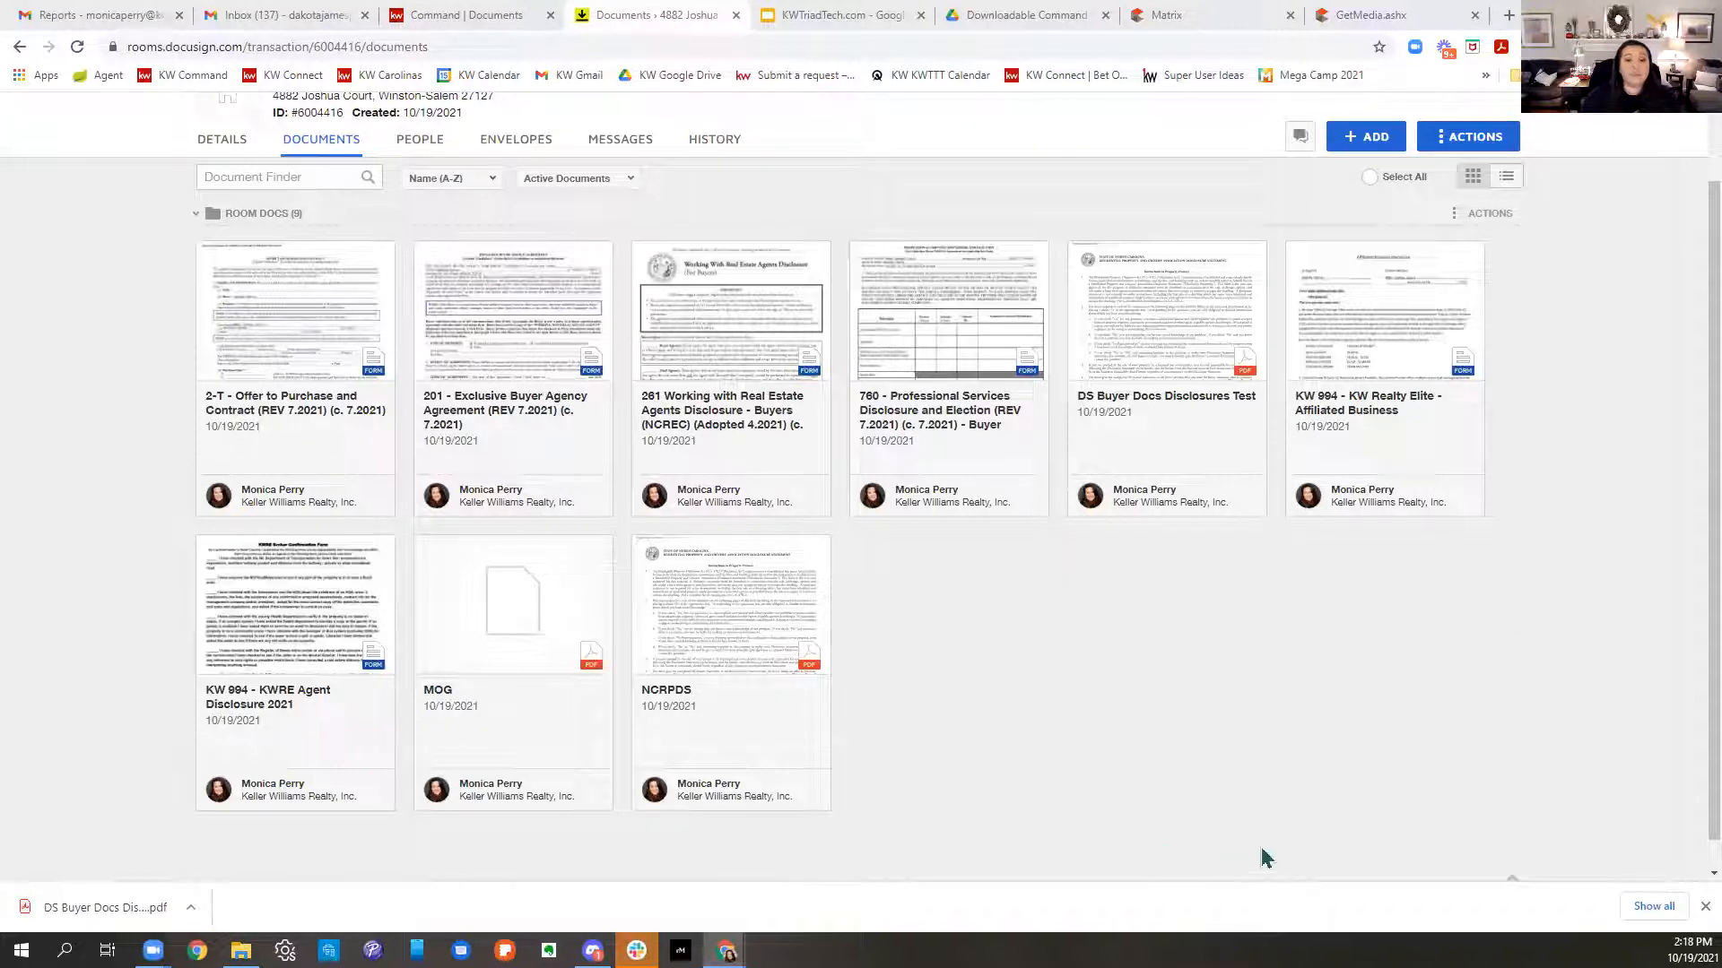
- Open the 261 Working with Real Estate Agents Disclosure form
scroll(1263, 849, up, 1)
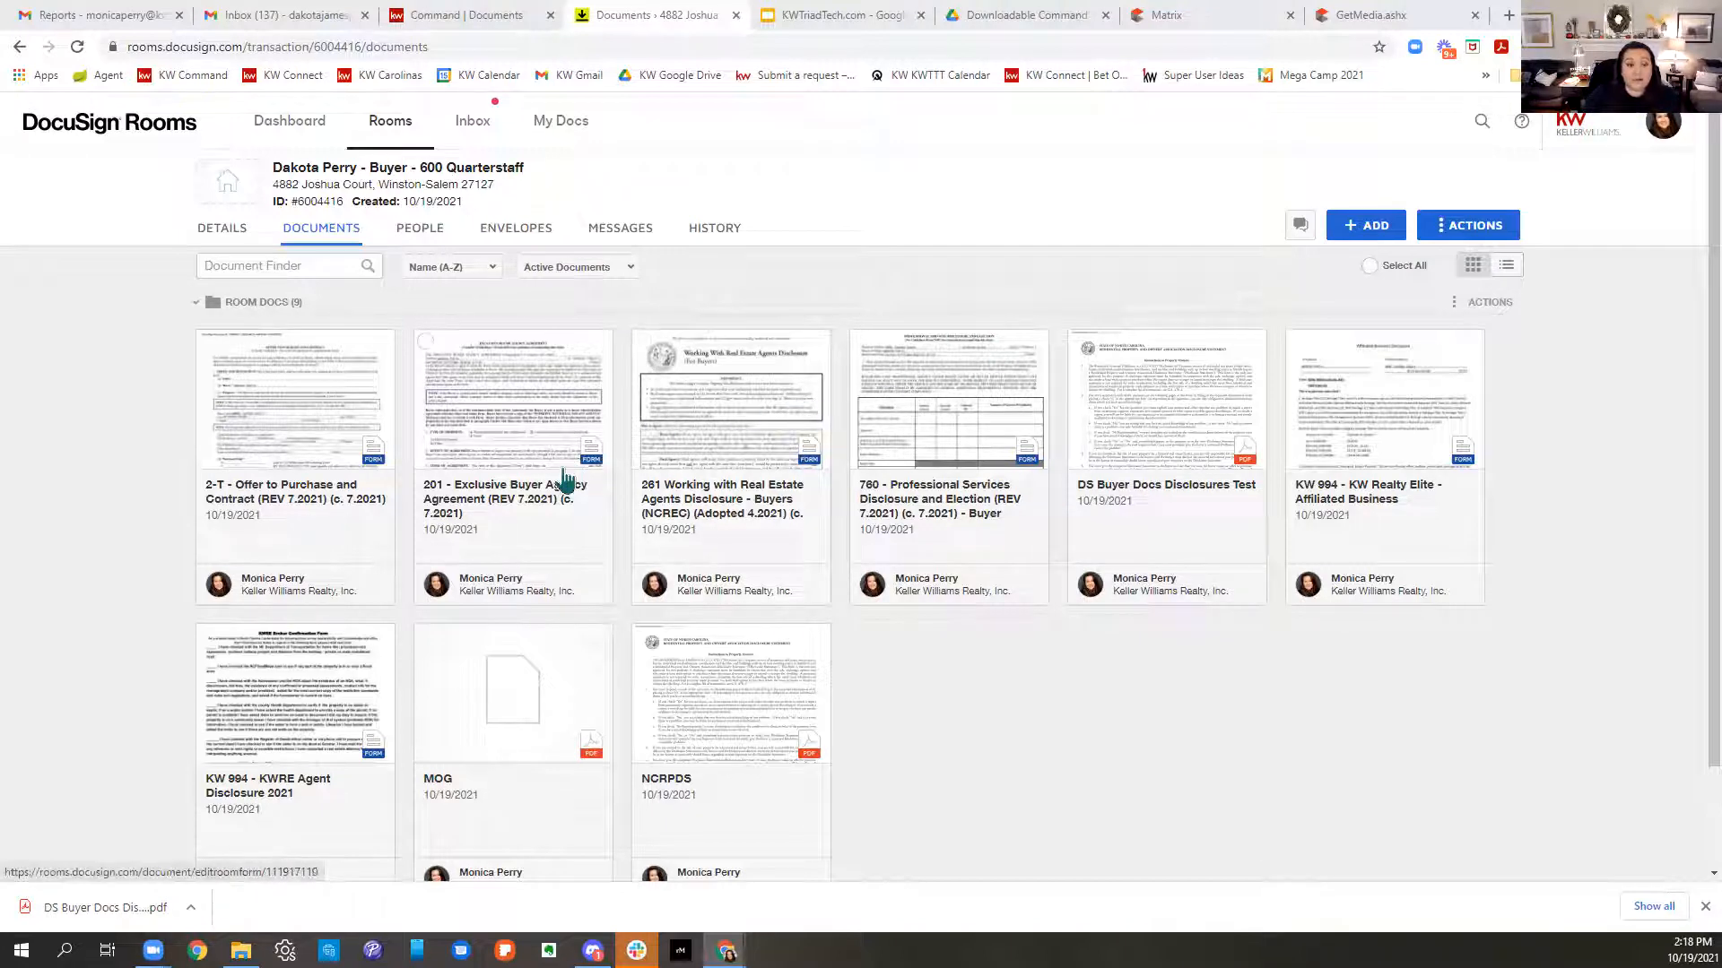
click(727, 400)
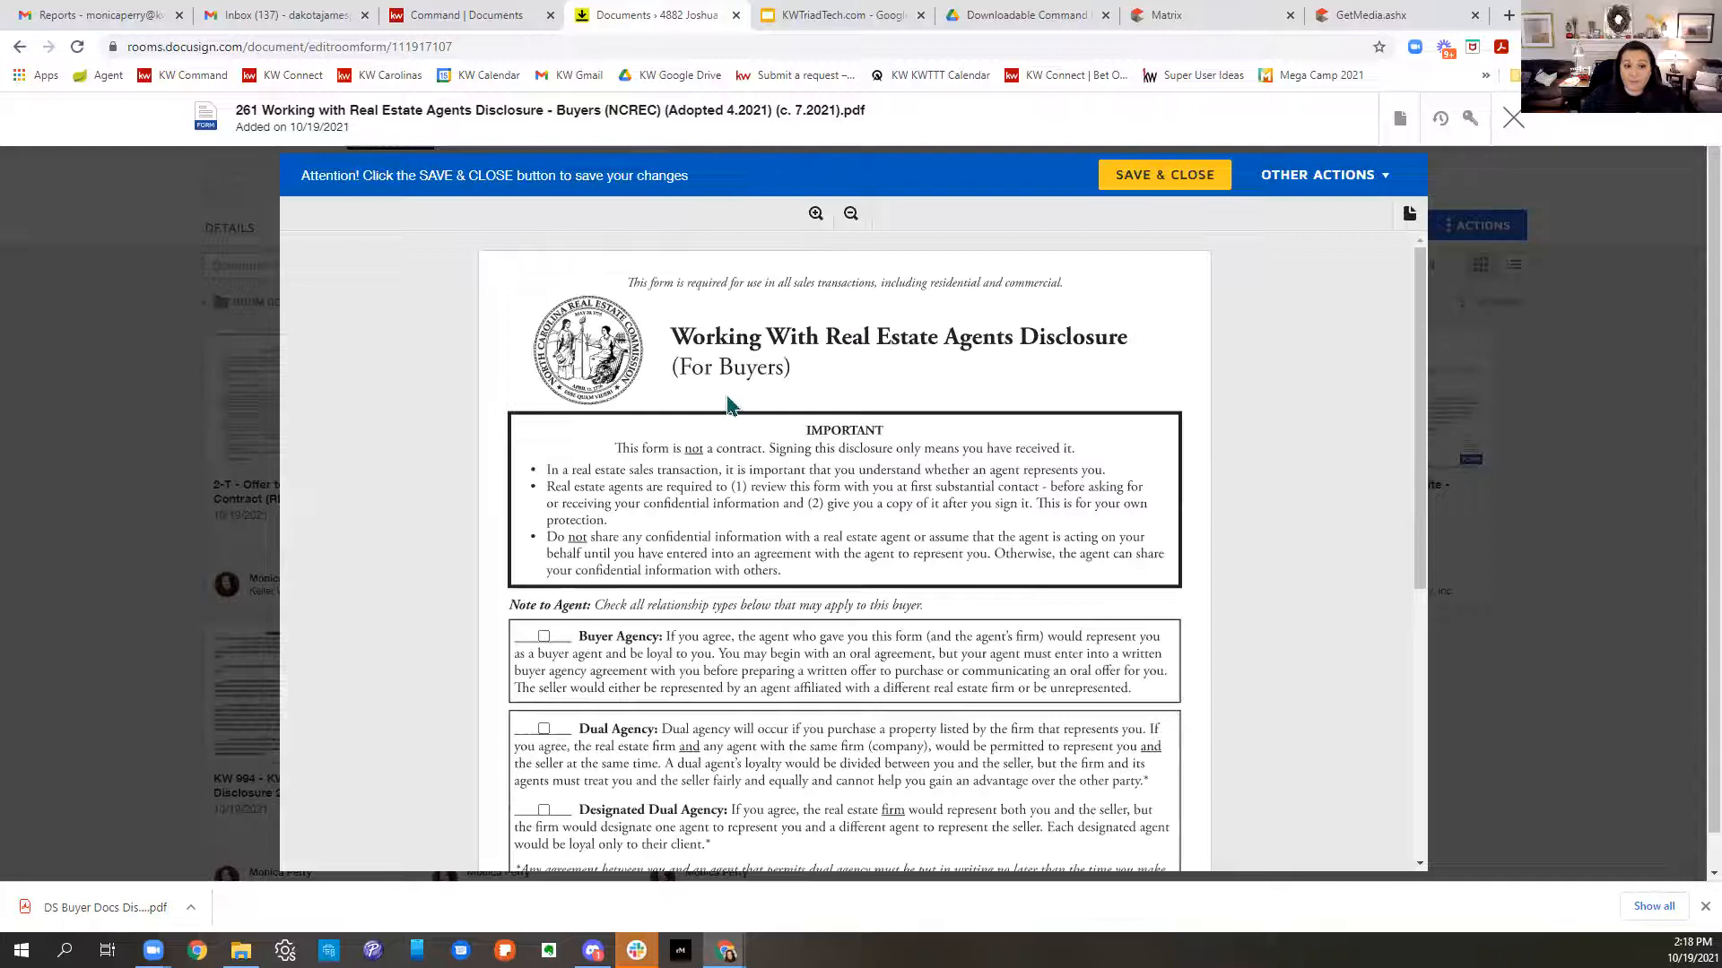
scroll(952, 437, down, 1)
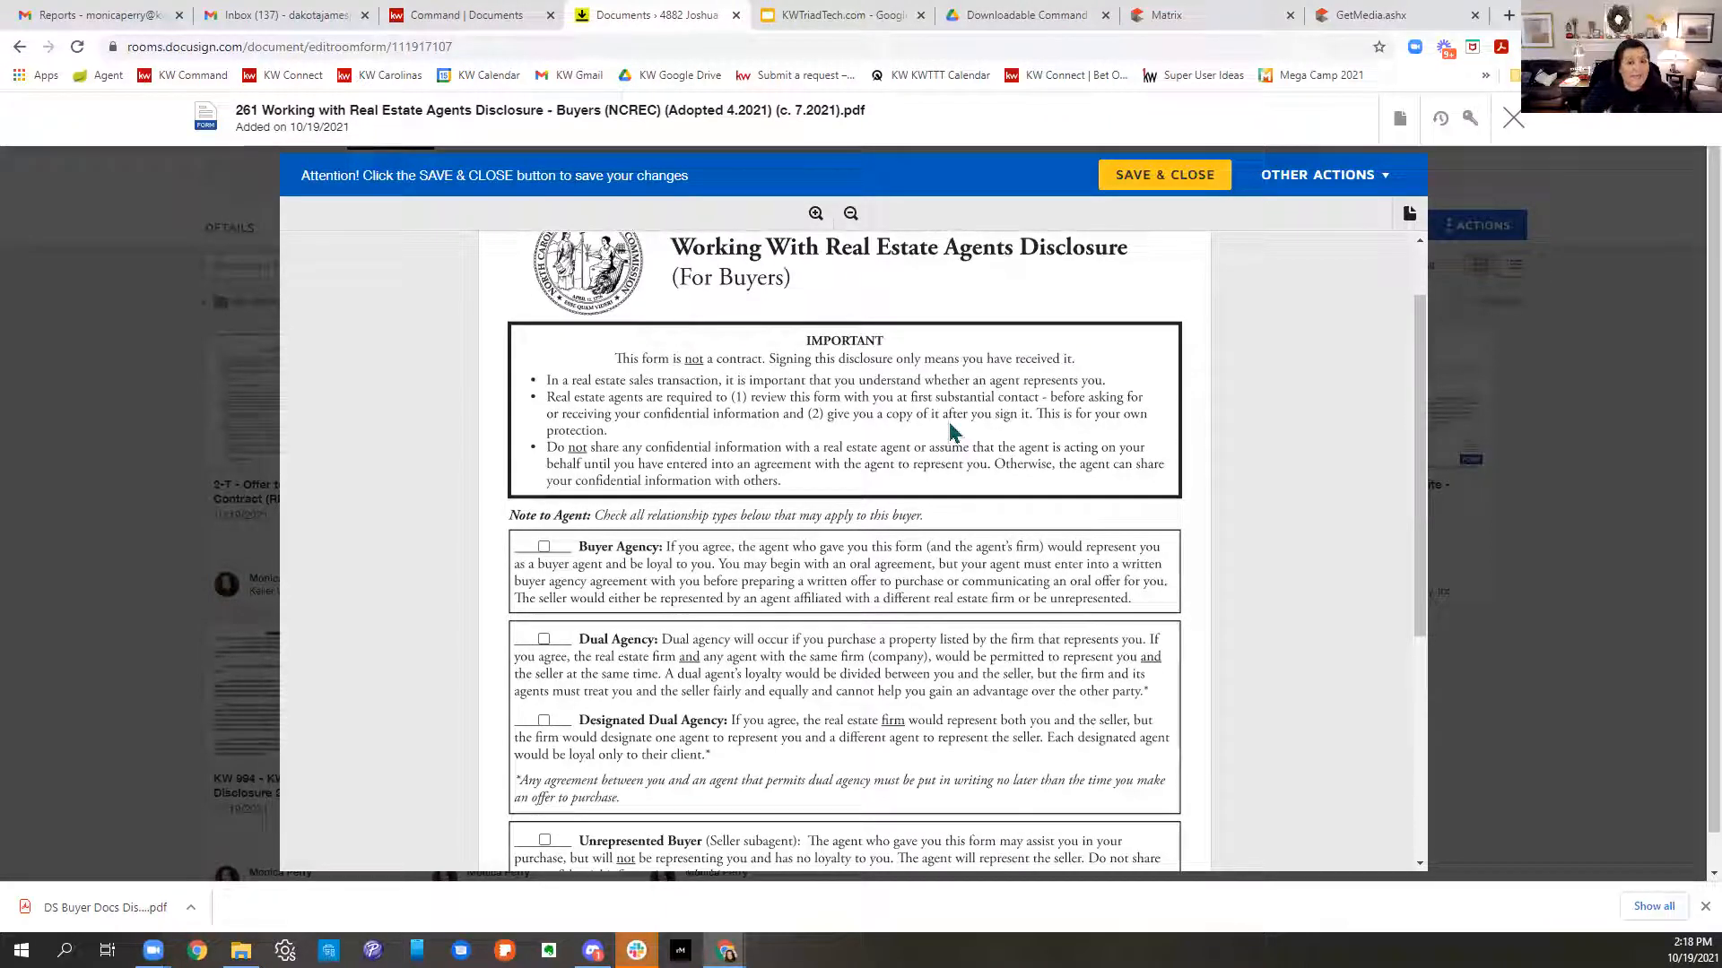
scroll(952, 434, down, 1)
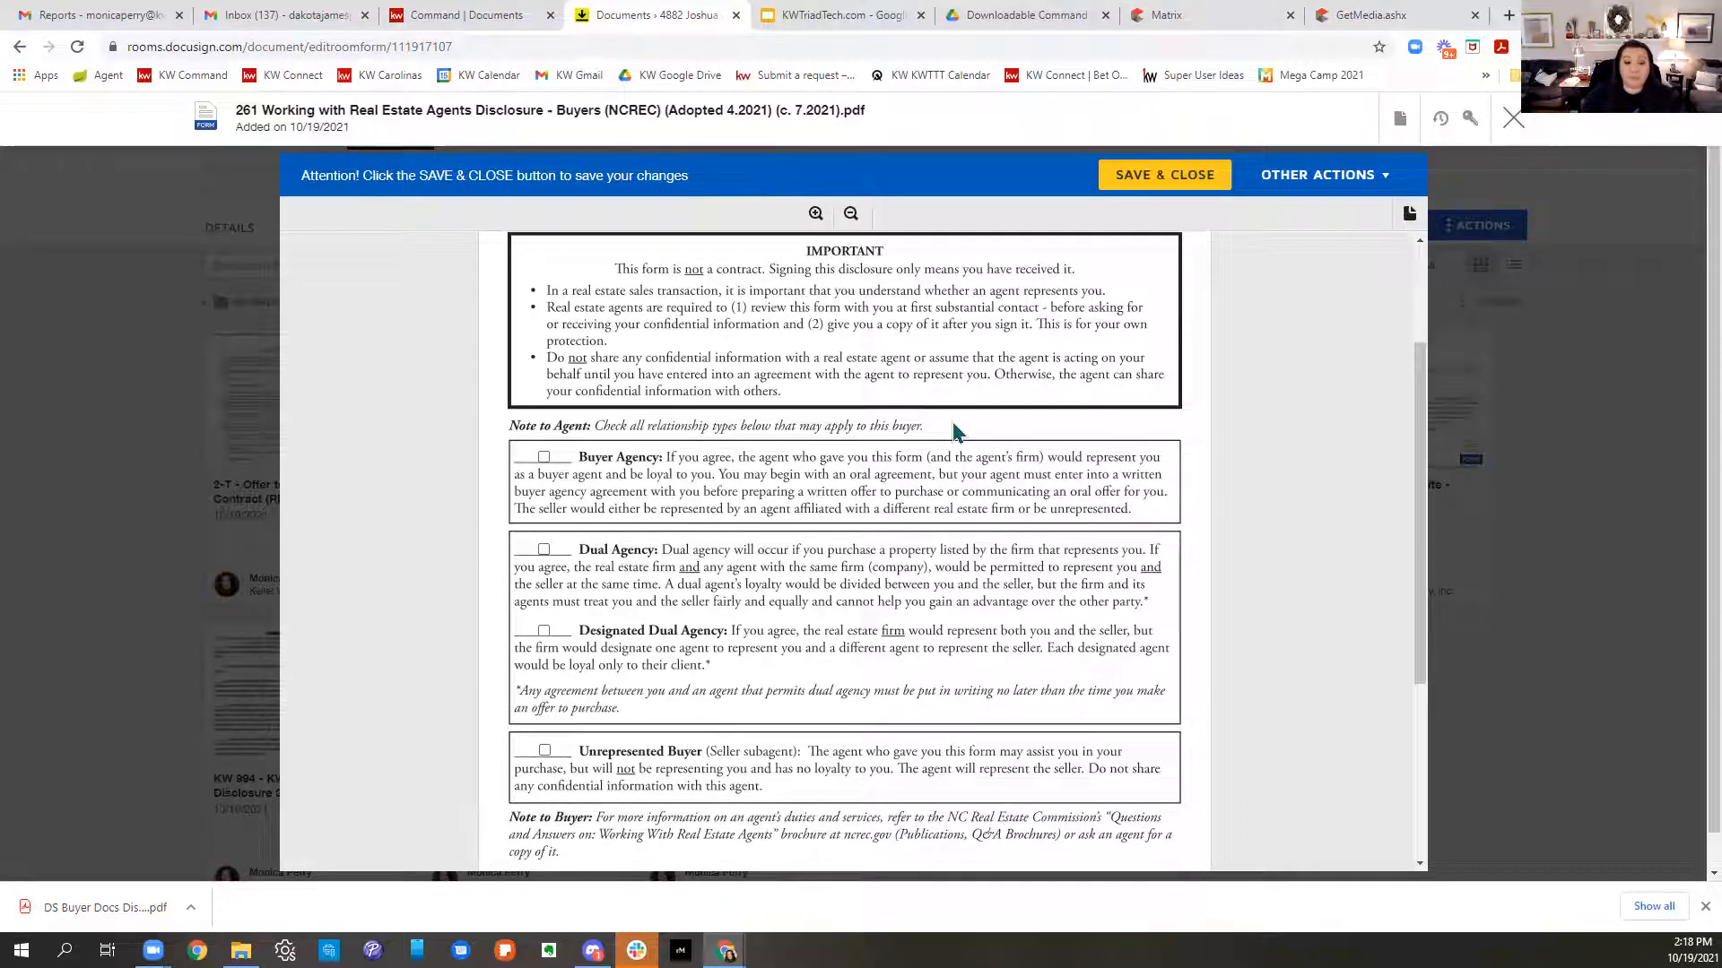
- Tick Buyer Agency, Dual Agency, Designated Dual Agency and Unrepresented Buyer, then save and close
click(544, 457)
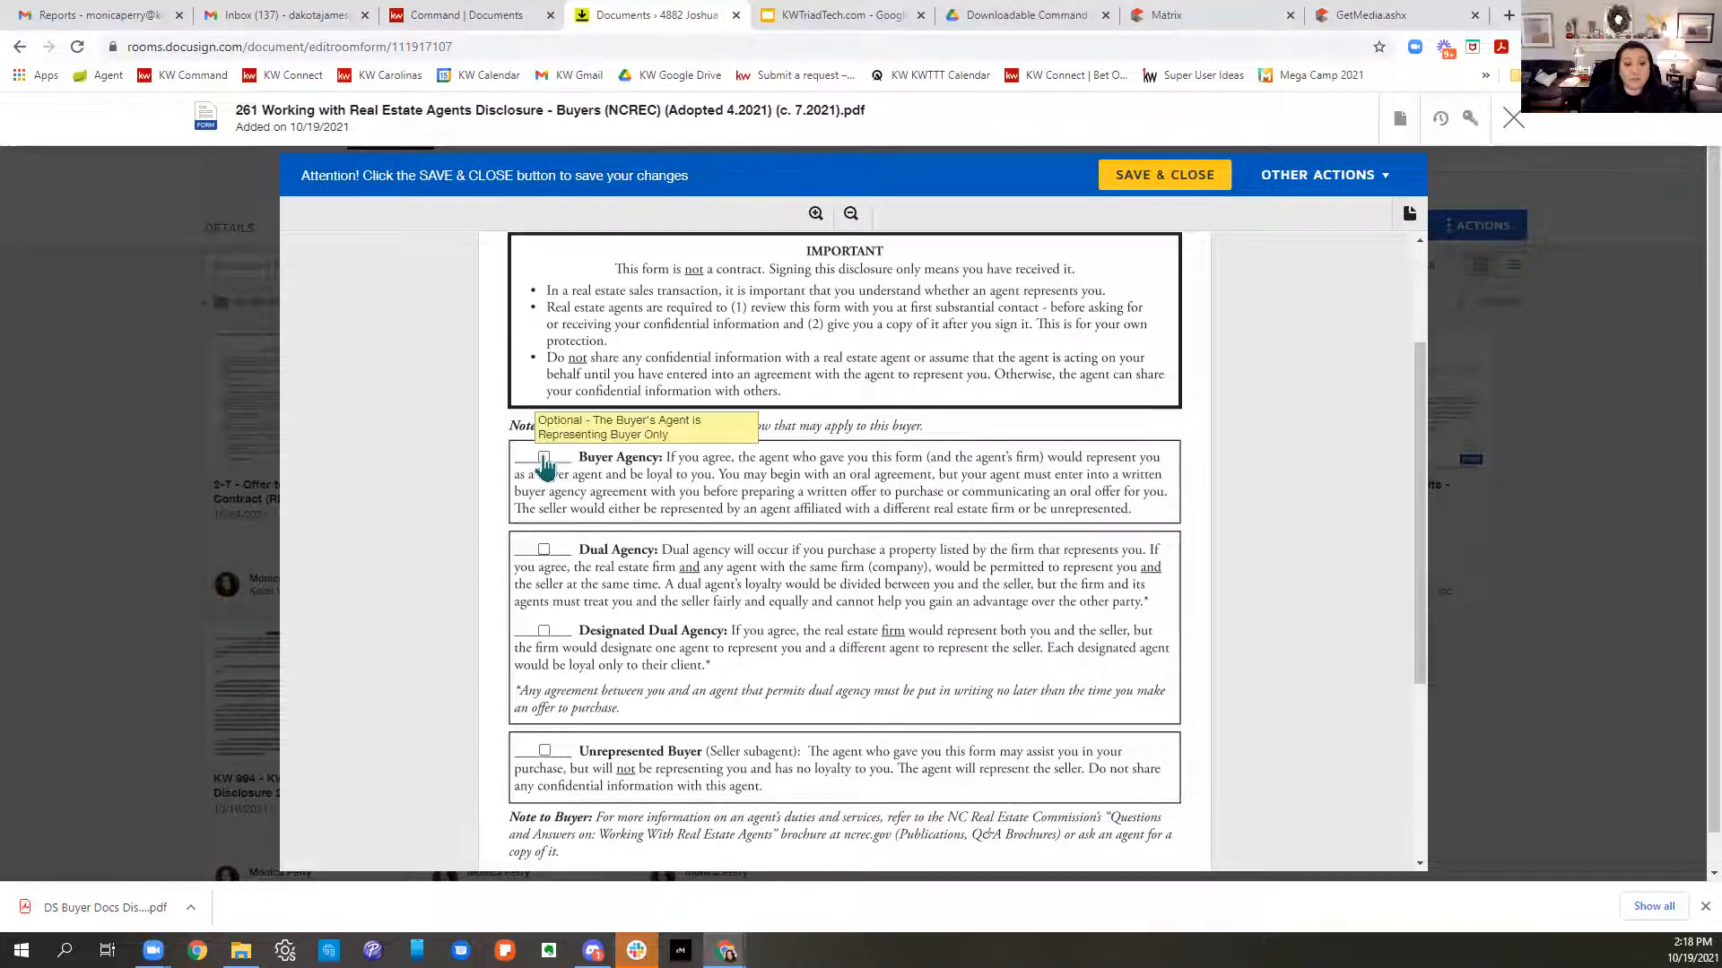
click(545, 549)
click(544, 630)
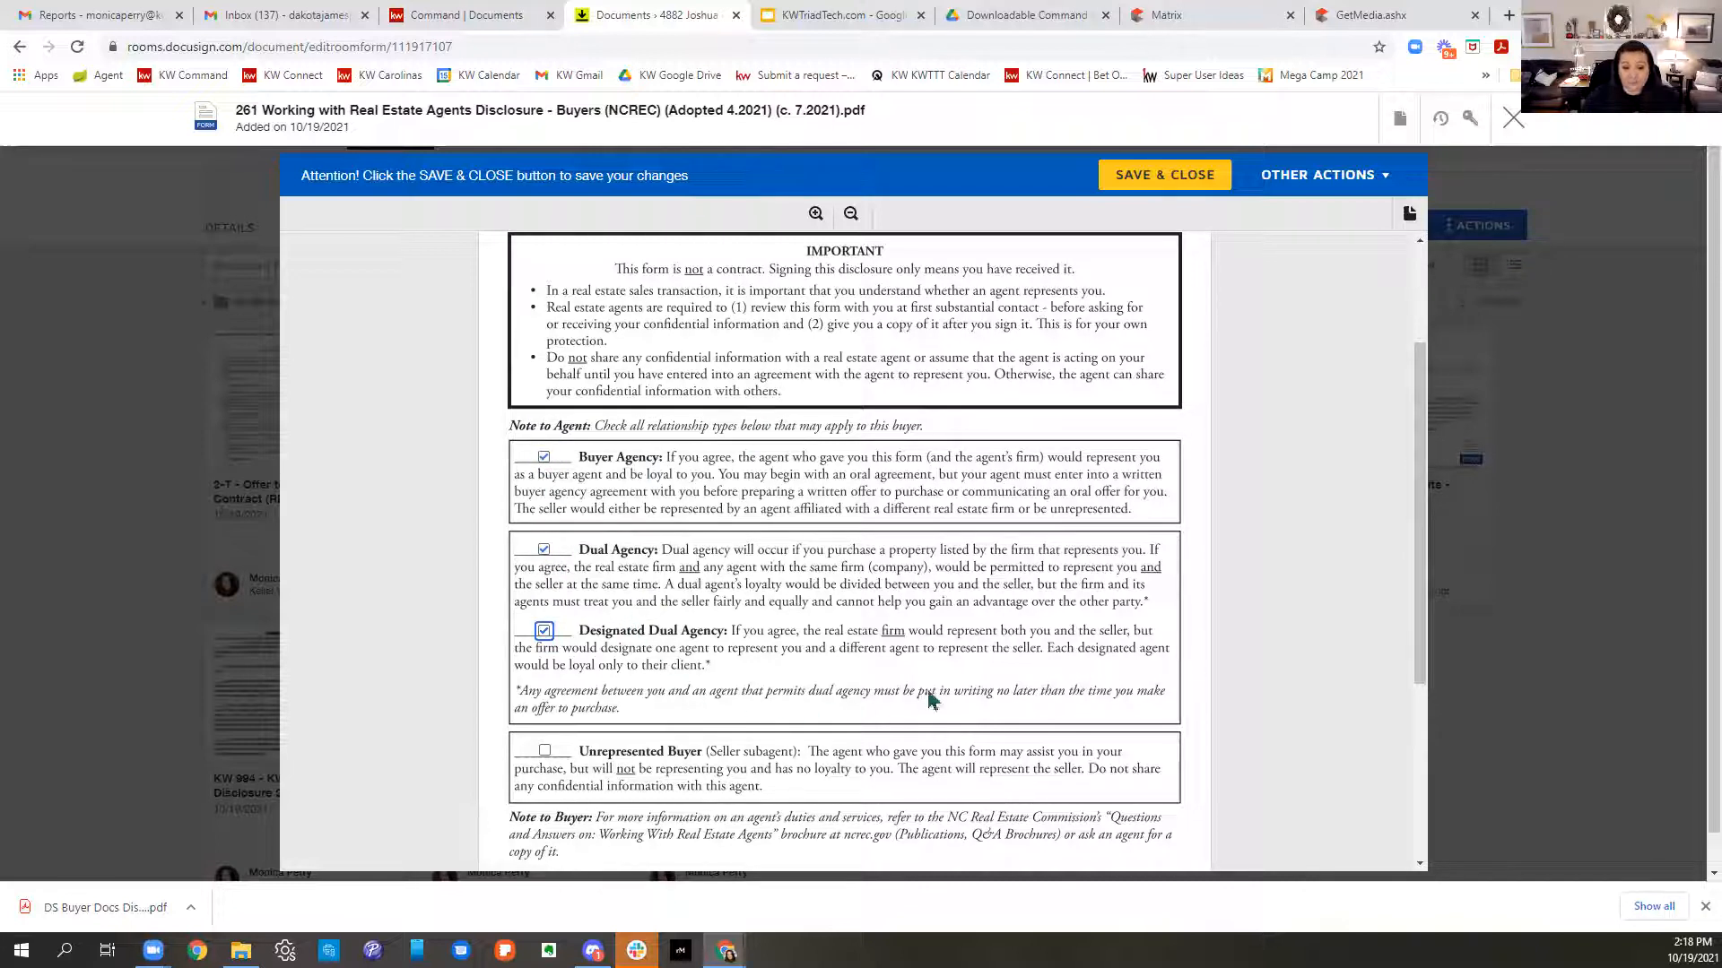
scroll(929, 695, down, 2)
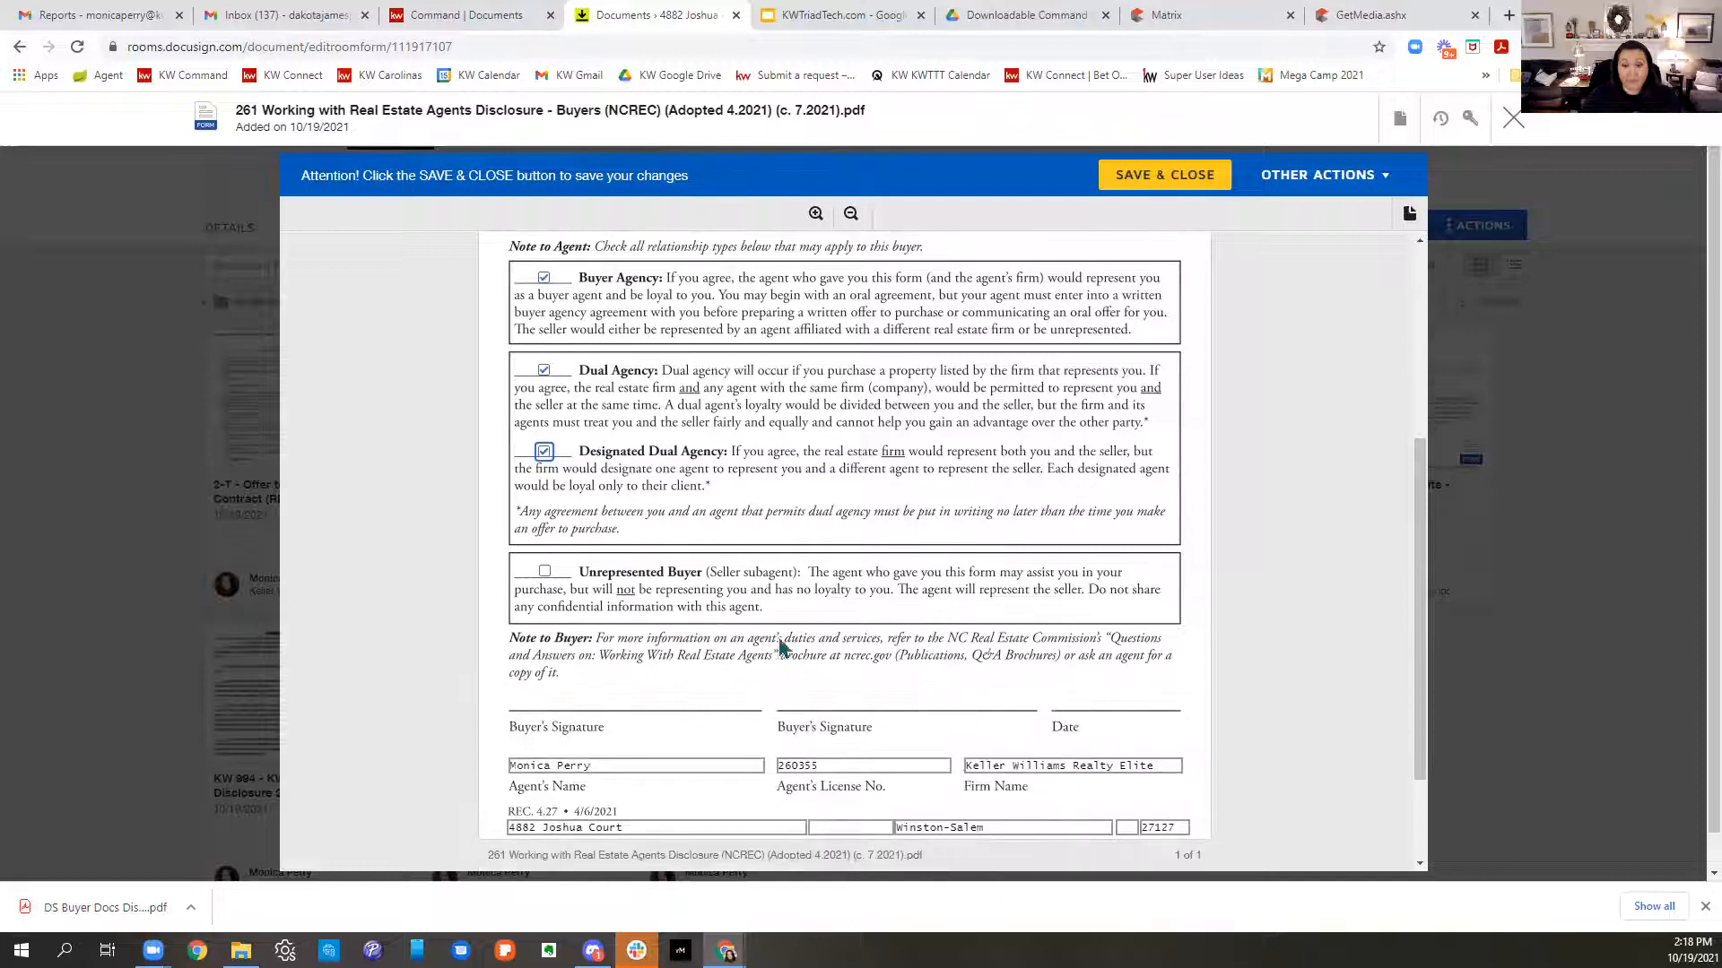
click(545, 572)
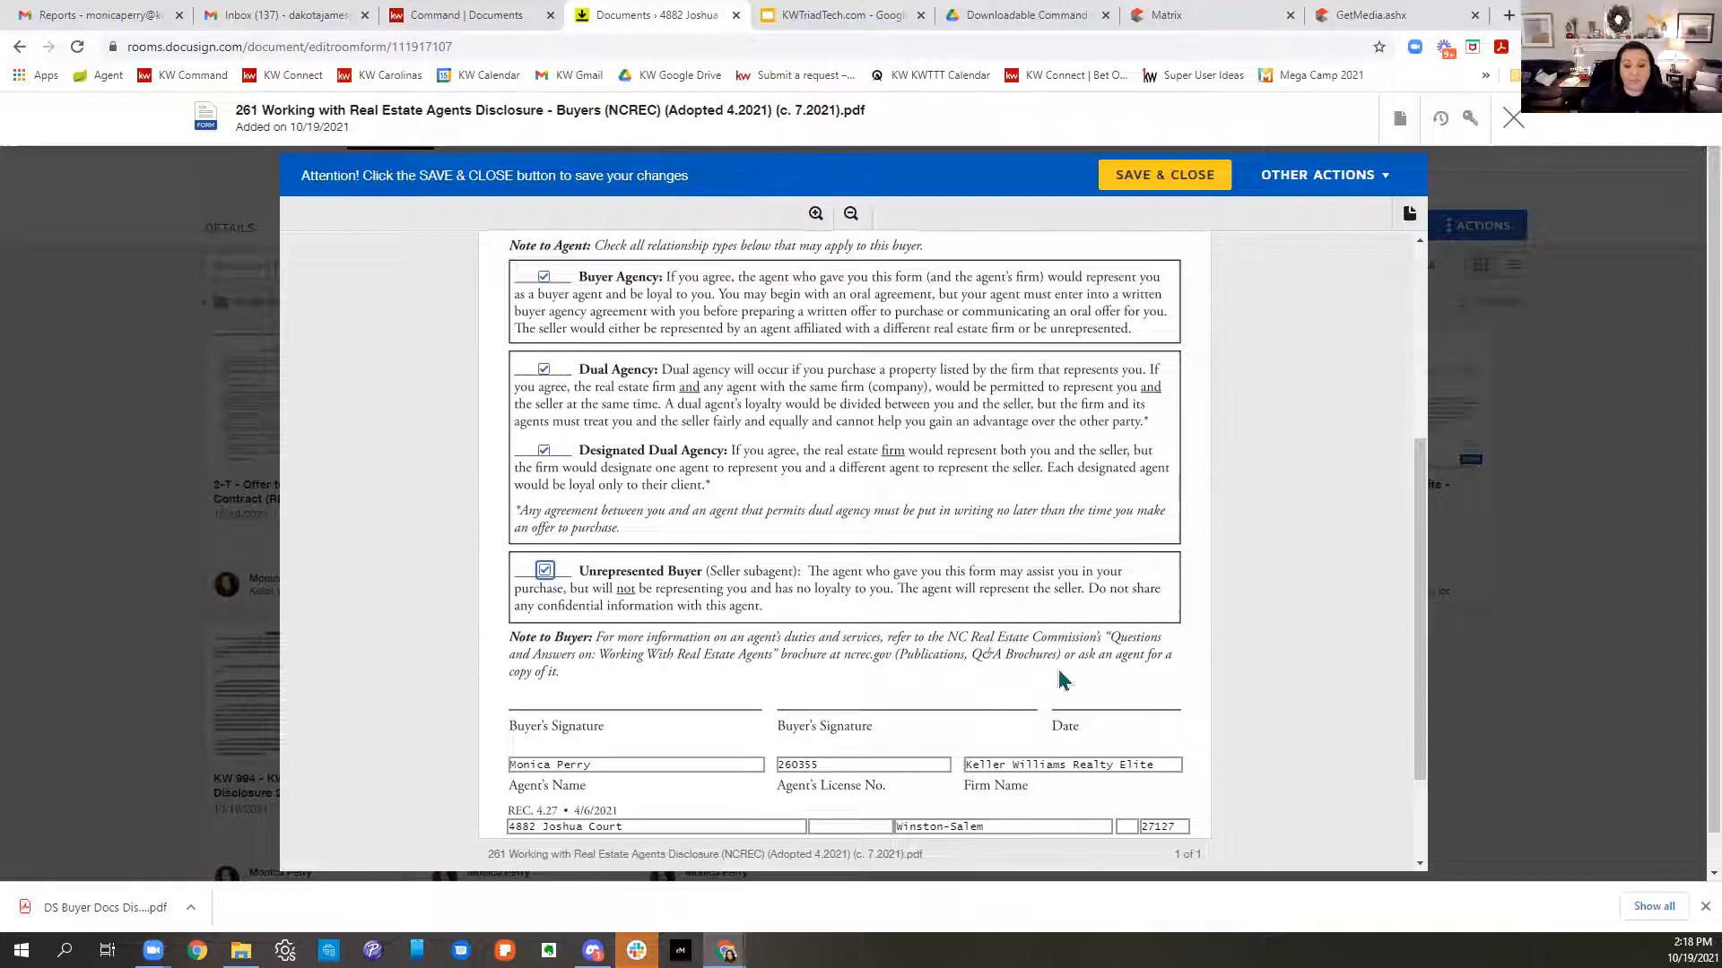
scroll(1076, 682, down, 2)
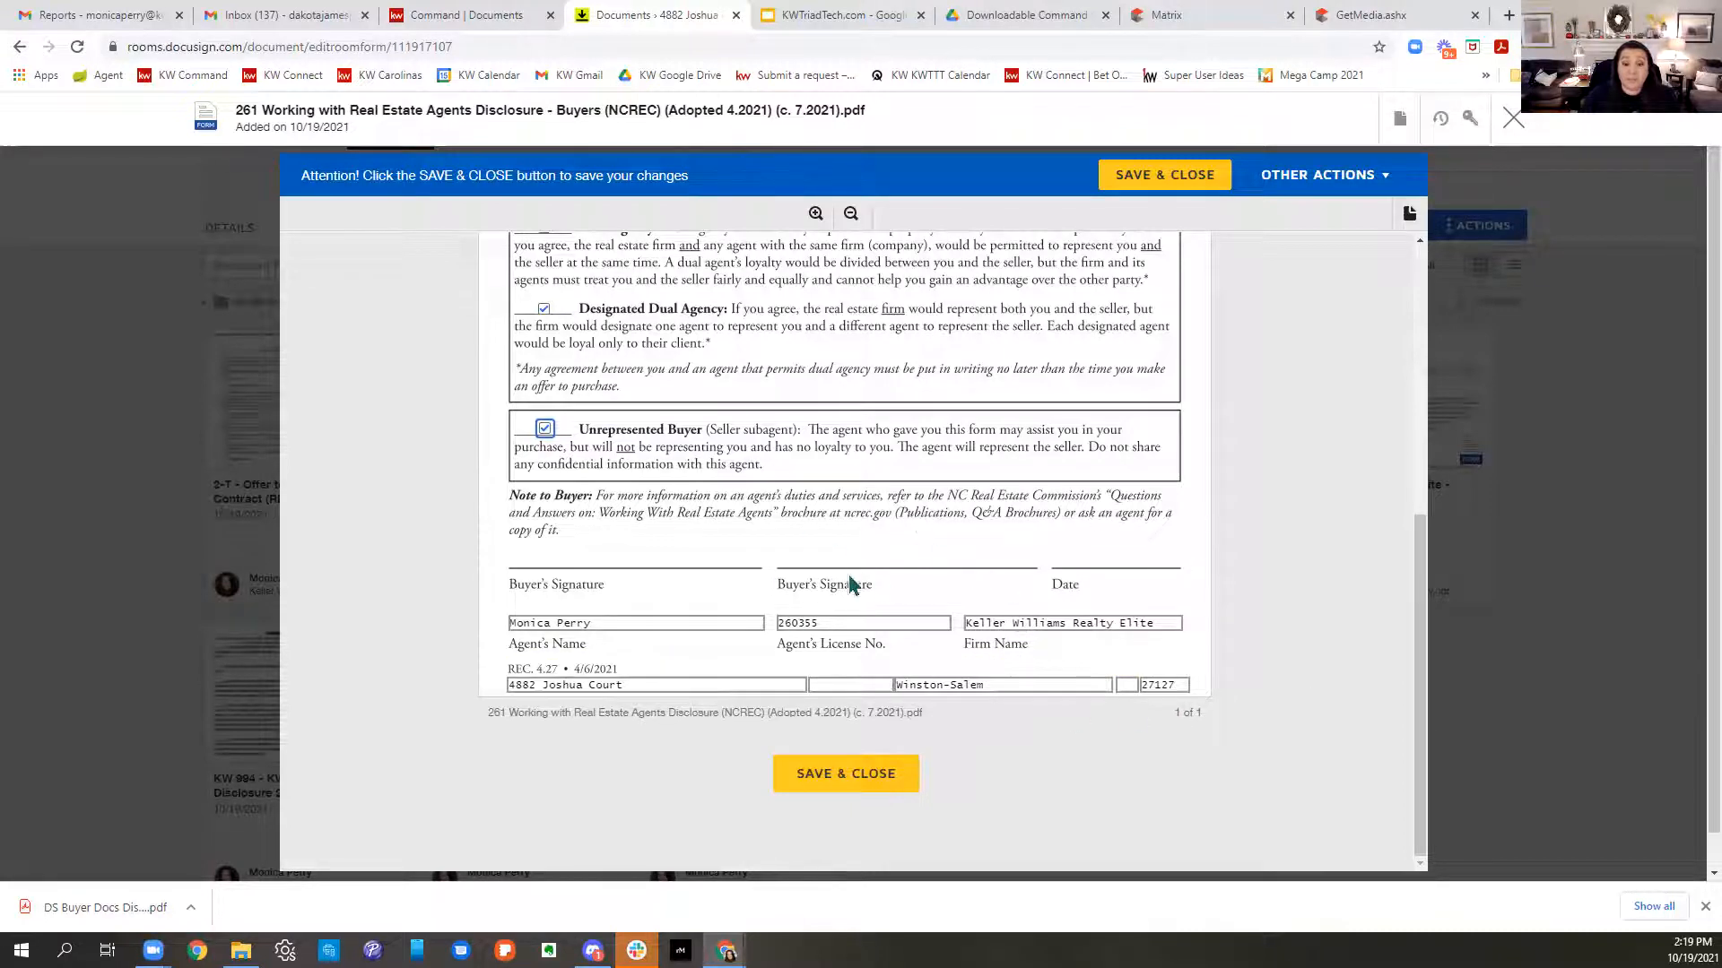
click(534, 690)
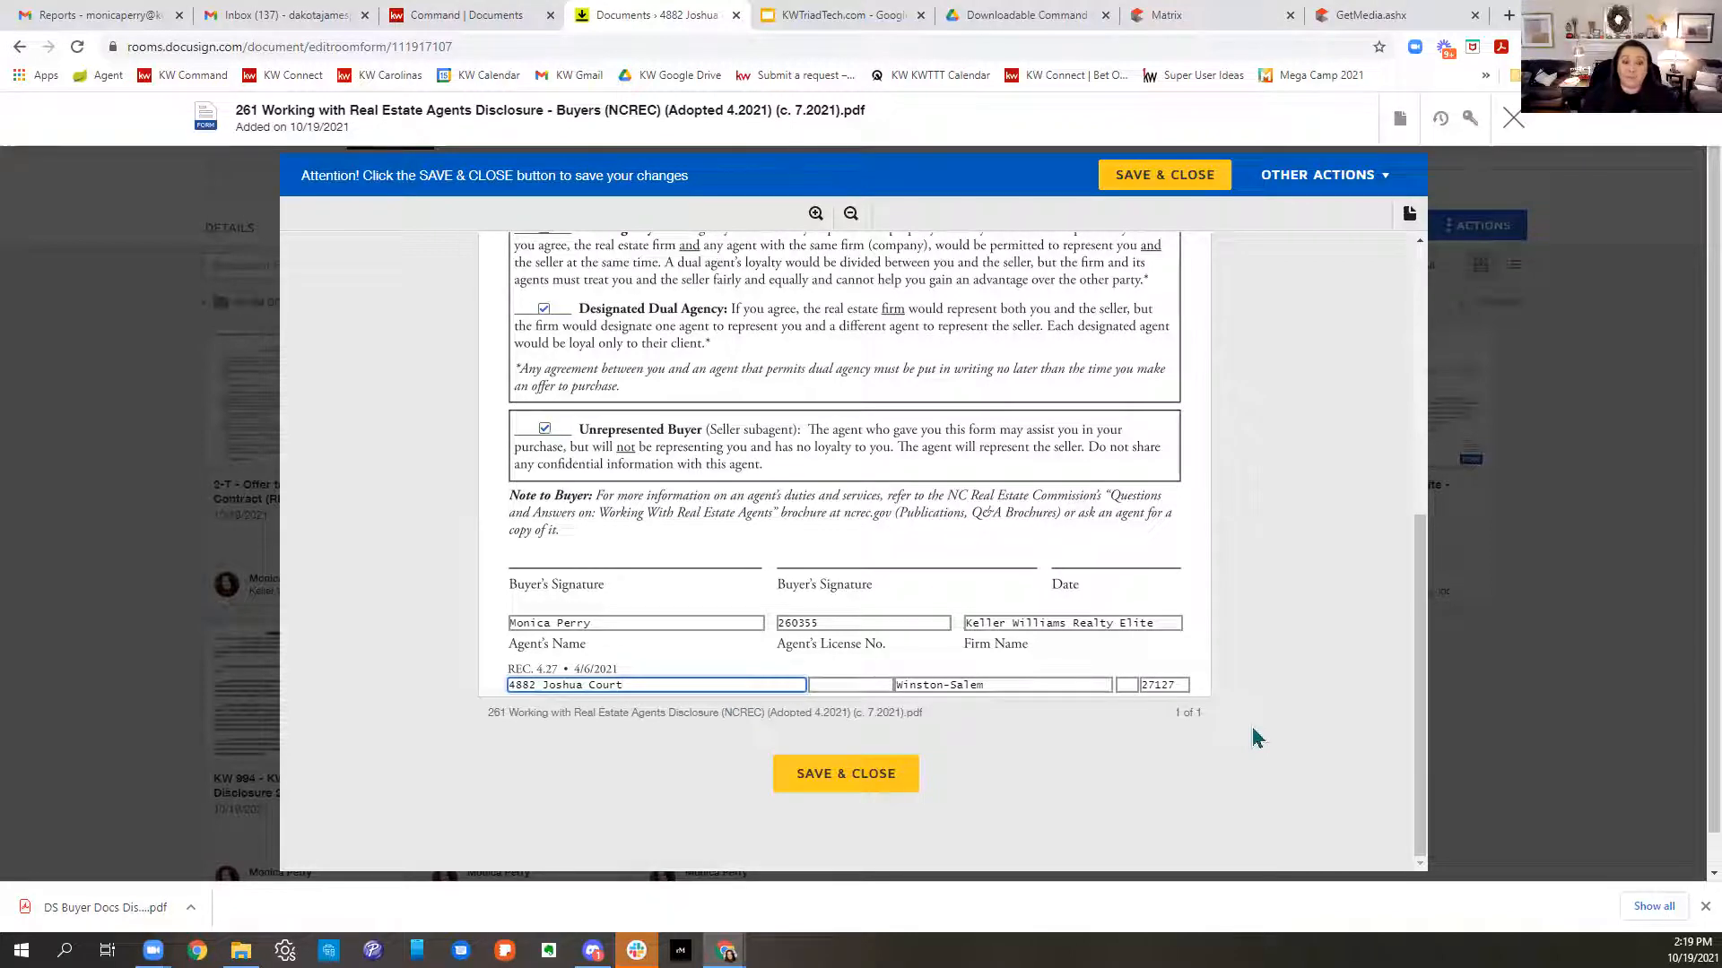
click(894, 786)
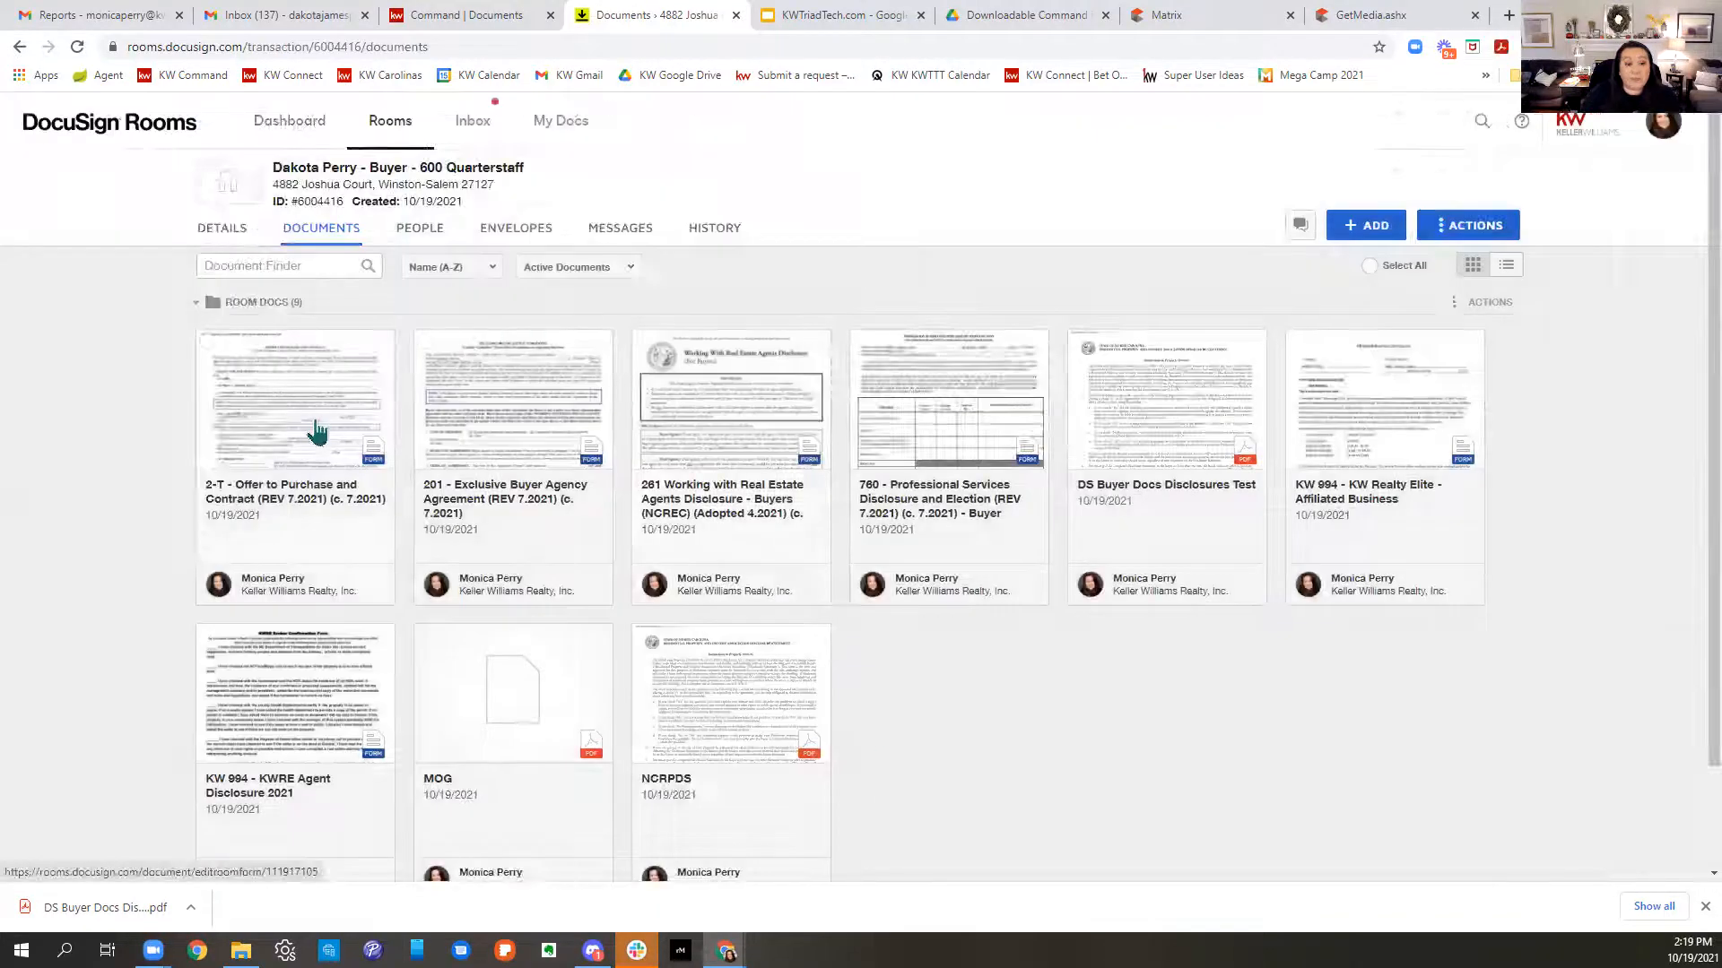
- In the 201 agreement, enter date 10/19/2021, location Forsyth County and termination 6/30/2022
click(480, 418)
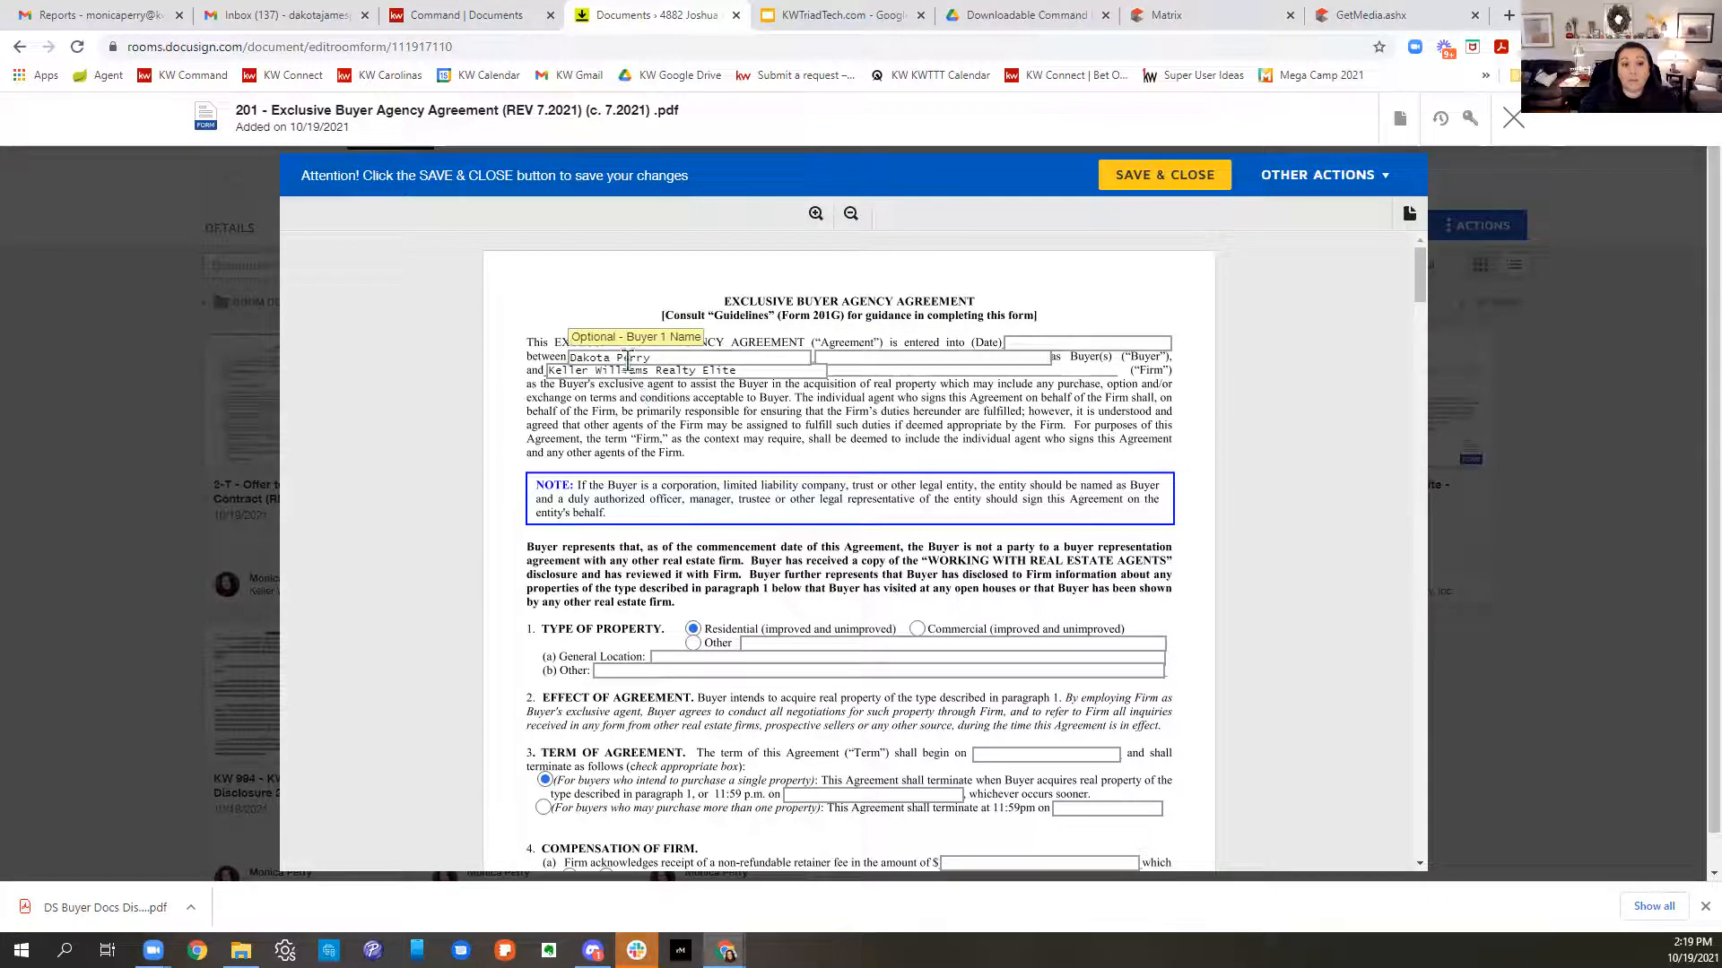
click(1041, 344)
text(10)
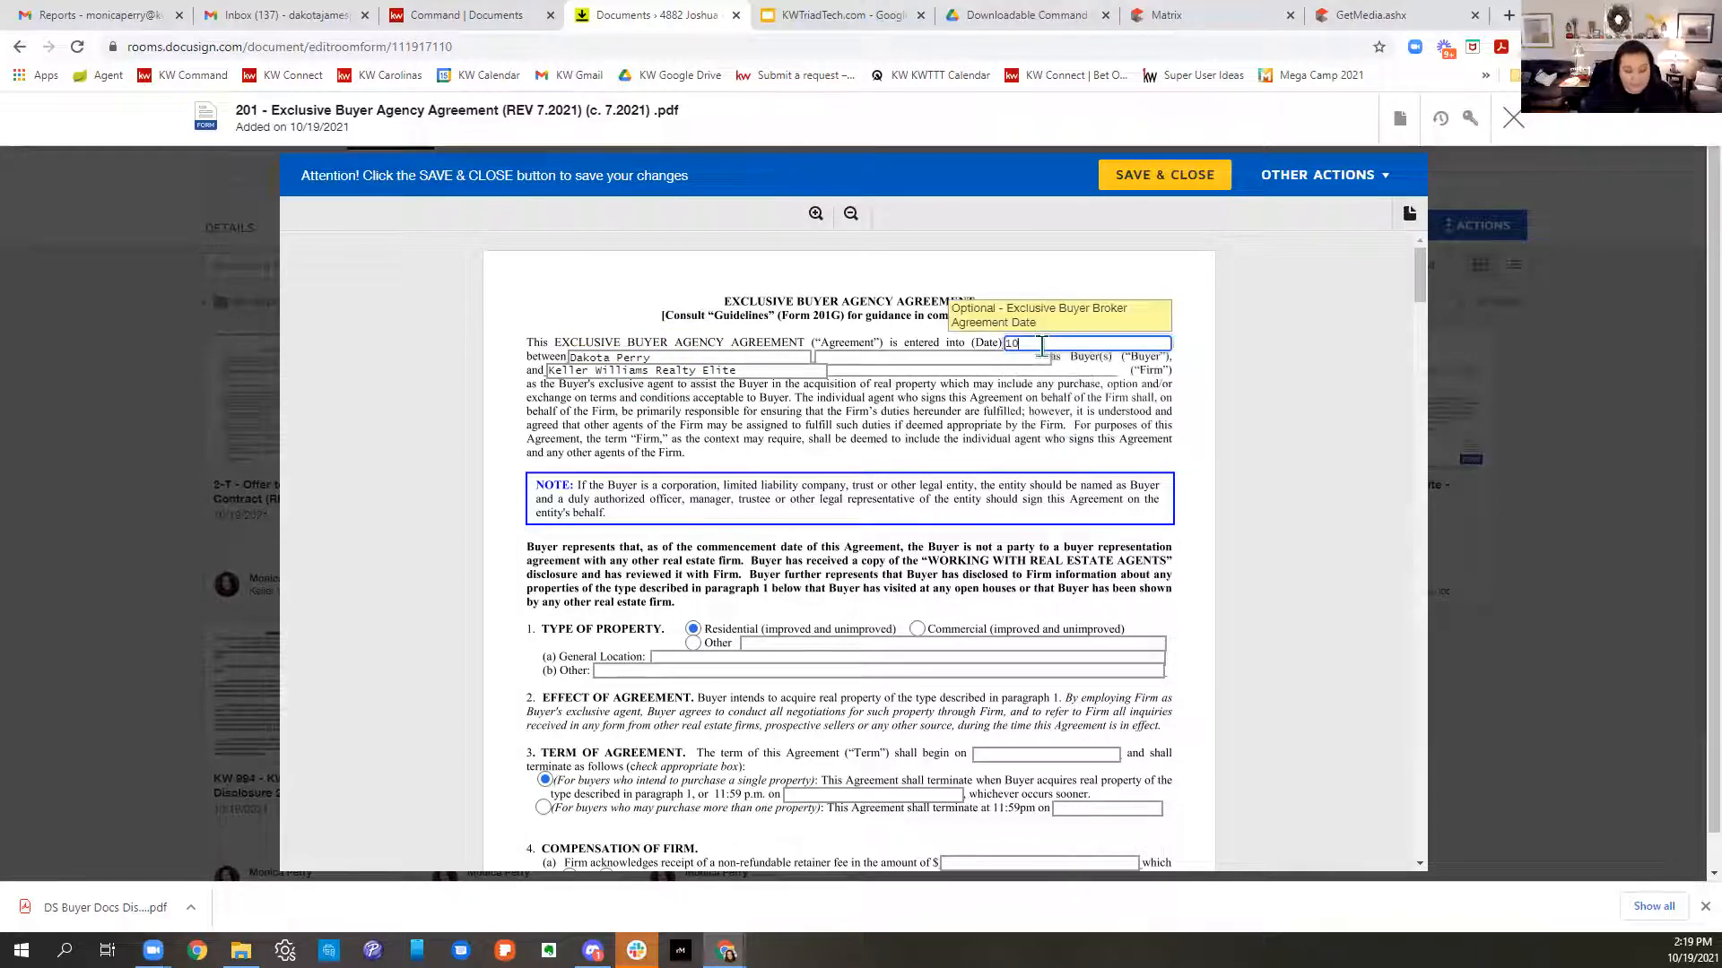
text(/19/2021)
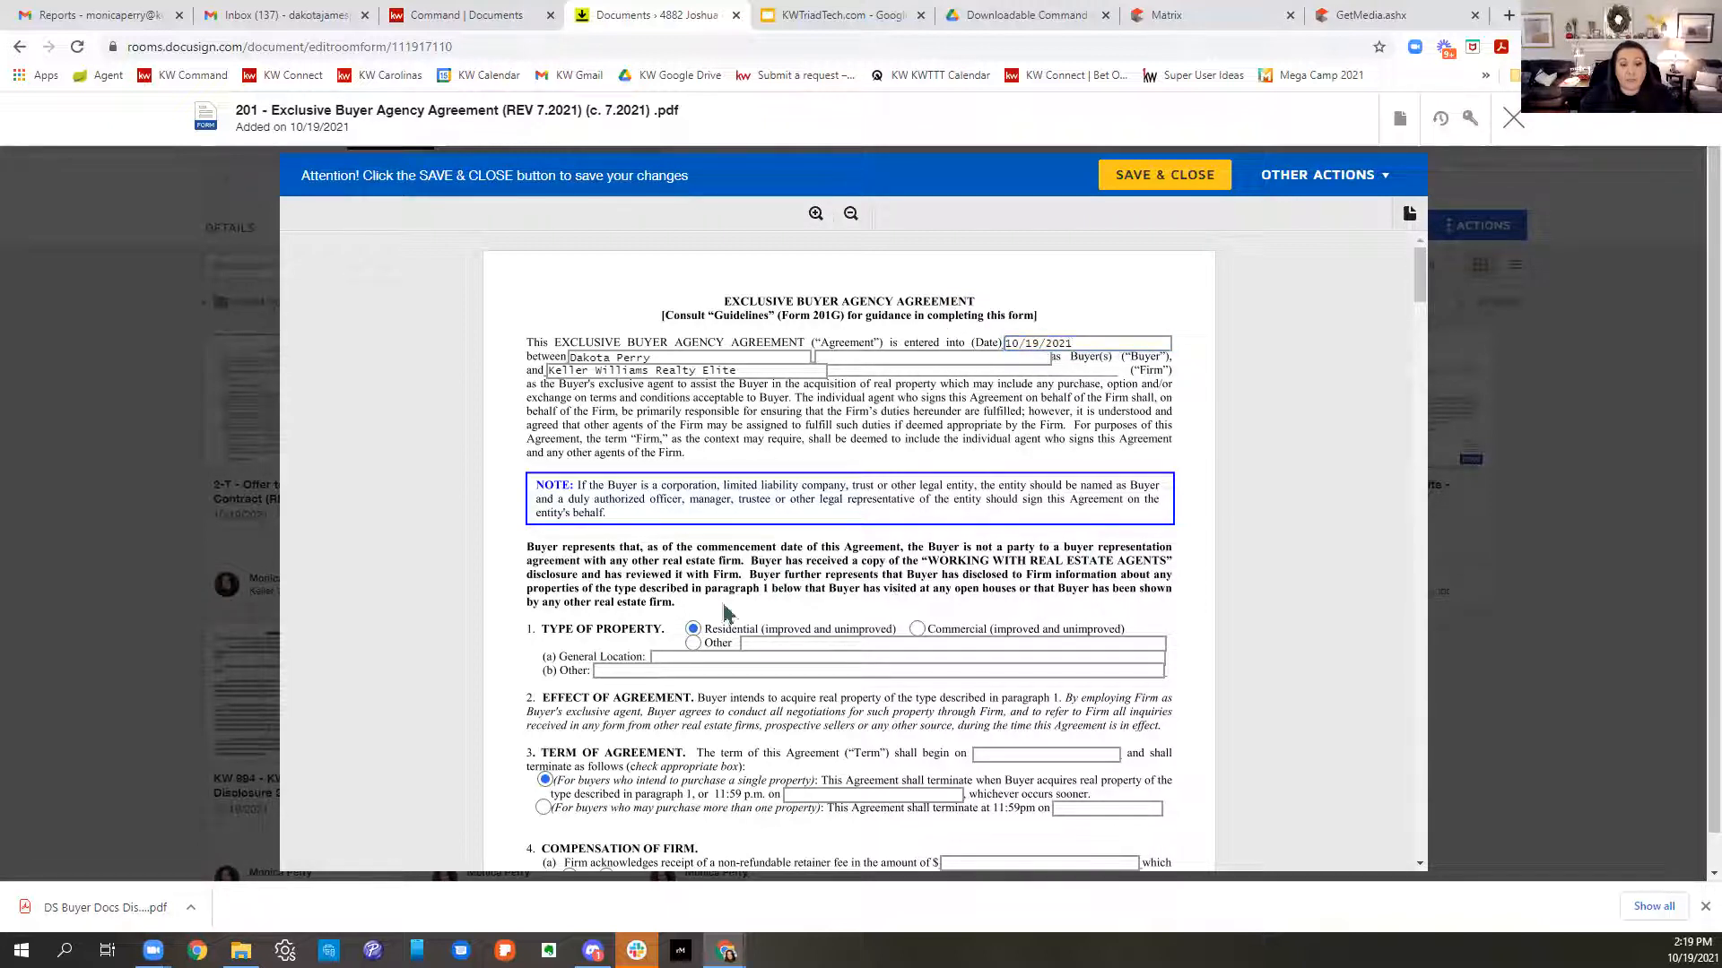
scroll(1024, 638, down, 2)
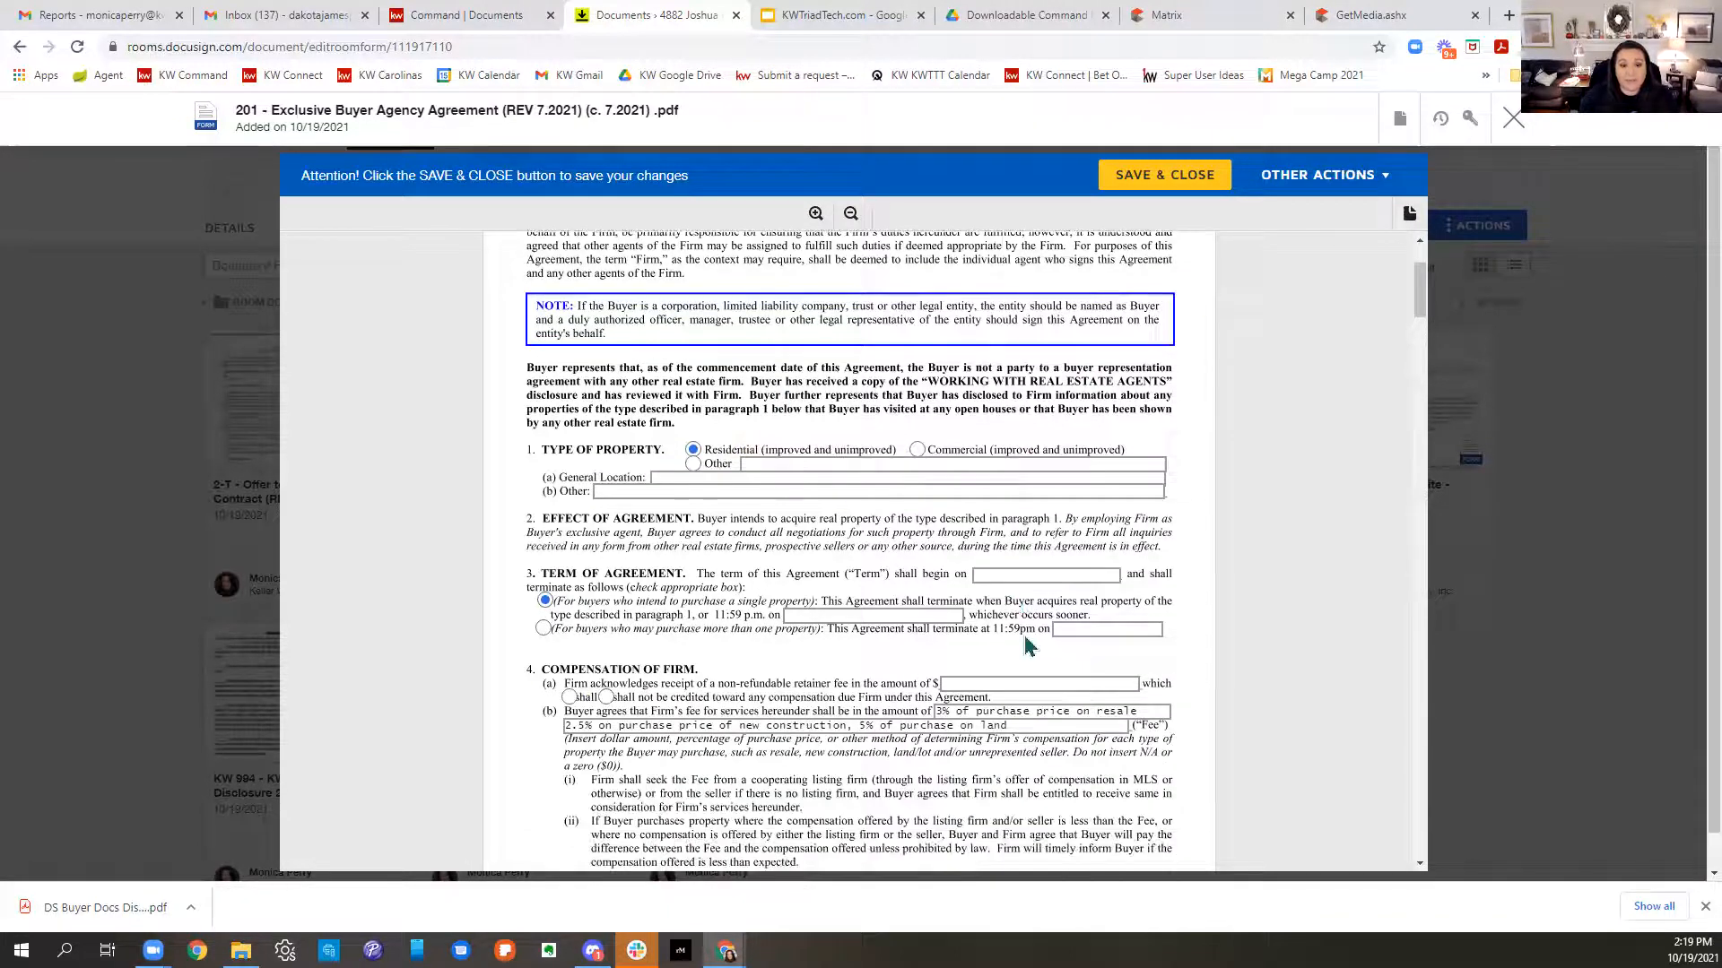
click(770, 481)
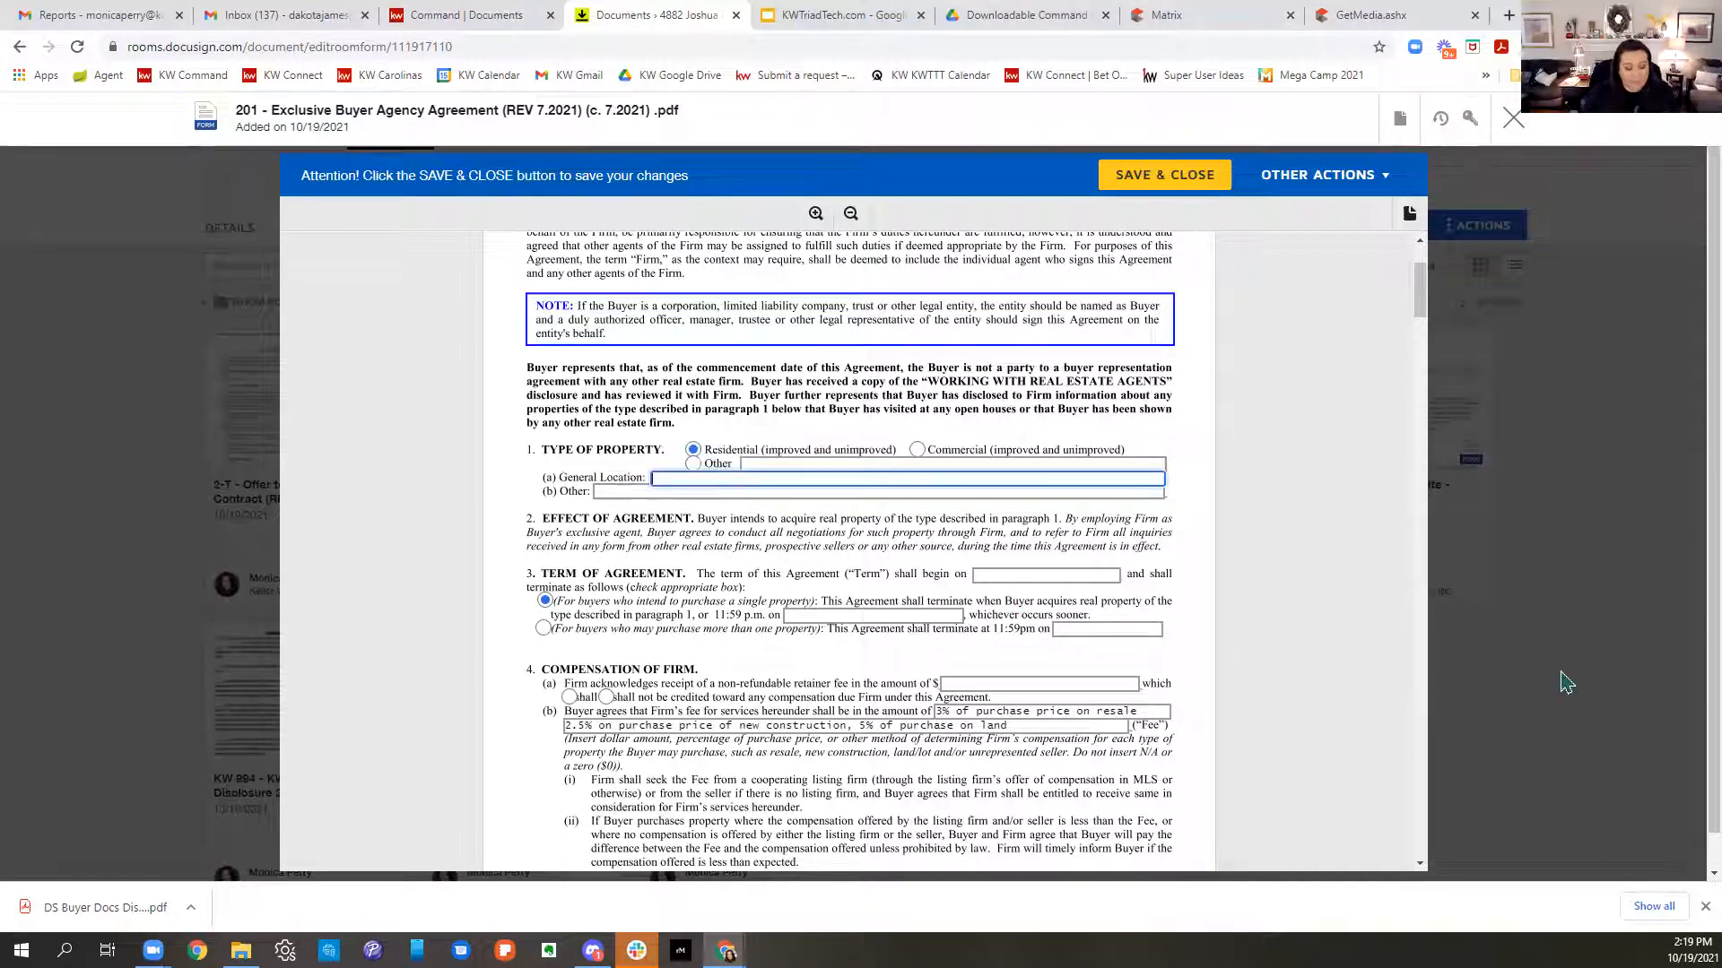
text(Forsyth)
key(BackSpace)
key(BackSpace)
key(BackSpace)
key(BackSpace)
key(BackSpace)
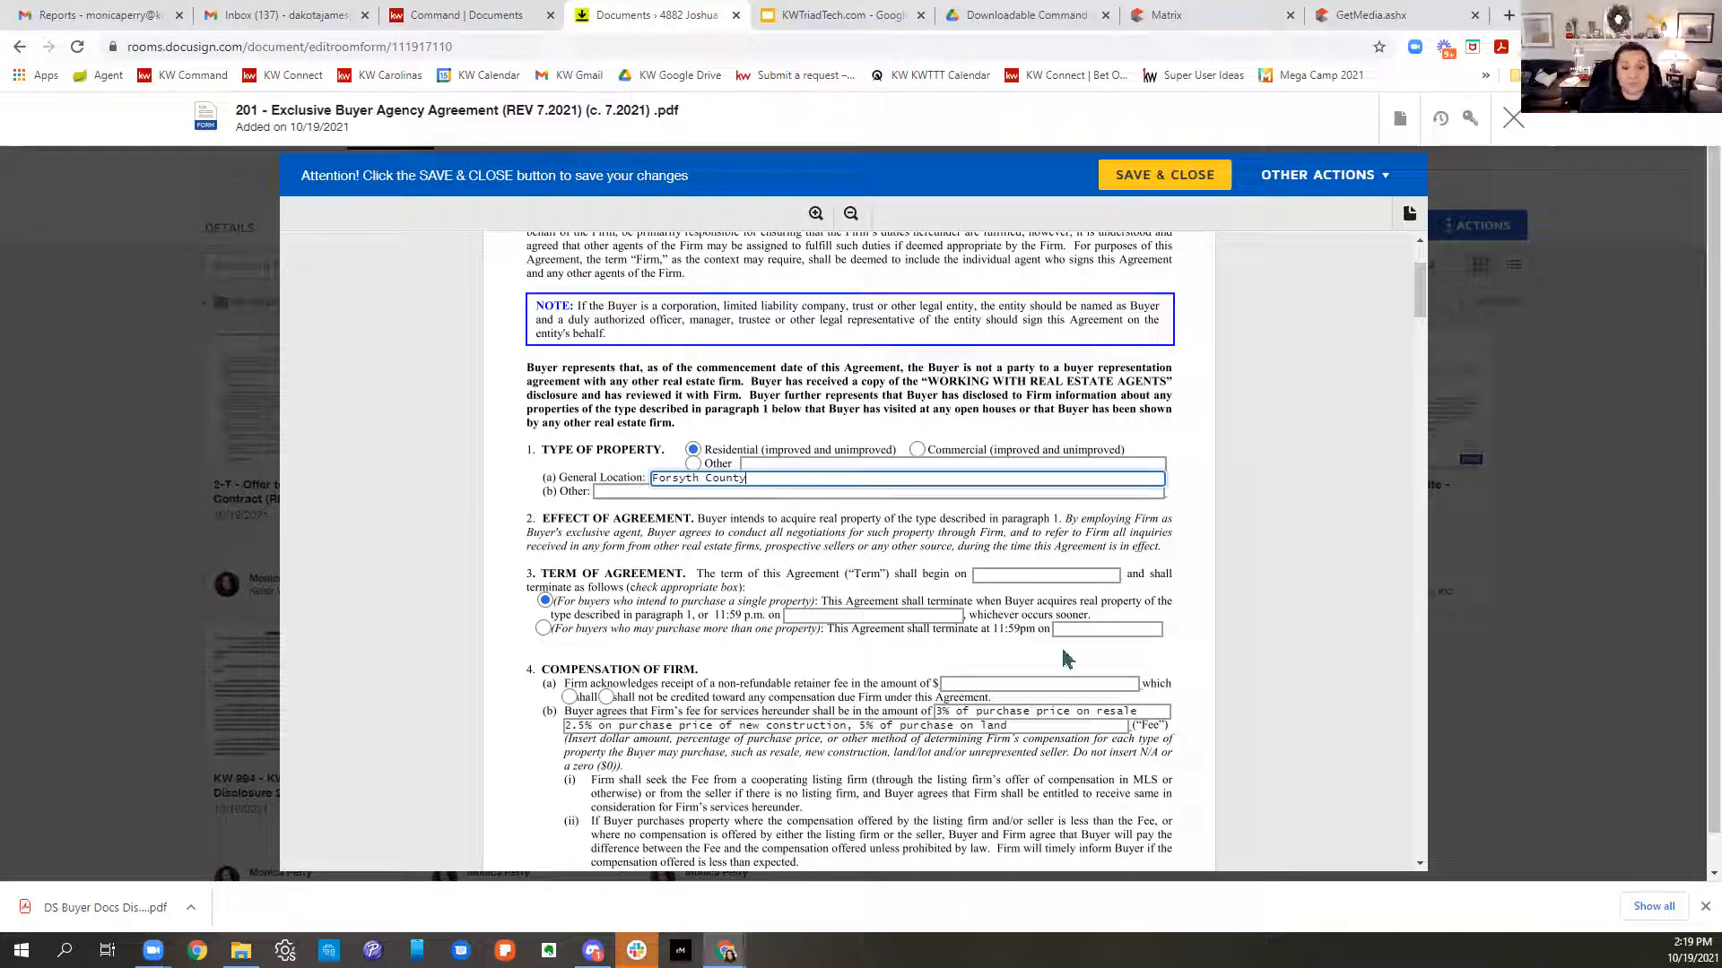
click(874, 616)
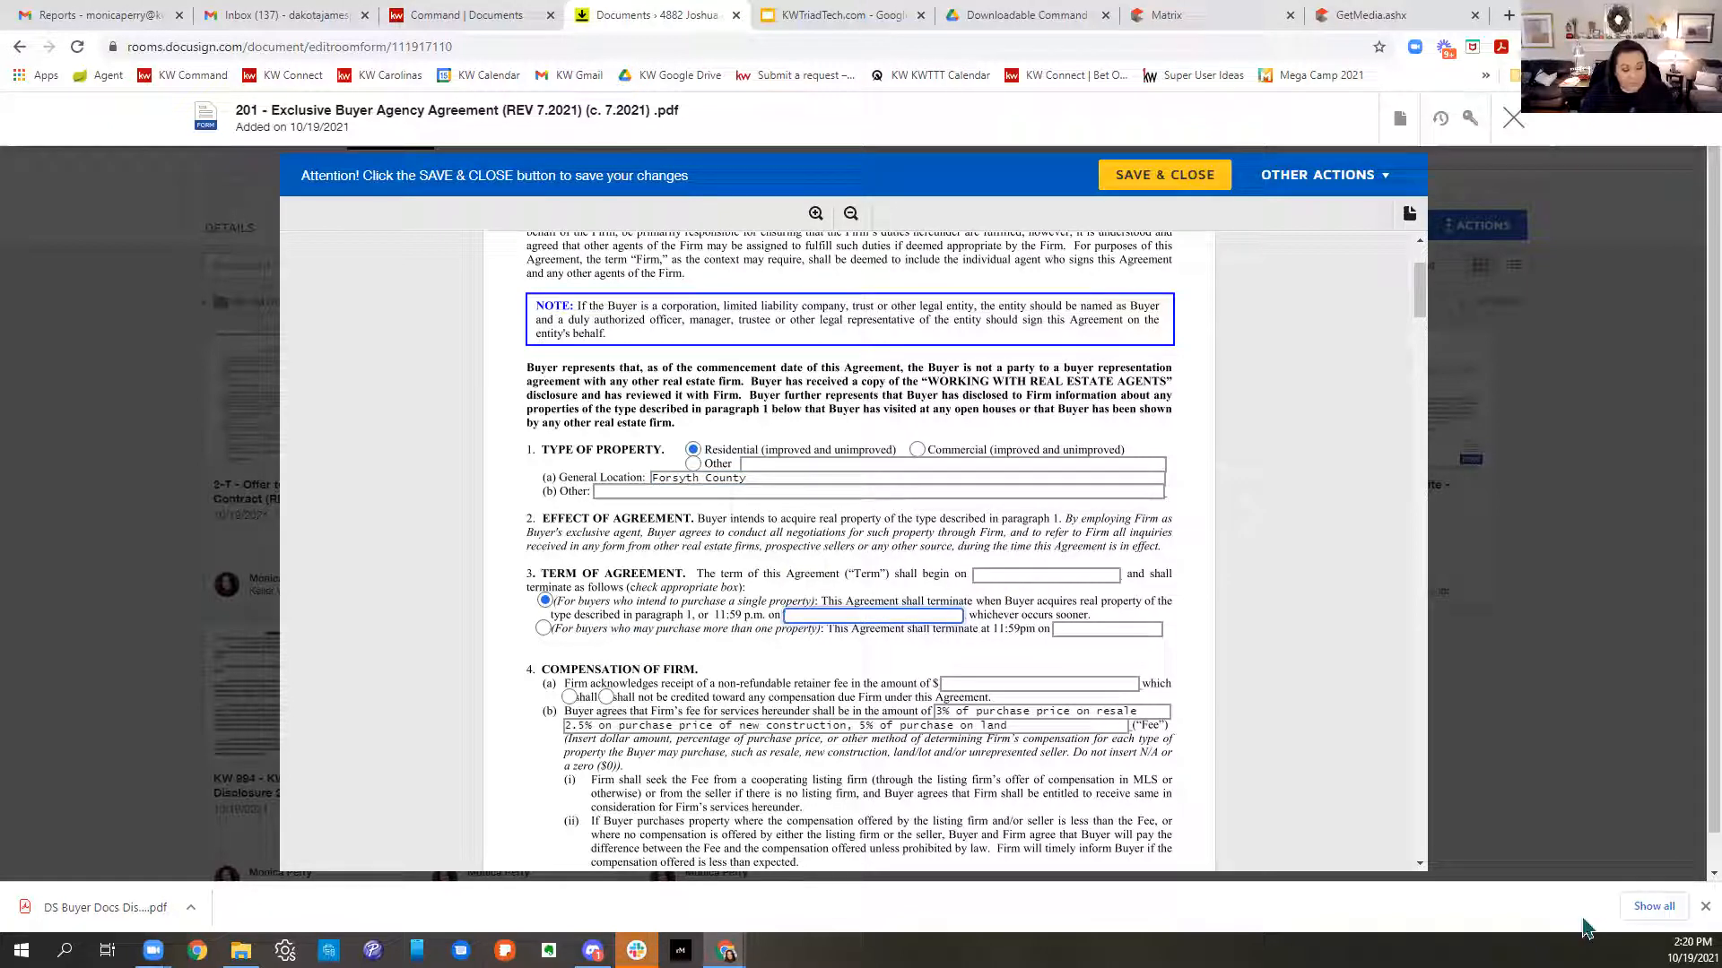
text(6/30/2022)
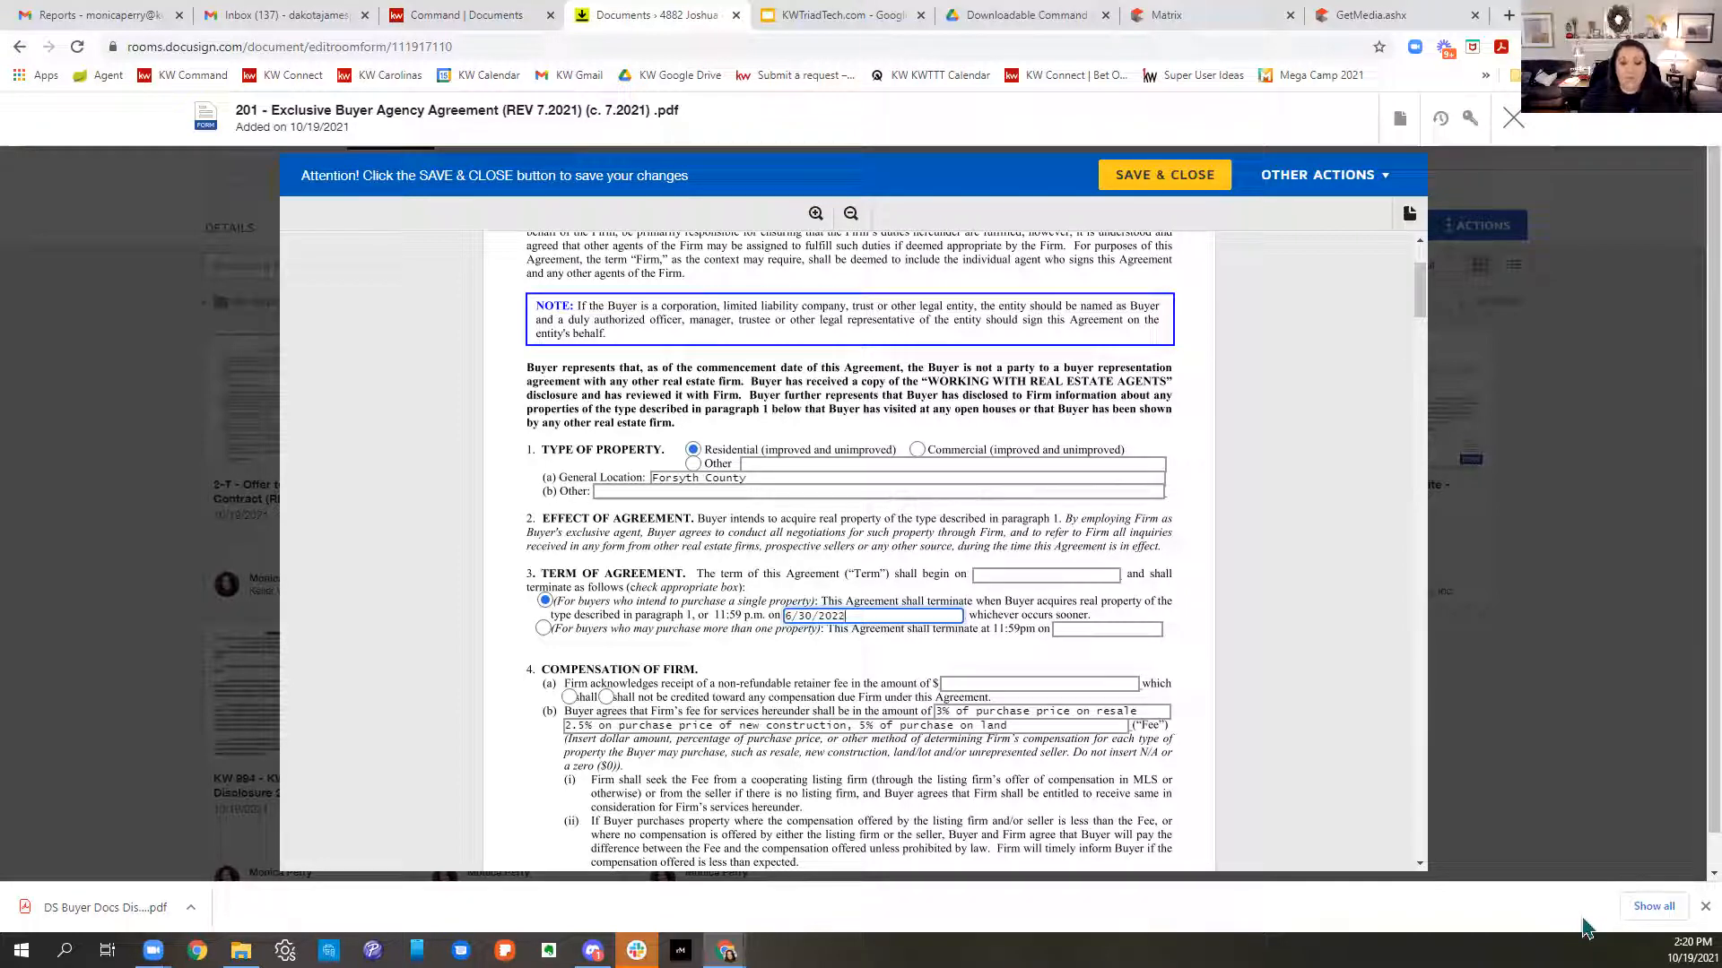
click(931, 653)
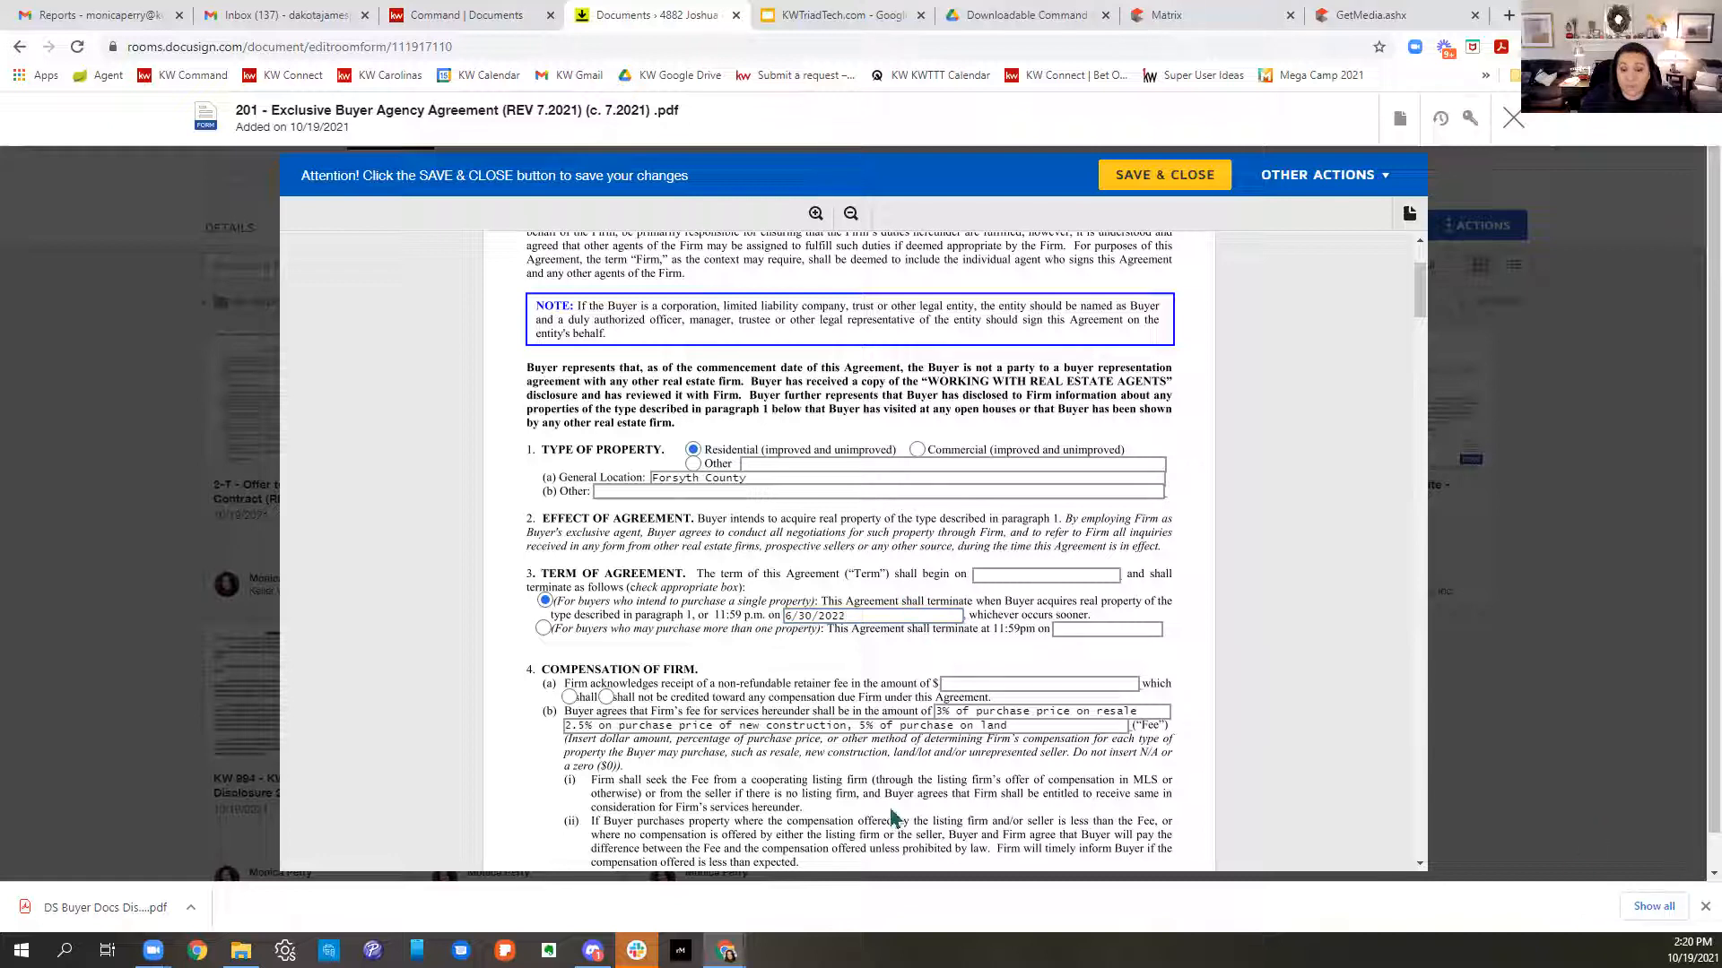
scroll(1085, 761, down, 1)
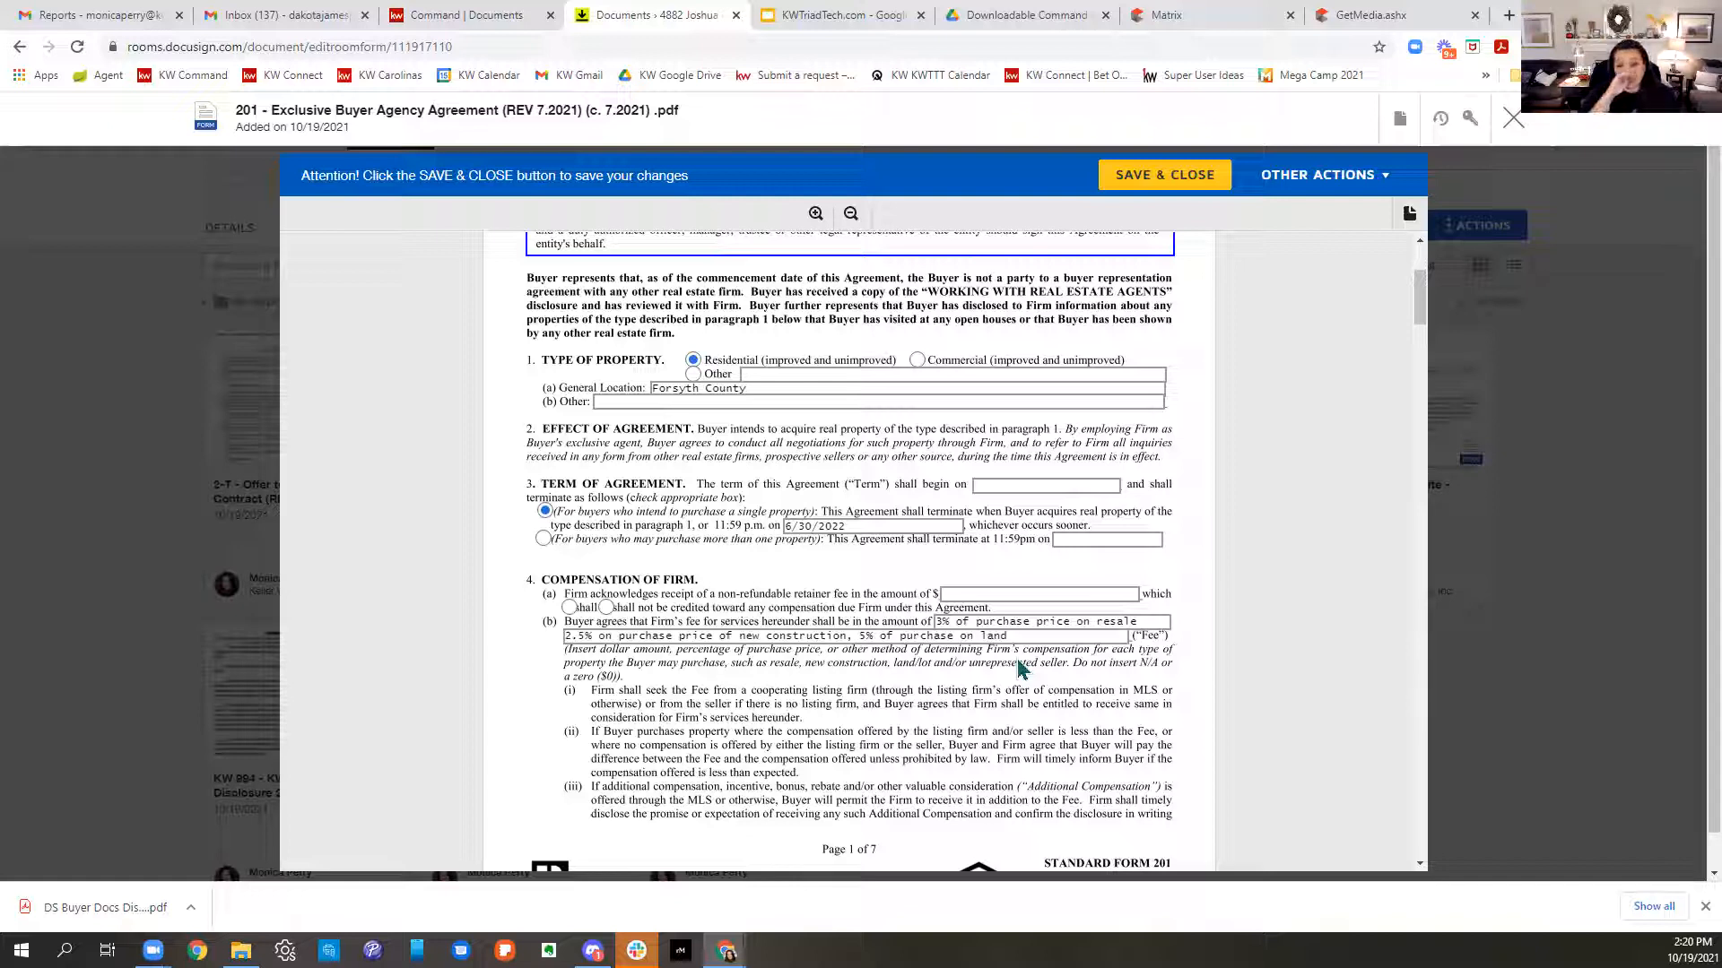
scroll(894, 664, down, 2)
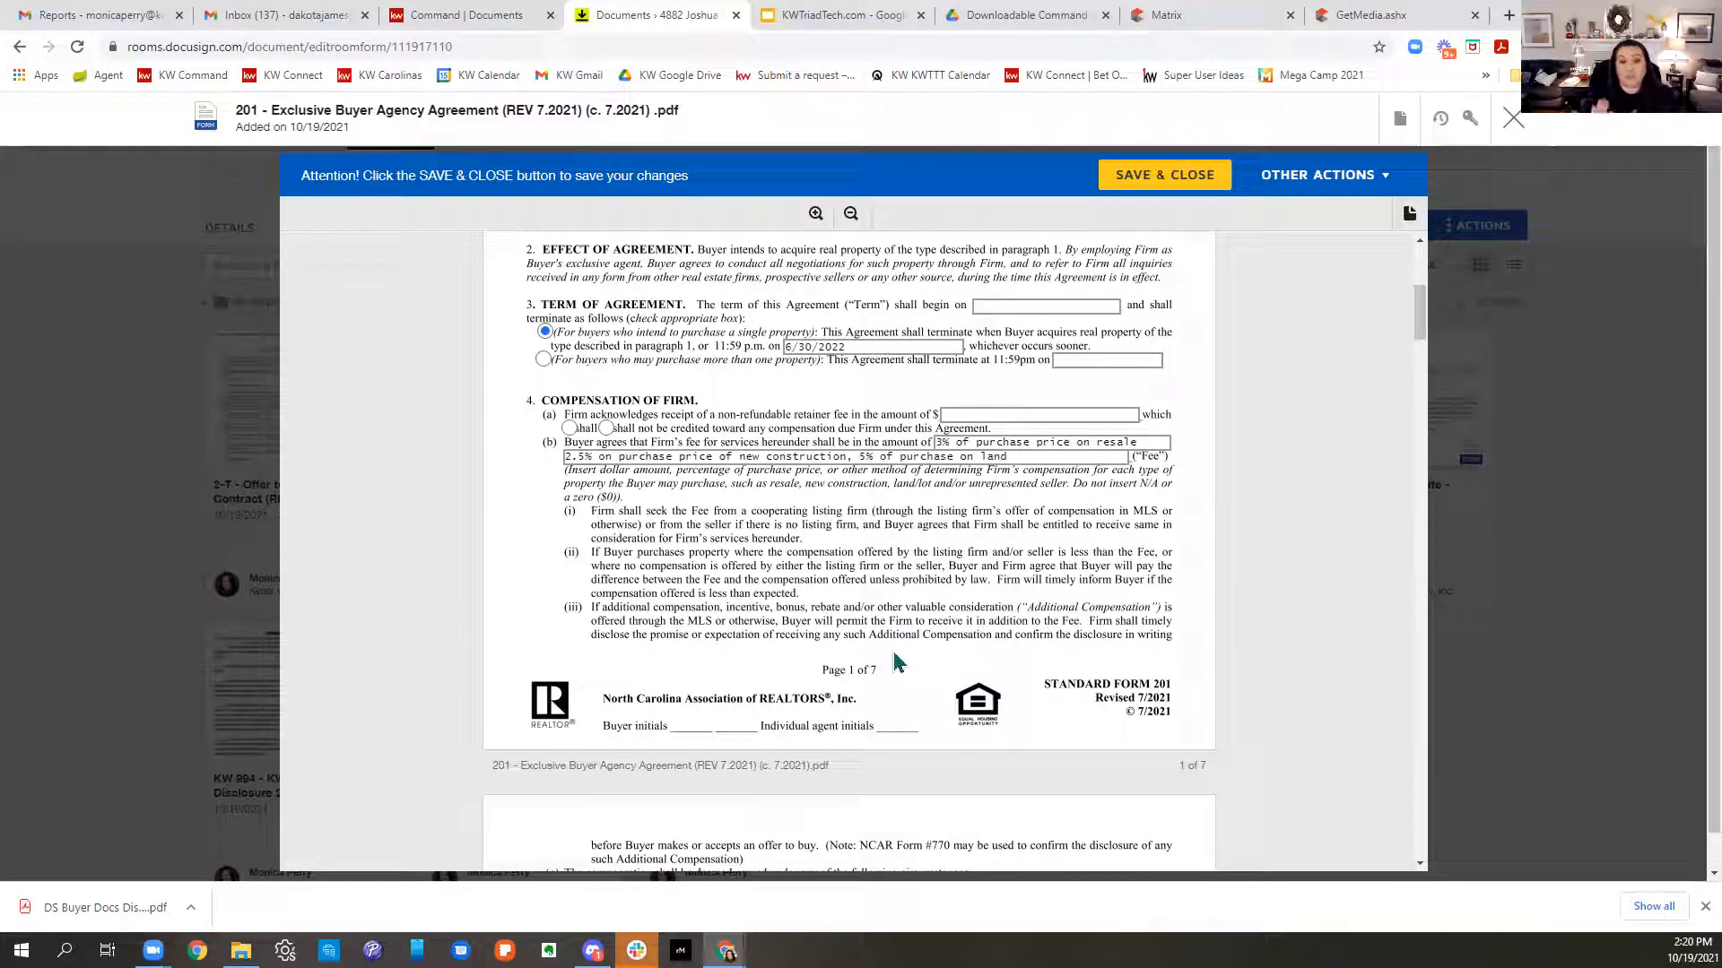
scroll(897, 663, down, 4)
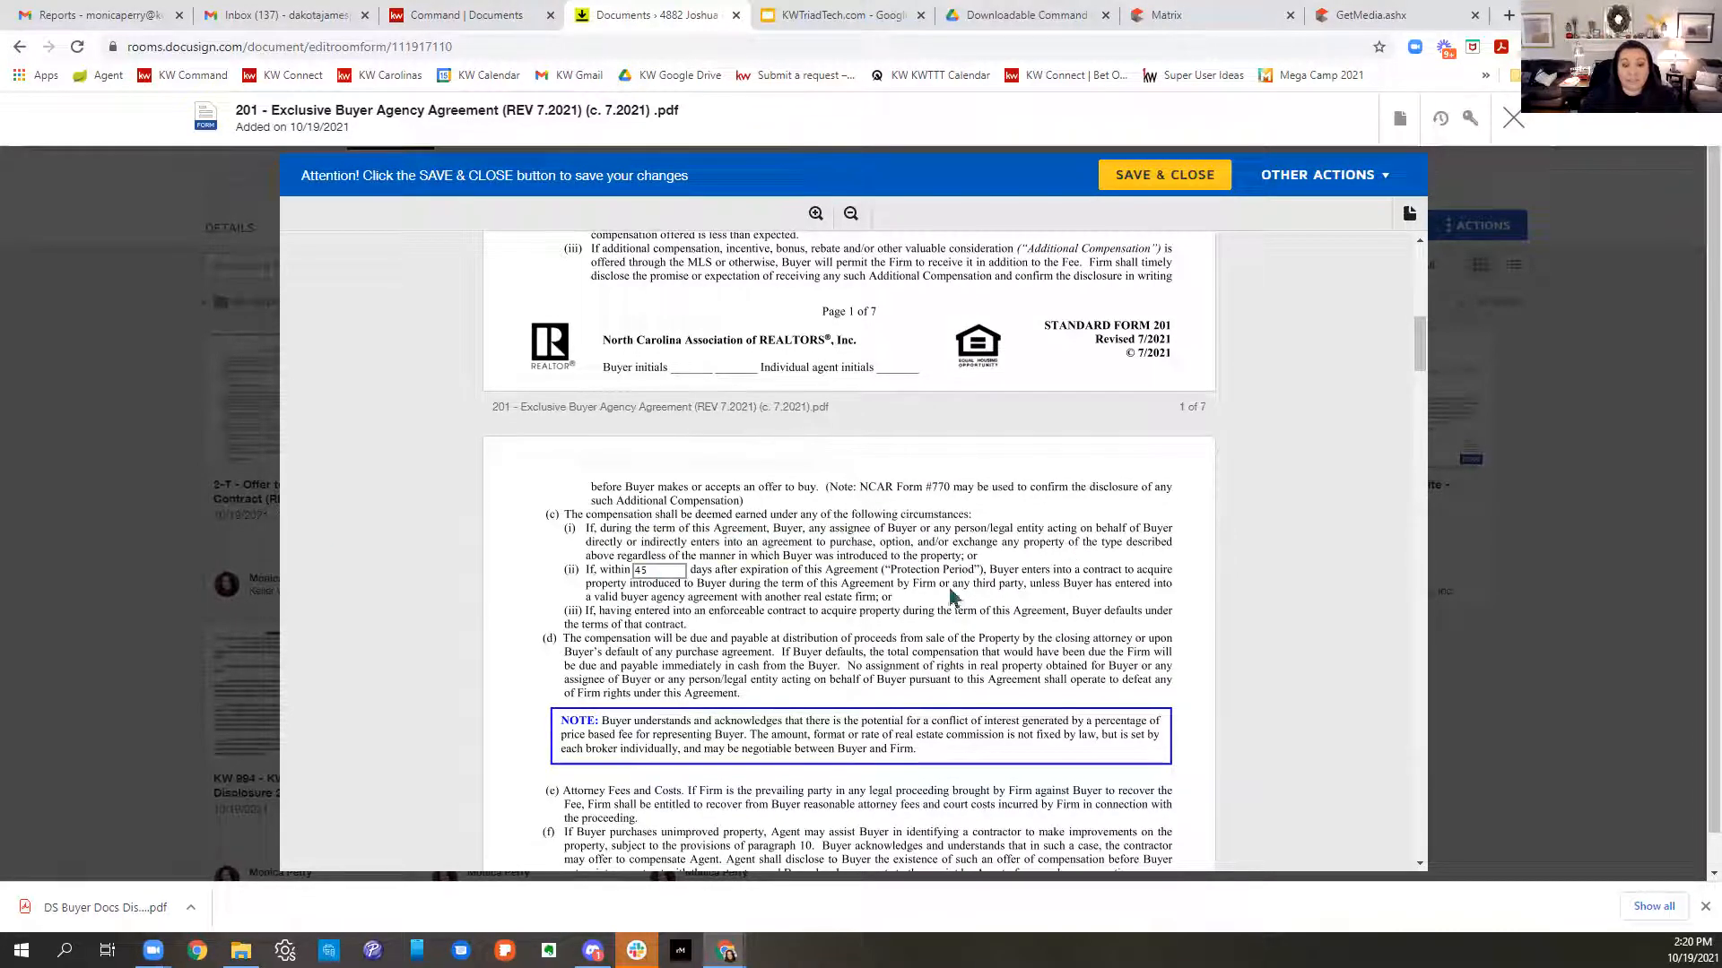
scroll(974, 592, down, 1)
scroll(974, 592, down, 4)
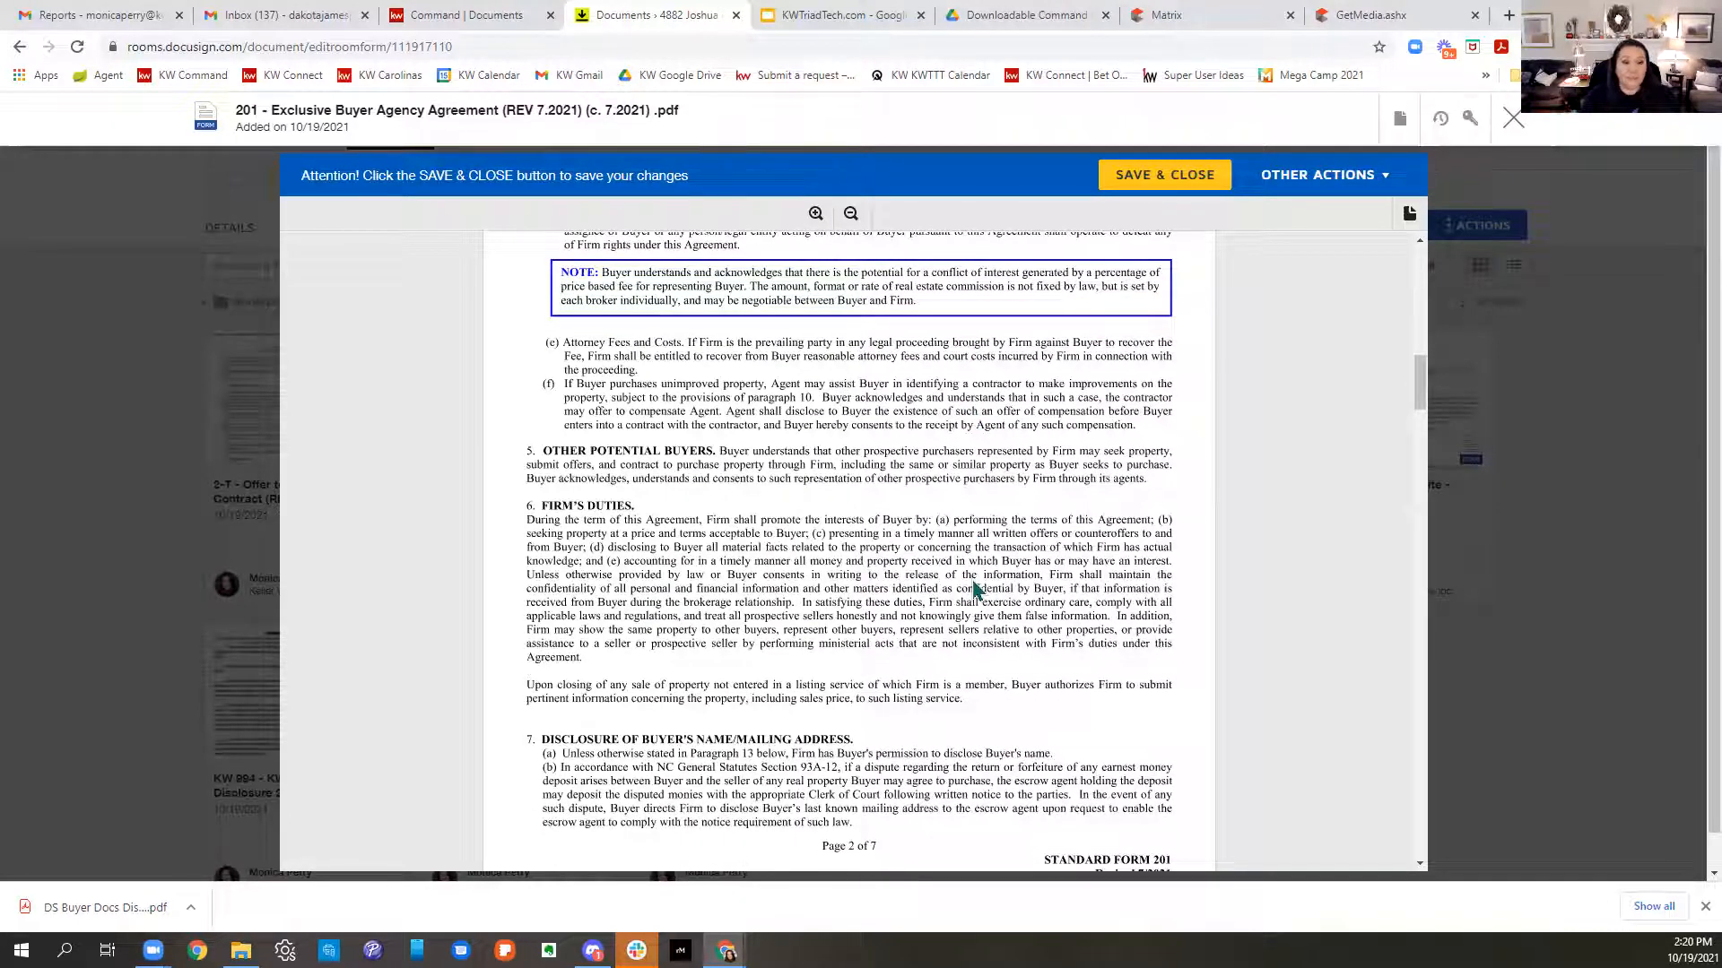
scroll(980, 594, down, 8)
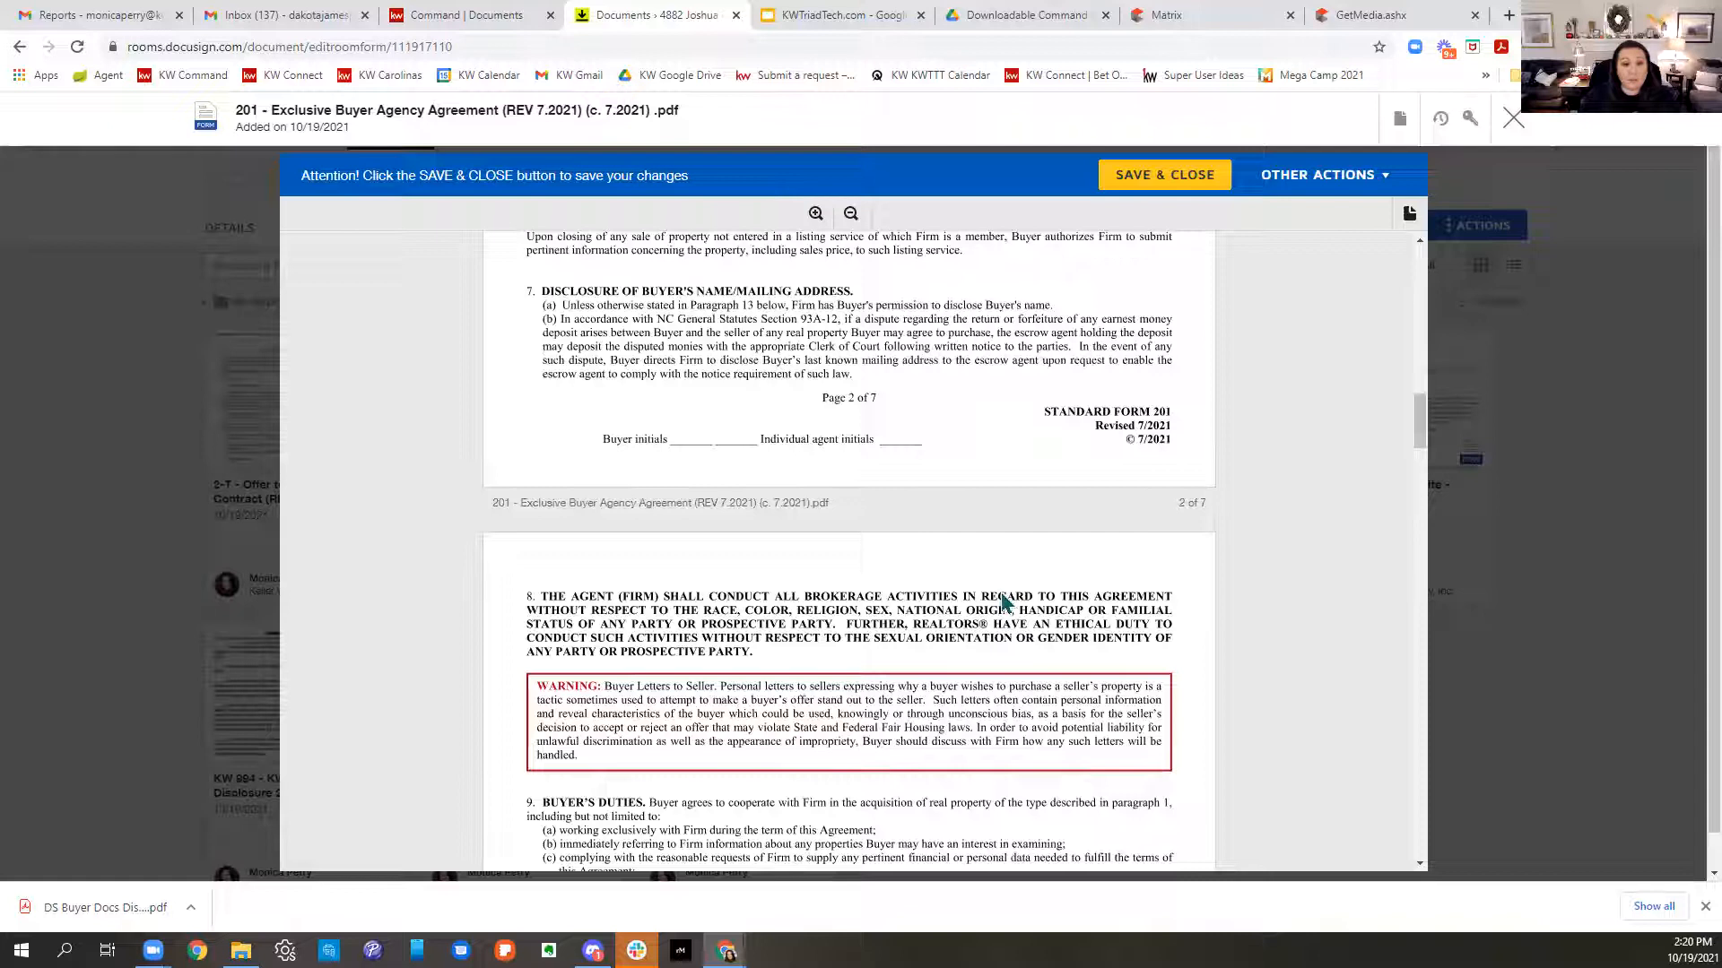
scroll(1004, 603, down, 4)
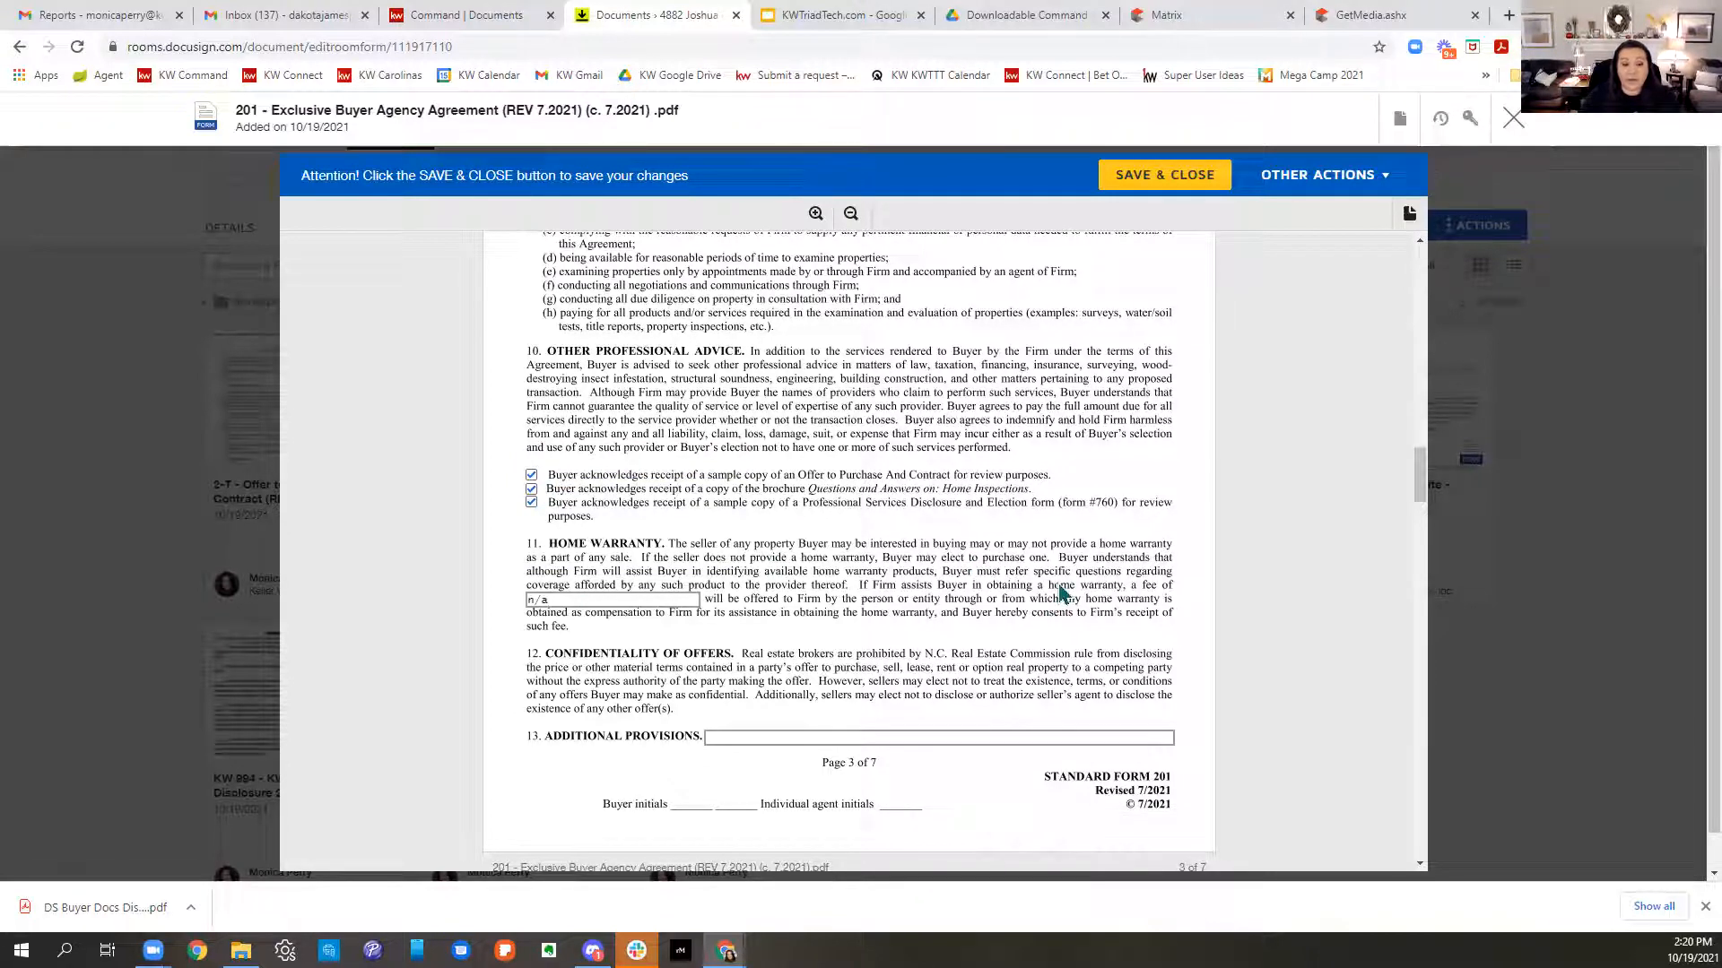
scroll(1060, 593, down, 3)
click(834, 466)
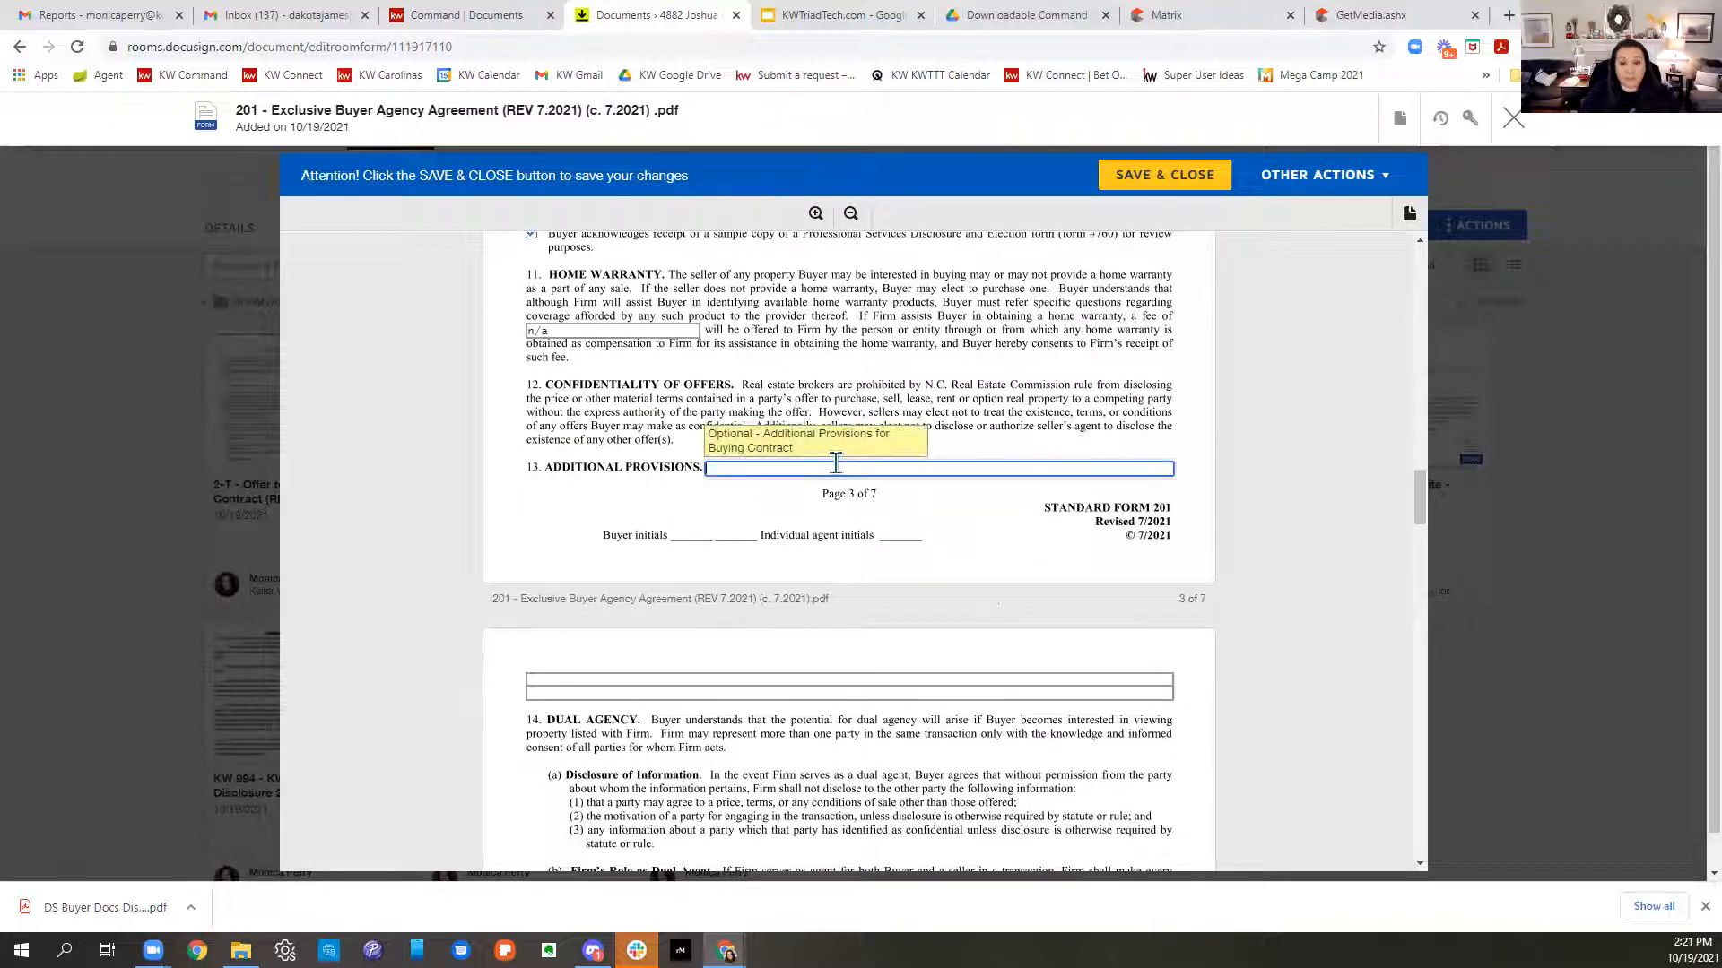
text(n)
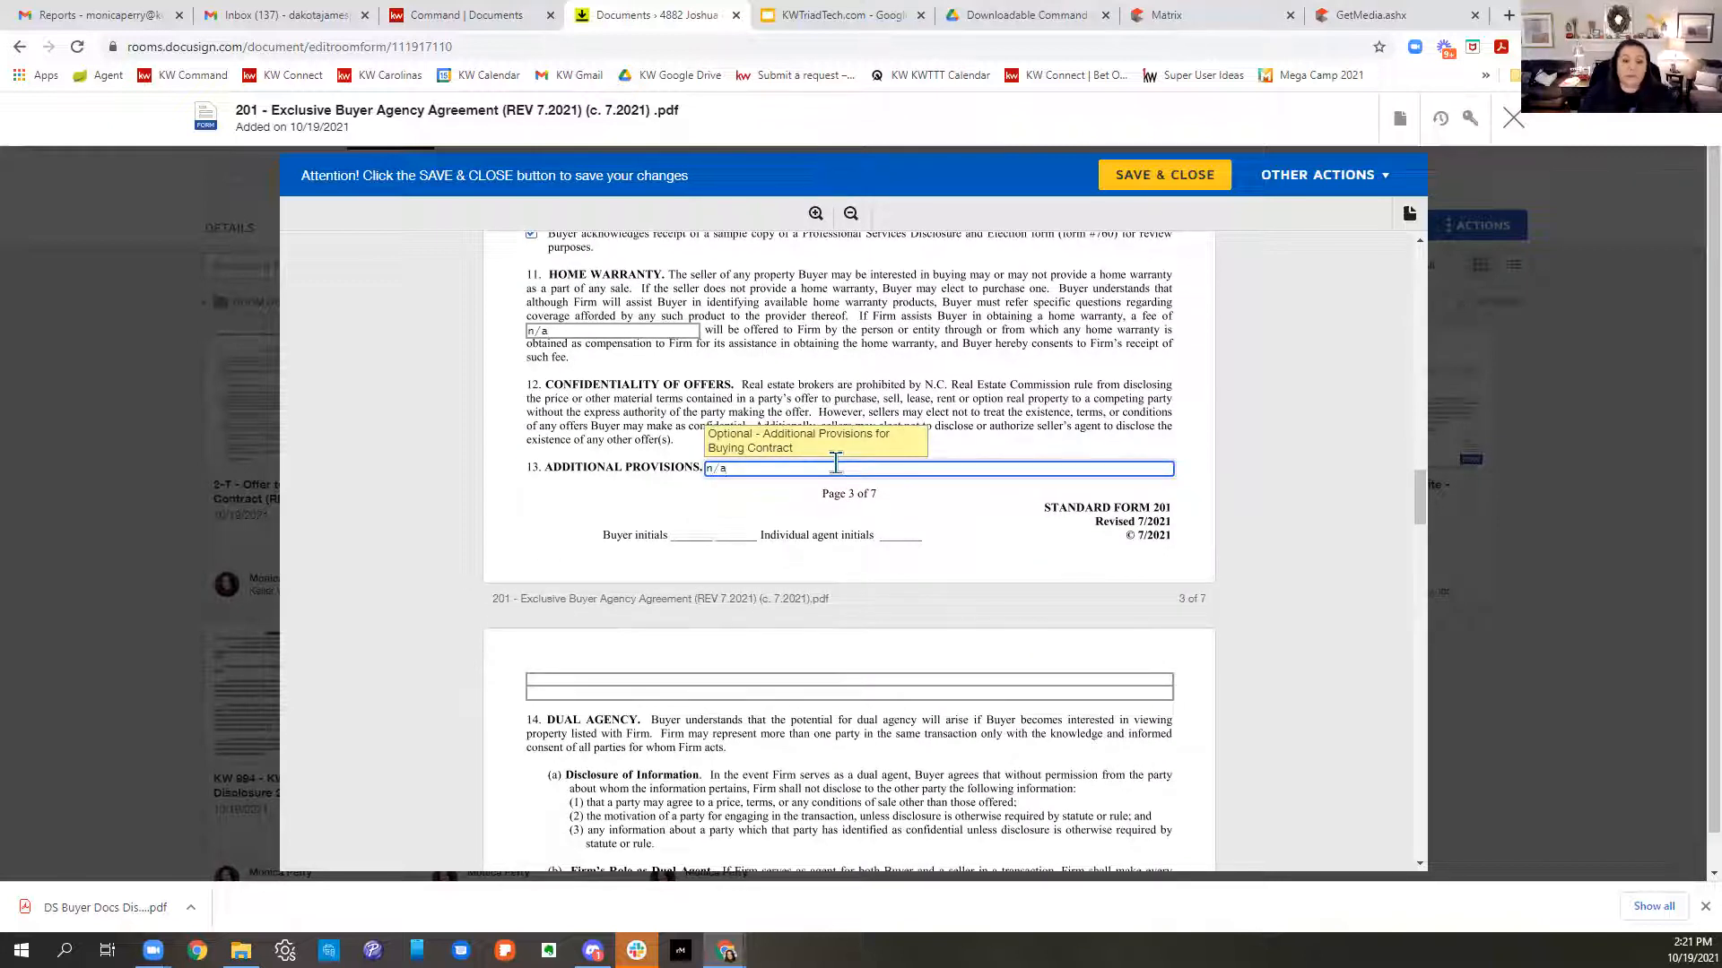
text(/a)
scroll(1083, 533, down, 4)
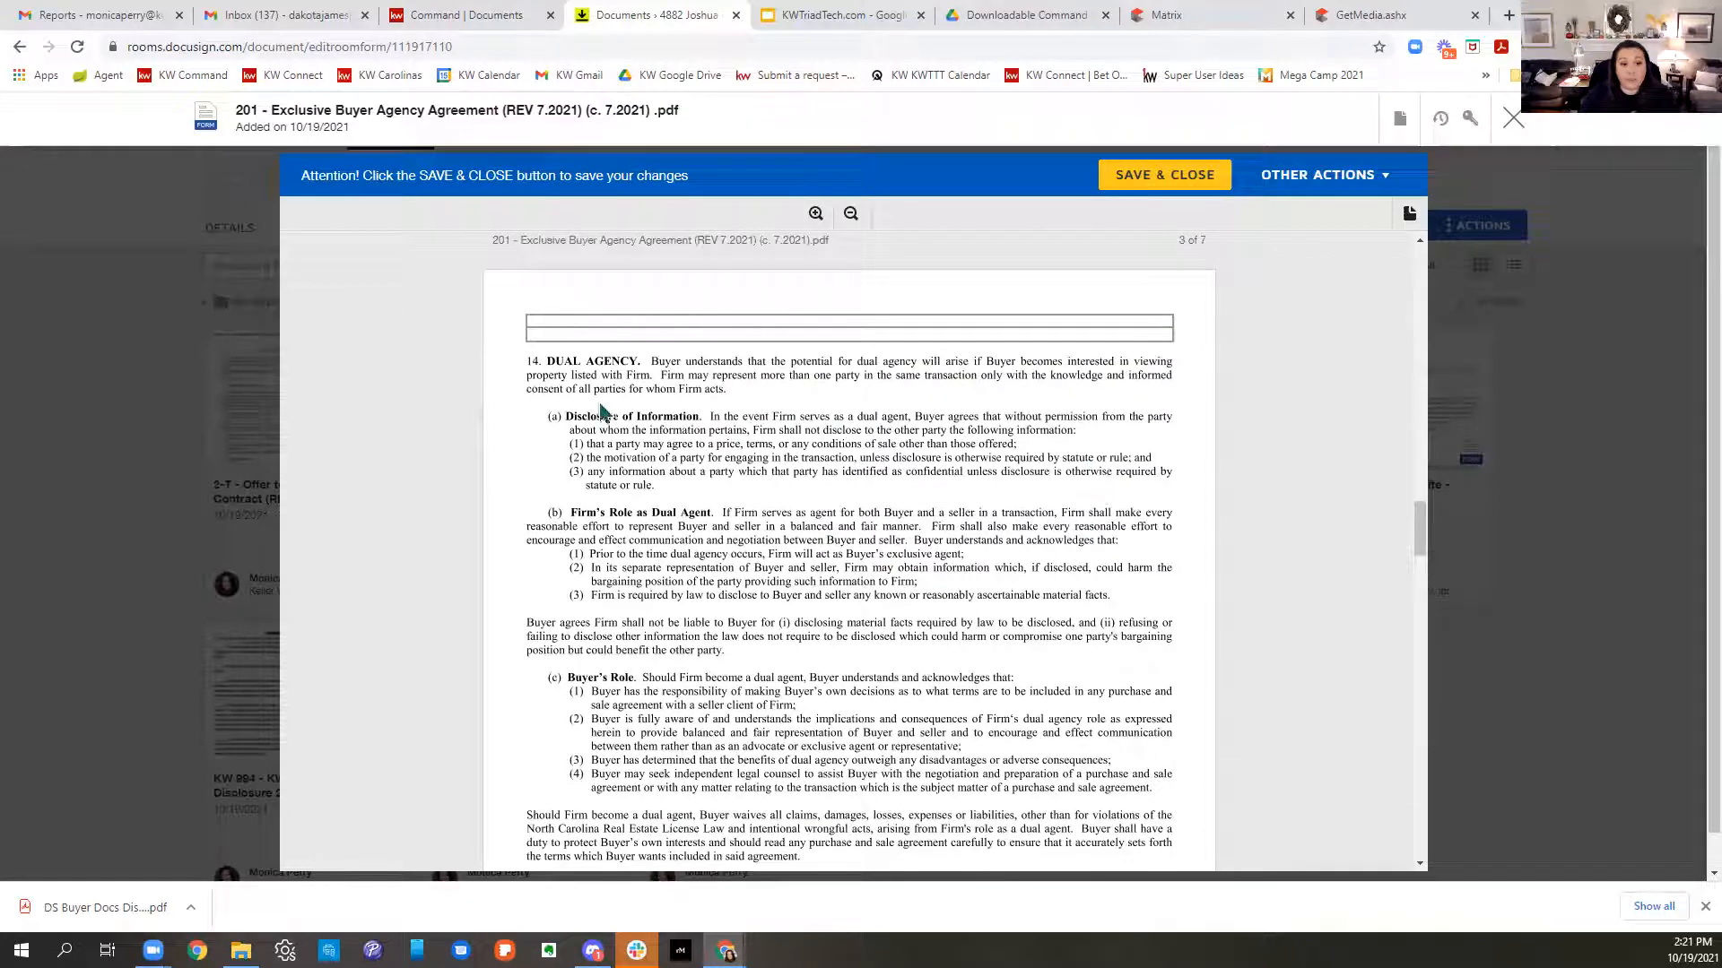
scroll(1055, 484, down, 4)
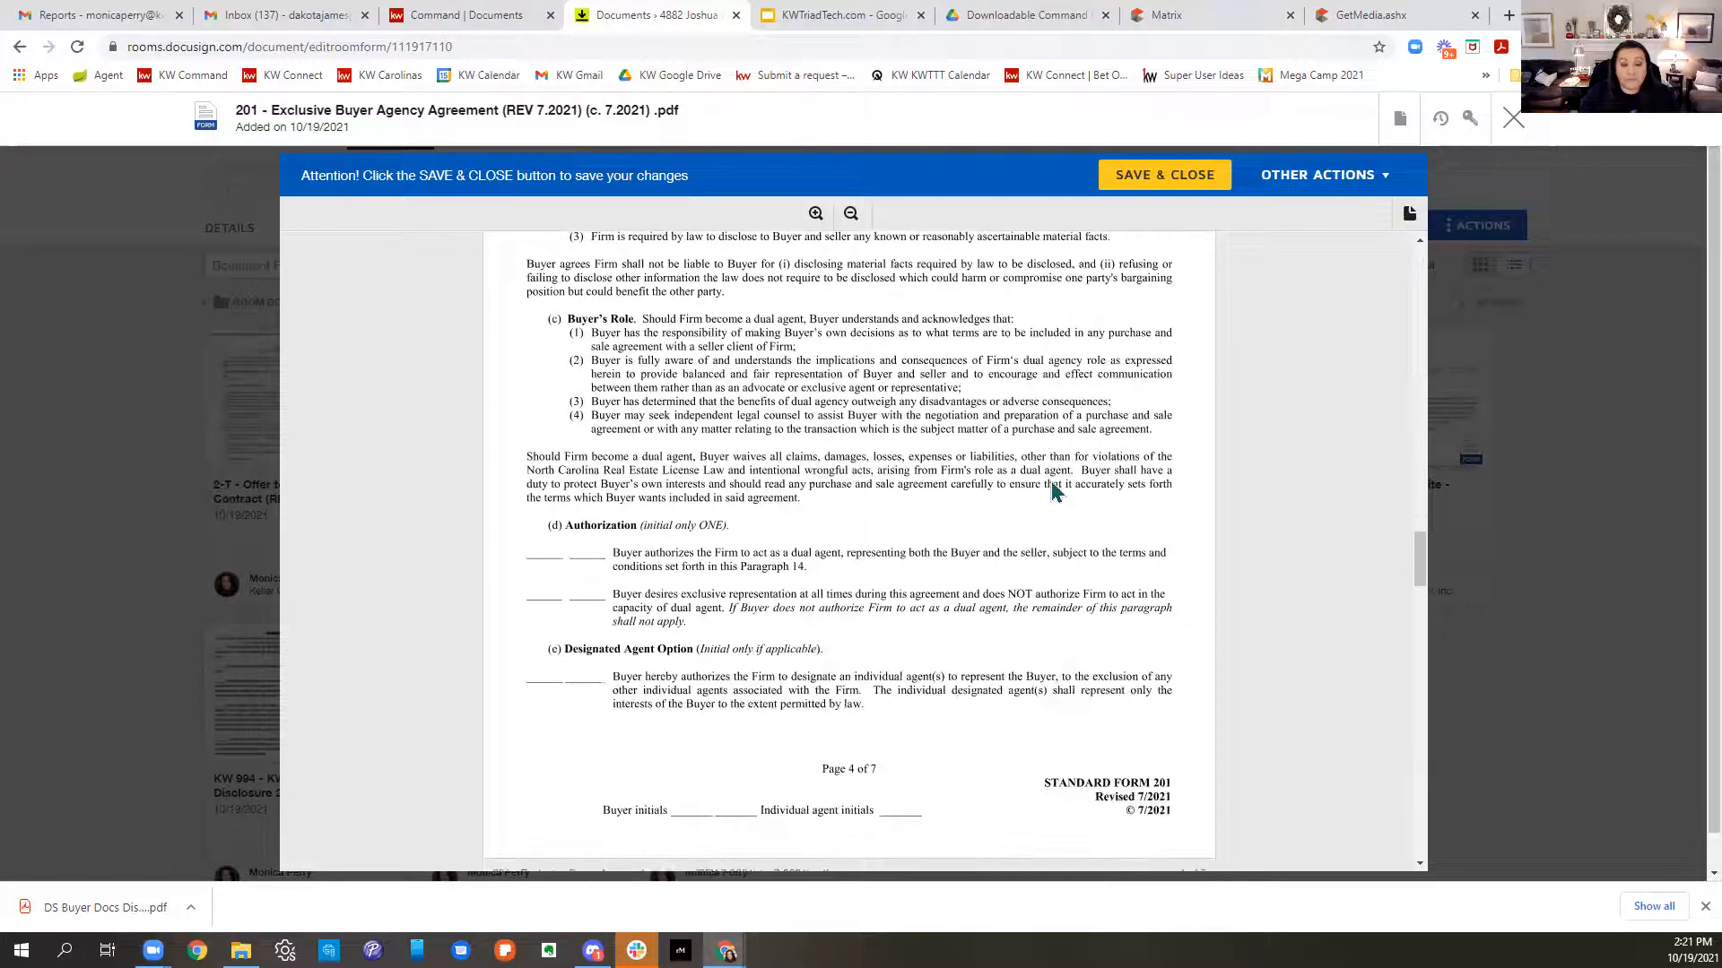
scroll(1055, 490, down, 6)
click(1025, 510)
scroll(1044, 617, up, 10)
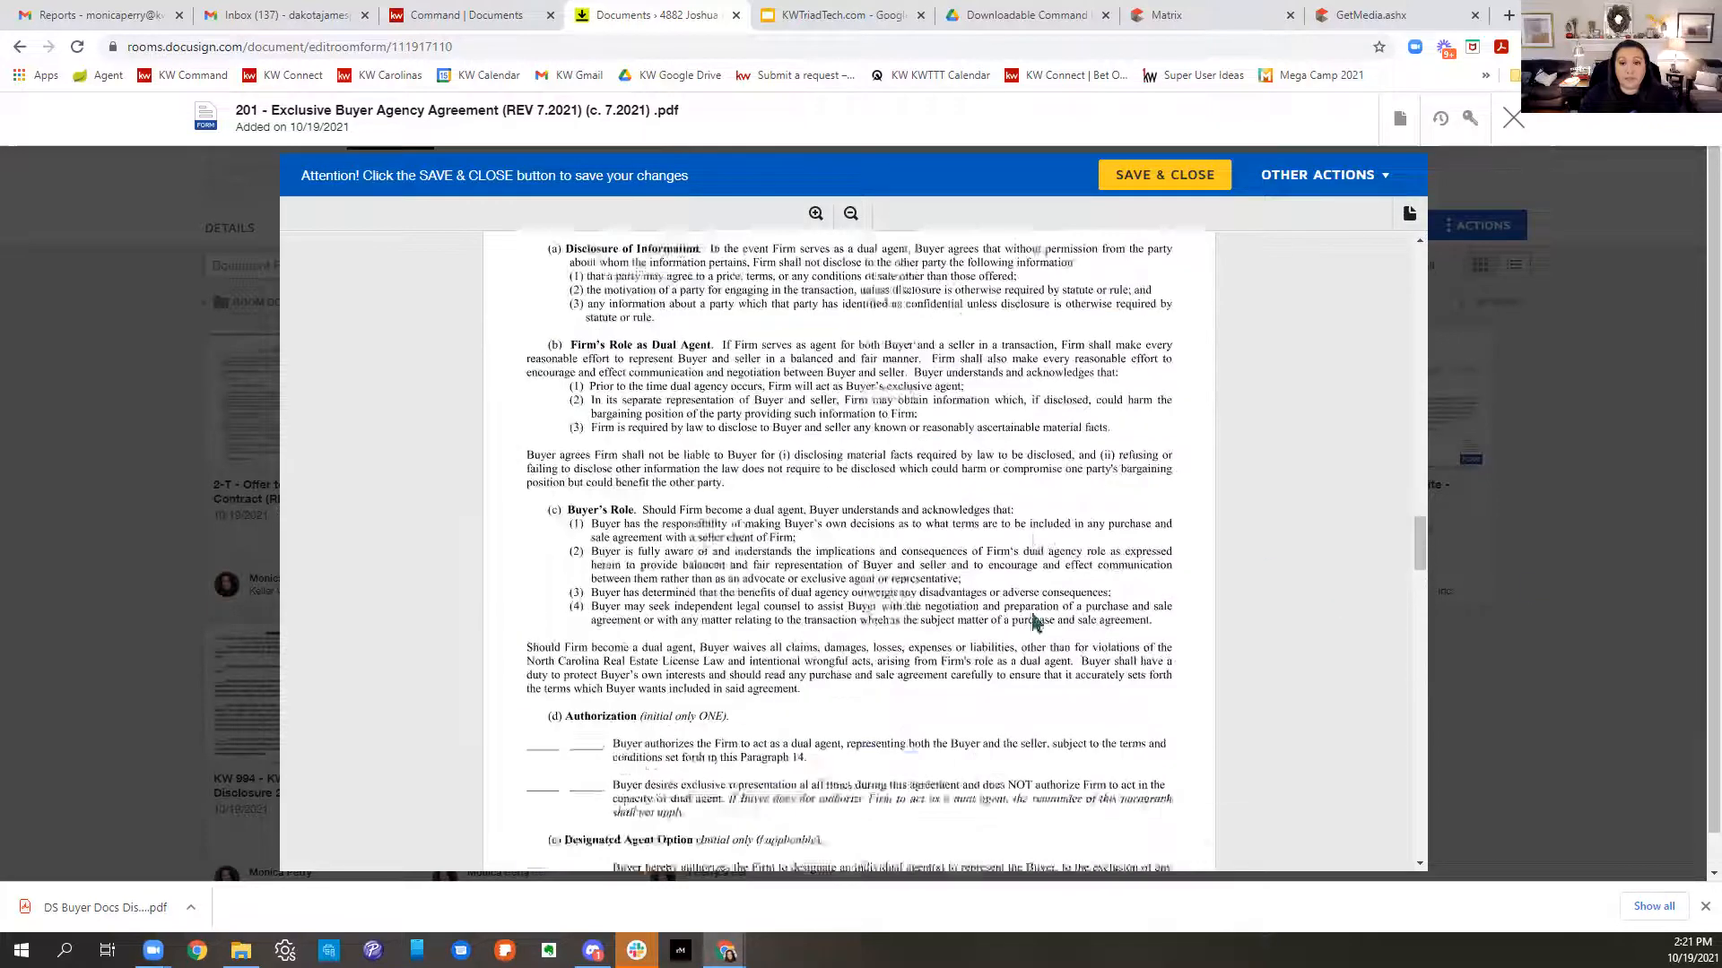
scroll(1050, 617, up, 15)
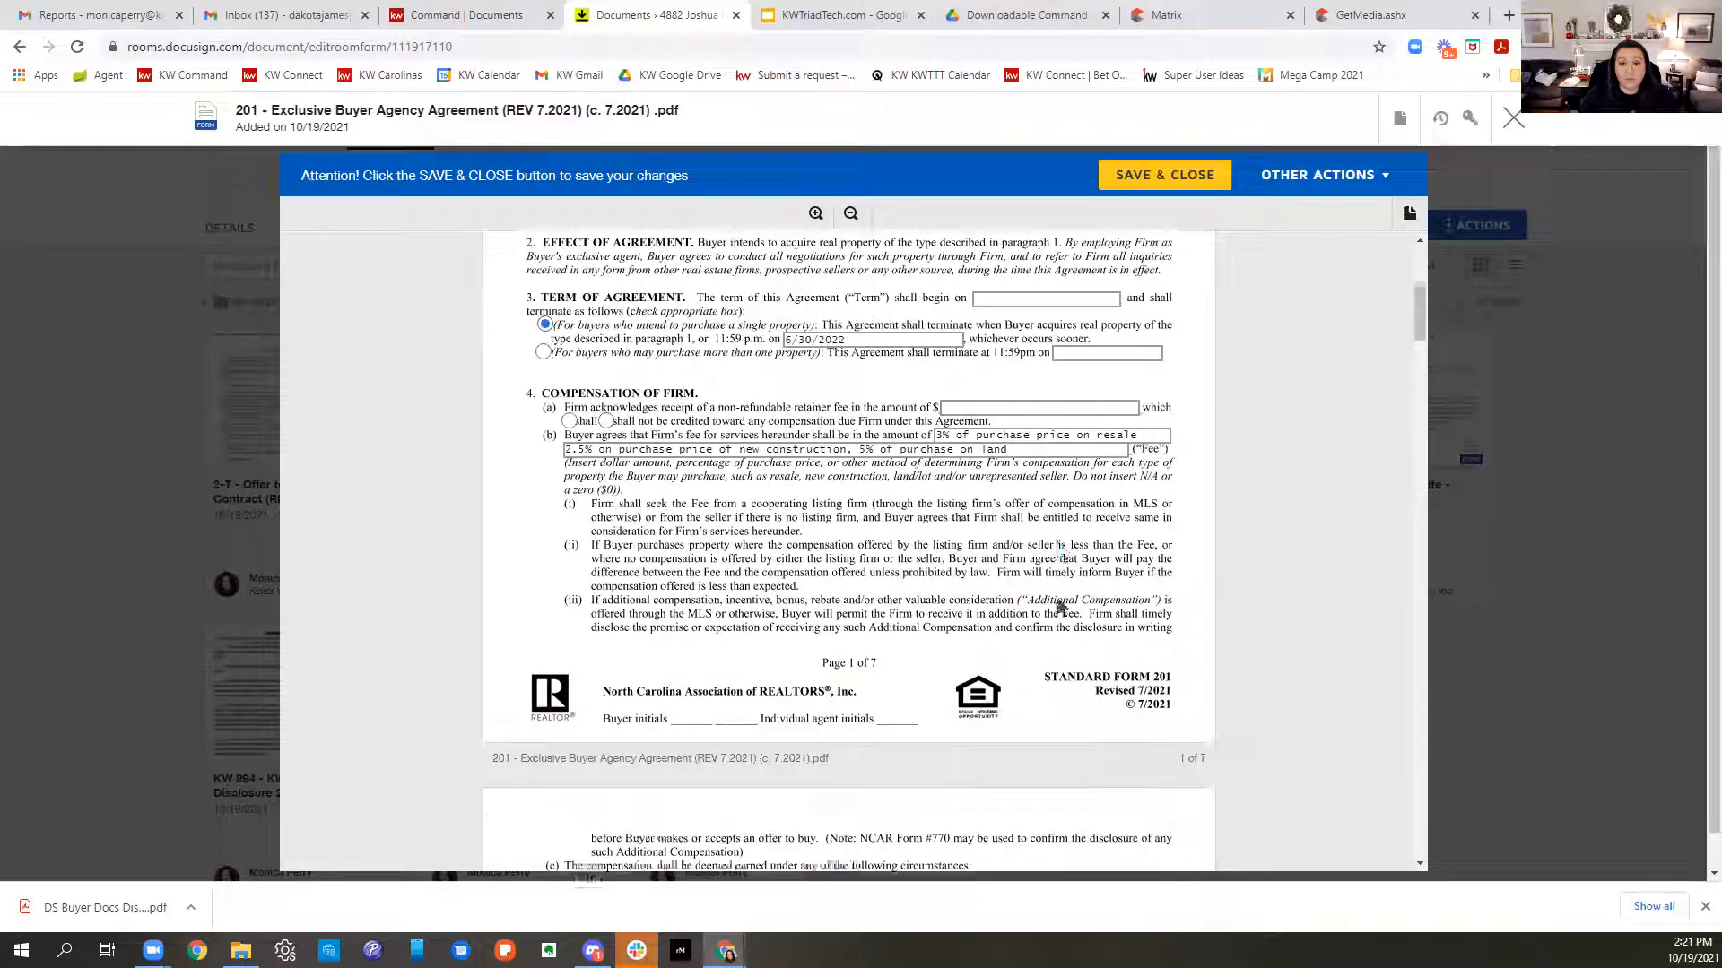
scroll(1061, 607, down, 12)
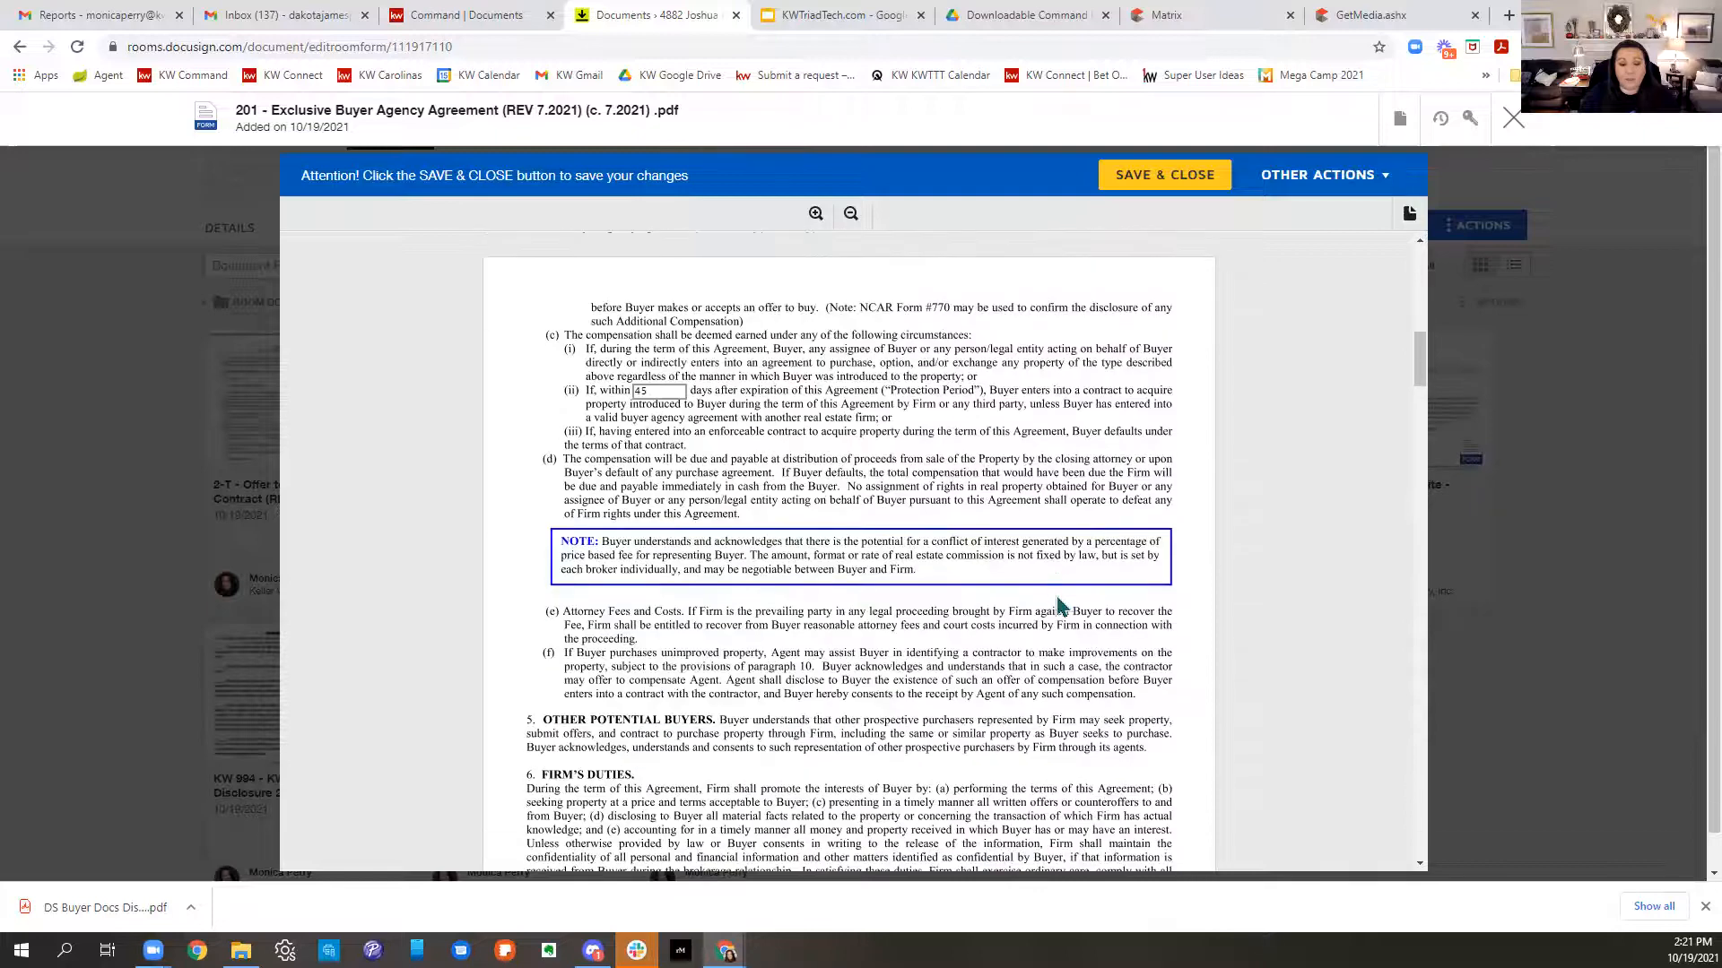
scroll(1061, 606, down, 10)
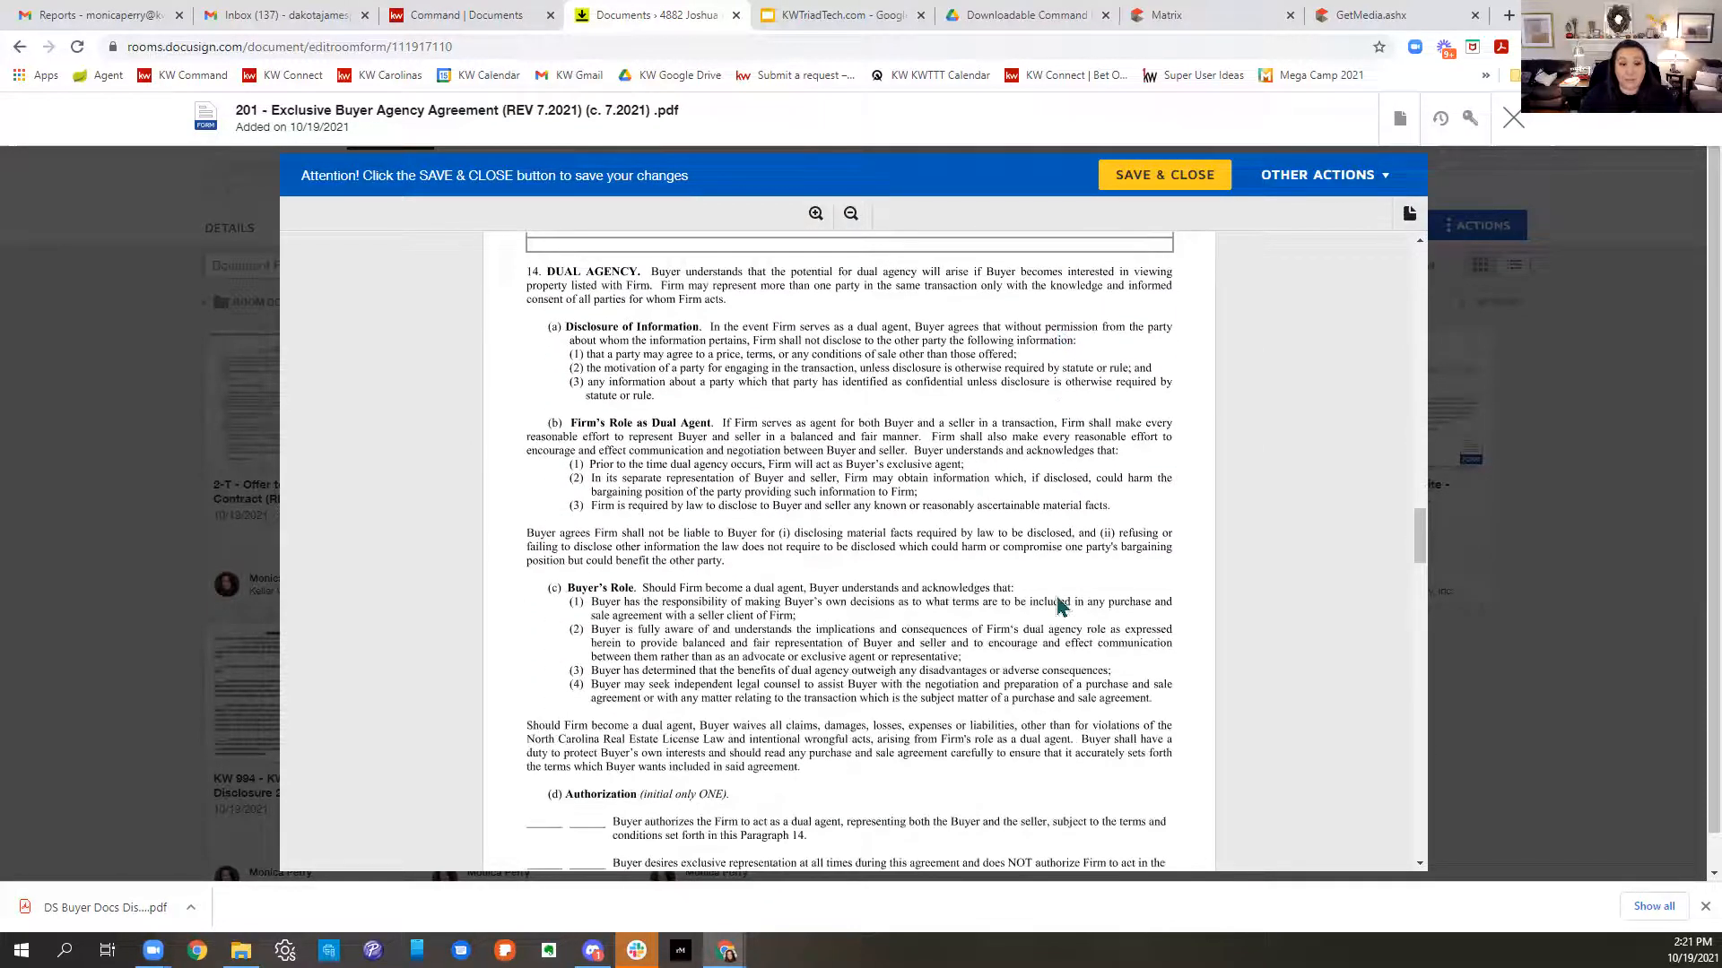
scroll(1061, 606, up, 1)
scroll(1110, 454, down, 5)
scroll(1109, 455, down, 4)
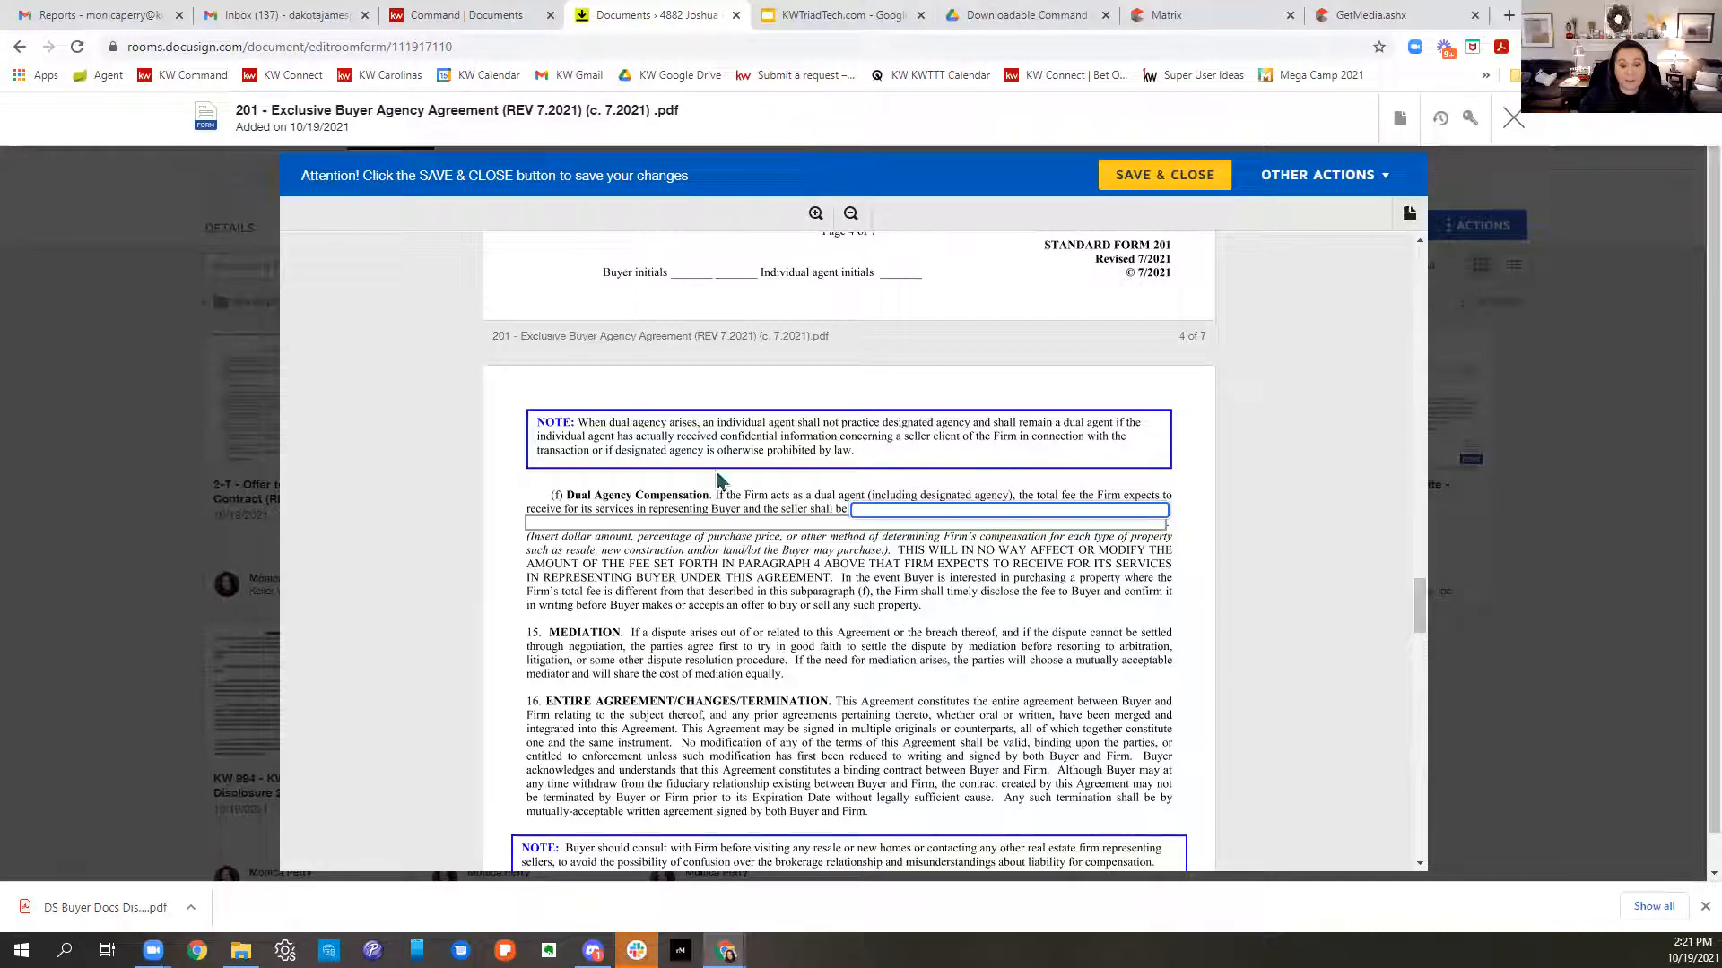
scroll(1010, 651, down, 3)
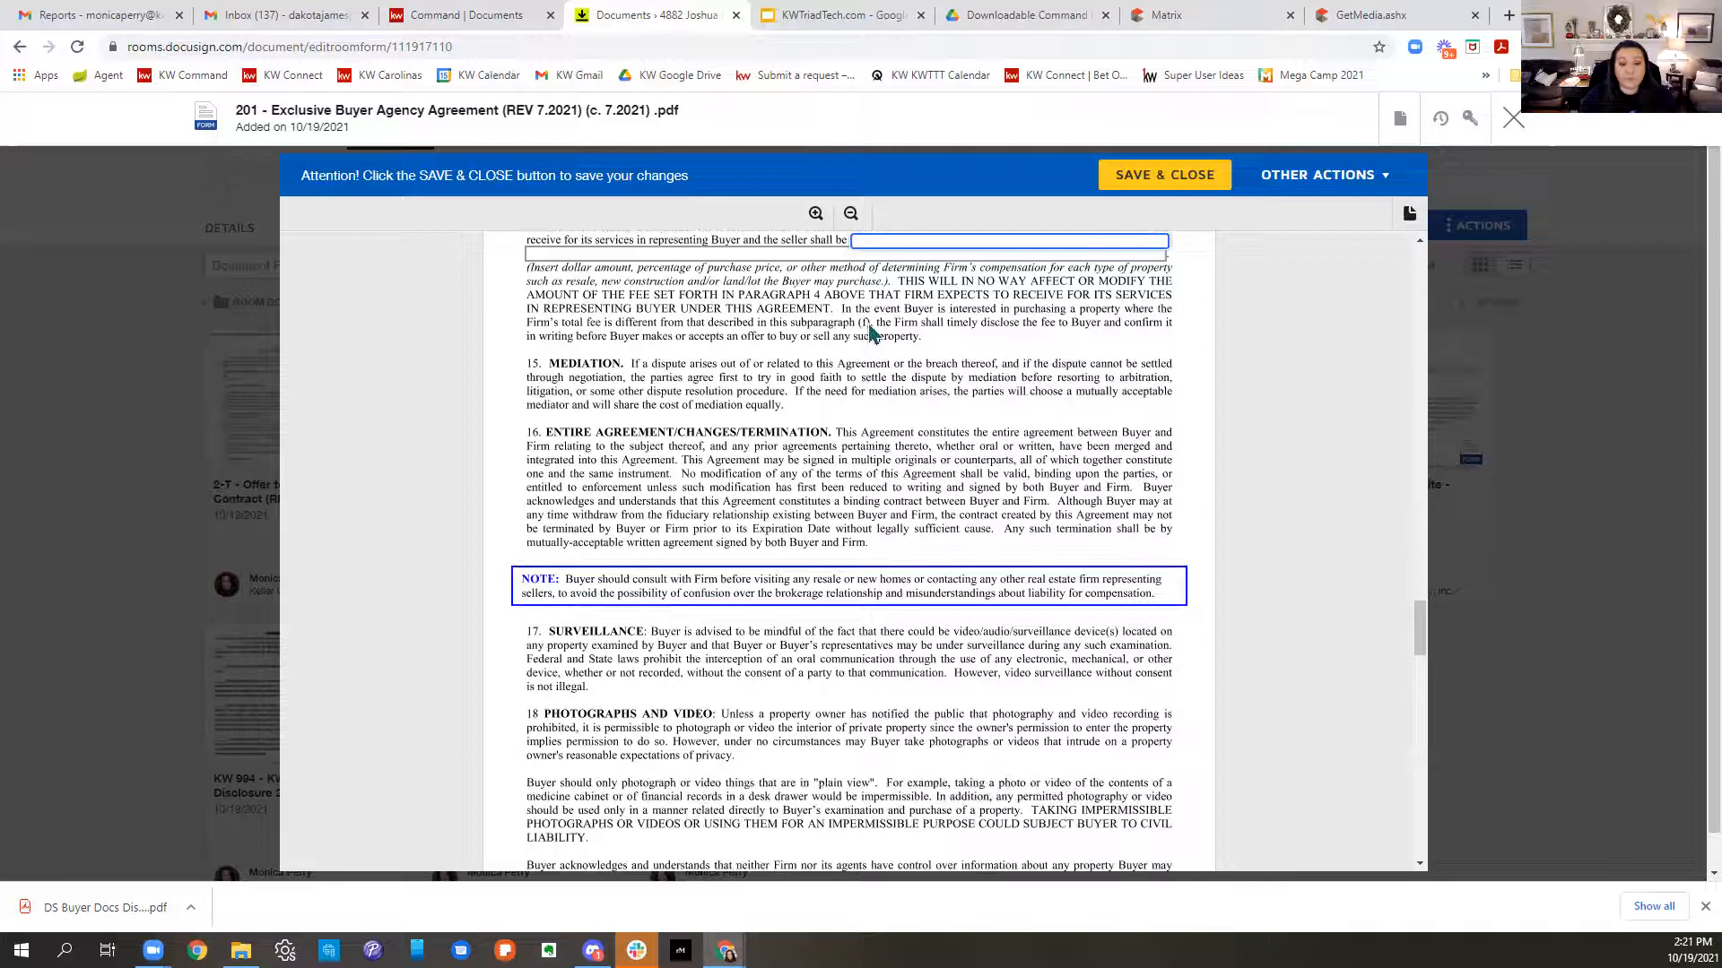
scroll(869, 334, down, 8)
scroll(878, 337, down, 5)
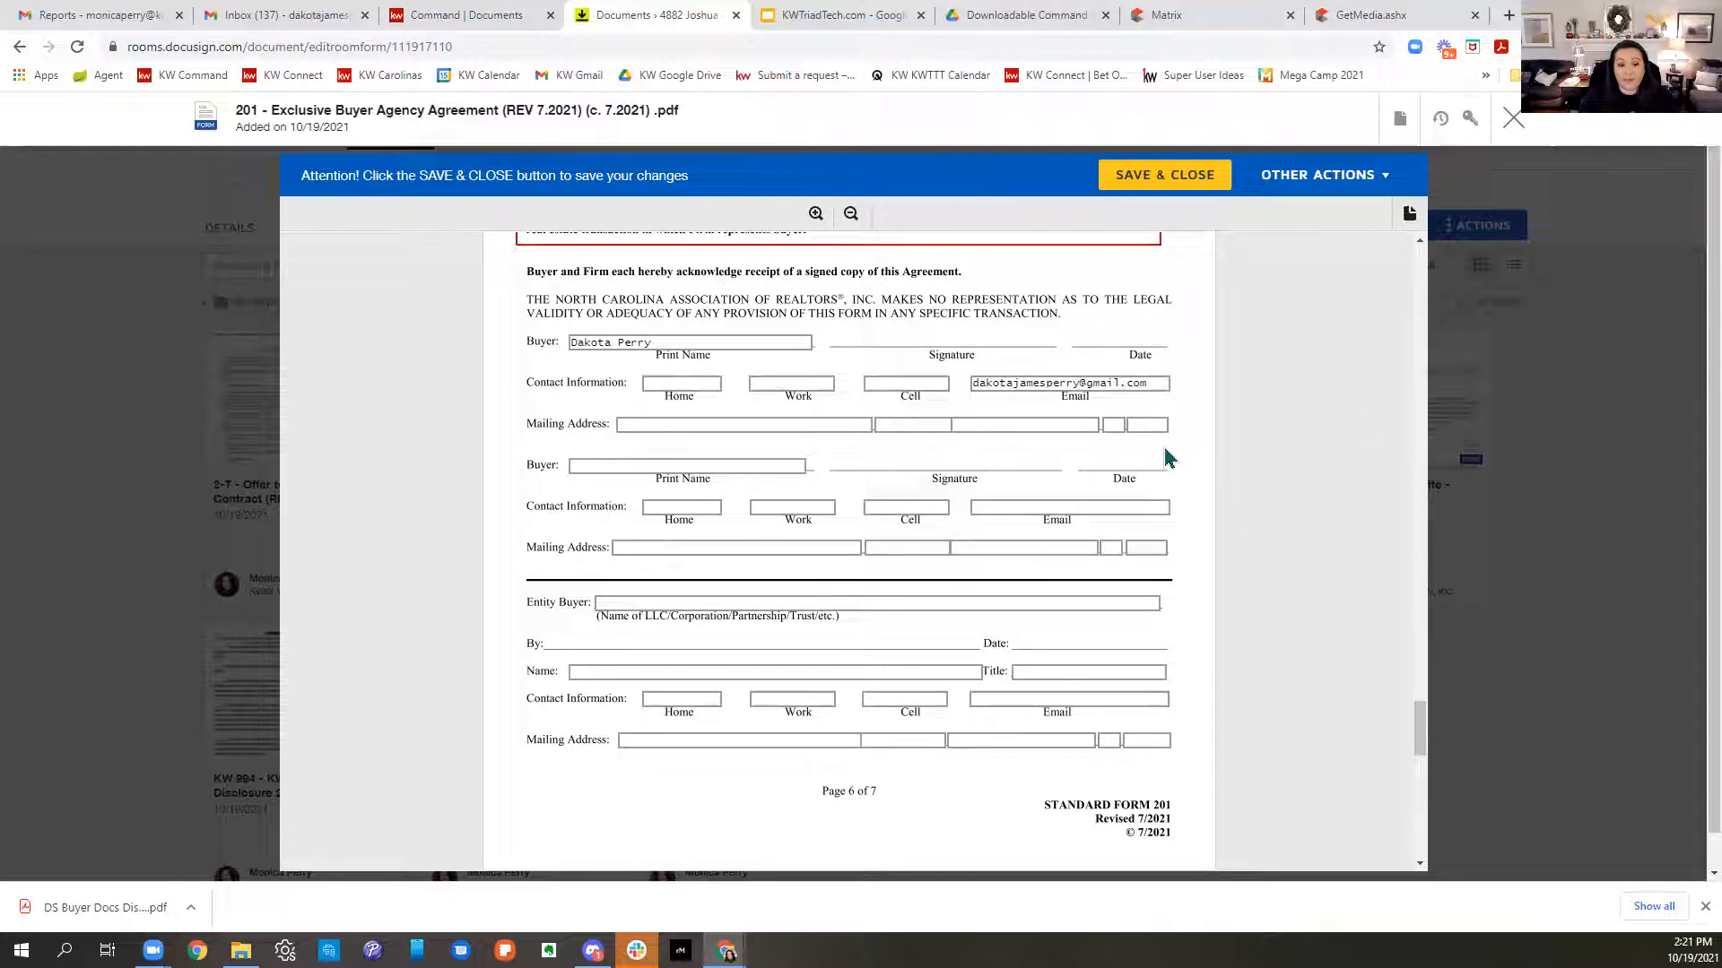
scroll(1133, 449, down, 2)
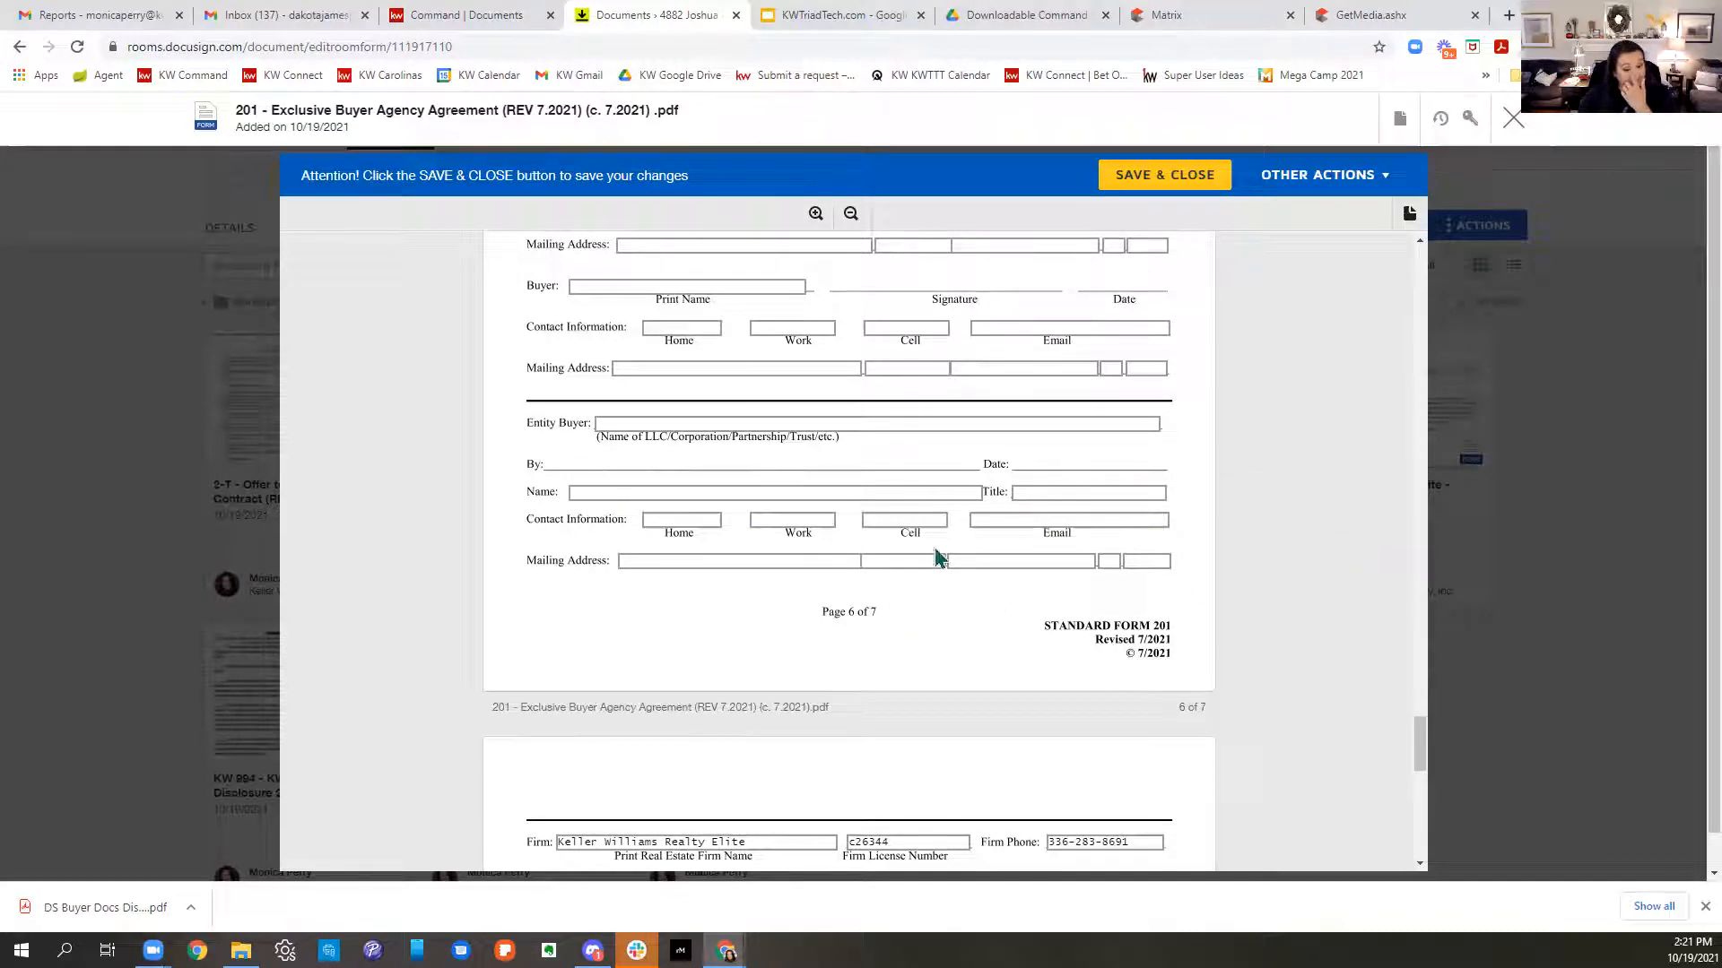
scroll(936, 549, down, 3)
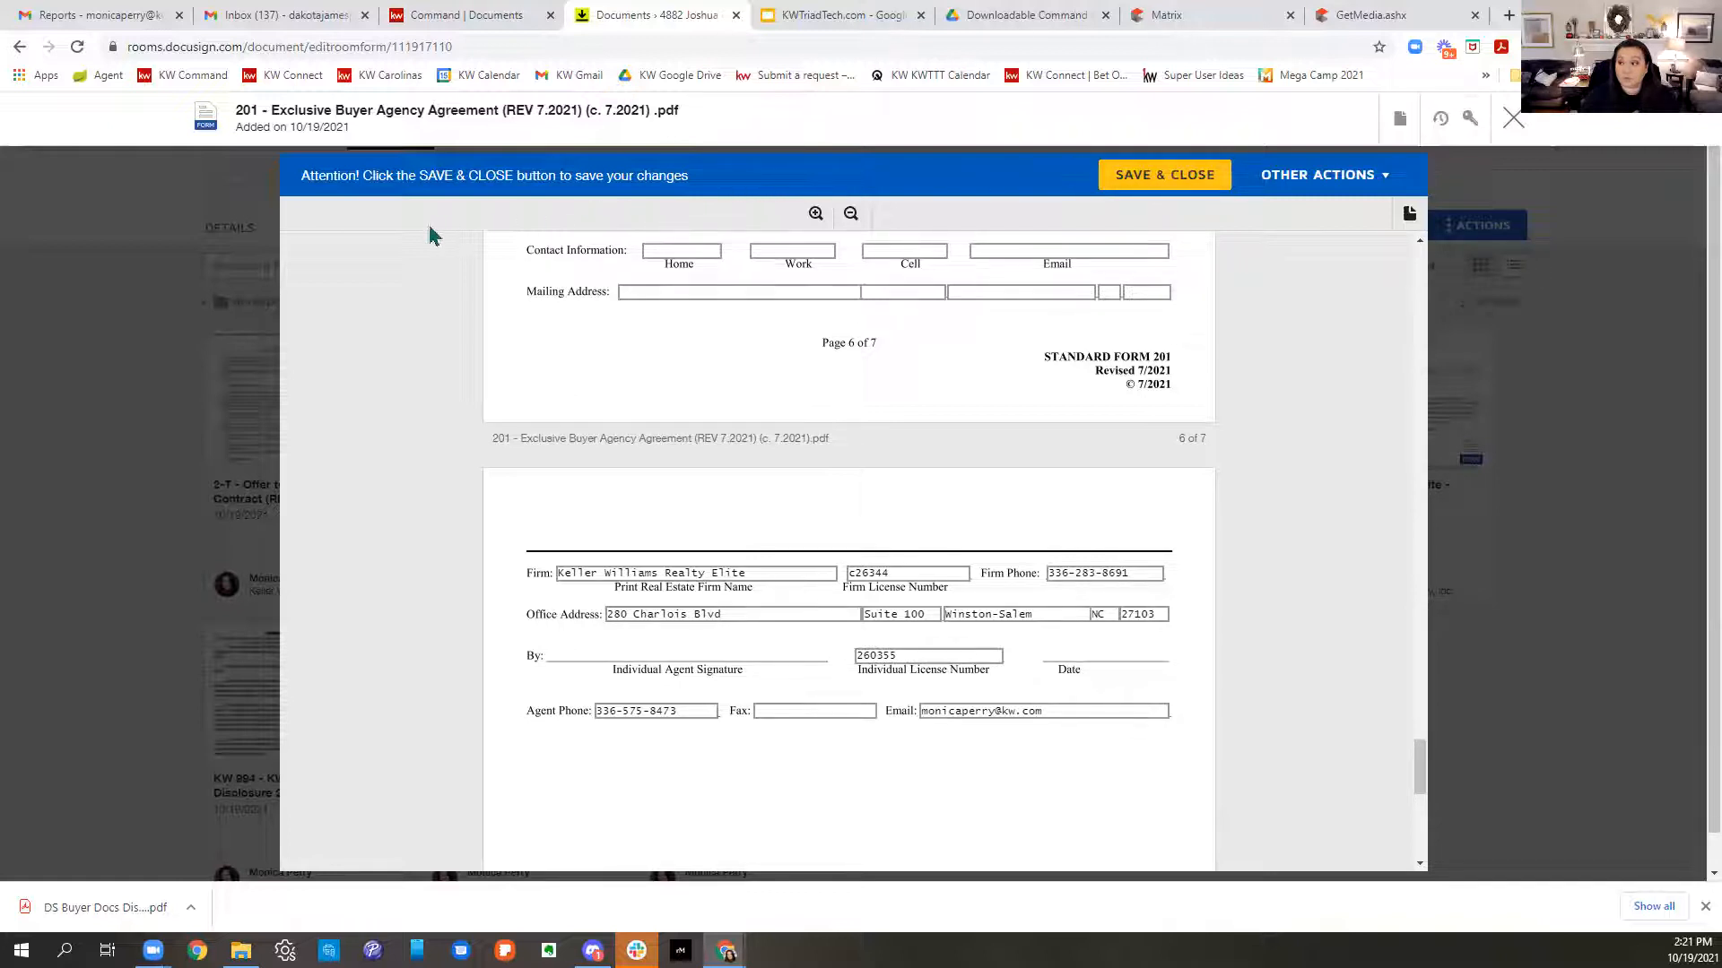
- Save and close the buyer agency agreement, then open the 2-T Offer to Purchase and Contract
click(1169, 193)
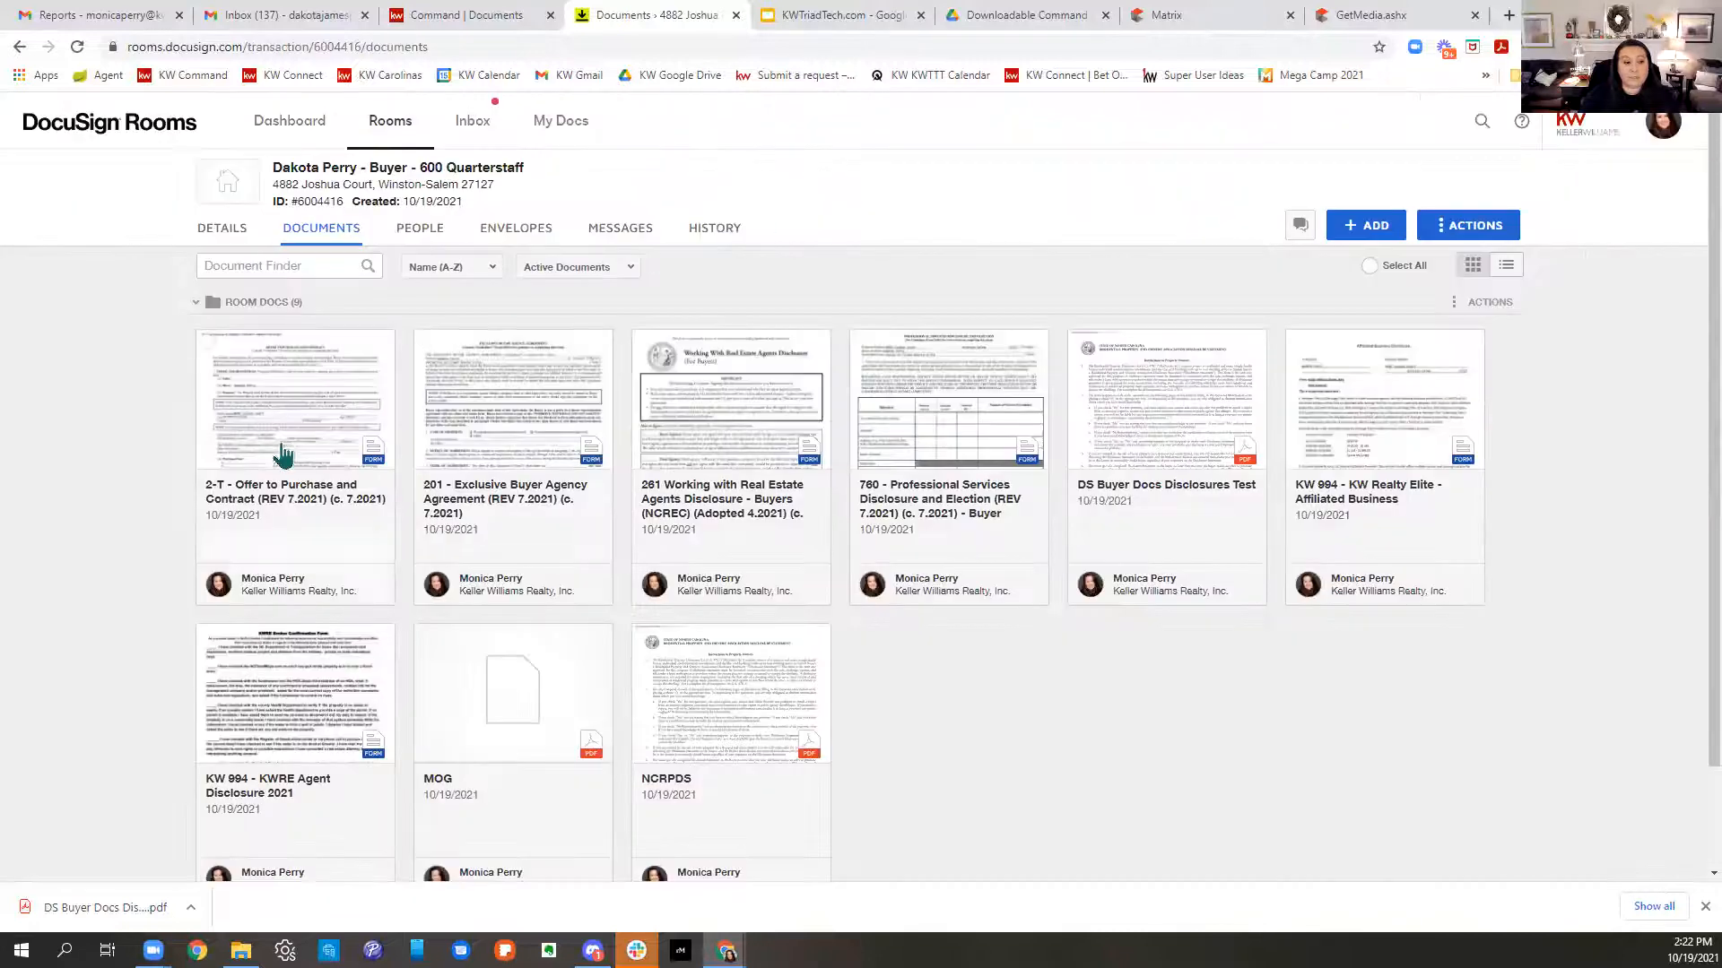
click(282, 455)
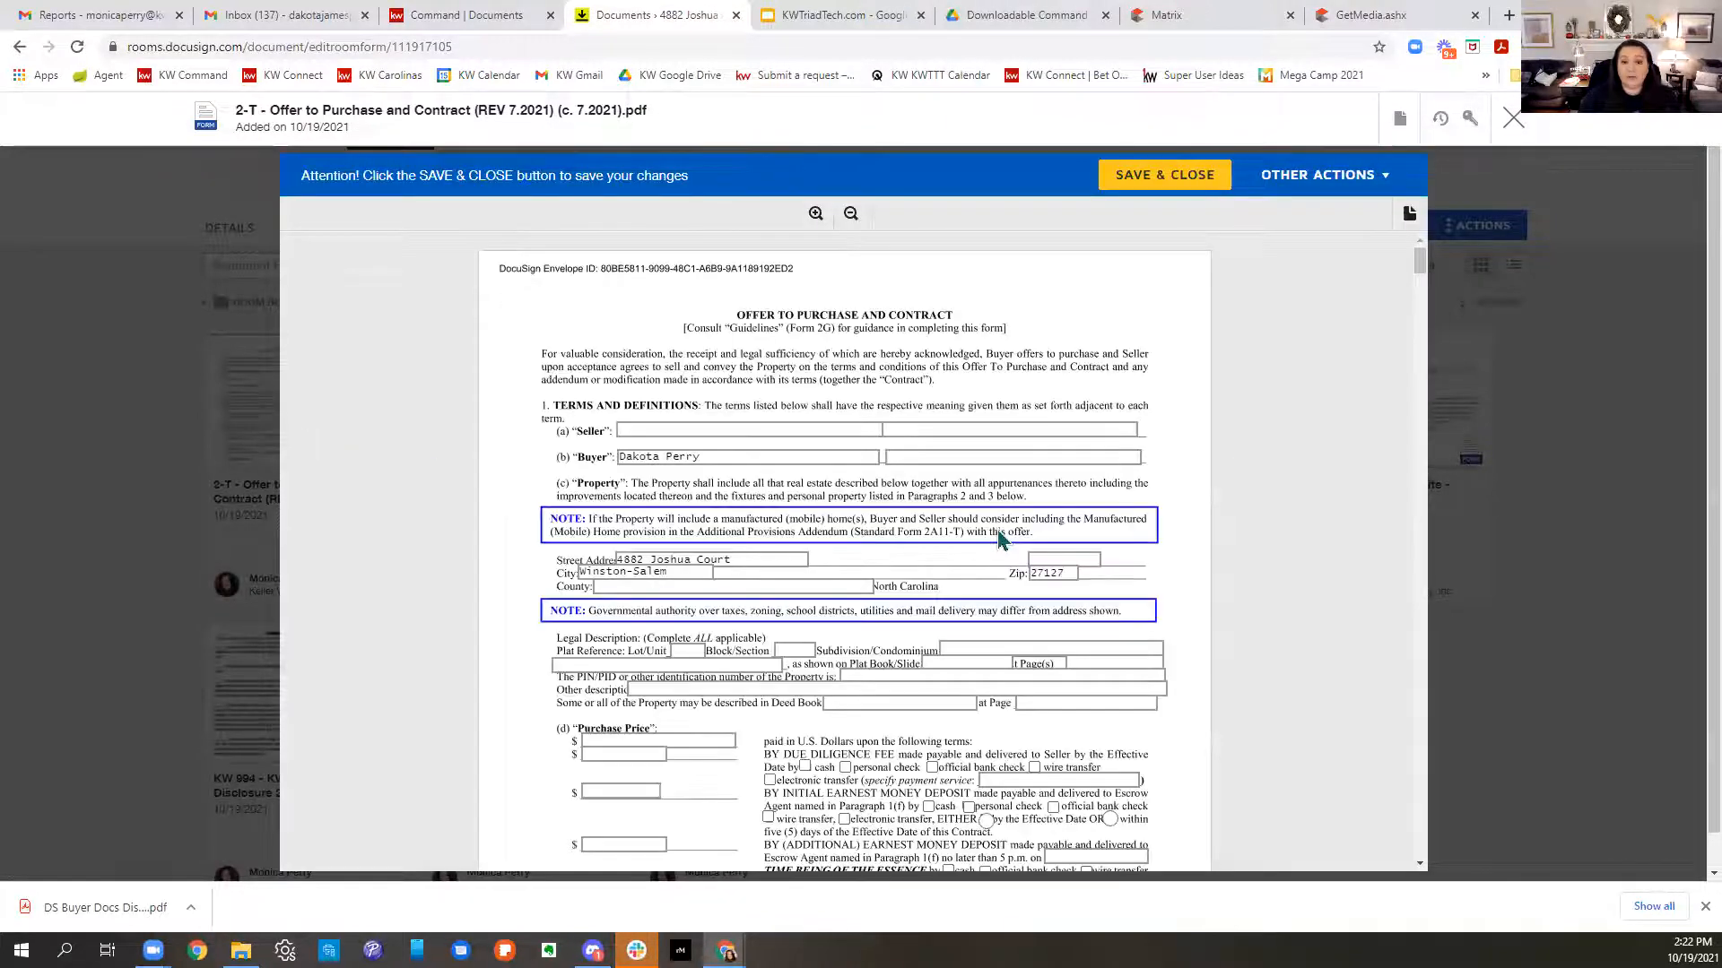
- Enter the names of the two sellers on the offer
click(681, 430)
text(Mr. S)
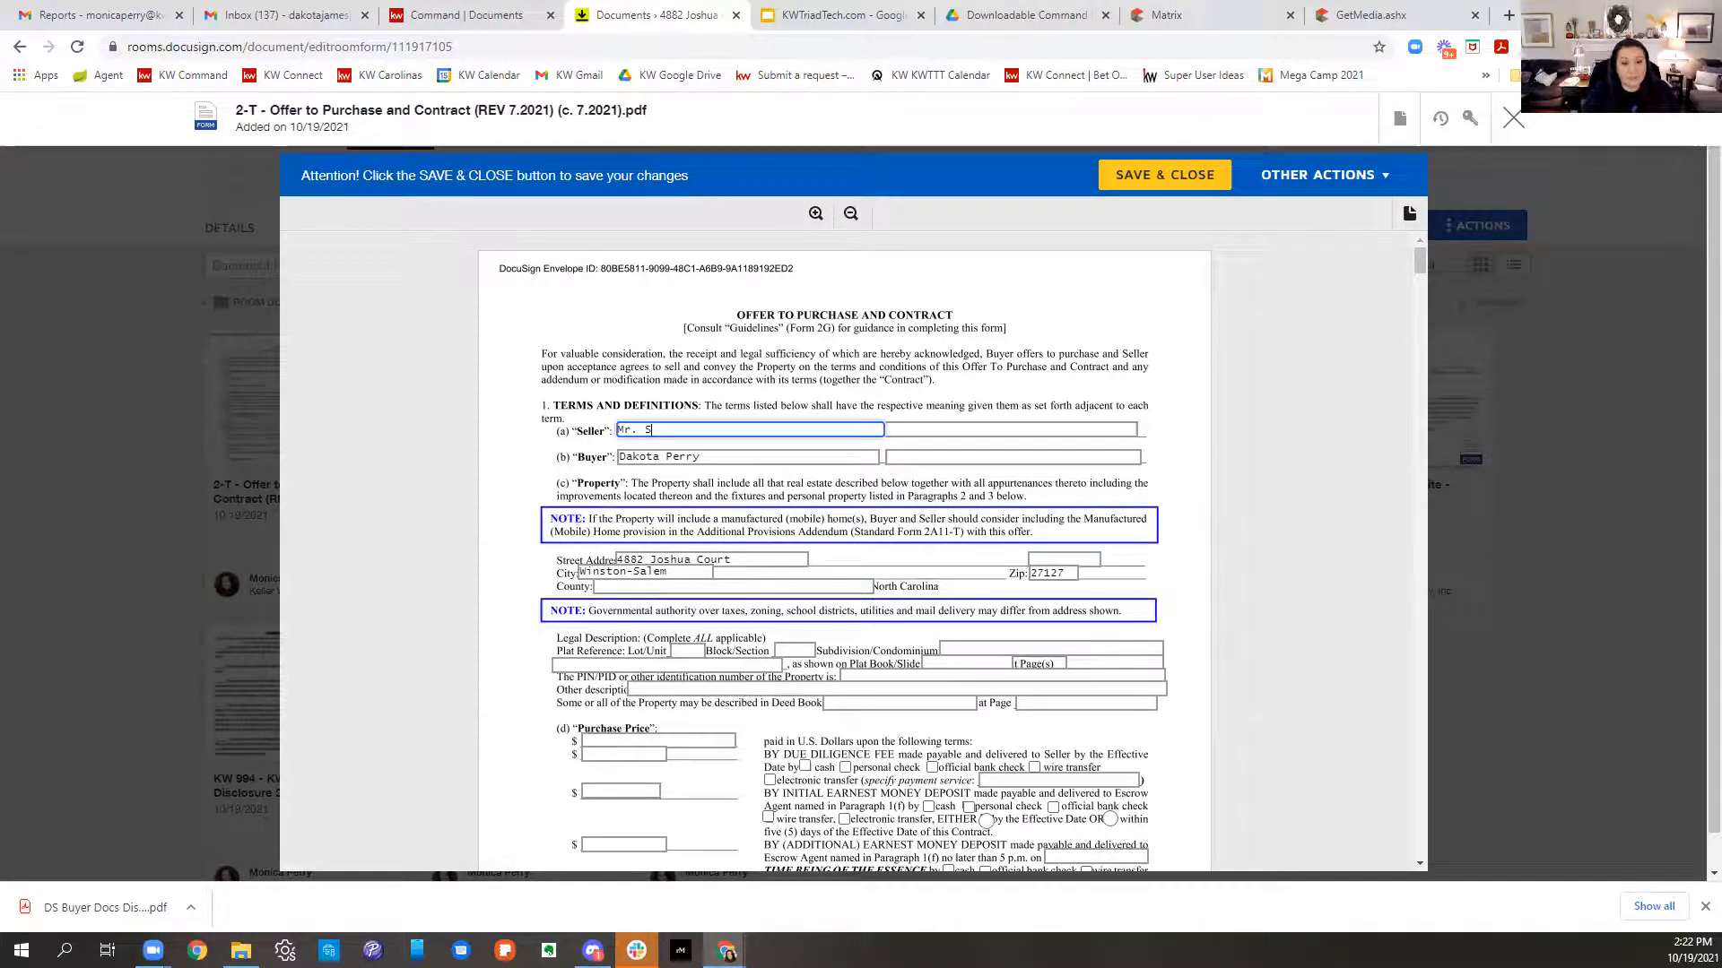
key(Tab)
text(Mrs. Seller)
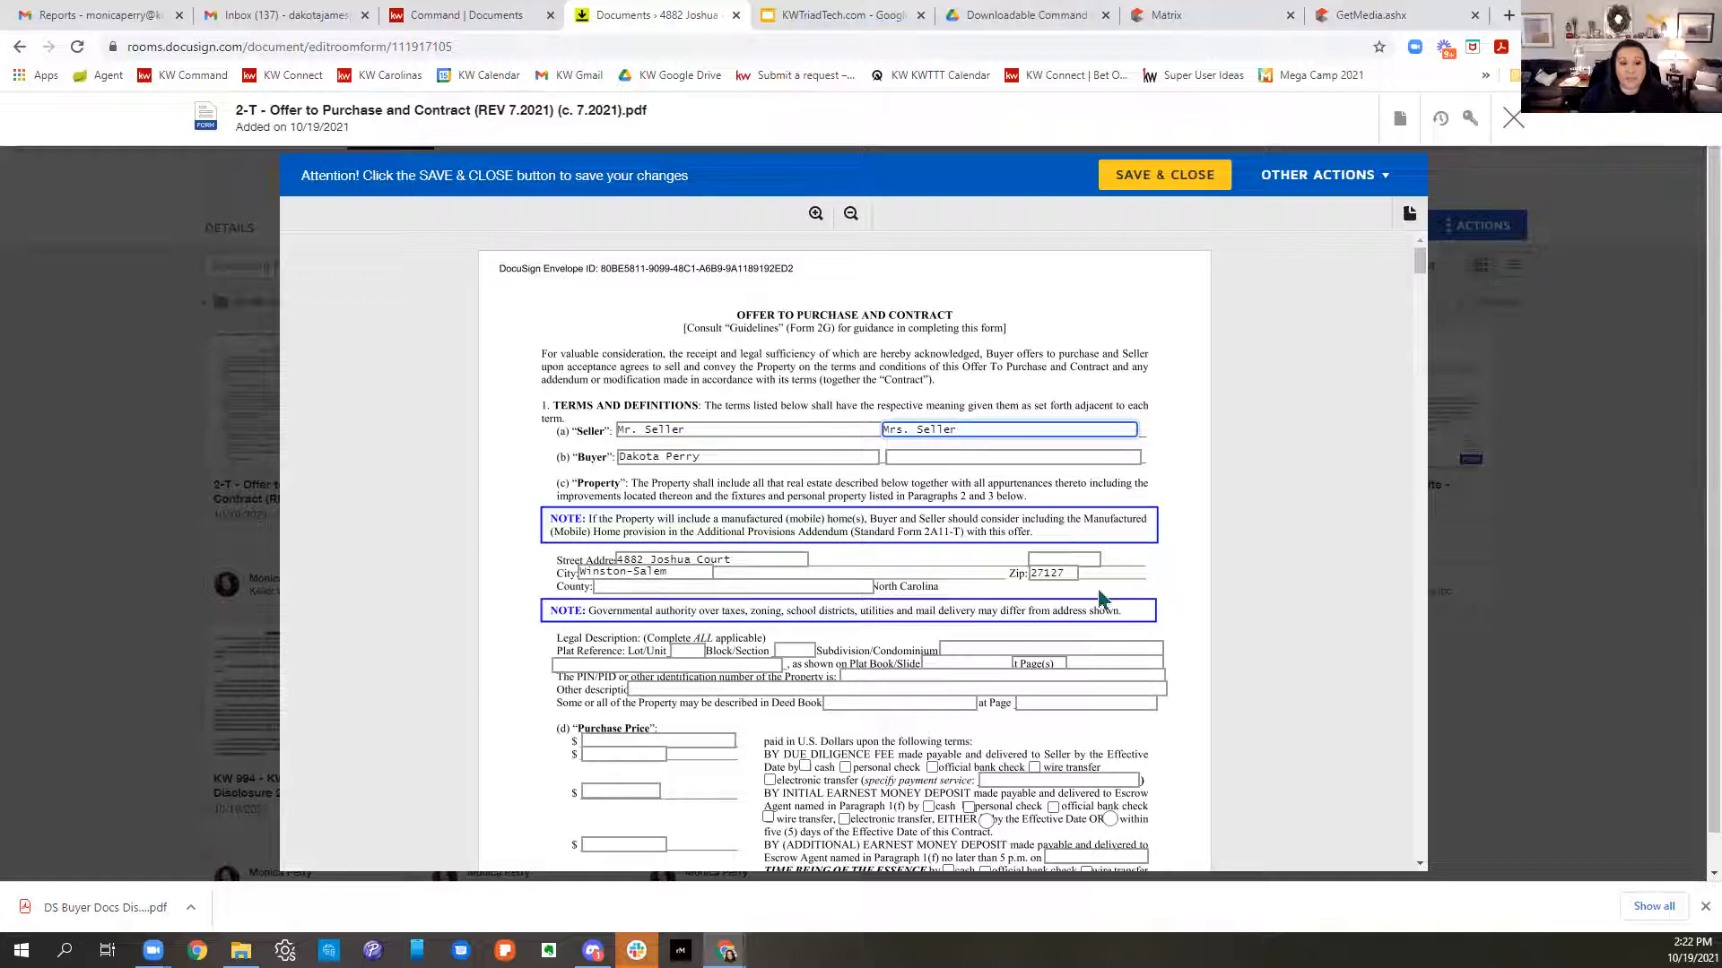
scroll(1108, 600, down, 2)
click(687, 473)
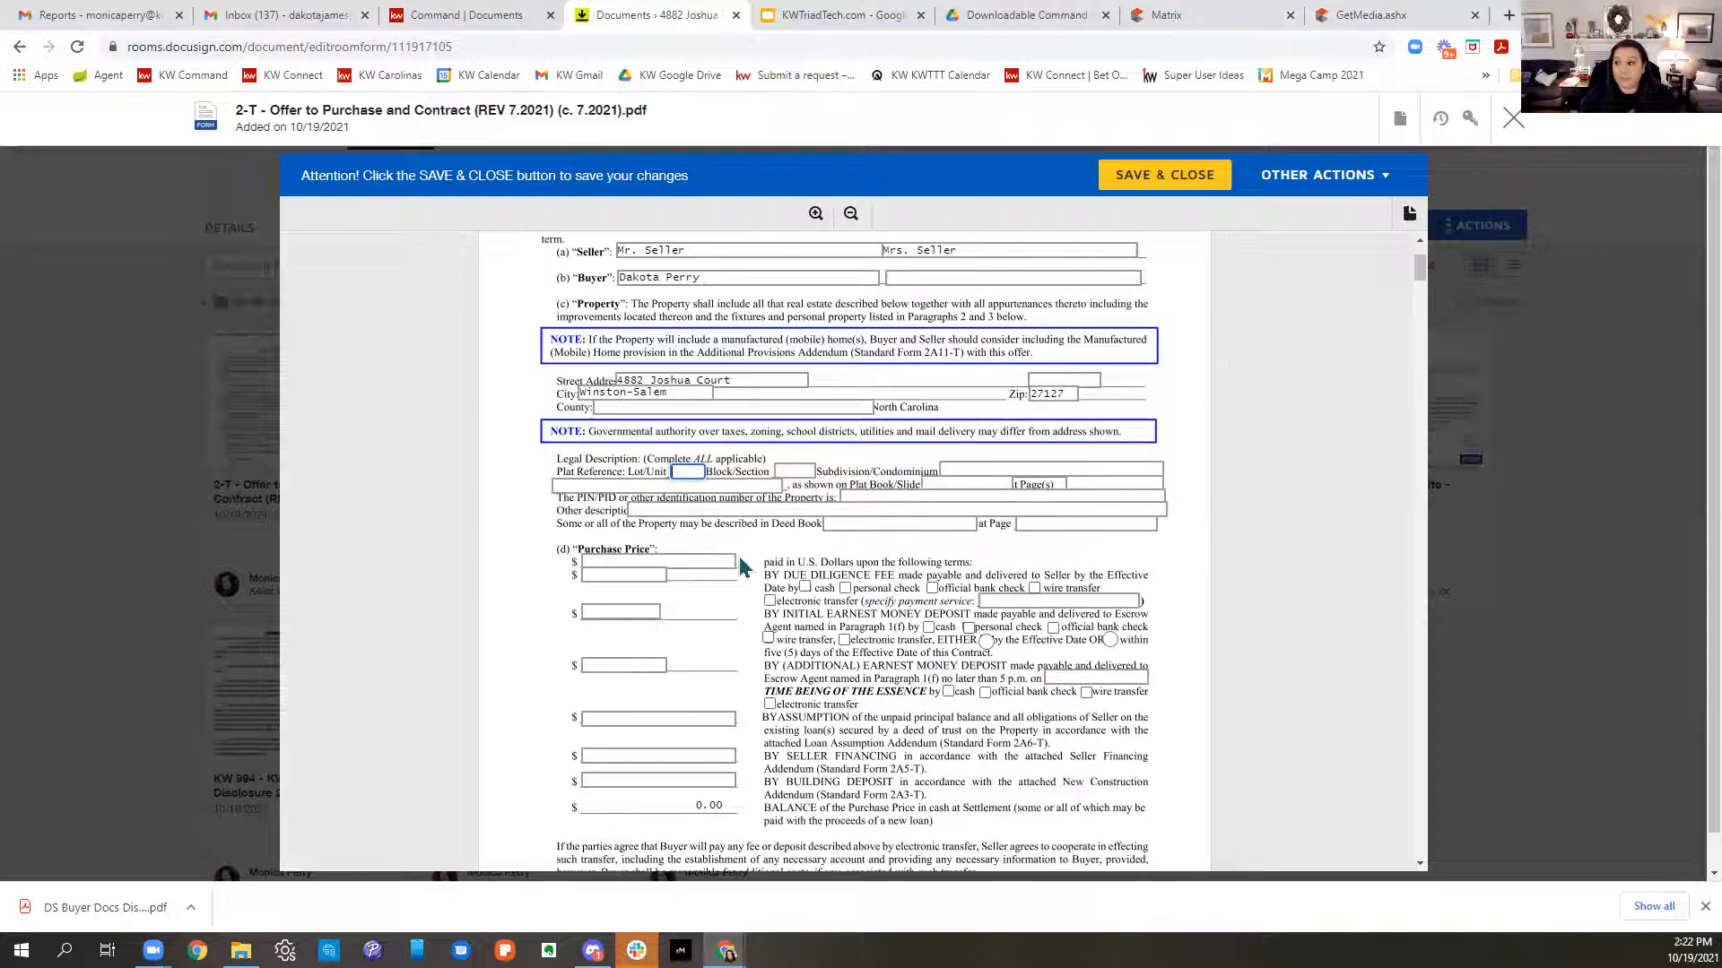
- Enter 250000 price, 3000 due diligence fee and 2000 earnest money, both by official bank check
click(647, 561)
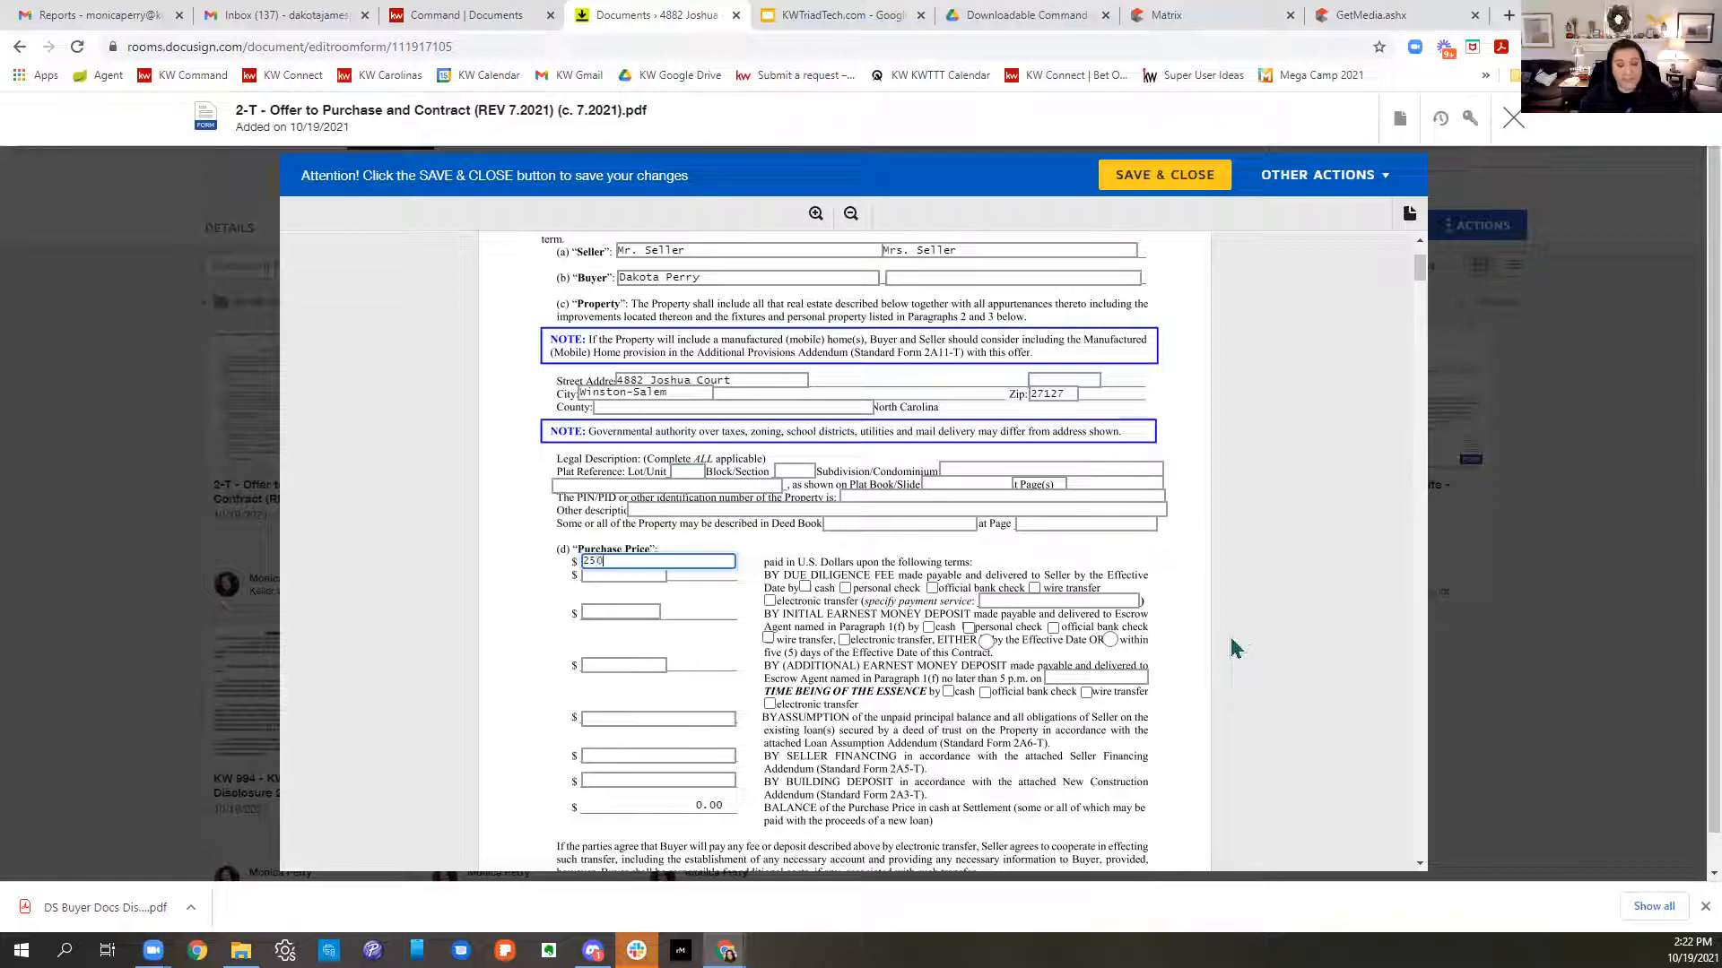
click(659, 575)
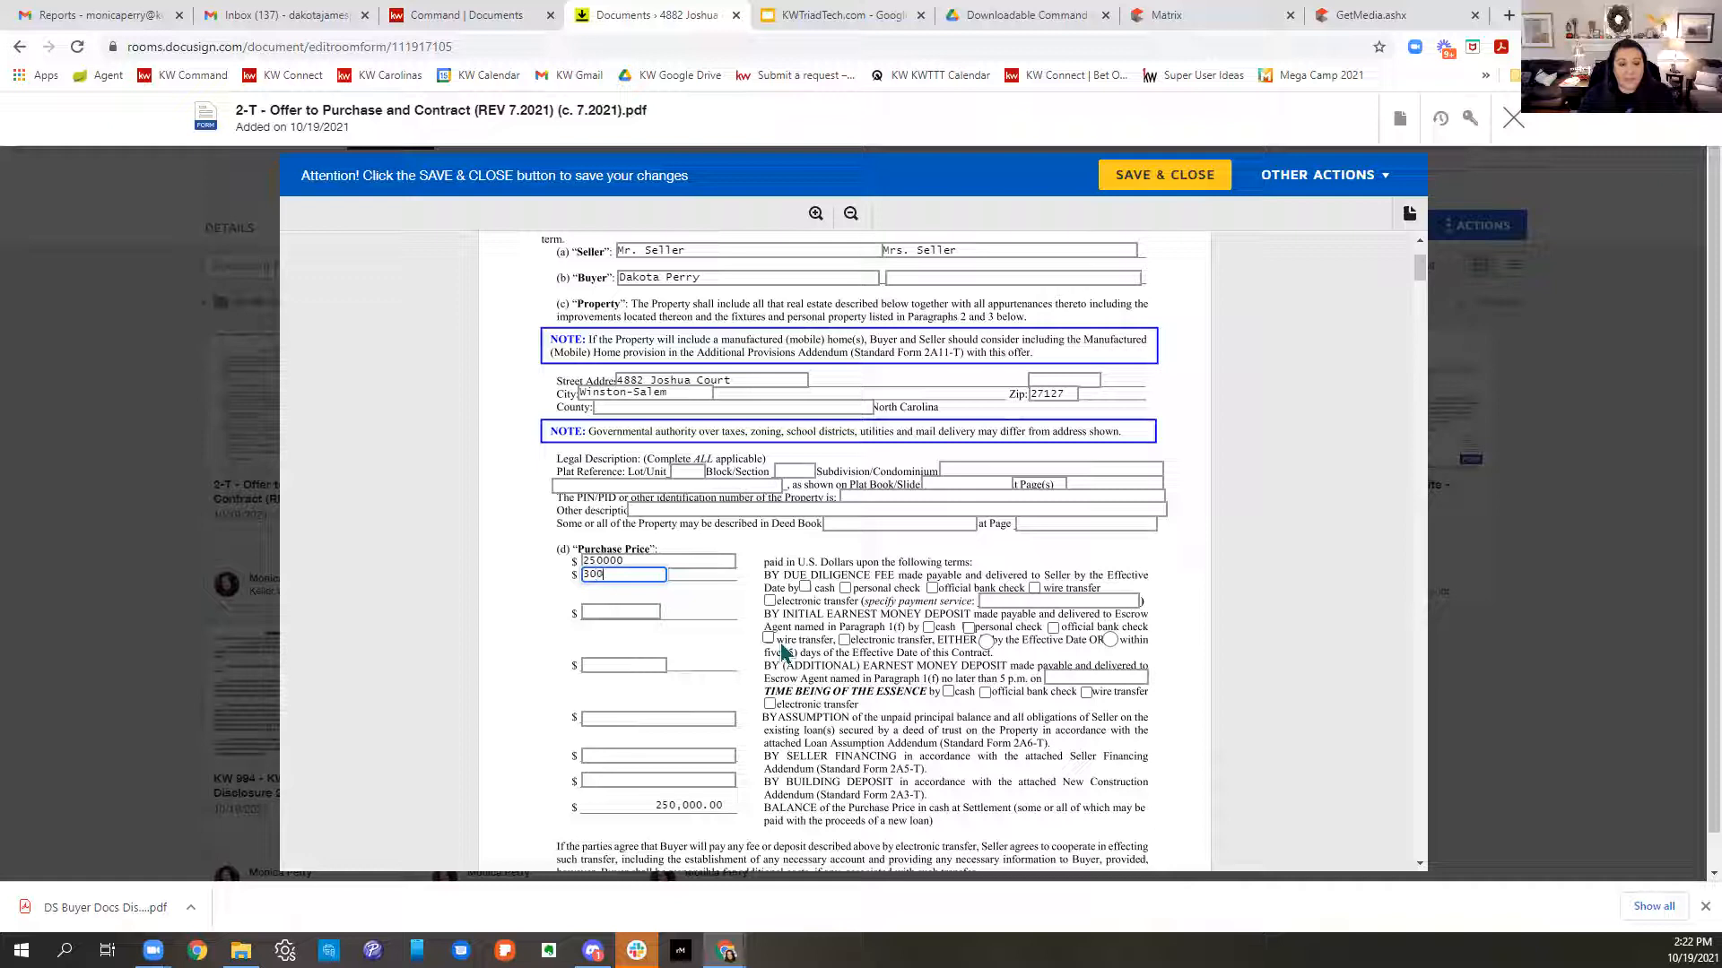
text(3000)
click(592, 613)
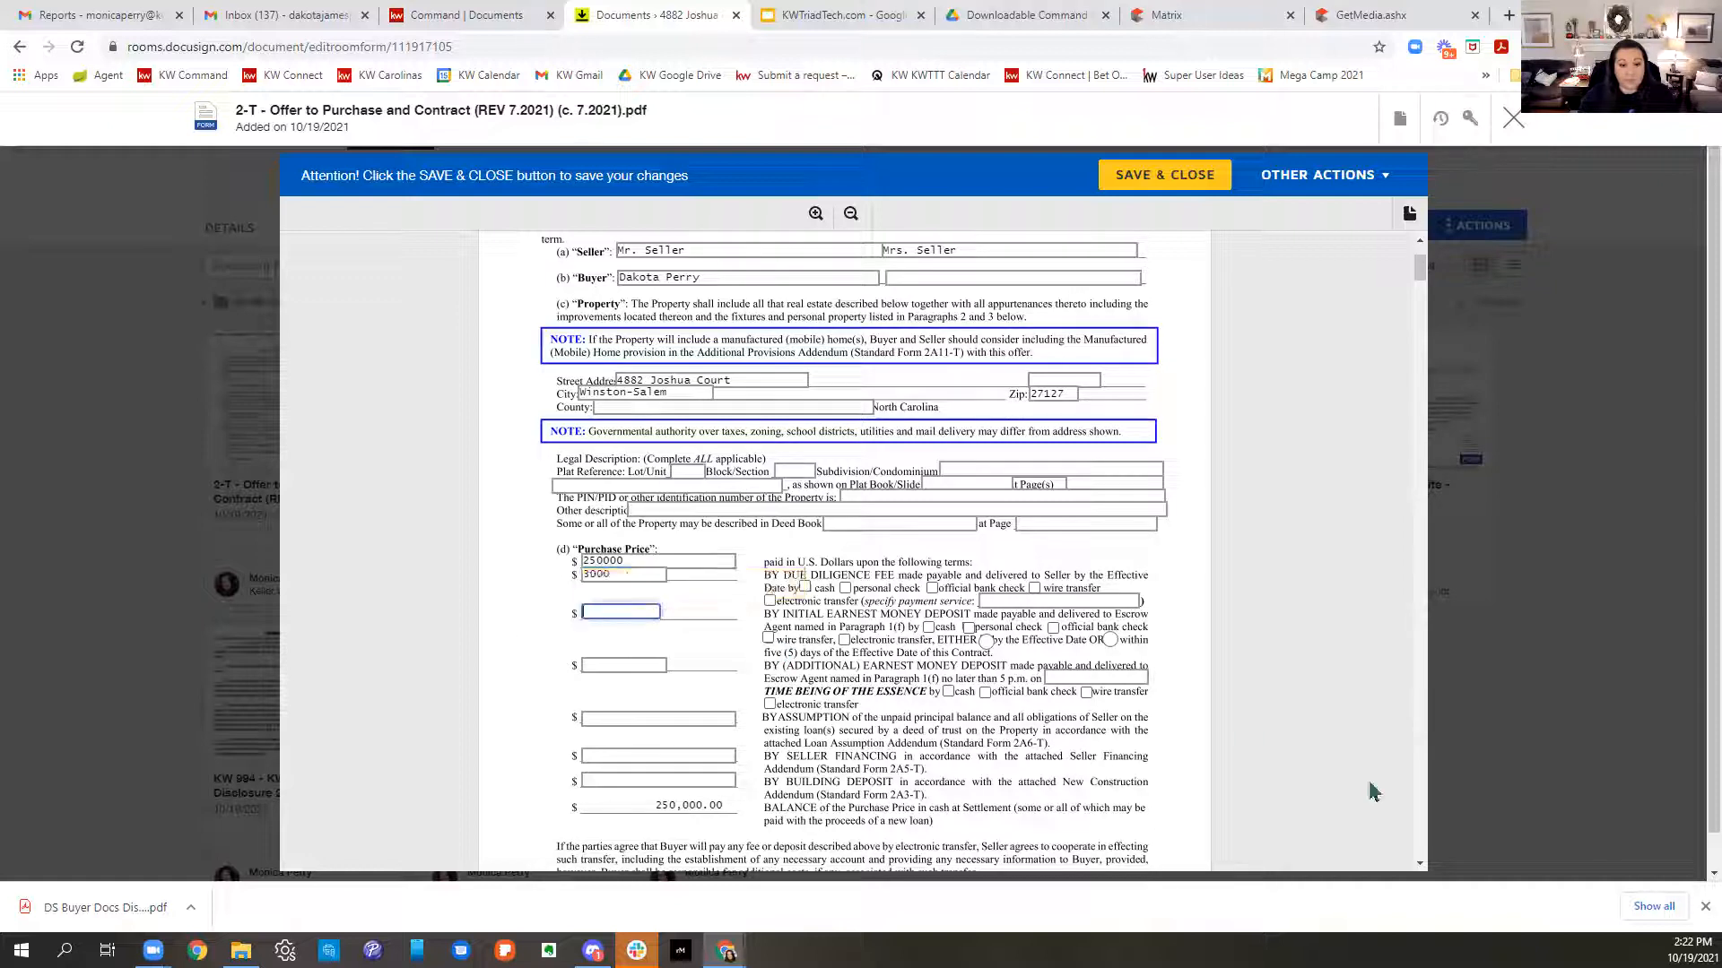
text(2000)
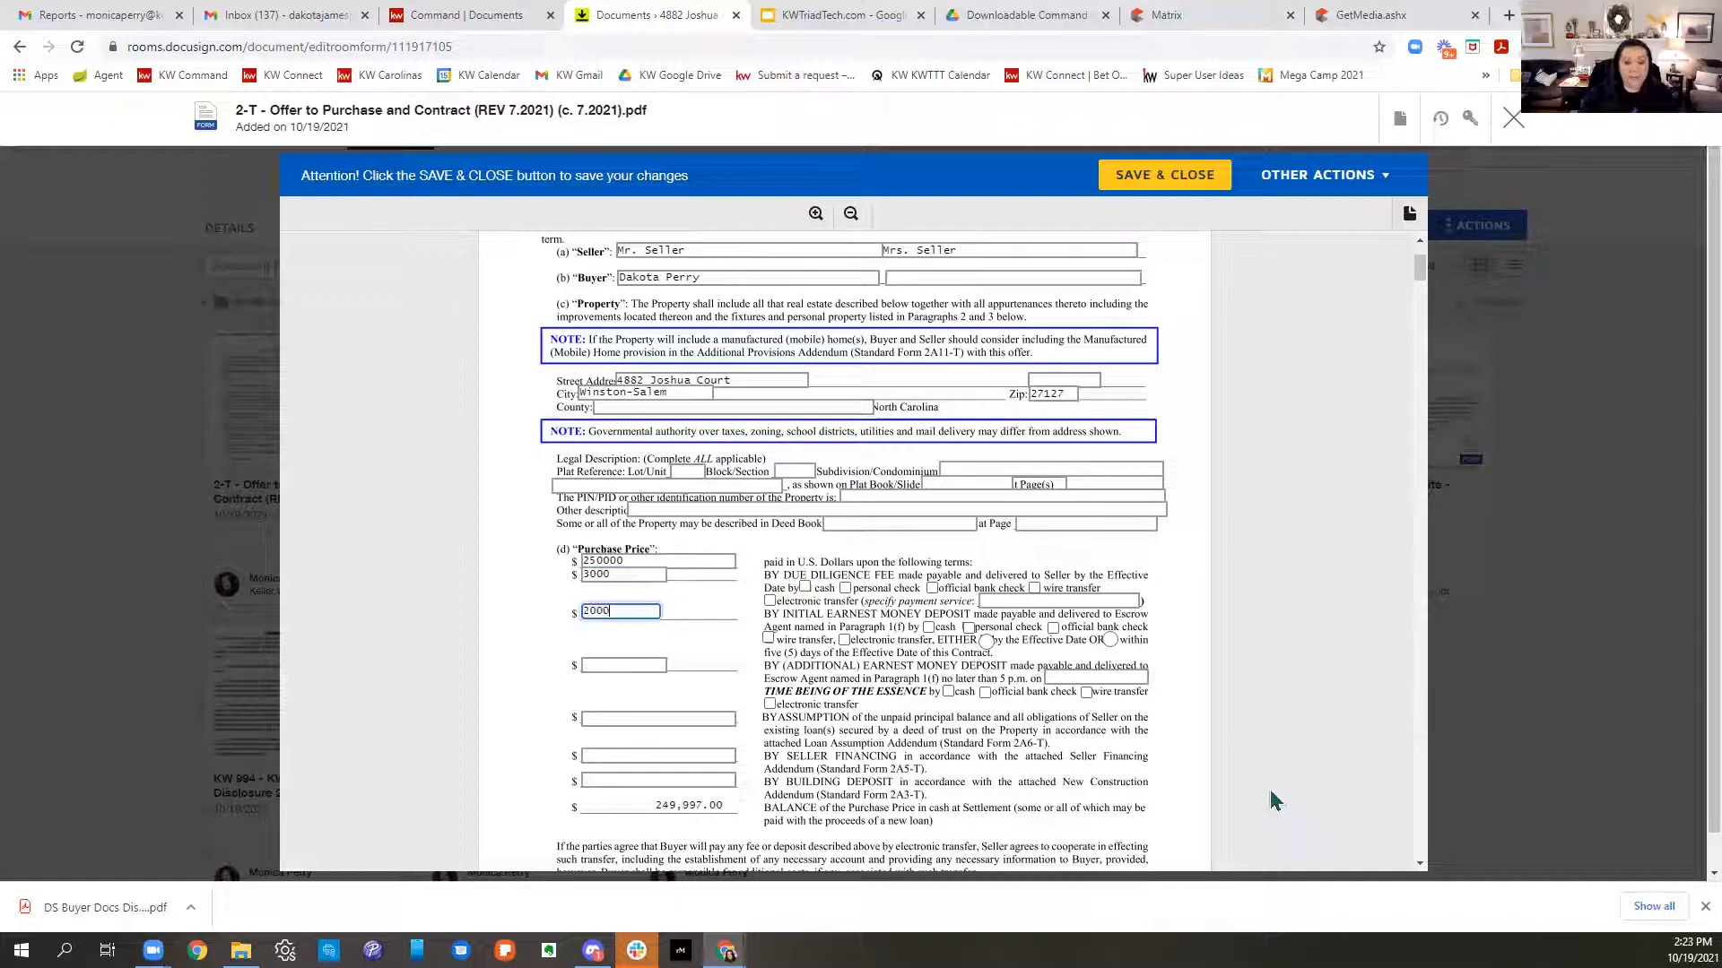
click(909, 746)
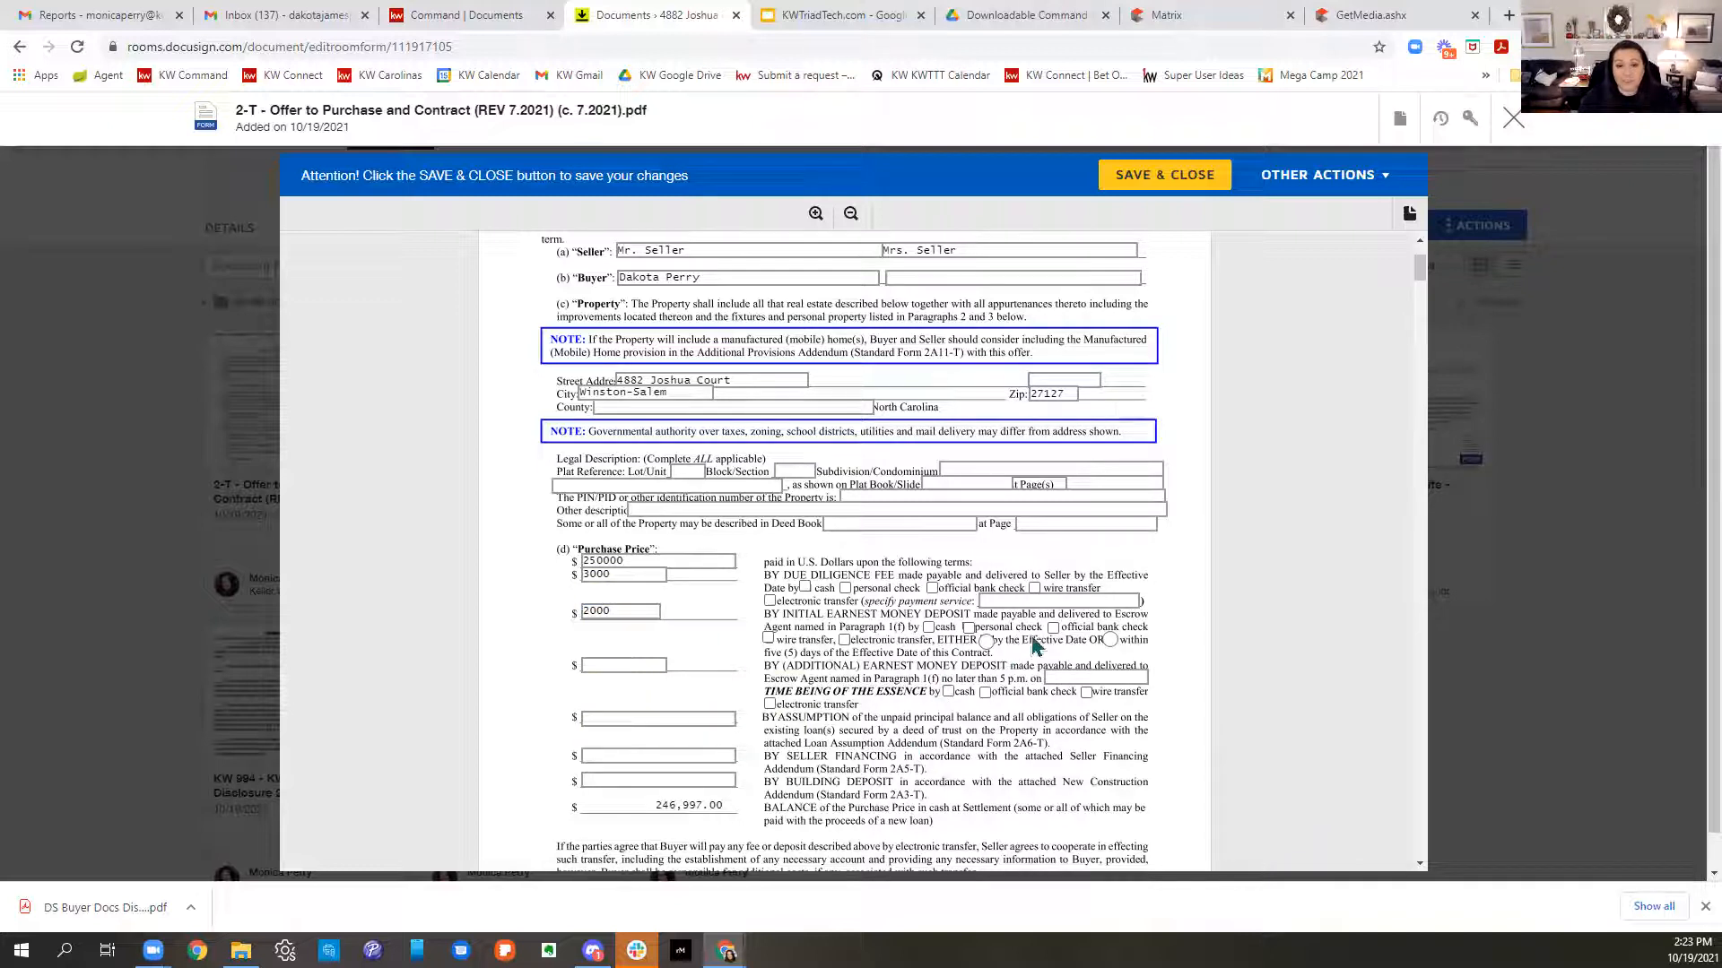
click(932, 589)
click(1054, 629)
scroll(1088, 754, down, 1)
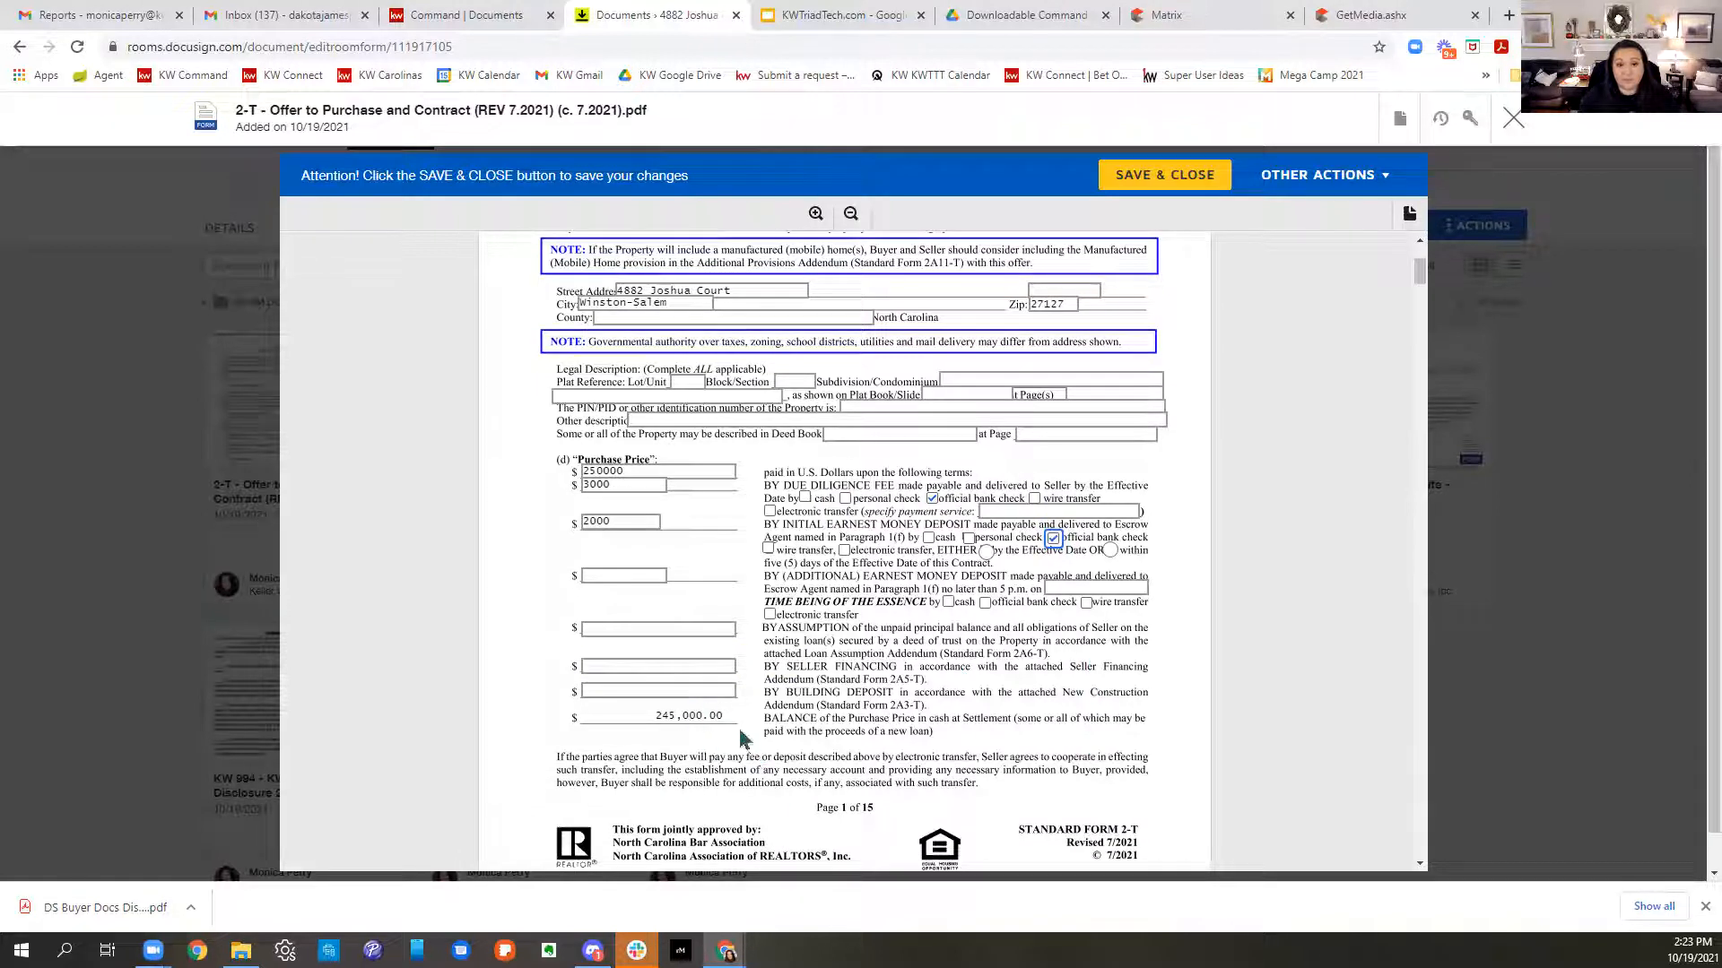
- On page 2, set the Due Diligence Period to end 11/15/21
scroll(932, 720, down, 2)
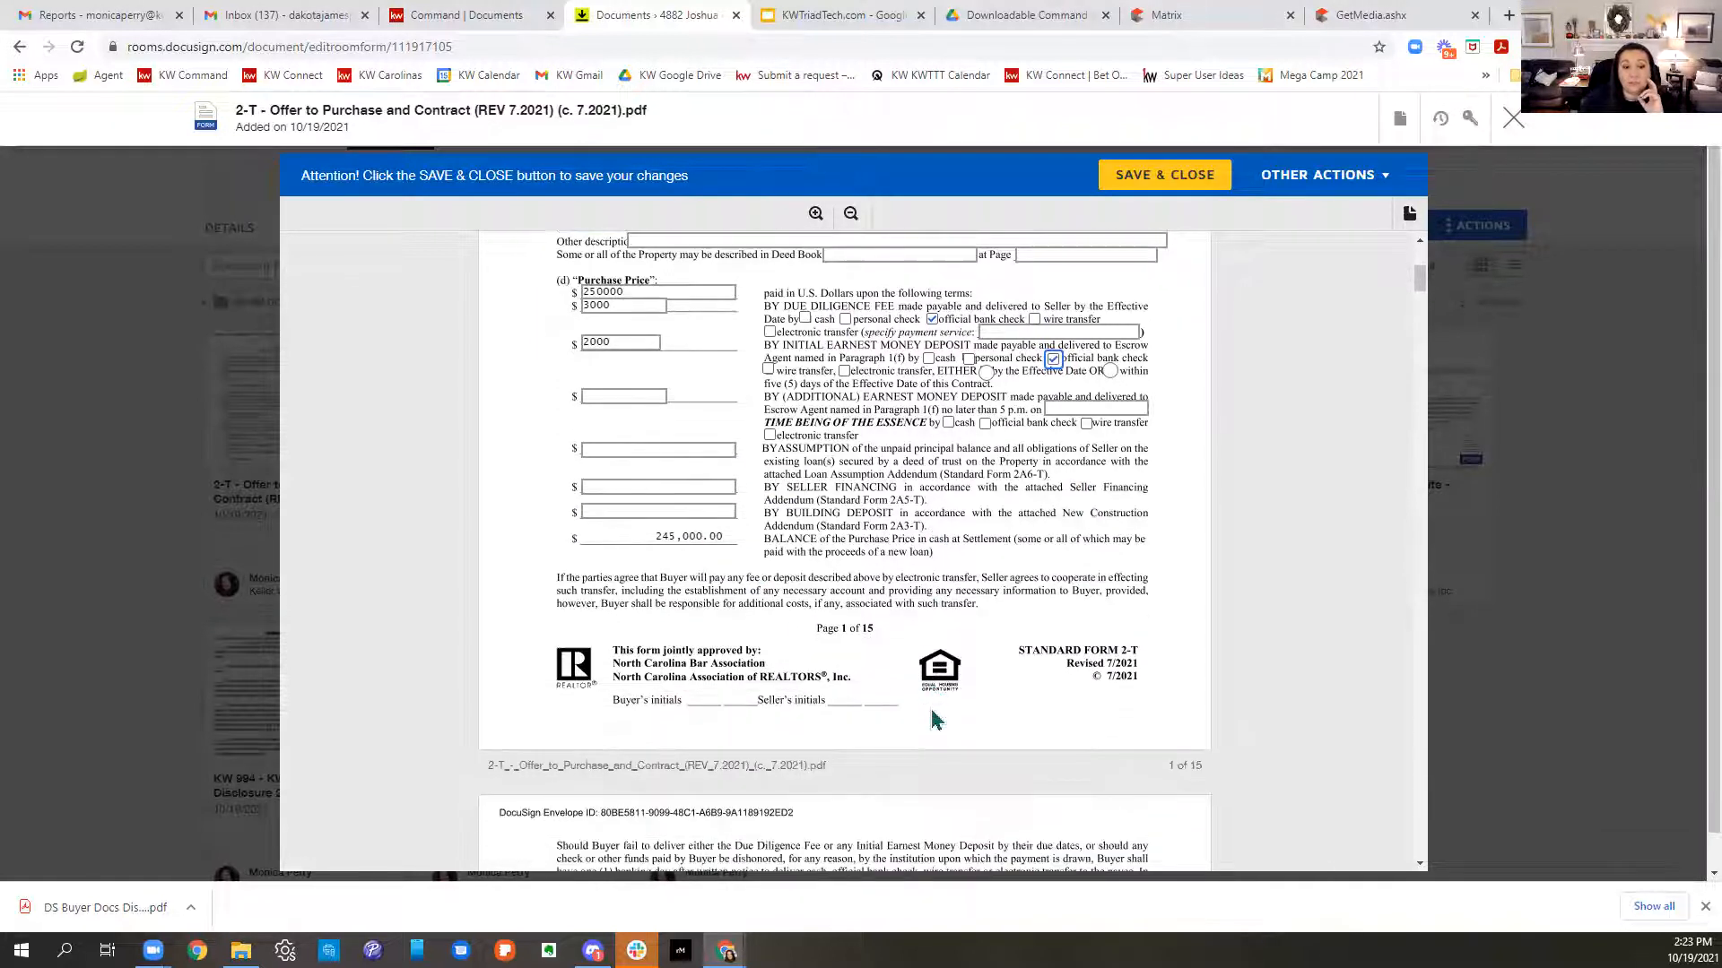
scroll(933, 720, down, 6)
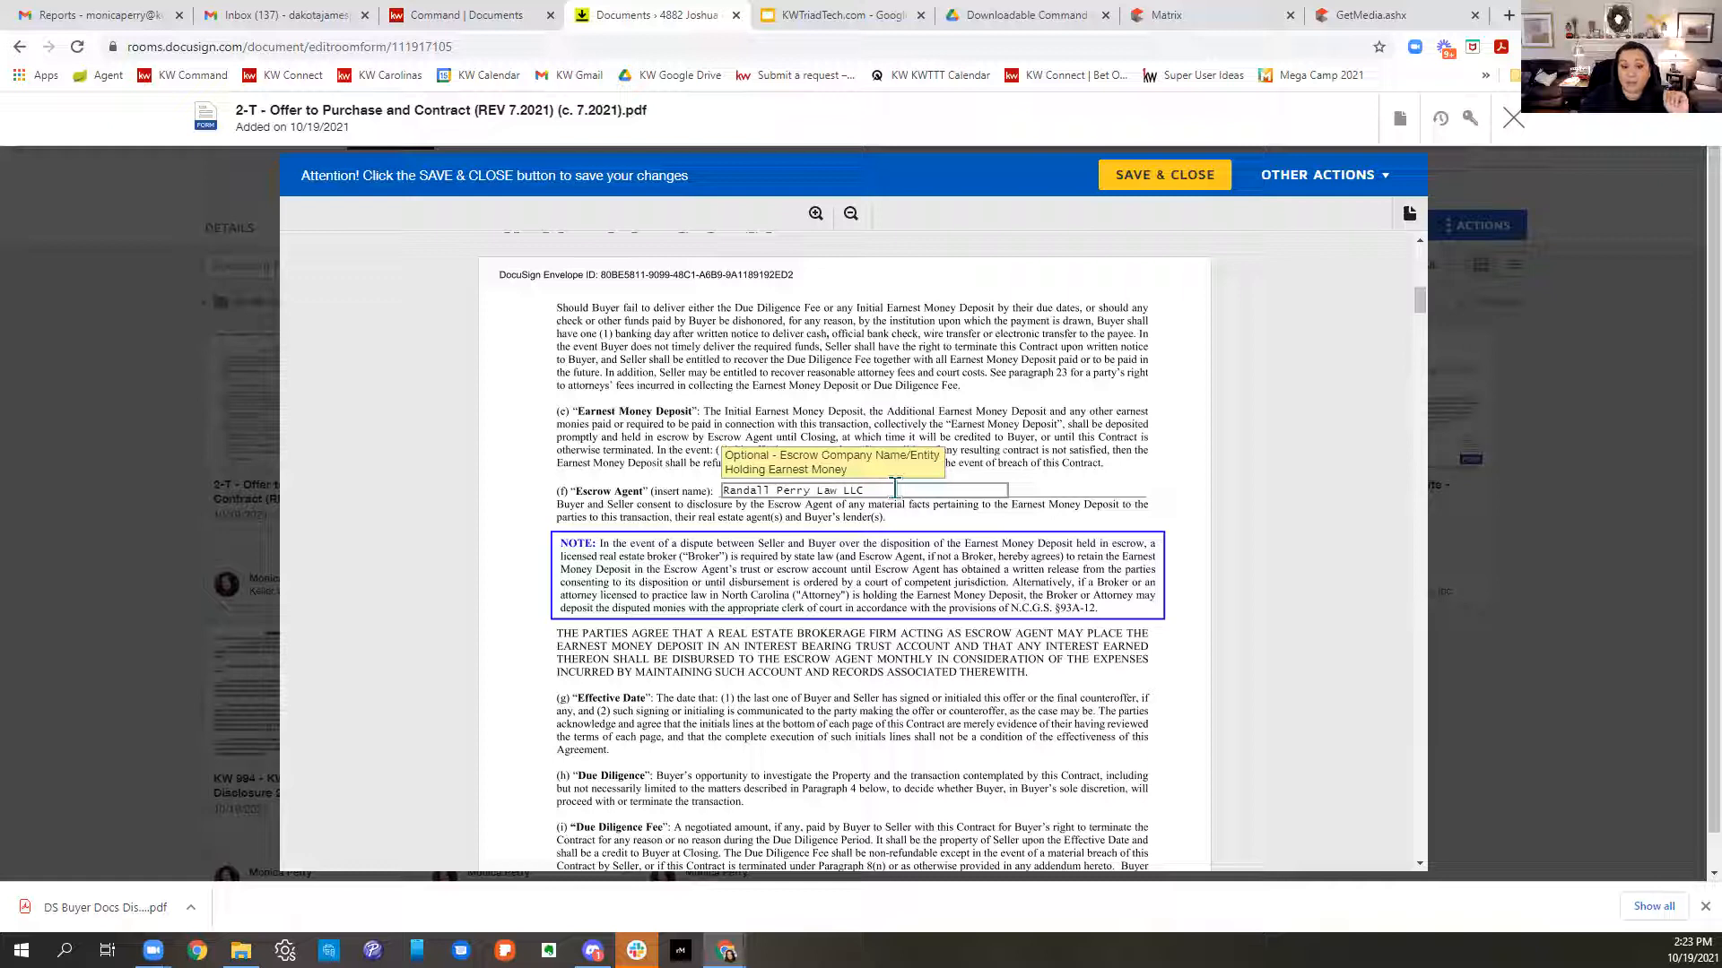
scroll(894, 489, down, 4)
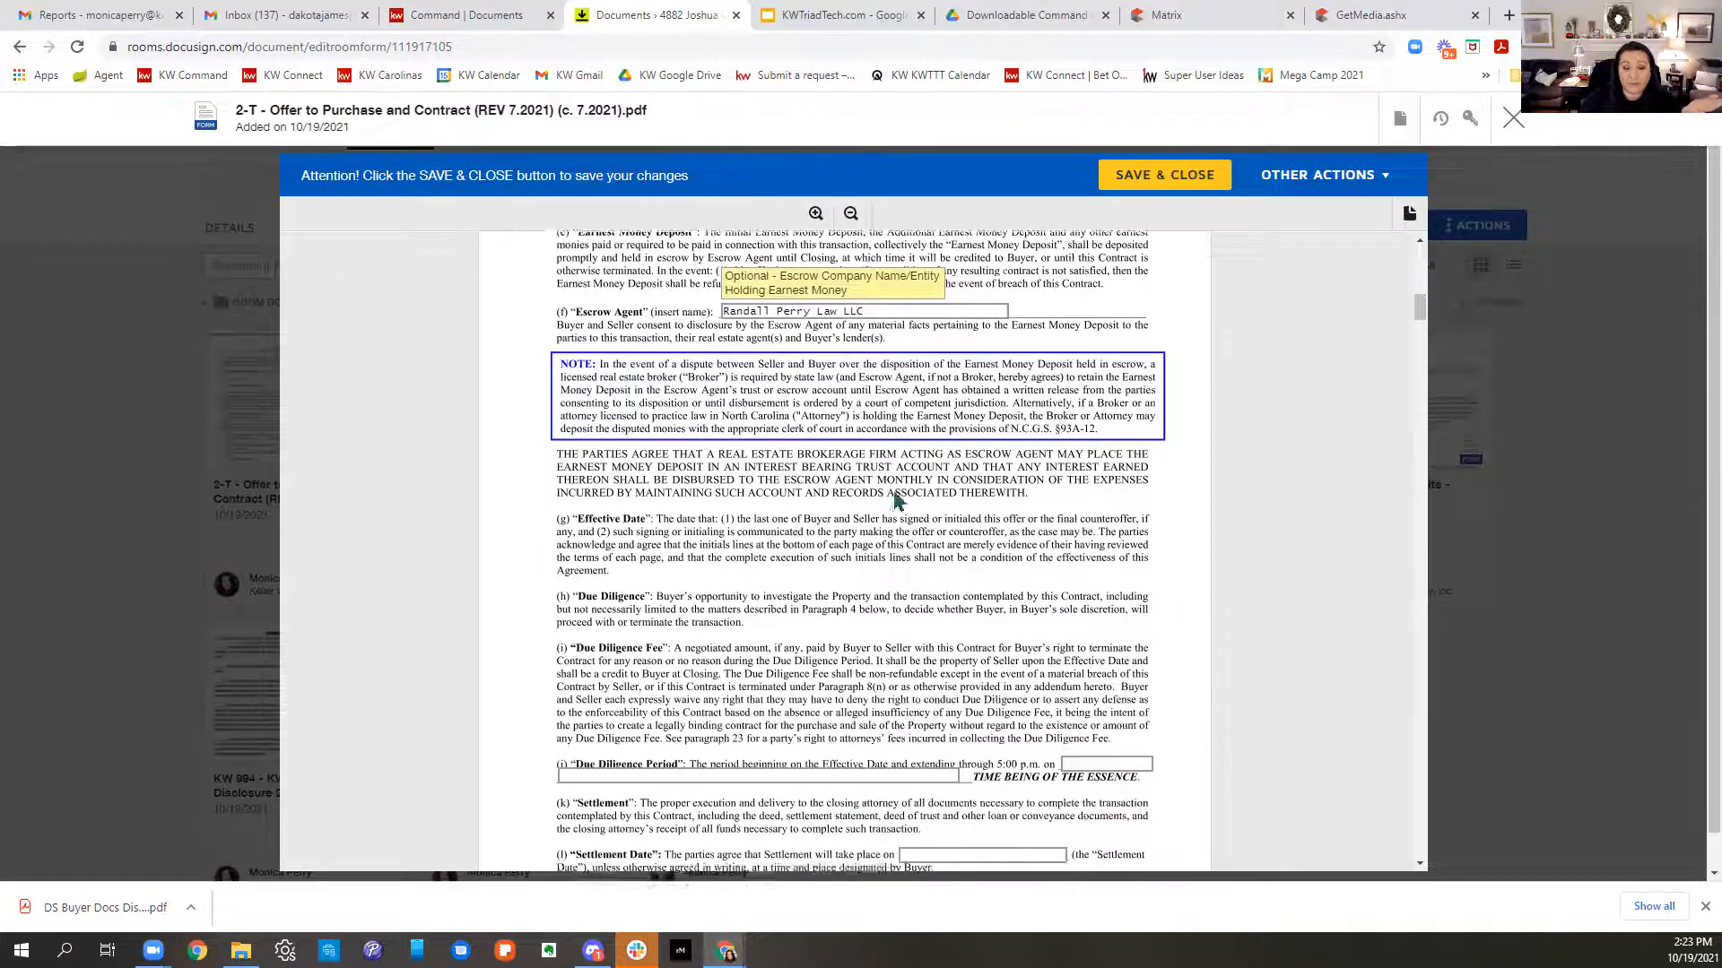
scroll(895, 500, down, 1)
click(811, 509)
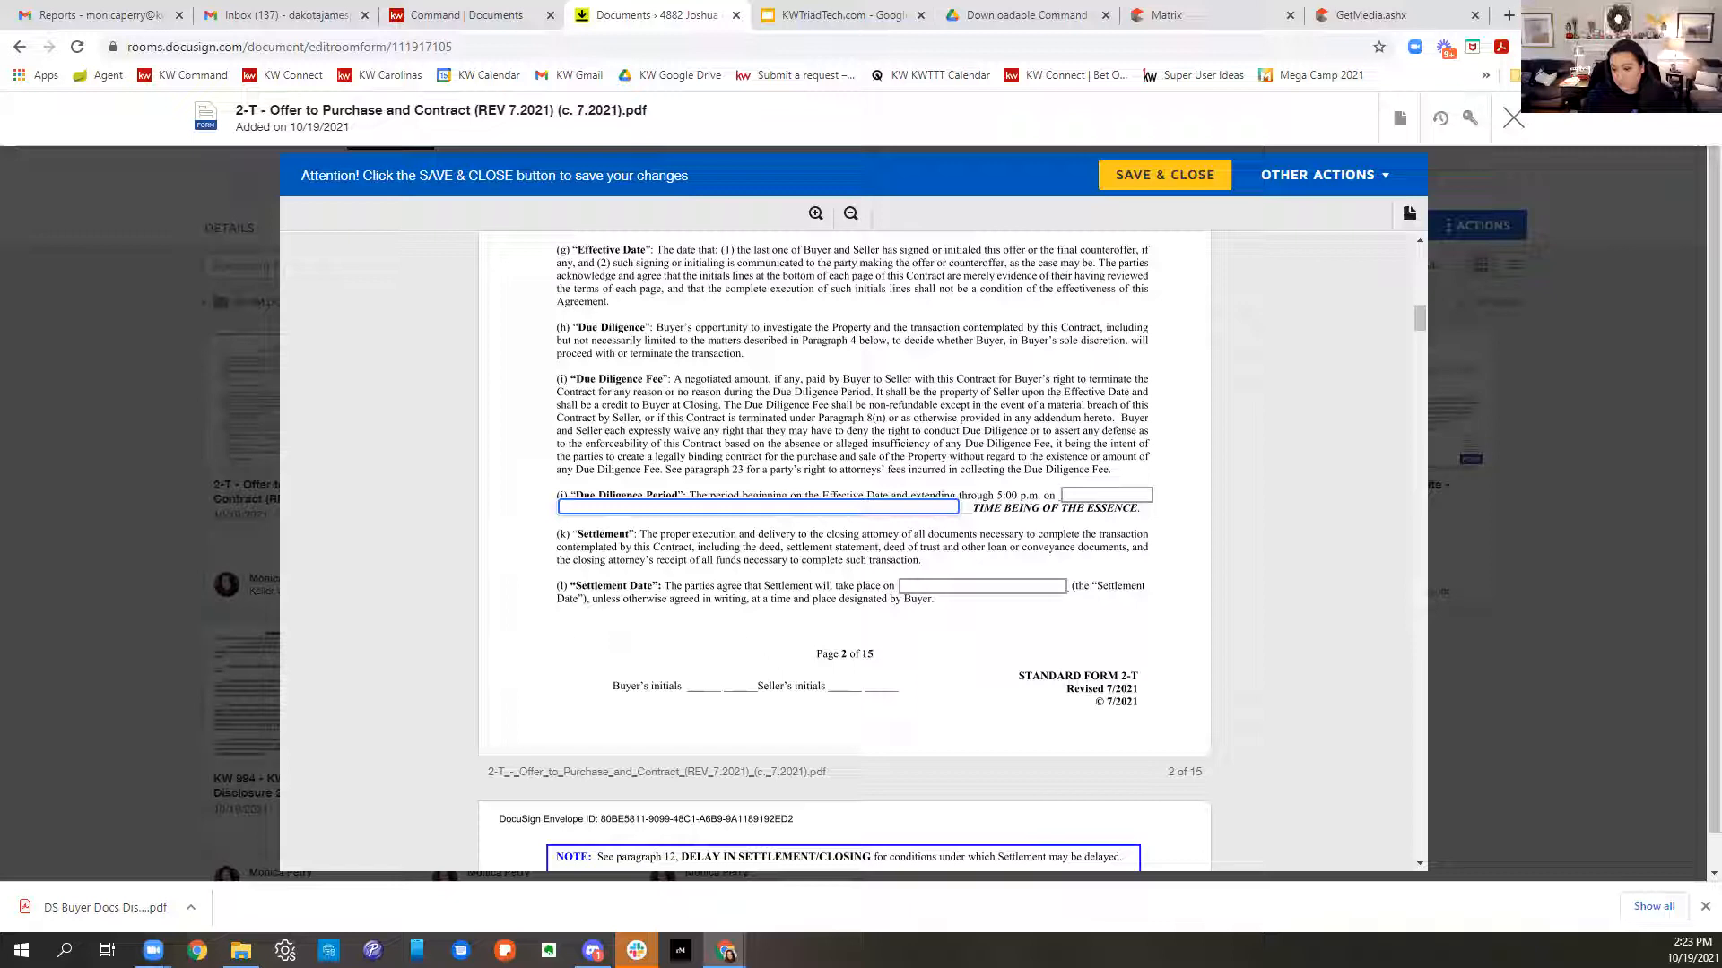
click(1692, 950)
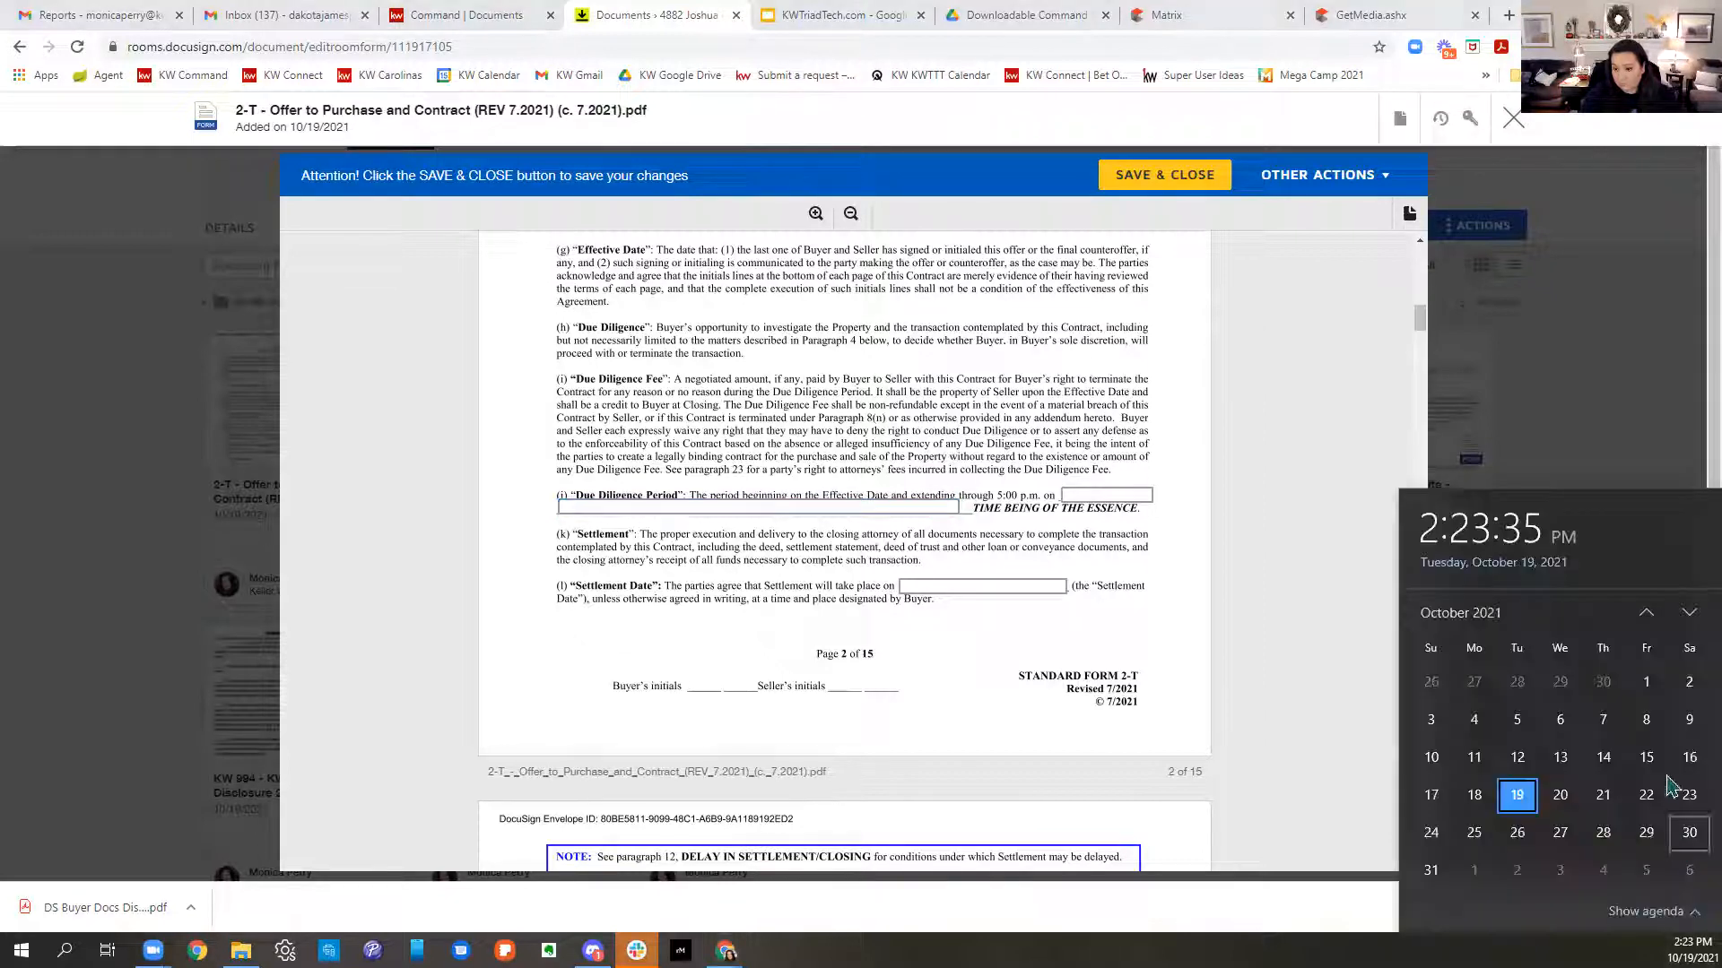
click(1688, 615)
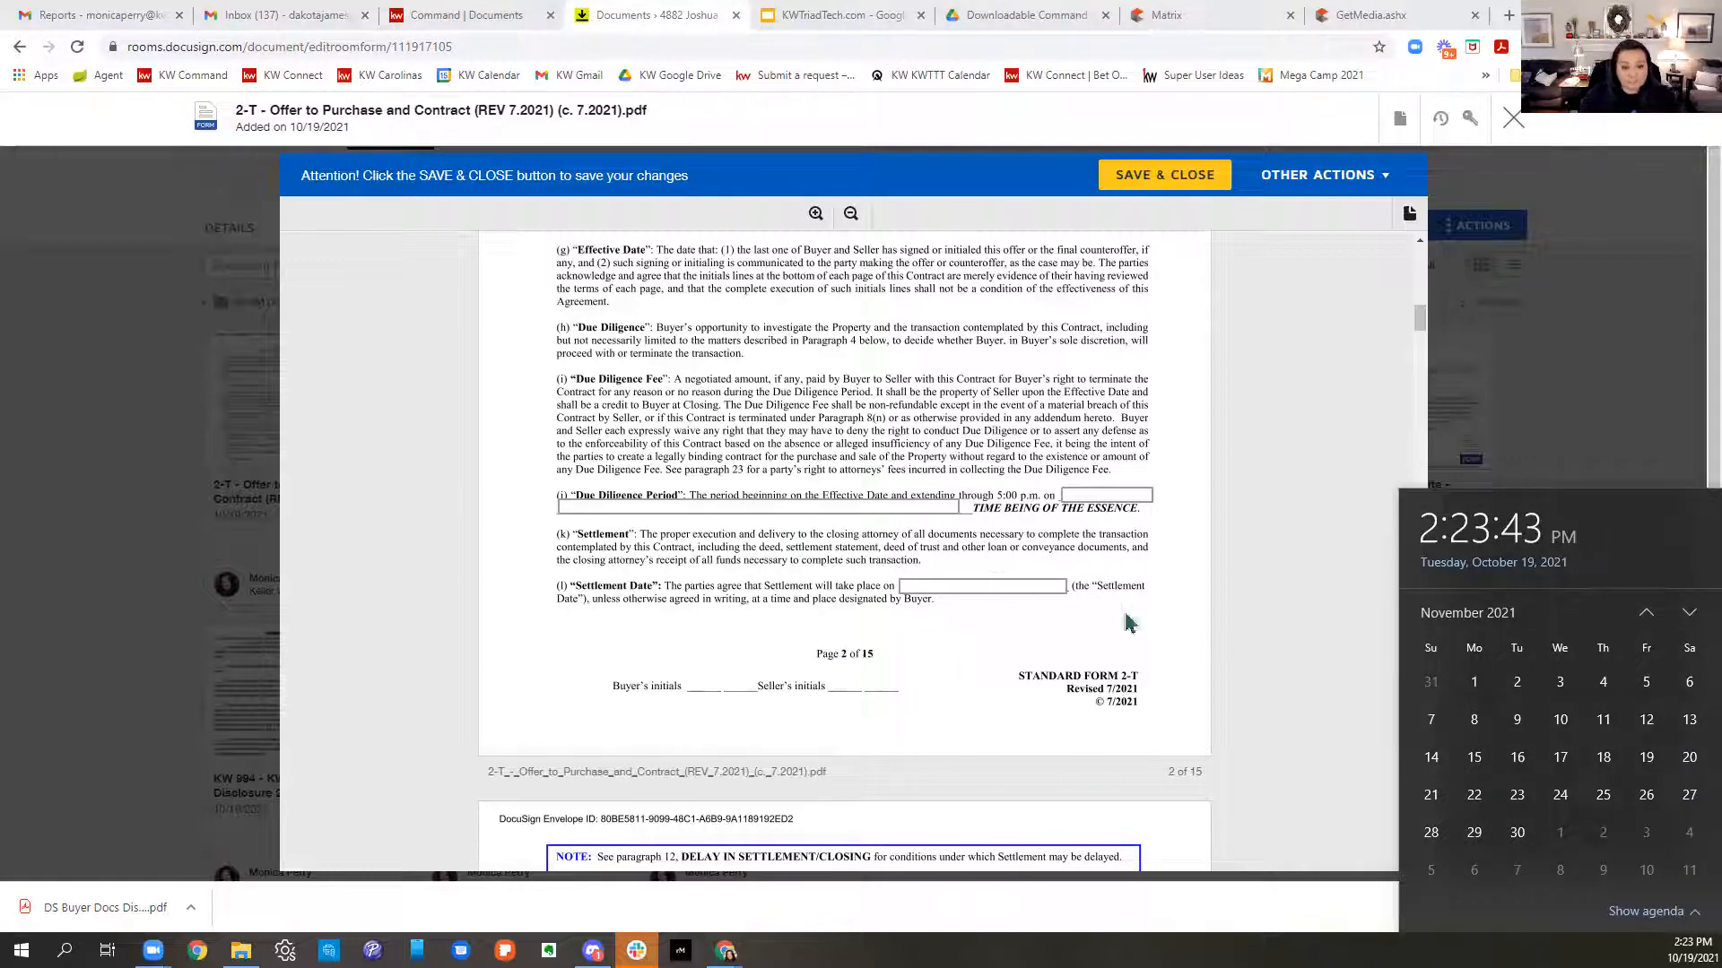
click(572, 508)
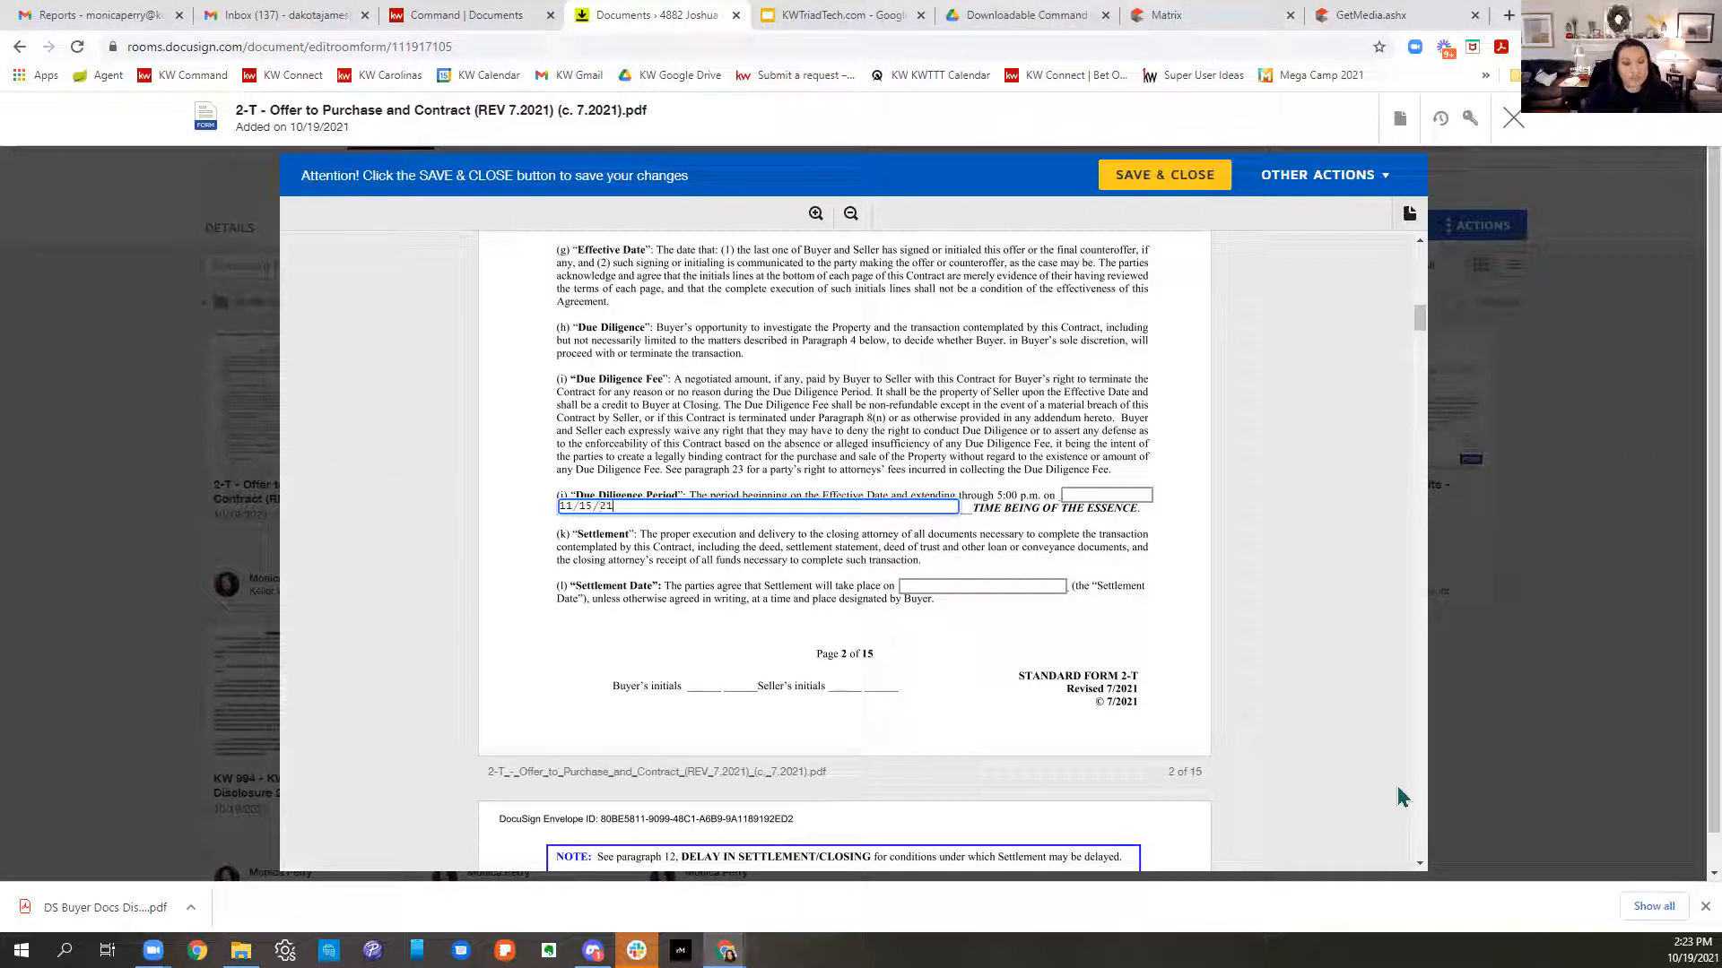
click(1073, 702)
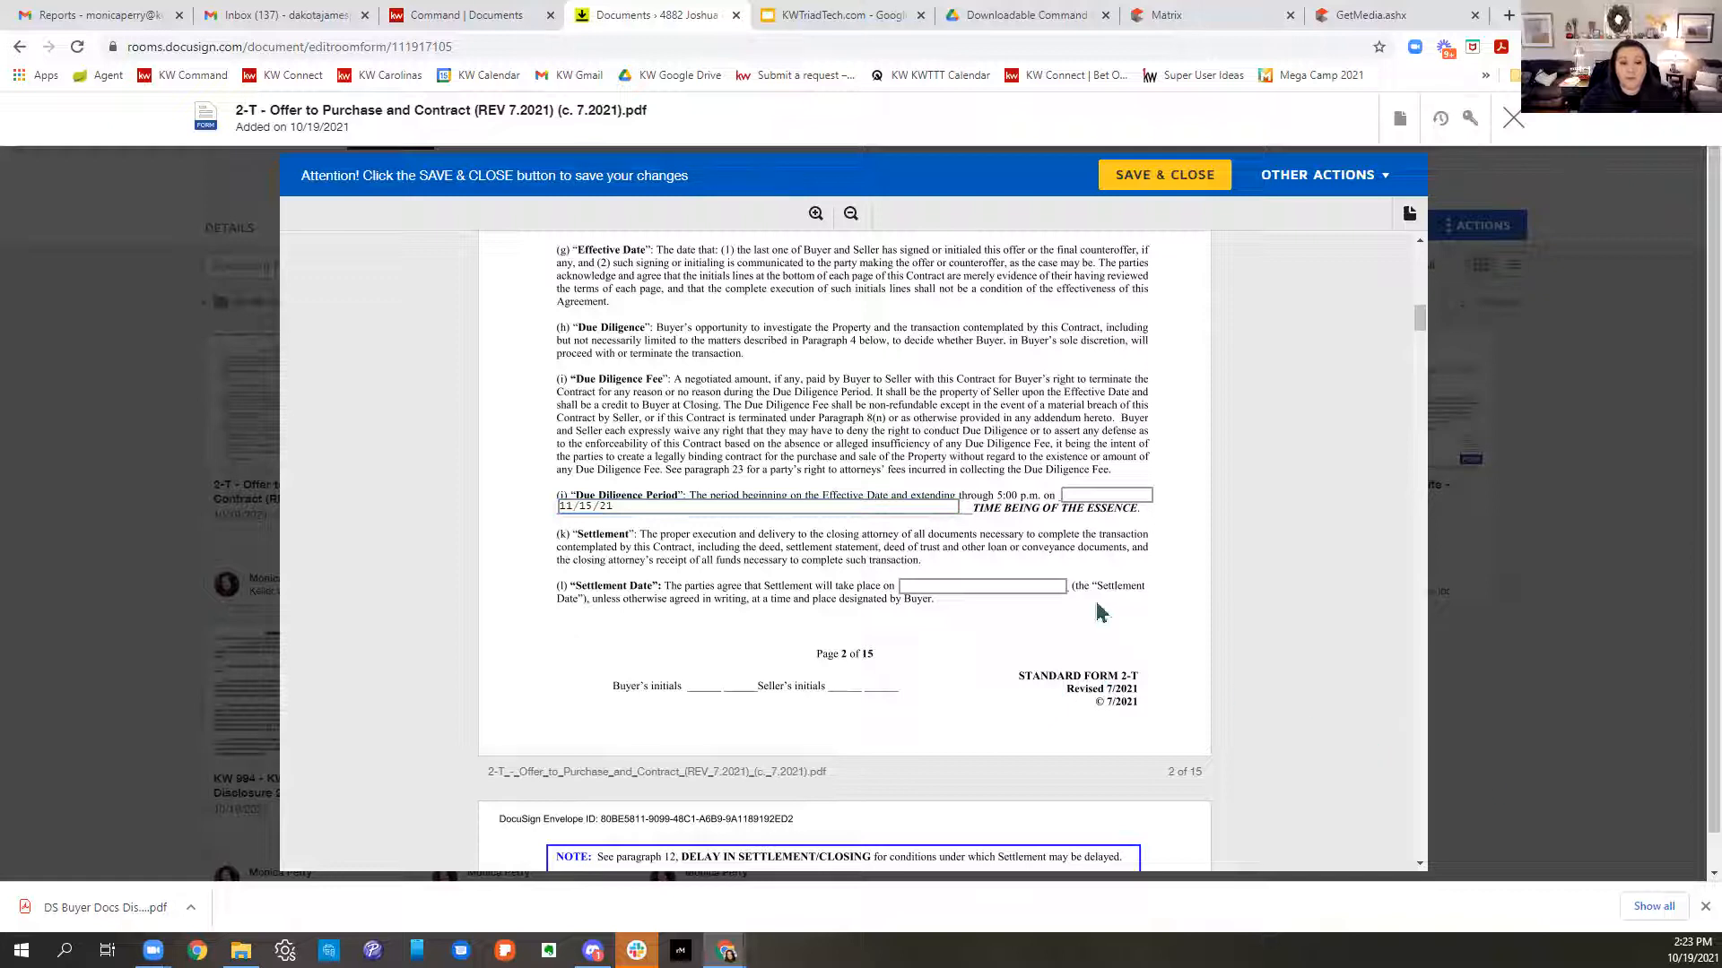
- Enter 11/21/2022 as the Settlement Date
click(1024, 584)
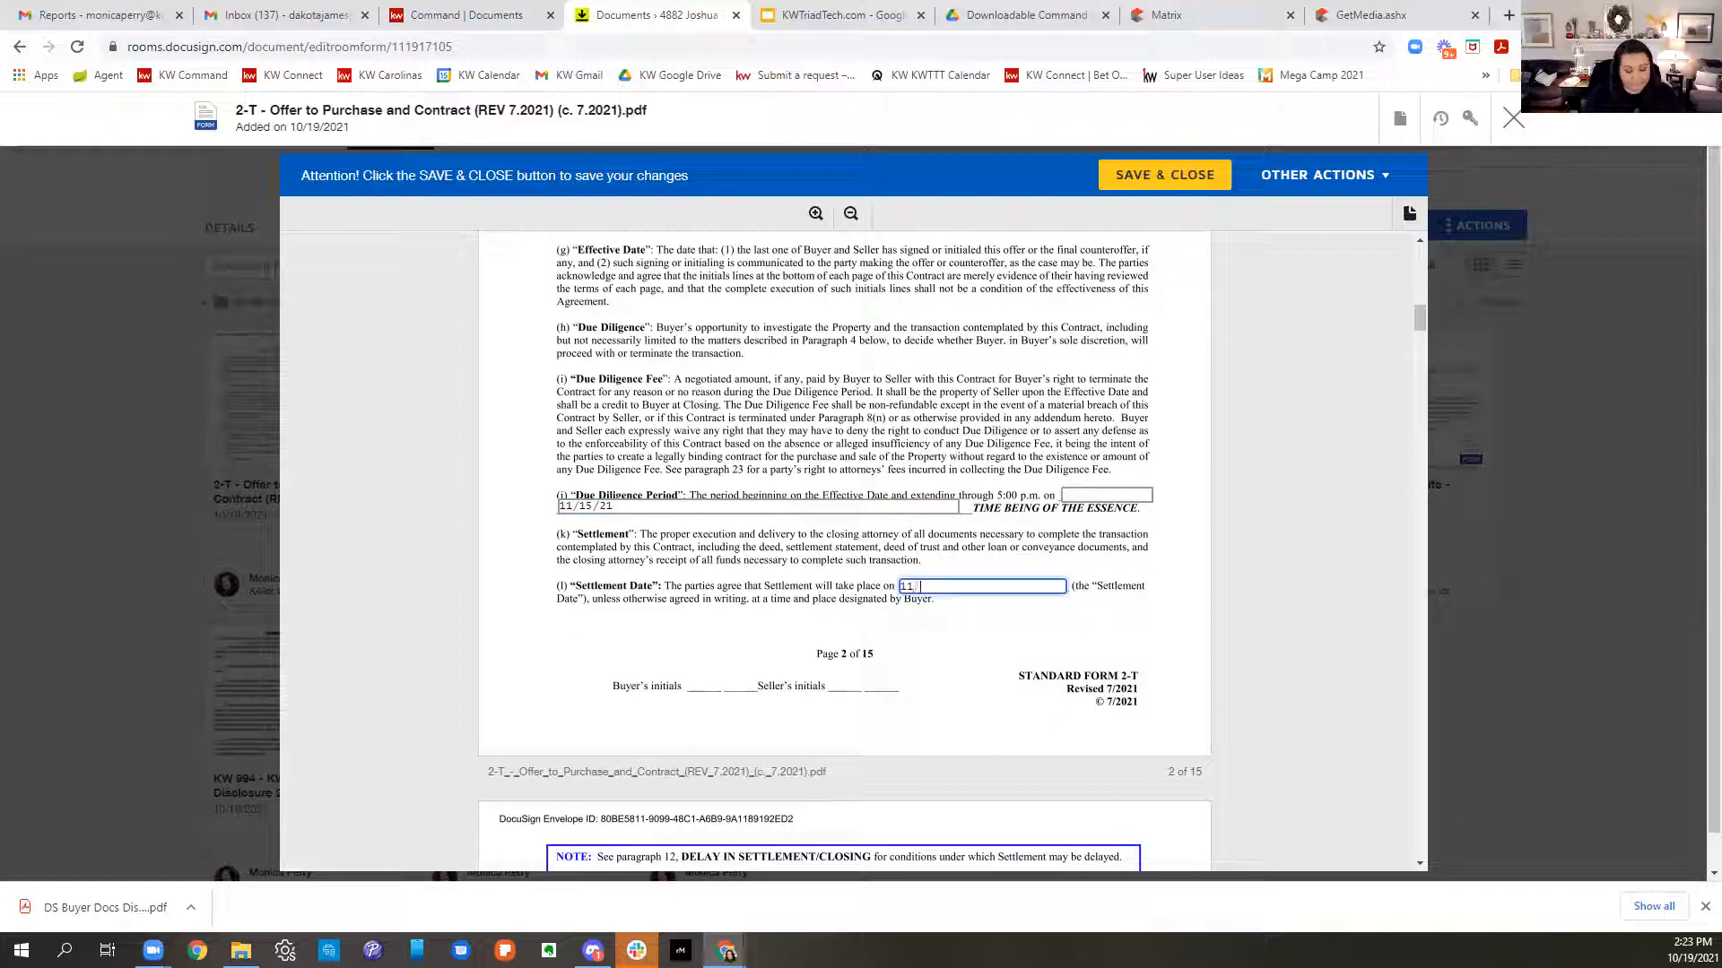
text(11/21/201)
text(1)
click(820, 646)
- Enter n/a for items leased or not owned and leave other excluded items blank
scroll(1157, 691, down, 2)
scroll(1157, 690, down, 10)
scroll(1172, 688, down, 8)
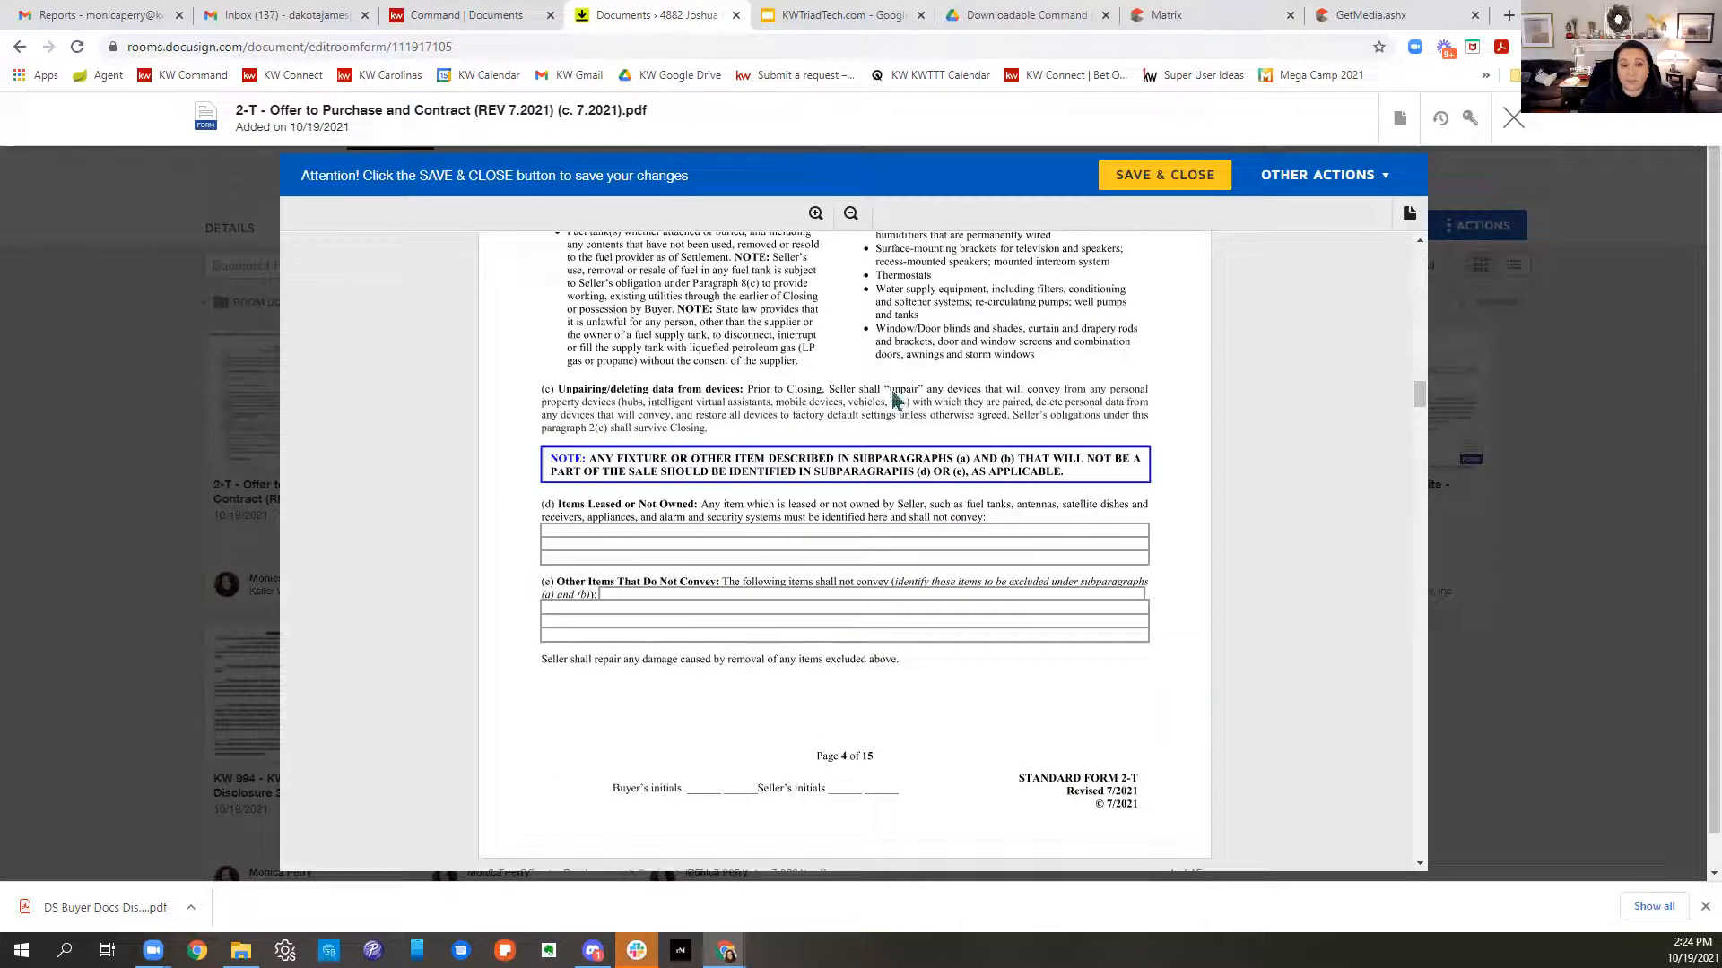
click(704, 530)
text(n/a)
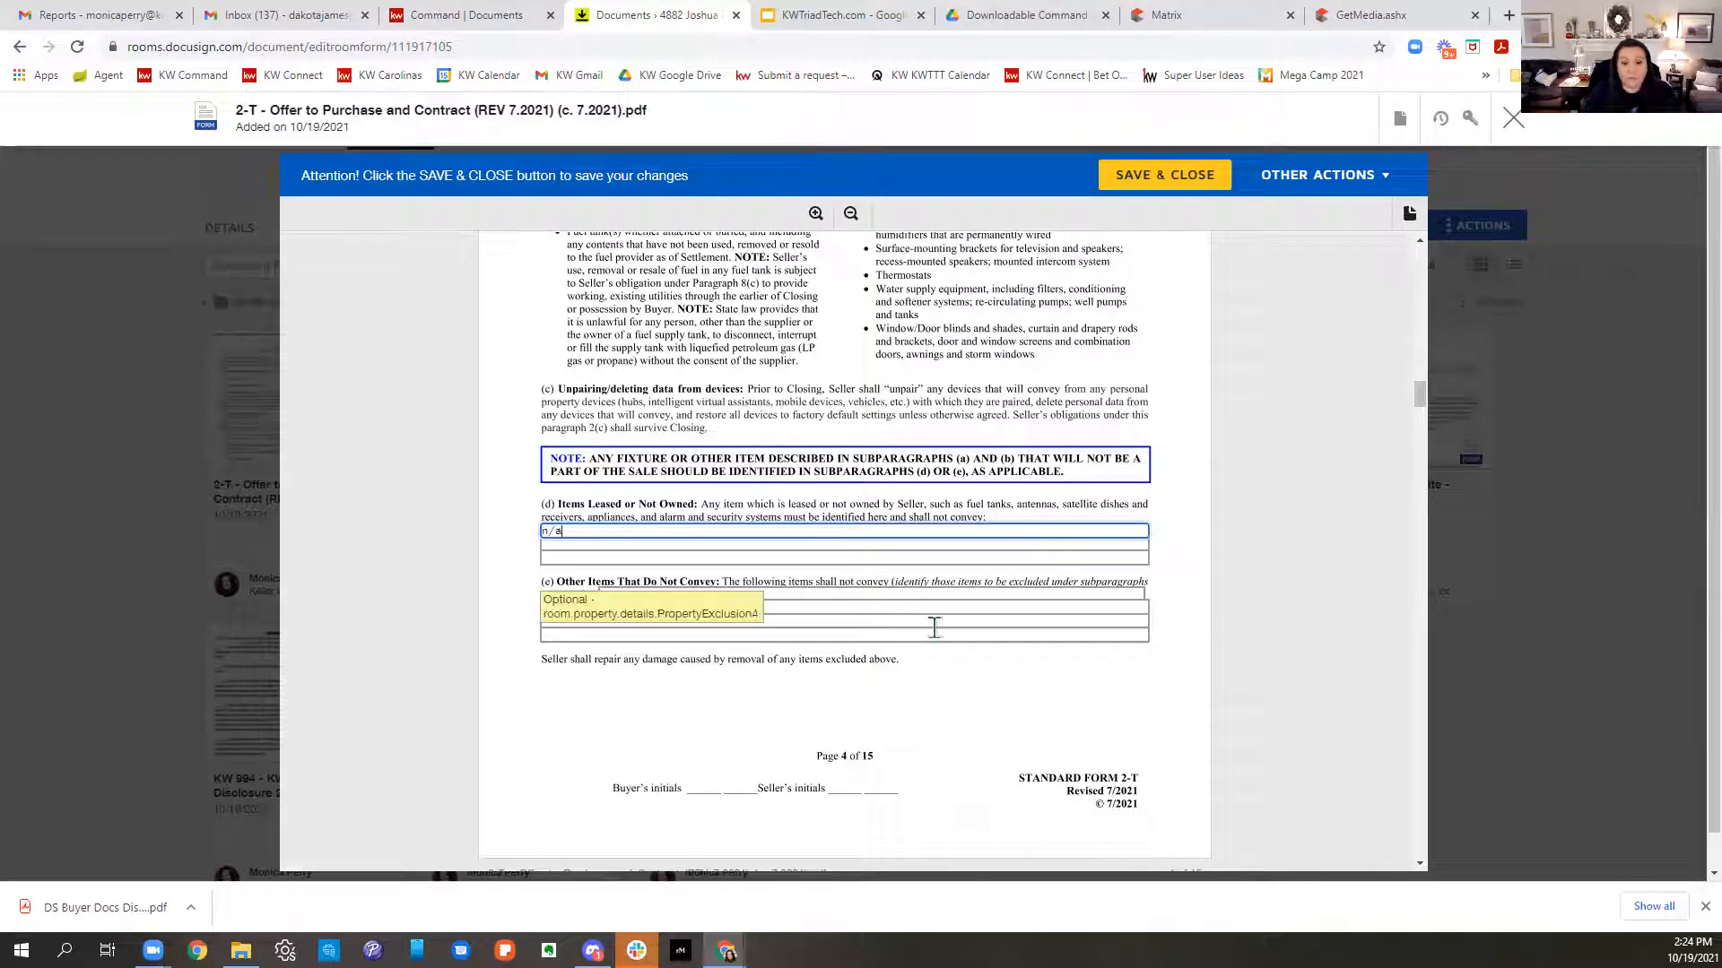
click(997, 605)
click(997, 592)
click(983, 669)
- Type 'refrigerator in home at time of showing' into the personal property blank
scroll(983, 668, down, 5)
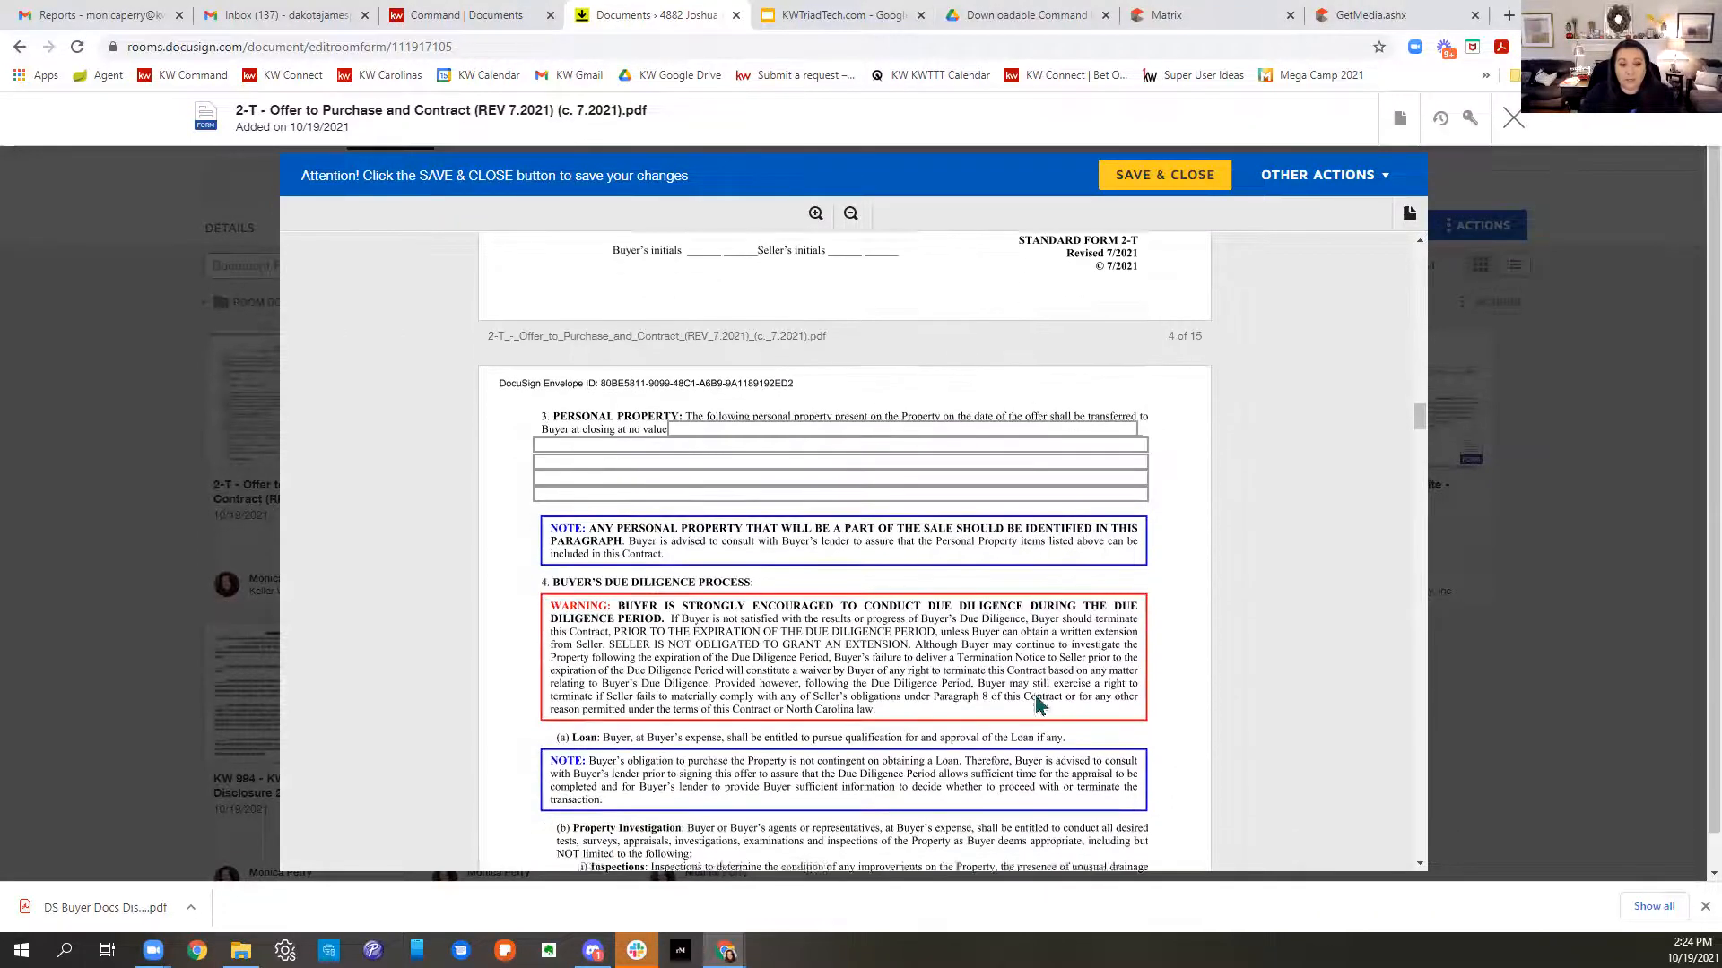
scroll(1038, 705, down, 1)
click(743, 339)
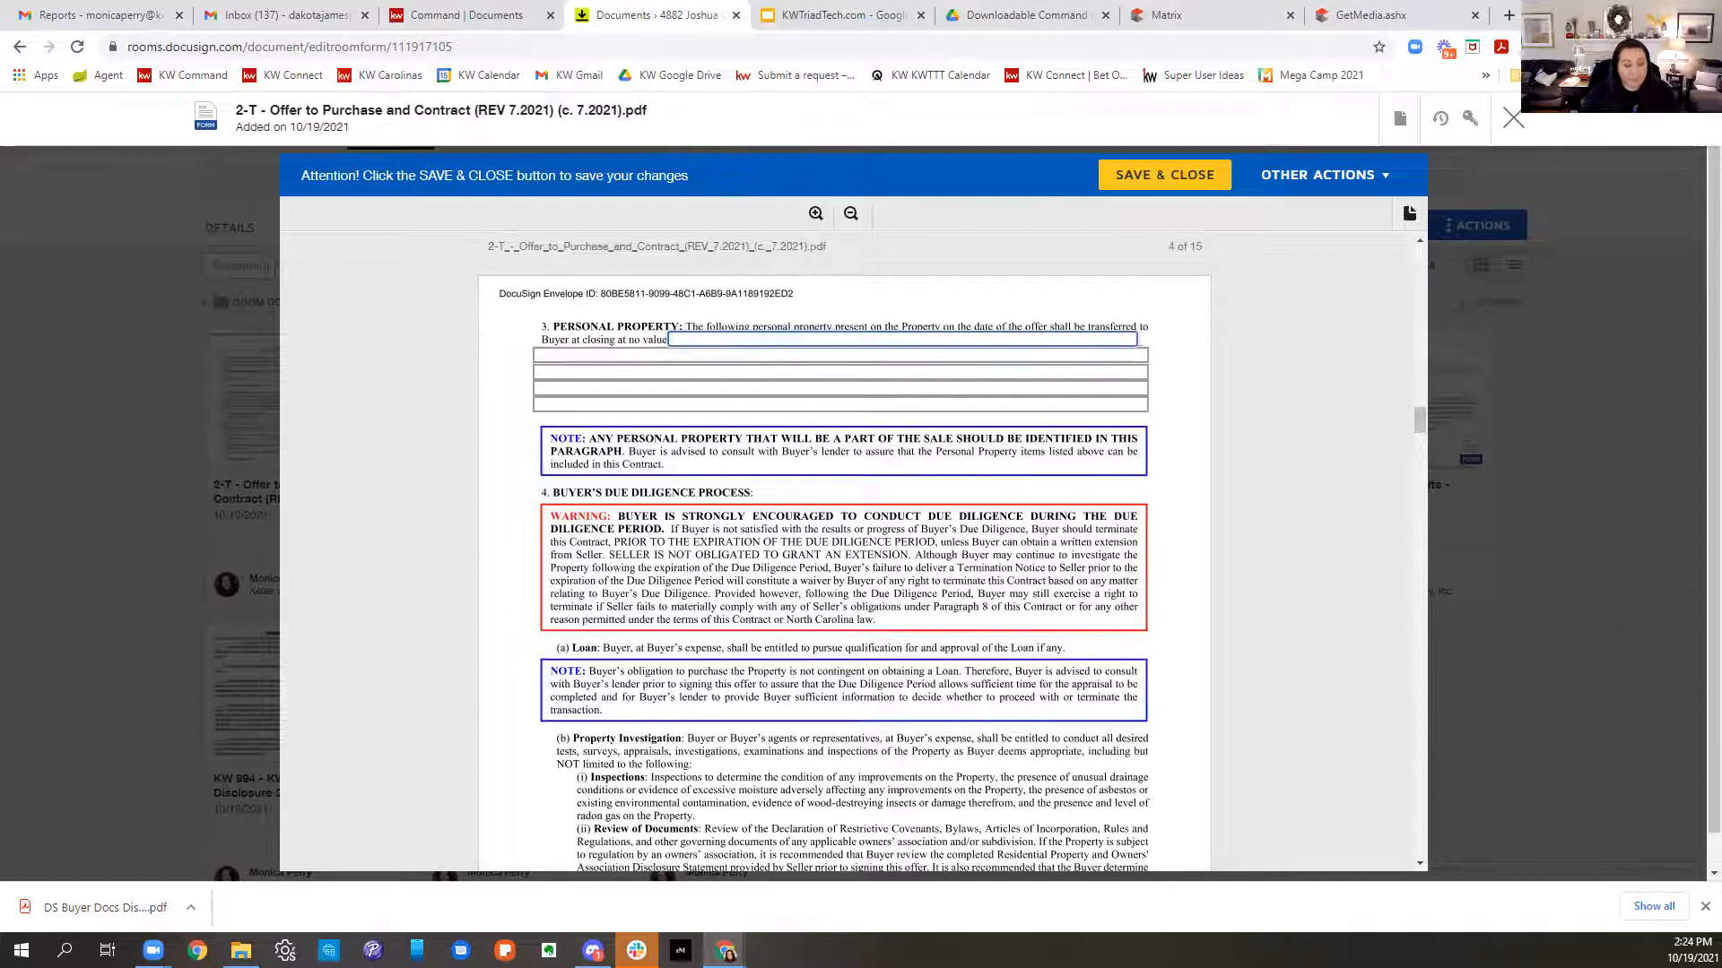
text(refrigwer)
key(BackSpace)
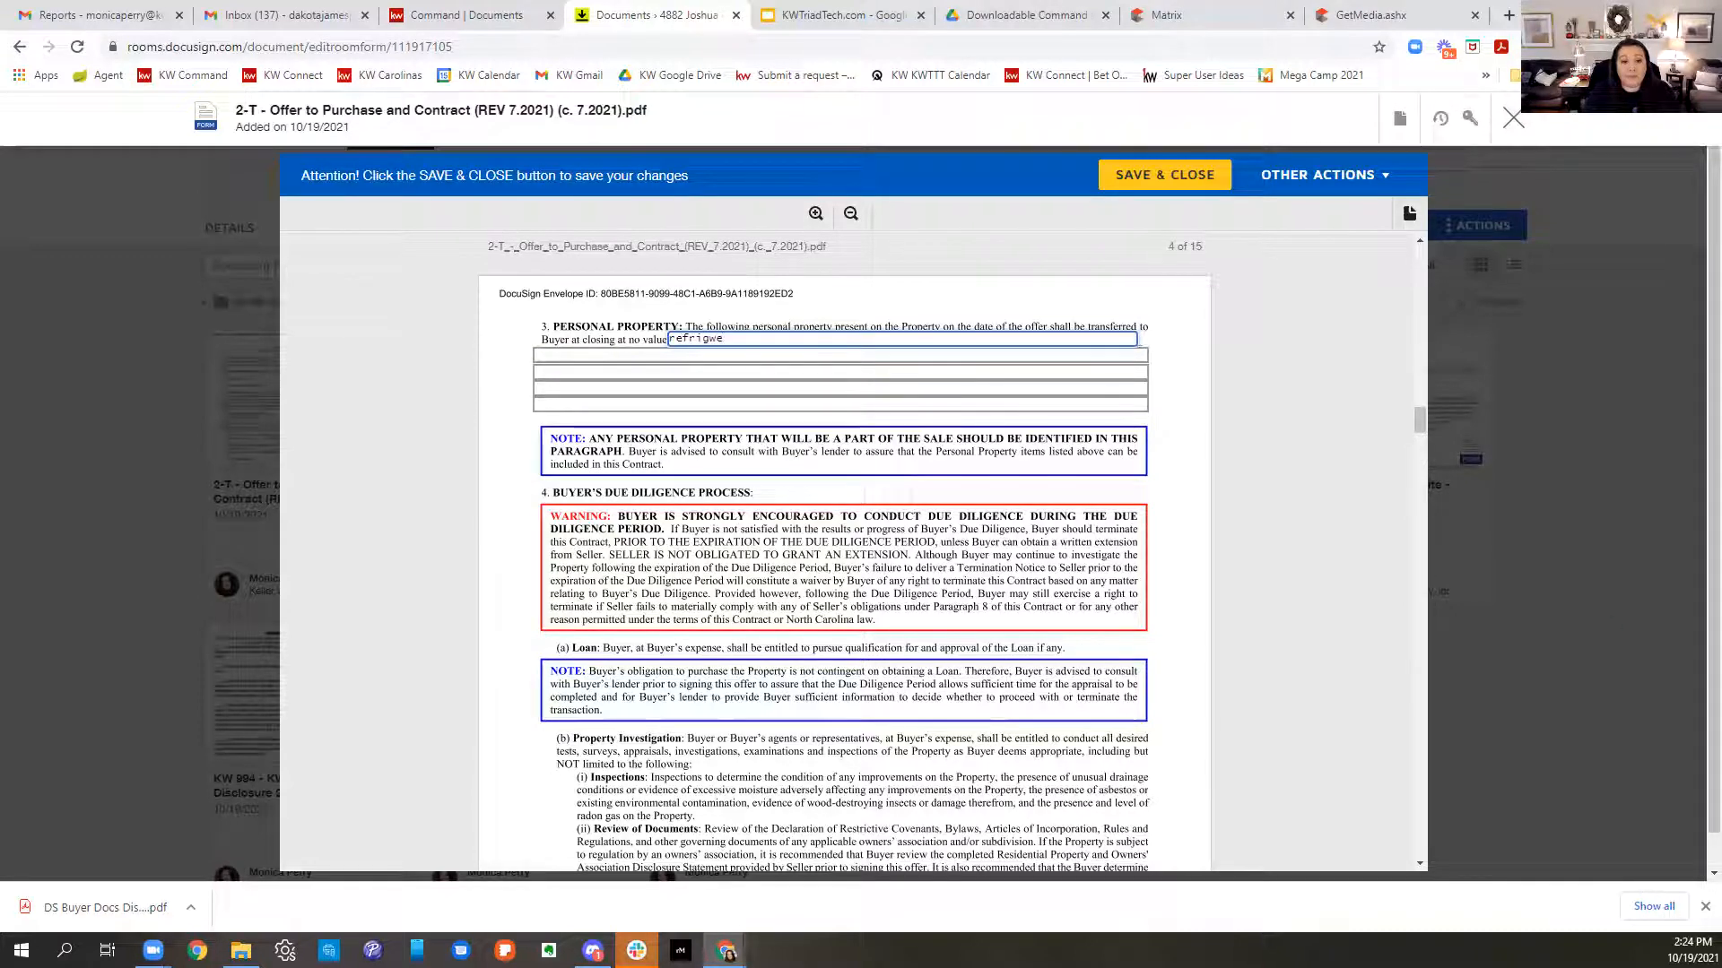
text(ra)
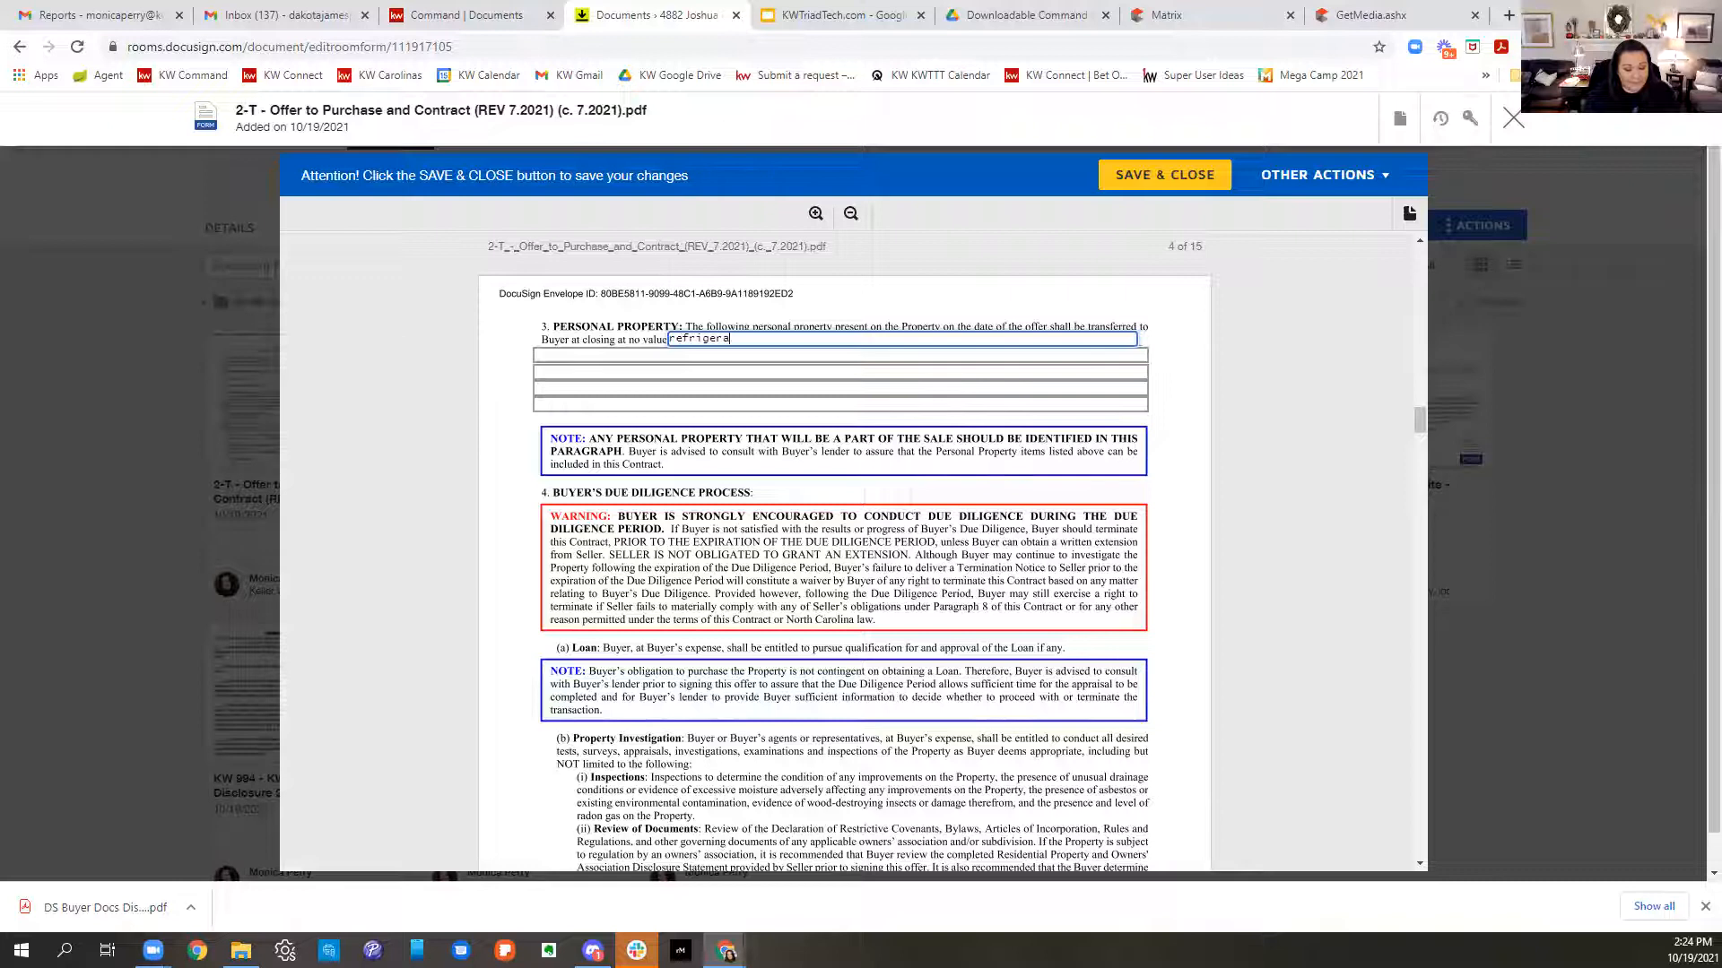
text(tor in home at ti)
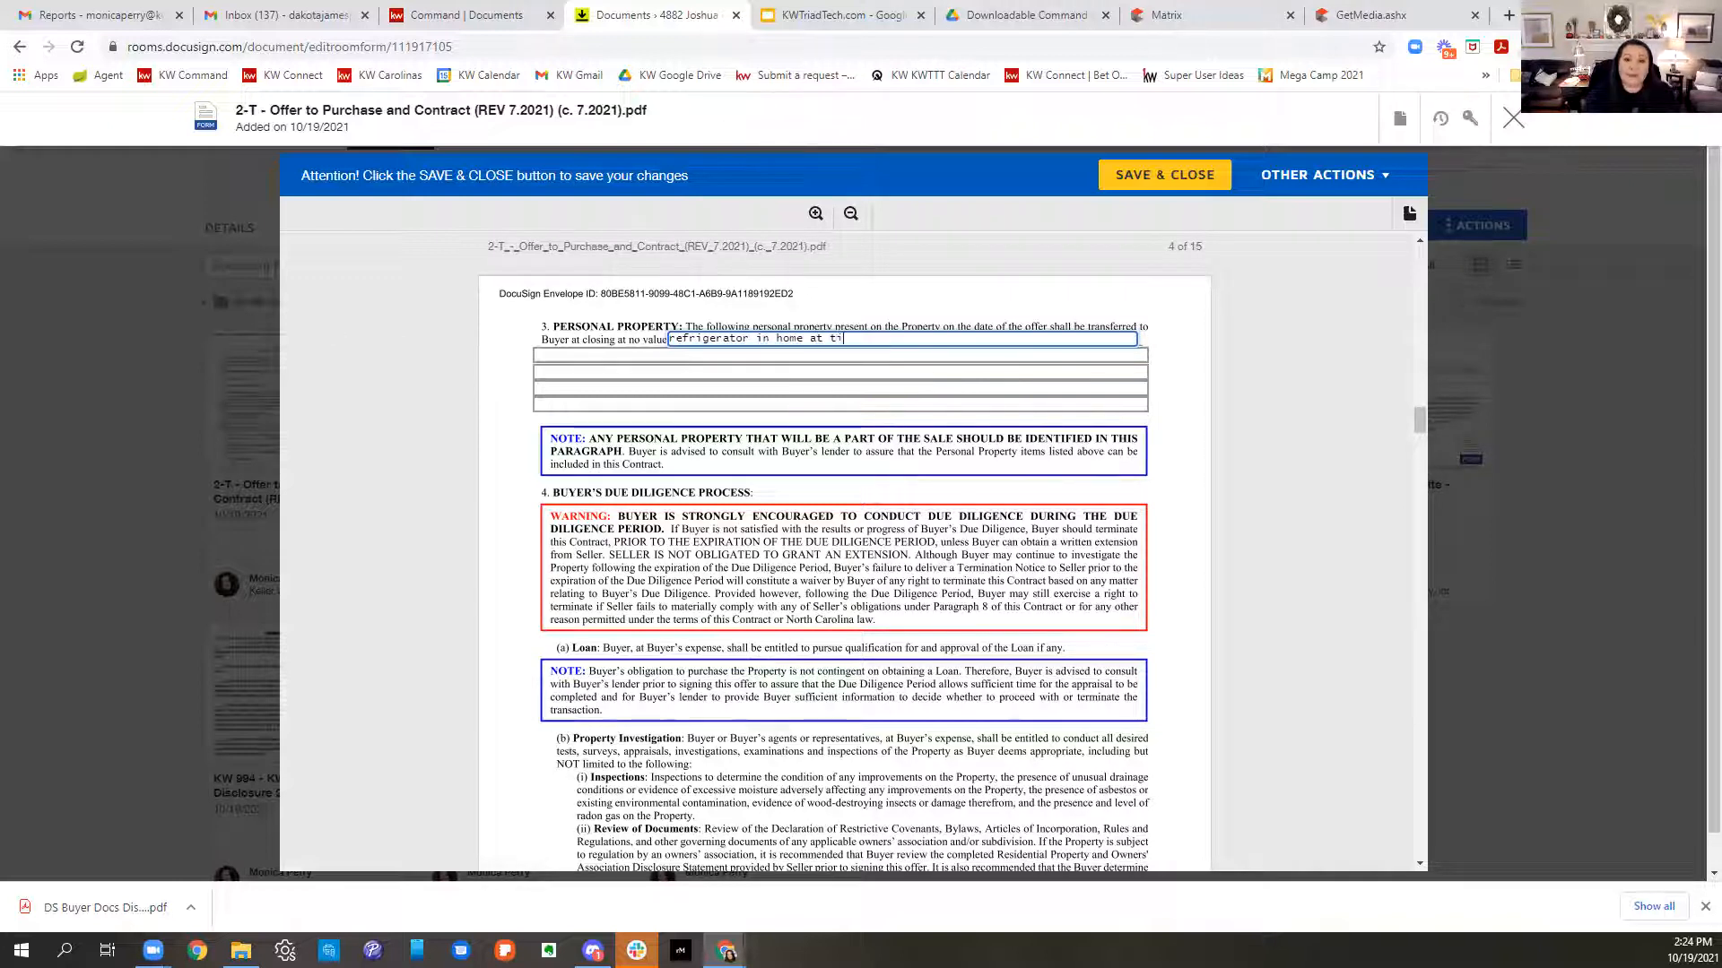
text(me of showing)
key(BackSpace)
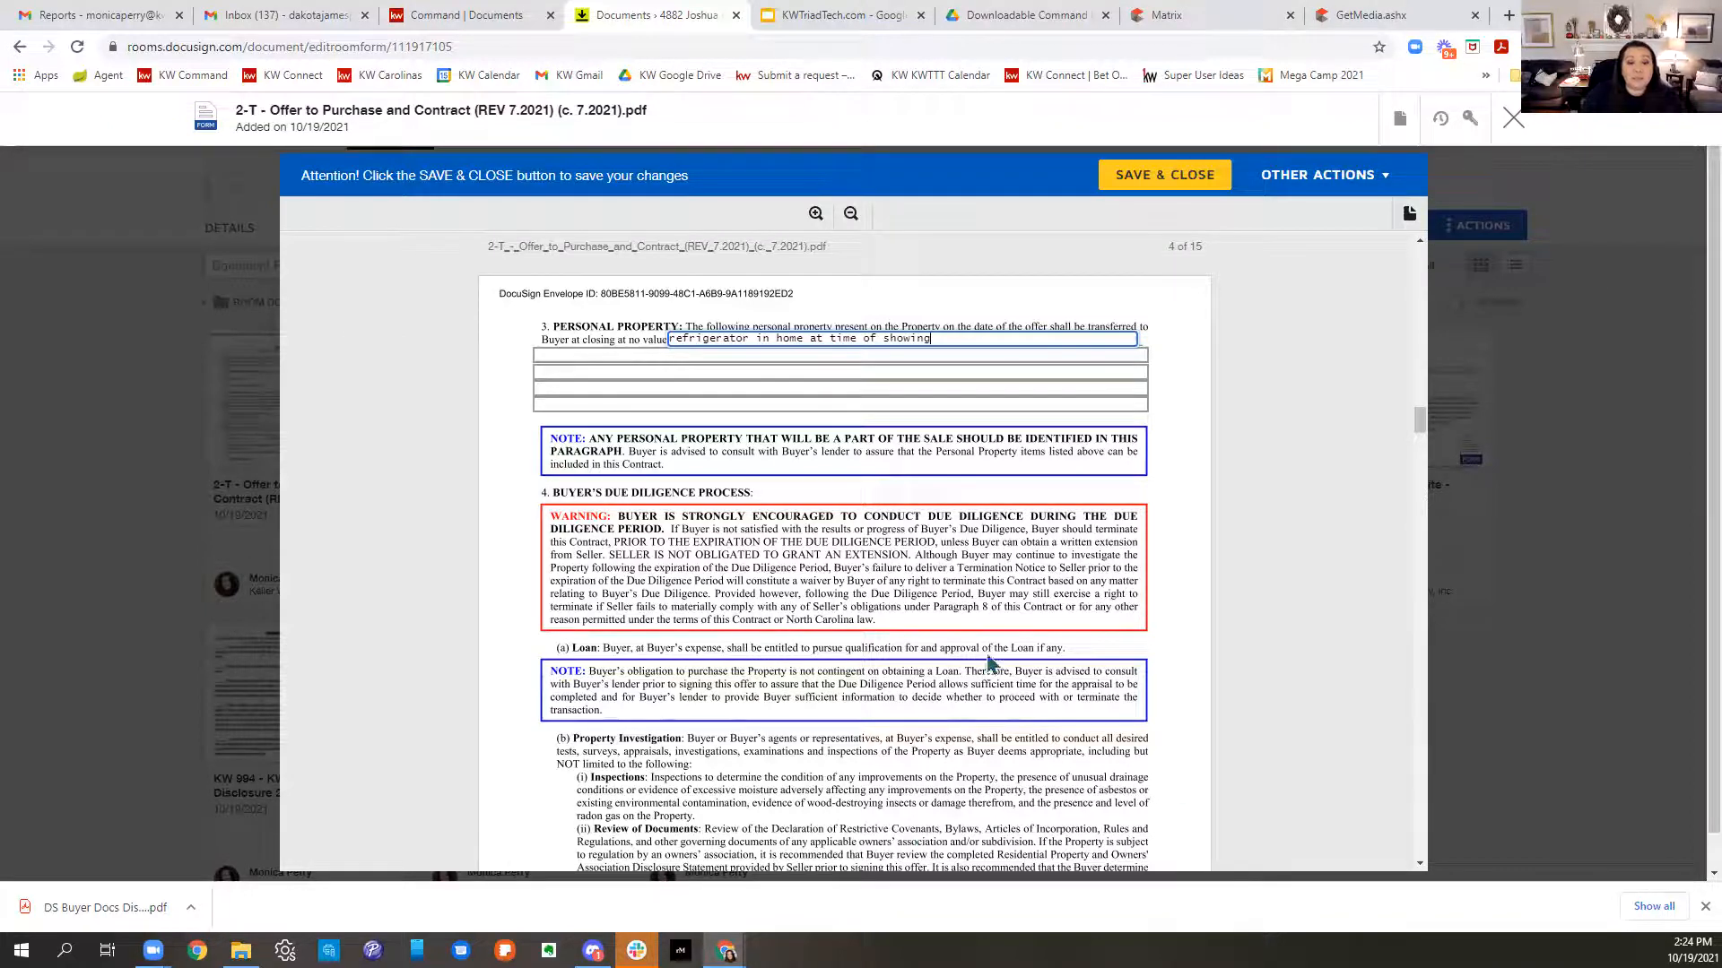
- Mark the first mortgage loan as Conventional with a 200000 principal amount
scroll(1034, 656, down, 10)
scroll(1064, 648, down, 10)
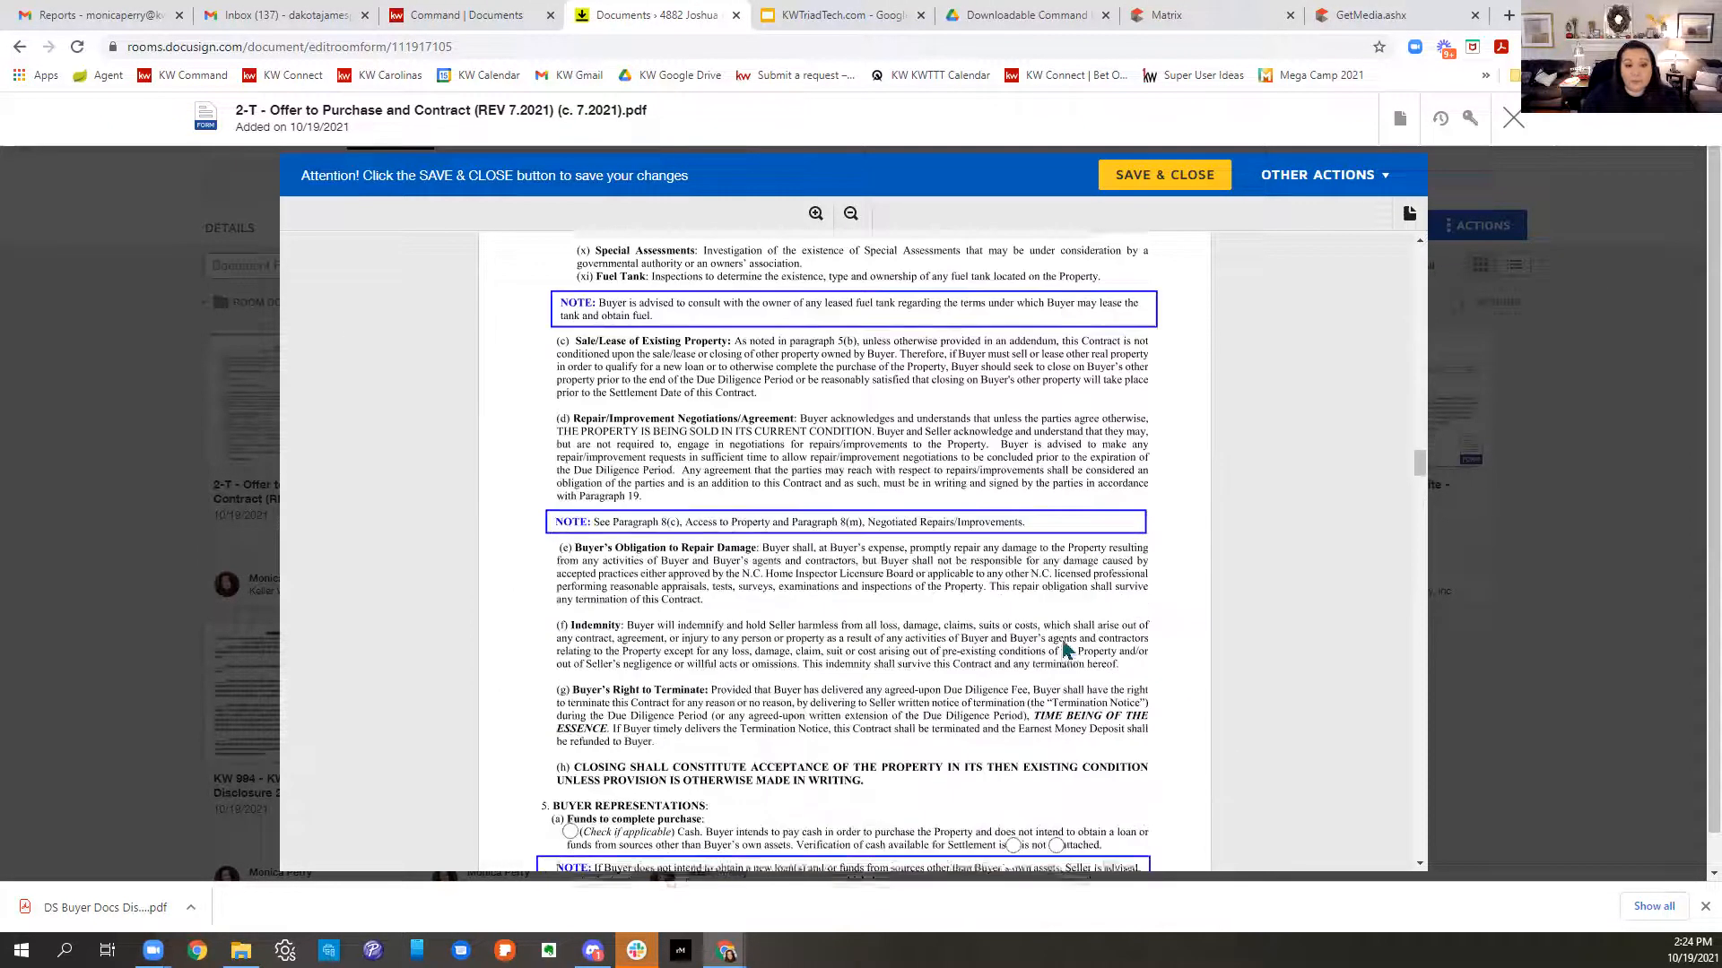
scroll(1068, 642, down, 1)
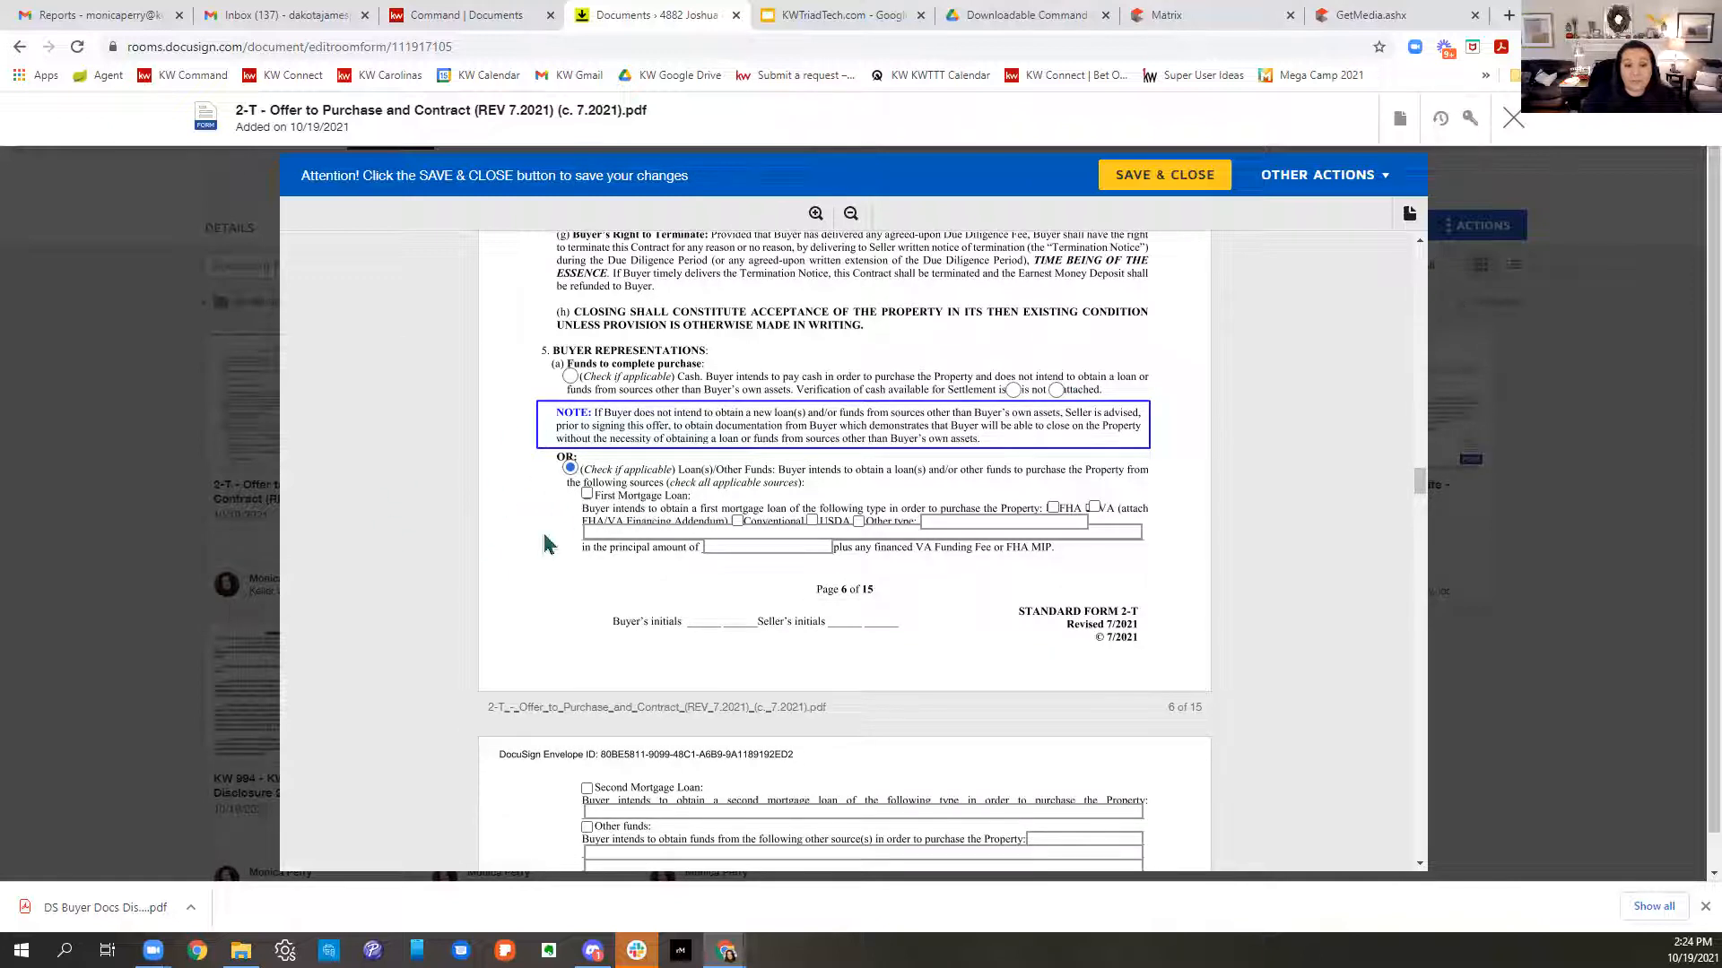
click(738, 523)
click(713, 546)
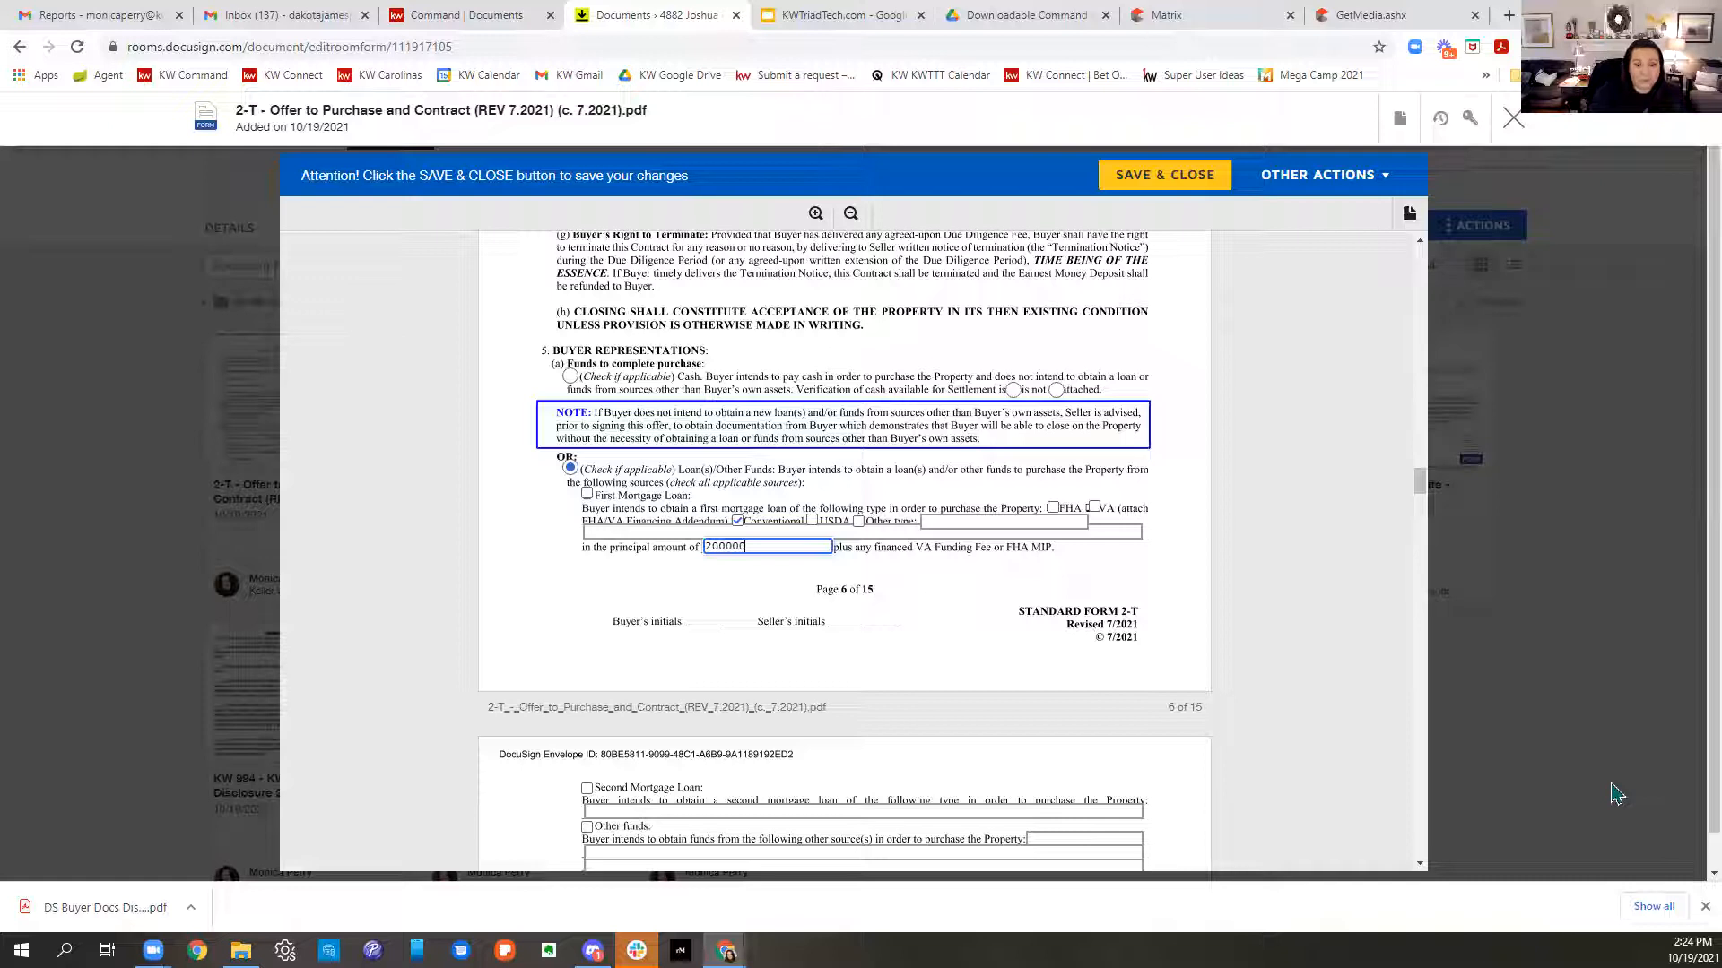
click(981, 654)
- Review the rest of the contract, then save and close the Offer to Purchase form
scroll(978, 637, down, 4)
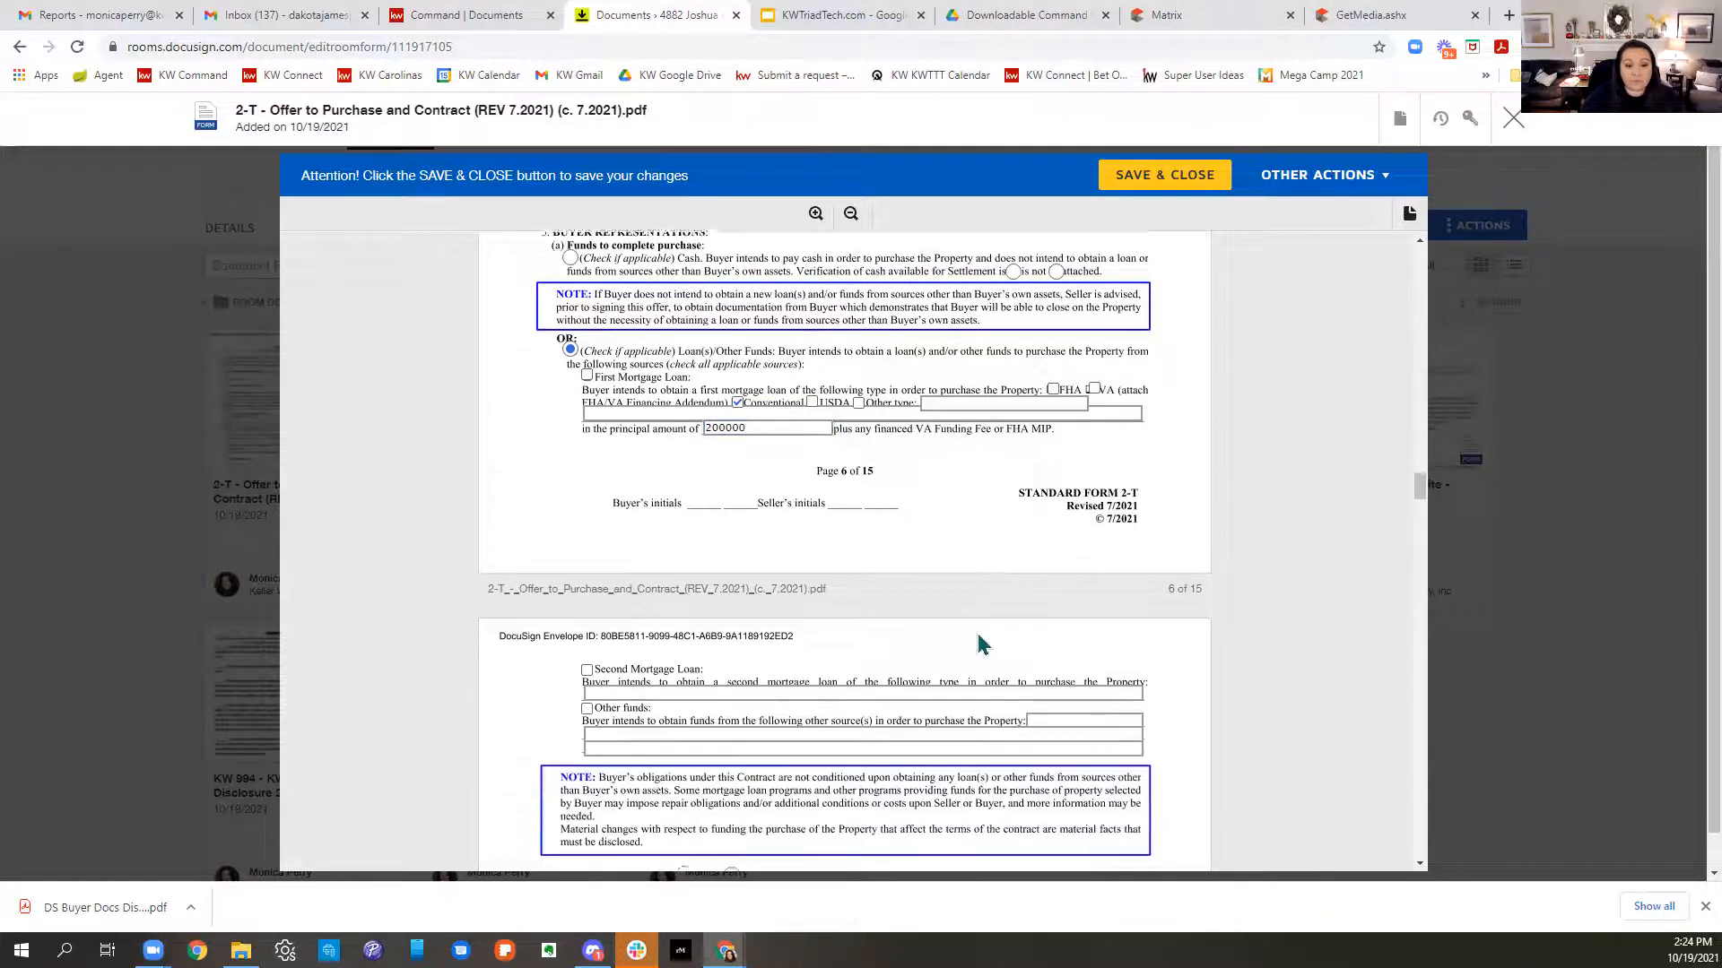
scroll(1102, 538, down, 4)
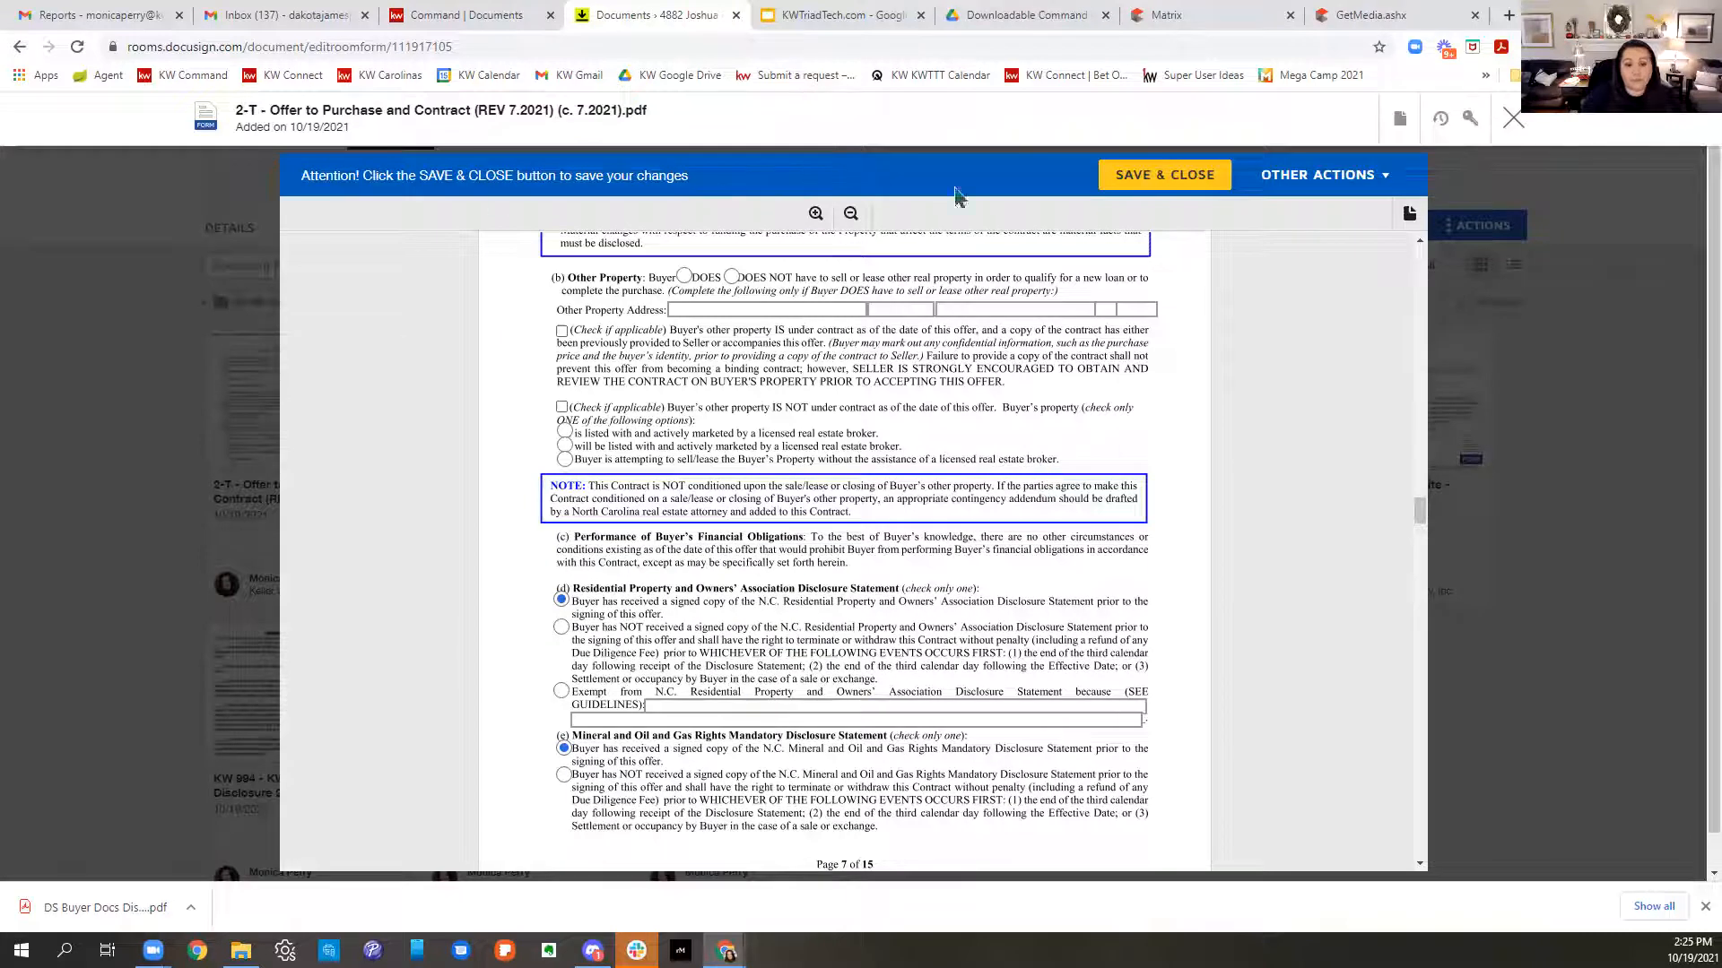
scroll(1023, 637, down, 1)
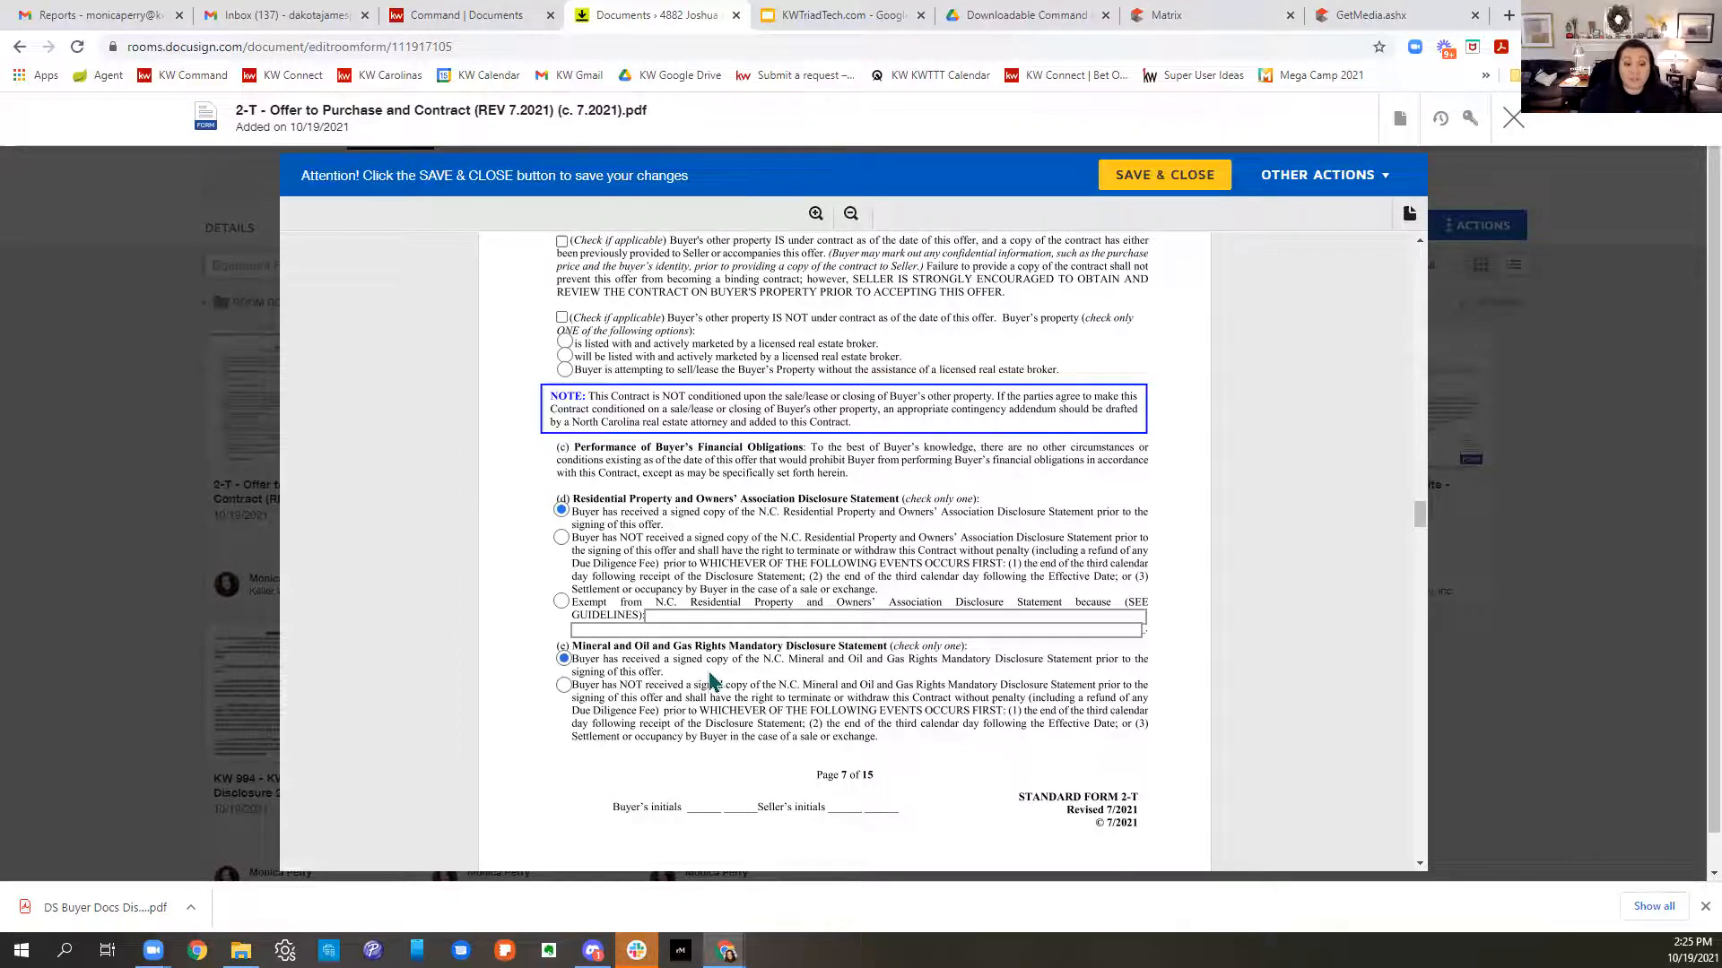
scroll(710, 681, down, 10)
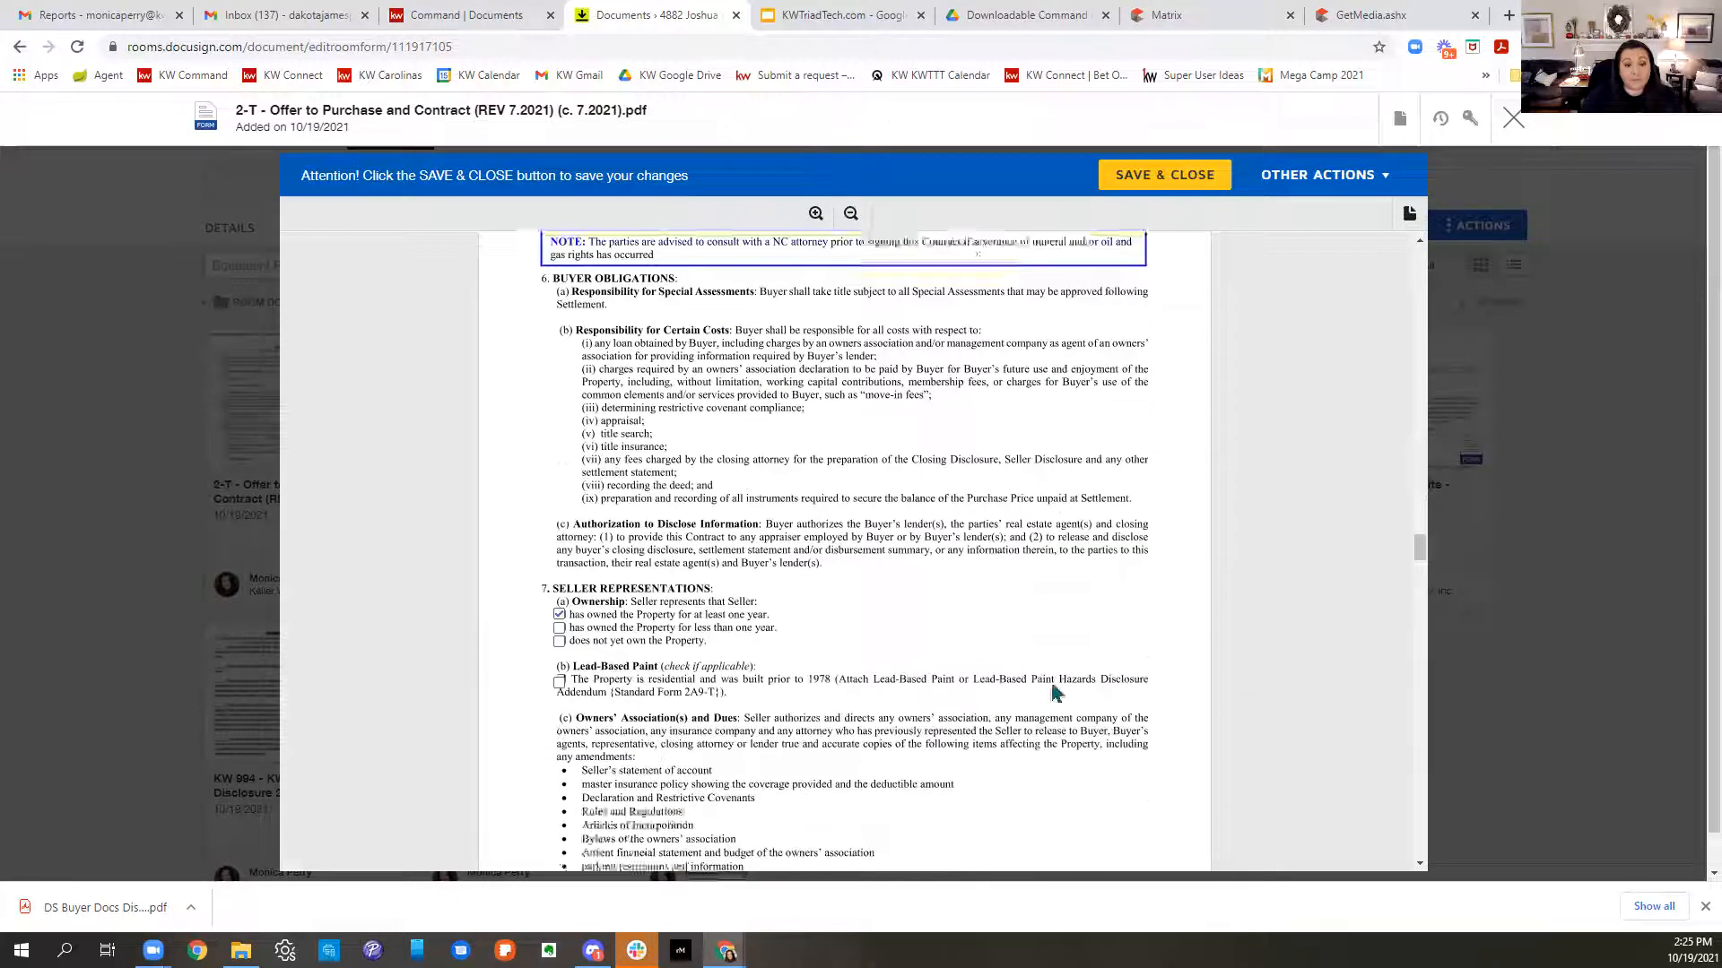
scroll(1094, 574, down, 2)
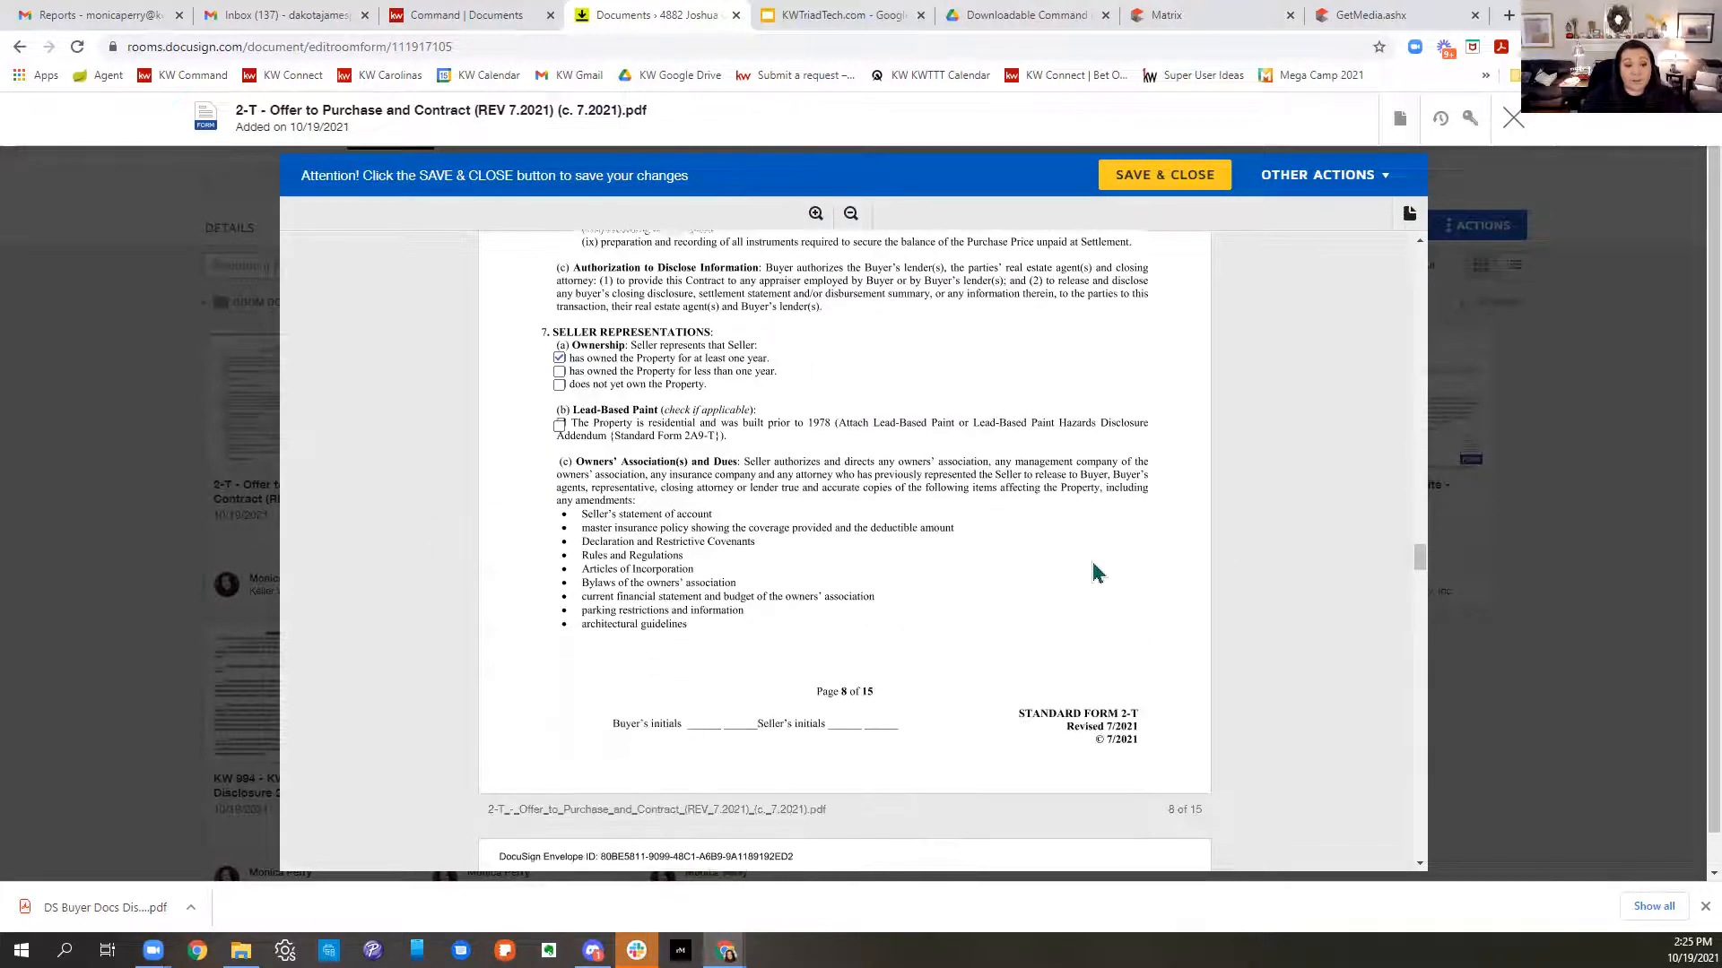
scroll(1094, 574, down, 3)
scroll(1094, 574, down, 7)
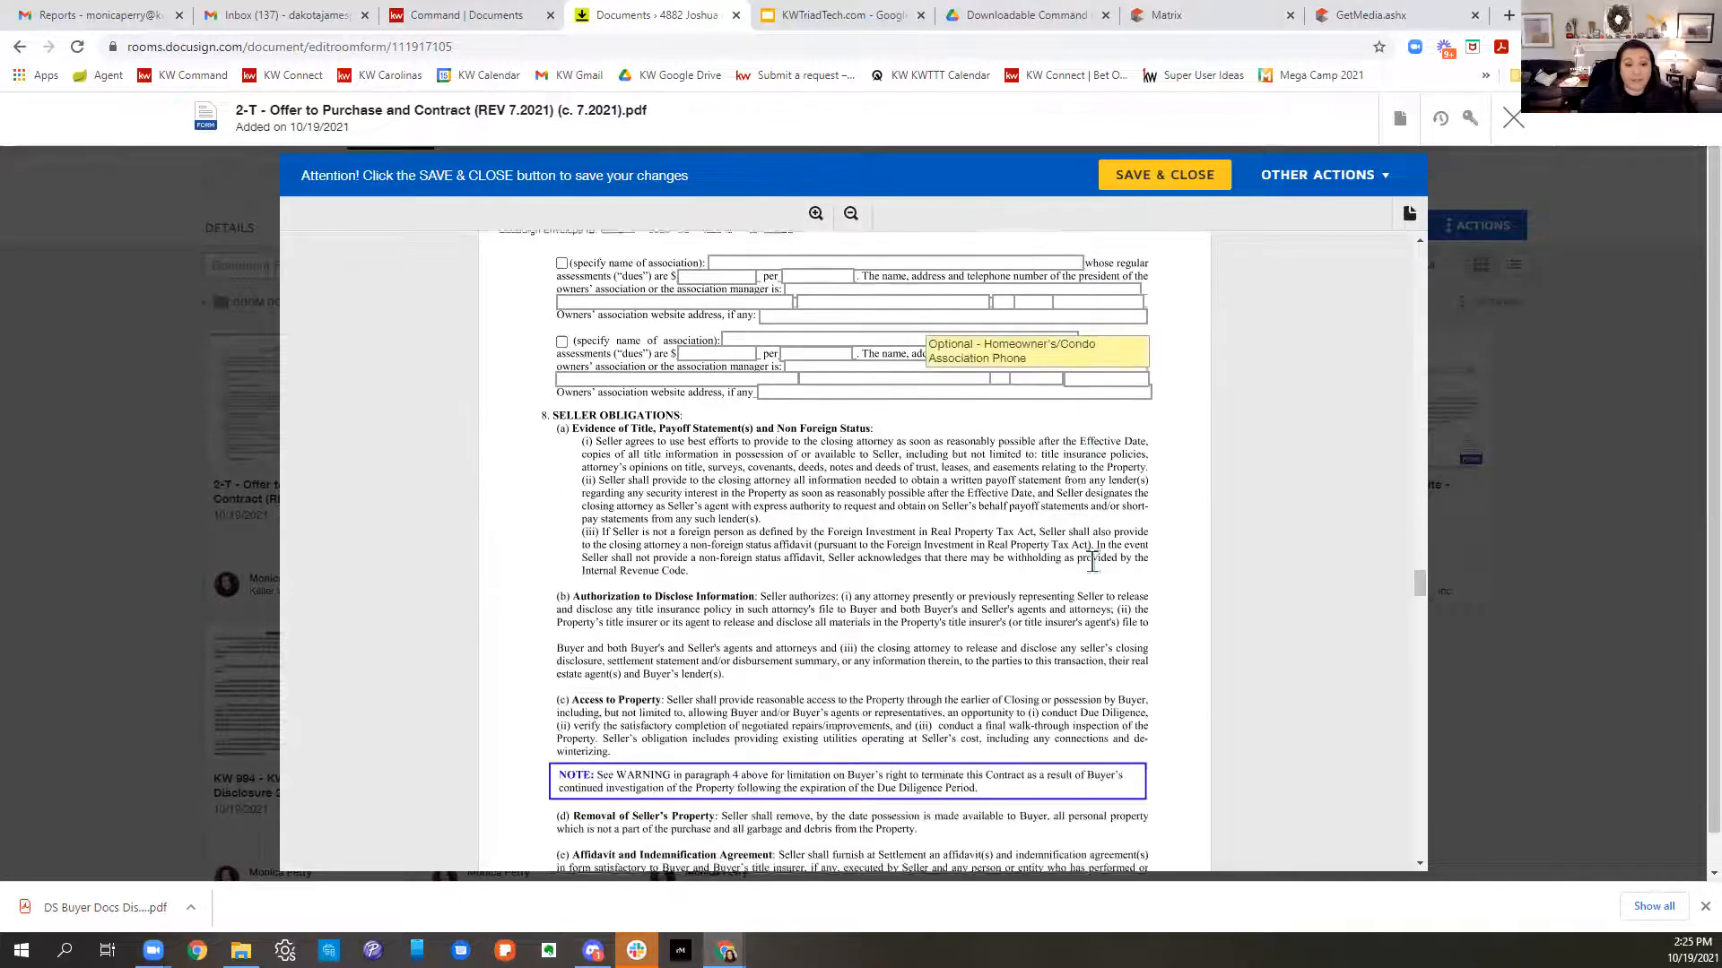
scroll(1108, 563, down, 10)
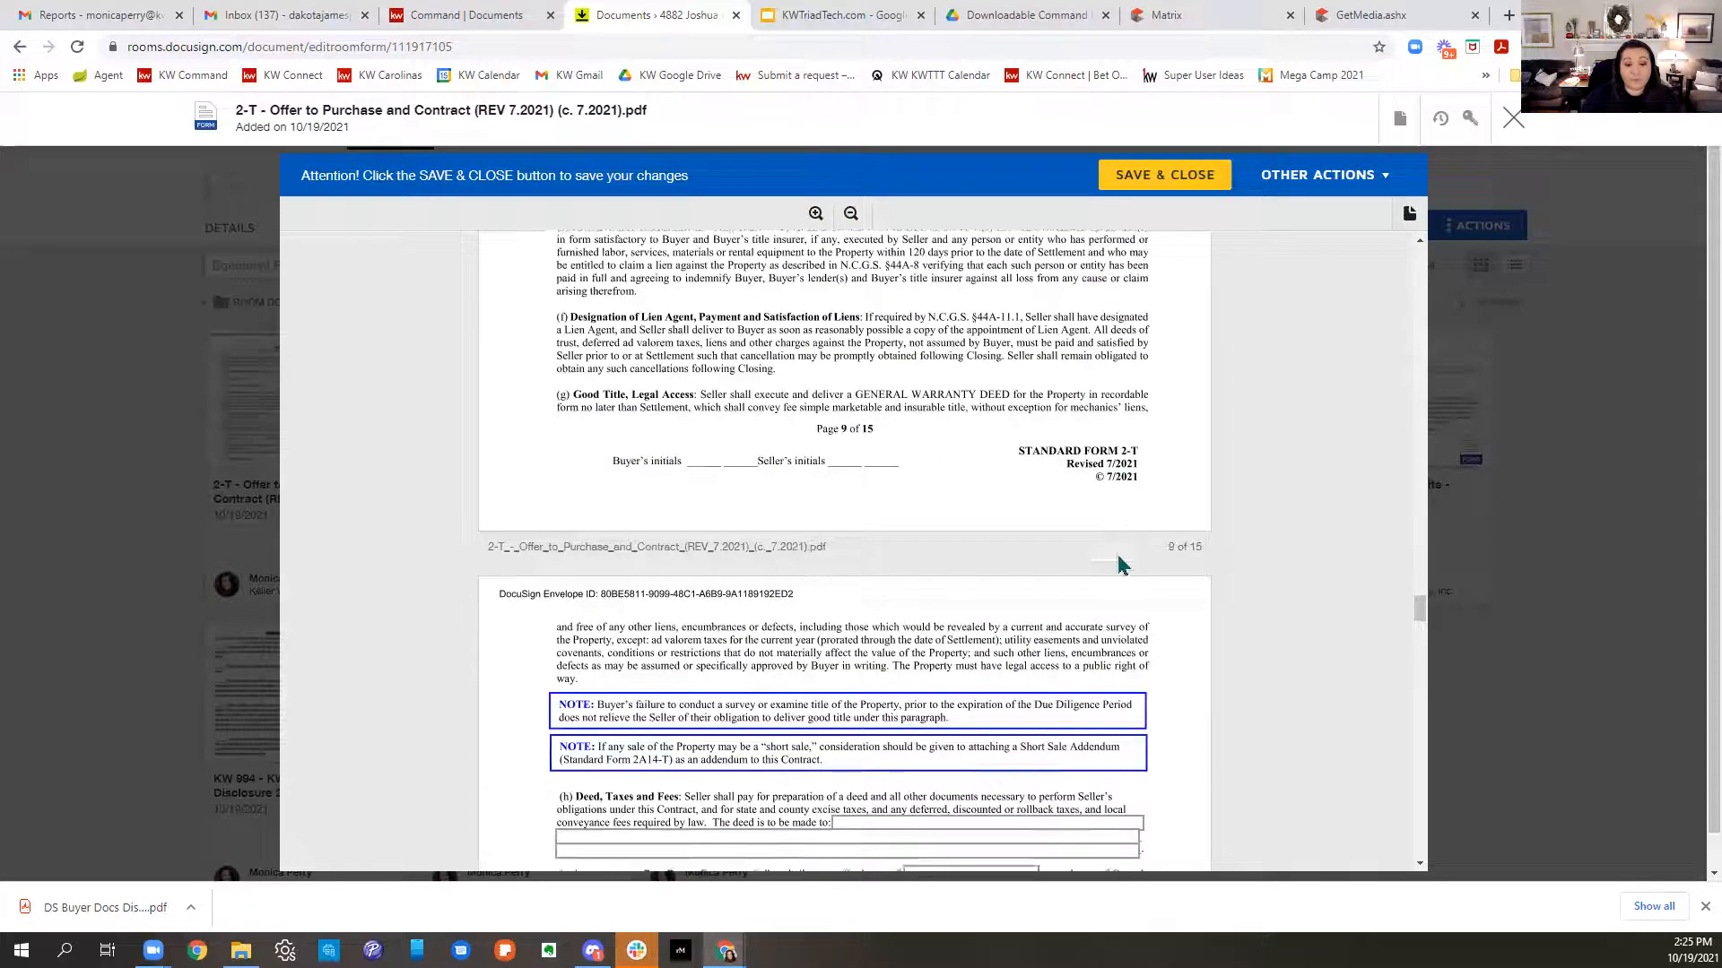
scroll(1120, 565, down, 1)
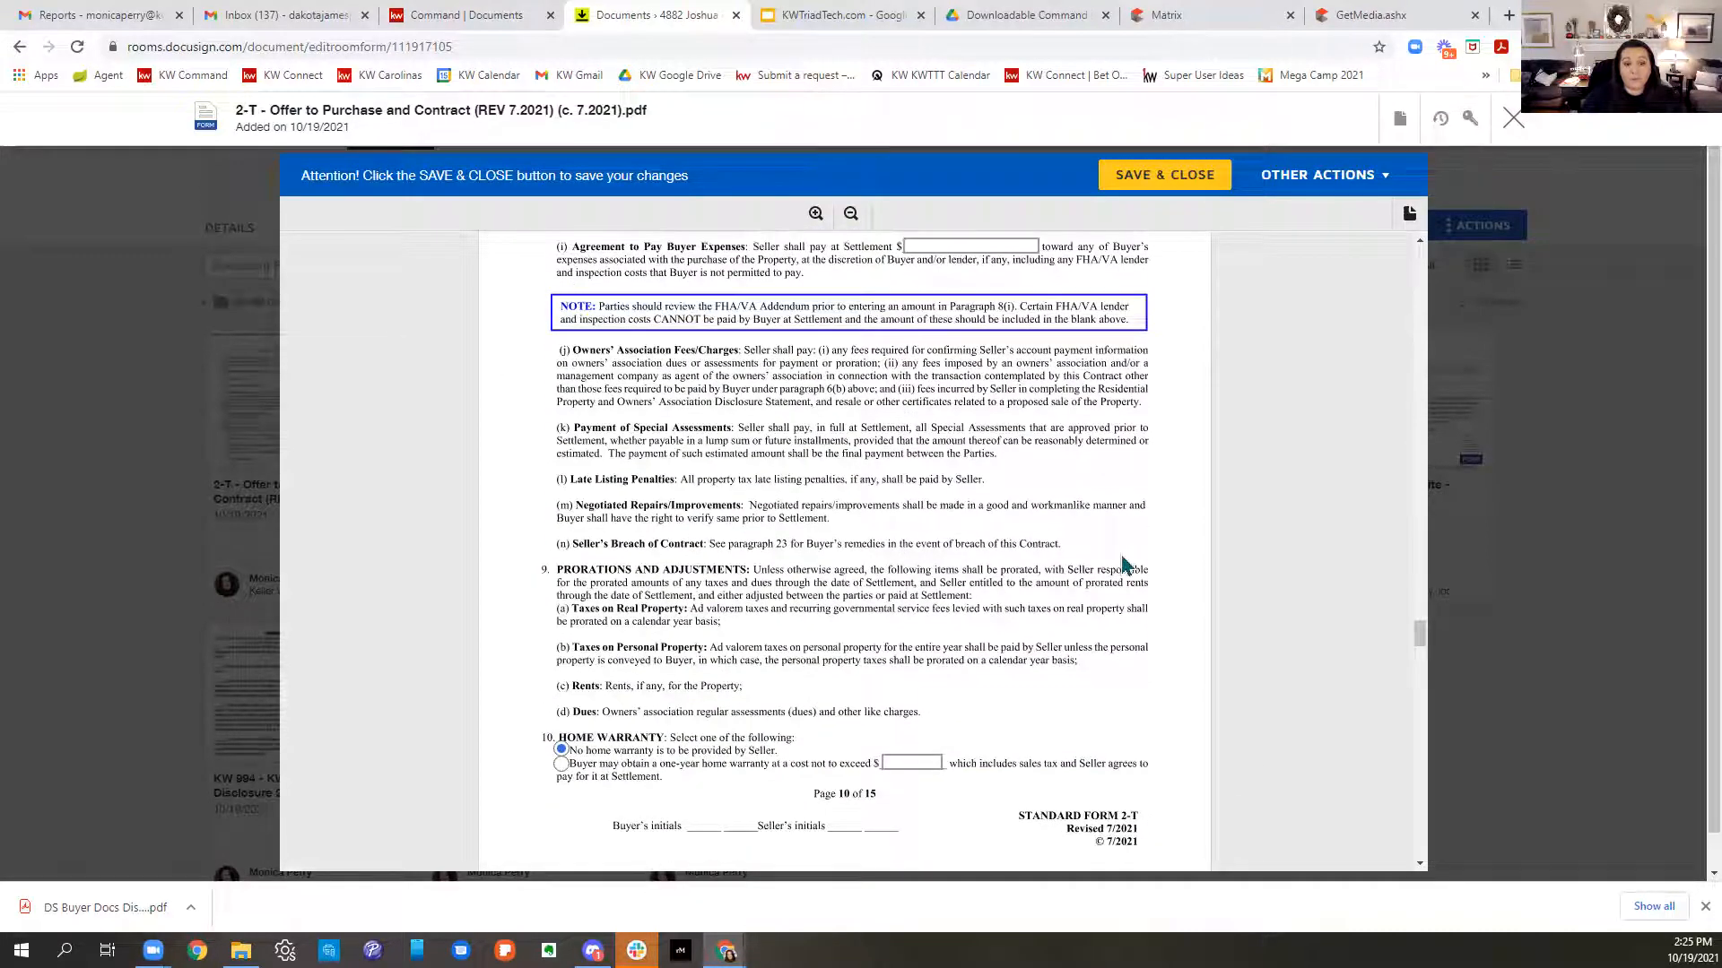
scroll(1122, 565, up, 2)
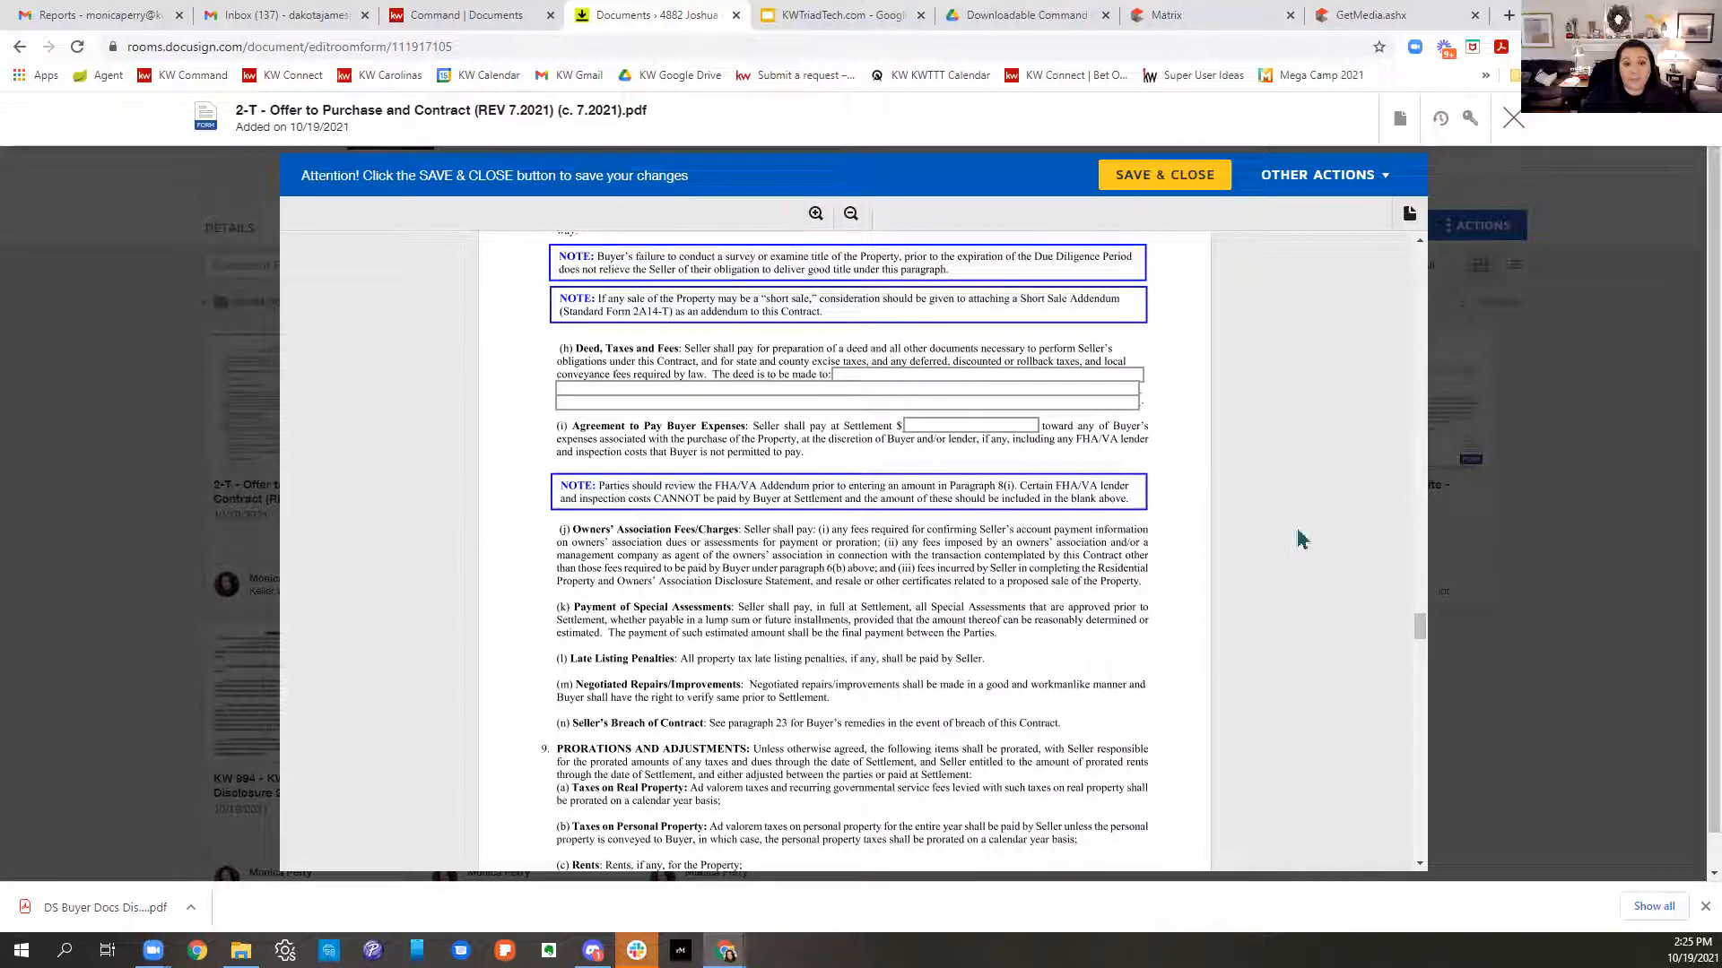
scroll(1019, 538, down, 10)
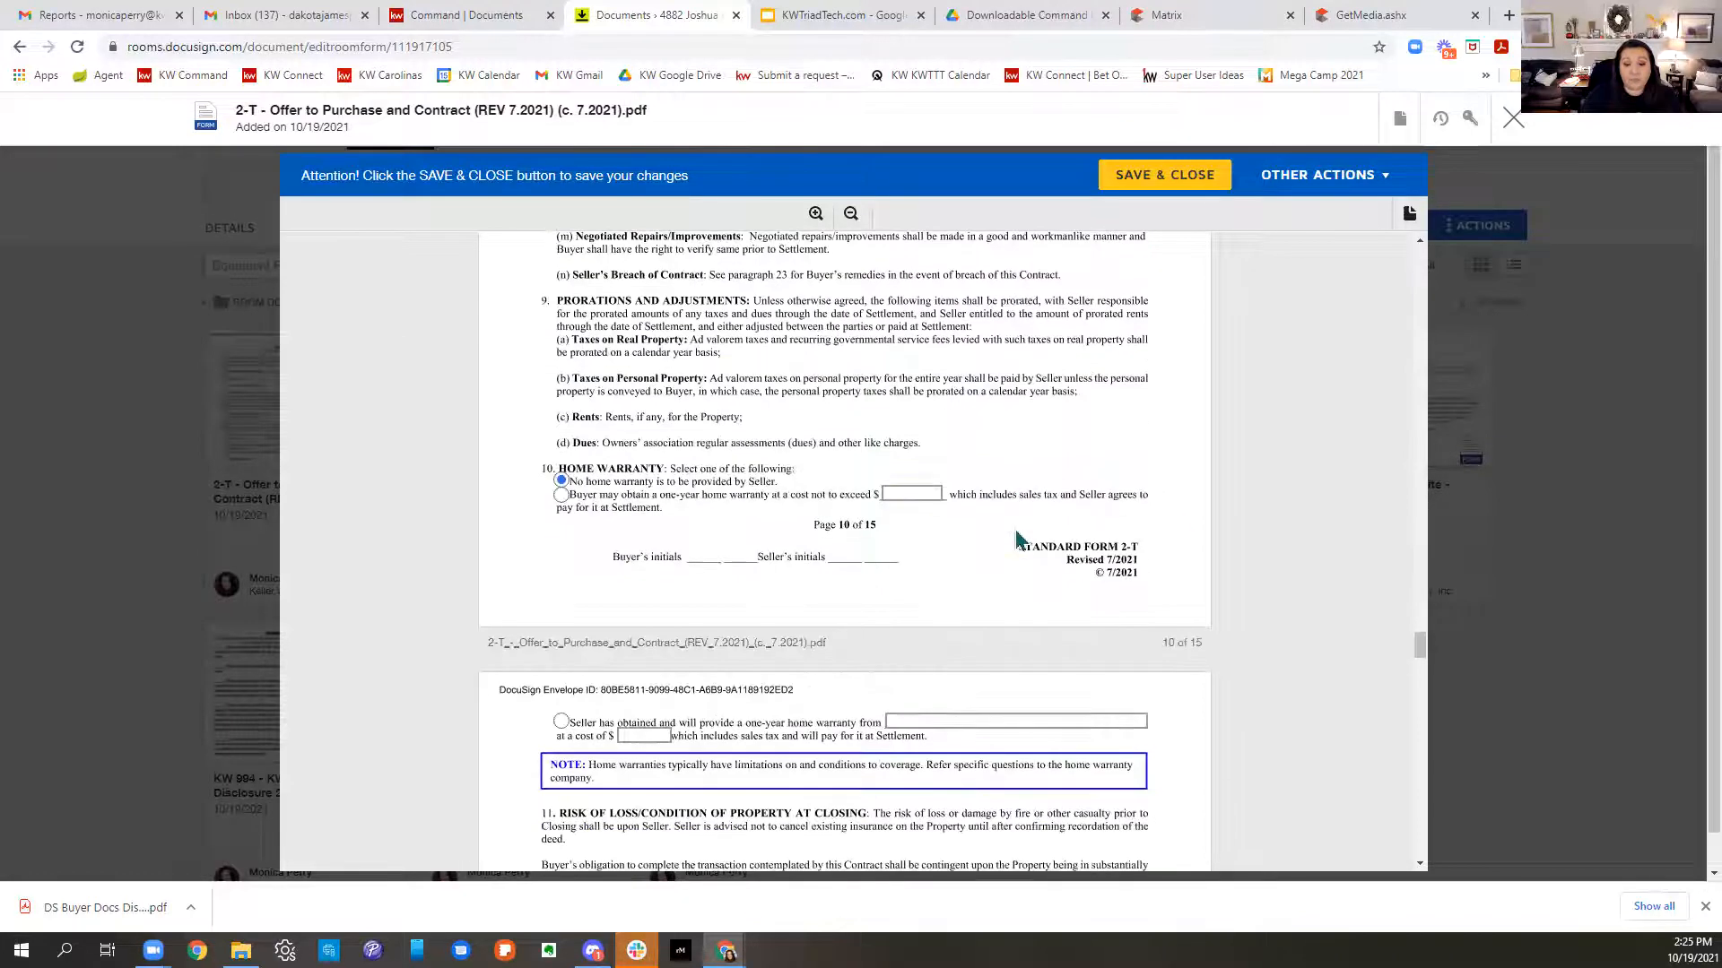
scroll(1019, 538, down, 15)
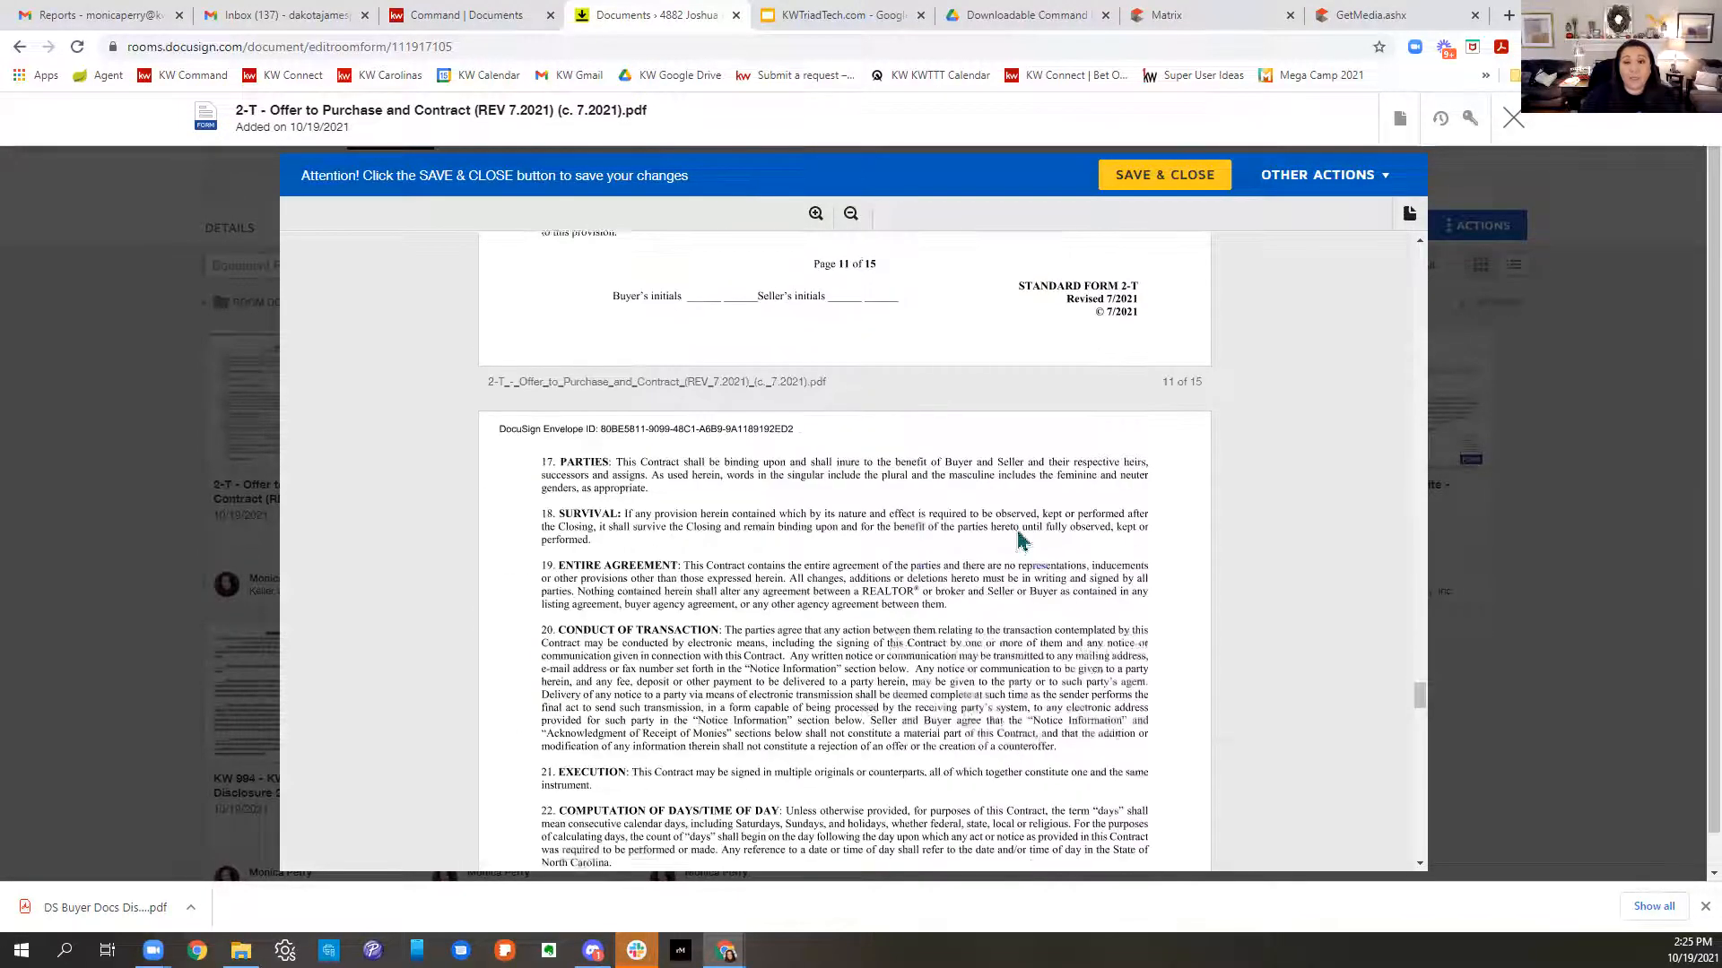
scroll(1020, 538, down, 15)
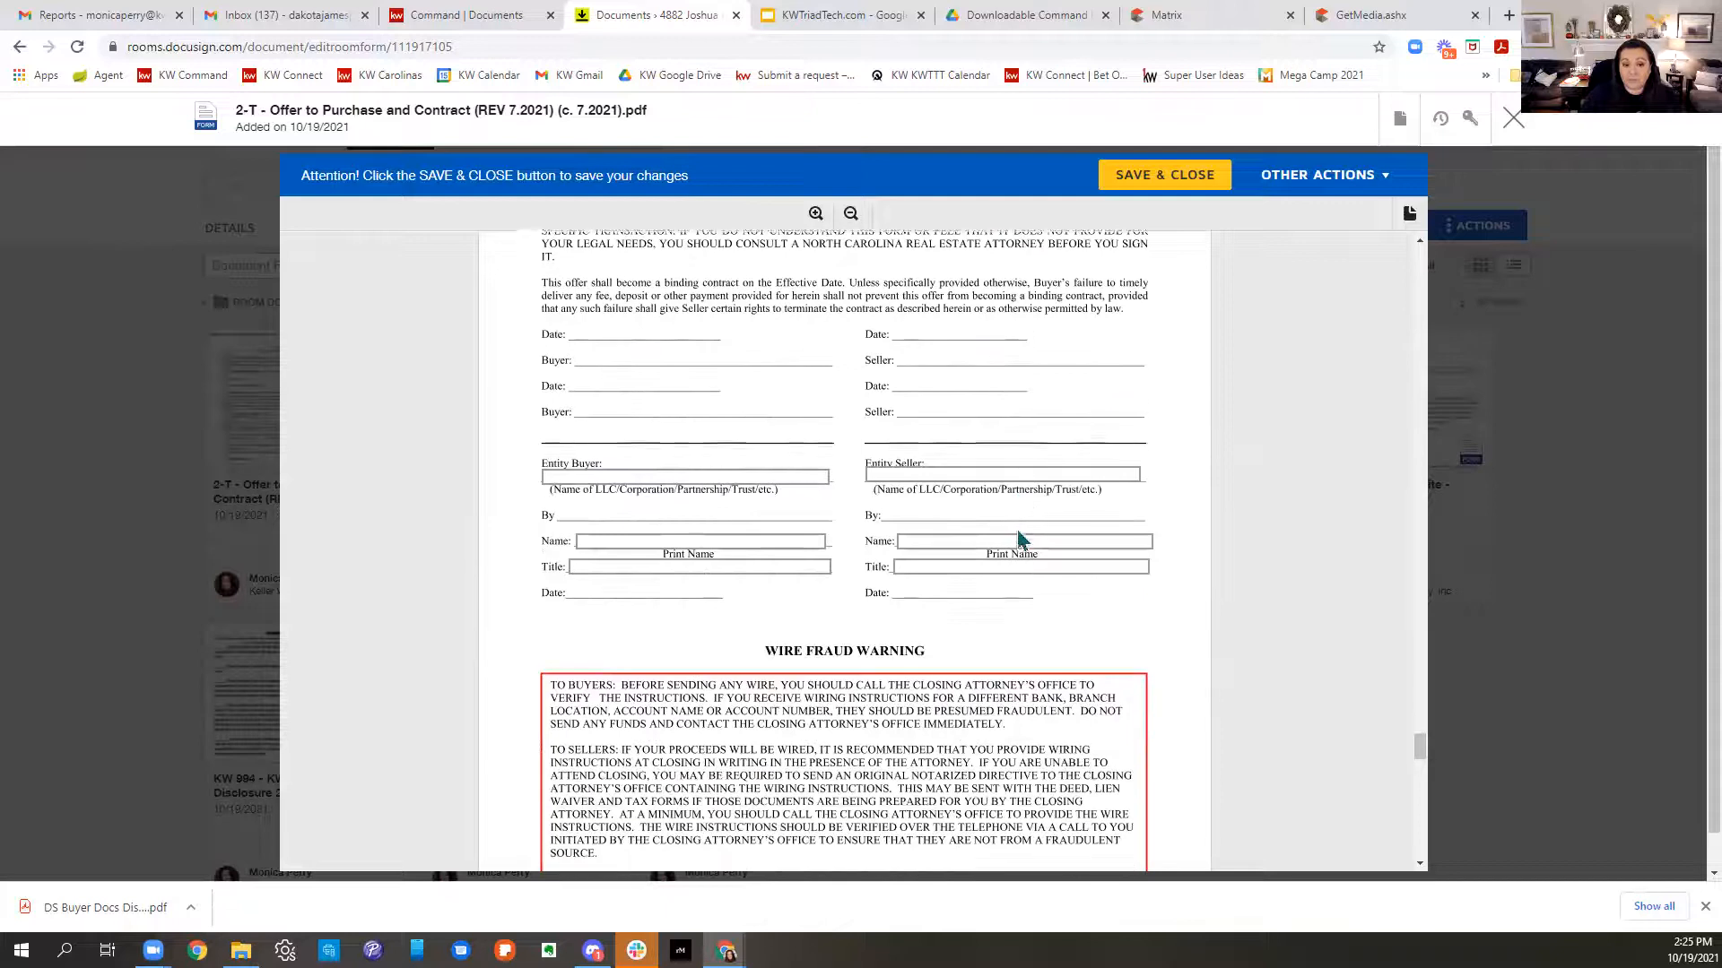
scroll(1019, 540, down, 2)
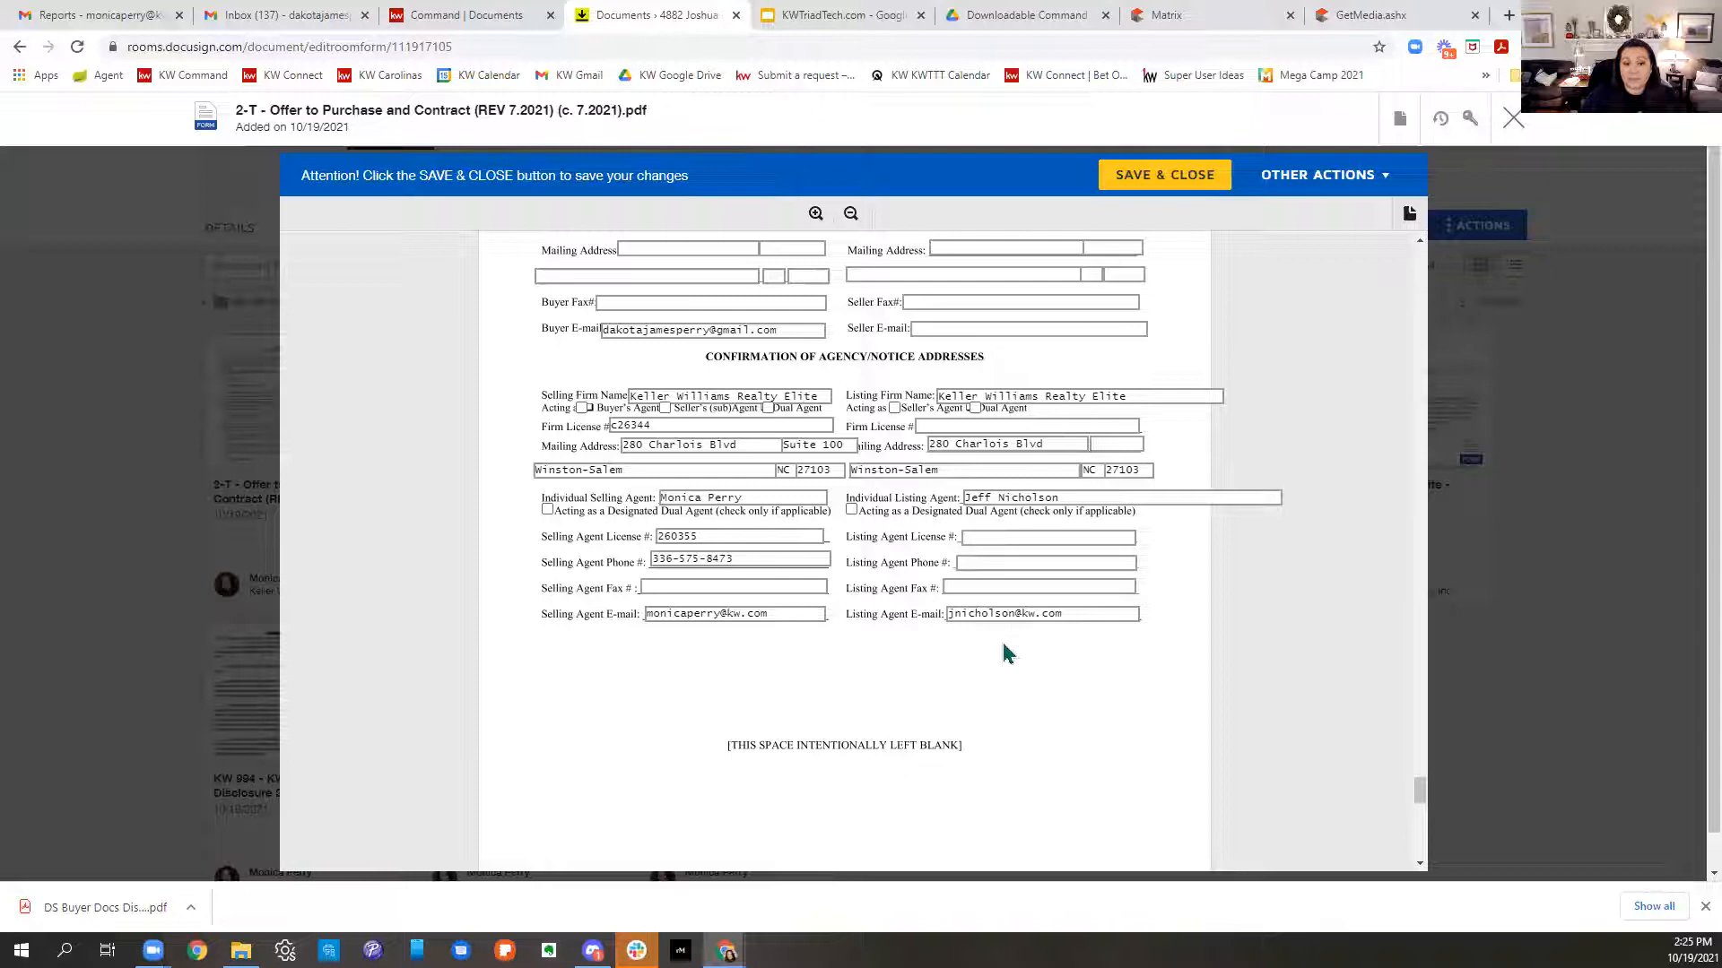
scroll(1049, 676, down, 4)
scroll(1052, 679, down, 10)
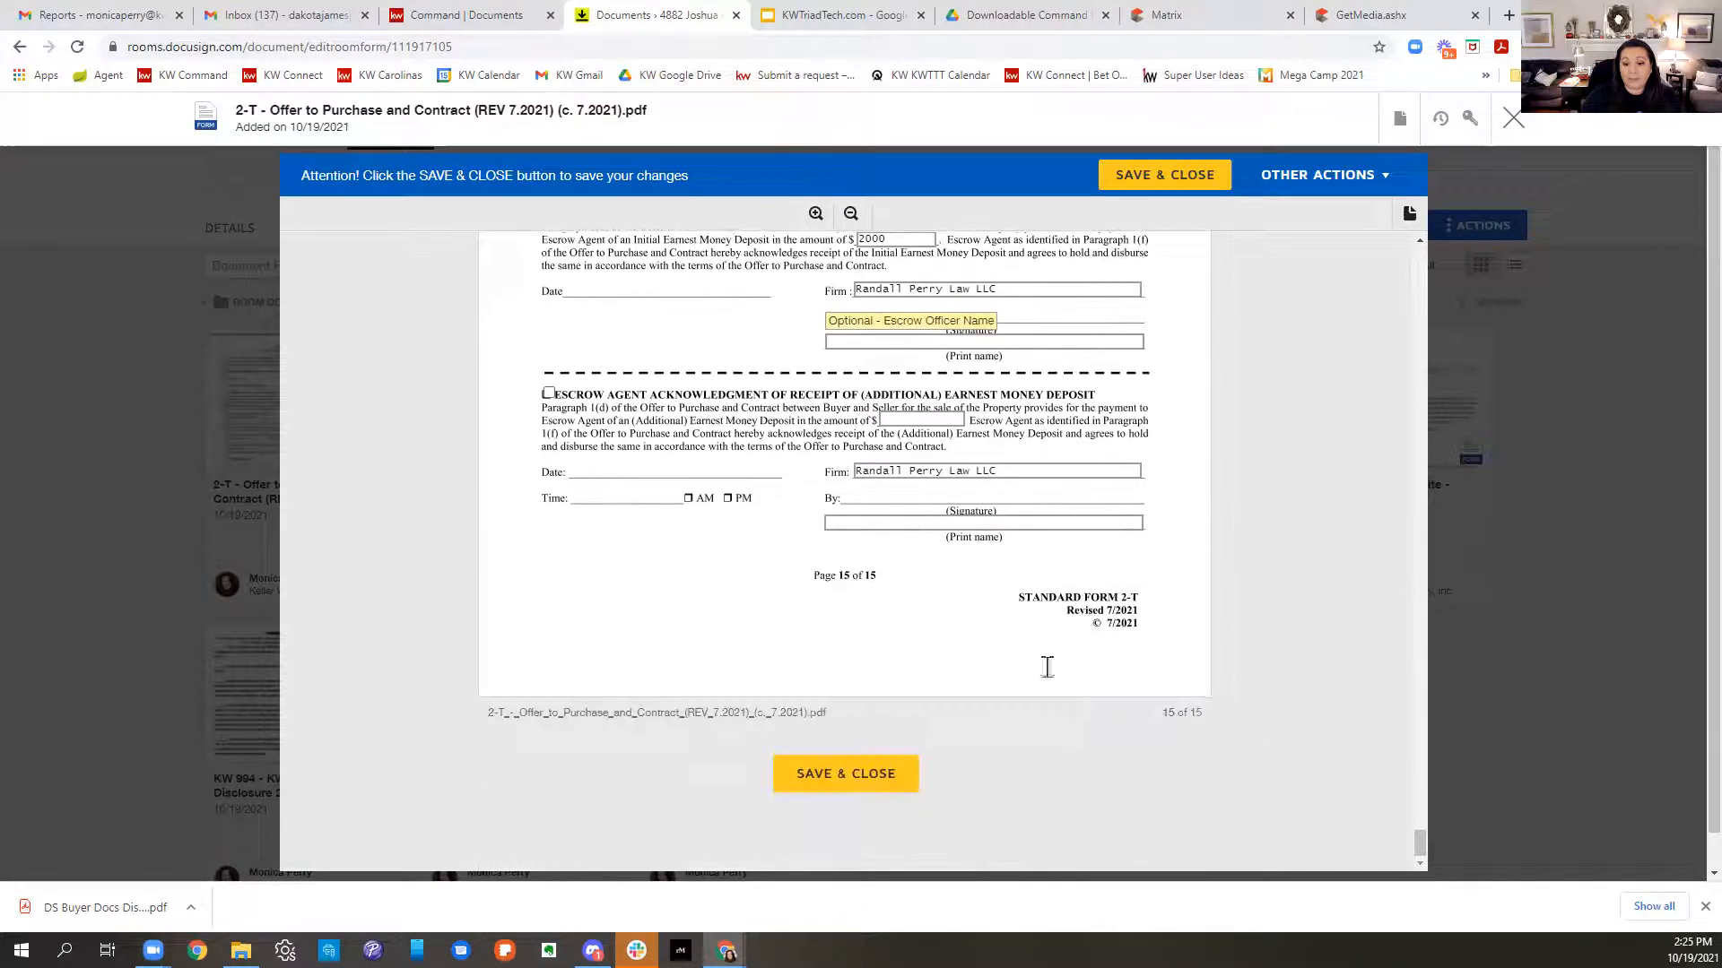
scroll(1102, 722, up, 3)
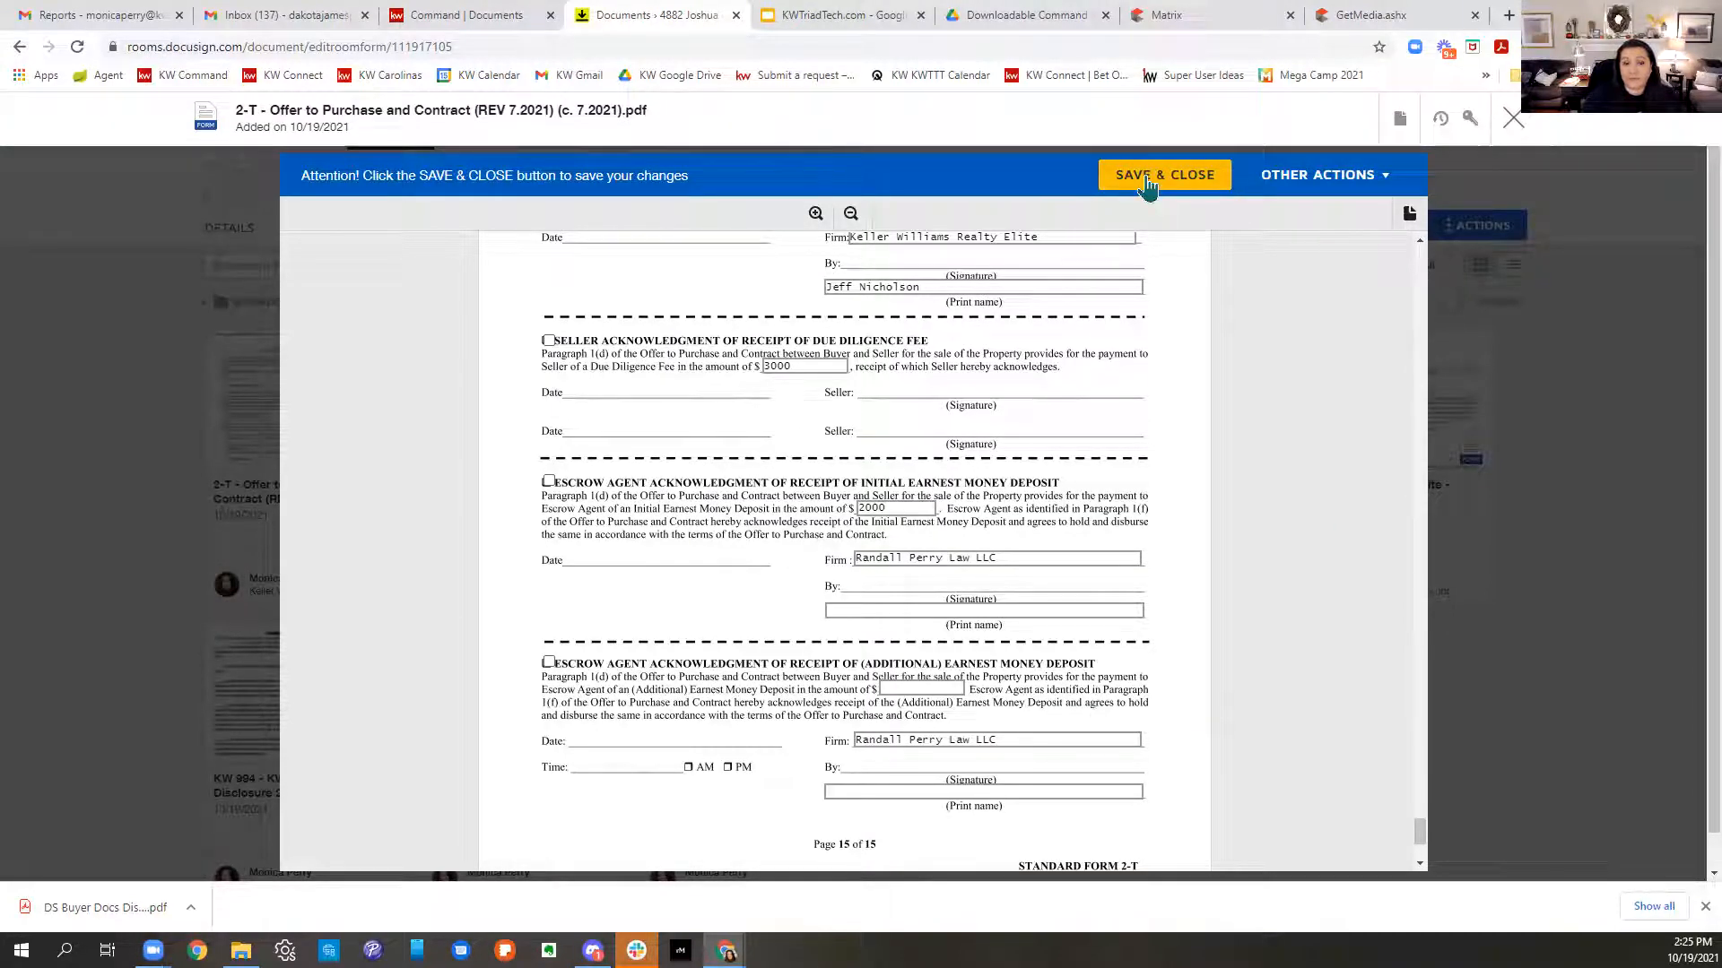
click(1149, 185)
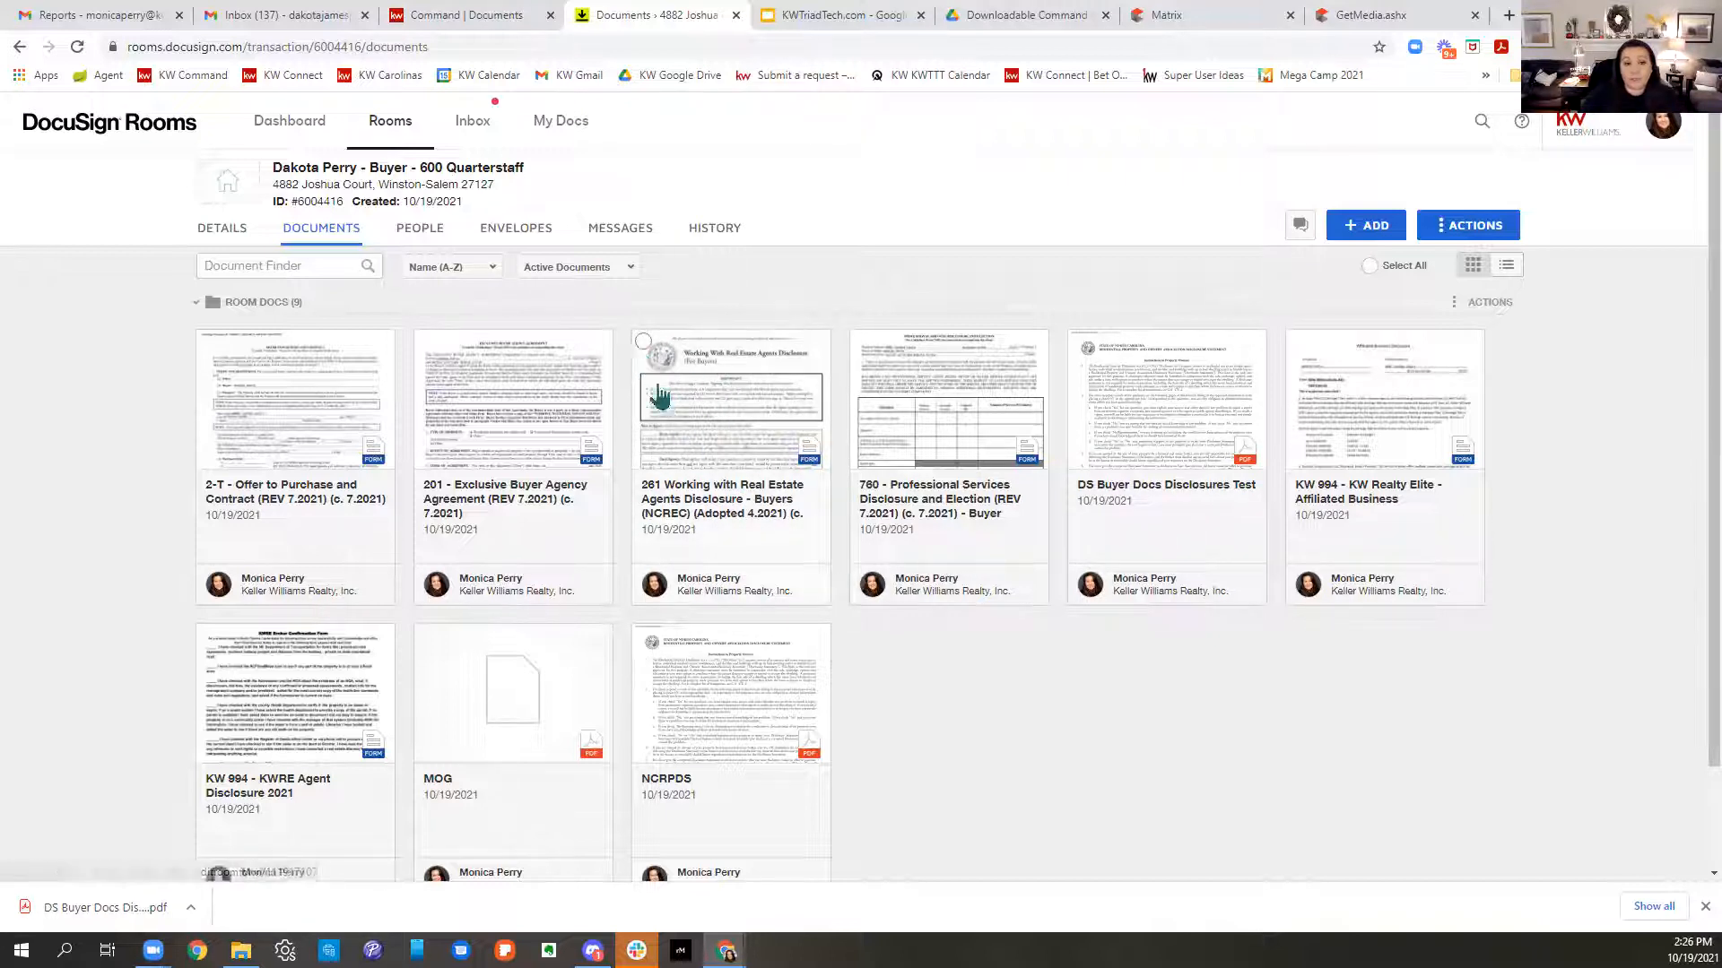
- Toggle the 261 disclosure and Select All on and off, leaving nothing selected
click(643, 343)
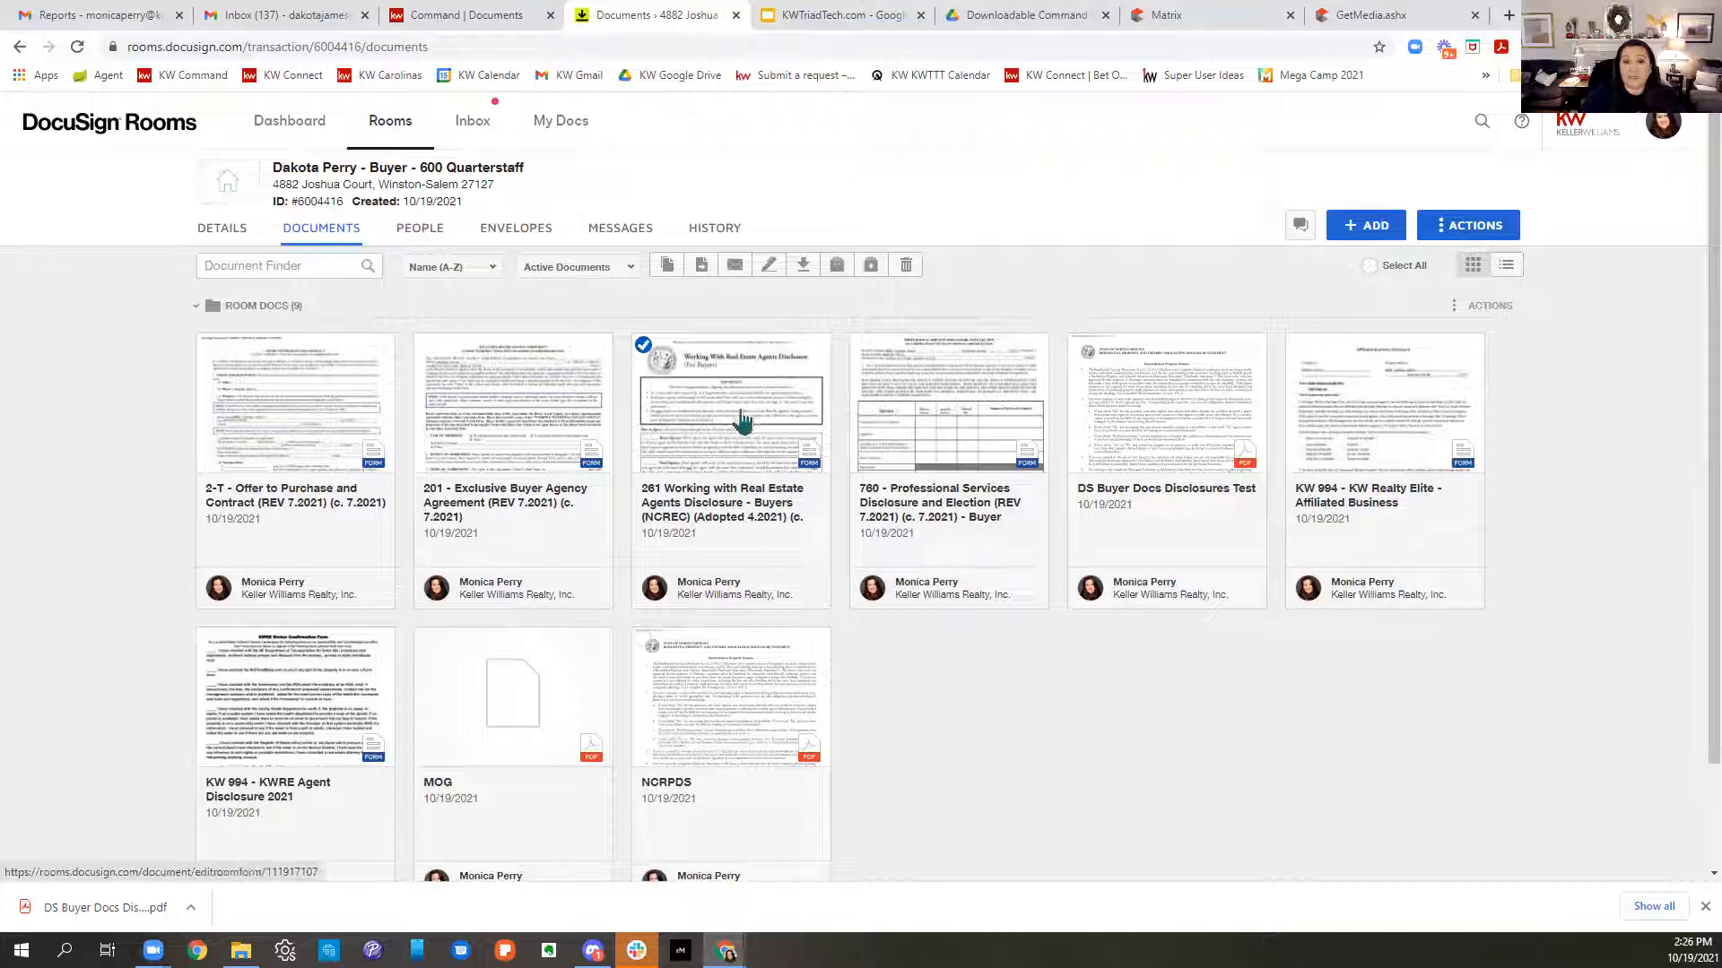
click(643, 342)
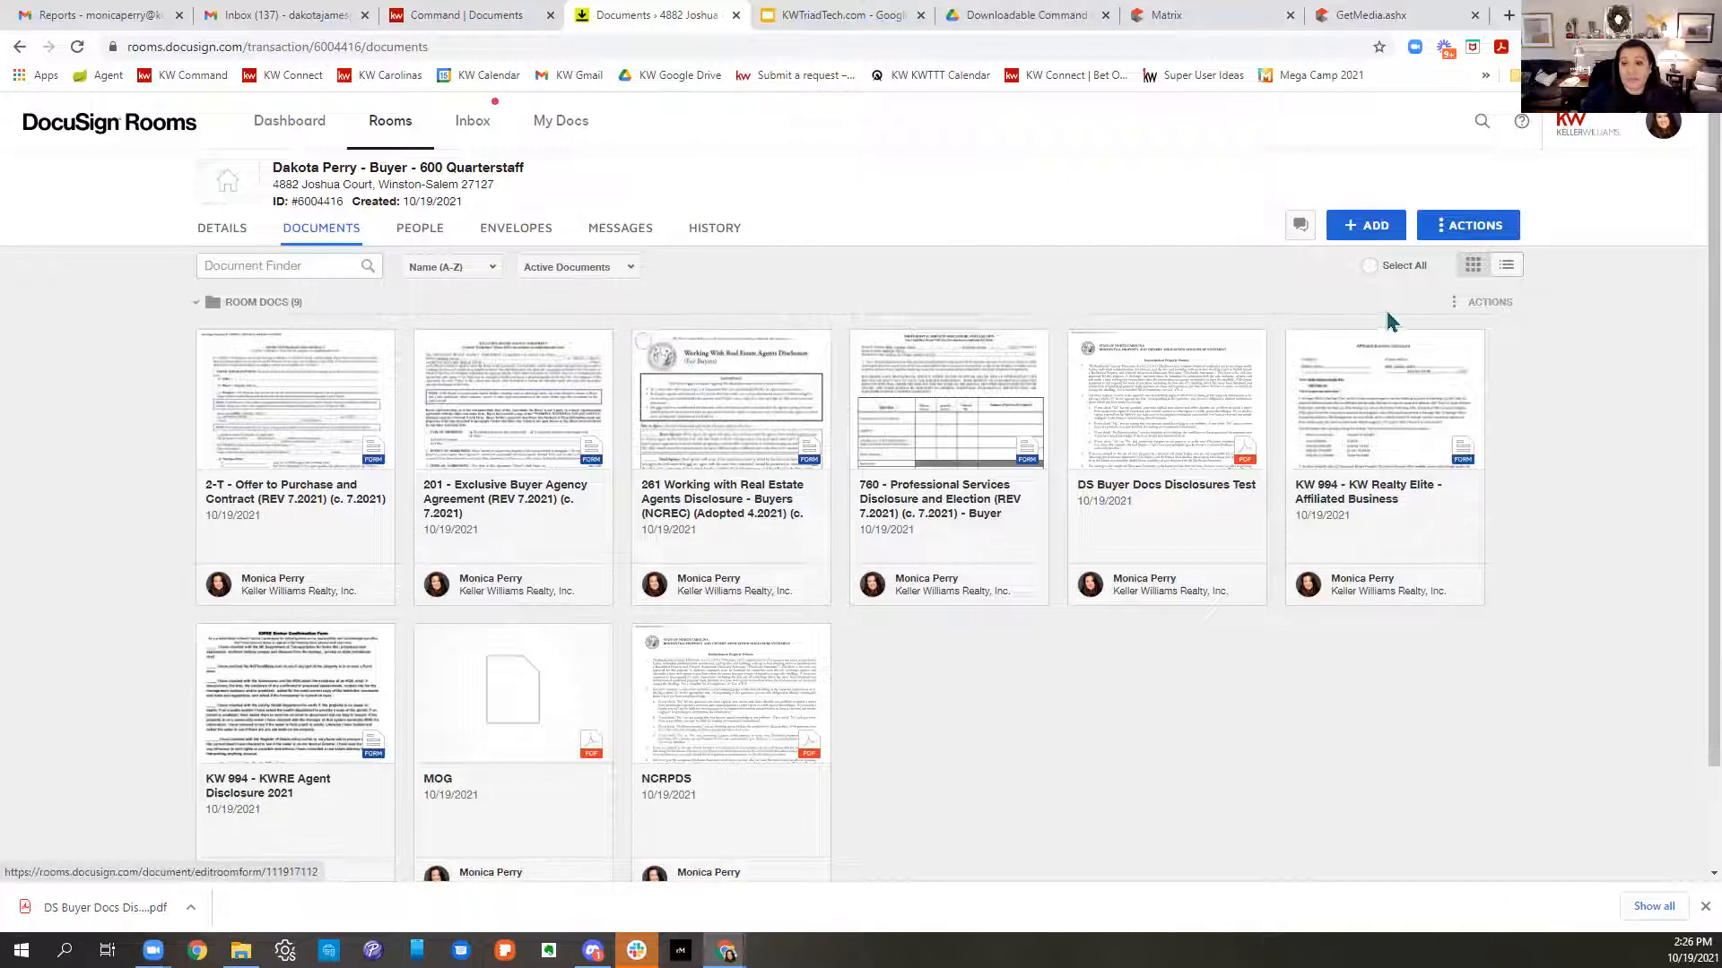
click(1370, 268)
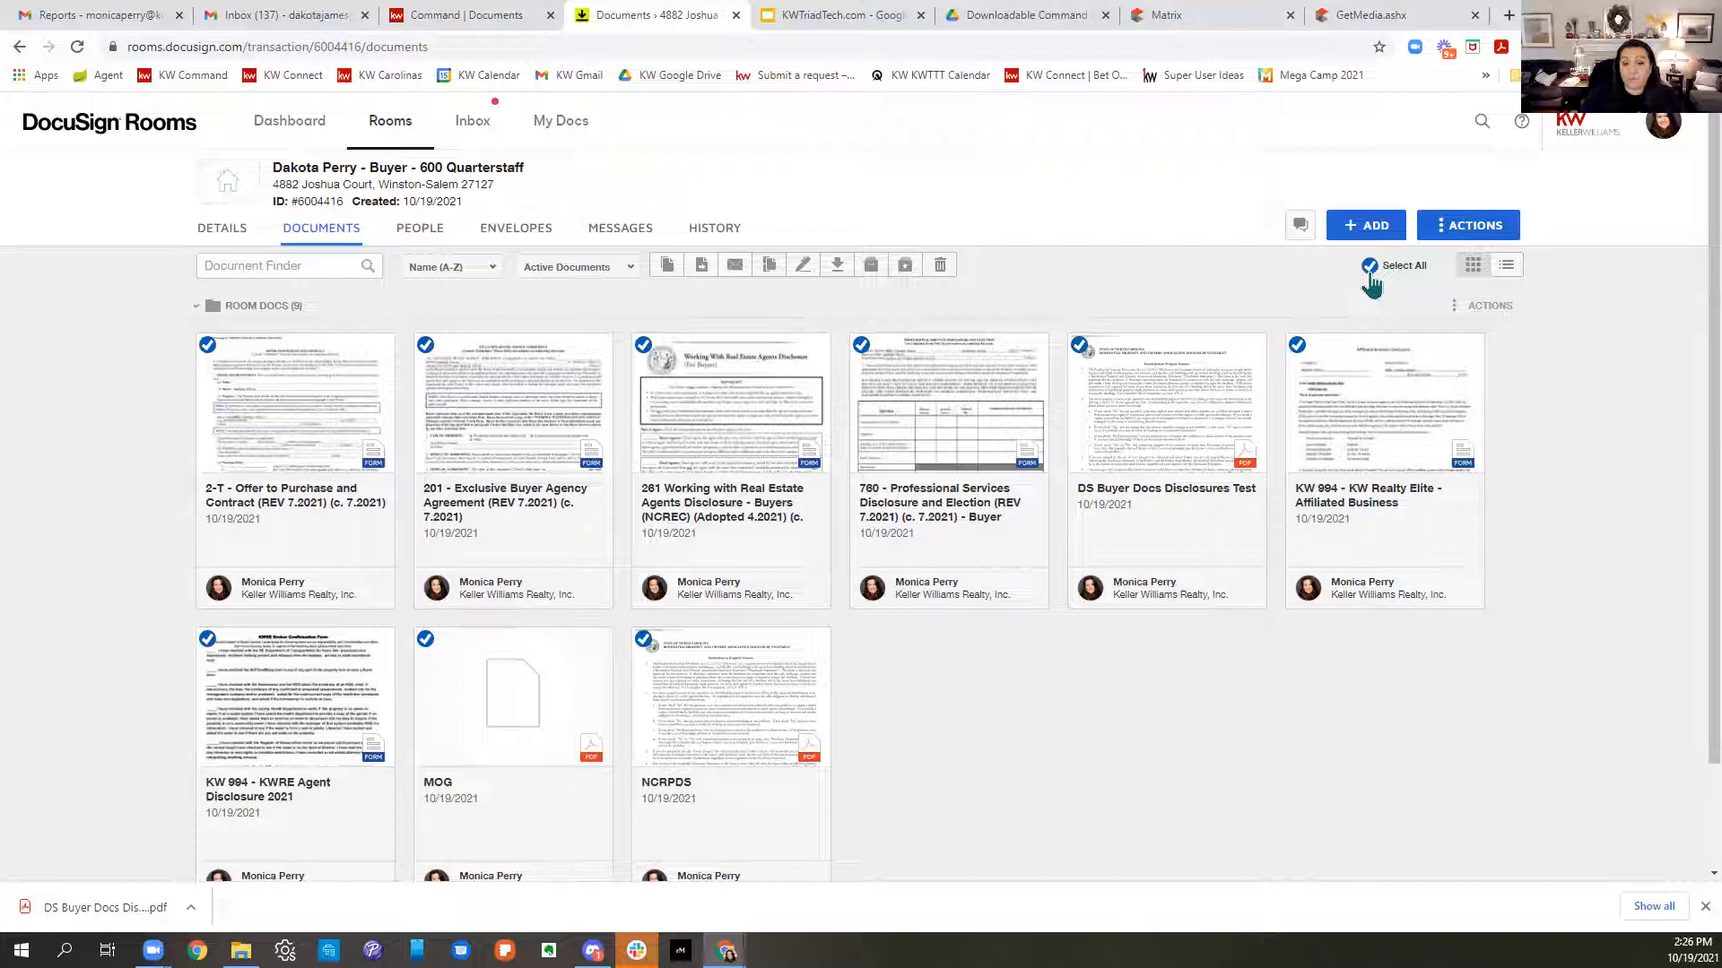
click(1370, 269)
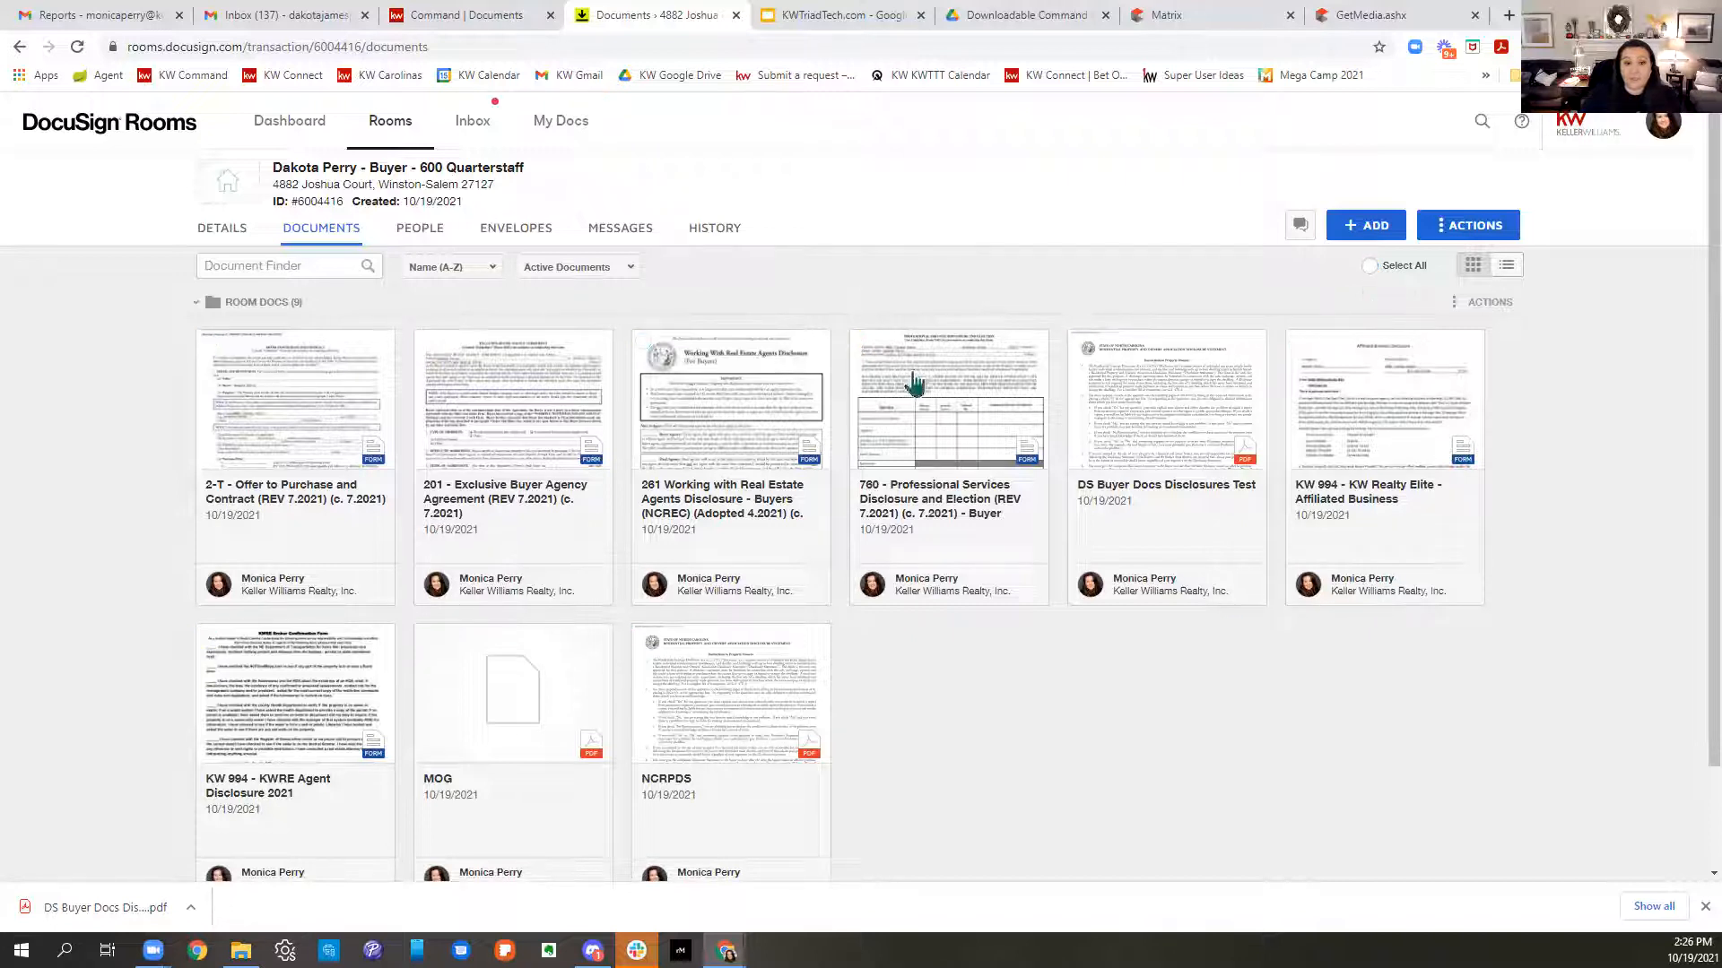
- Pick the 261, 201, 2-T and NCRPDS documents, then clear every selection via Select All
click(644, 343)
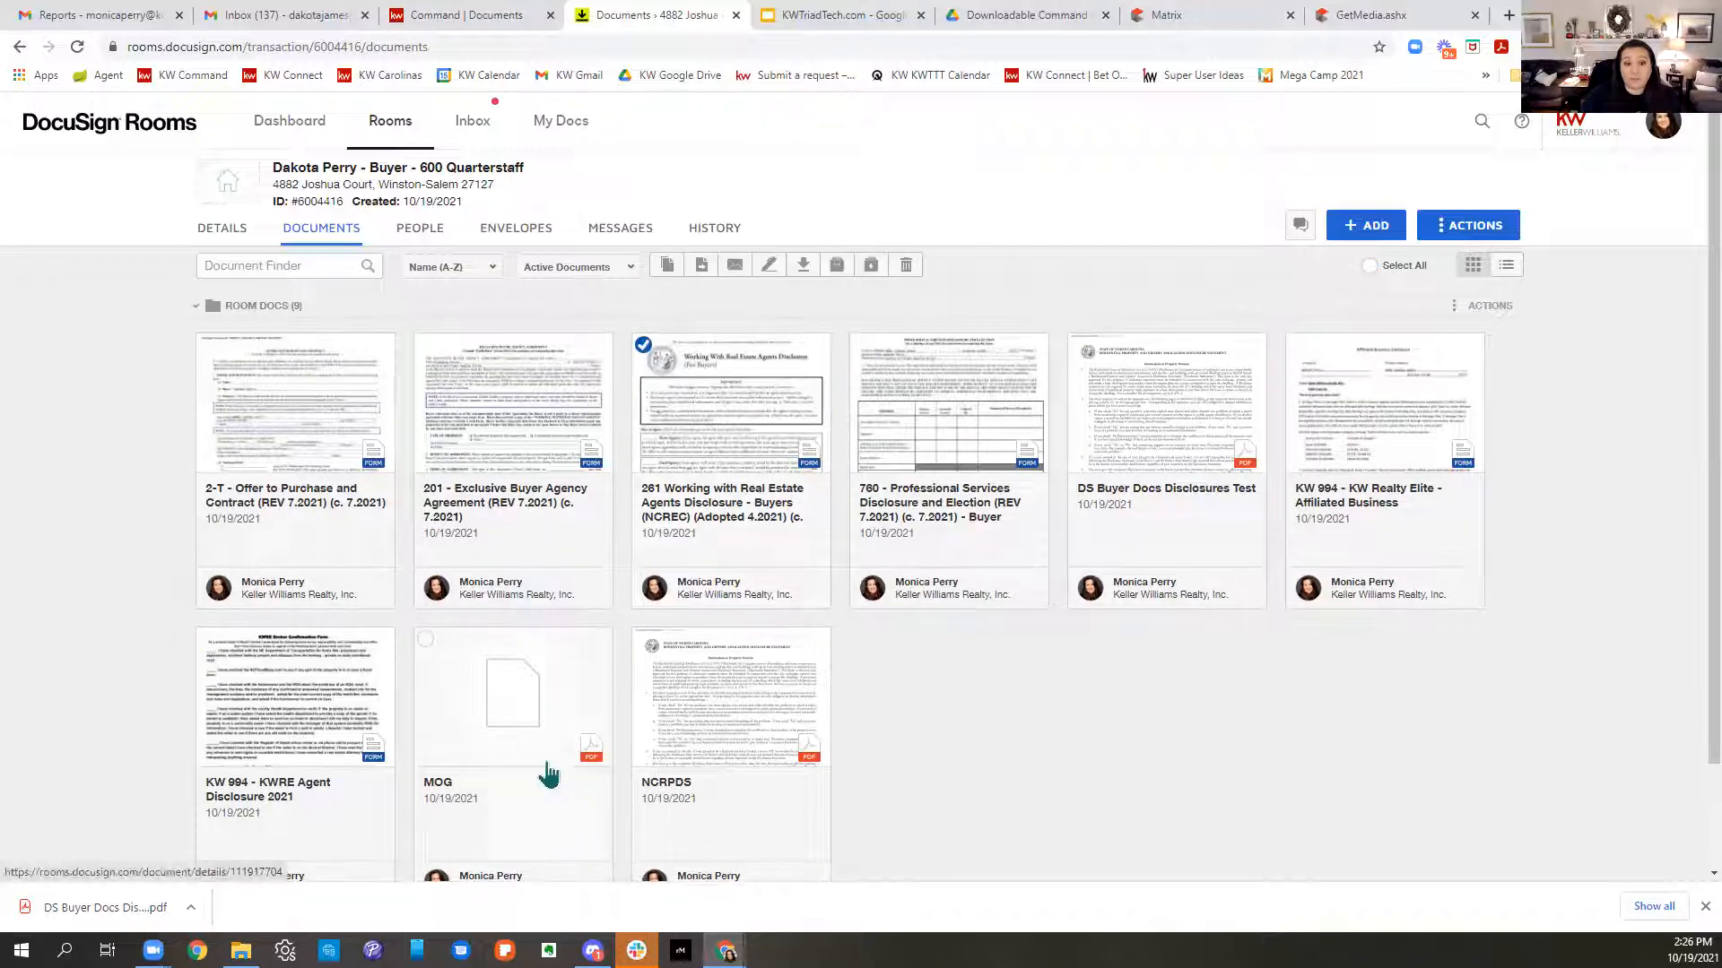
click(426, 345)
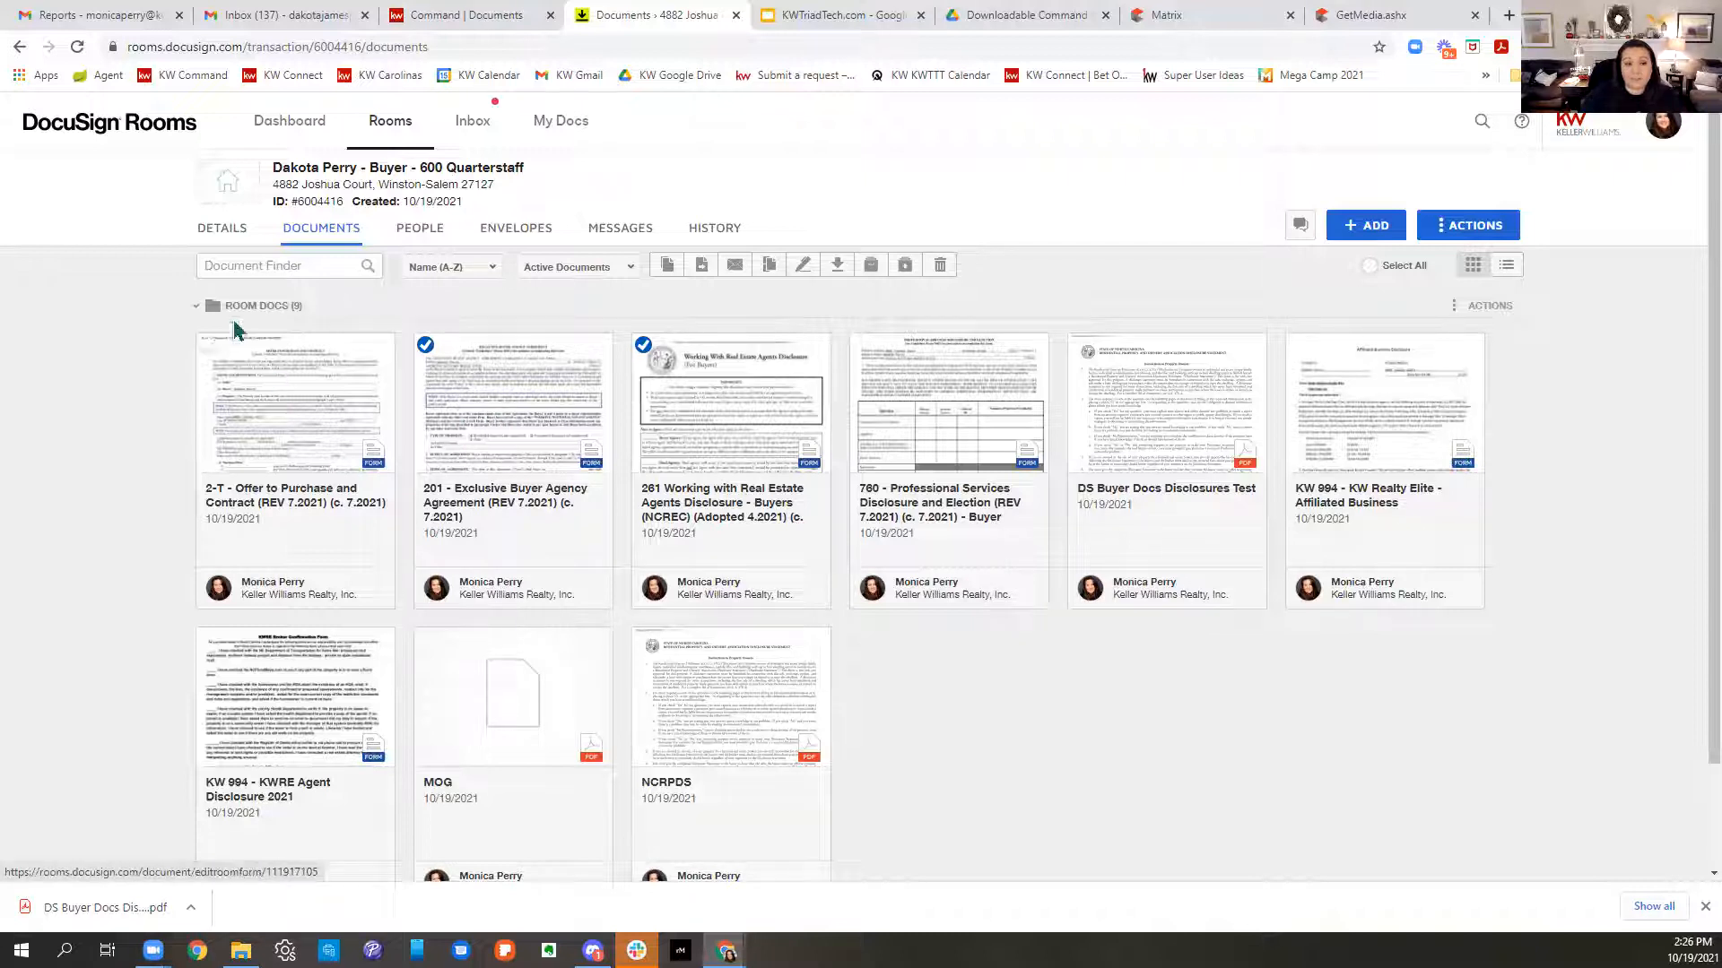
click(210, 346)
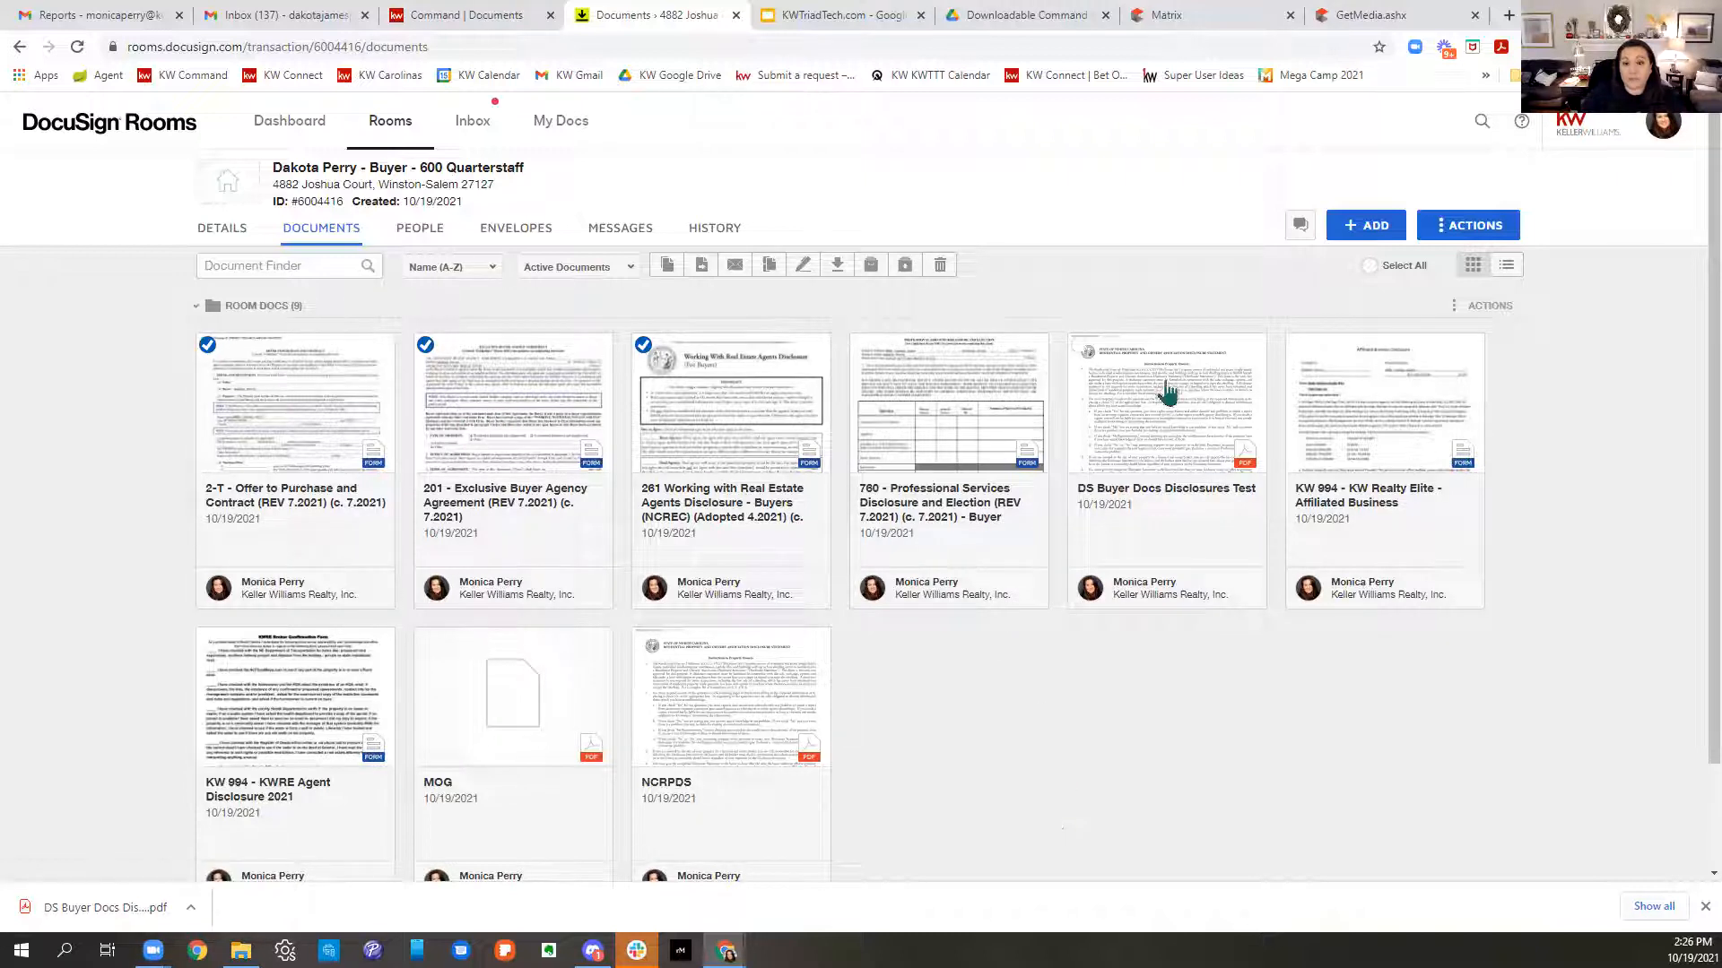
click(1080, 346)
click(1079, 346)
click(644, 641)
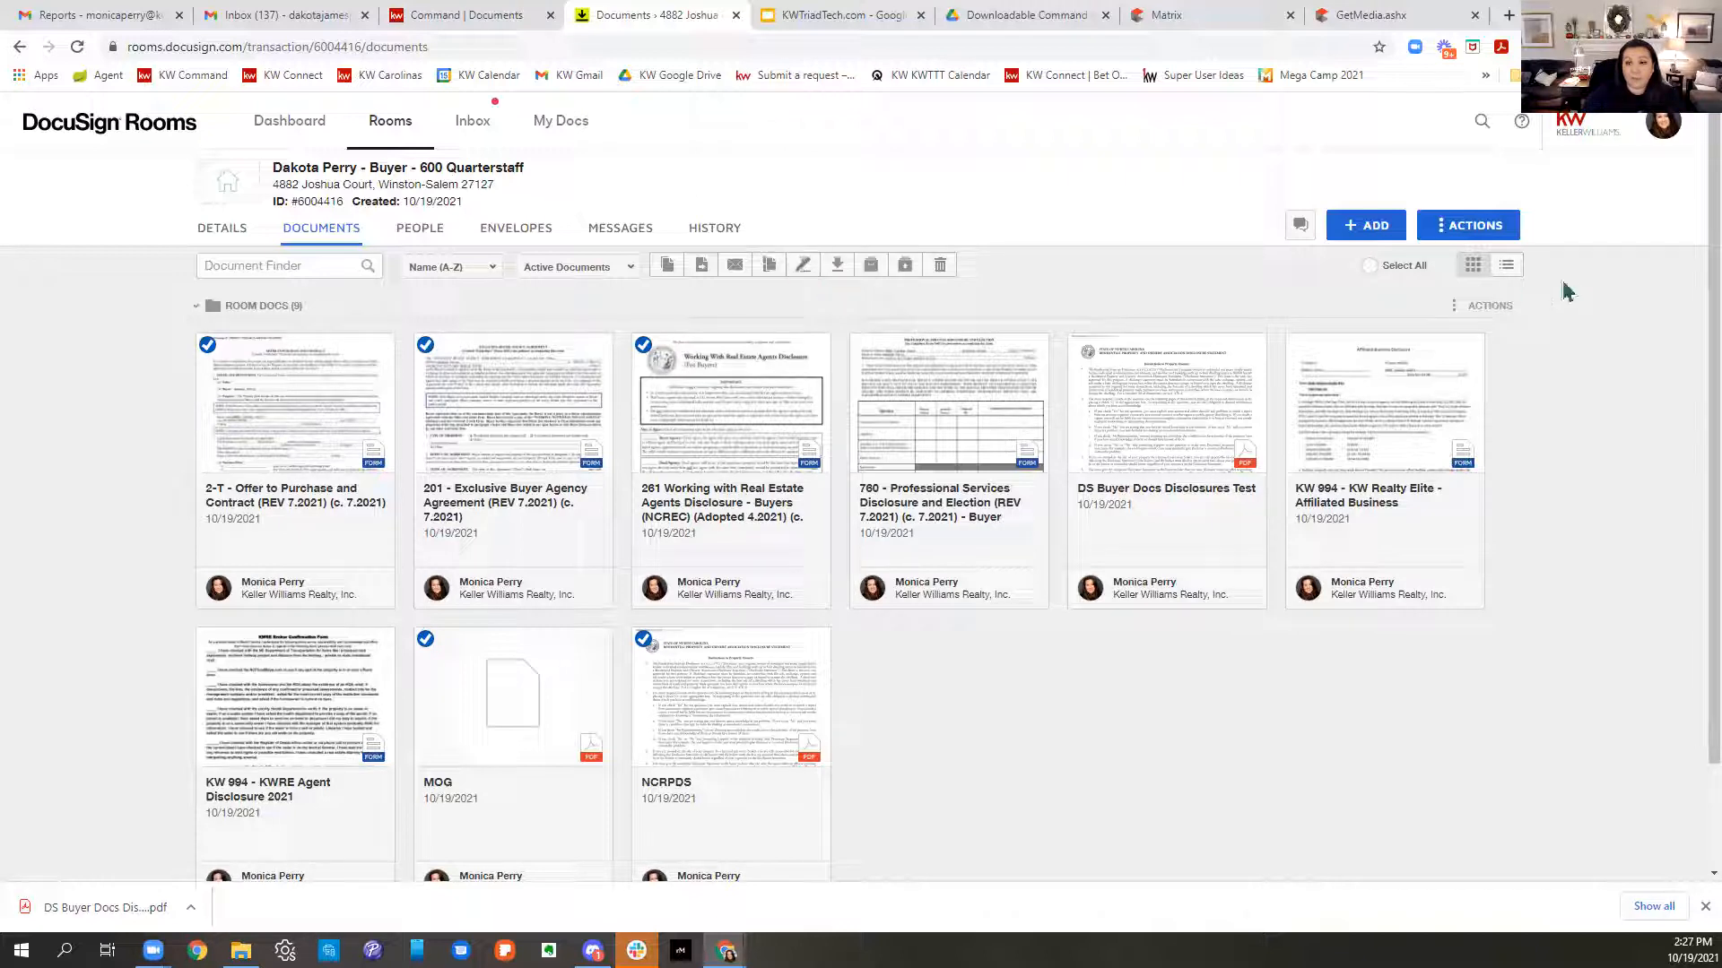
click(1370, 266)
click(1372, 268)
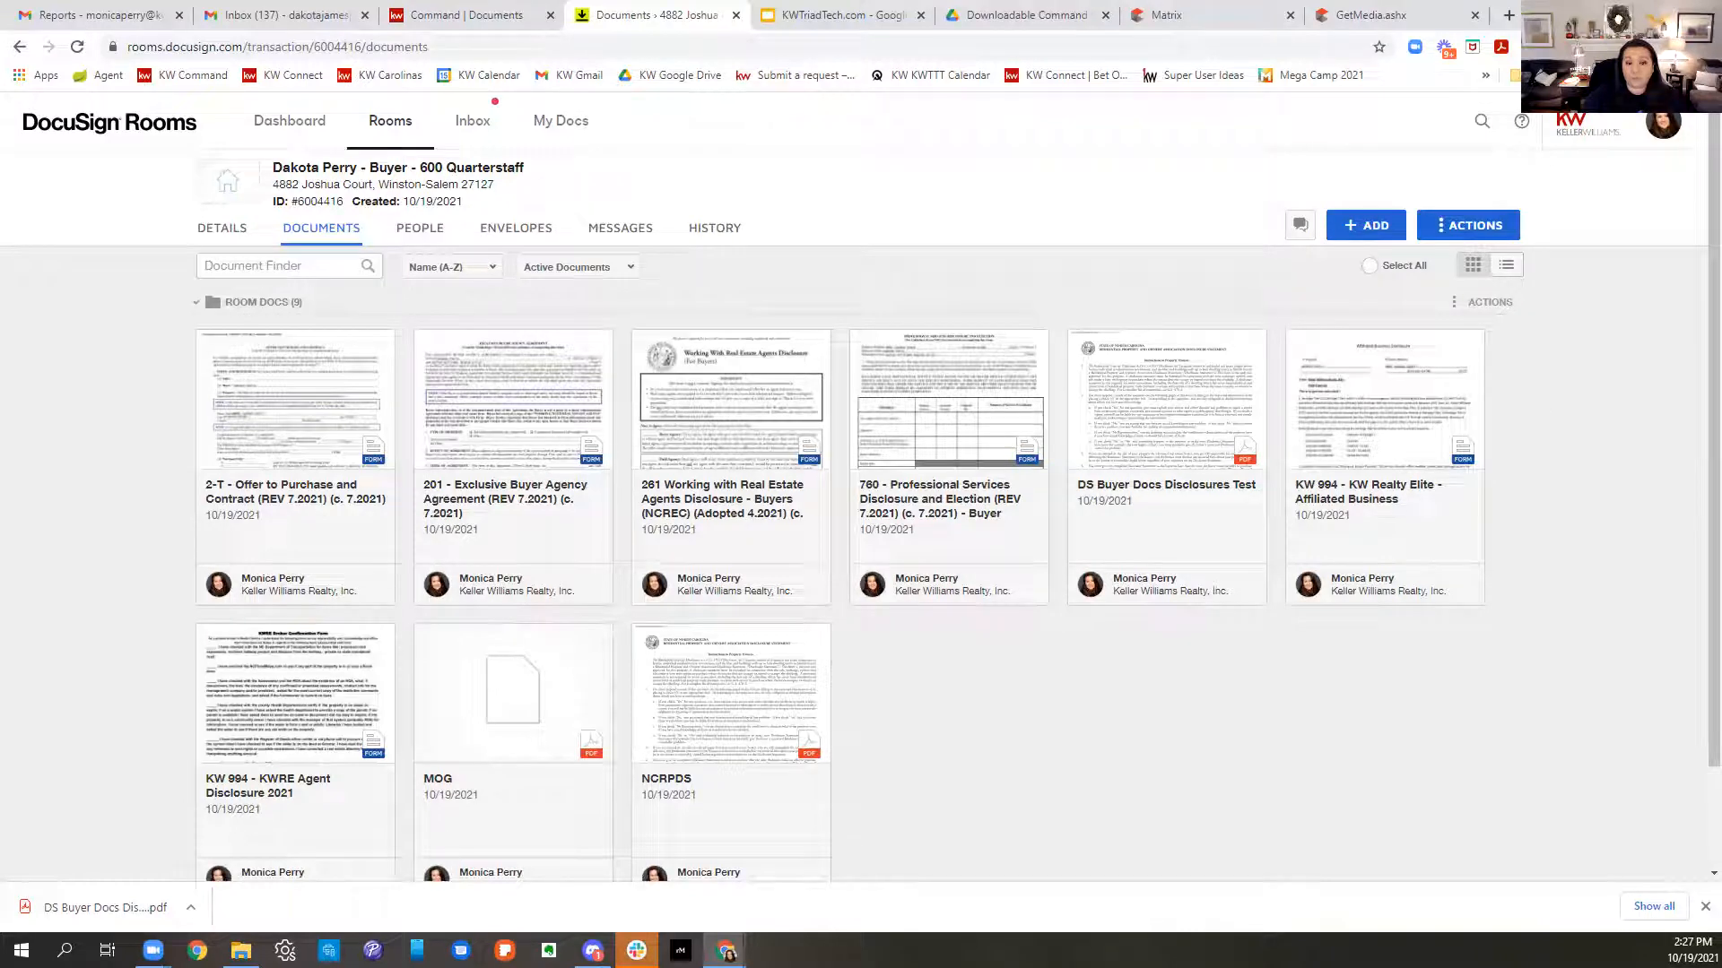
- Save a new draft envelope named Please DocuSign and go back to the Documents tab
click(523, 235)
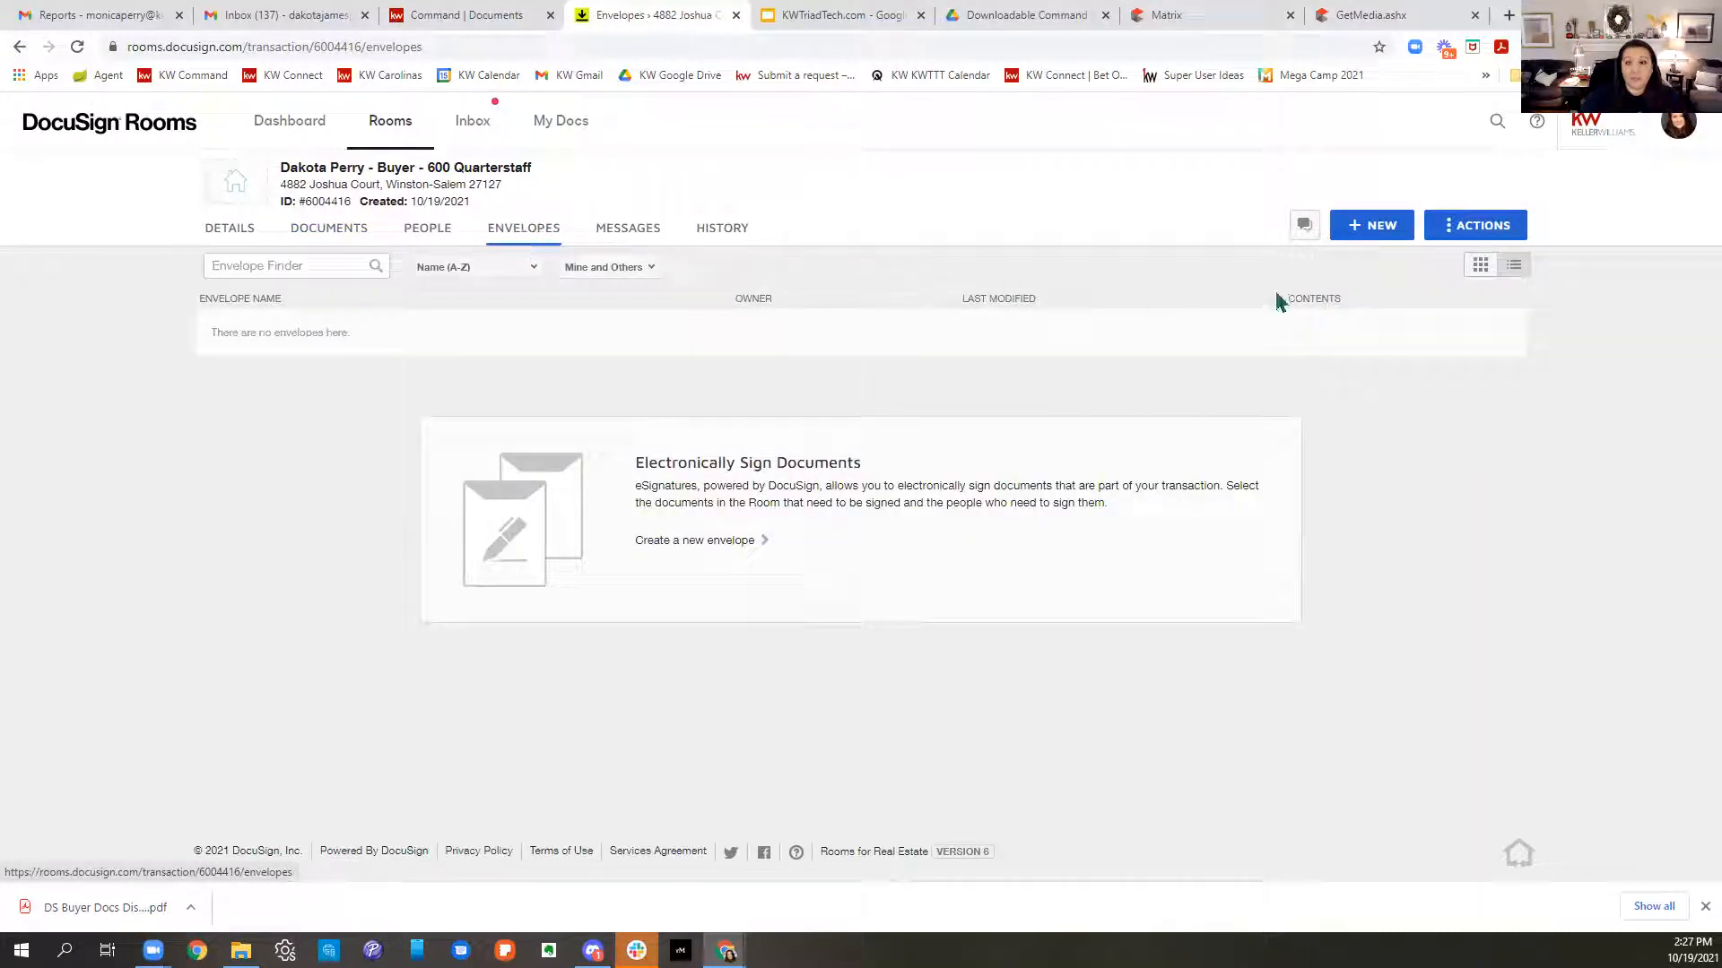
click(1372, 231)
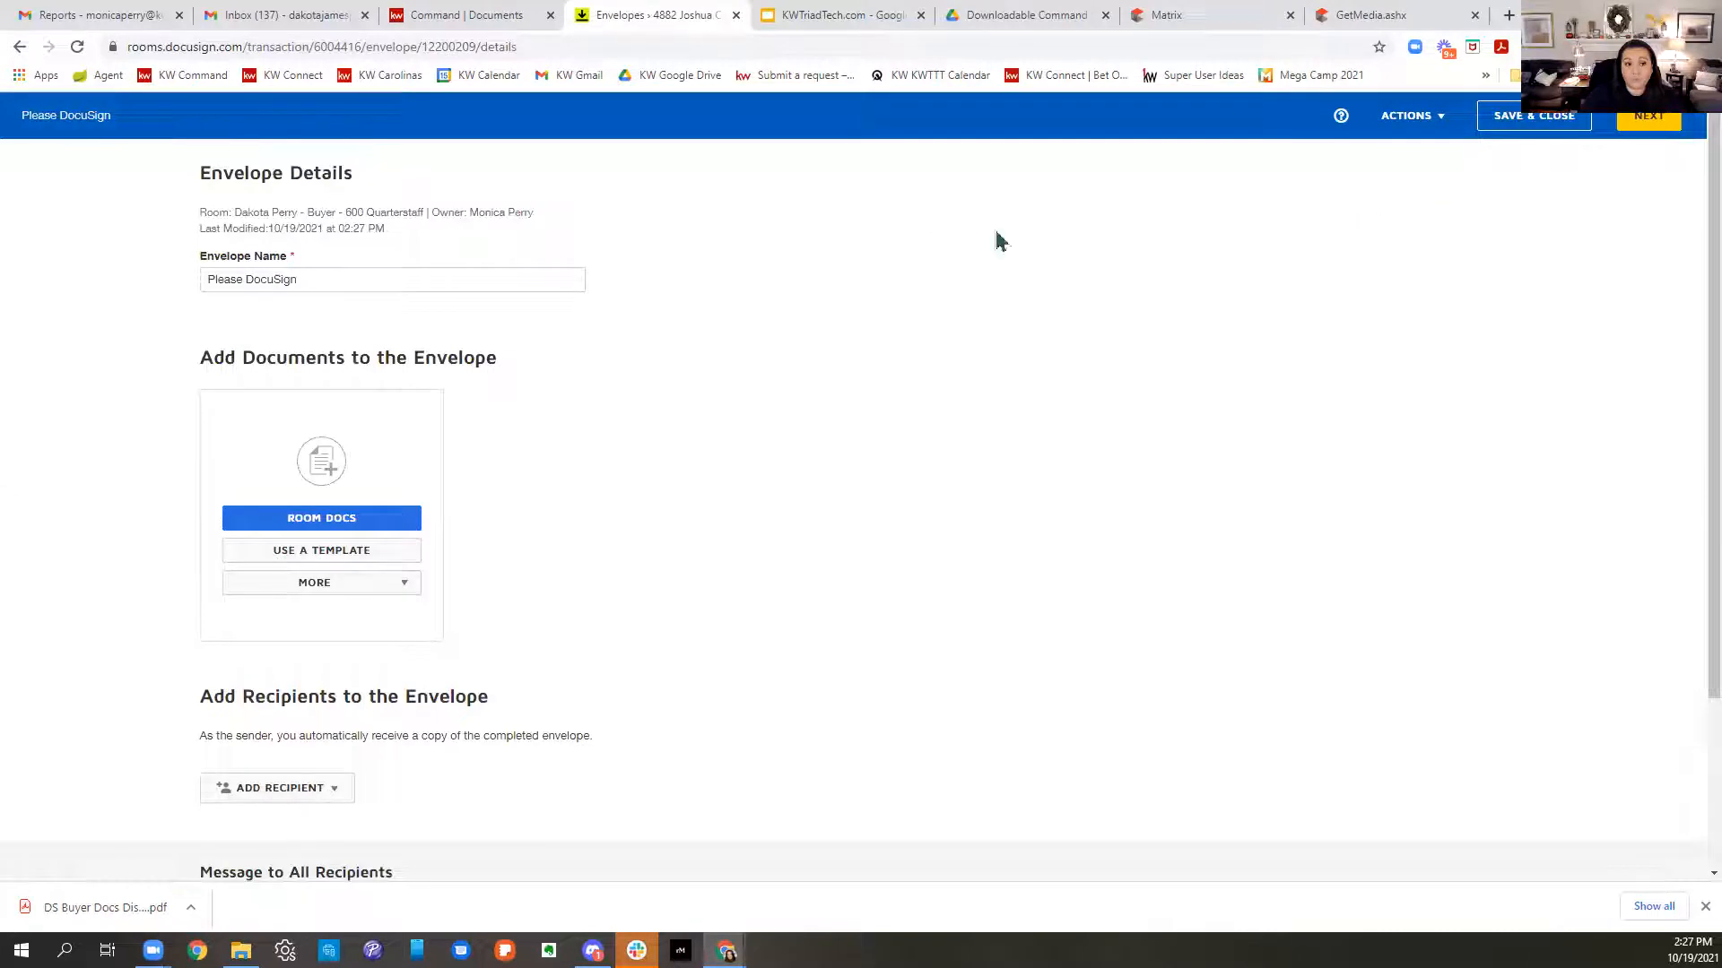
click(415, 280)
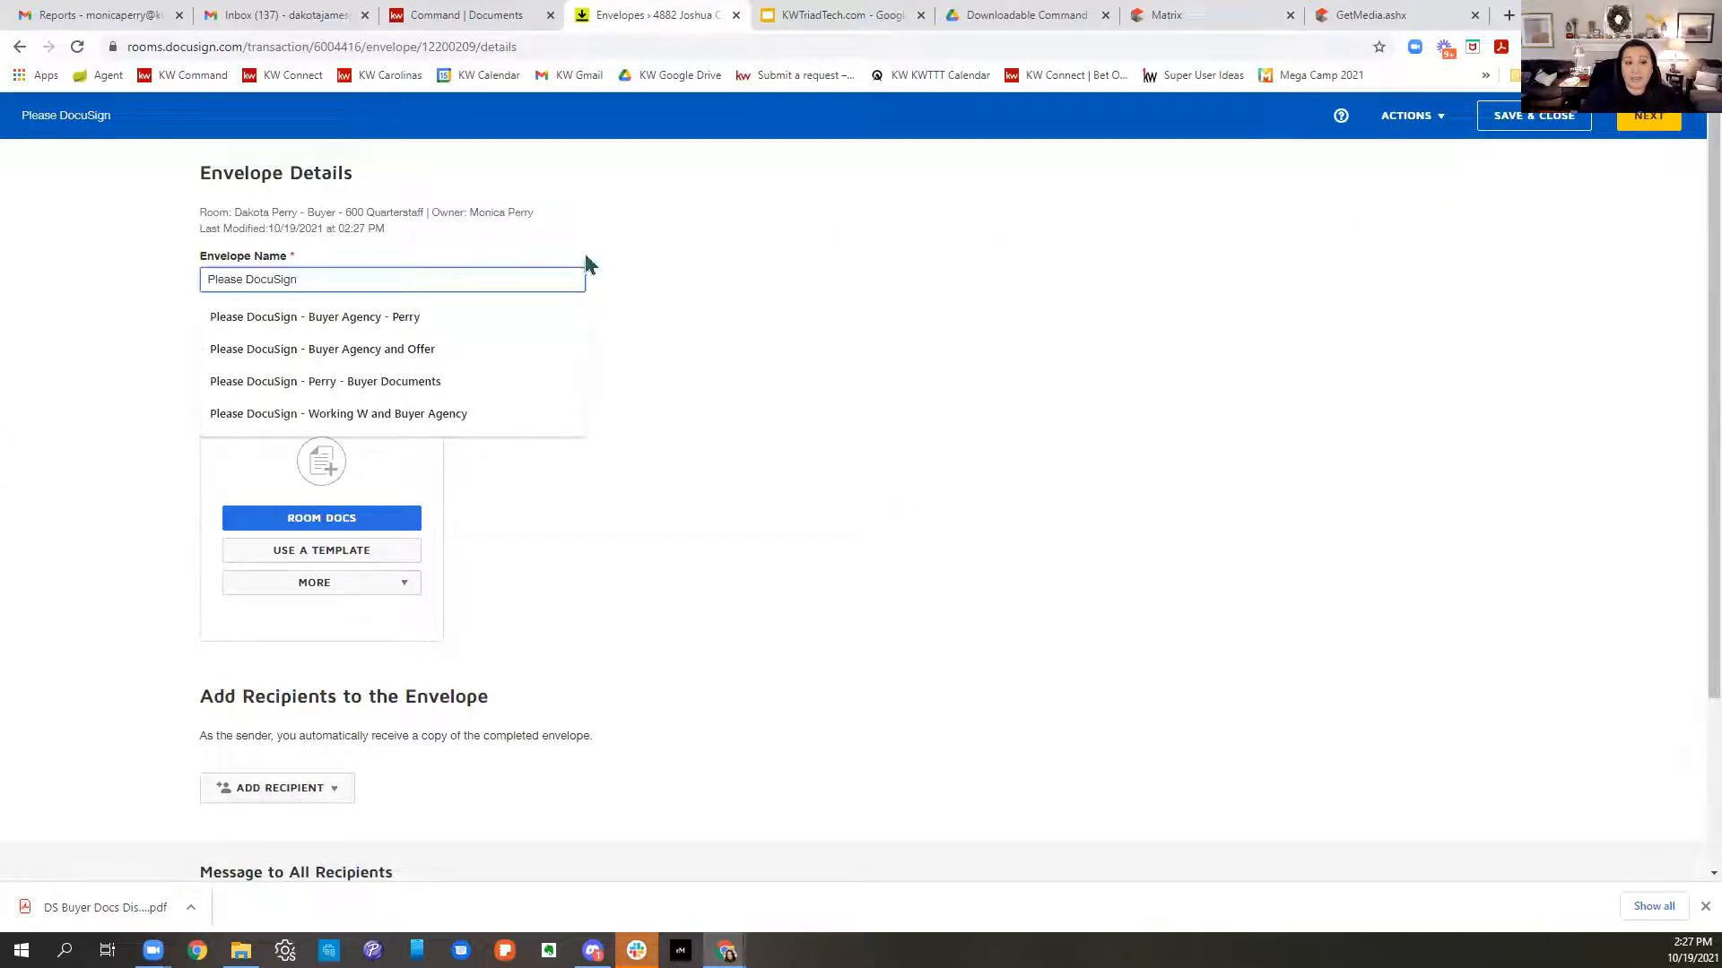
click(1559, 124)
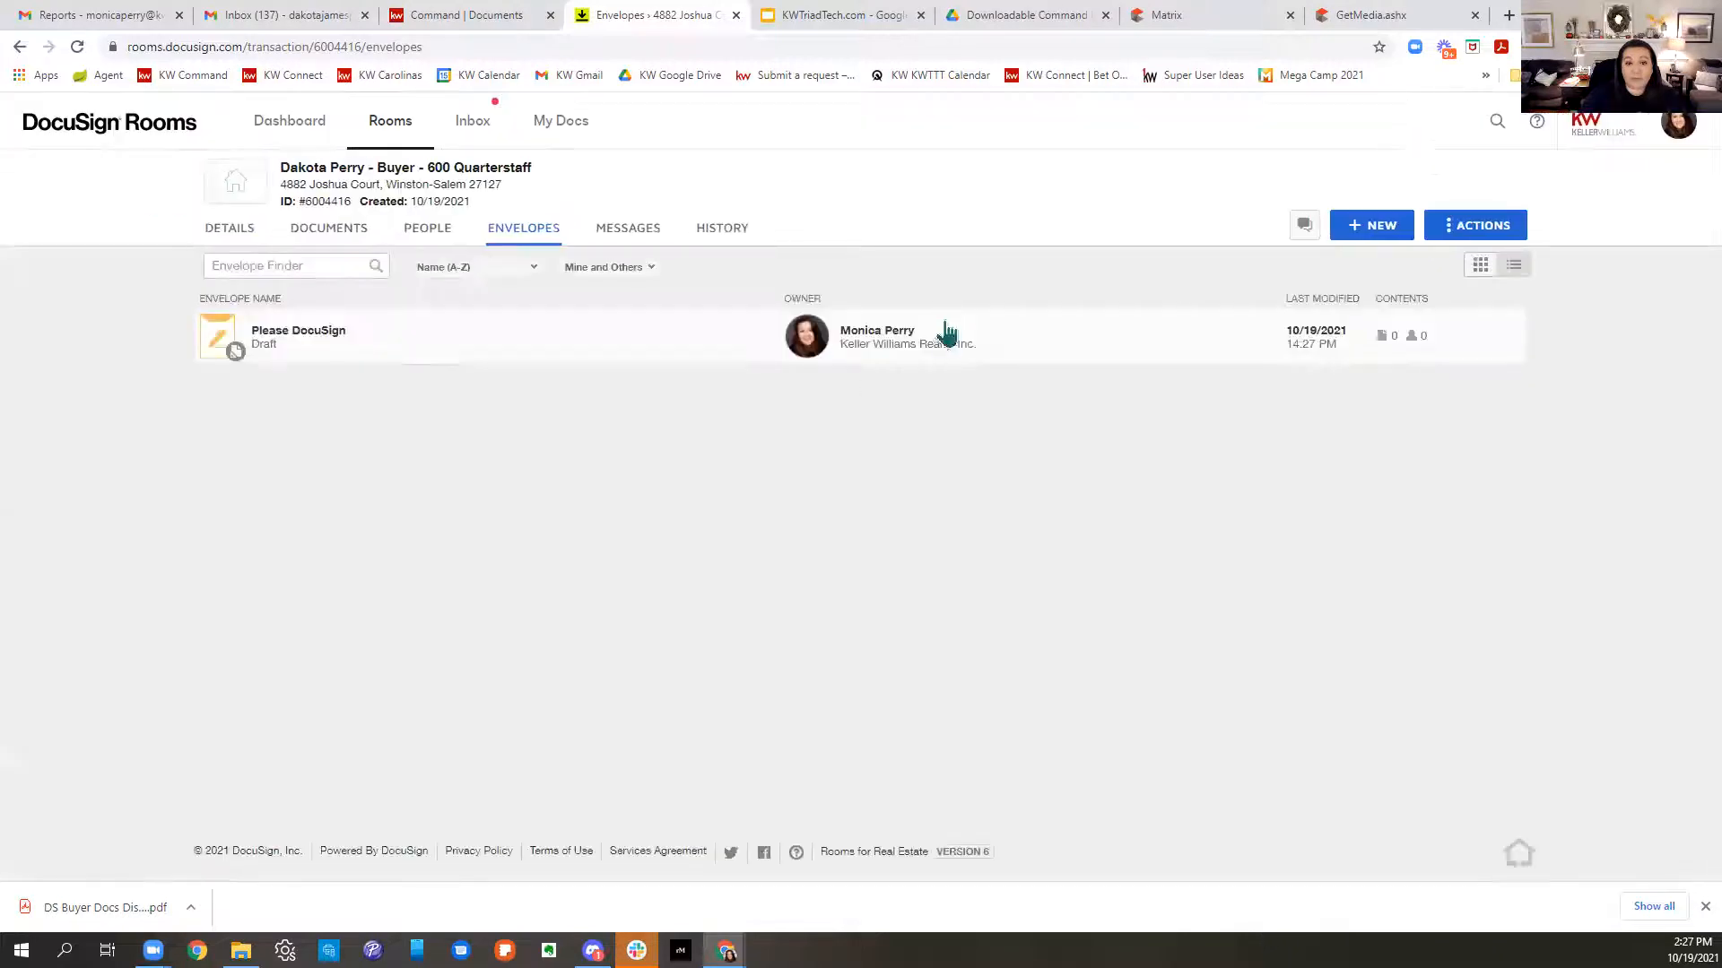
click(341, 240)
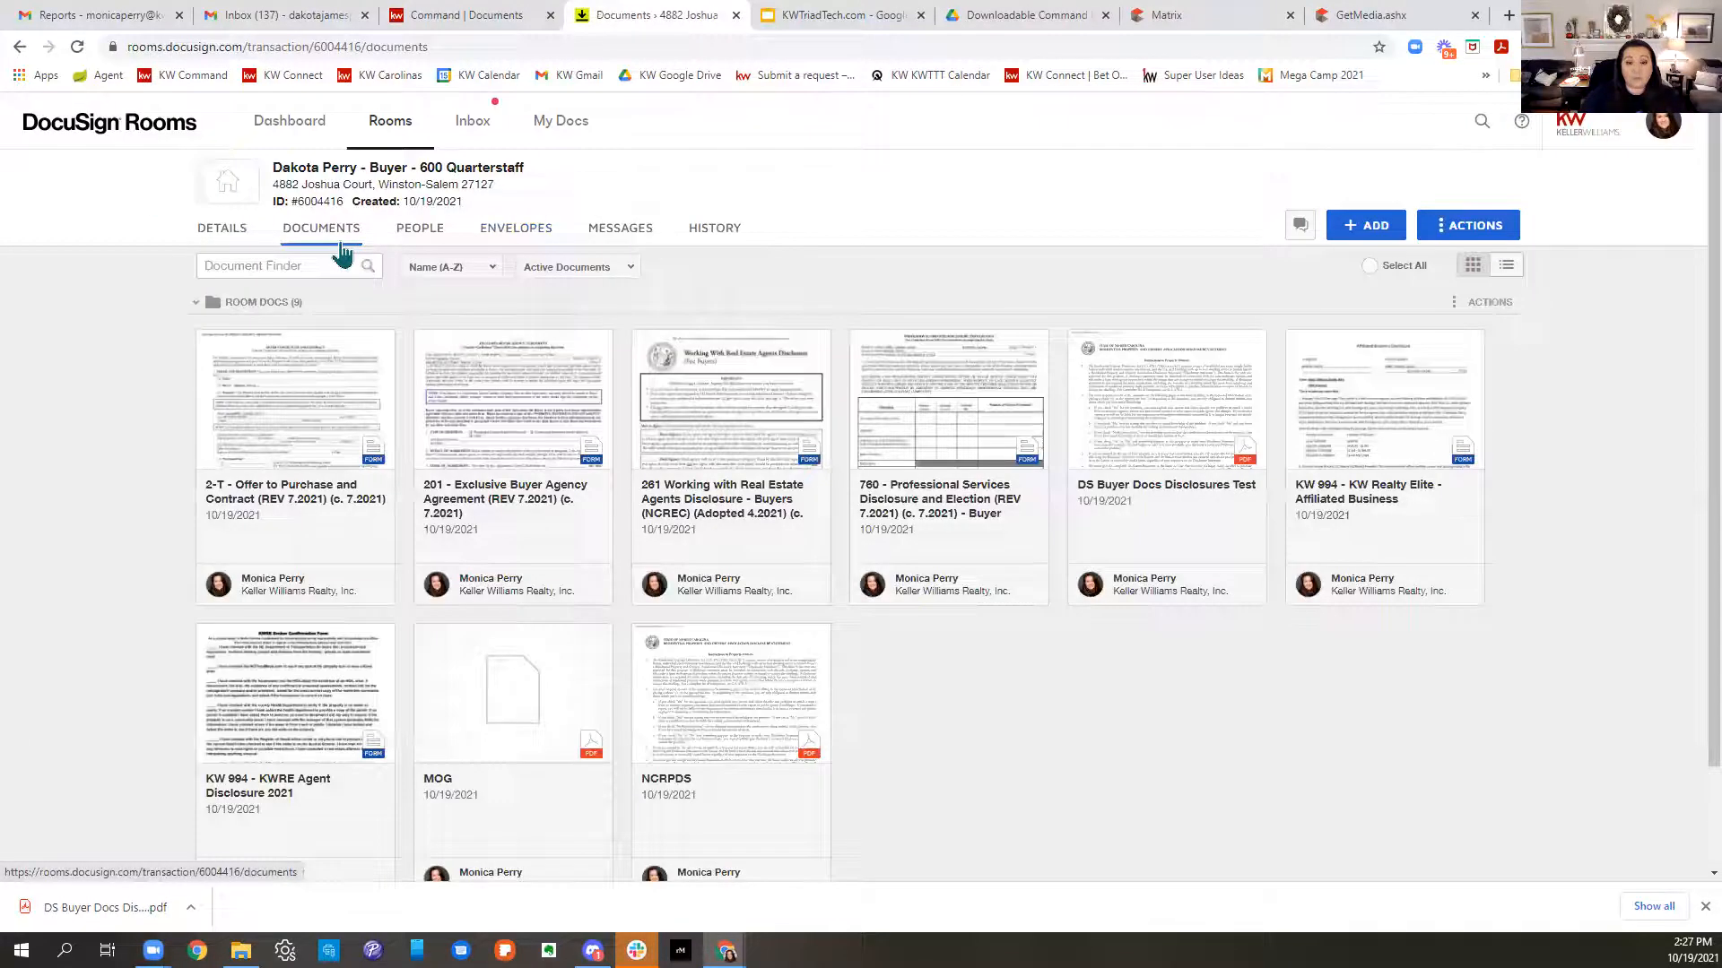
- Select the 2-T, 201, 261, MOG and NCRPDS documents and create an envelope from them
click(208, 346)
click(426, 347)
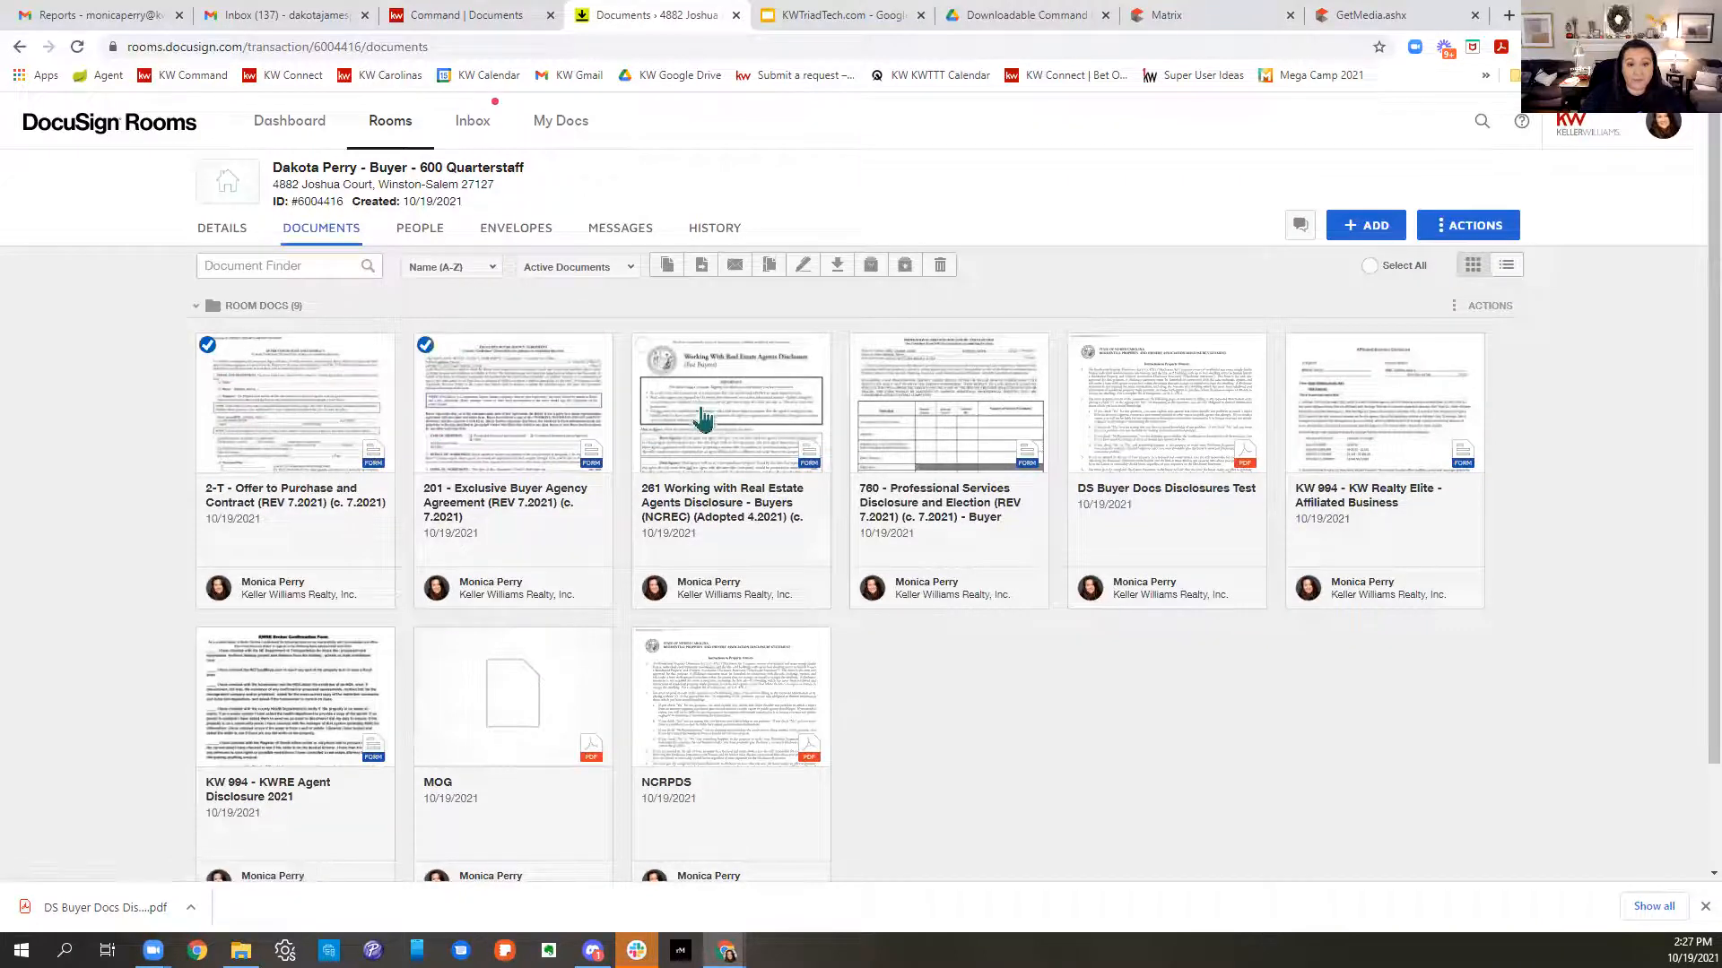
click(644, 347)
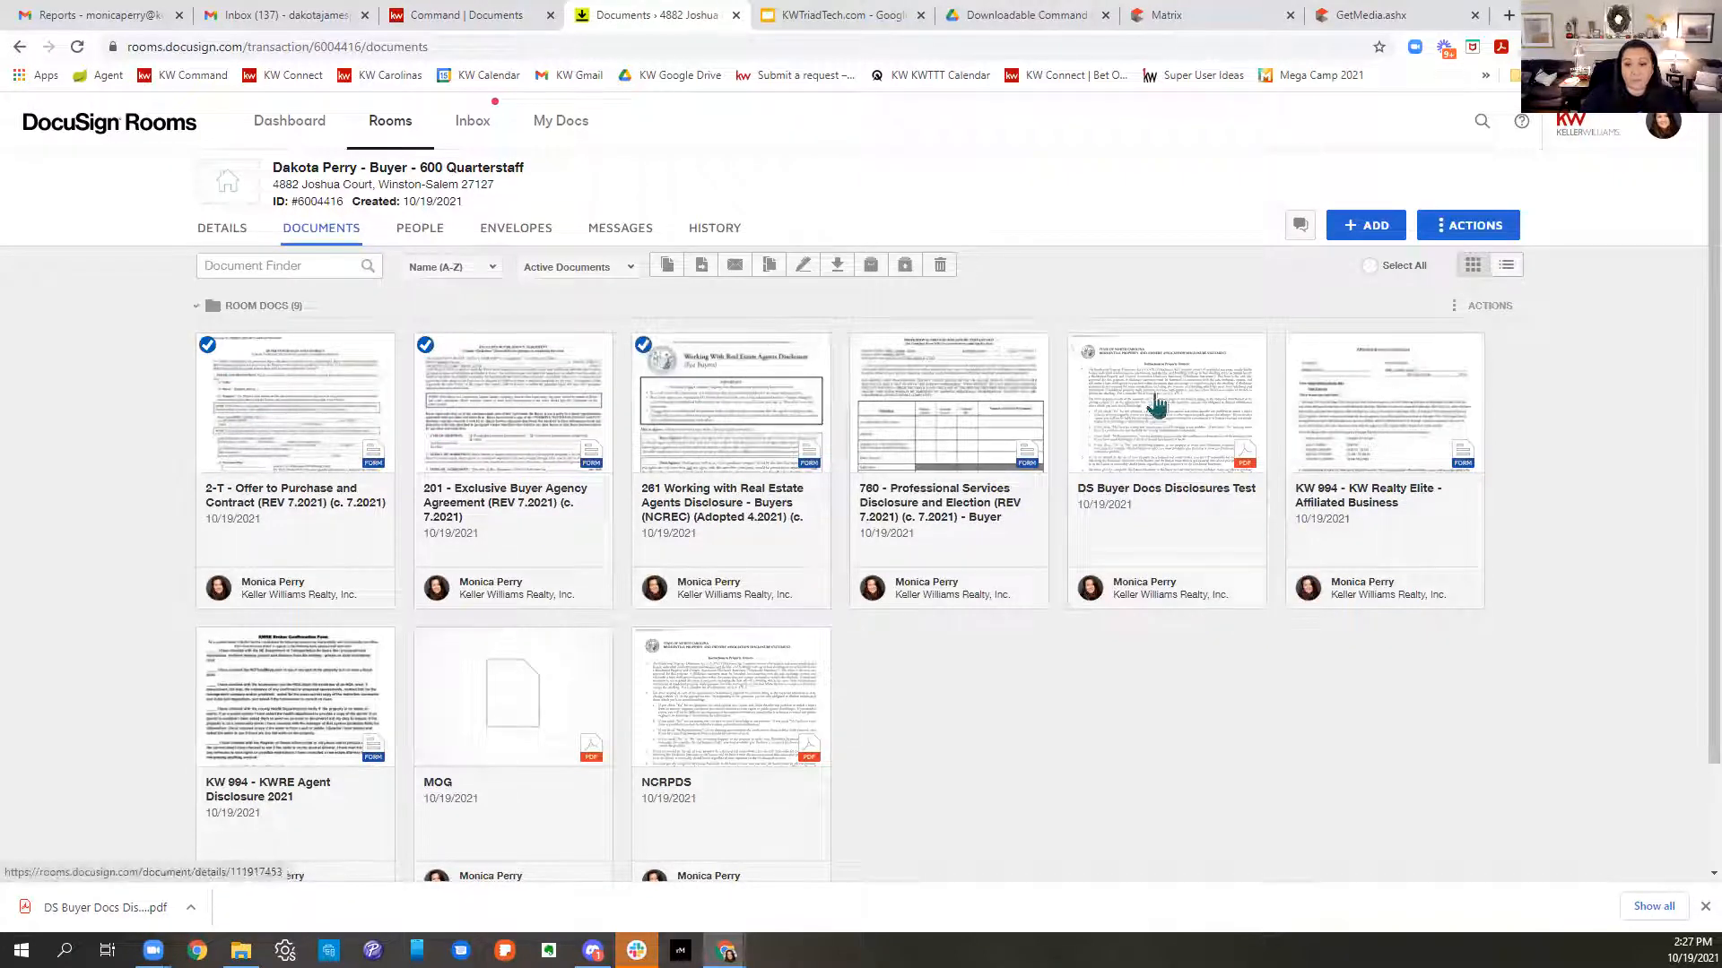
click(427, 640)
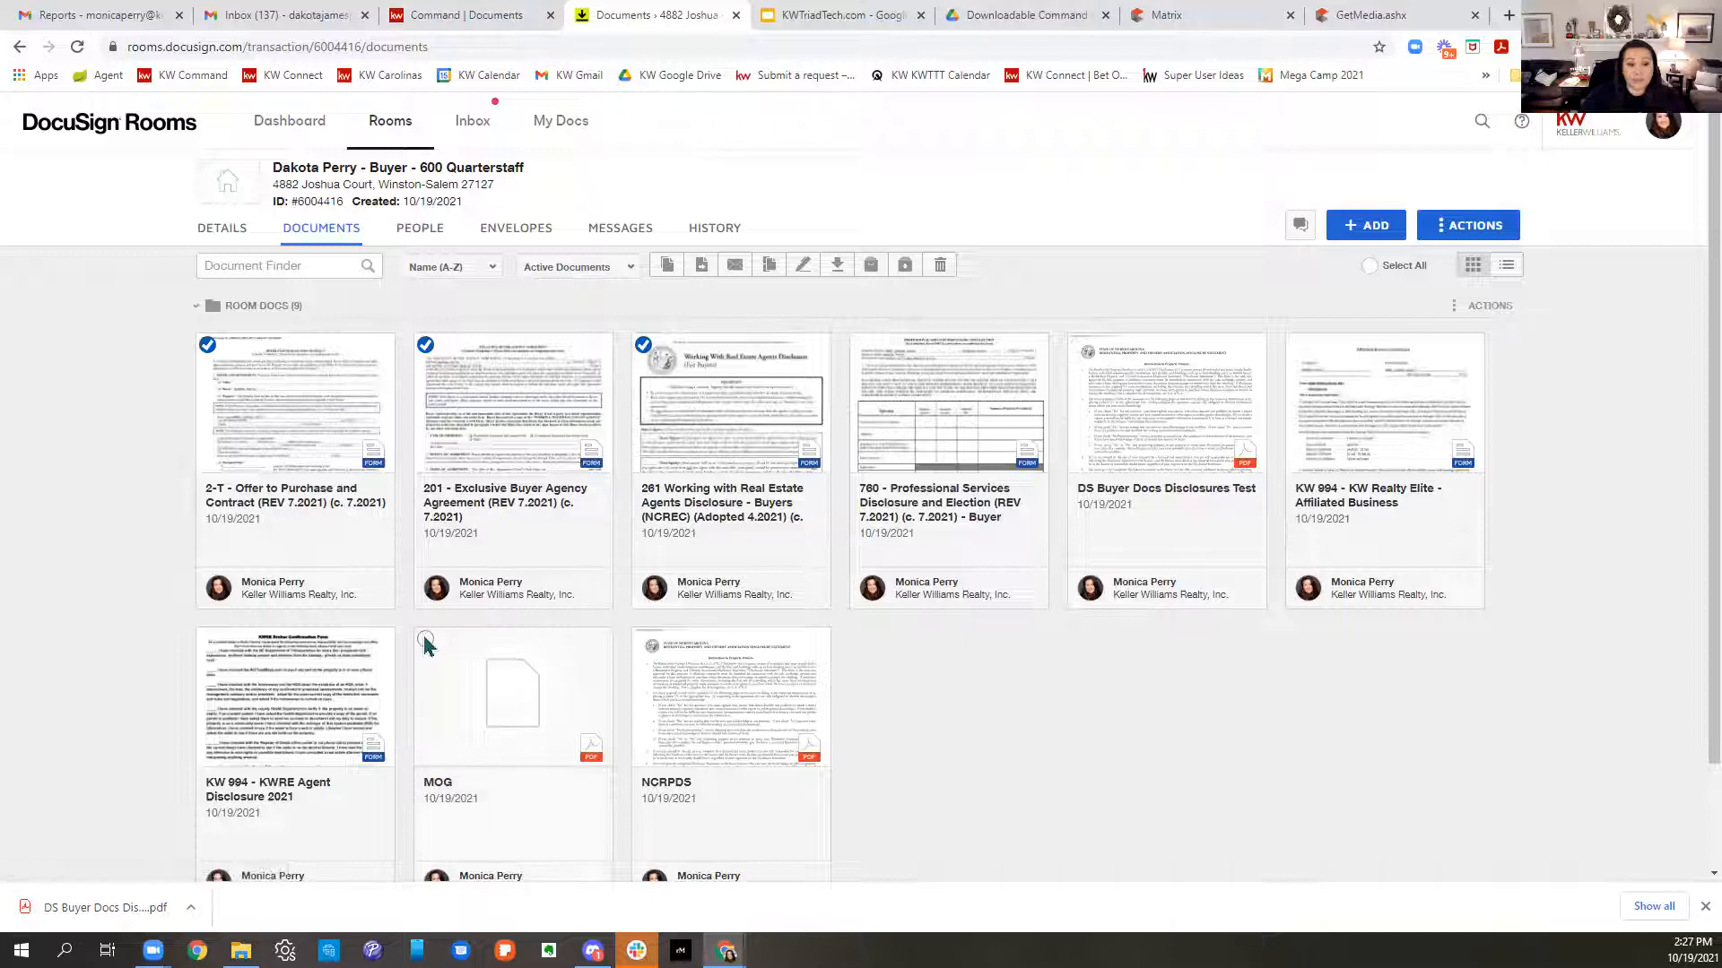
click(644, 640)
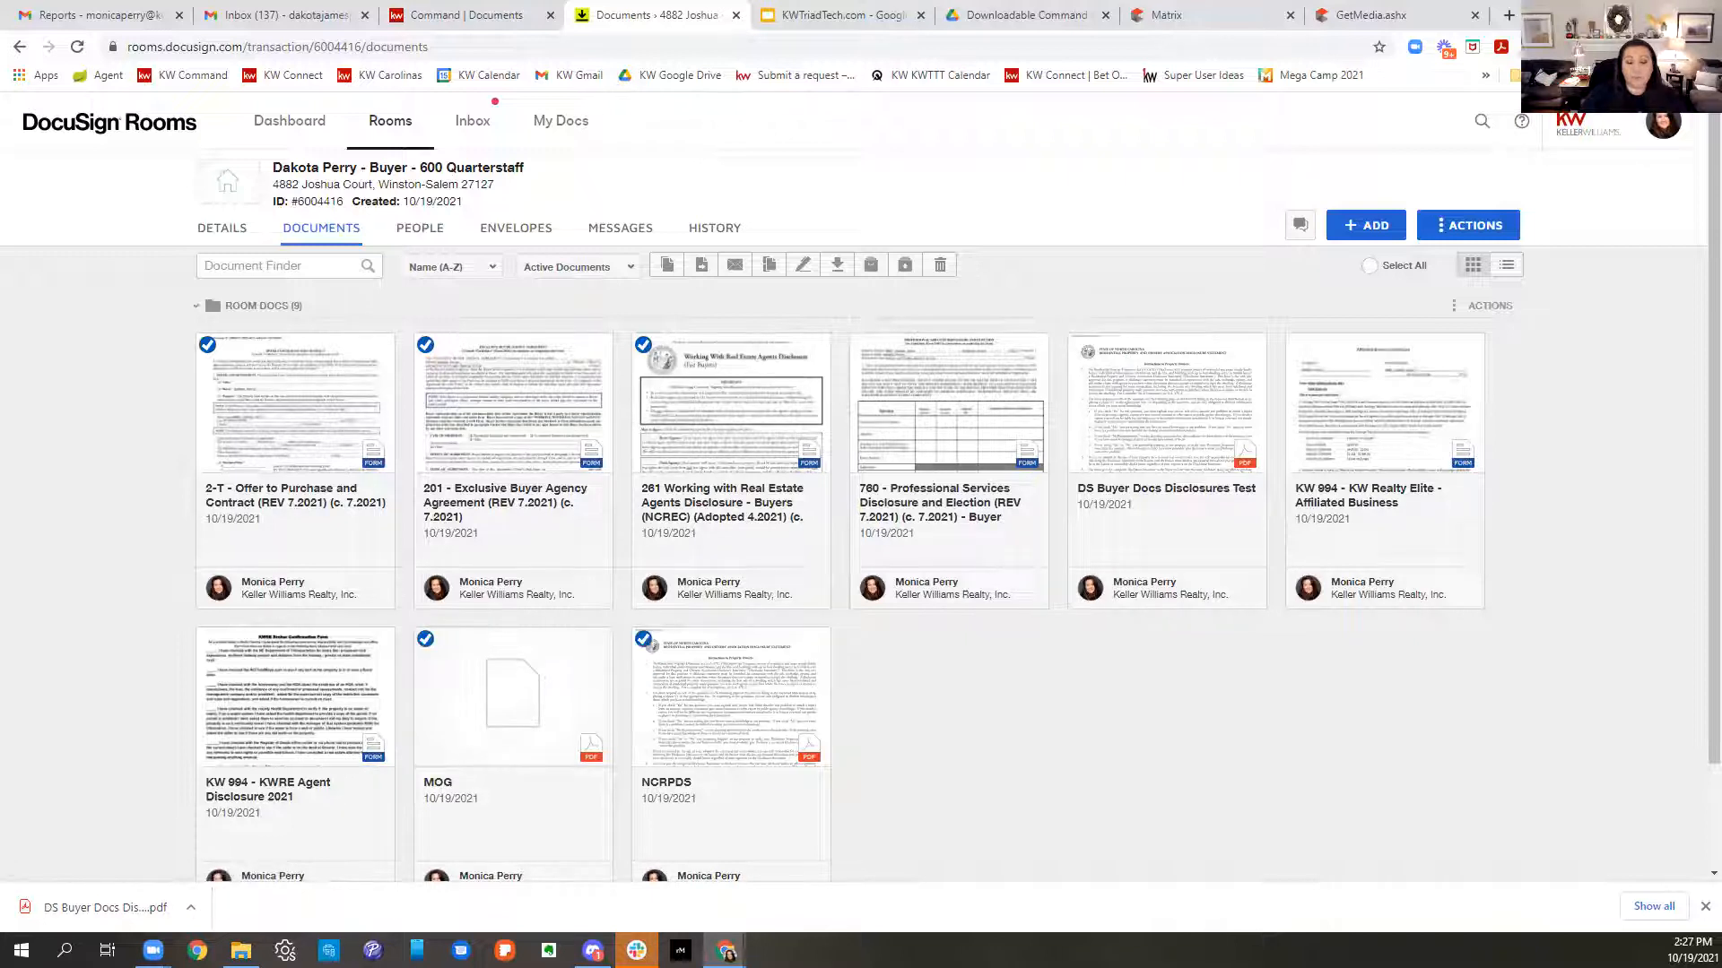
click(804, 266)
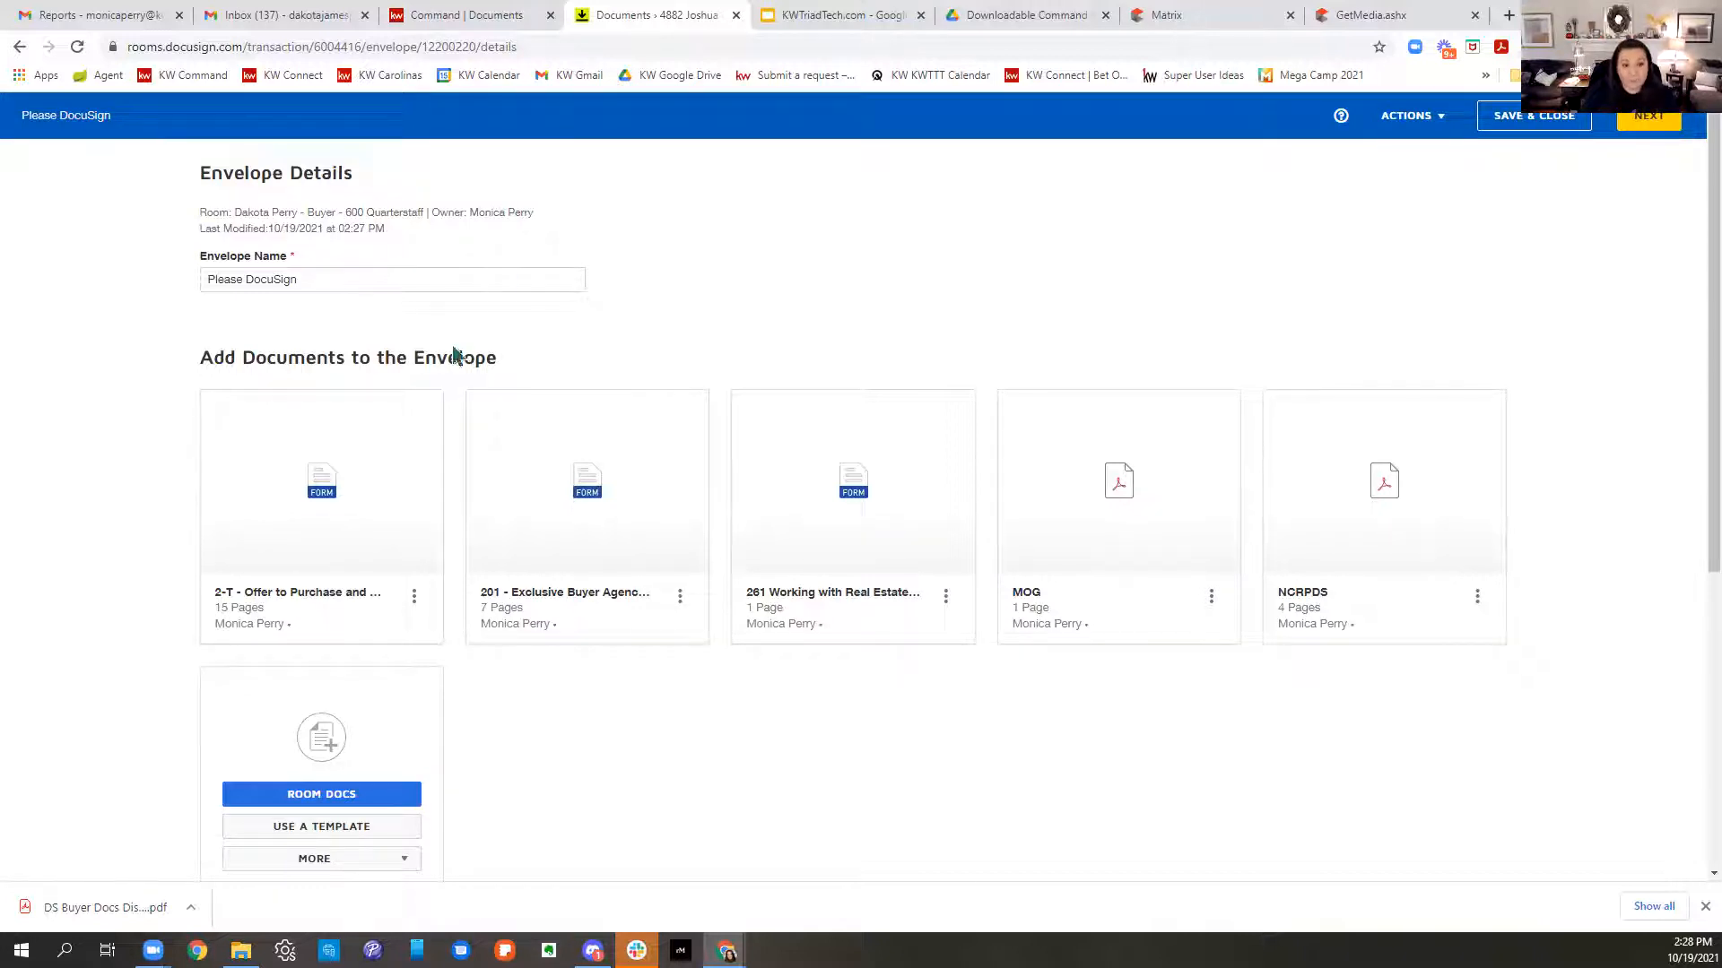
- Replace the default envelope name with the buyer's first name plus 'Offer and Buyer Document'
click(443, 279)
key(BackSpace)
key(BackSpace)
key(BackSpace)
key(BackSpace)
key(BackSpace)
key(BackSpace)
key(BackSpace)
key(BackSpace)
key(BackSpace)
key(BackSpace)
key(BackSpace)
key(BackSpace)
key(BackSpace)
key(BackSpace)
key(BackSpace)
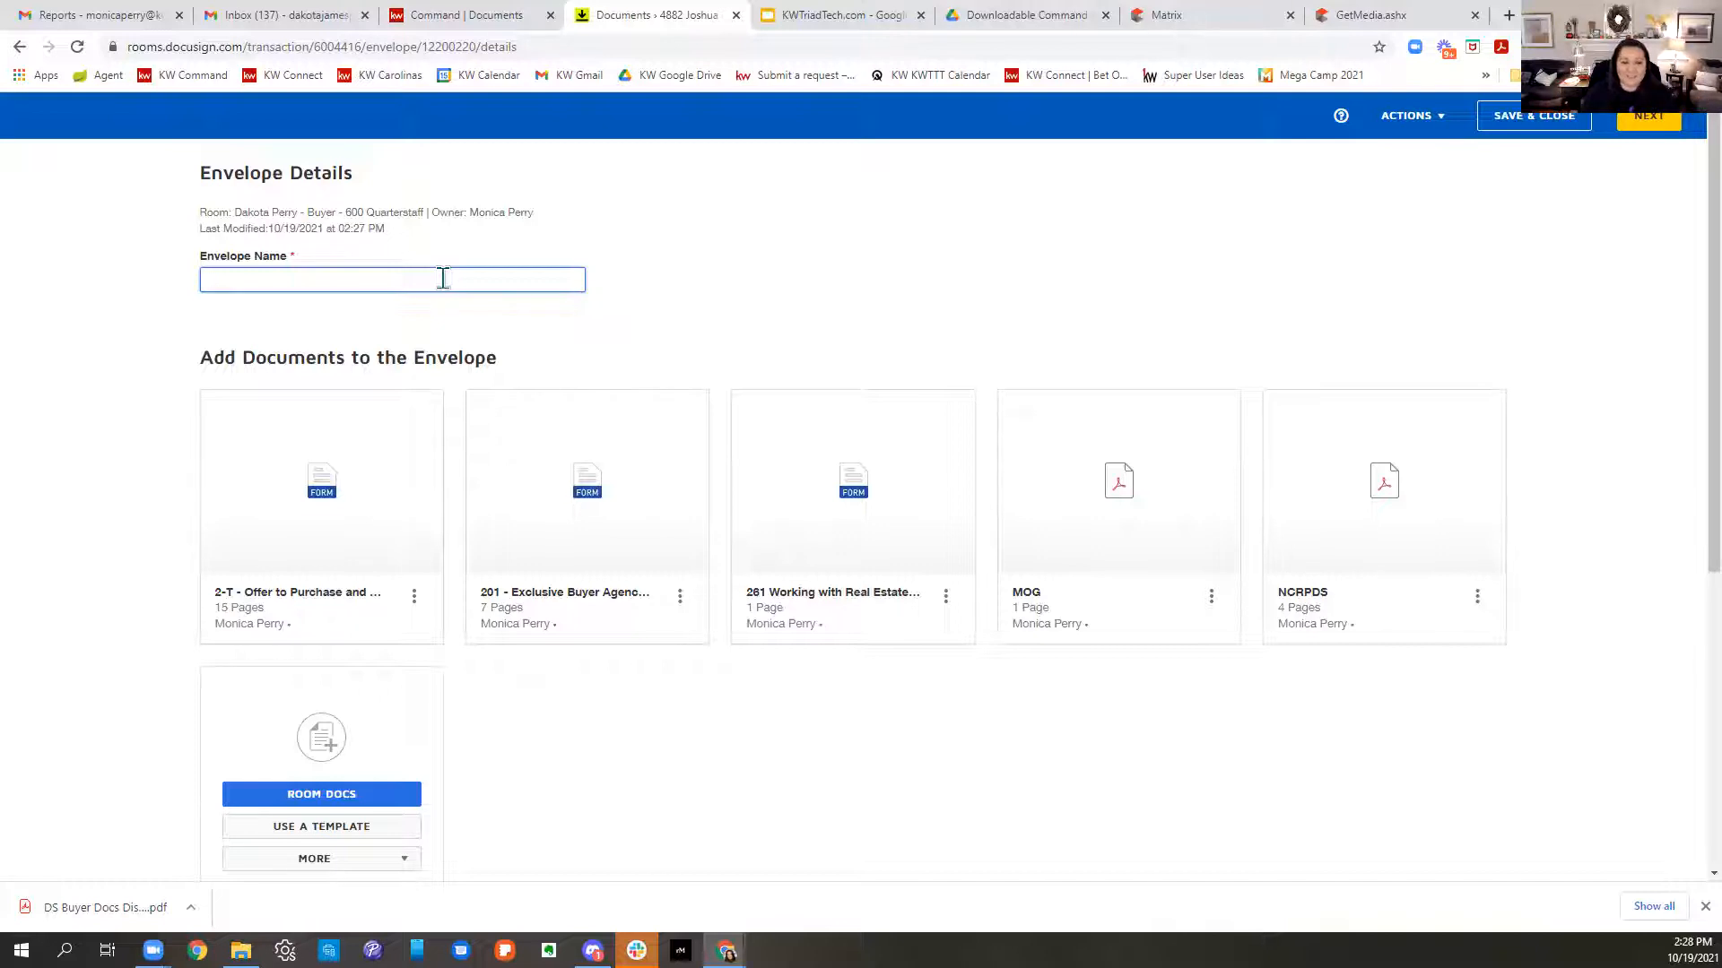
text(J)
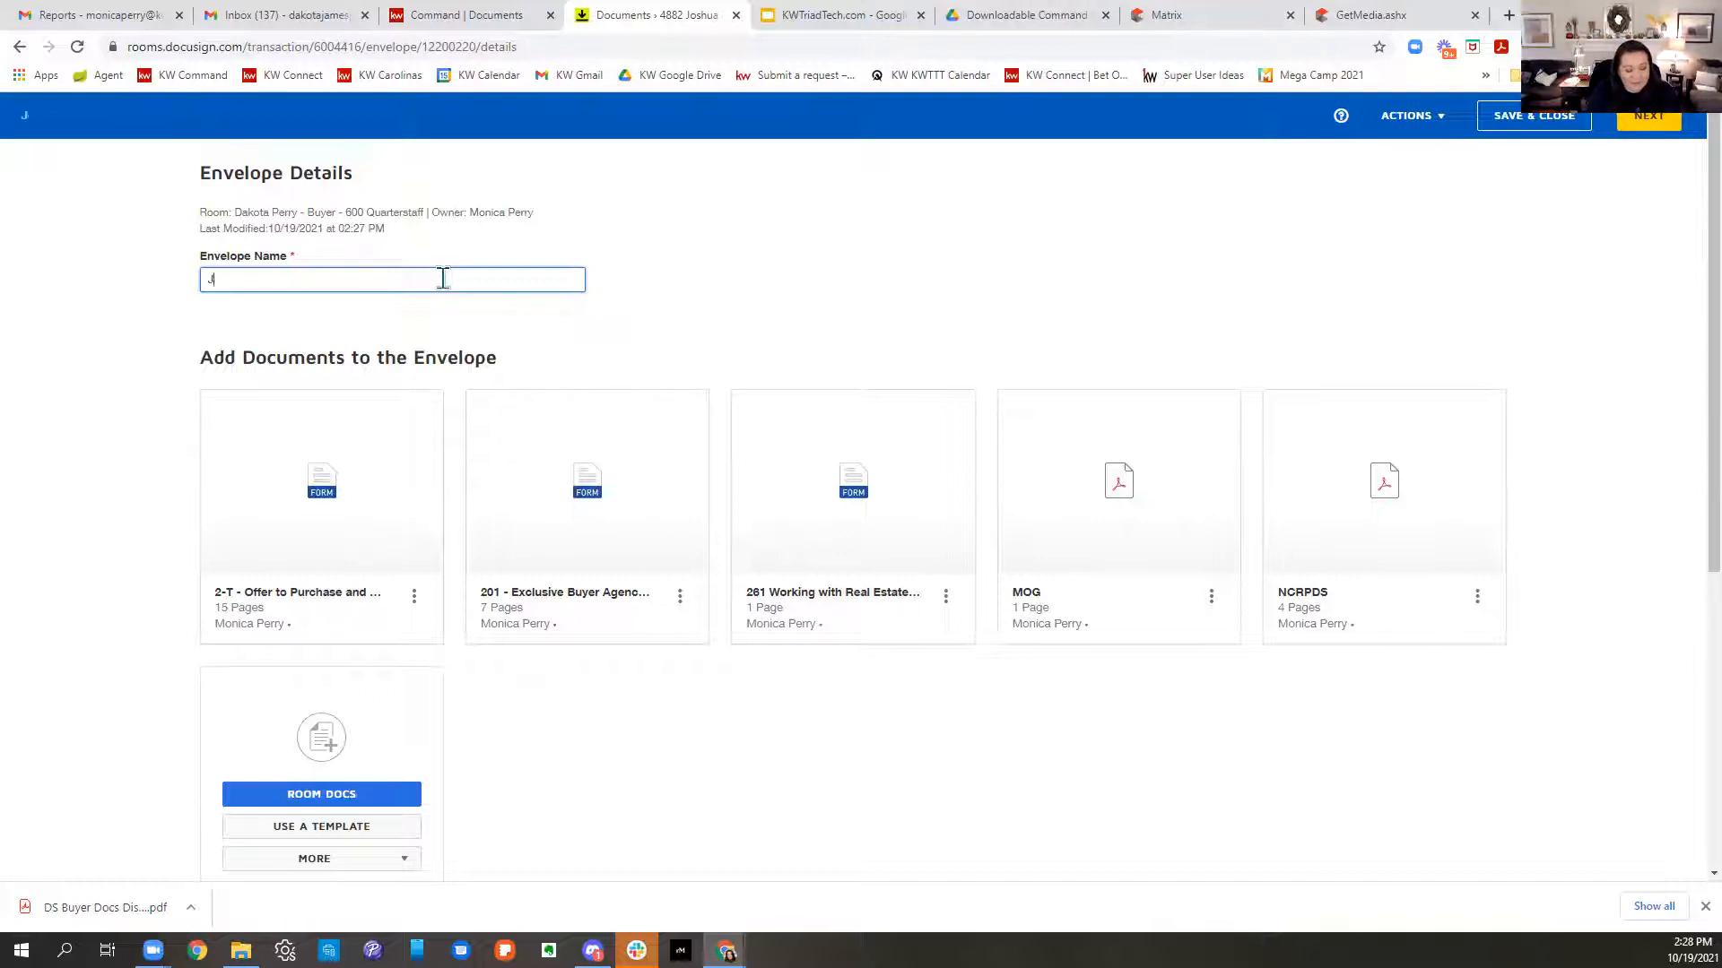
text(oshua Of)
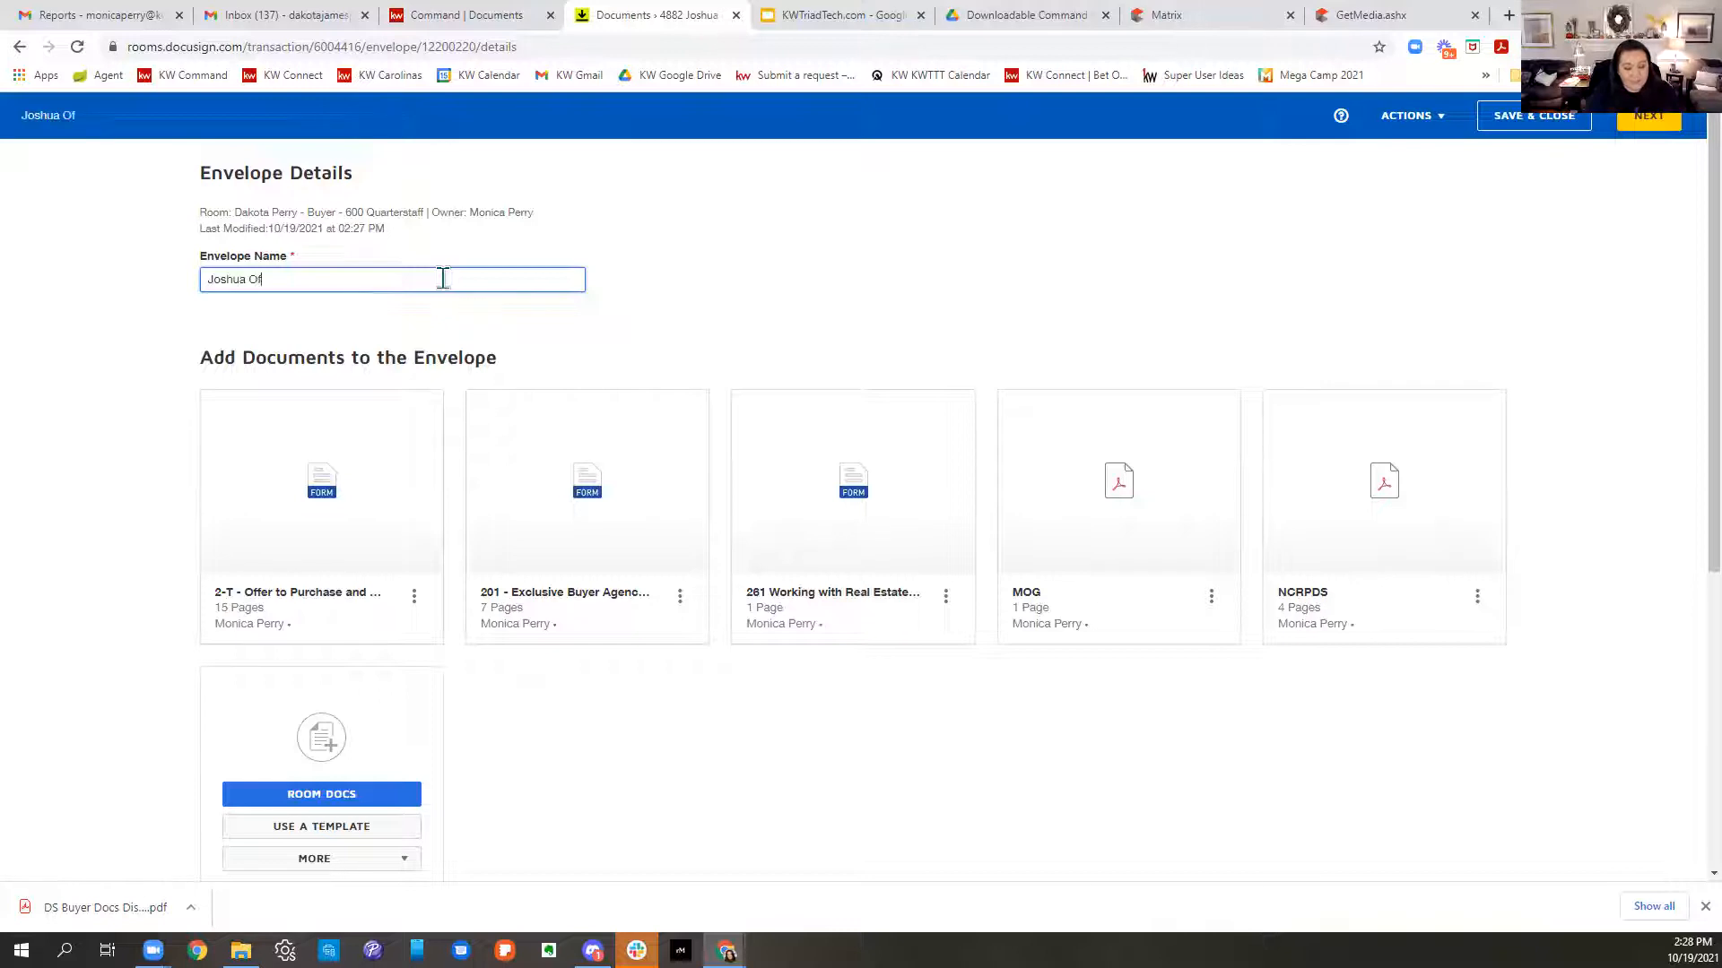
text(fer and Buyer Documents)
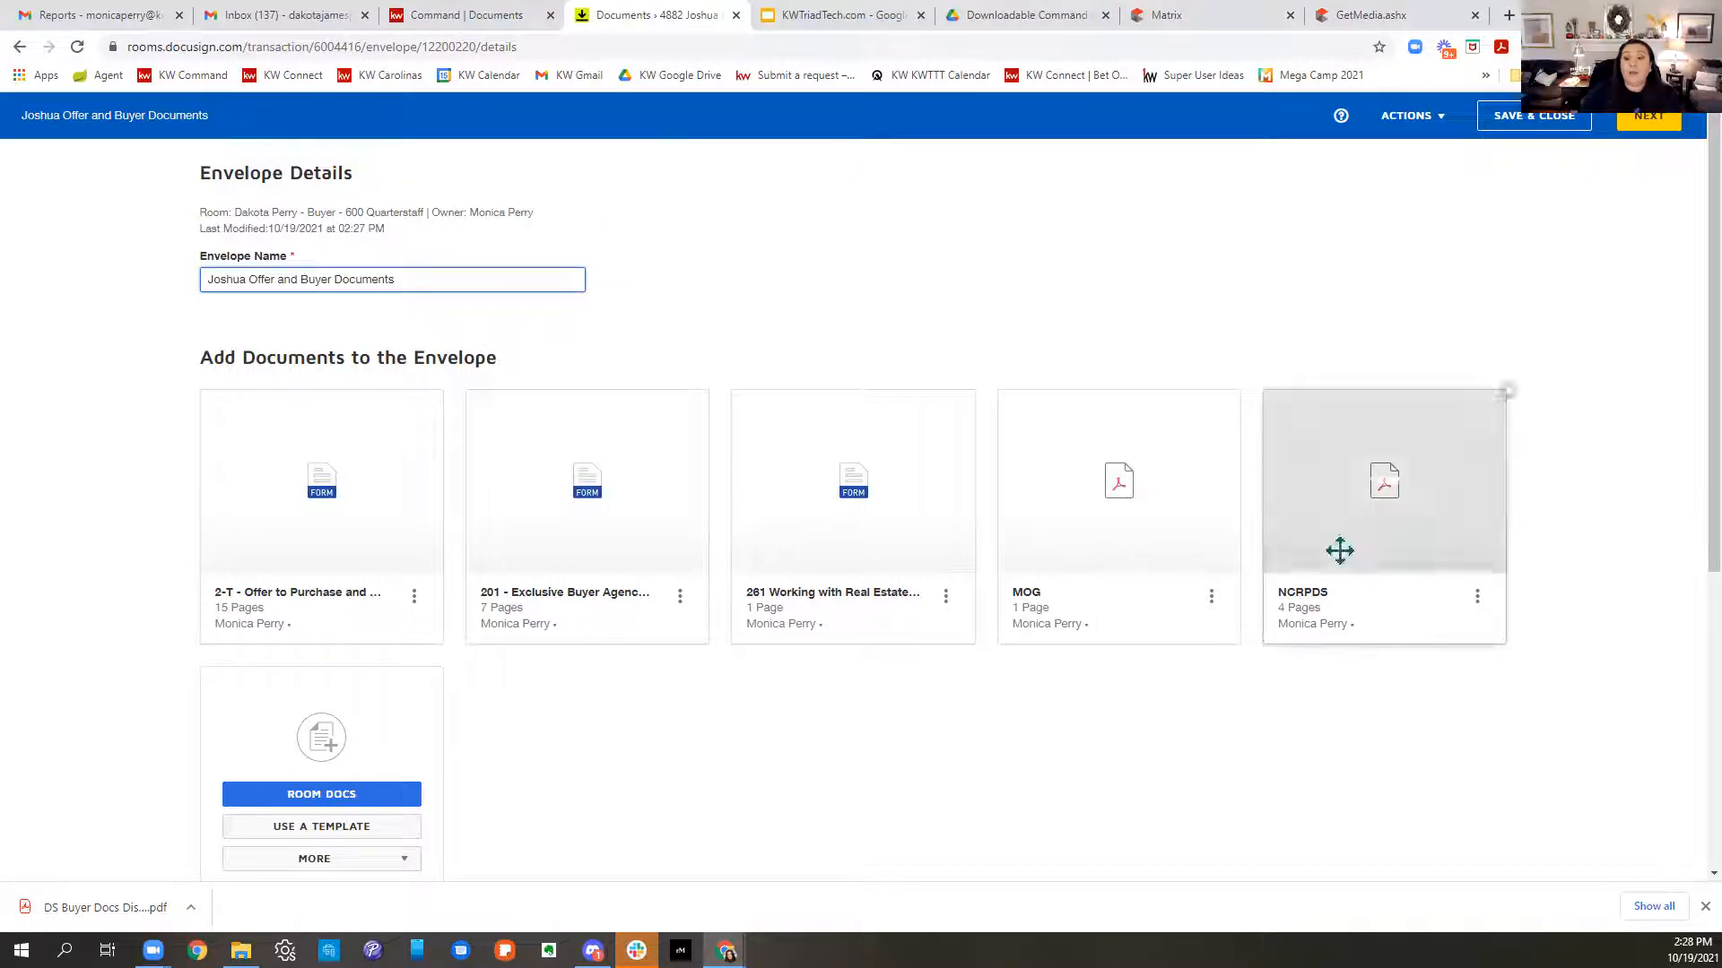
- Drag the documents into the order 261, 201, NCRPDS, MOG, with the 2-T Offer last
scroll(1610, 675, down, 2)
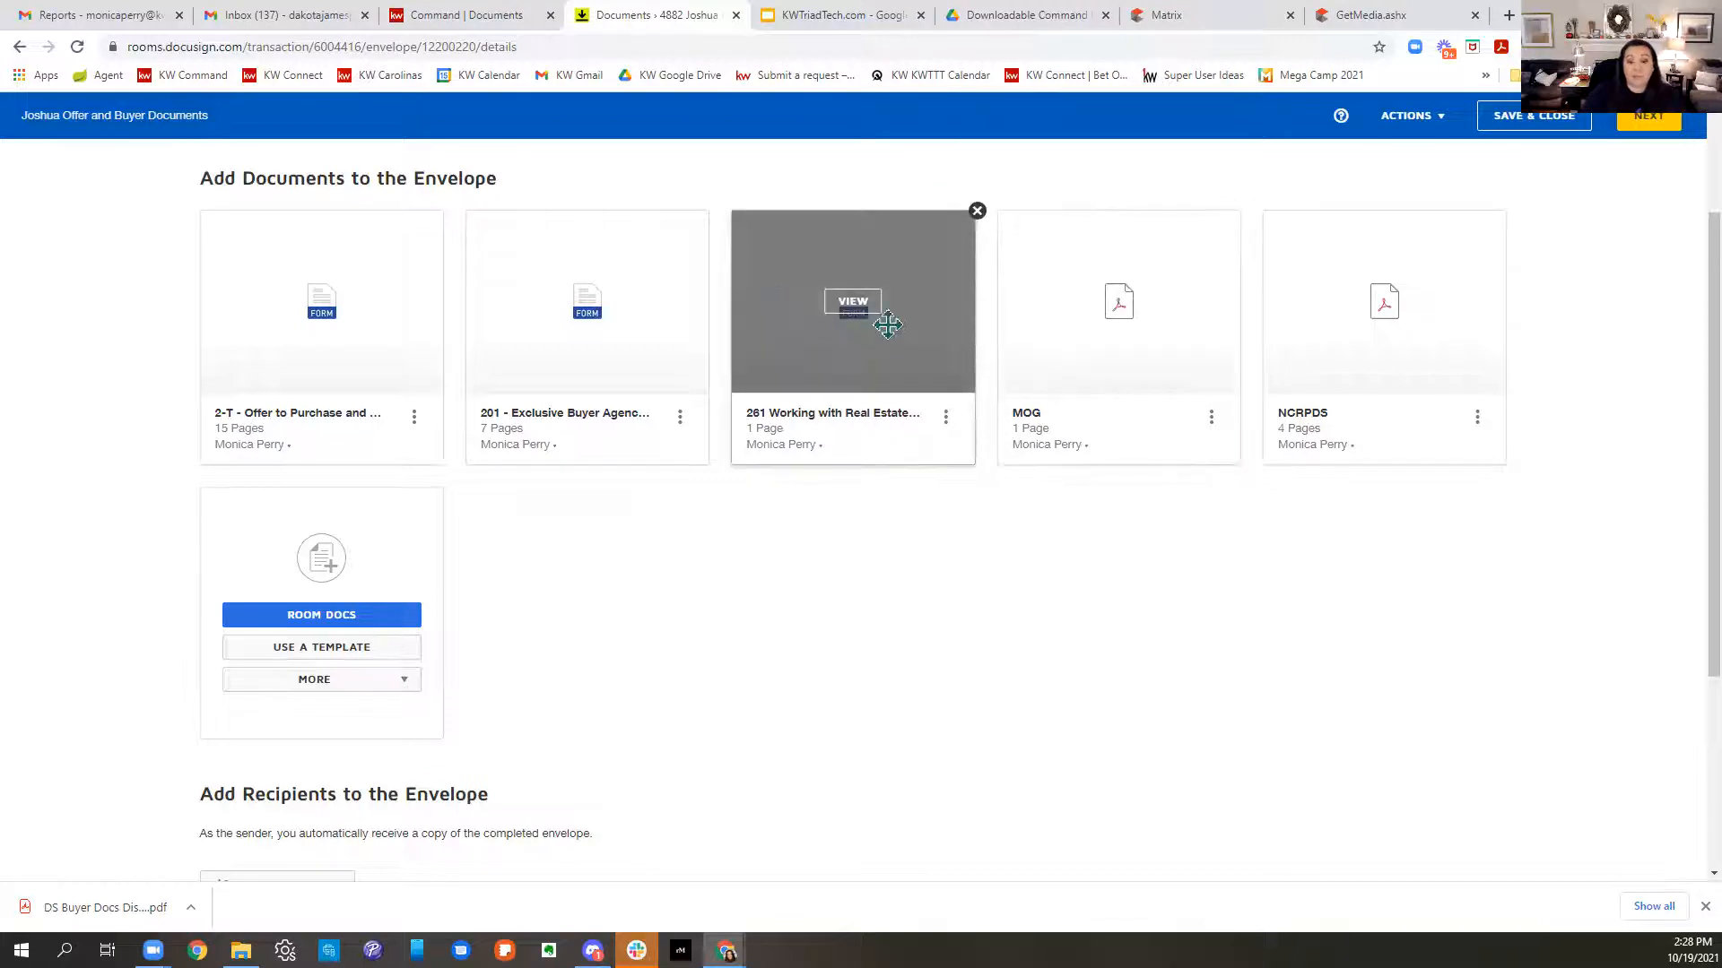
drag(891, 385, 349, 376)
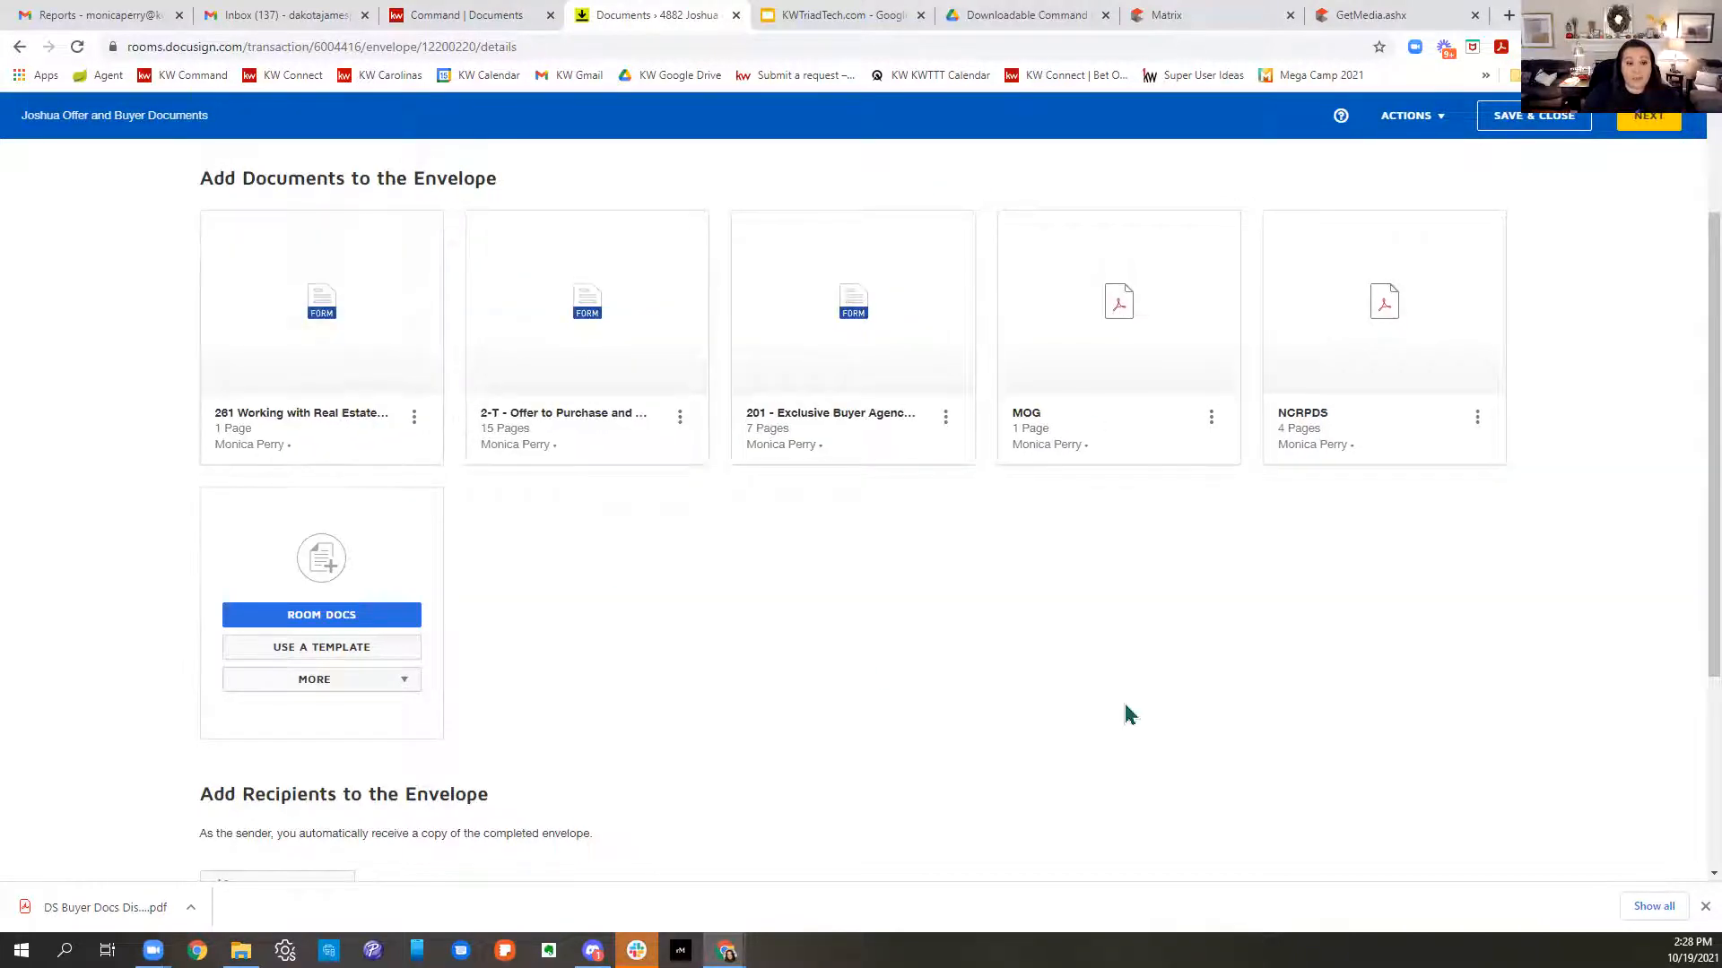
drag(961, 335, 587, 334)
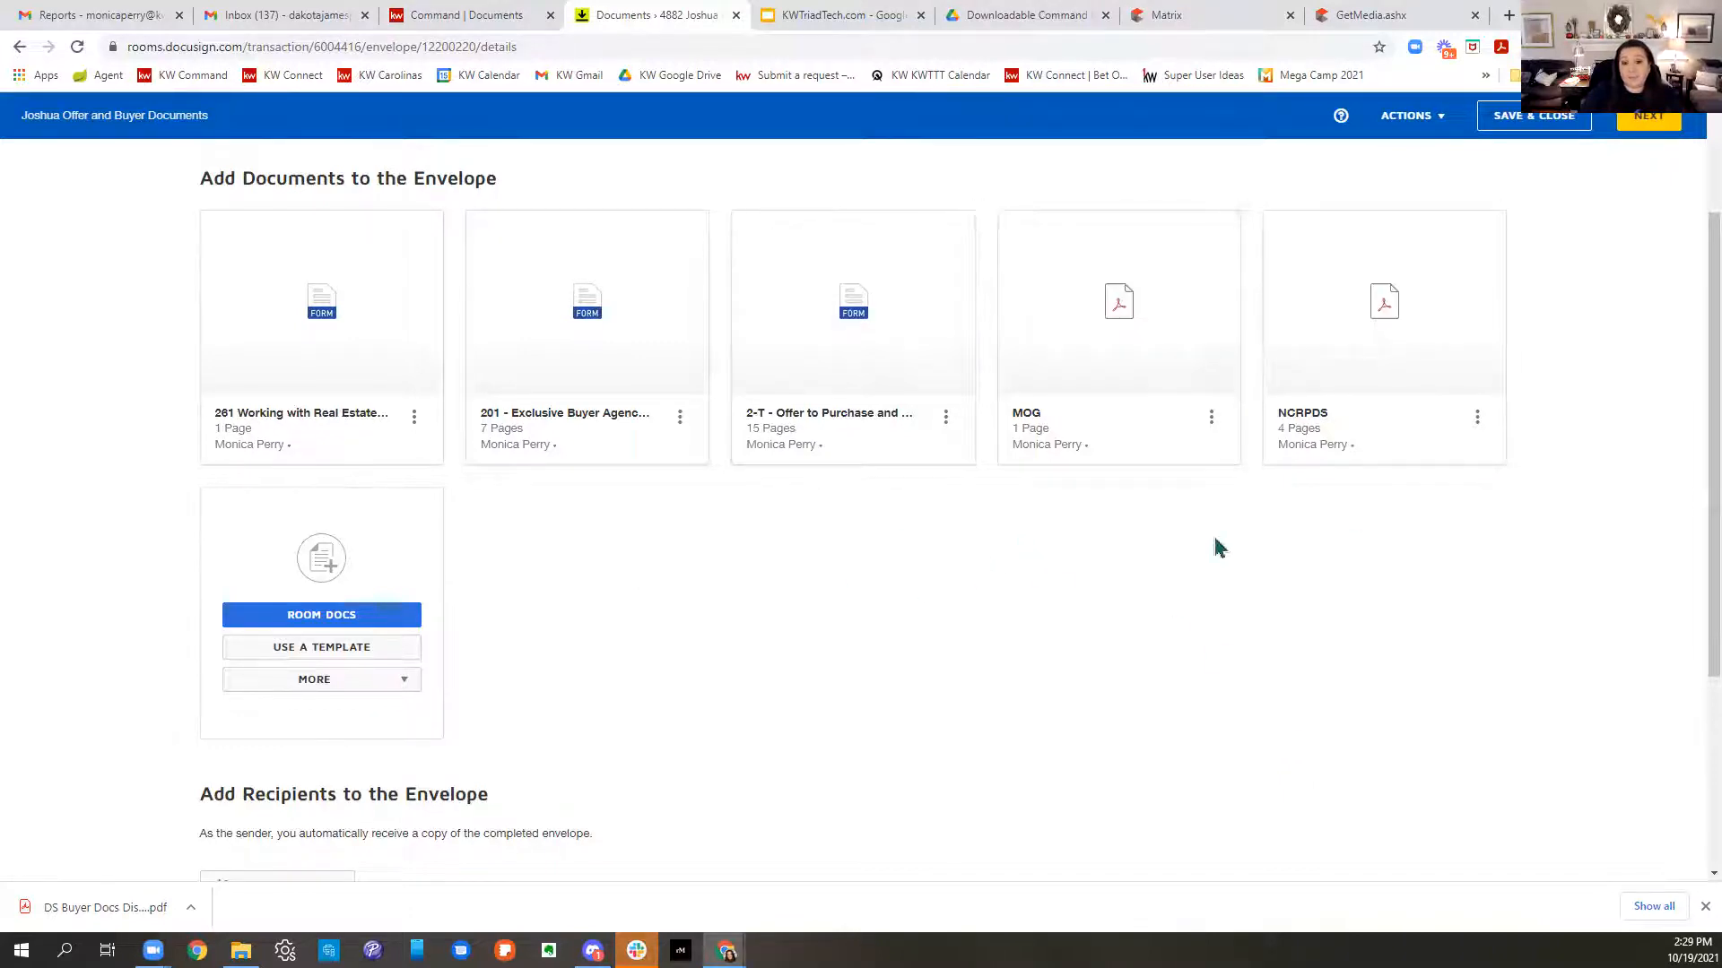
drag(1414, 365, 753, 359)
drag(1421, 364, 1110, 368)
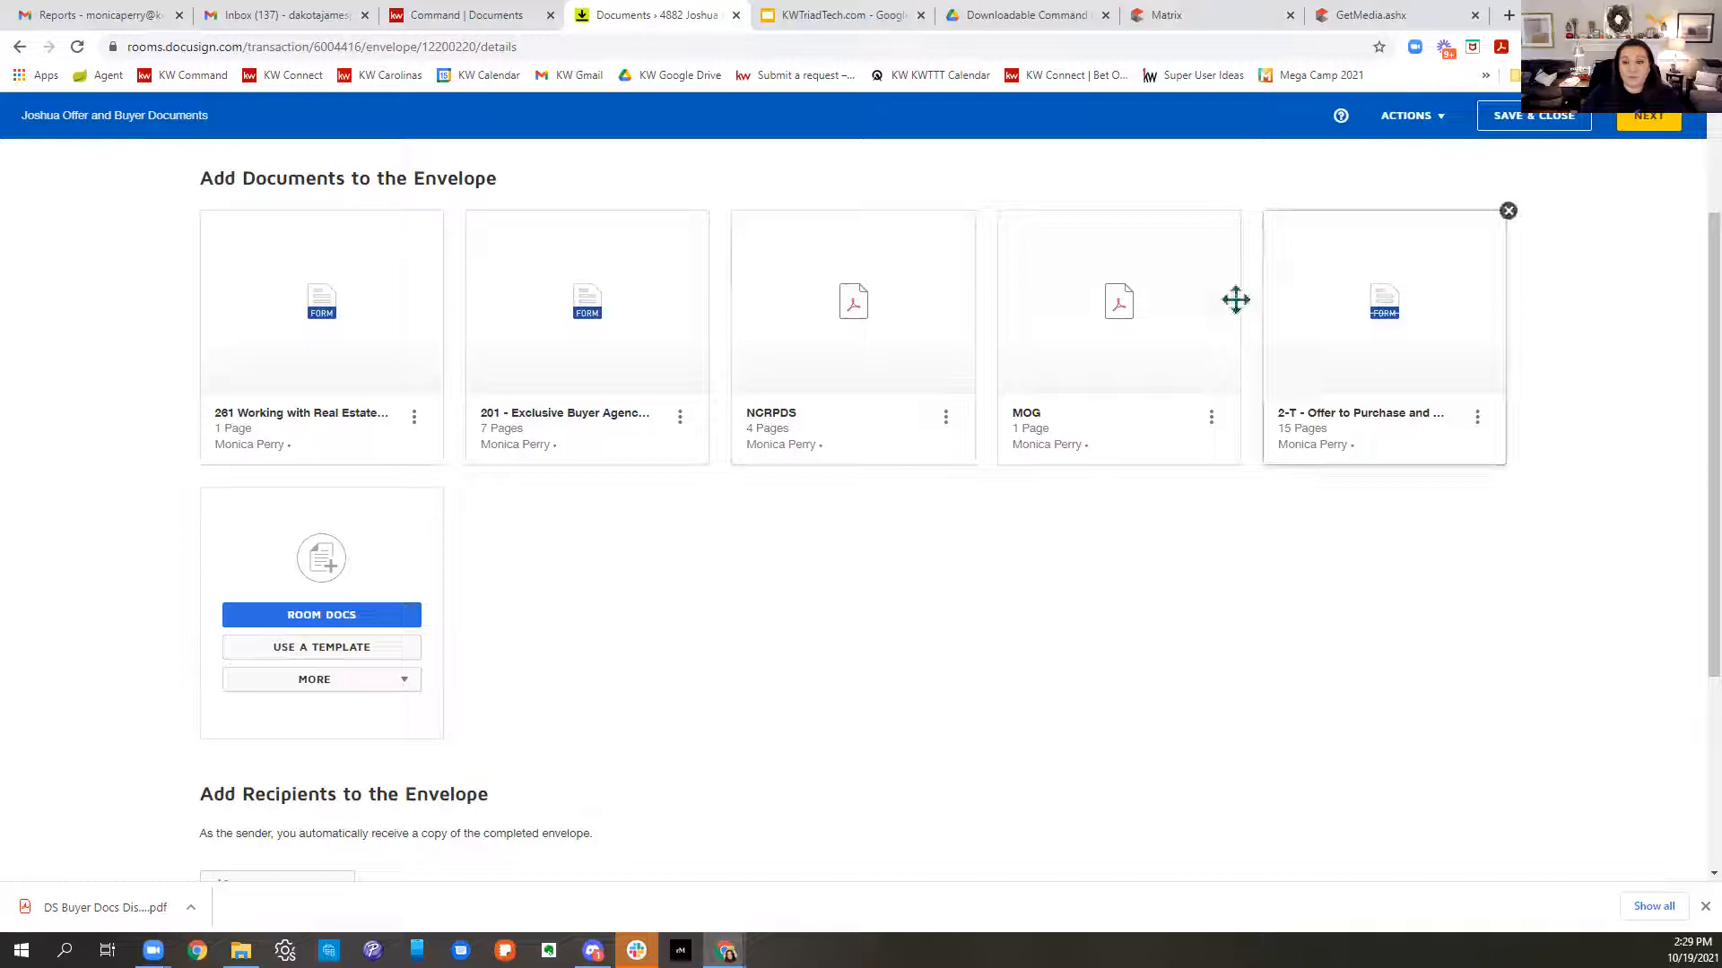
scroll(1372, 662, down, 3)
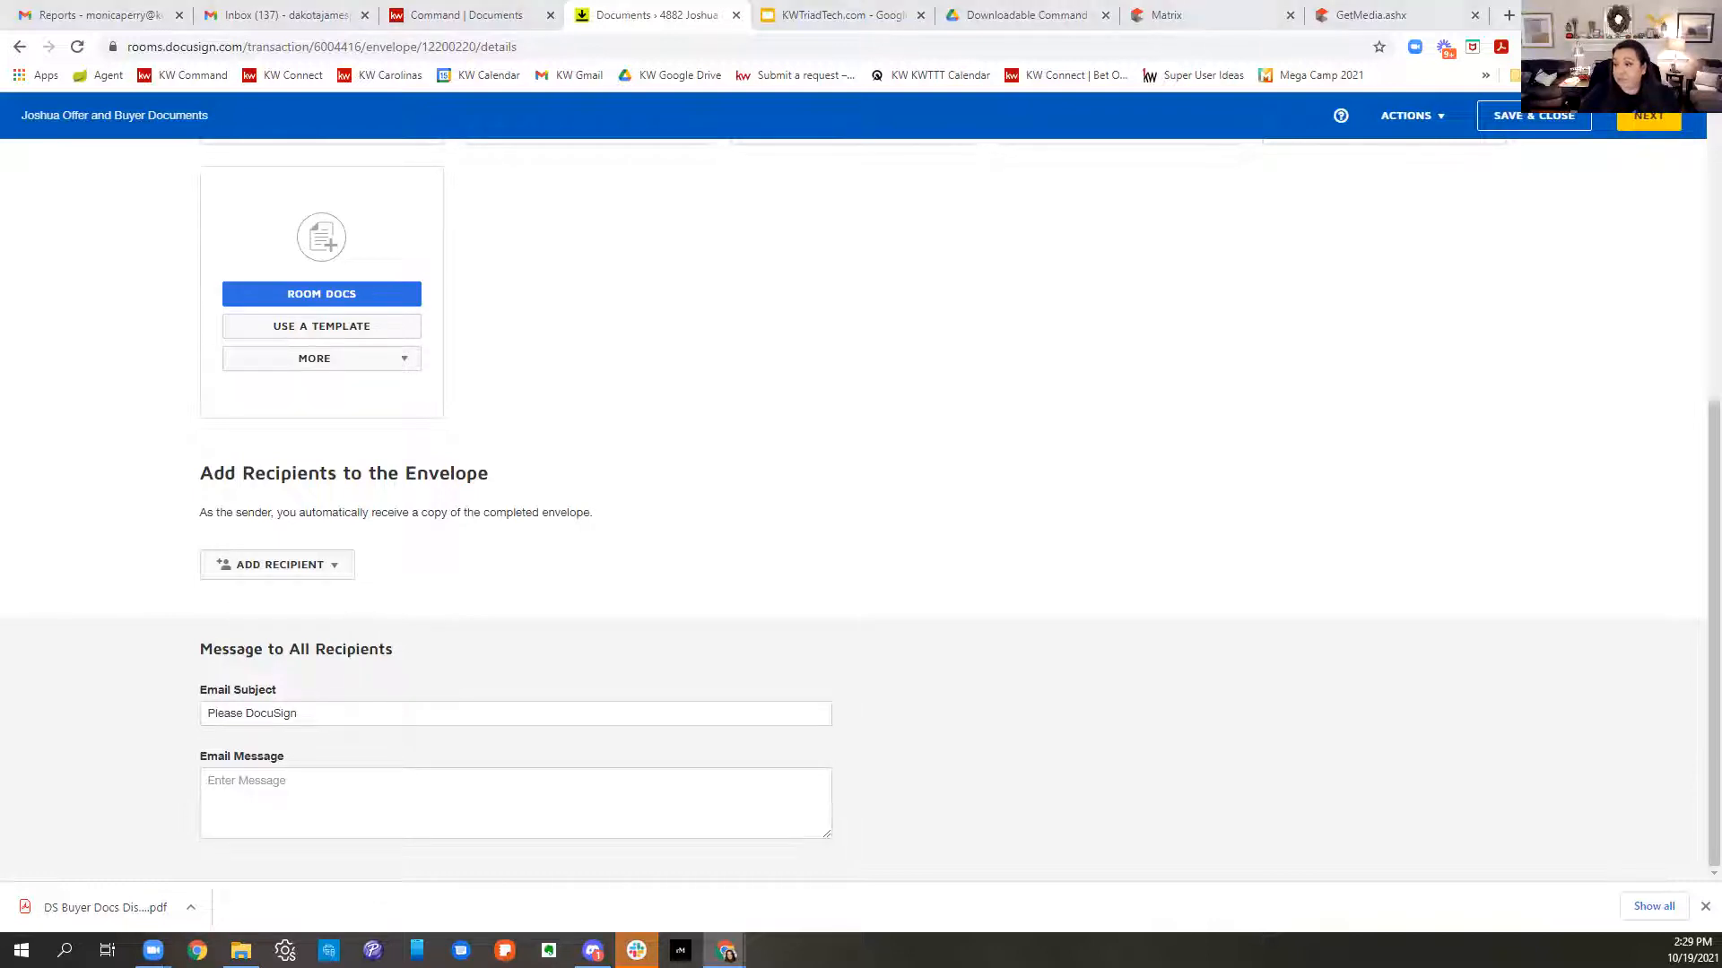
- Show the Add Recipient options: Pre-Tagged Roles, Room Participants or Email Address
drag(197, 488, 717, 518)
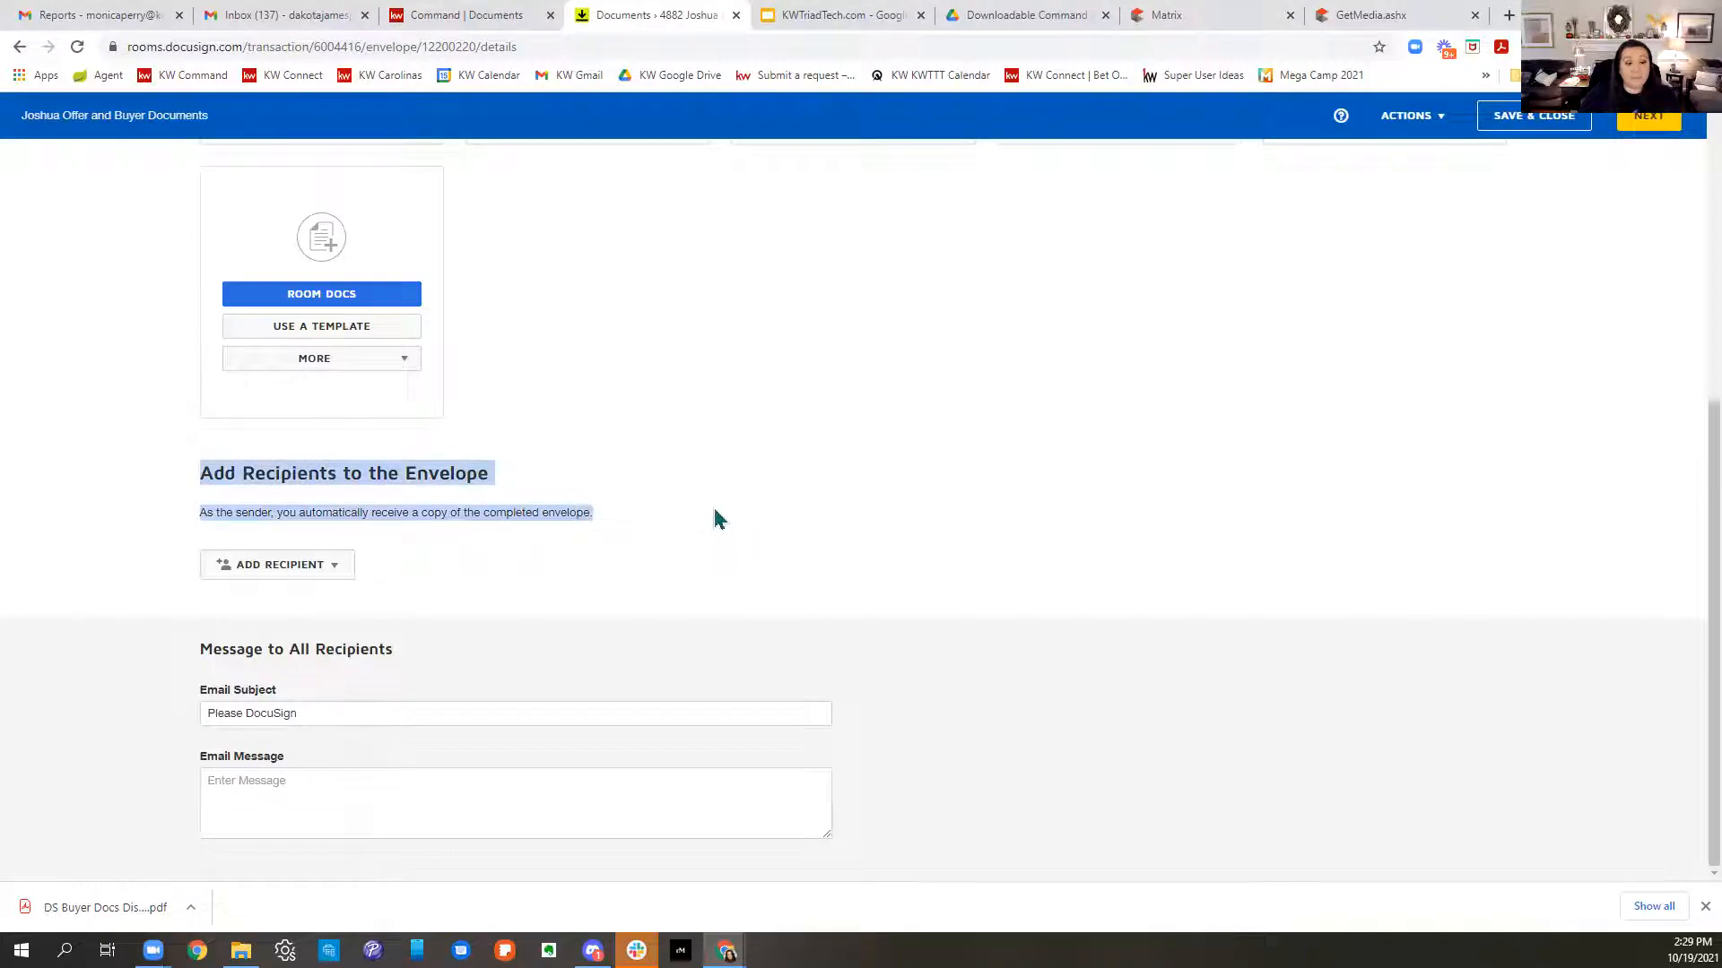
click(304, 584)
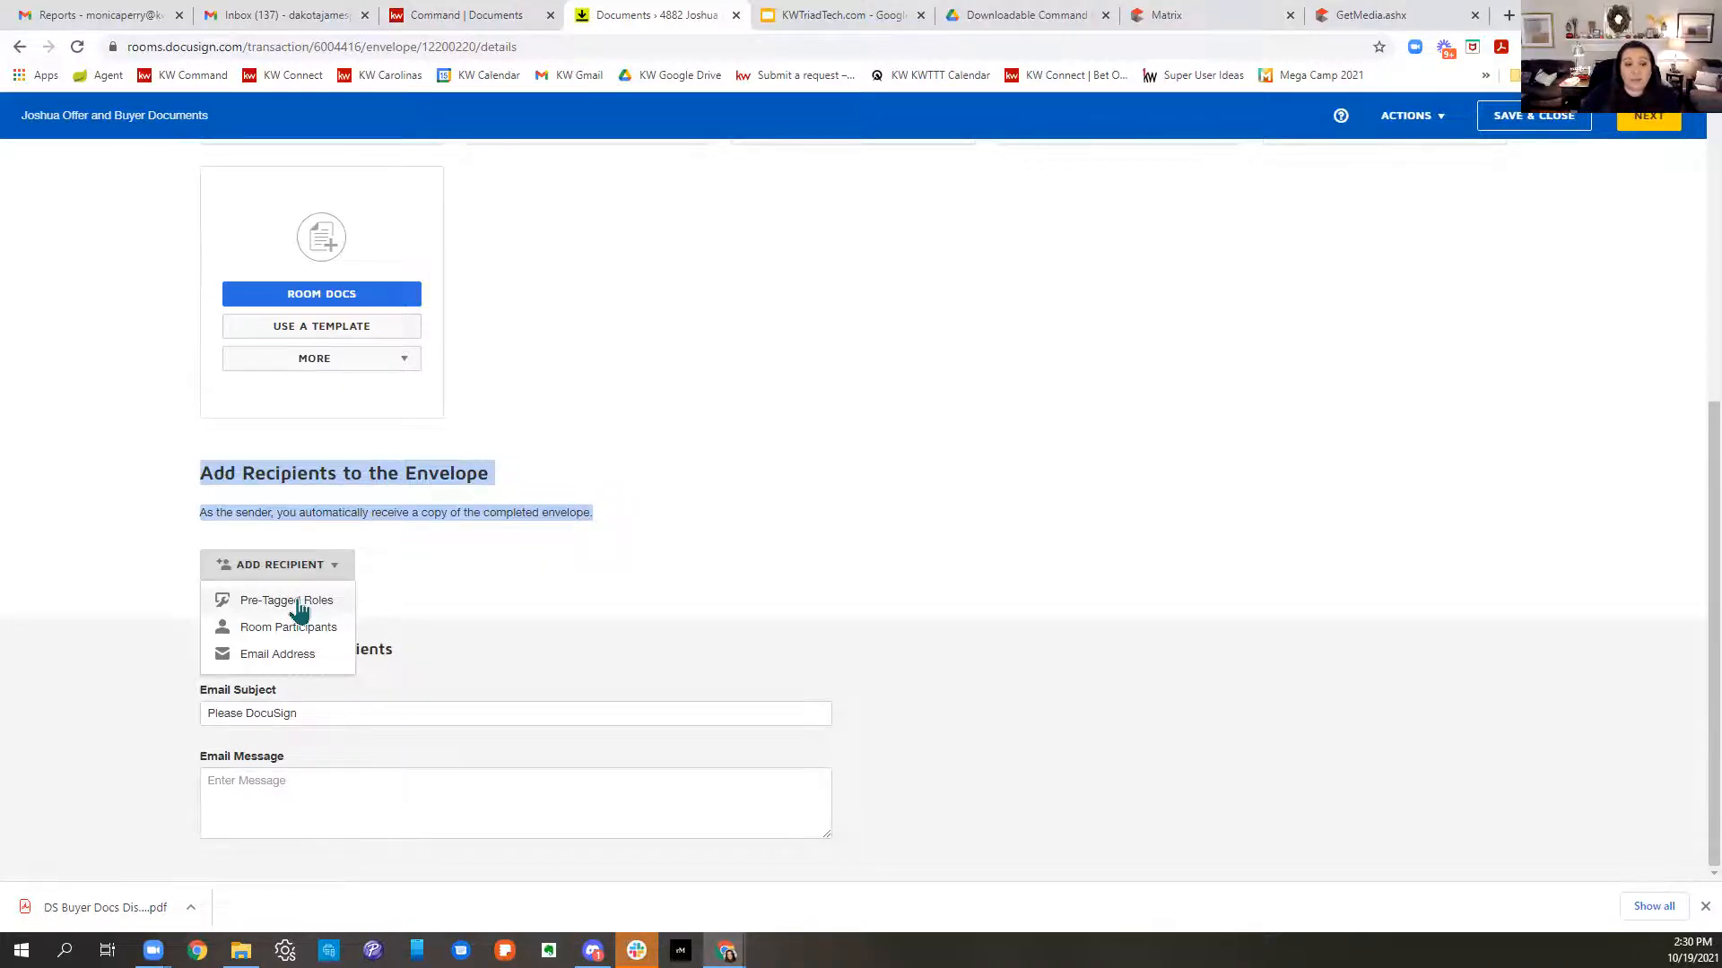
- Choose Pre-Tagged Roles from the Add Recipient options
click(300, 605)
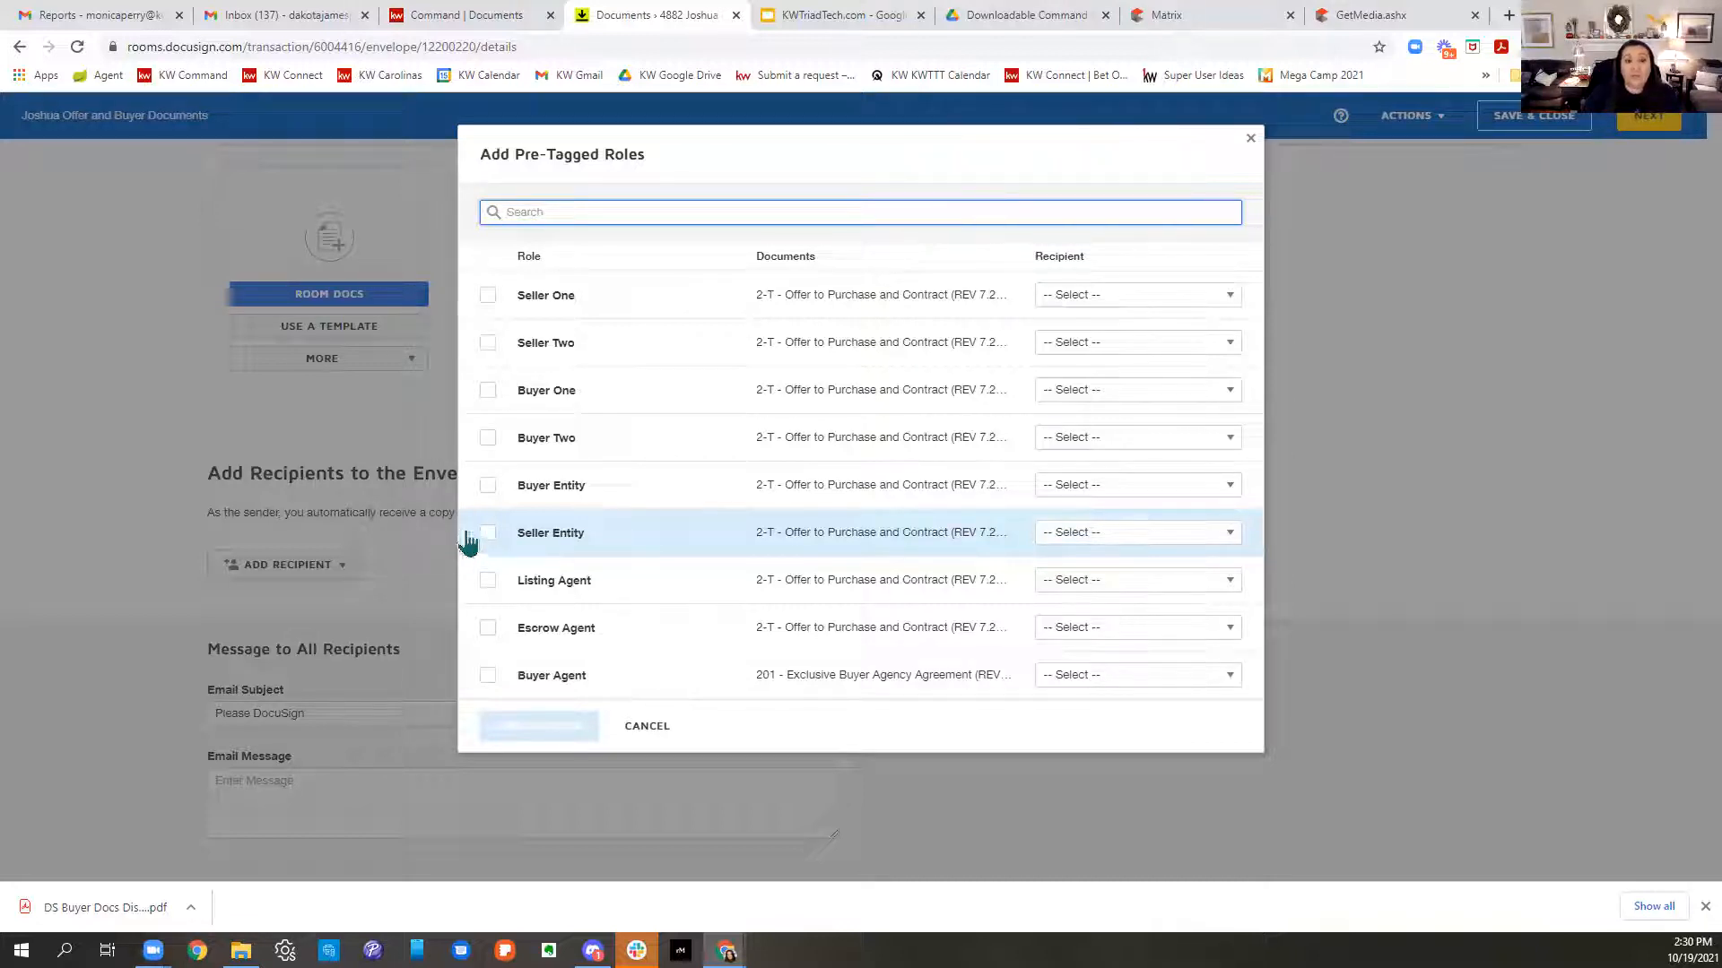
- Add Buyer One assigned to the buyer contact and Buyer Agent assigned to the agent contact as recipients
click(489, 395)
click(1120, 400)
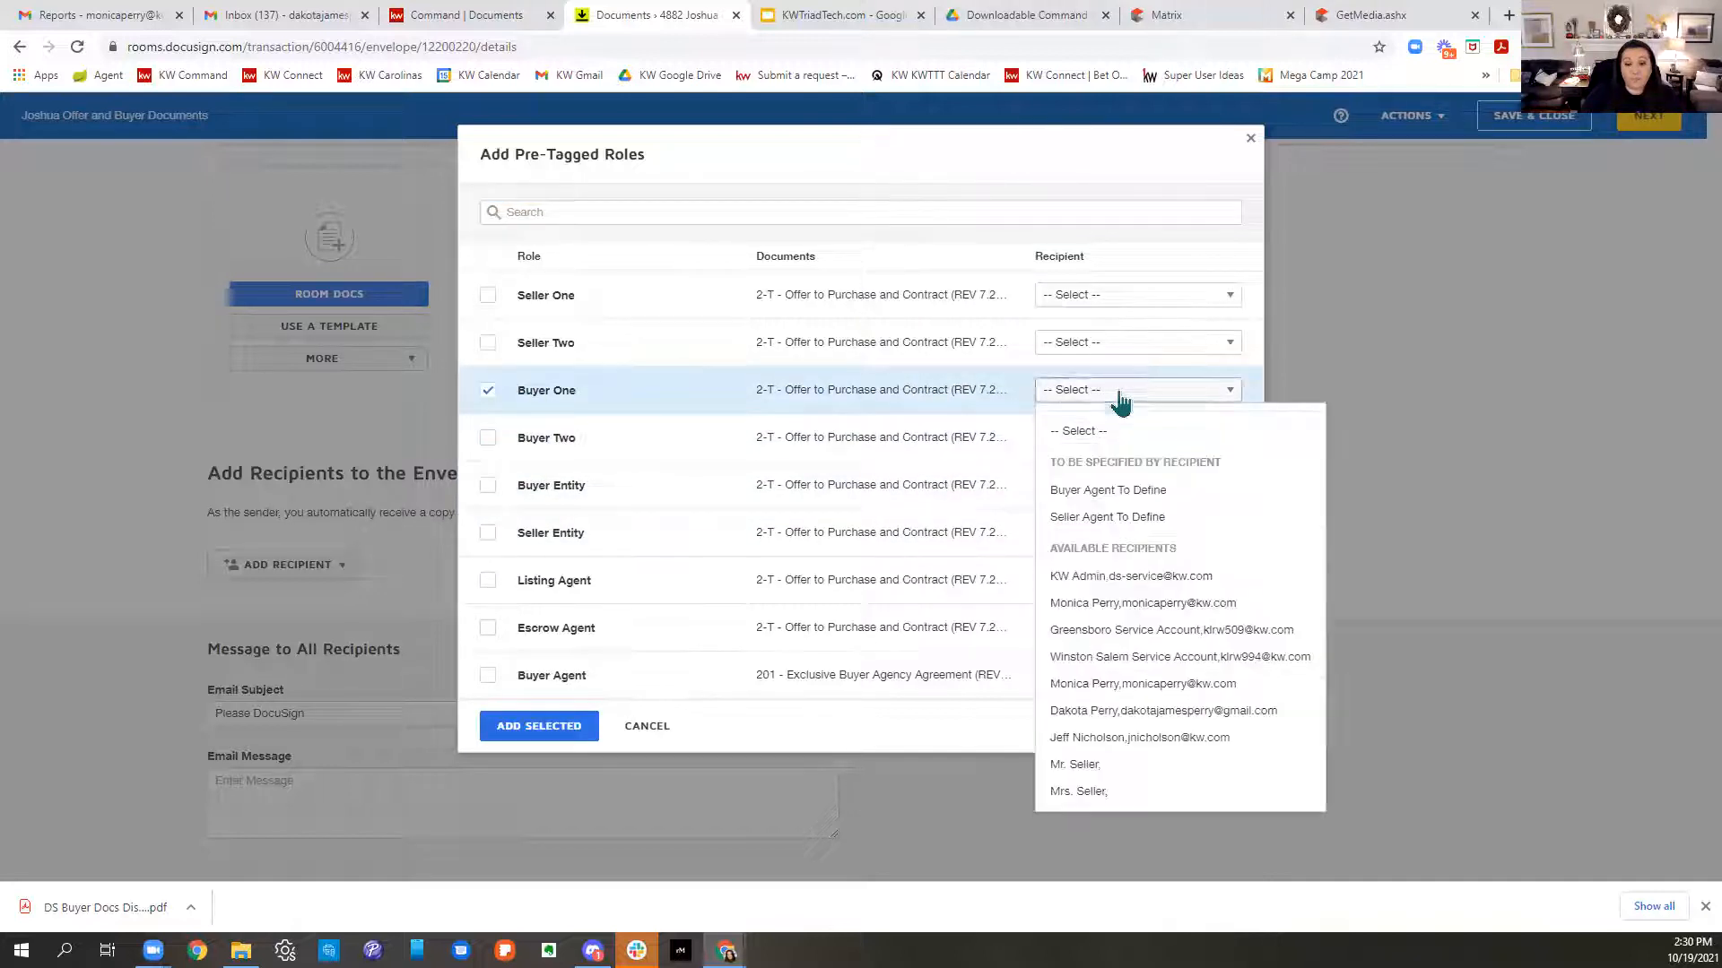
click(1110, 715)
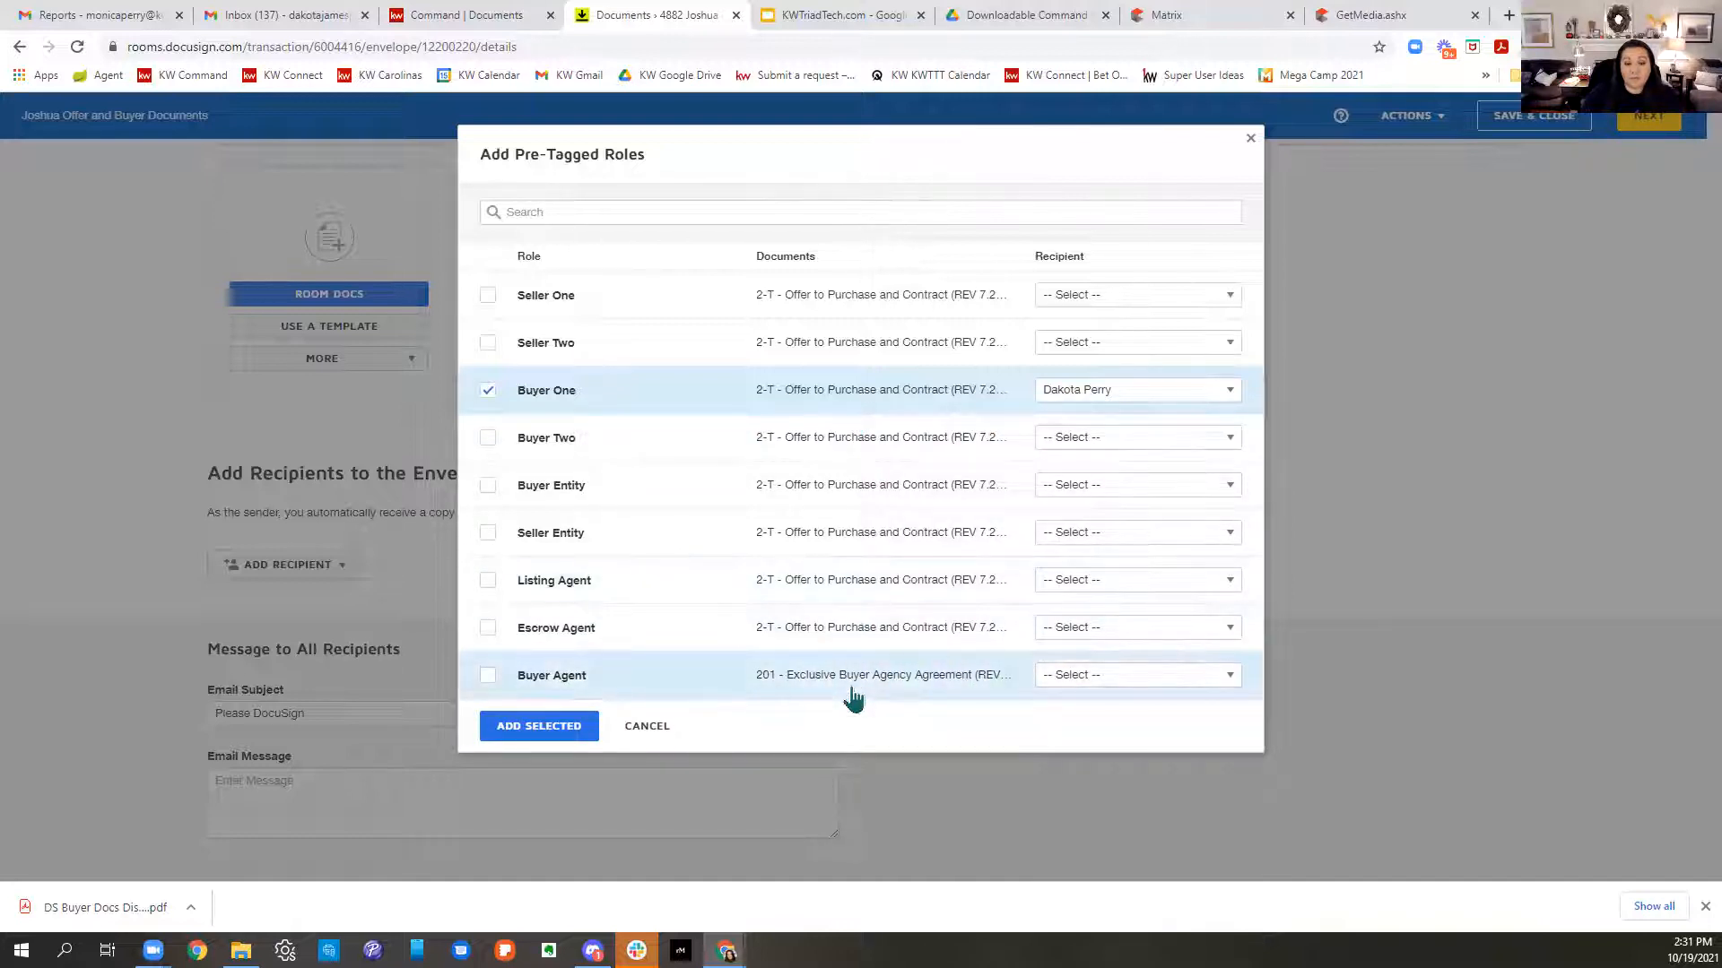
click(487, 678)
click(1147, 686)
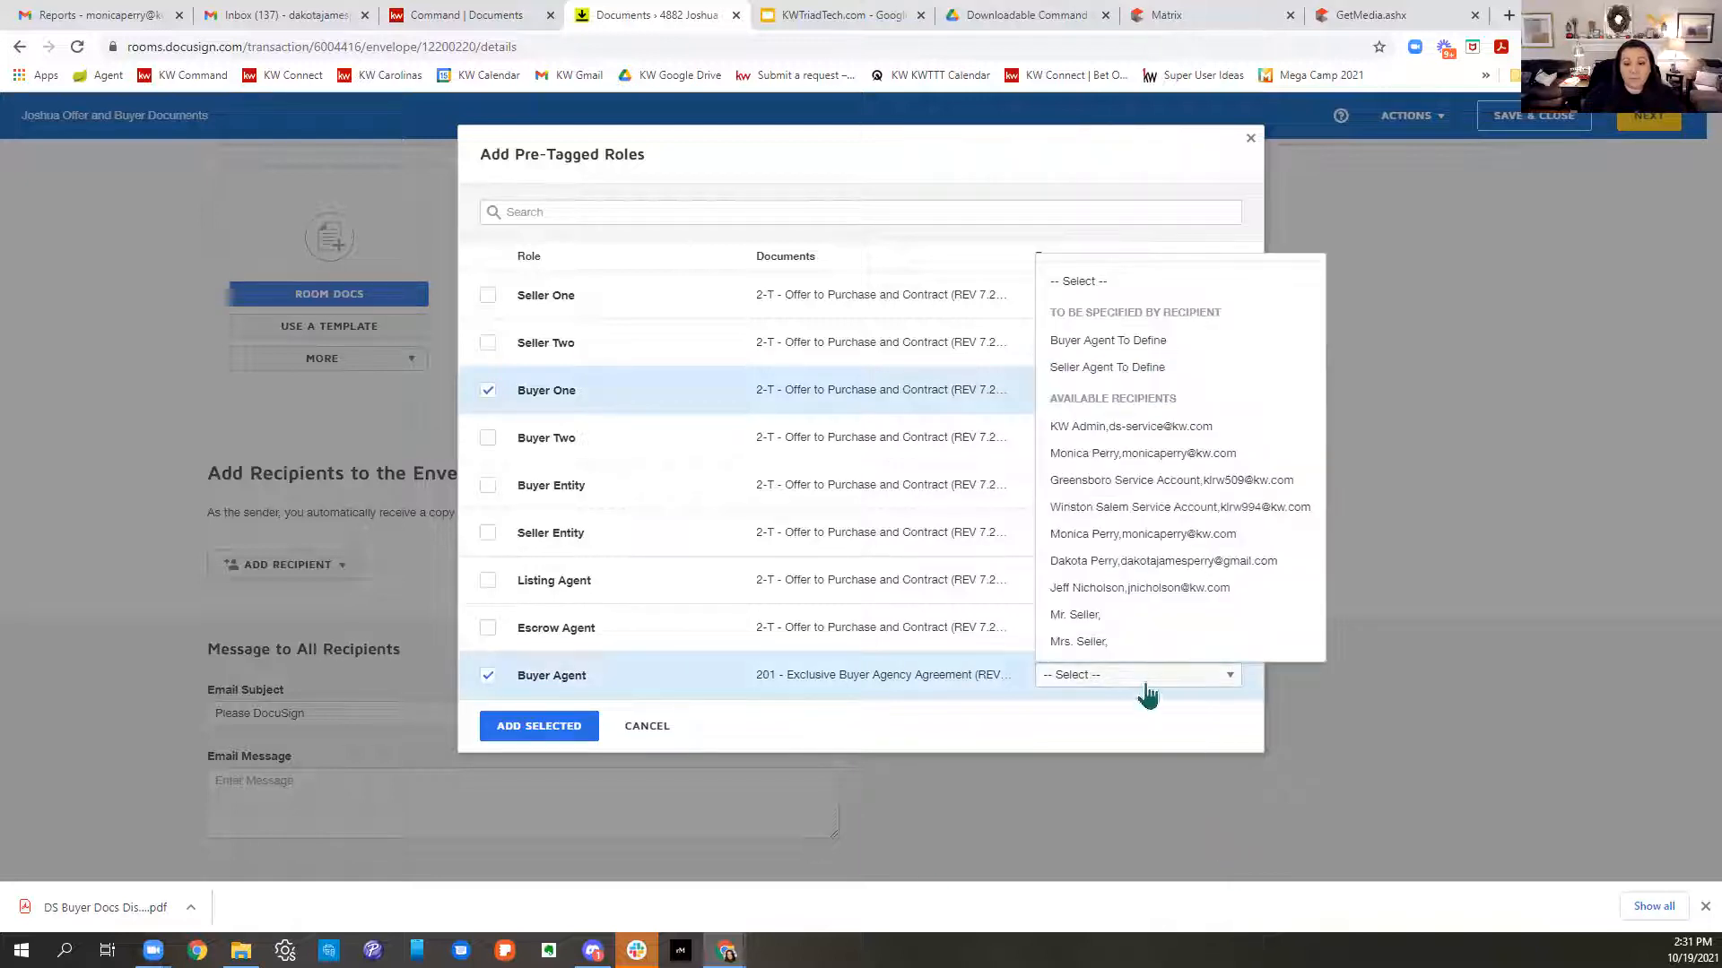
click(1149, 455)
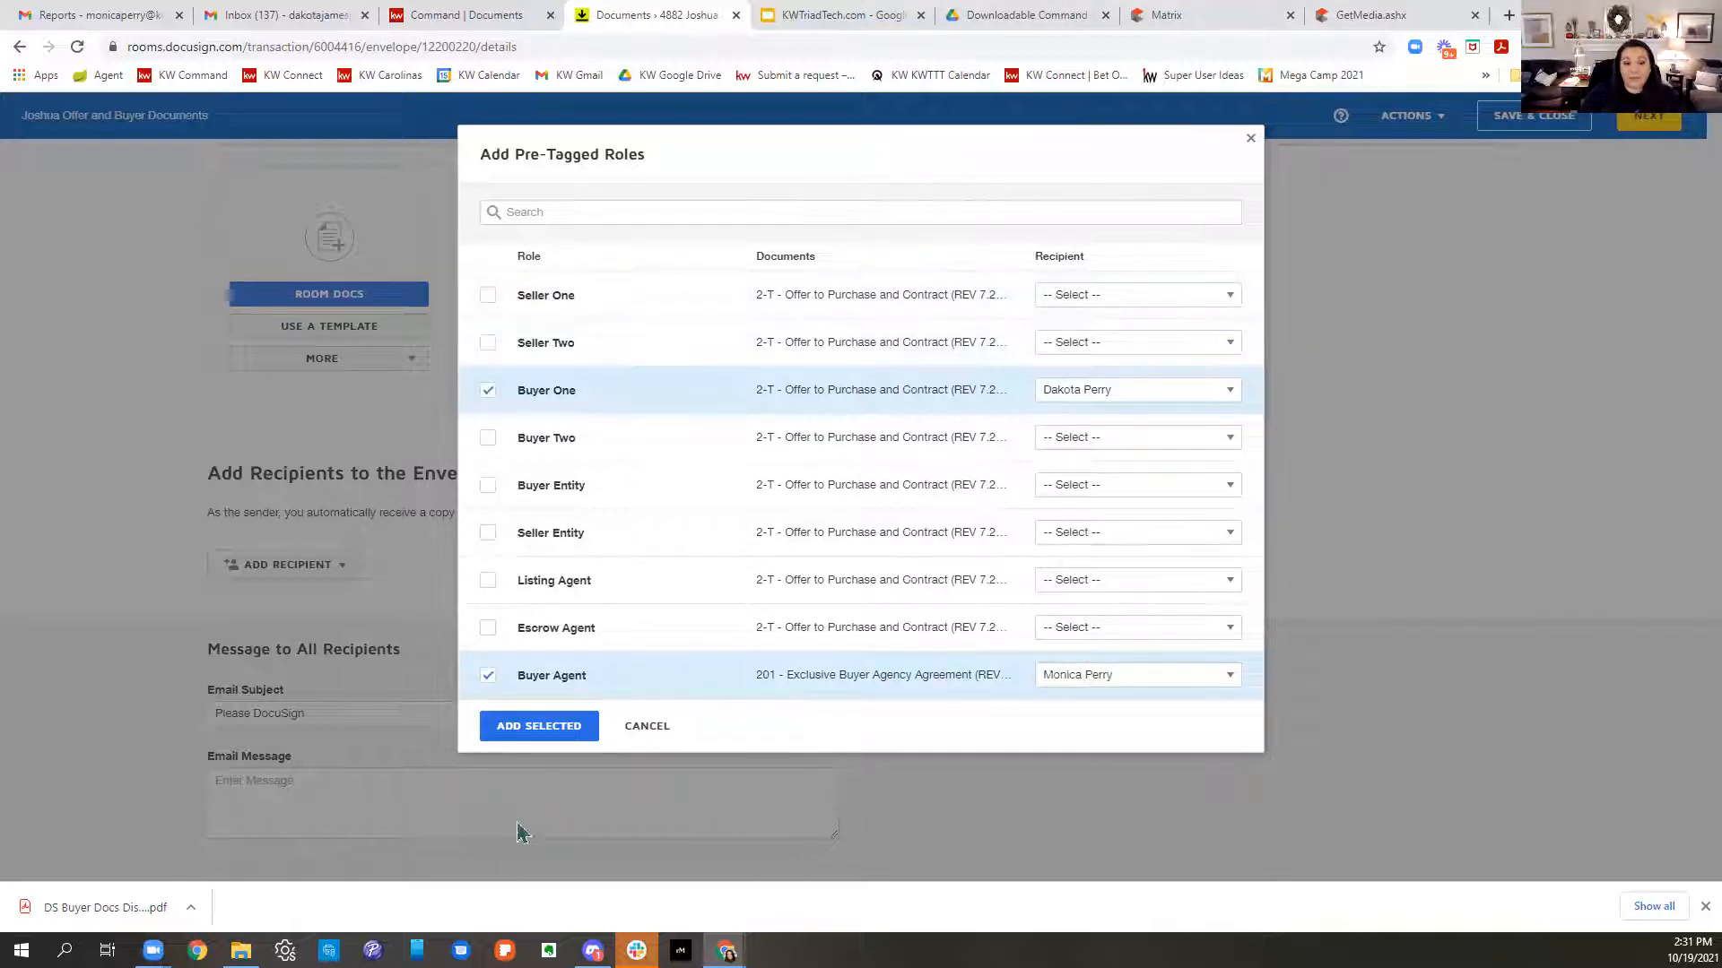
click(529, 726)
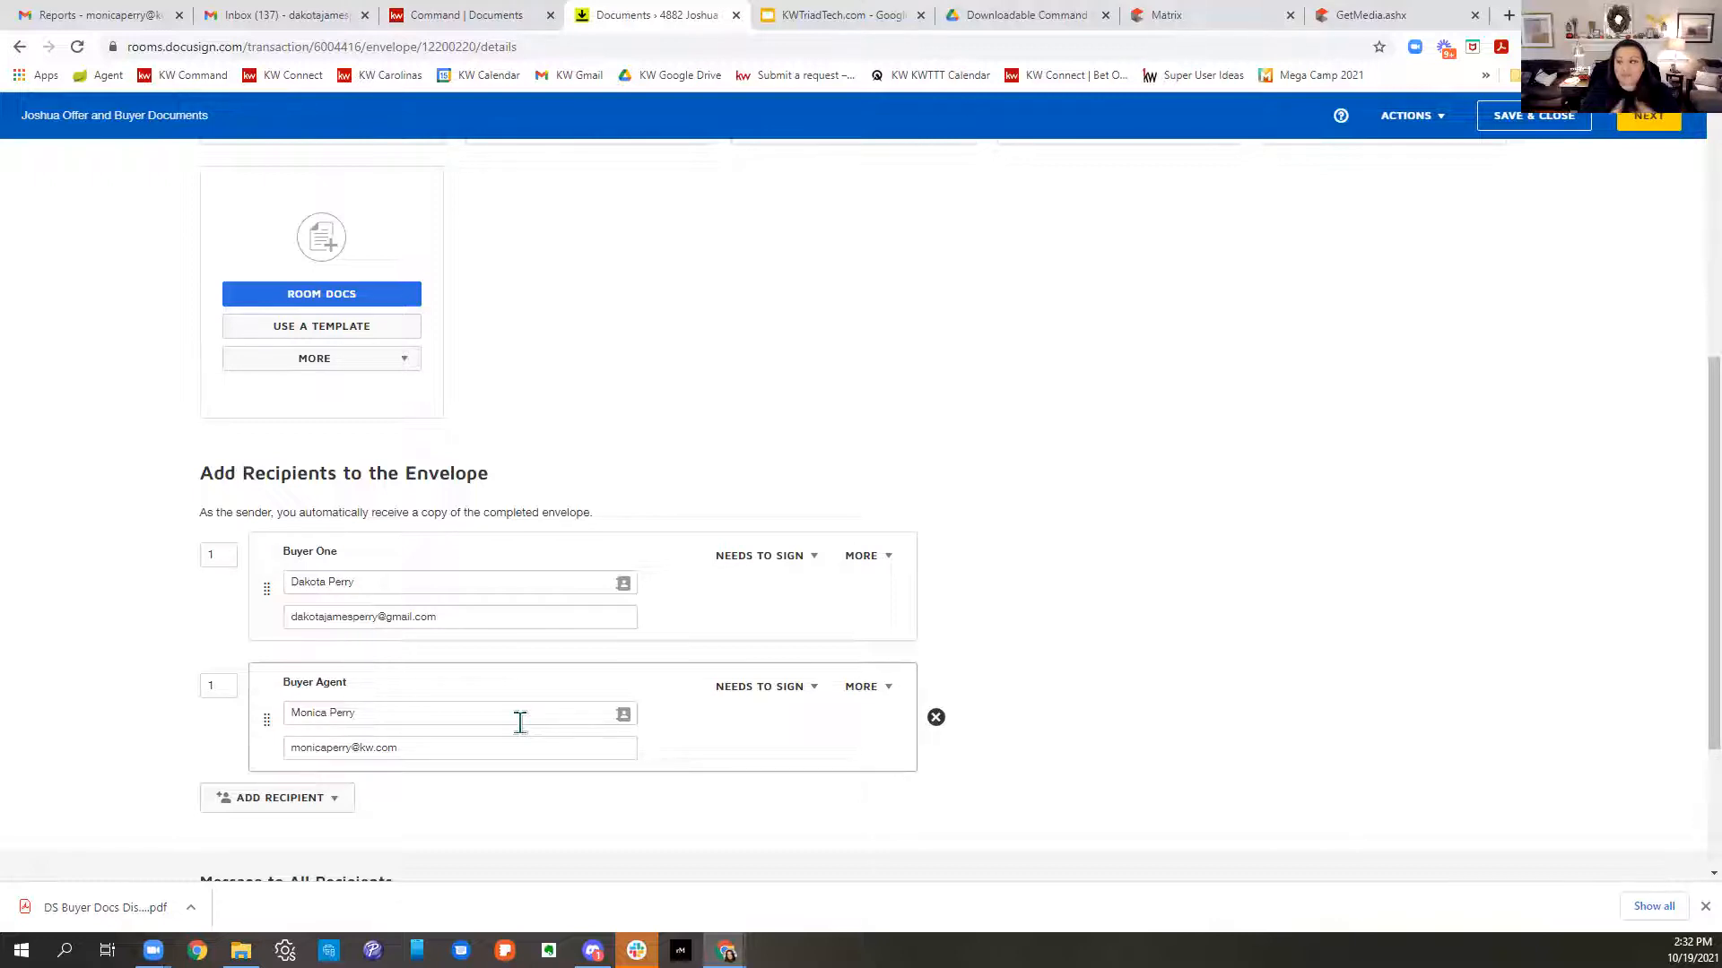
- Review the Buyer One and Buyer Agent signers and continue to the field editor
scroll(1187, 523, down, 3)
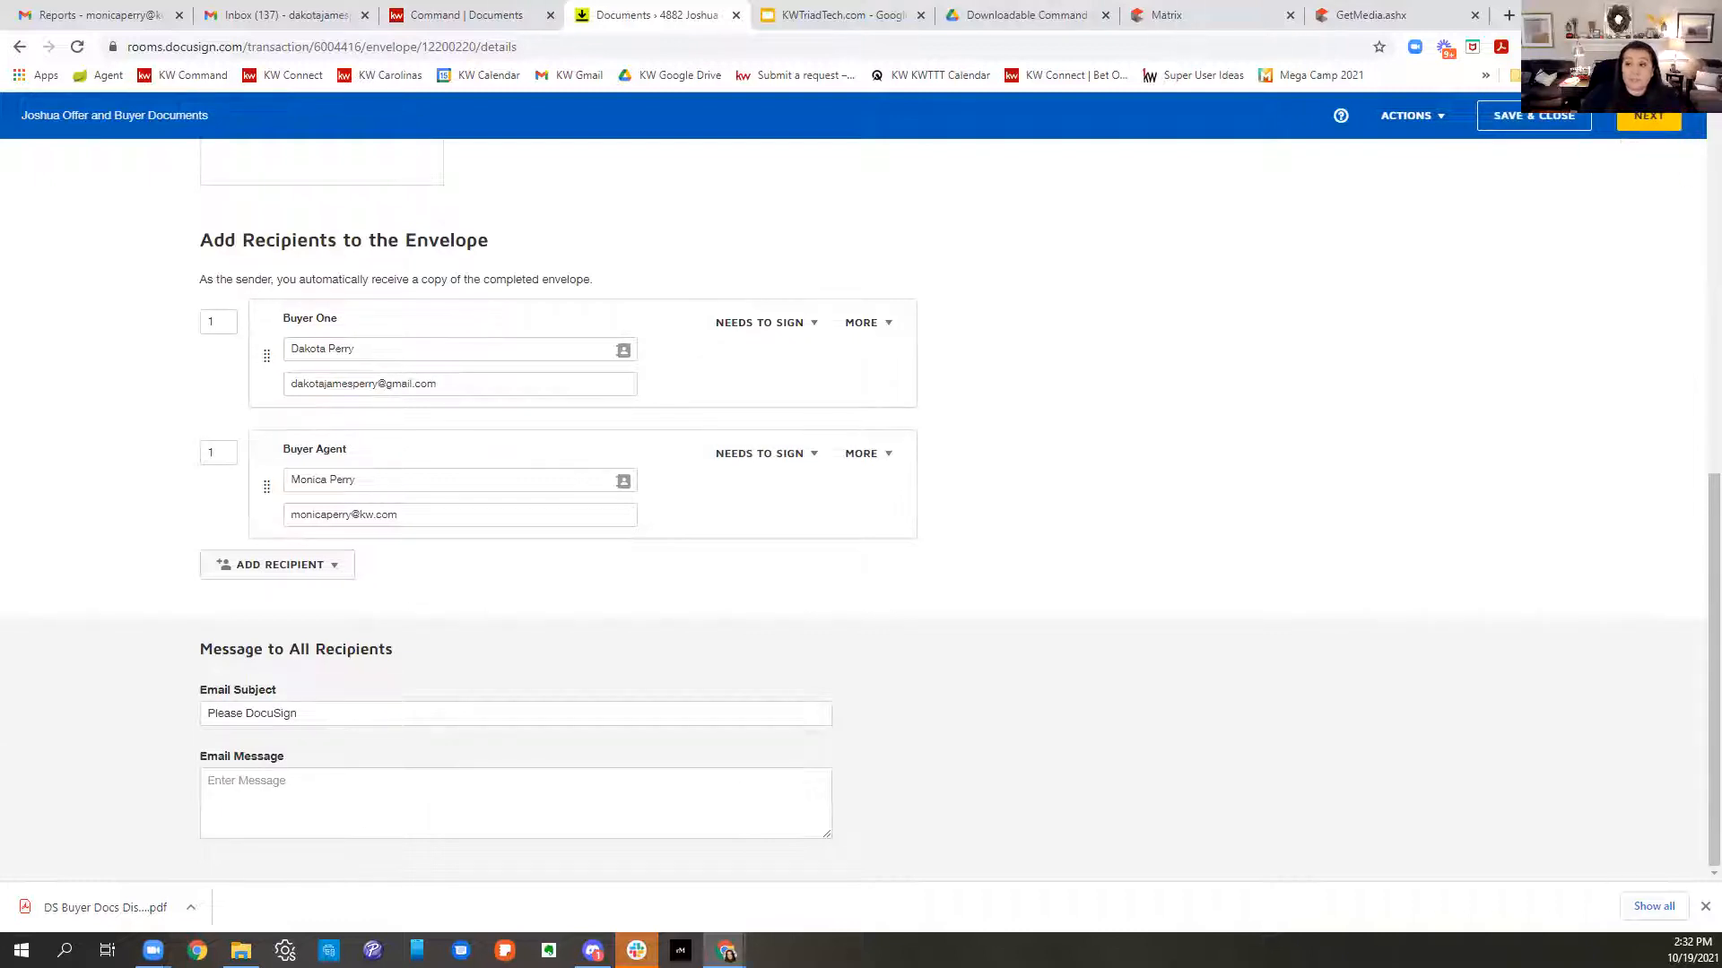
click(1673, 126)
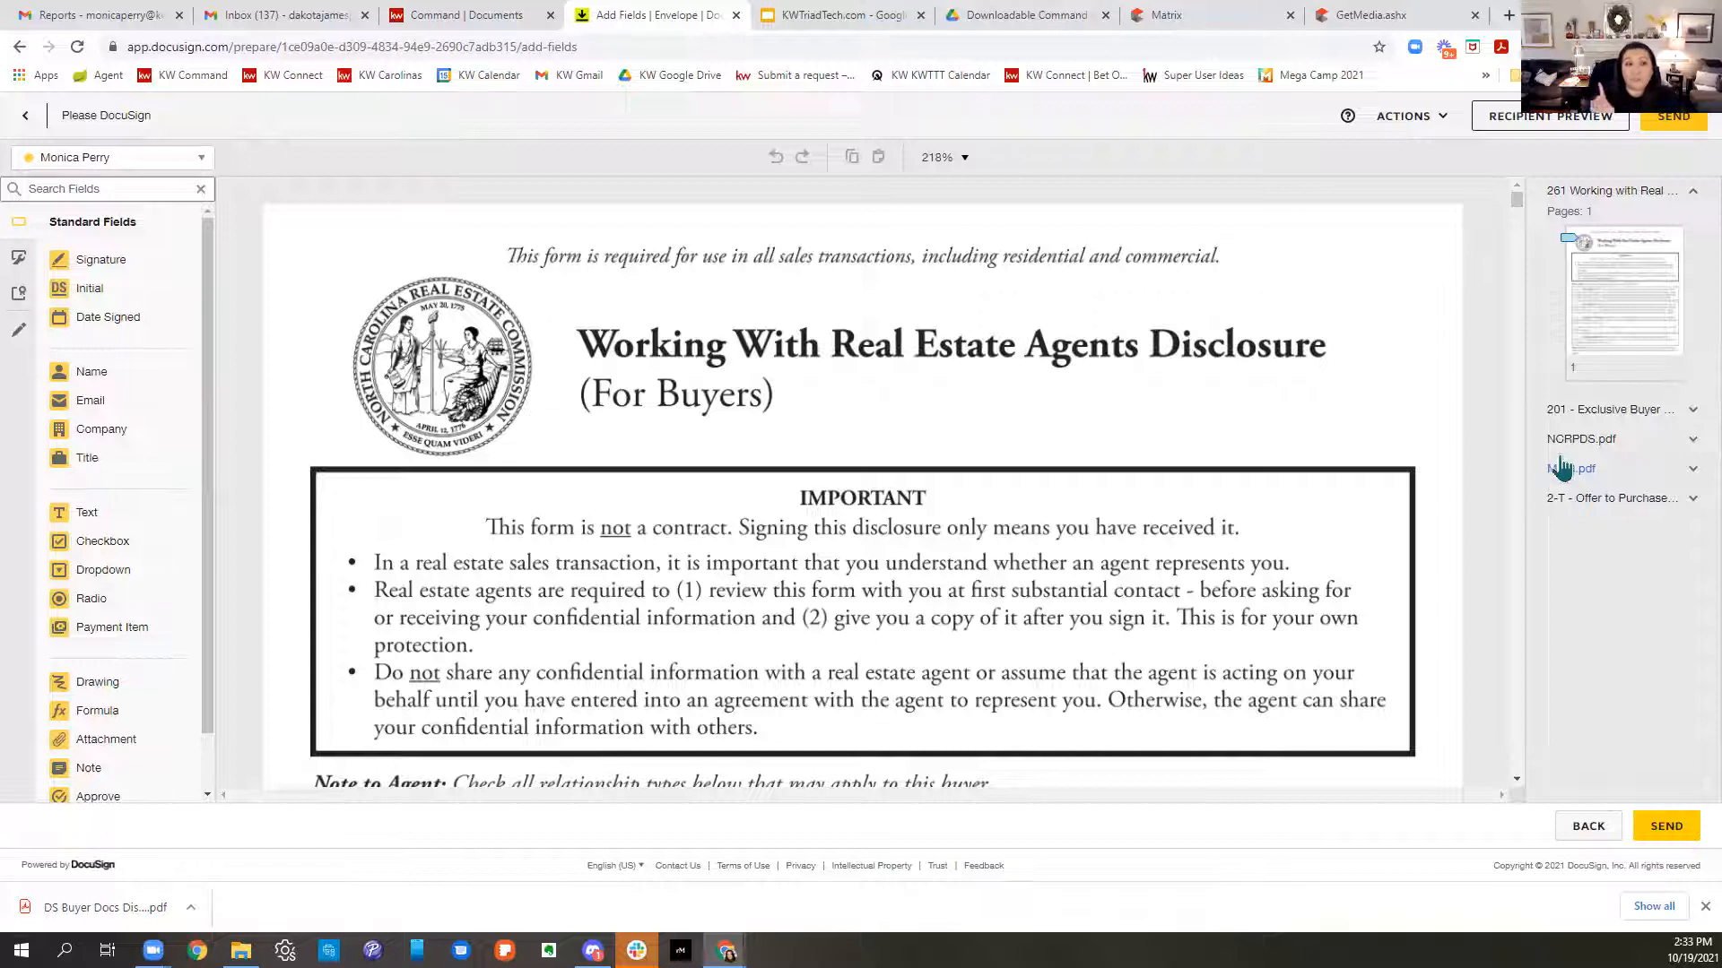
- Check the recipient list, collapse the 261 disclosure's pages and expand the 201 and NCRPDS.pdf pages
click(143, 160)
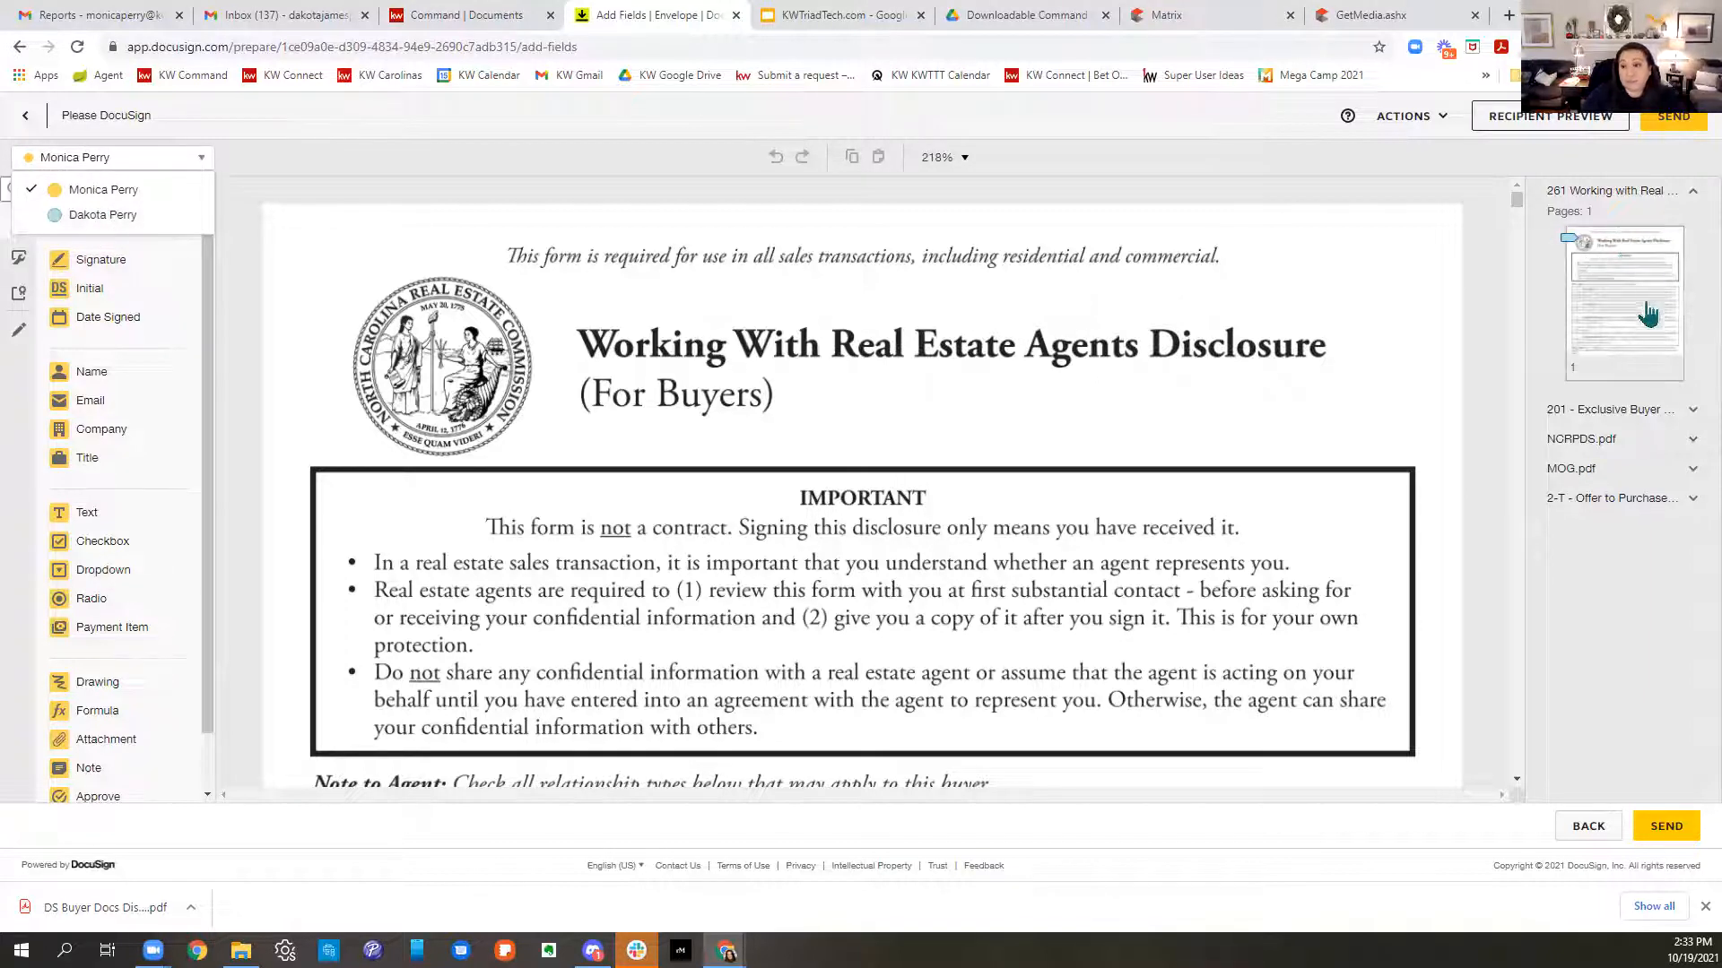
click(1693, 191)
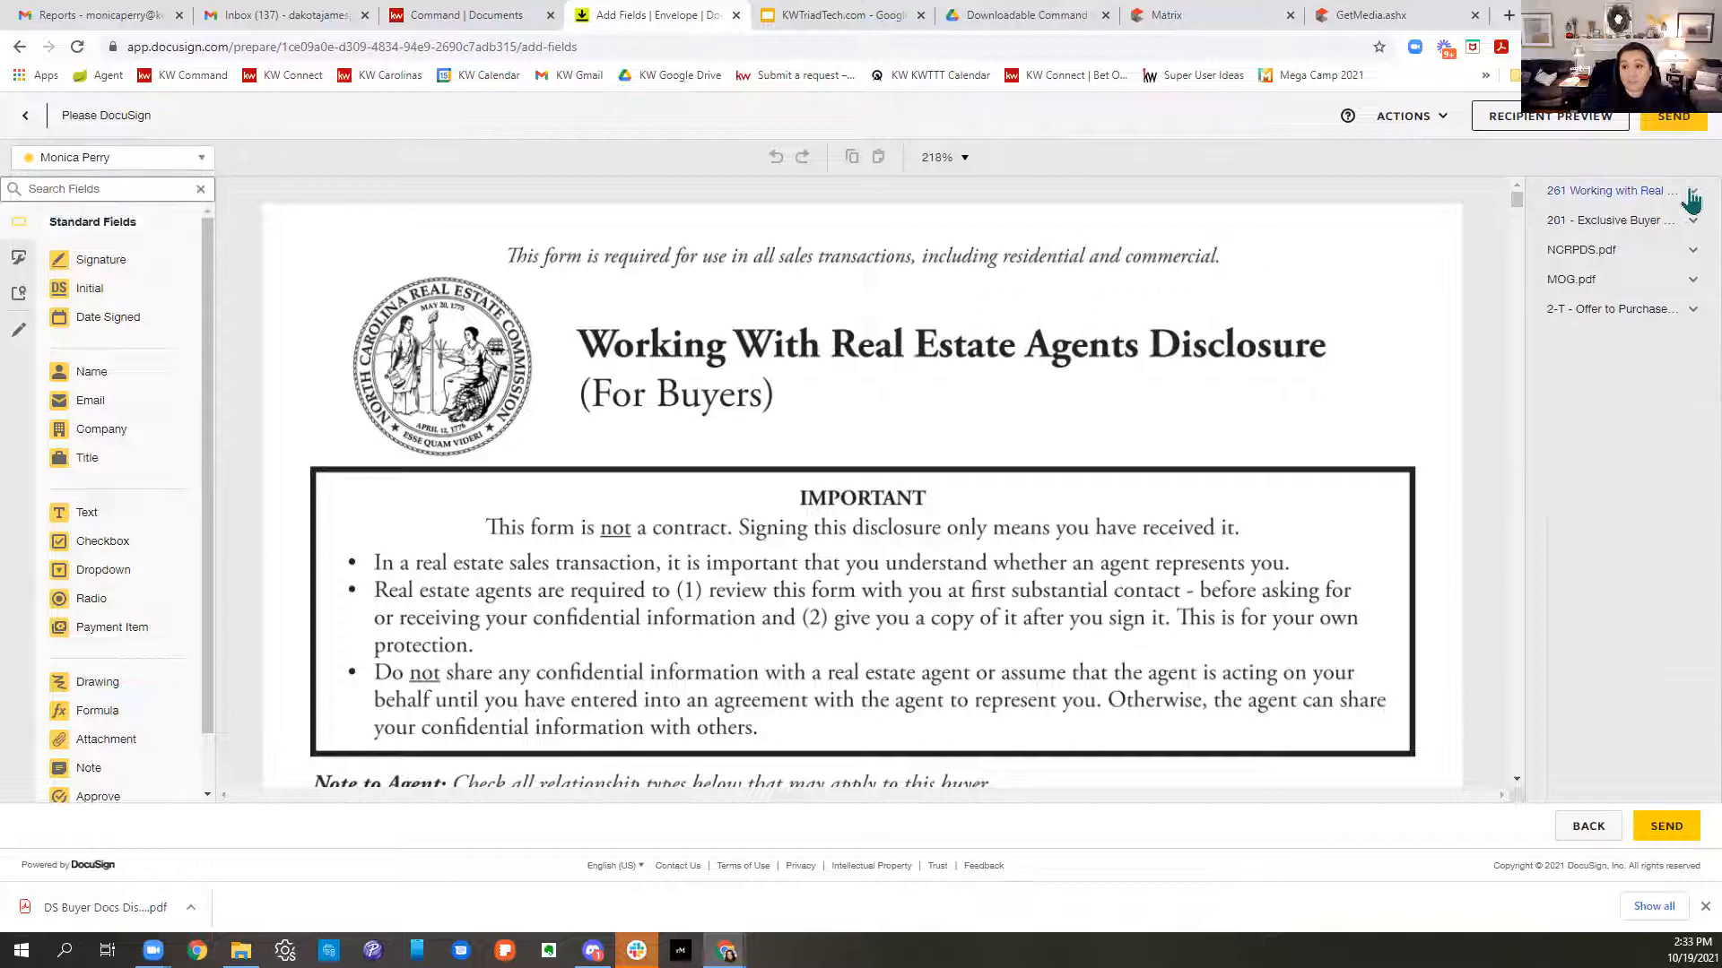
click(1691, 221)
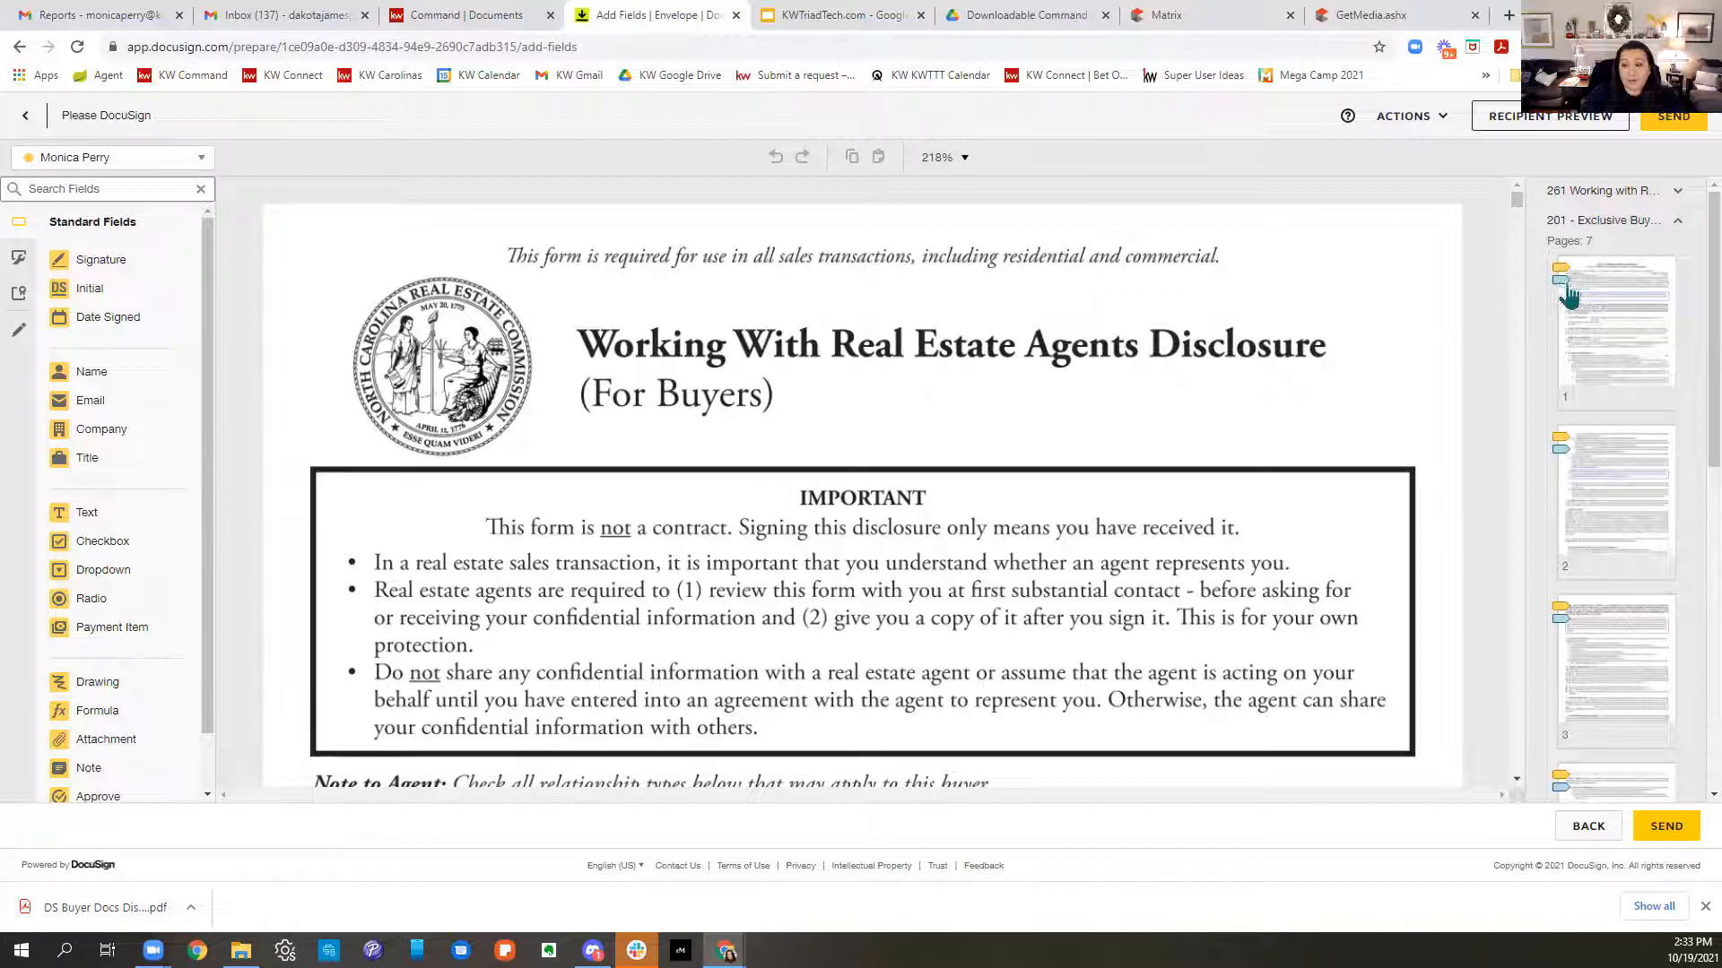
scroll(1664, 493, down, 8)
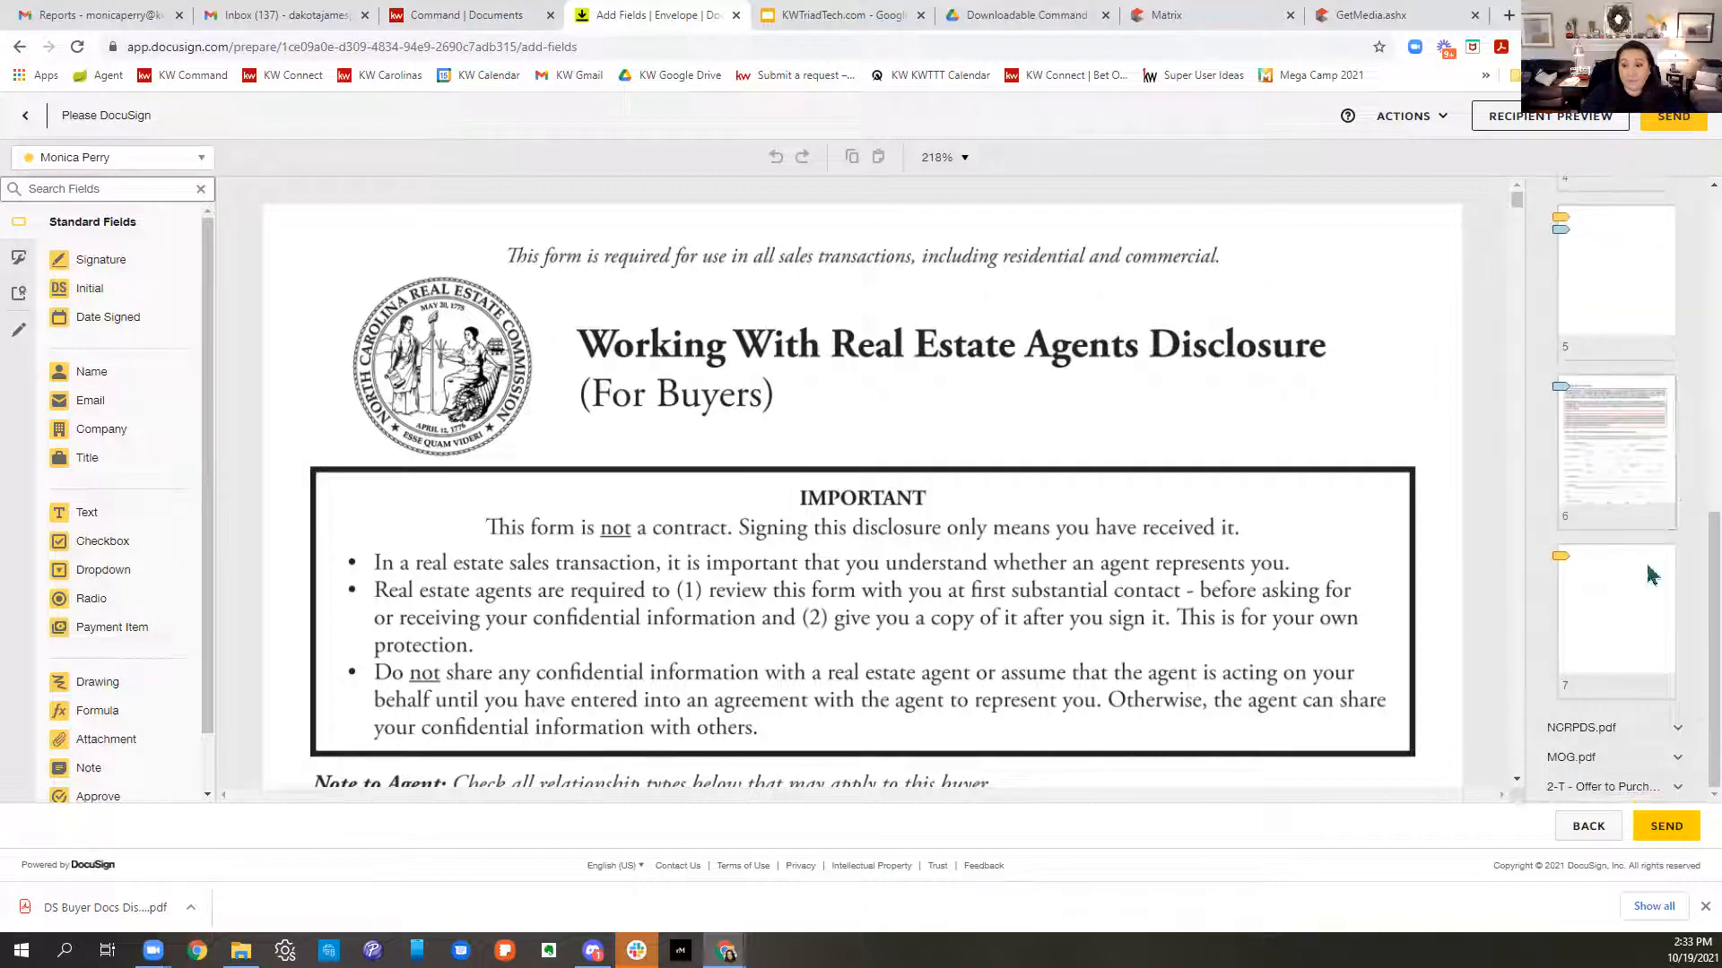
click(1605, 737)
scroll(1650, 664, down, 2)
scroll(1650, 663, down, 3)
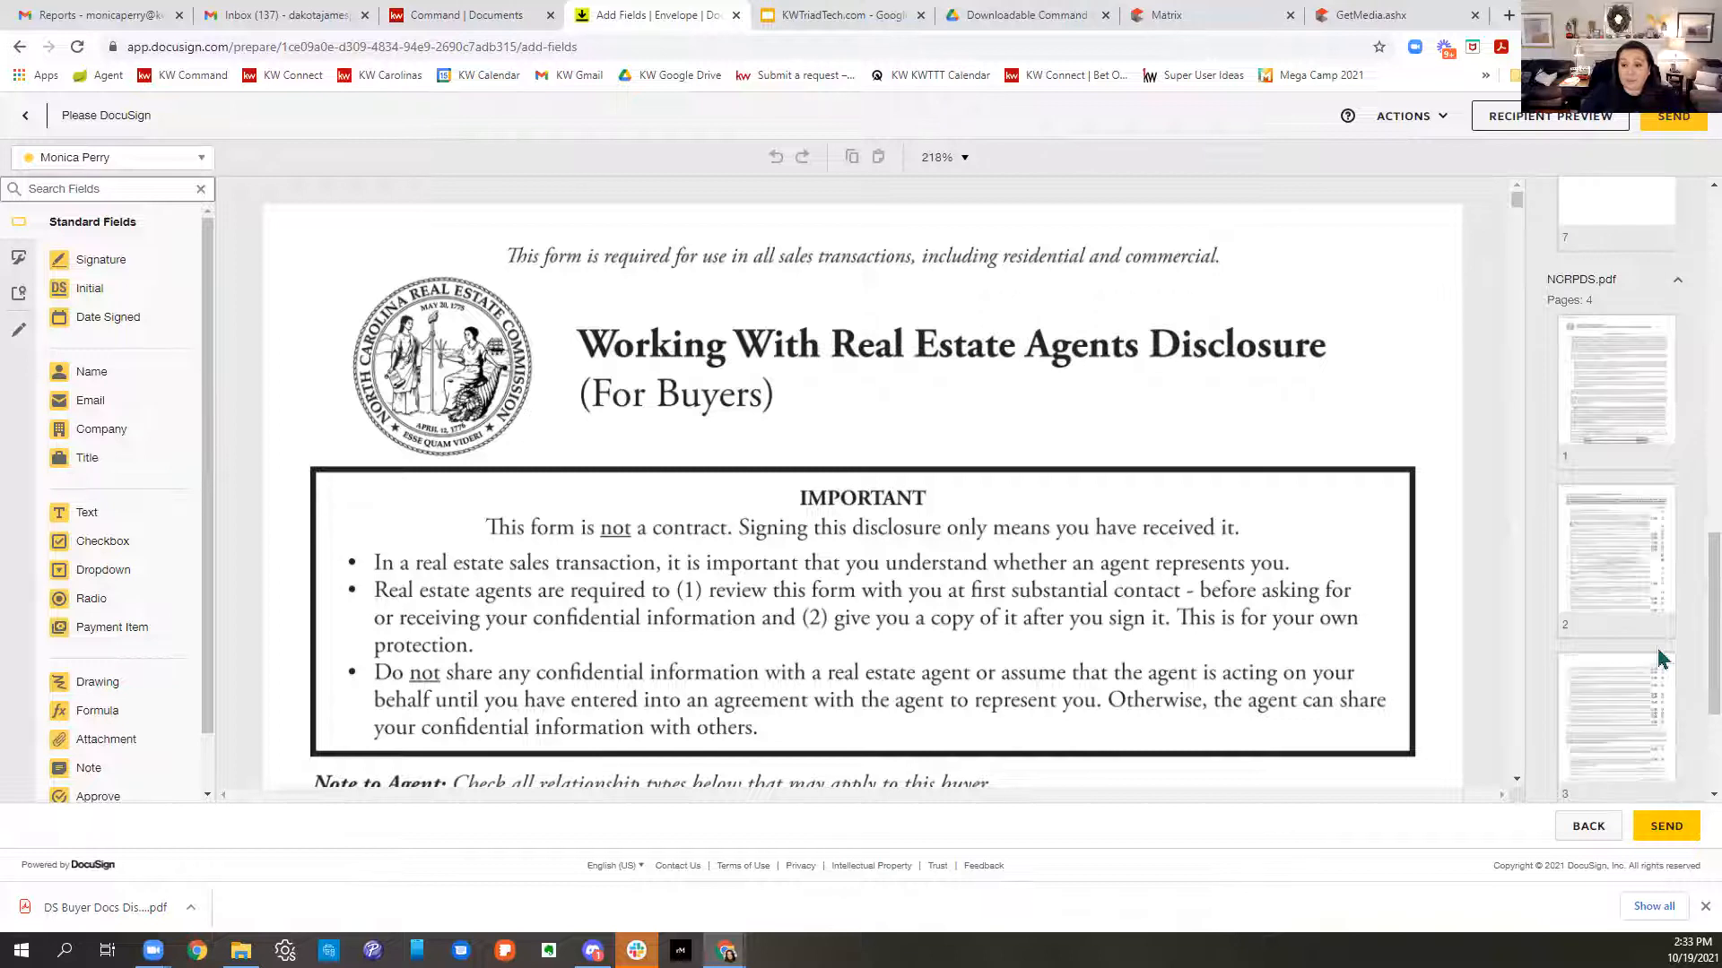
scroll(1658, 657, down, 3)
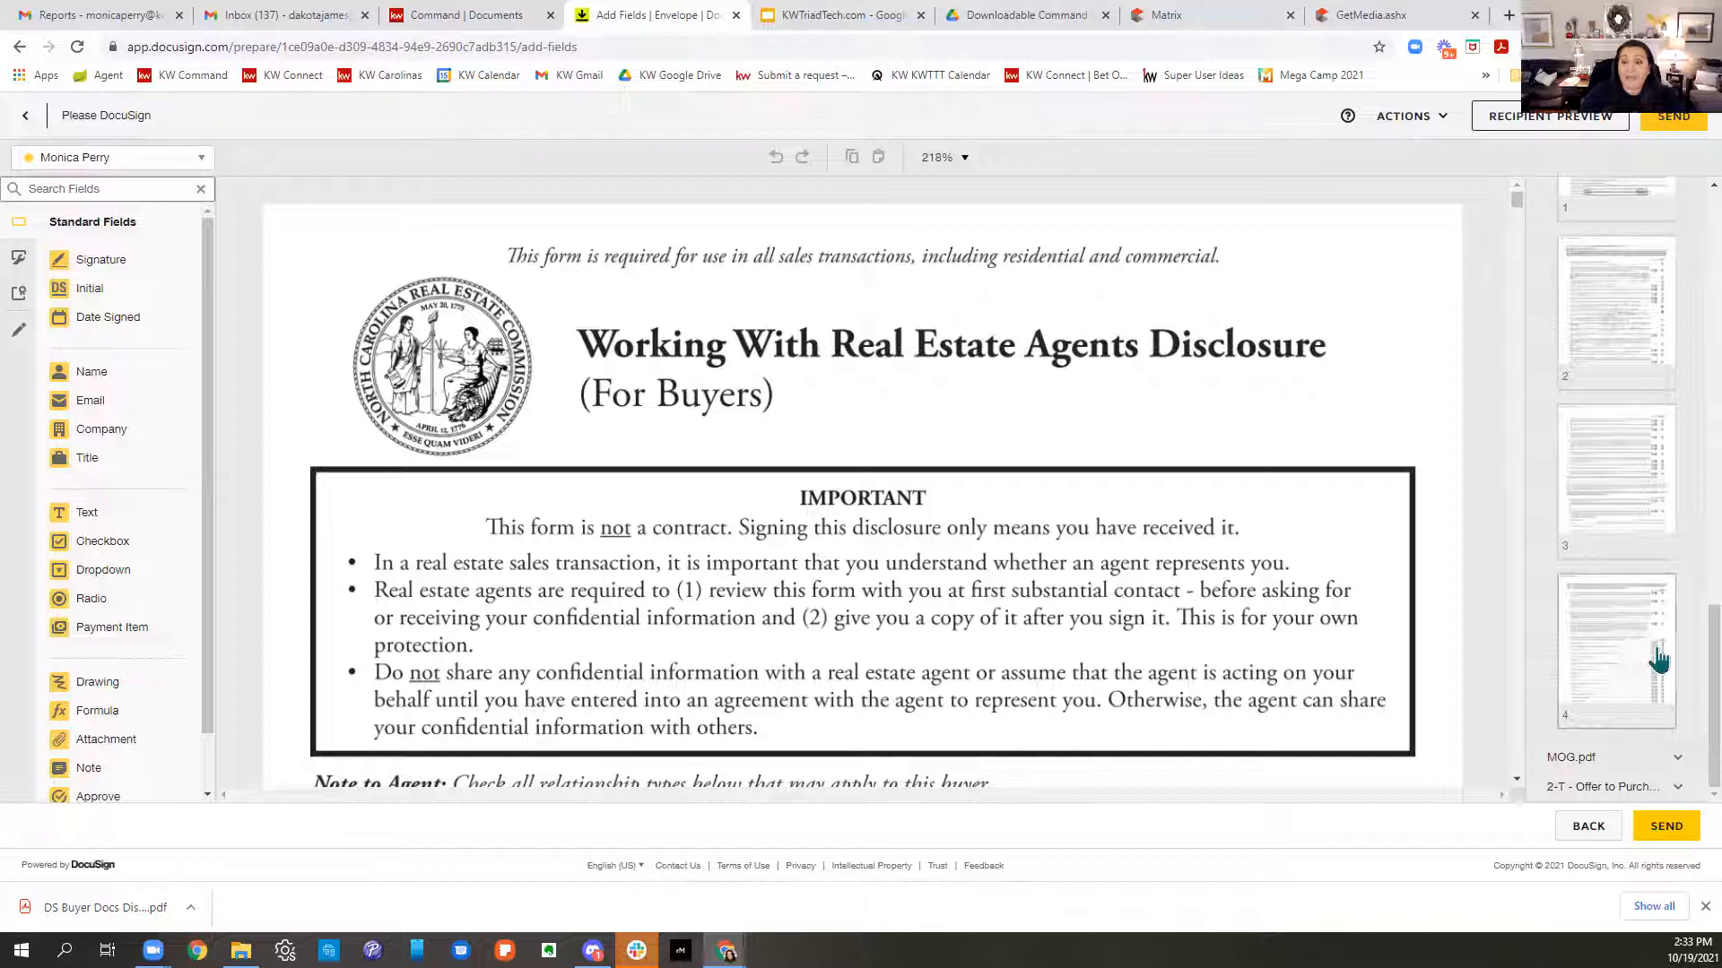
scroll(1657, 659, up, 4)
scroll(1658, 661, down, 3)
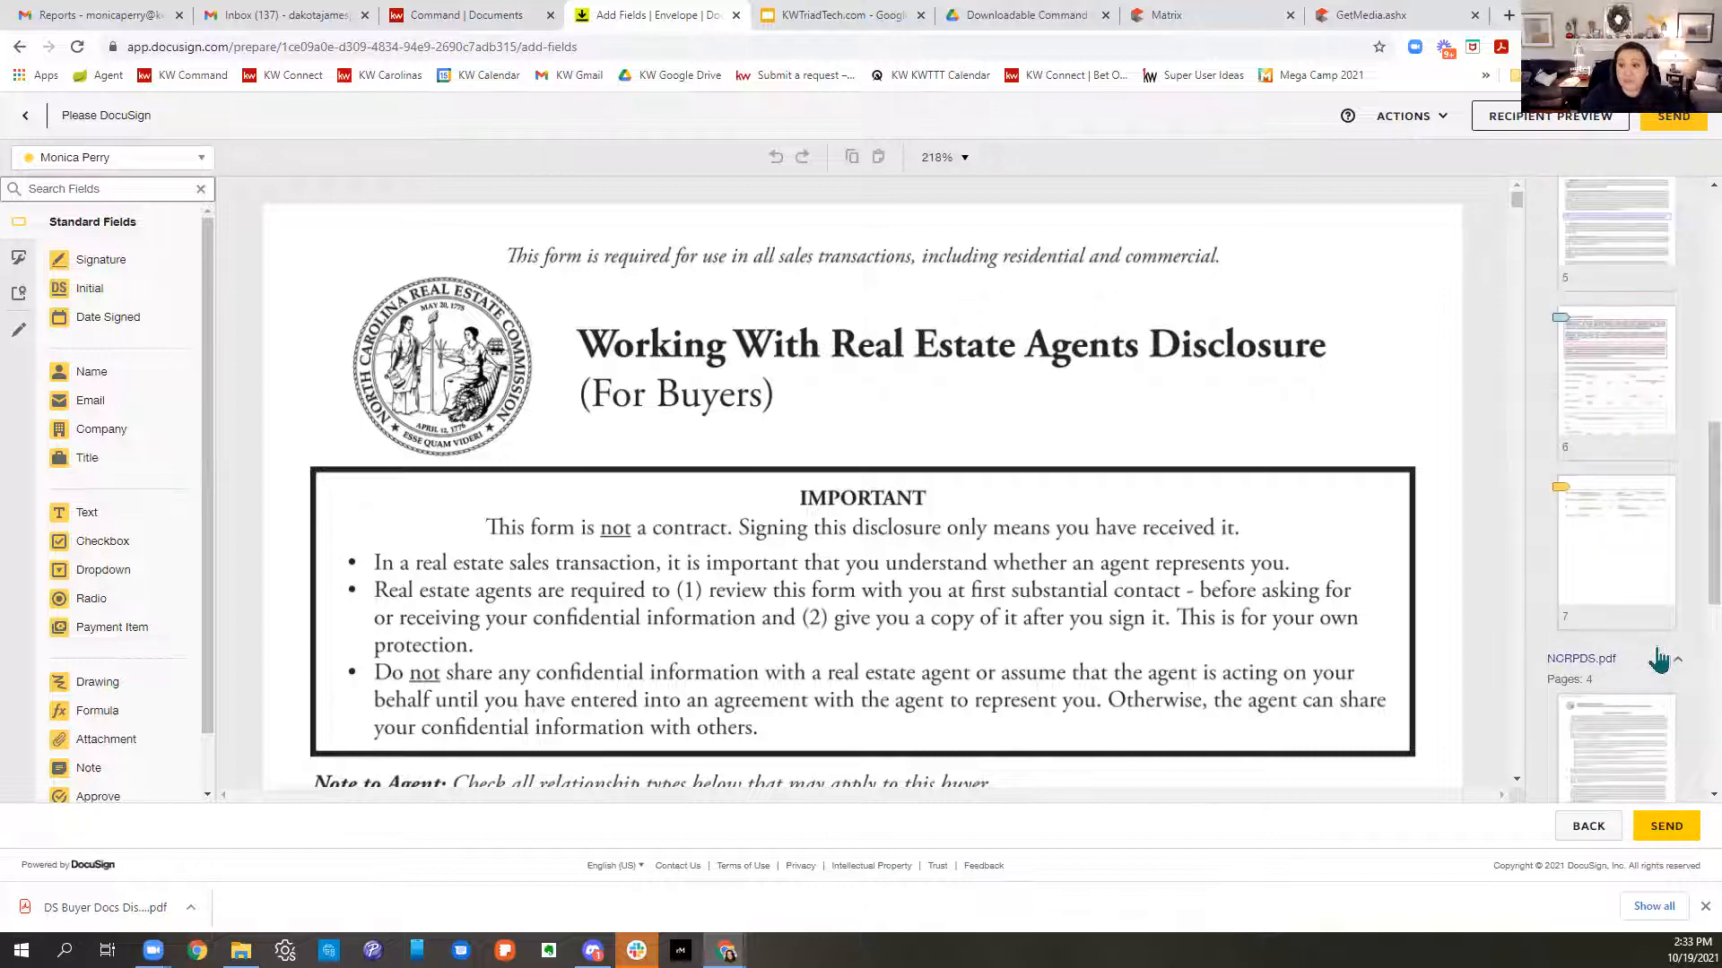
scroll(1679, 583, down, 3)
- View pages 2 and 5 of the 201 agreement and page 1 of NCRPDS.pdf, then collapse those lists
click(1663, 556)
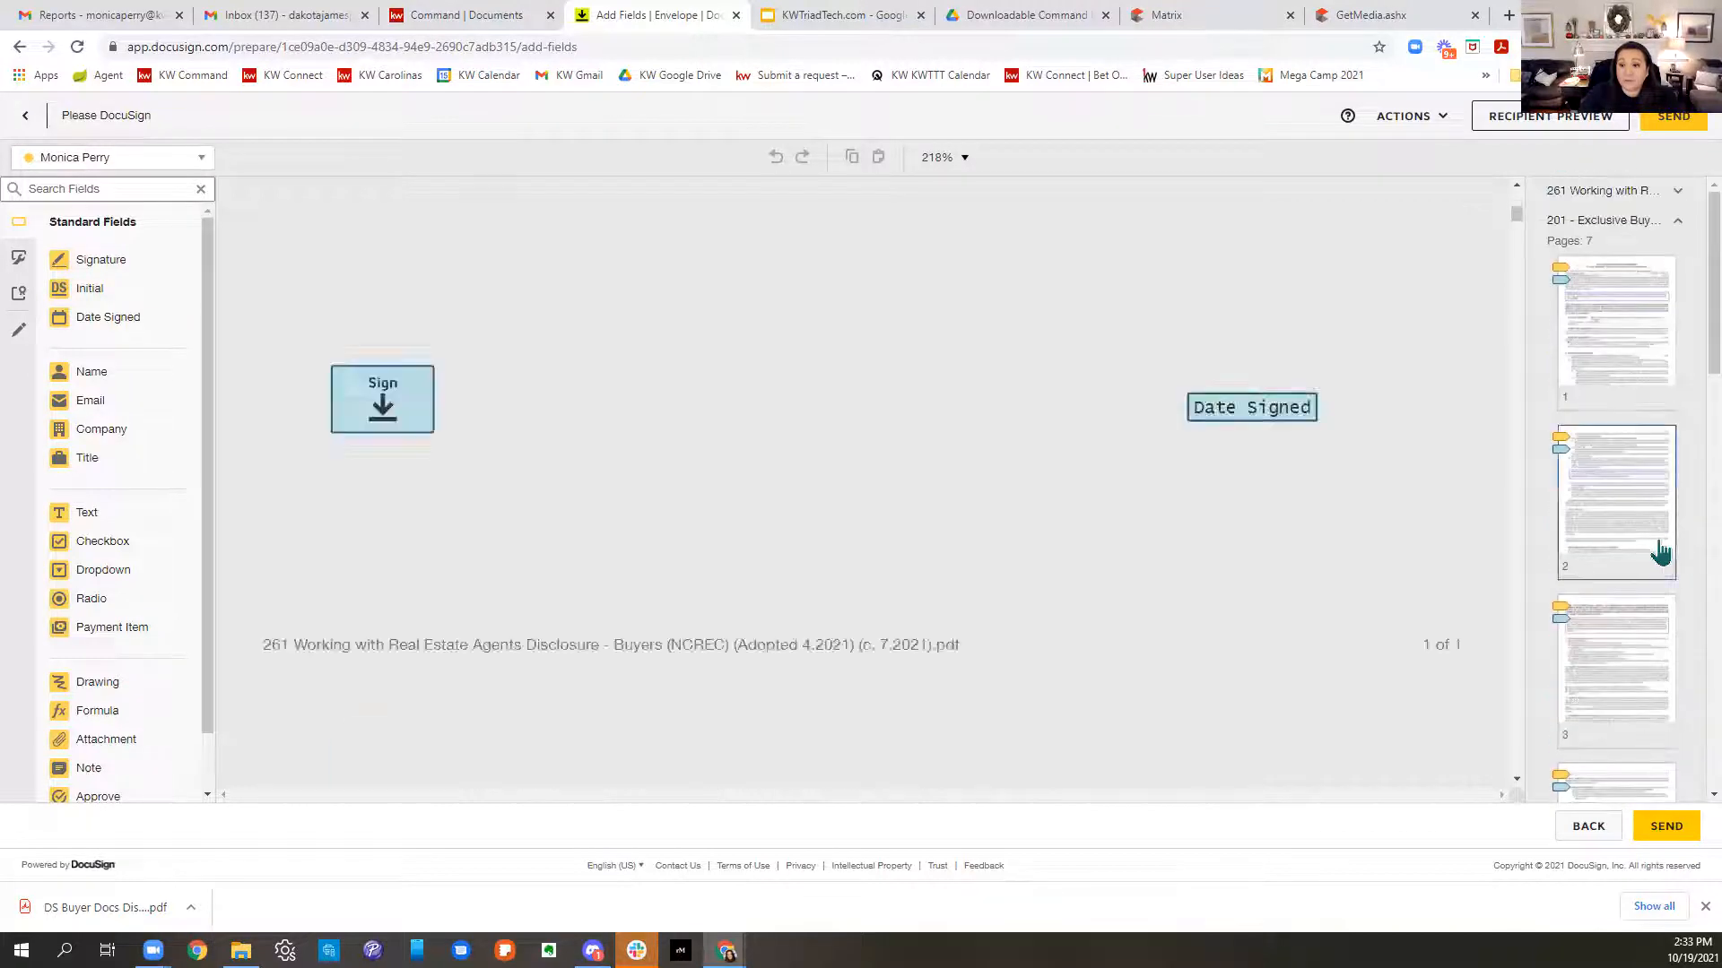
scroll(1659, 554, down, 5)
click(1655, 551)
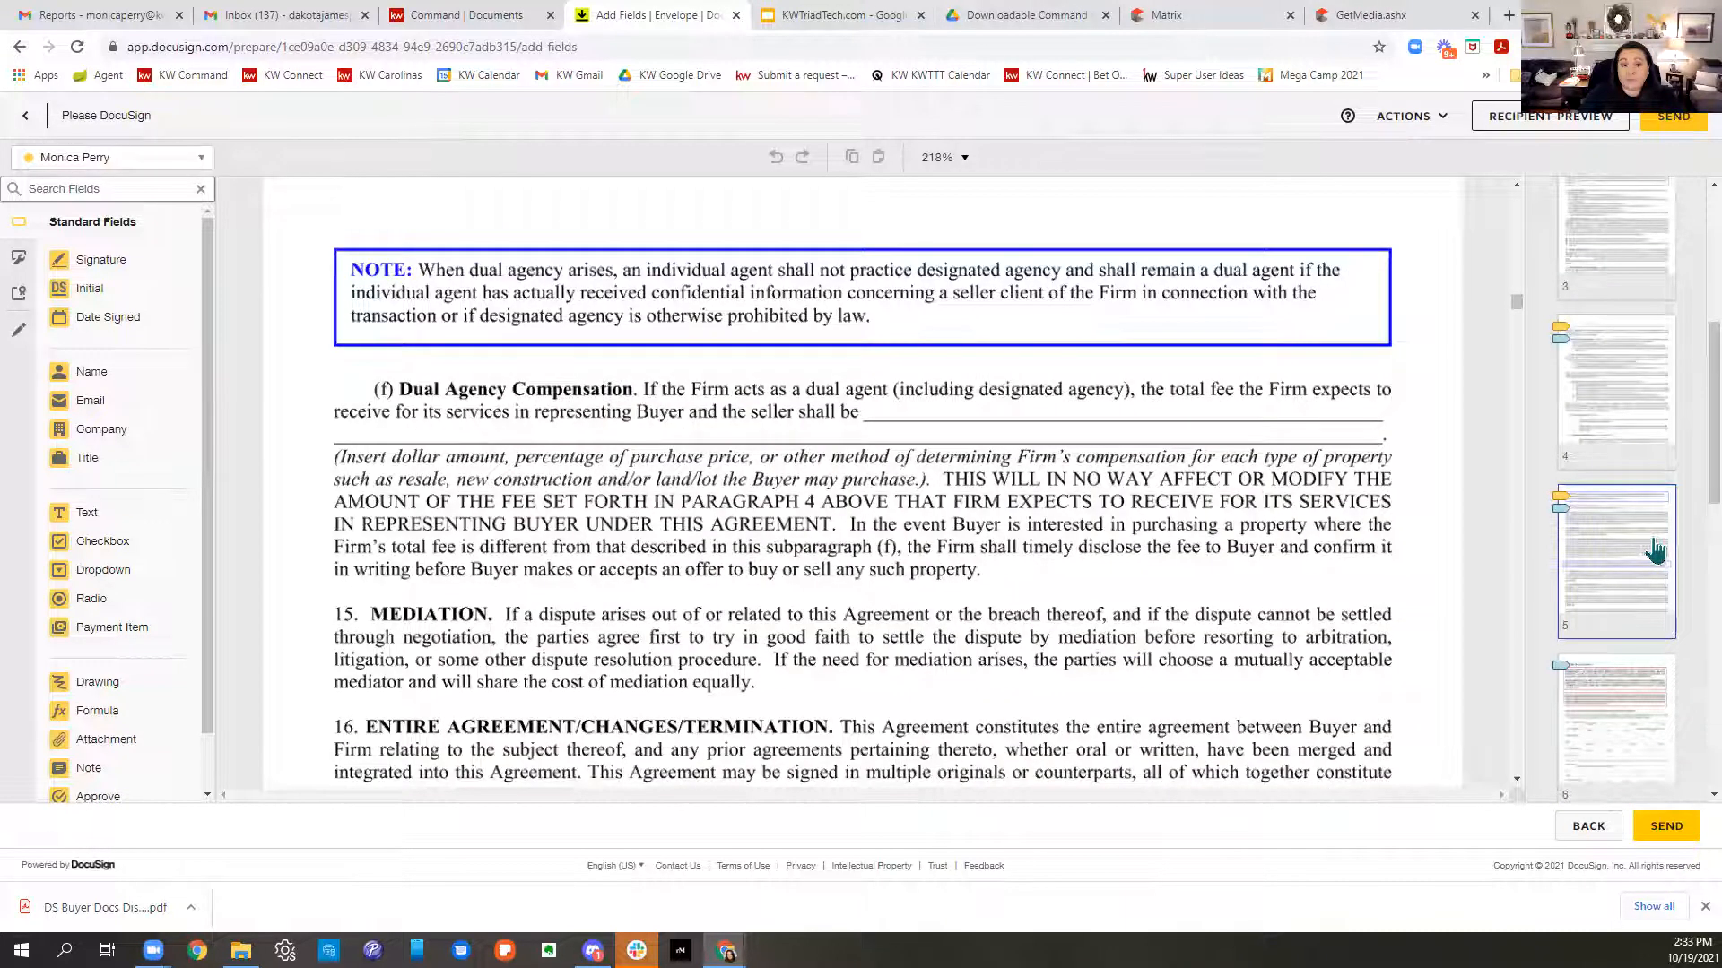
scroll(1655, 550, down, 5)
click(1628, 646)
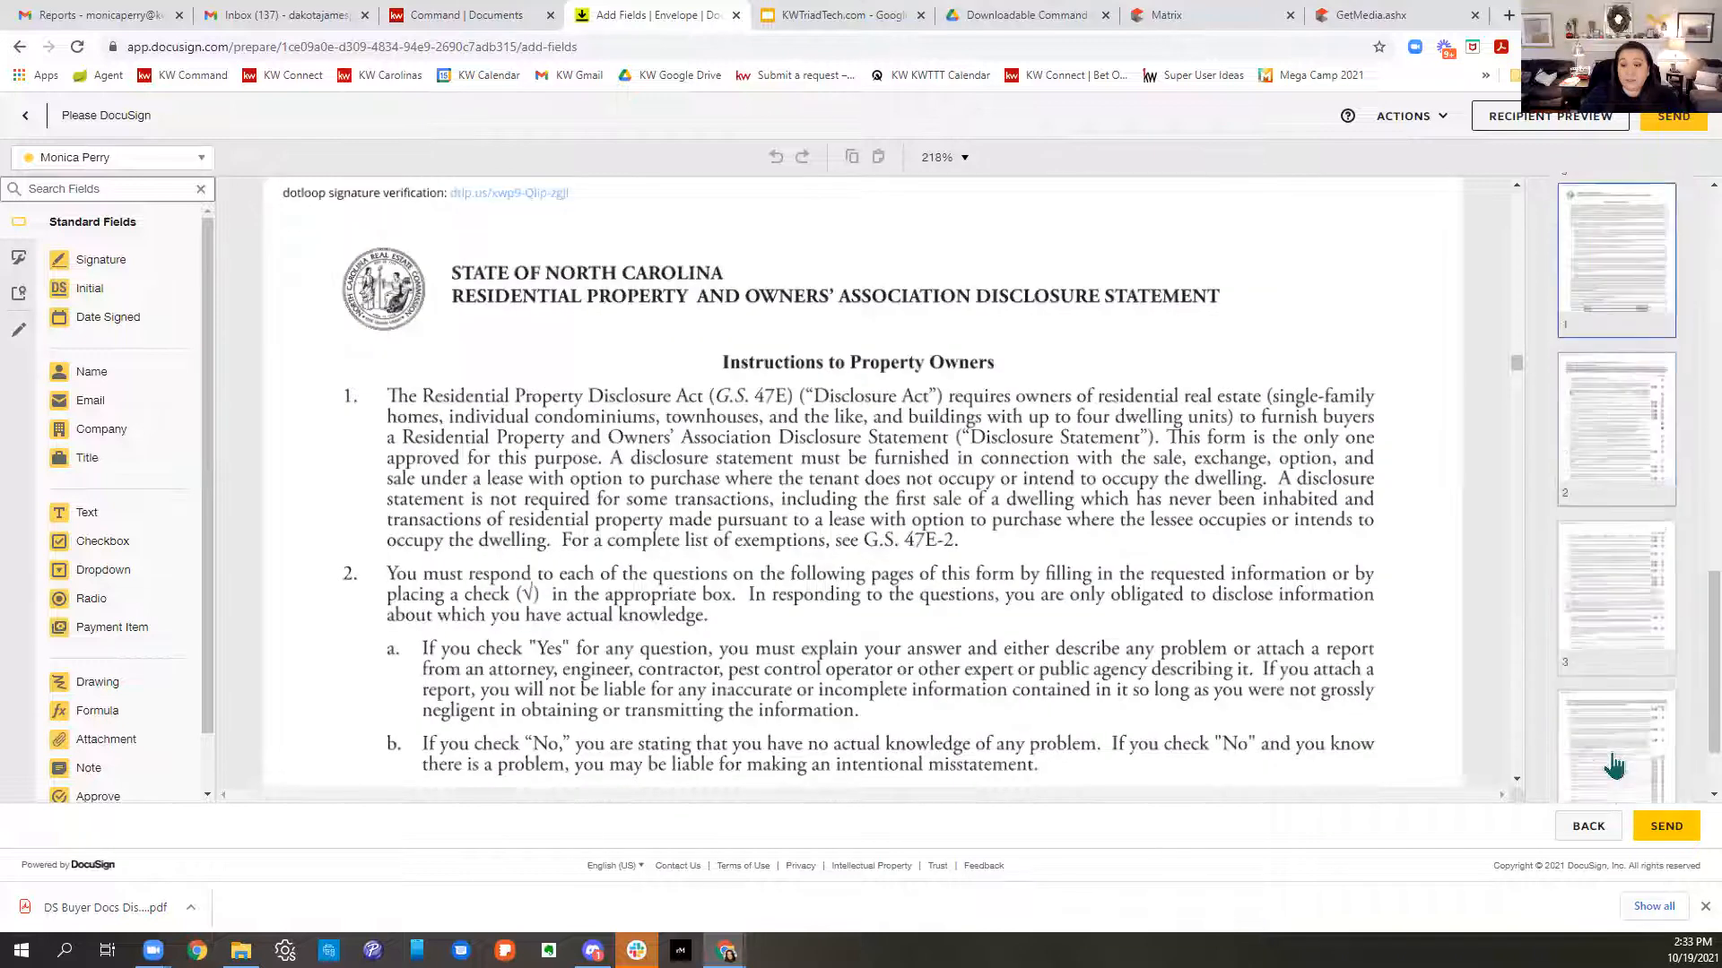
scroll(1619, 760, up, 10)
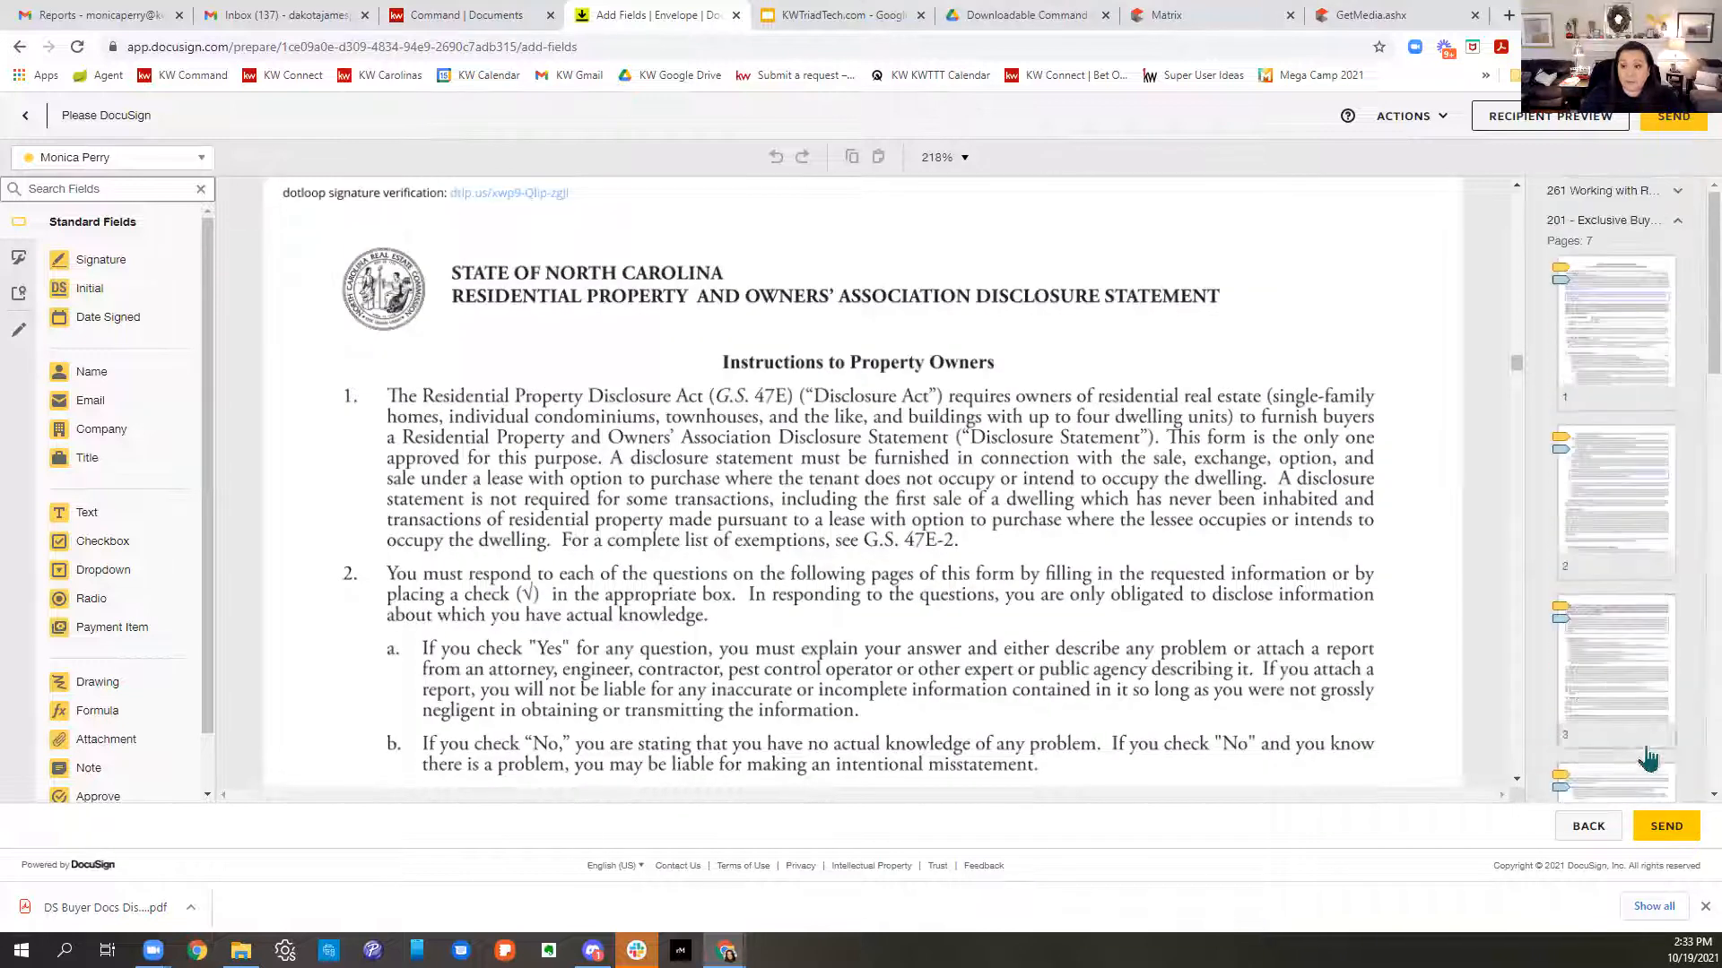
click(1676, 221)
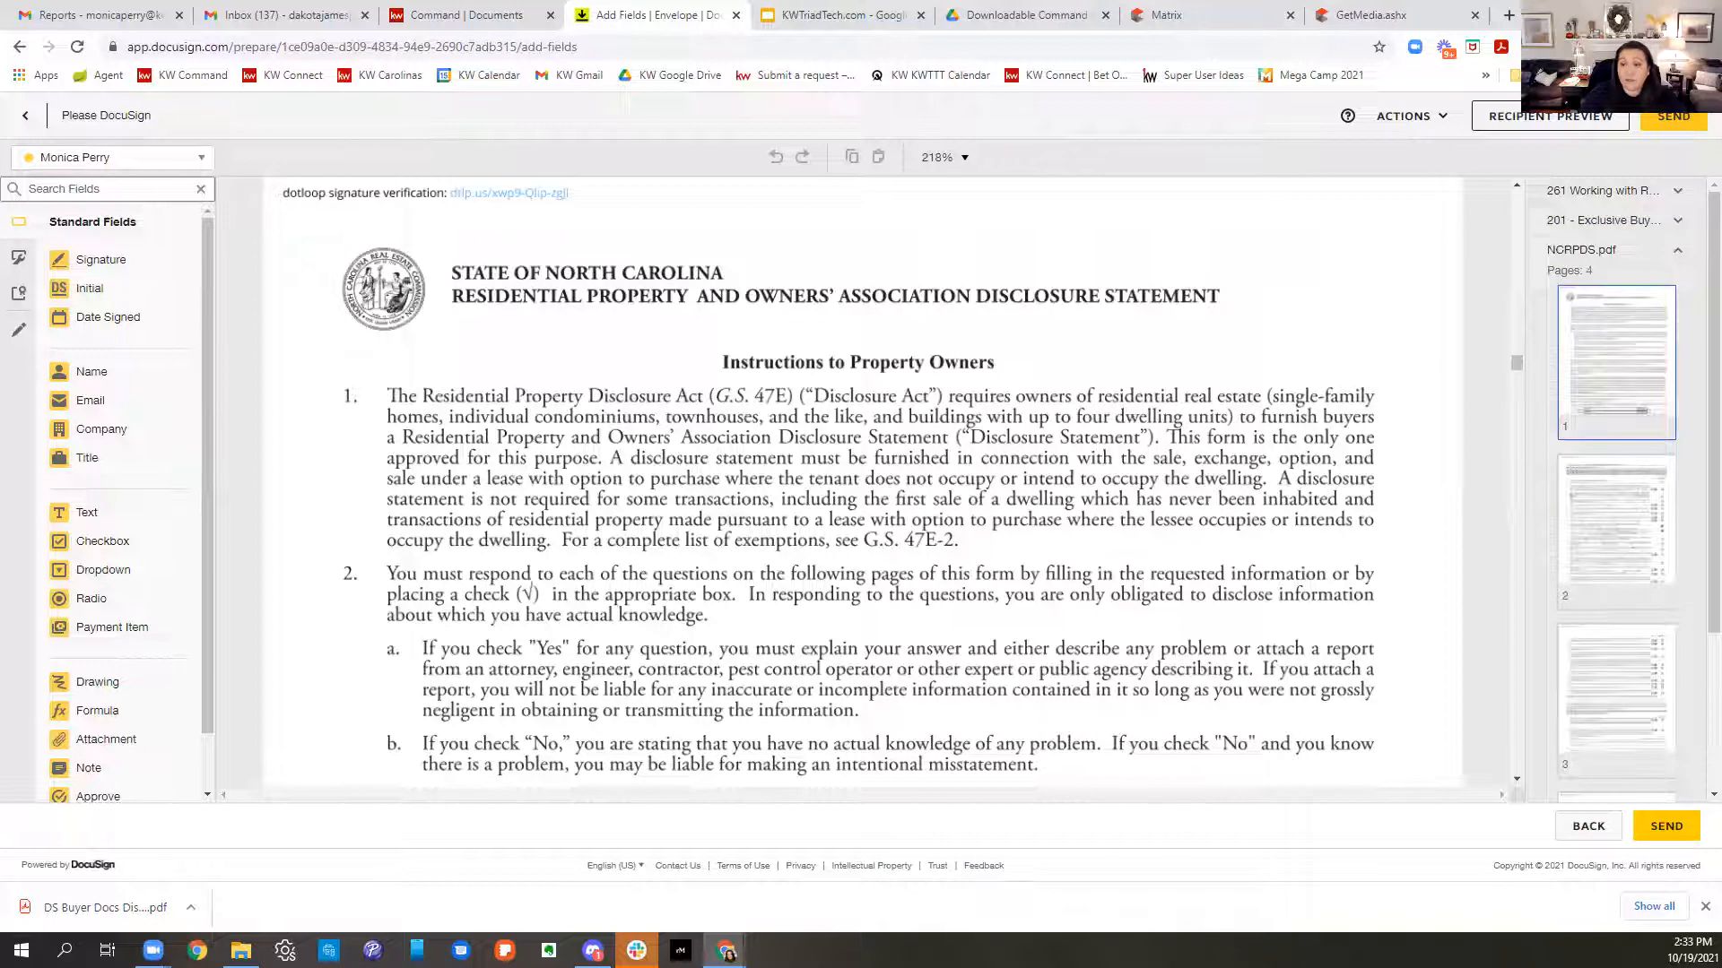
click(1678, 250)
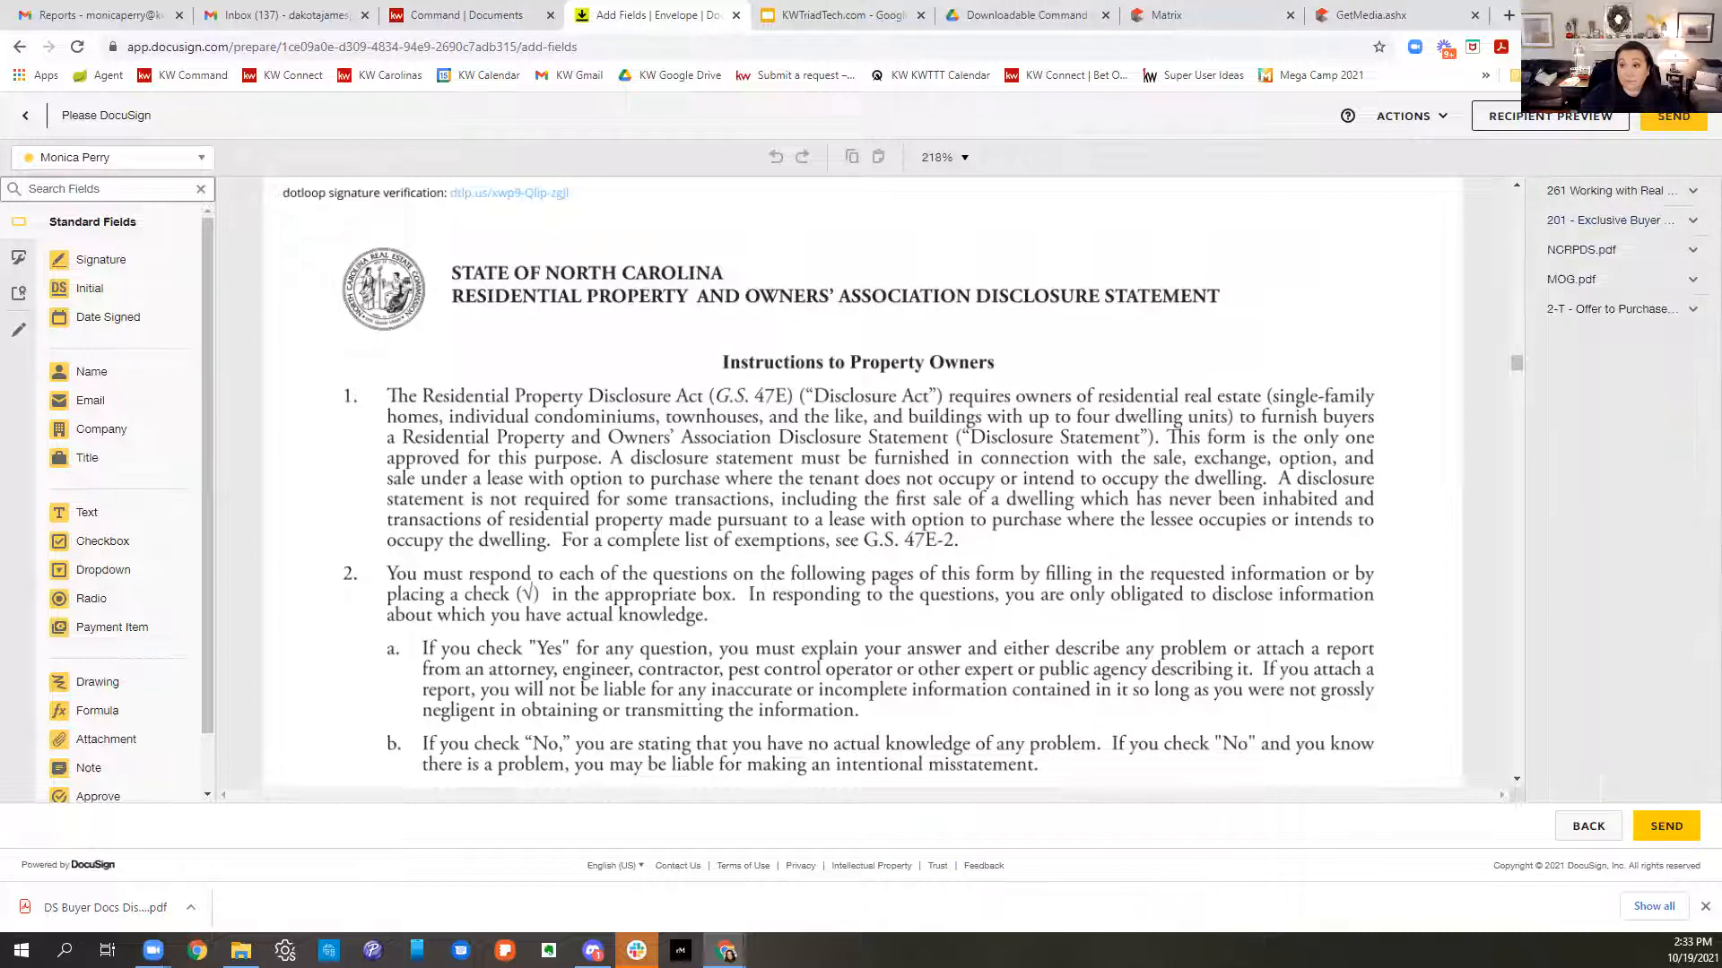
scroll(881, 463, up, 10)
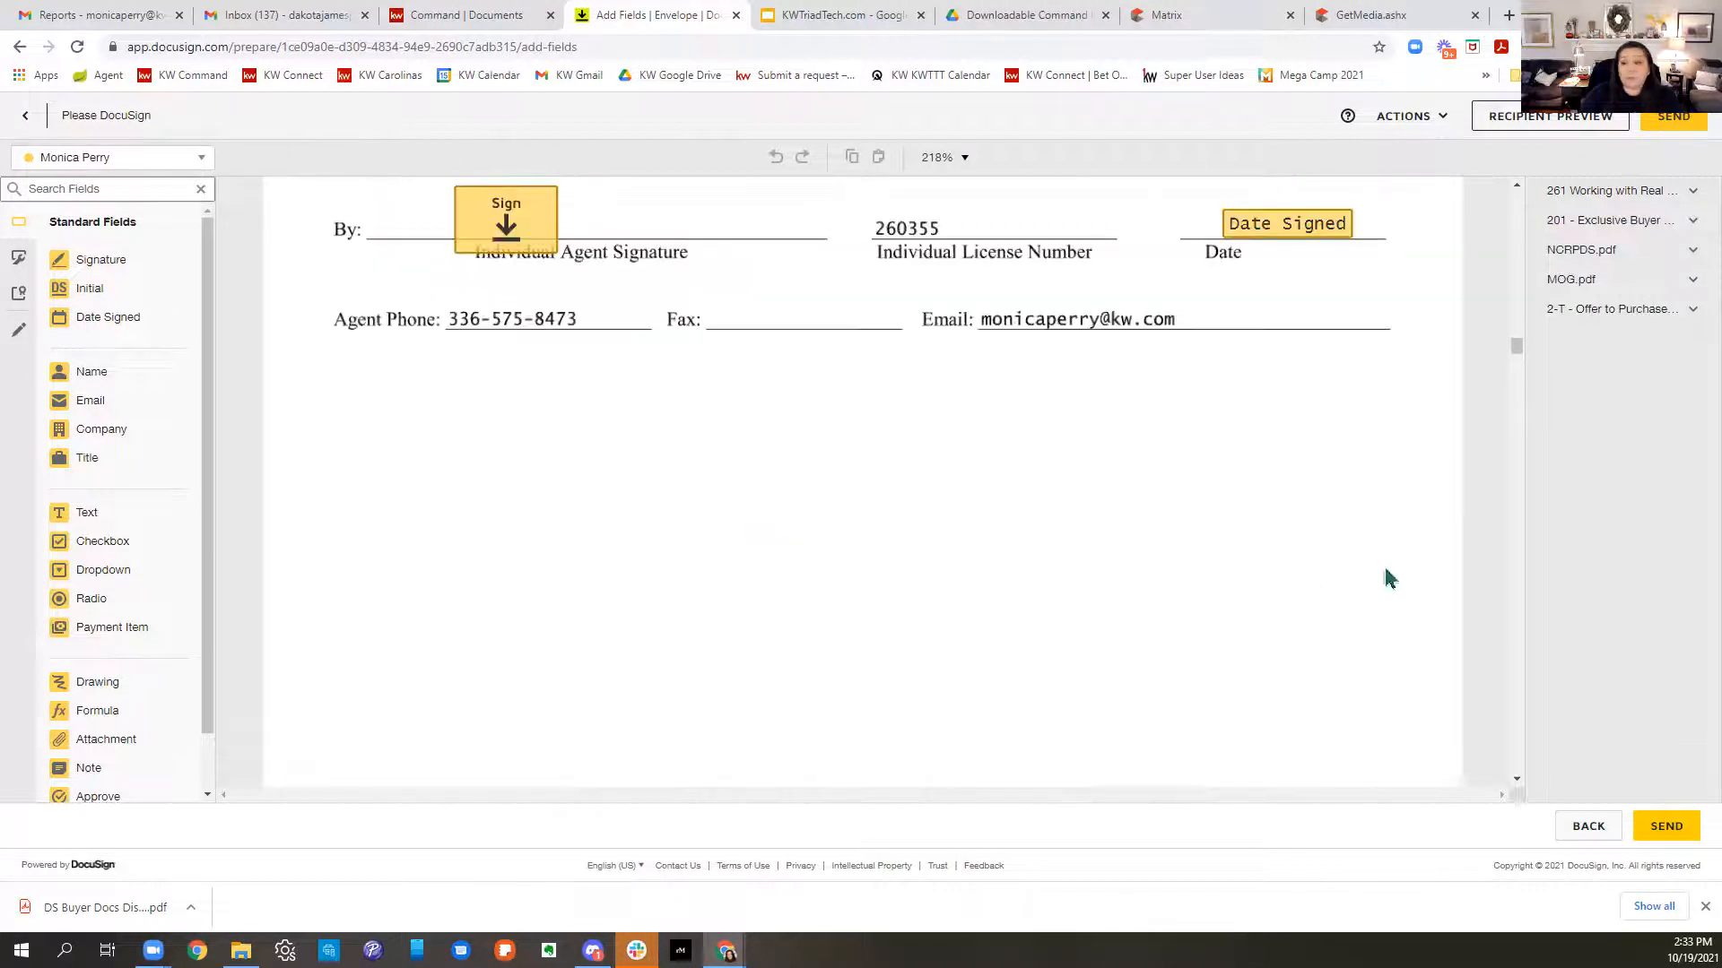
drag(1514, 346, 1521, 191)
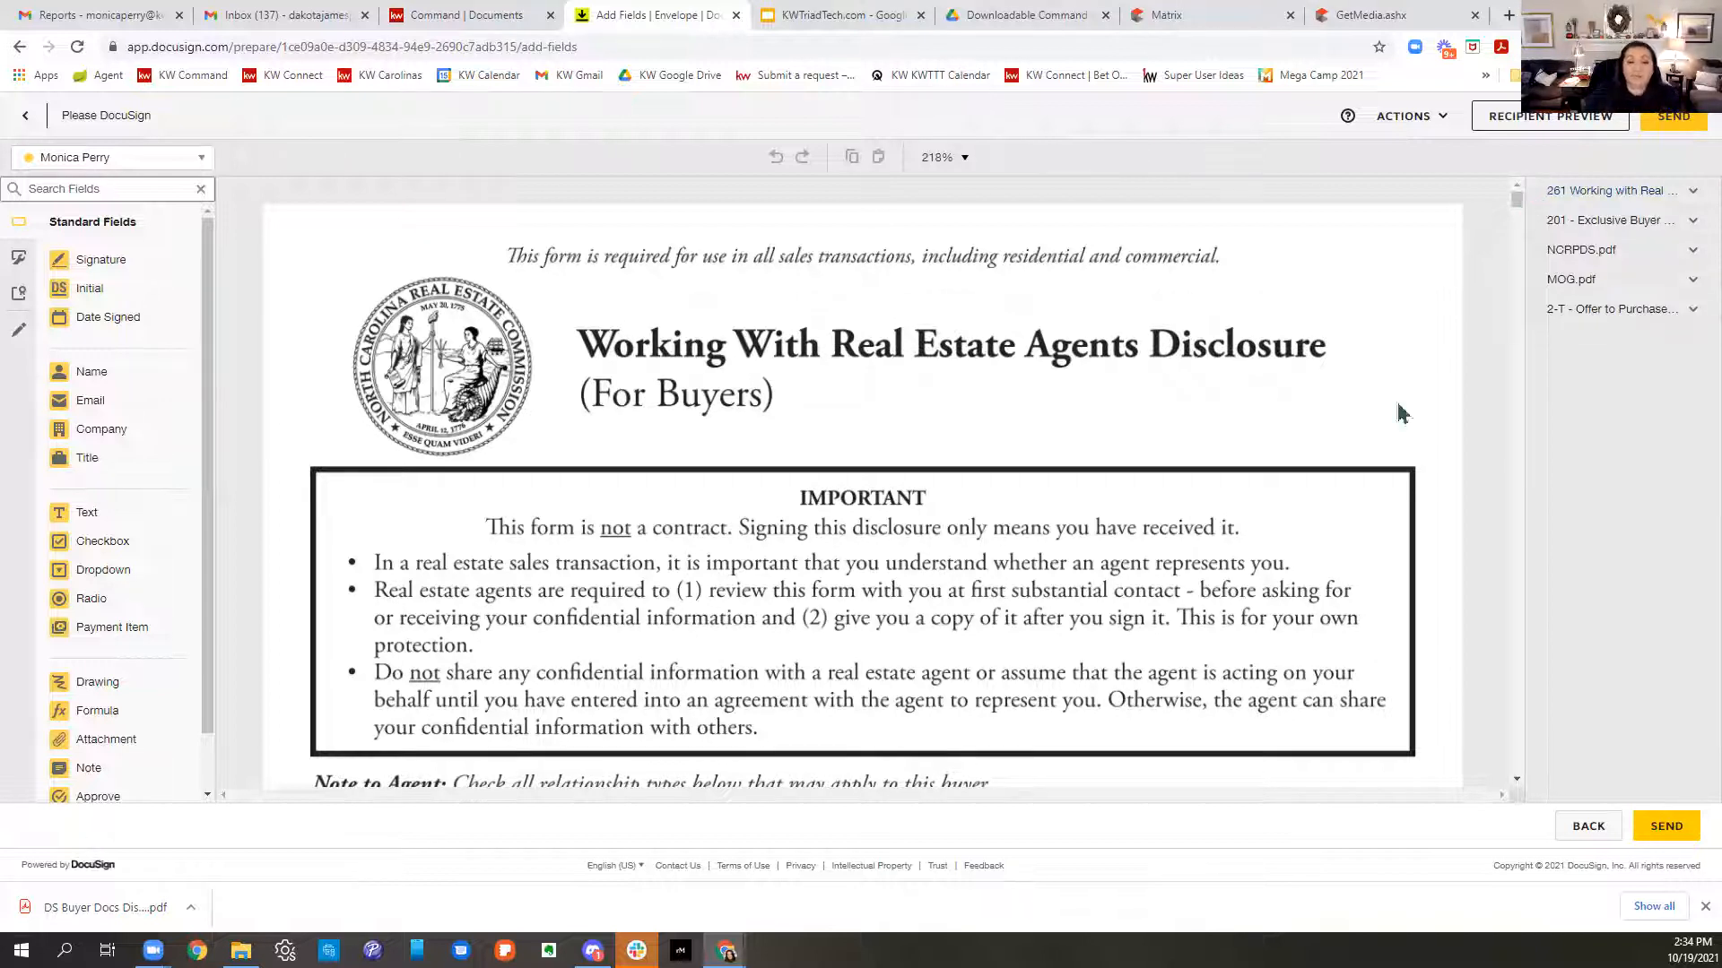
scroll(953, 475, down, 5)
scroll(952, 475, down, 2)
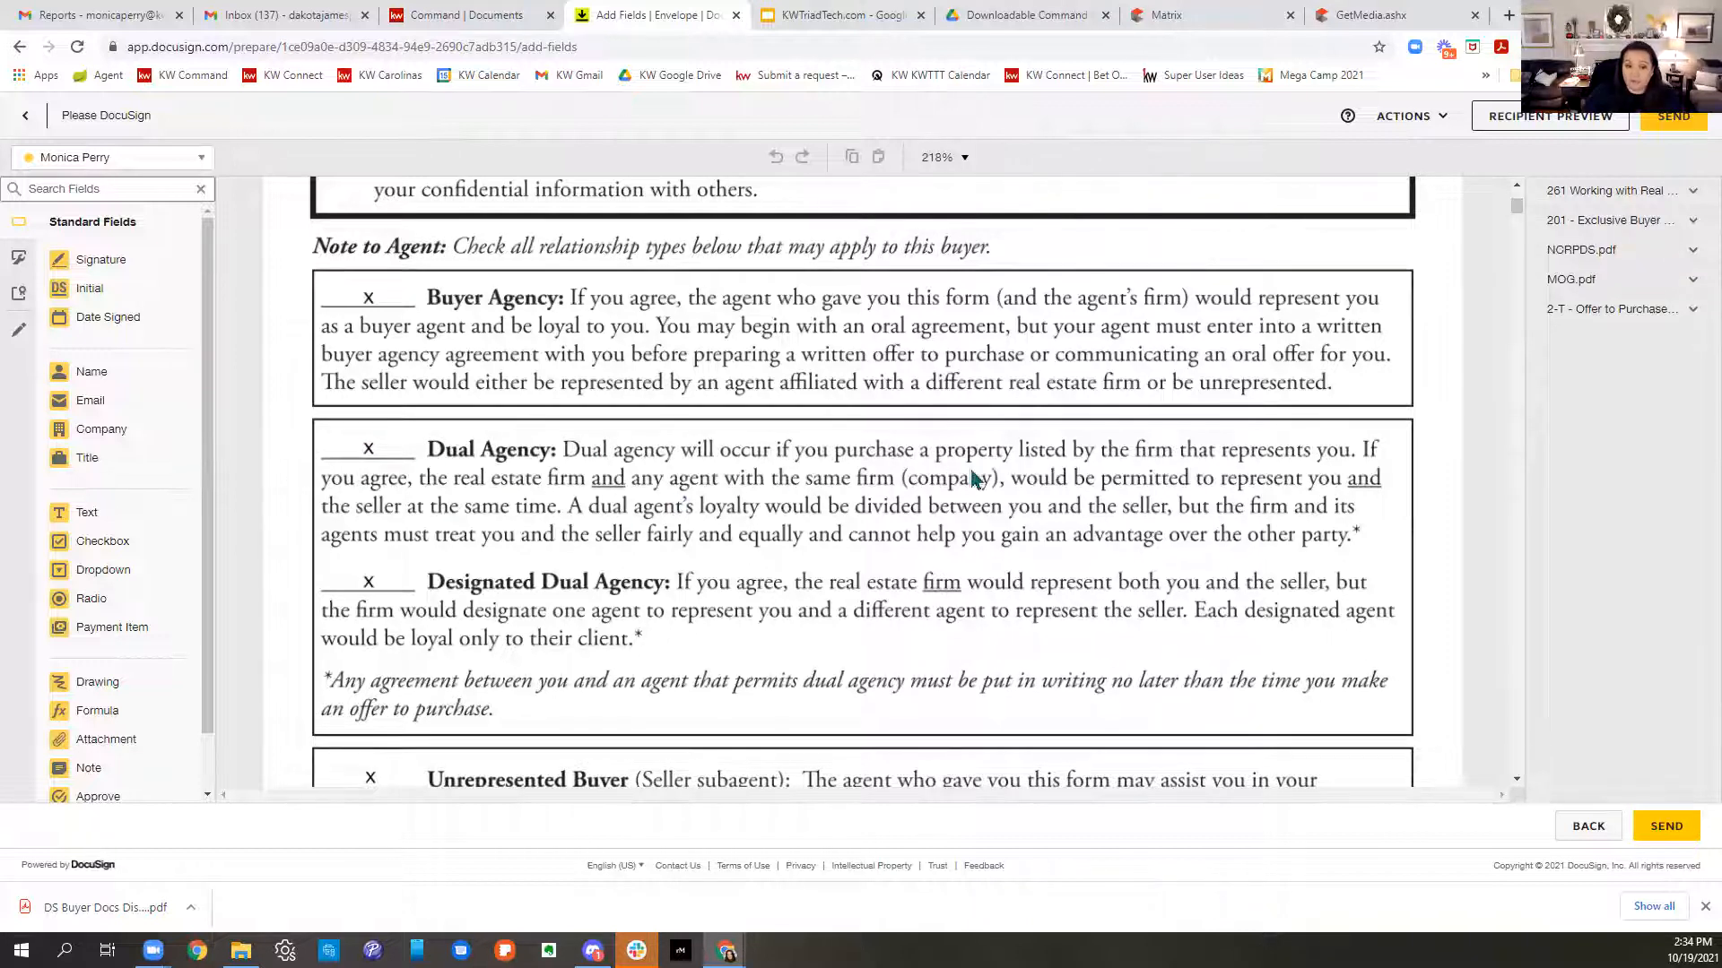
scroll(973, 478, down, 4)
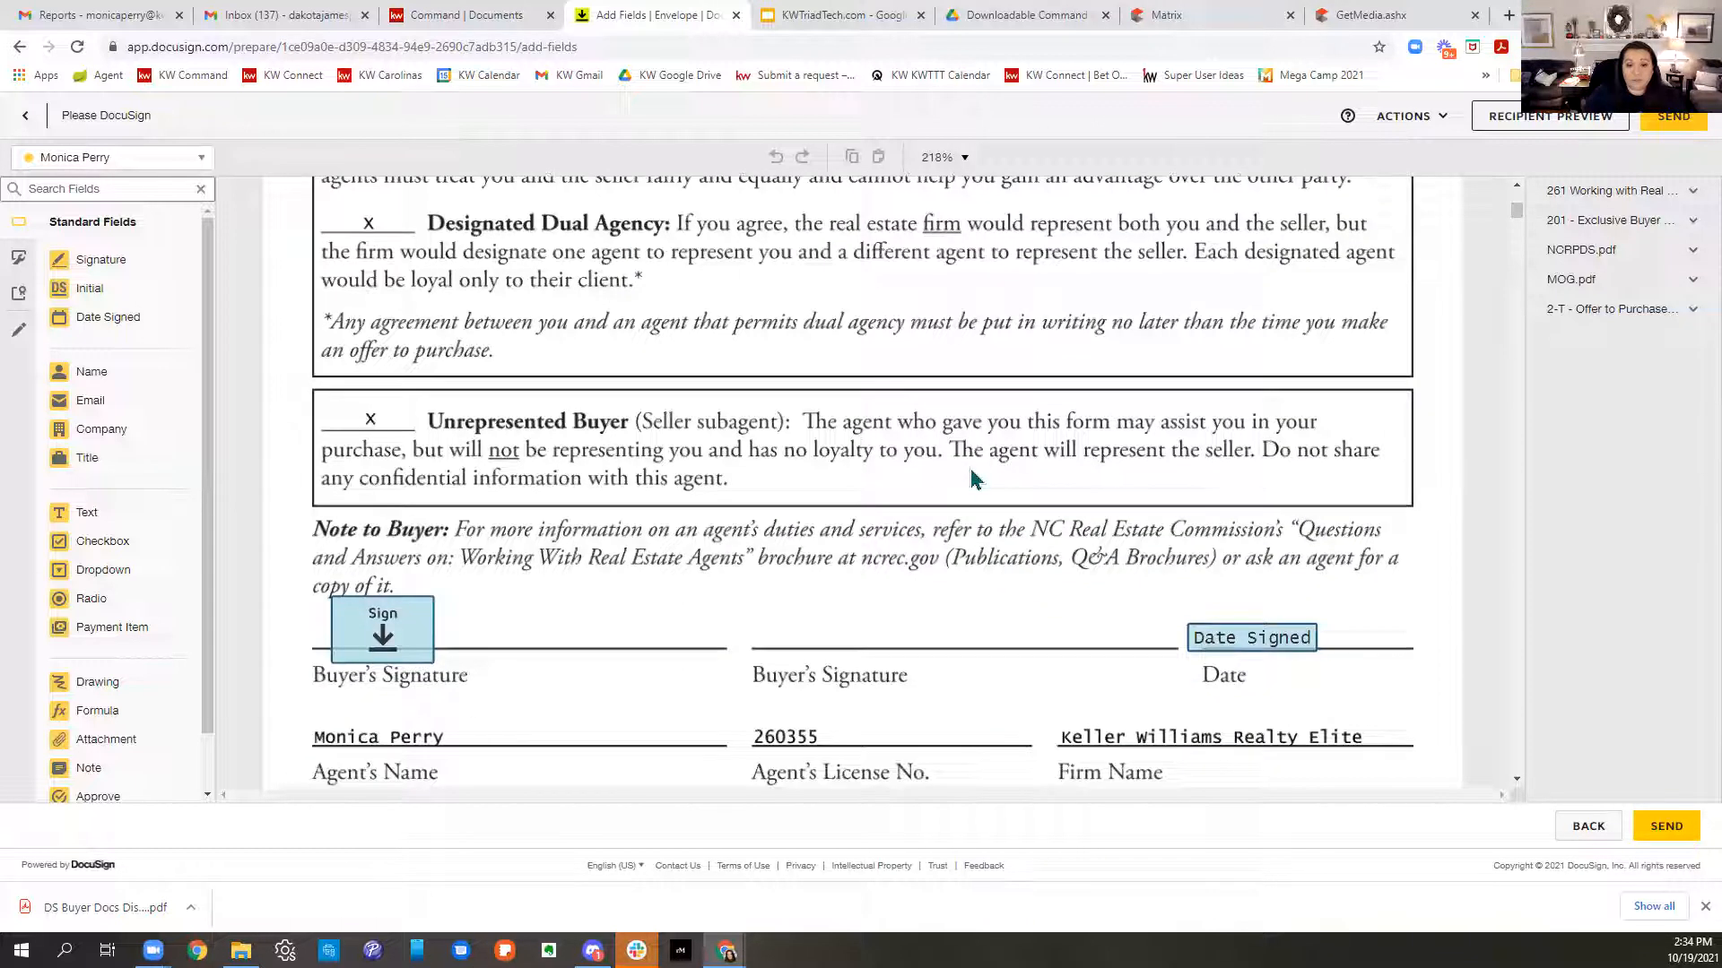
scroll(973, 478, down, 1)
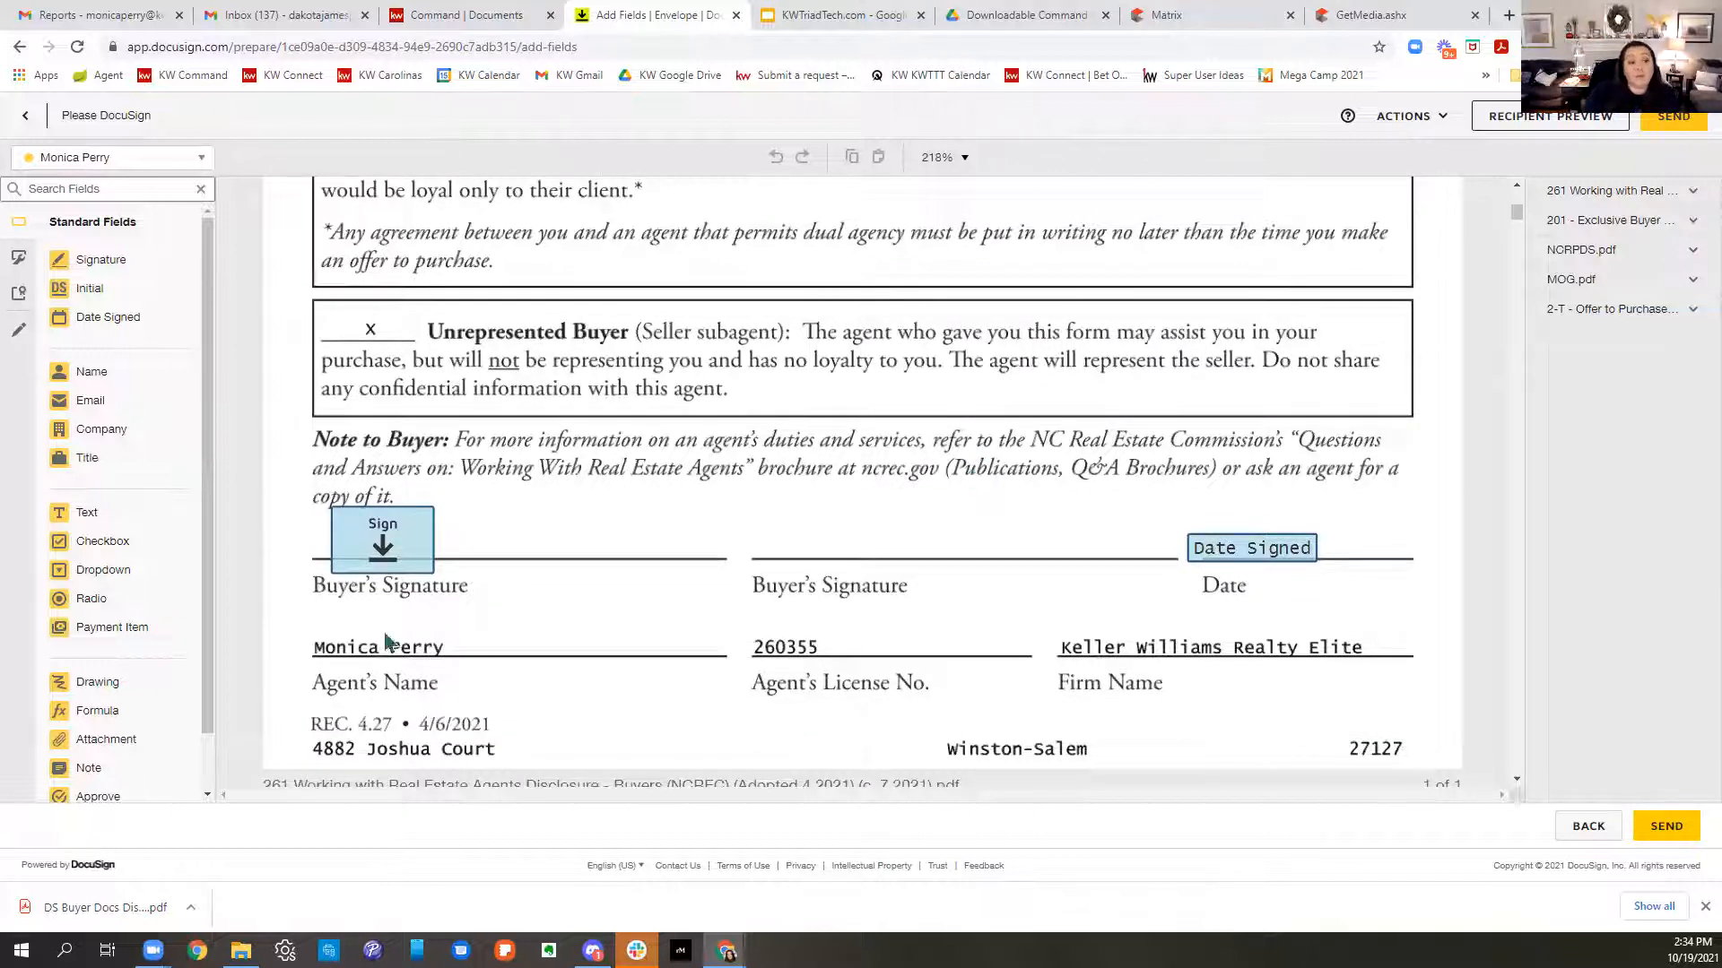
mouse_move(92, 520)
mouse_down()
mouse_move(545, 466)
mouse_move(816, 525)
mouse_move(832, 551)
mouse_up()
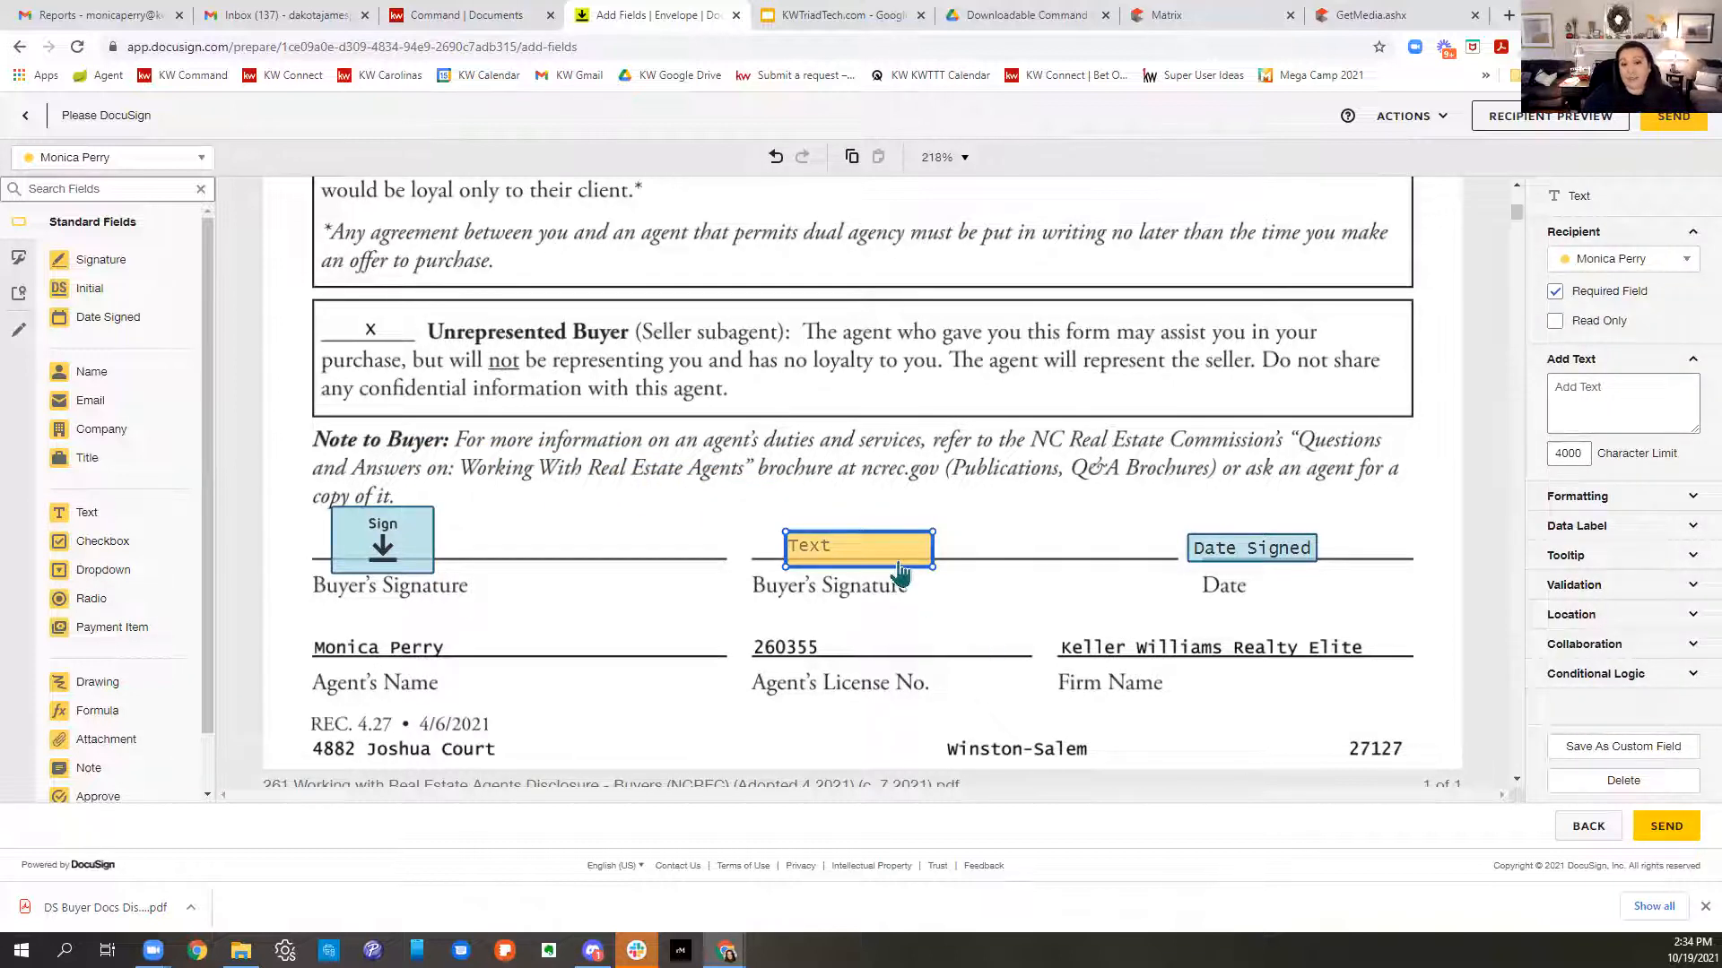
key(Delete)
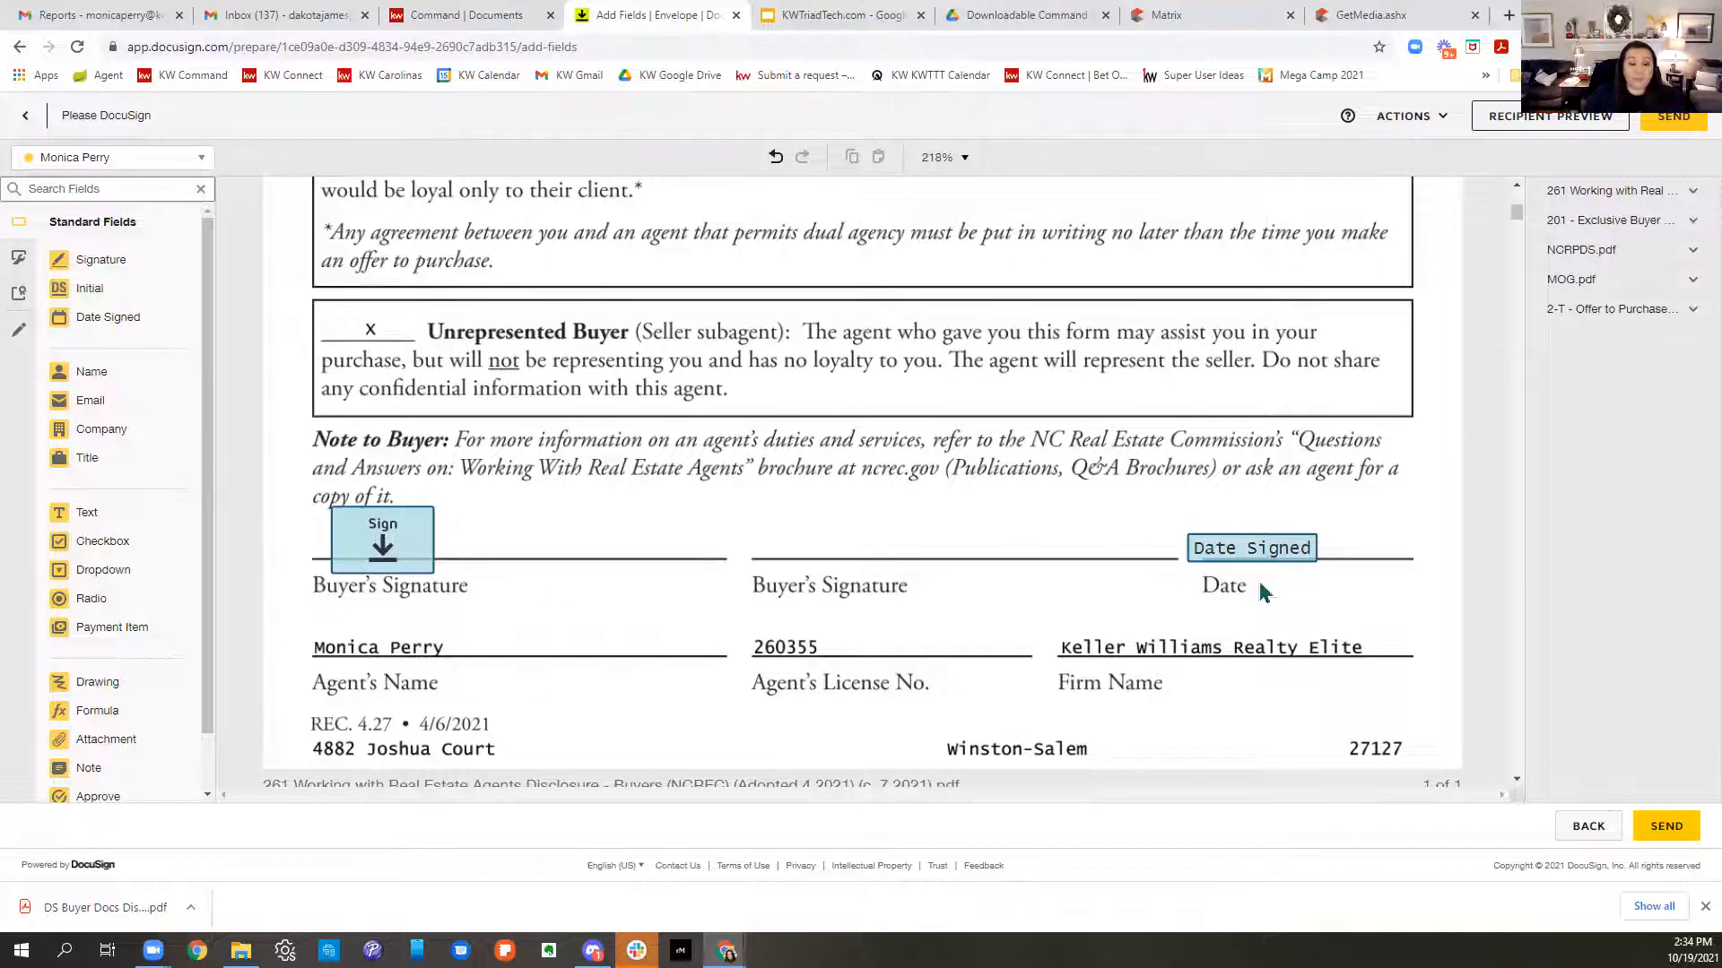
scroll(1259, 589, down, 3)
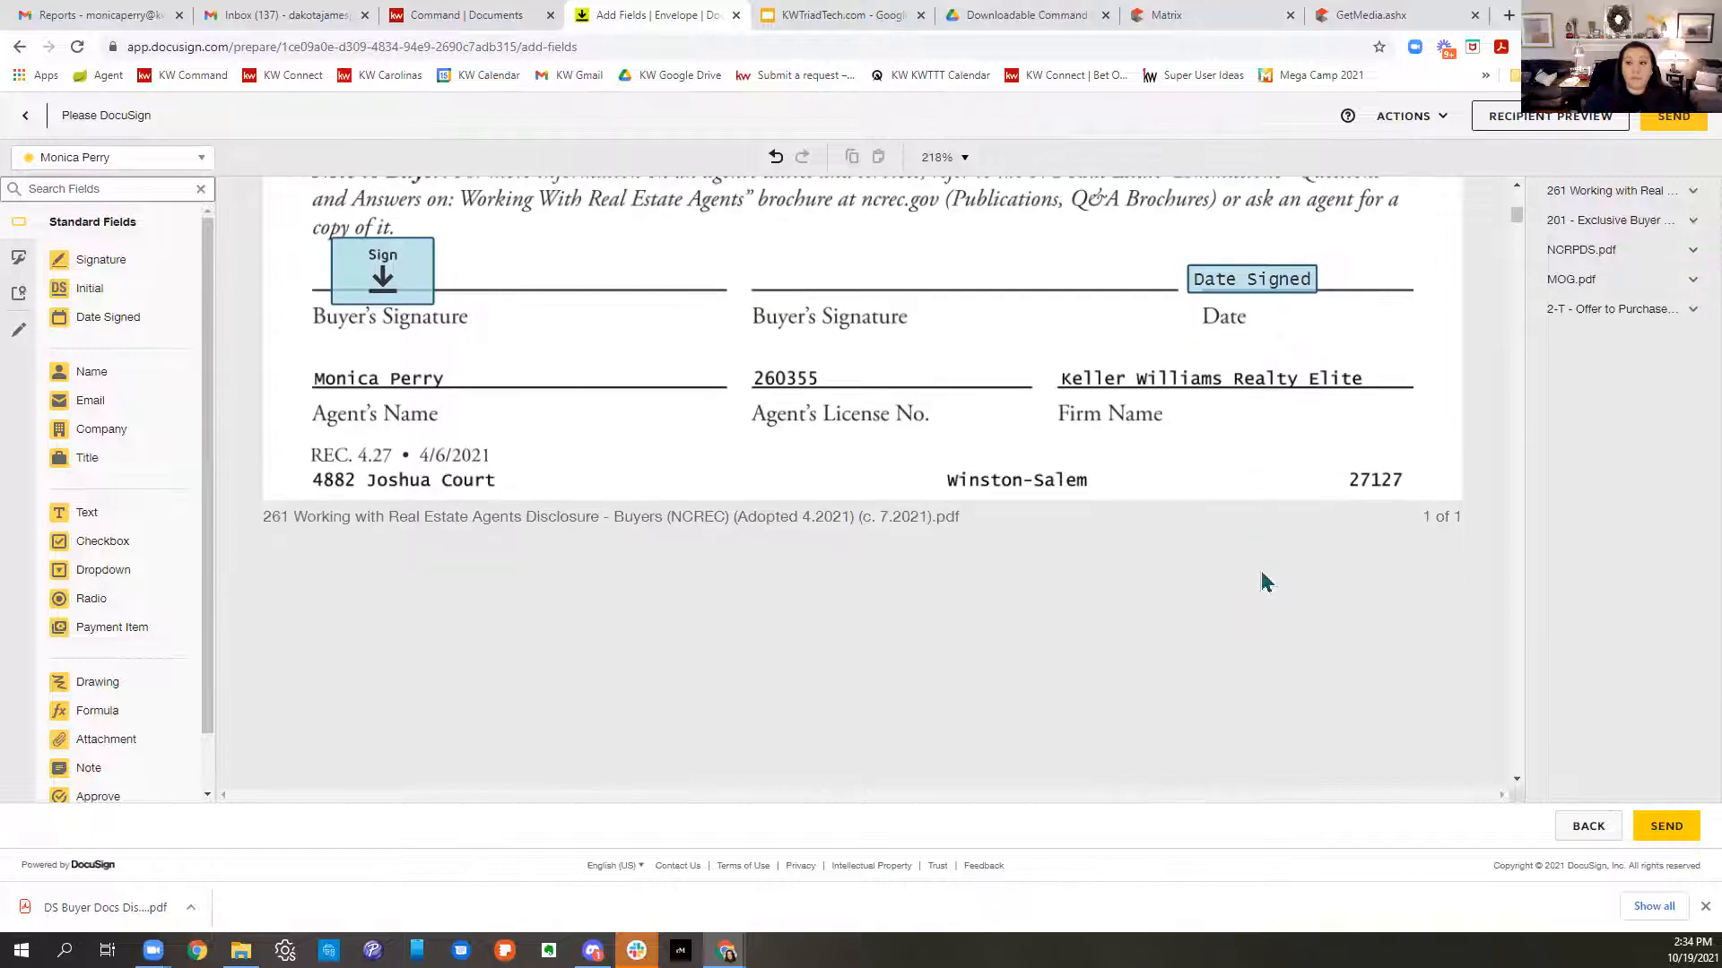
scroll(1265, 581, down, 6)
scroll(1265, 573, down, 15)
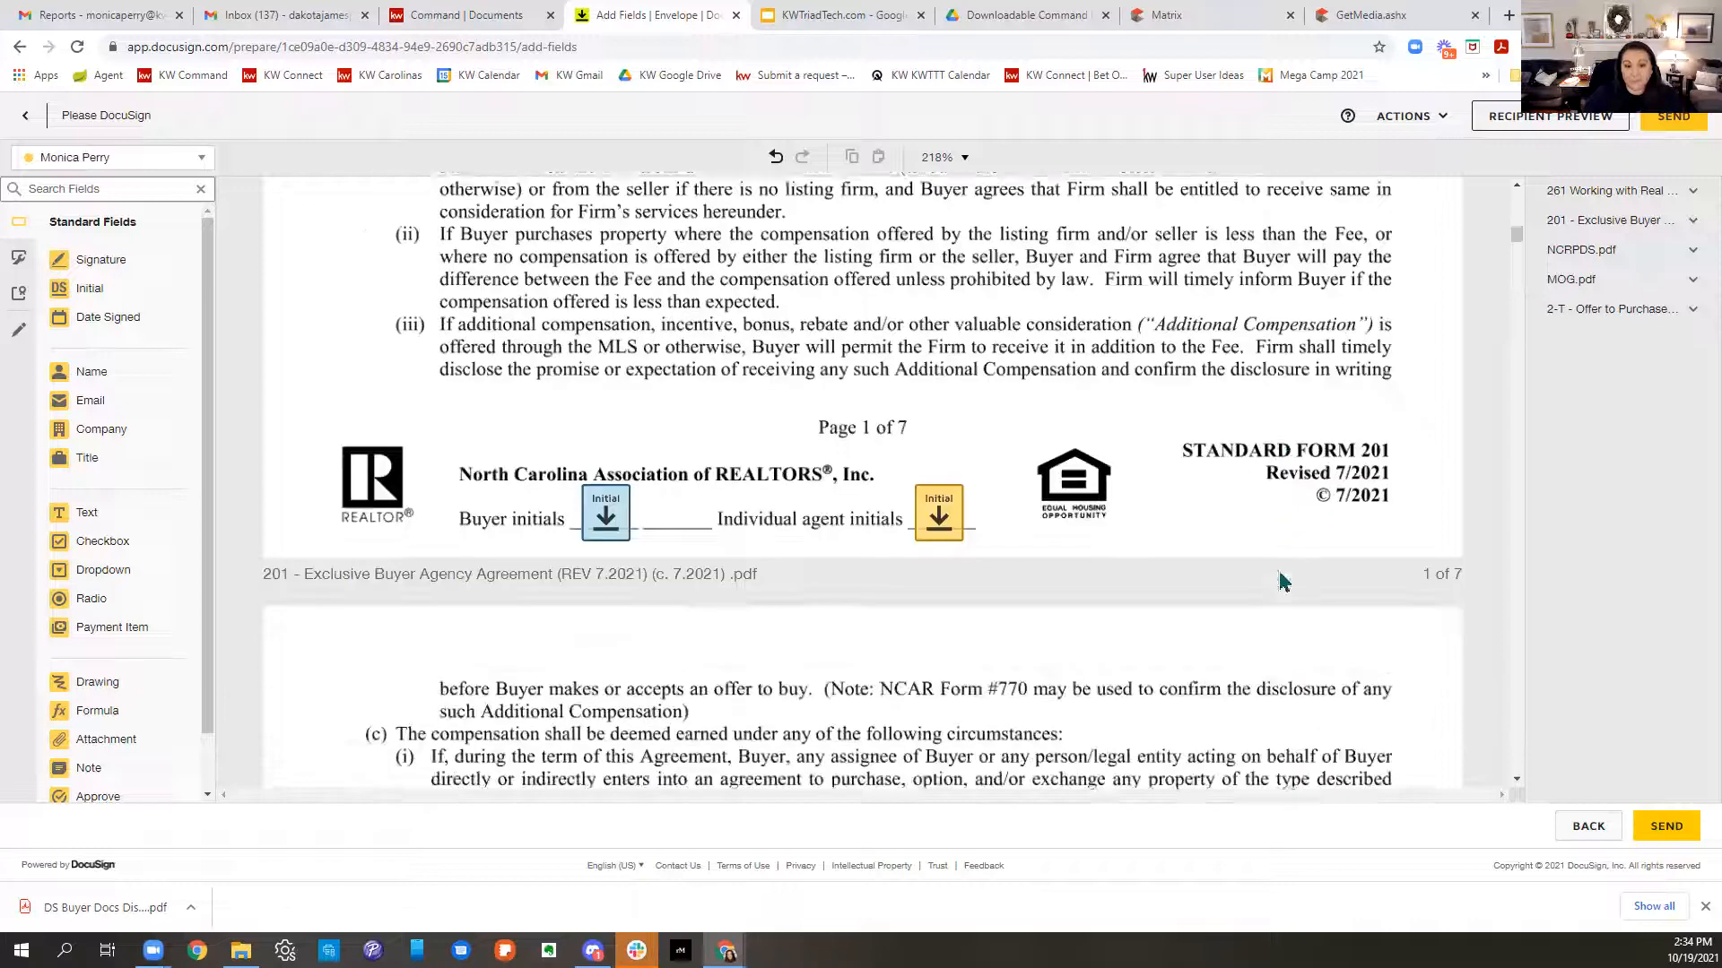
scroll(1283, 582, down, 1)
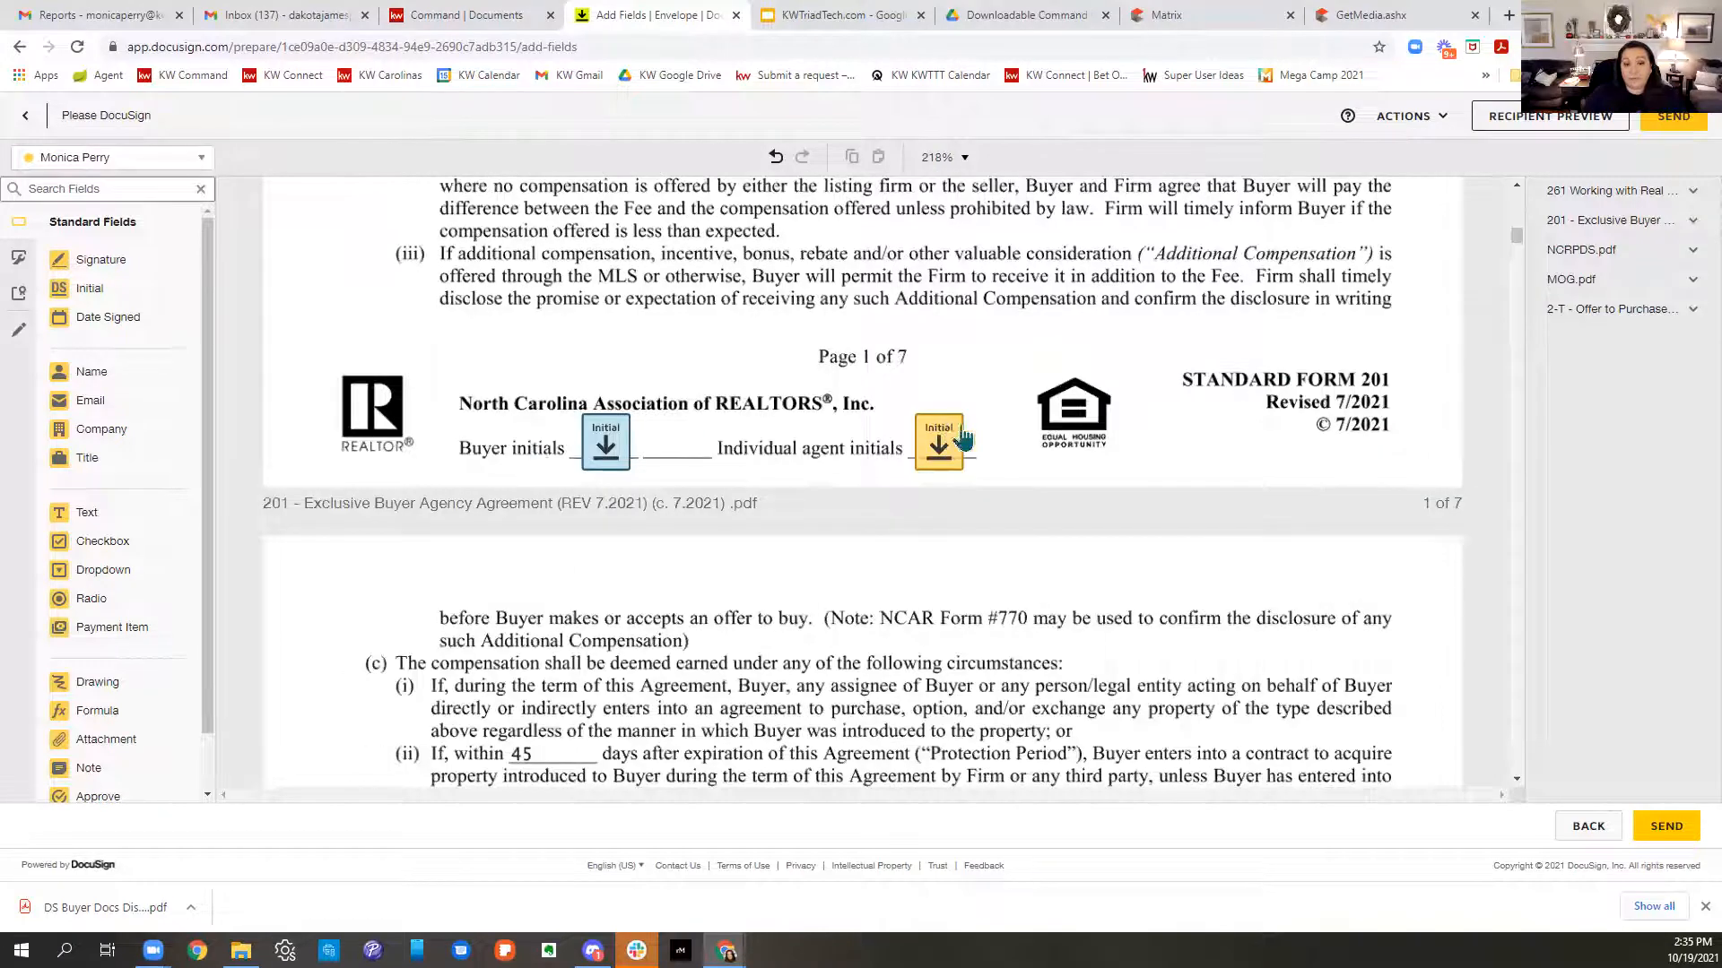
scroll(1134, 449, down, 14)
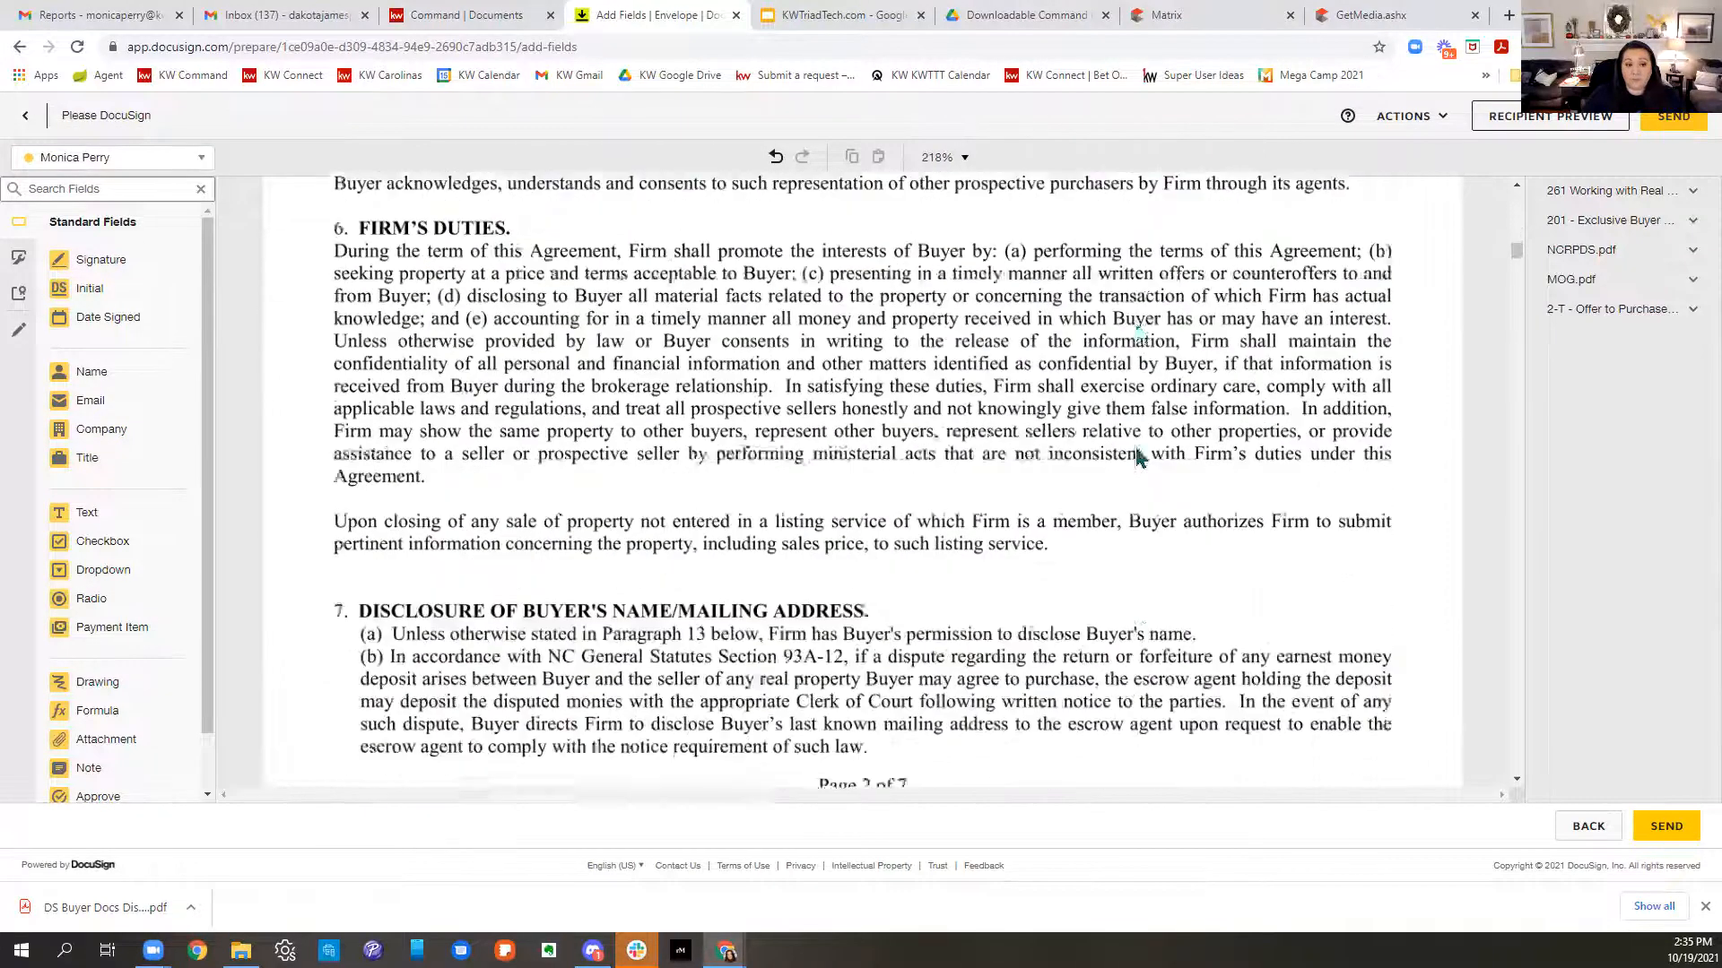
scroll(1136, 457, down, 3)
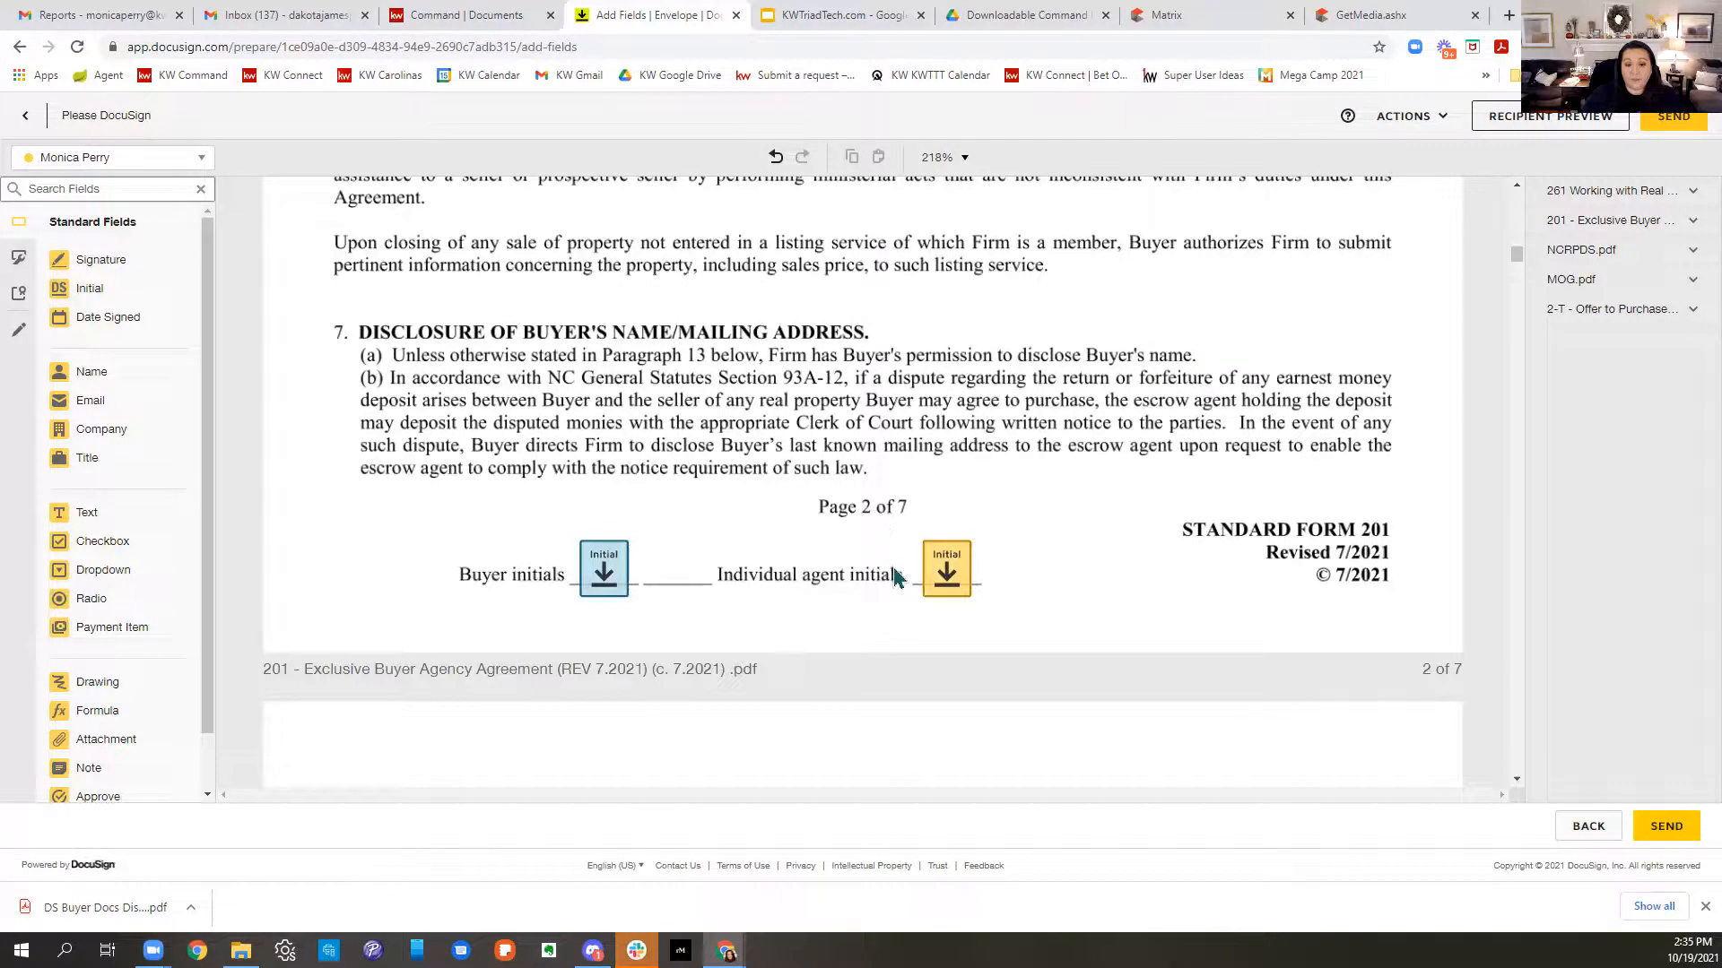
scroll(894, 574, down, 20)
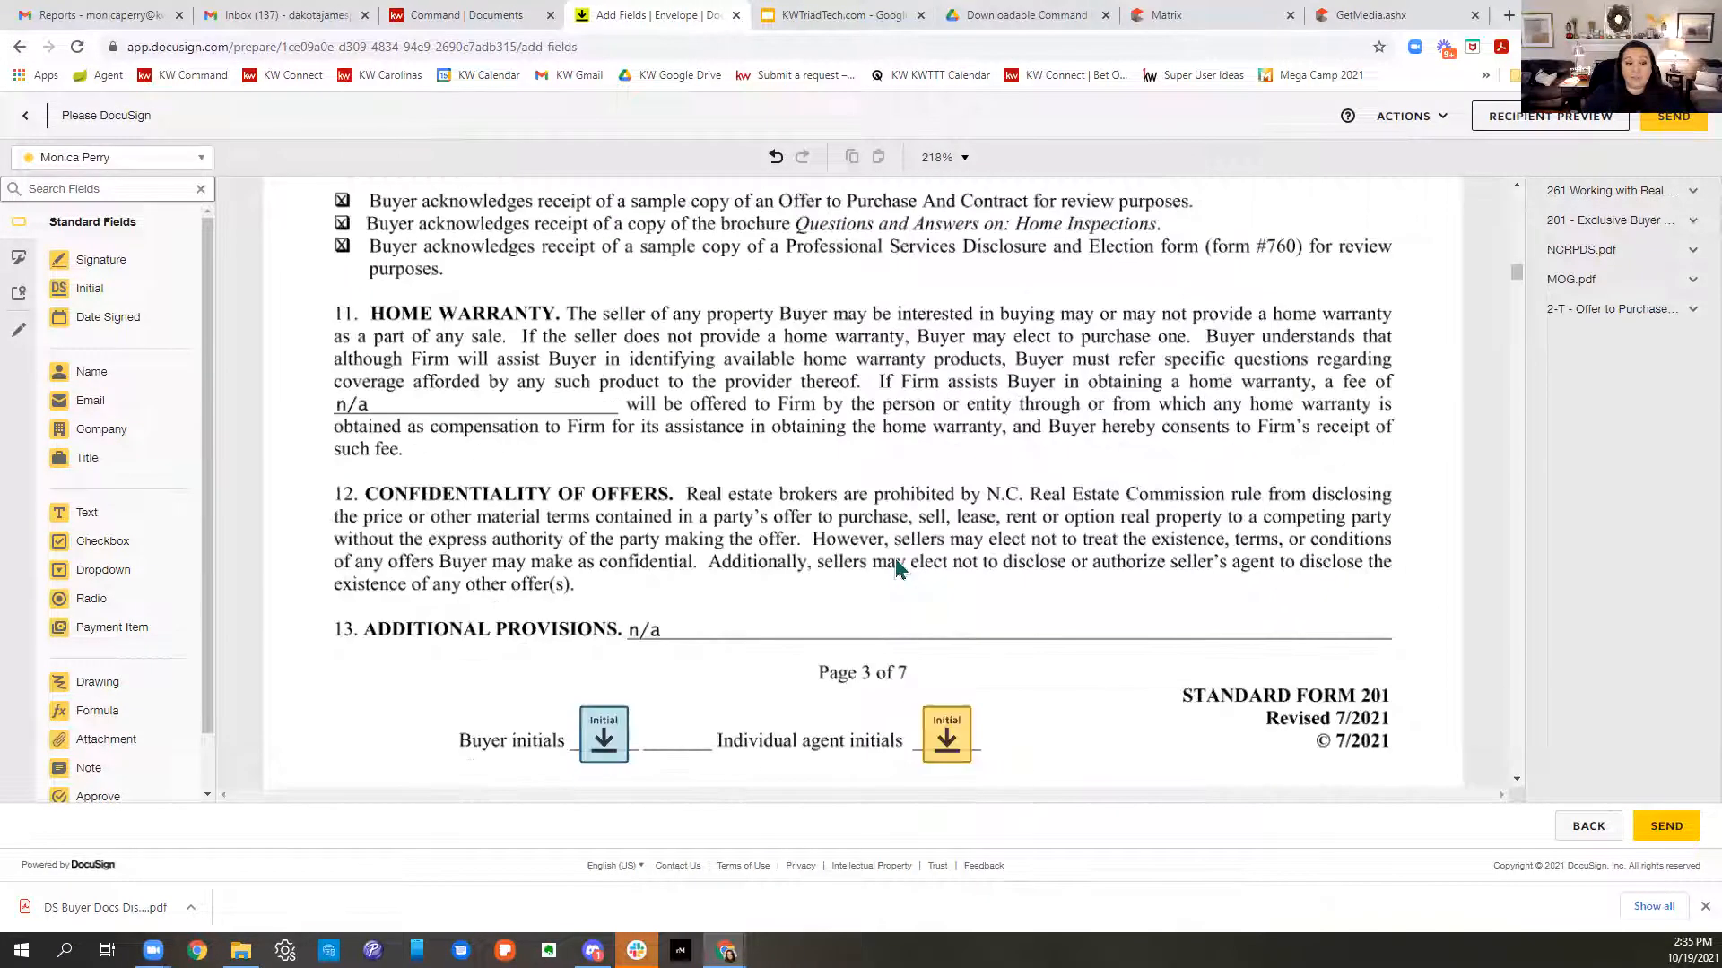
scroll(1126, 607, down, 6)
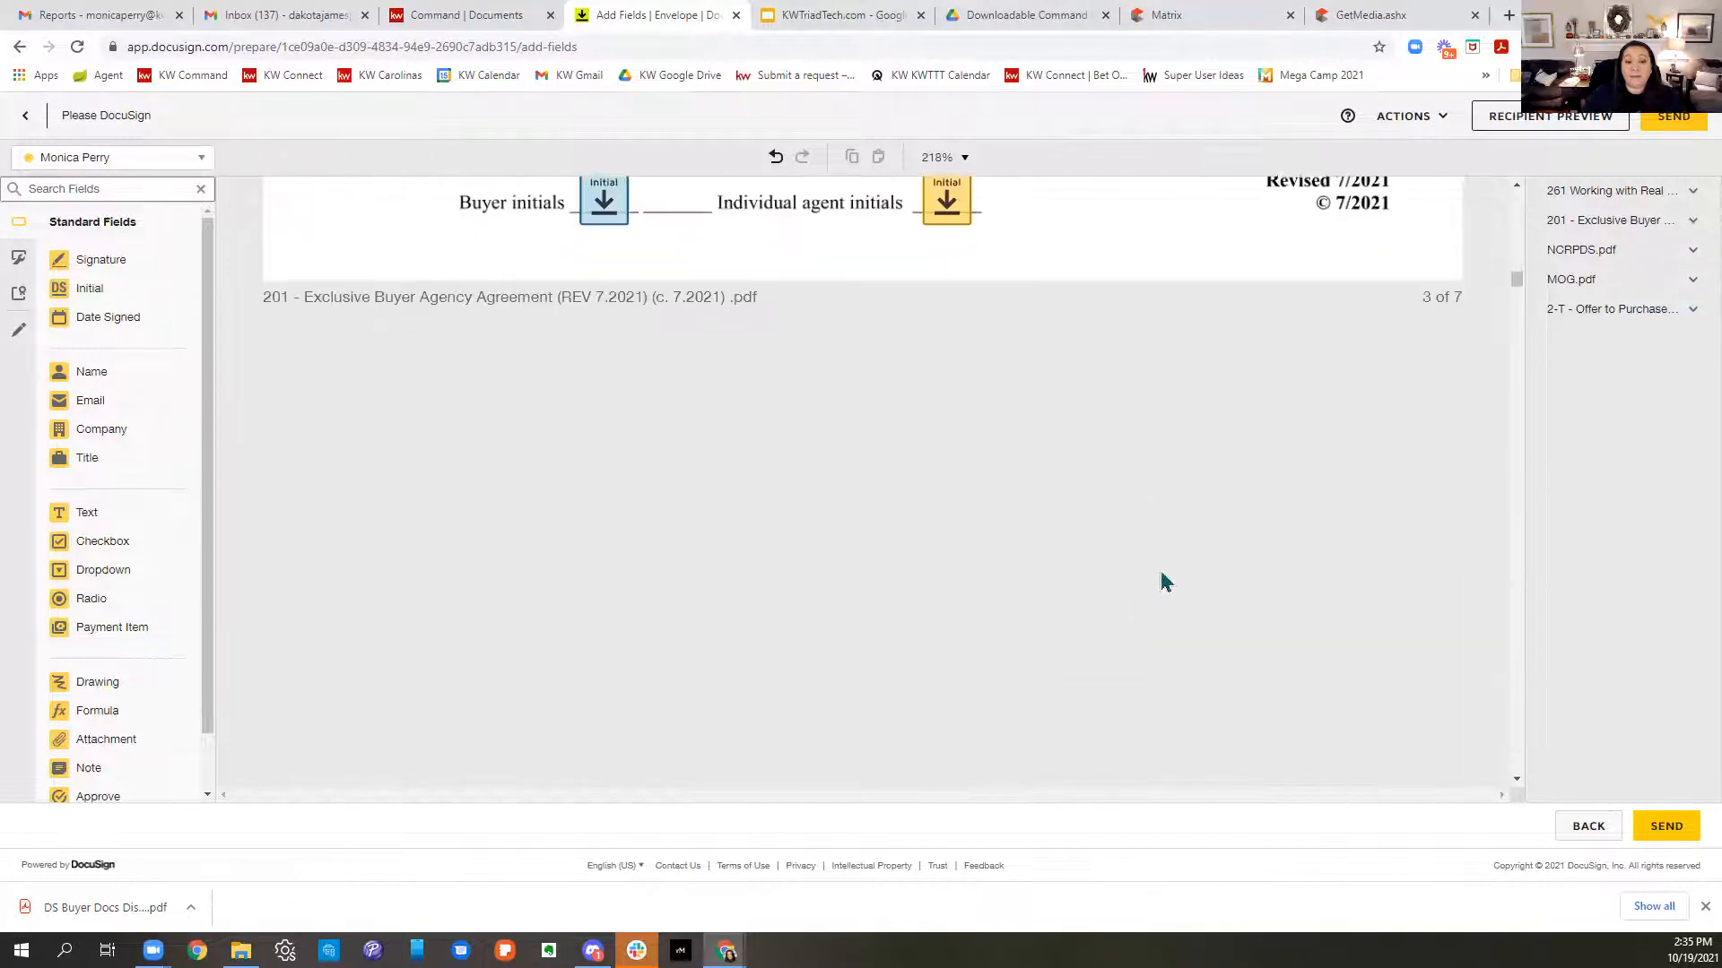
scroll(1162, 581, down, 3)
scroll(1161, 568, down, 9)
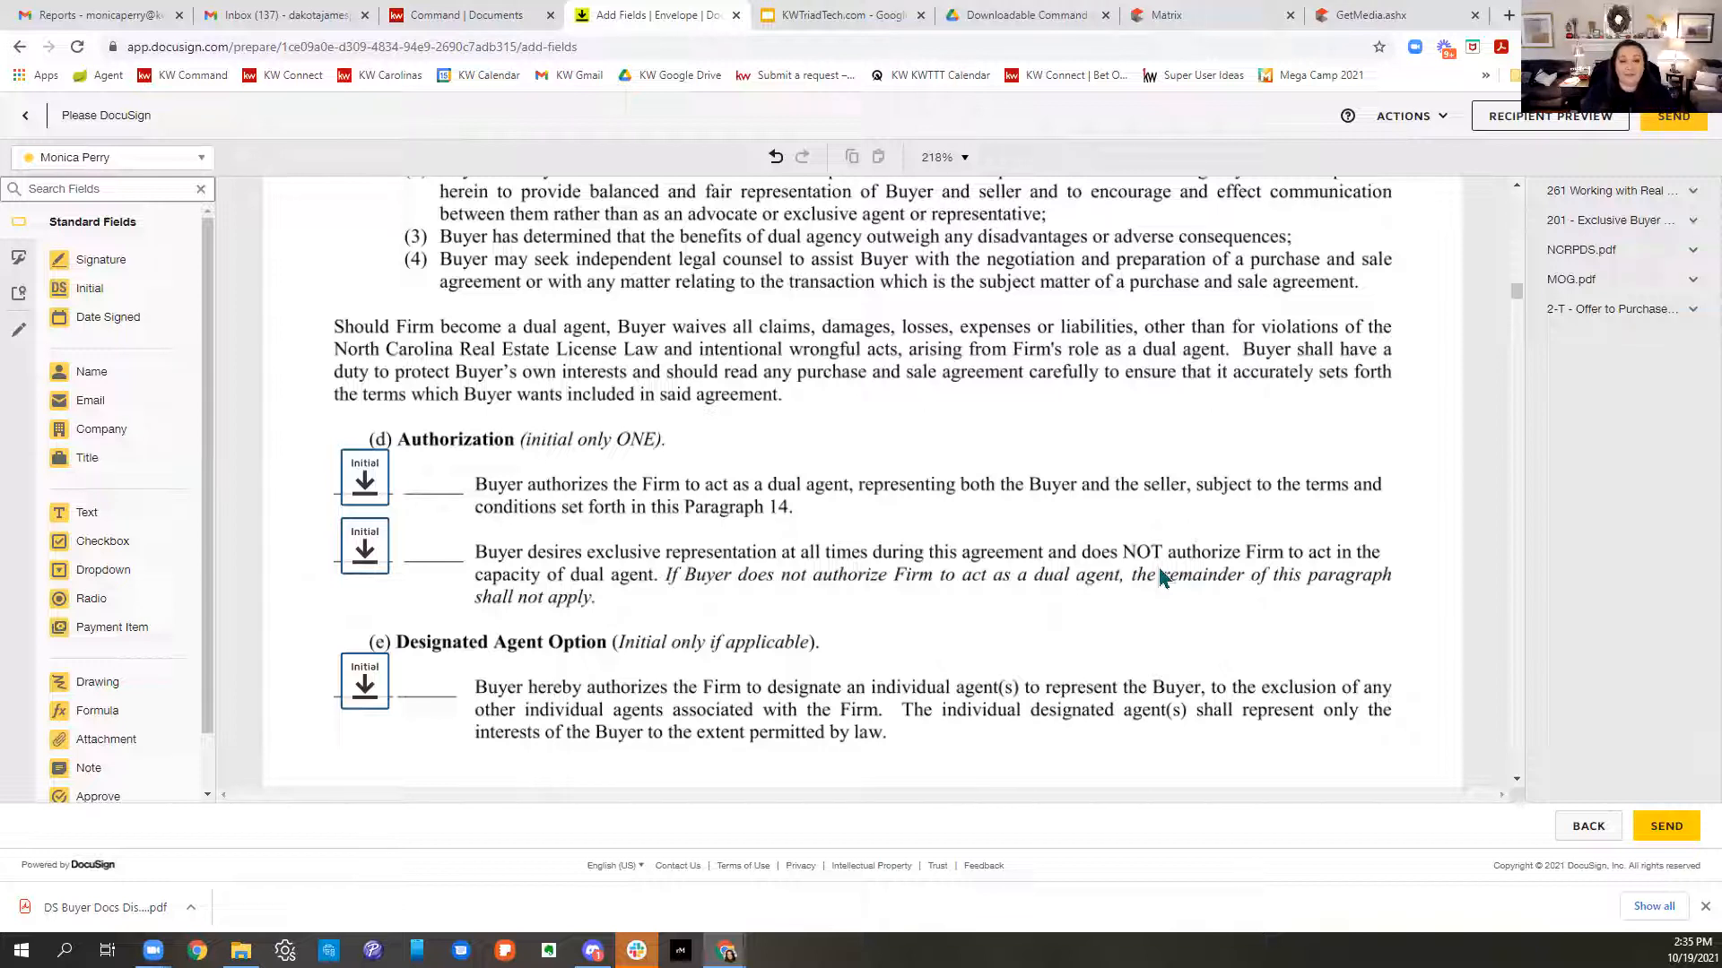
scroll(1134, 557, down, 2)
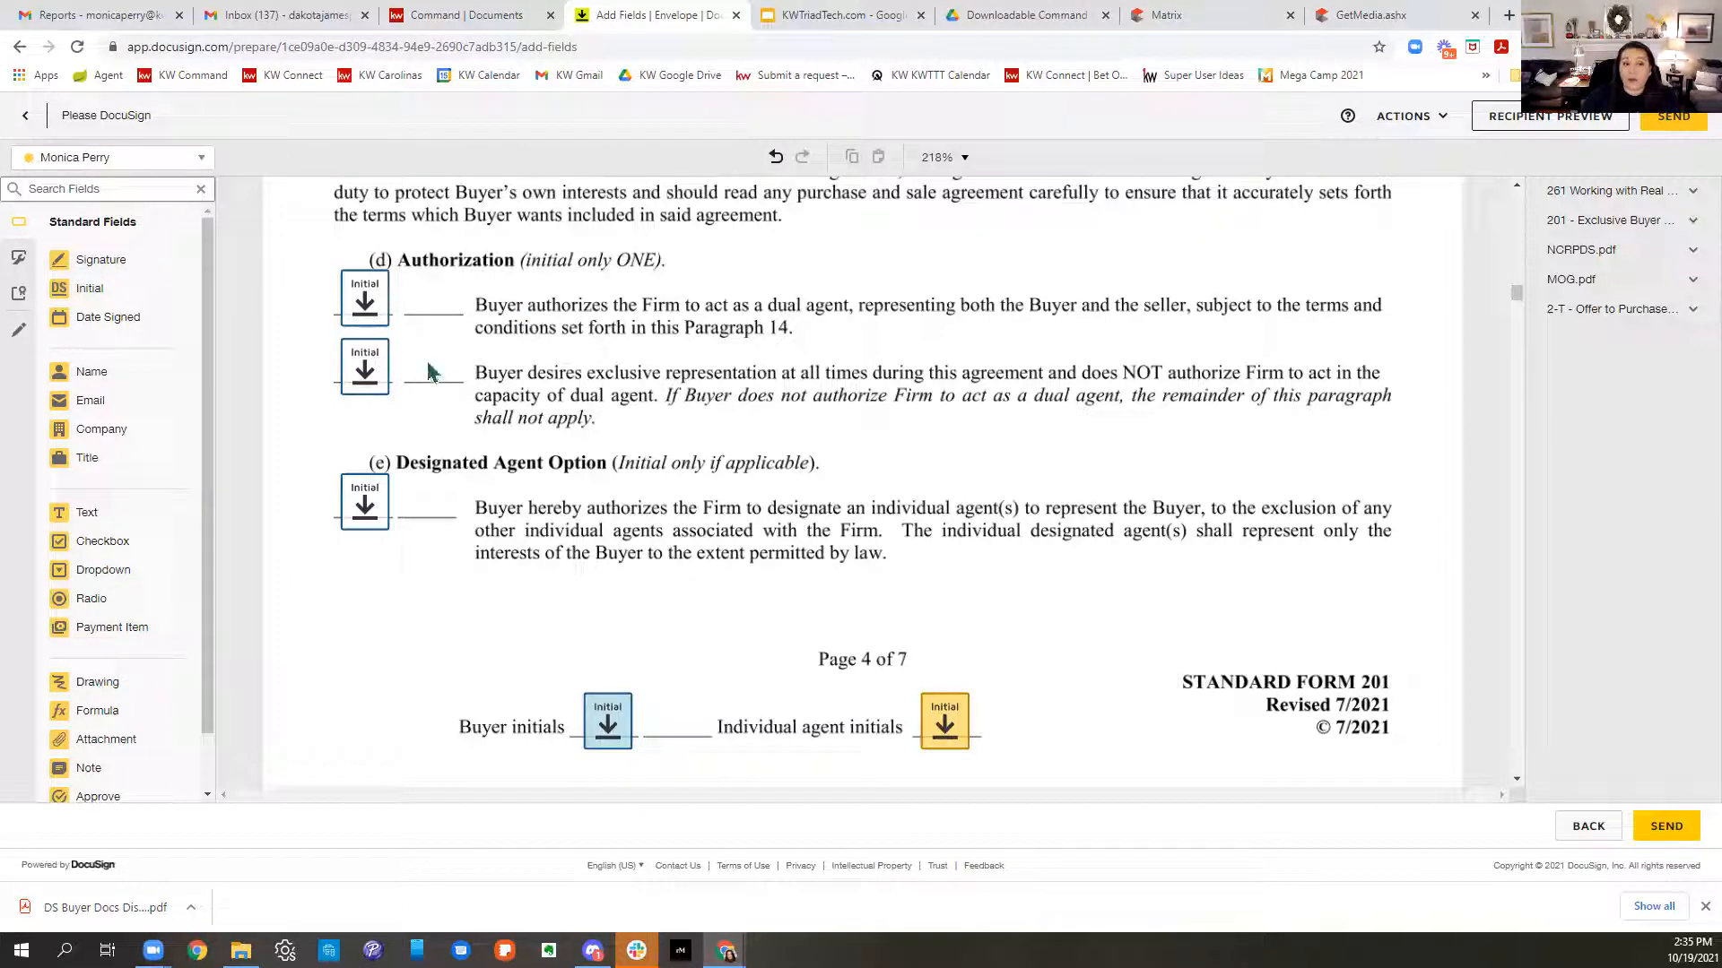
- Open Recipient Preview viewing the envelope as the buyer
click(1525, 130)
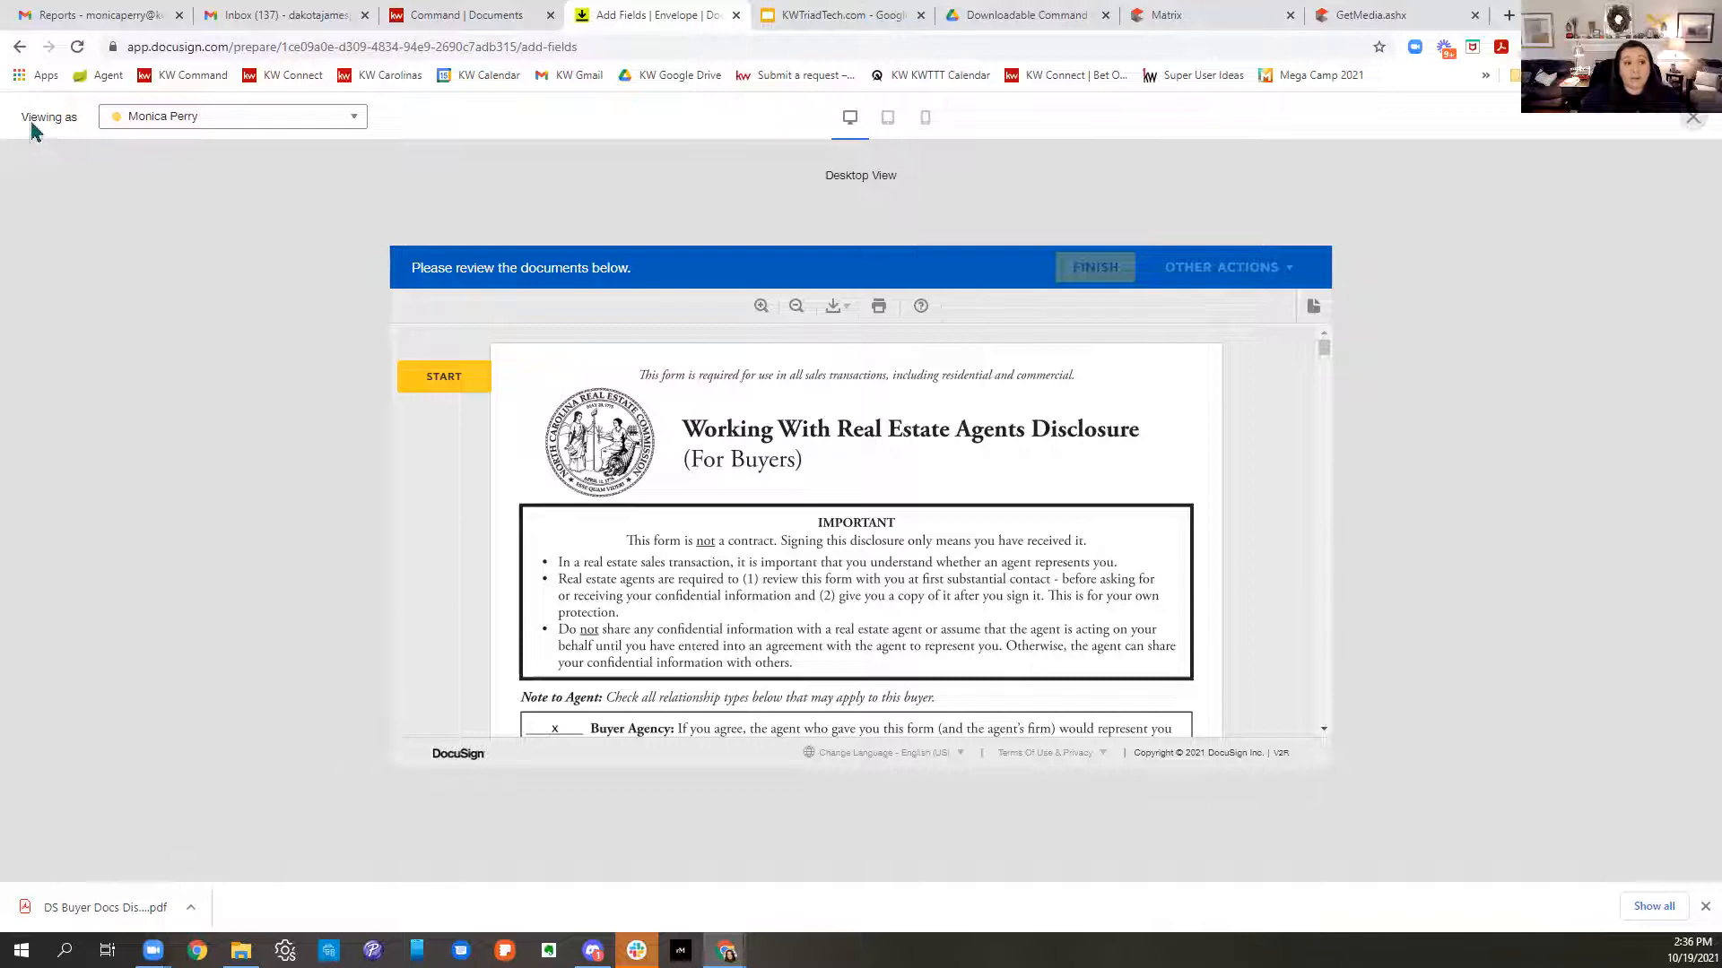
drag(29, 118, 96, 126)
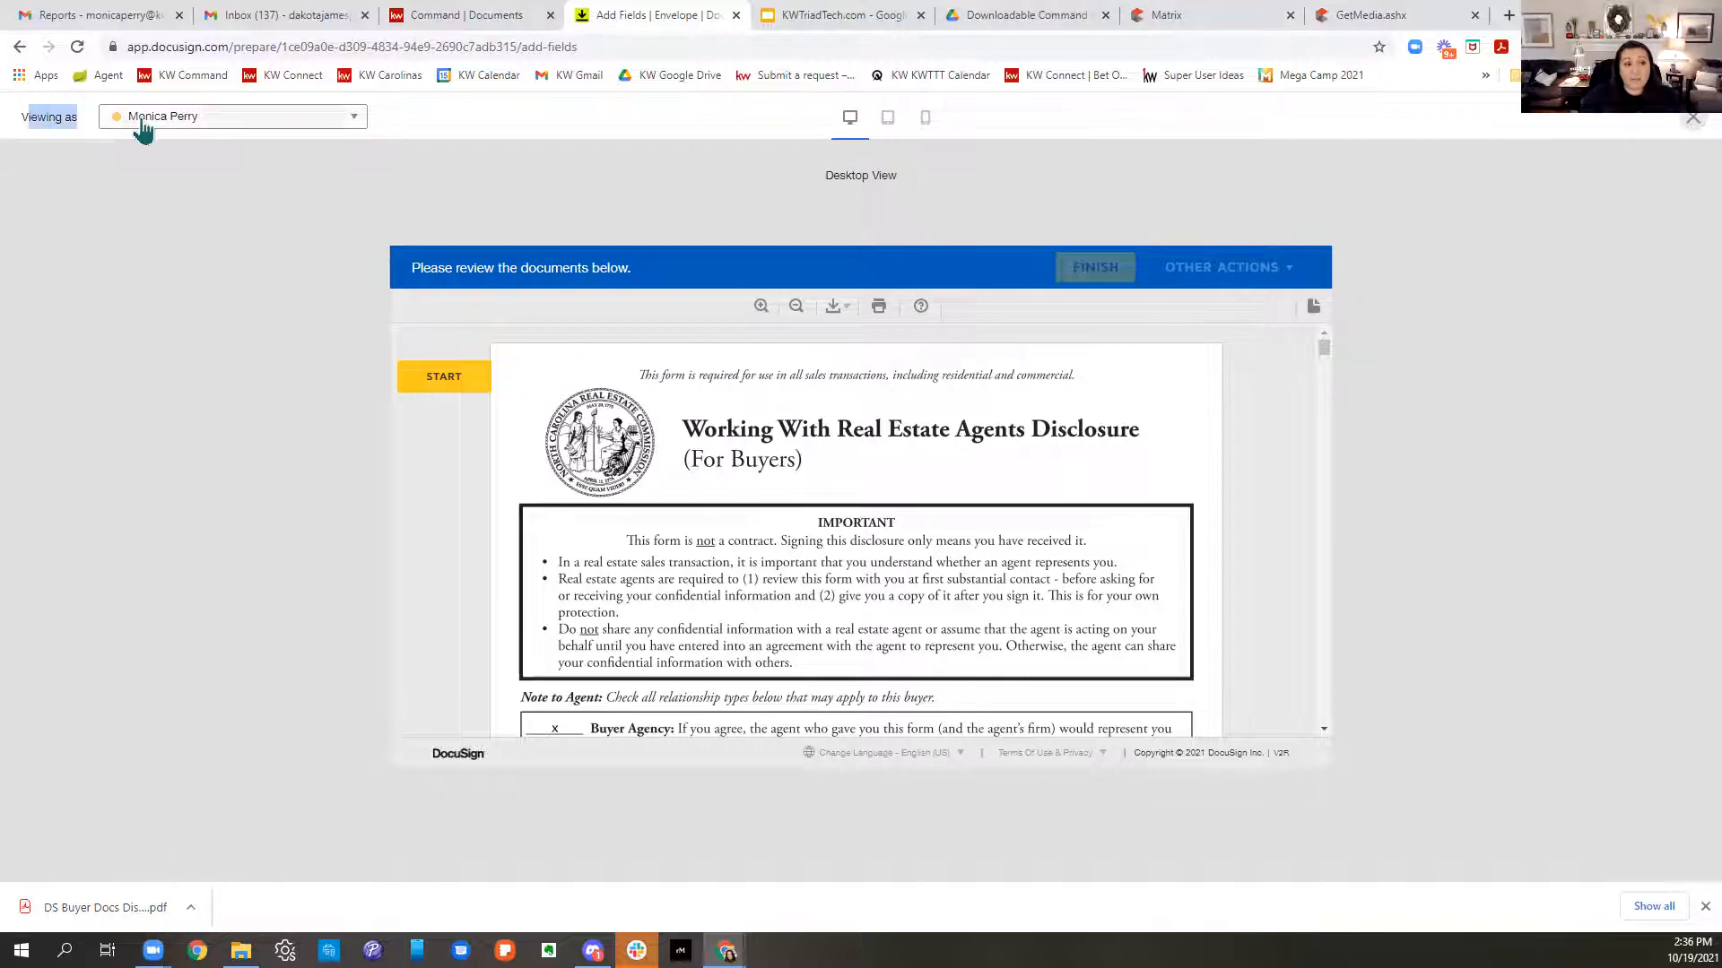
click(141, 121)
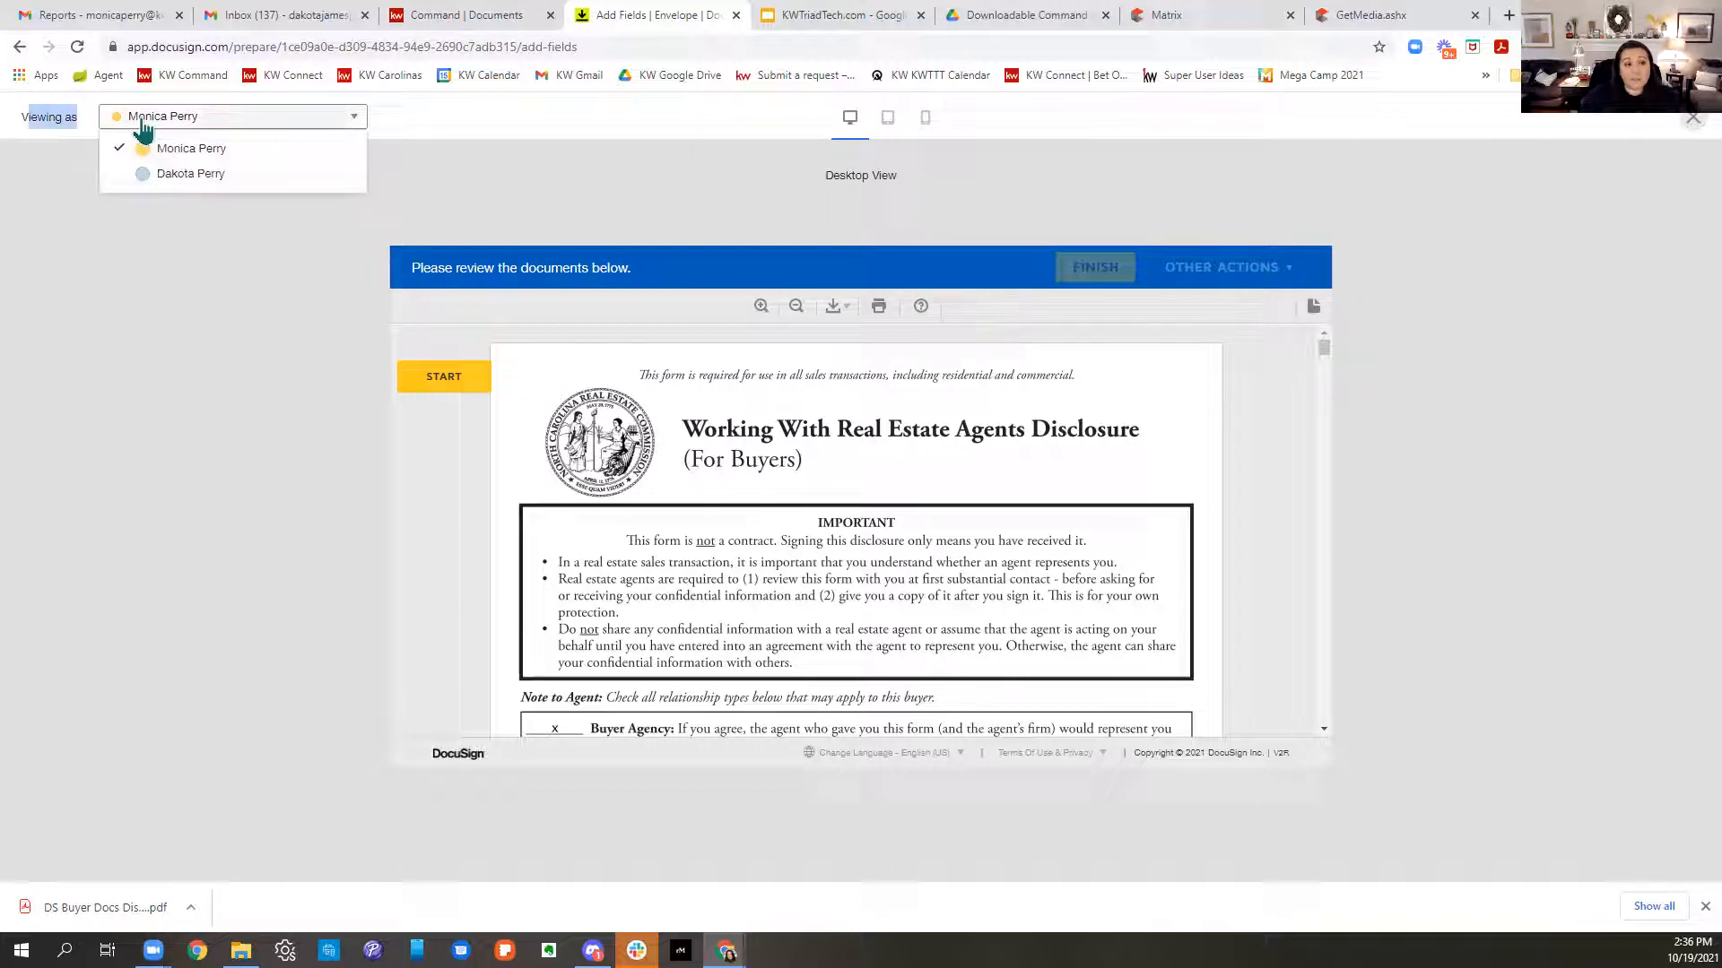
click(193, 177)
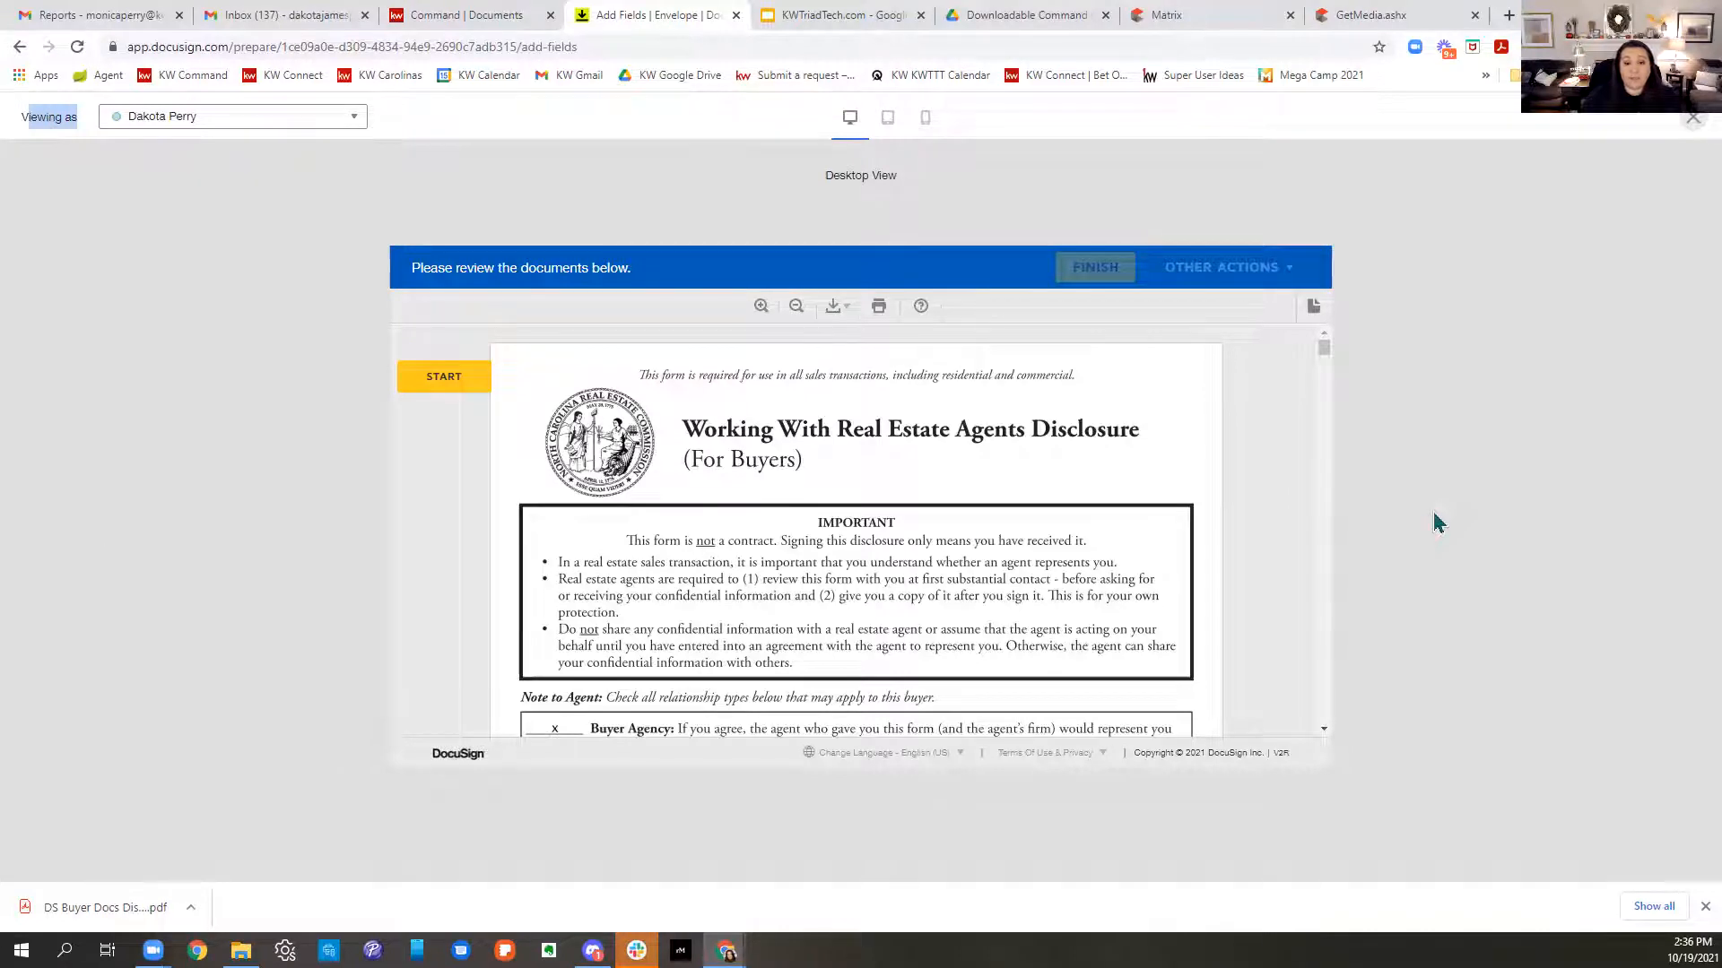
- Step through the buyer's signature and initials fields up to page 3, then close the preview
click(456, 384)
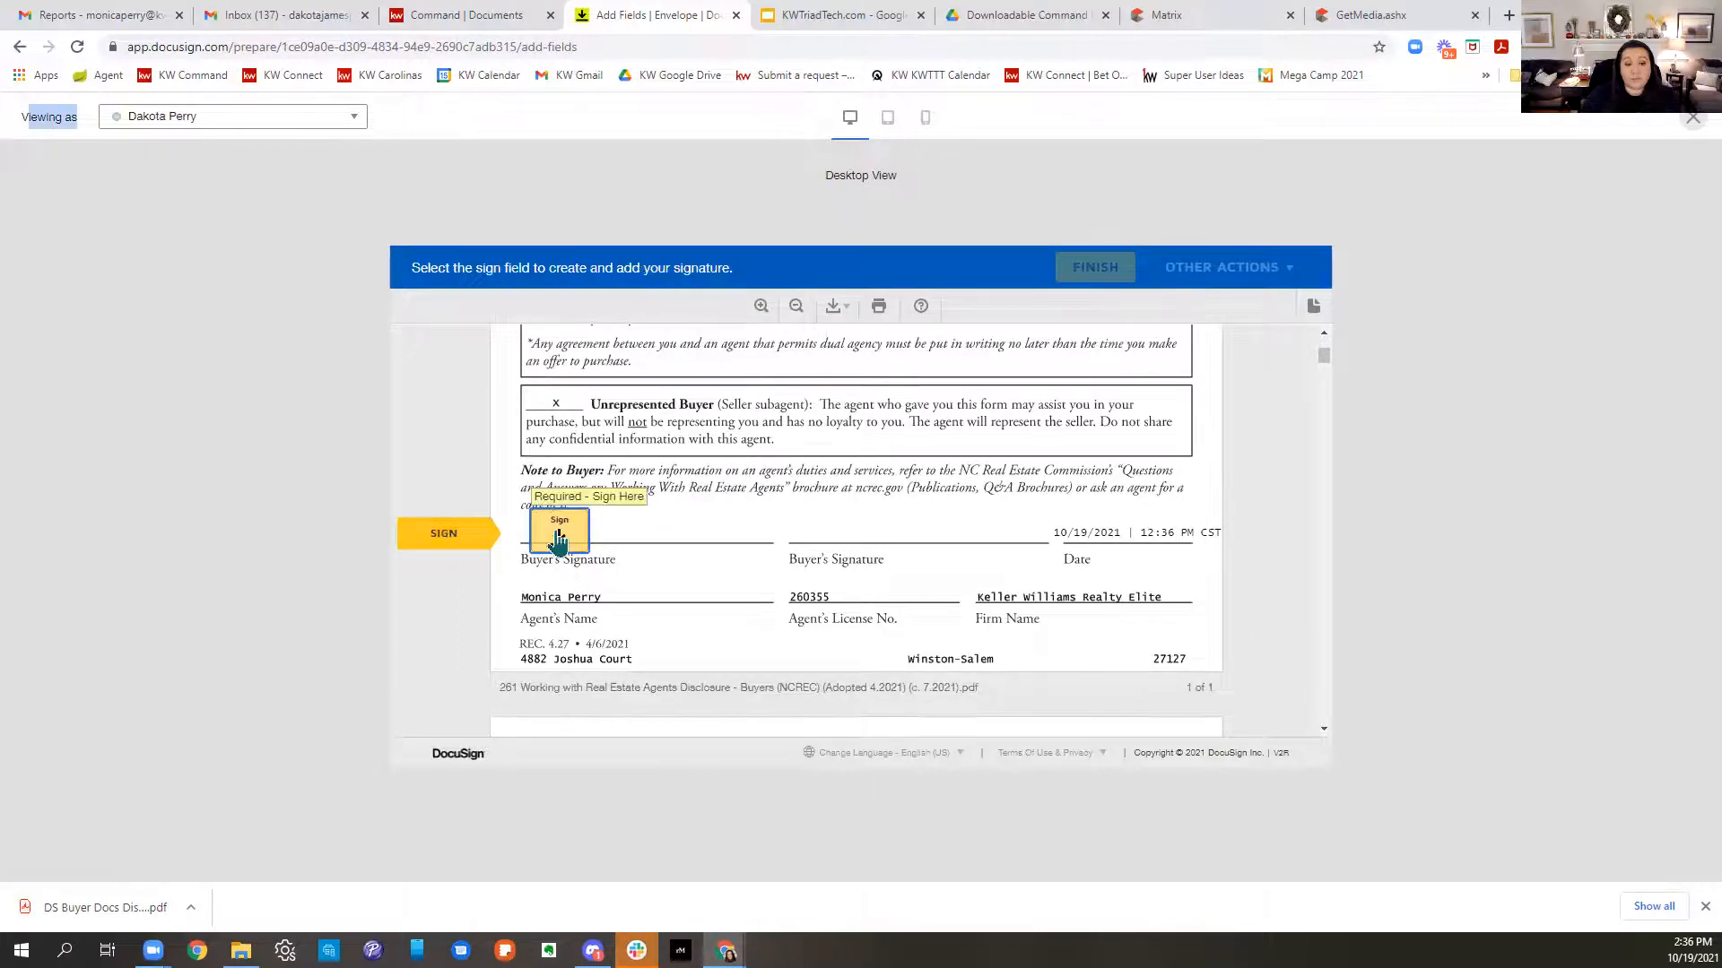
click(558, 538)
click(697, 529)
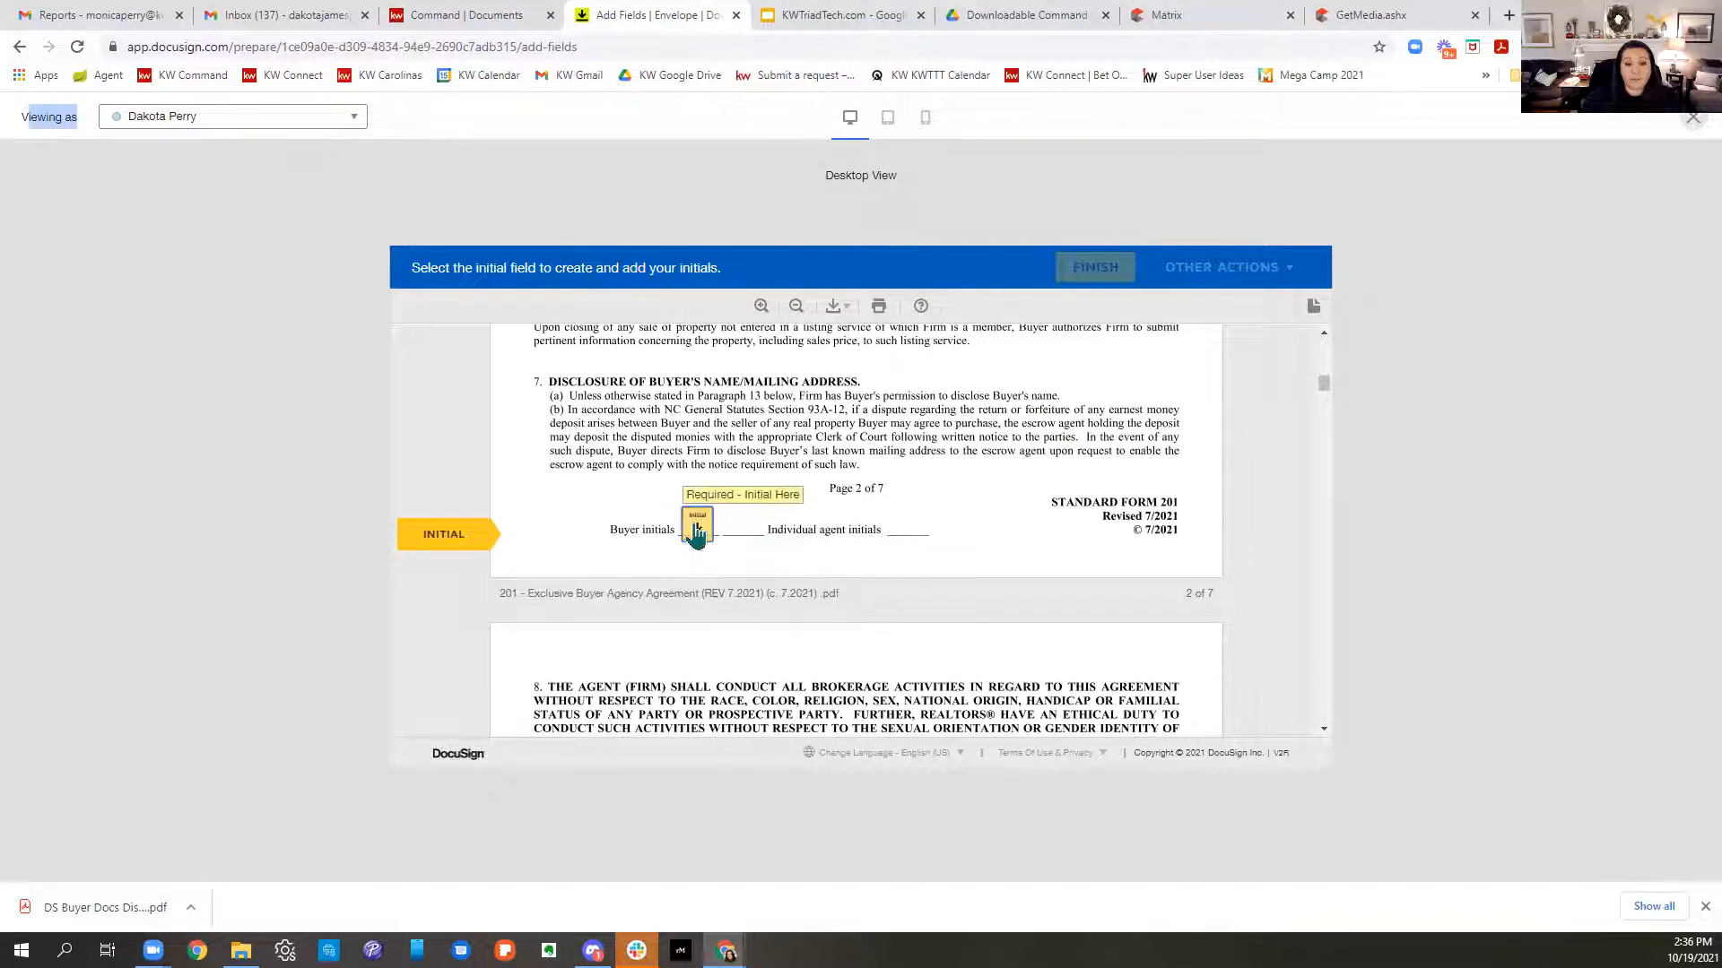
click(697, 529)
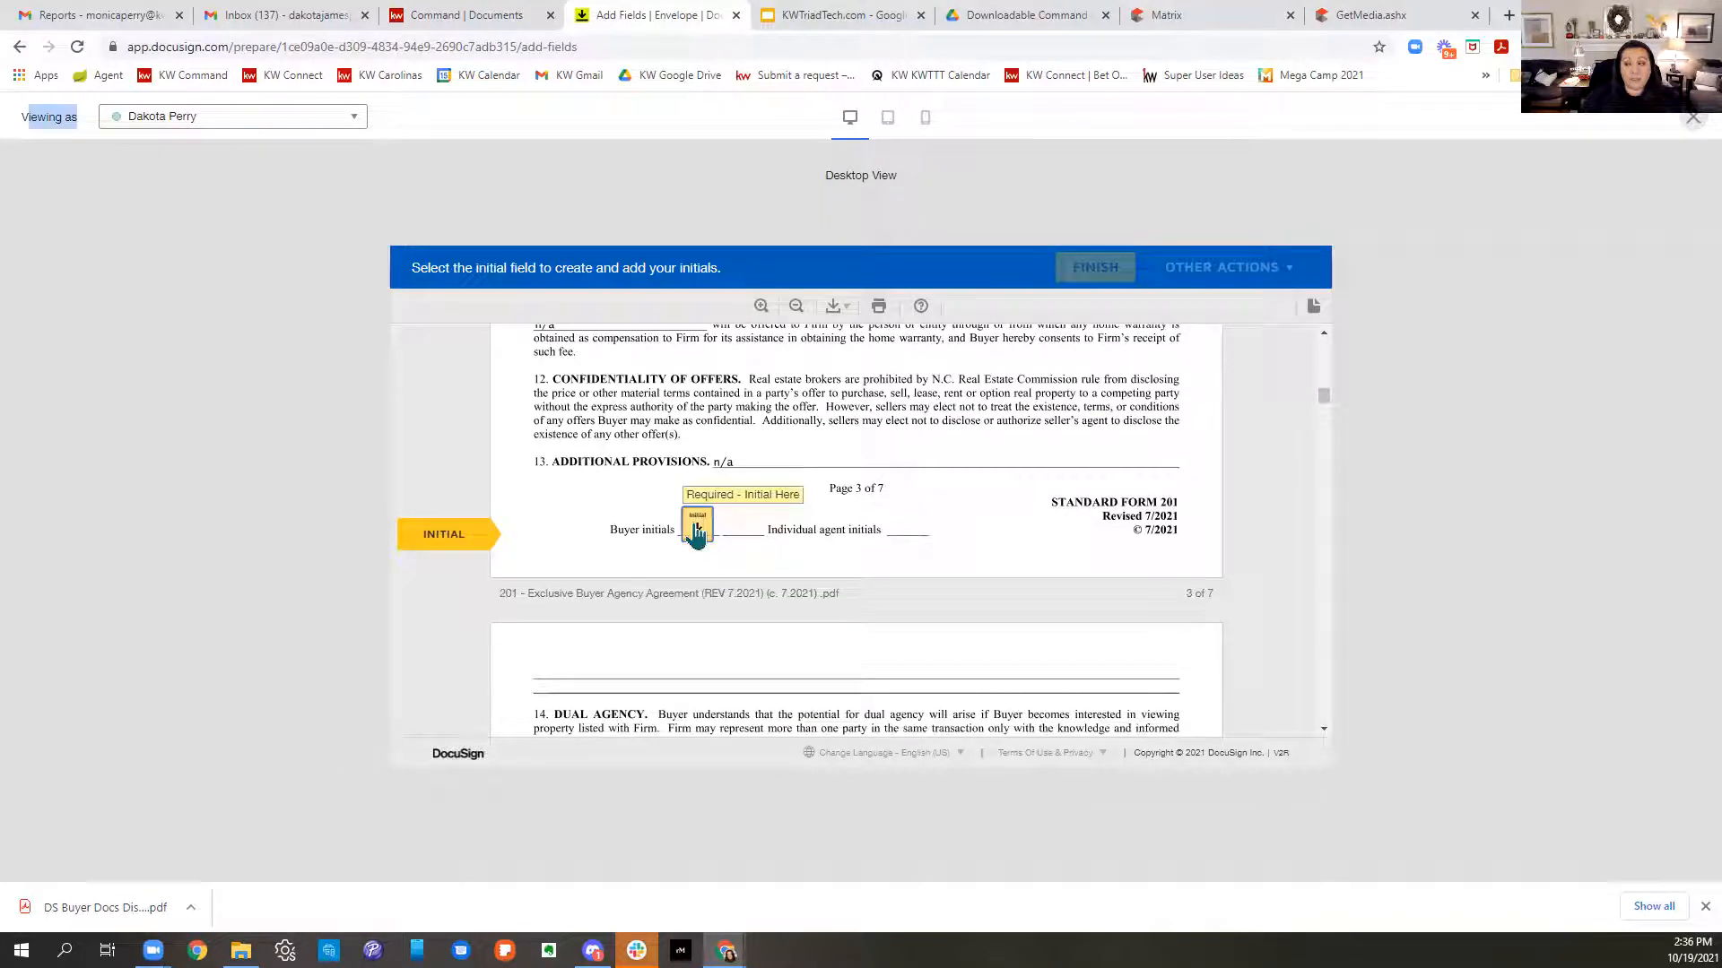
click(696, 529)
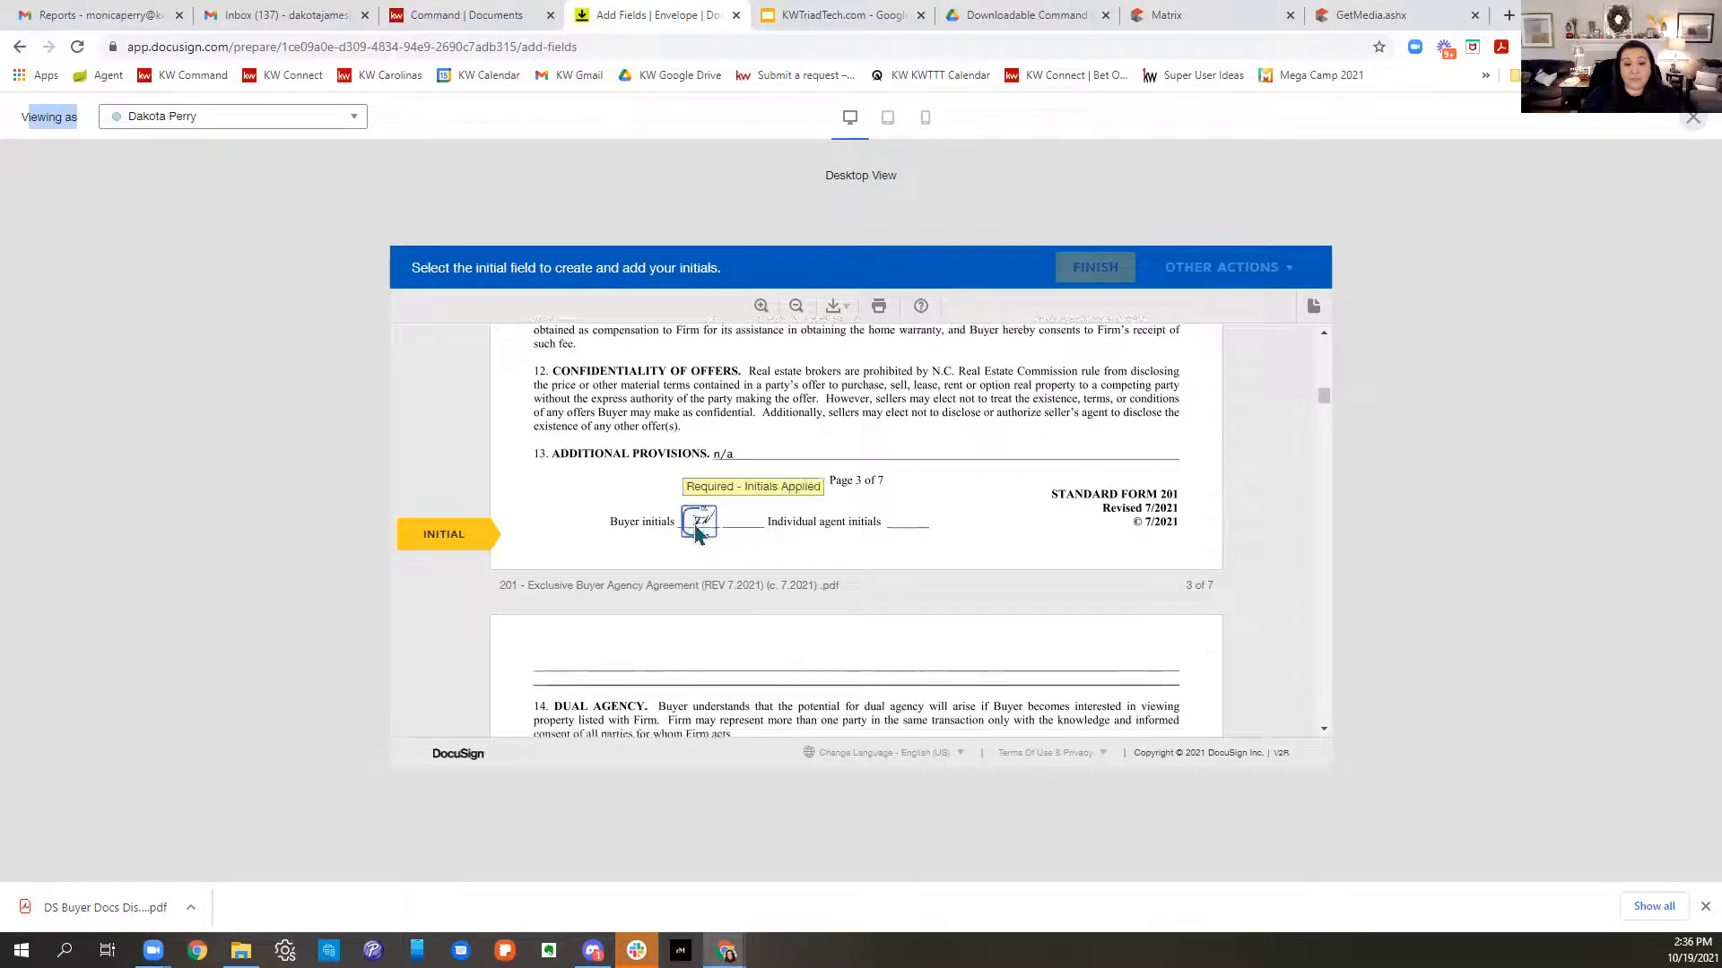
scroll(661, 584, up, 2)
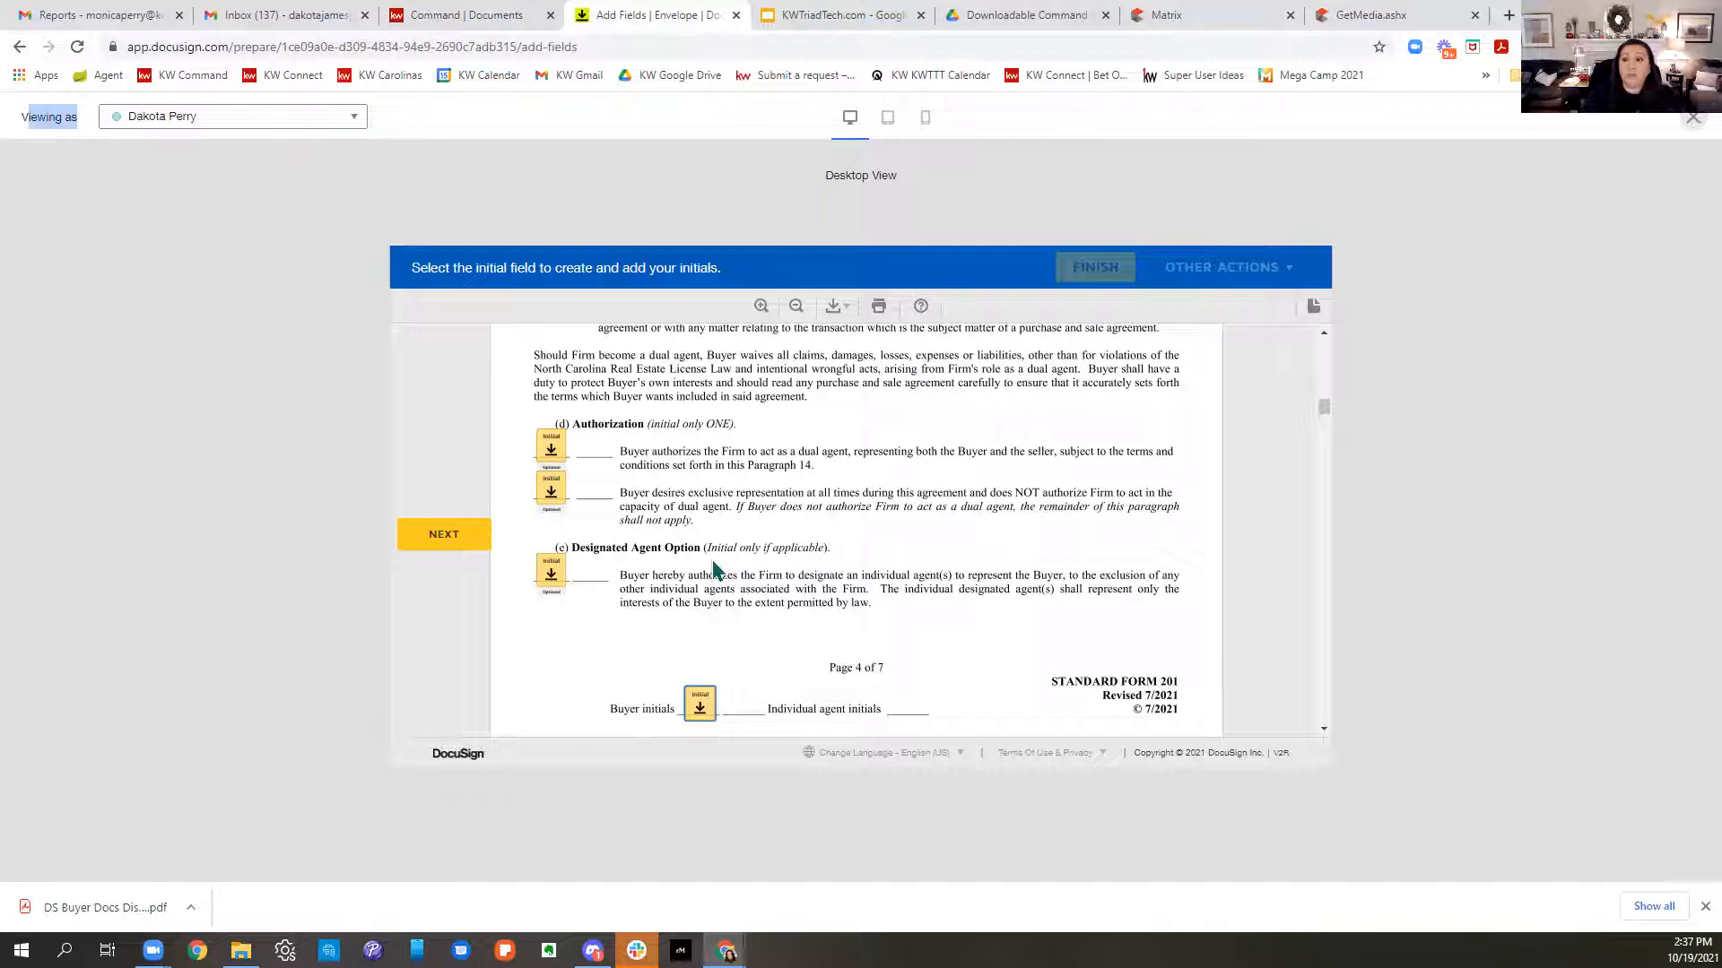
click(1690, 118)
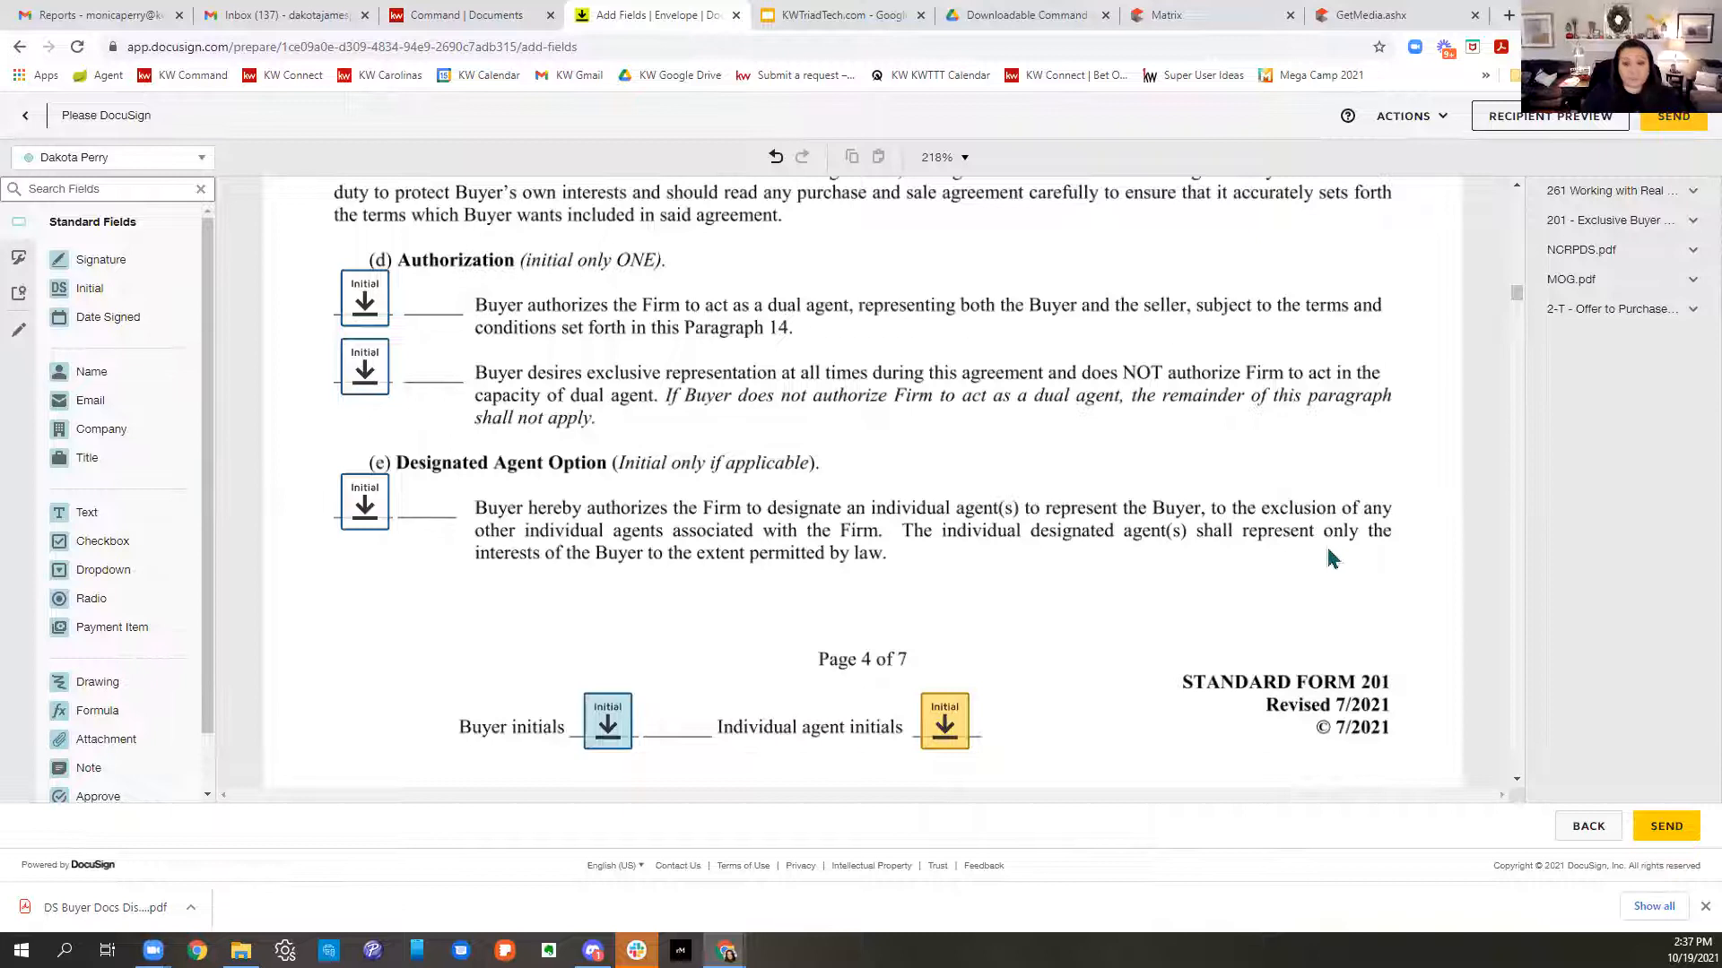
- Make the first Authorization initial field under (d) a required field
scroll(1336, 558, up, 2)
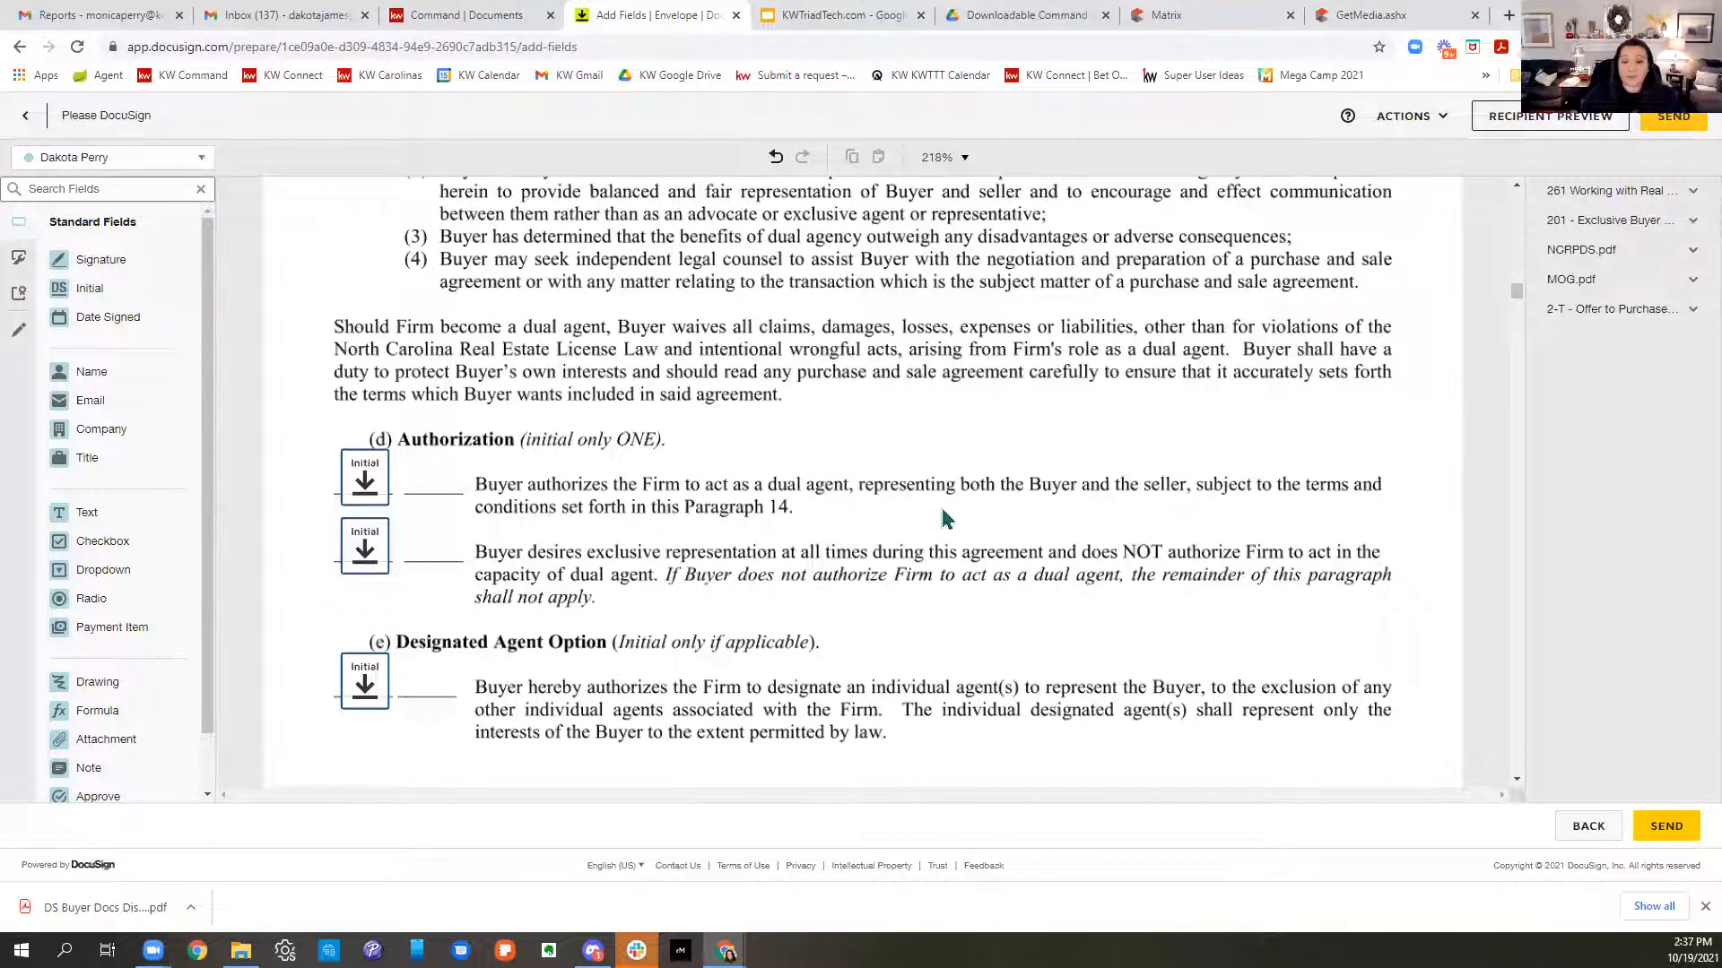
click(368, 476)
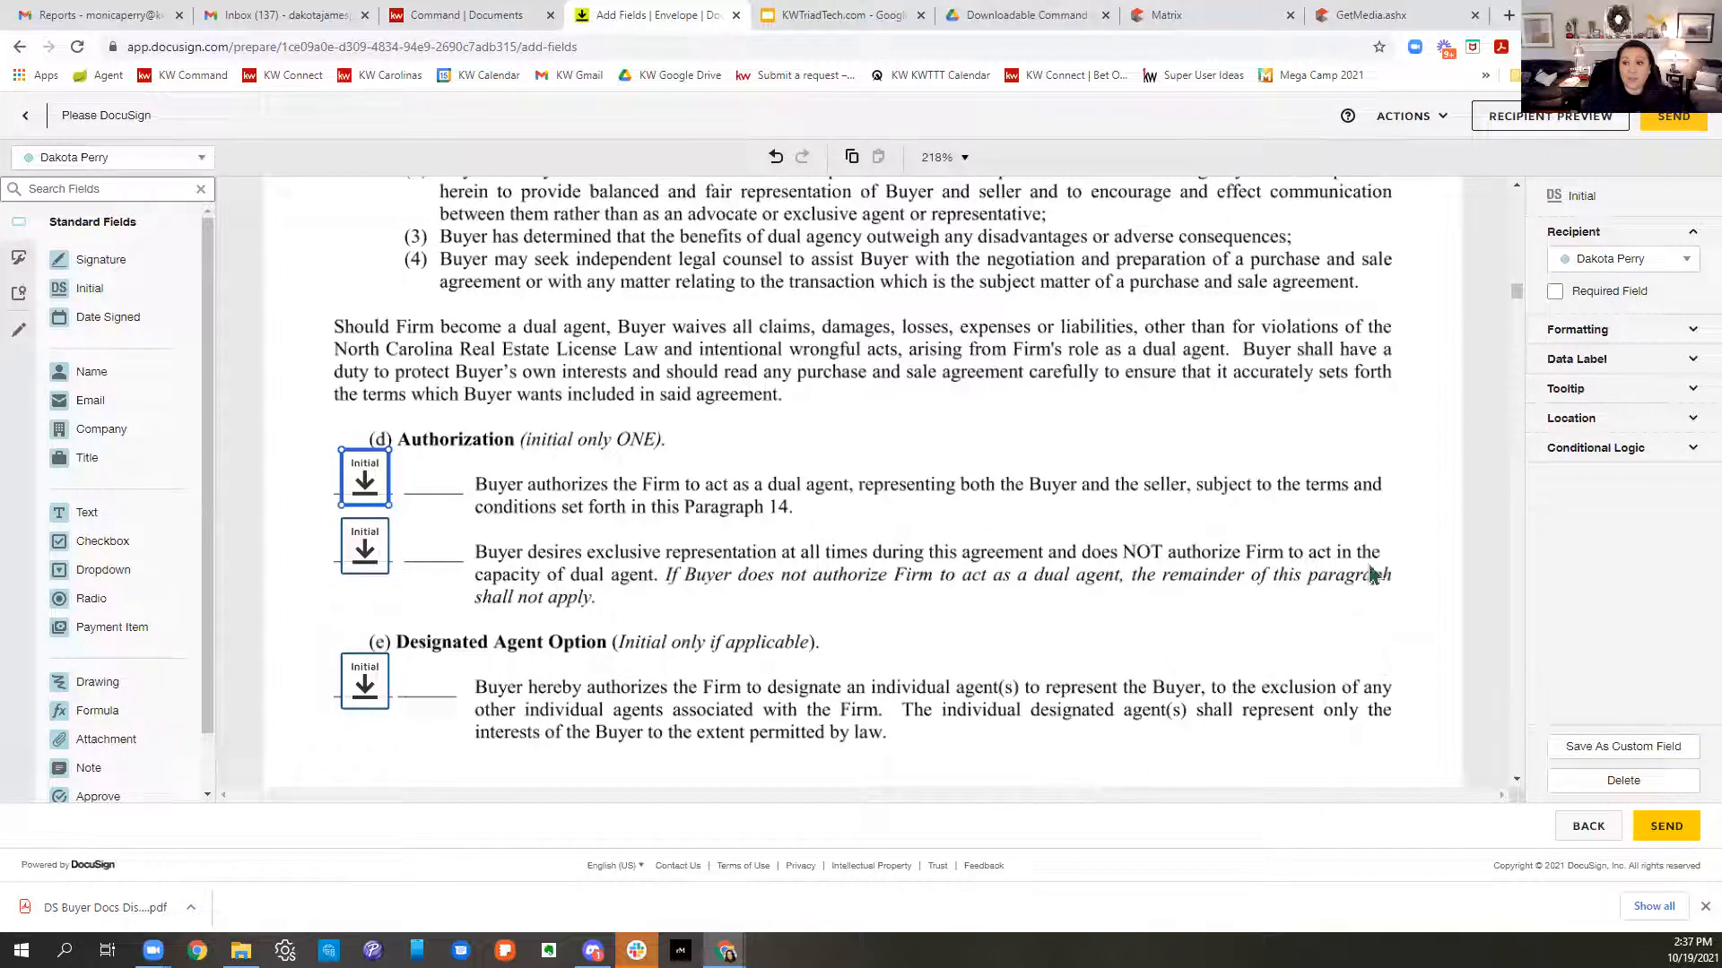
click(1552, 300)
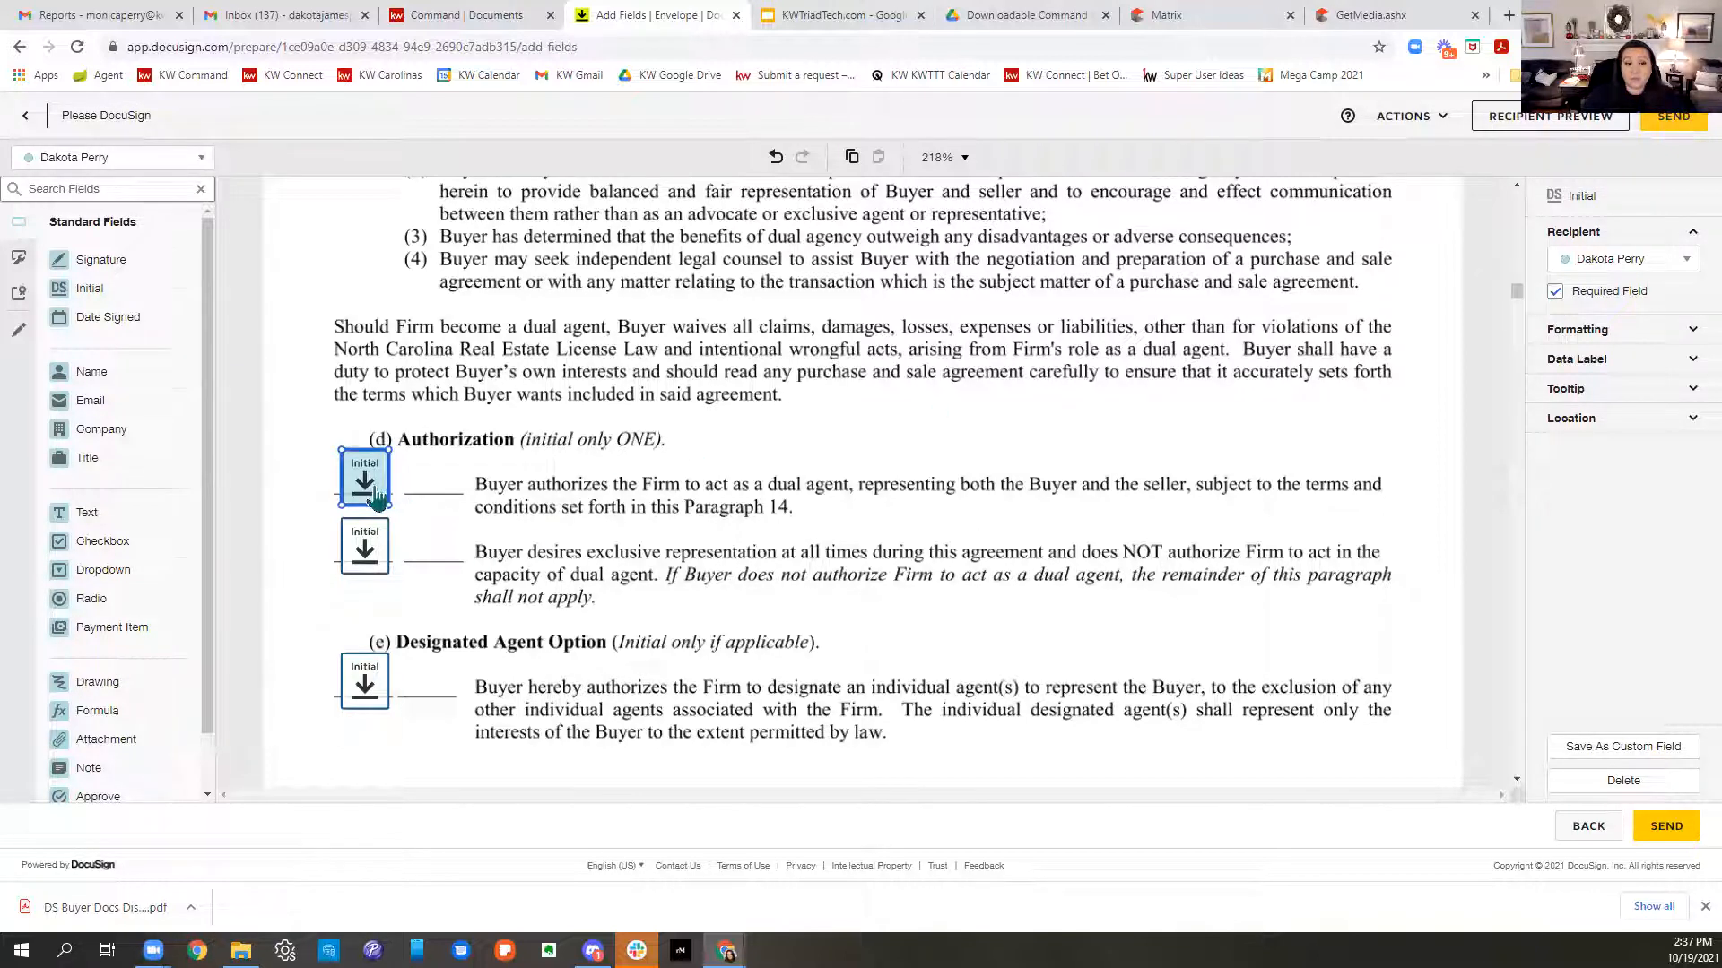
- Delete the second Authorization initial field and the Designated Agent Option (e) initial field
scroll(767, 522, down, 1)
scroll(789, 556, down, 2)
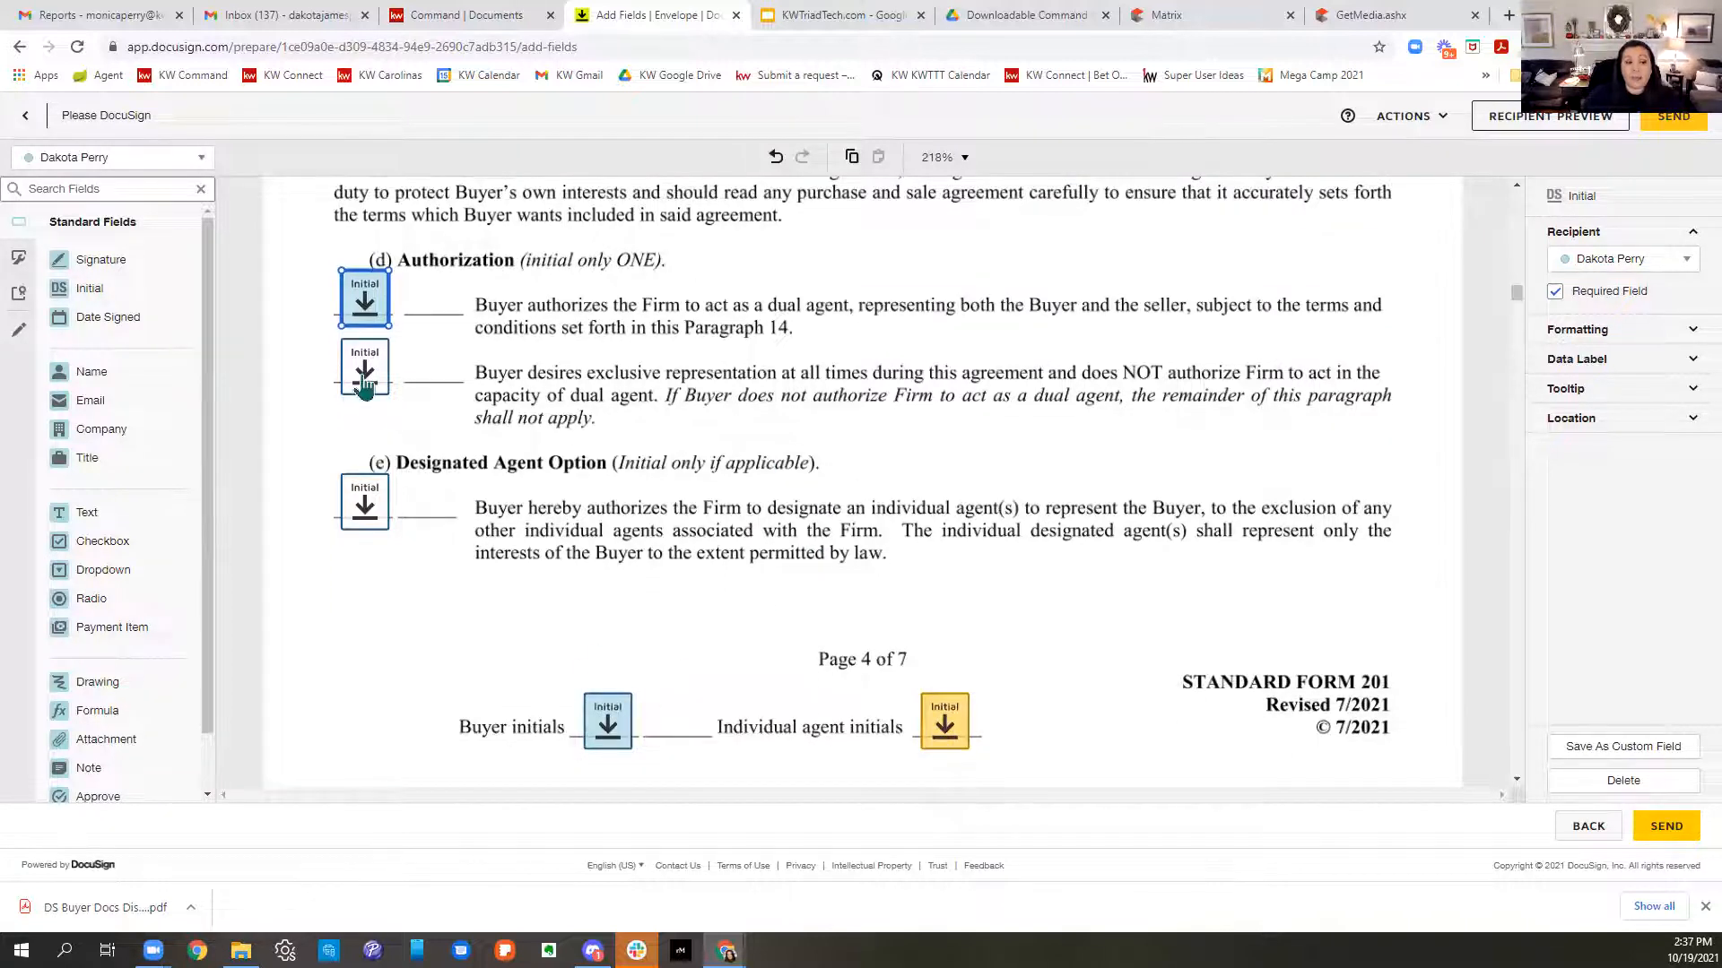
click(364, 386)
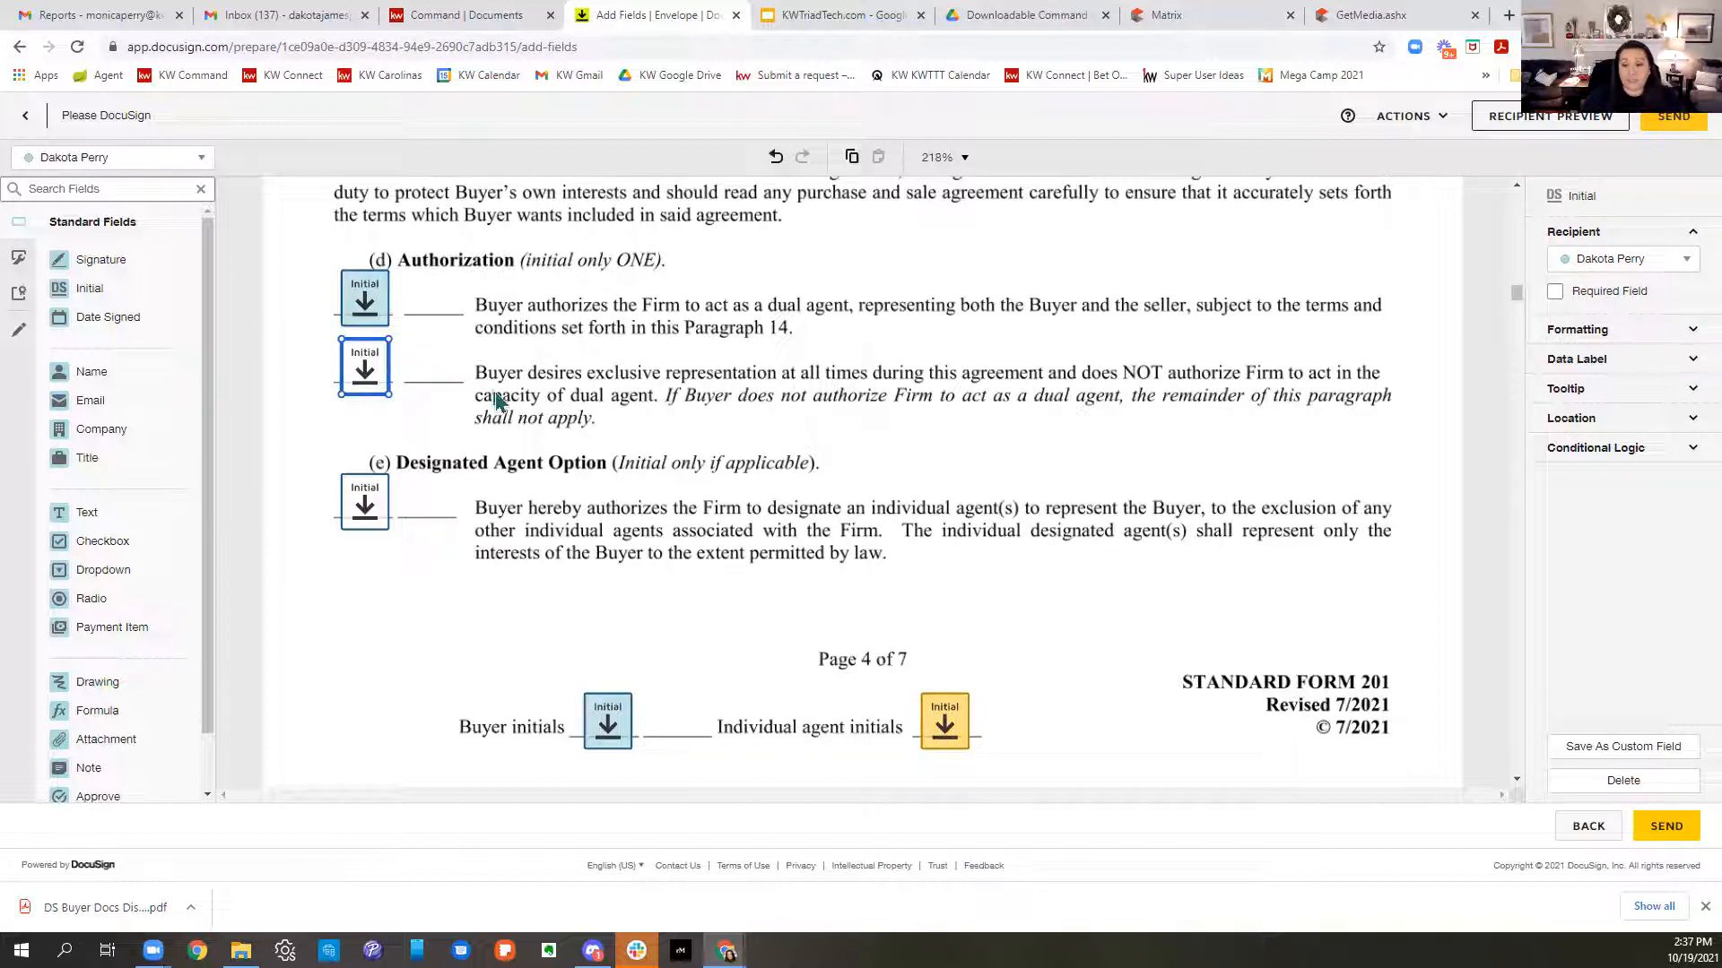
click(1596, 783)
click(350, 507)
key(Delete)
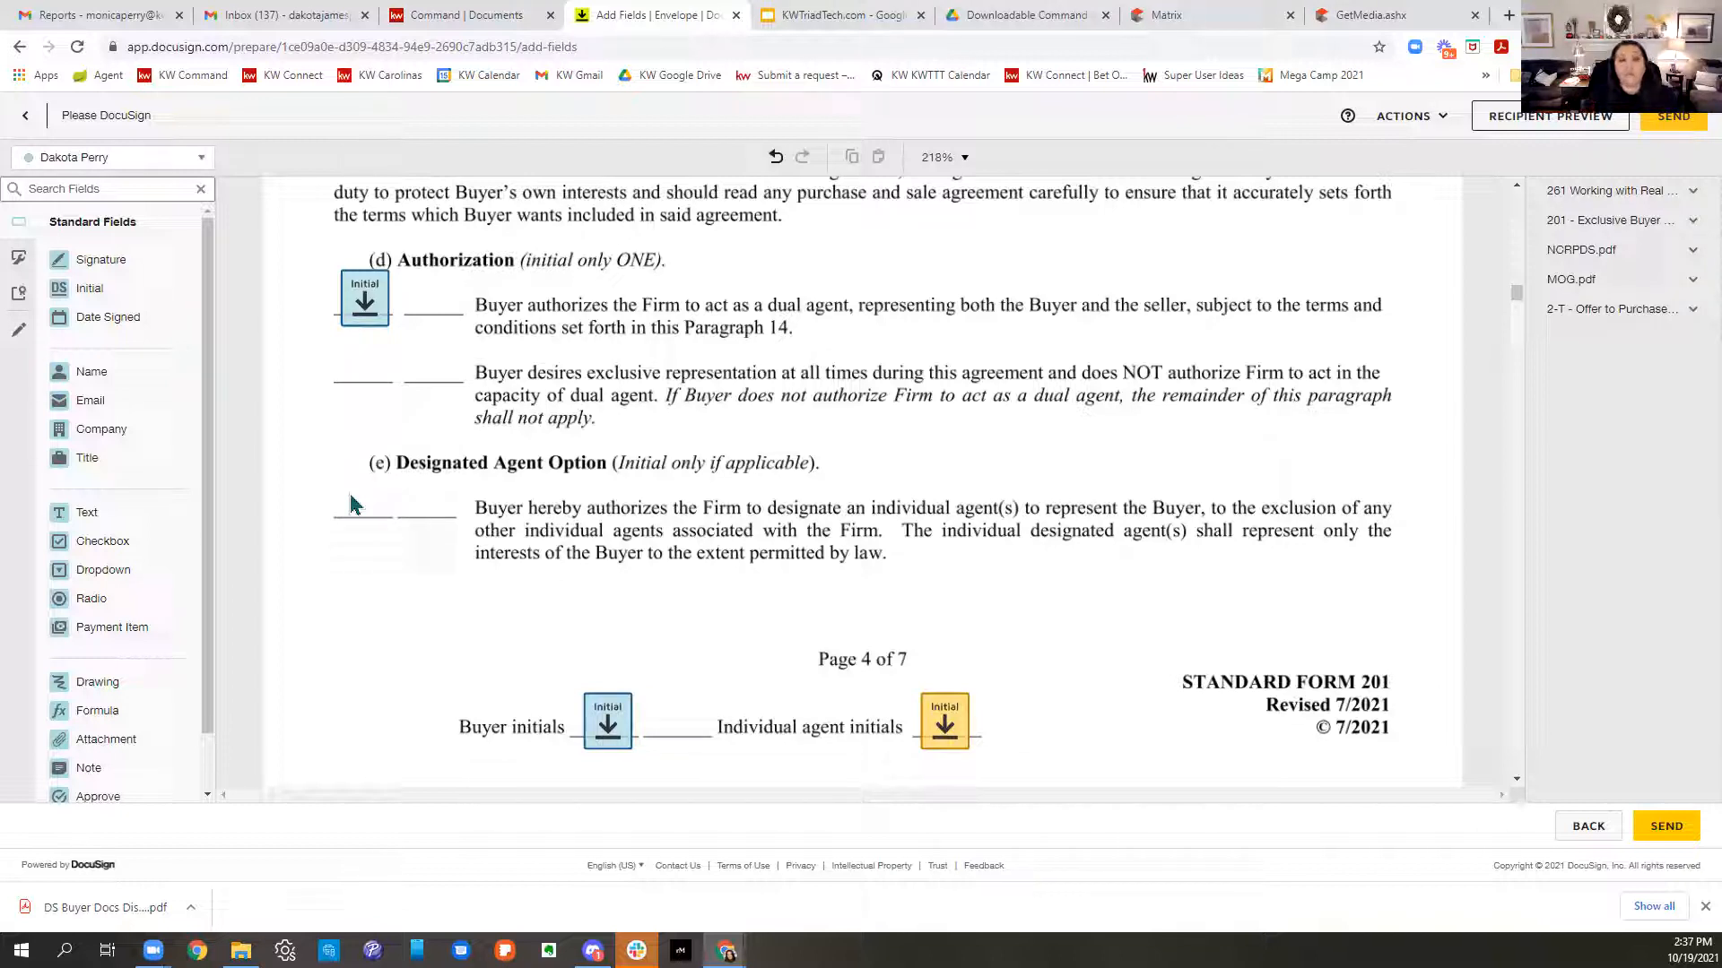
click(1594, 121)
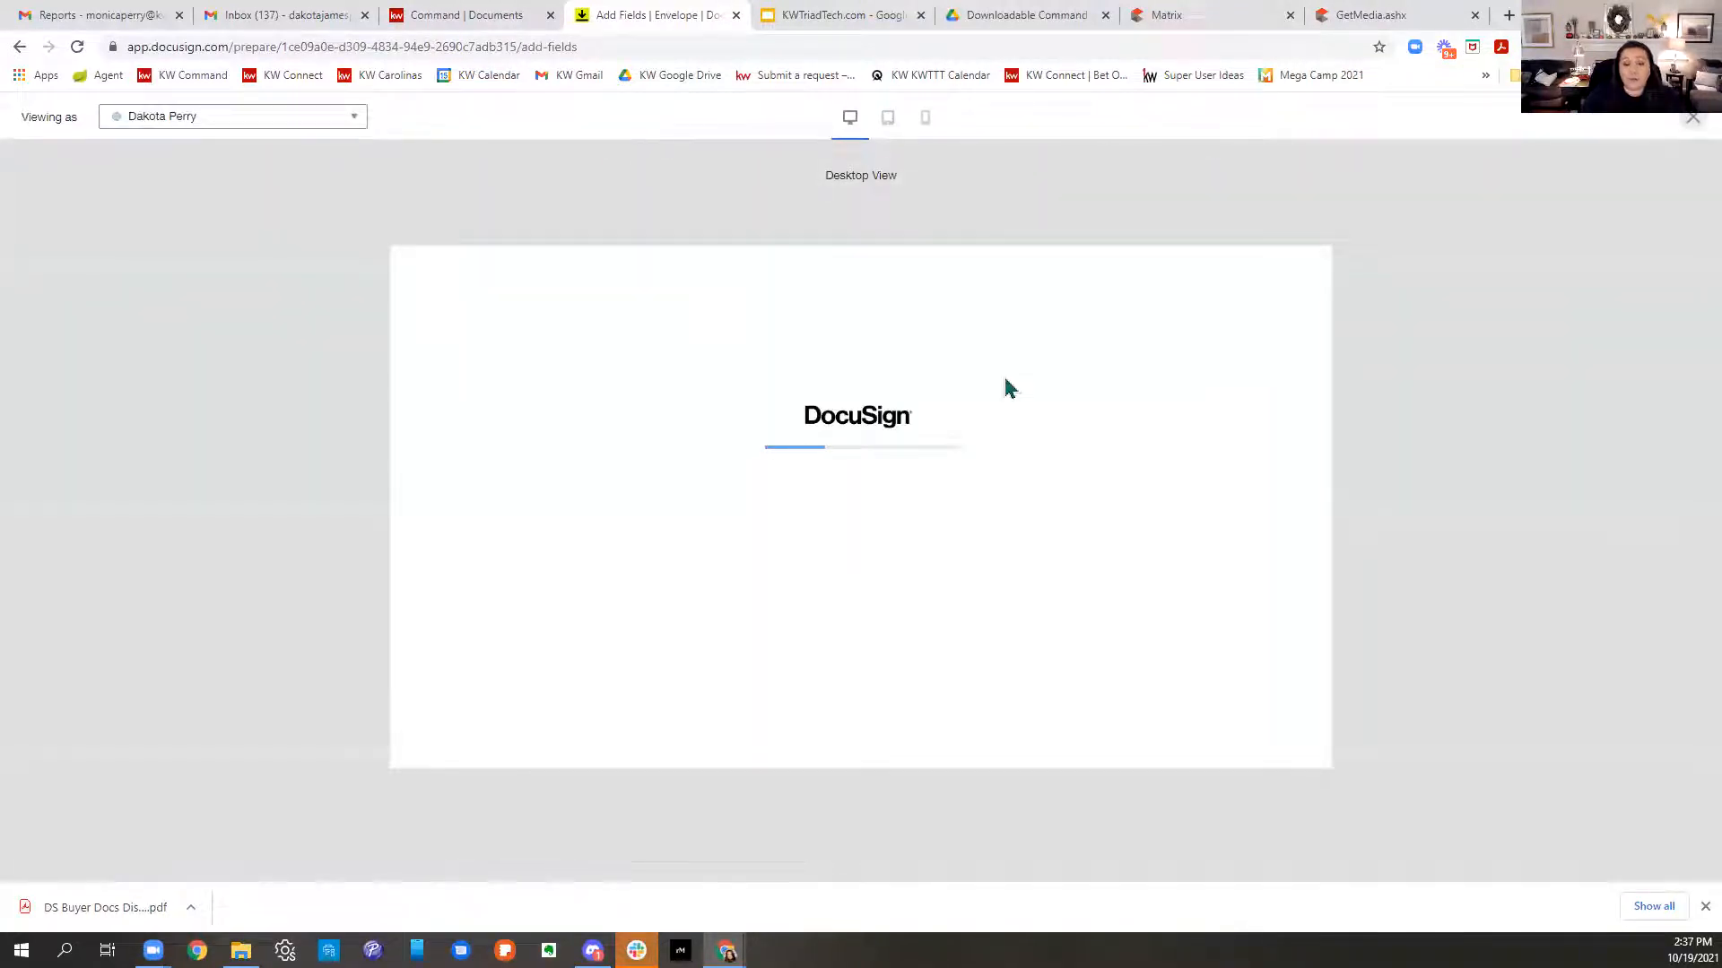
- Walk the buyer preview through signature and initials to the required section (d) initial, then close
click(441, 375)
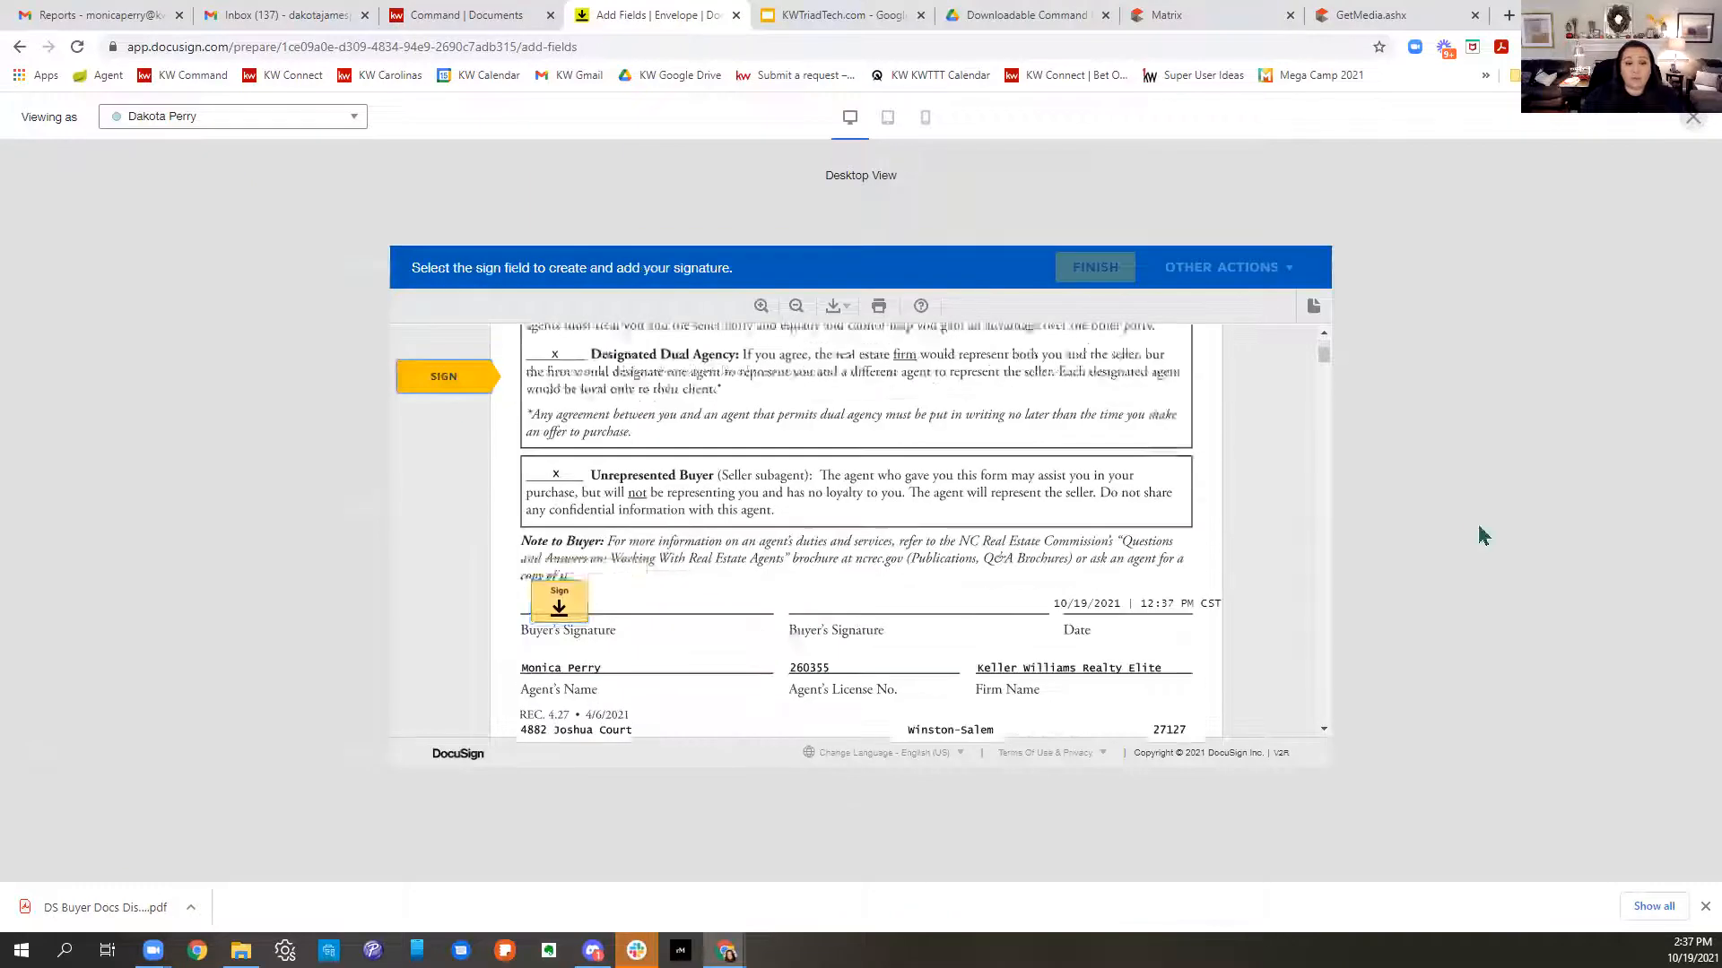
click(574, 542)
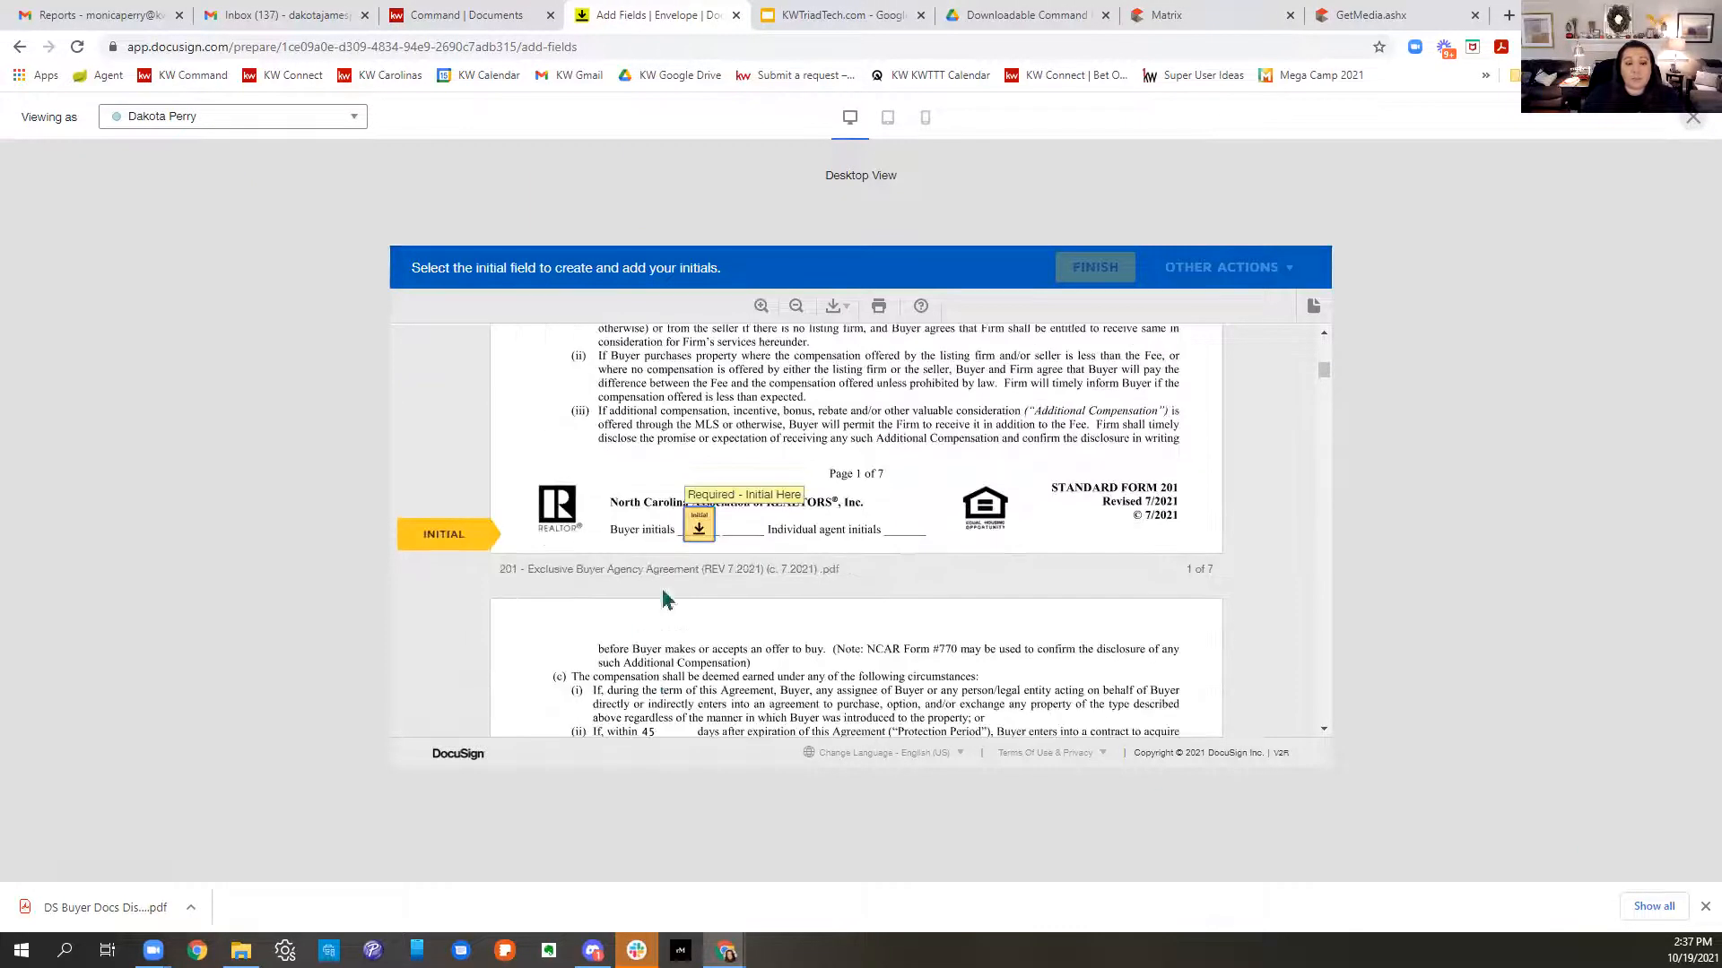
click(698, 528)
click(697, 528)
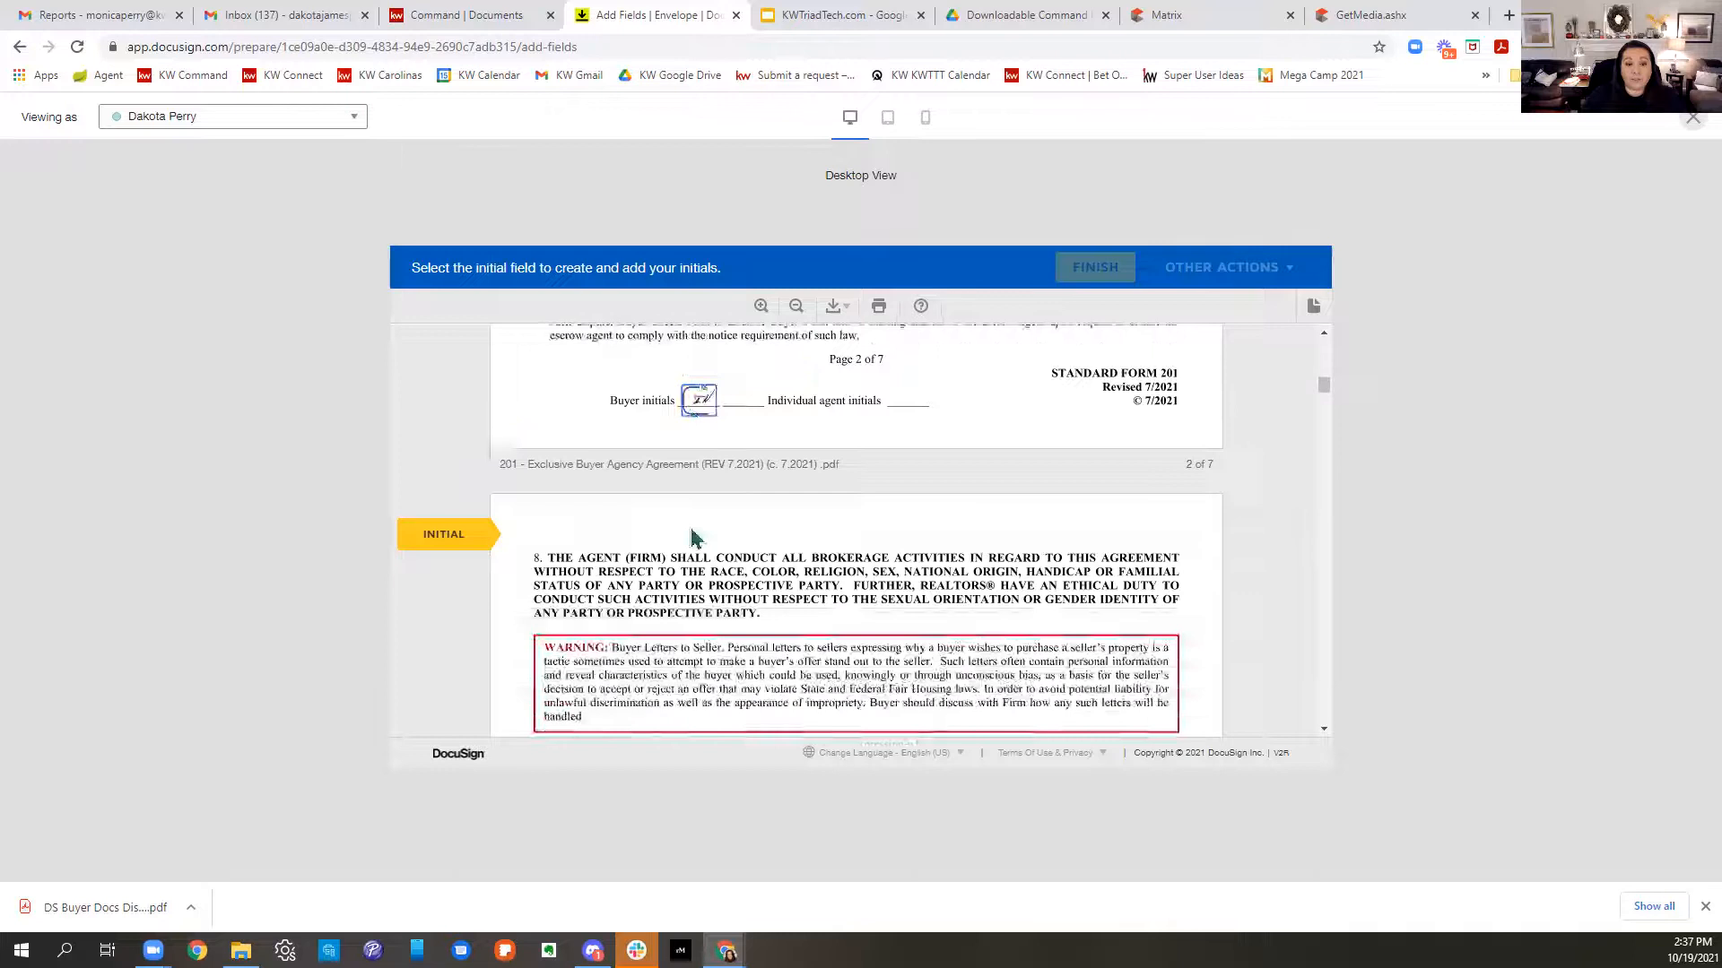
click(697, 527)
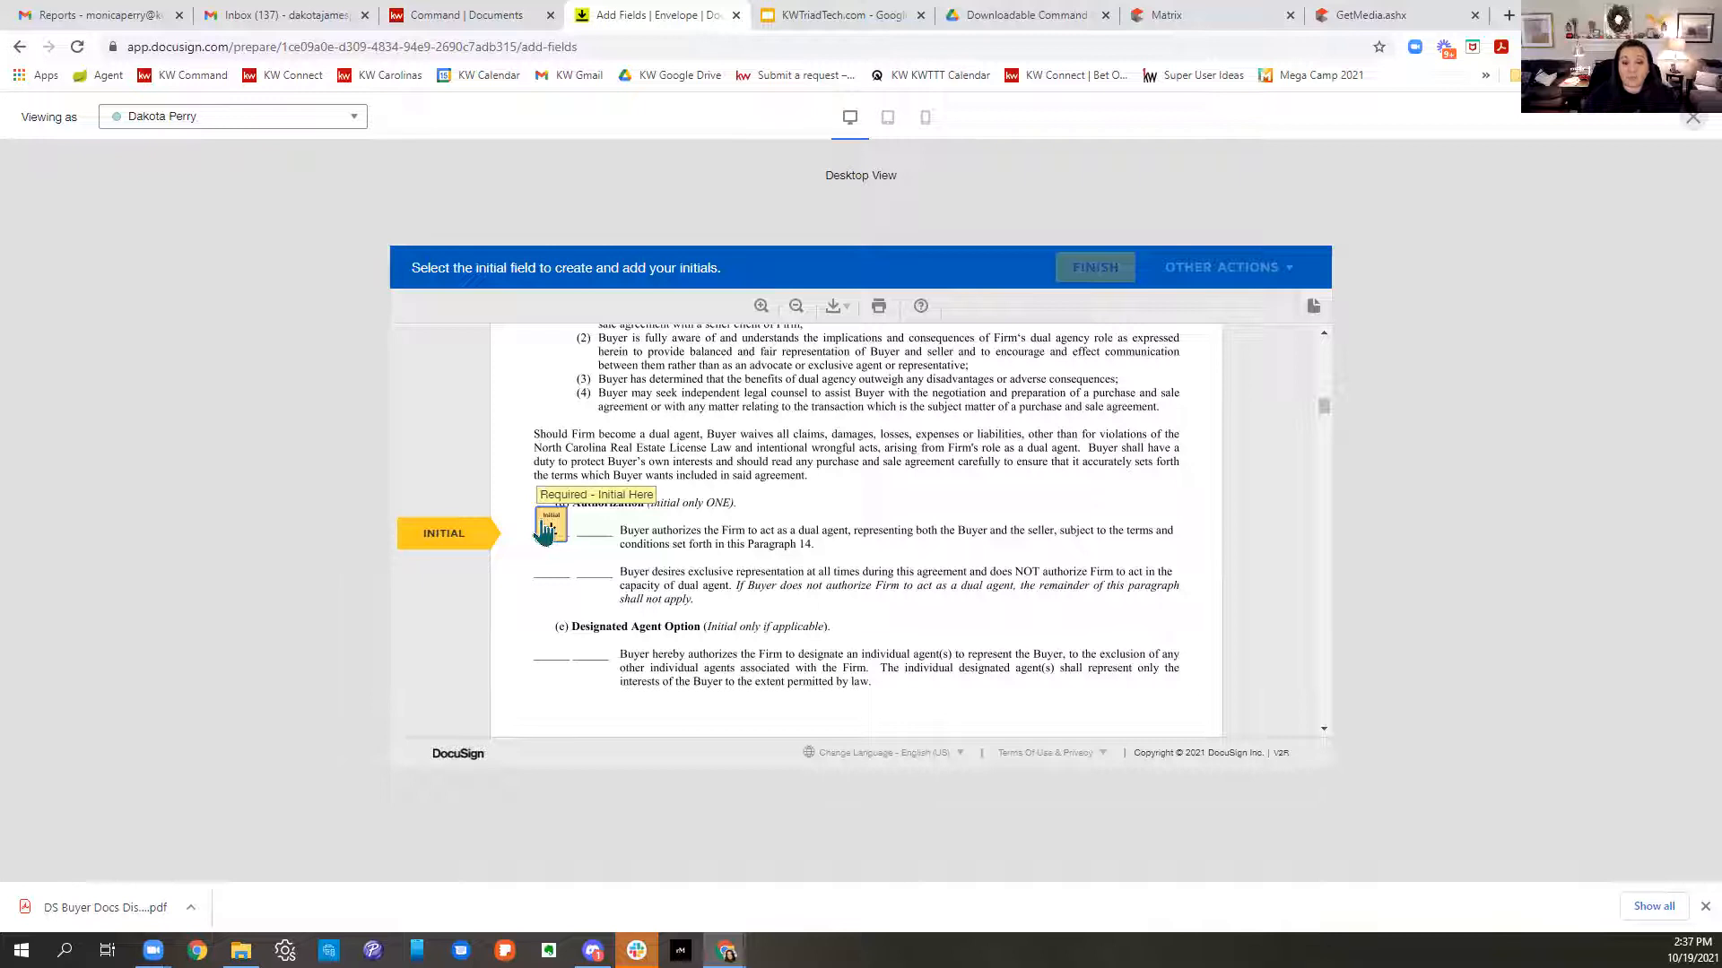
click(548, 527)
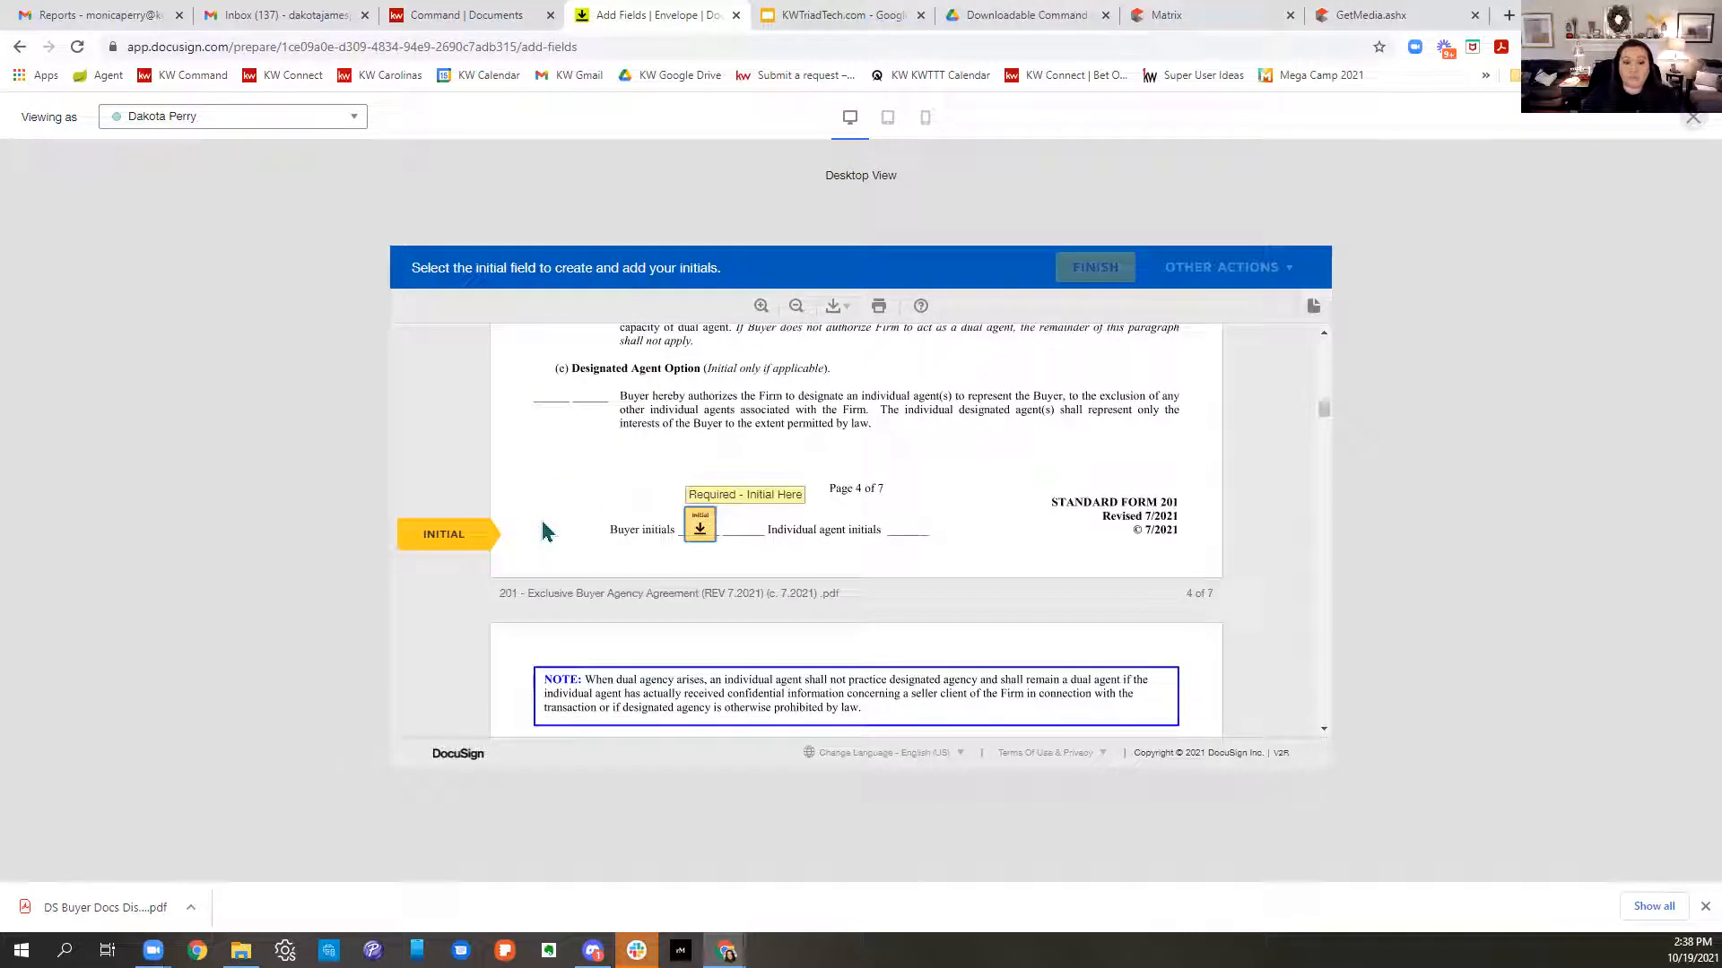
click(1687, 122)
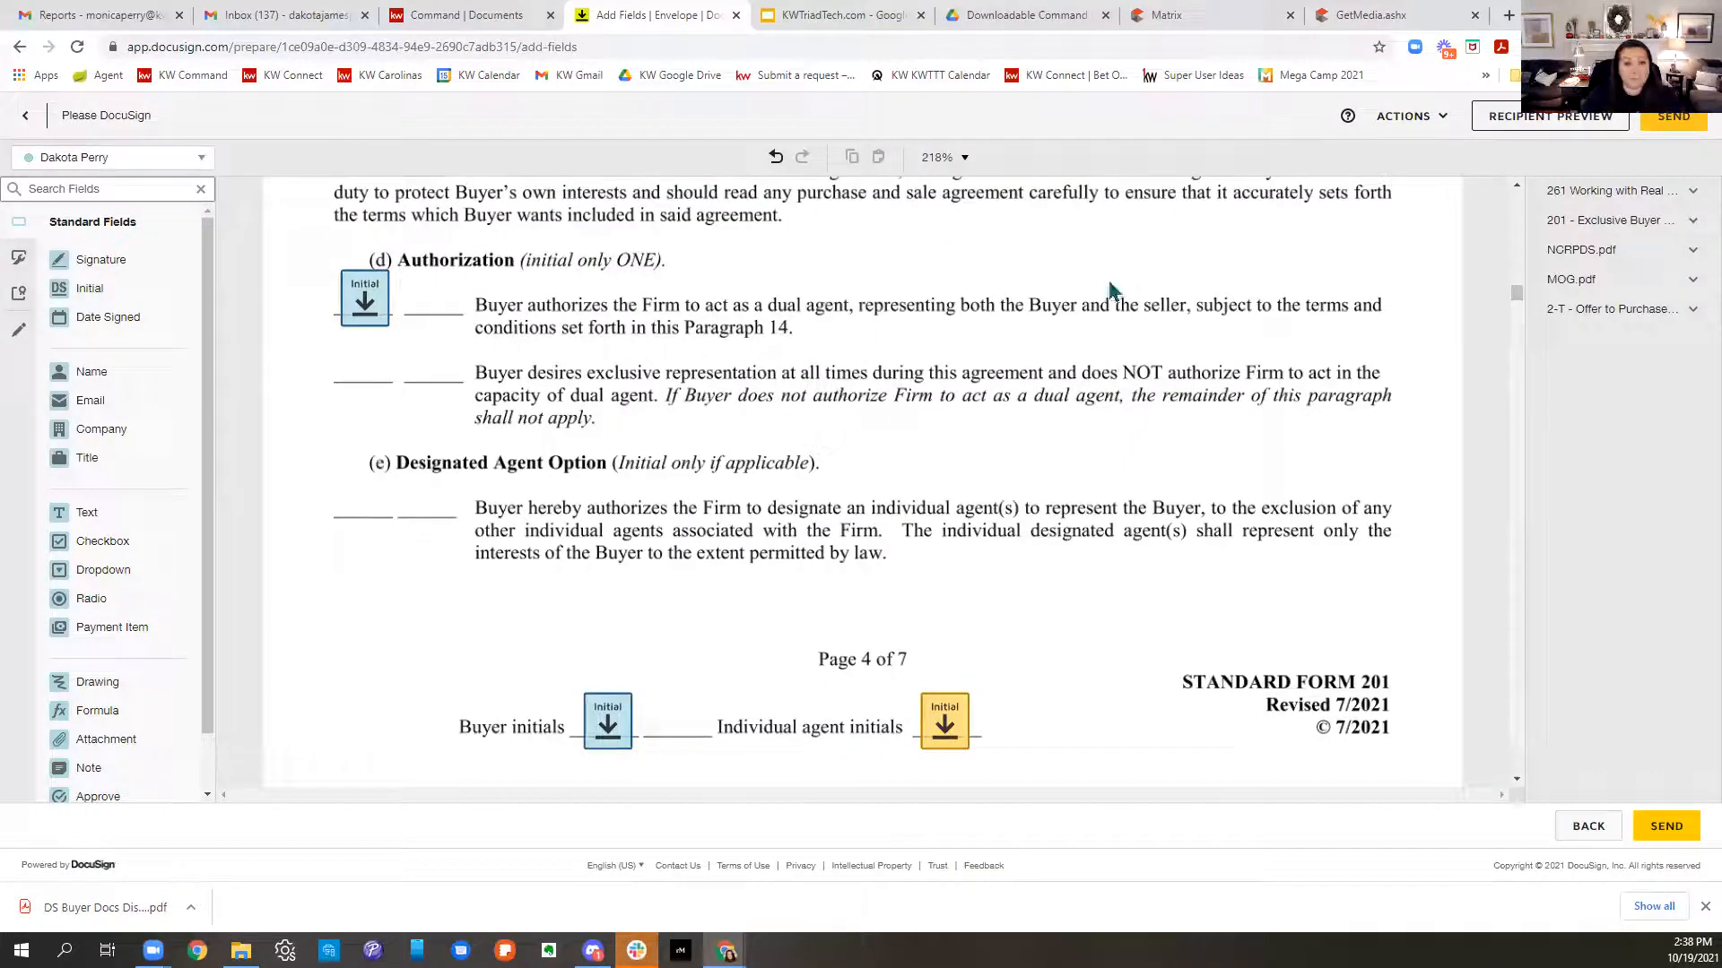
- Scroll down to the Buyer Signature lines on NCRPDS.pdf page 1 and check the field recipient
scroll(1110, 290, down, 12)
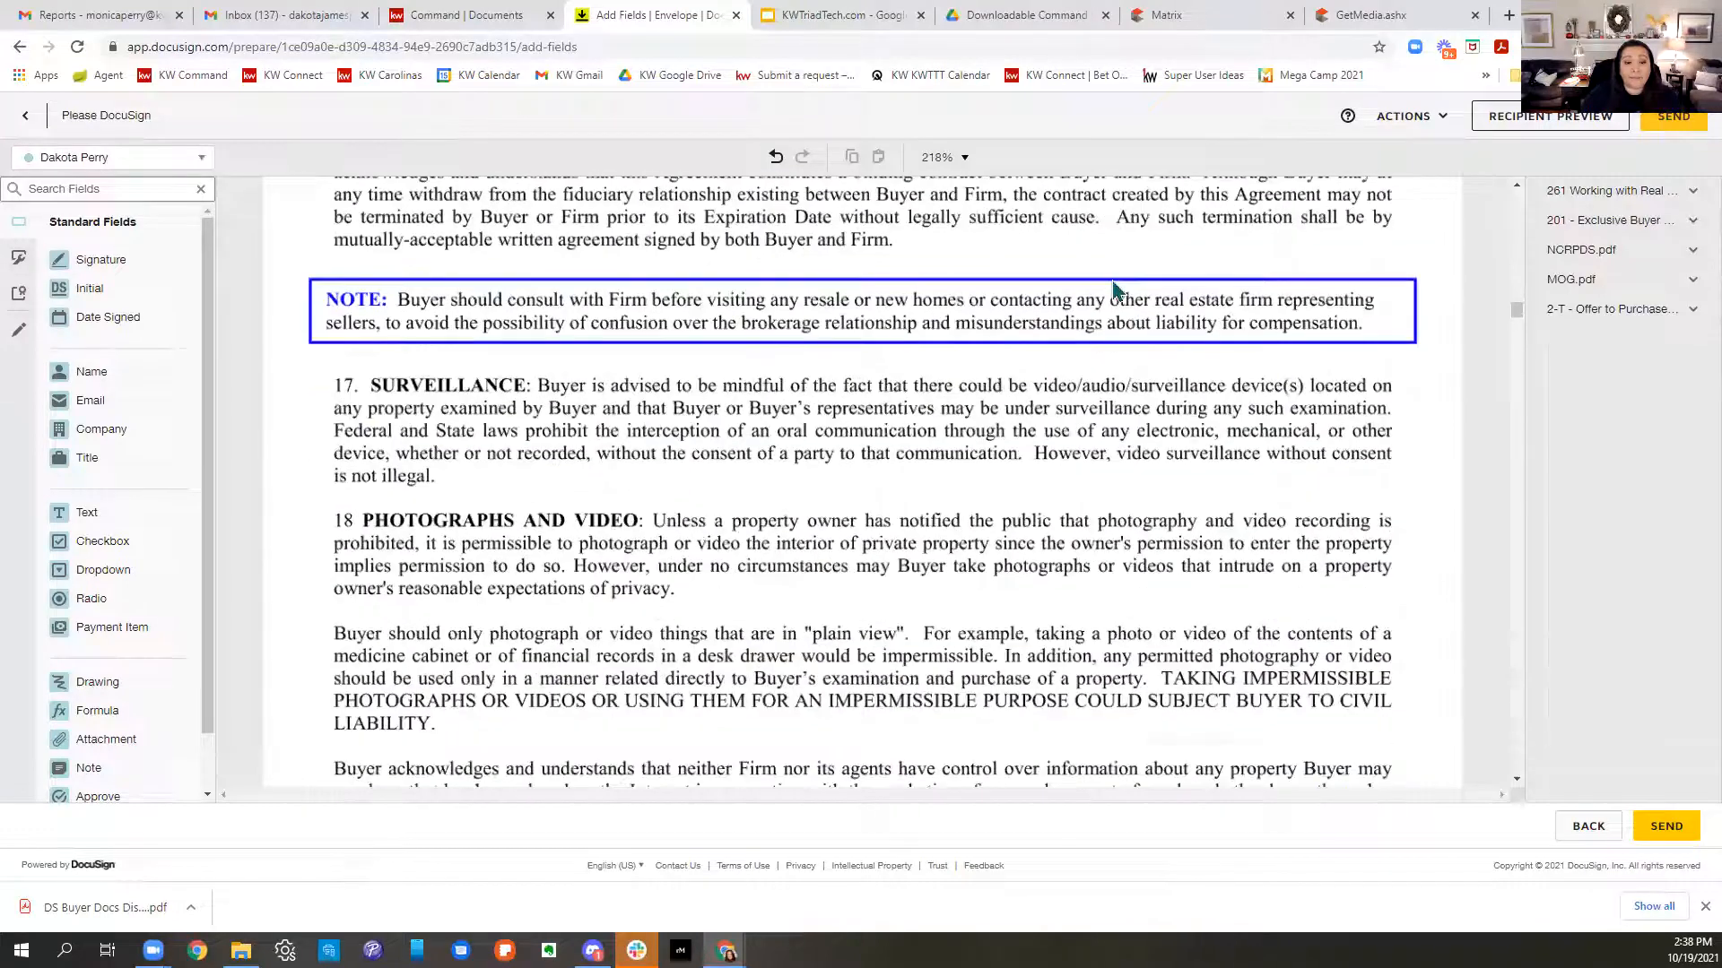
scroll(1112, 289, down, 5)
scroll(1112, 288, down, 15)
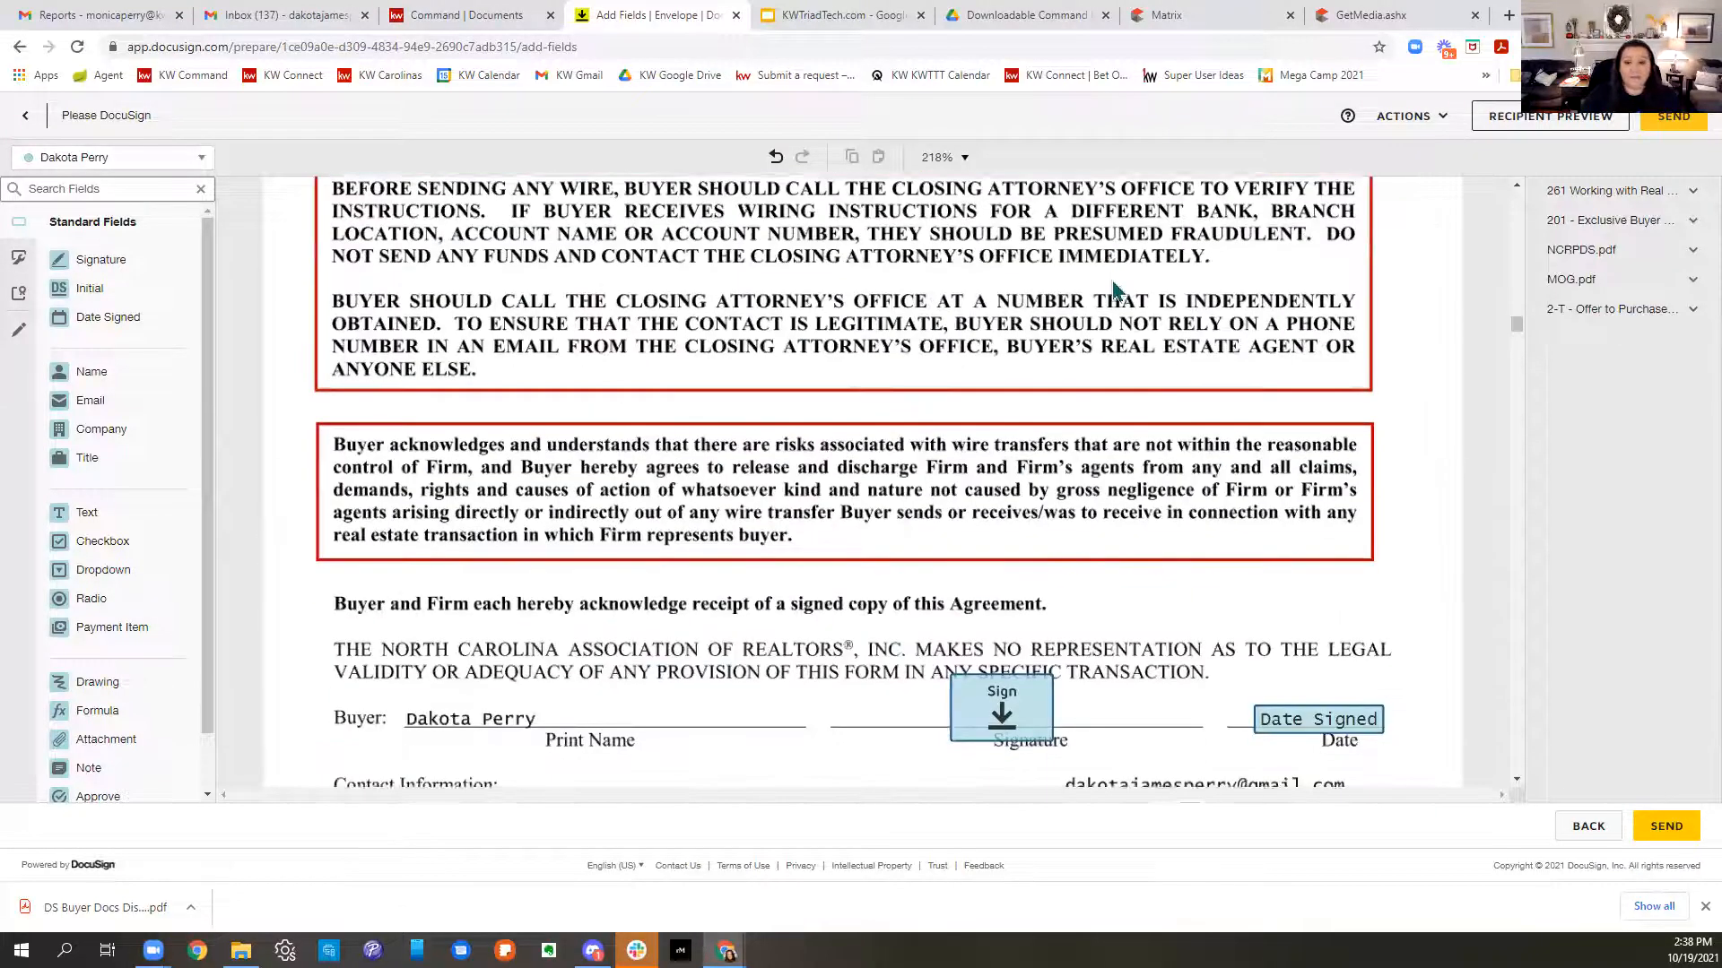
scroll(1114, 288, down, 15)
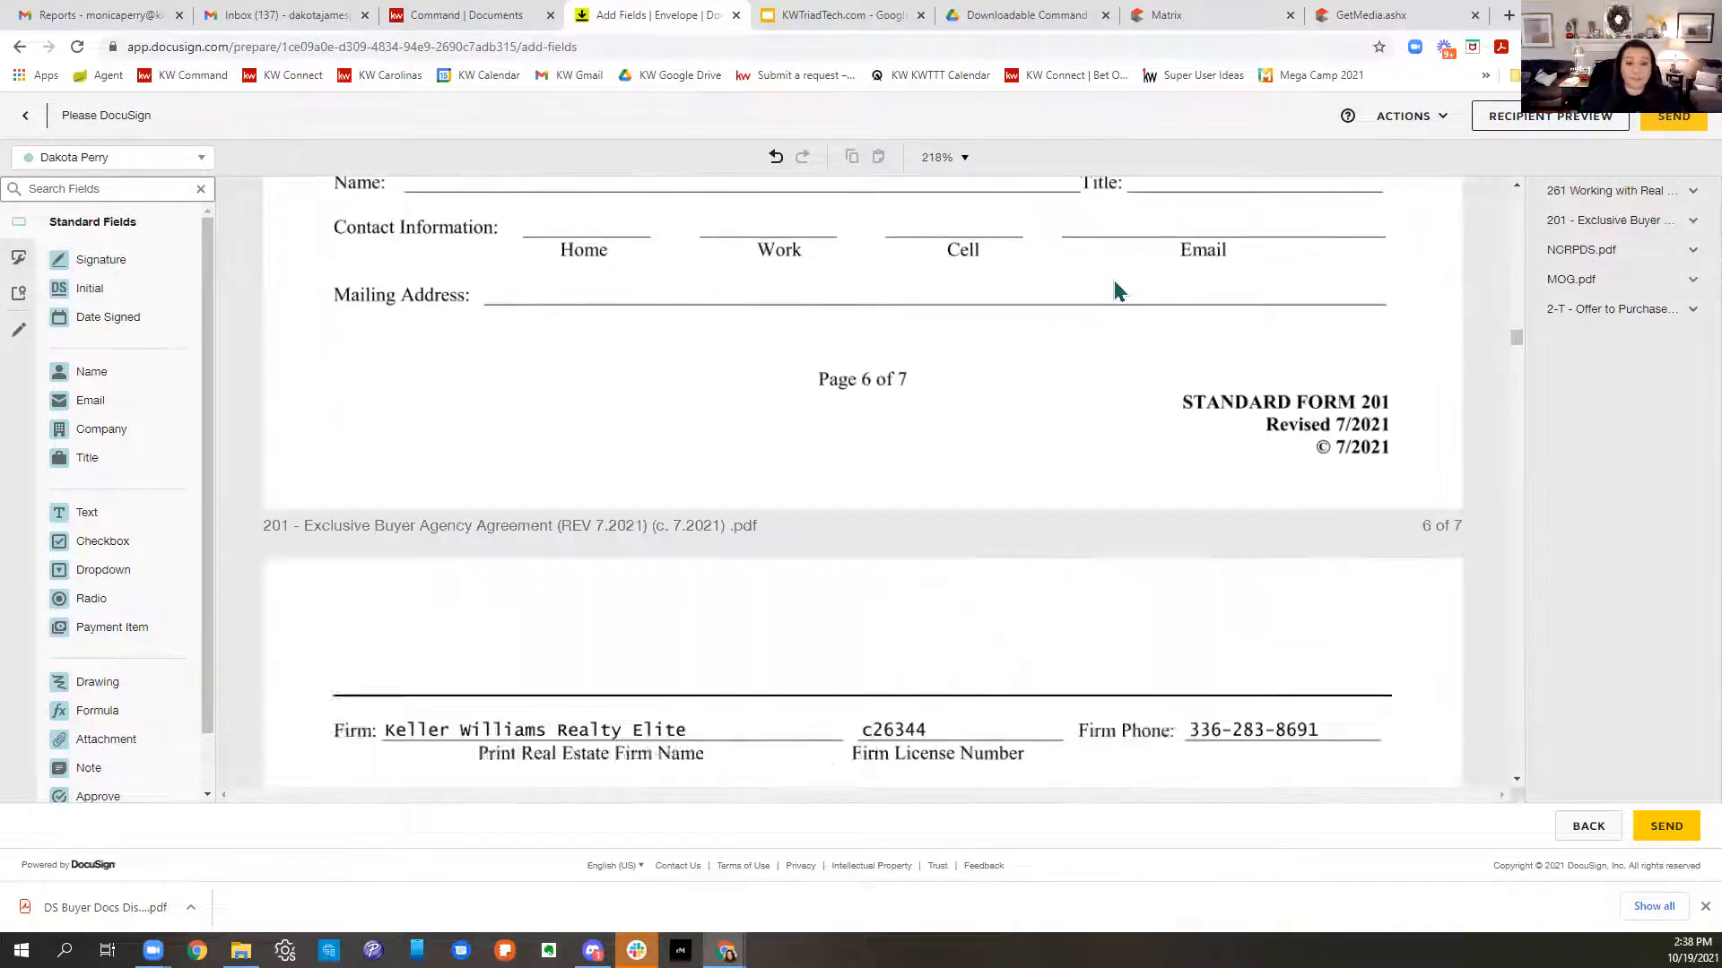
scroll(1115, 287, down, 10)
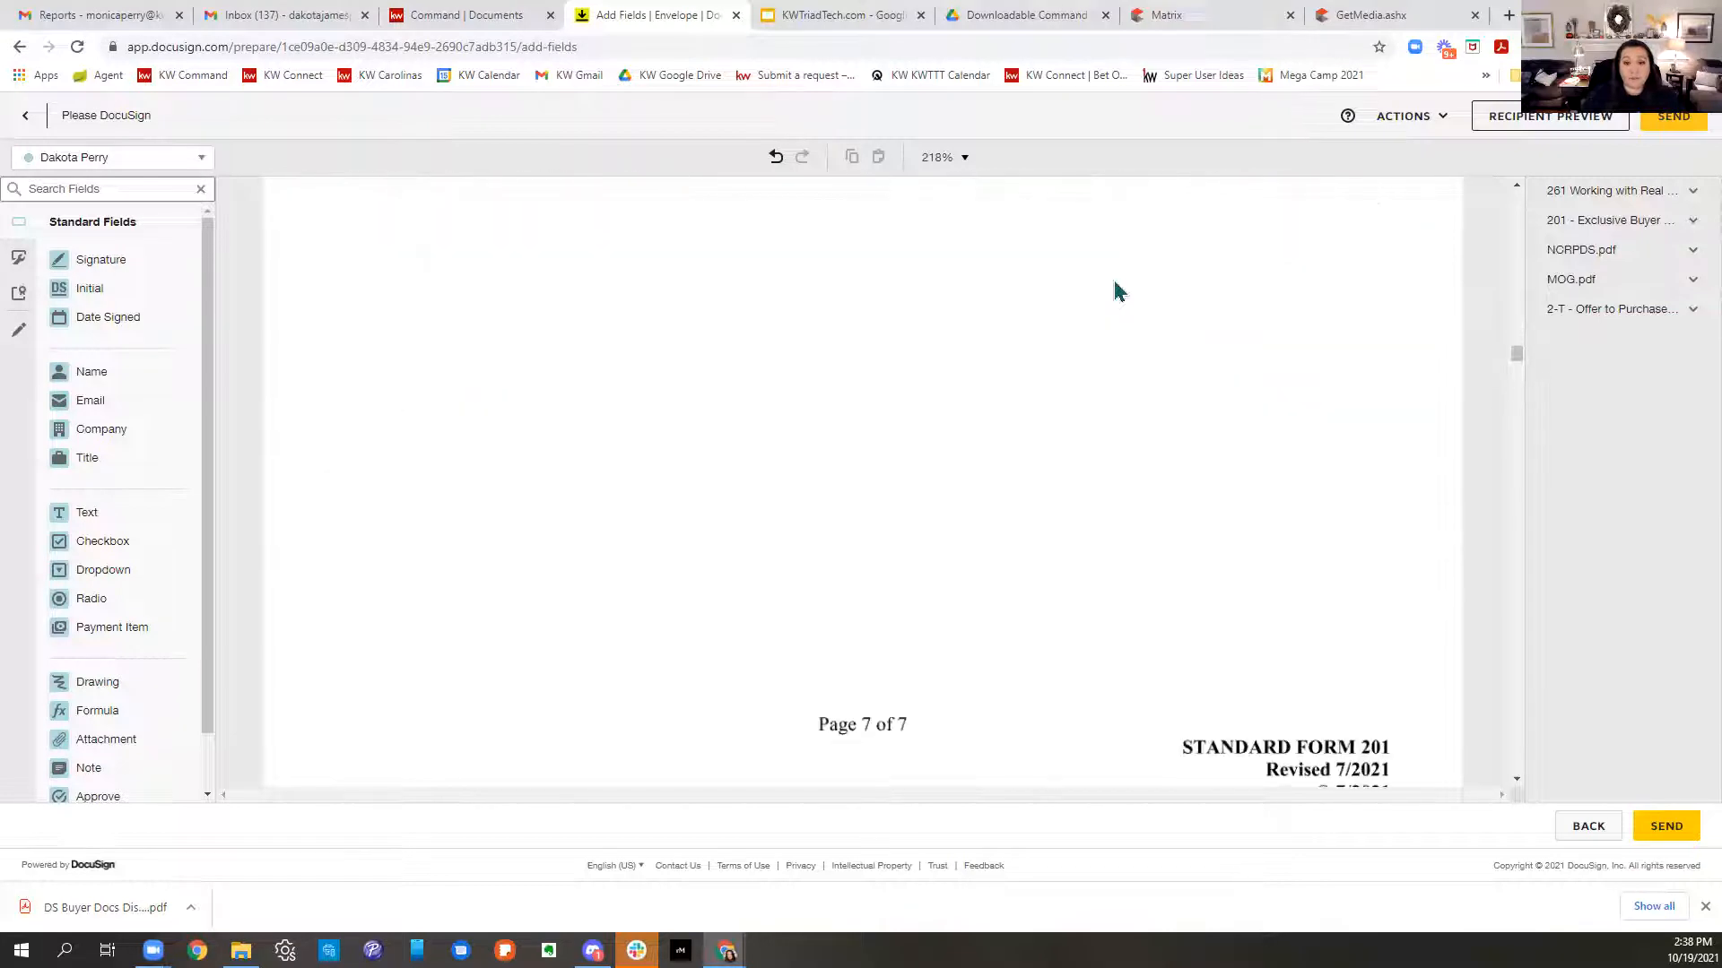
scroll(1115, 288, down, 4)
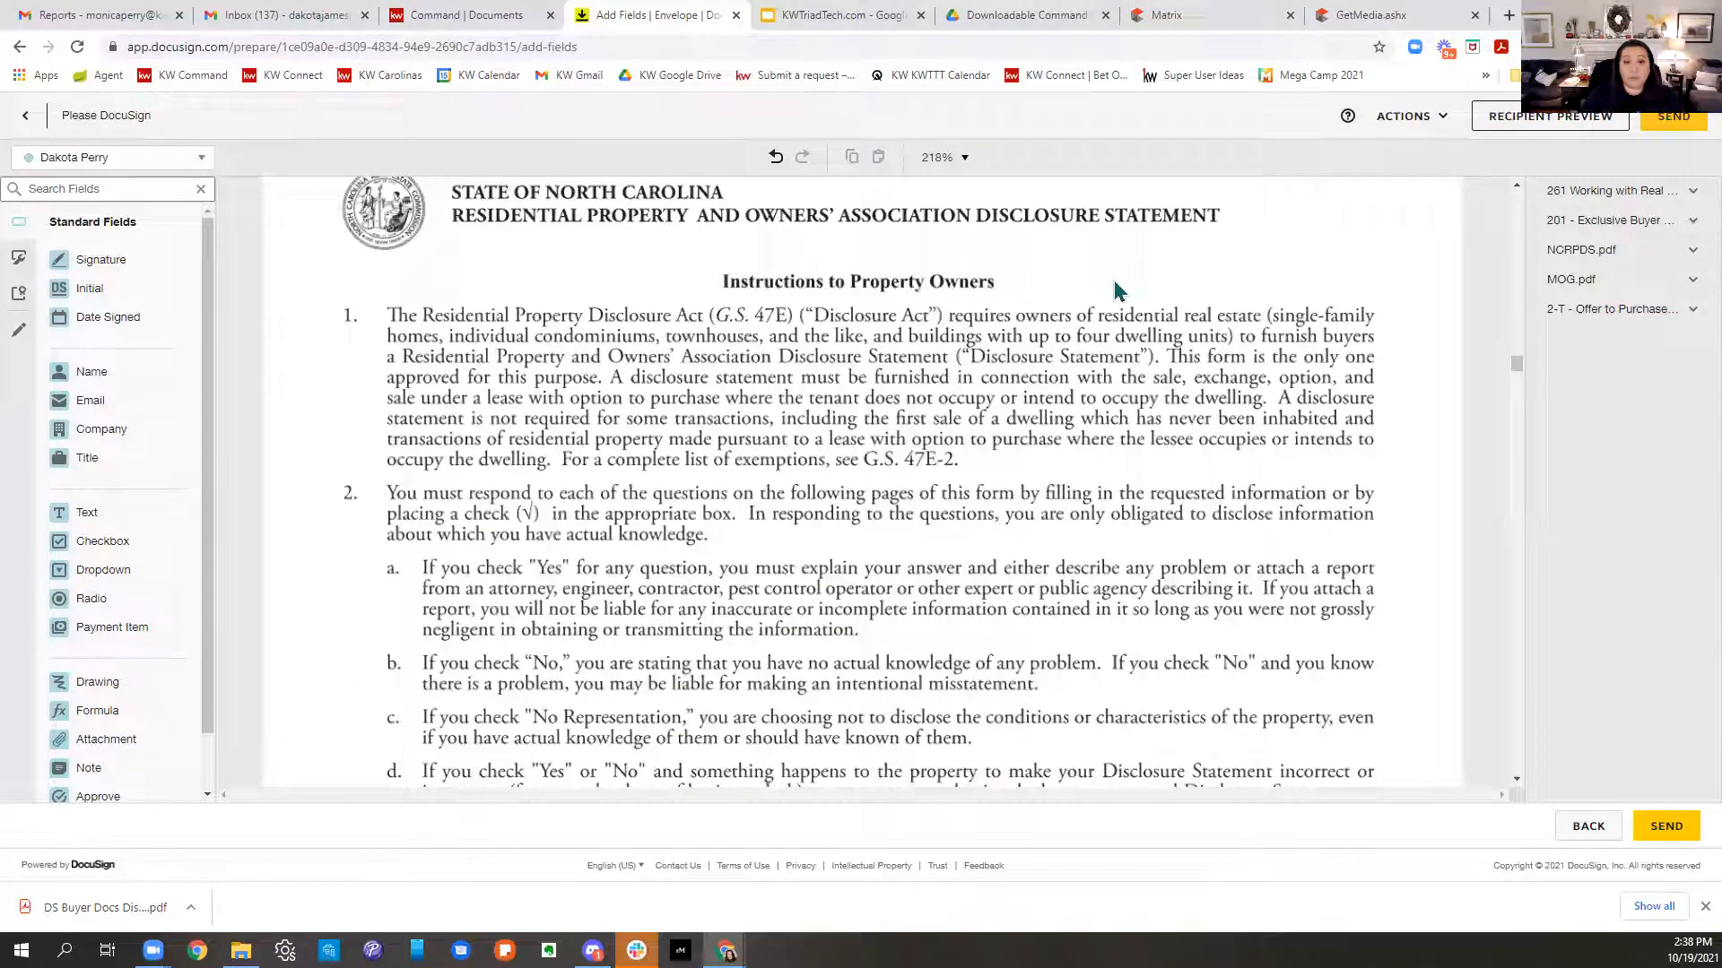
scroll(1115, 289, down, 4)
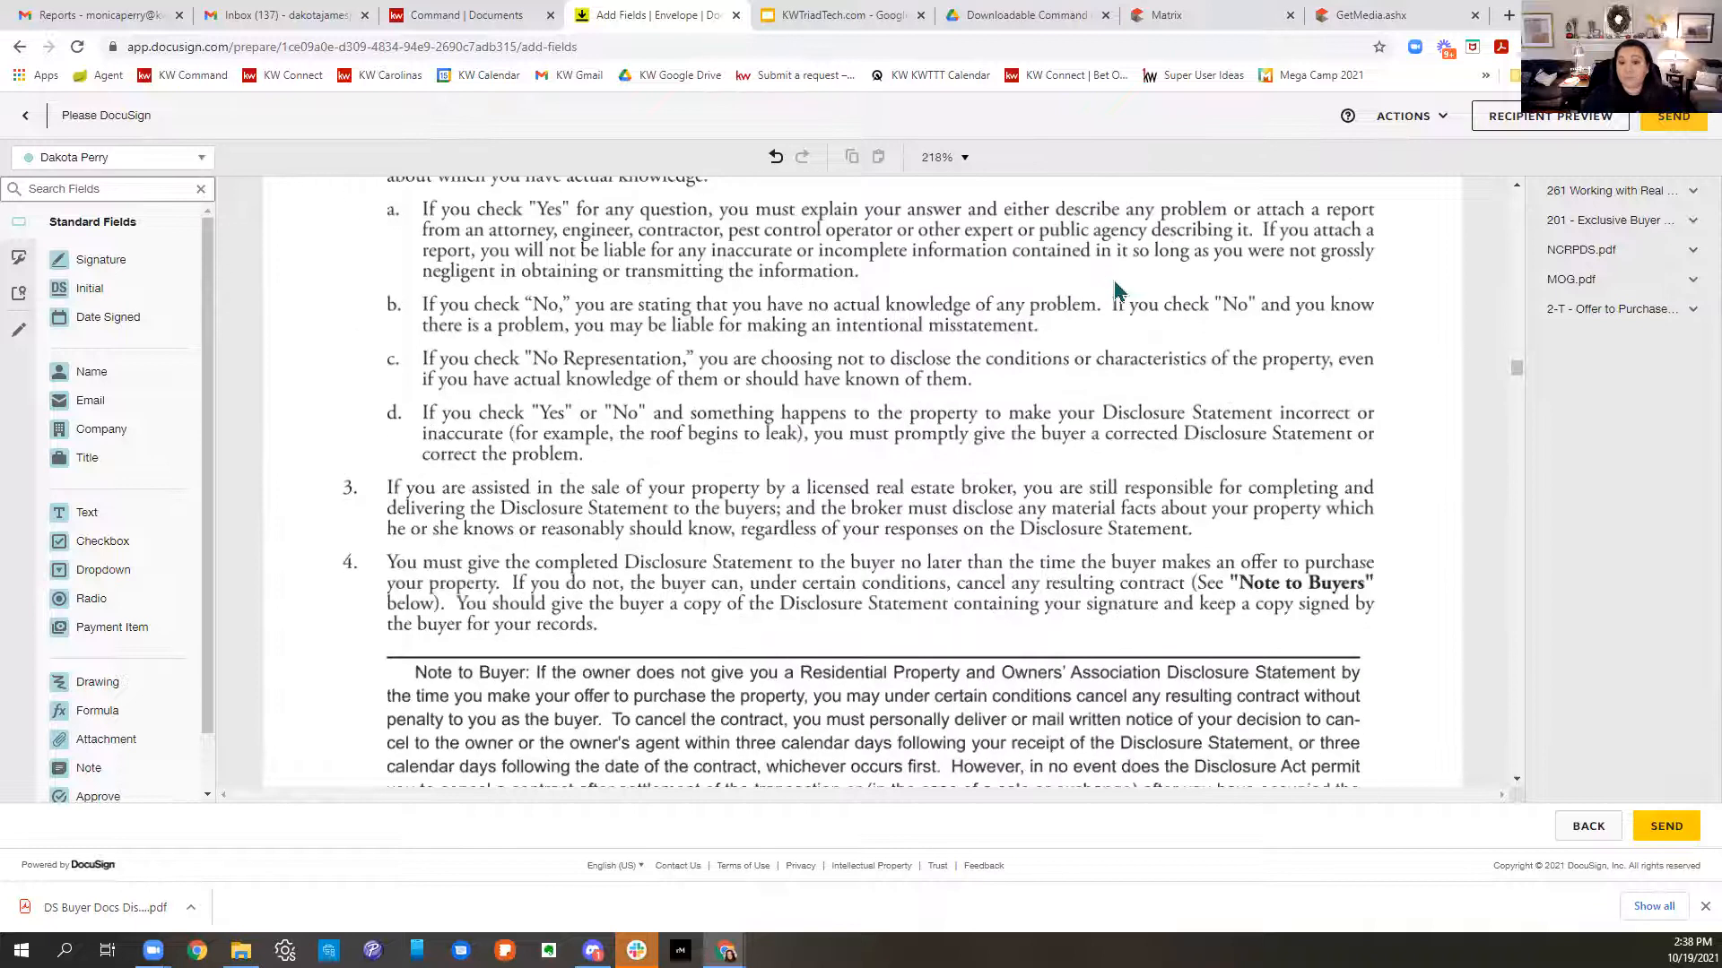
scroll(1116, 289, down, 4)
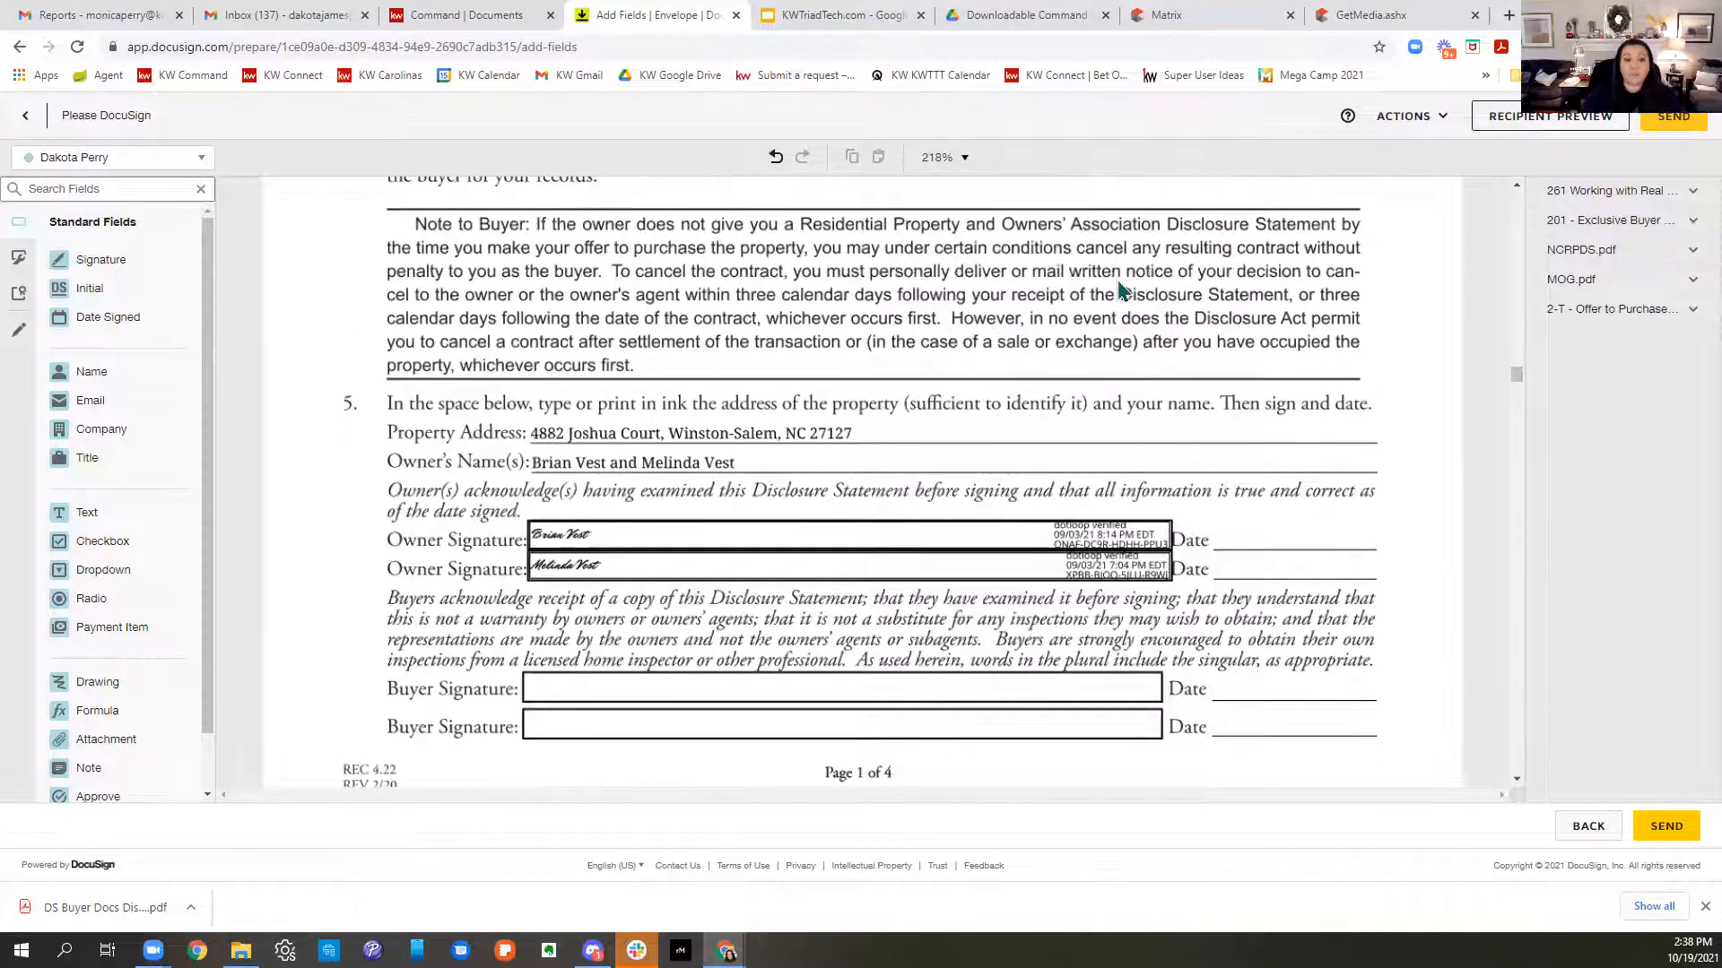
scroll(1117, 289, down, 3)
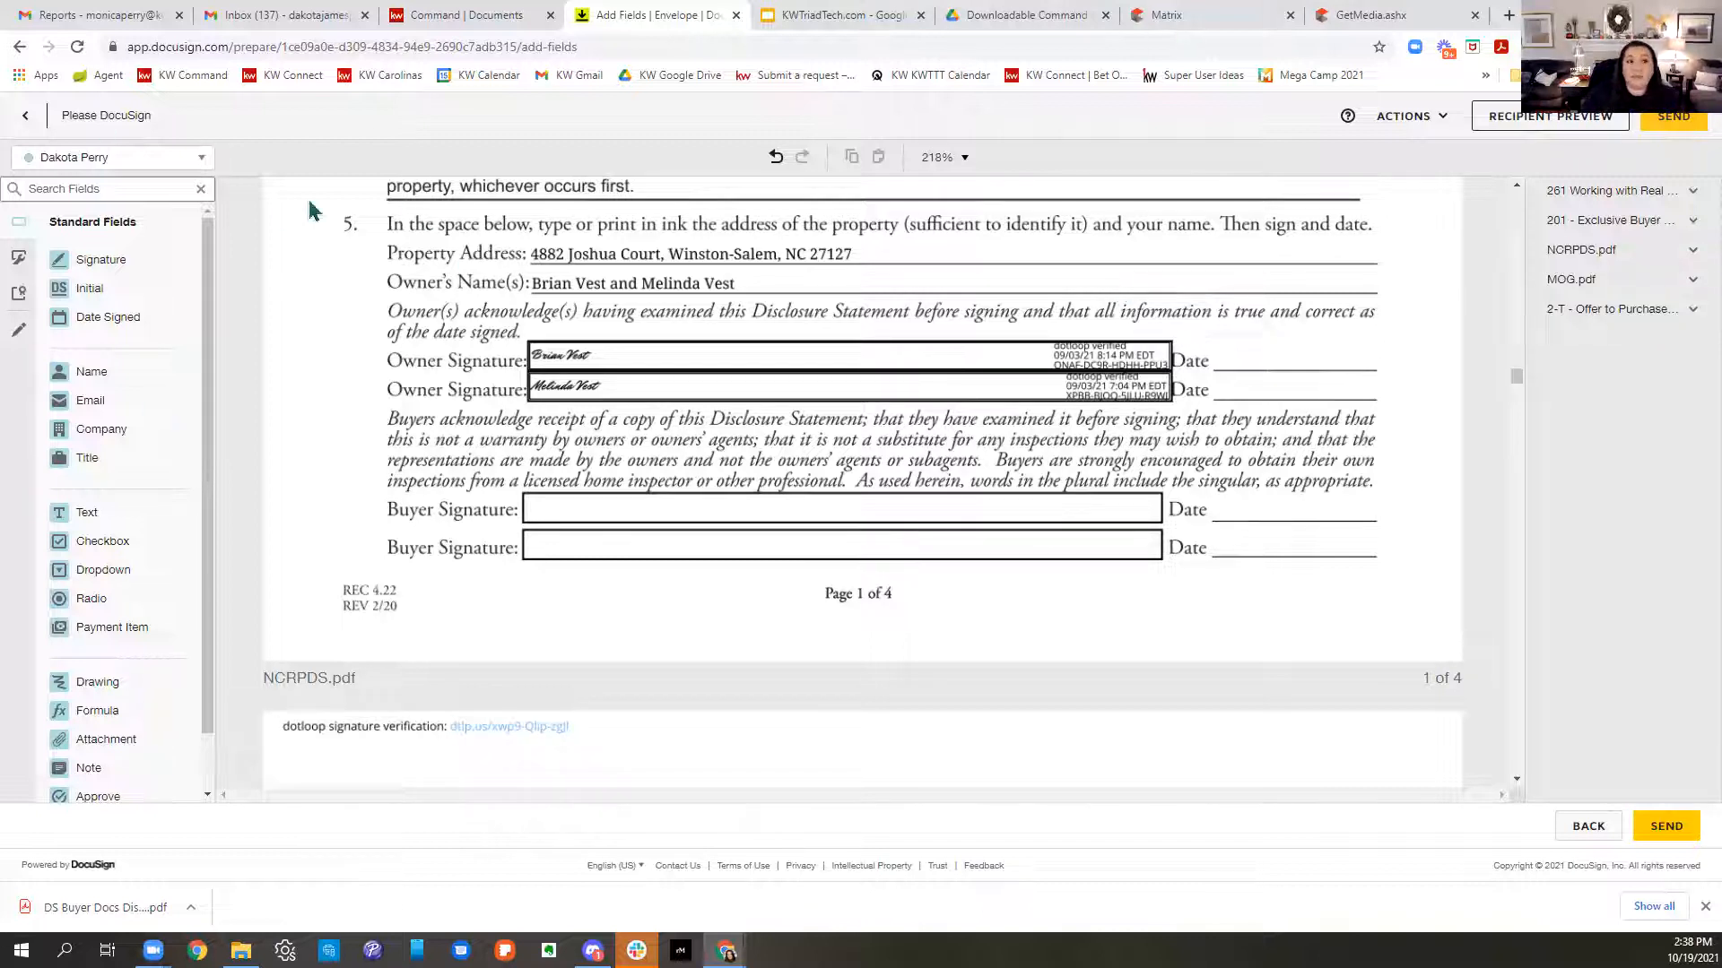
click(162, 160)
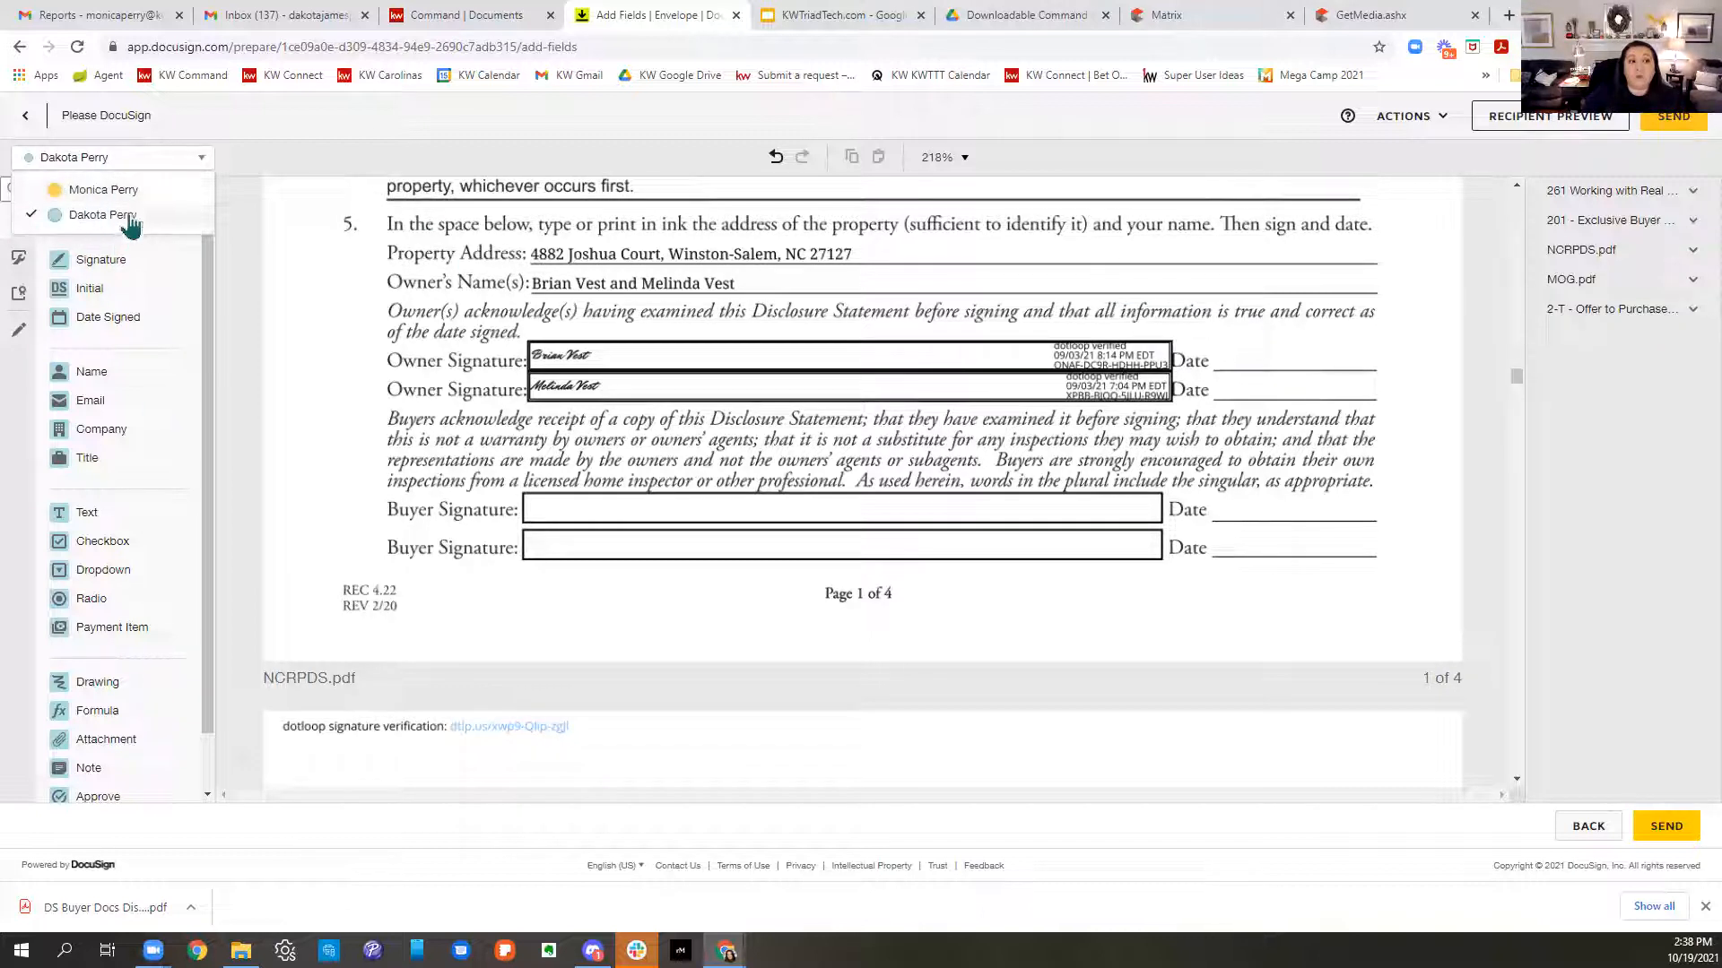
- With the buyer as recipient, place Signature and Date Signed fields on the page 1 Buyer Signature line
click(95, 217)
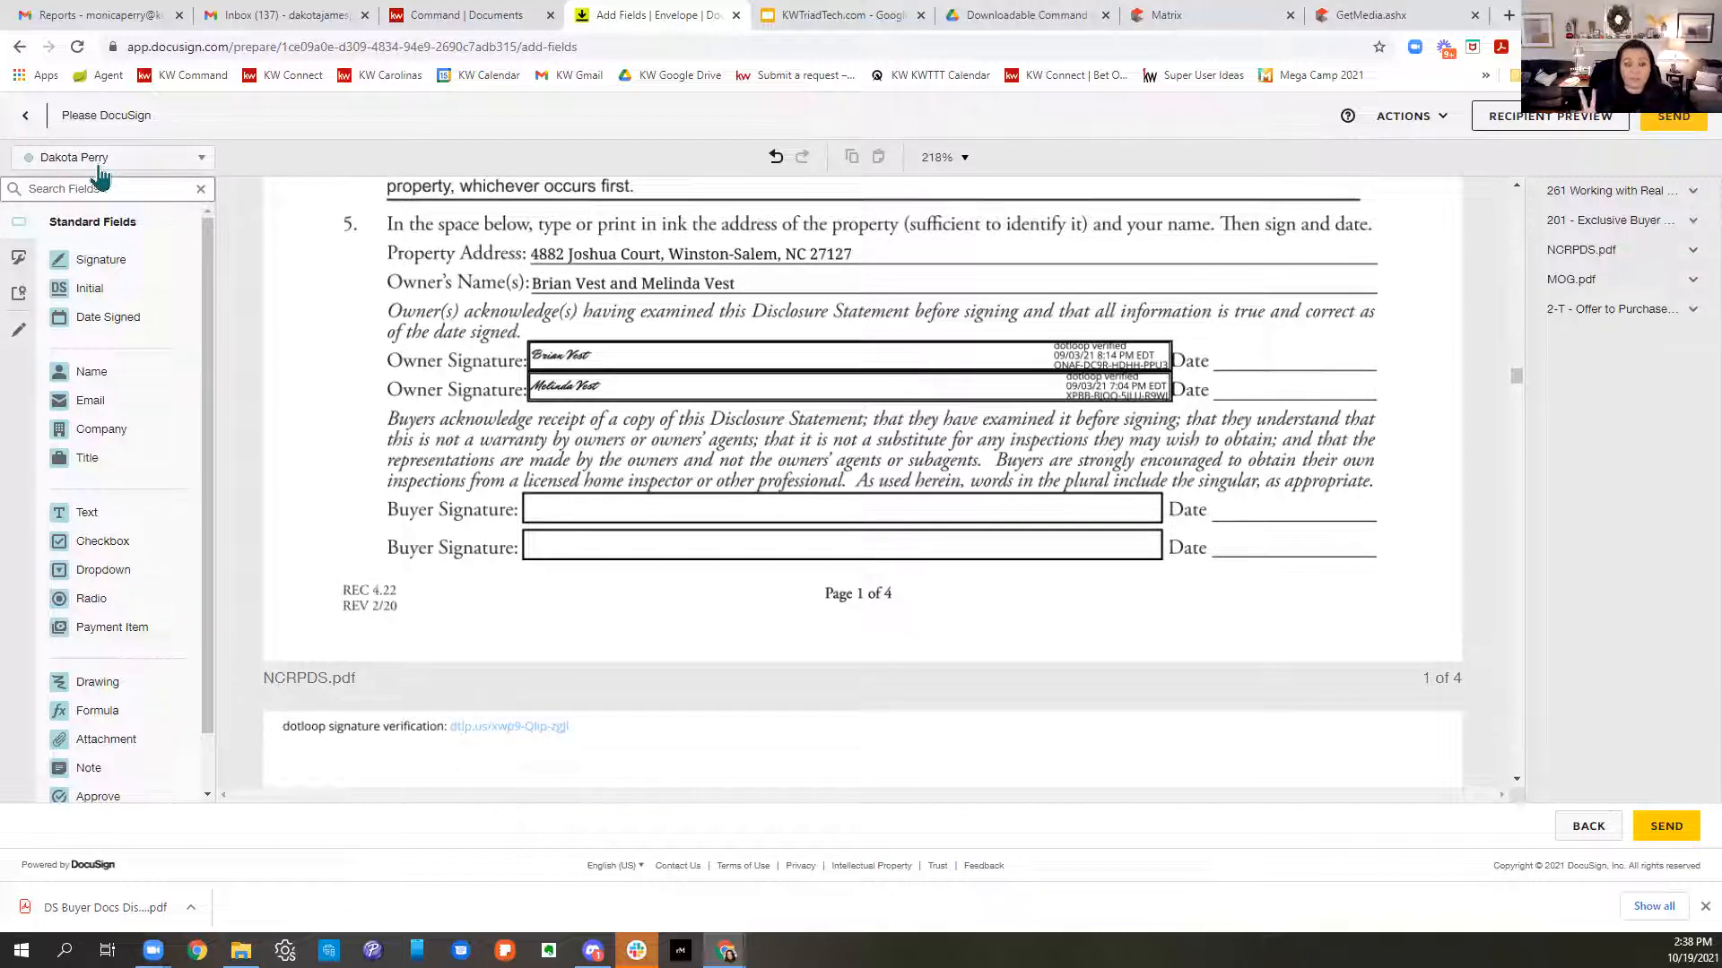
mouse_move(101, 259)
mouse_down()
mouse_move(507, 363)
mouse_move(538, 482)
mouse_up()
mouse_move(112, 321)
mouse_down()
mouse_move(1230, 502)
mouse_move(1217, 510)
mouse_up()
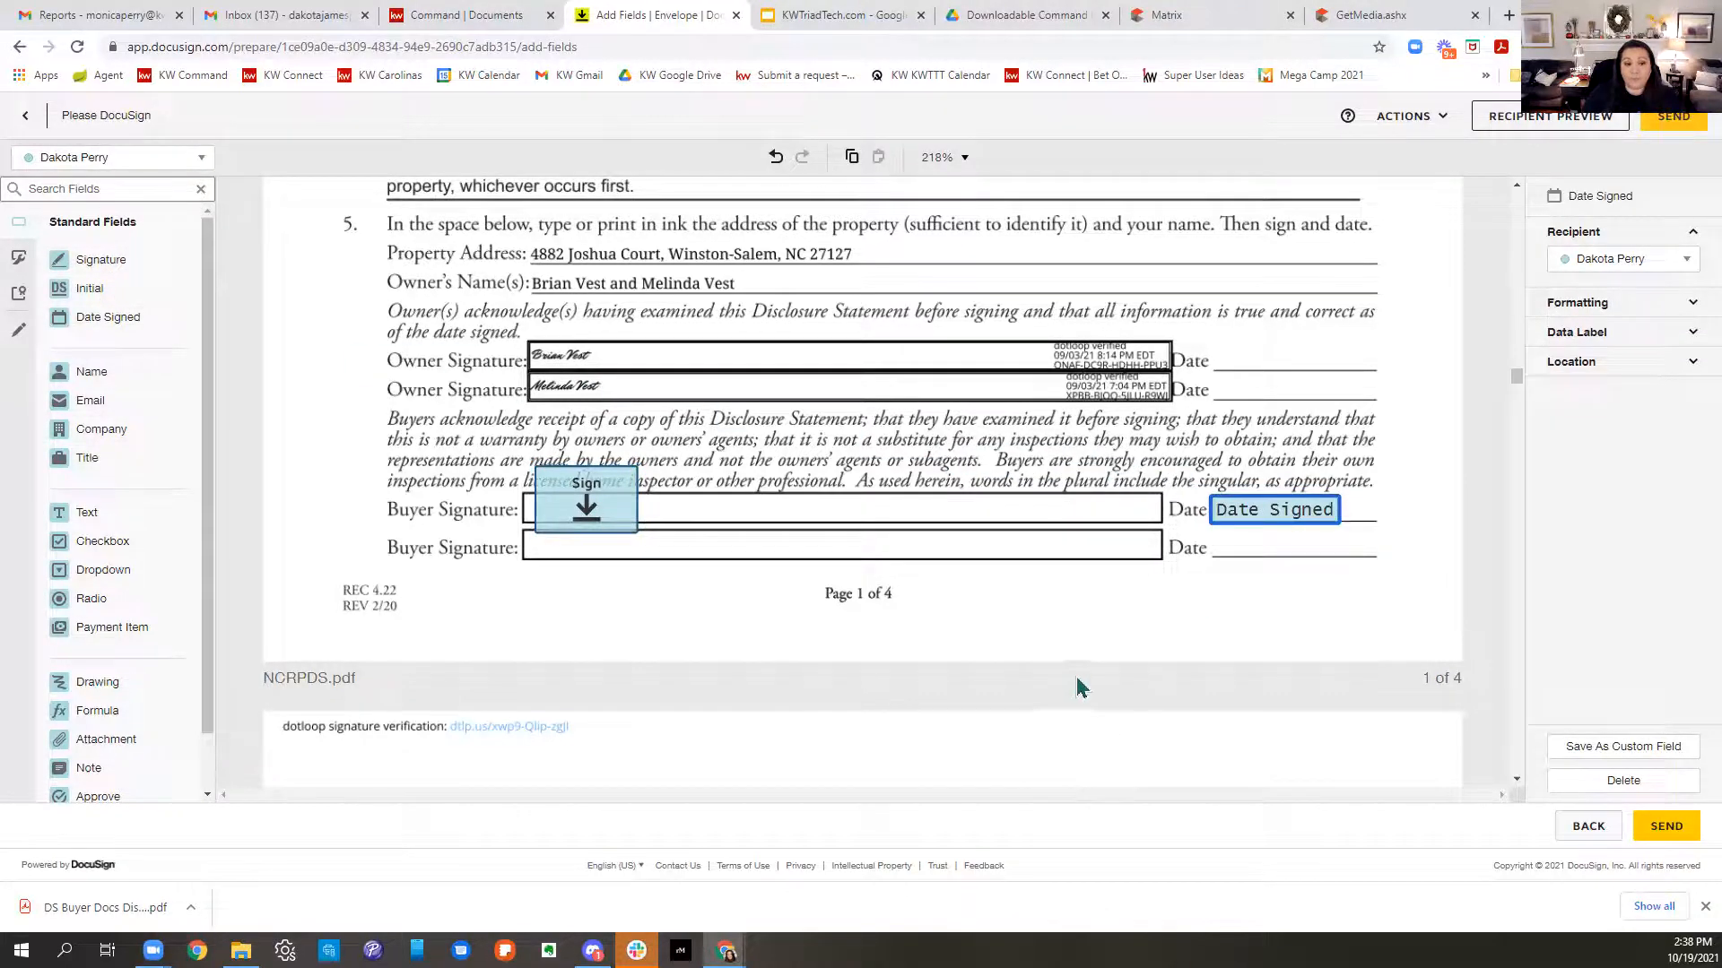
scroll(1089, 680, down, 10)
scroll(1096, 673, down, 6)
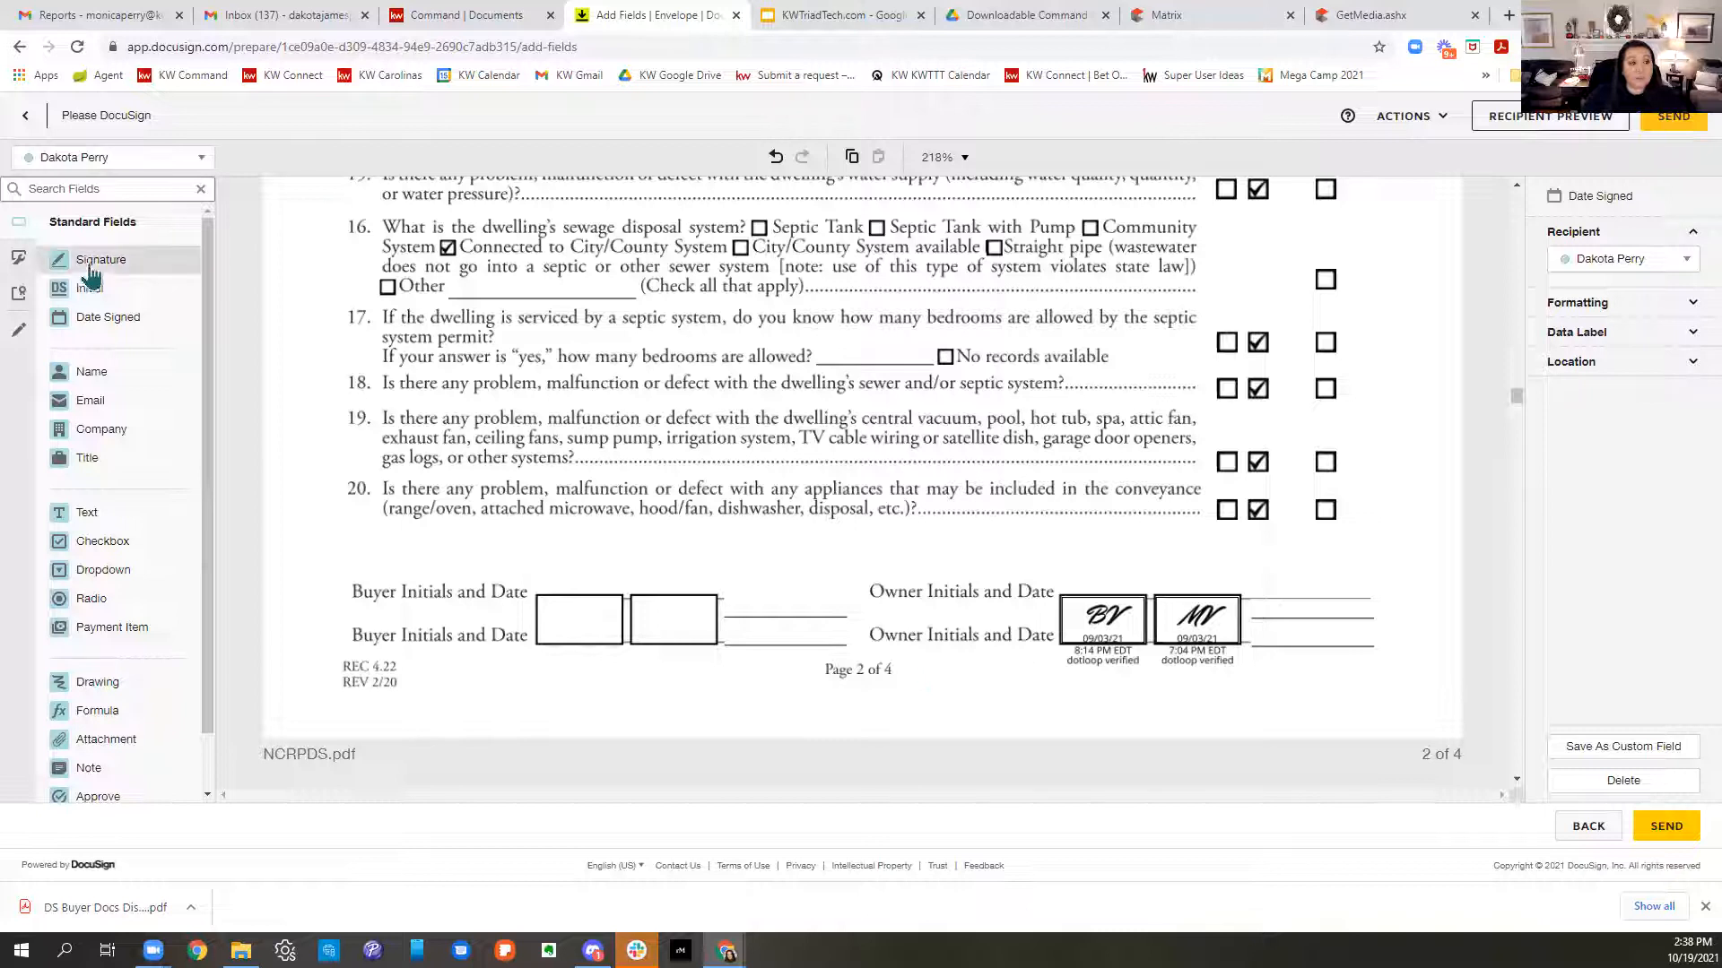
- Add buyer Initial and Date Signed fields to the Buyer Initials lines on pages 2, 3 and 4
drag(90, 290, 547, 556)
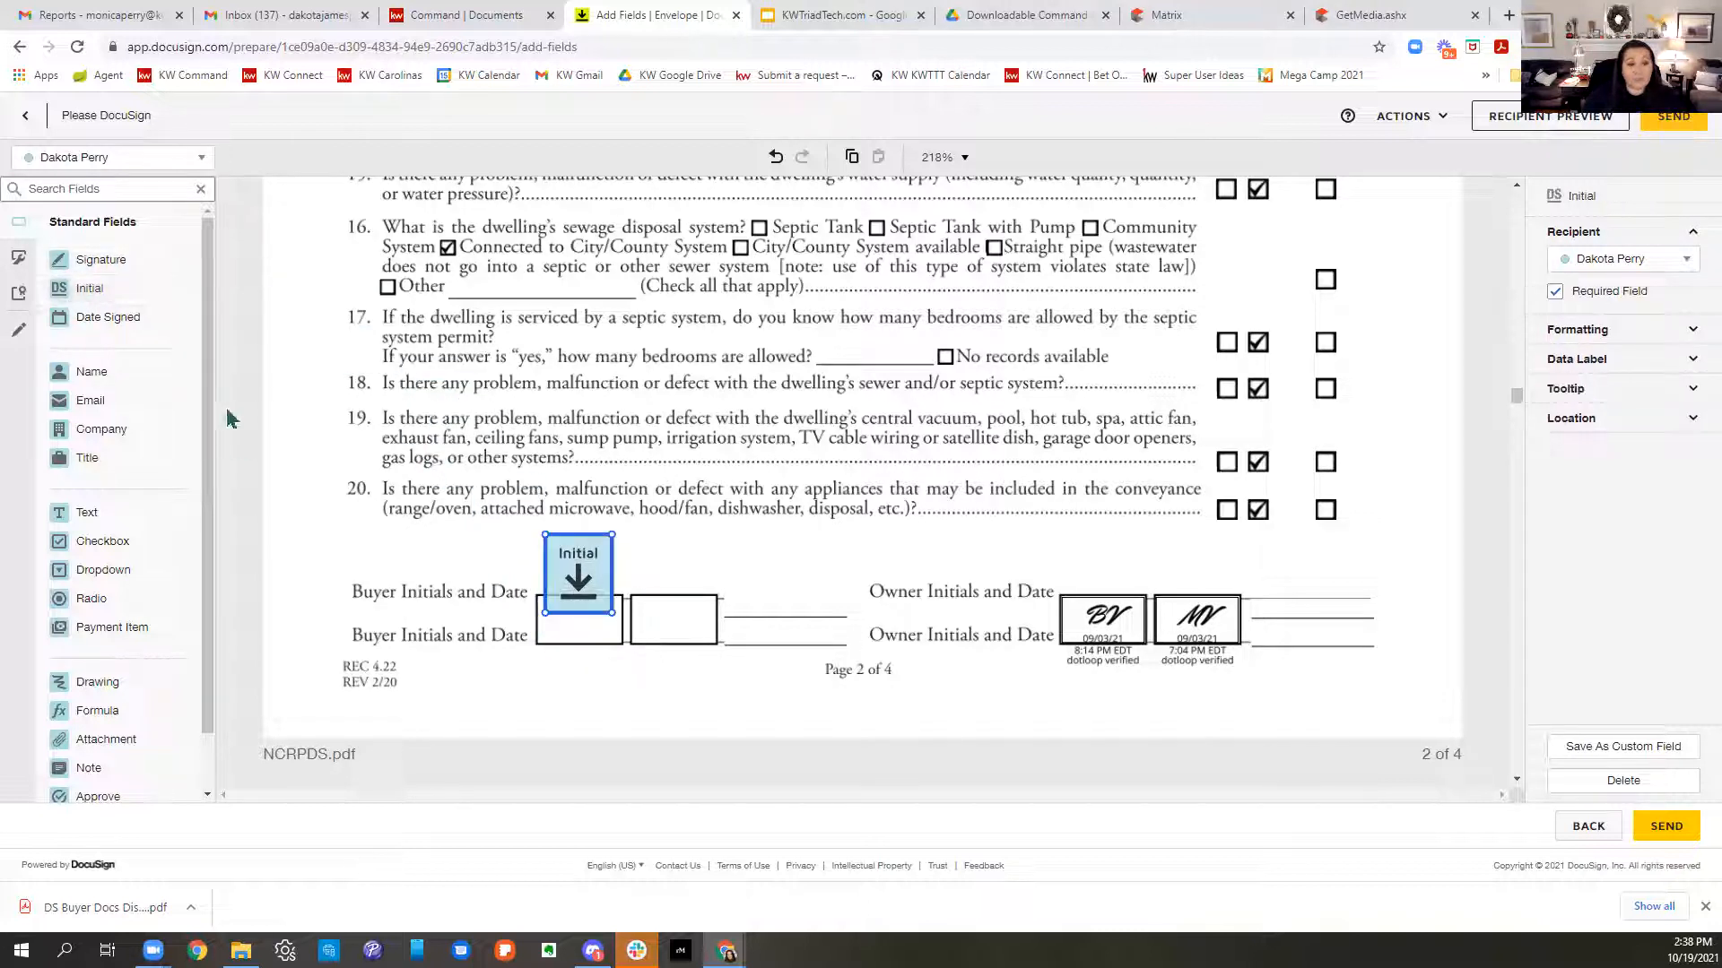
drag(169, 321, 596, 627)
scroll(1215, 632, down, 5)
scroll(1215, 632, down, 10)
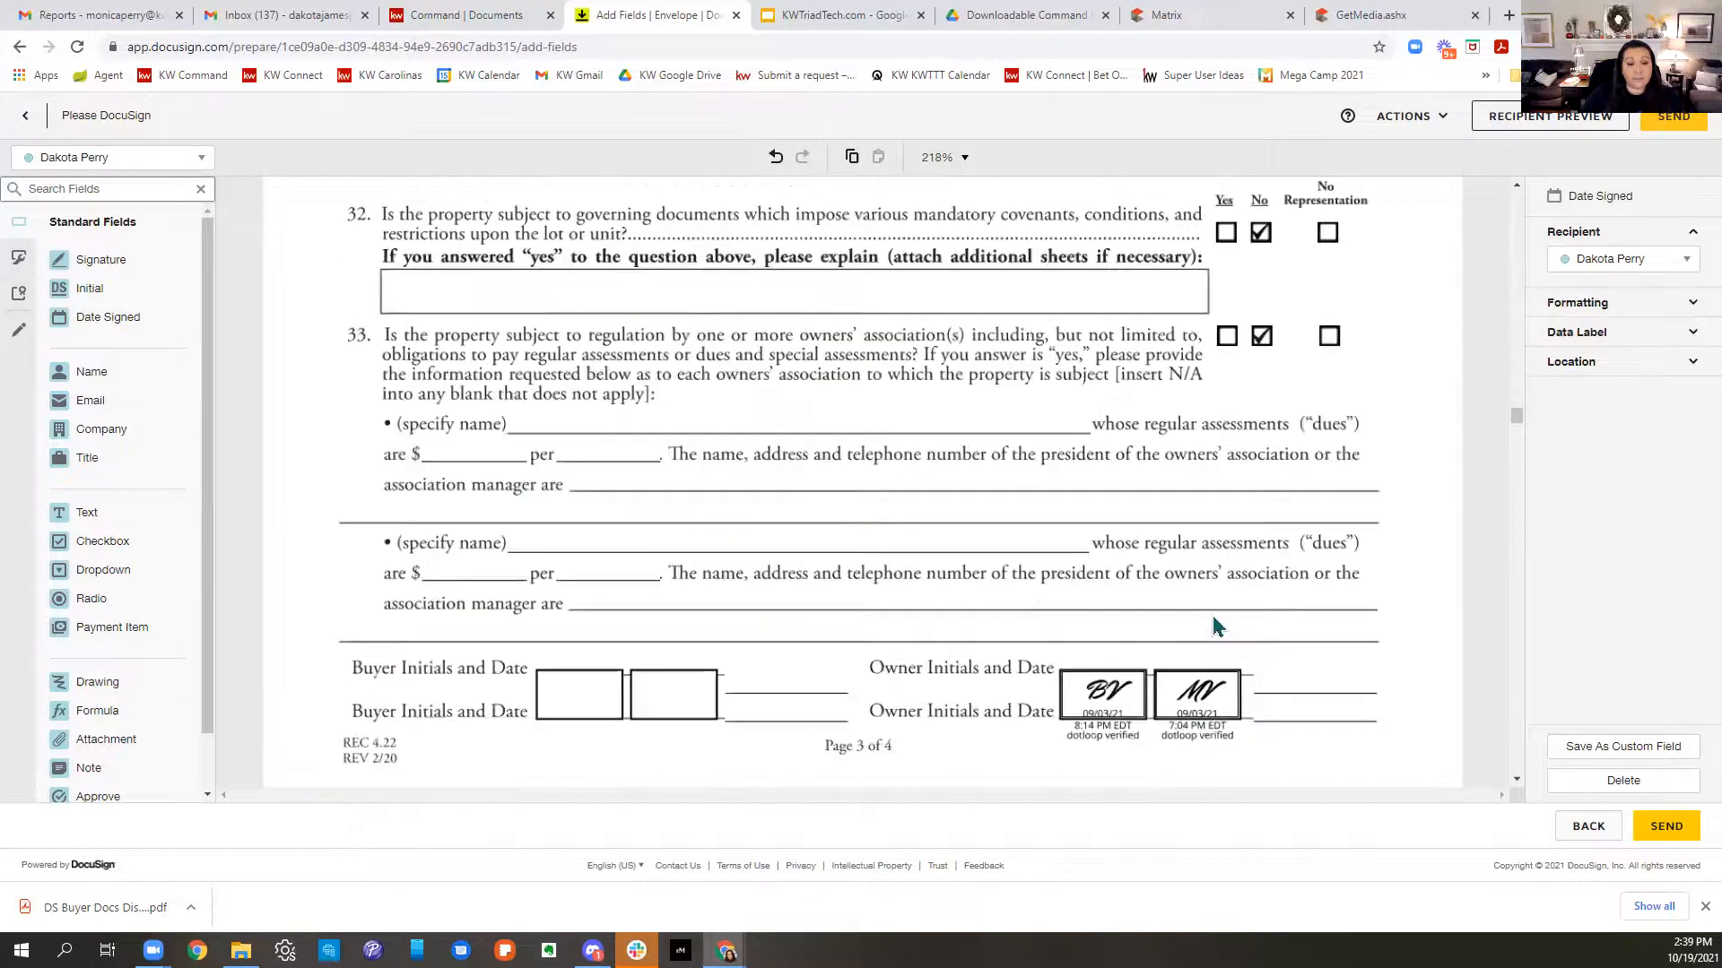
drag(89, 287, 540, 626)
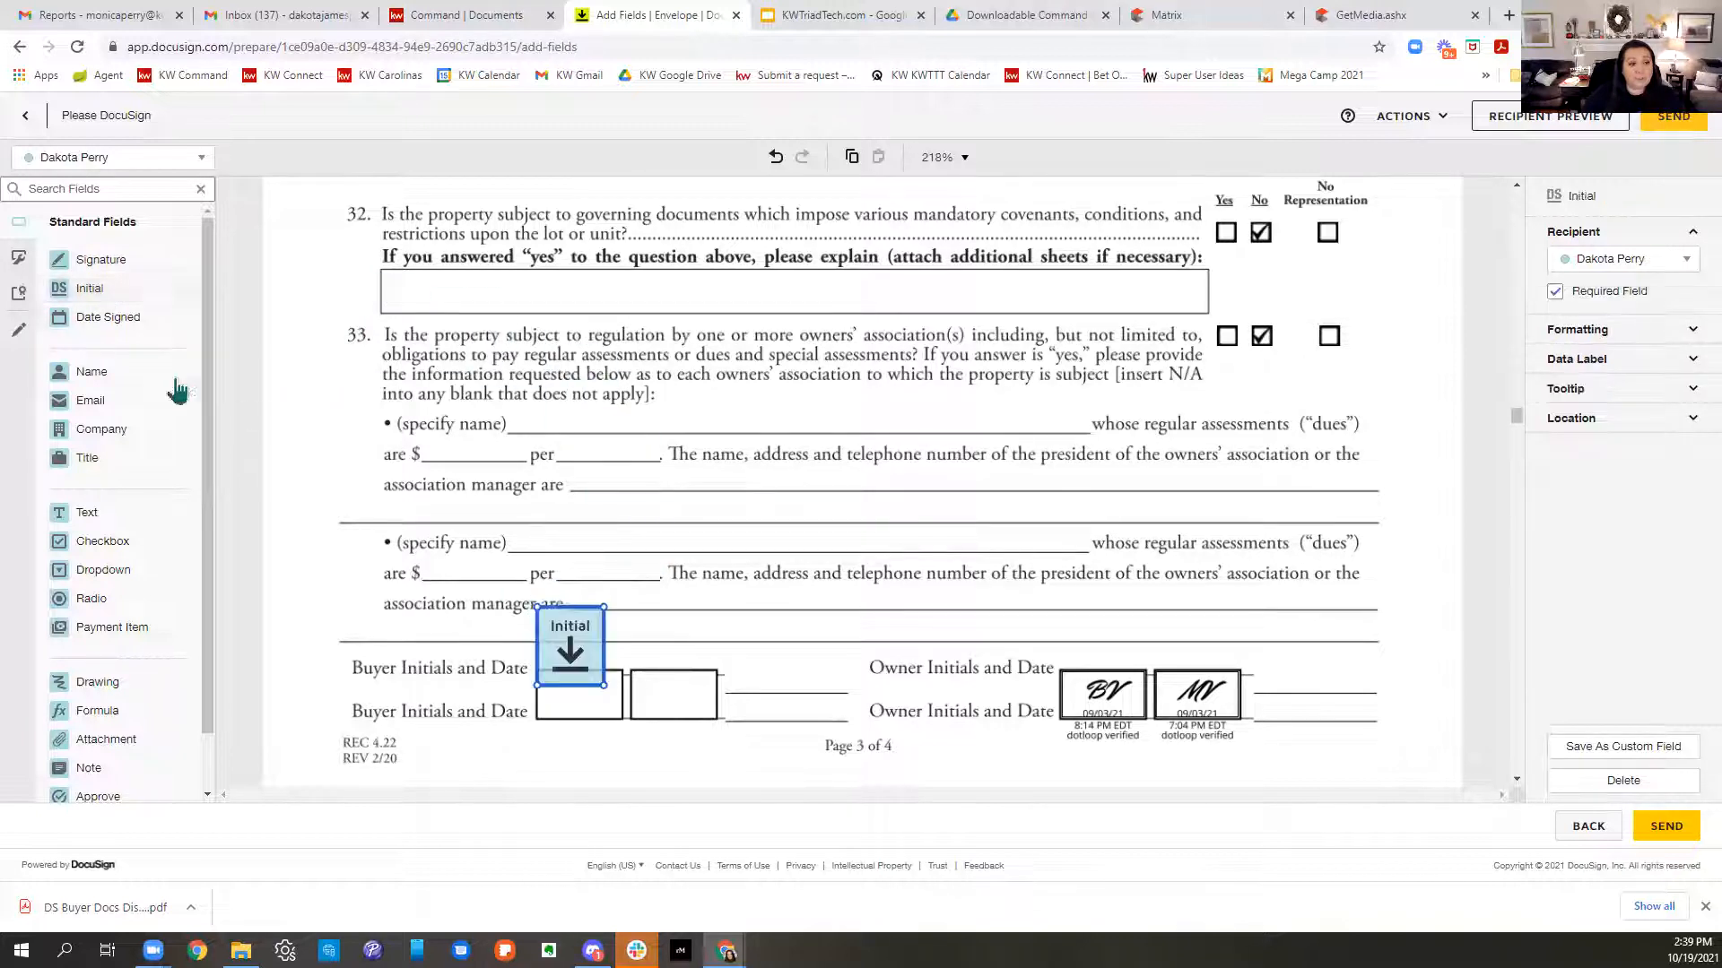
drag(110, 314, 609, 661)
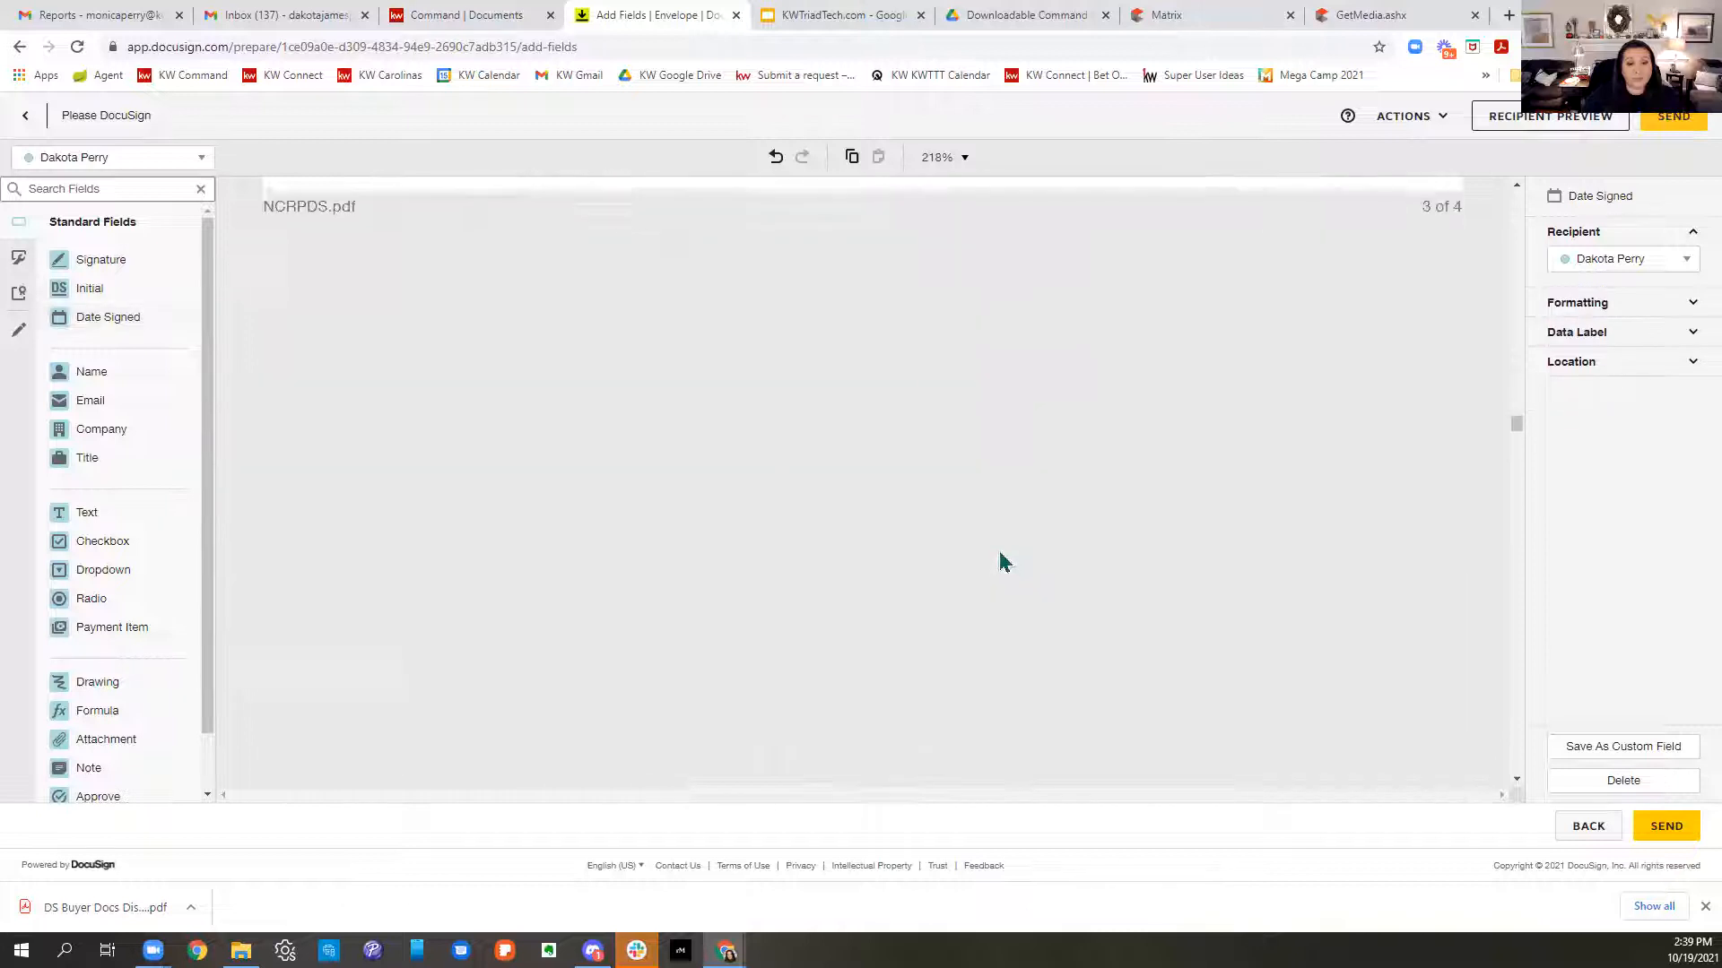
scroll(997, 542, down, 15)
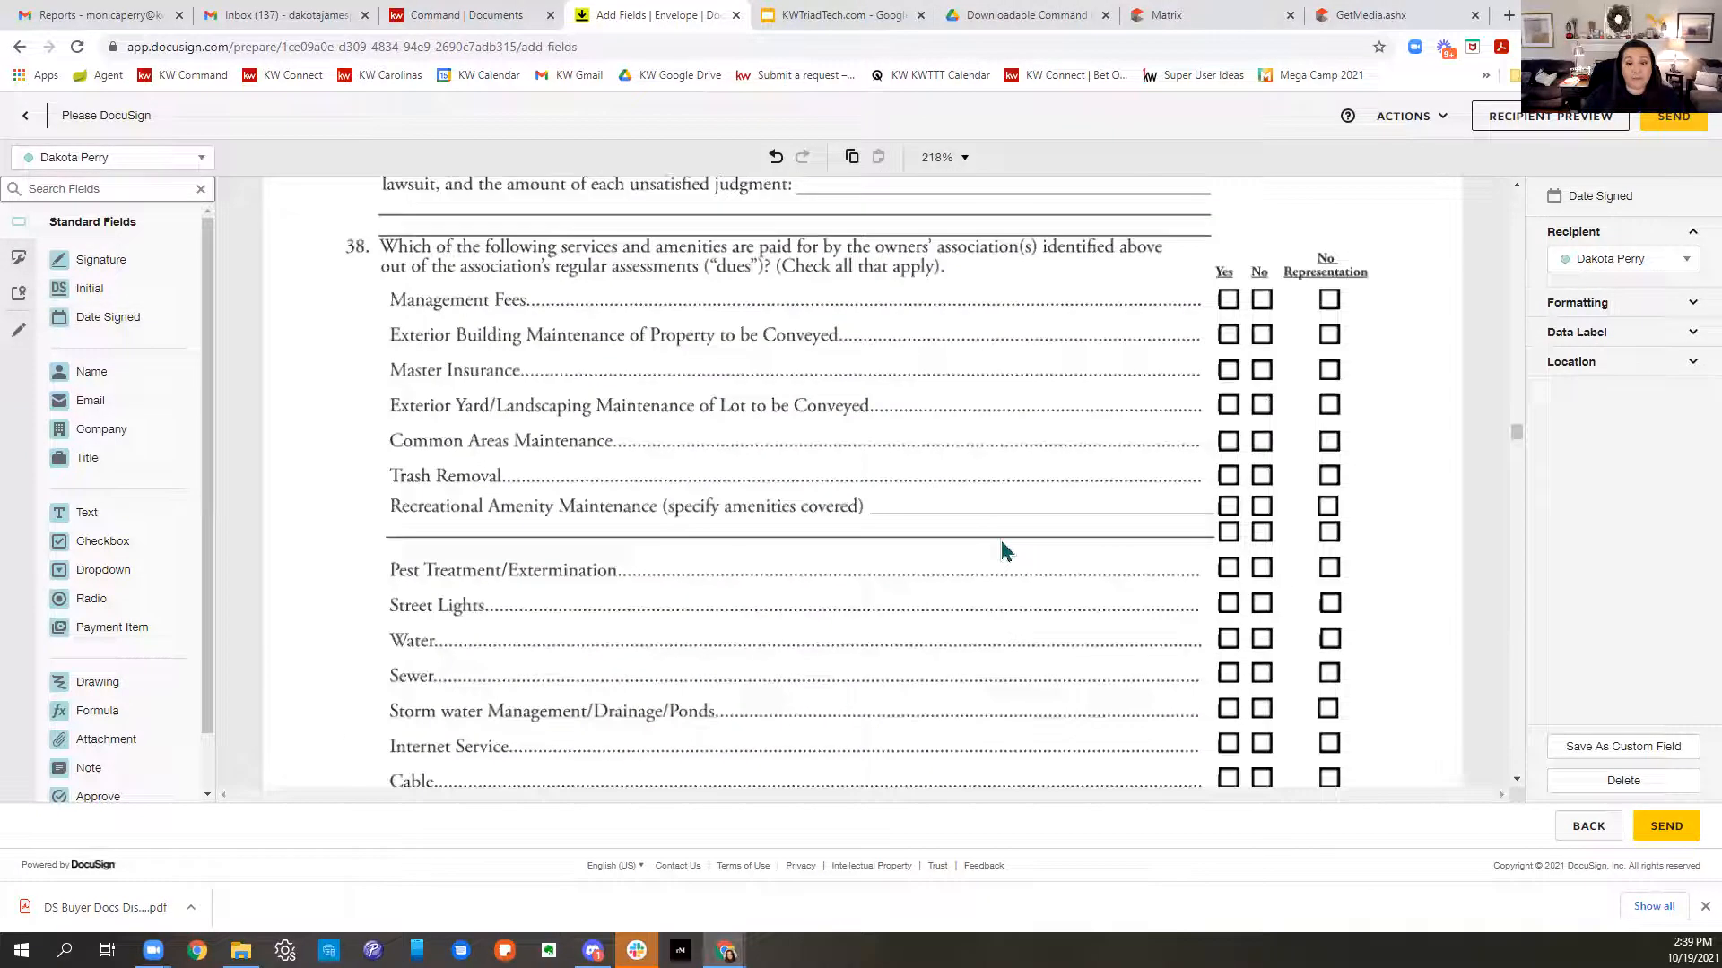
scroll(1002, 541, down, 1)
drag(90, 288, 587, 262)
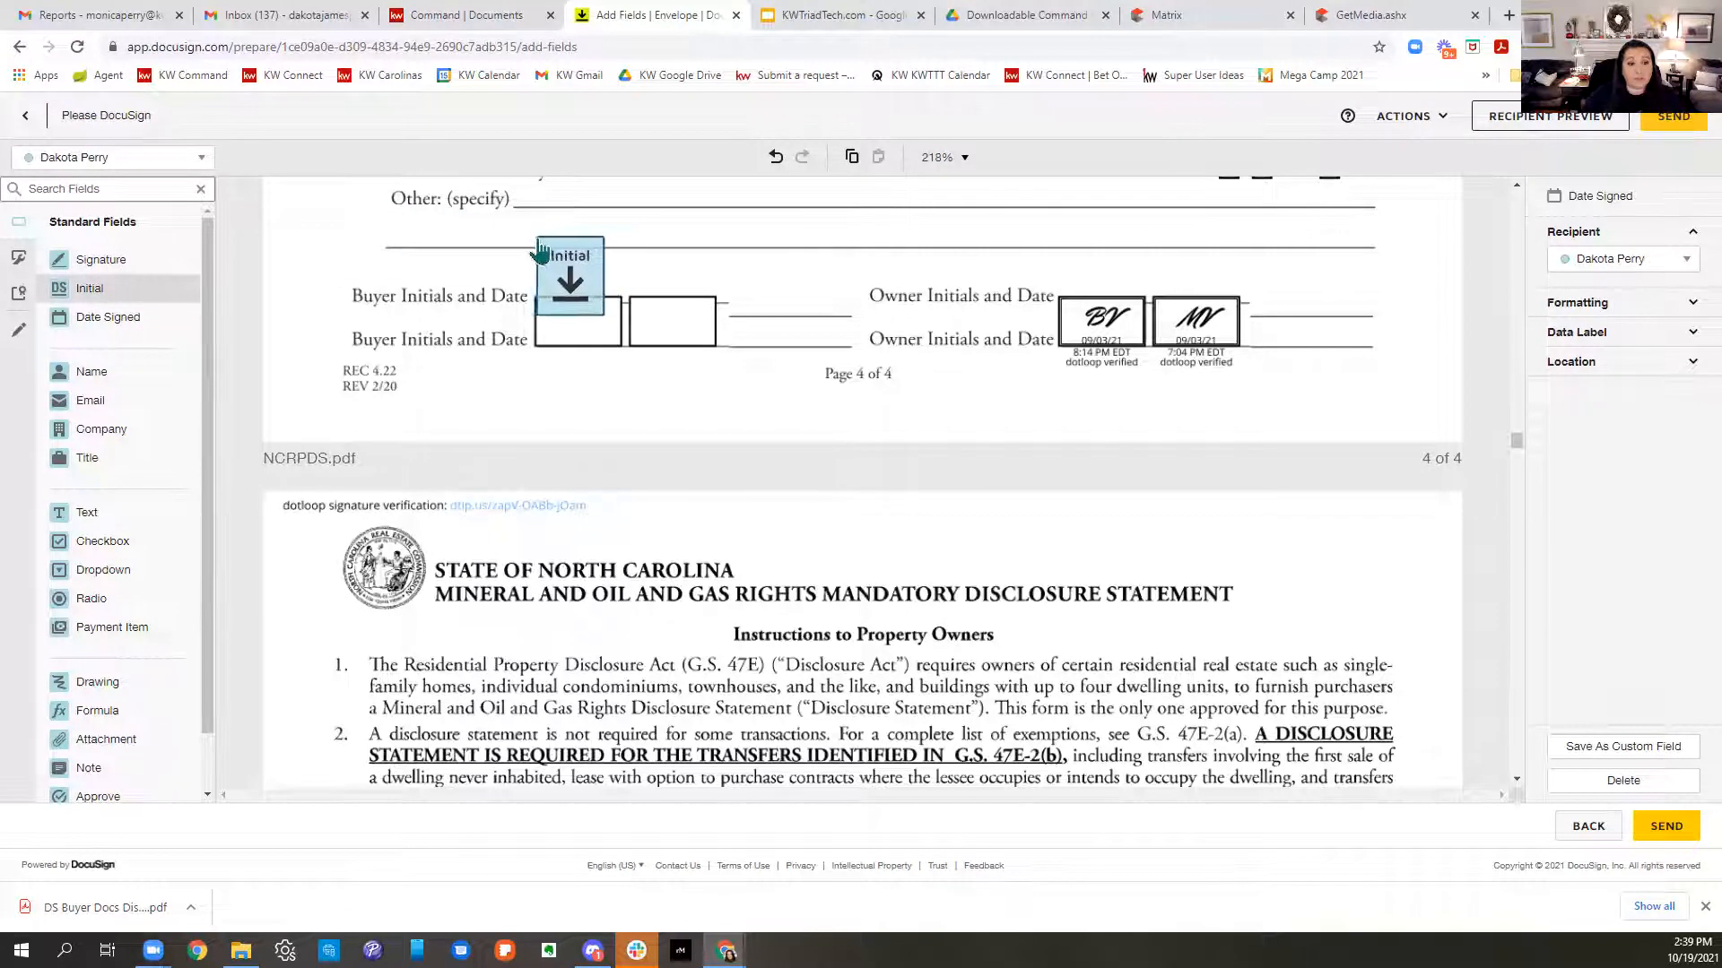
drag(117, 320, 621, 295)
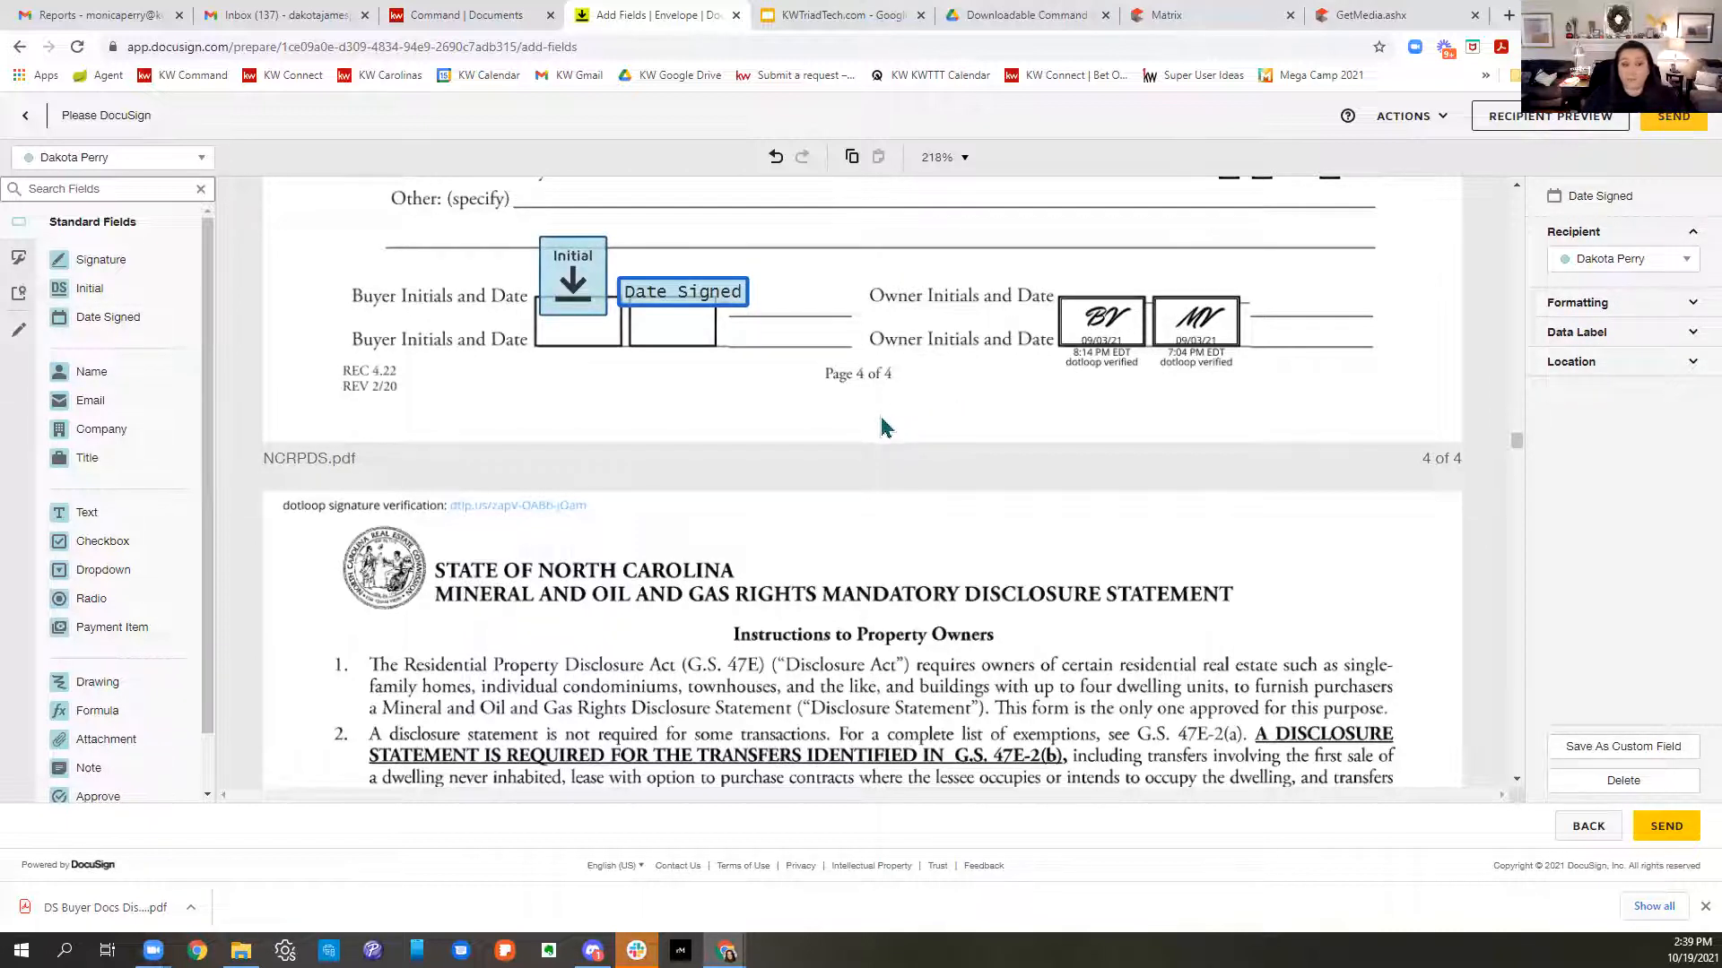
scroll(896, 417, down, 8)
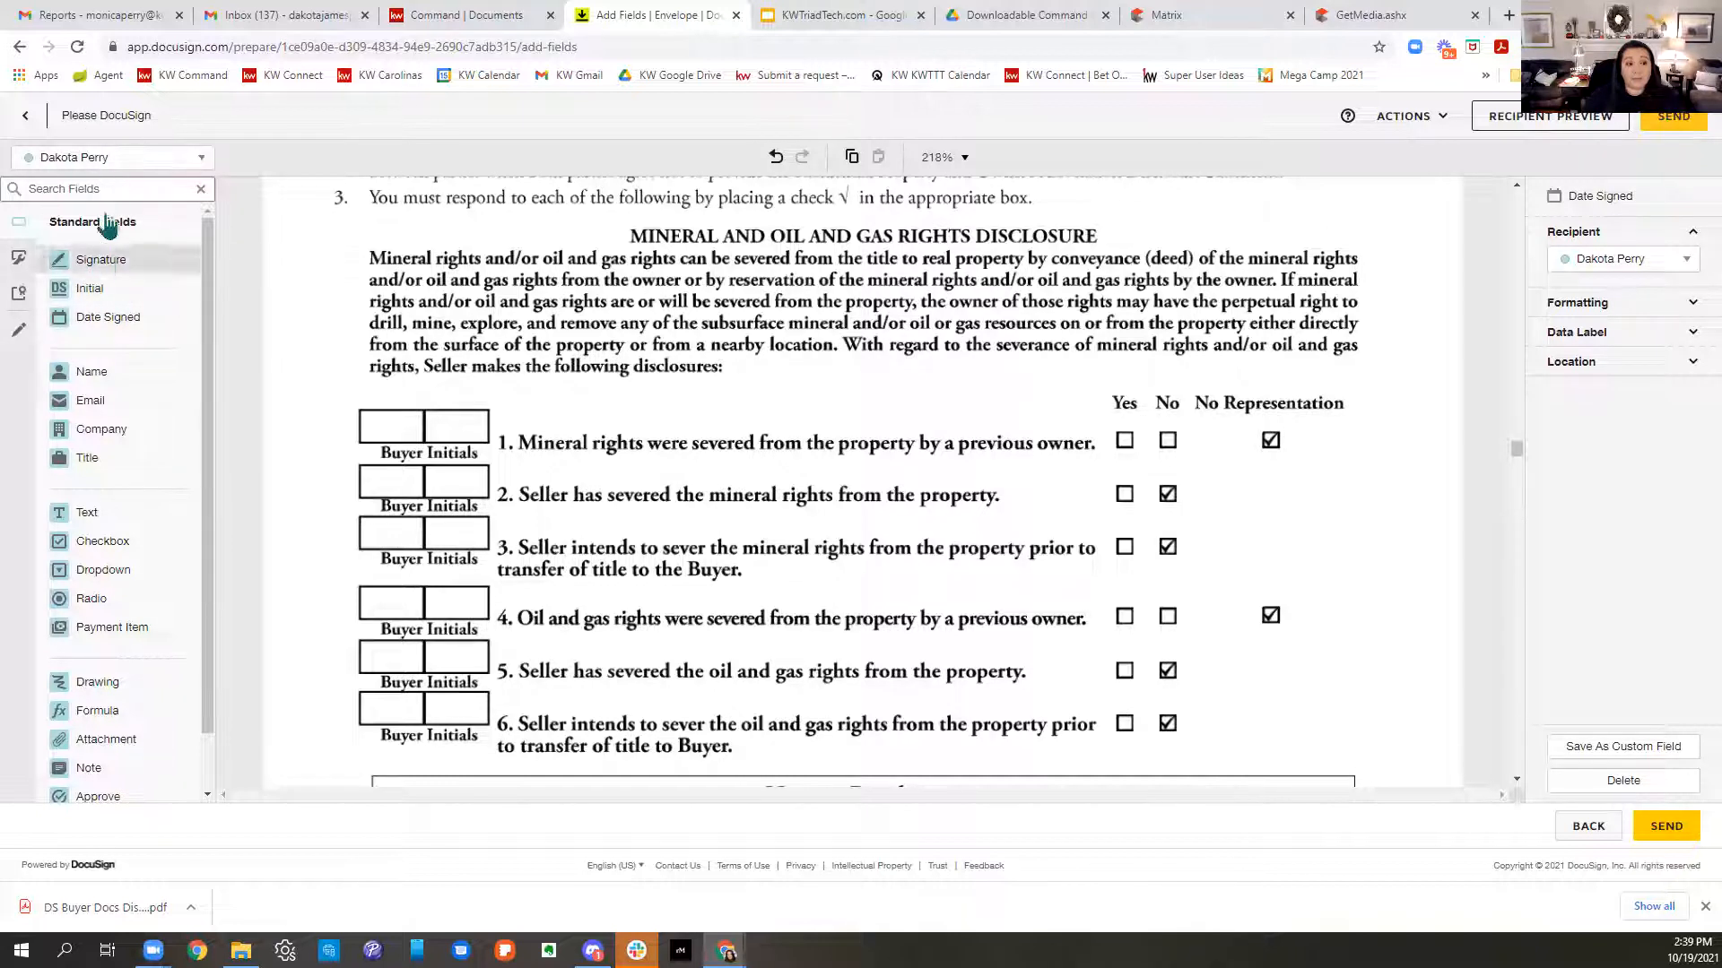
- Place a buyer Initial field in row 1 of MOG.pdf, copy it and paste it into row 2
drag(85, 288, 386, 441)
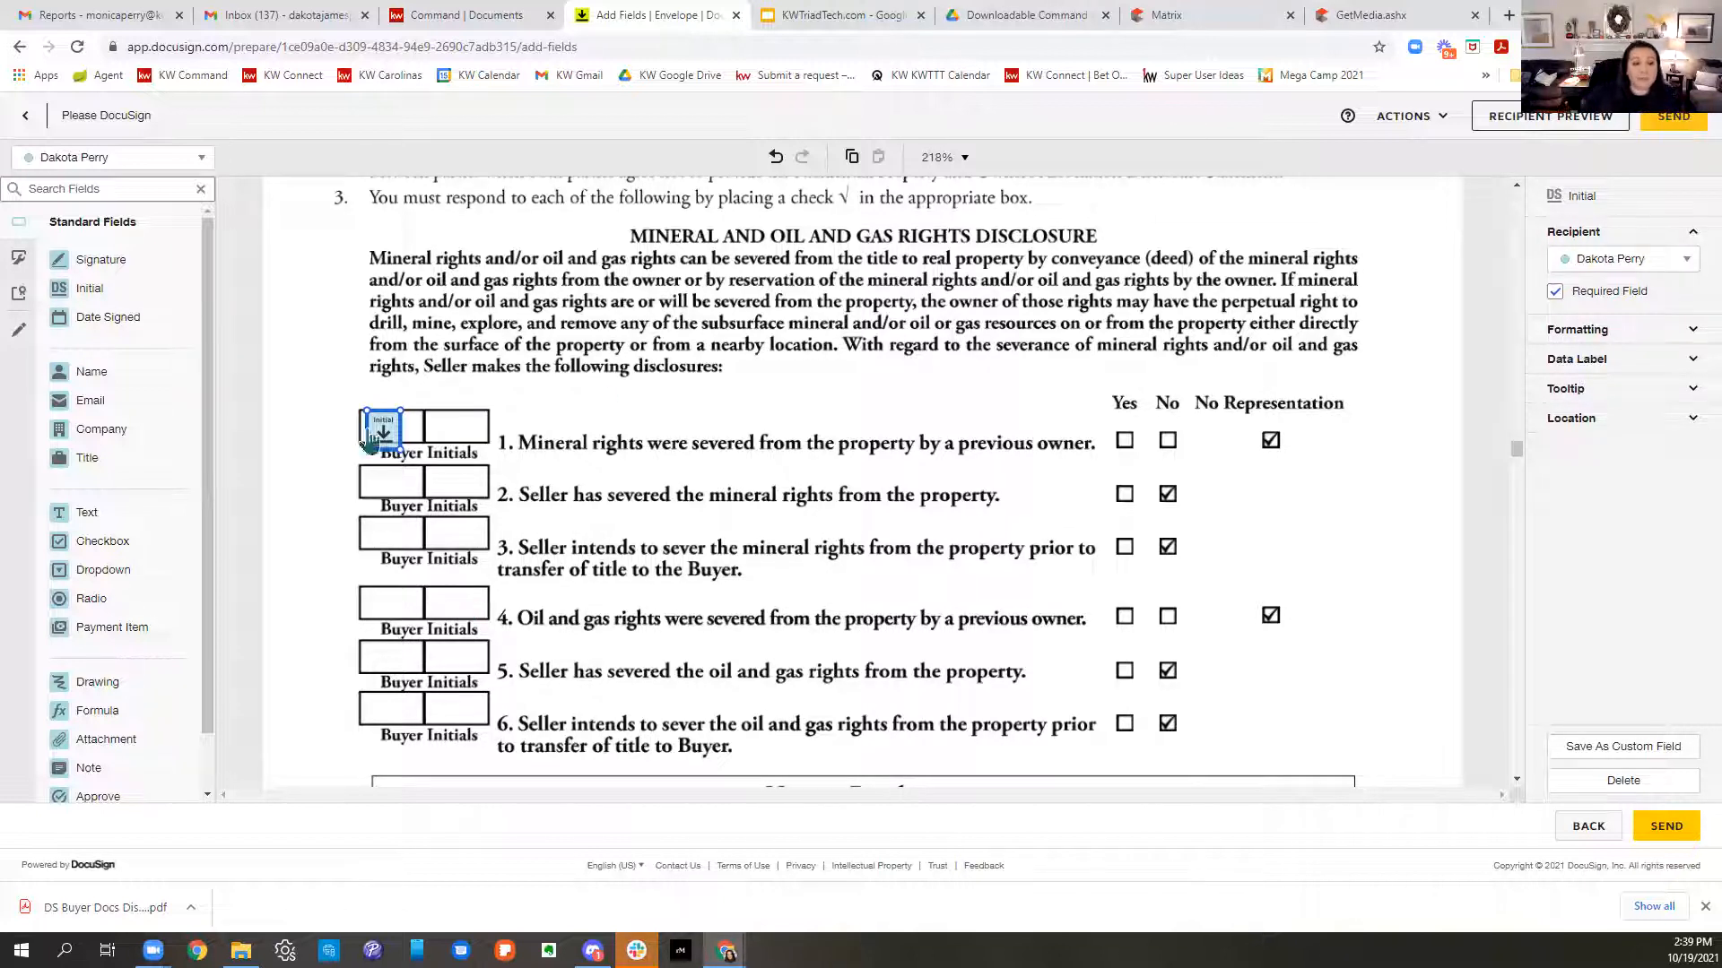
drag(337, 409, 414, 455)
right_click(386, 443)
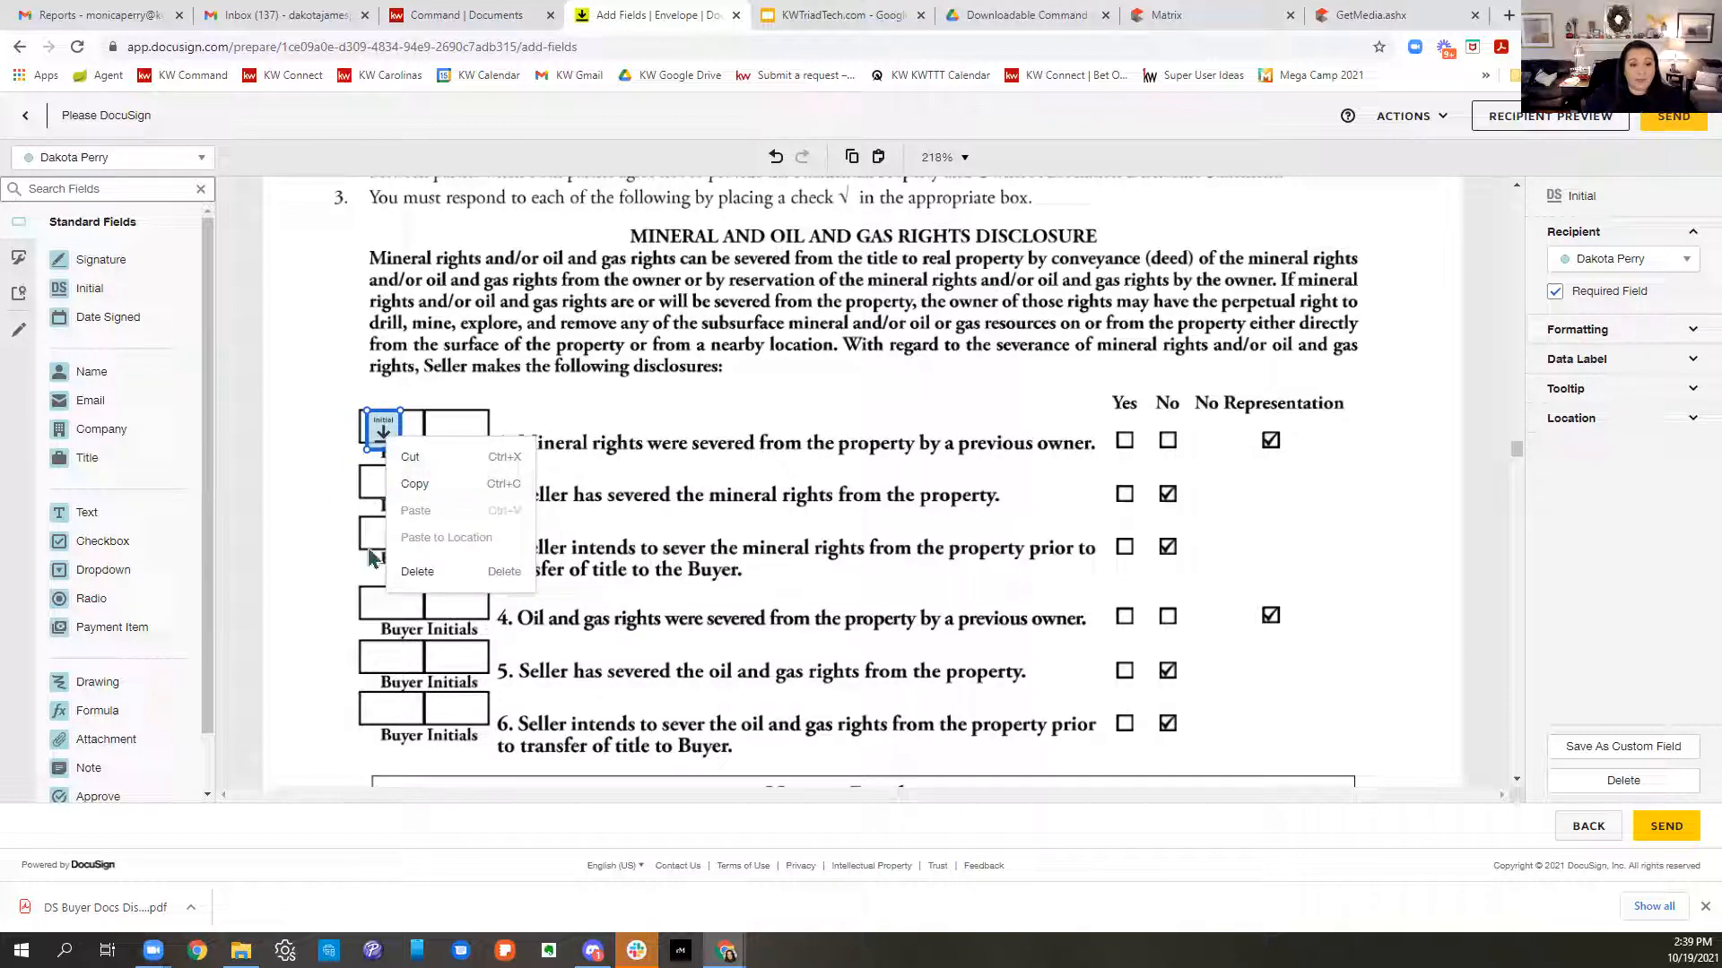
right_click(594, 519)
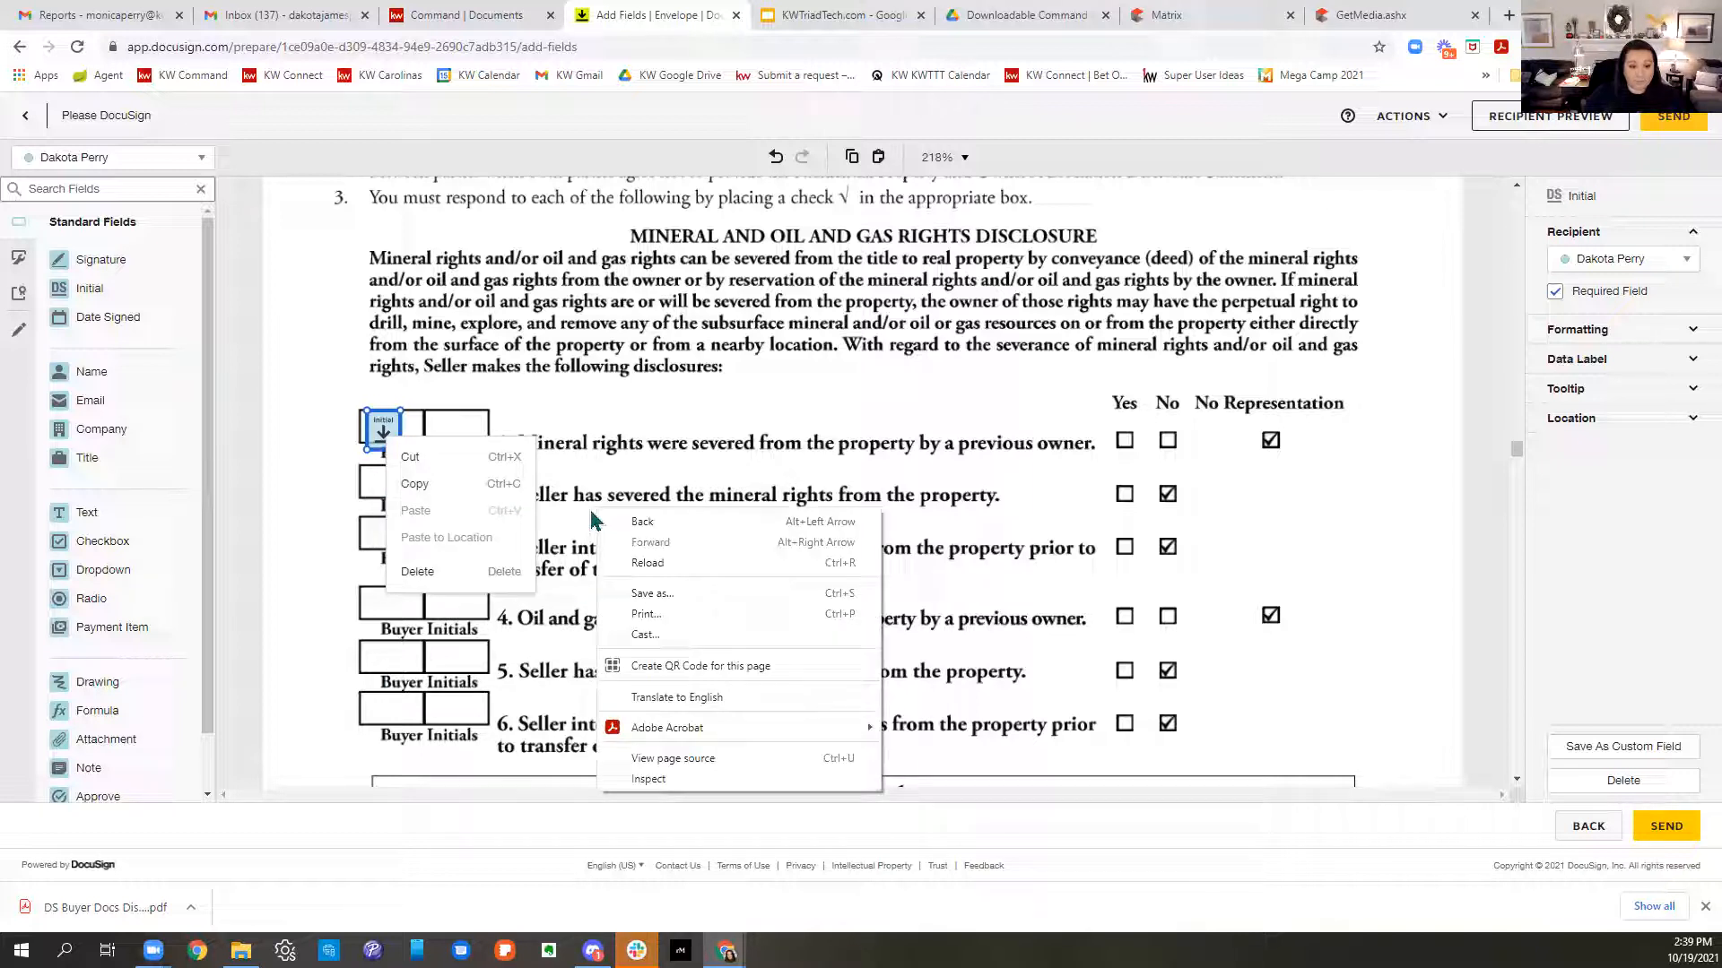
click(373, 488)
right_click(372, 489)
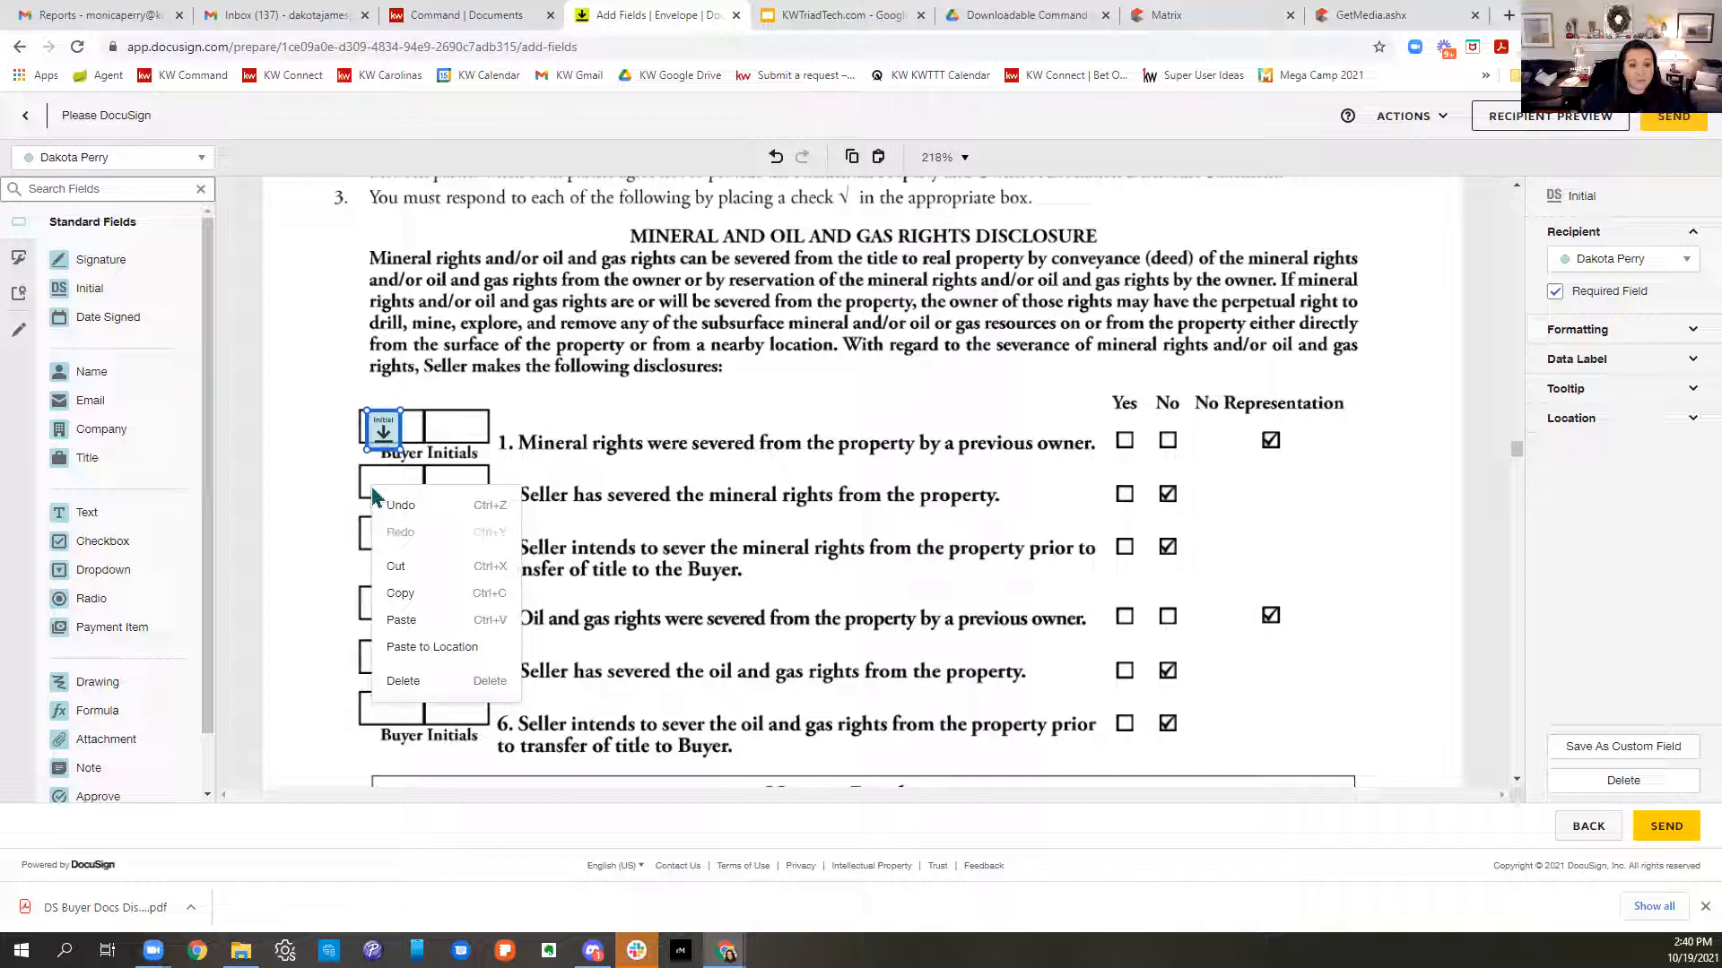
click(432, 646)
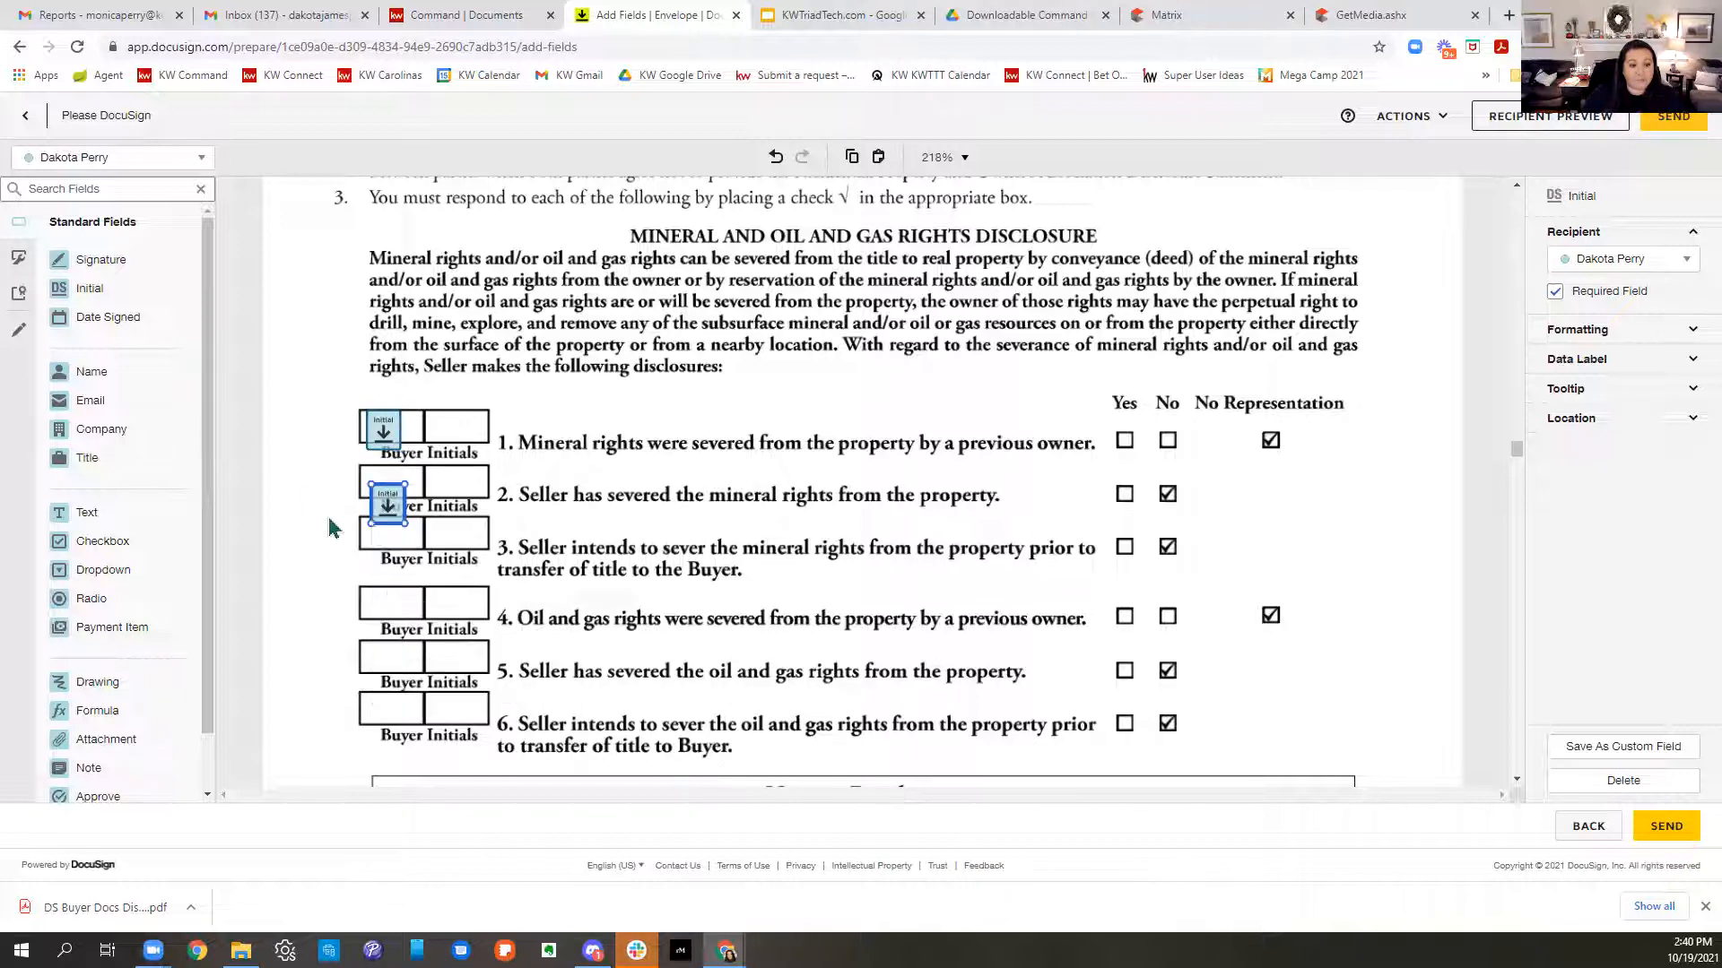
drag(386, 507, 376, 486)
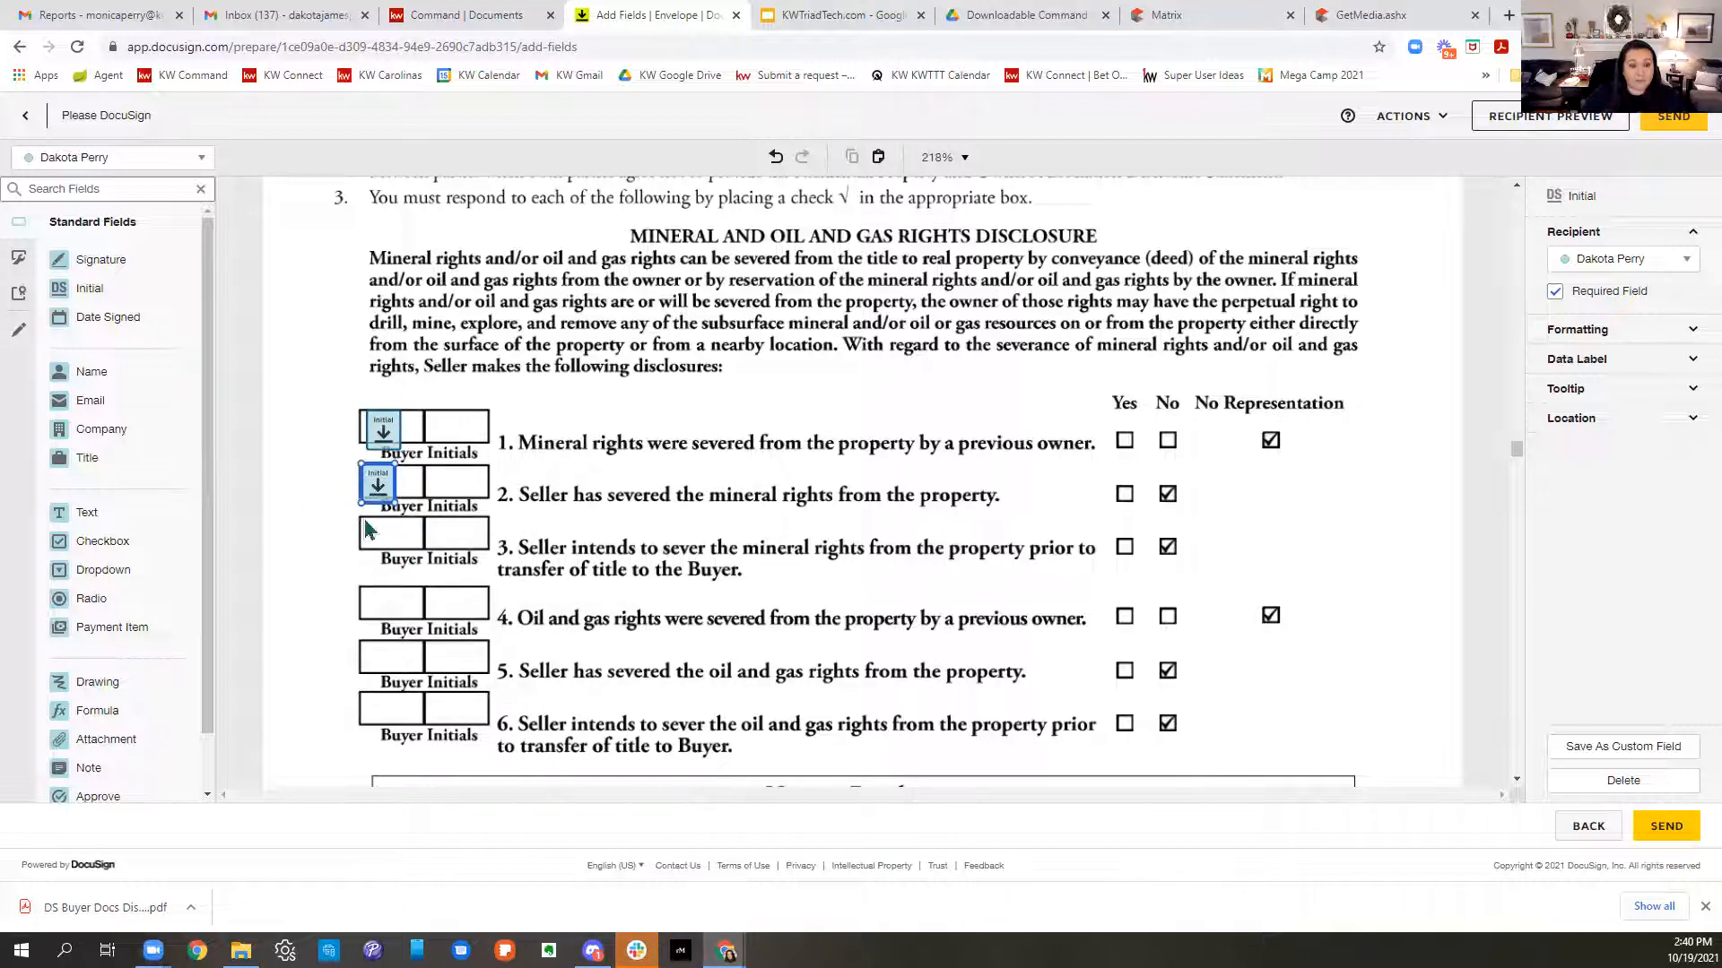
click(365, 520)
- Paste Initial fields into the row 3, 4 and 5 Buyer Initials boxes
right_click(365, 520)
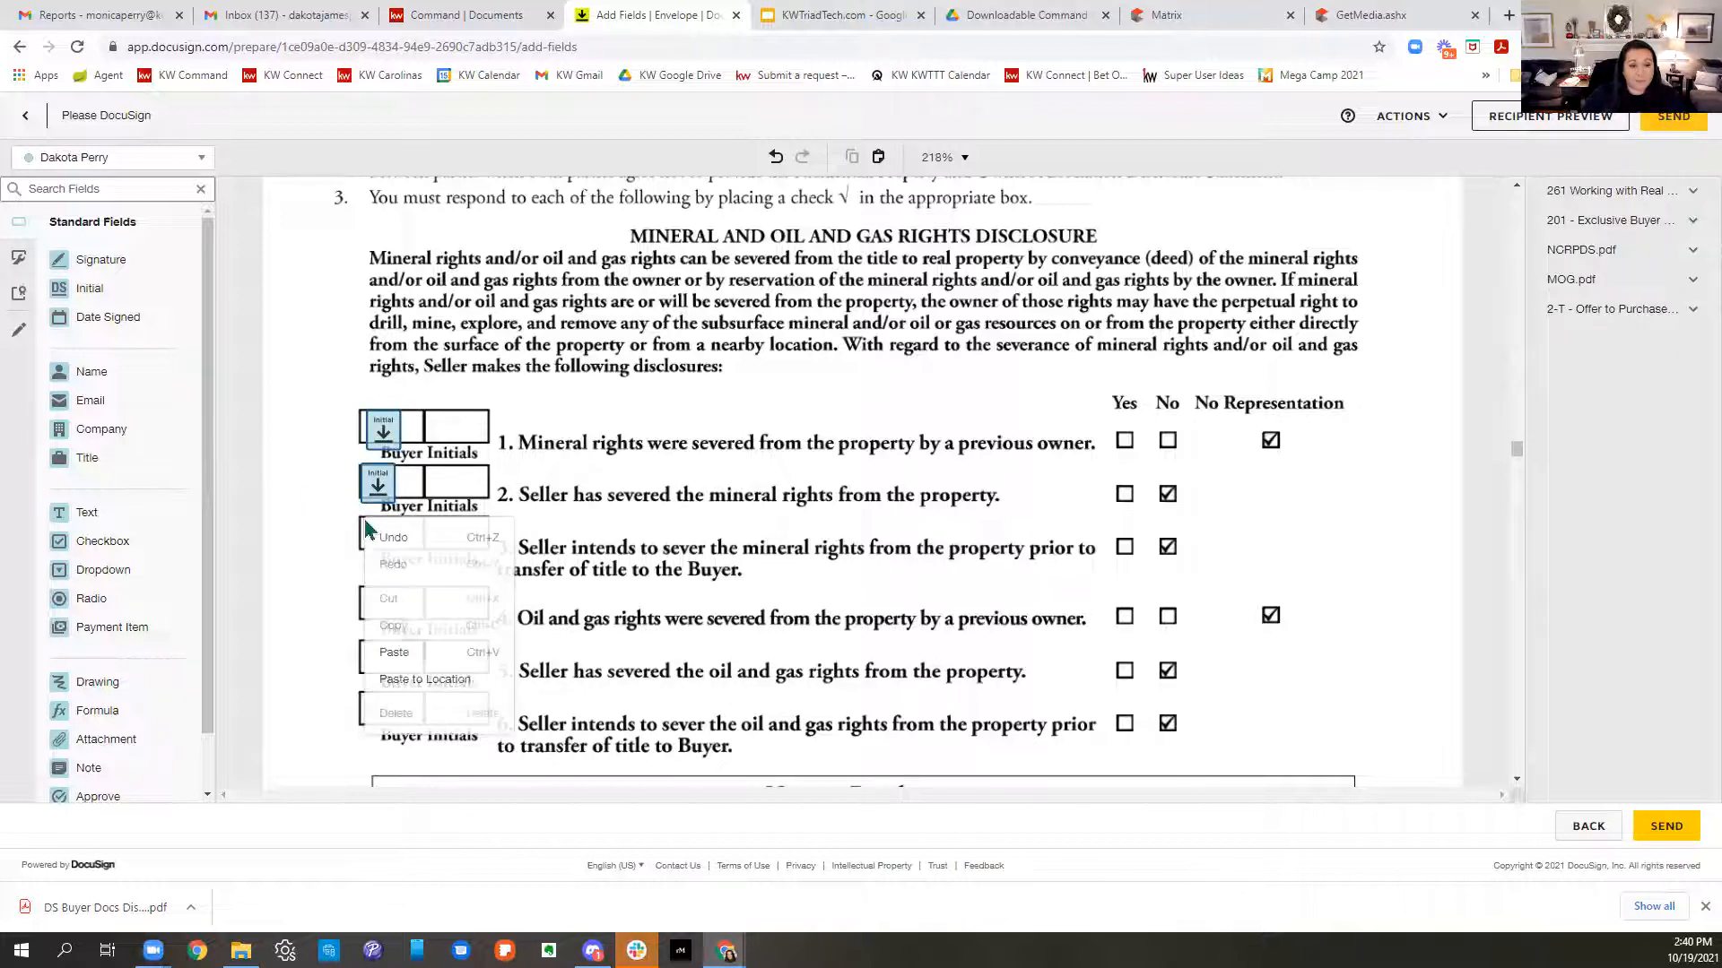
click(412, 682)
right_click(373, 610)
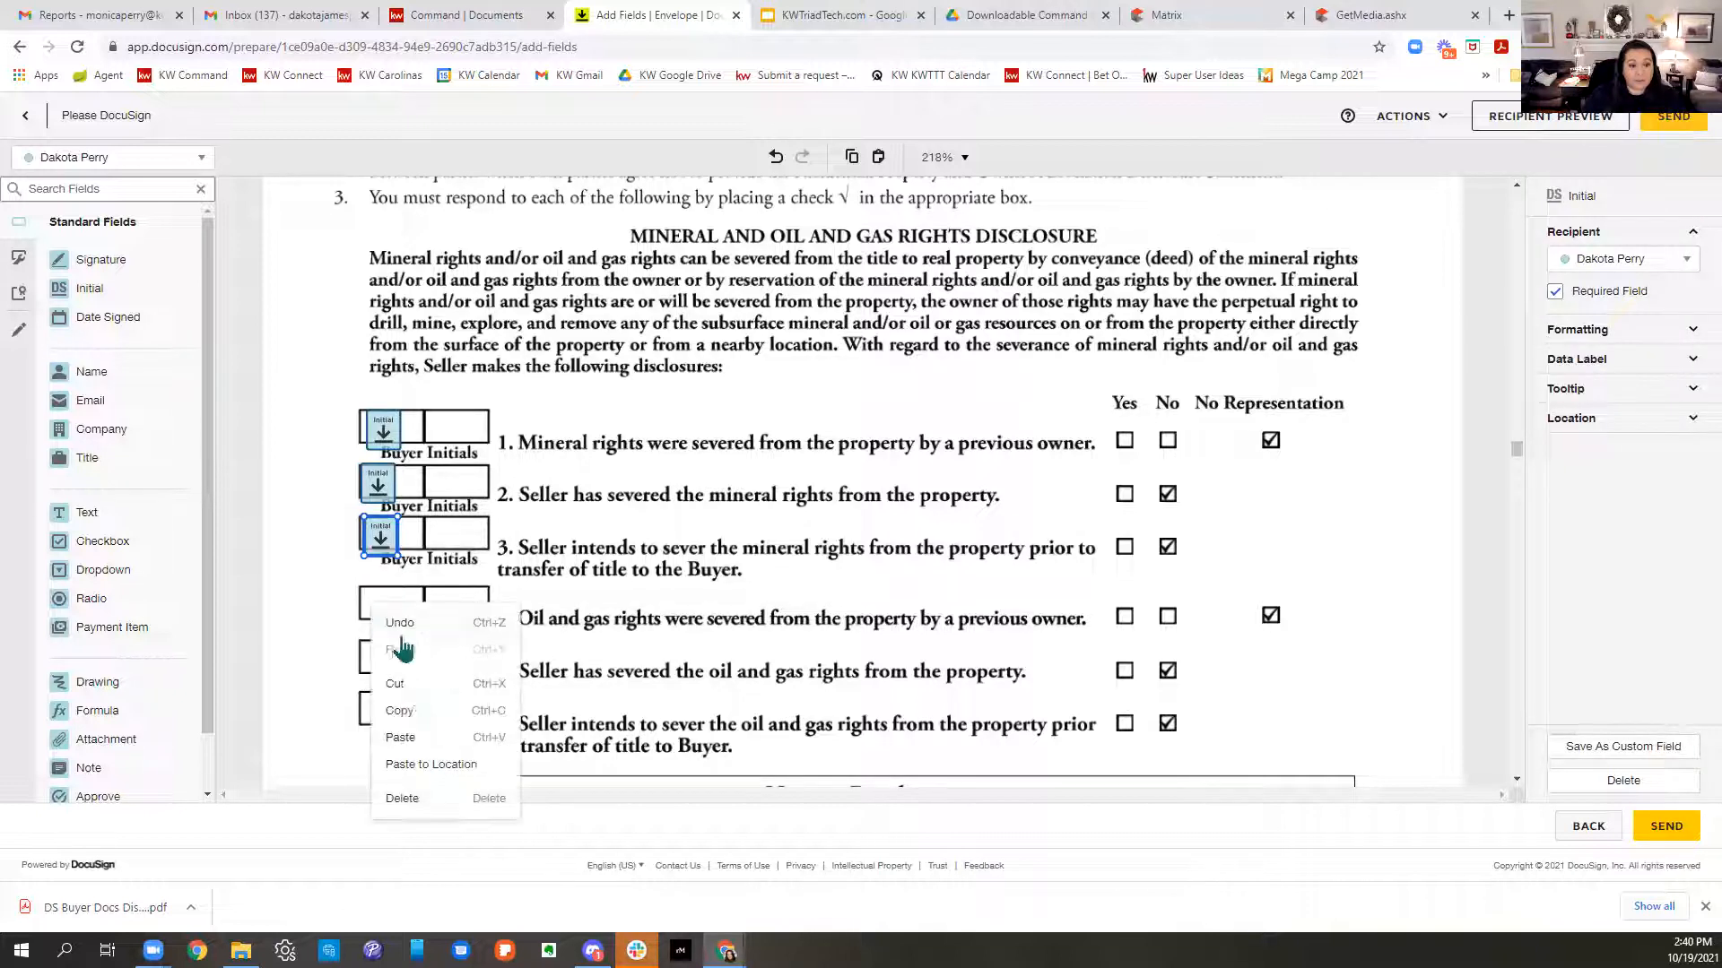
click(417, 764)
right_click(356, 621)
click(356, 625)
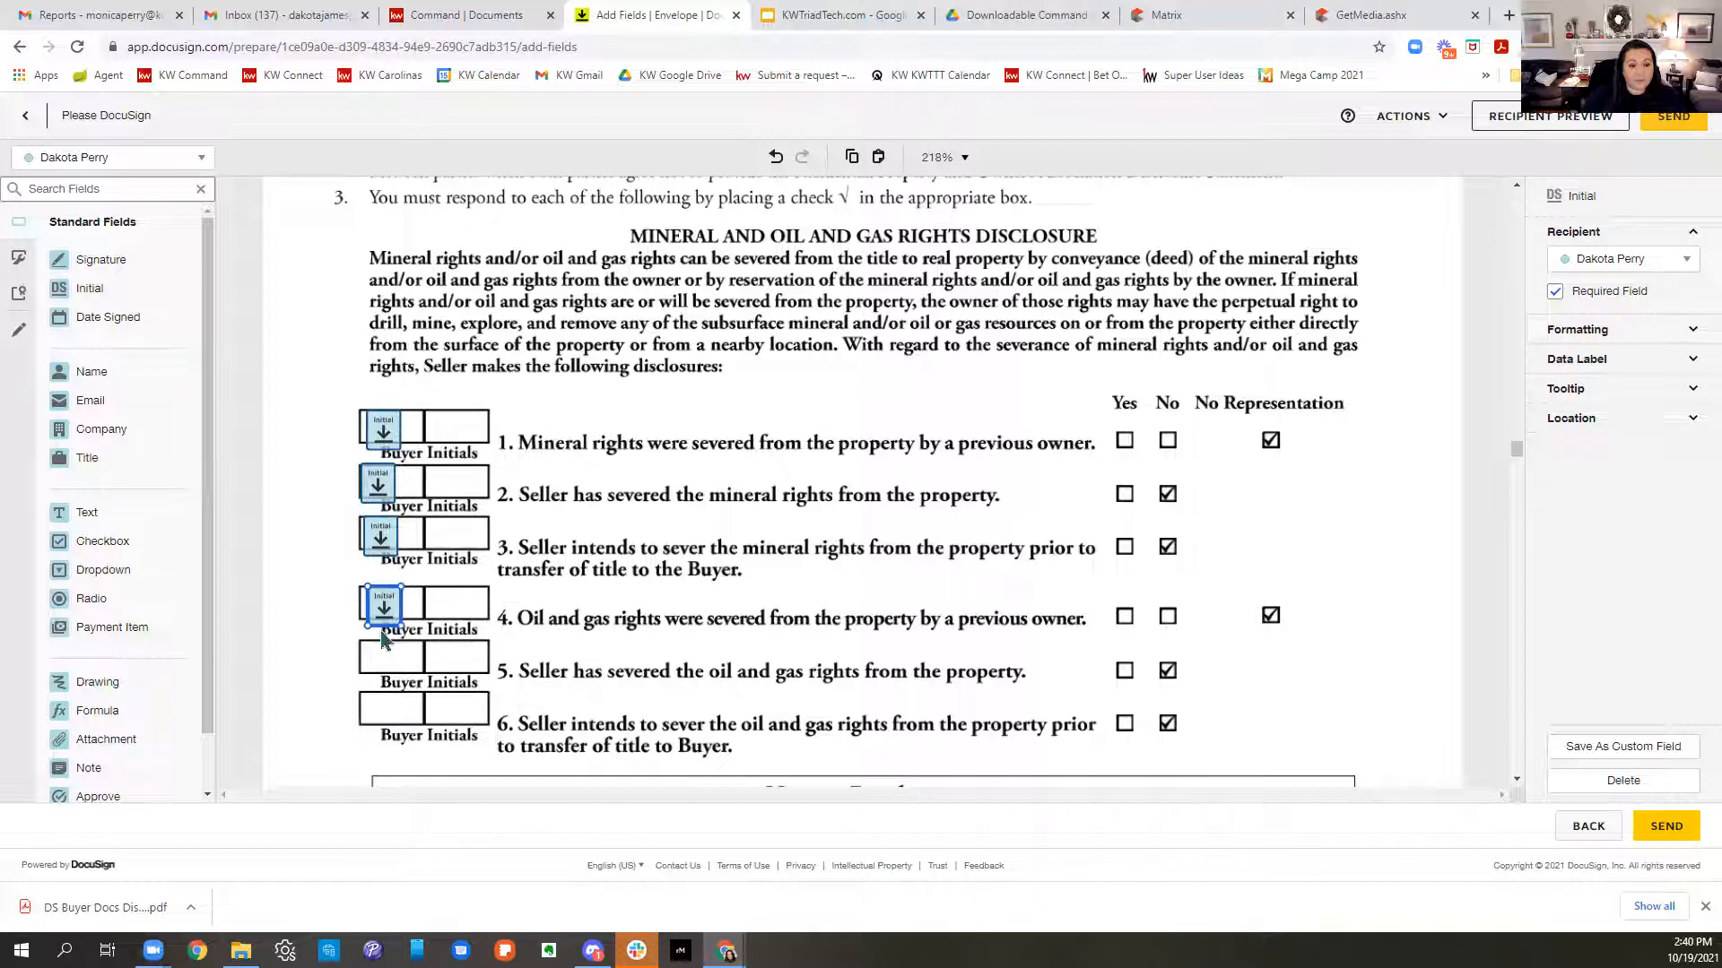
right_click(378, 655)
click(425, 818)
click(380, 681)
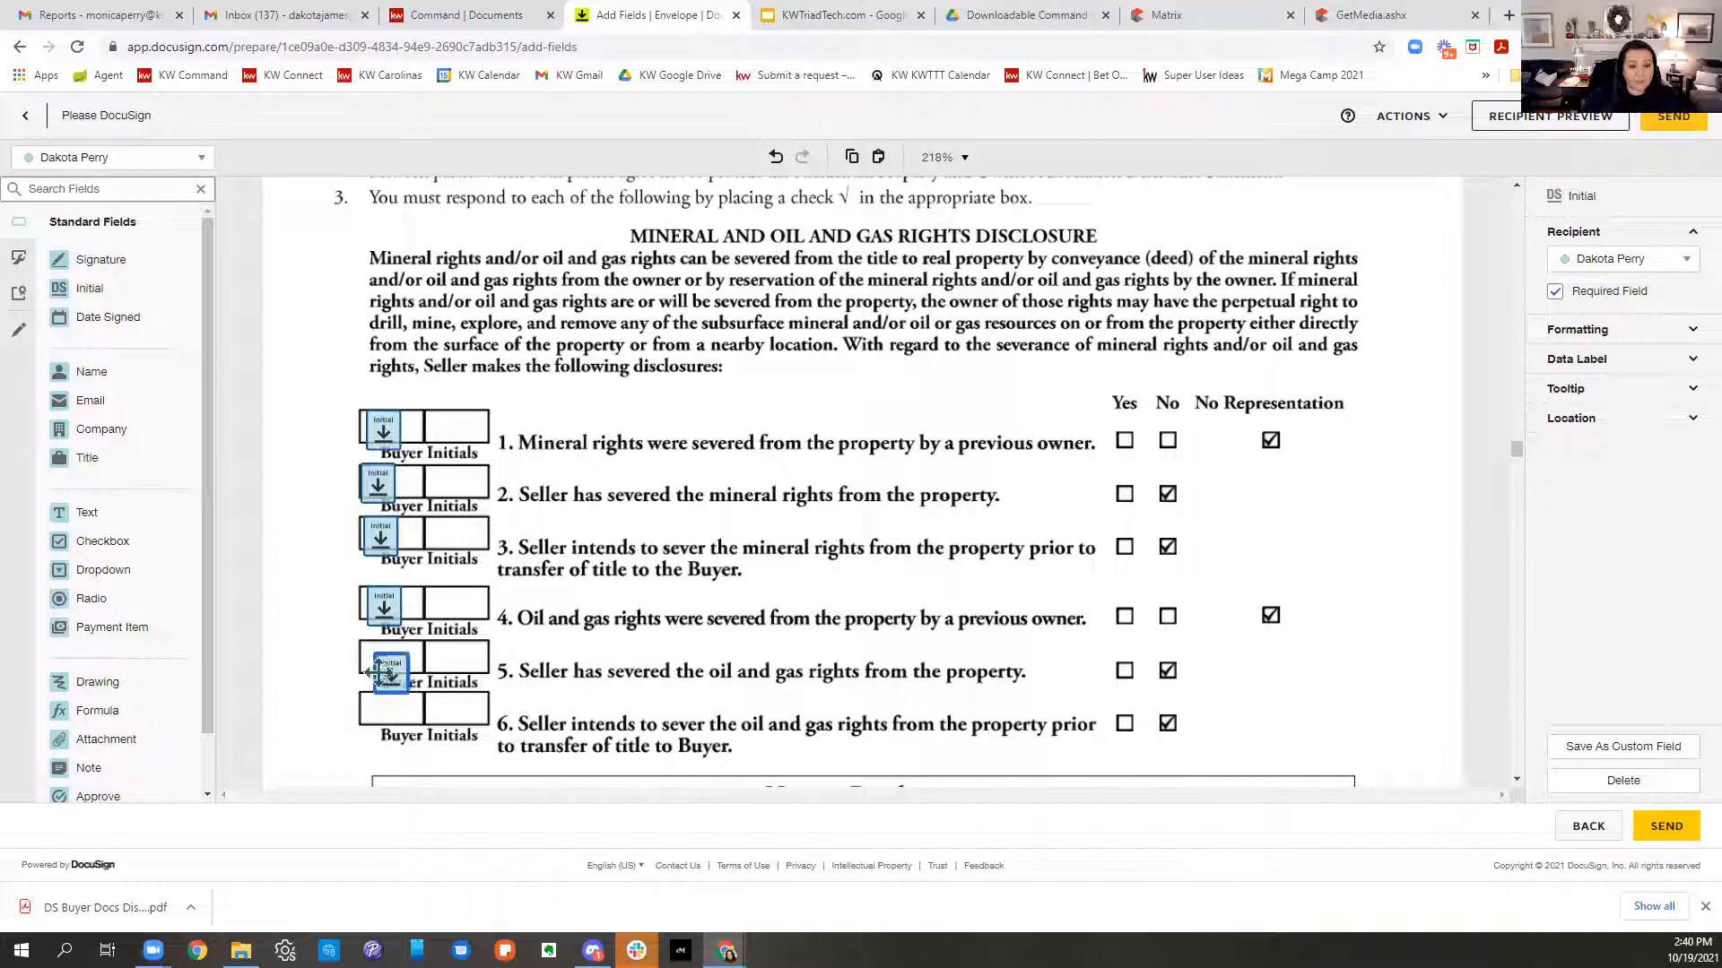
drag(376, 664, 389, 665)
click(334, 692)
- Paste an Initial field into row 6 and delete the stray copy between rows 1 and 2
right_click(381, 717)
click(425, 846)
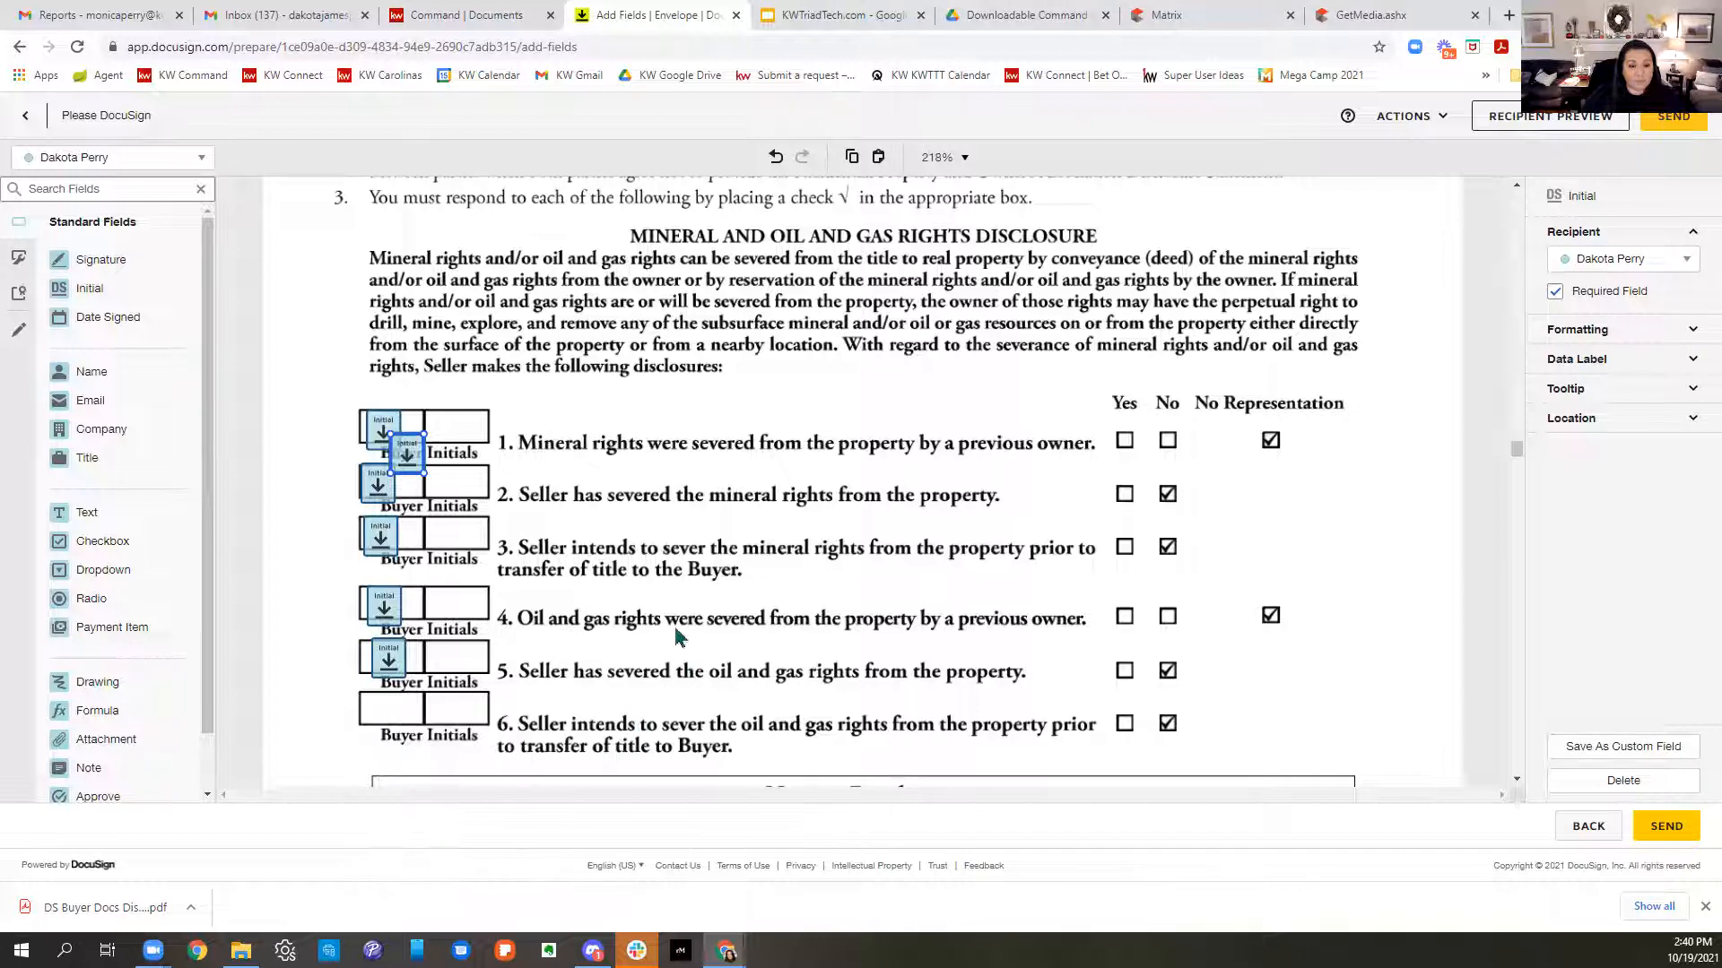
scroll(675, 629, down, 4)
right_click(368, 368)
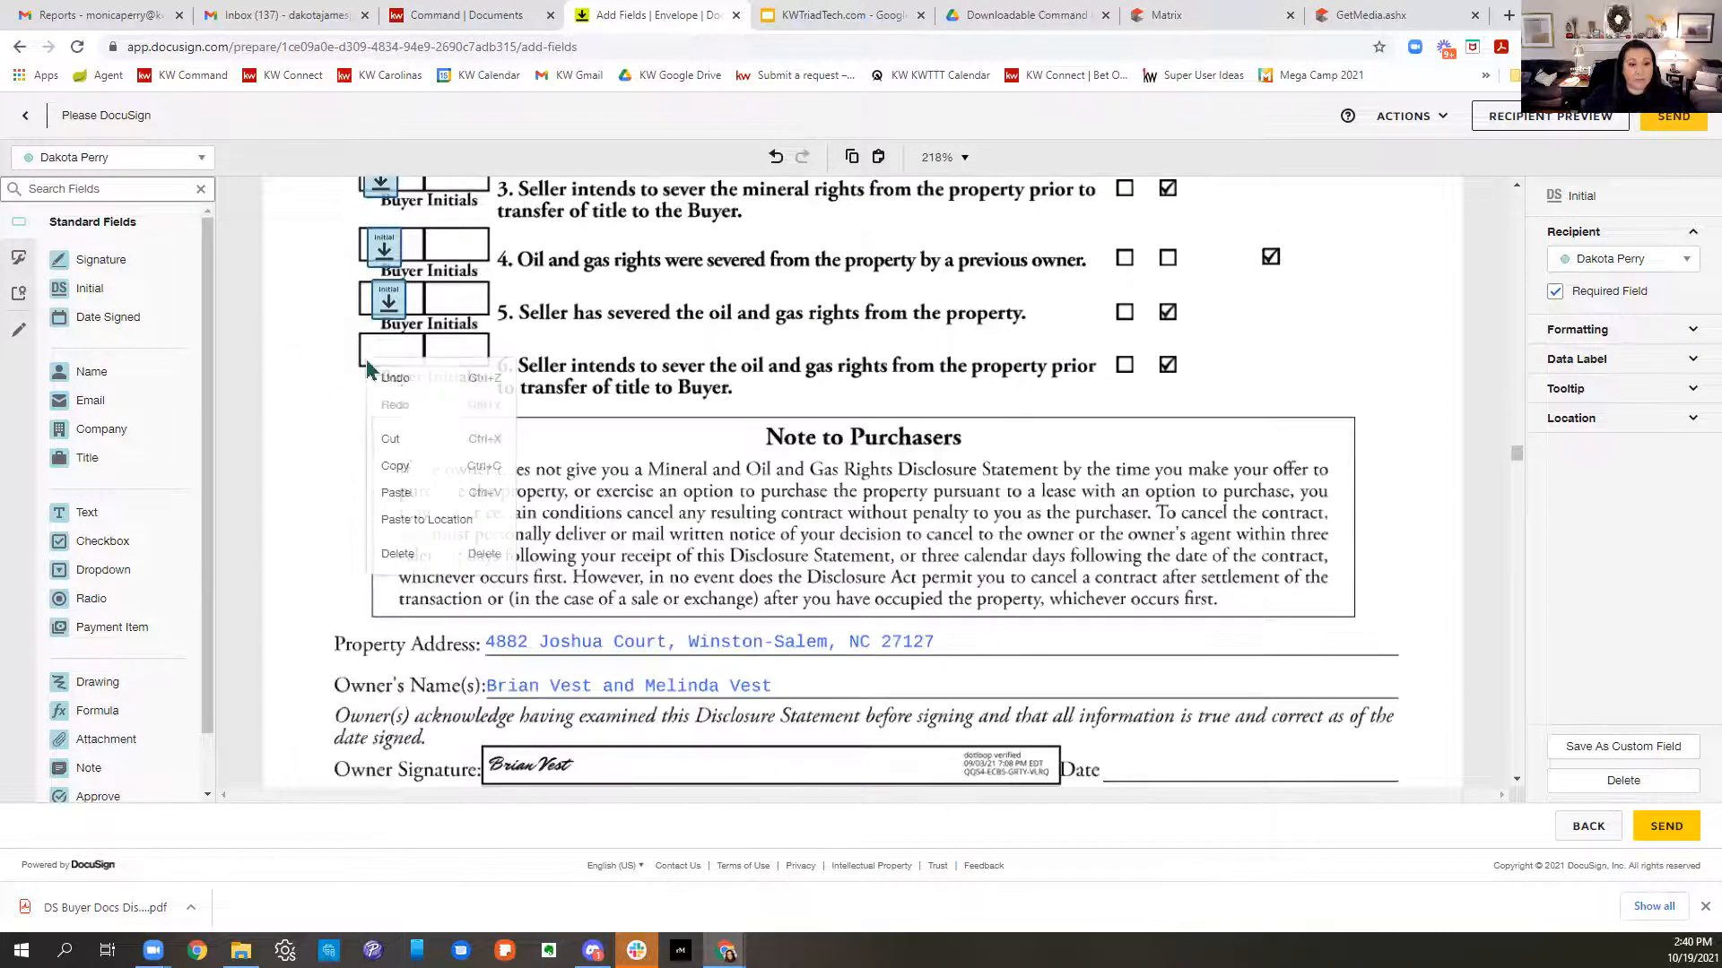
click(421, 522)
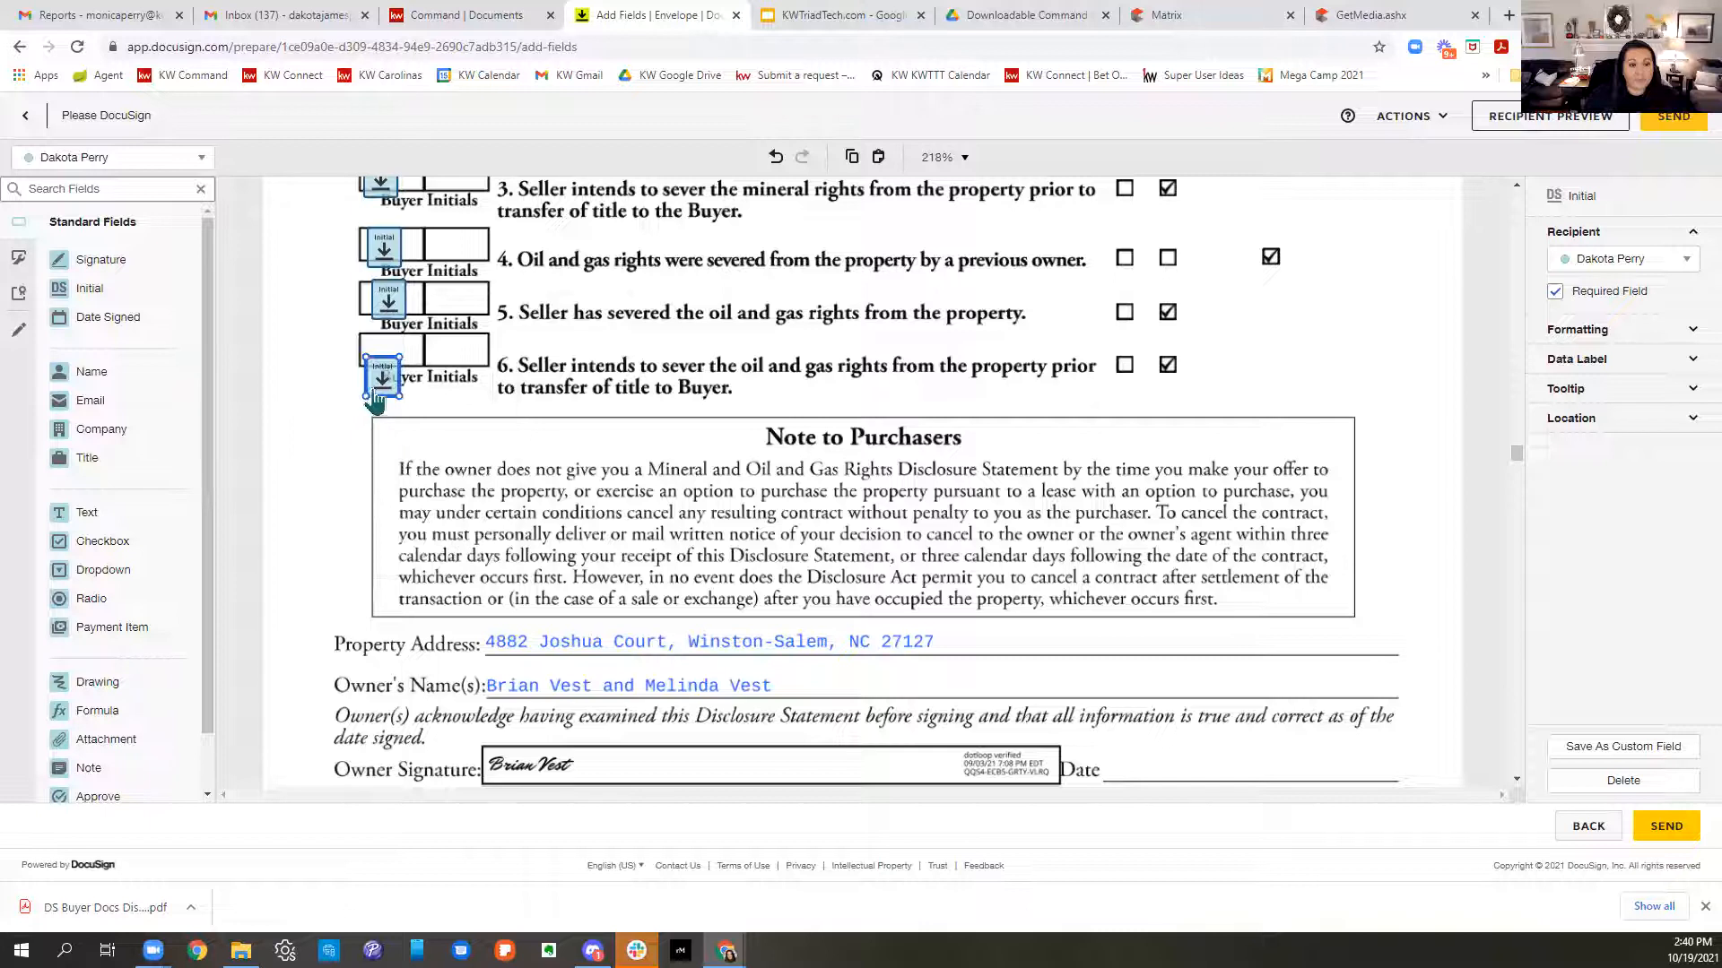
scroll(798, 718, up, 3)
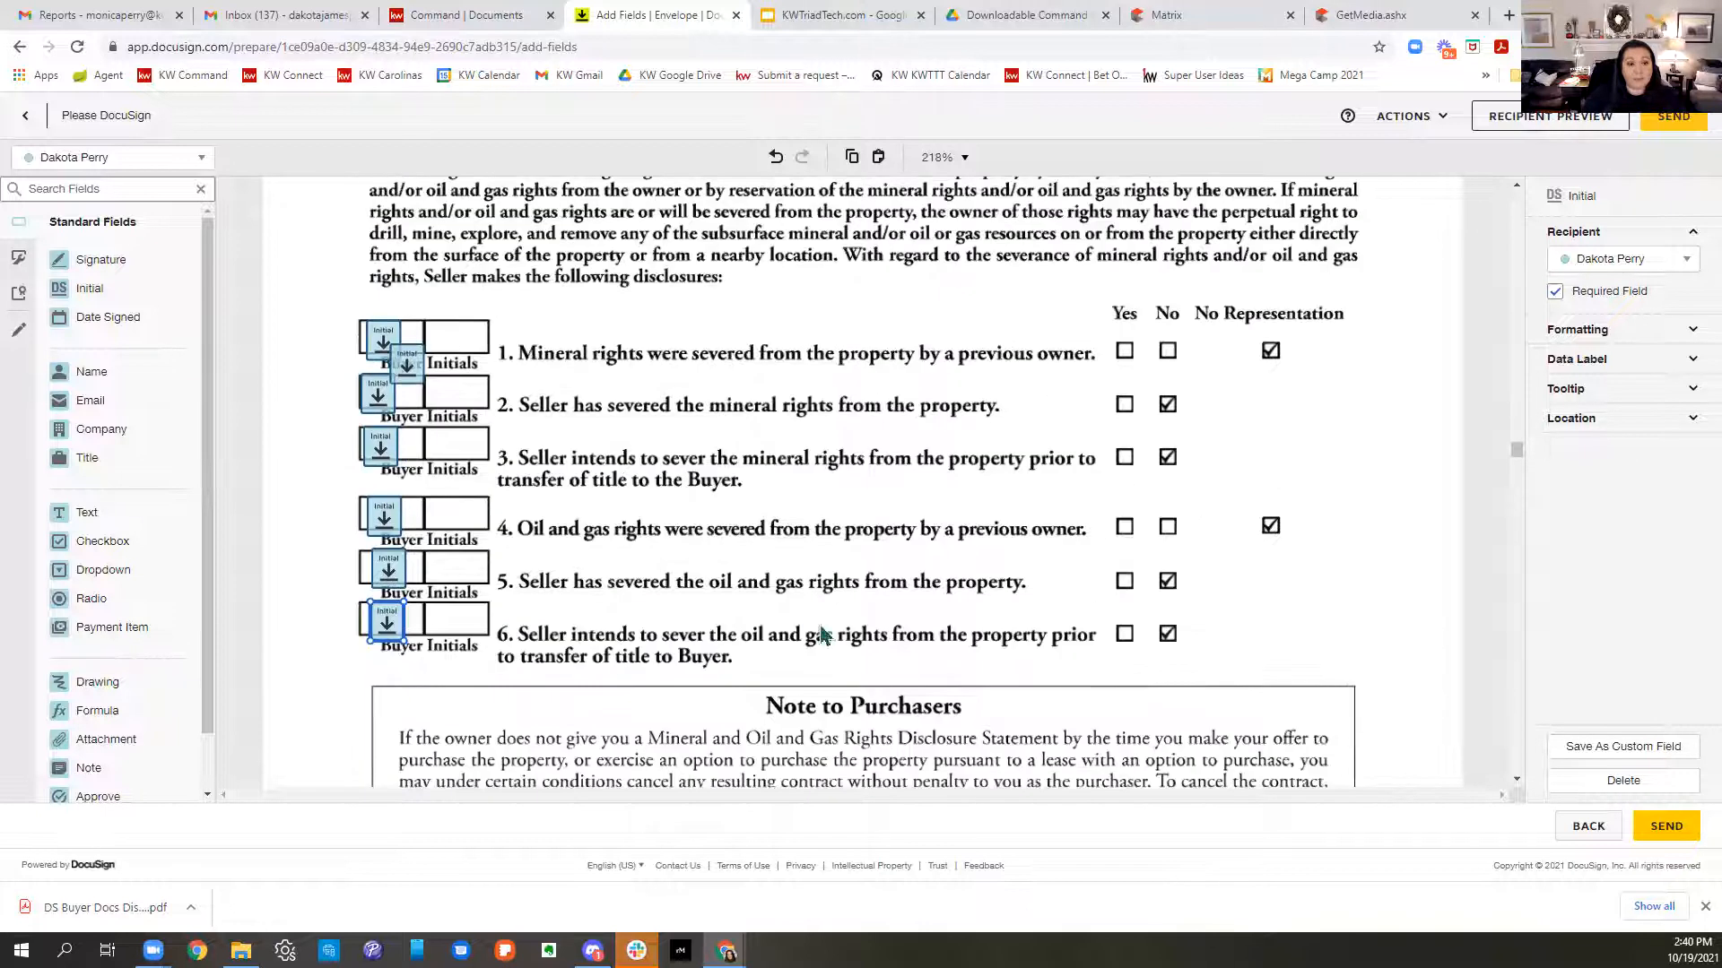
click(402, 384)
key(Delete)
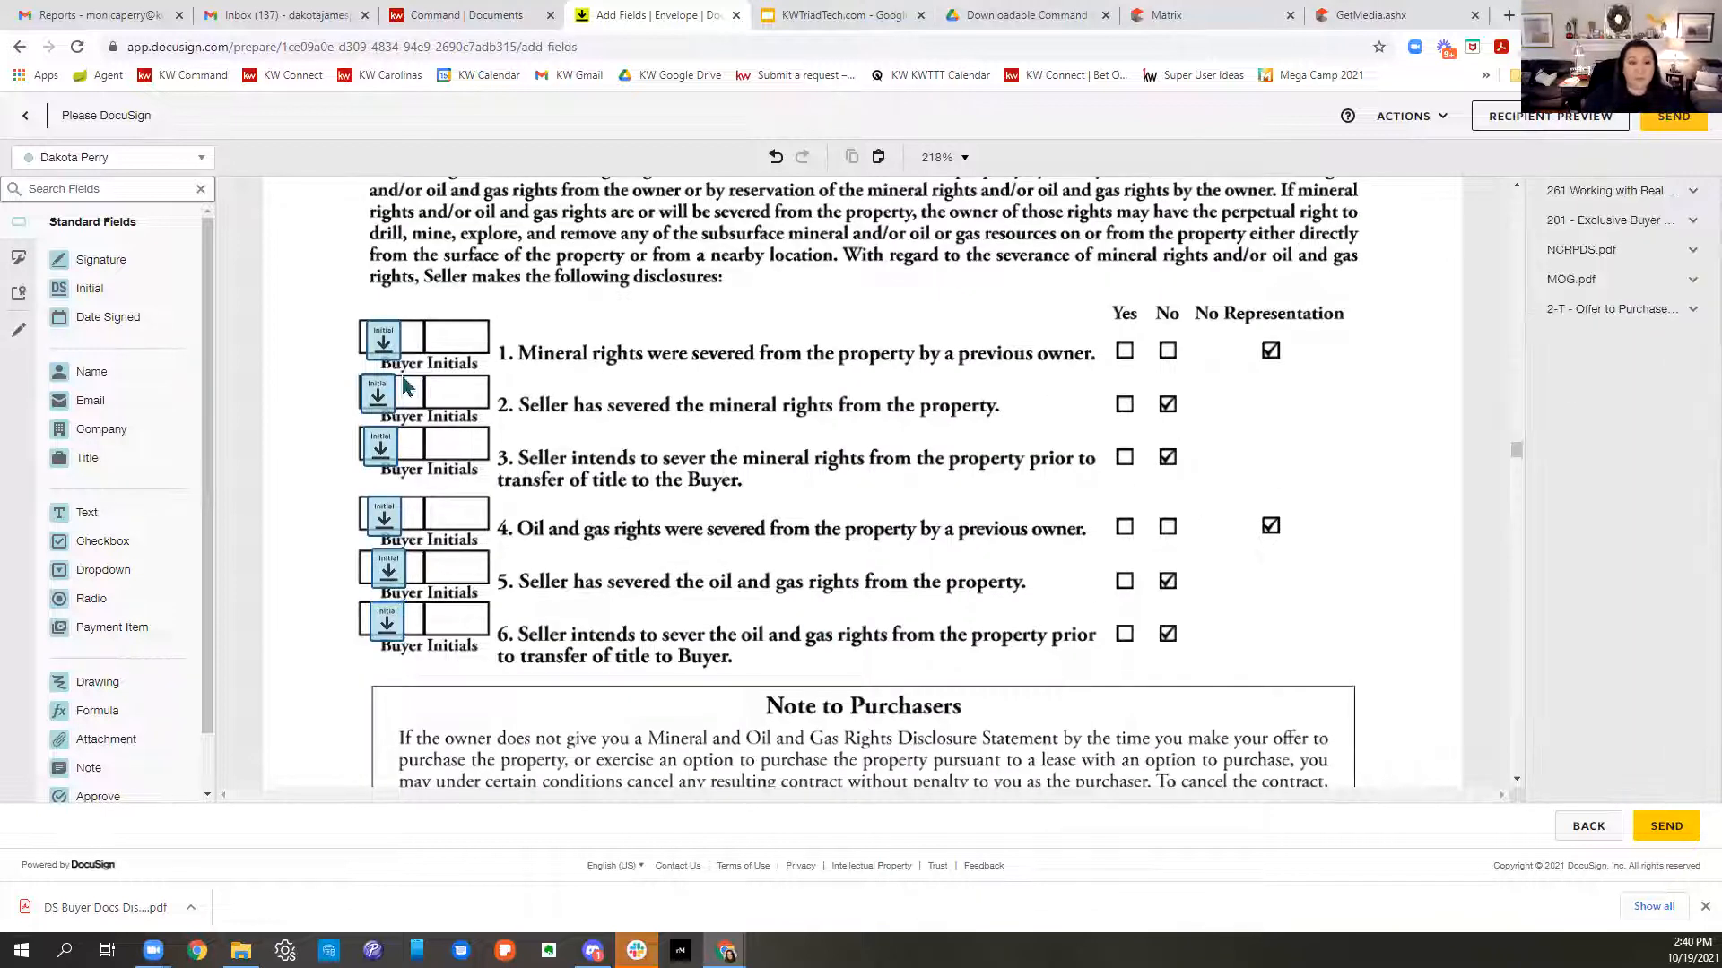
scroll(683, 484, down, 6)
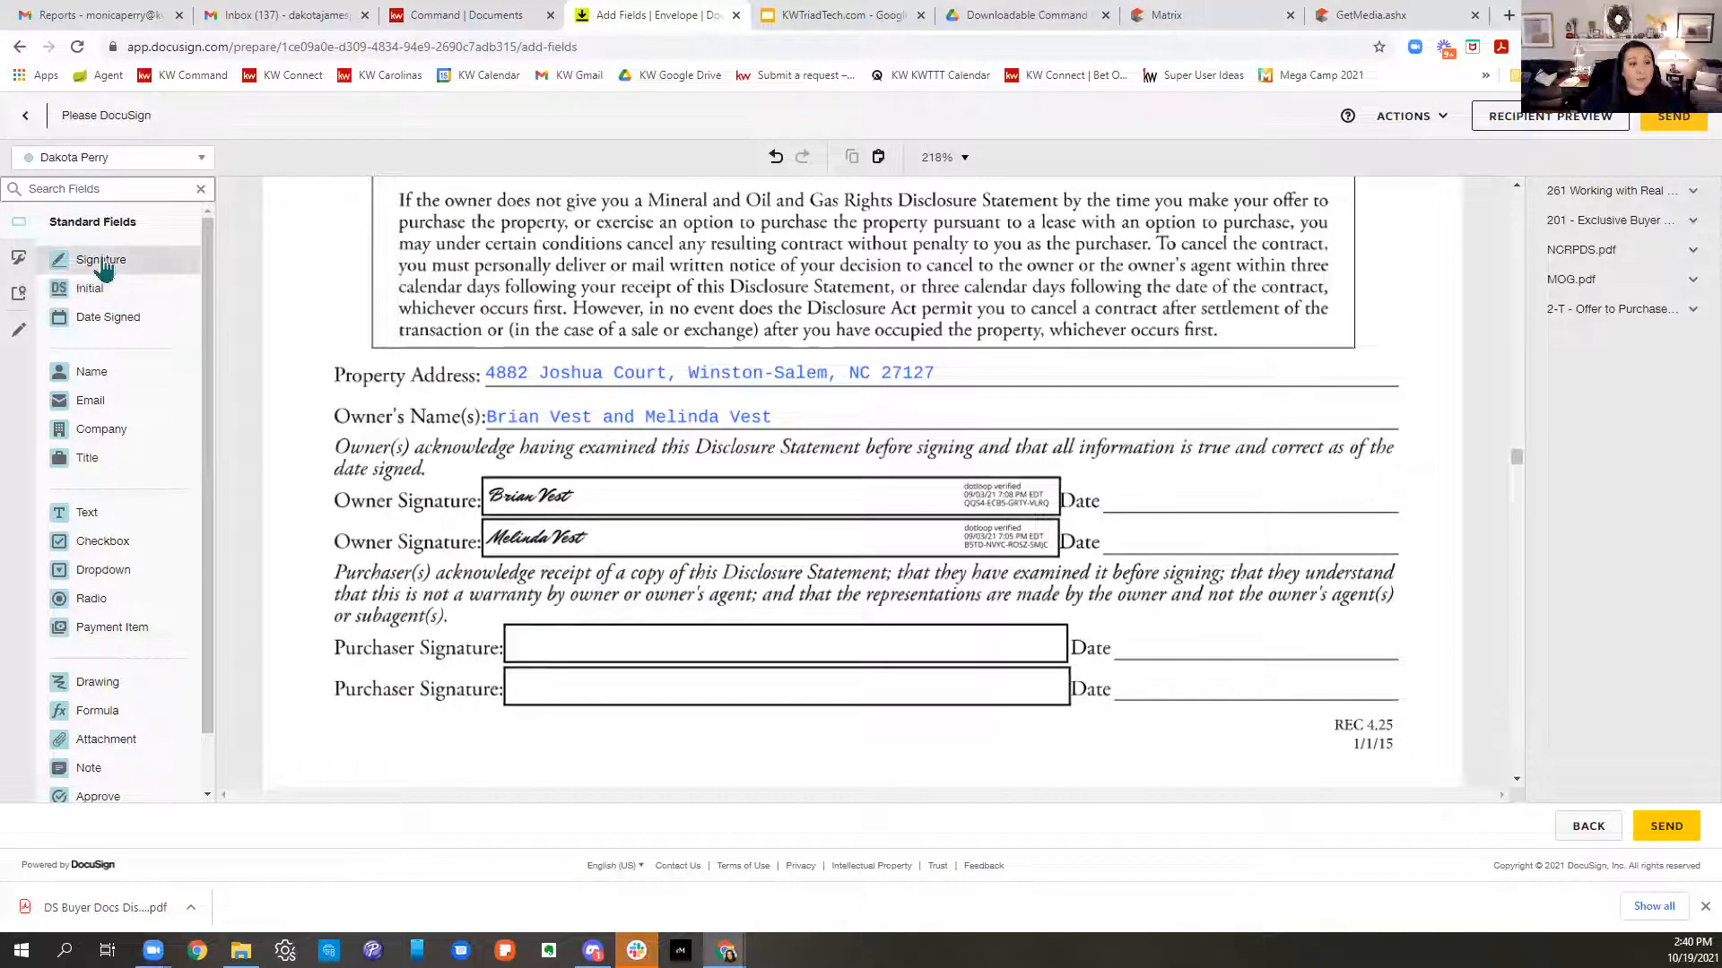
- Place Signature and Date Signed fields on the first Purchaser Signature line, then scroll through the documents
mouse_move(101, 267)
mouse_down()
mouse_move(635, 536)
mouse_move(512, 619)
mouse_up()
mouse_move(108, 319)
mouse_down()
mouse_move(253, 342)
mouse_move(1049, 583)
mouse_move(1141, 686)
mouse_up()
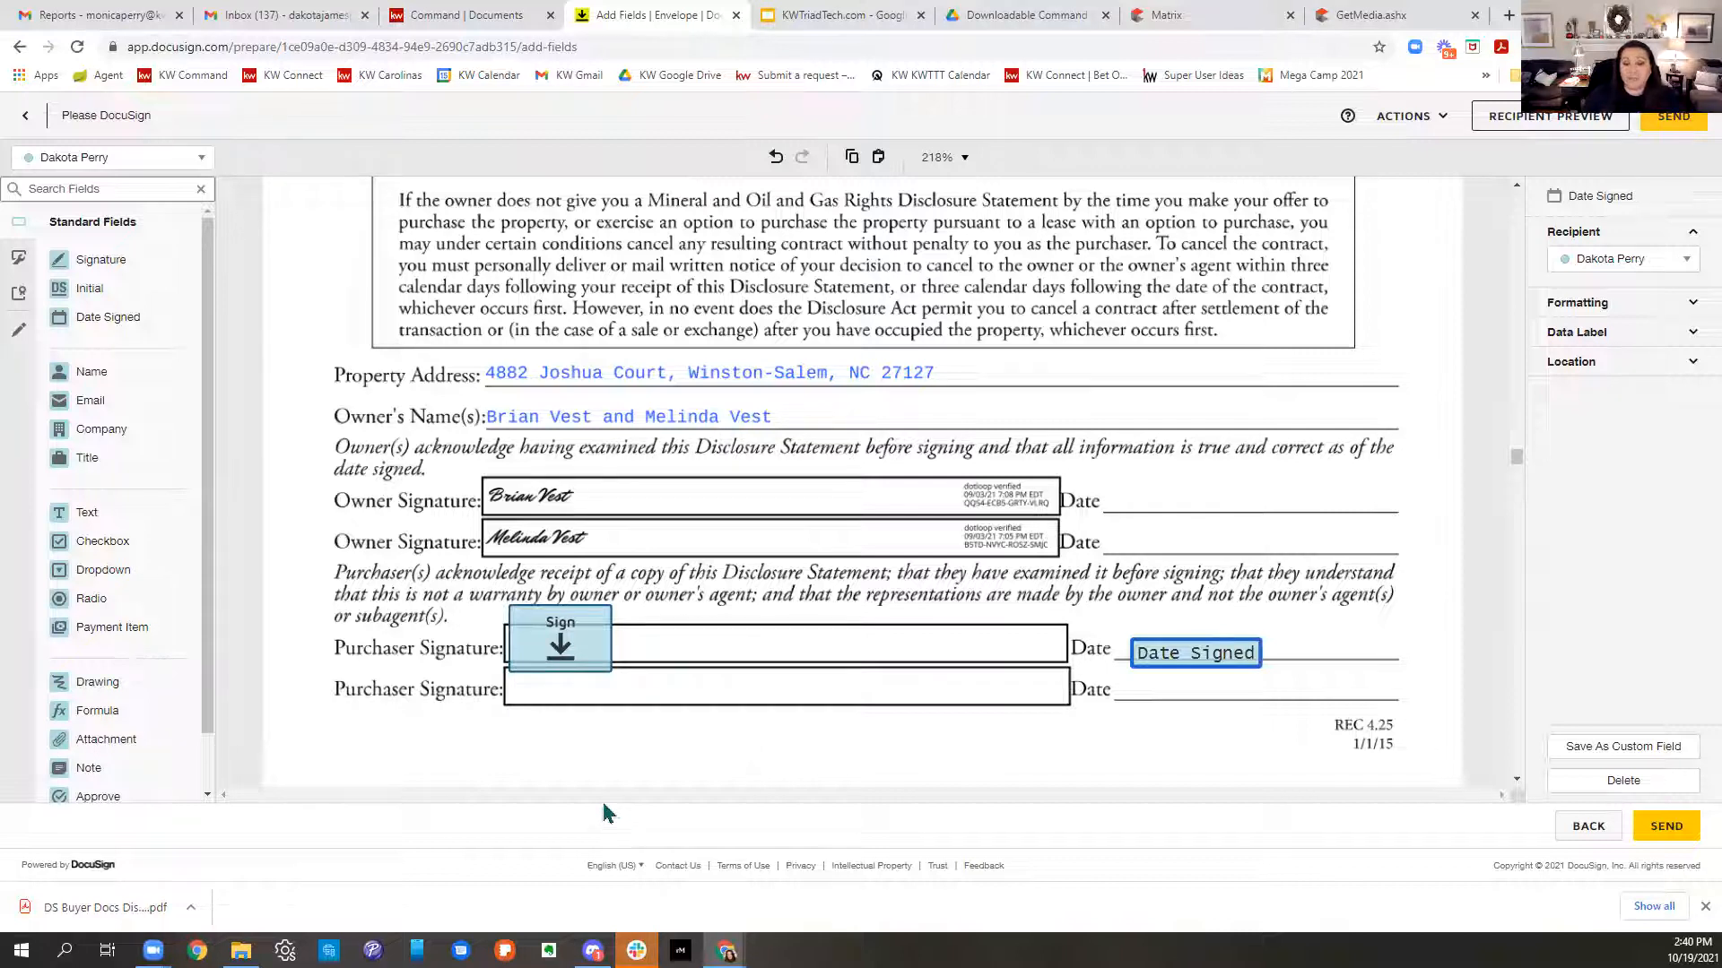
scroll(832, 668, down, 5)
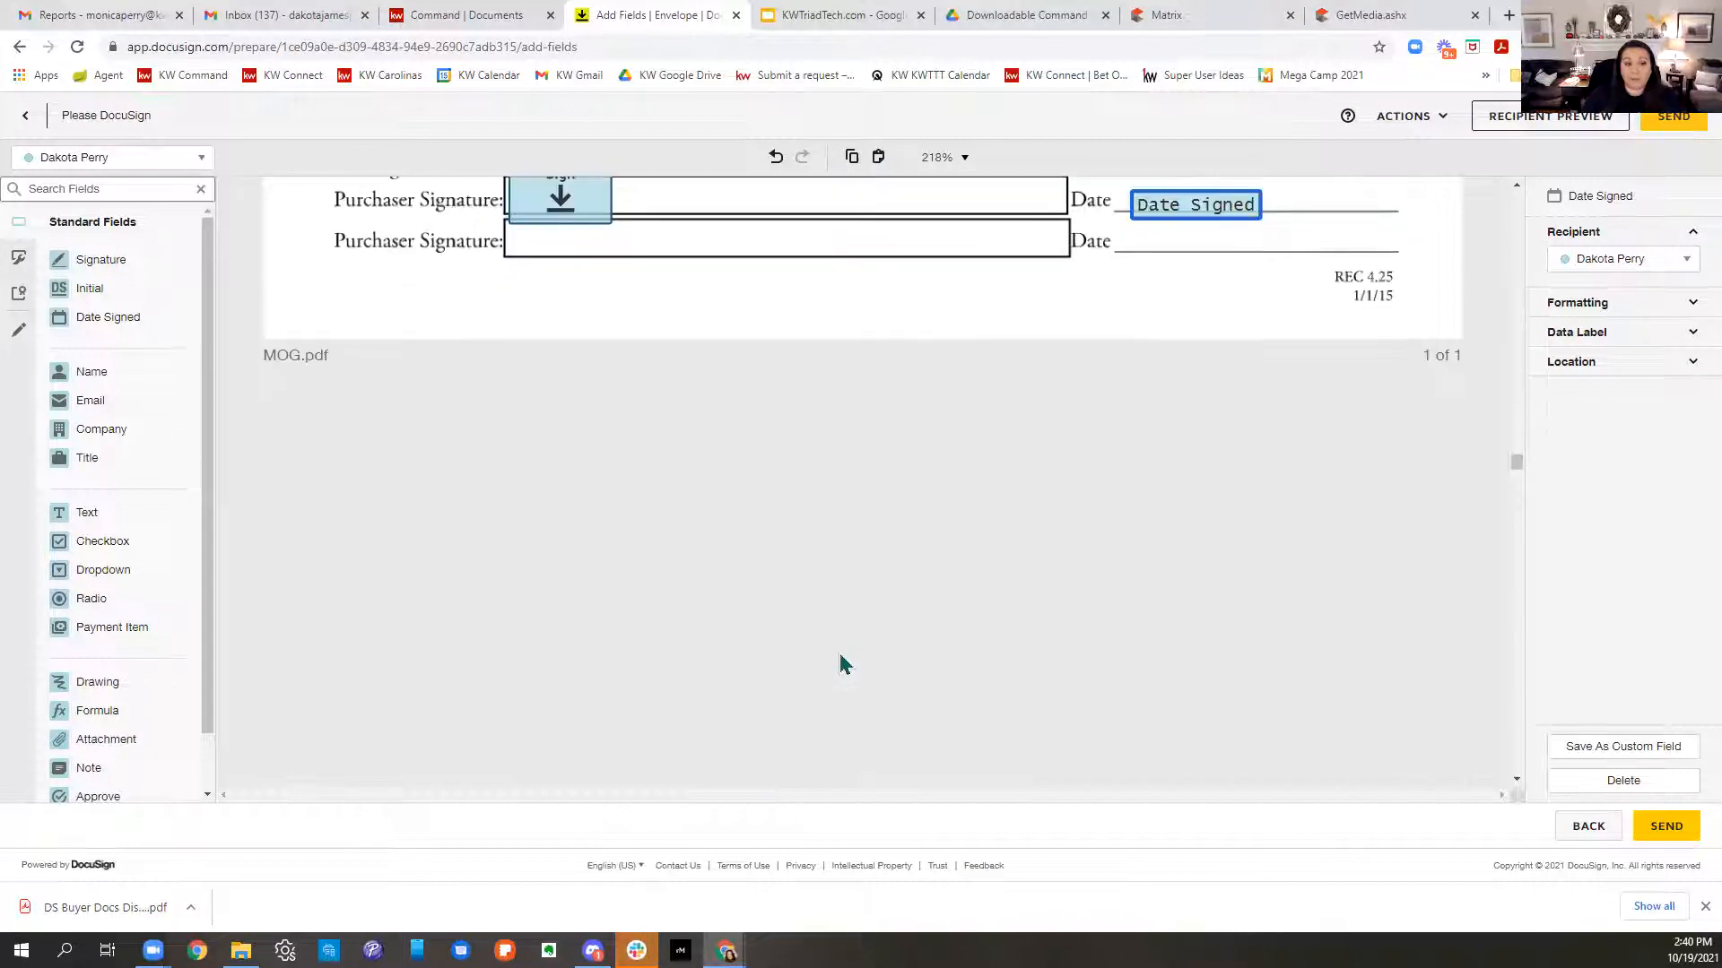
scroll(841, 662, down, 3)
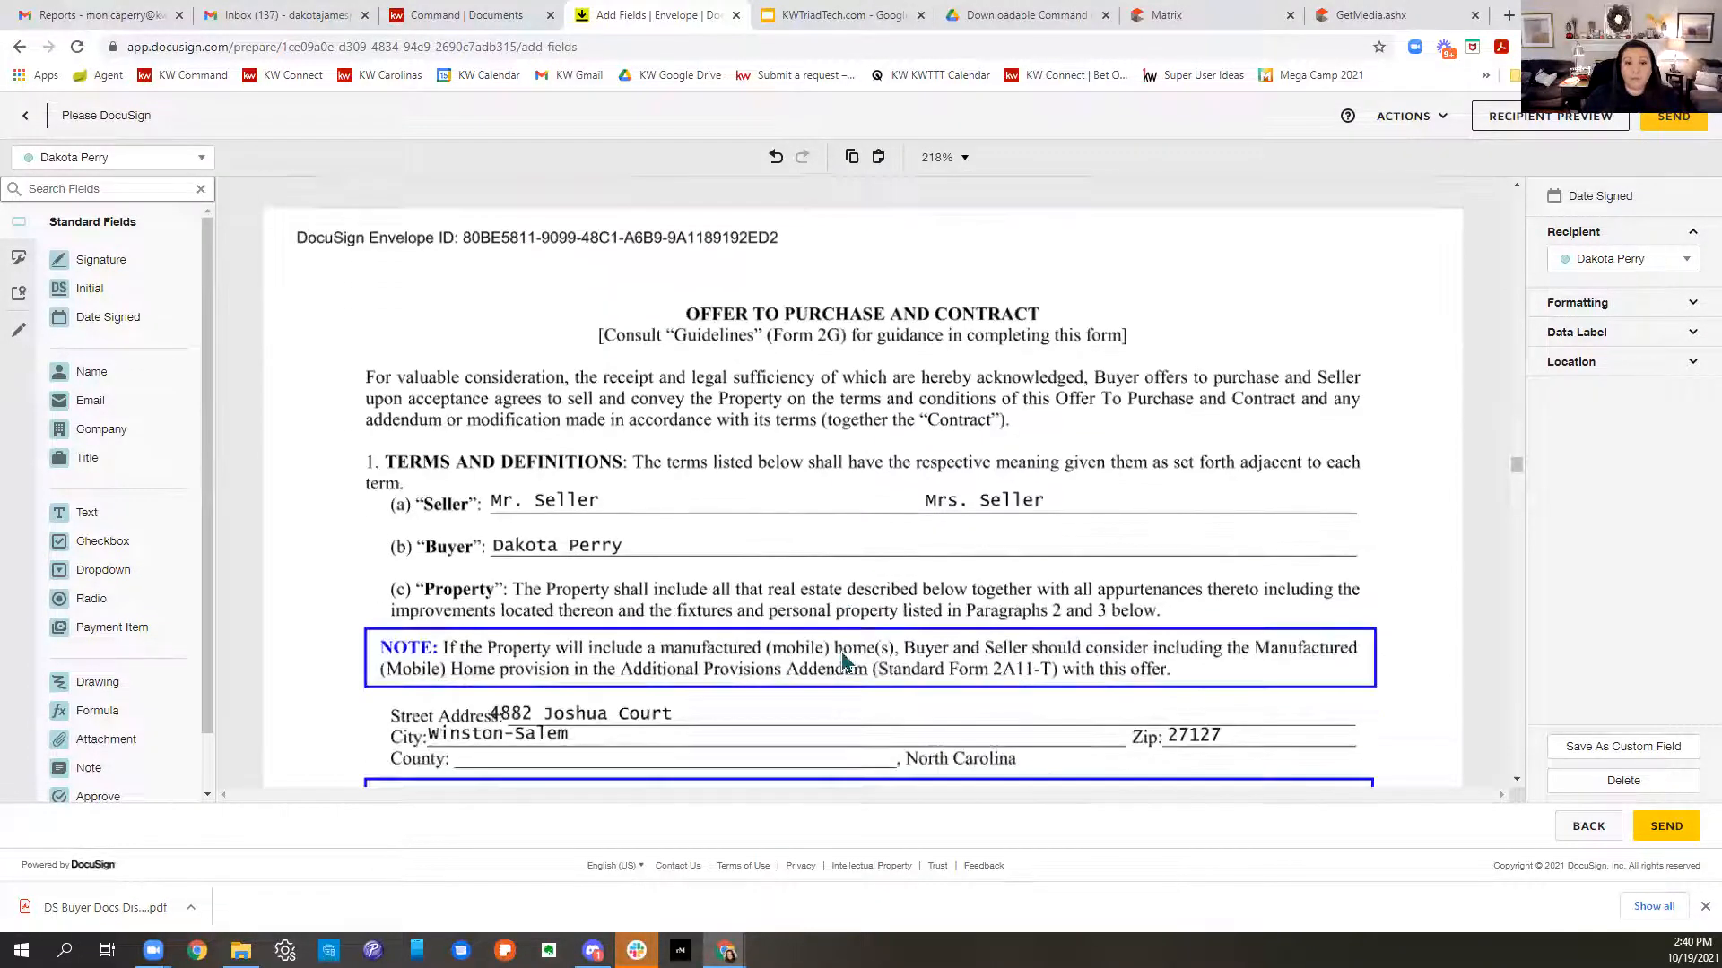
scroll(841, 662, down, 13)
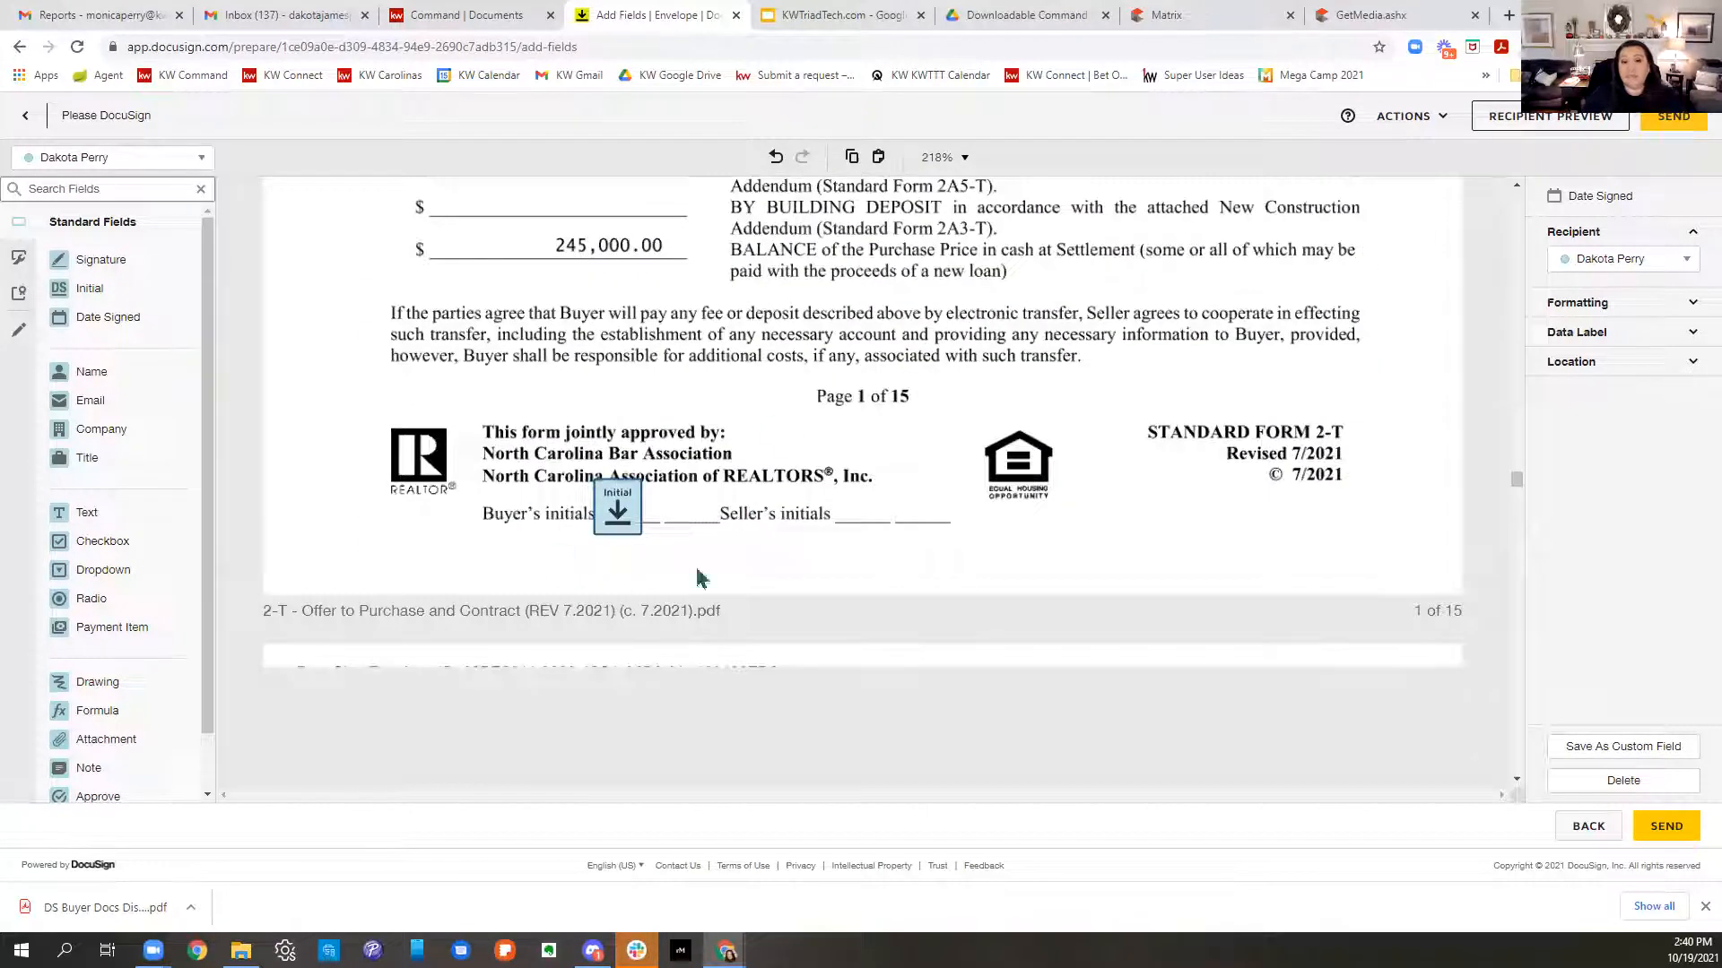
scroll(730, 516, down, 20)
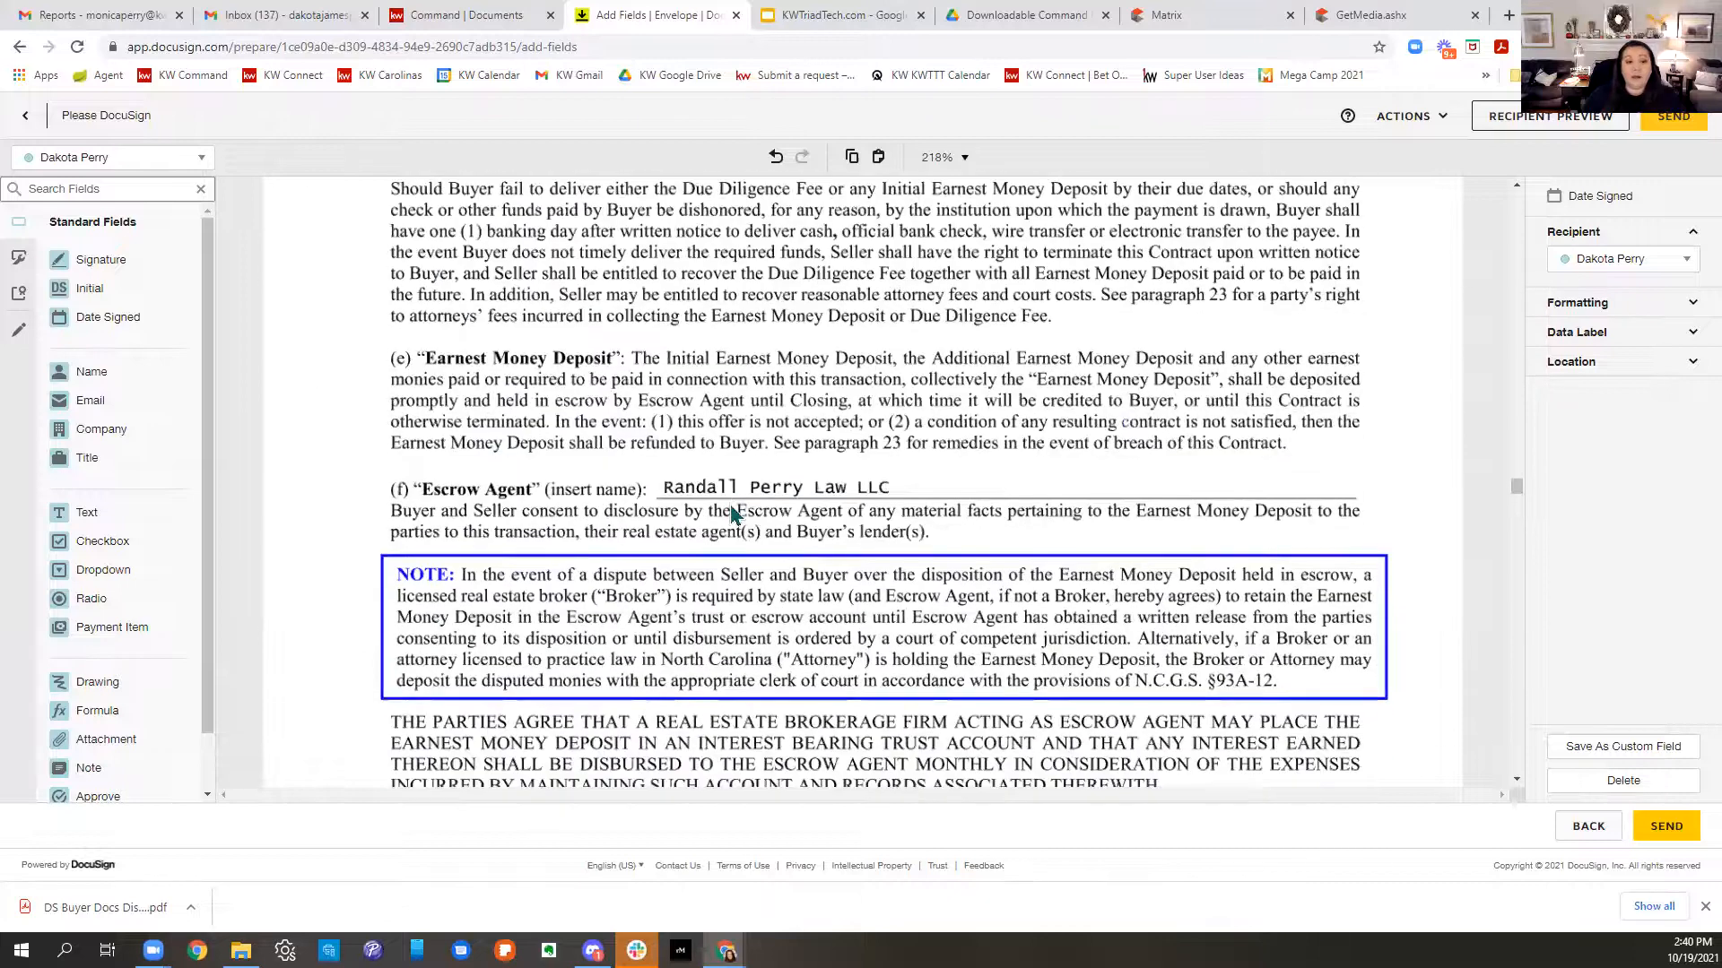
scroll(730, 511, down, 15)
scroll(686, 531, down, 10)
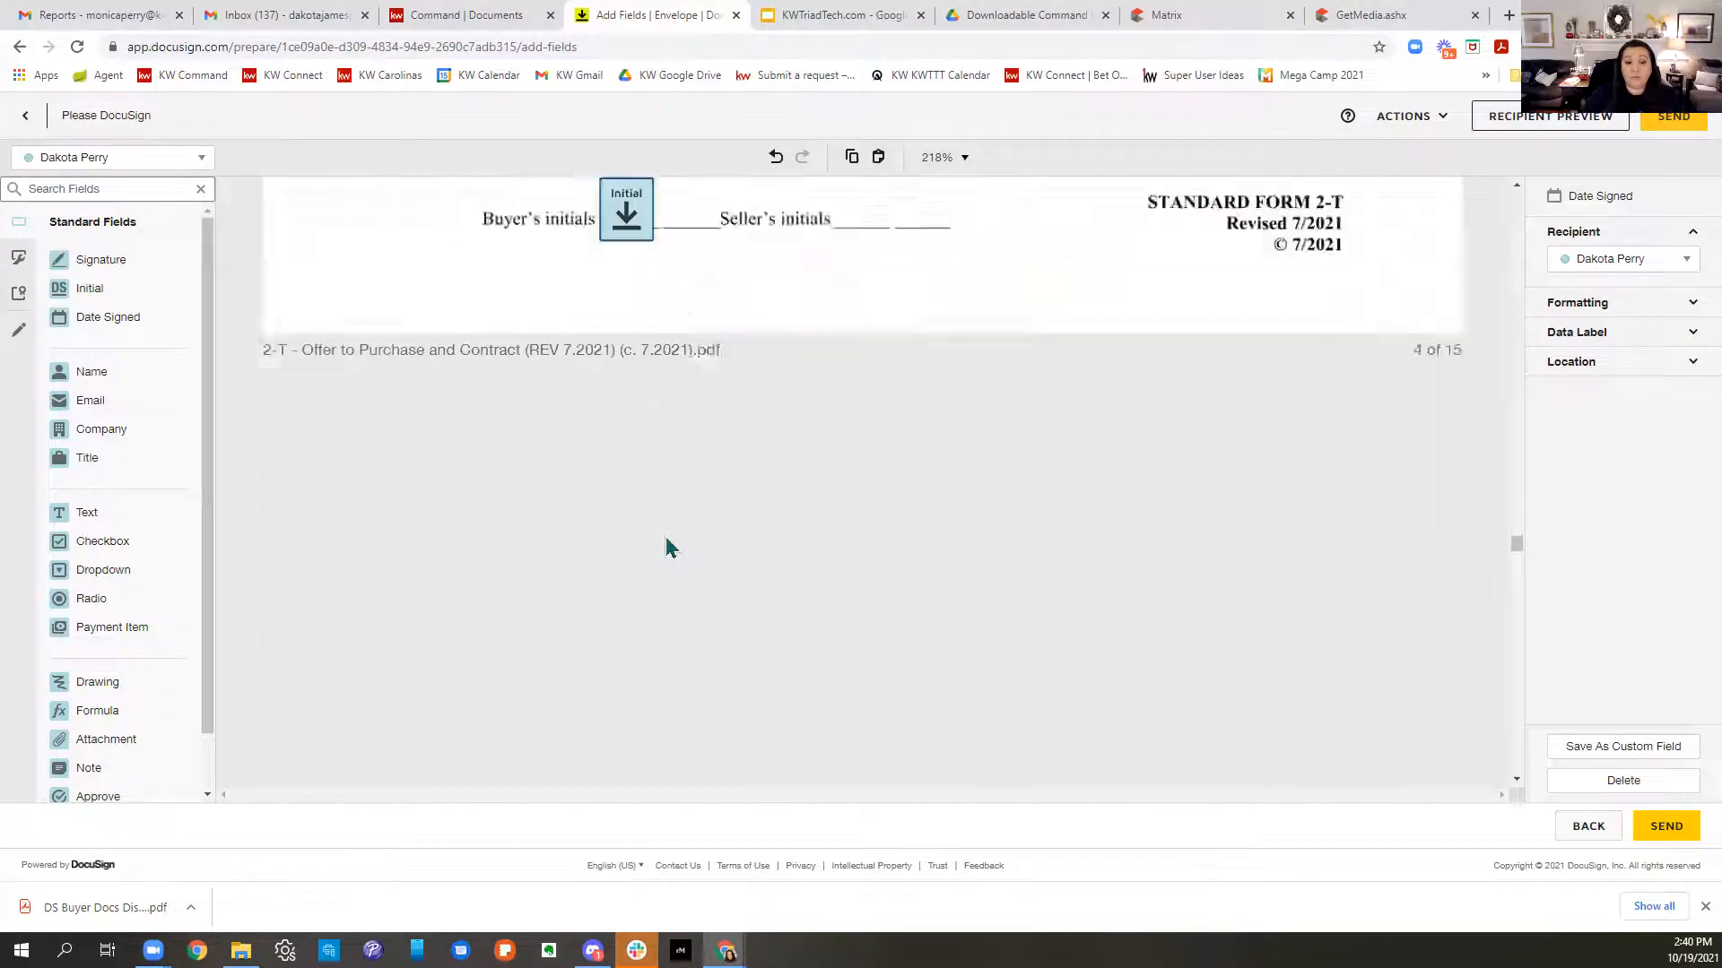
scroll(668, 547, down, 15)
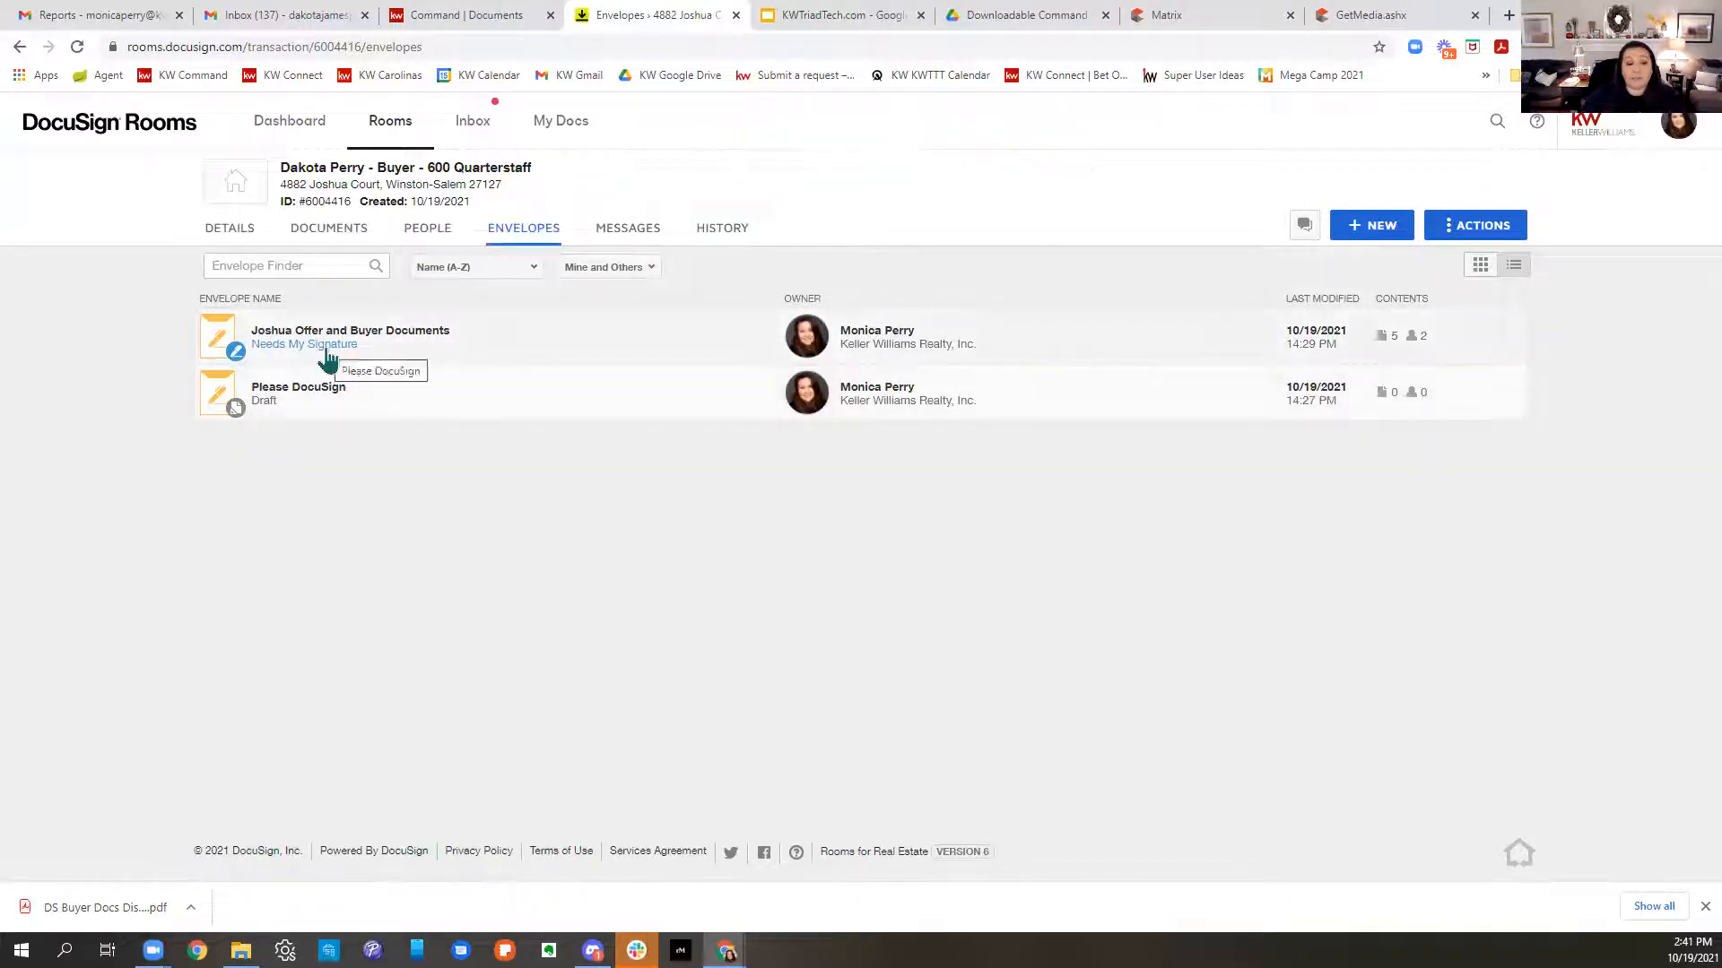
- Open the 'Joshua Offer and Buyer Documents' envelope and begin signing it as the agent
click(327, 359)
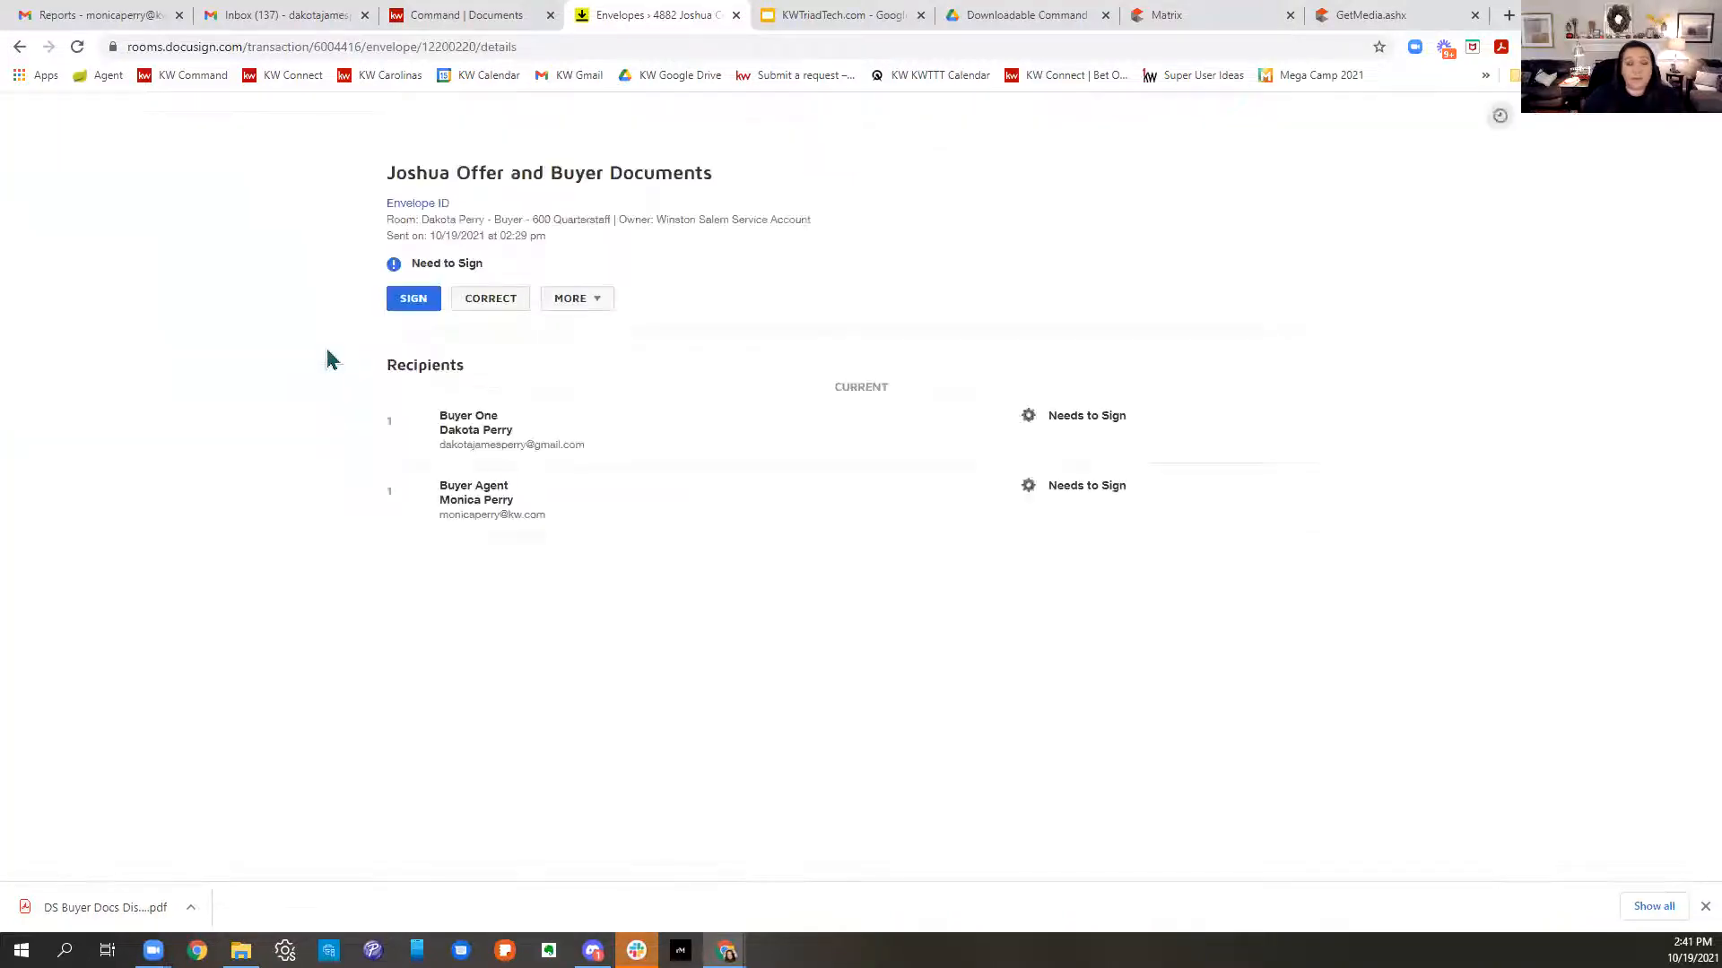
click(425, 309)
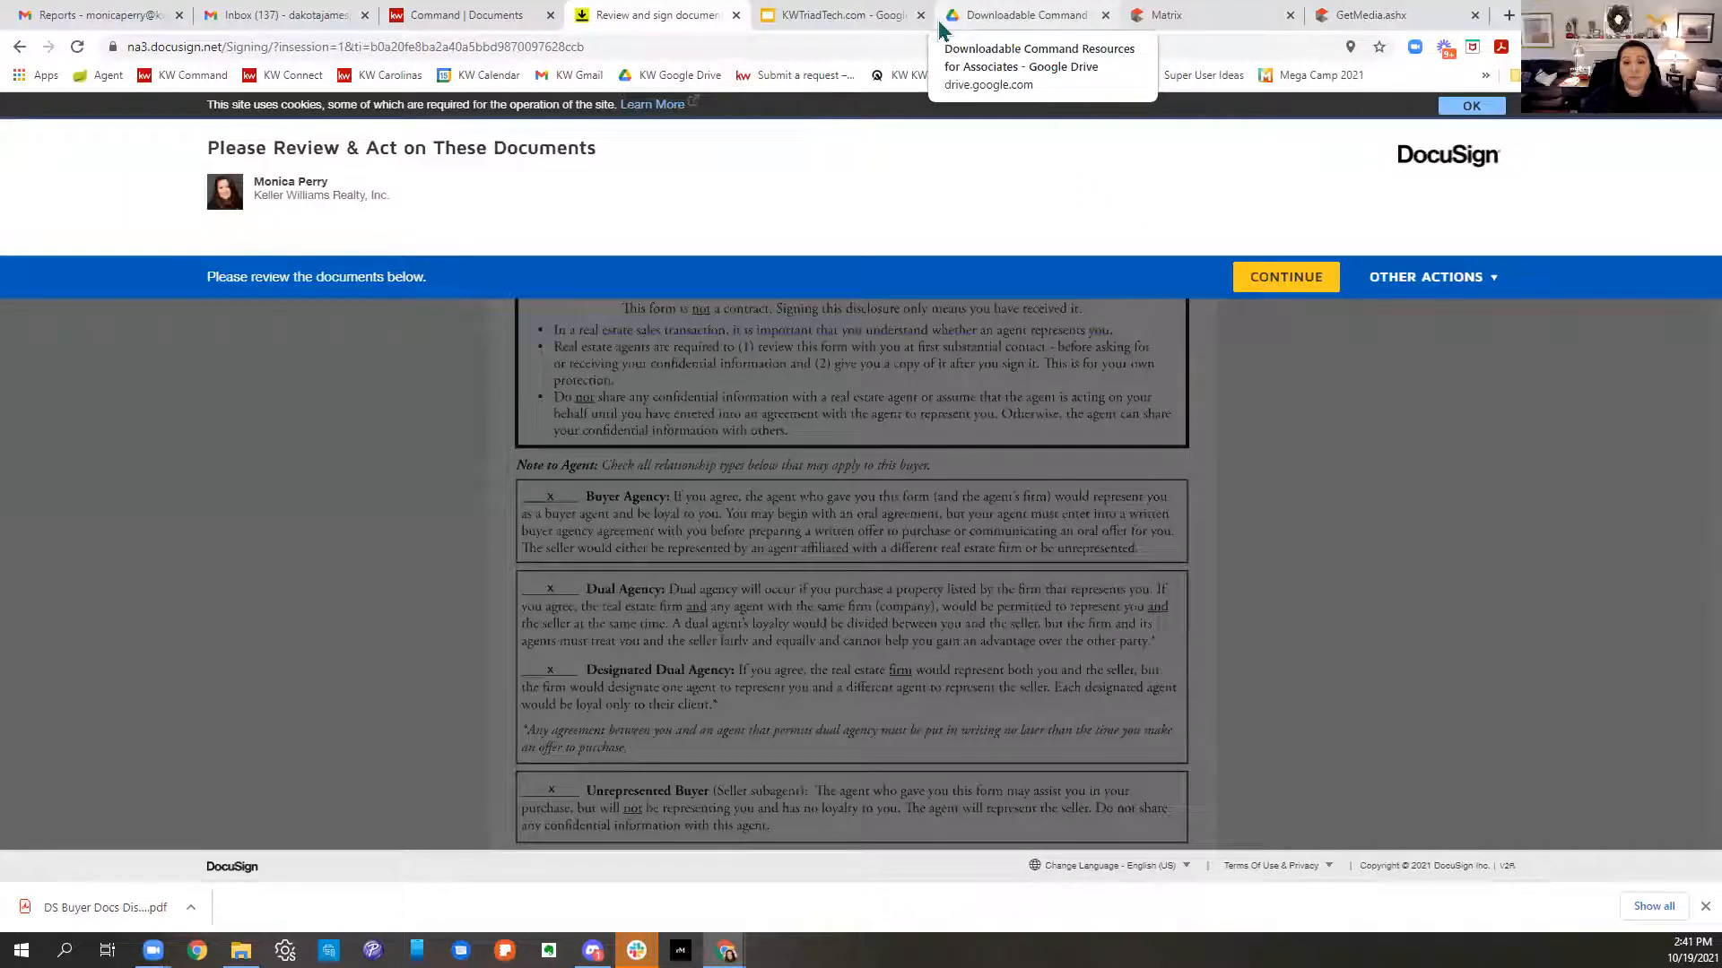
- Apply the agent's initials and signature, finish the envelope, and bring up the buyer's Gmail inbox
click(1309, 278)
click(440, 253)
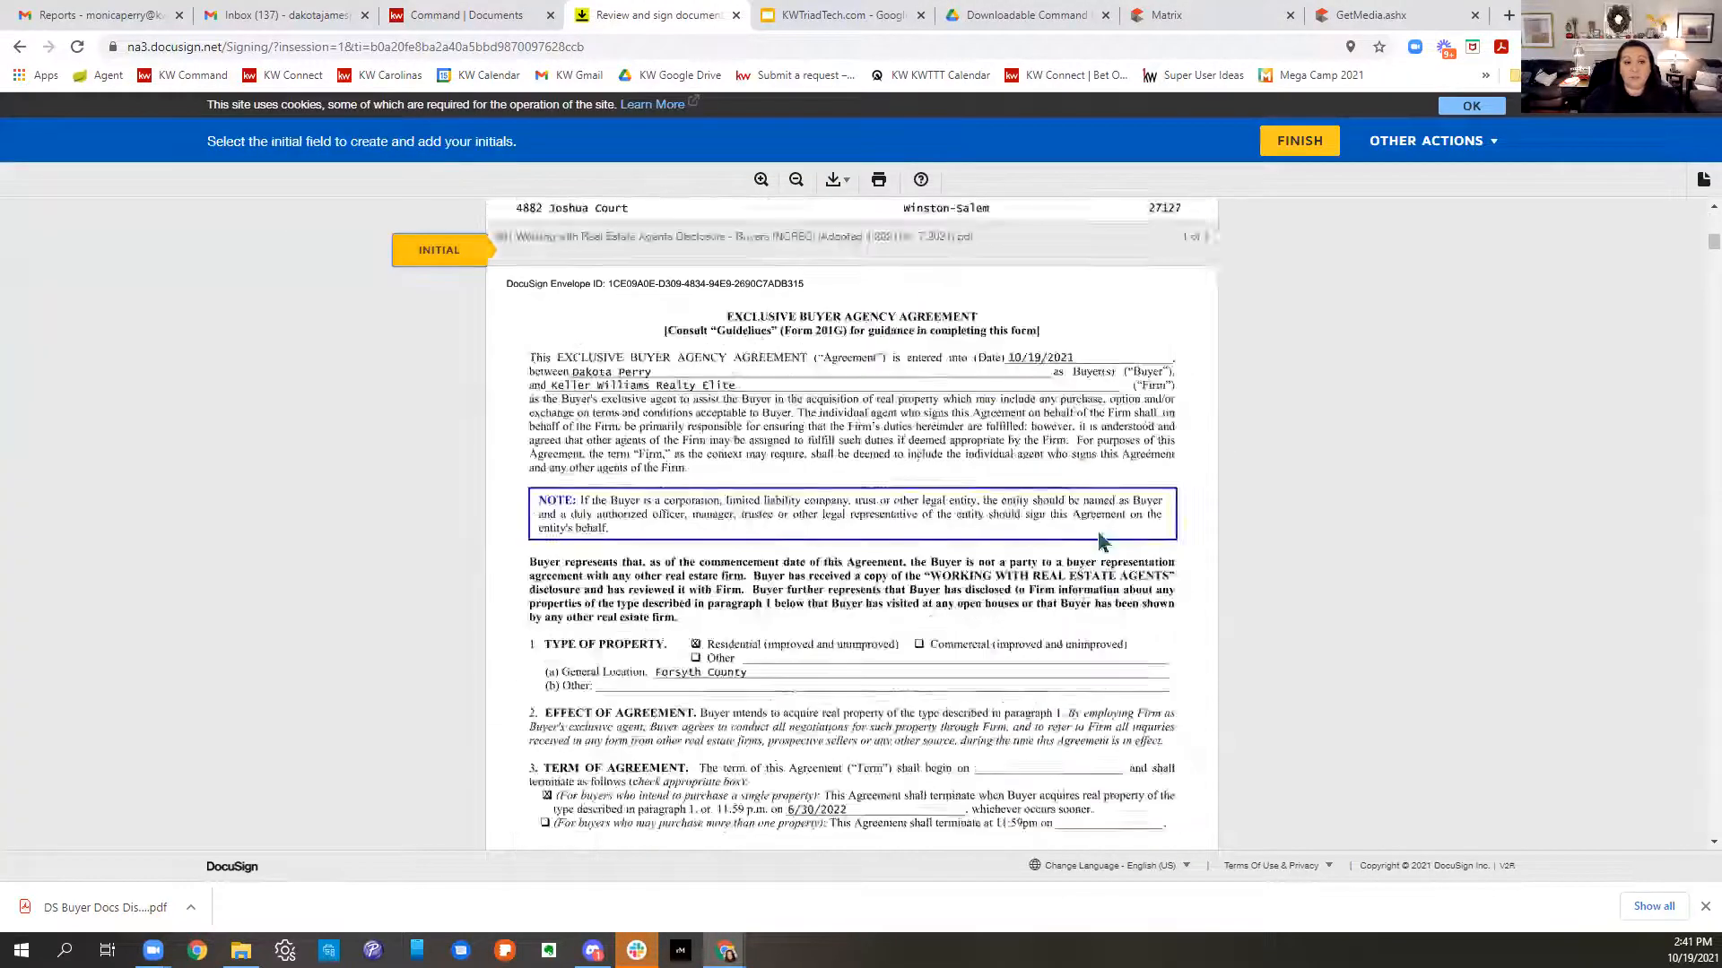
scroll(900, 522, down, 20)
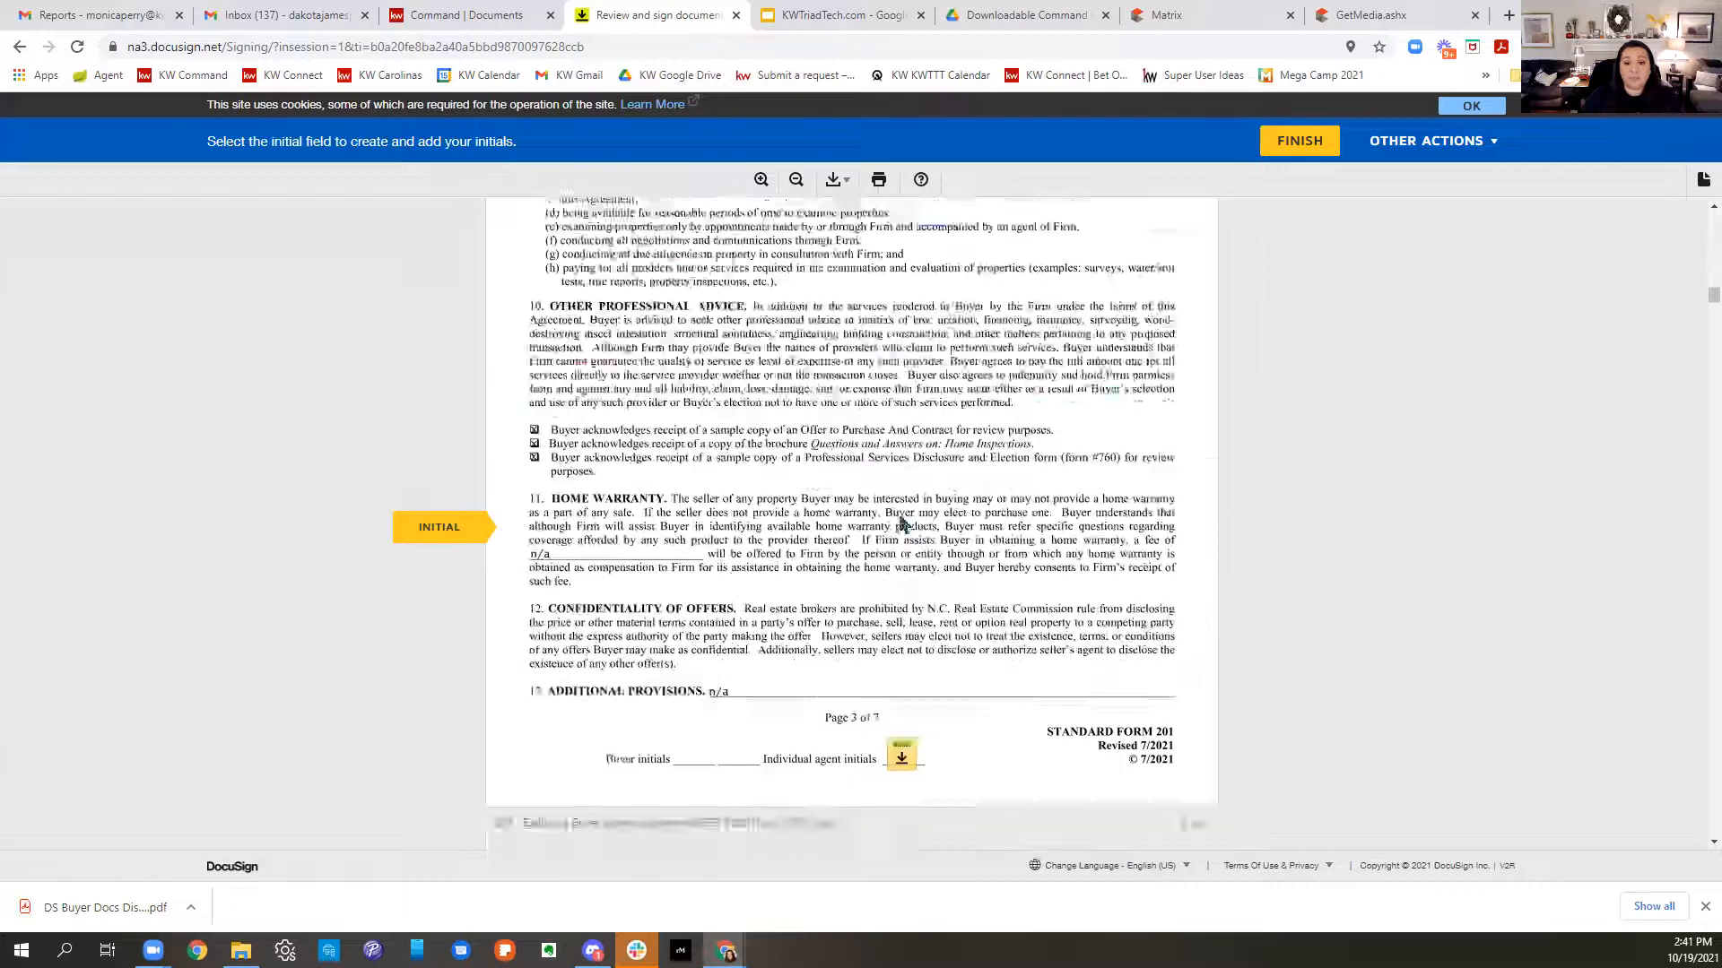
click(900, 522)
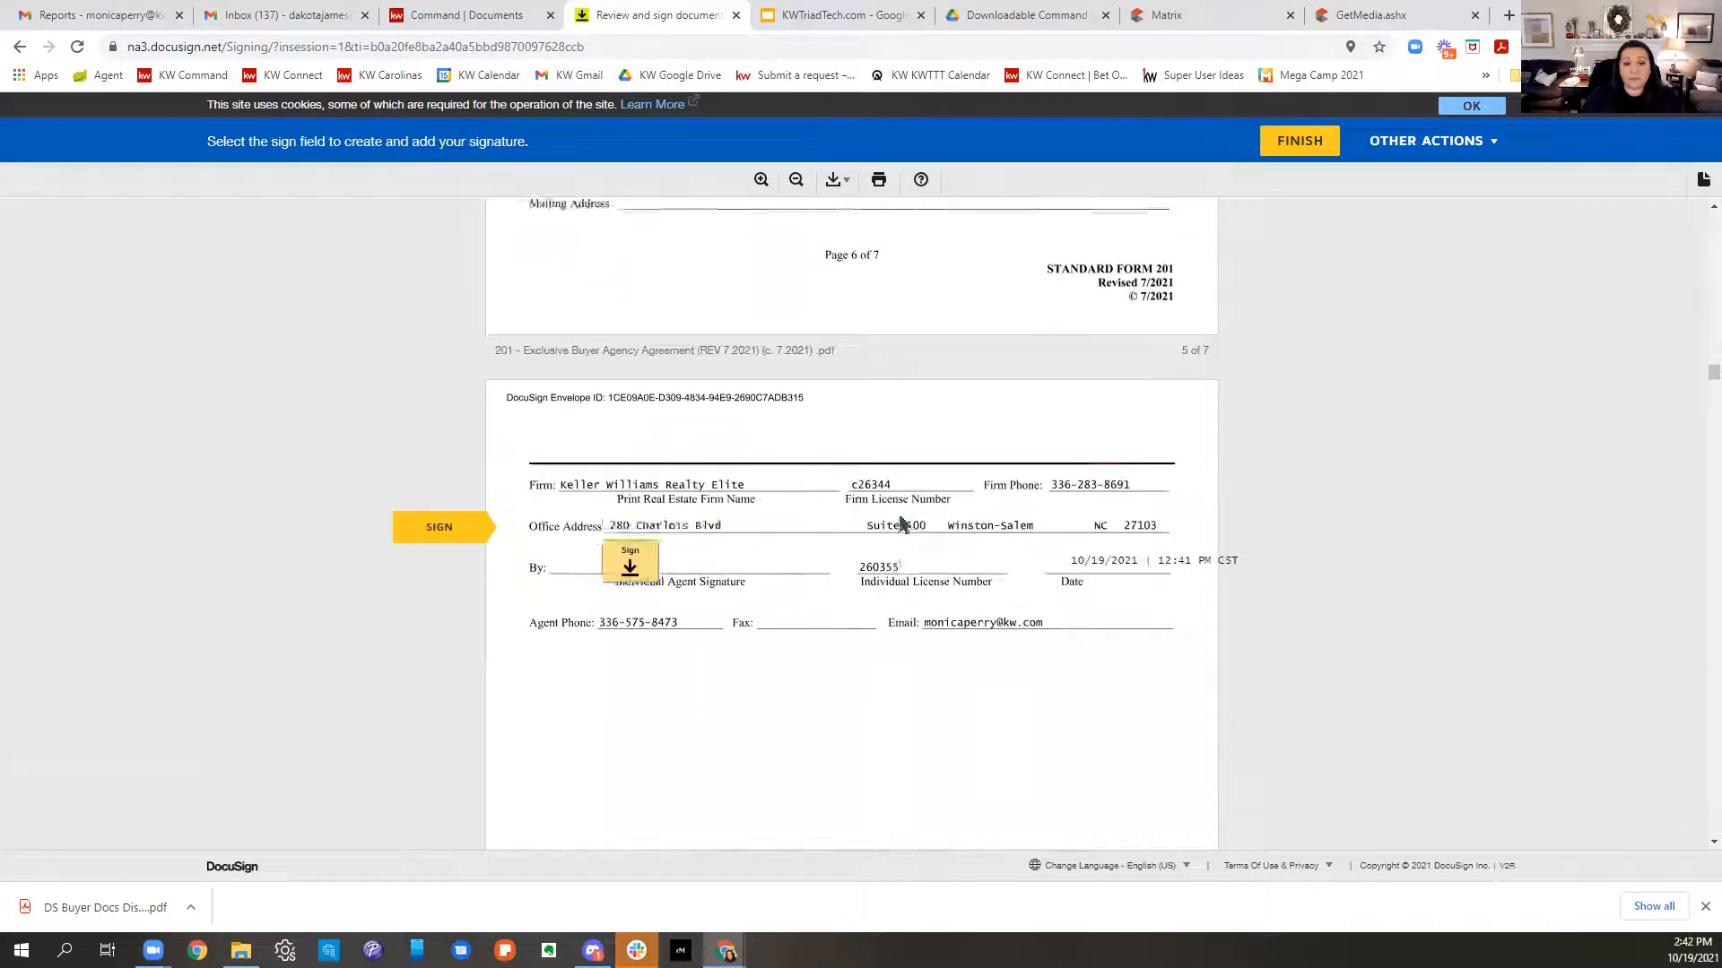
click(638, 534)
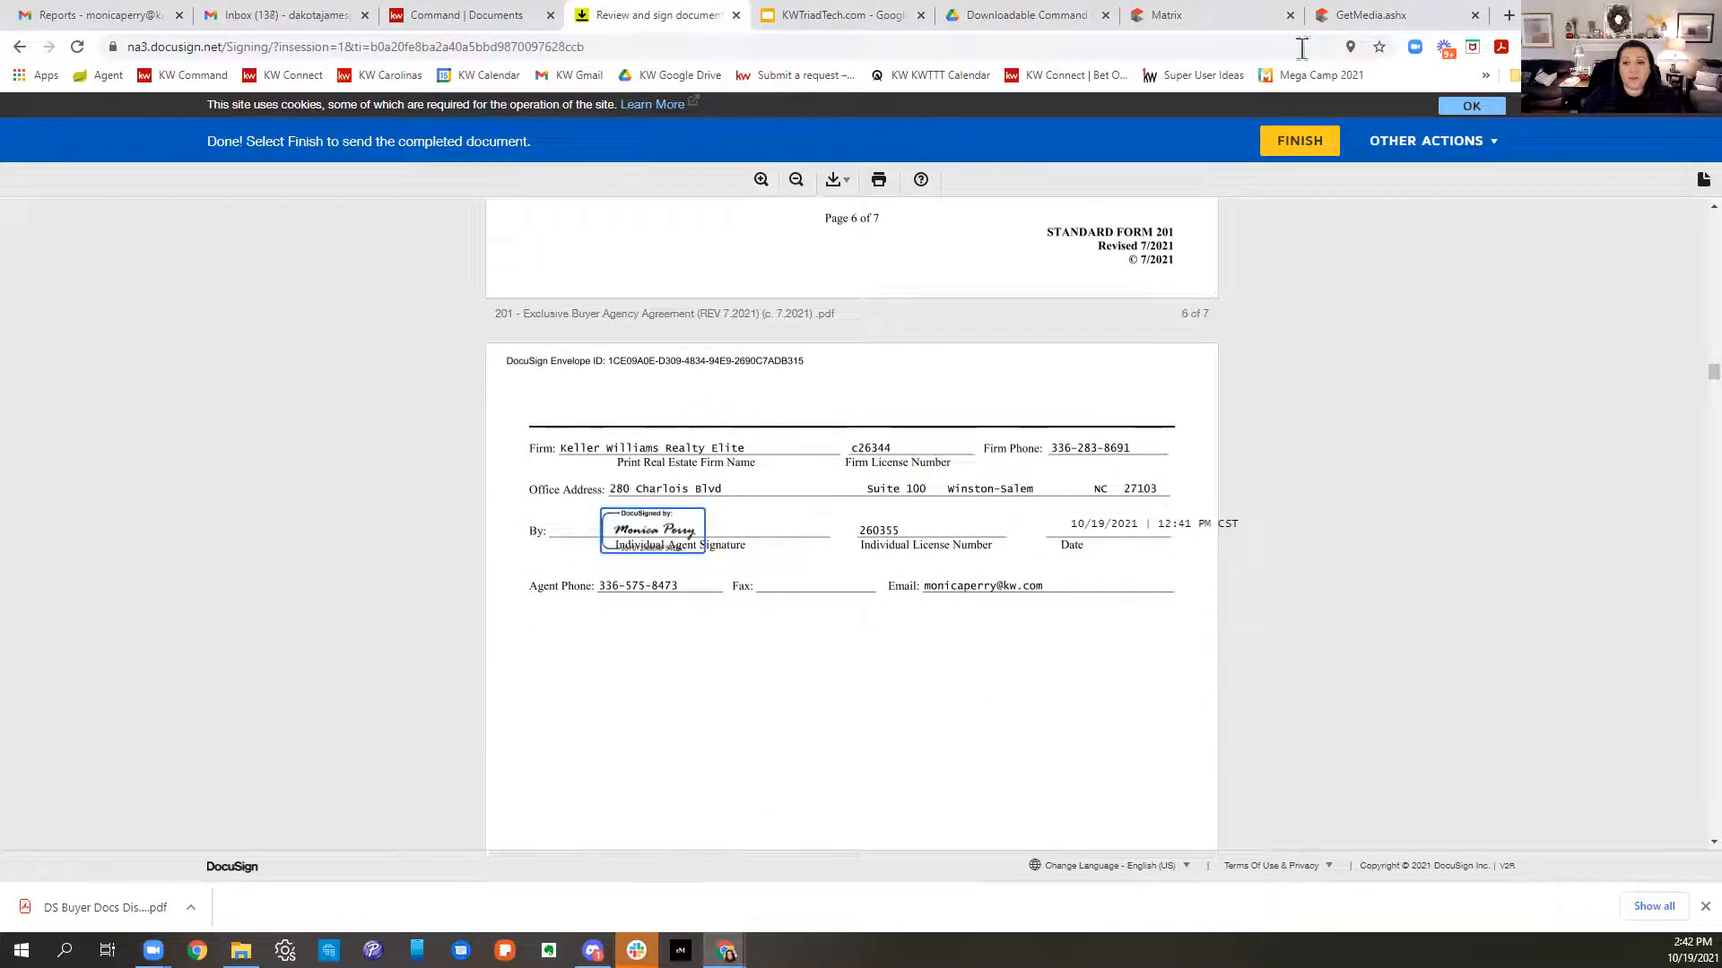
click(1325, 142)
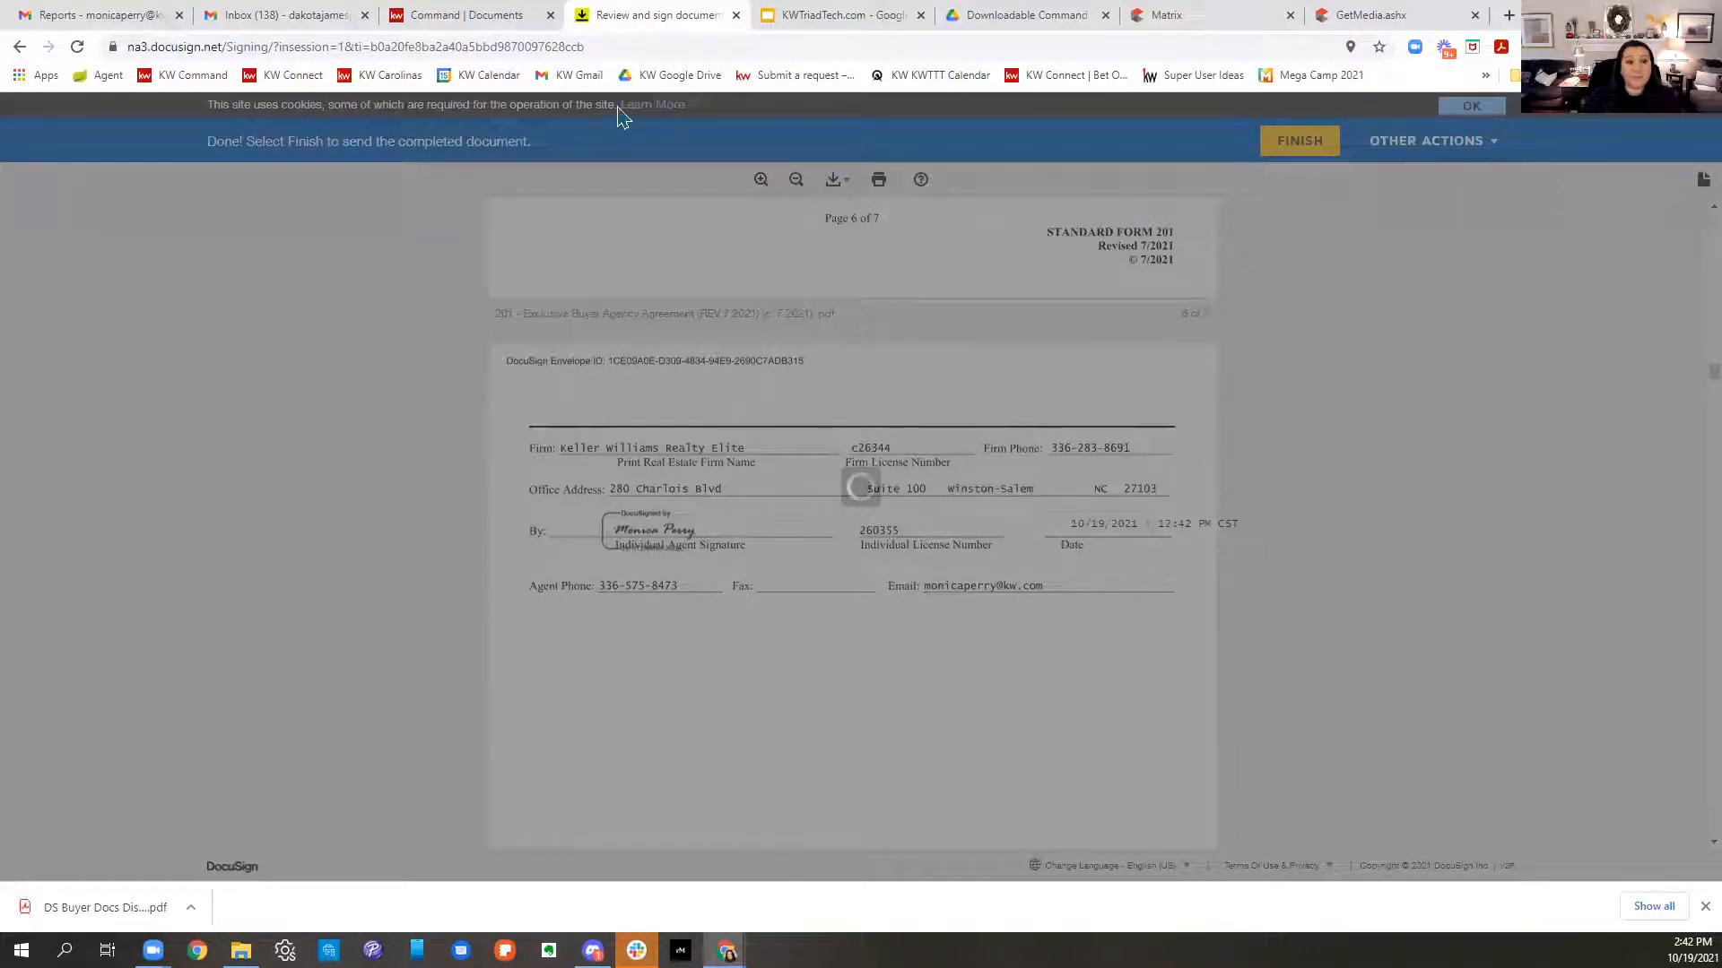
click(296, 15)
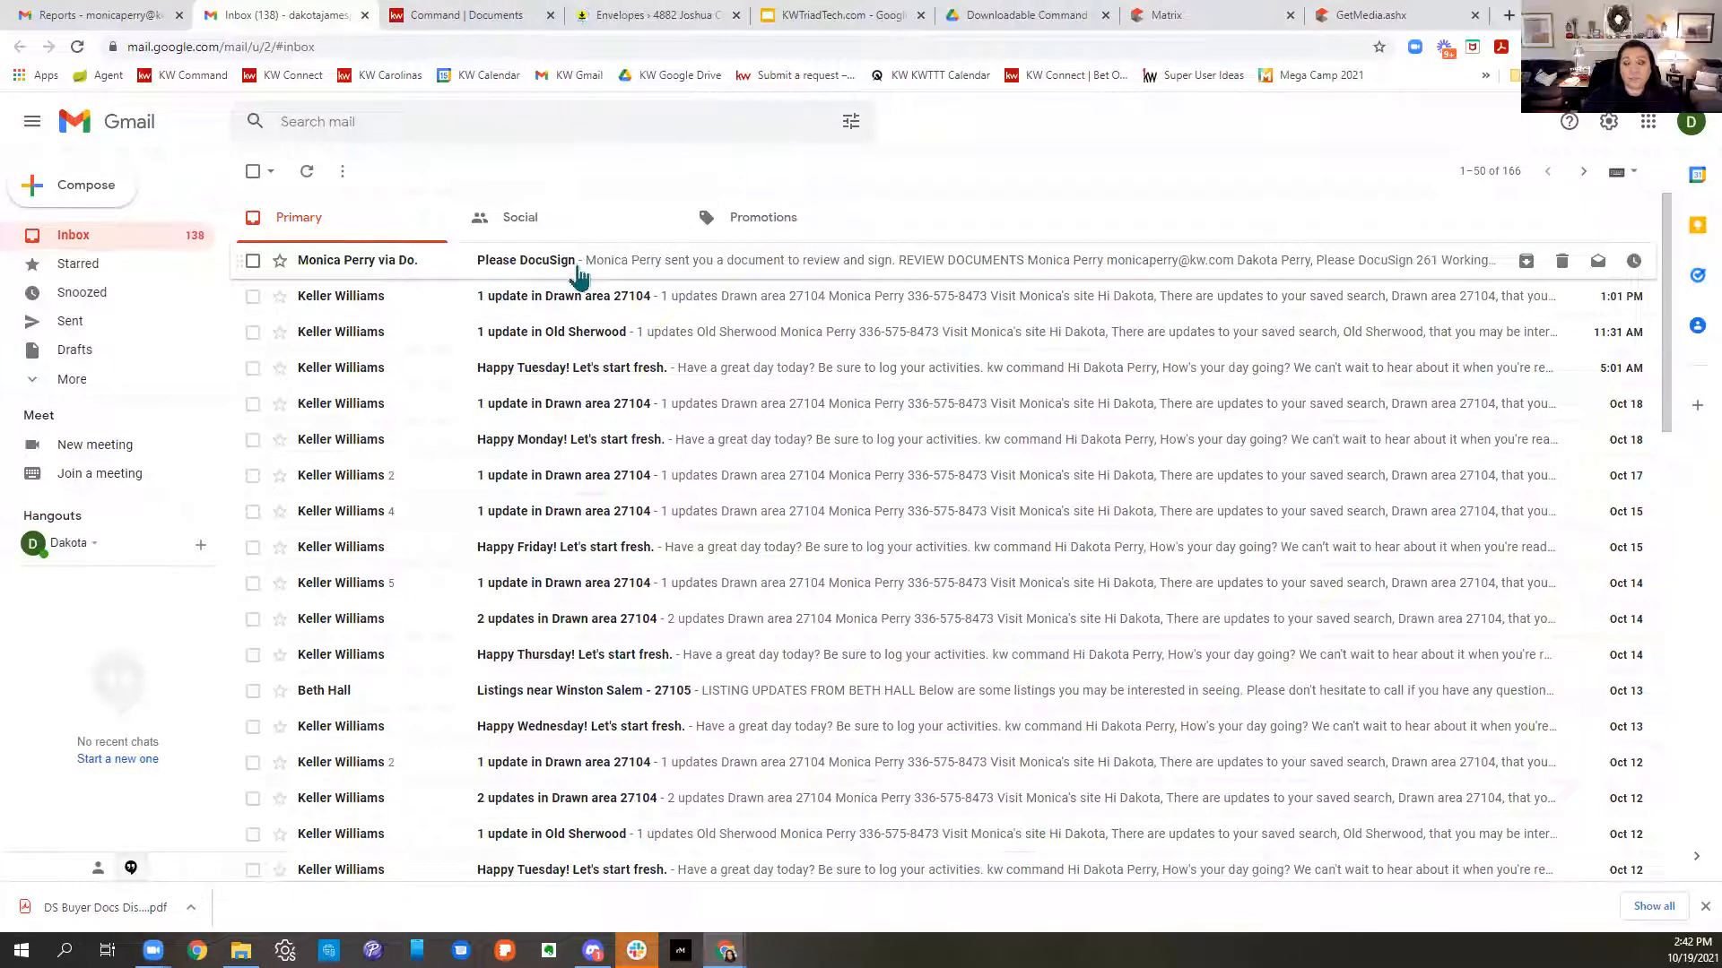
- From the 'Please DocuSign' email, open the agency disclosure documents for the buyer to sign
click(576, 269)
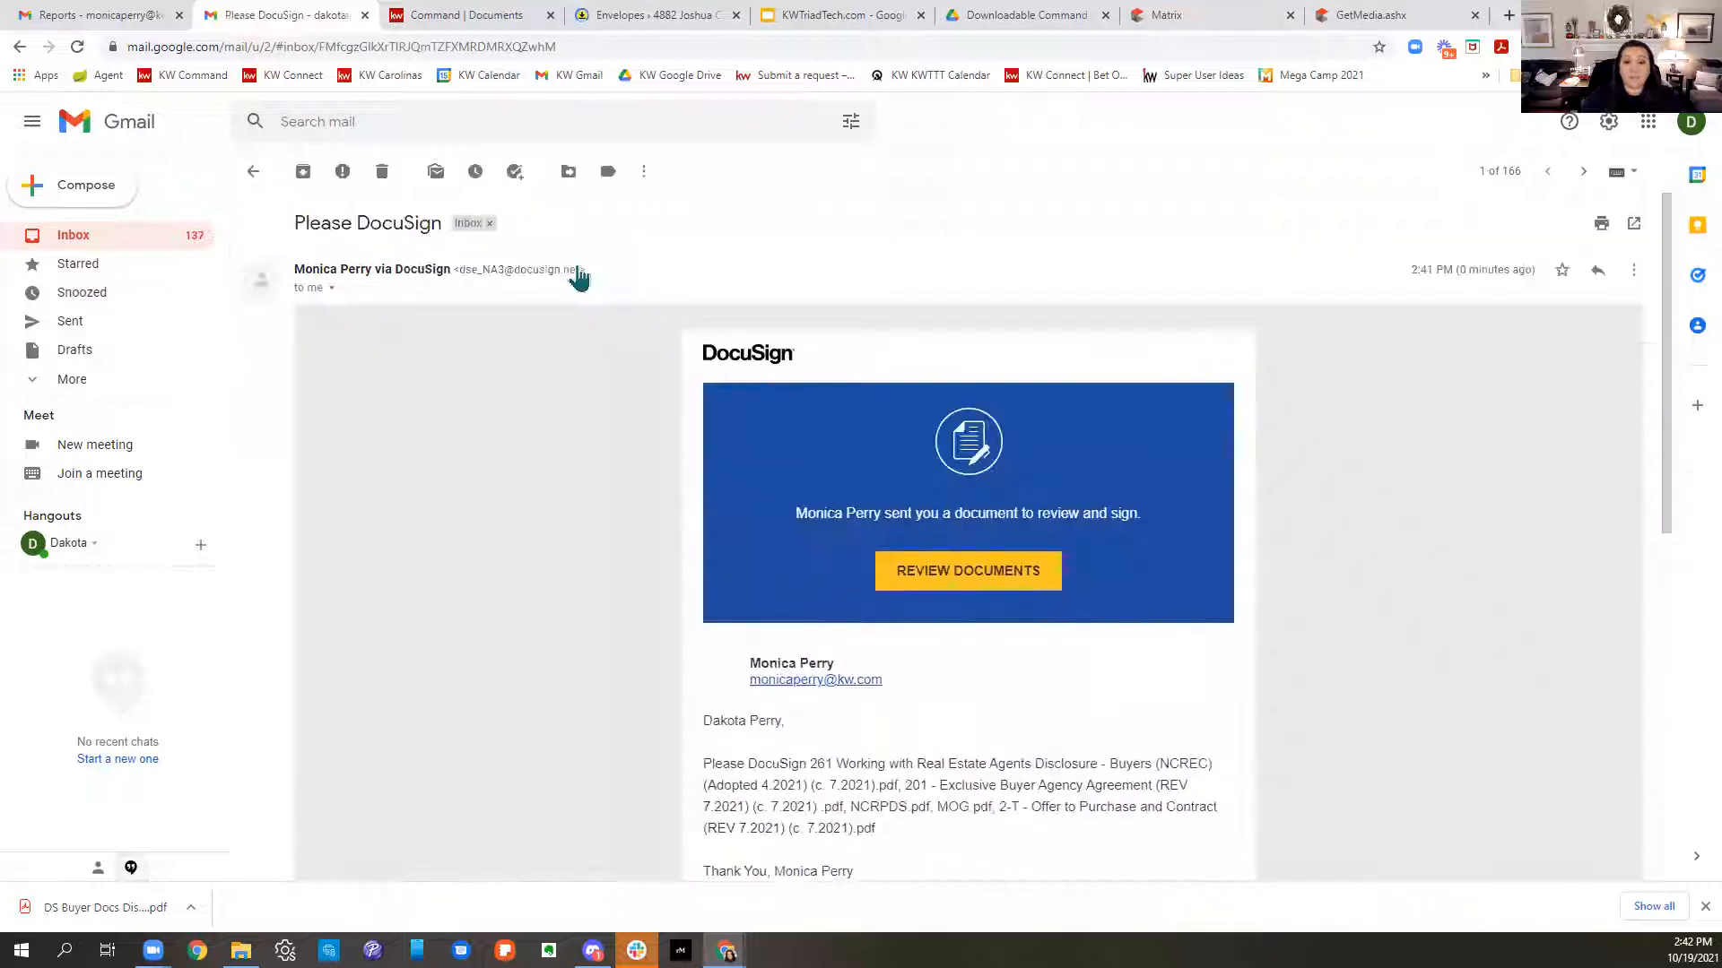
scroll(1280, 548, down, 3)
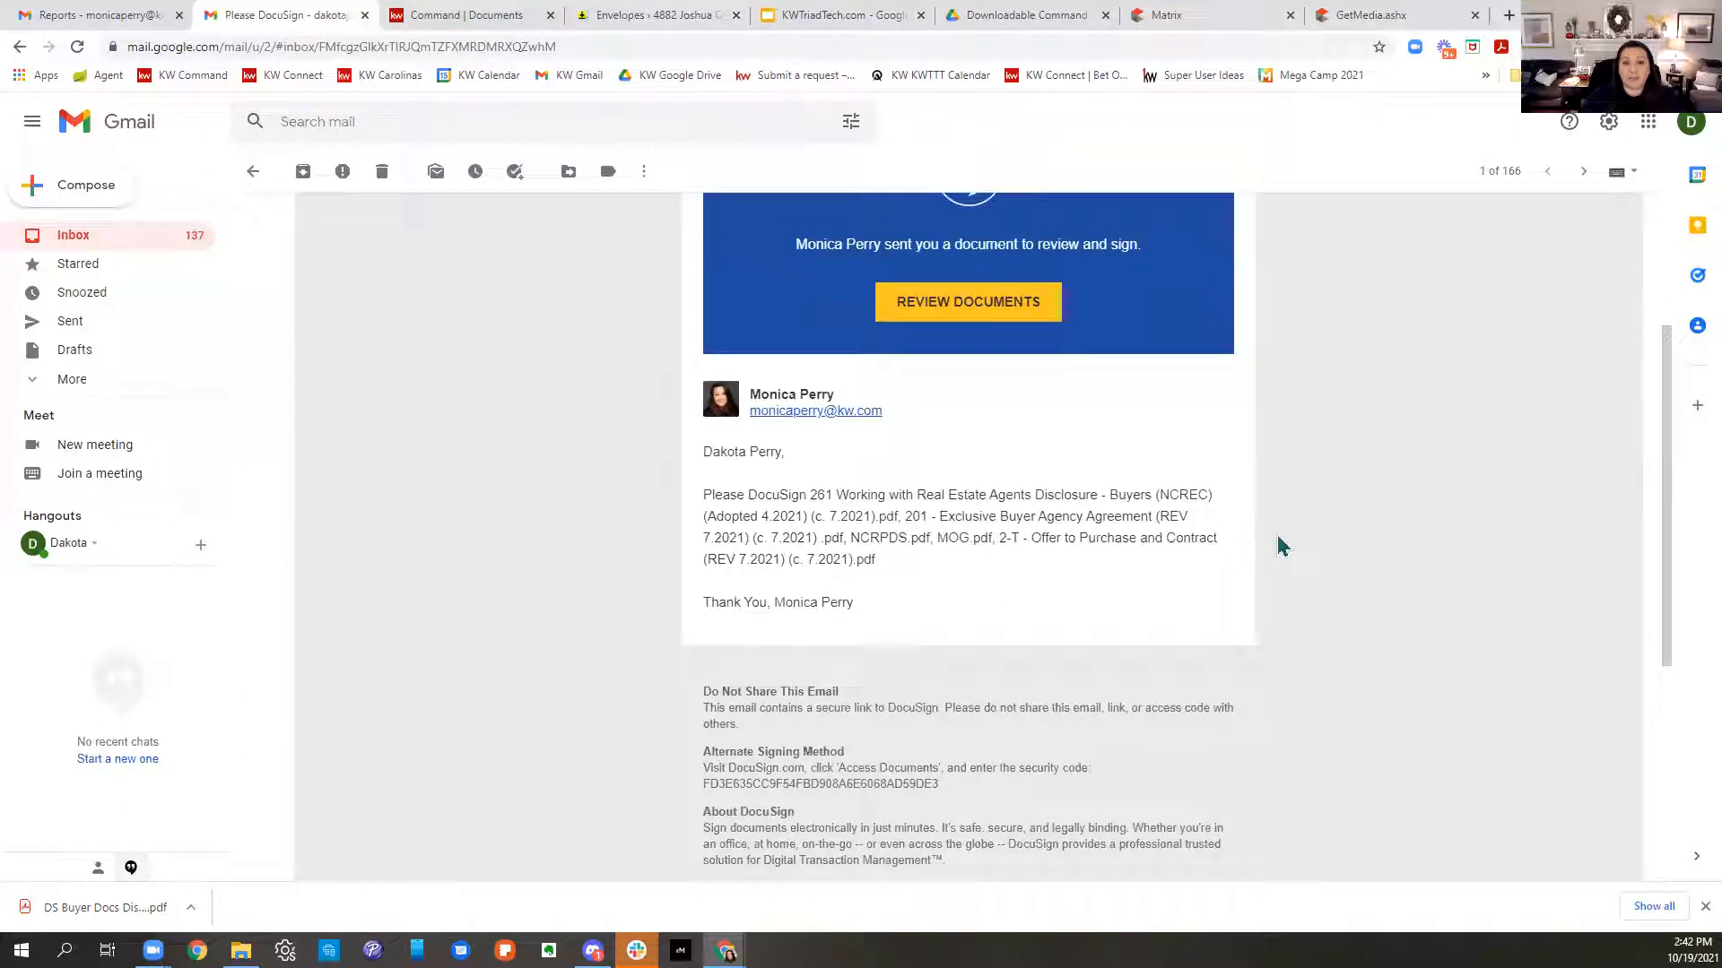
scroll(1281, 546, up, 3)
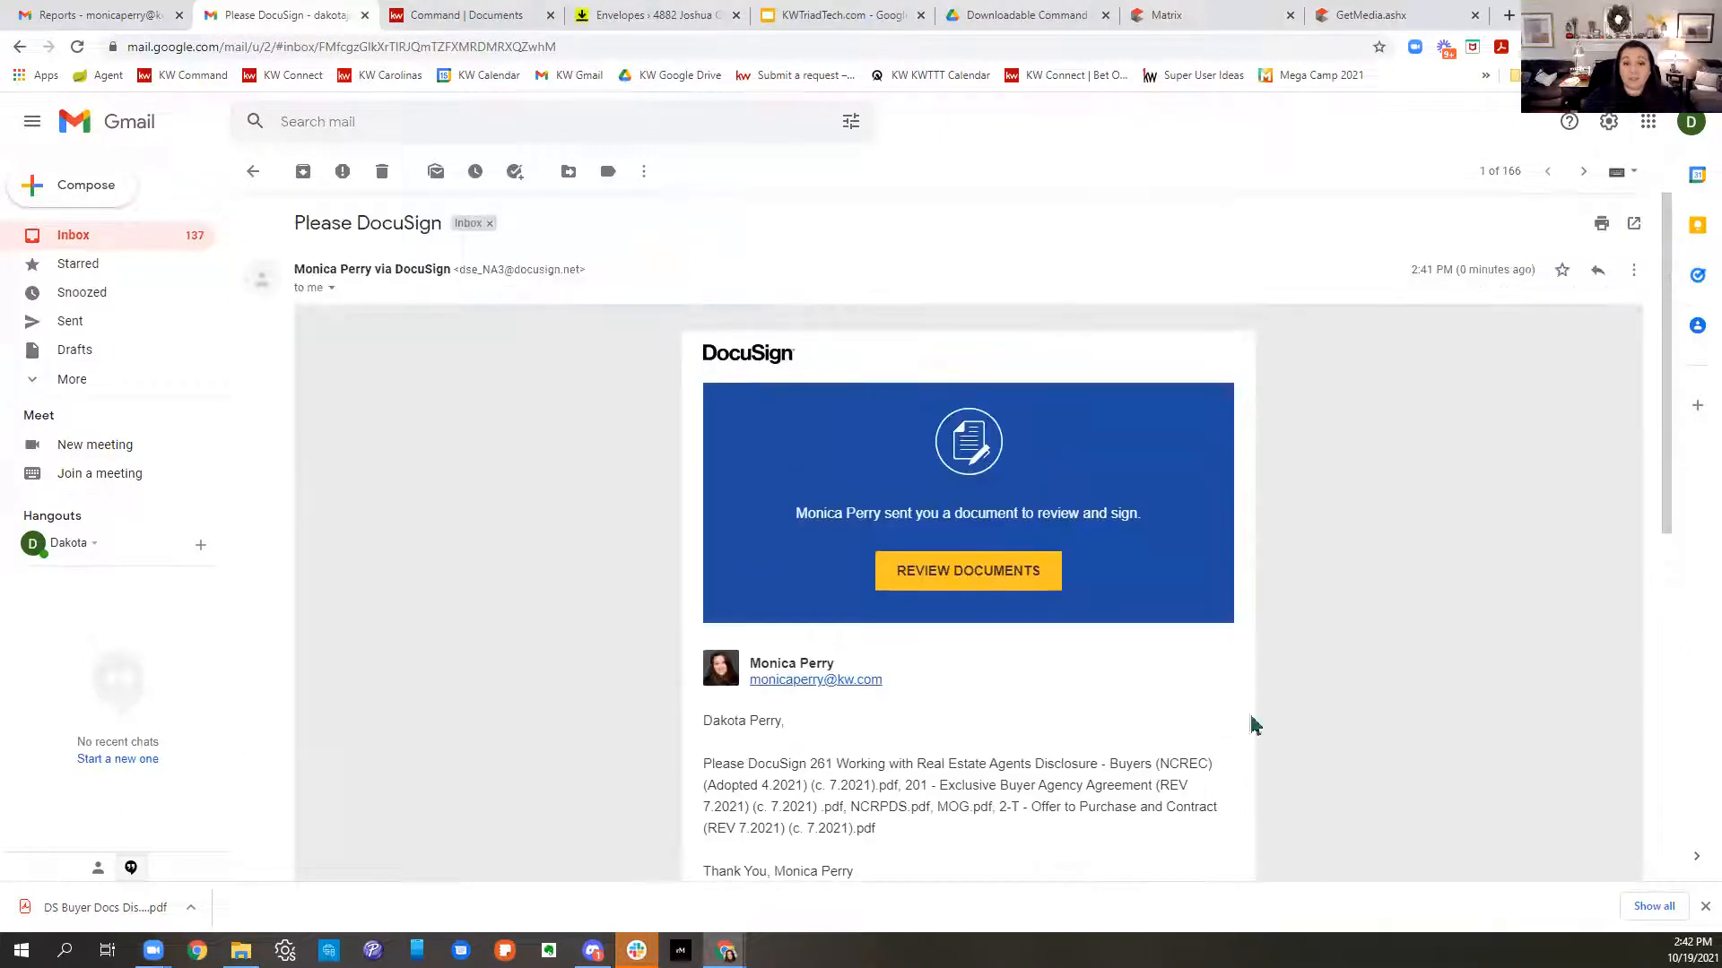
click(947, 583)
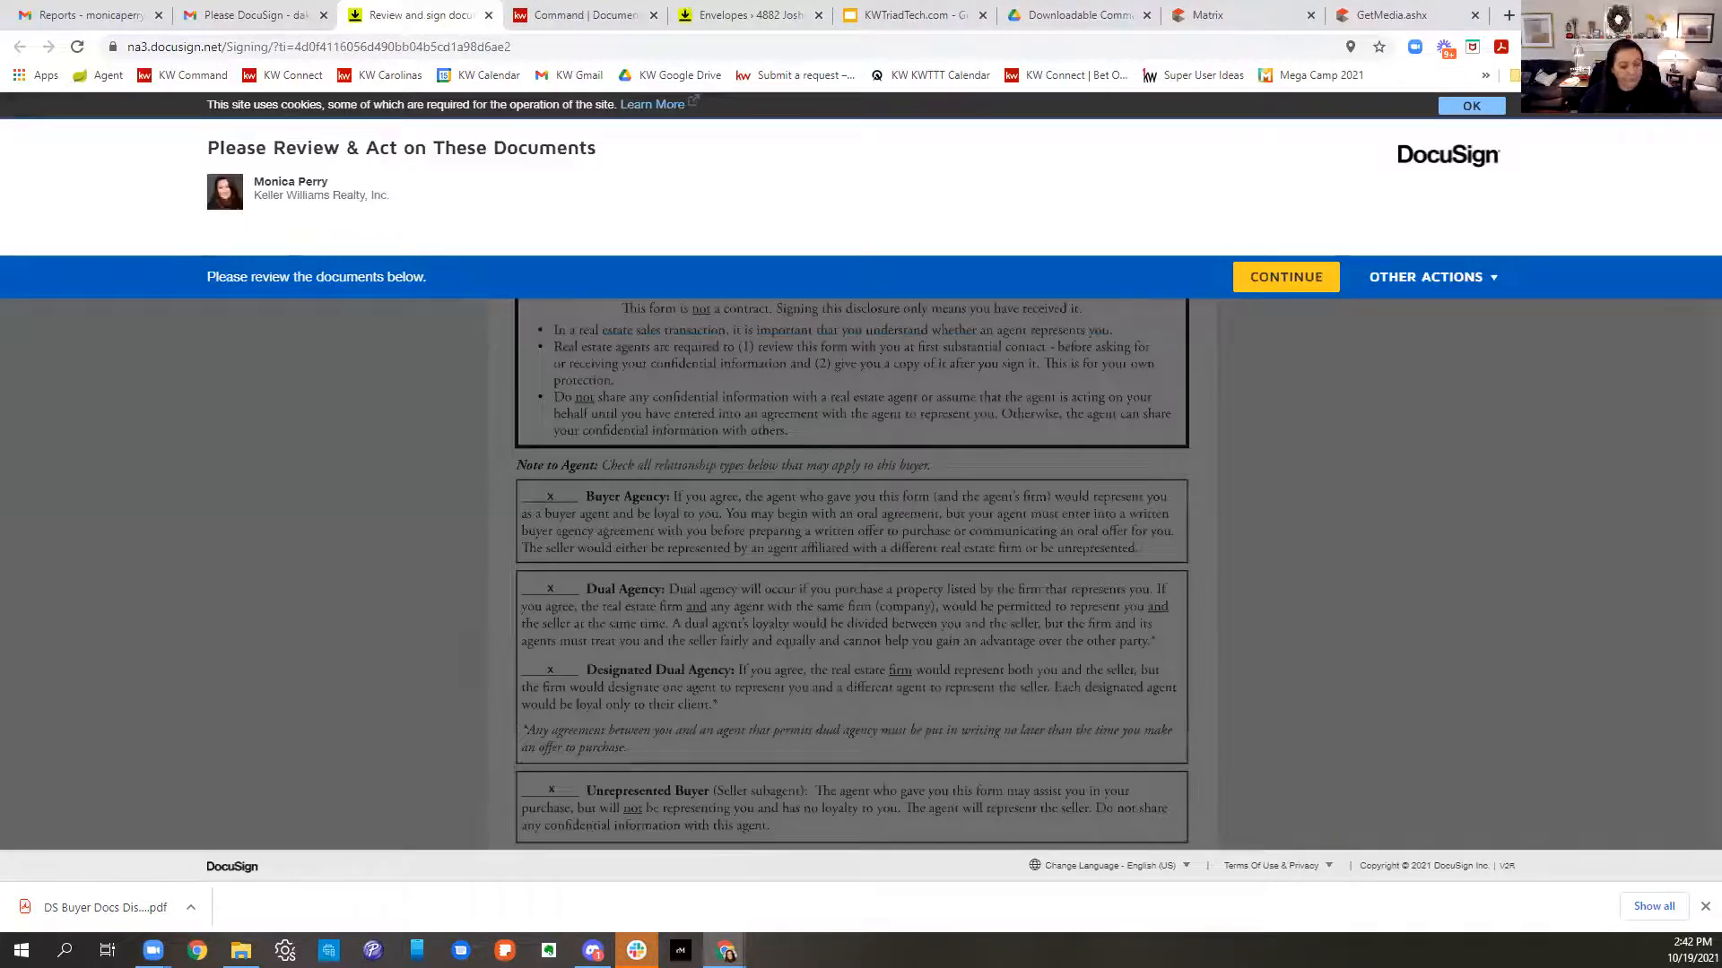
- Sign the buyer signature on the agency disclosure
click(1288, 285)
click(442, 255)
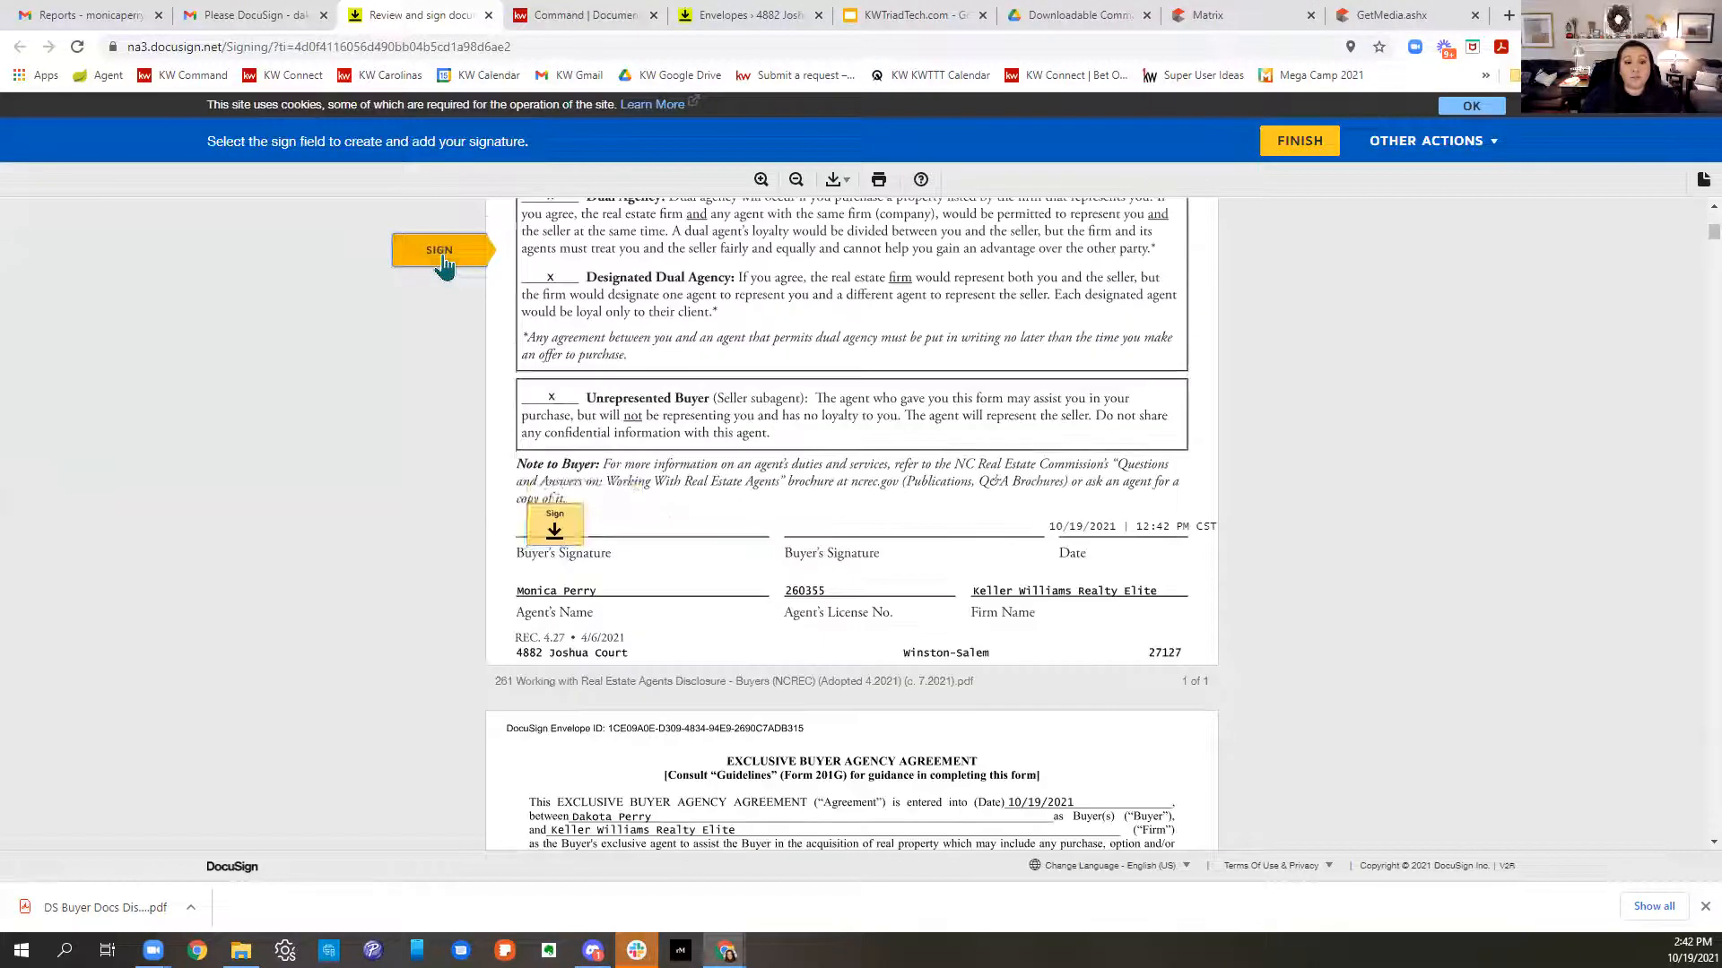
click(553, 536)
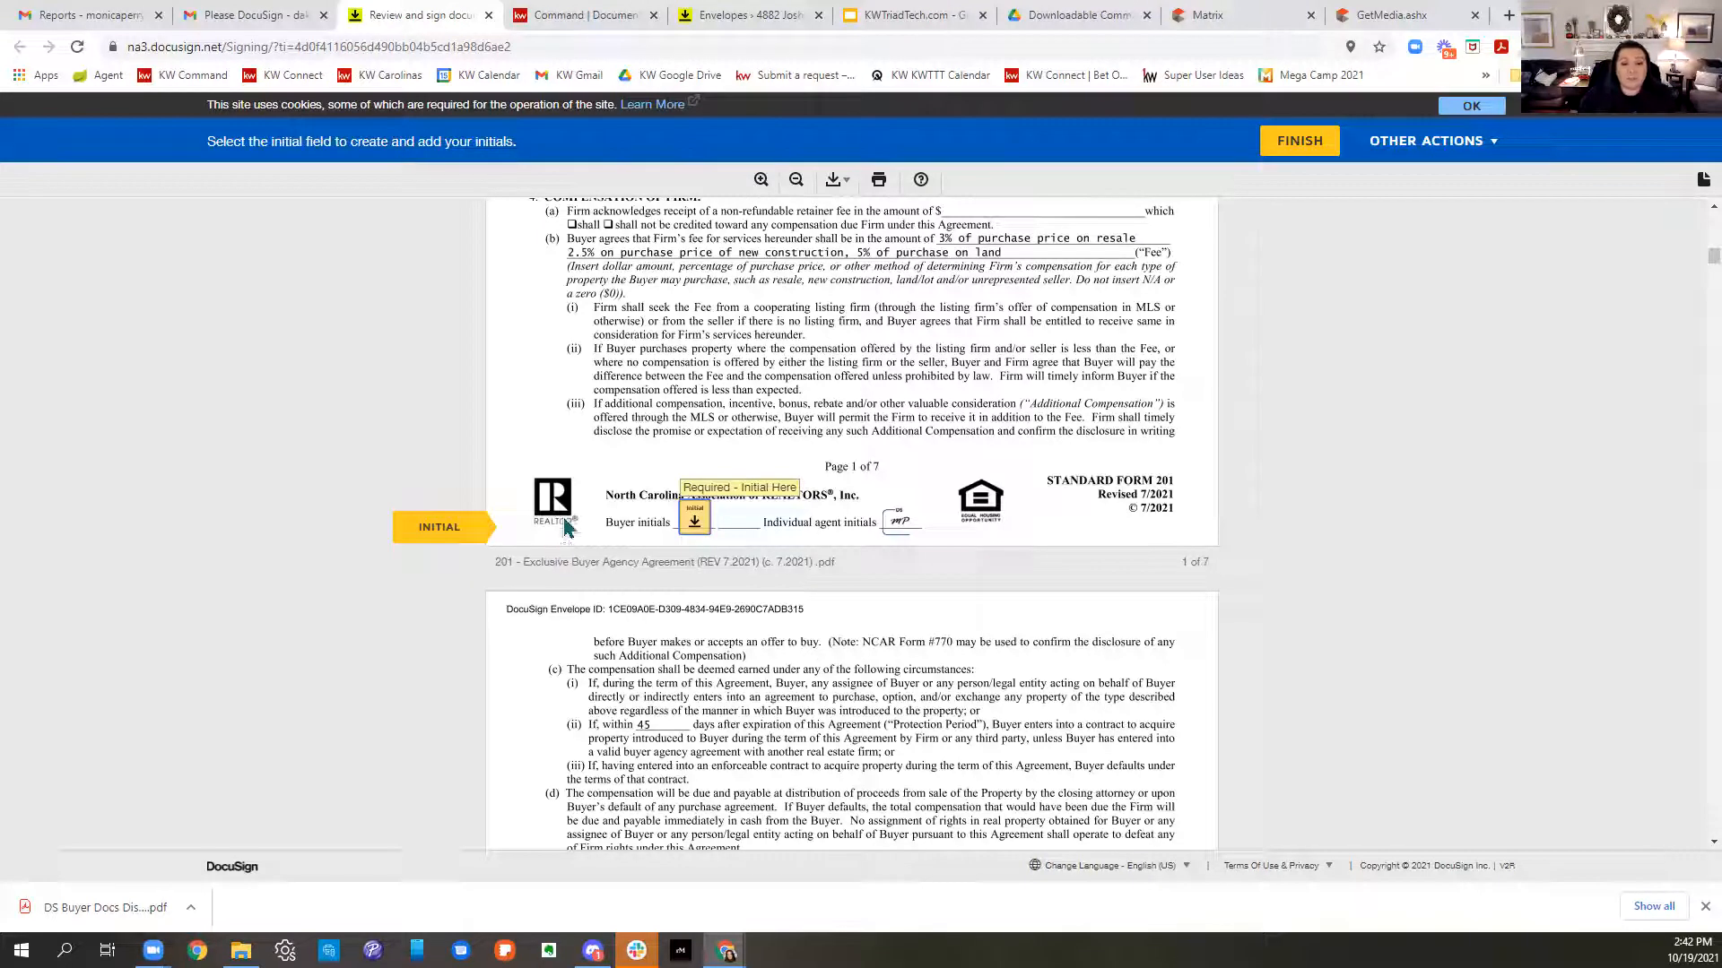
- Initial buyer agency agreement pages 1–5 and the dual agency choice, and sign its signature page
click(695, 522)
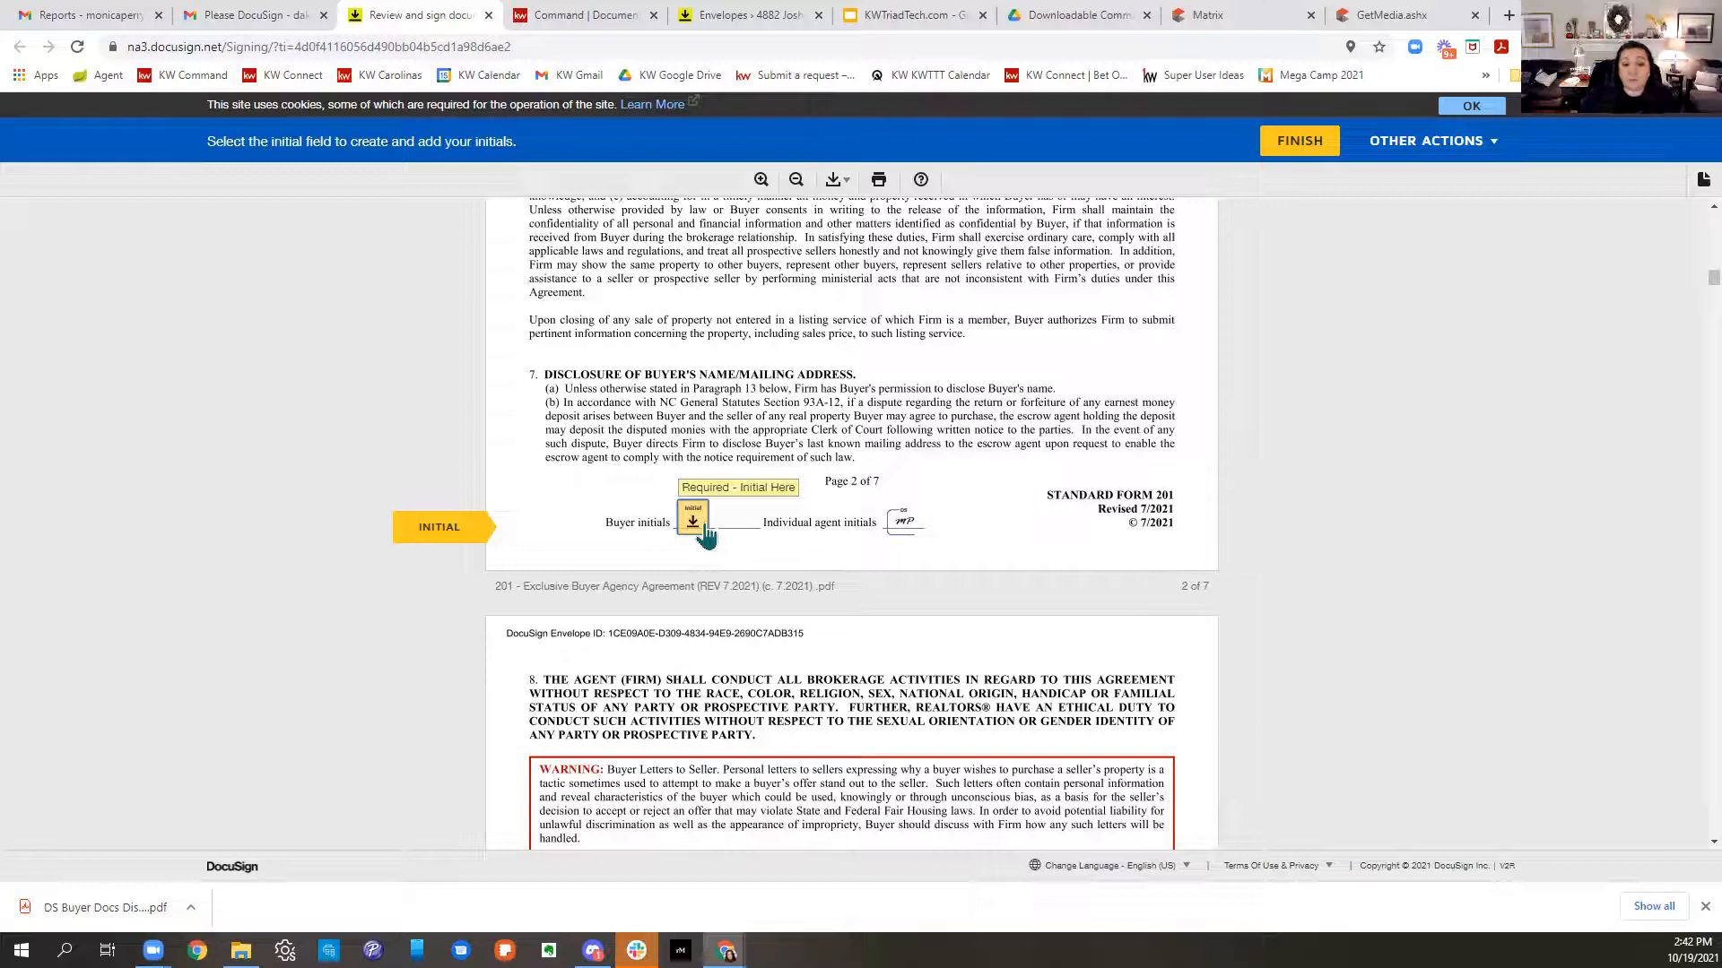
click(695, 522)
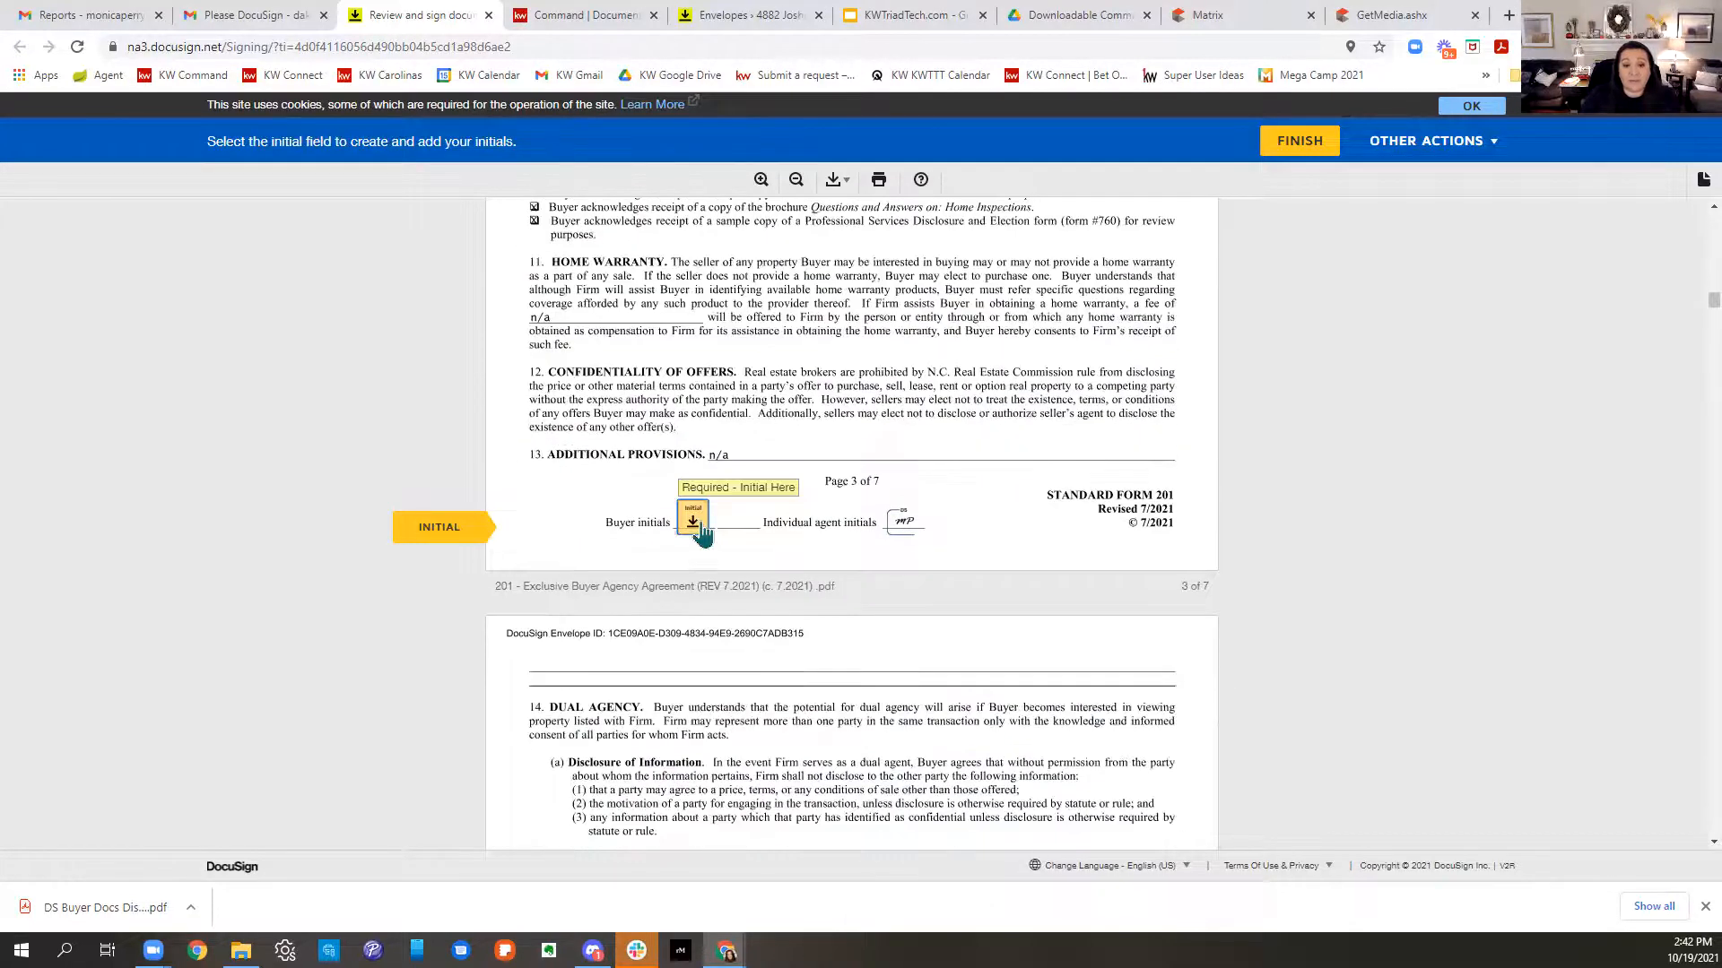
click(695, 522)
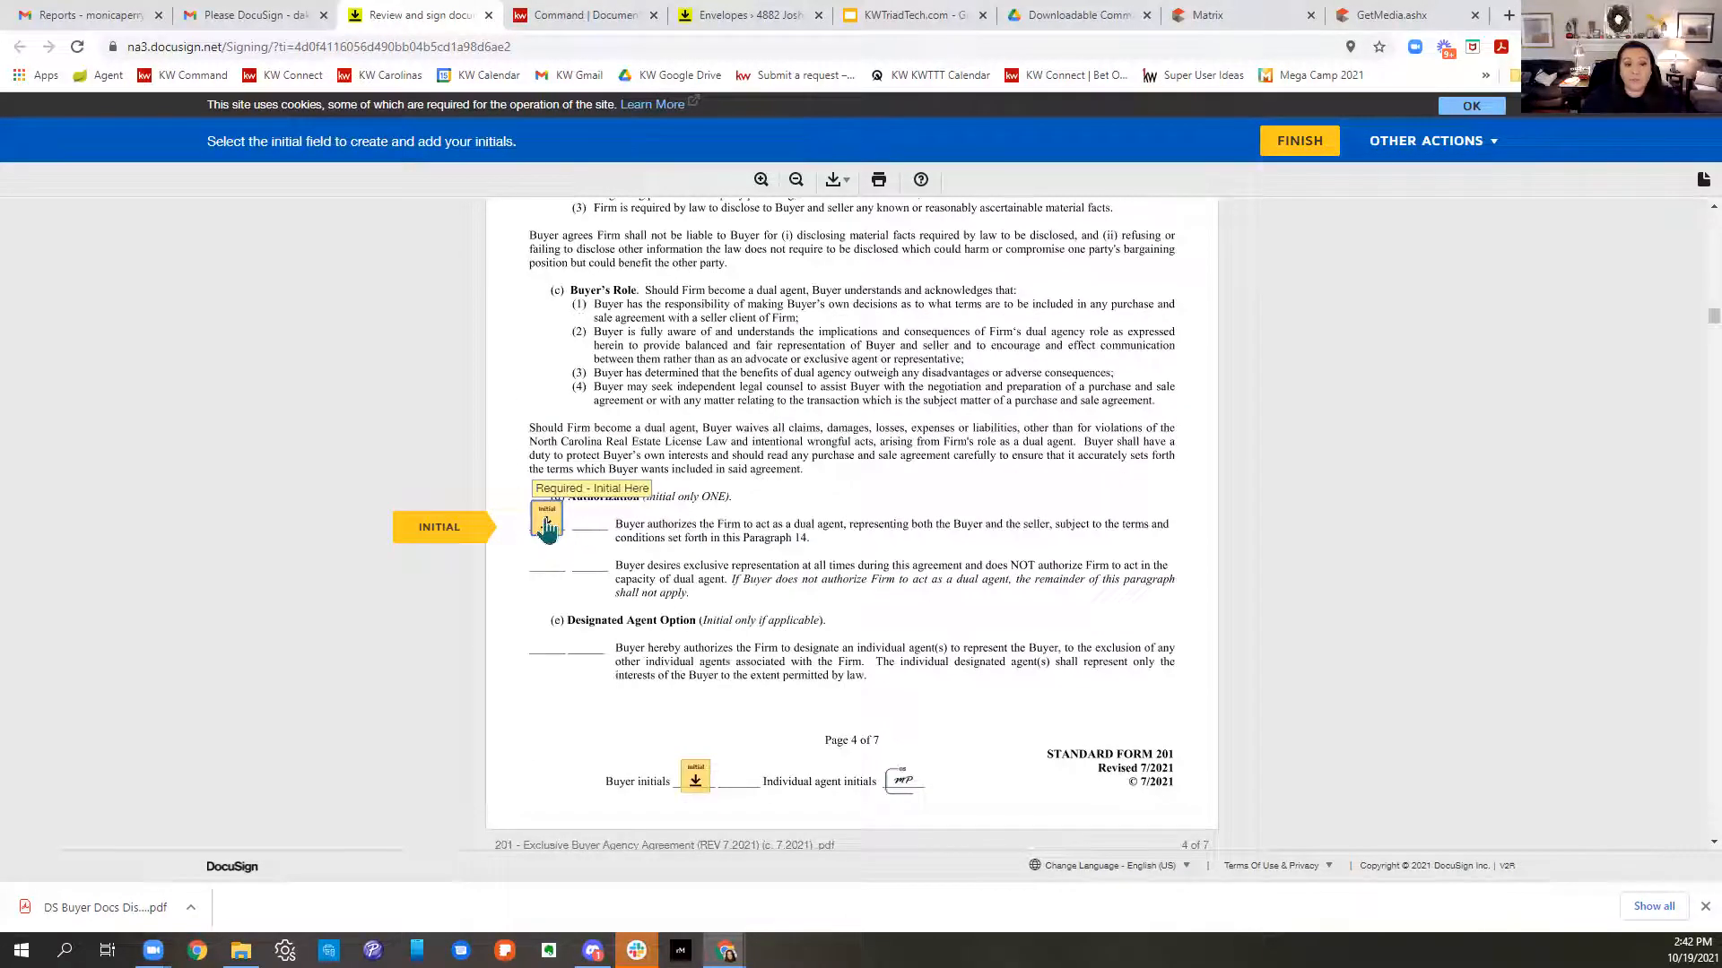
click(558, 531)
click(693, 523)
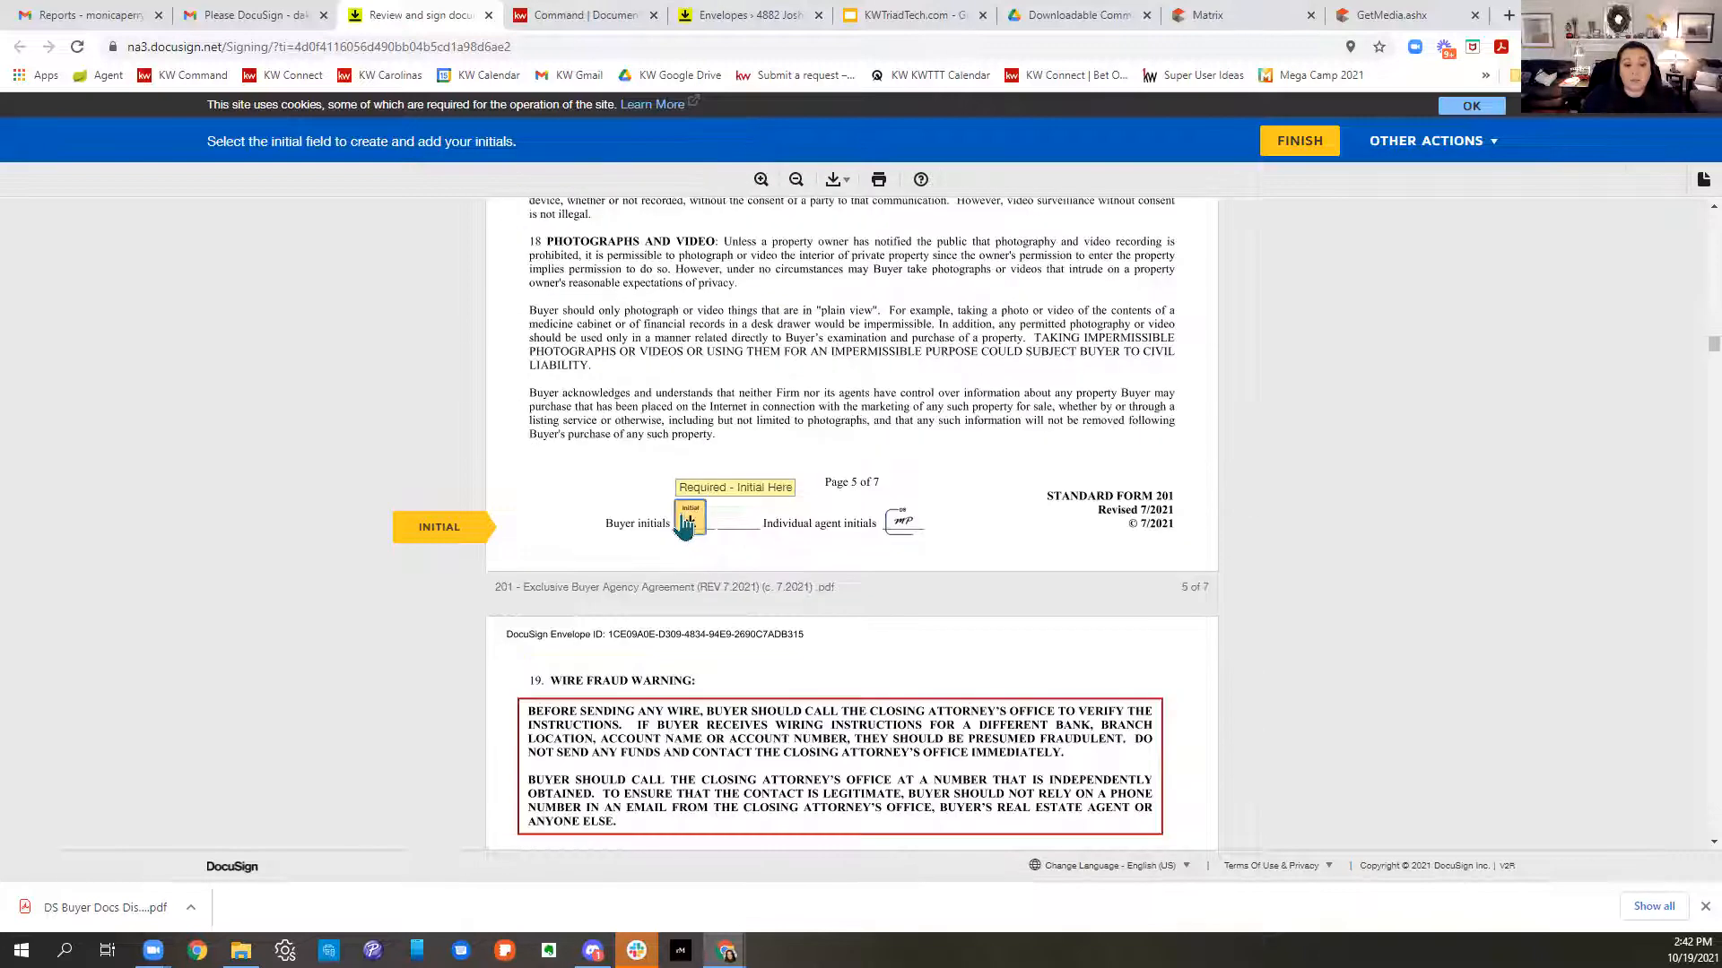
click(693, 524)
click(934, 530)
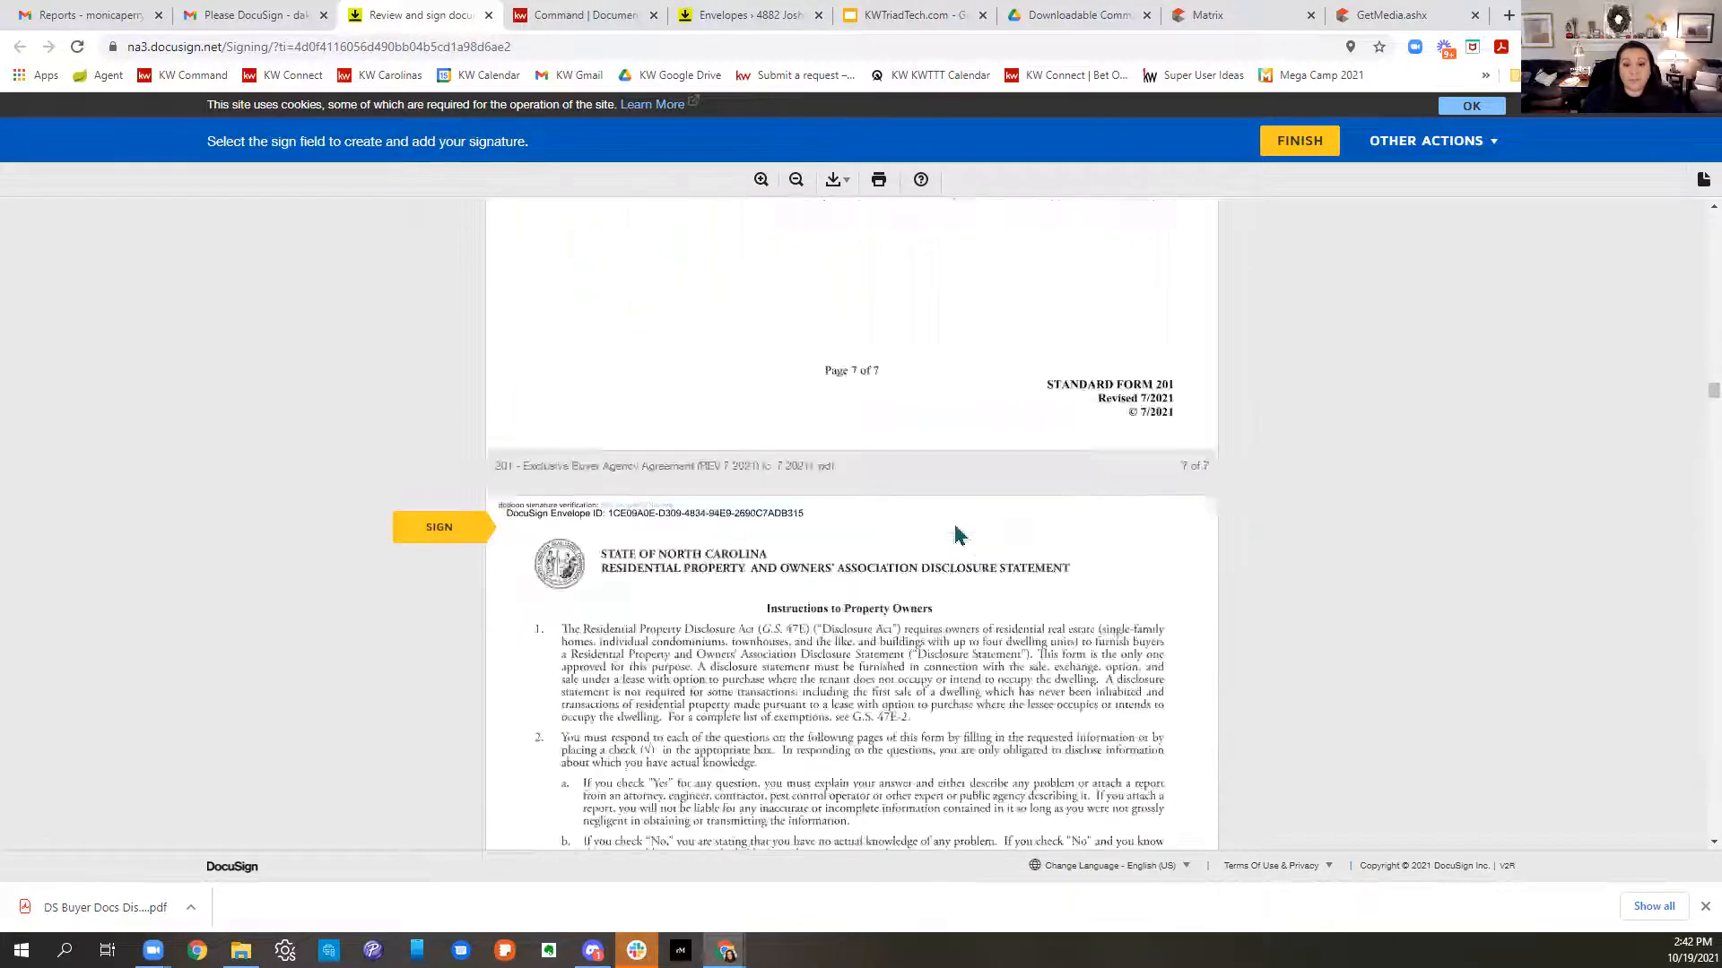
- Sign the property disclosure and initial its pages 2–4
click(678, 528)
click(685, 525)
click(687, 525)
click(689, 524)
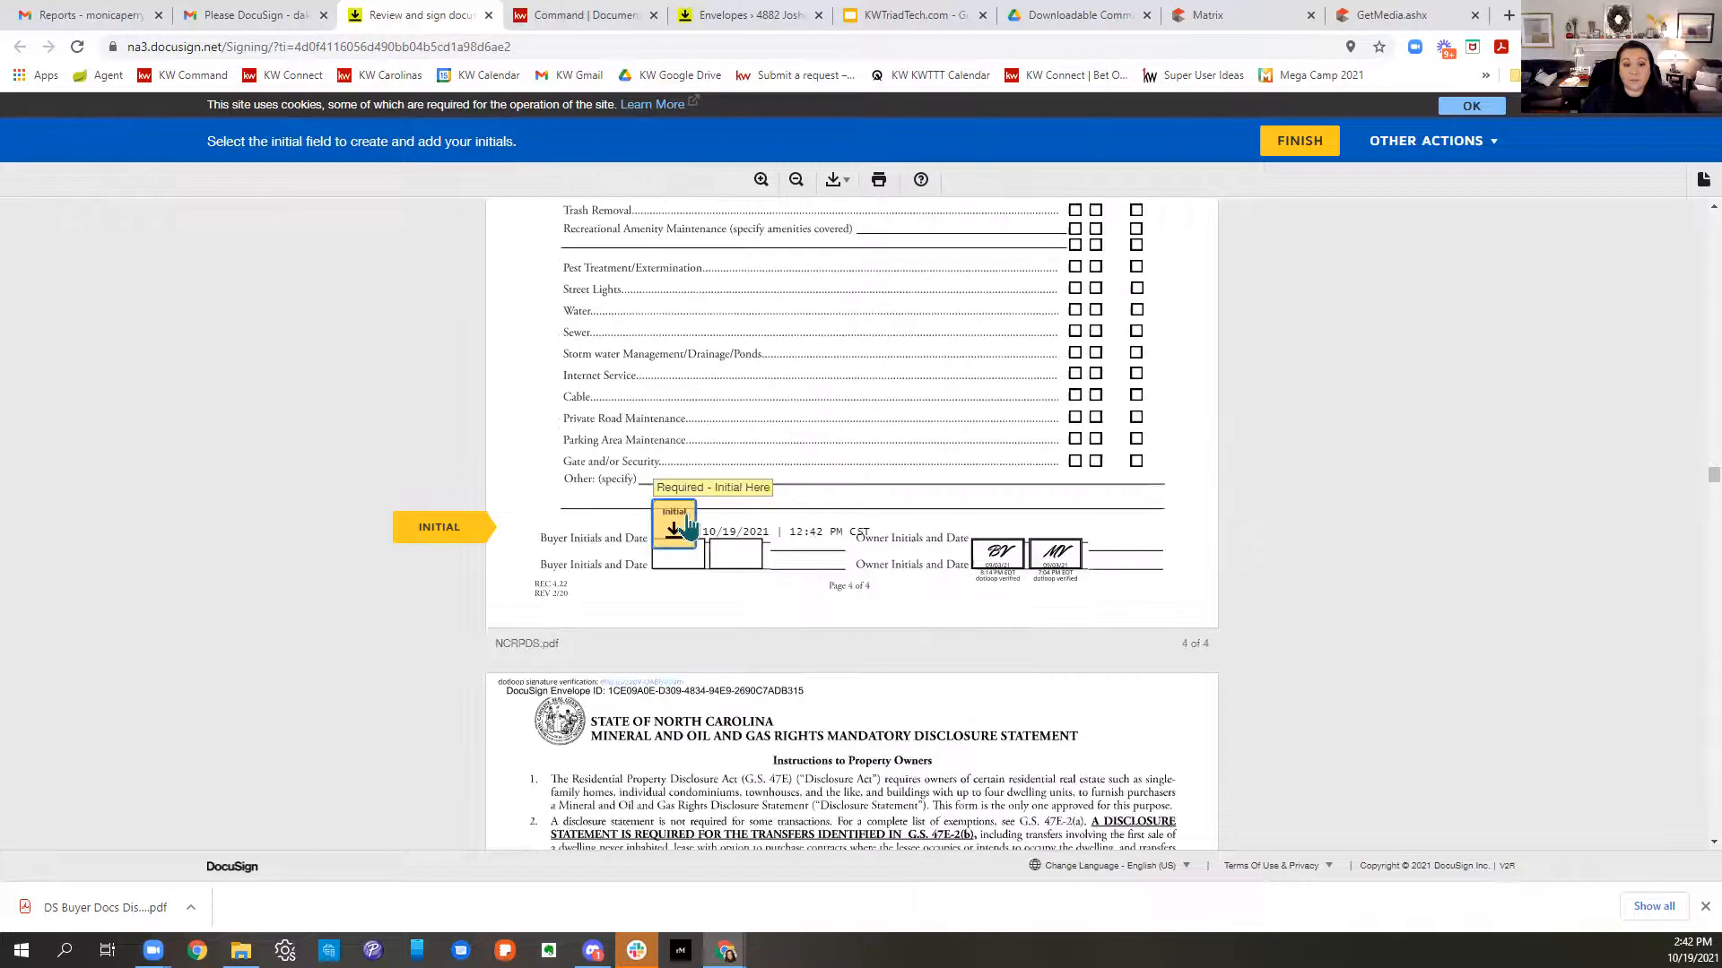
- Fill the six buyer initials fields on the mineral disclosure and sign its purchaser signature
click(563, 523)
click(561, 520)
click(562, 529)
click(562, 528)
click(564, 528)
click(564, 529)
click(668, 532)
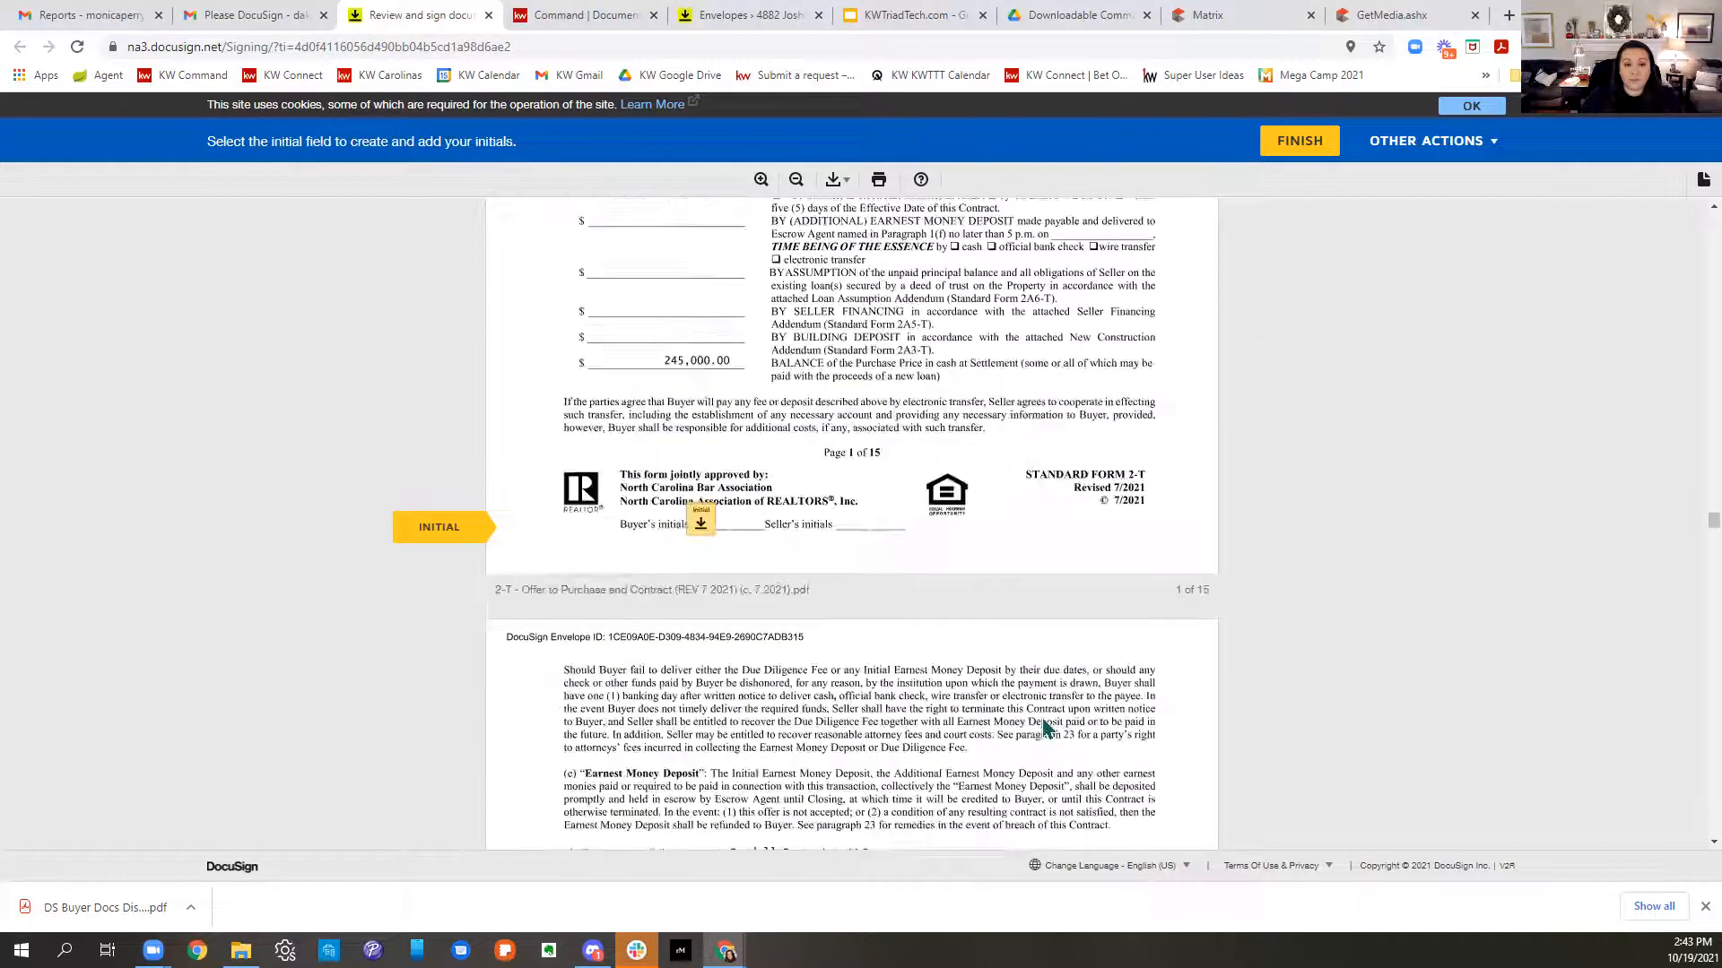
- Initial the Offer to Purchase pages 1 through 9
click(712, 529)
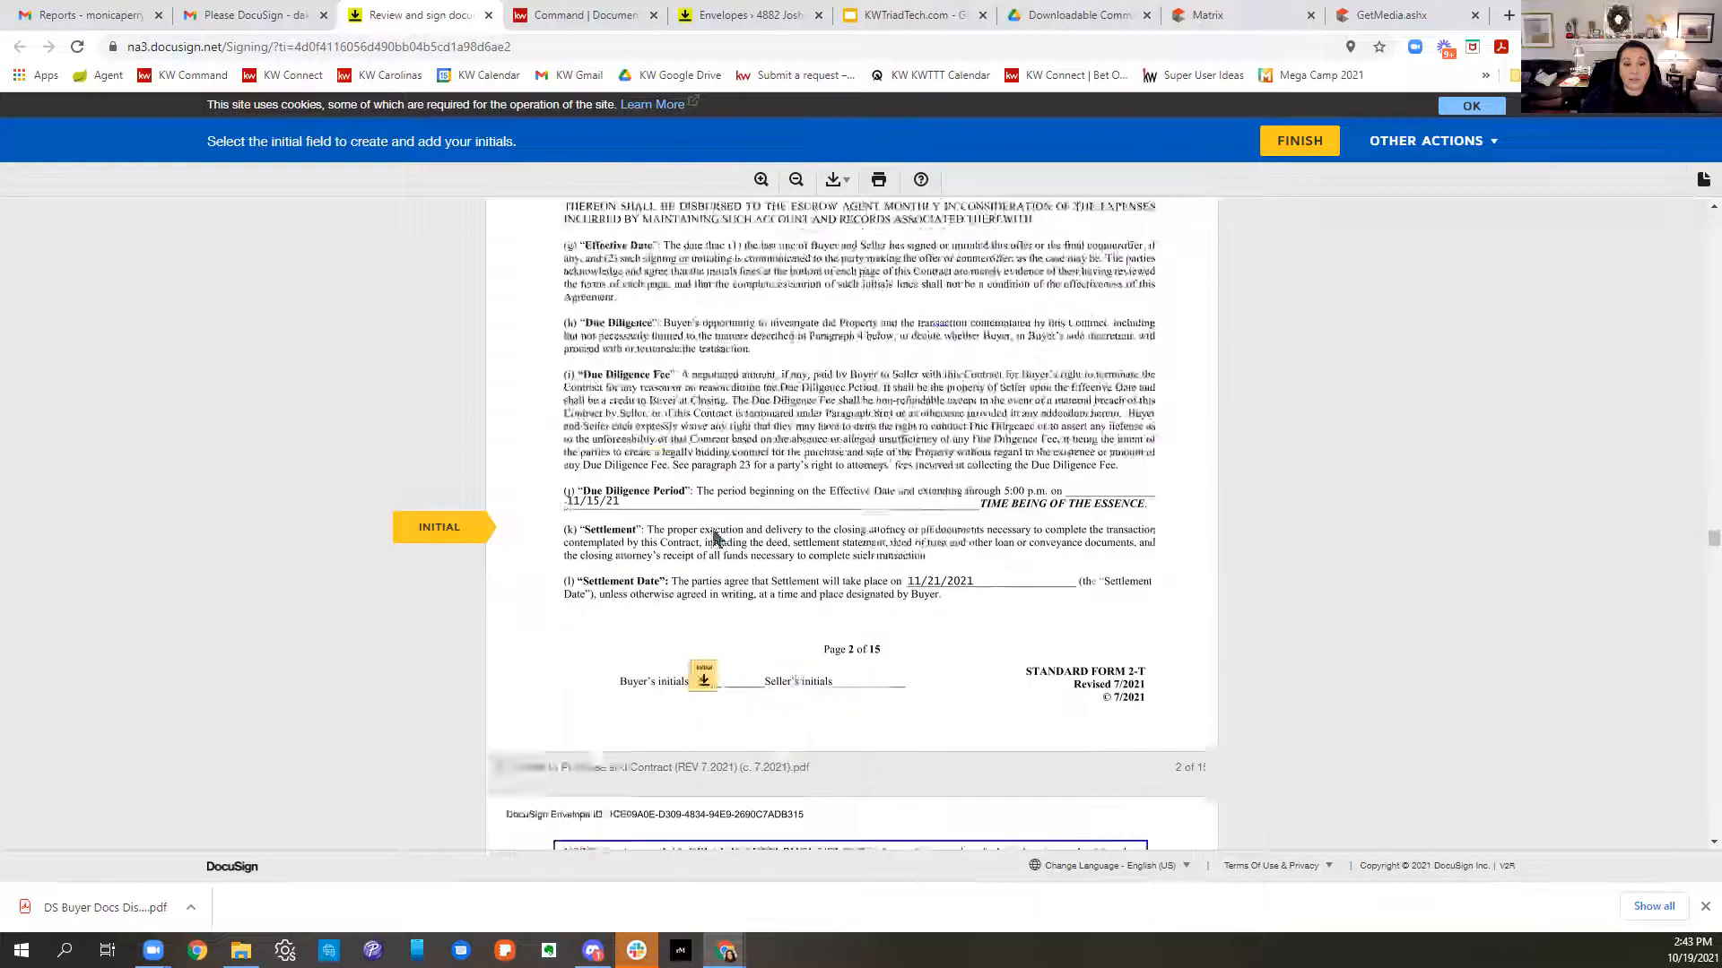
click(712, 529)
click(712, 529)
click(712, 529)
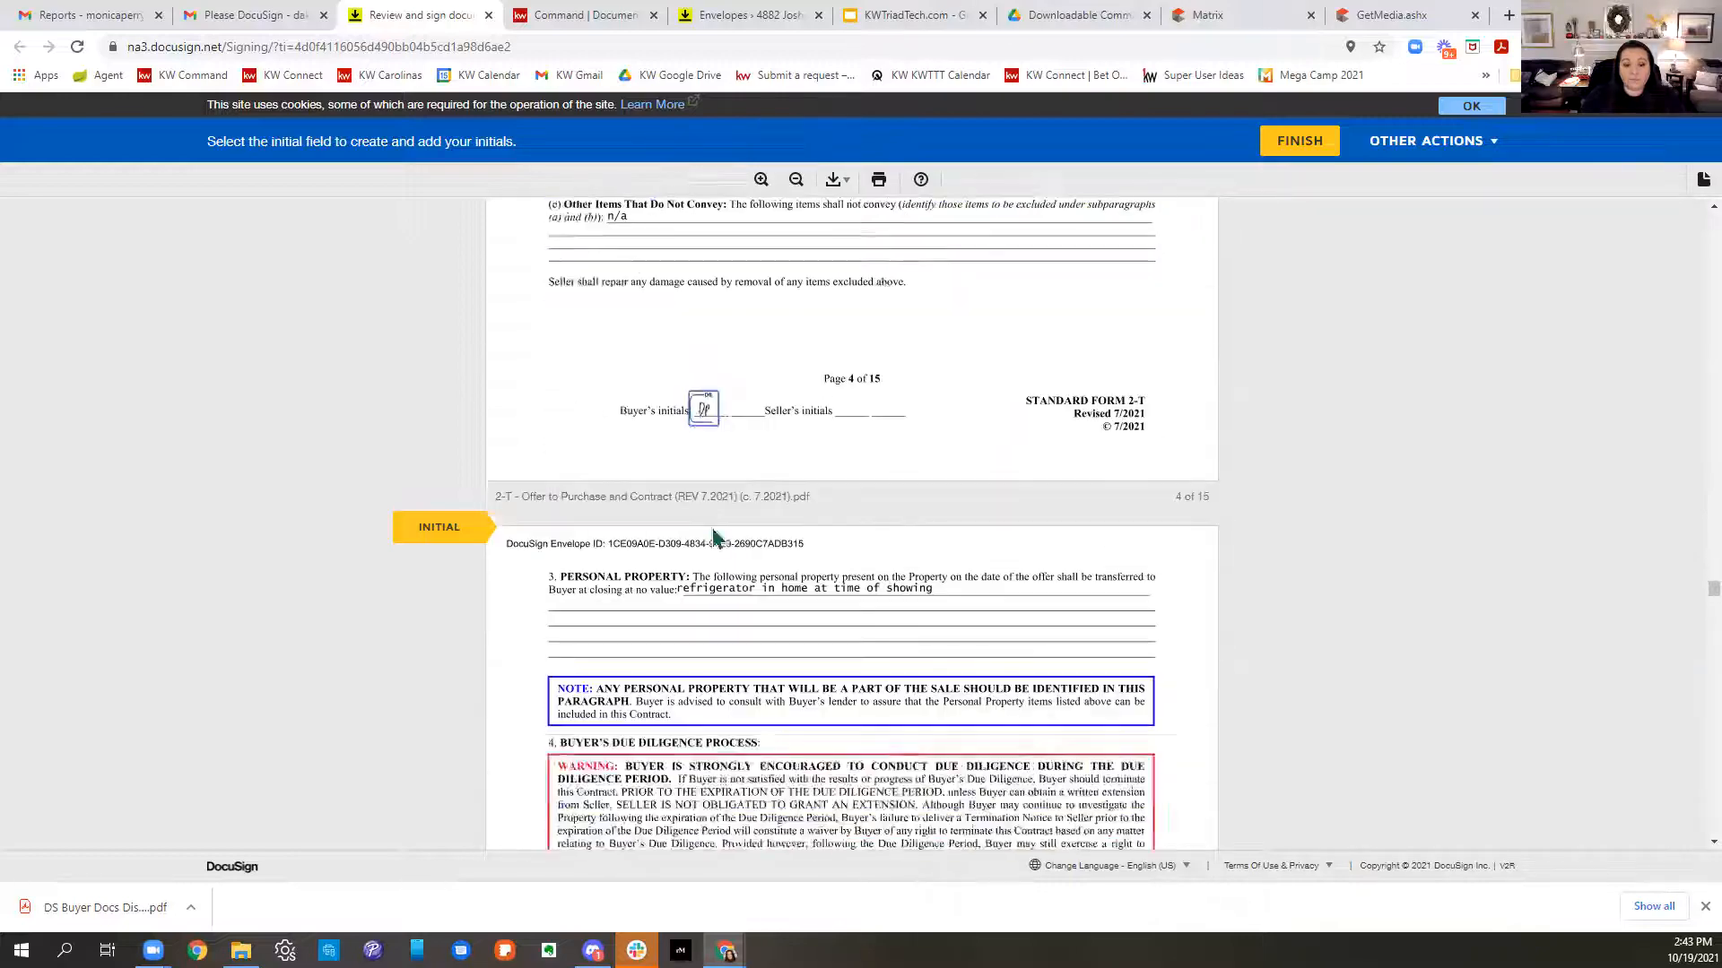
click(711, 530)
click(711, 530)
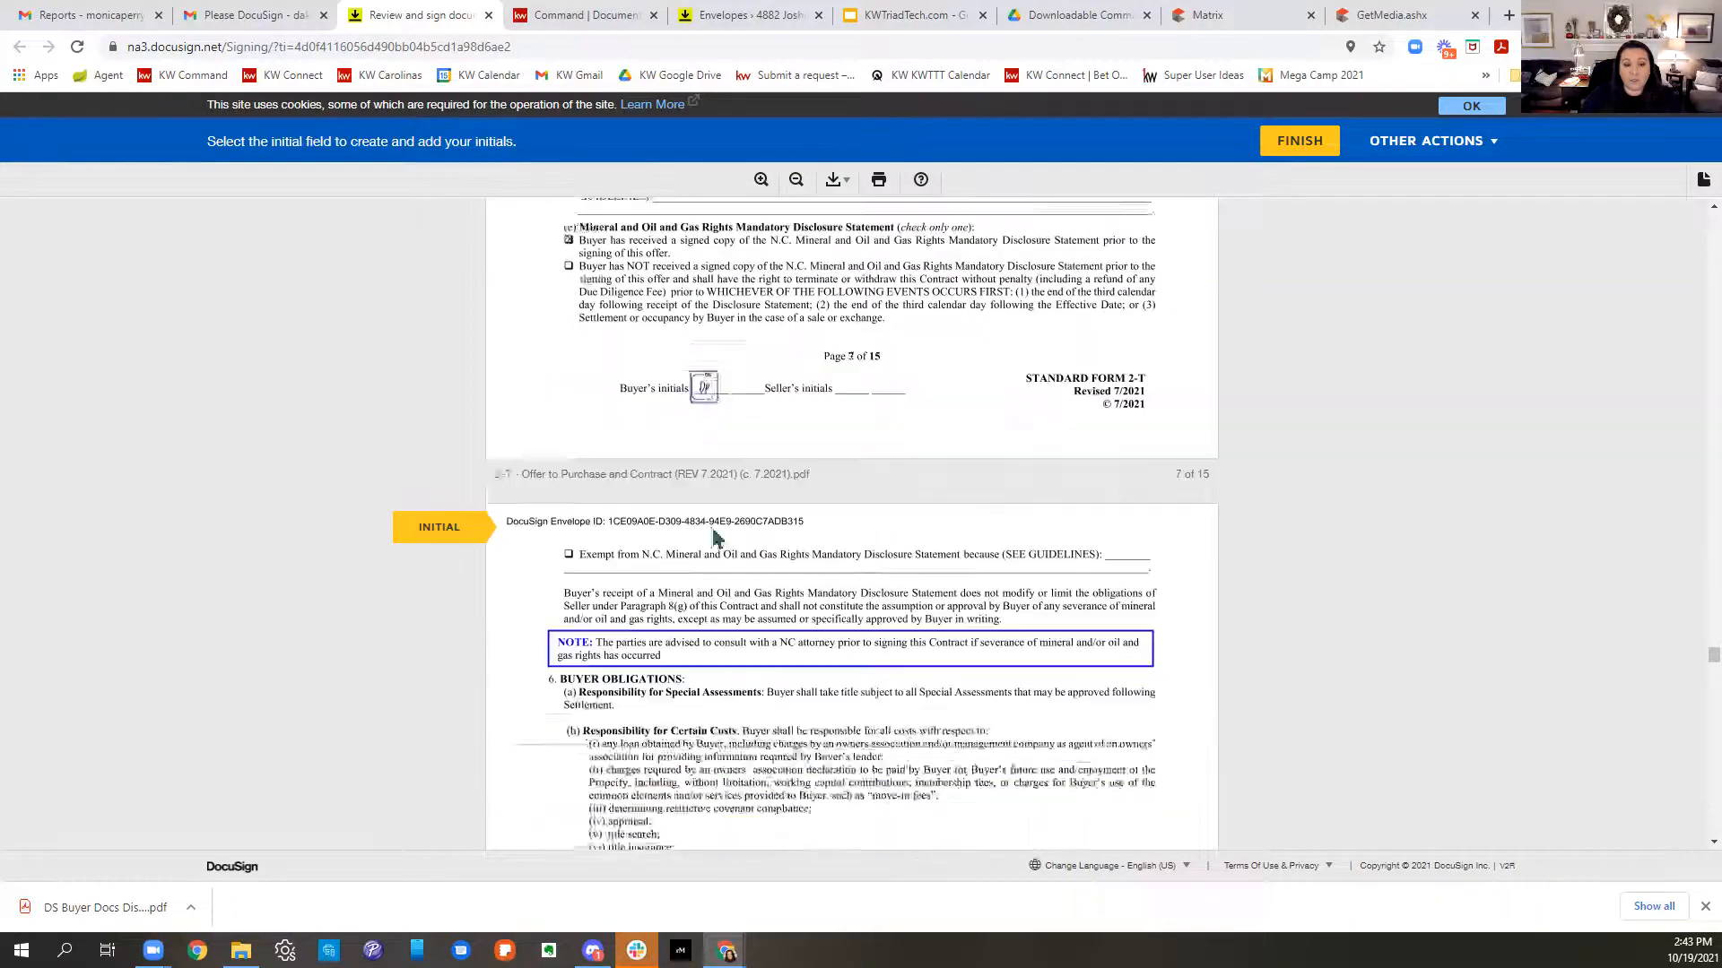
click(712, 536)
click(712, 536)
click(713, 537)
- Initial offer pages 10–14, sign the page 12 signature, and finish the document
click(713, 537)
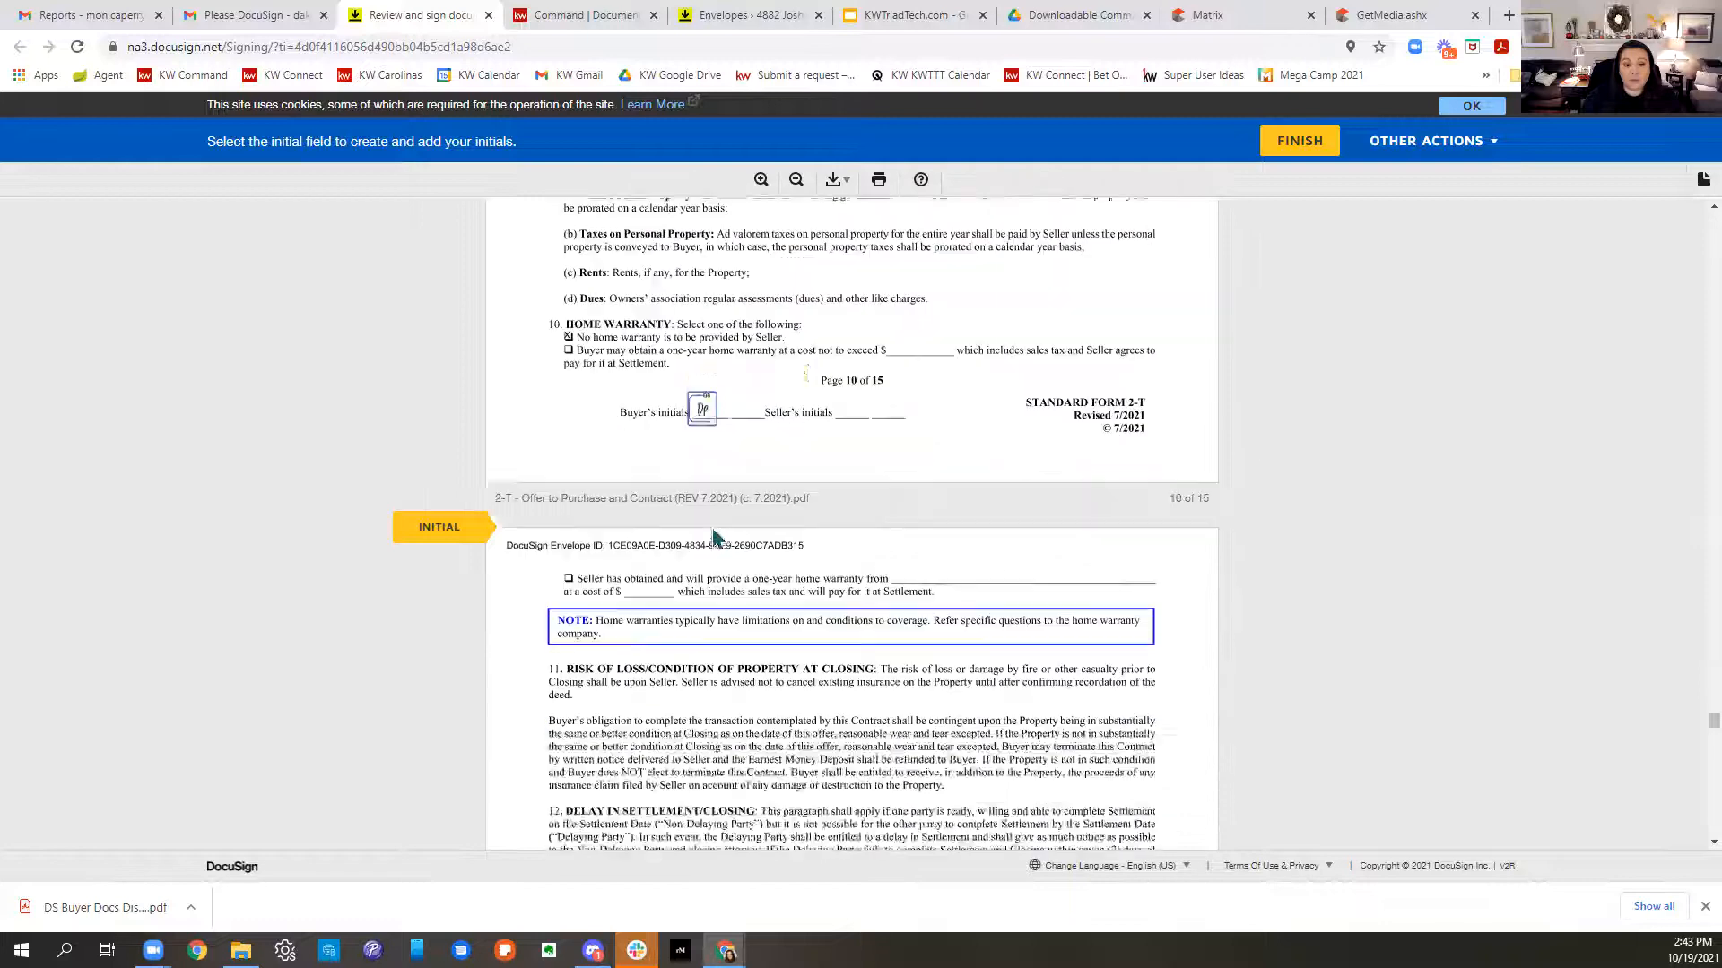
click(713, 537)
click(713, 537)
click(631, 525)
click(707, 525)
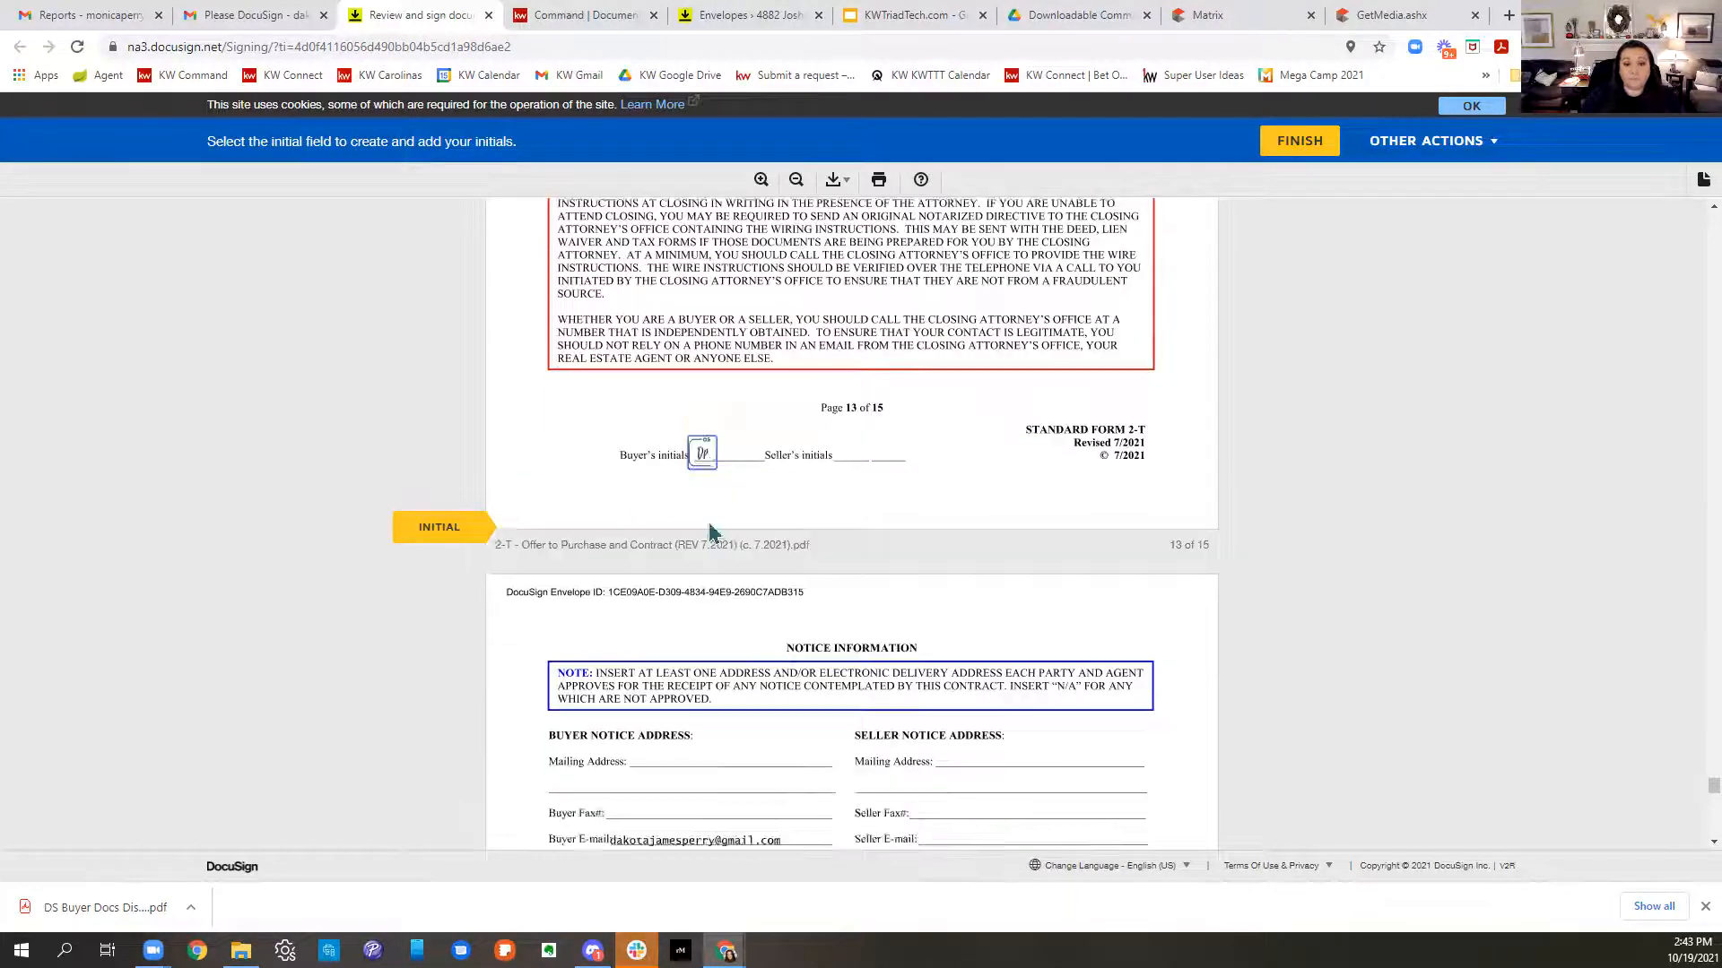
click(711, 530)
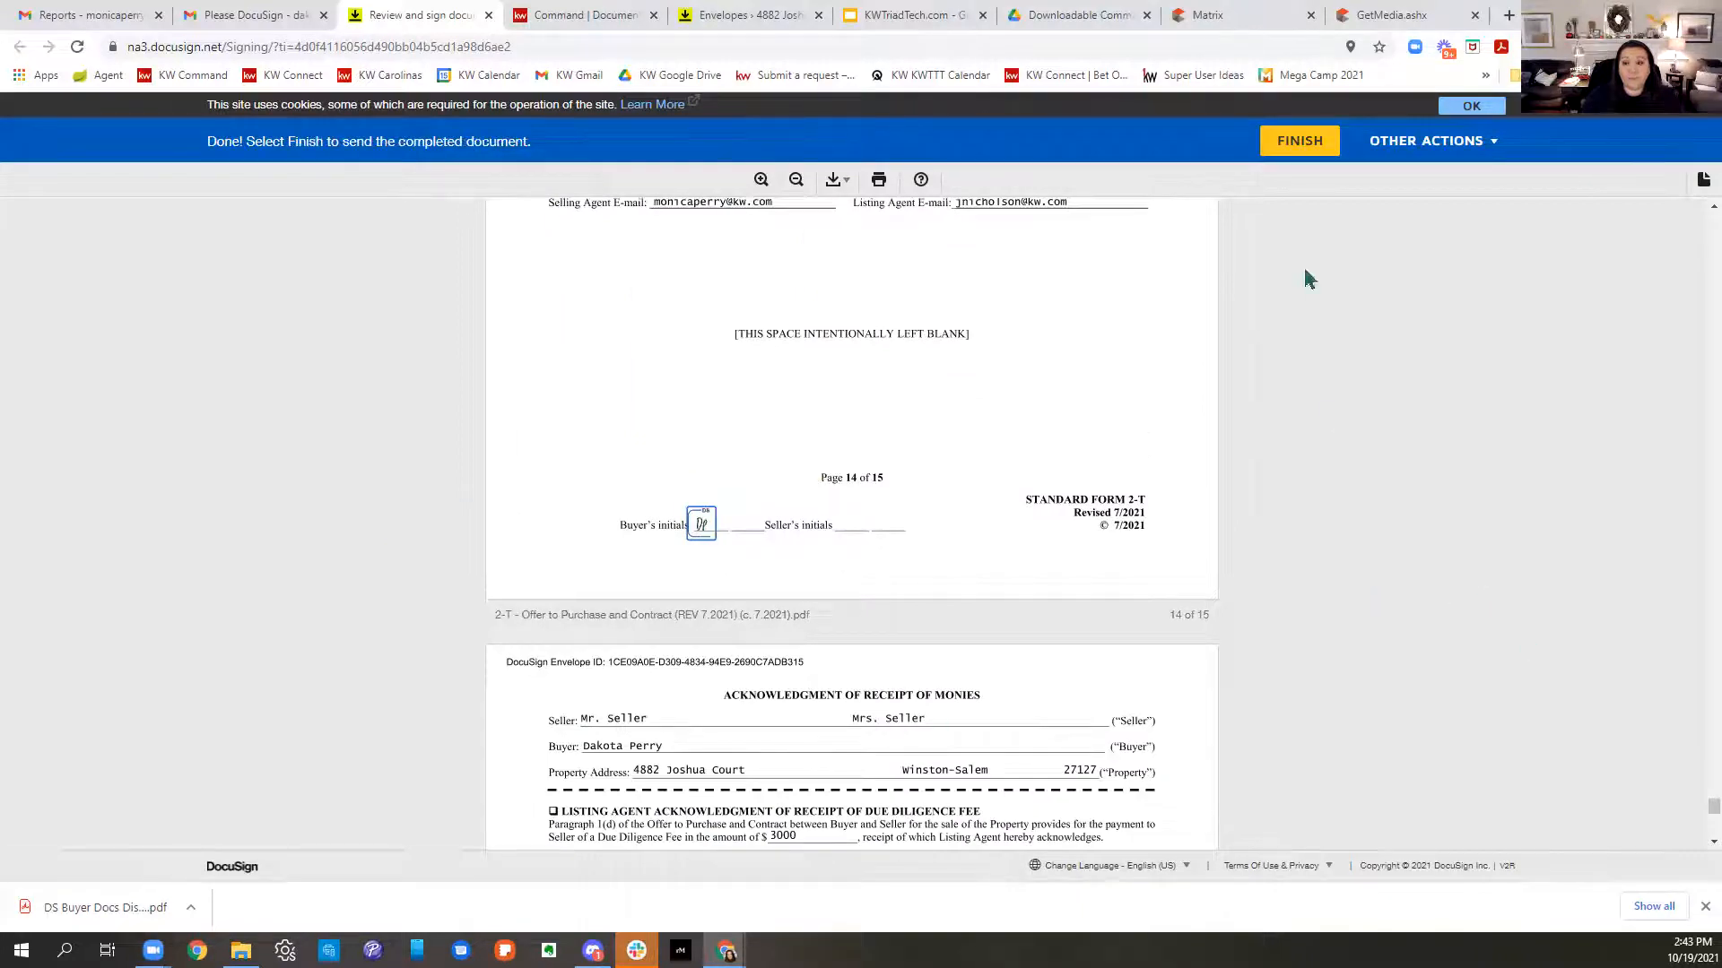
click(1315, 146)
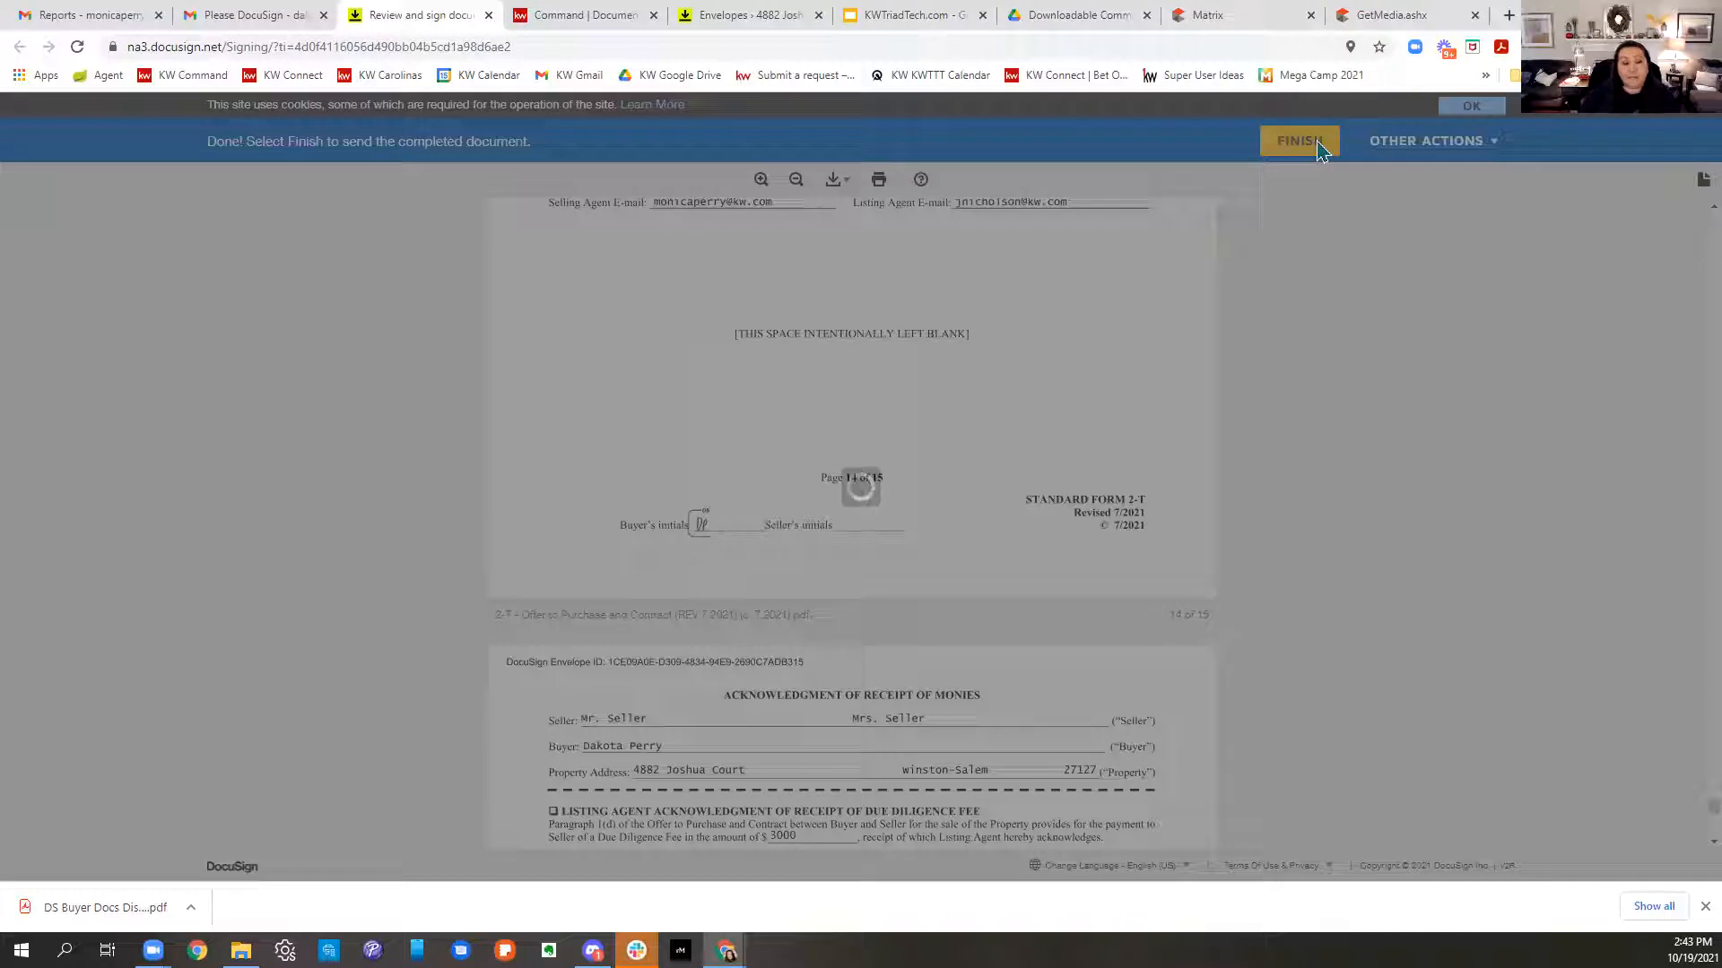
- Close the finished signing page and reload the room's envelopes list to refresh statuses
click(1706, 907)
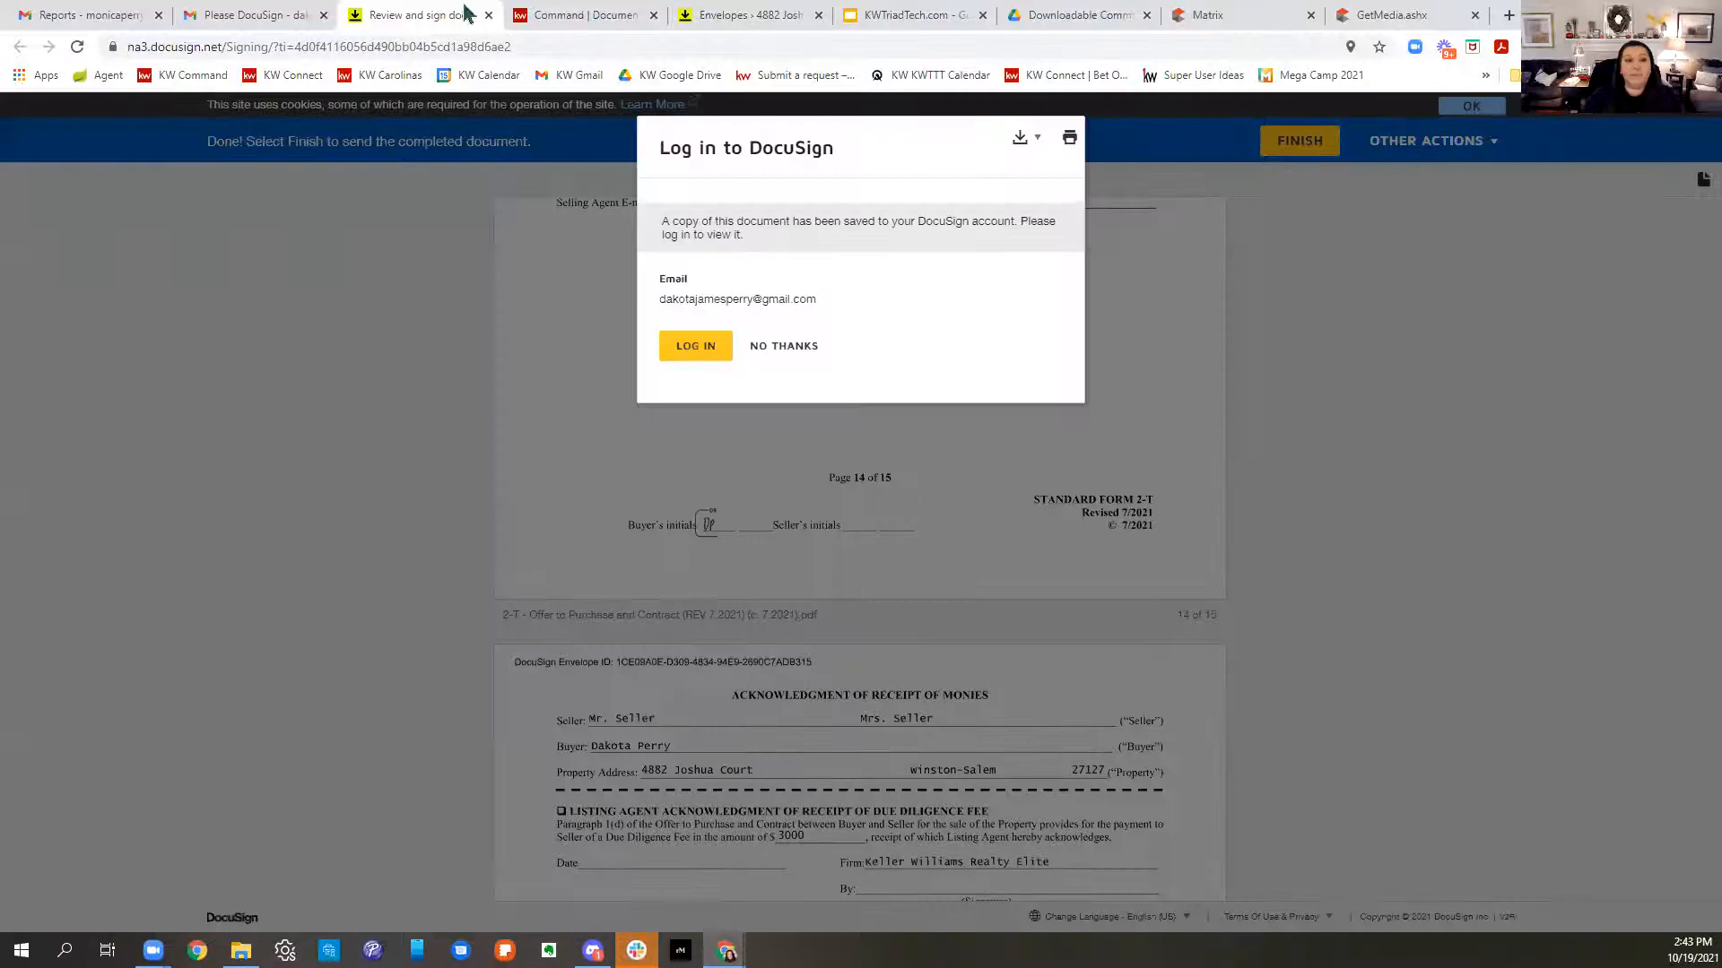
click(103, 15)
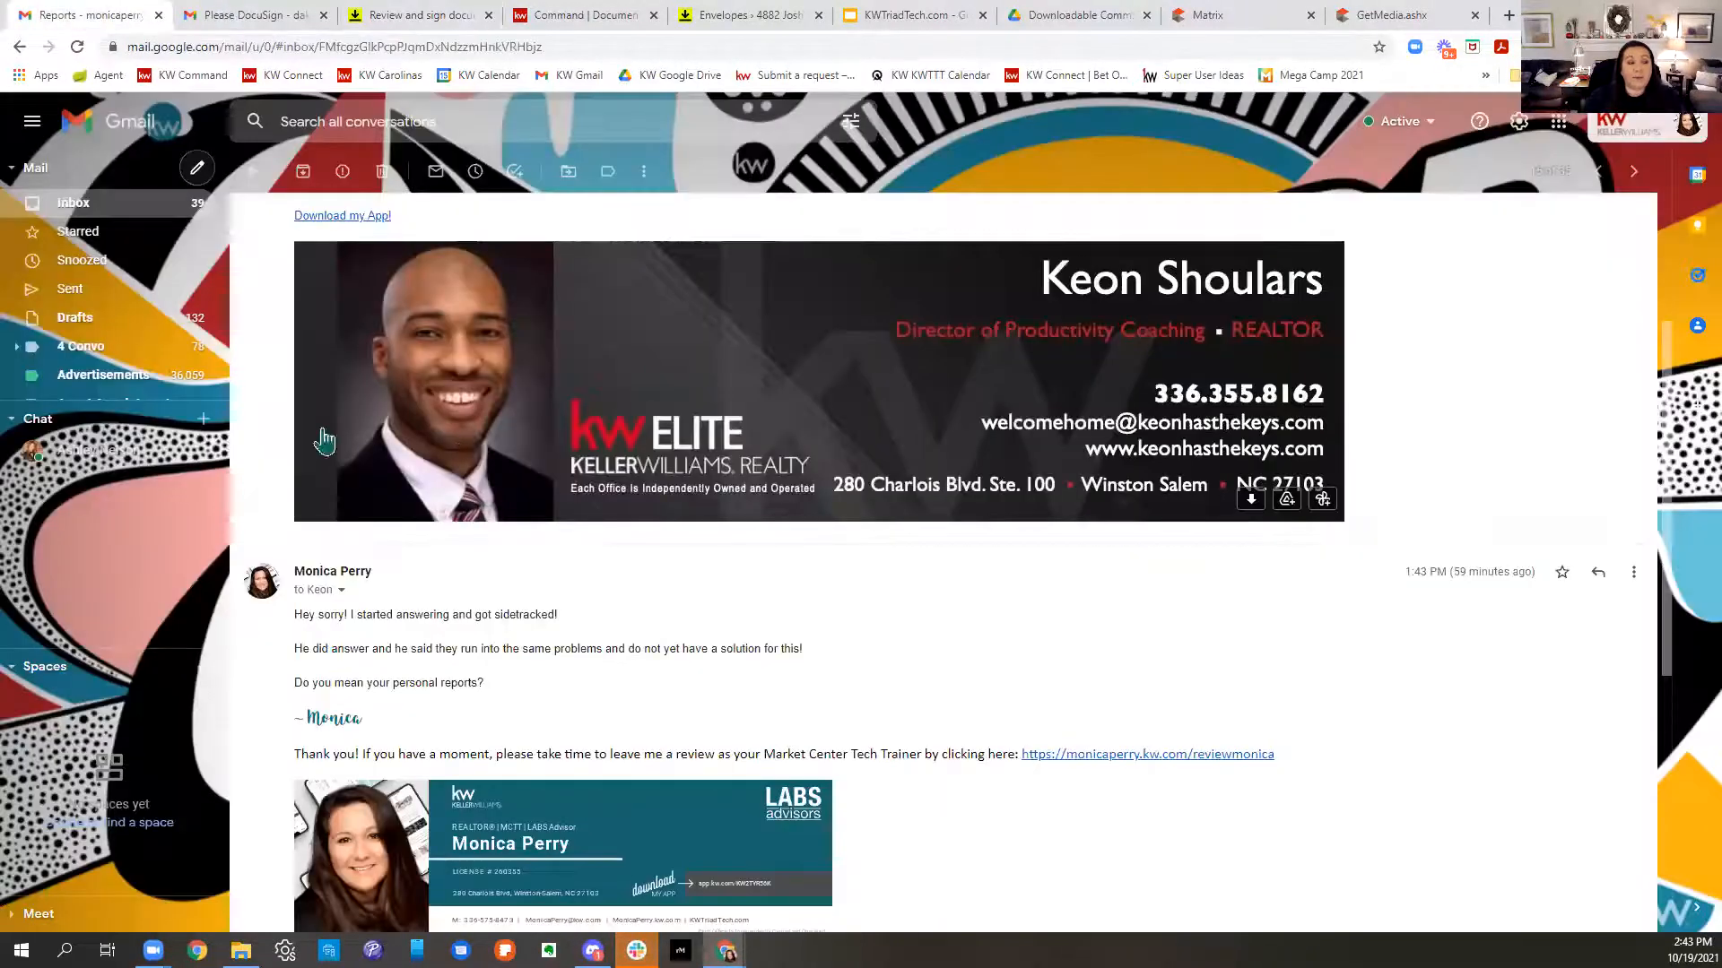
click(76, 204)
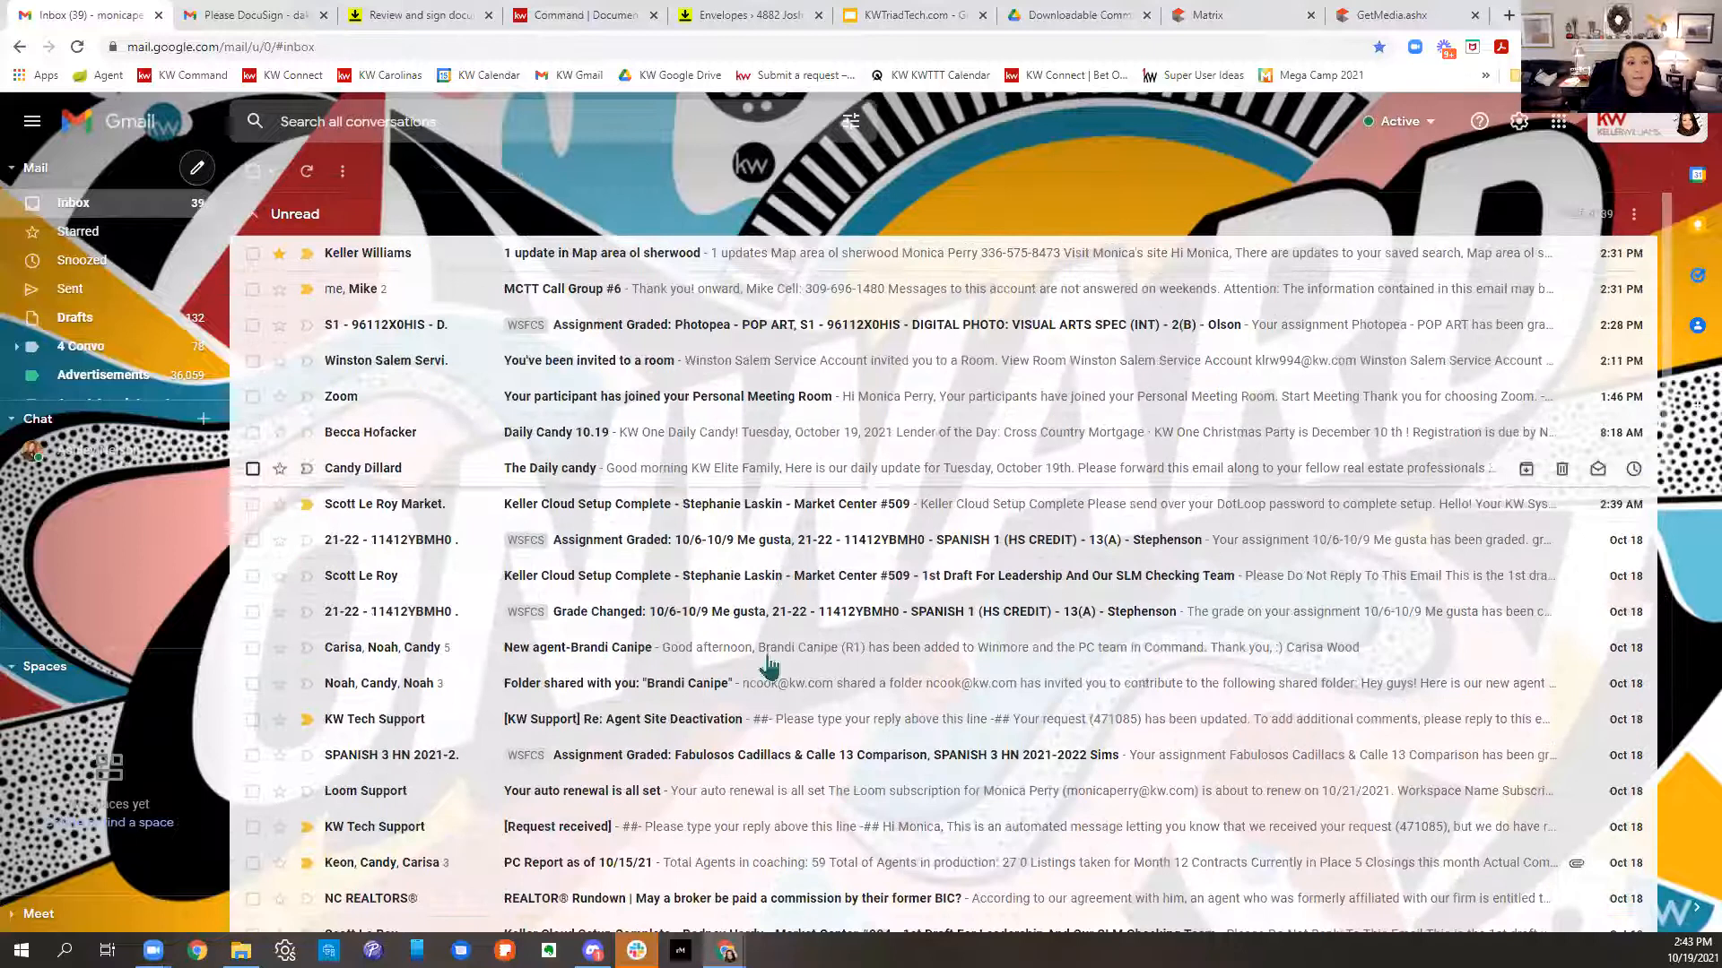
click(594, 16)
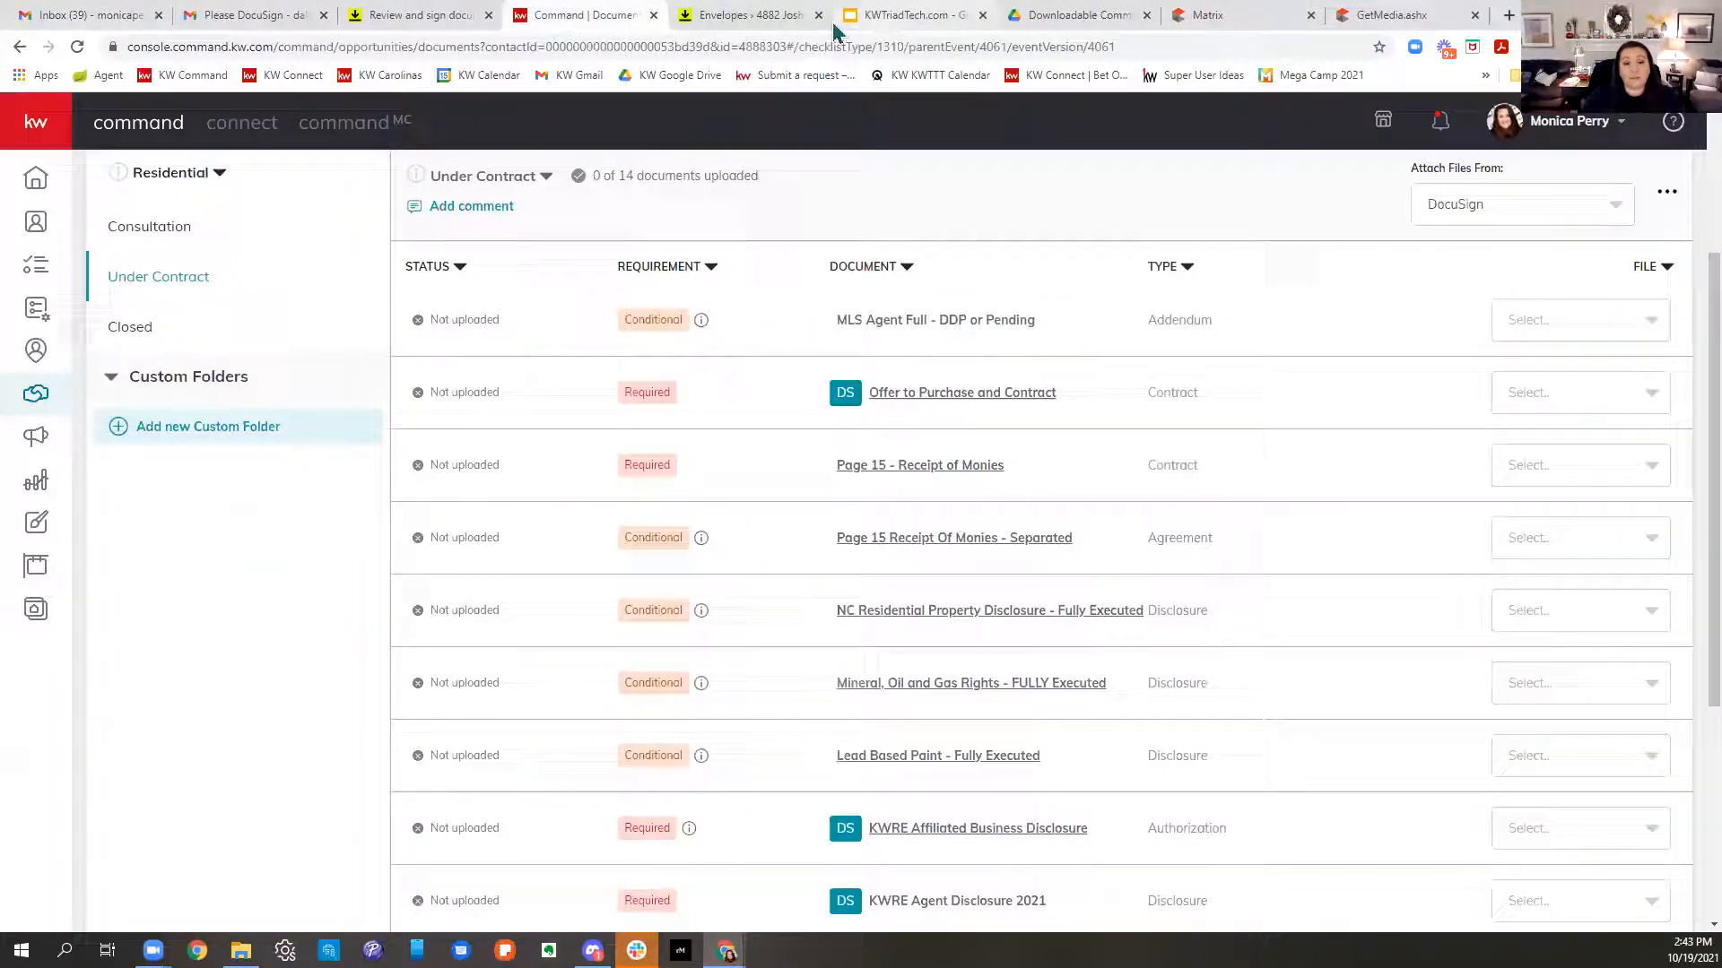
click(694, 16)
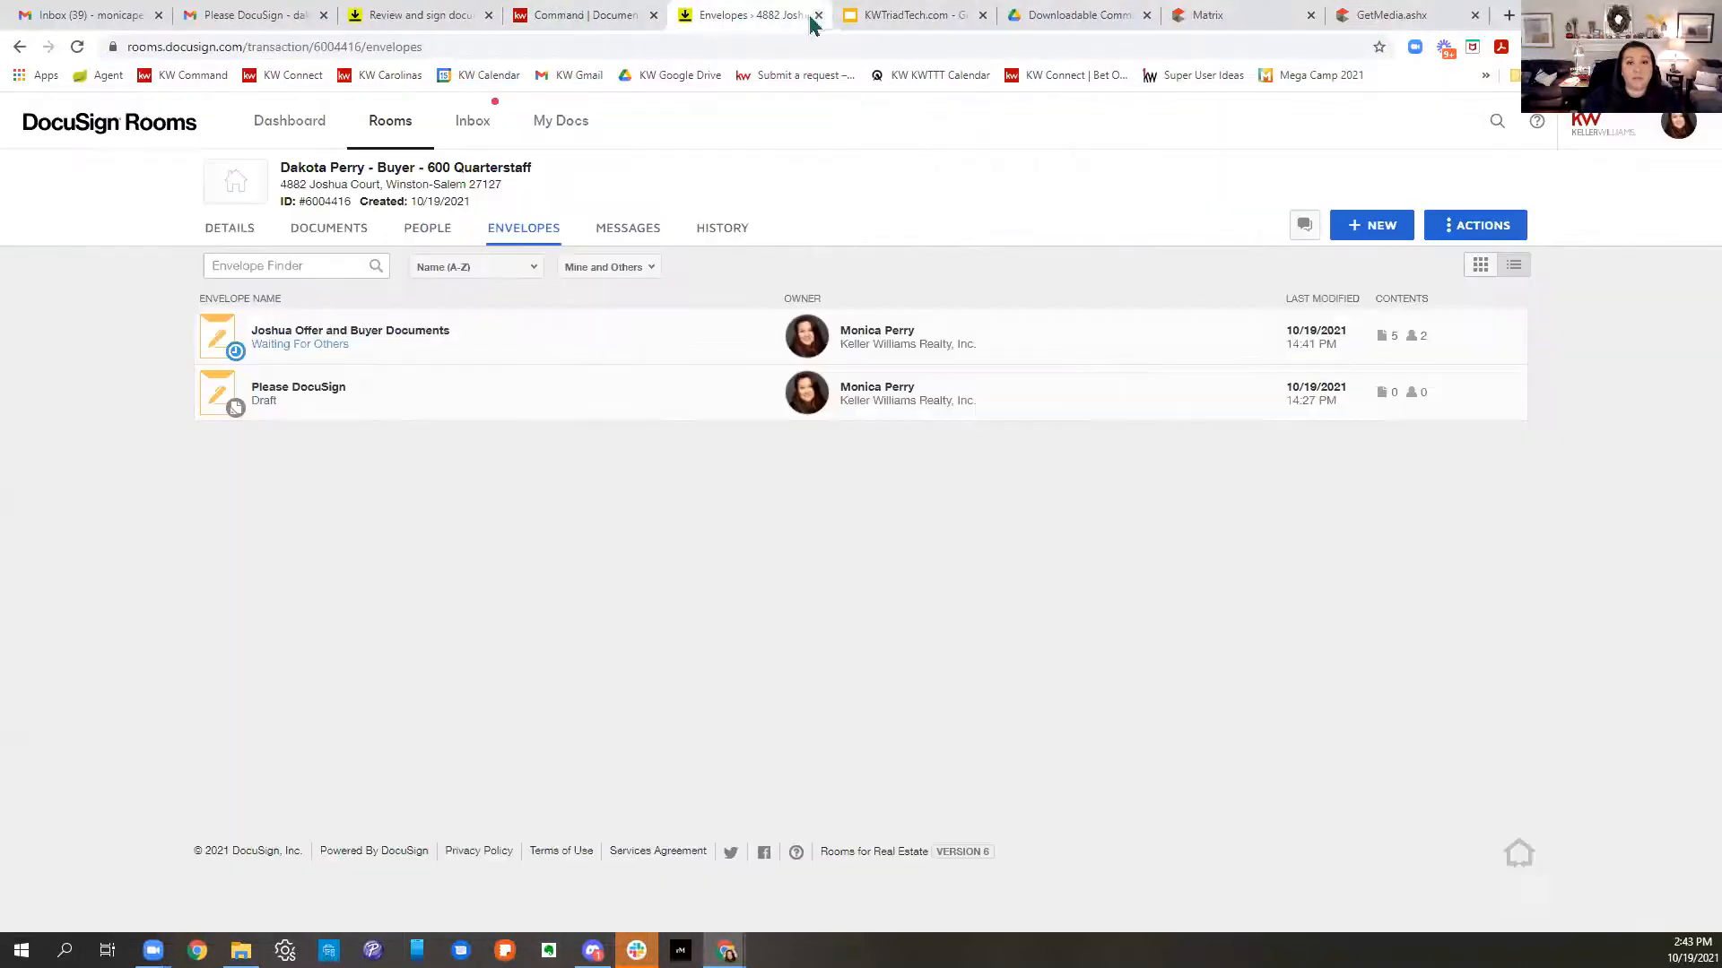
click(484, 24)
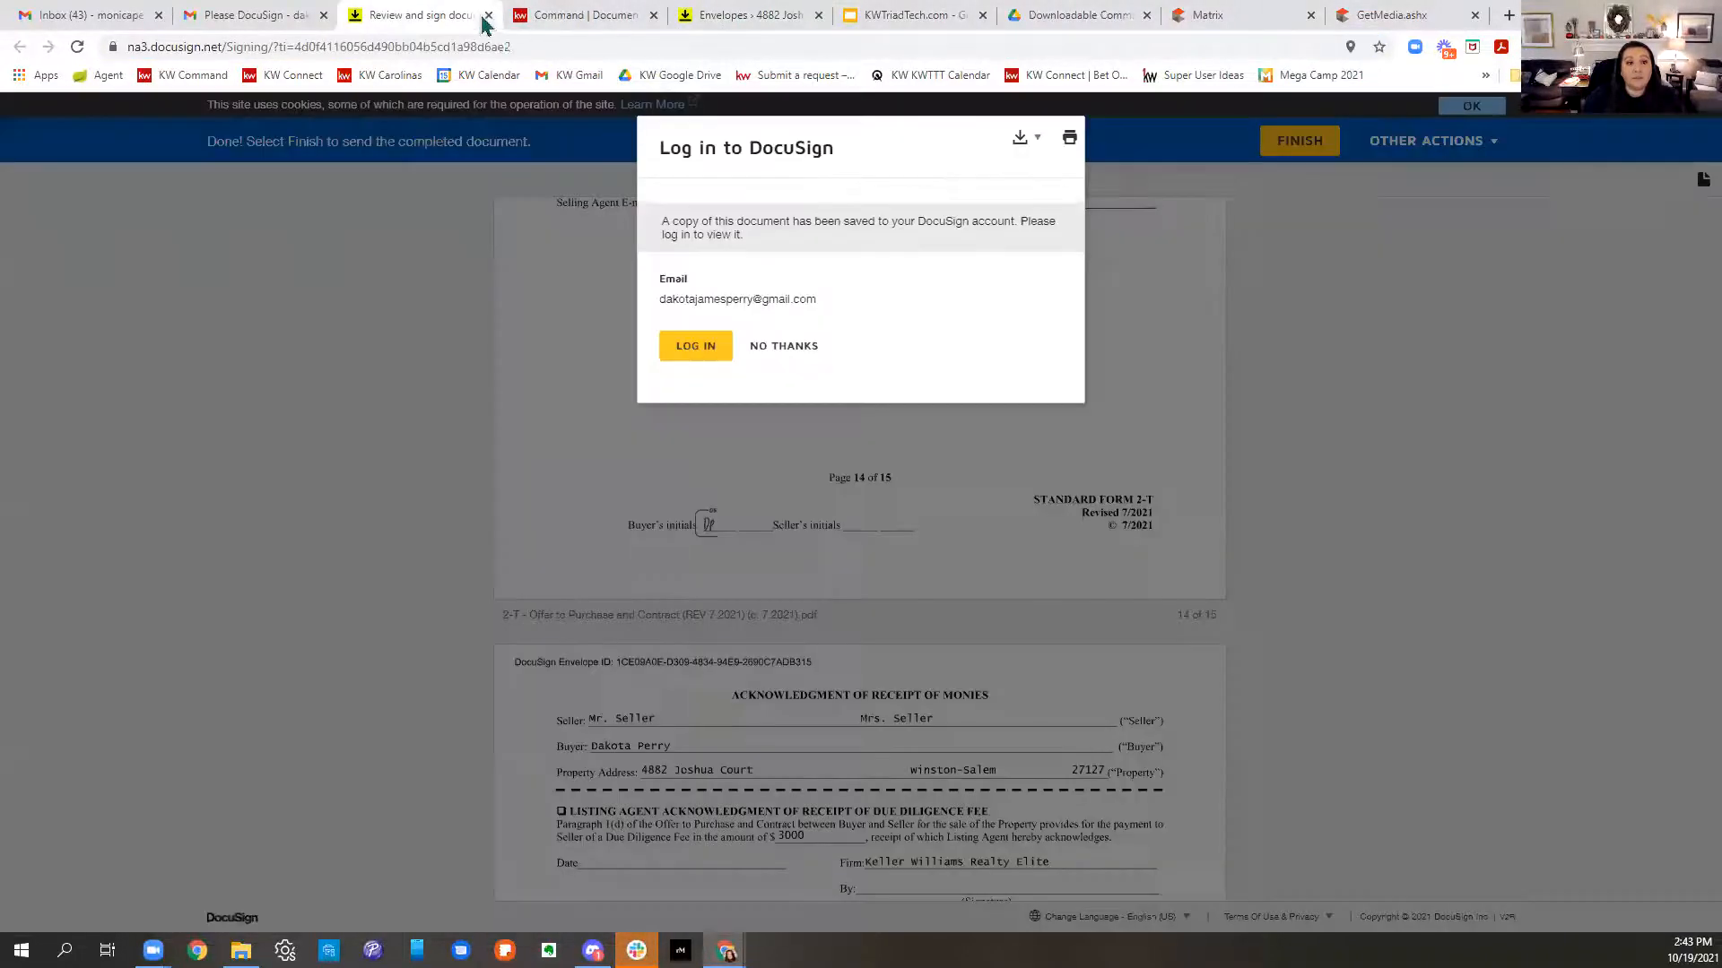
click(488, 16)
click(552, 18)
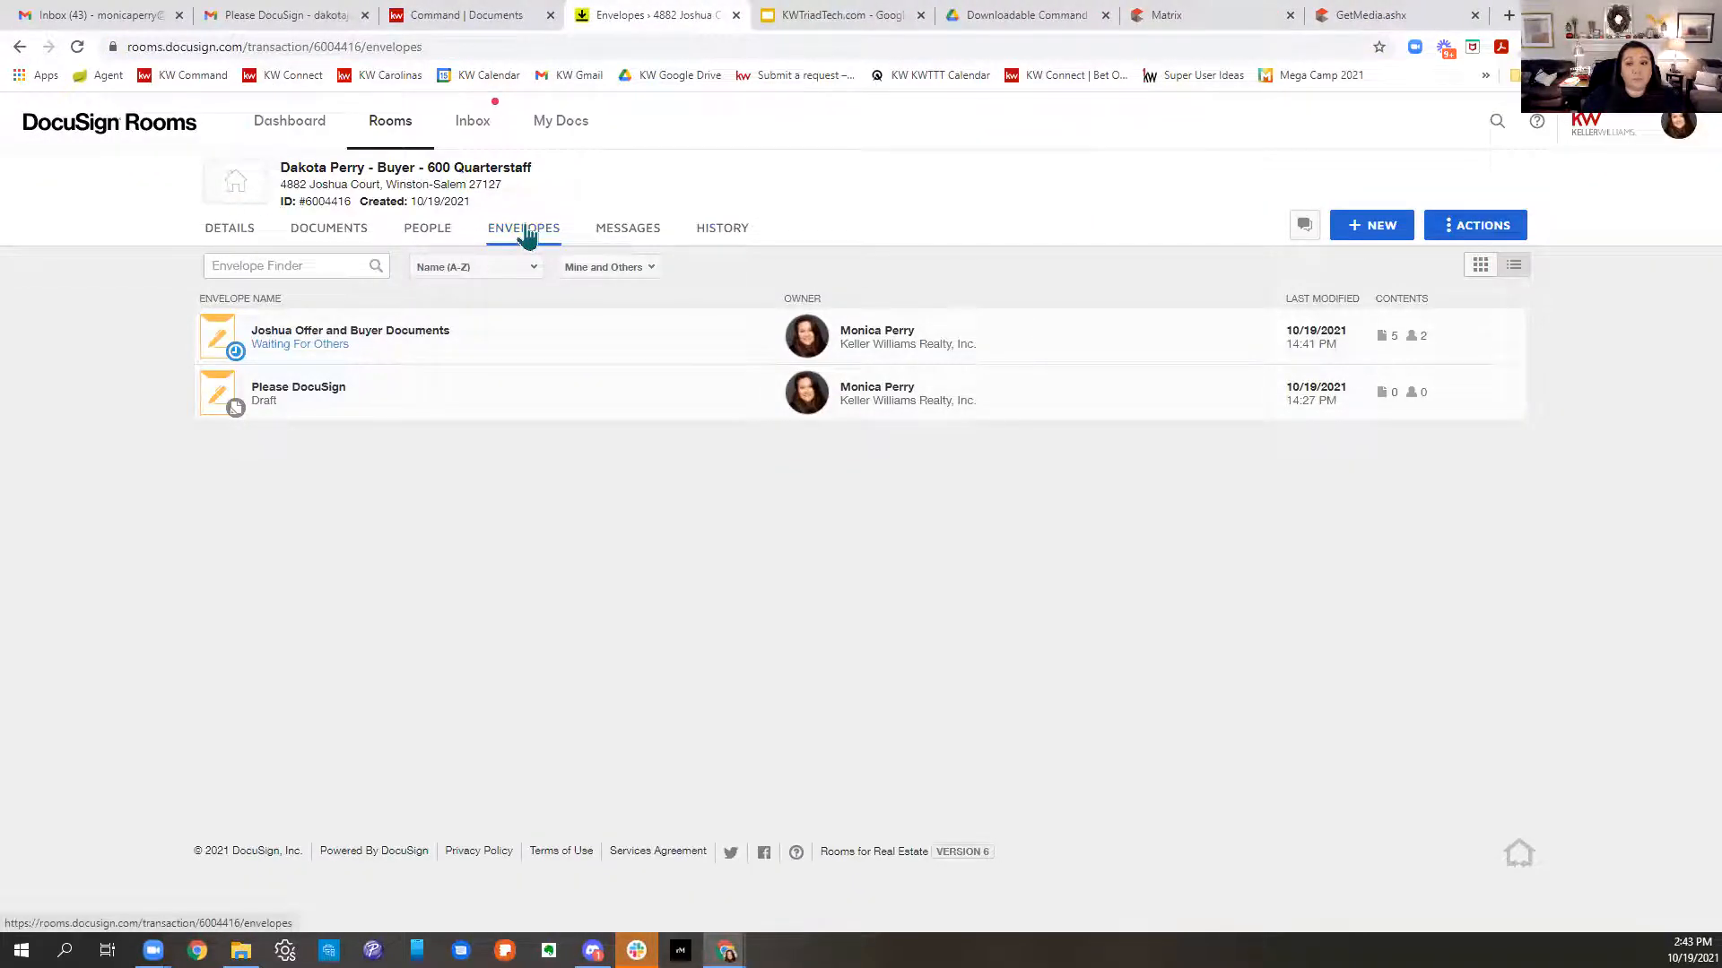
click(77, 48)
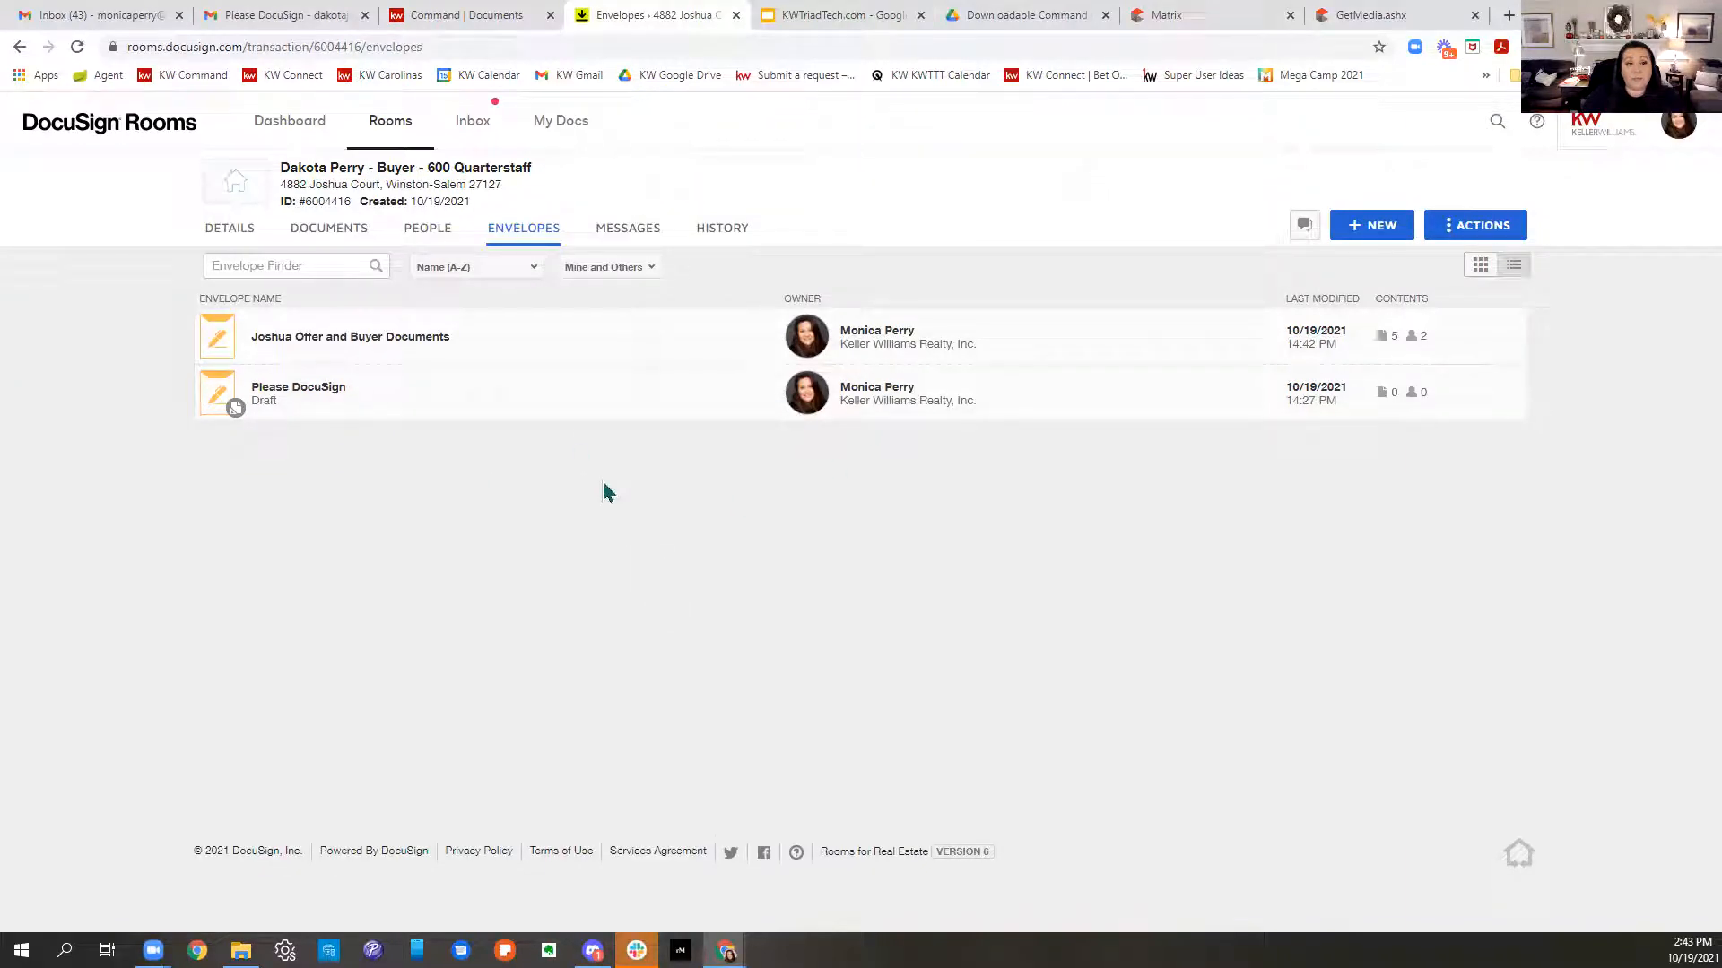
- Show the room's Documents list and scroll through the 15 document cards
click(320, 237)
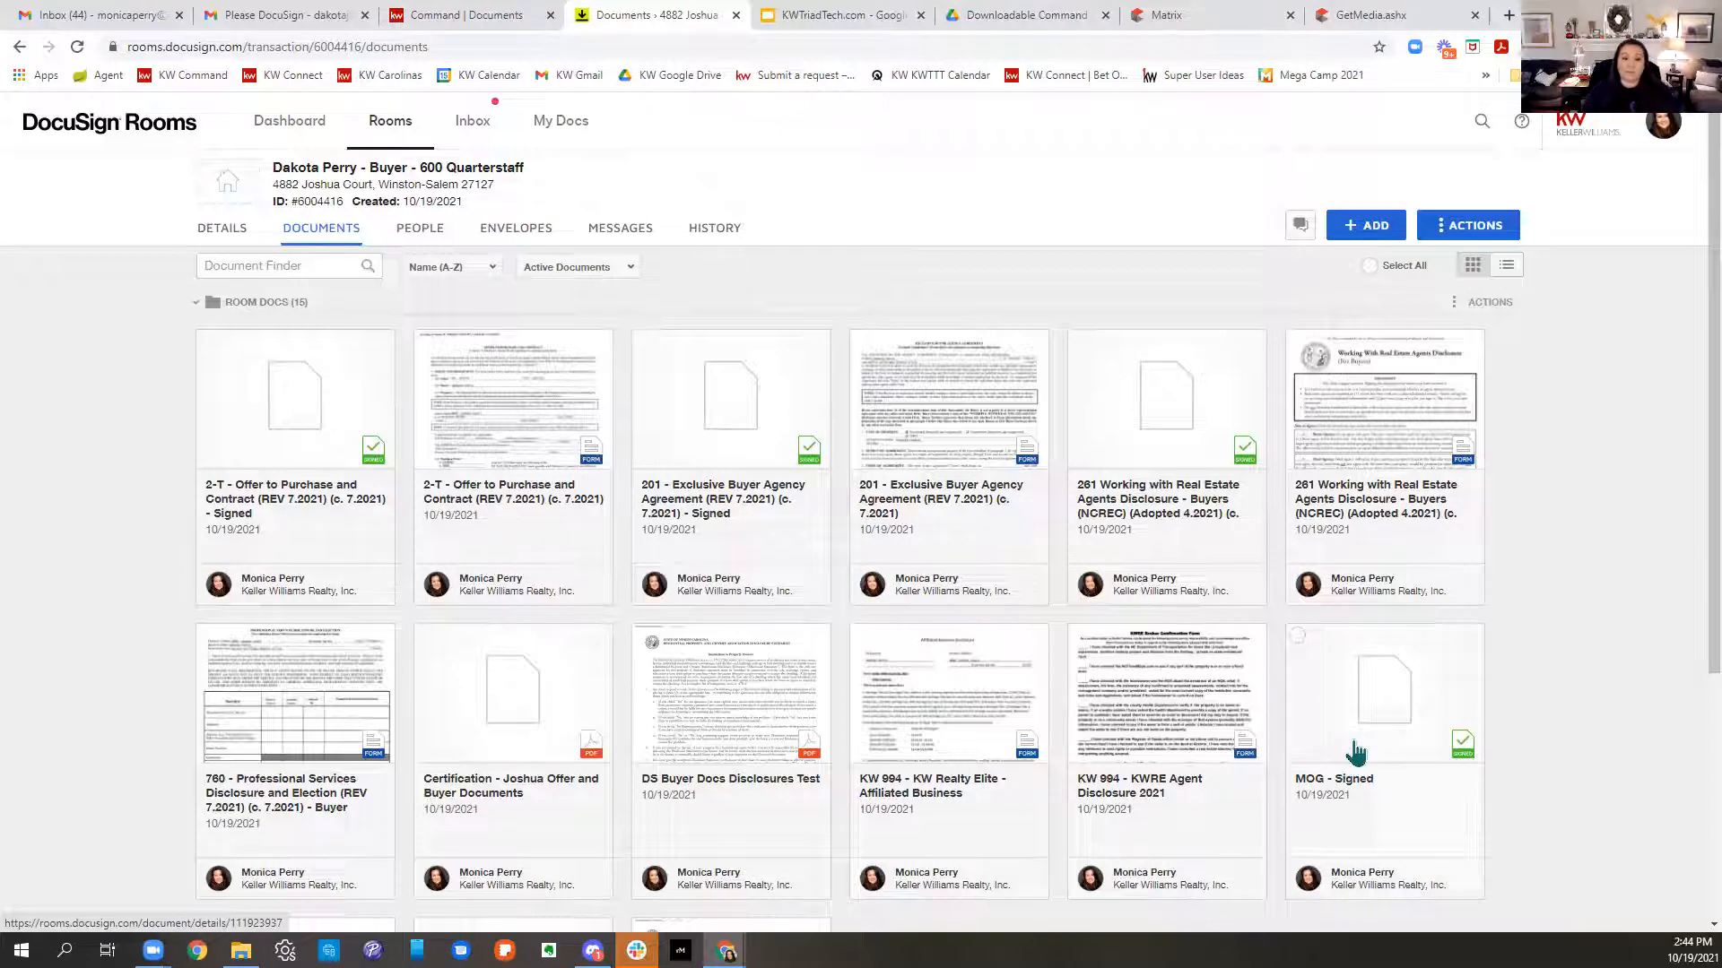
scroll(741, 708, down, 4)
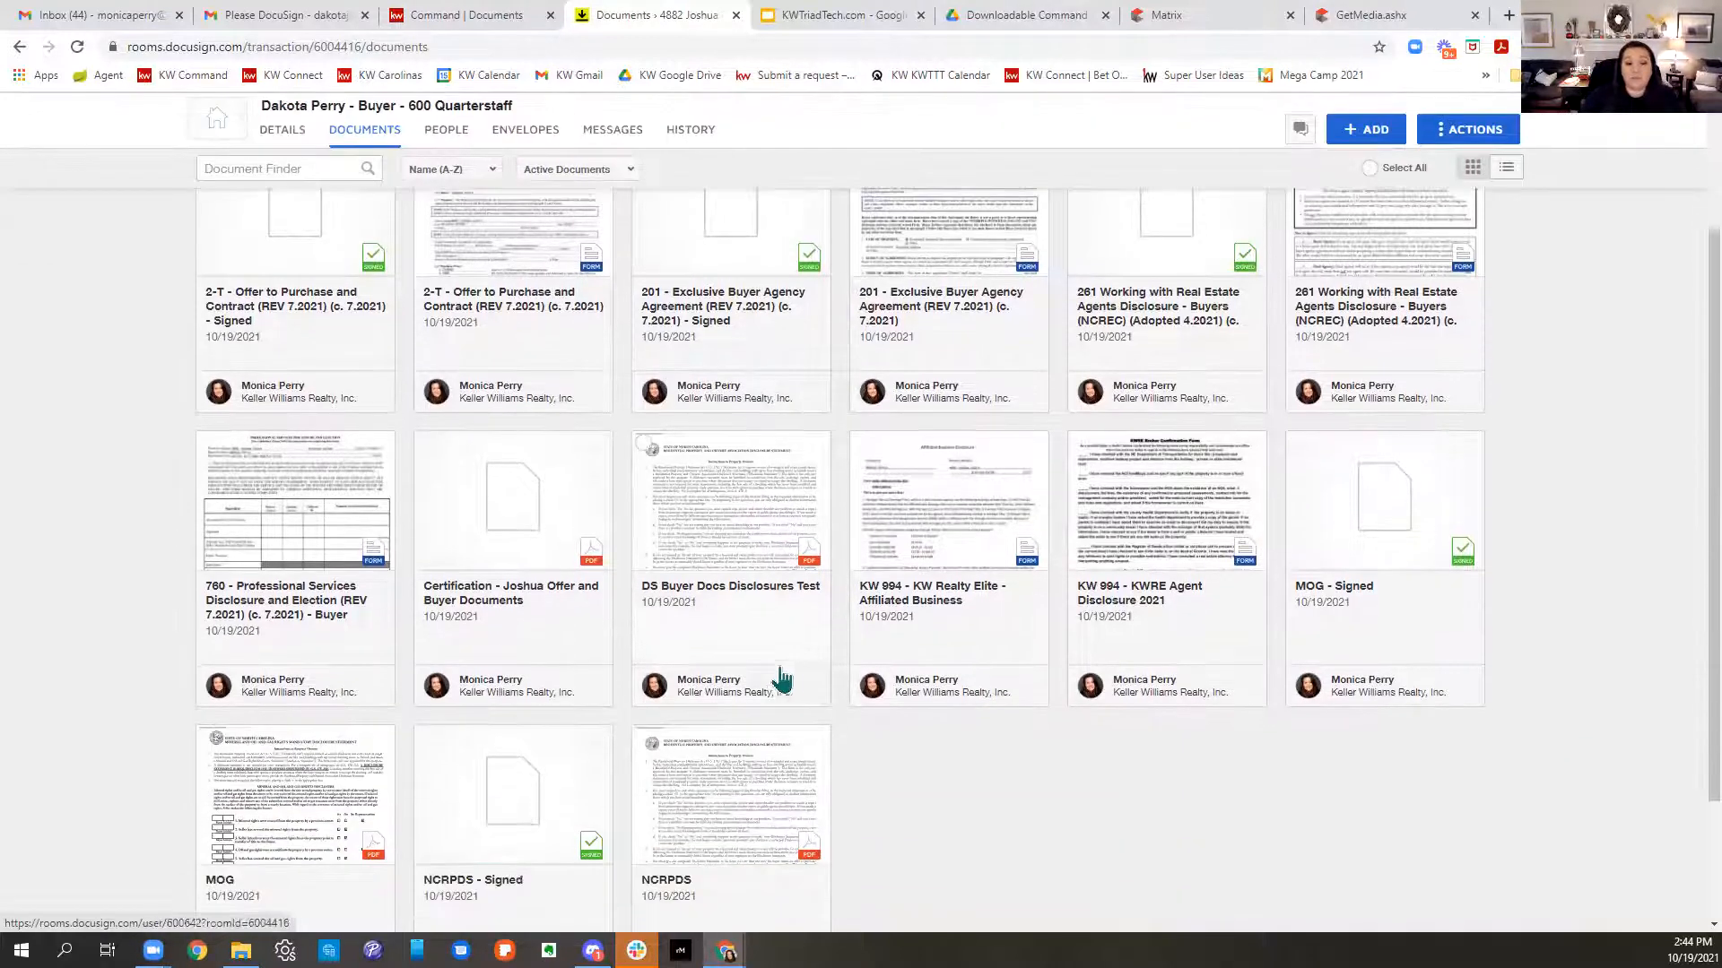
scroll(1037, 741, up, 5)
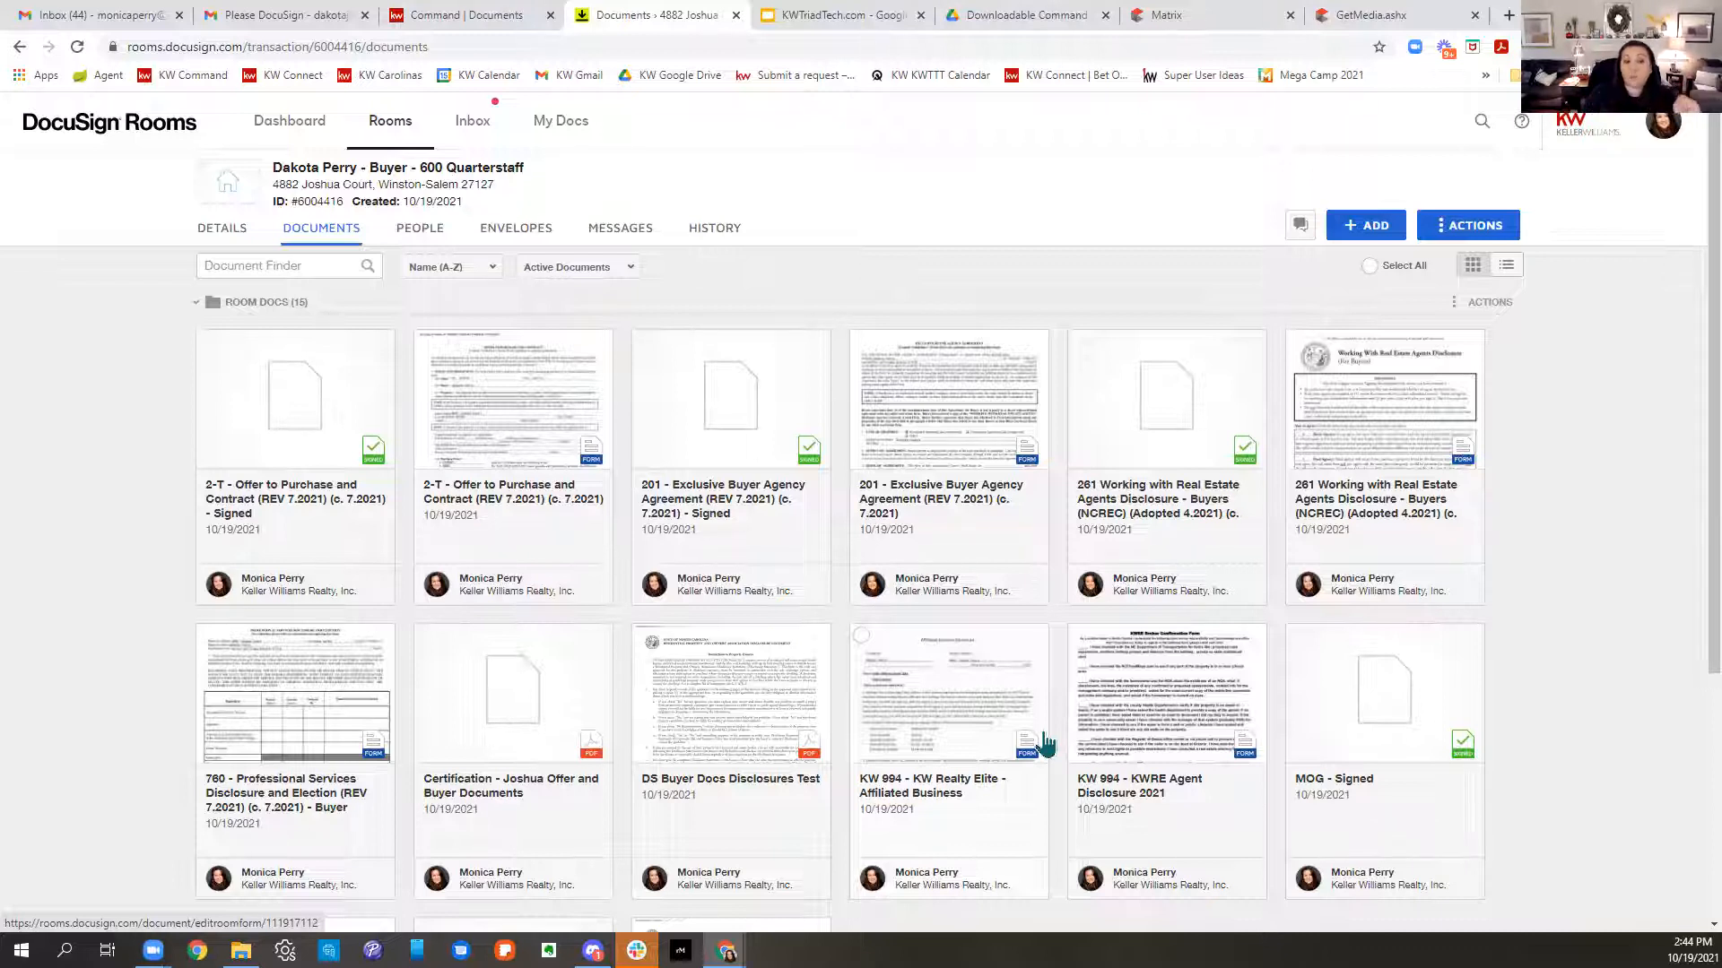
- Change the unsigned 2-T offer form's Purchase Price from 250000 to 255000 and close the editor
click(593, 440)
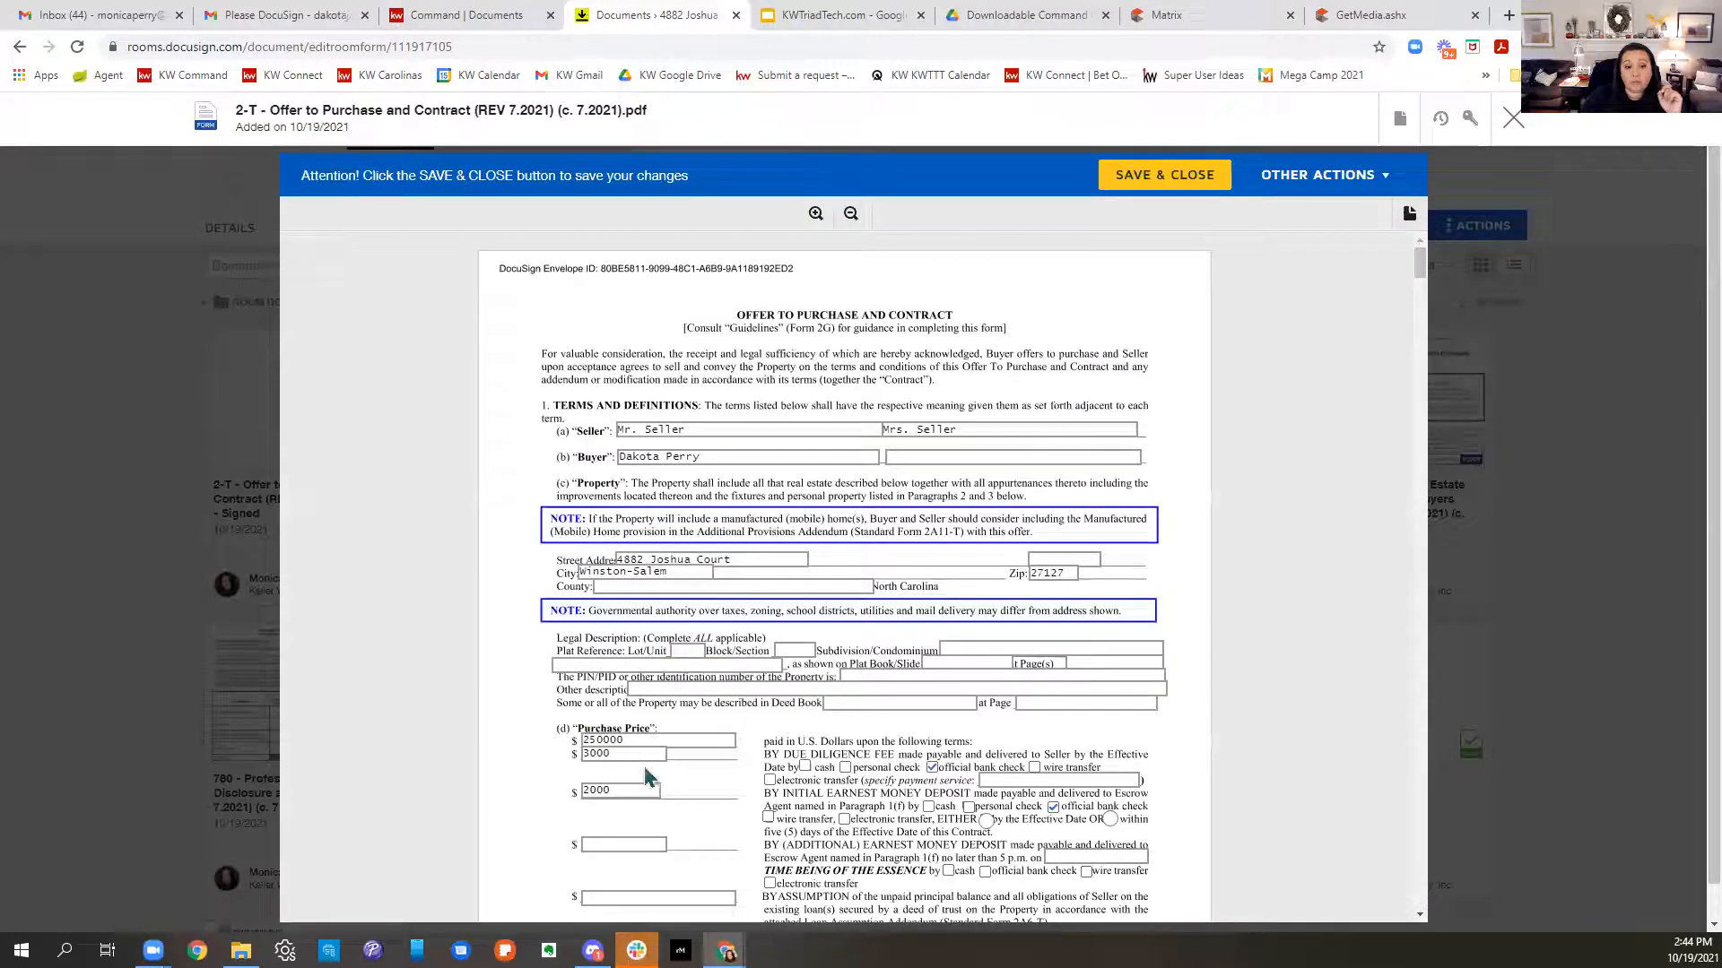
click(602, 740)
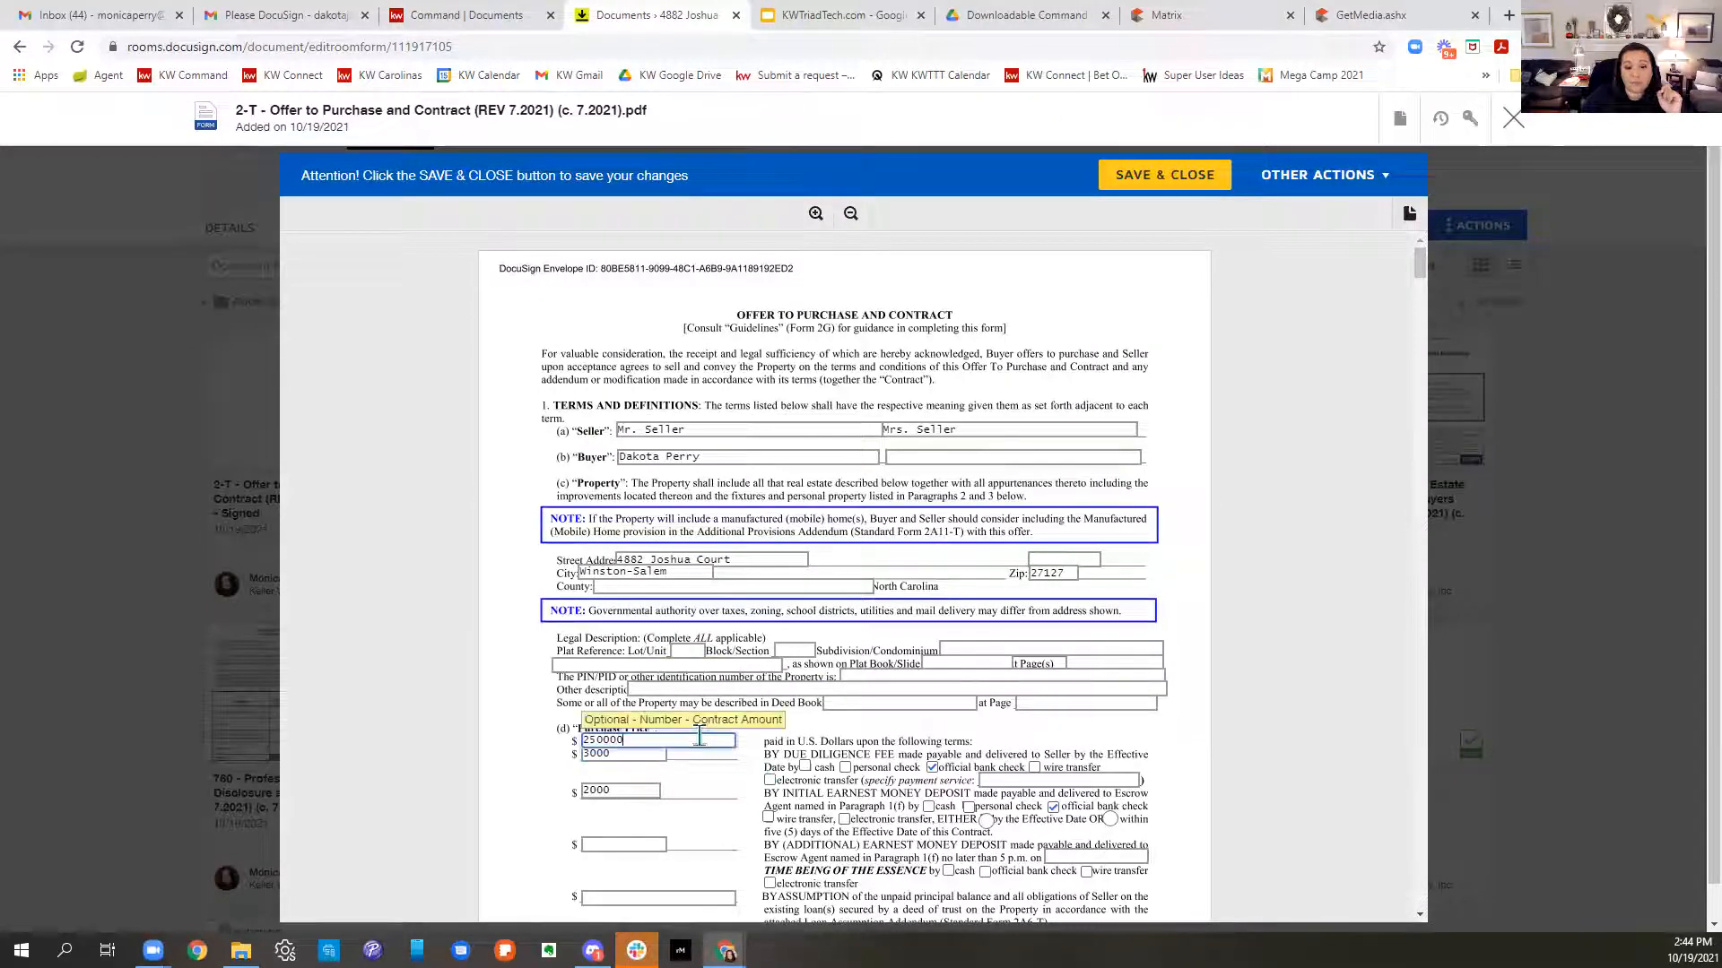
key(BackSpace)
text(5)
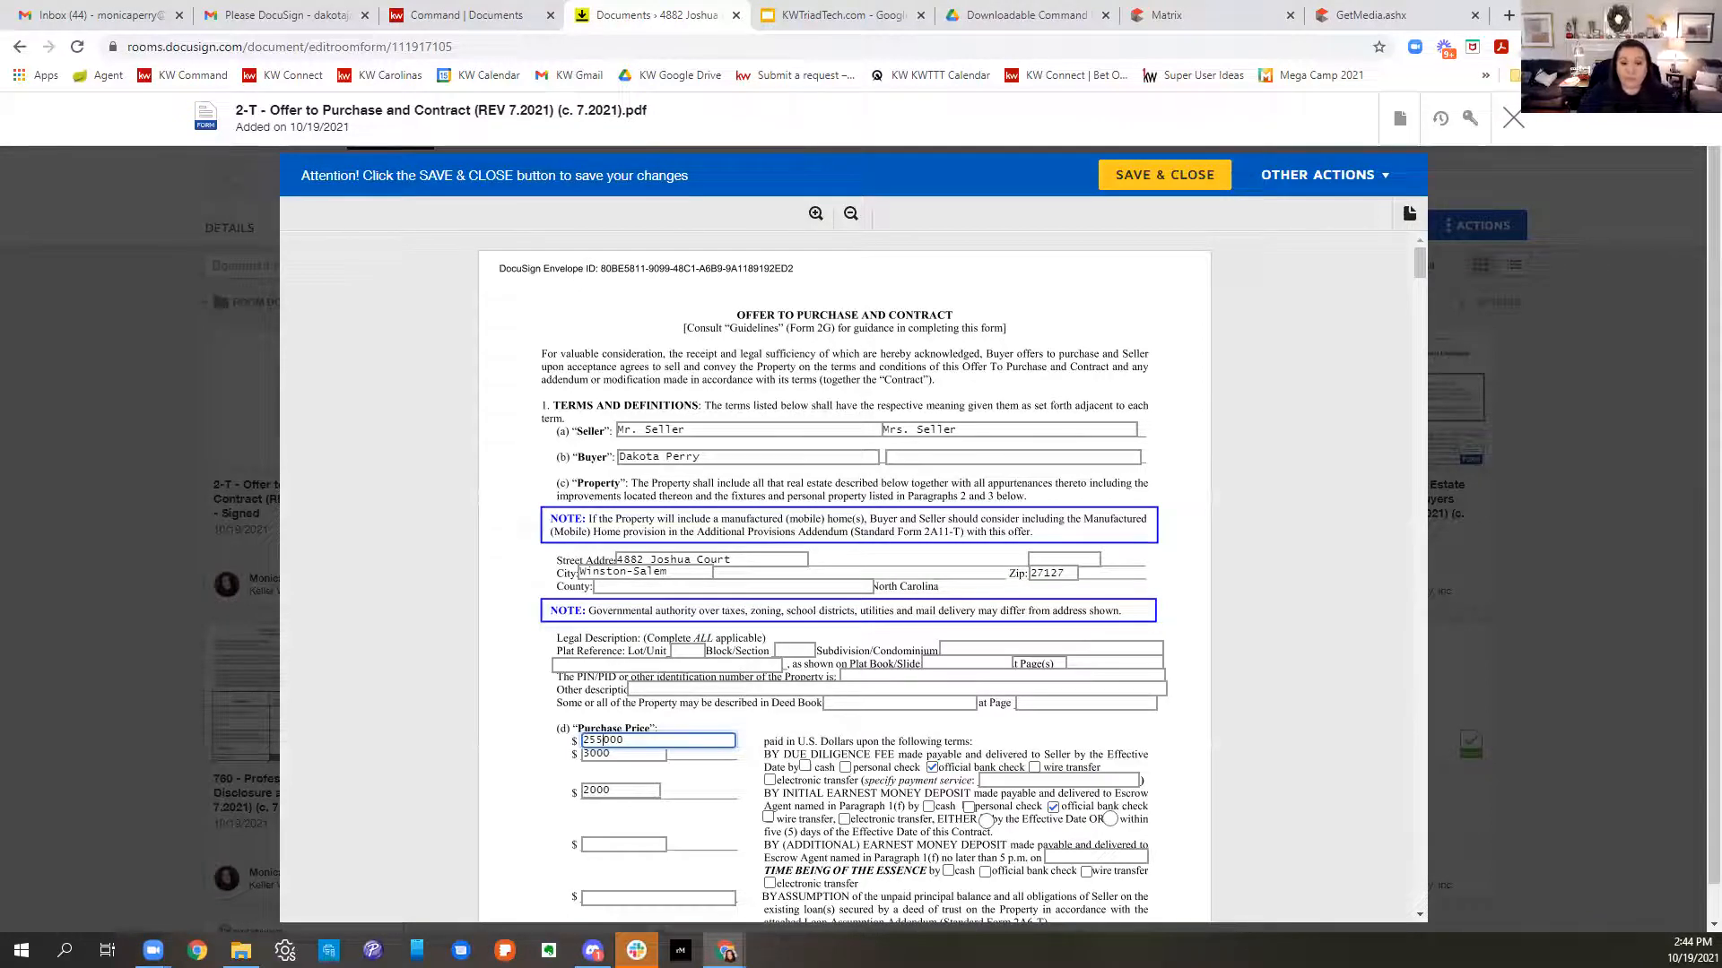
click(1154, 739)
scroll(1157, 741, down, 3)
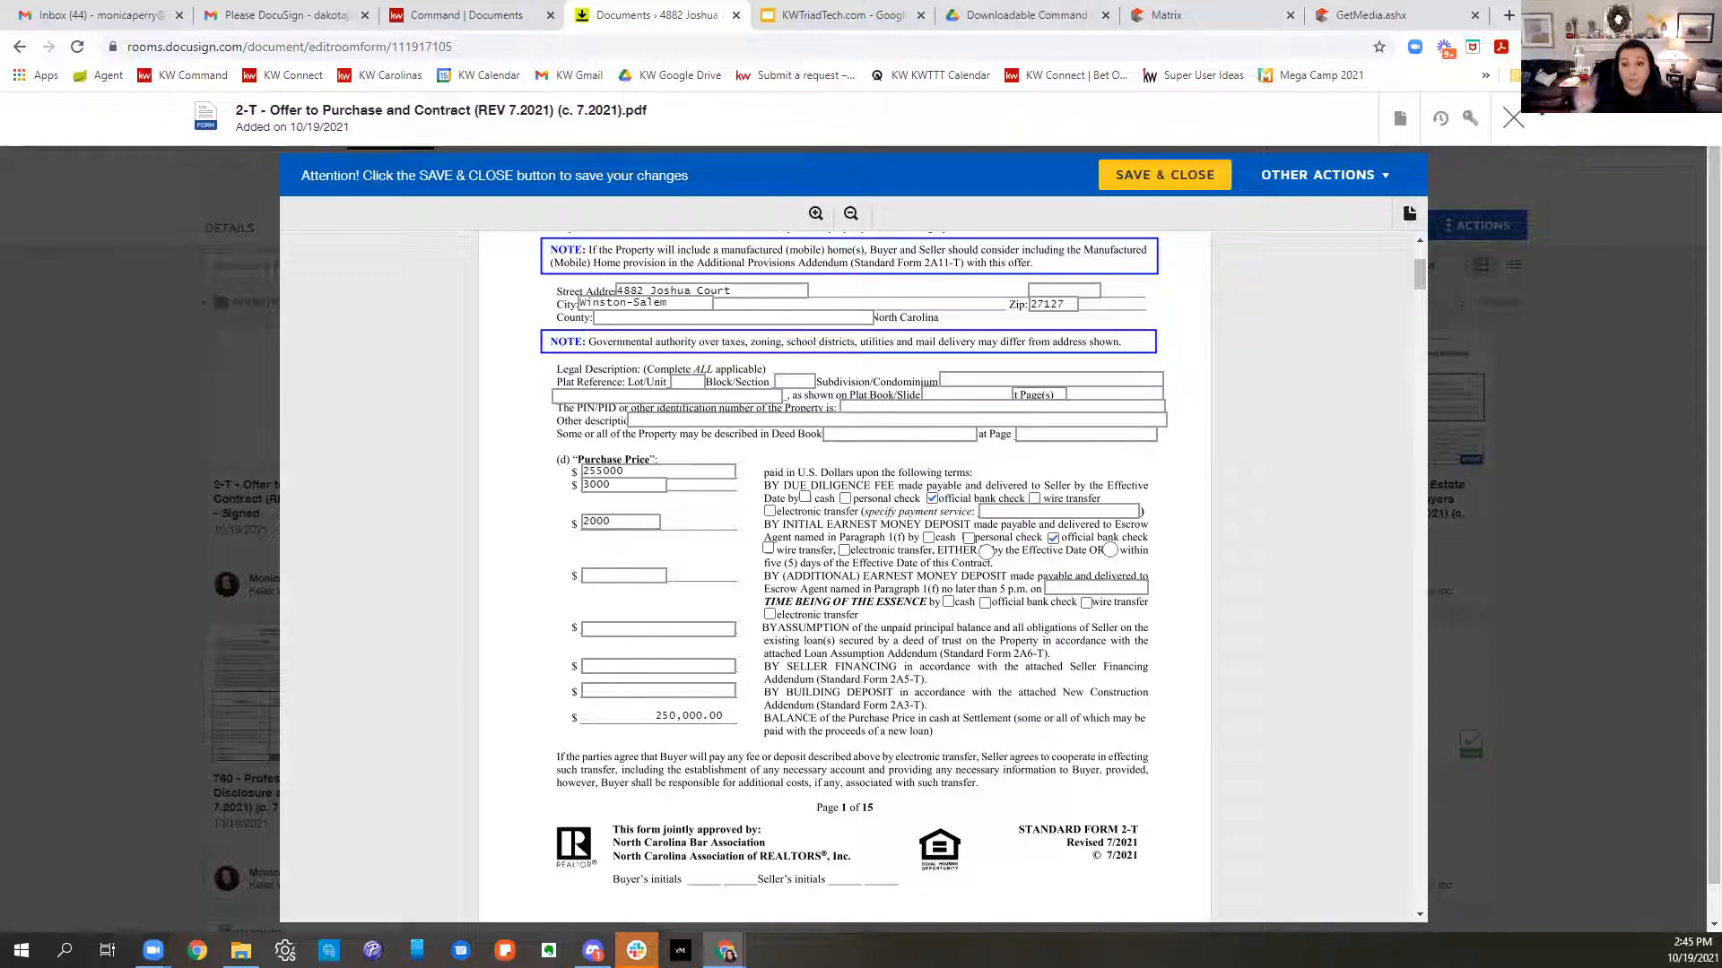
click(1513, 118)
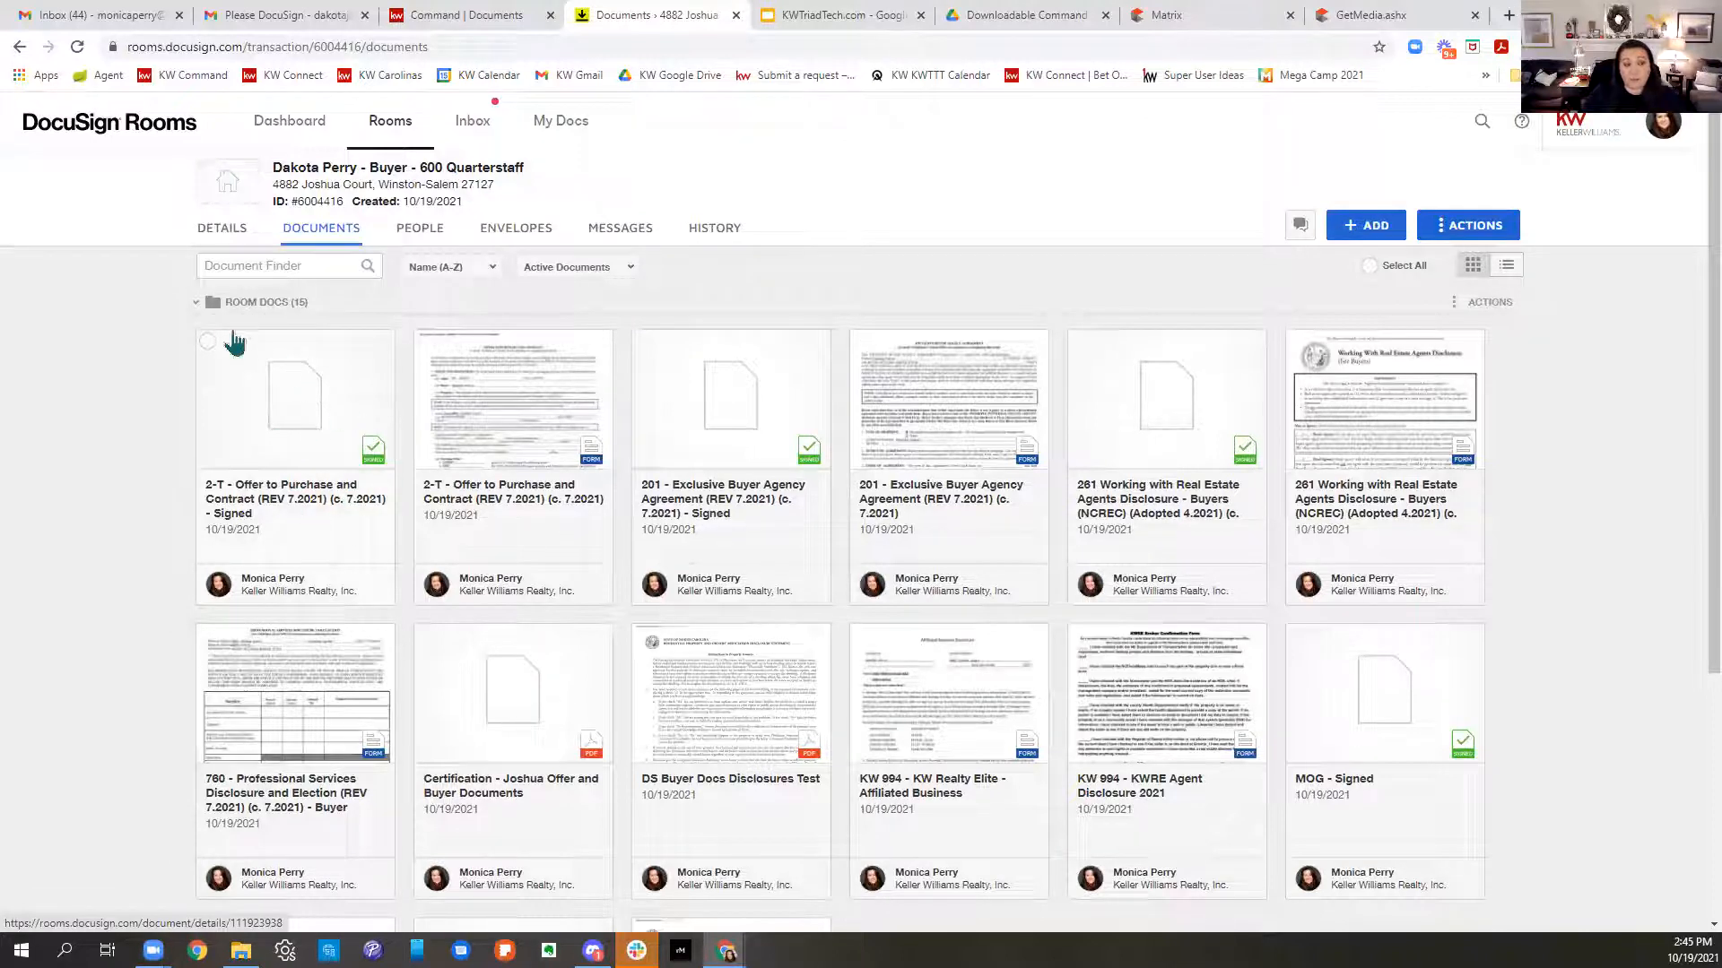
- Create a new envelope from the 2-T offer document named 'Revised - OTP'
click(207, 345)
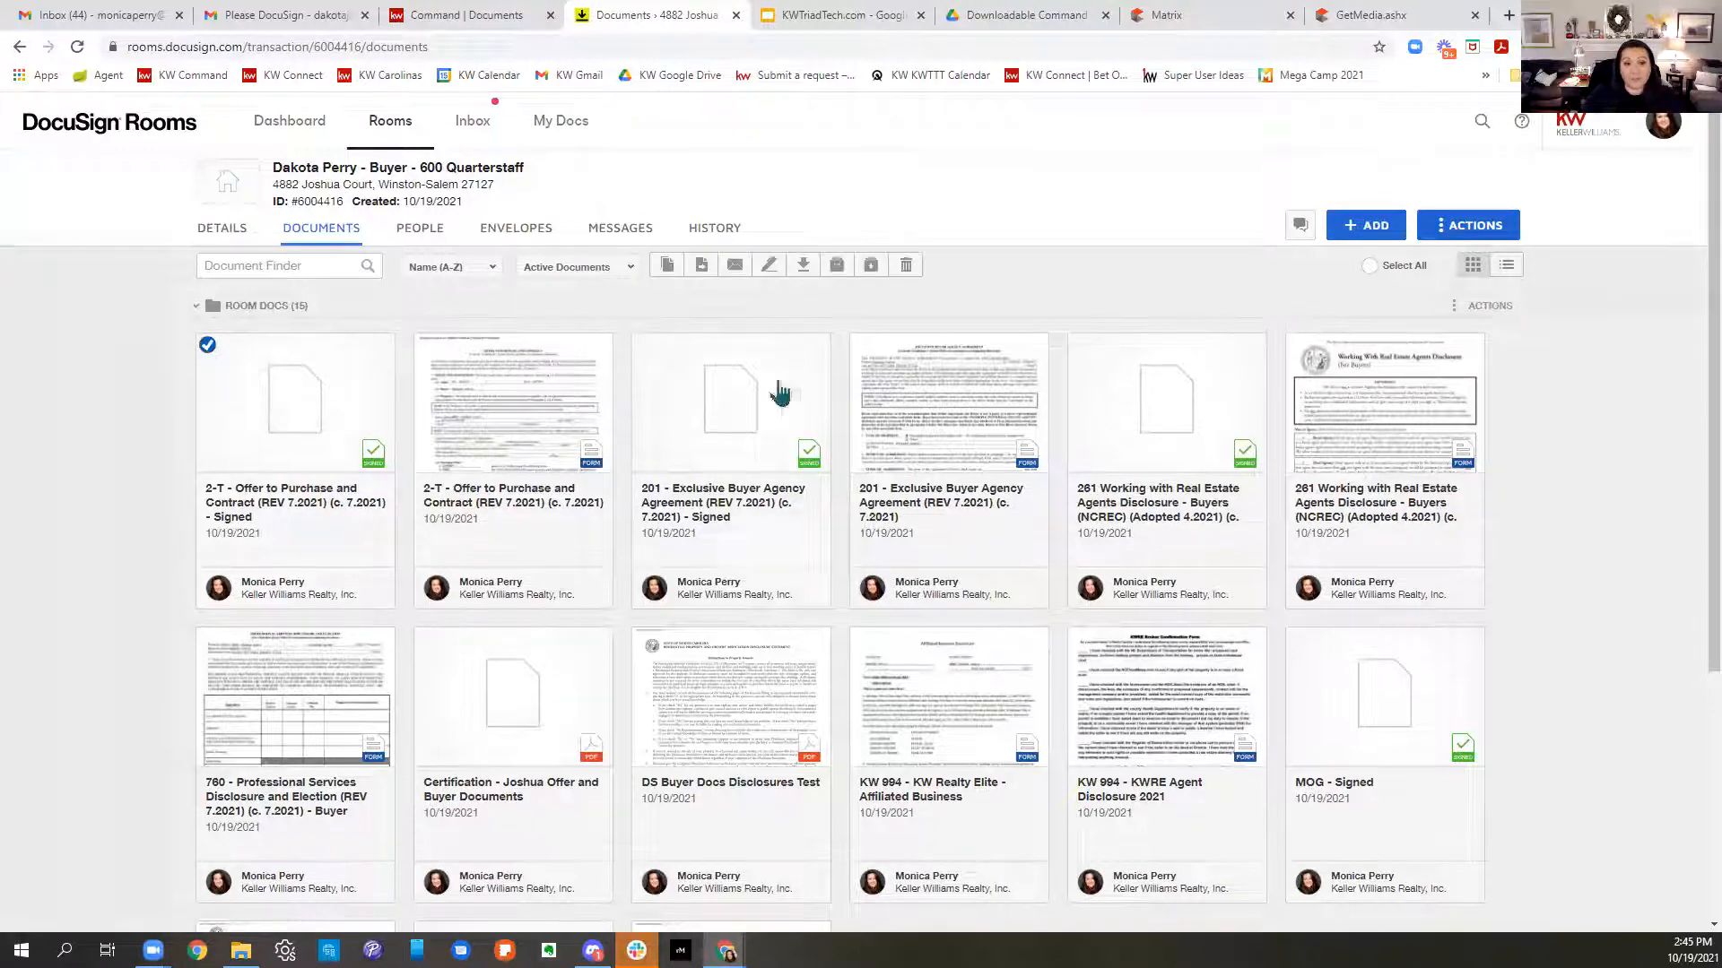
click(768, 264)
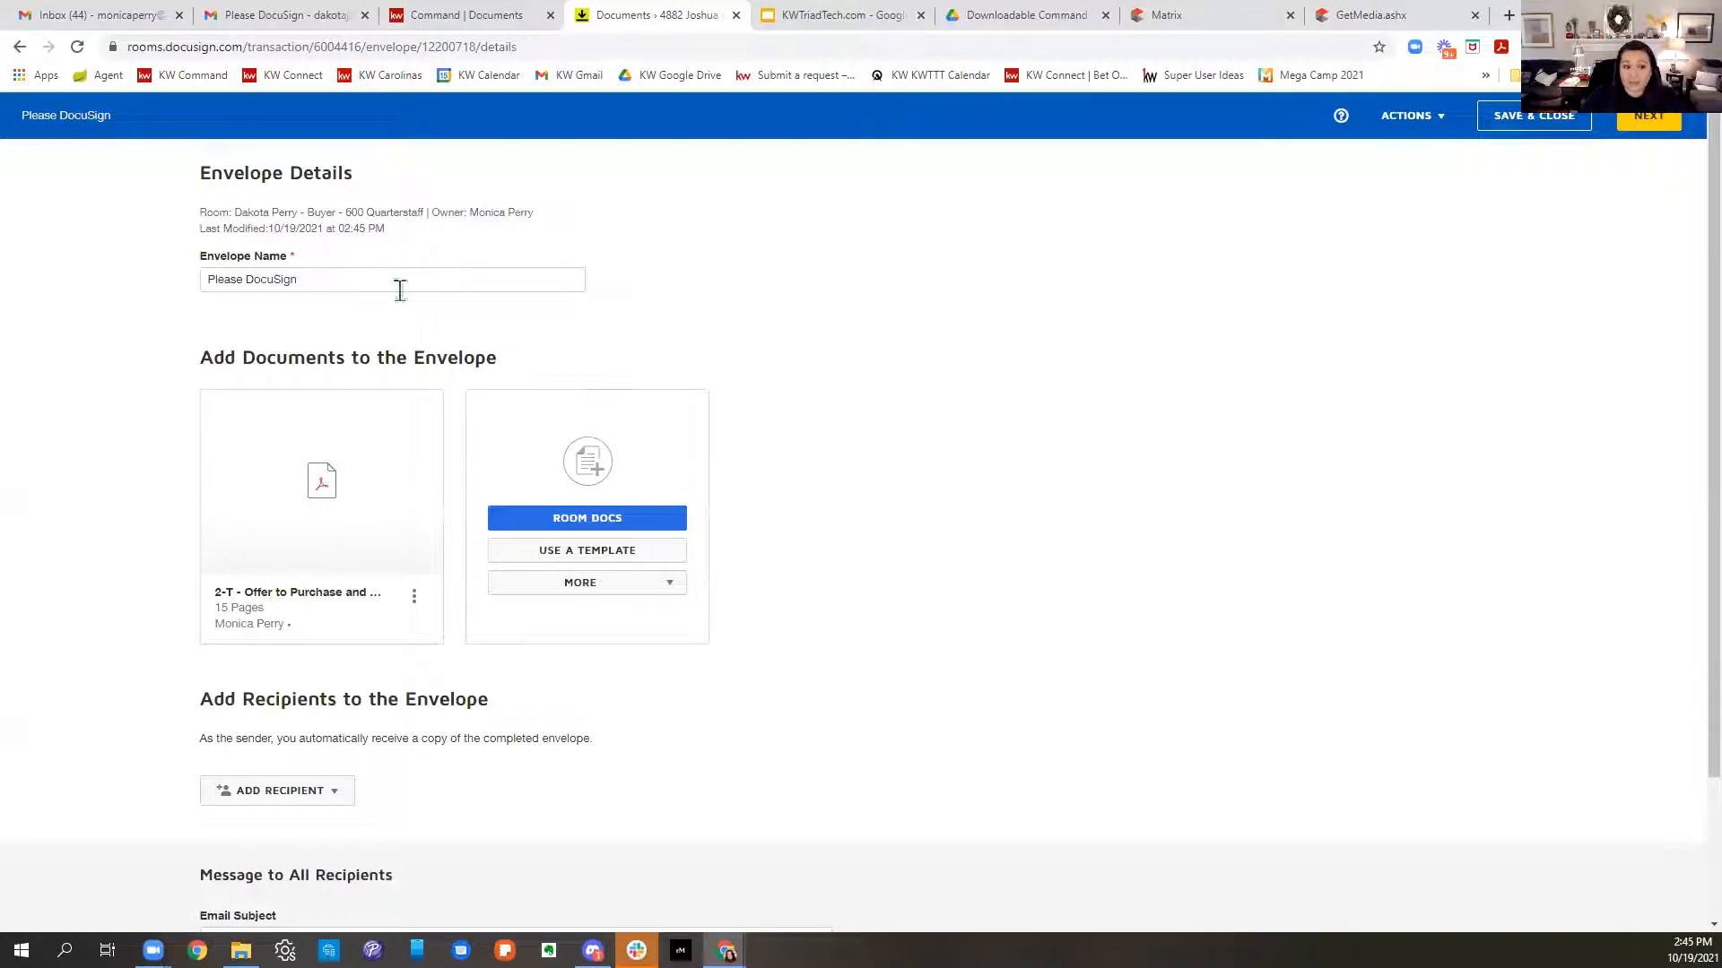
drag(400, 285, 204, 285)
text(Revised)
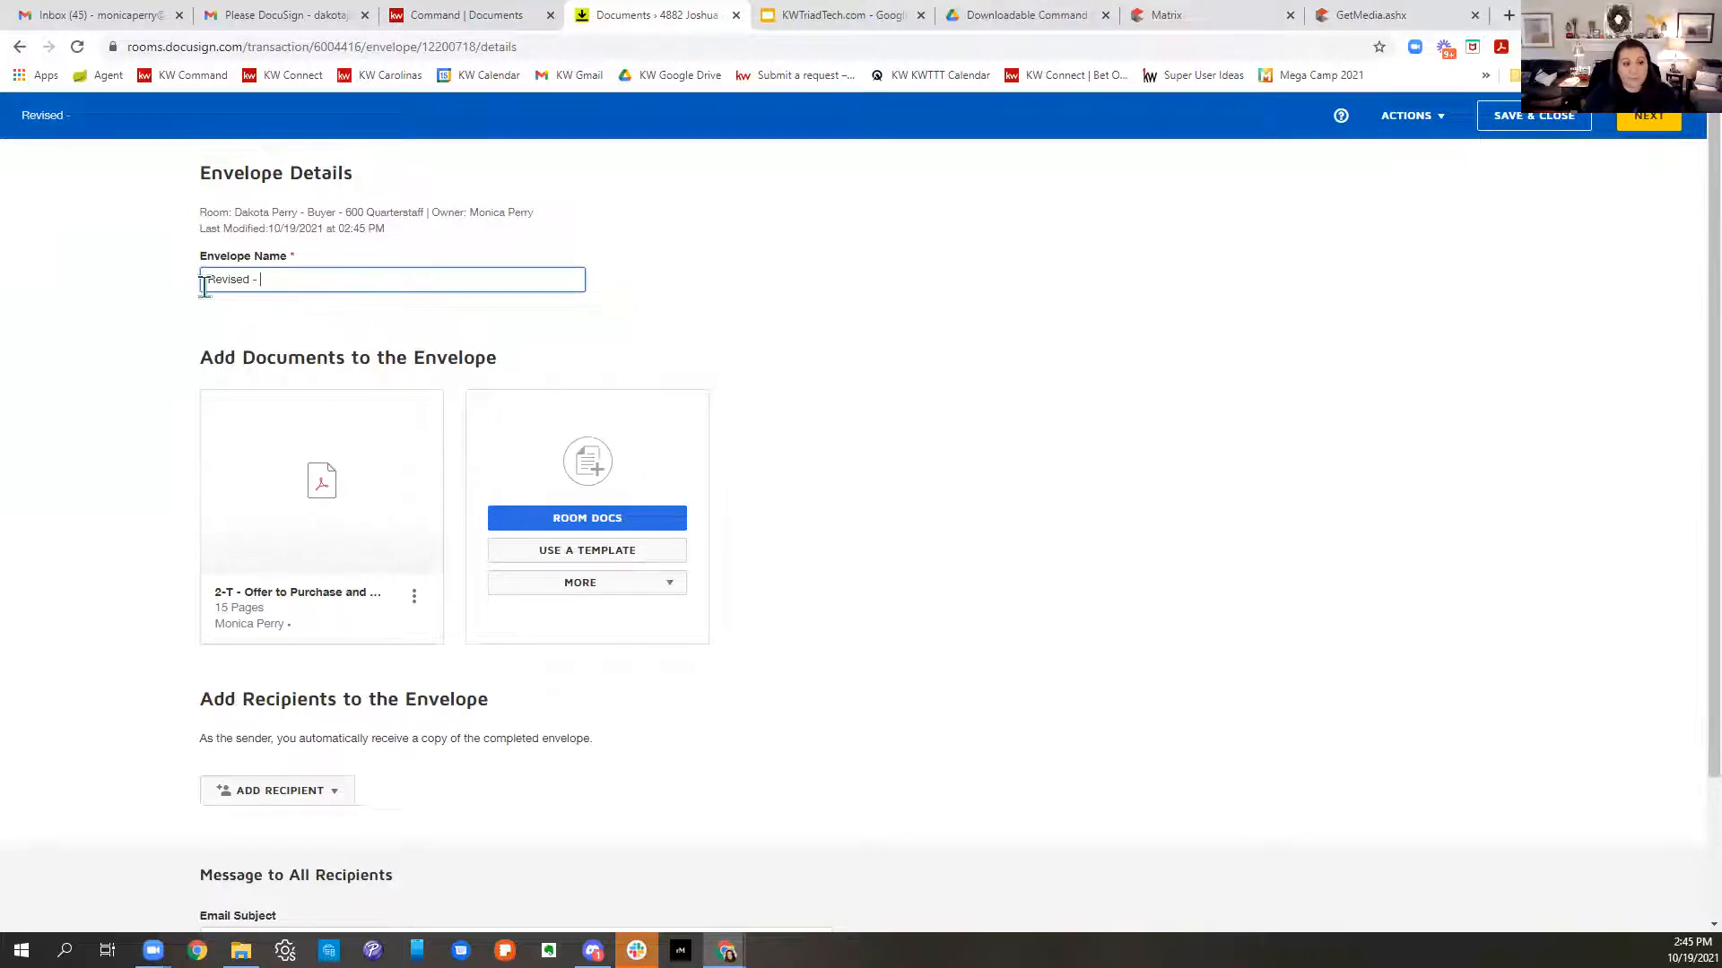
text(- OTP)
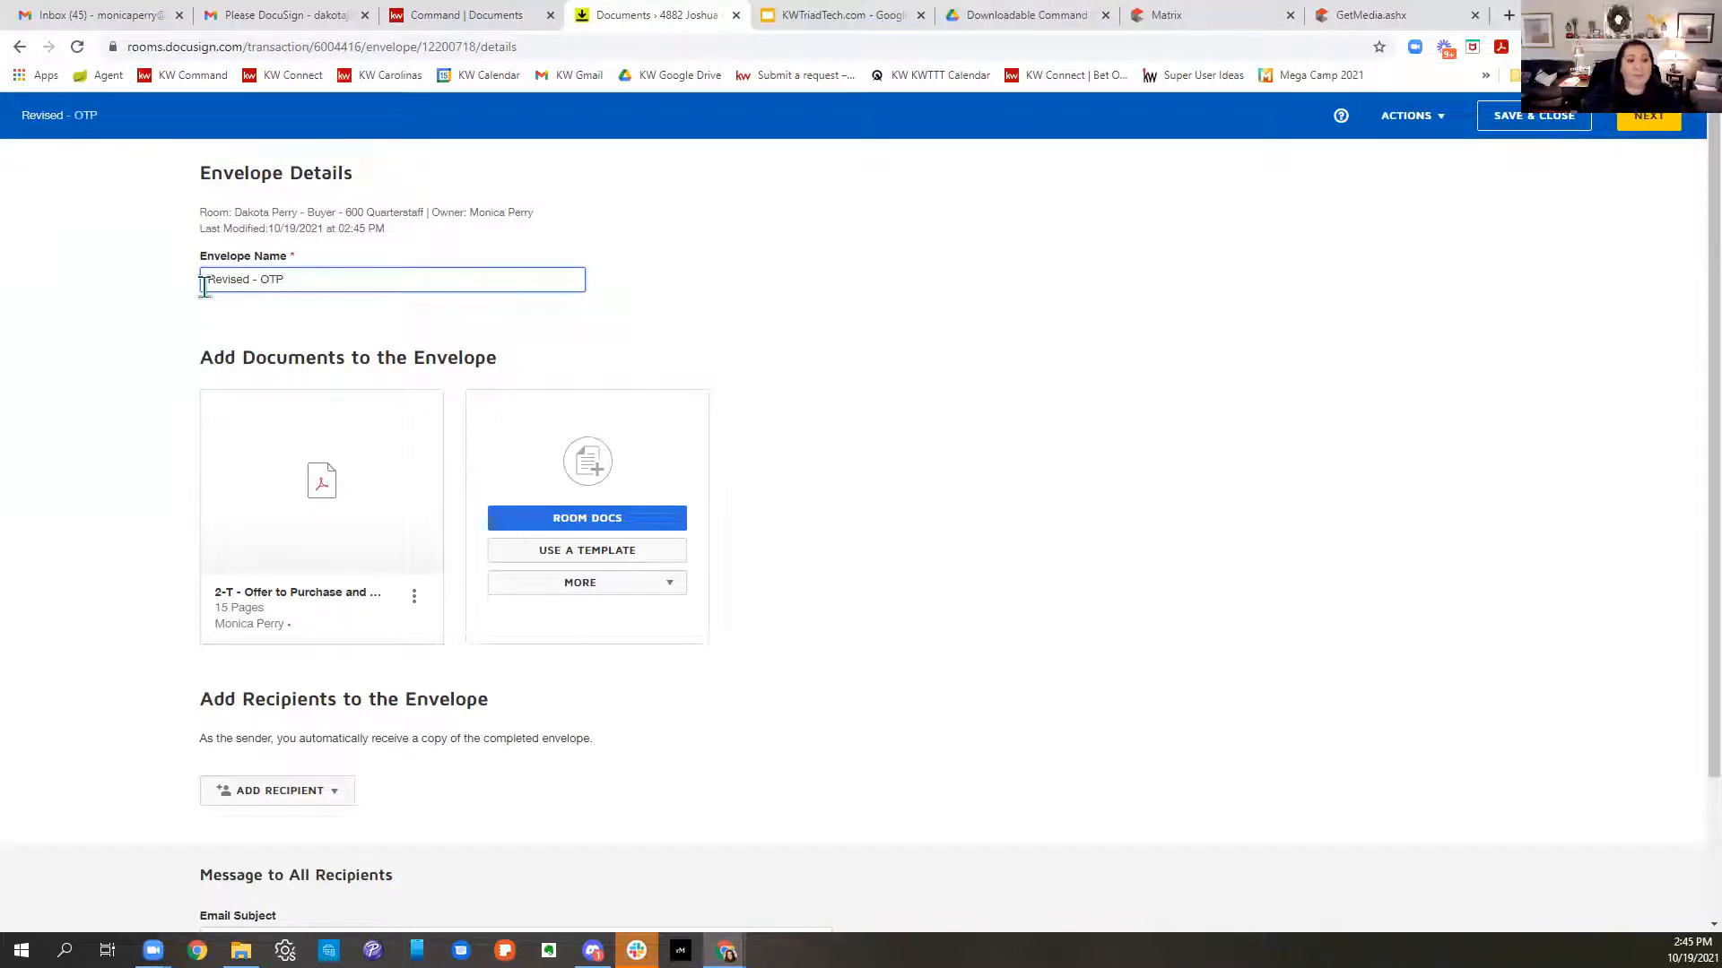
- Add the buyer from the room contacts as a recipient and continue to field placement
scroll(675, 650, down, 2)
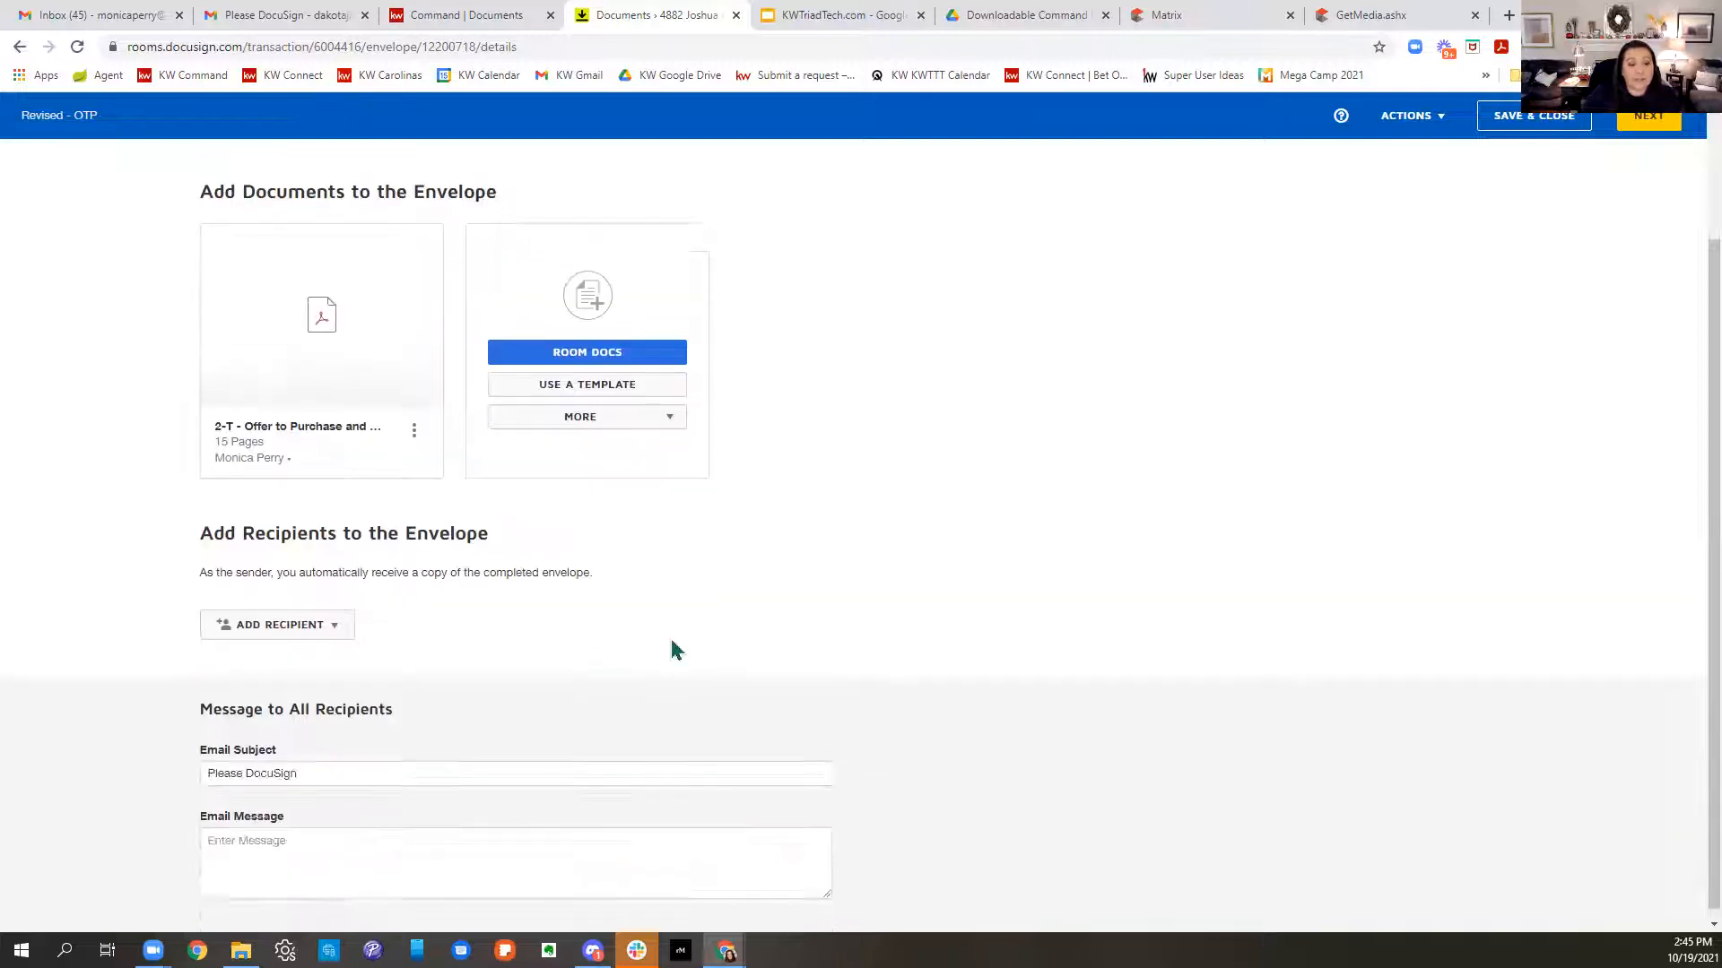
click(331, 632)
click(317, 652)
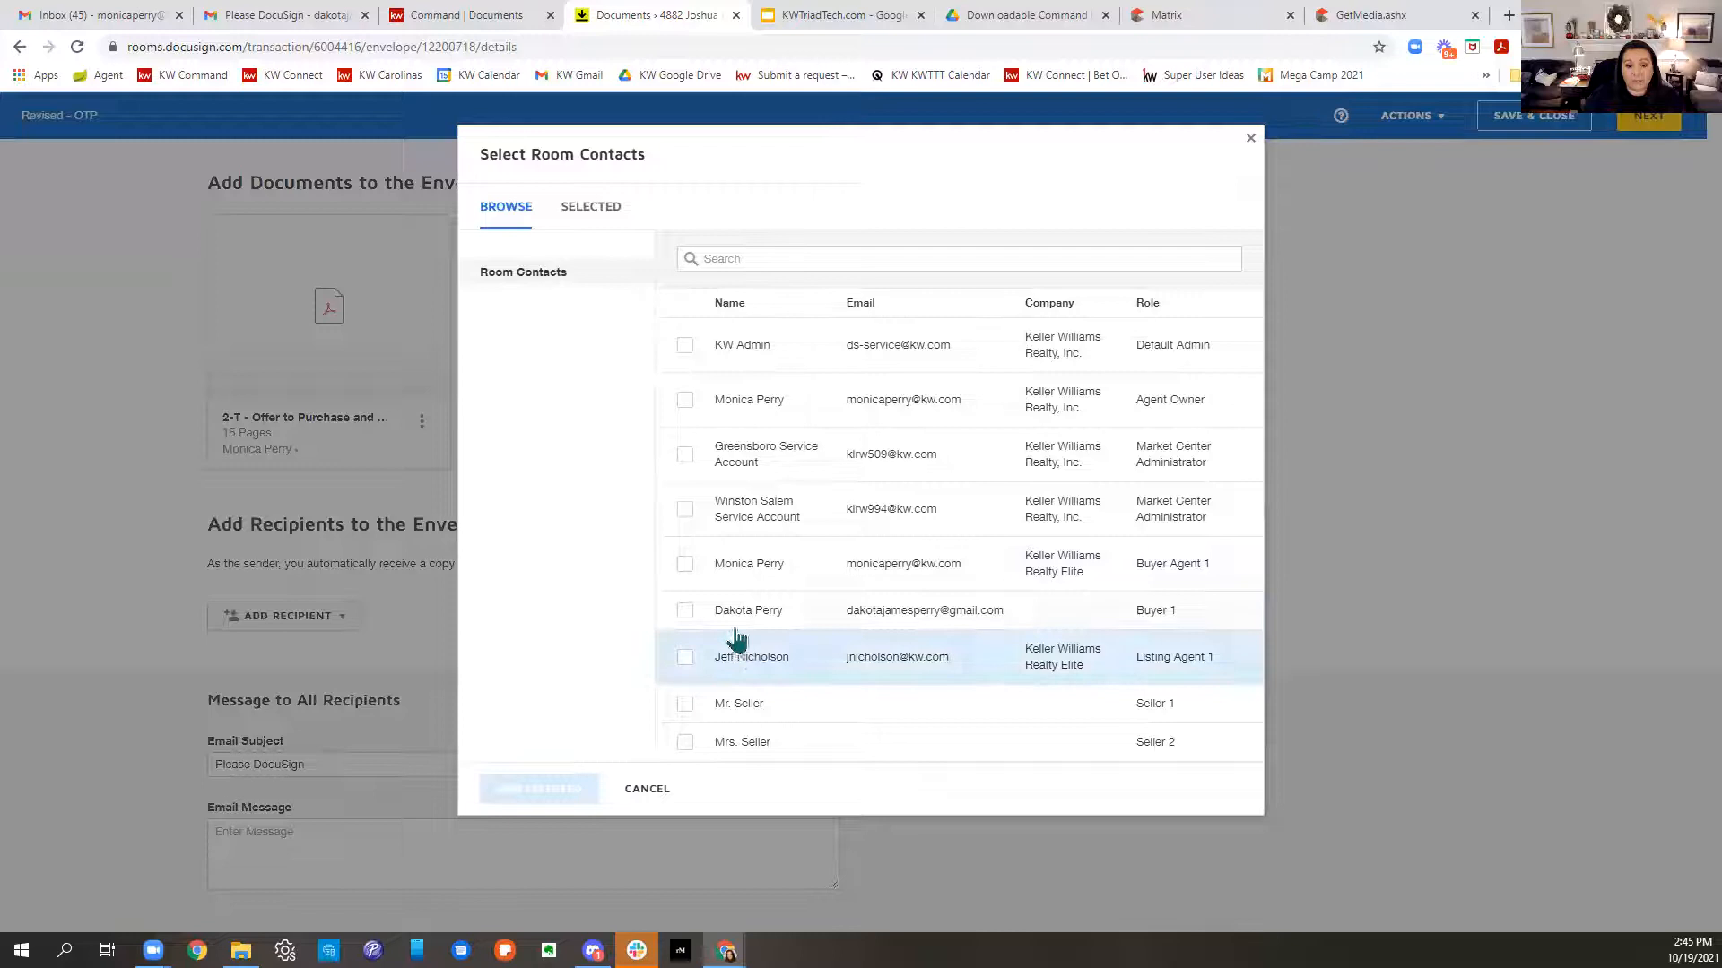
click(685, 611)
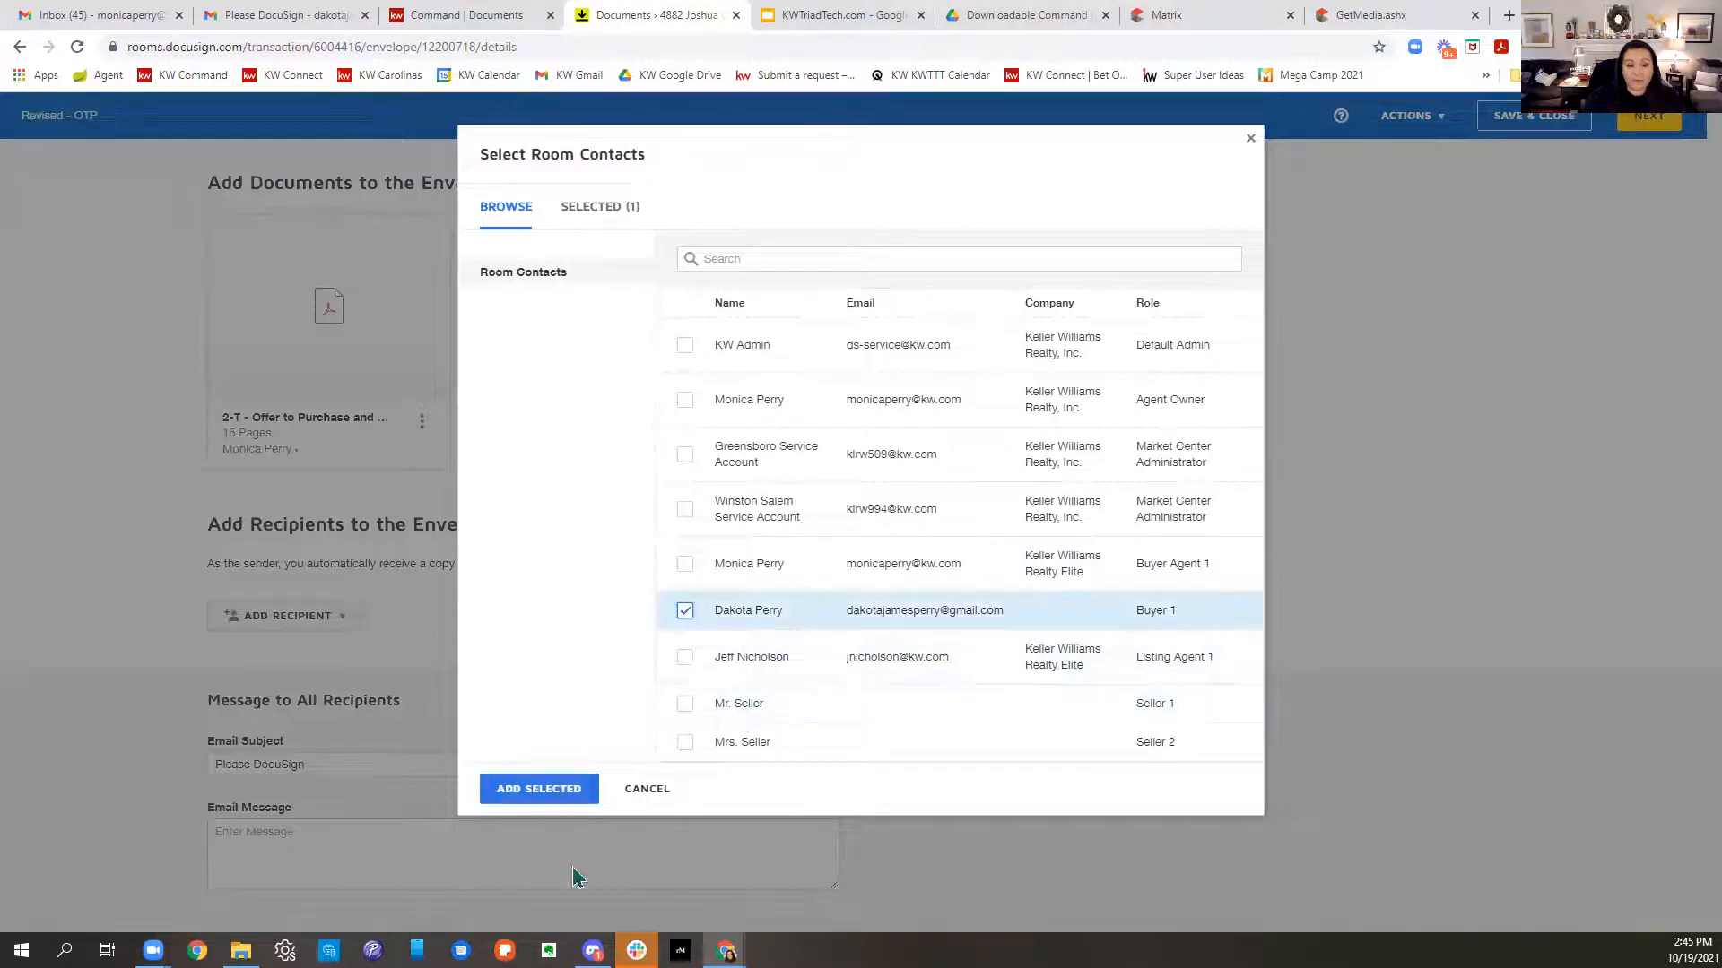
click(538, 789)
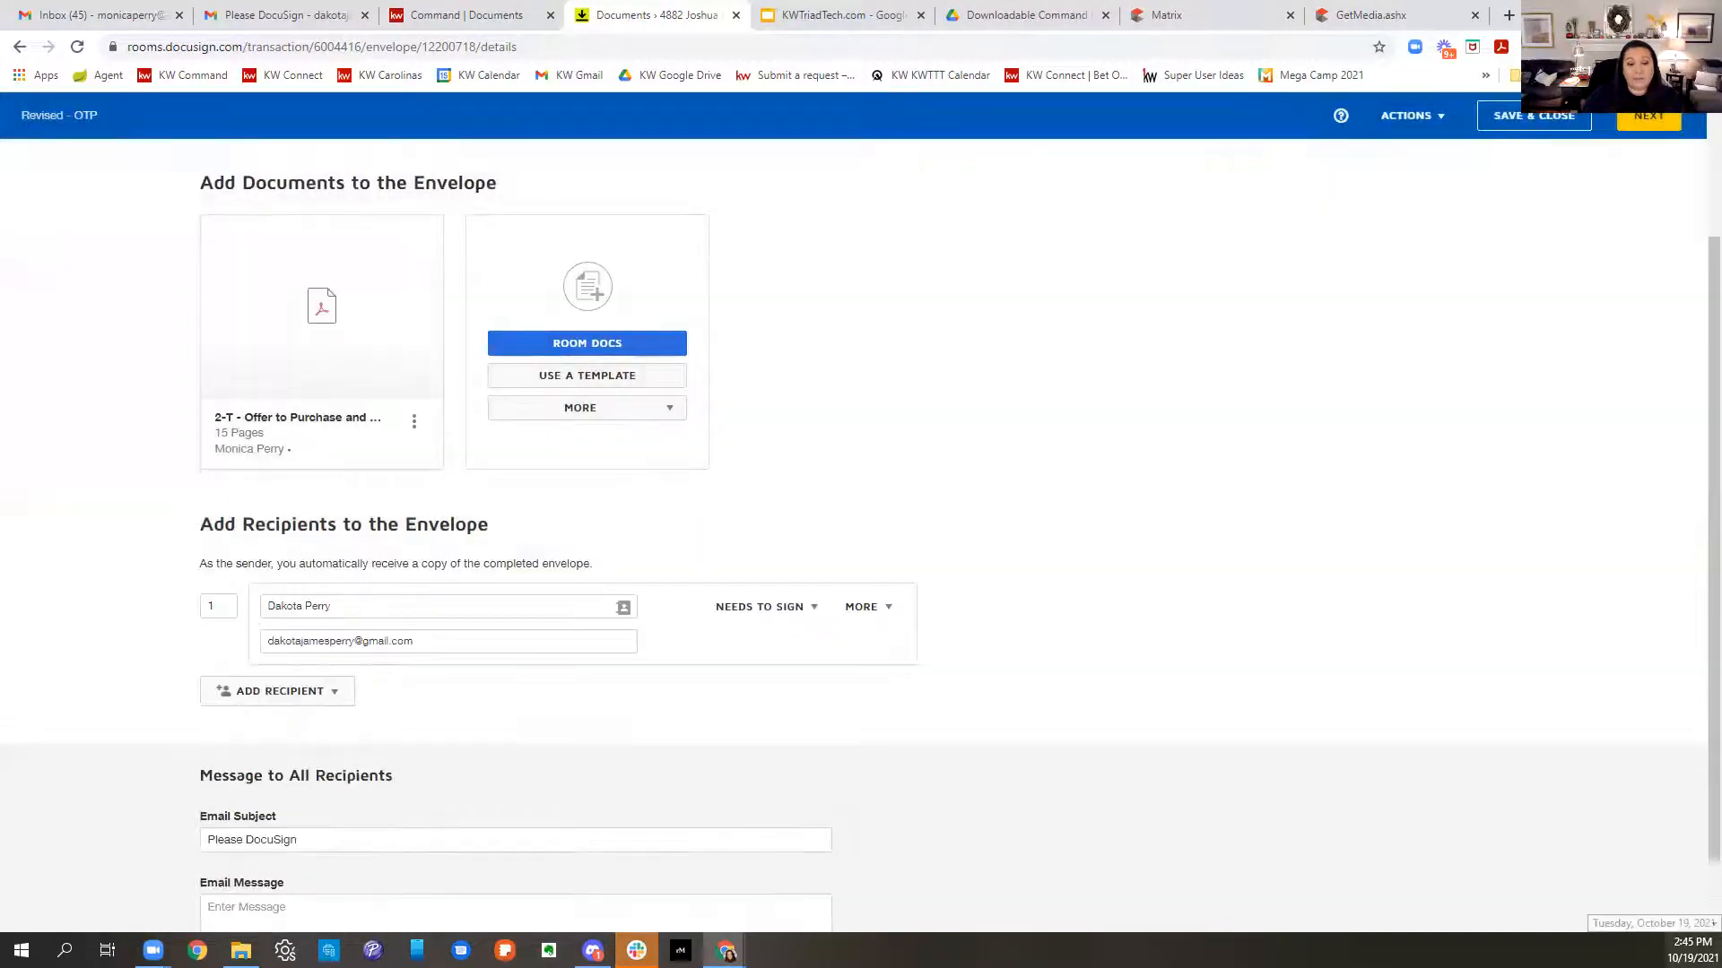
scroll(609, 729, down, 1)
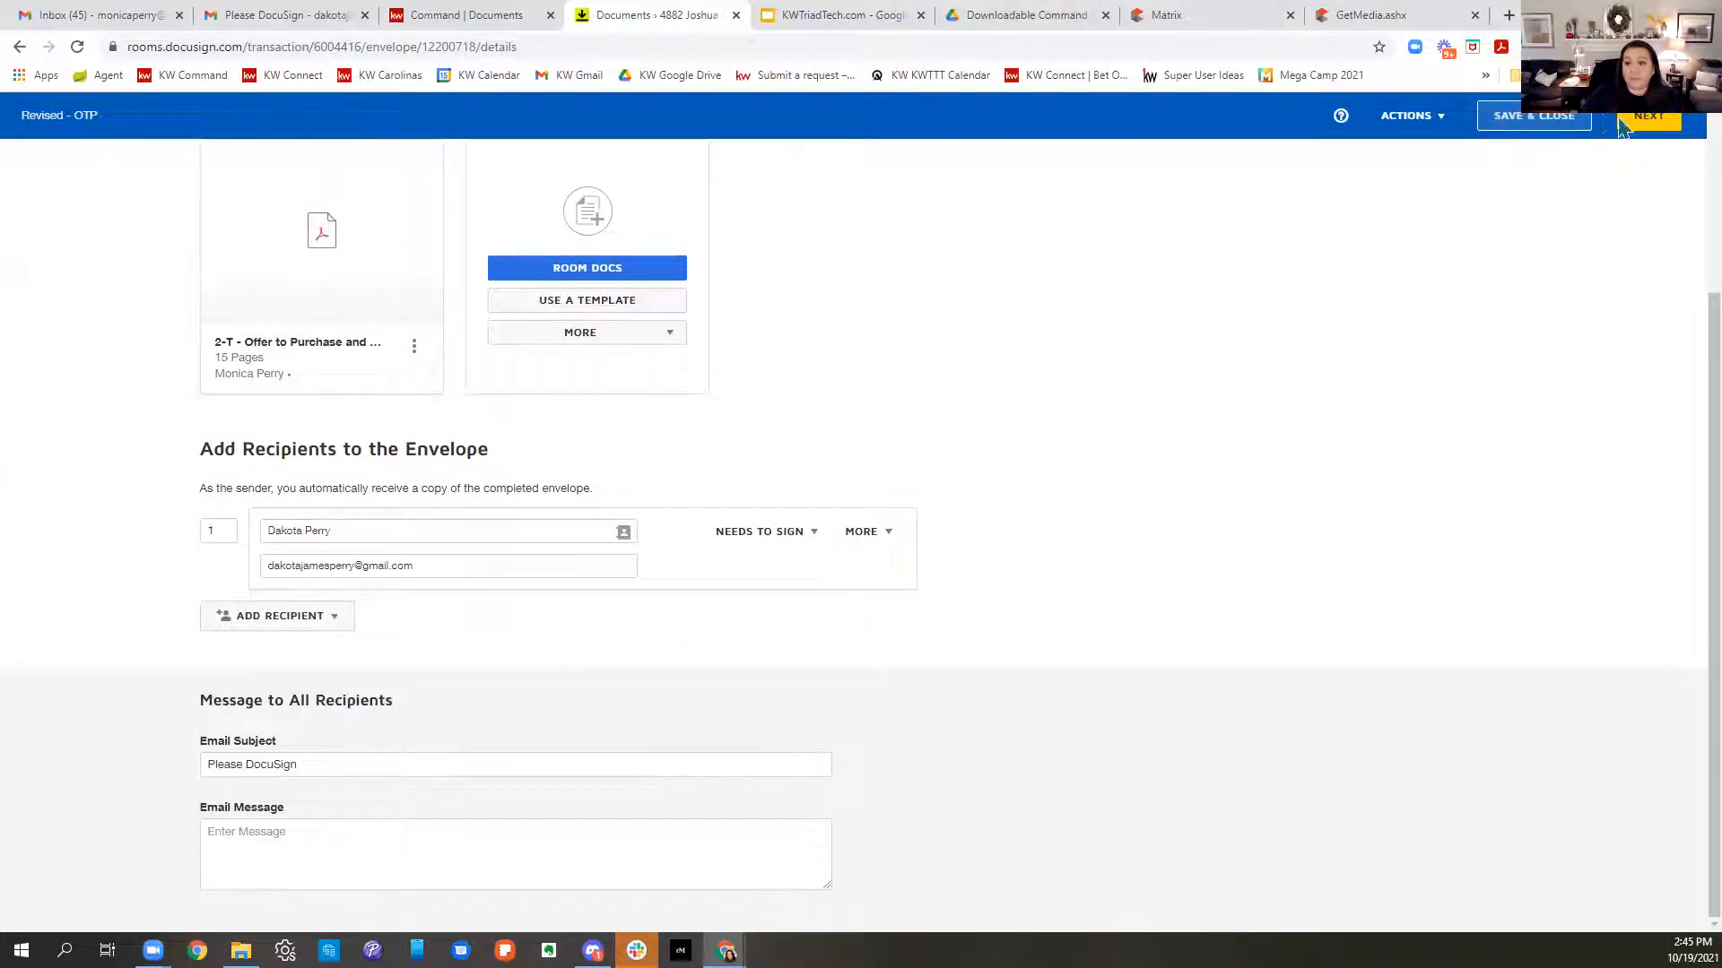
click(1657, 123)
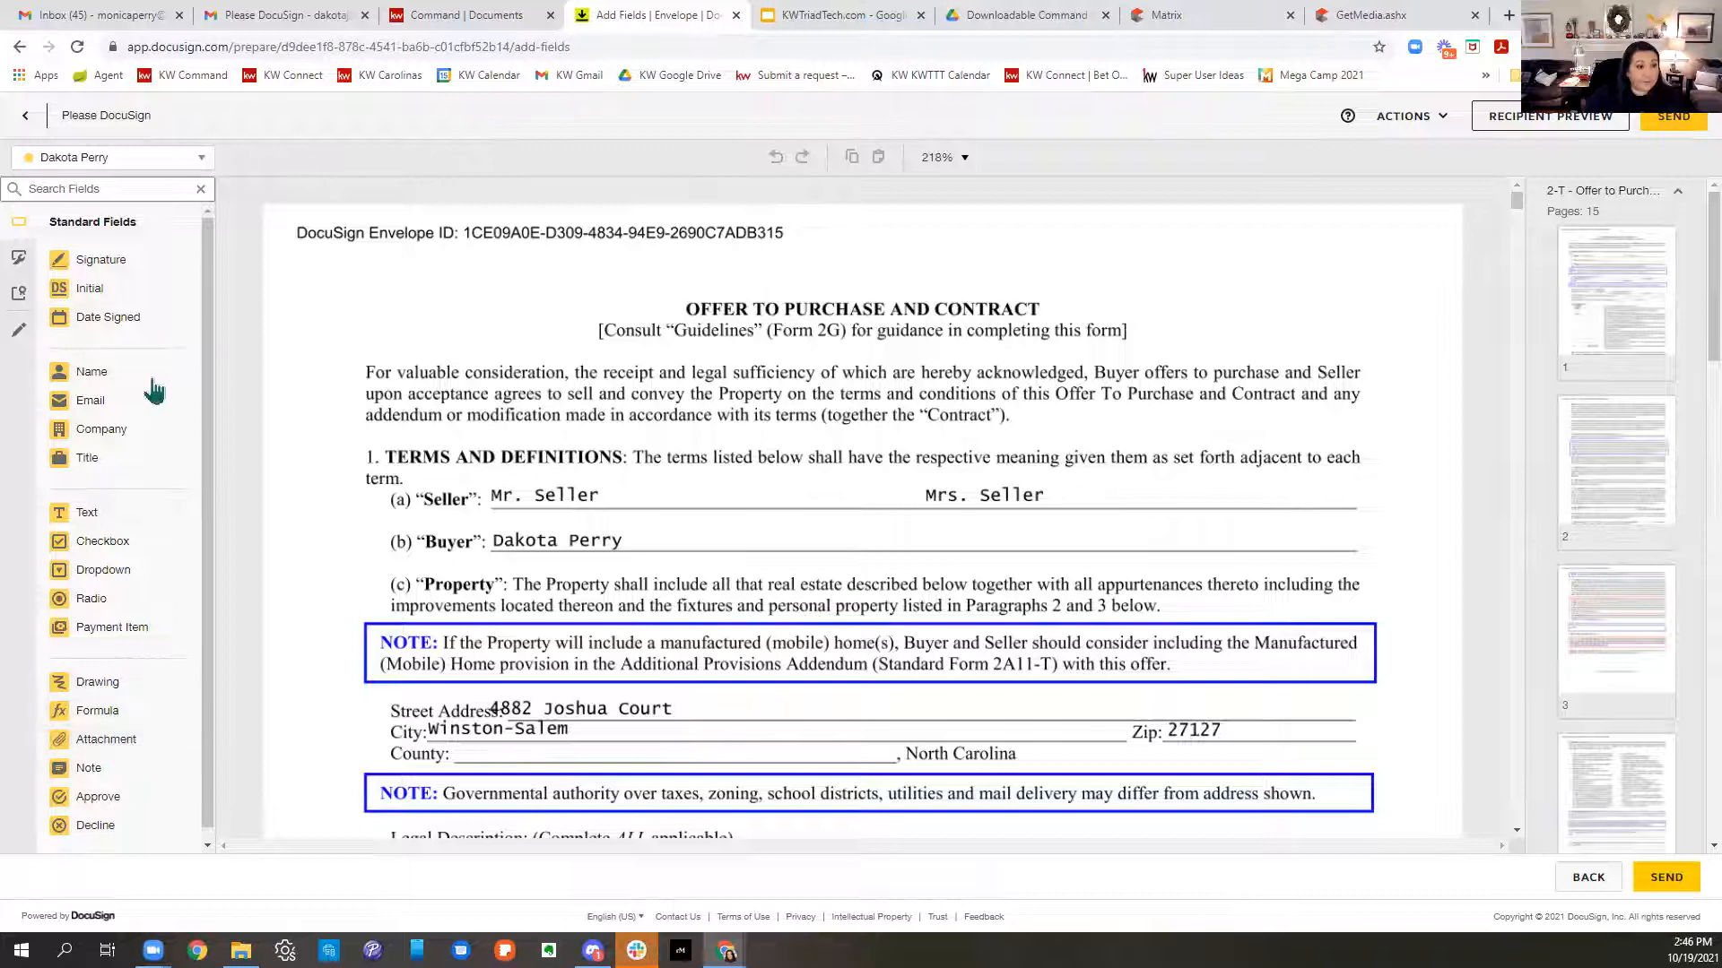
- Strike through the old purchase price and the 245,000.00 balance amount with Line fields
scroll(126, 449, down, 1)
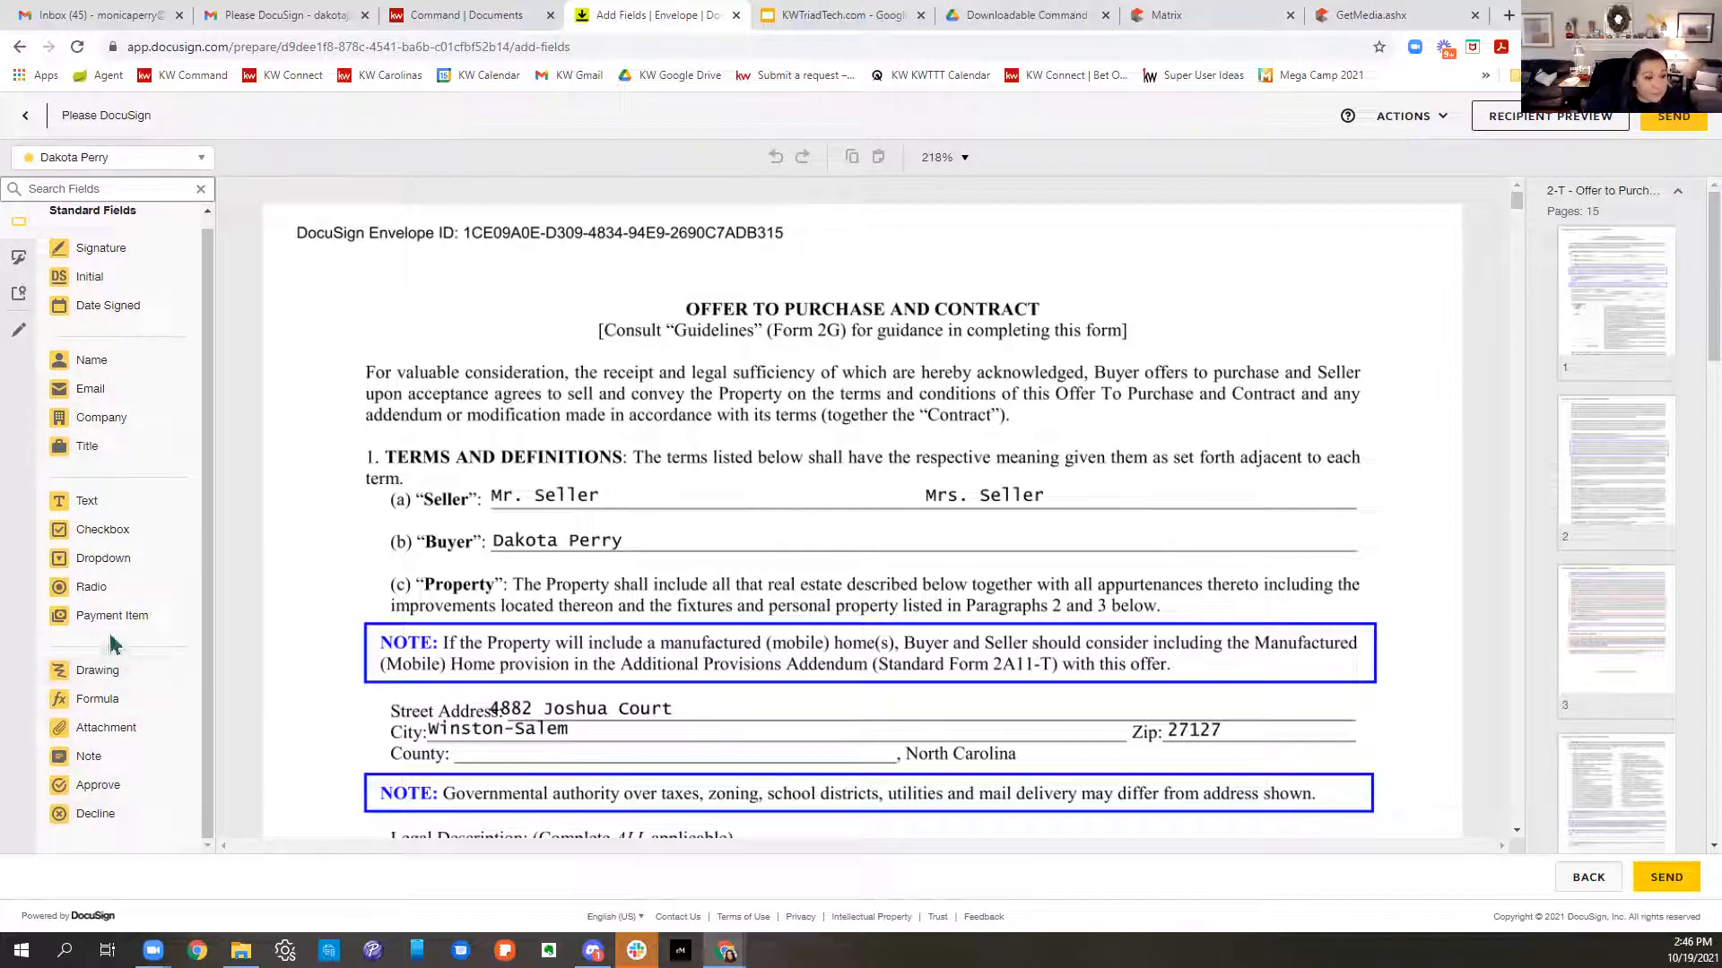
click(22, 334)
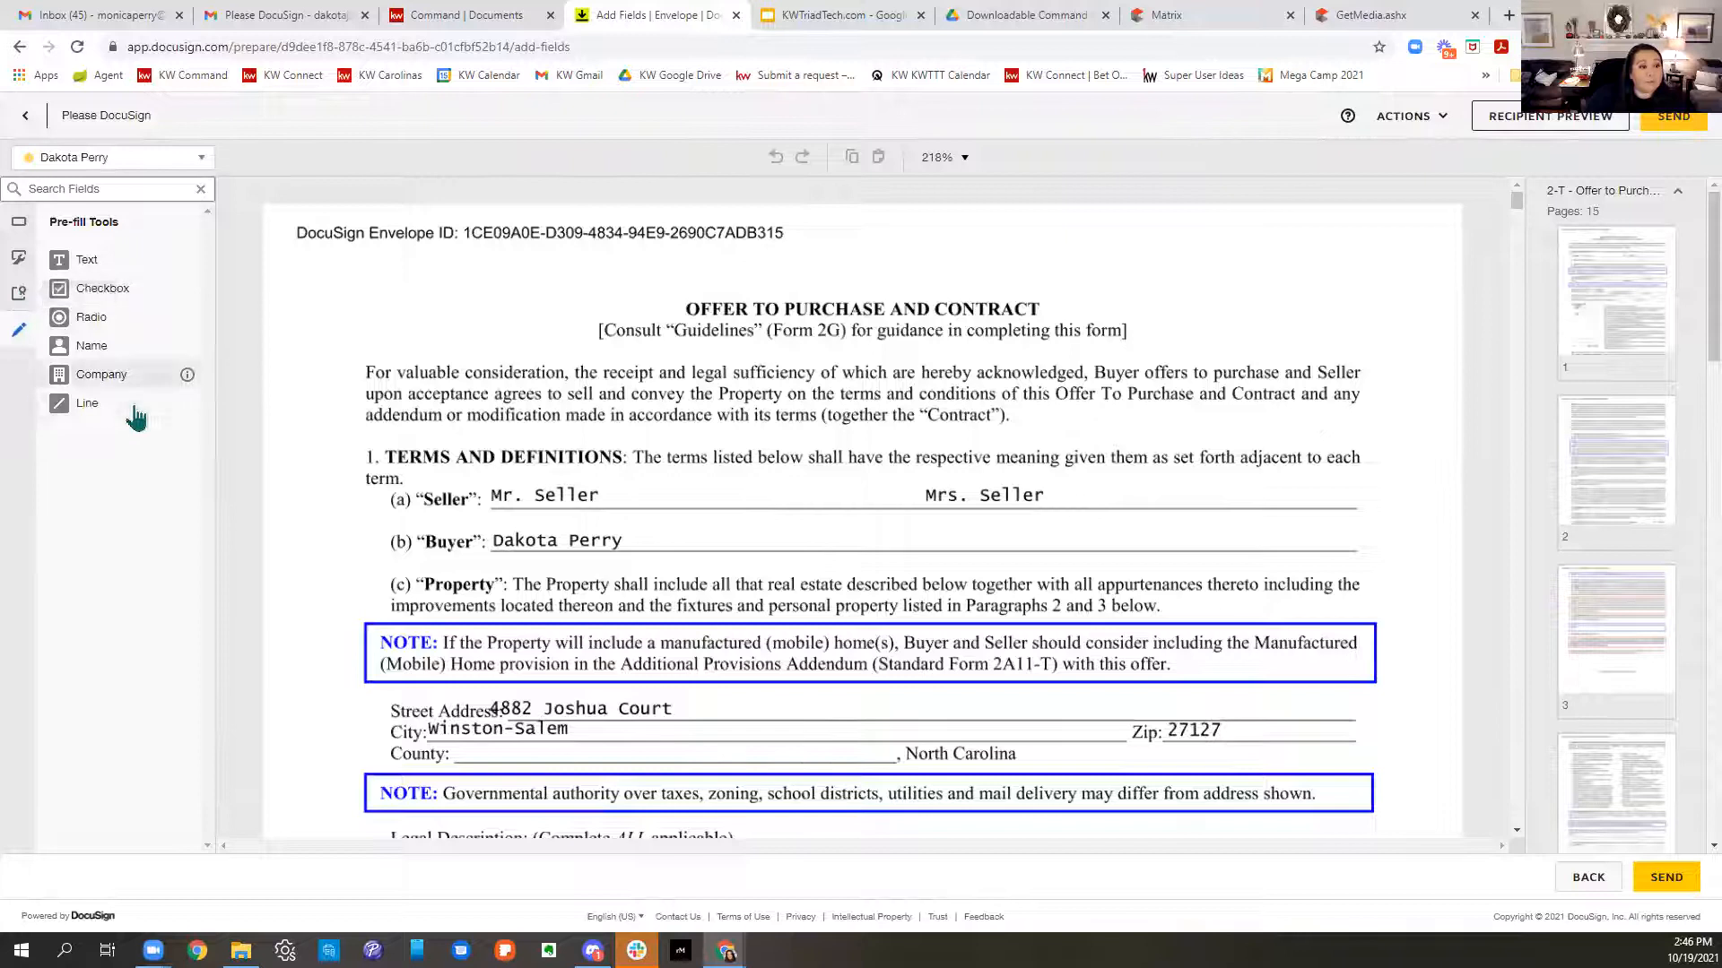
drag(87, 415, 423, 476)
scroll(577, 492, down, 5)
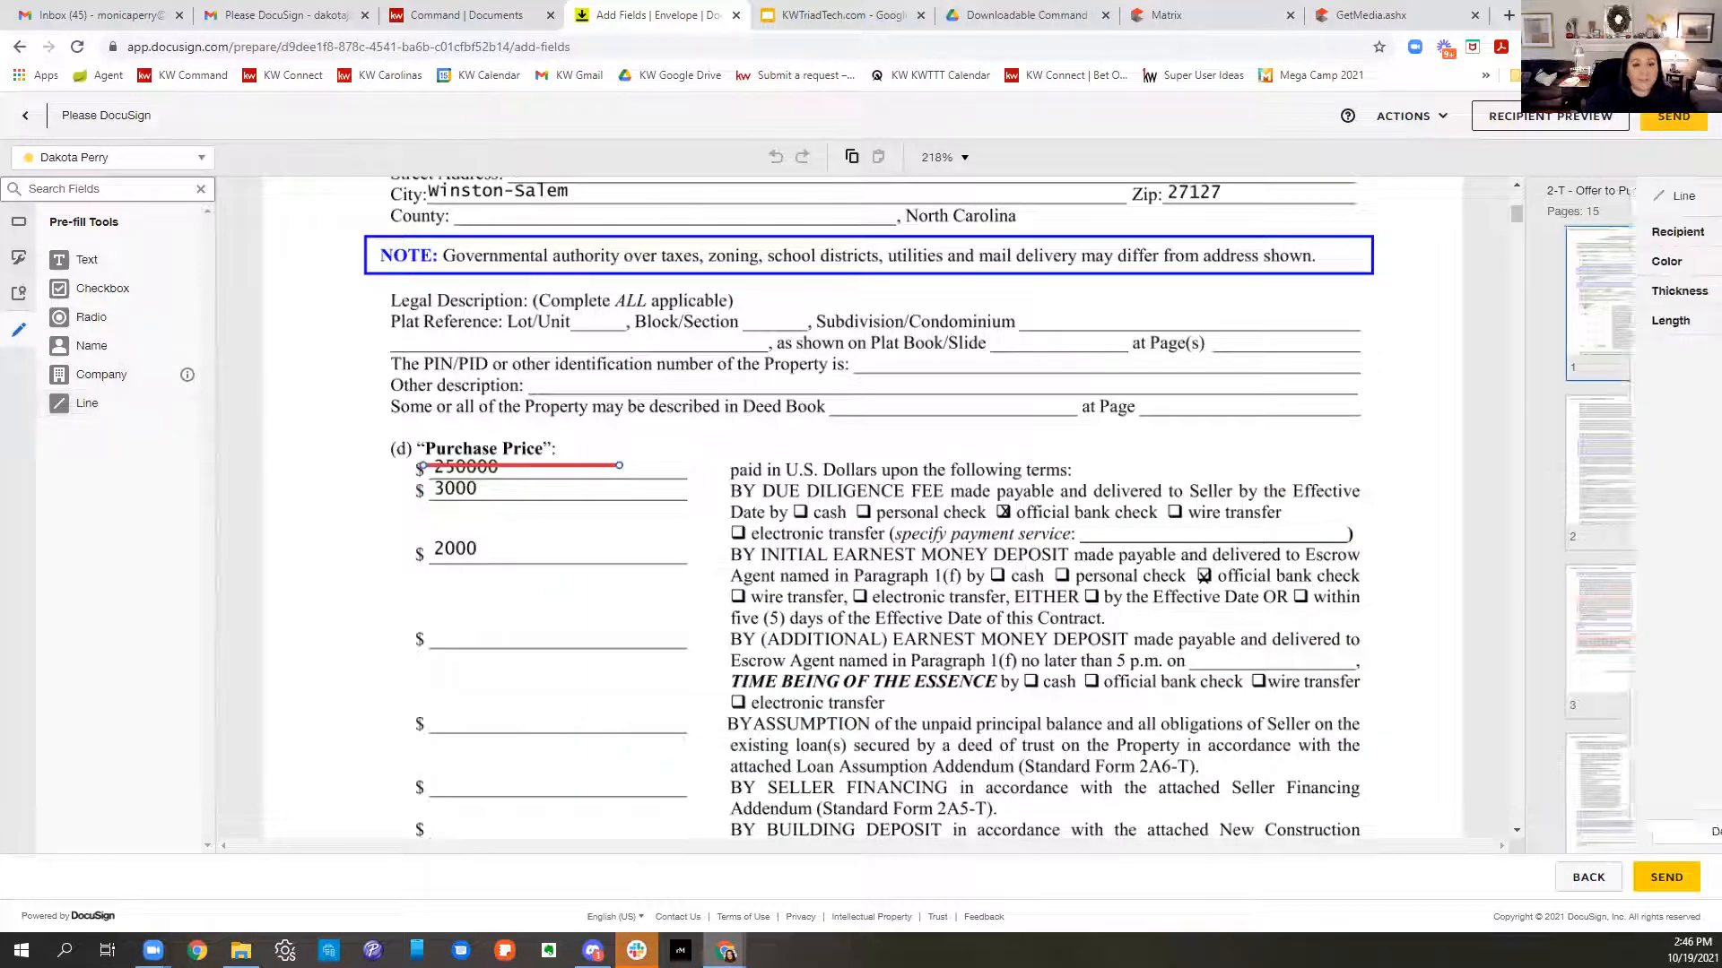
drag(619, 465, 520, 464)
scroll(487, 538, down, 3)
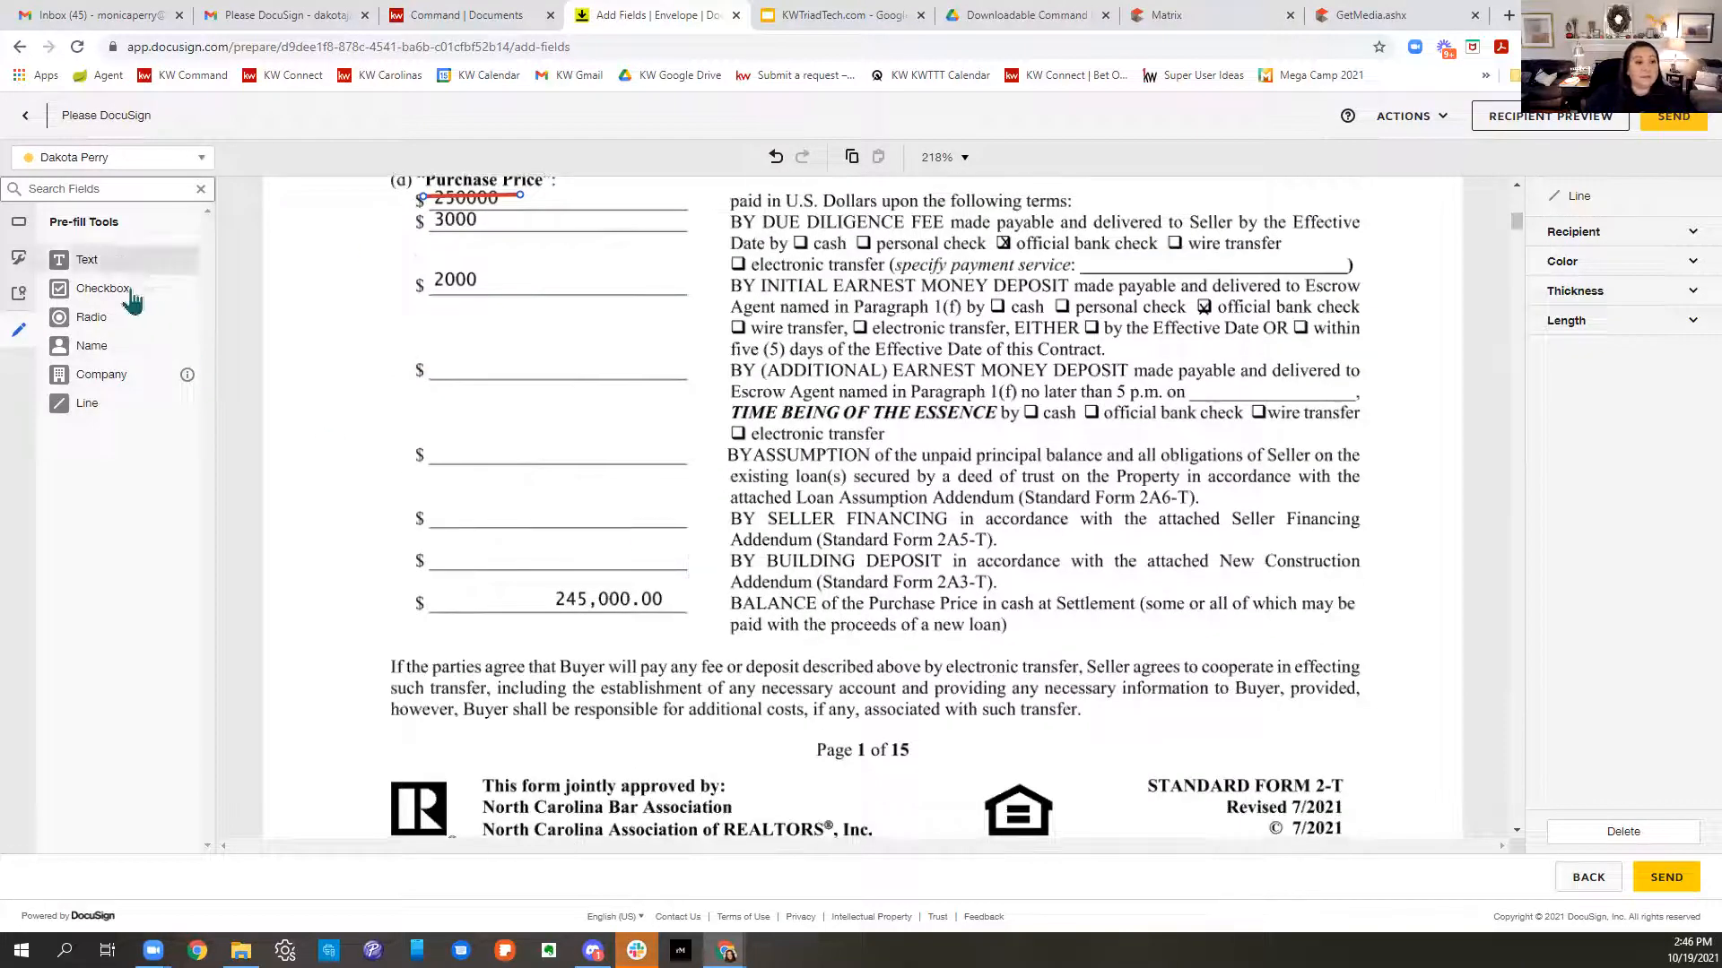
drag(101, 404, 538, 608)
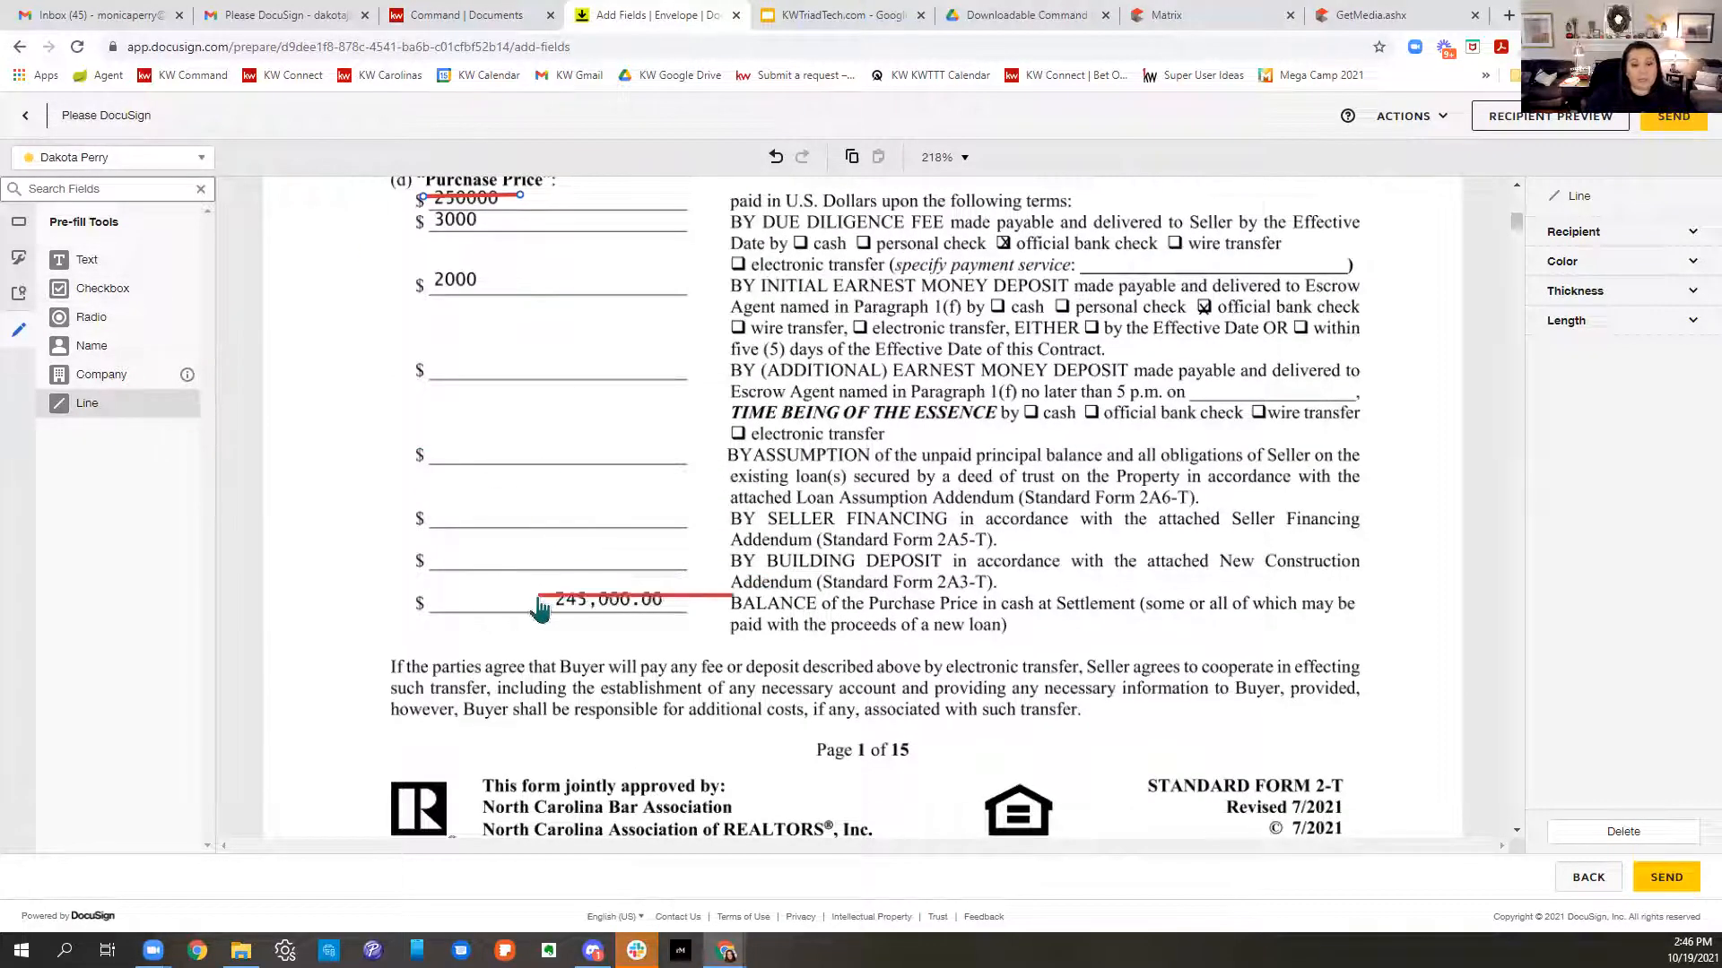
- Add a text field reading 255000 beside the struck purchase price
drag(105, 278, 560, 202)
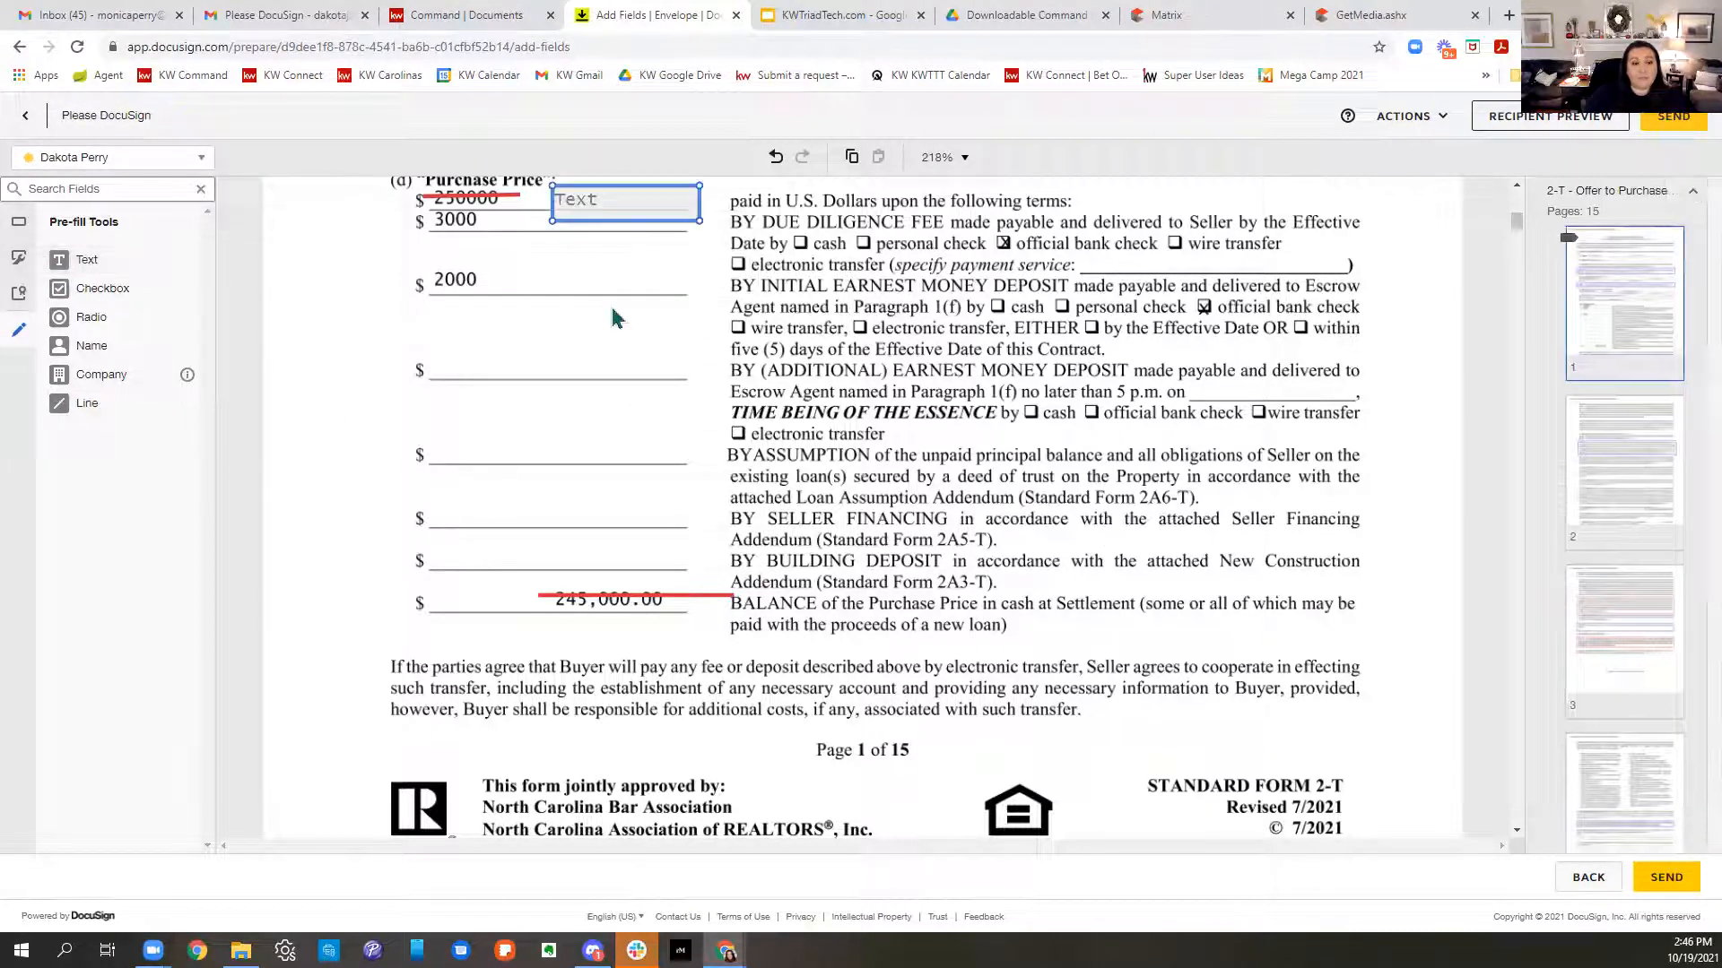
click(592, 220)
text(255000)
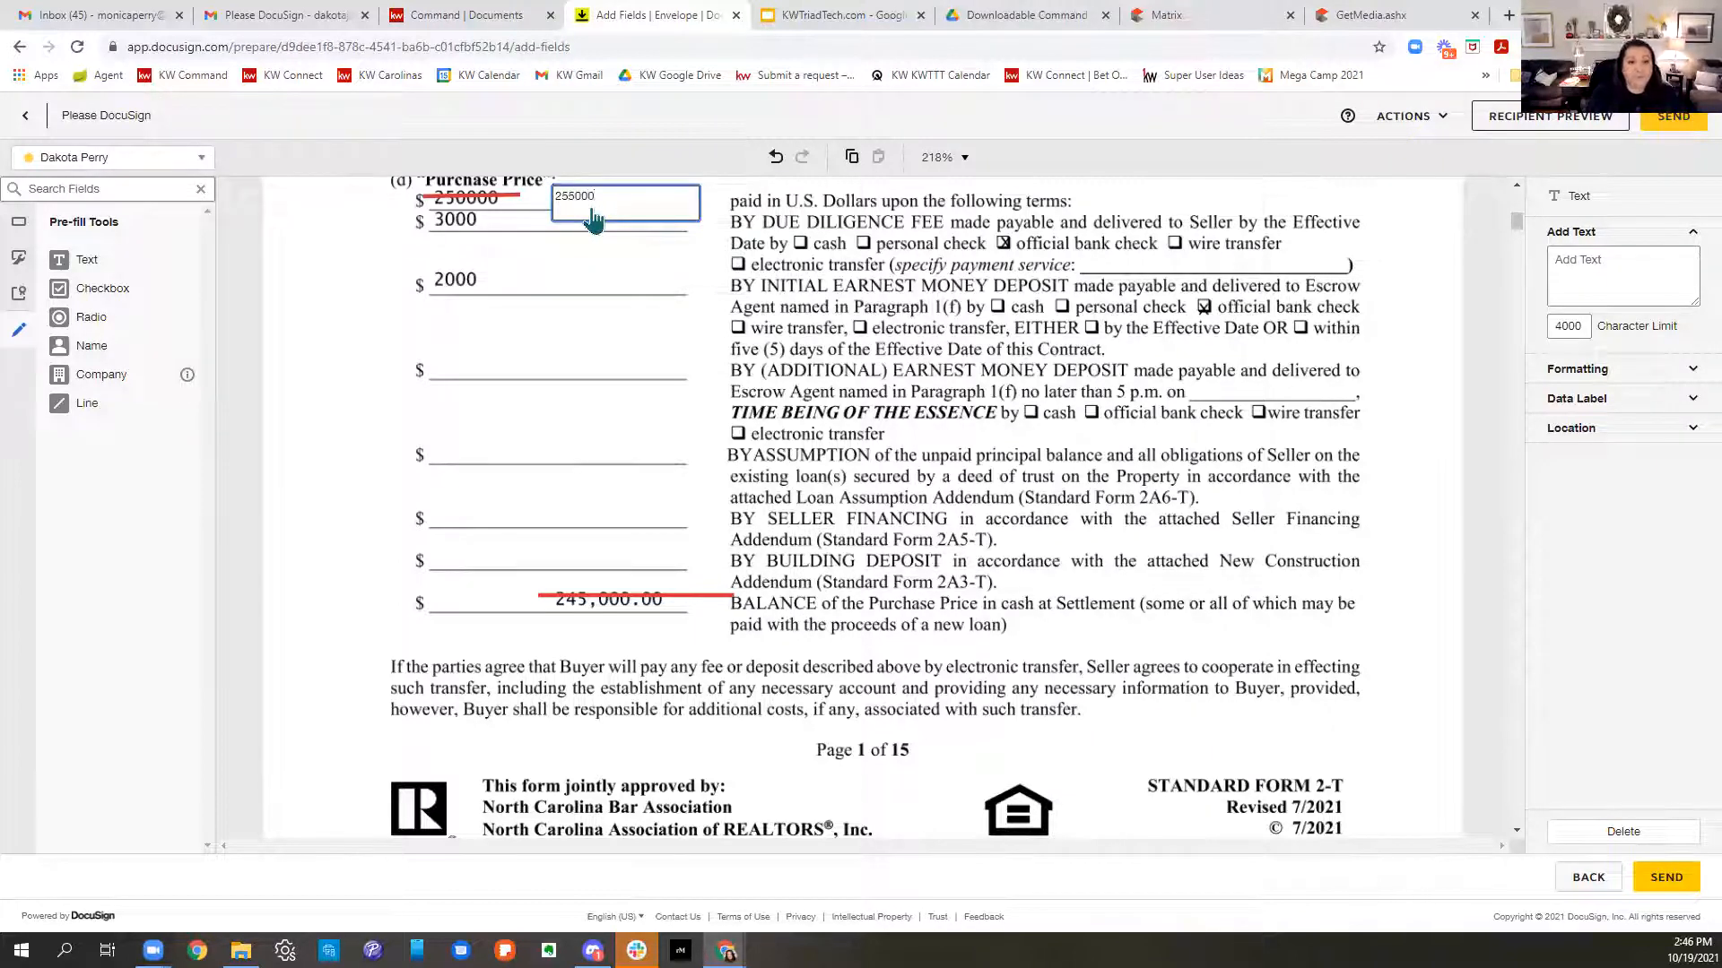
click(589, 547)
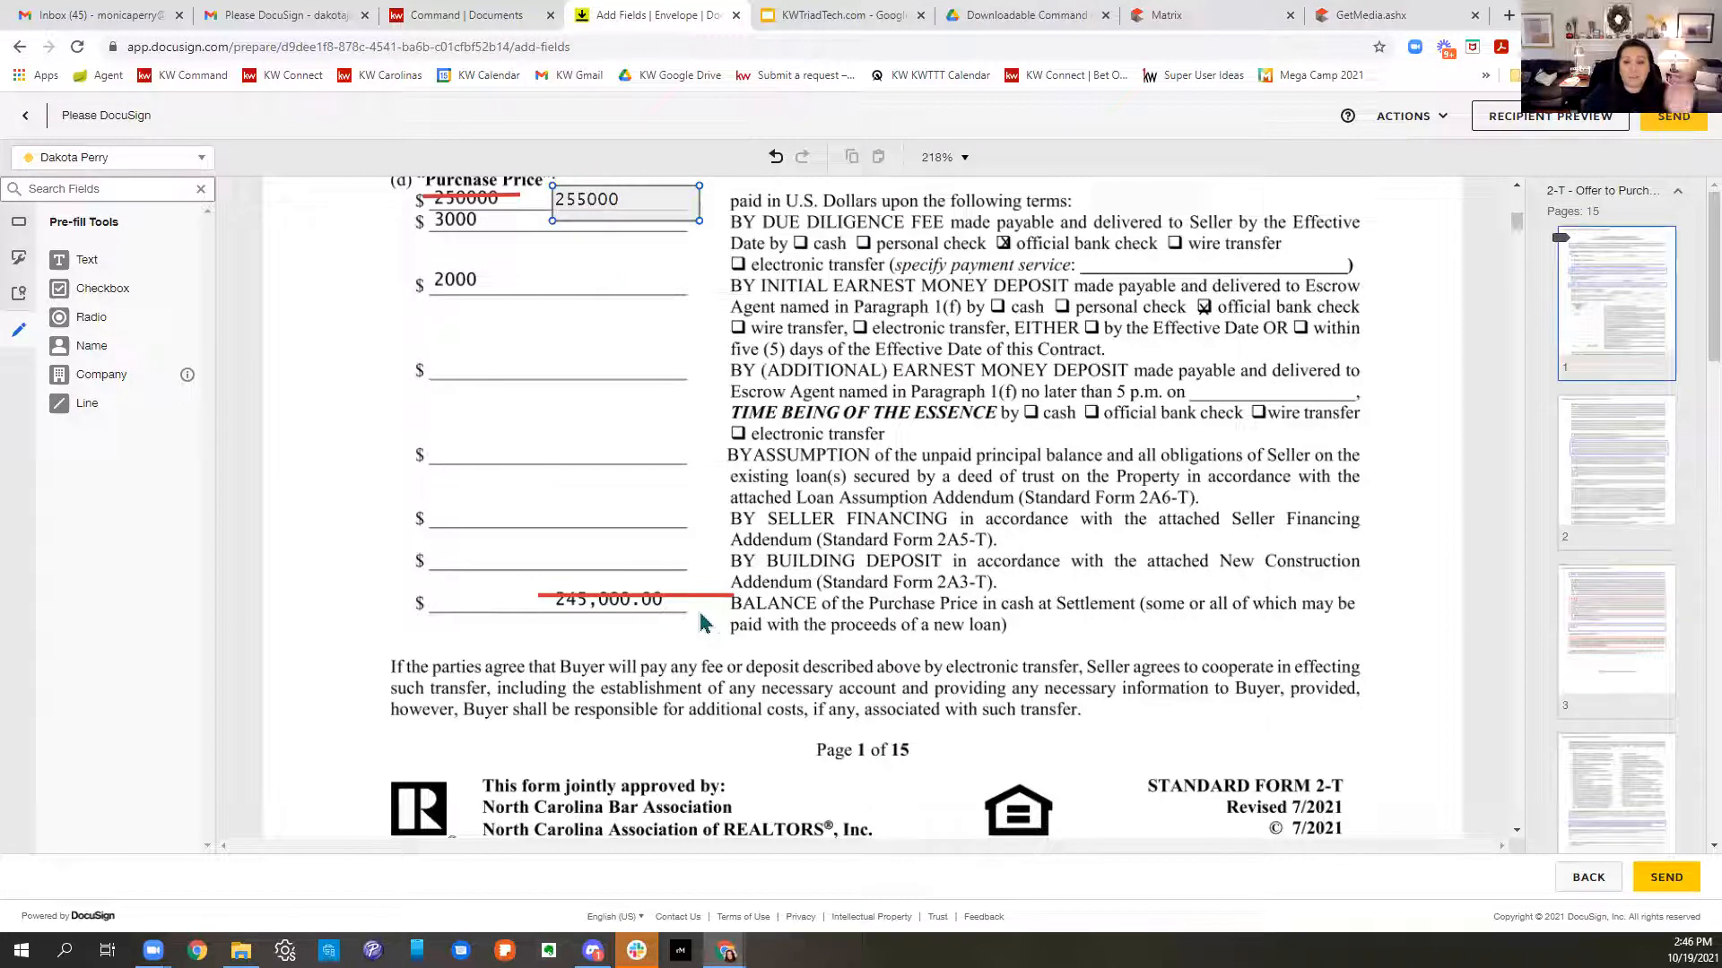
scroll(696, 519, up, 3)
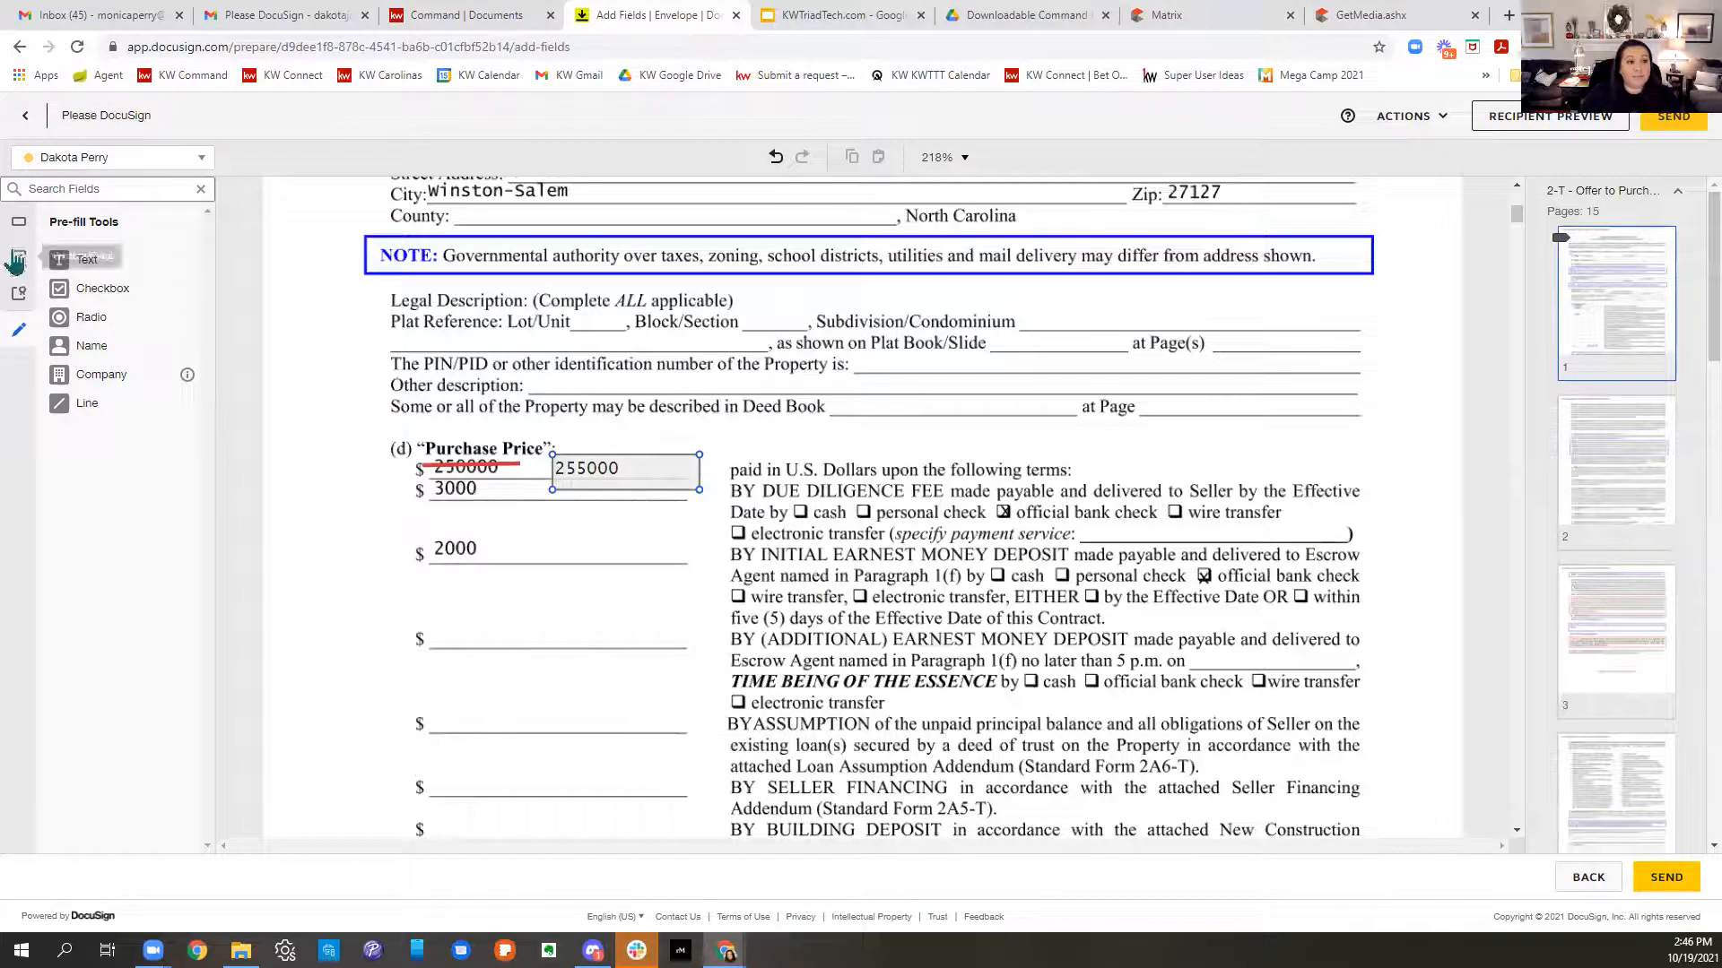
- Place an Initial field and a Date Signed field beside the revised purchase price
click(18, 222)
click(90, 288)
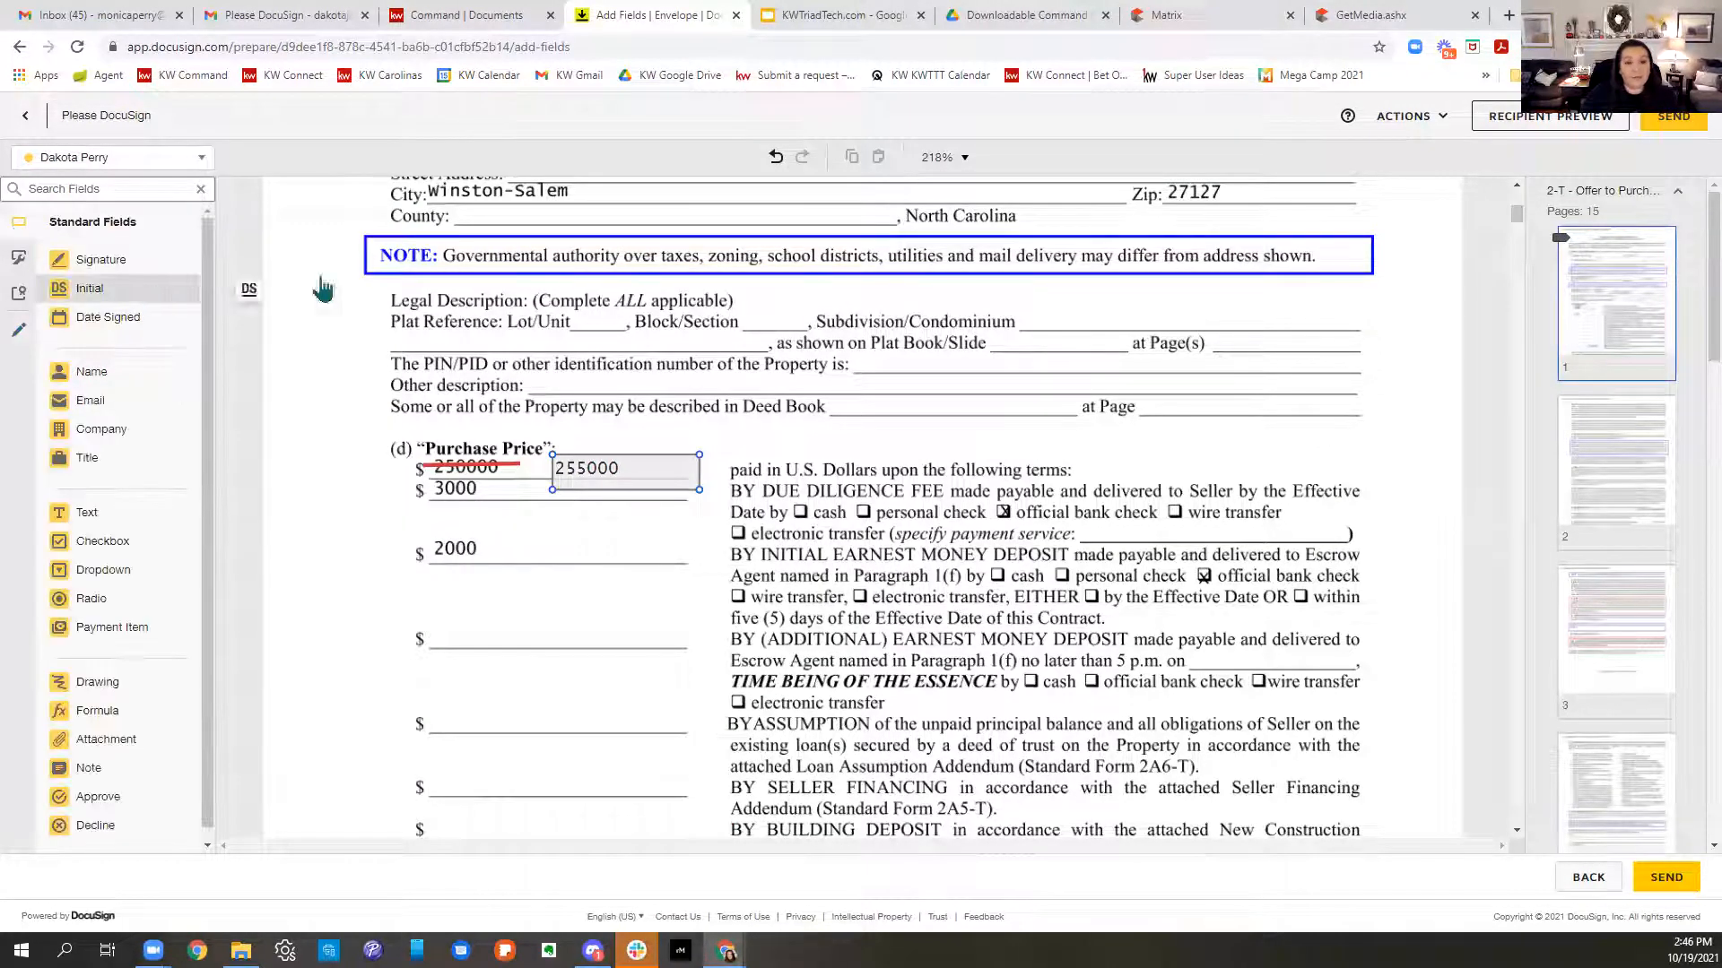
click(675, 423)
click(158, 314)
click(717, 447)
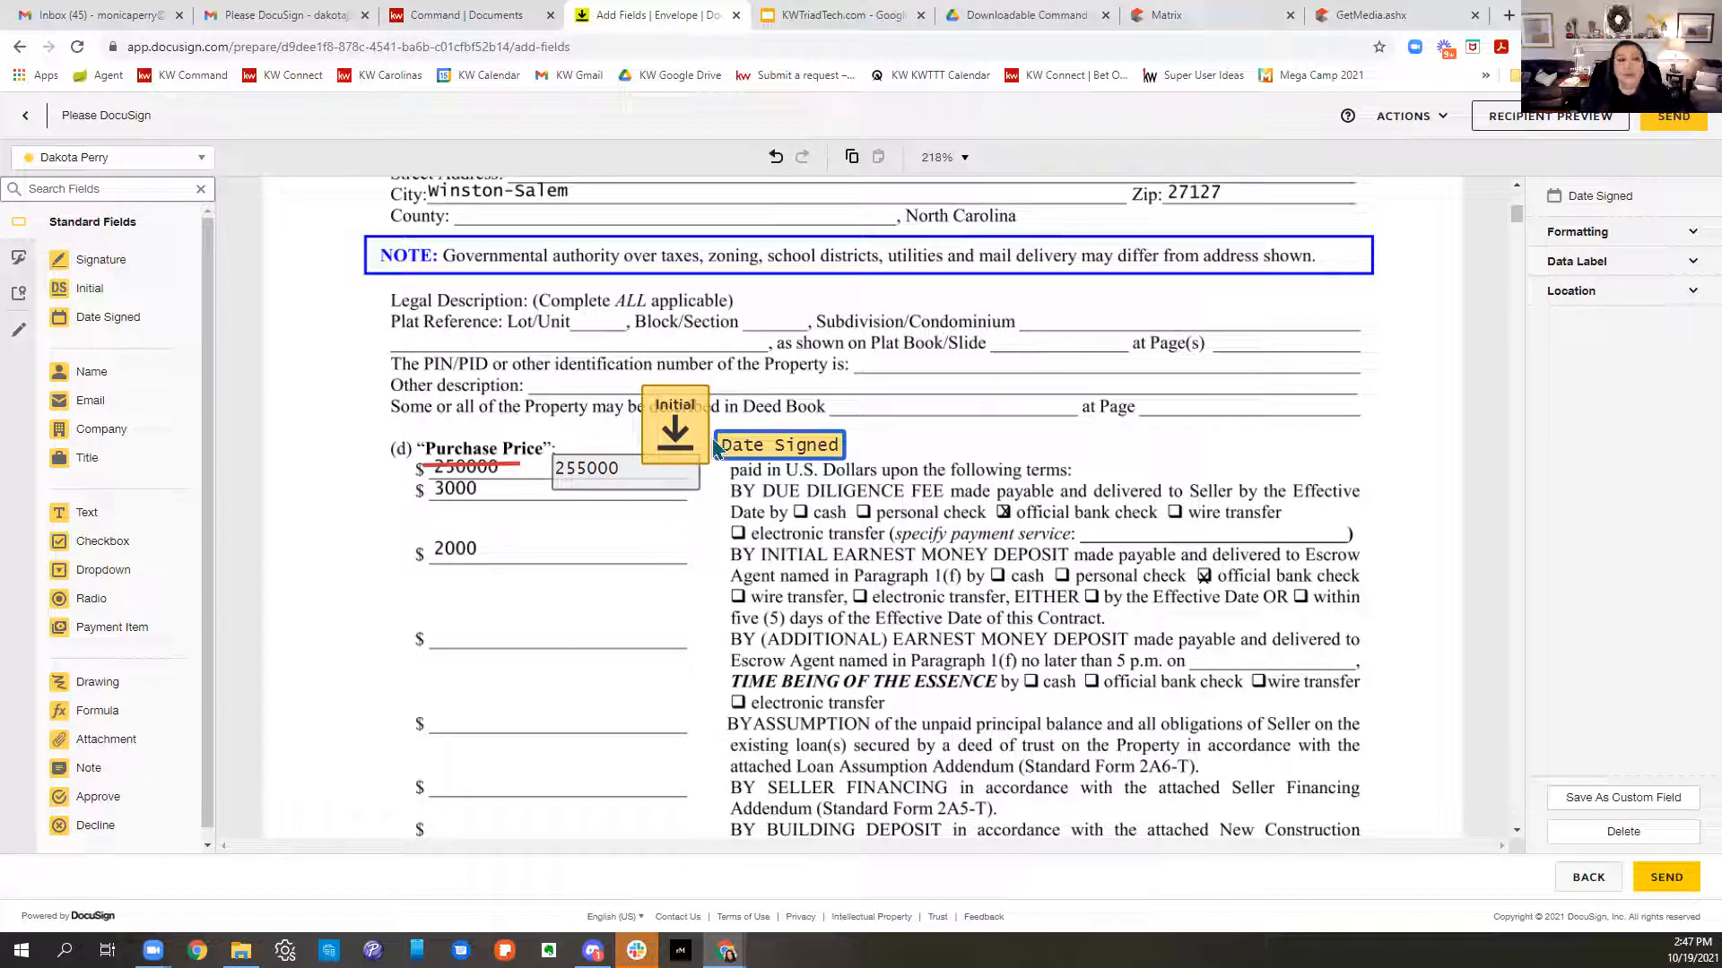
- Discard the draft envelope via the Actions menu
scroll(1094, 365, up, 6)
click(1433, 125)
click(1399, 206)
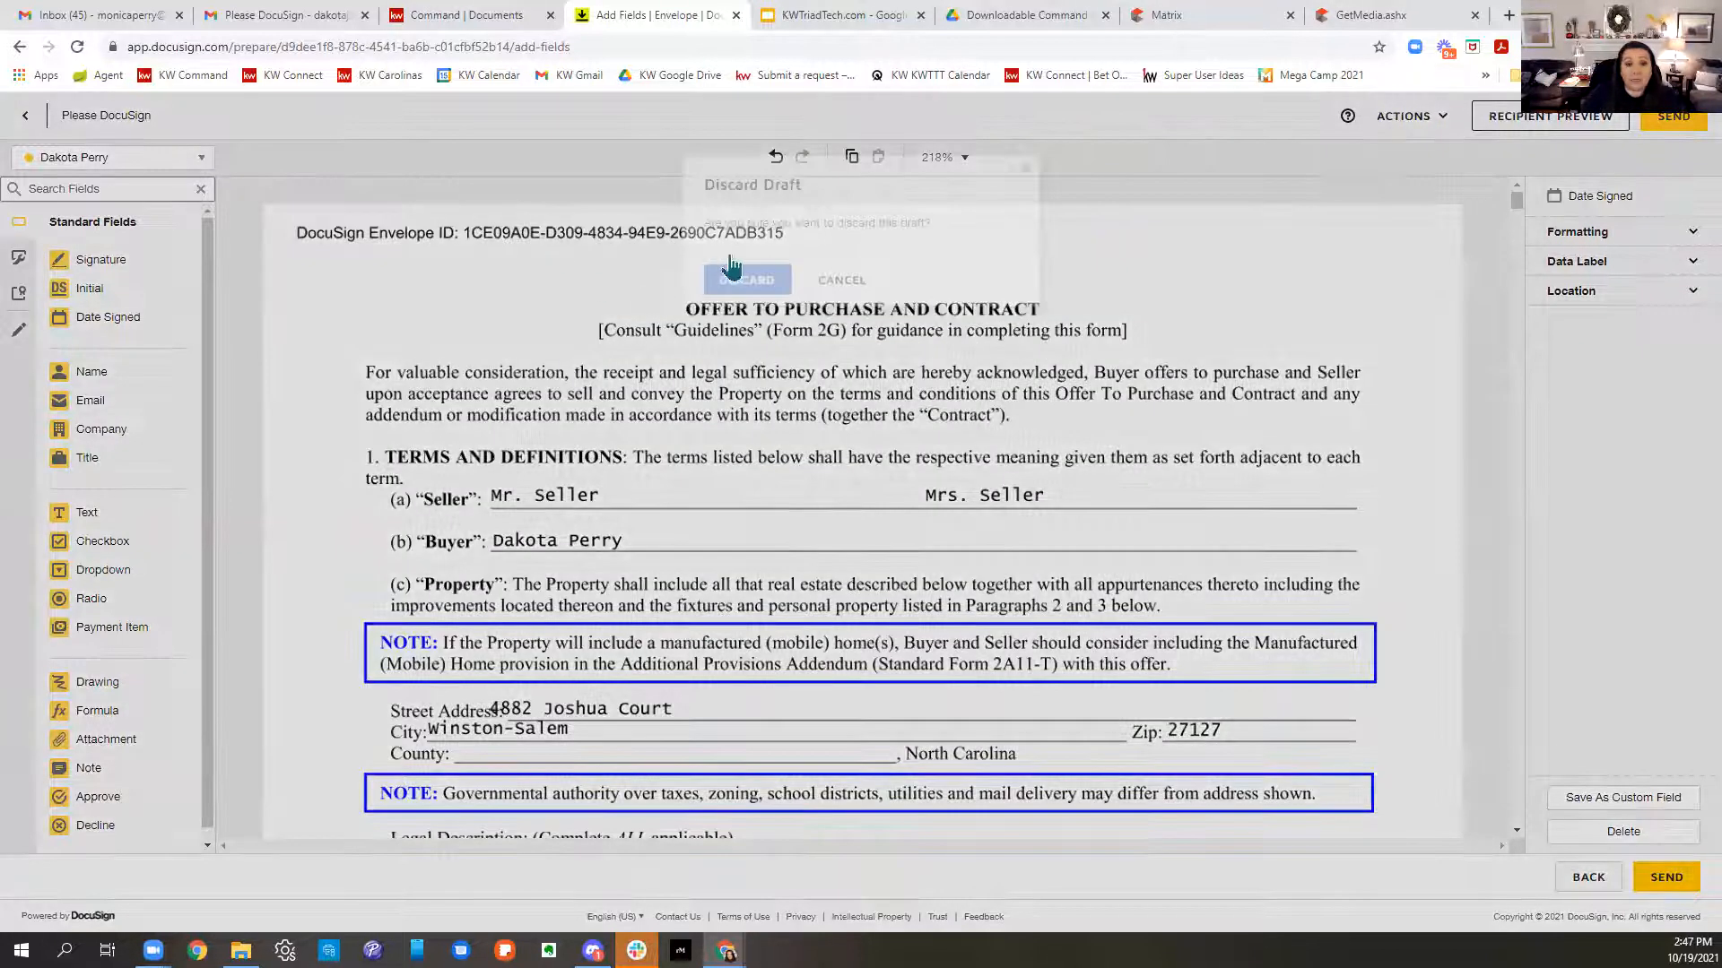
- Discard the draft, view the room's documents list, then return to KW Command's Under Contract checklist
click(749, 278)
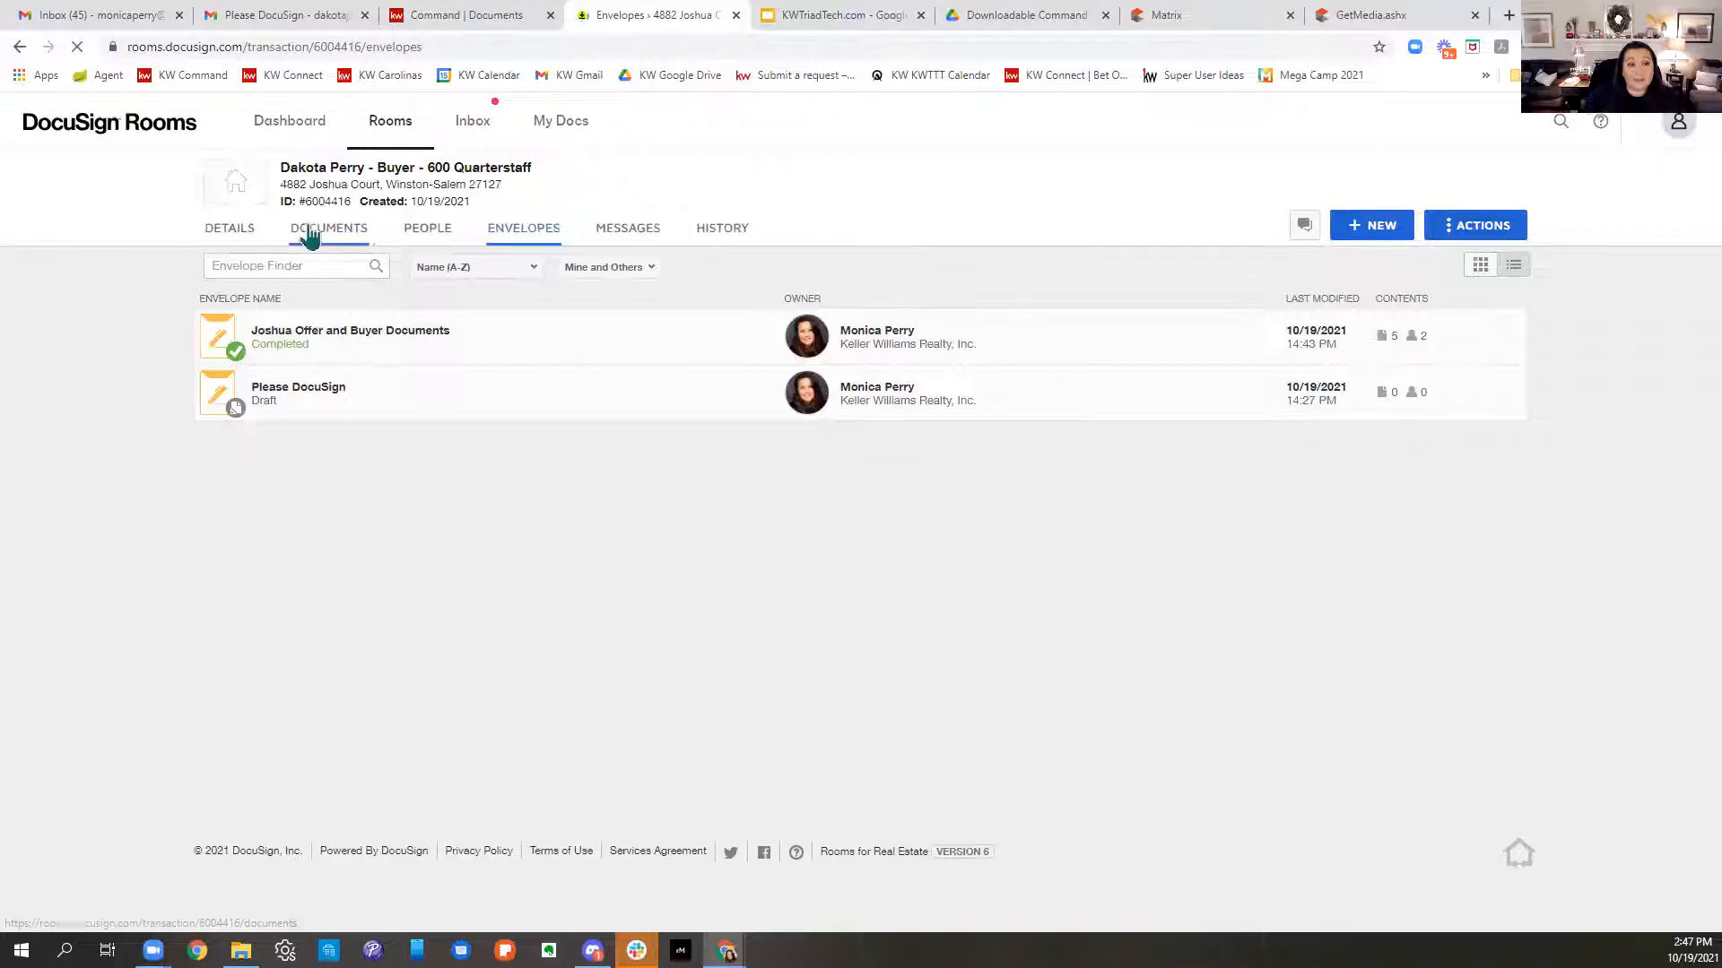
click(309, 232)
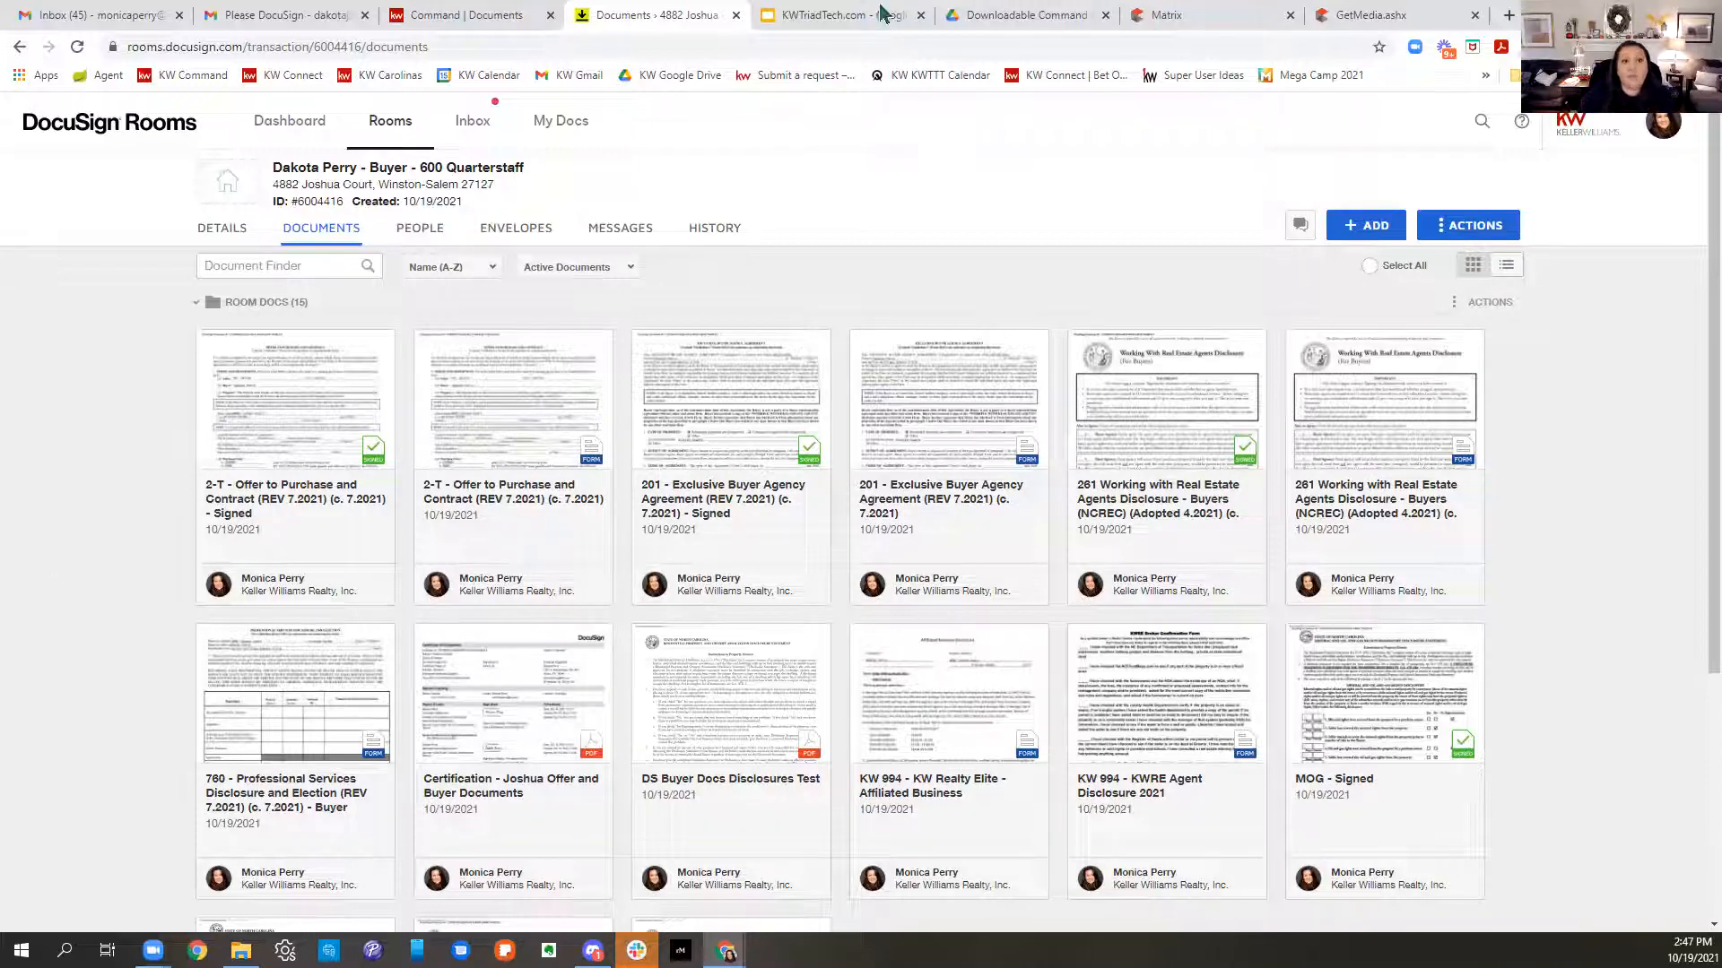
click(446, 16)
scroll(421, 713, up, 3)
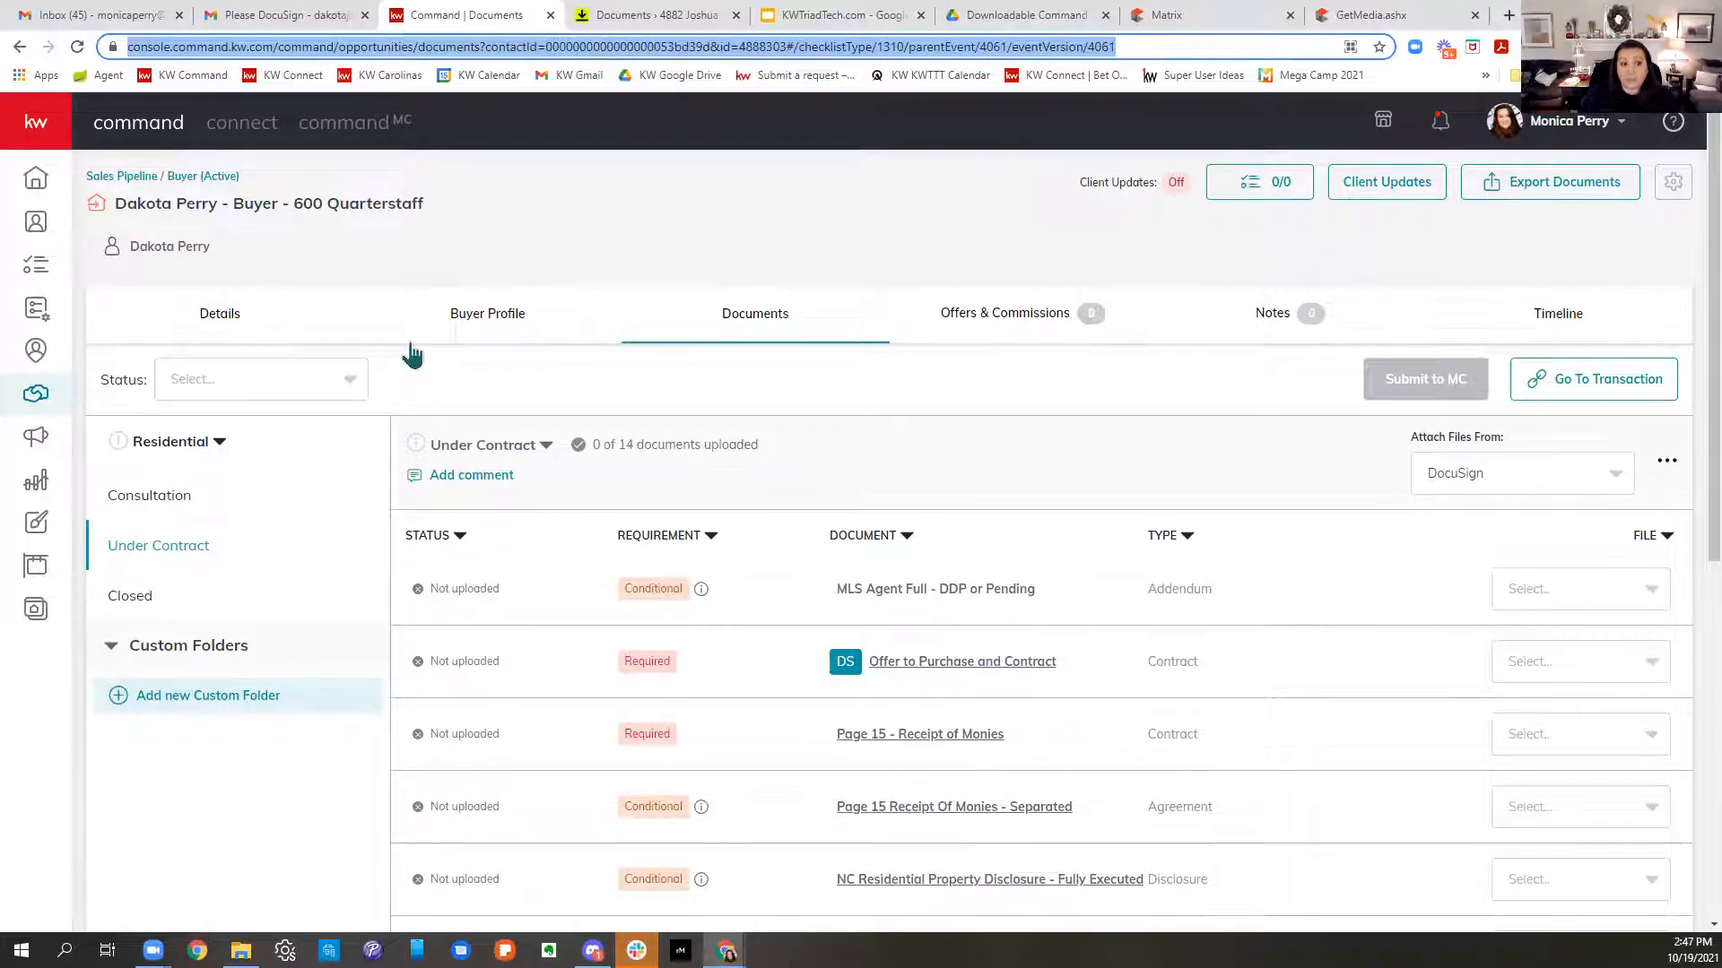
click(191, 332)
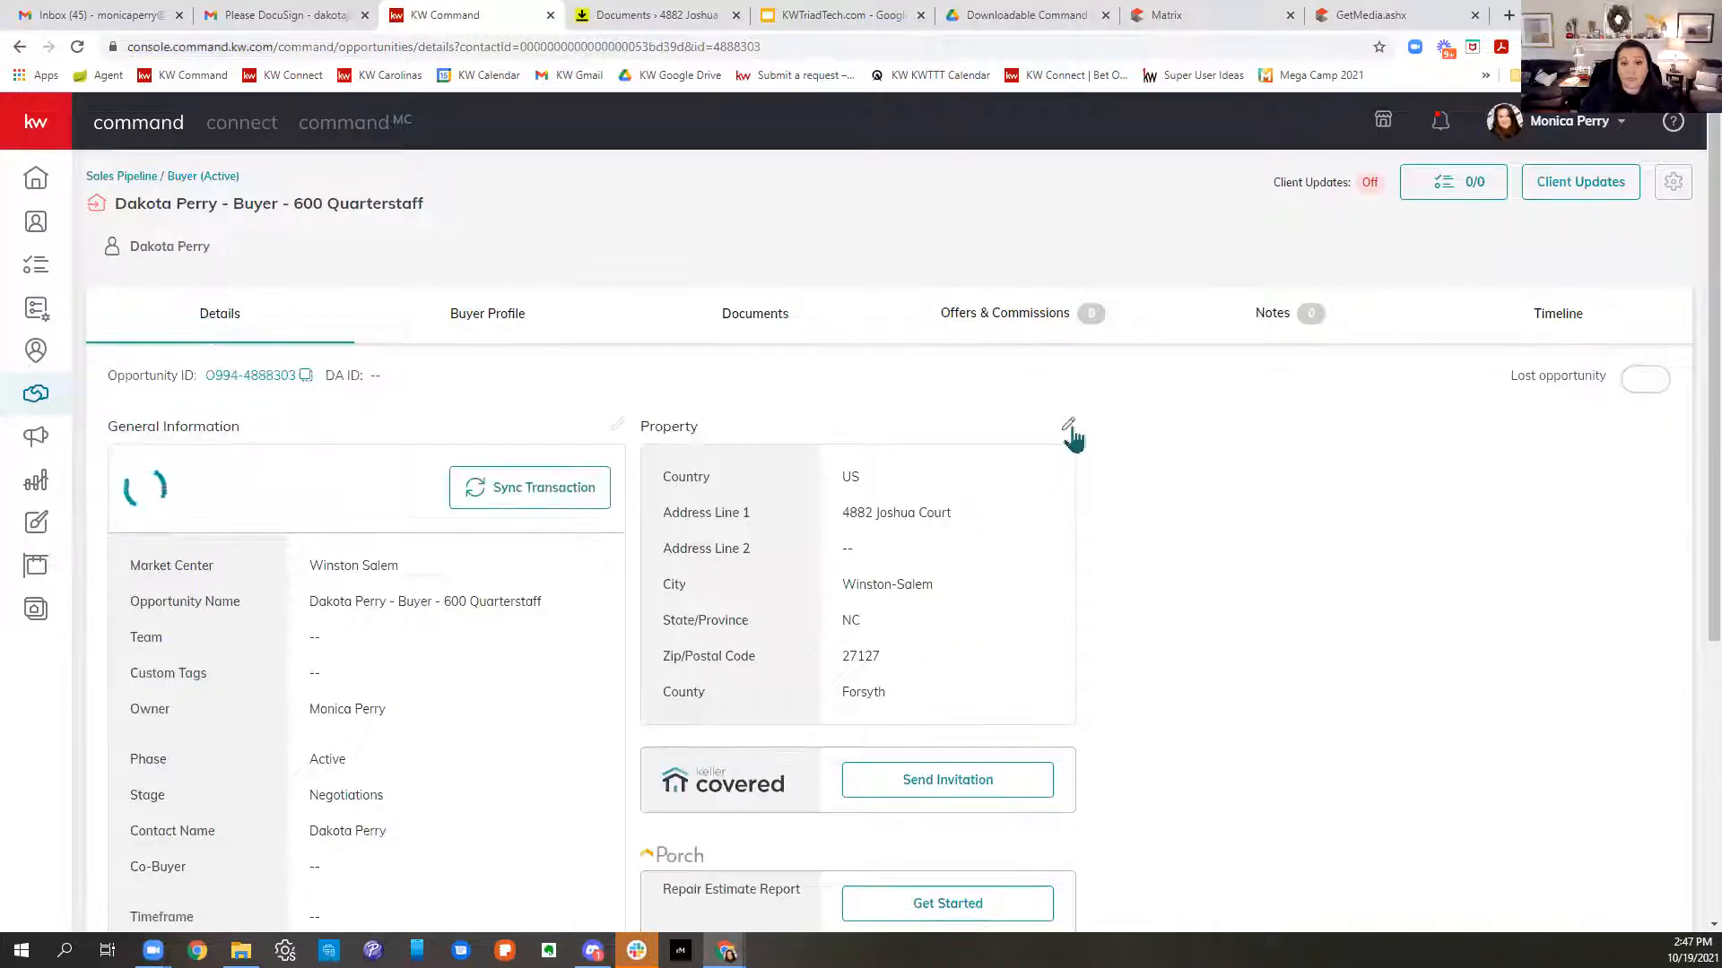
click(1070, 429)
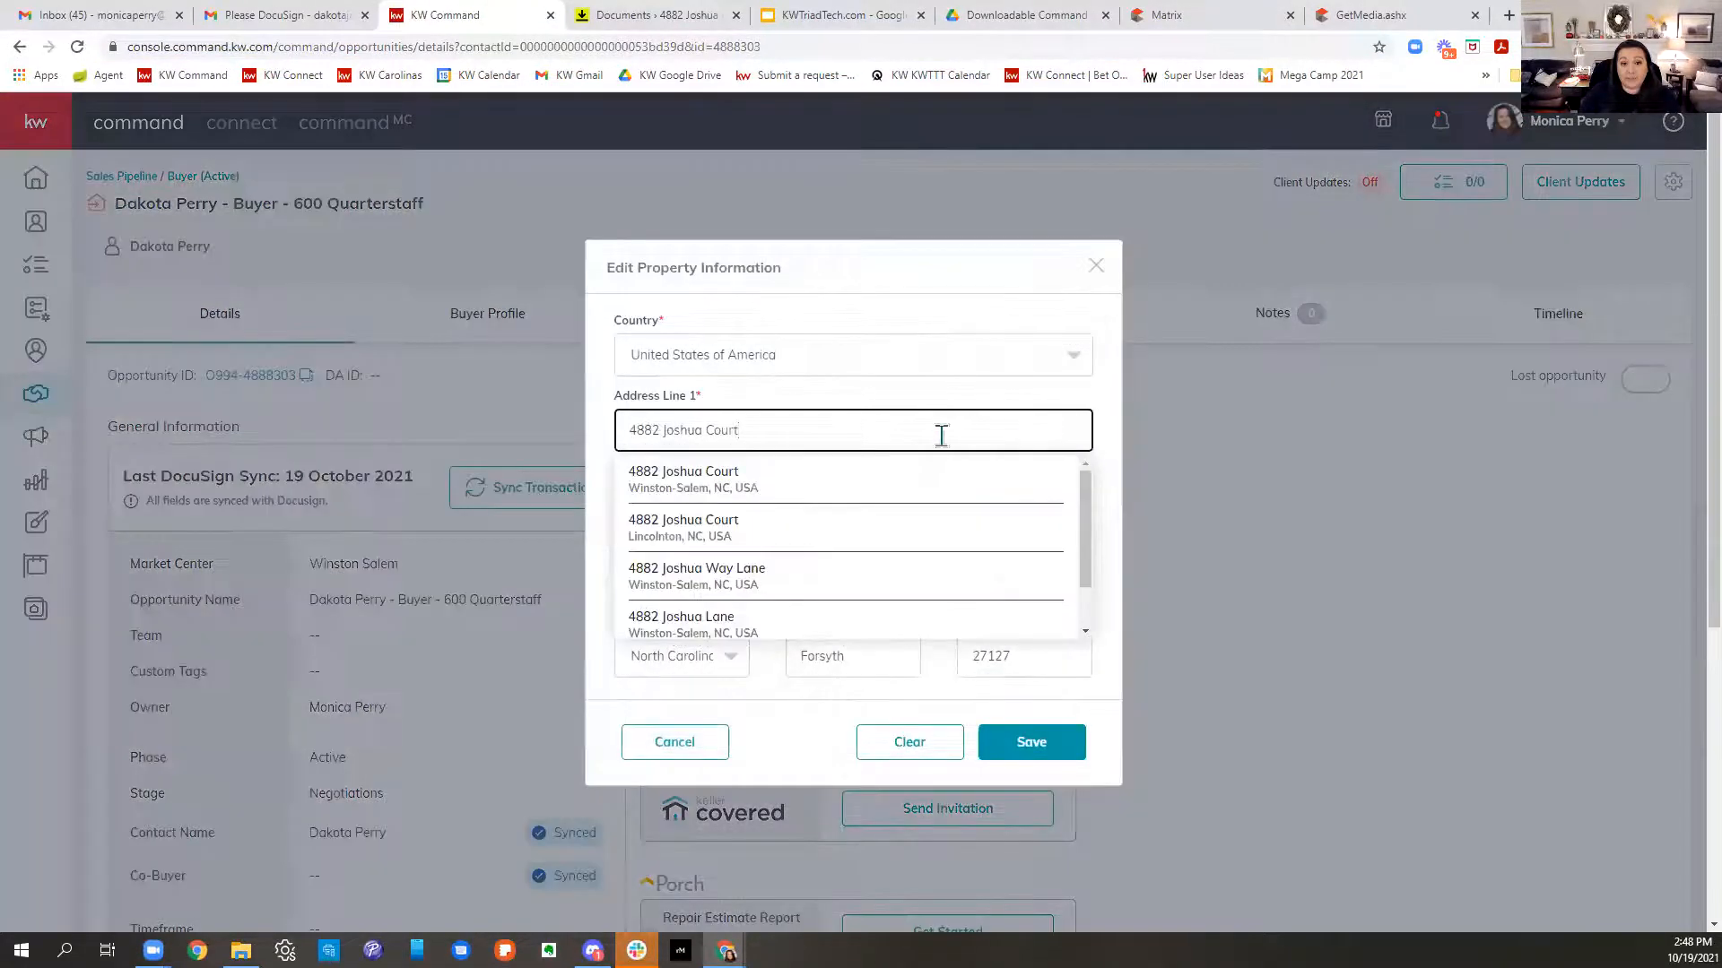
drag(864, 437, 468, 455)
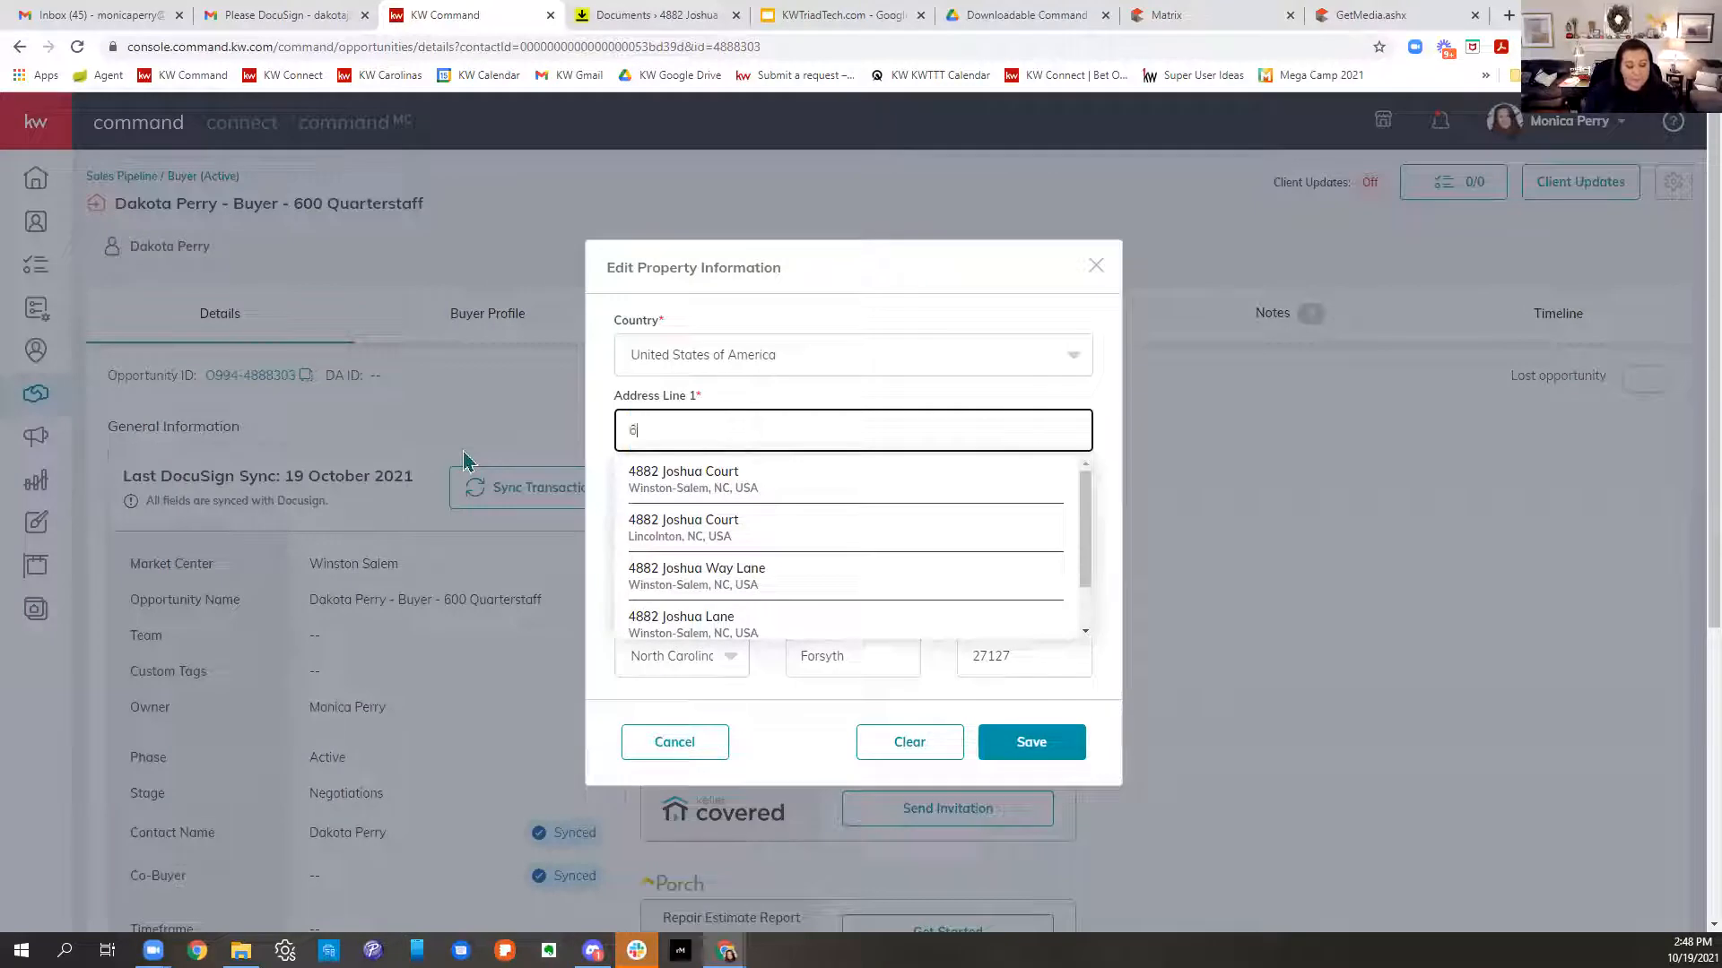
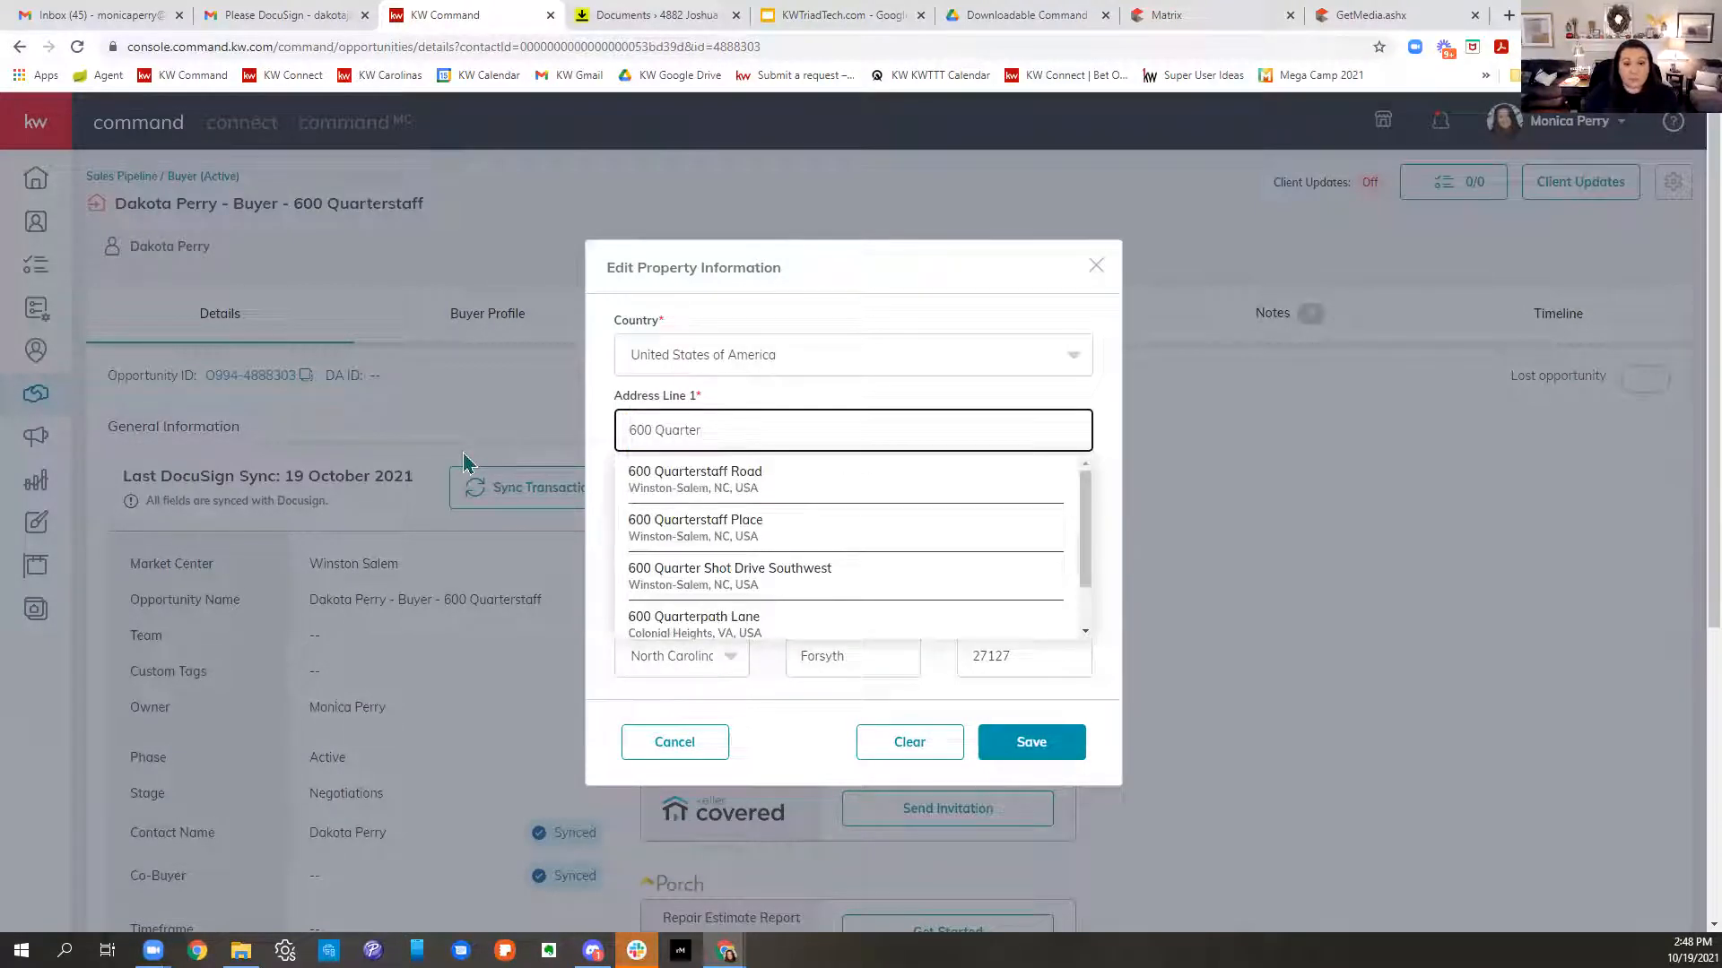
click(761, 476)
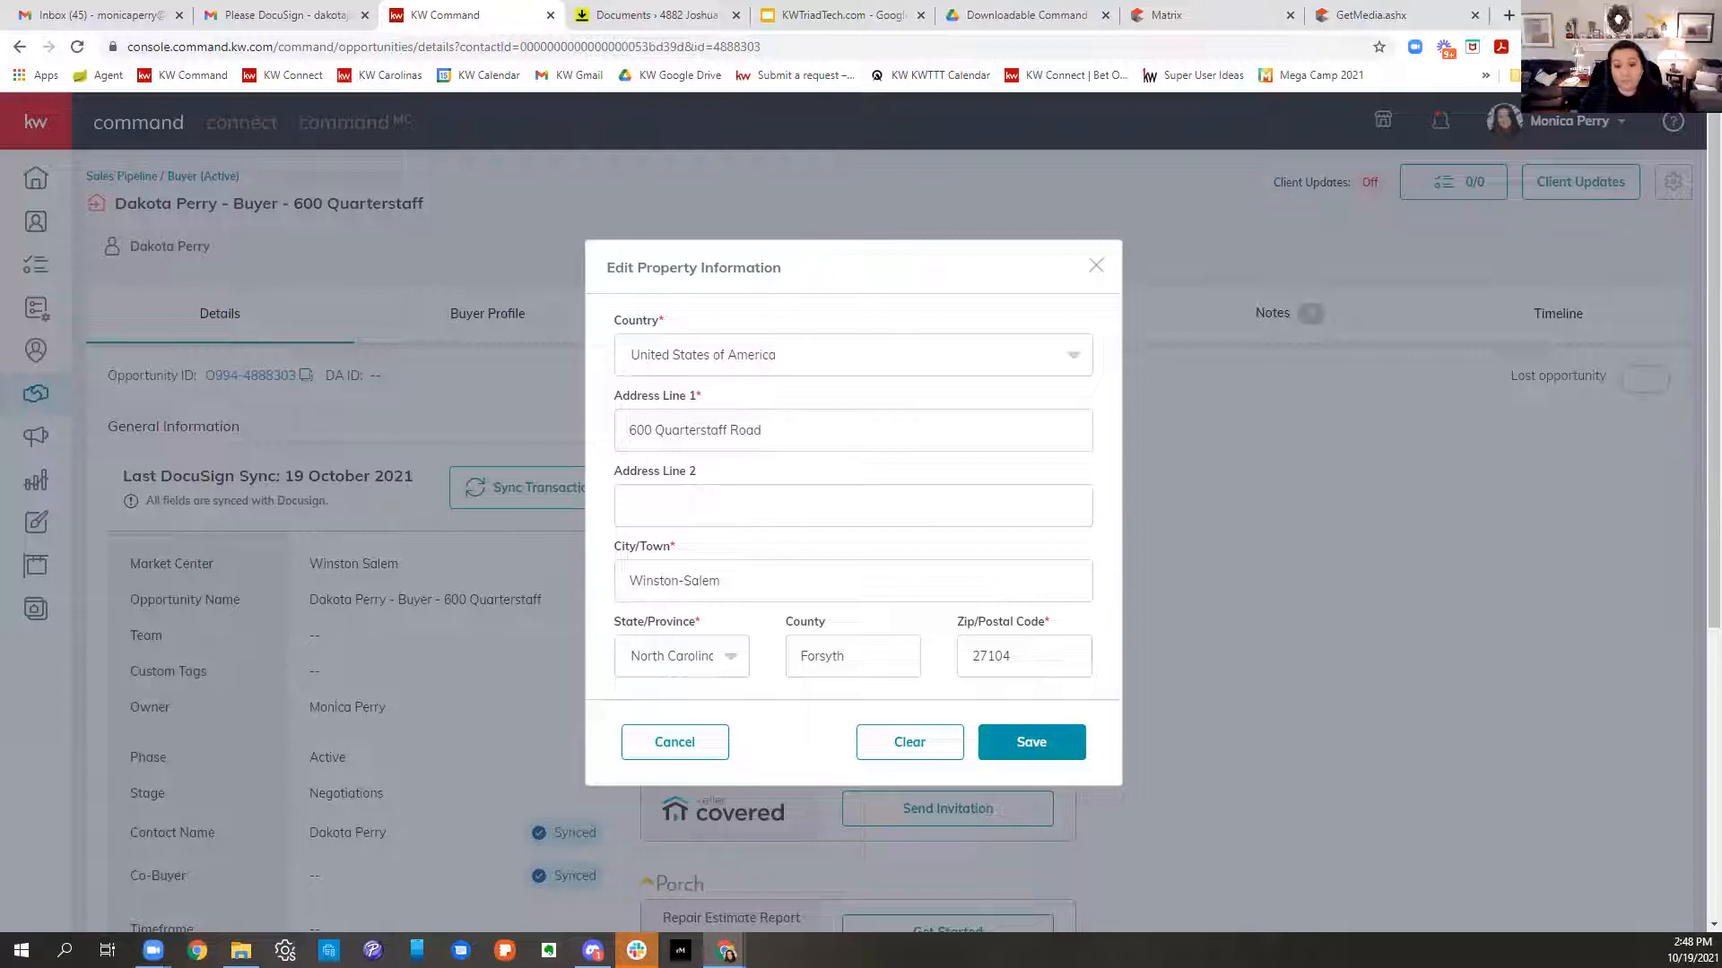
click(1027, 751)
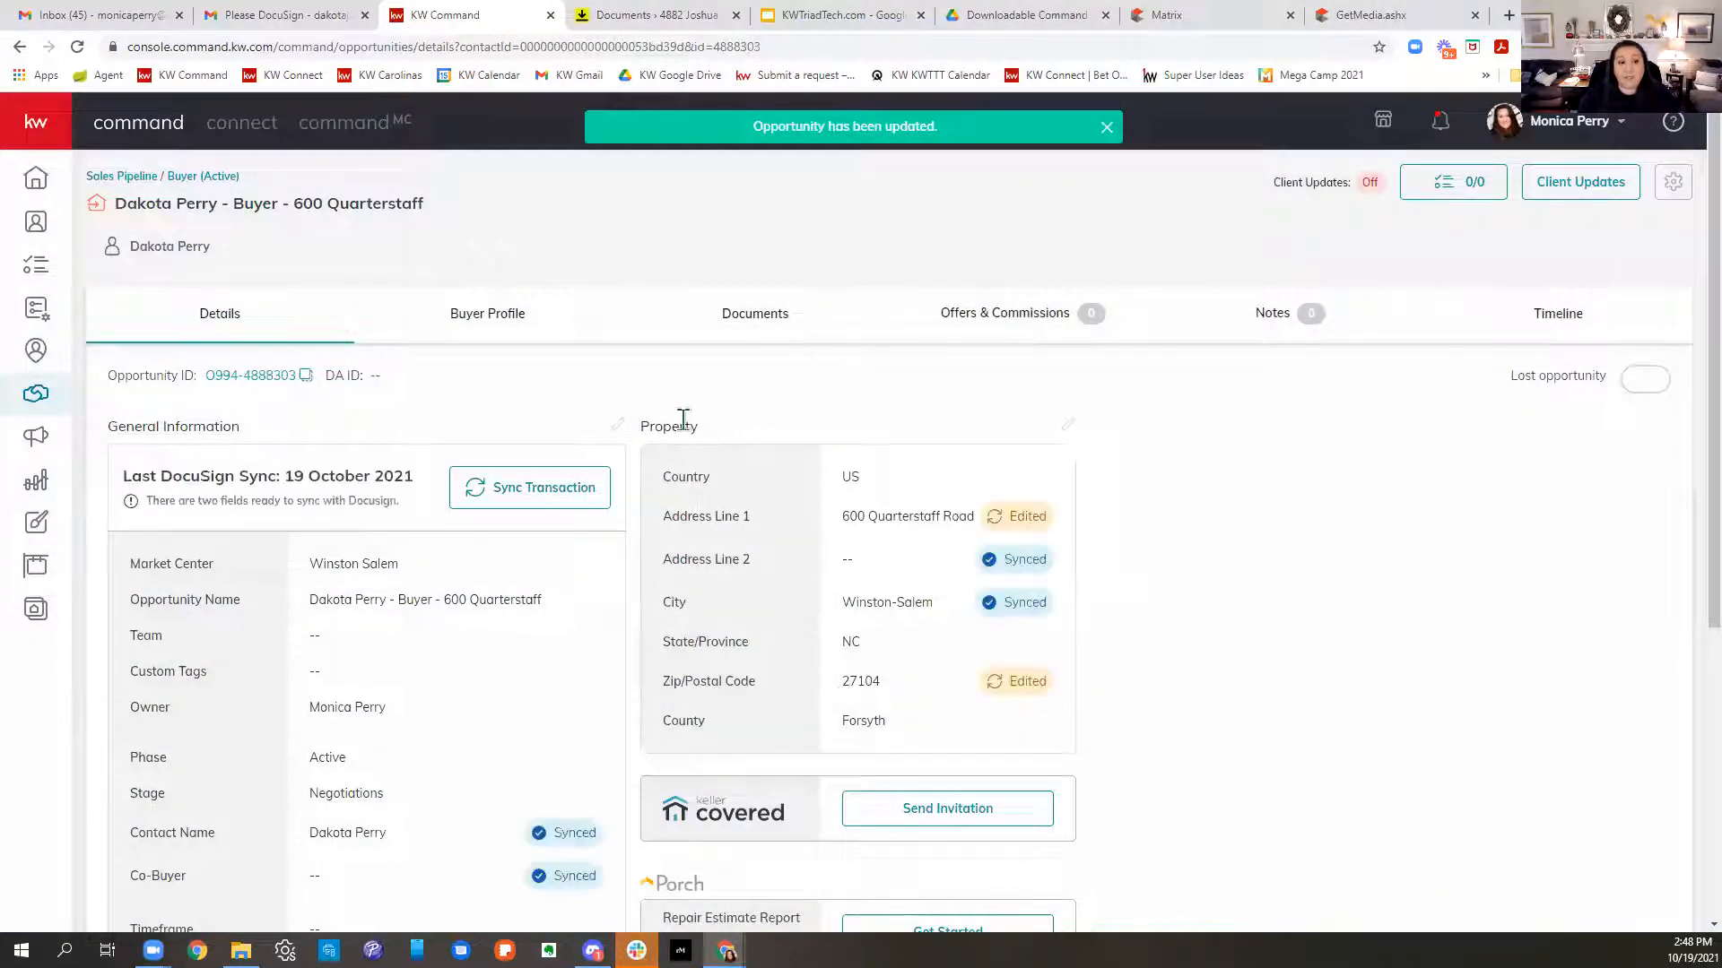
- Sync the edited details to the transaction, then go to the DocuSign room's documents
click(532, 490)
click(968, 694)
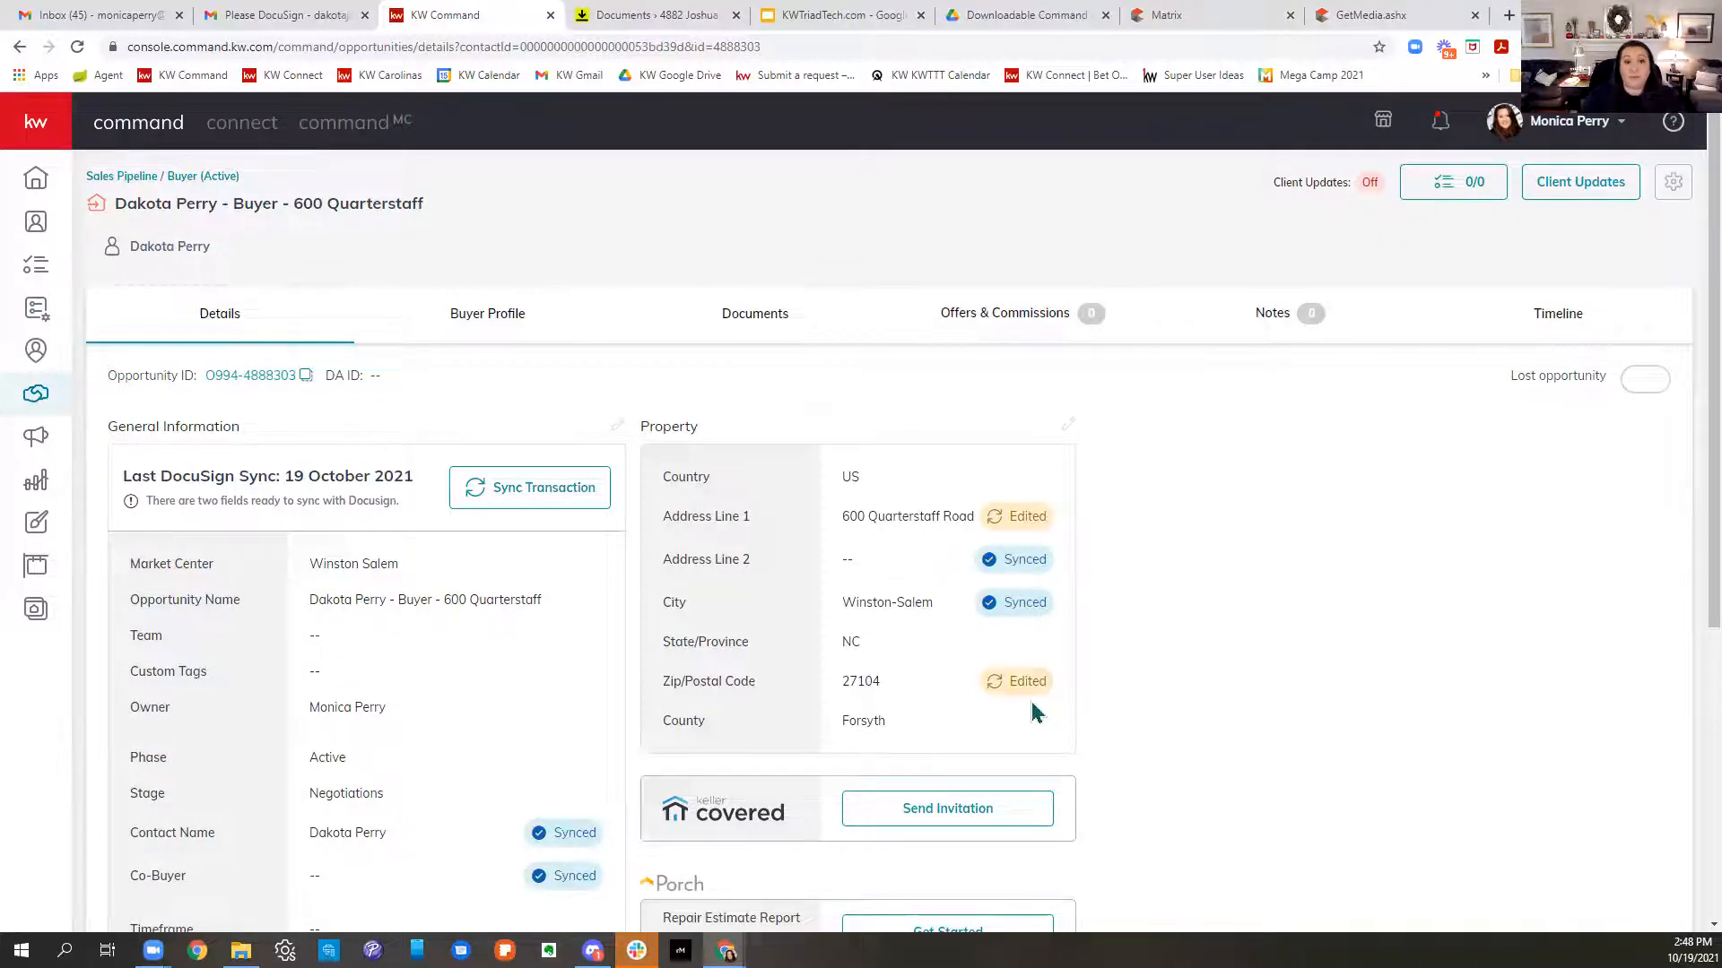
click(641, 15)
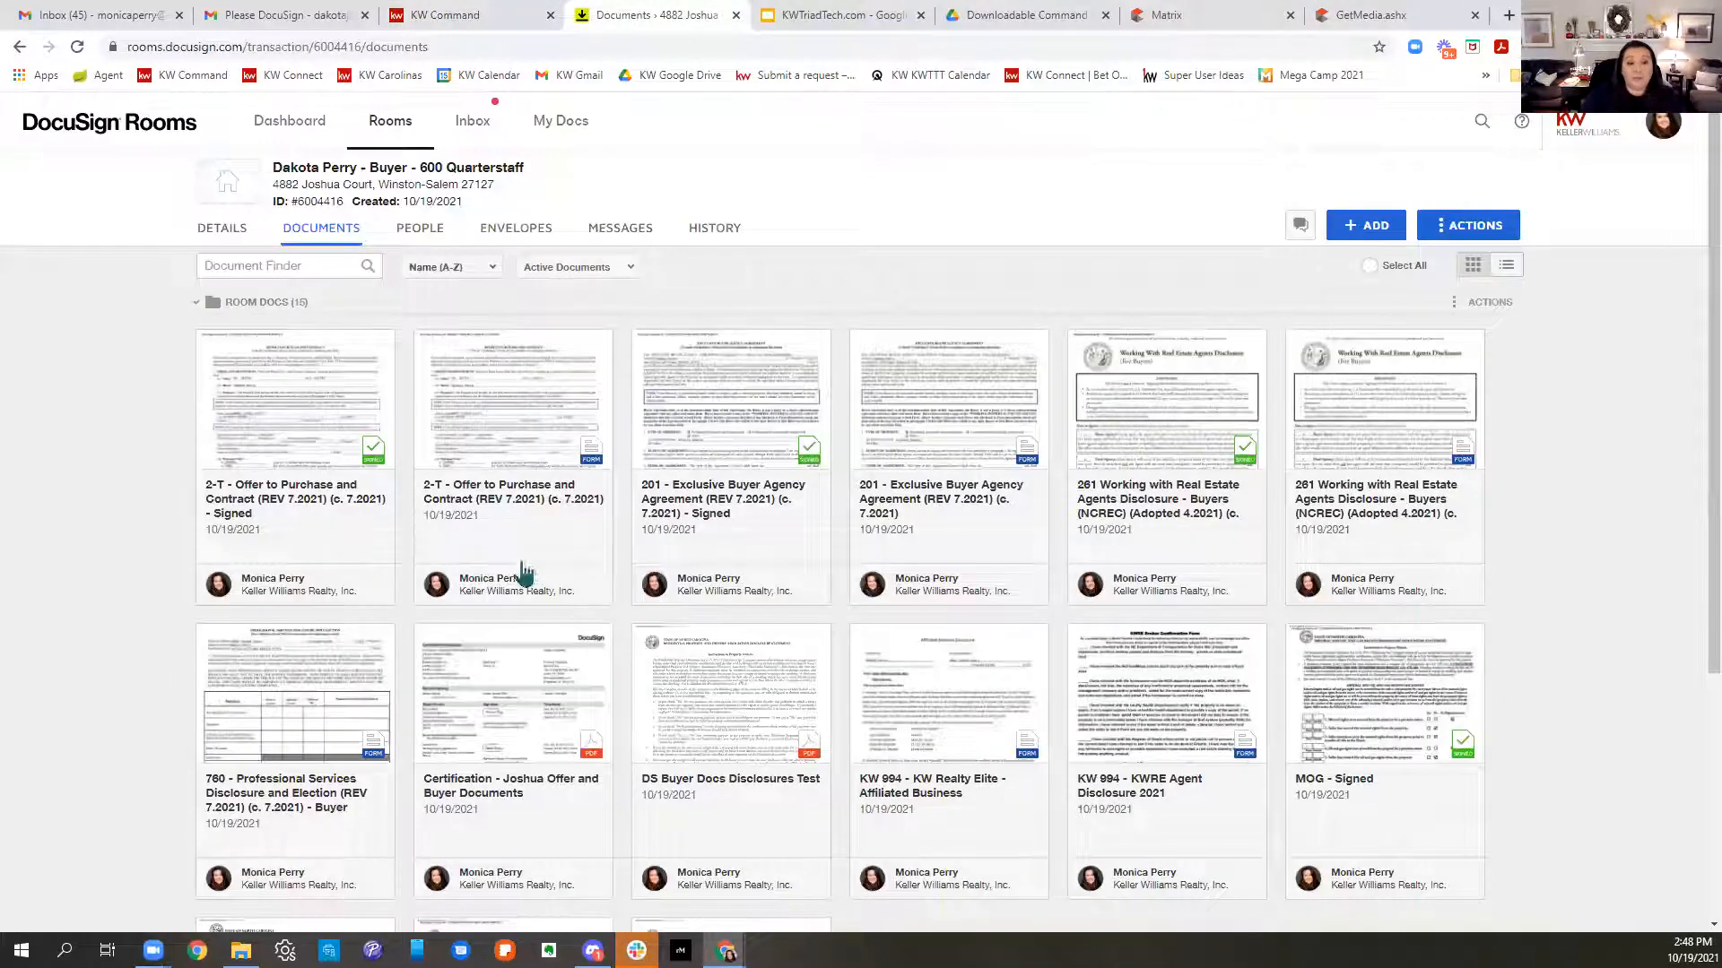
click(547, 432)
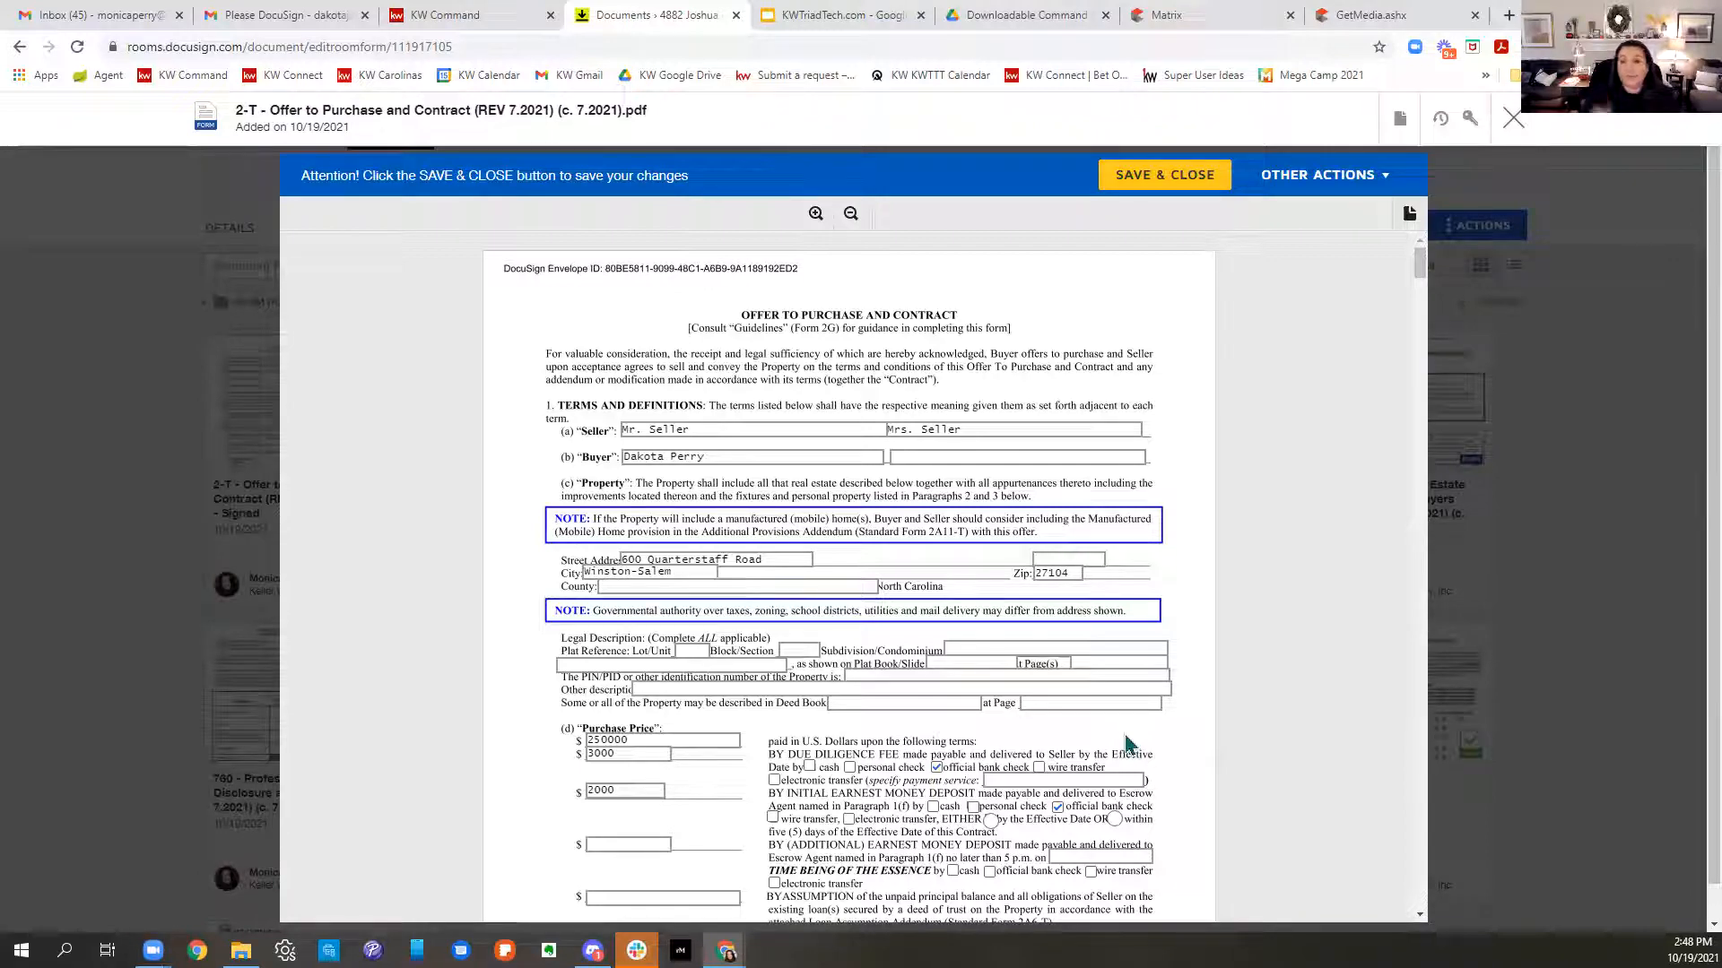
scroll(1005, 599, down, 7)
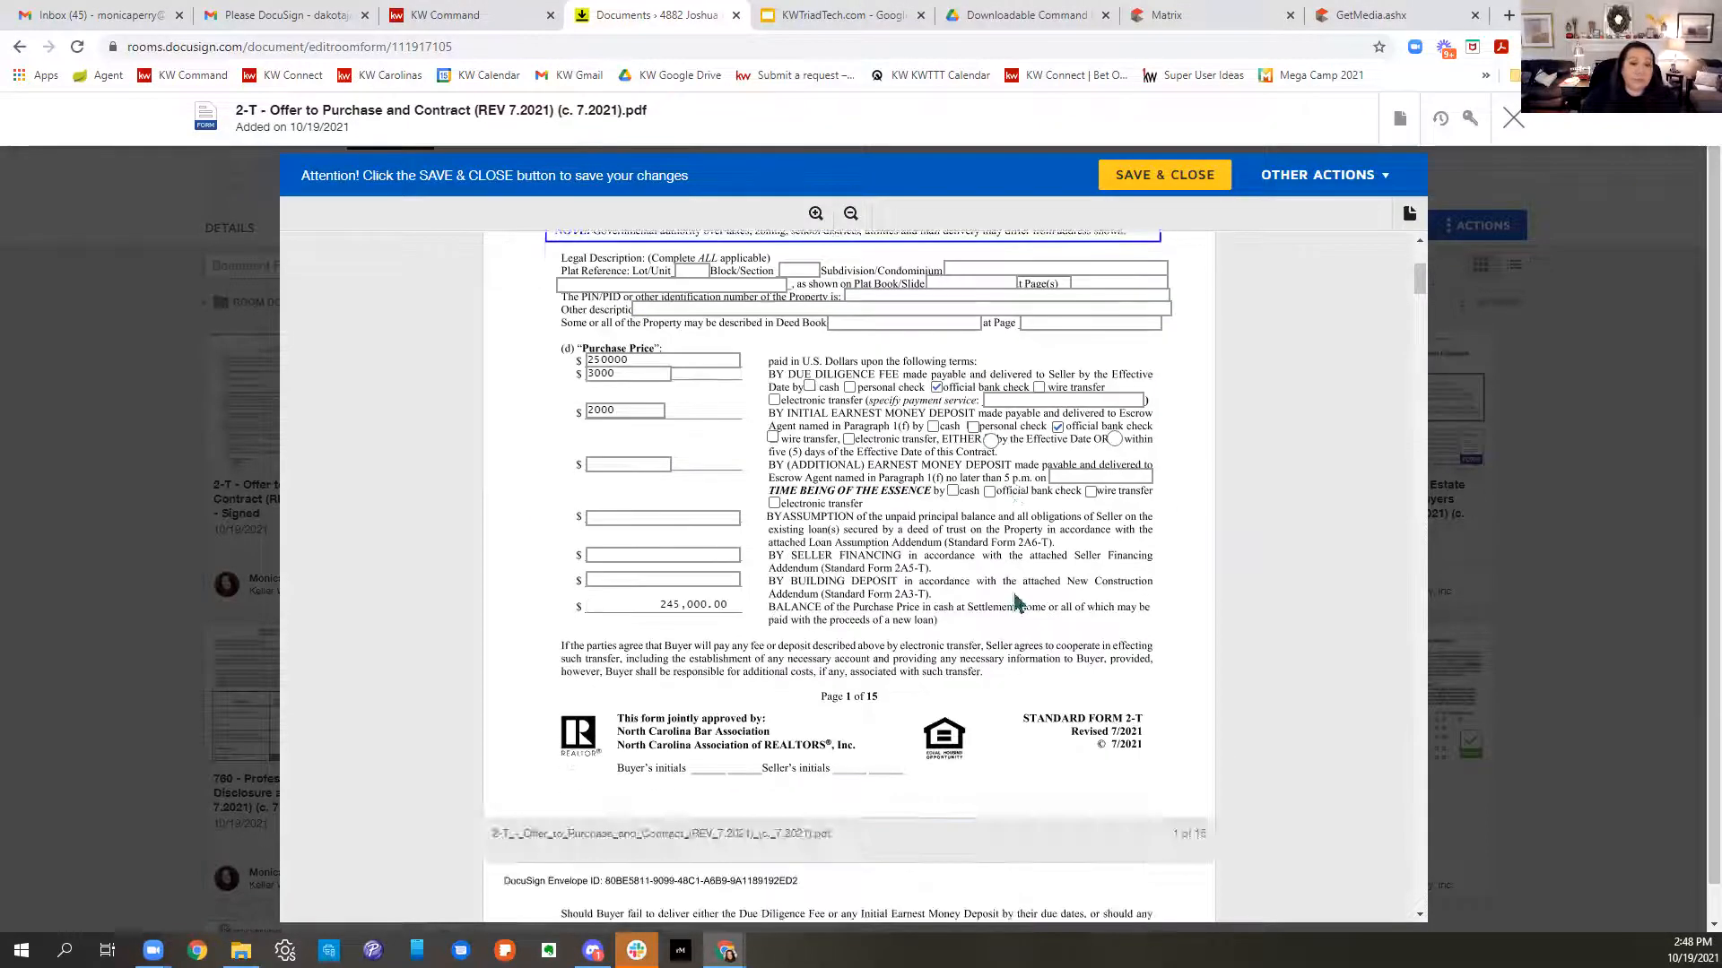
scroll(1023, 600, down, 3)
scroll(1031, 594, down, 14)
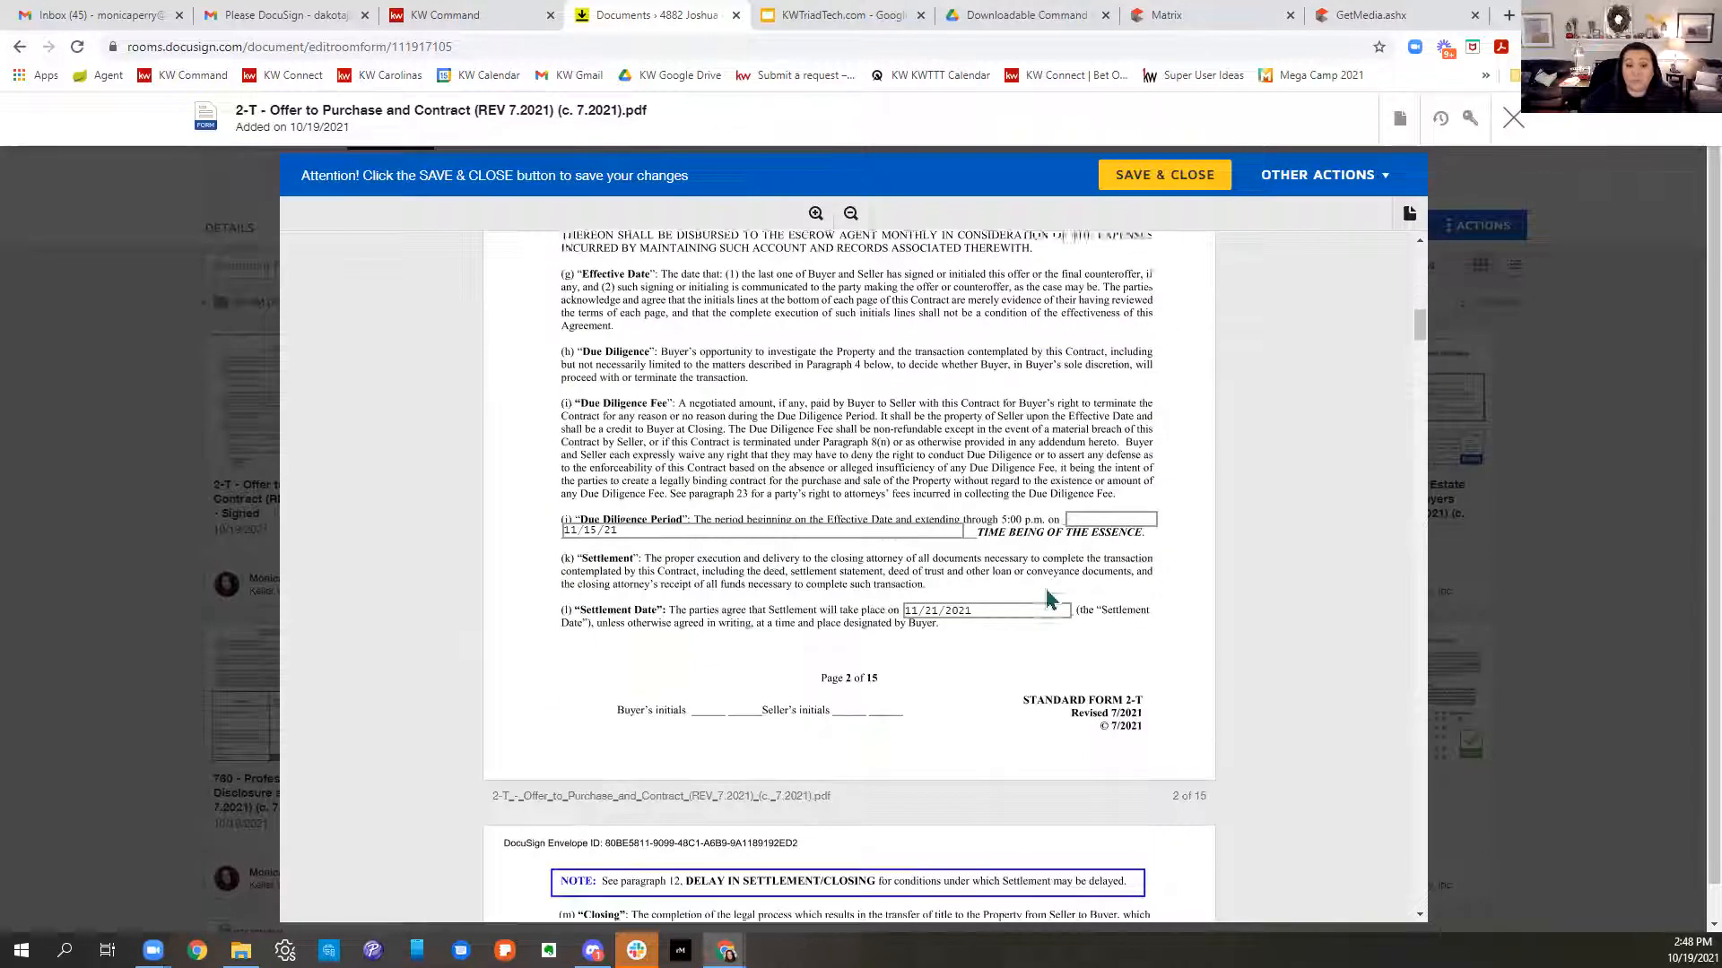
scroll(1045, 586, down, 20)
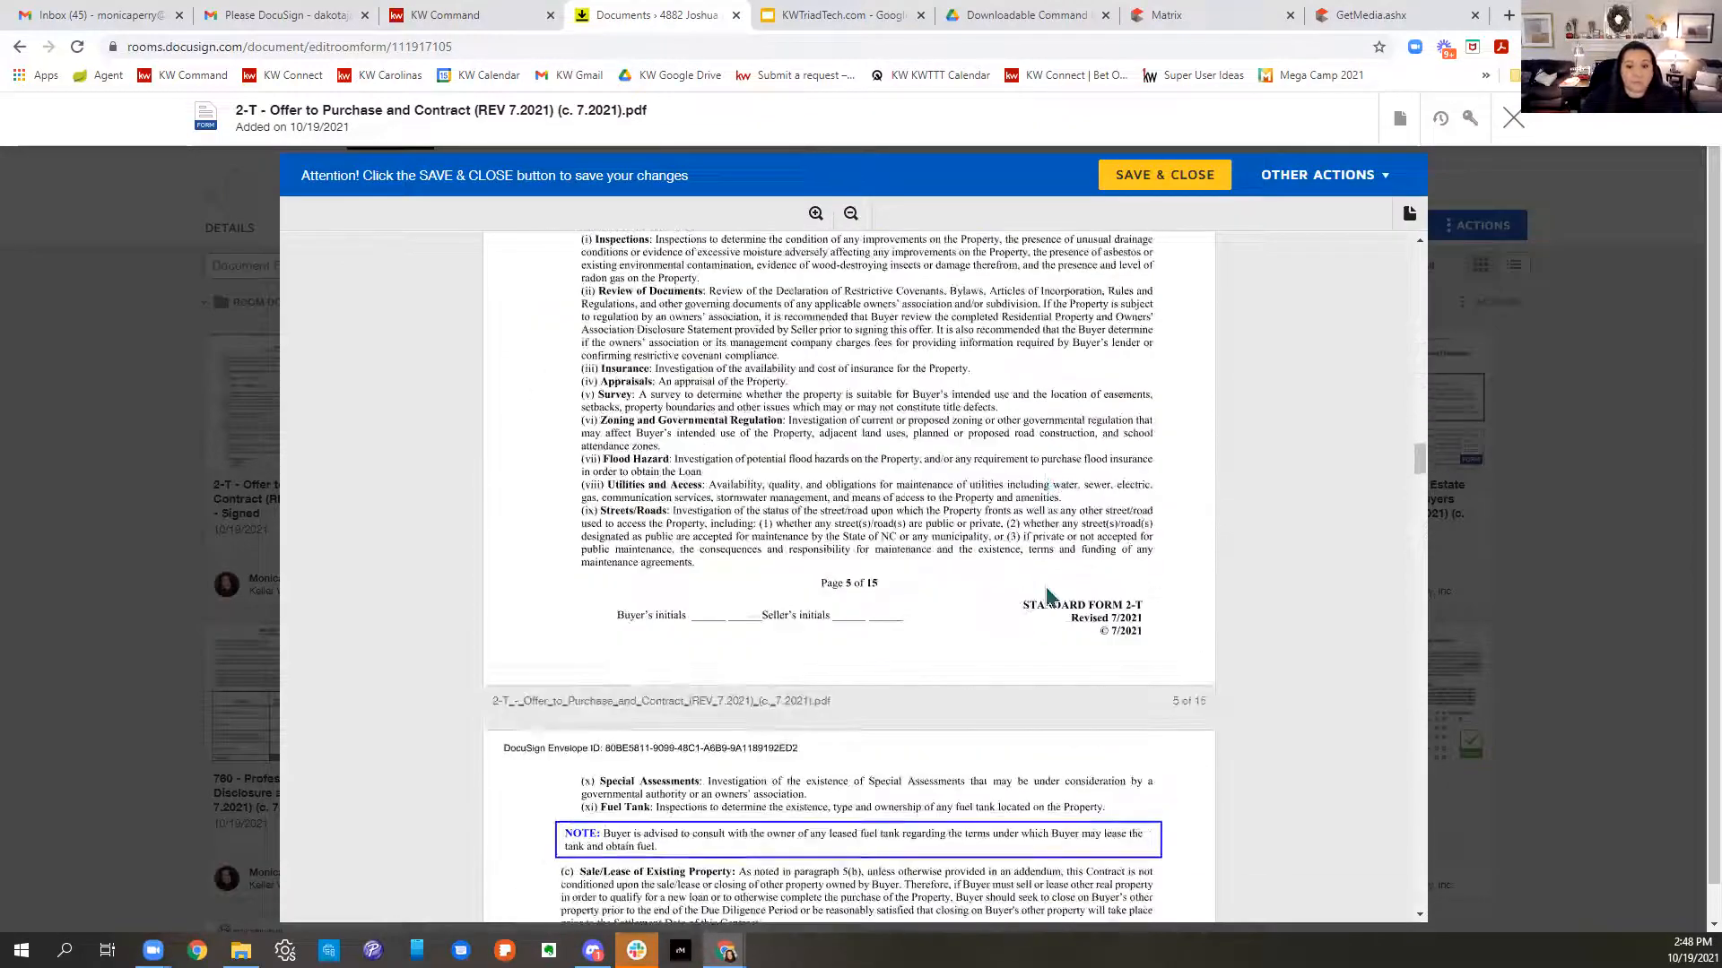
scroll(1049, 599, down, 20)
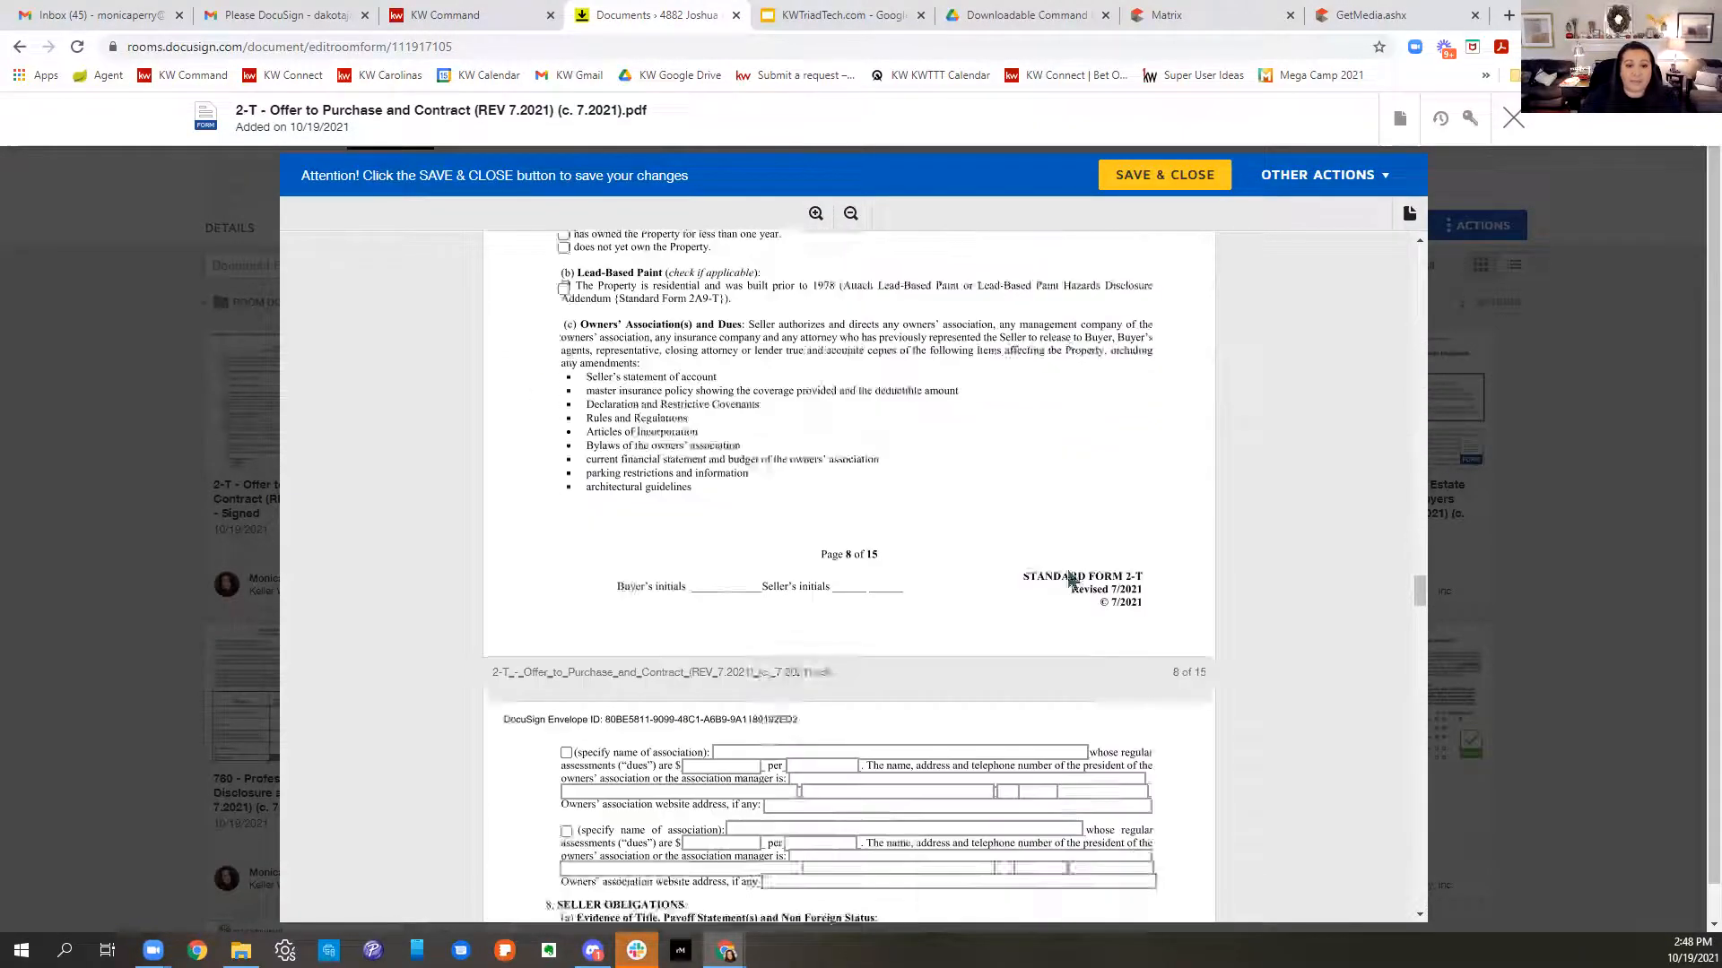
scroll(1067, 567, down, 20)
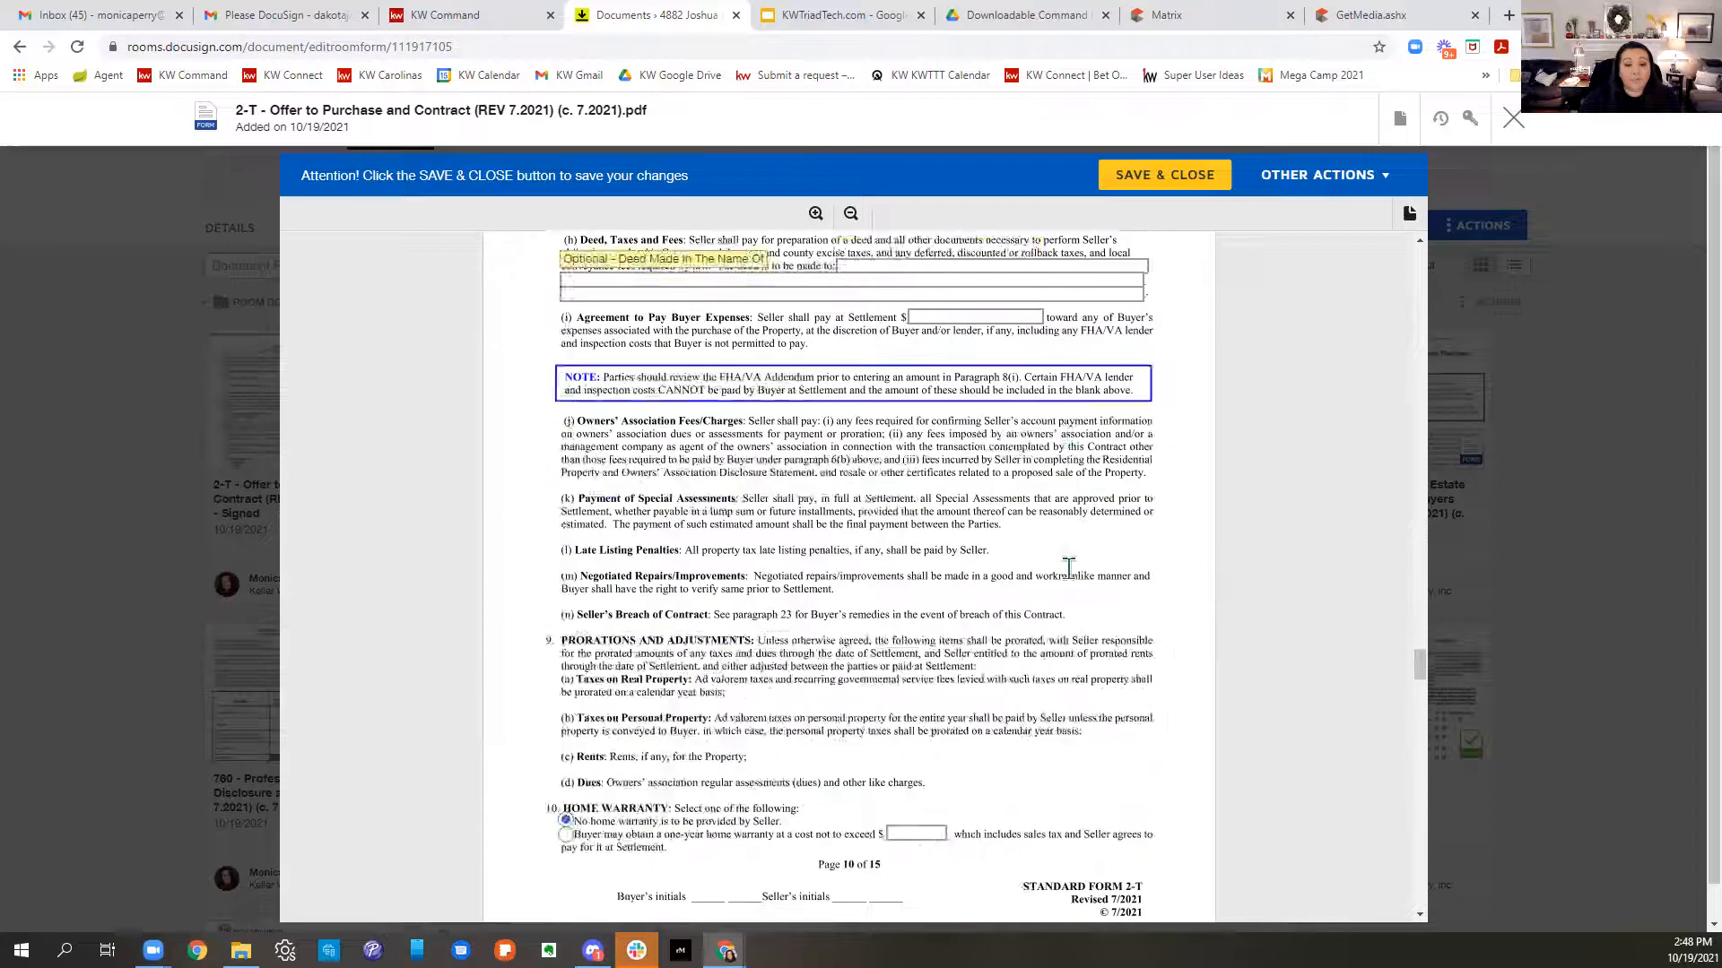
scroll(1067, 566, down, 20)
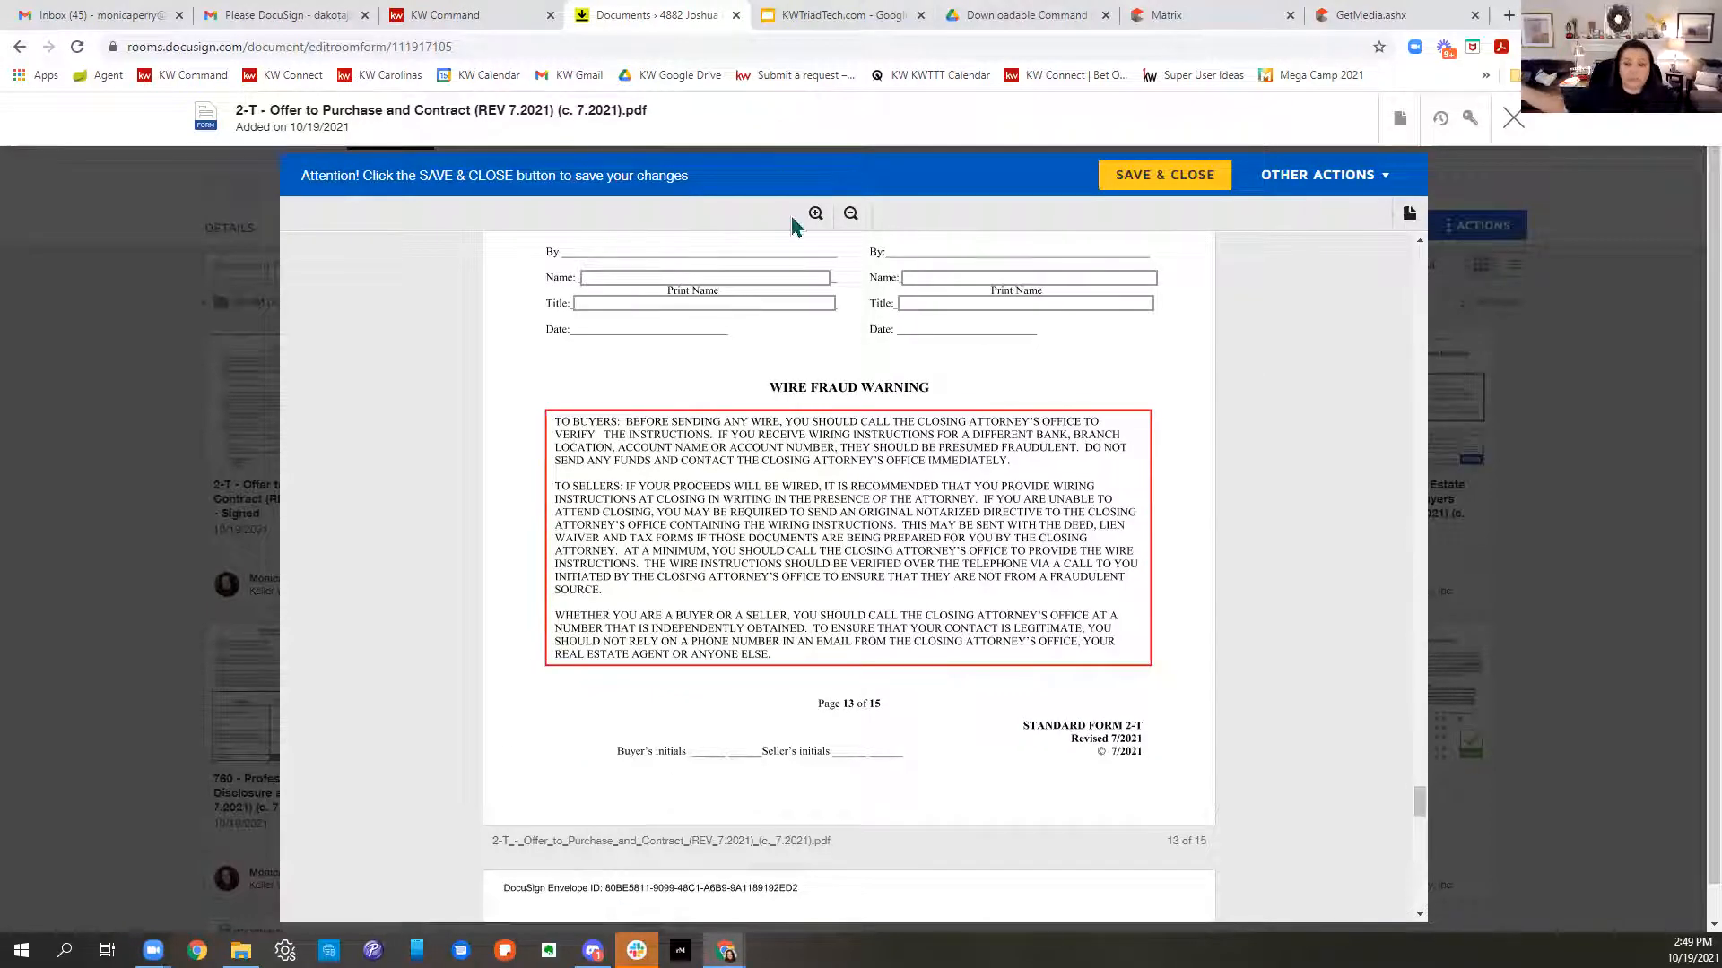
click(1515, 119)
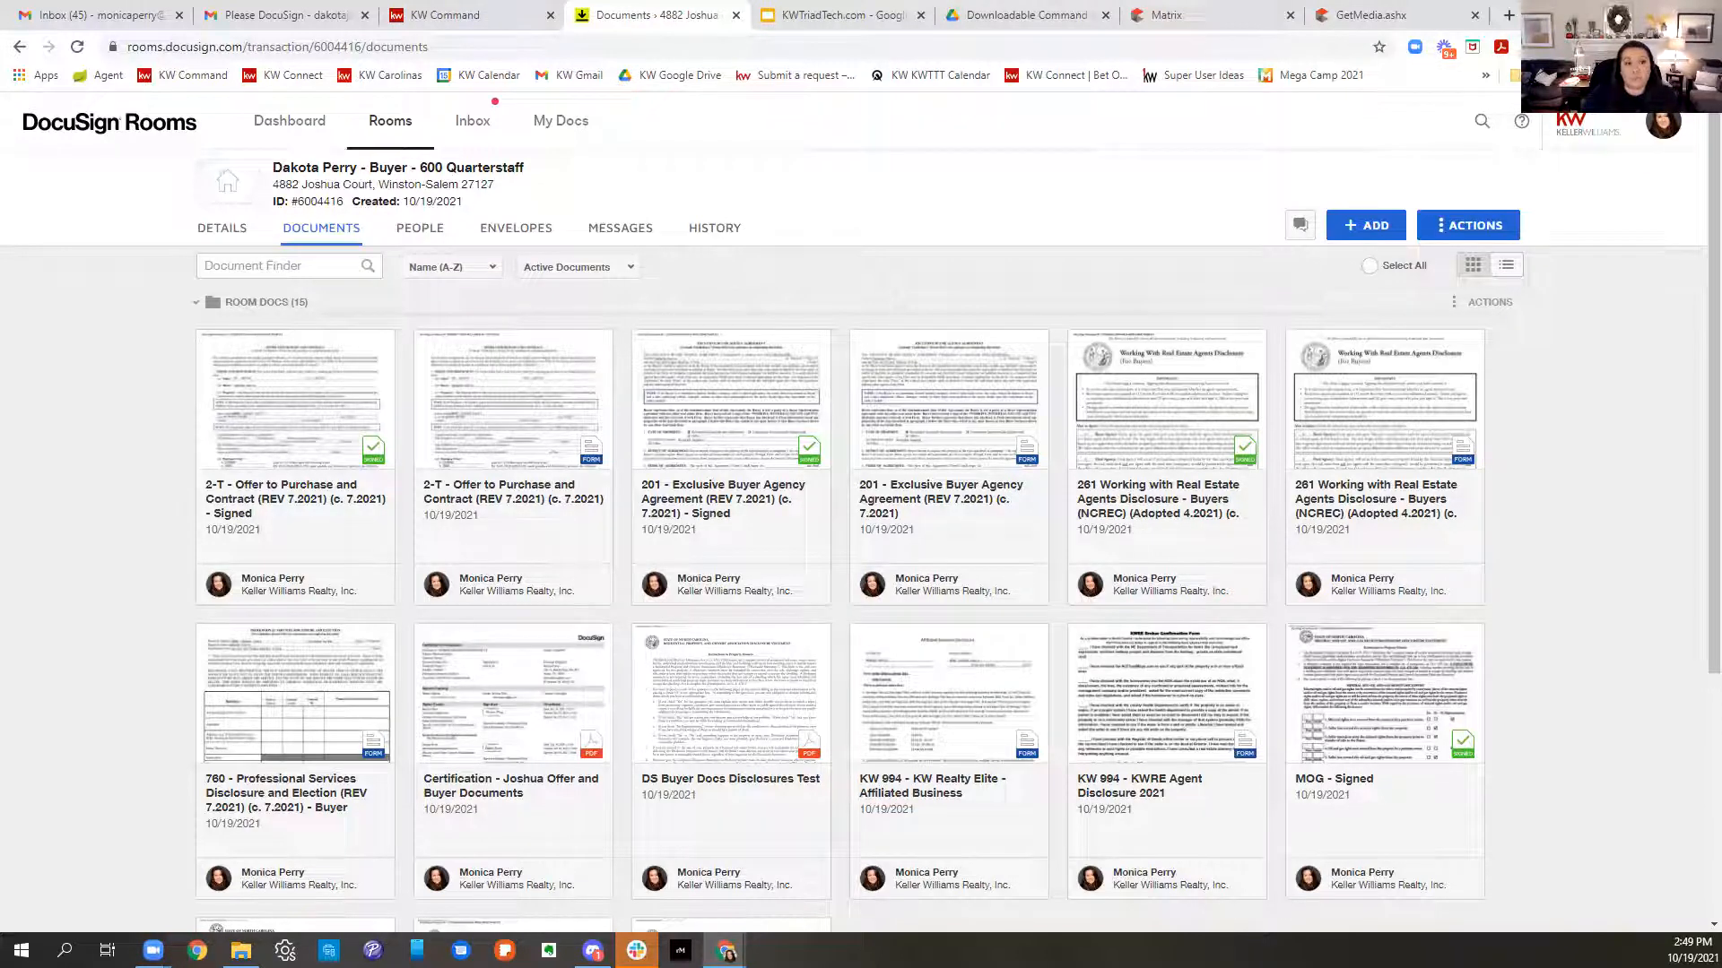
- Attach the signed 261 Working With Real Estate Agents PDF from Room Docs to the Consultation checklist
click(465, 13)
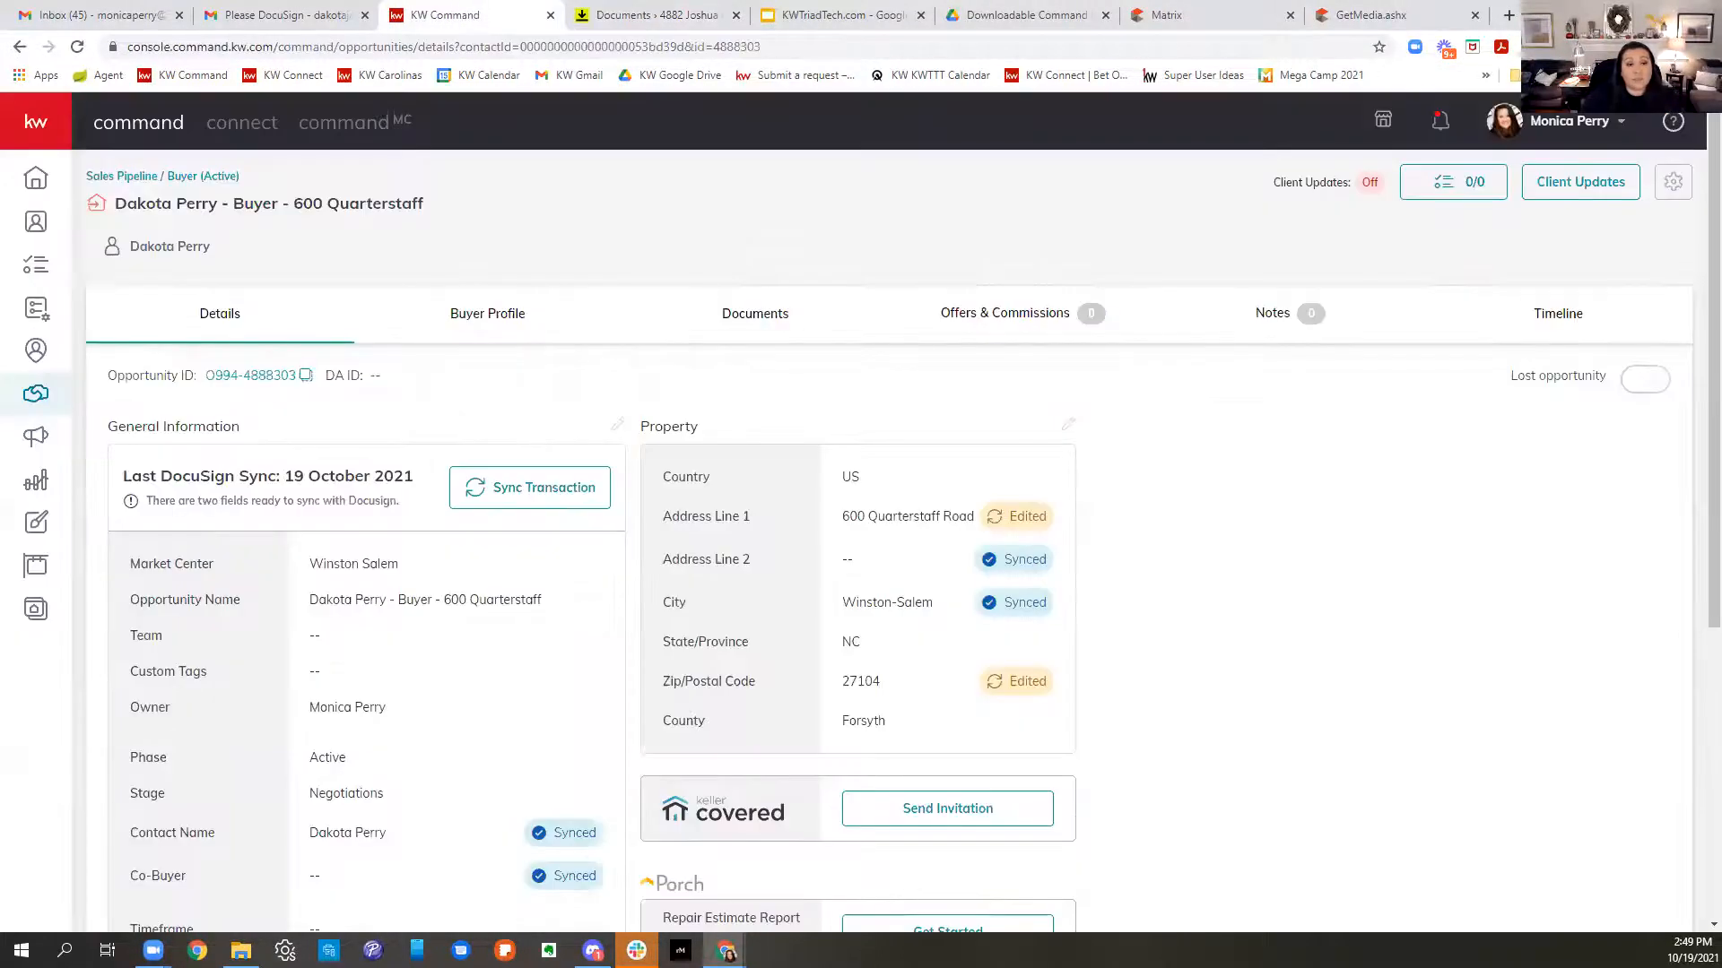
click(755, 315)
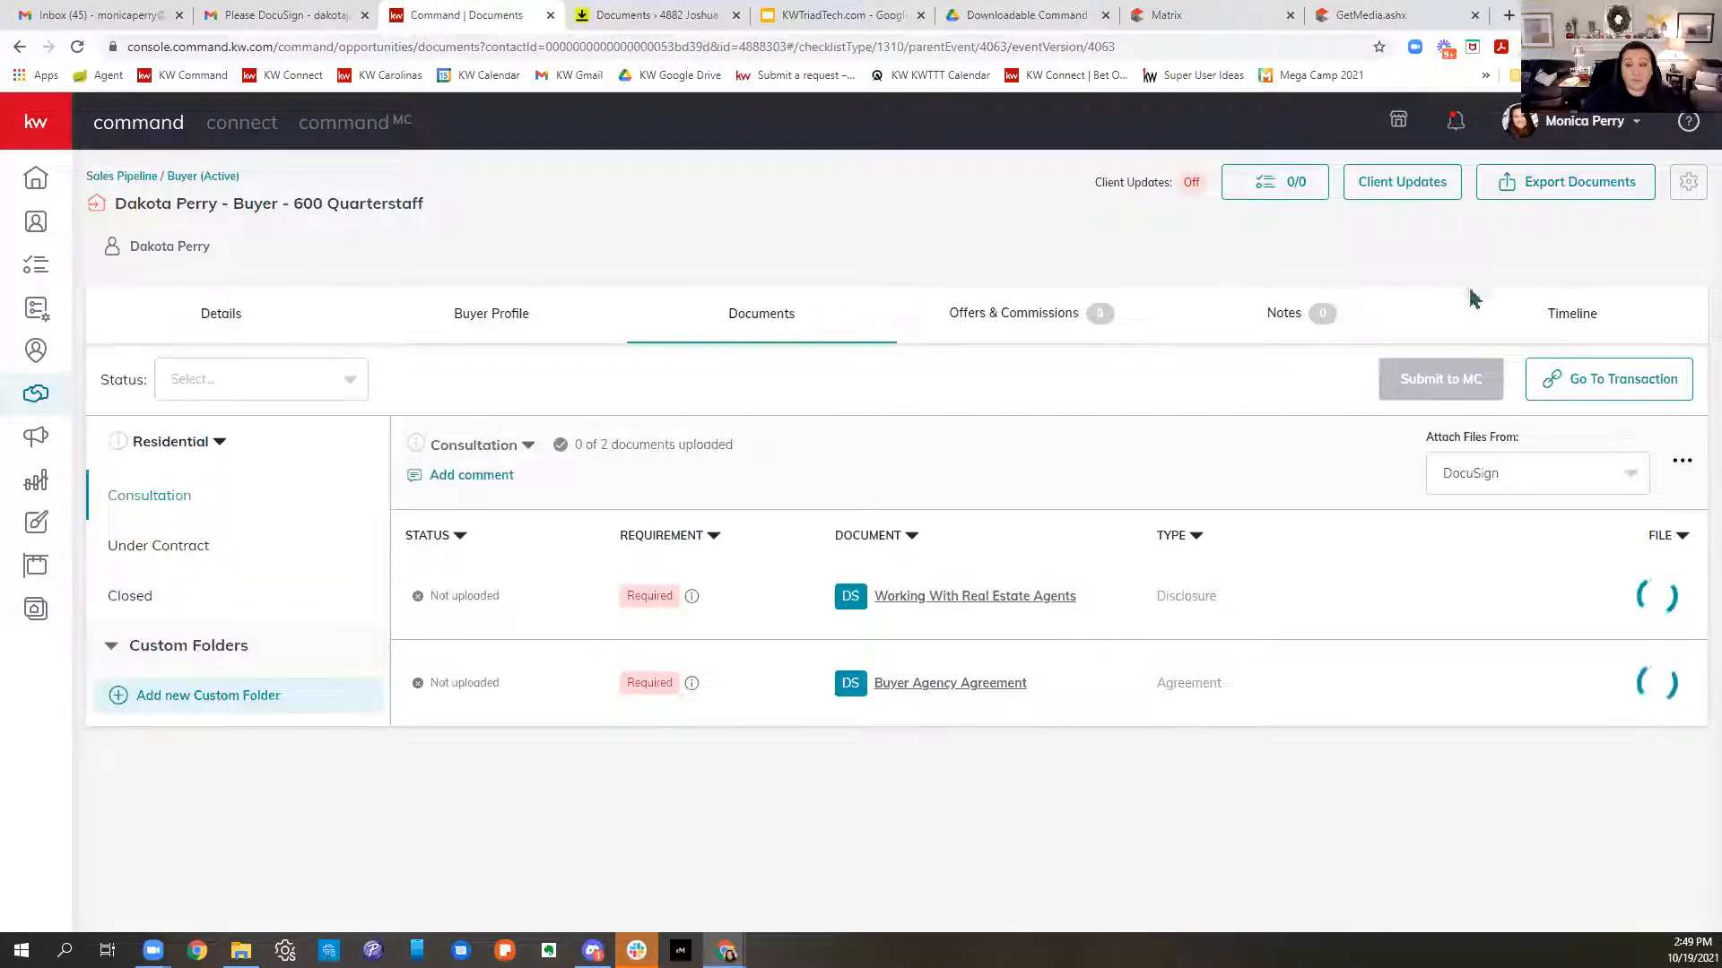
click(1619, 599)
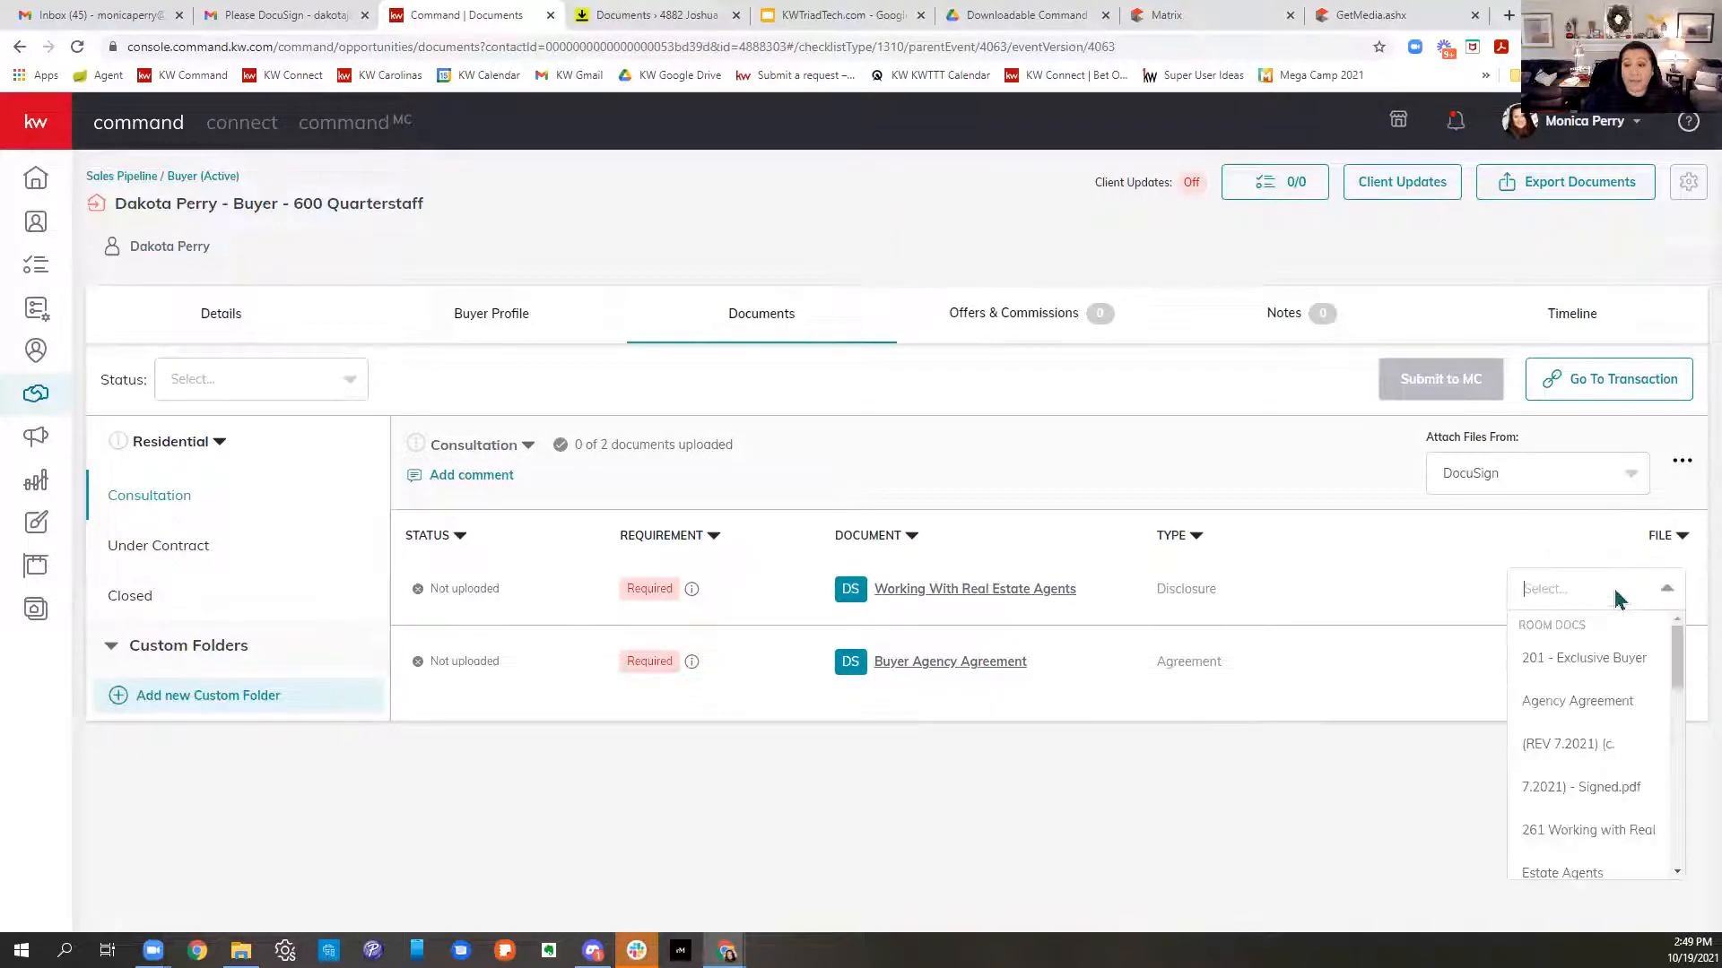
click(1334, 447)
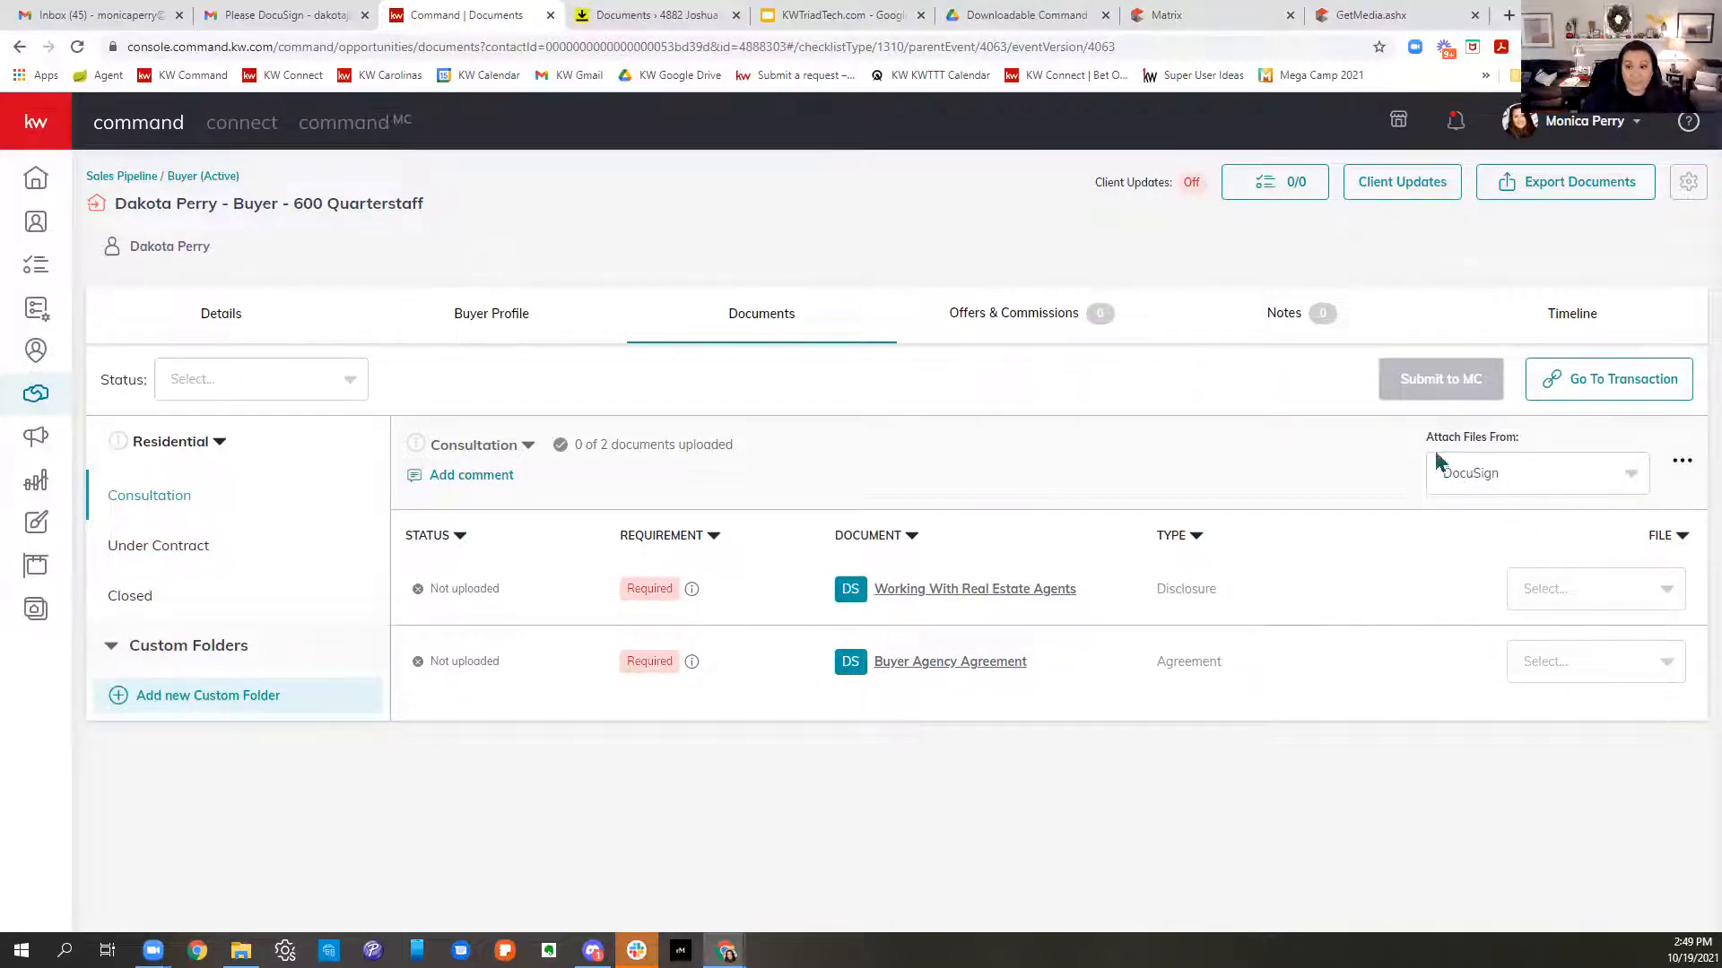
drag(1439, 435, 1531, 457)
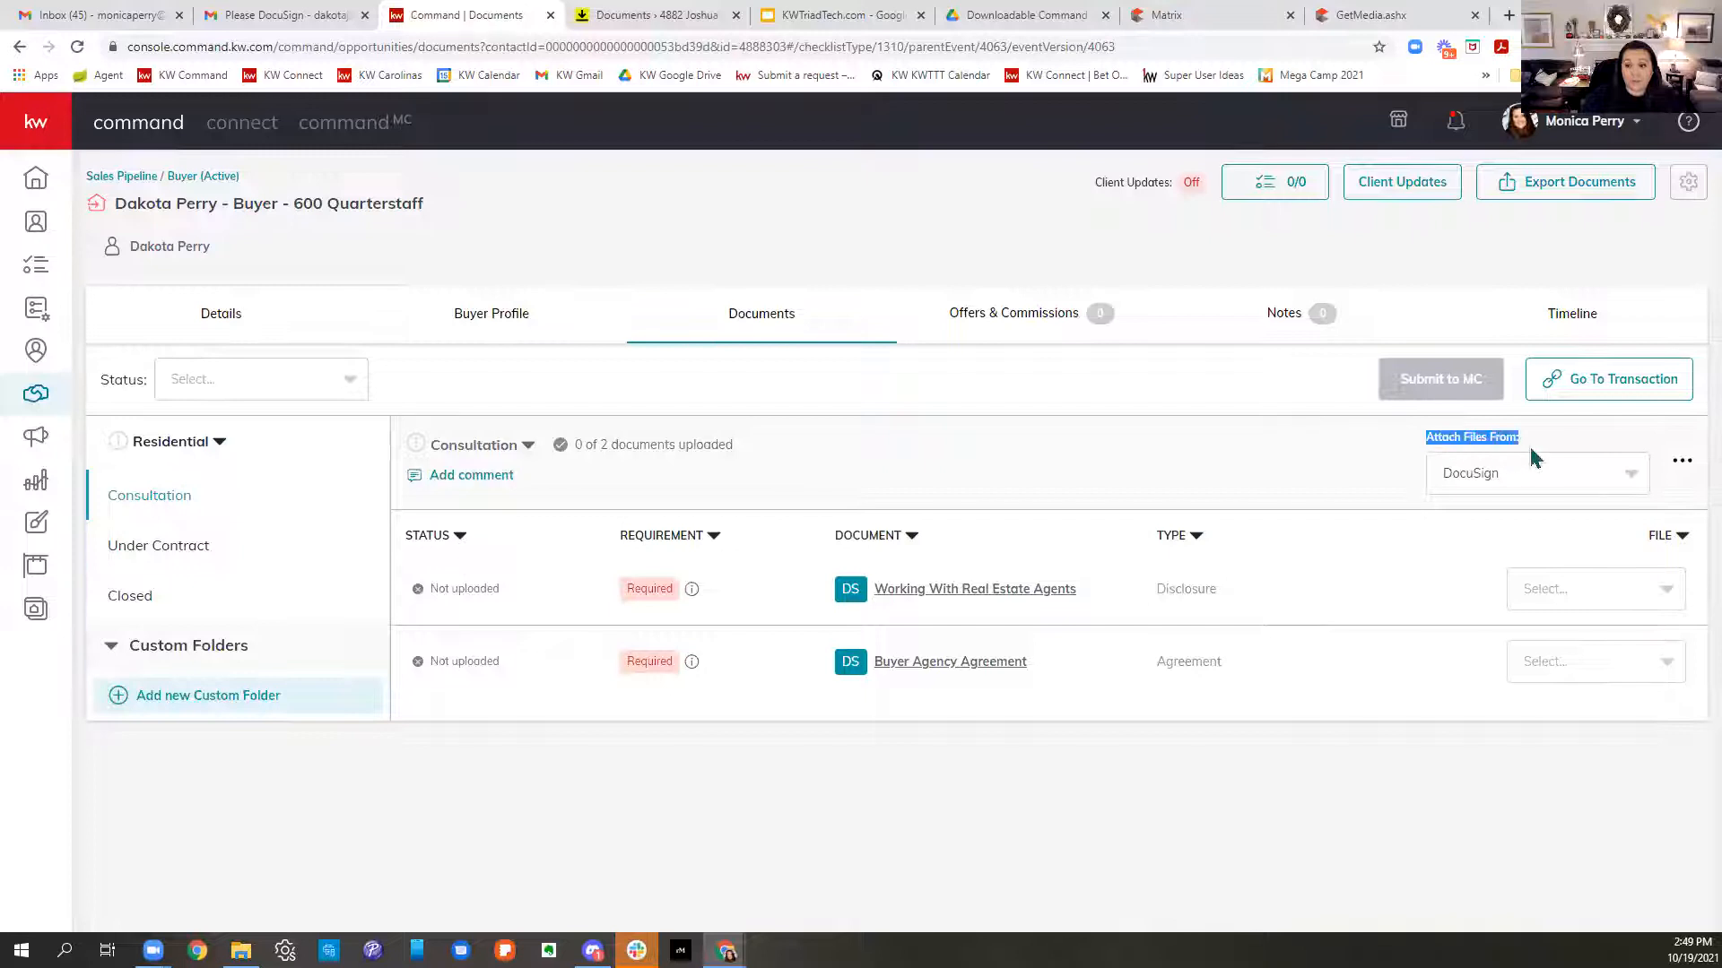
click(1471, 490)
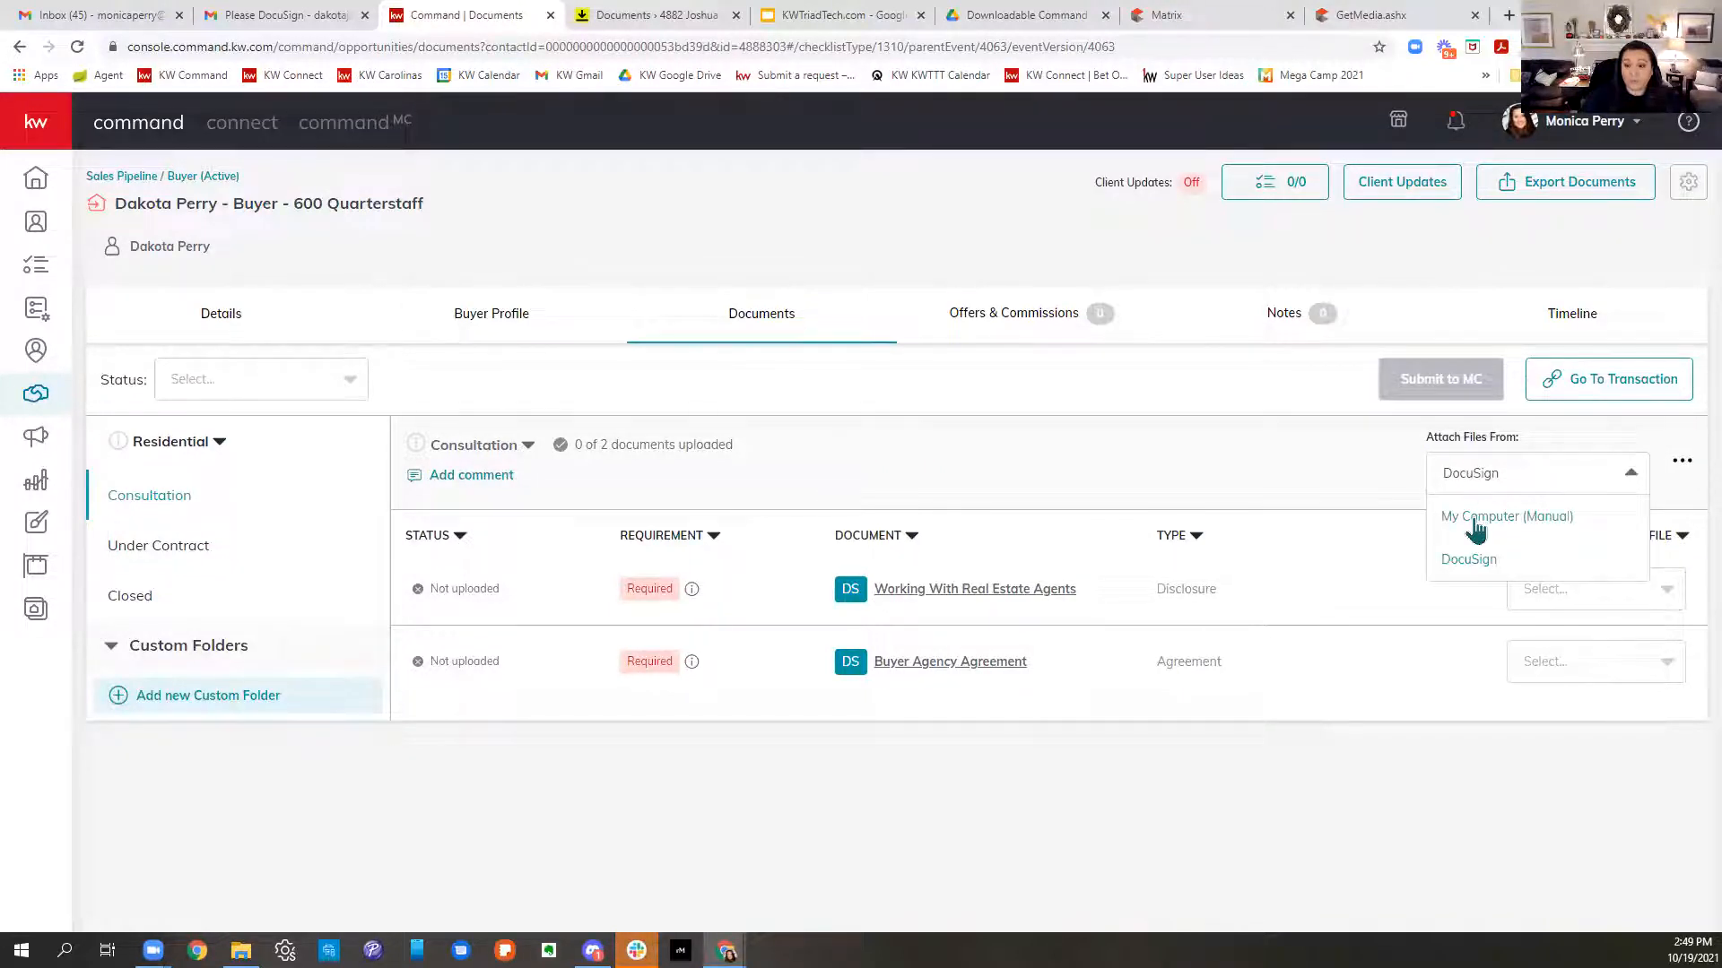
click(1300, 463)
click(1611, 590)
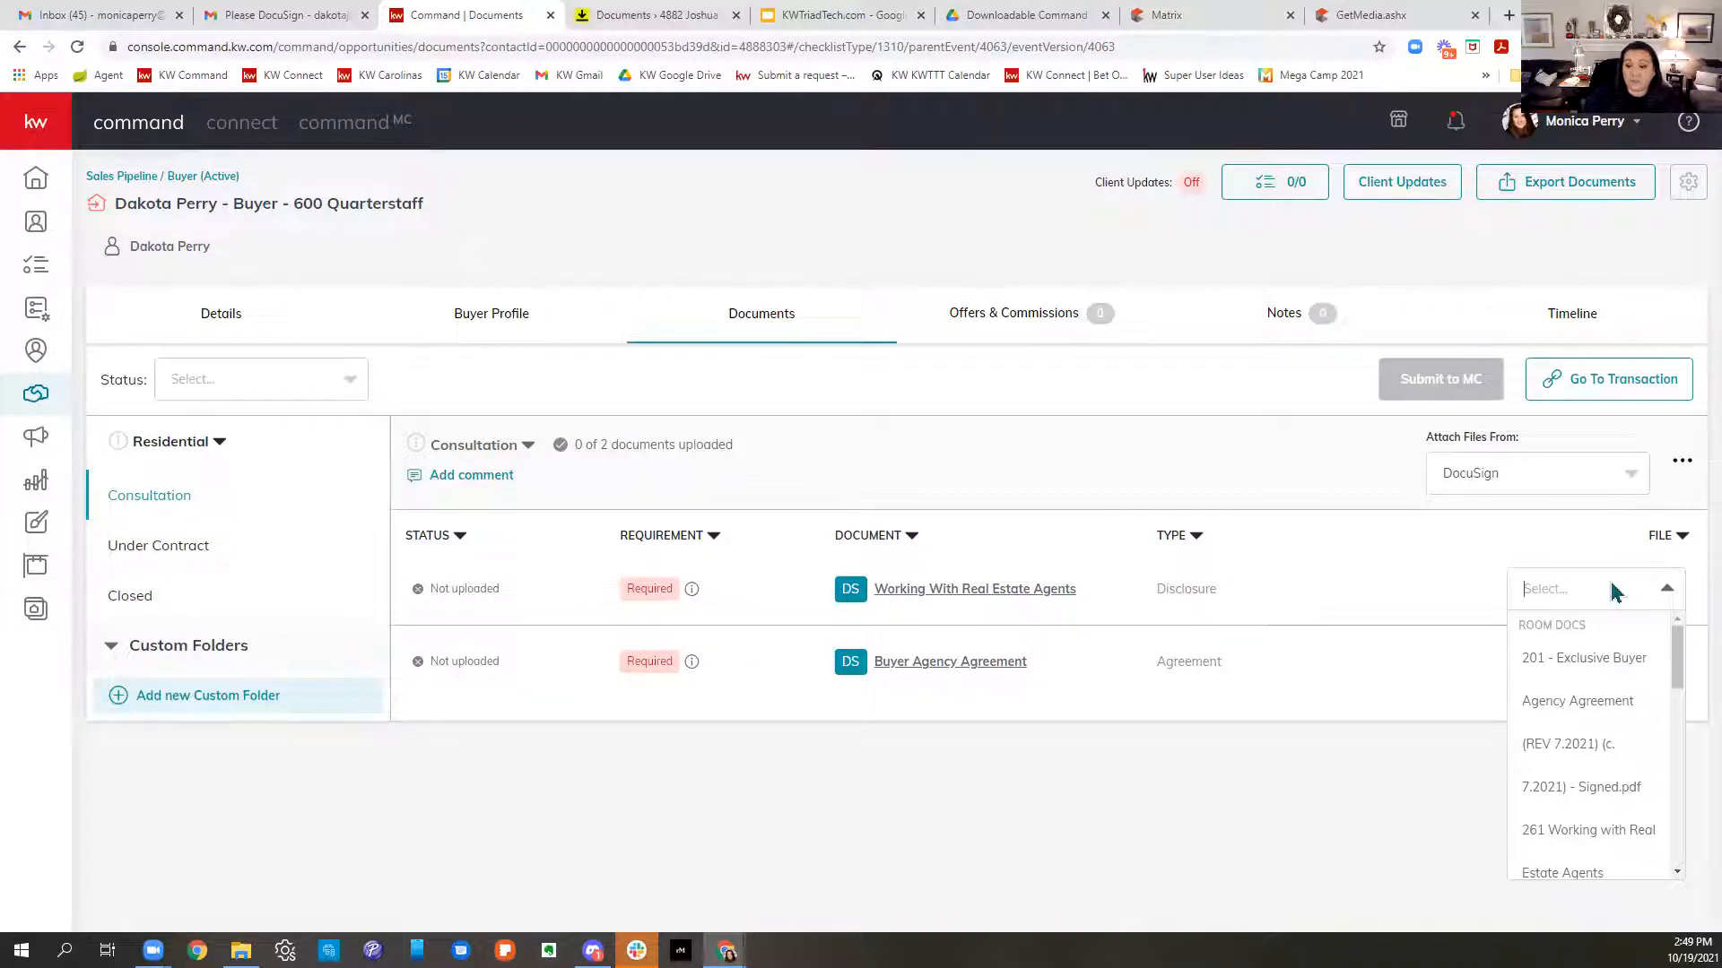
scroll(1619, 744, down, 2)
scroll(1619, 744, down, 1)
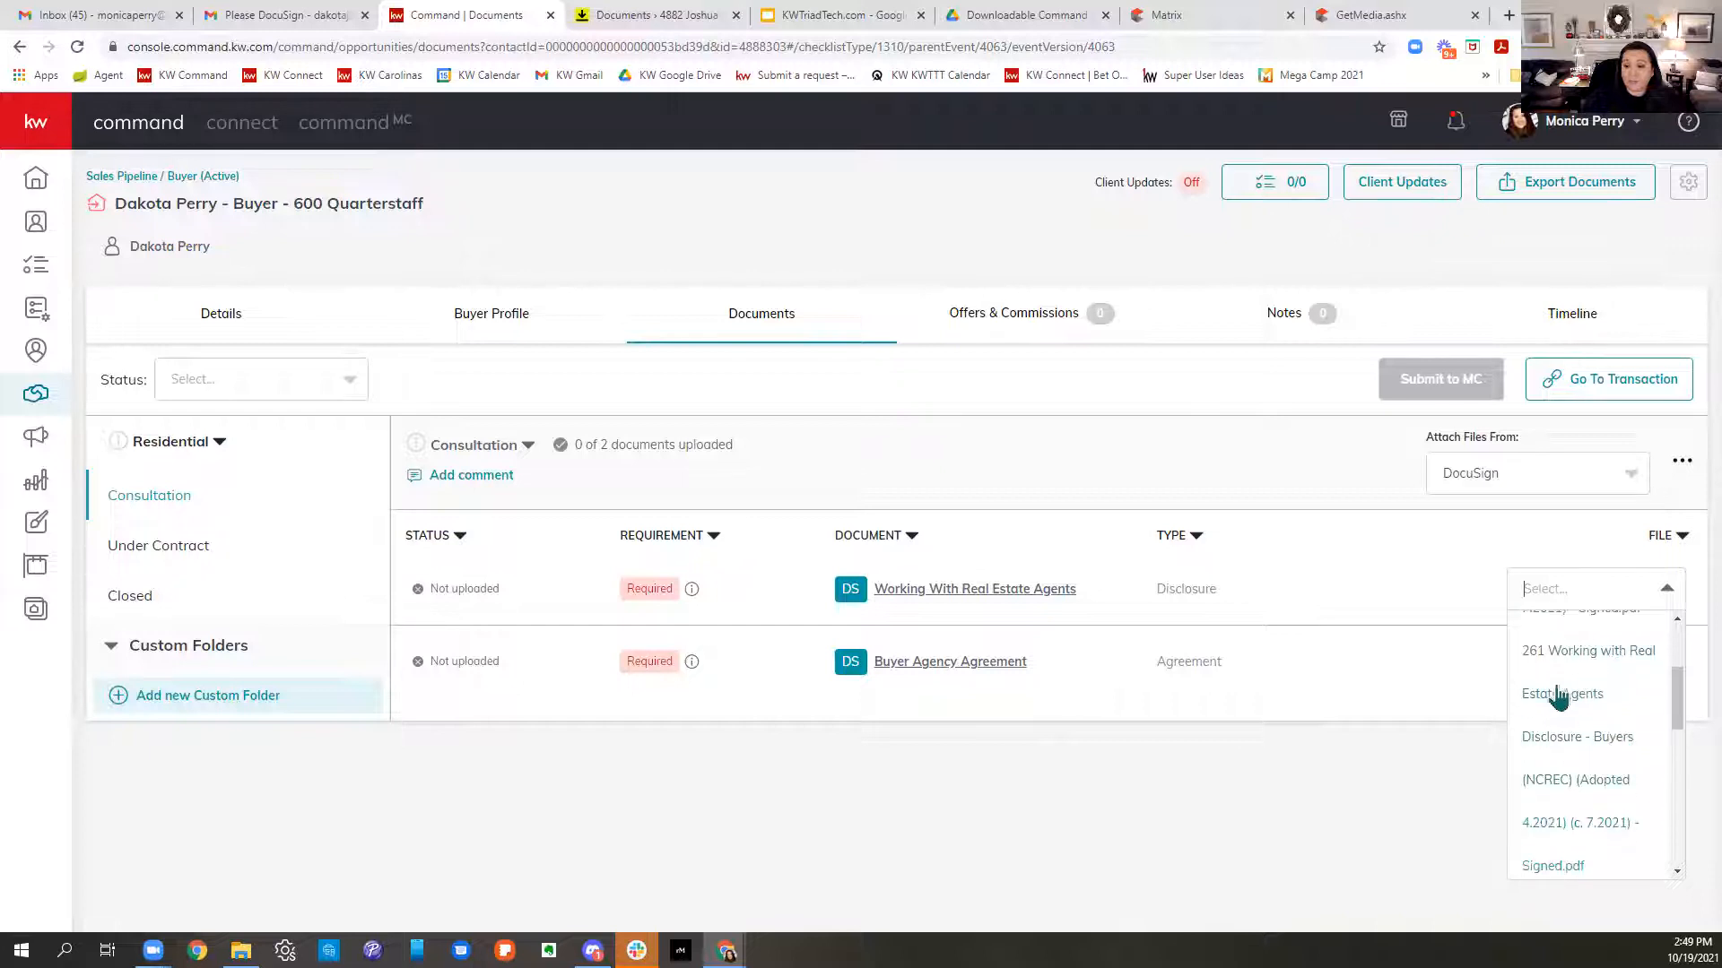
click(1584, 721)
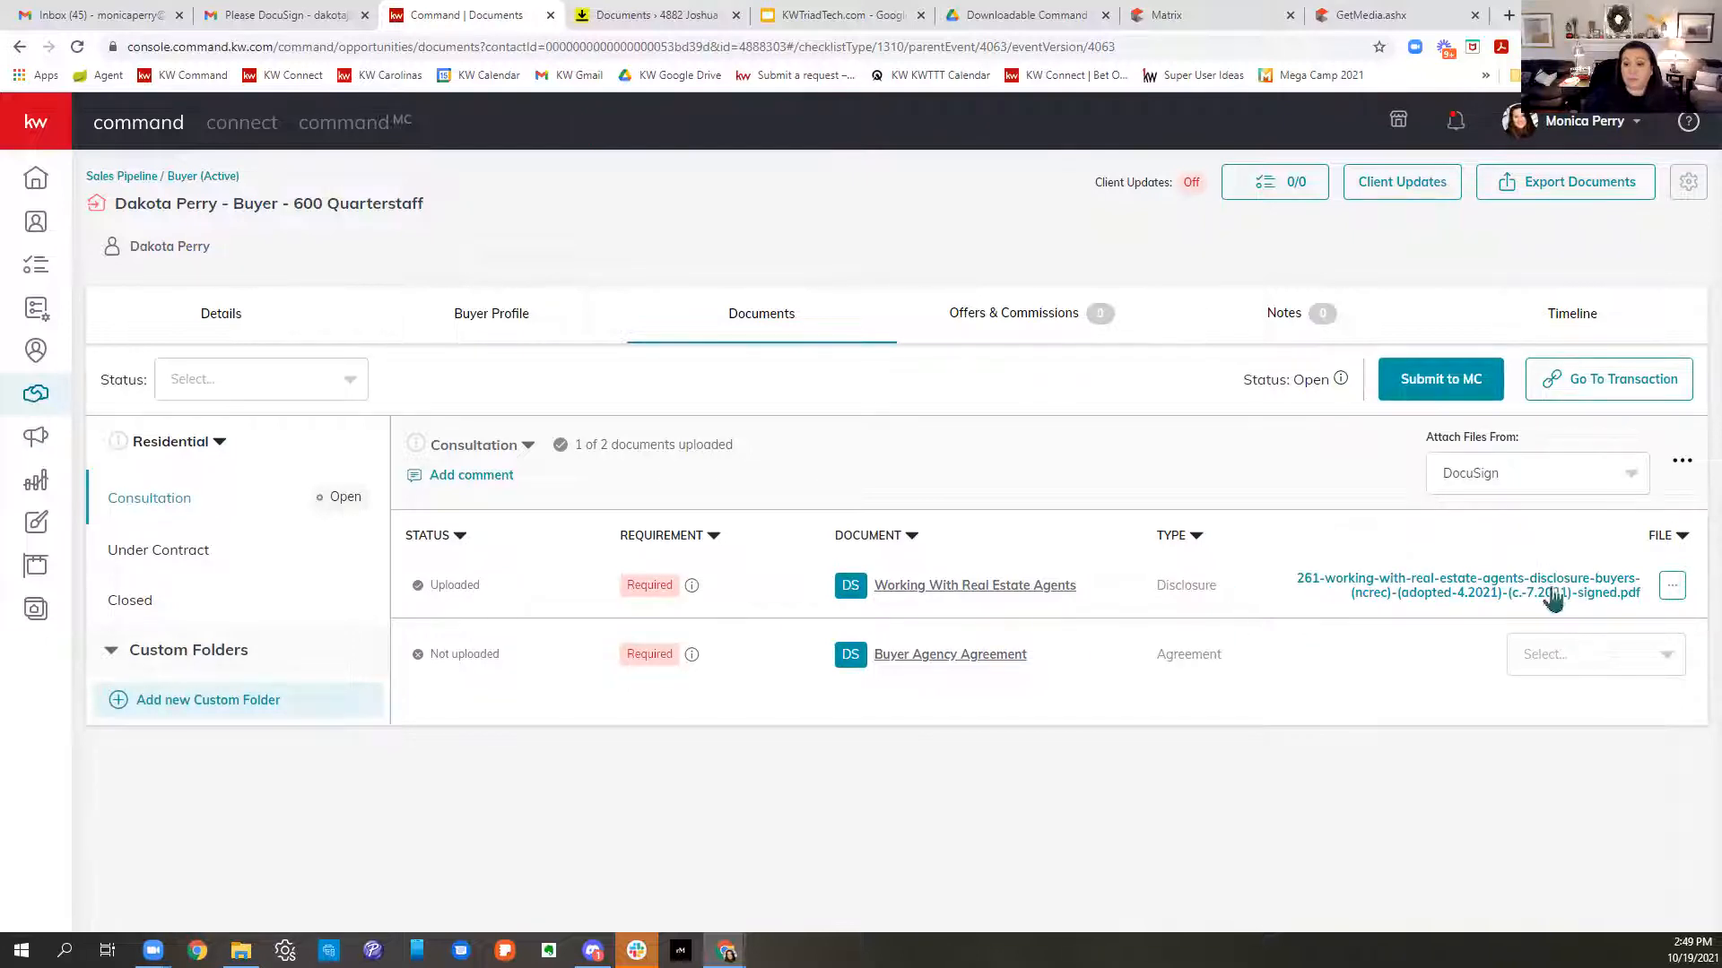
- Attach the signed 201 - Exclusive Buyer Agency Agreement PDF to the Buyer Agency Agreement row
click(1565, 656)
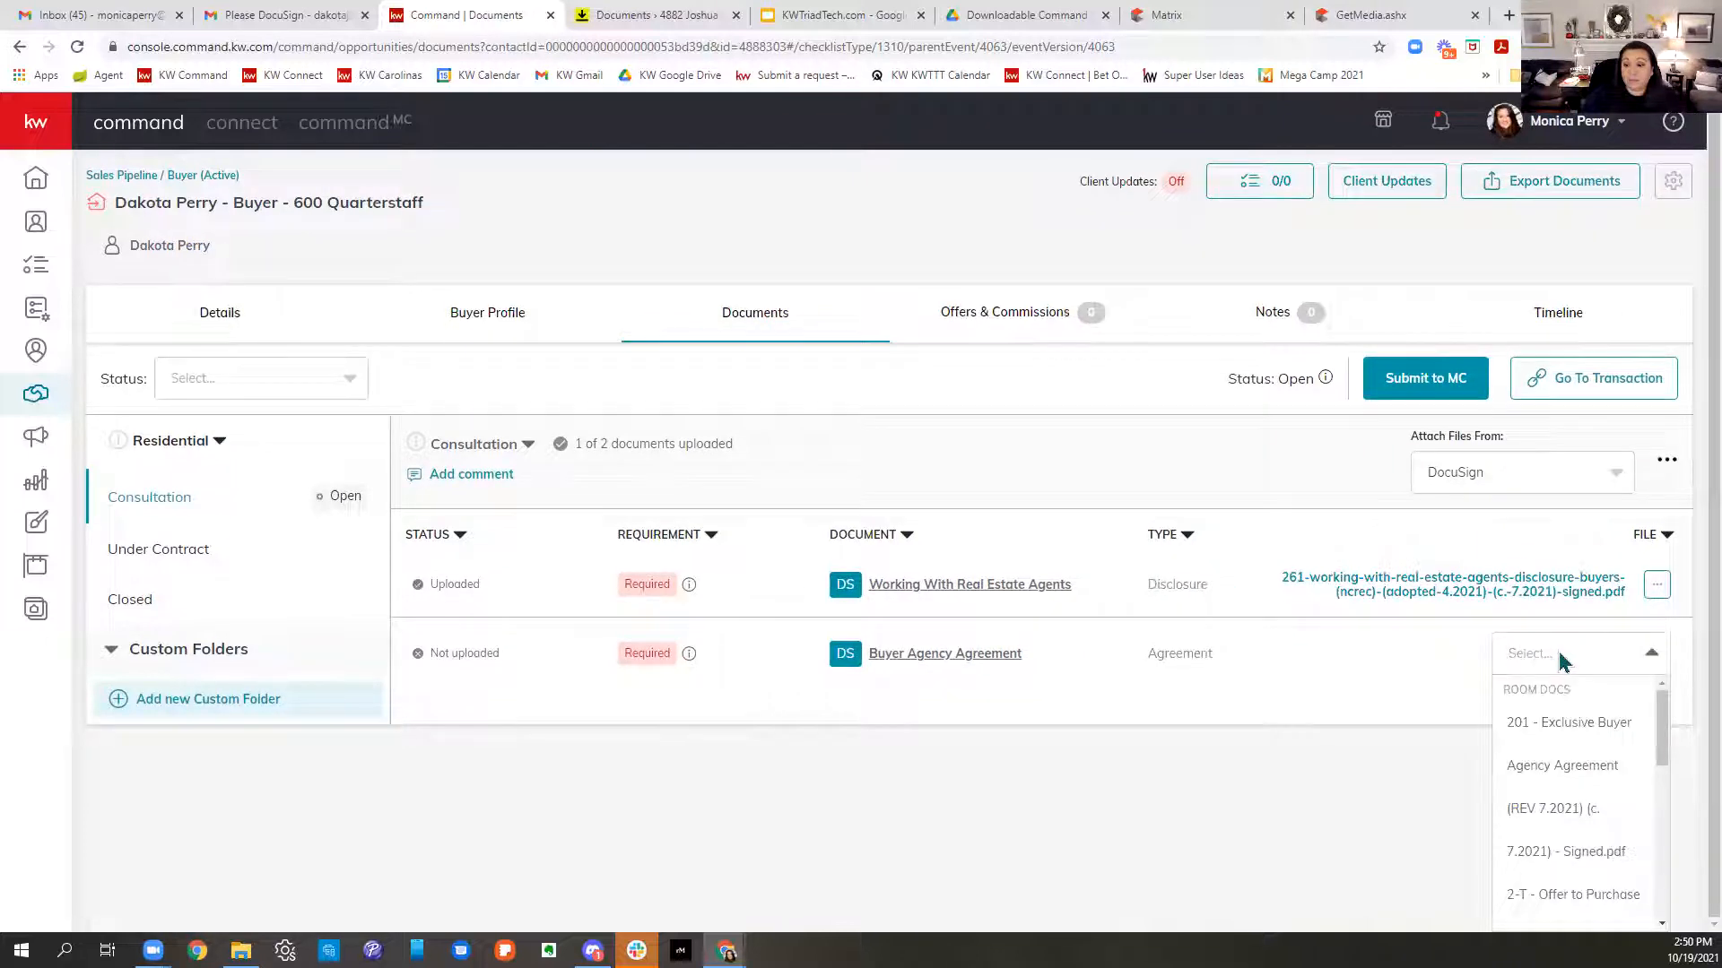
click(1562, 760)
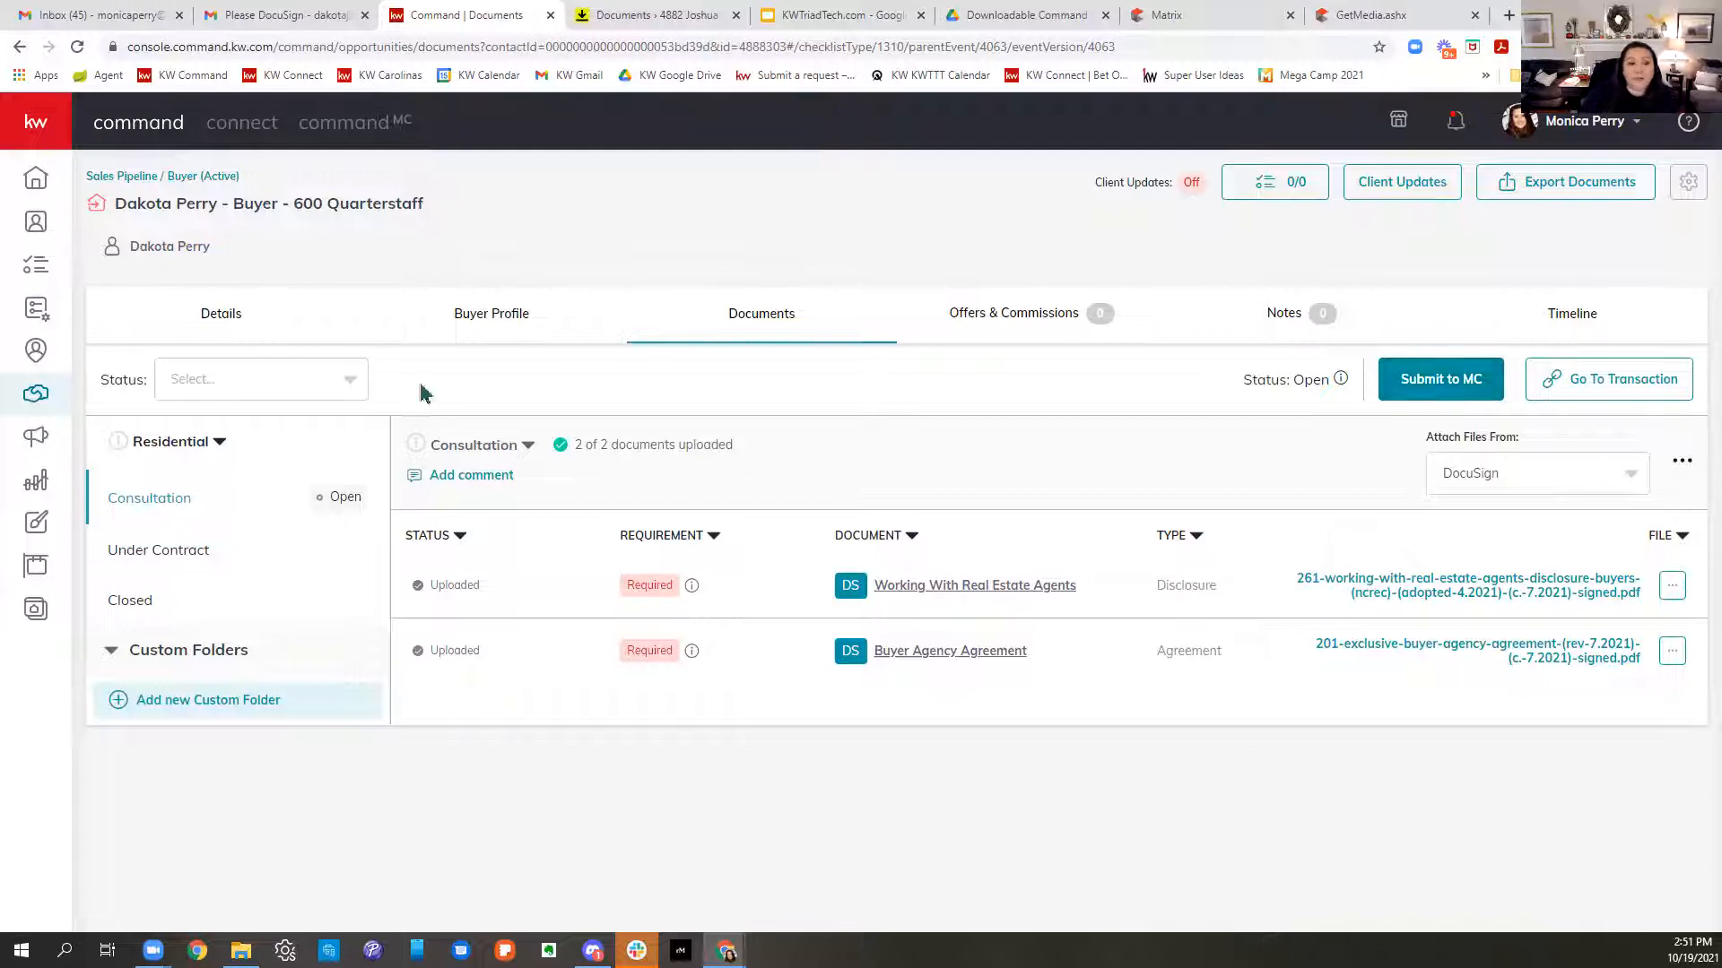
- Open the Under Contract checklist and attach the signed Offer to Purchase and Contract file
click(163, 550)
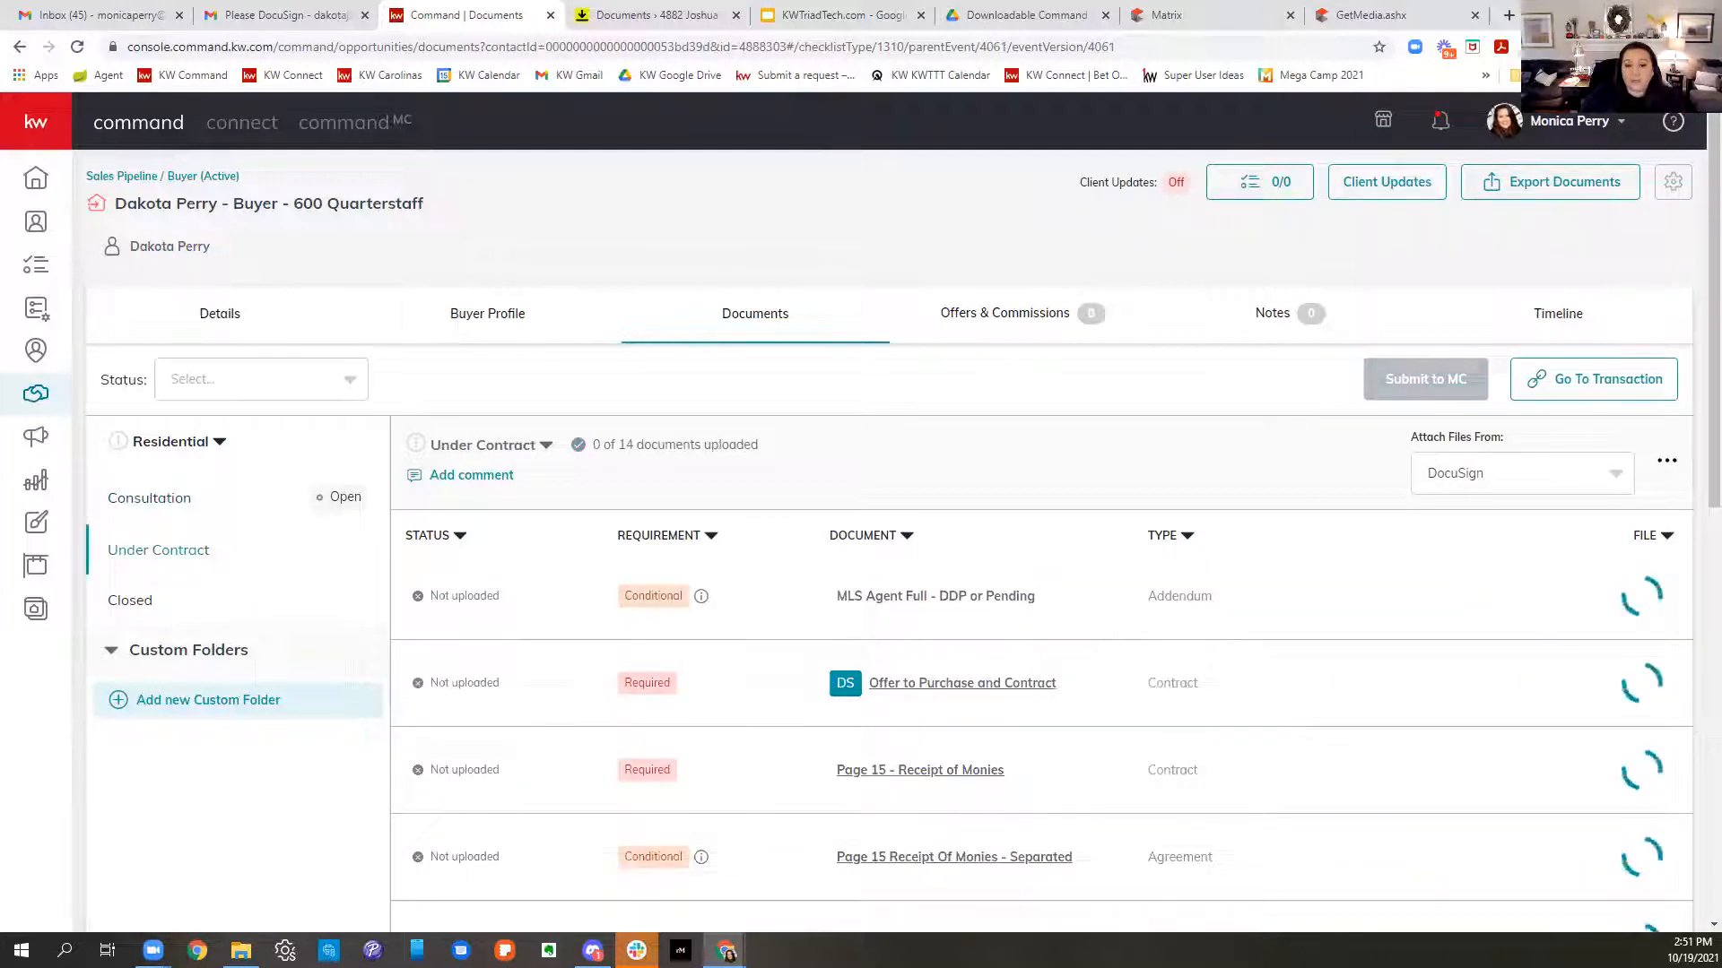
scroll(1168, 371, down, 5)
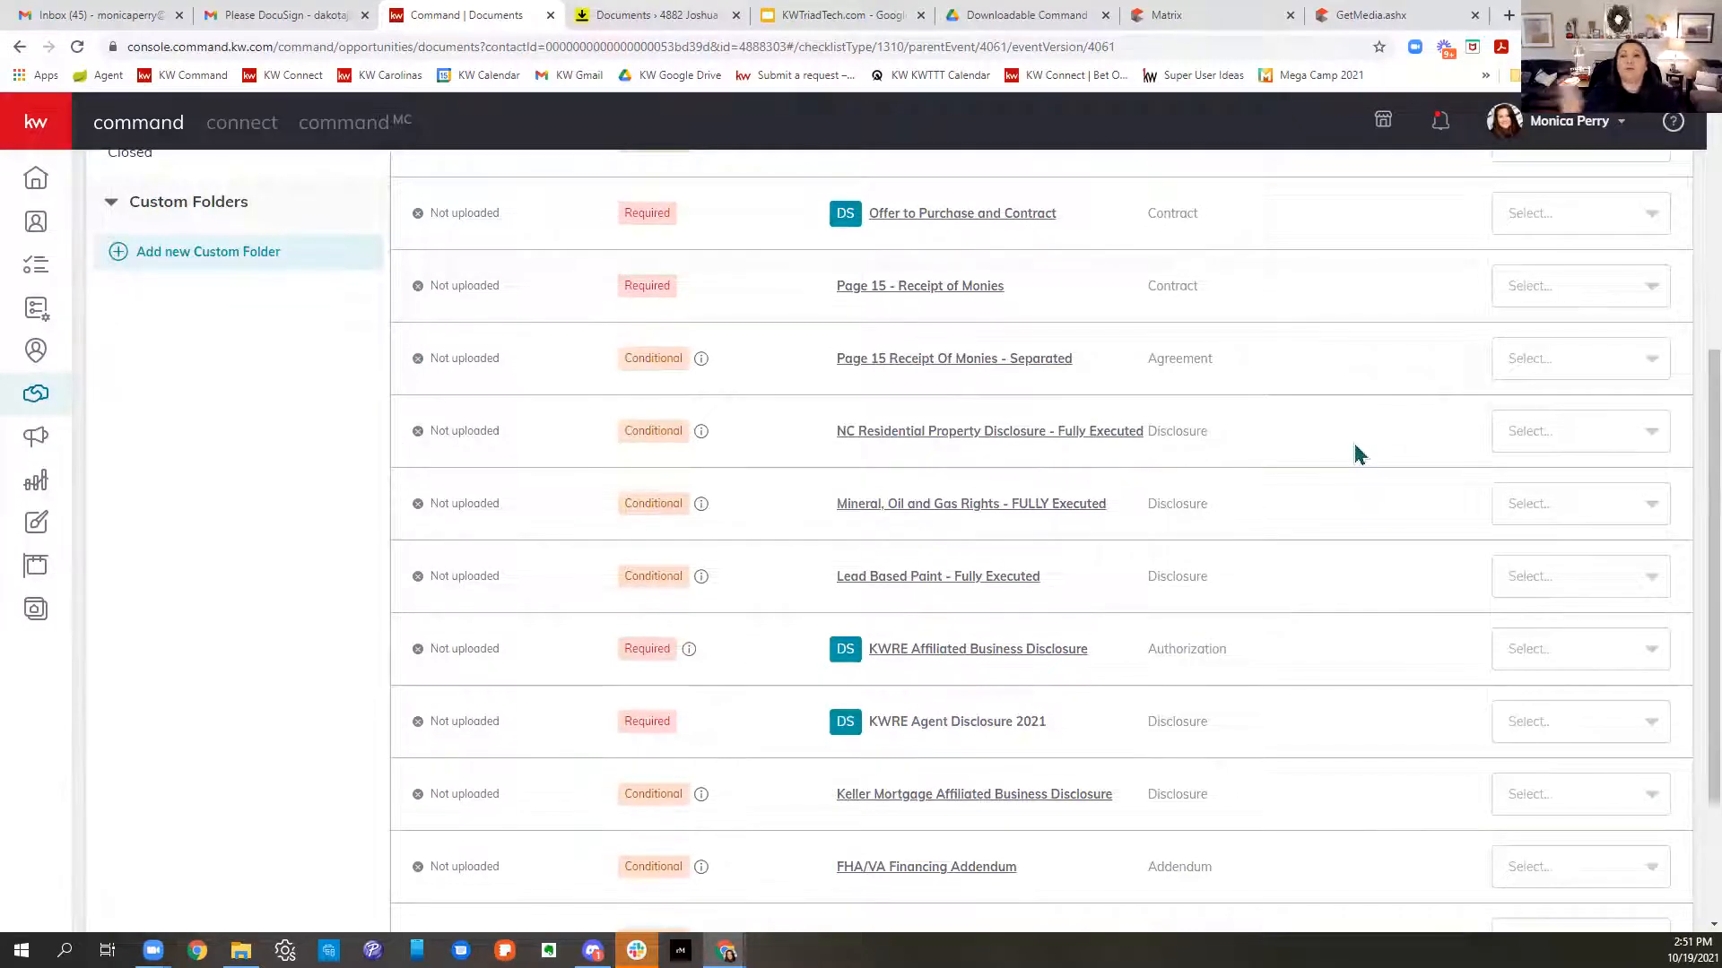
click(1612, 223)
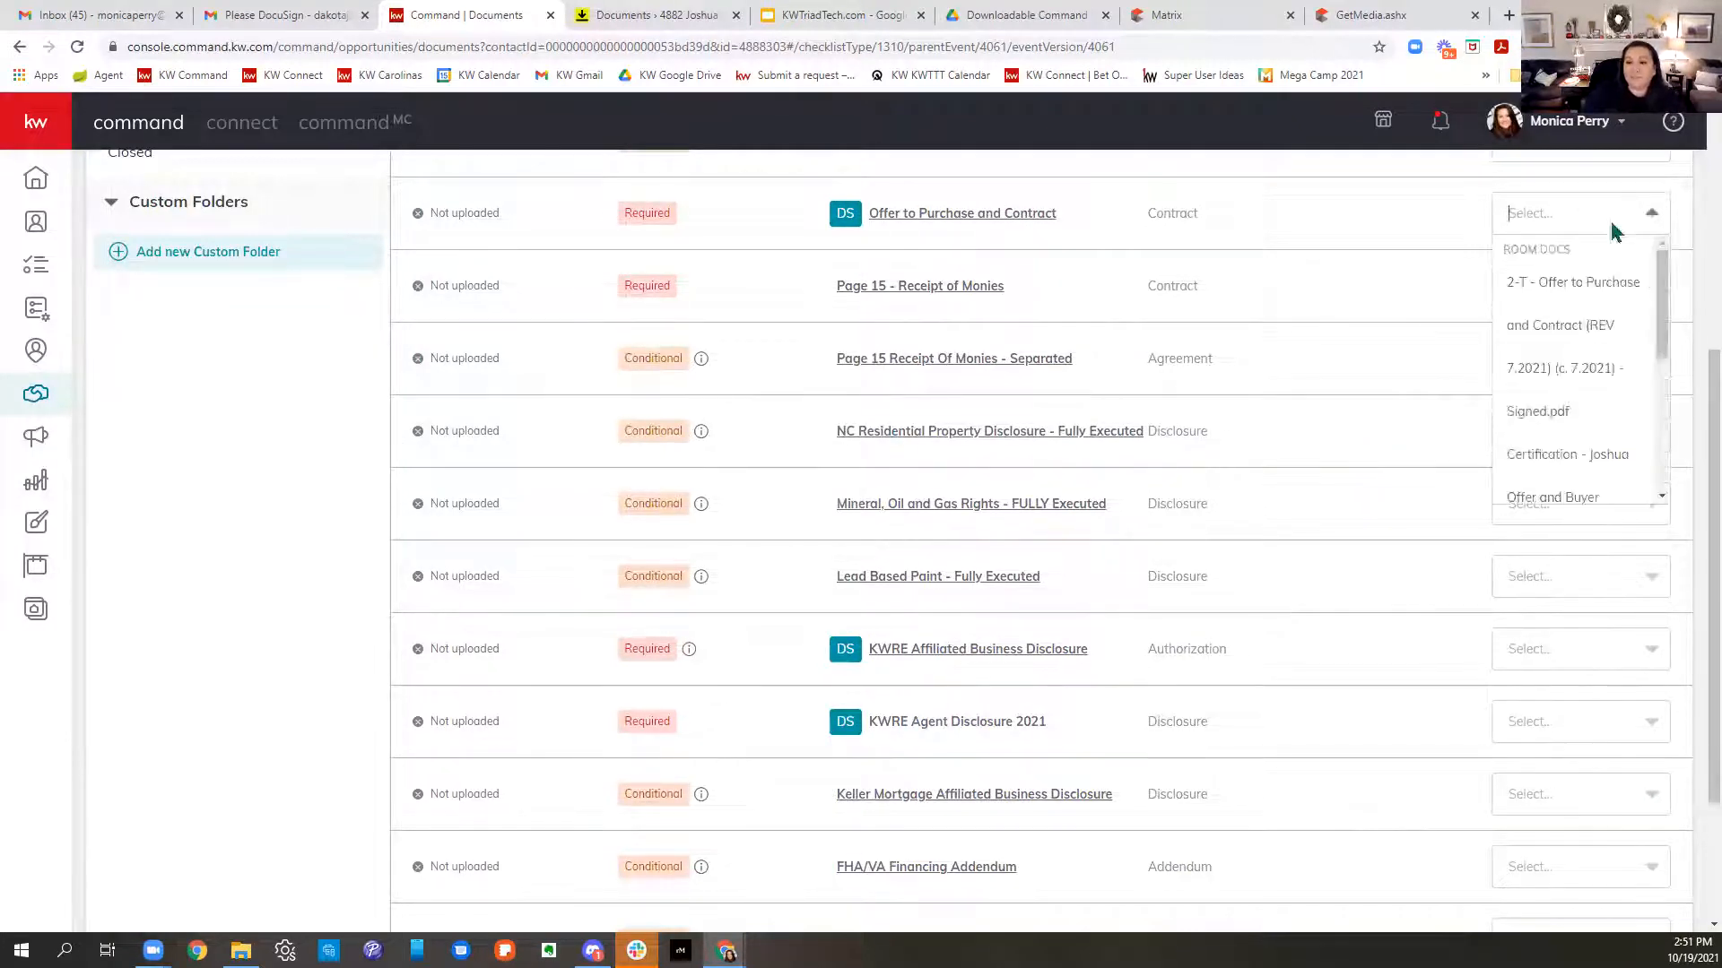
click(1571, 322)
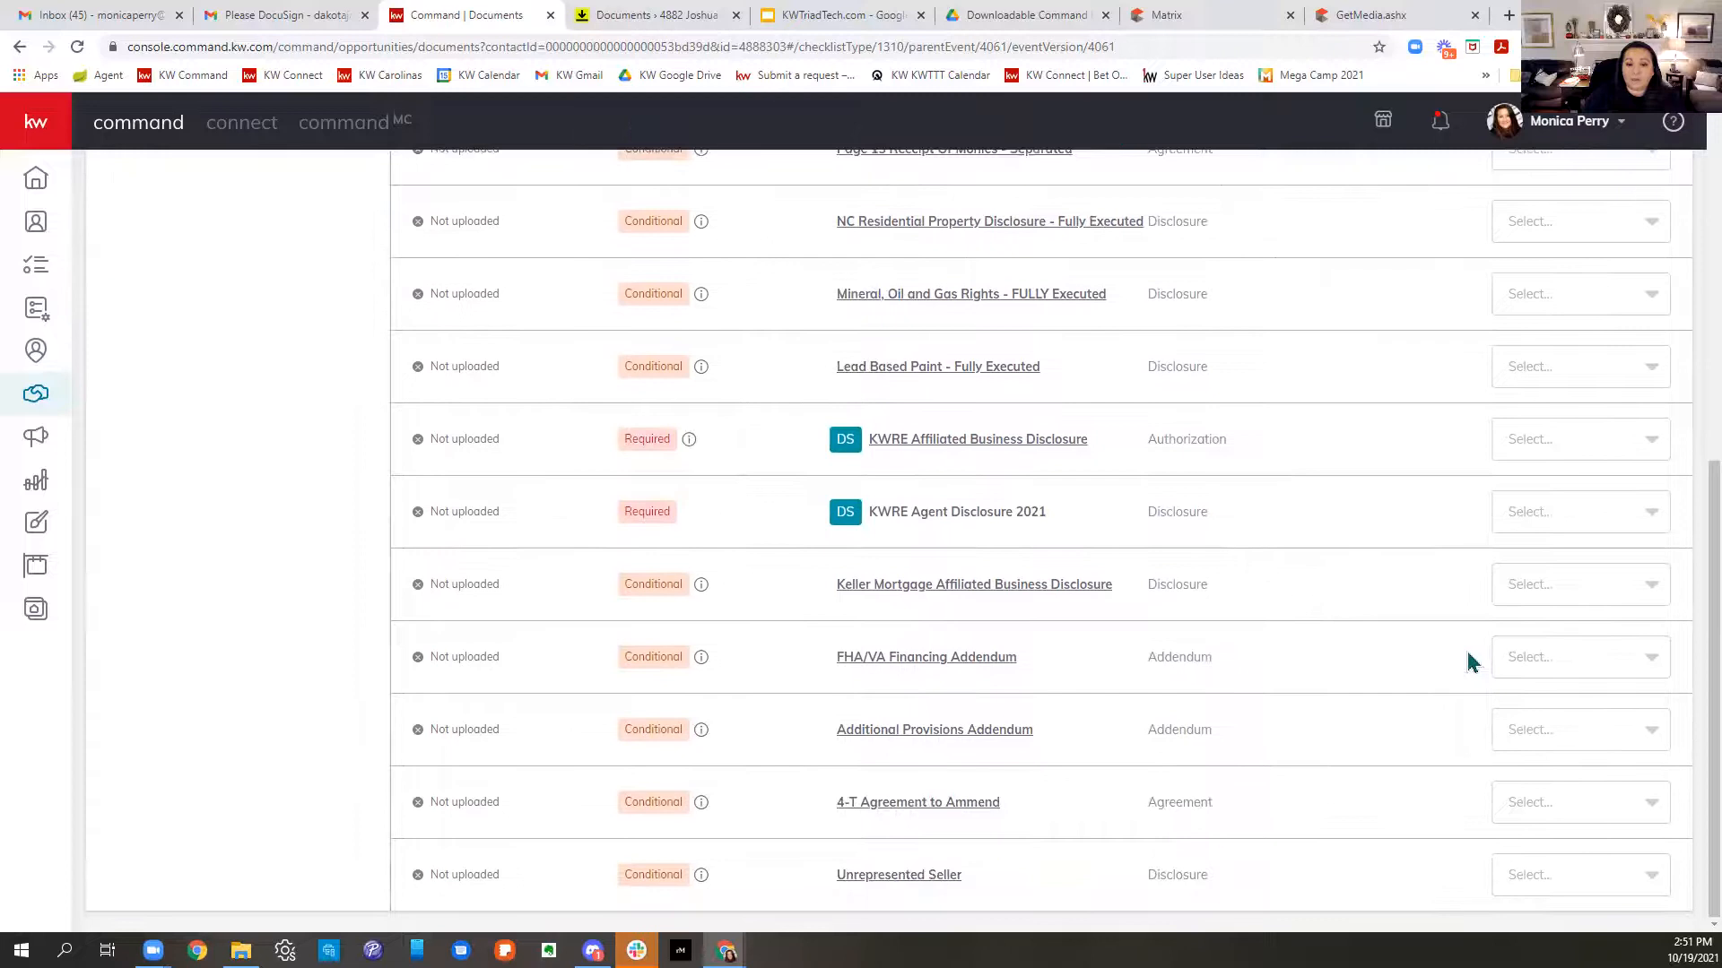
scroll(1291, 676, up, 3)
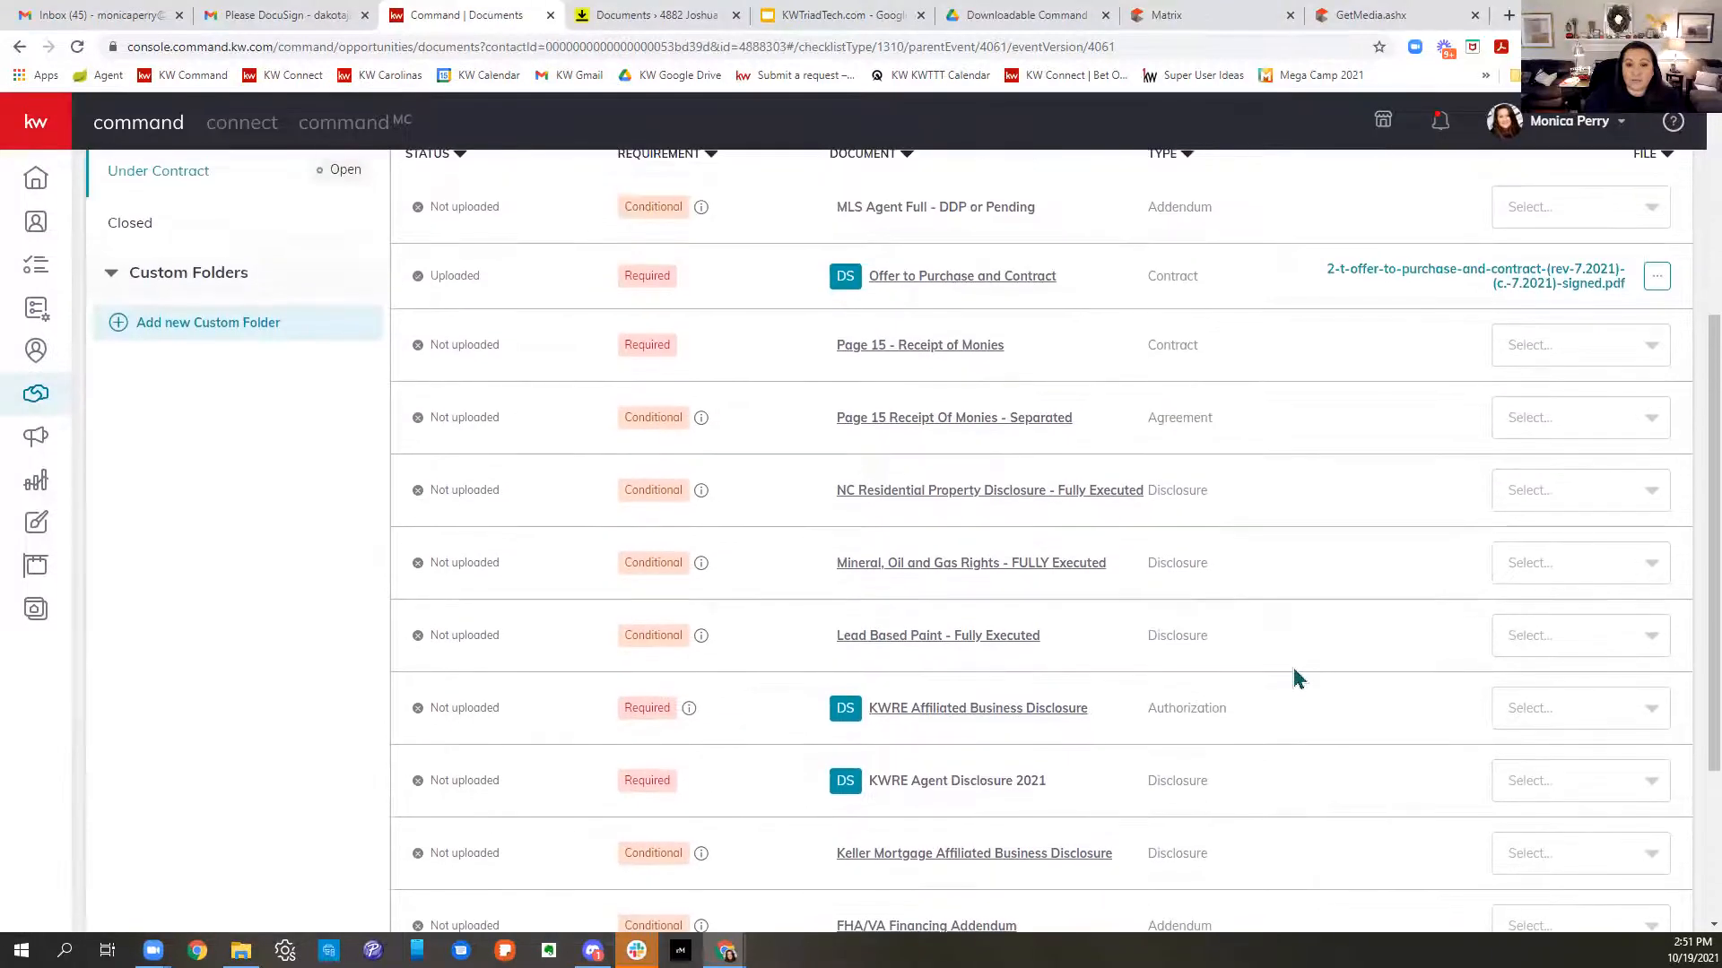
- Attach NCRPDS - Signed.pdf and MOG - Signed.pdf to the property disclosure and mineral rights rows
click(1578, 493)
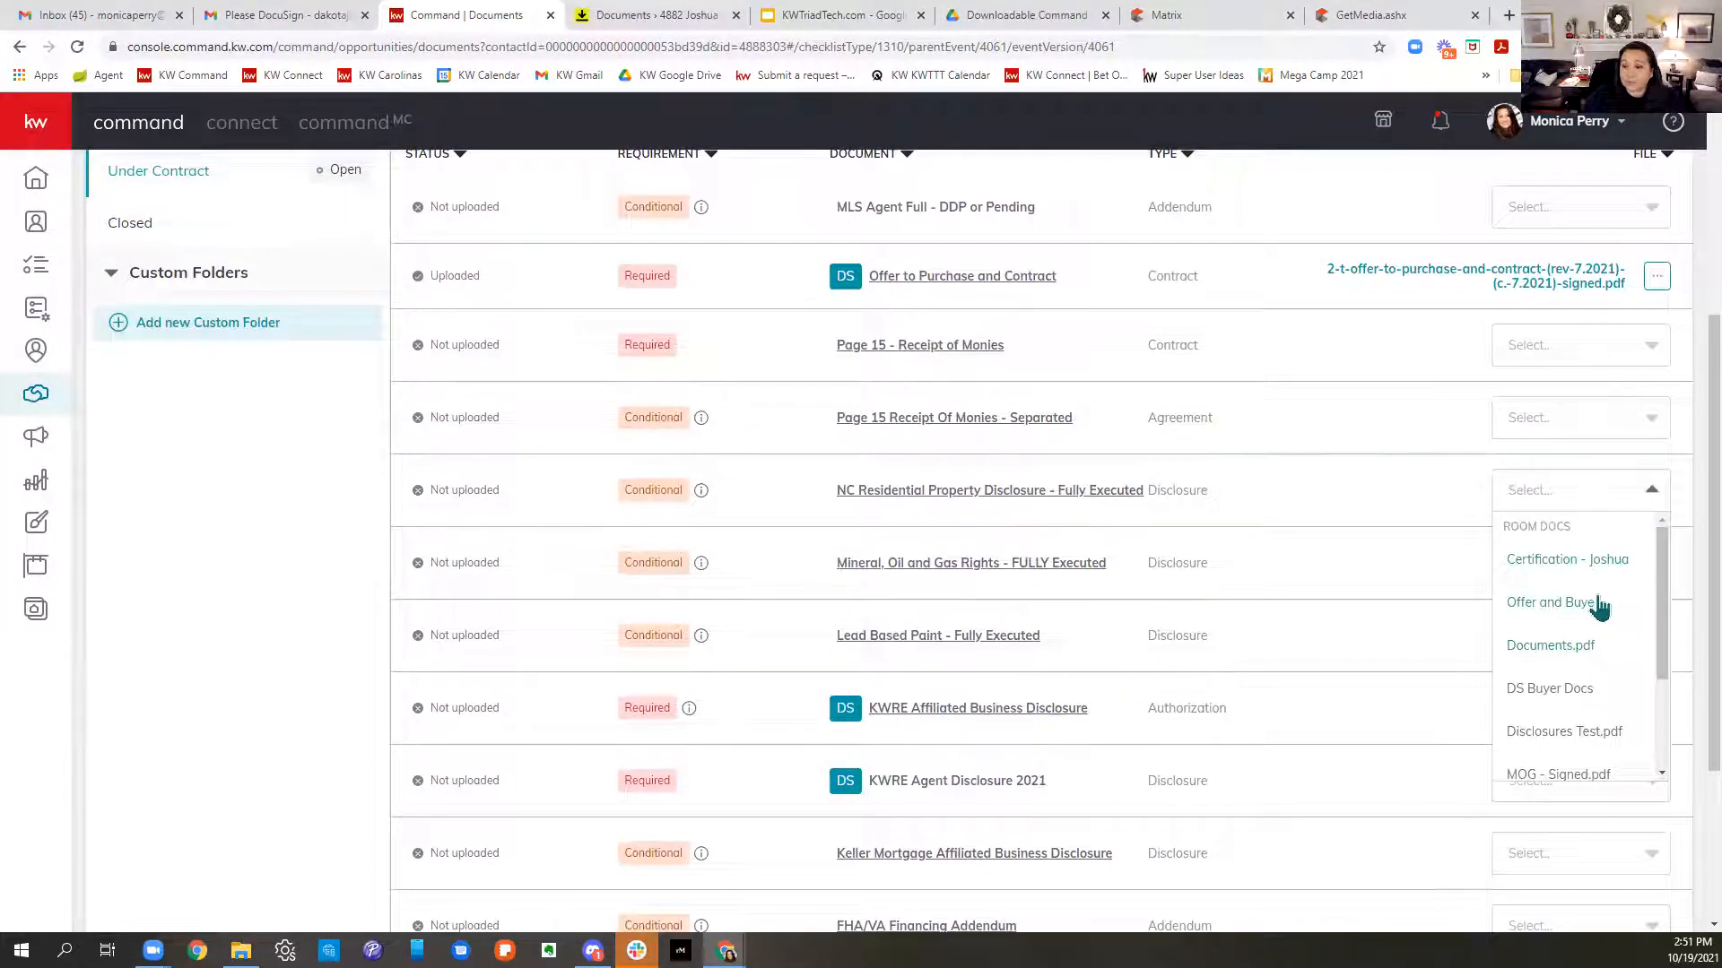
scroll(1612, 618, down, 1)
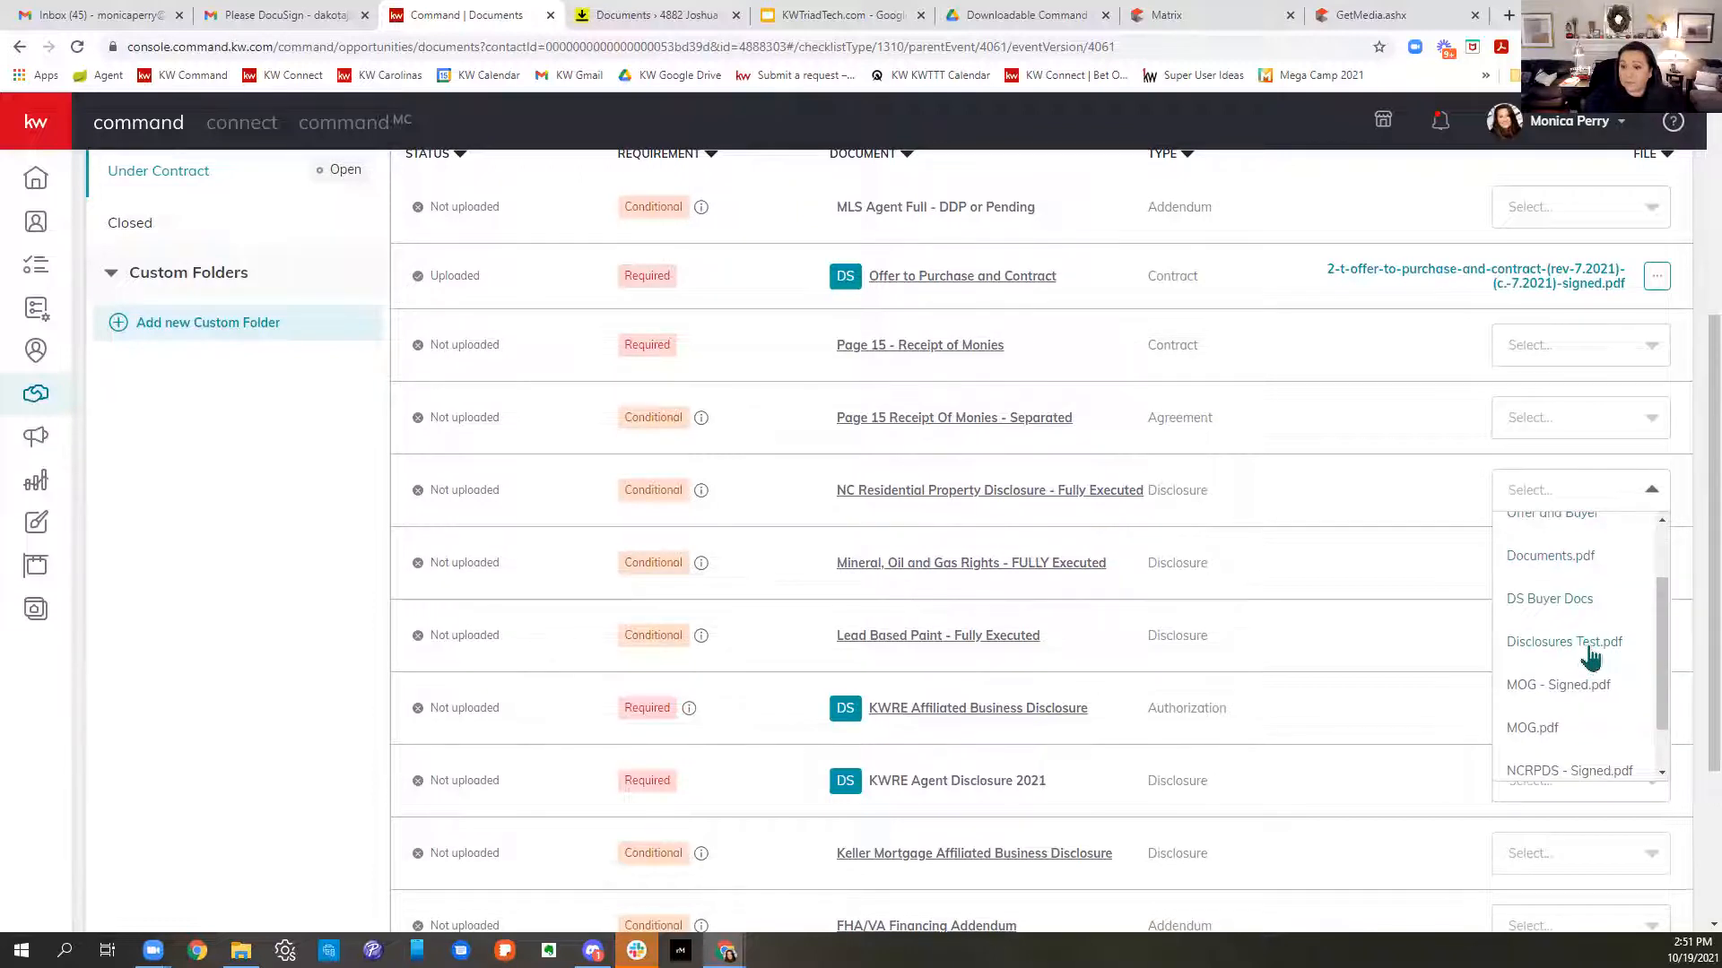
scroll(1590, 657, down, 1)
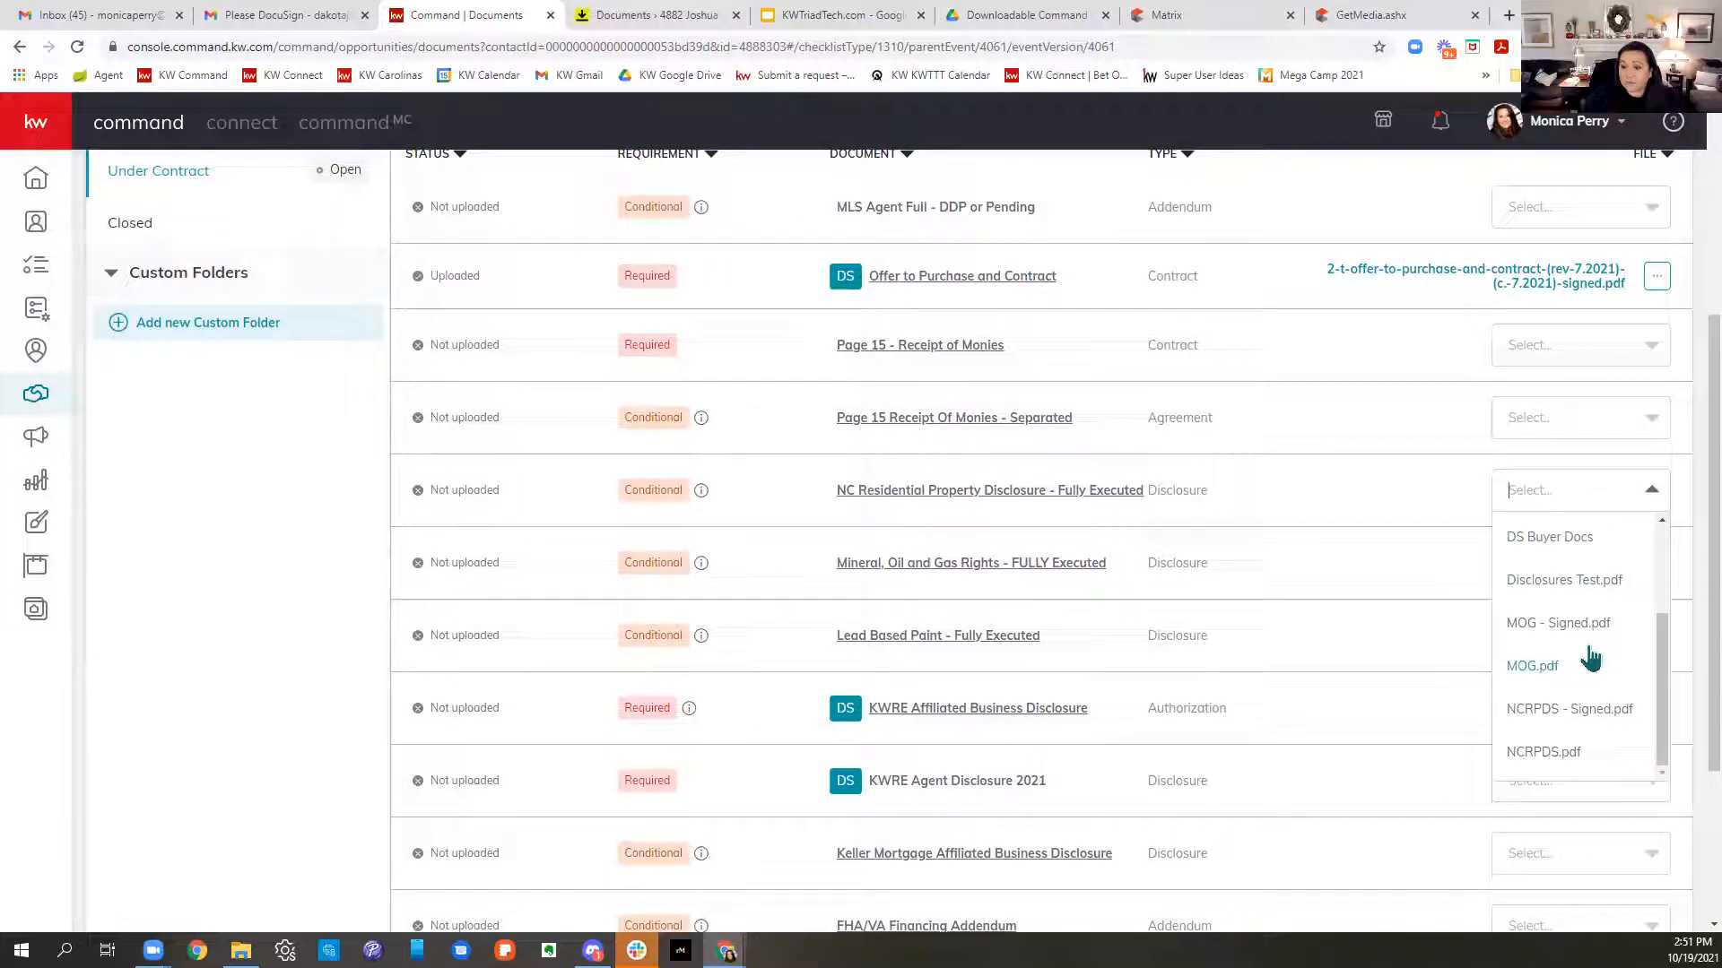
click(1554, 713)
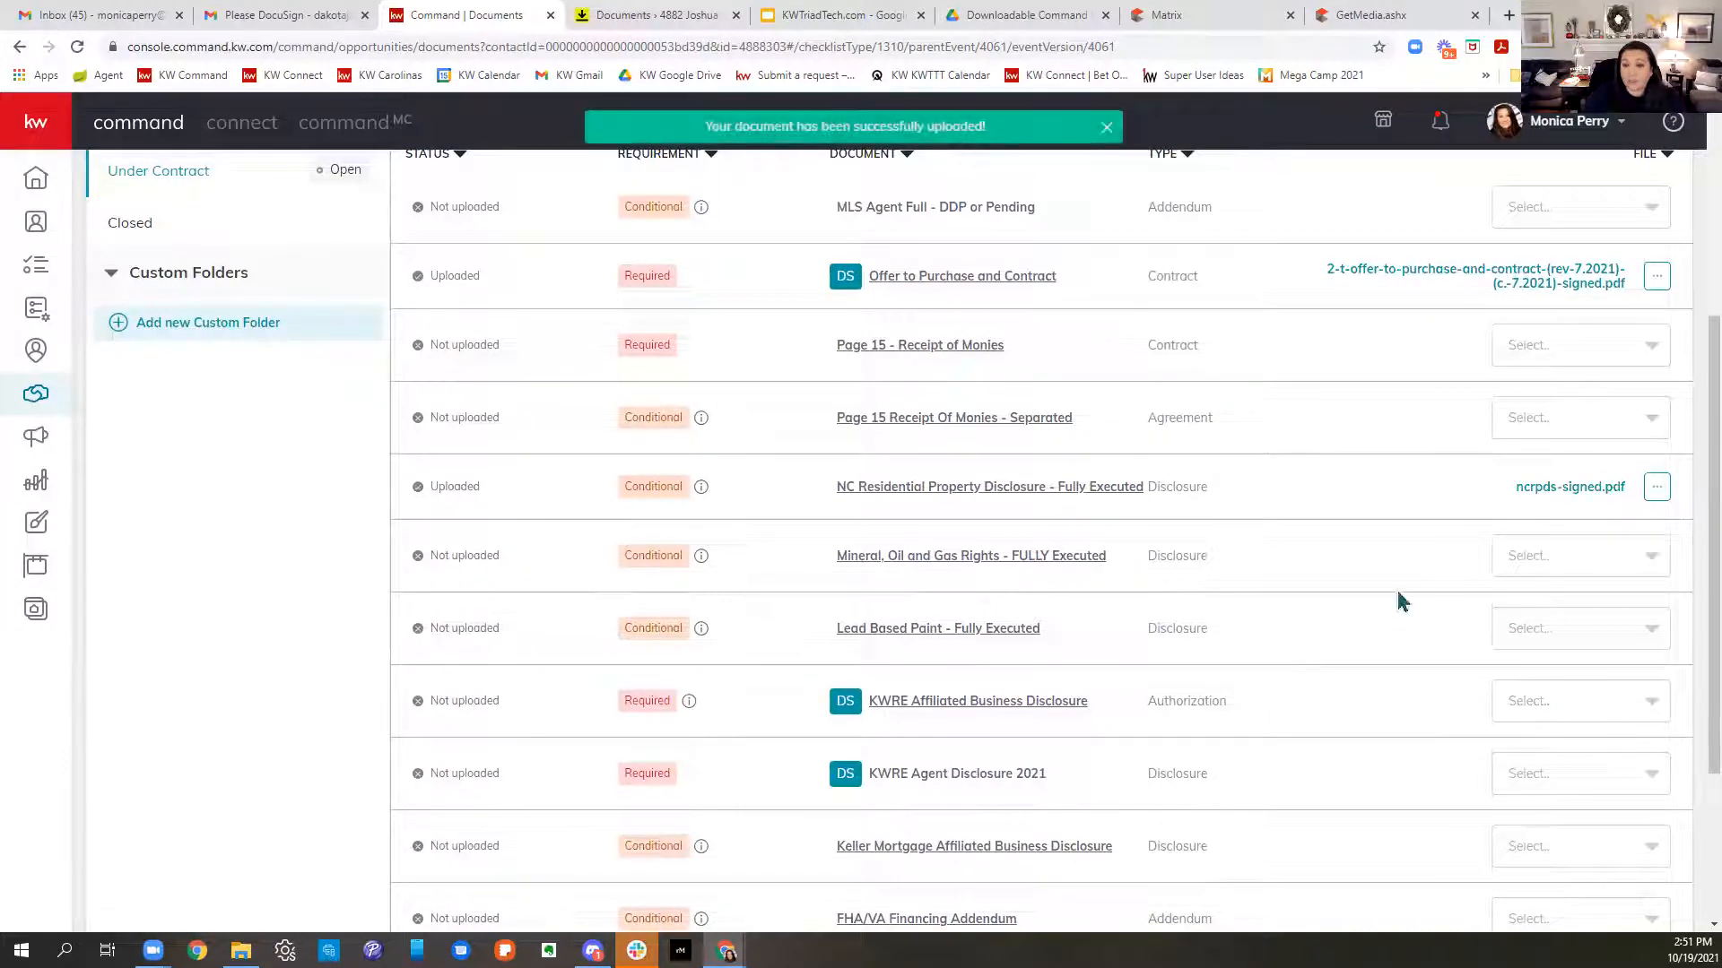
click(1569, 564)
scroll(1566, 704, down, 1)
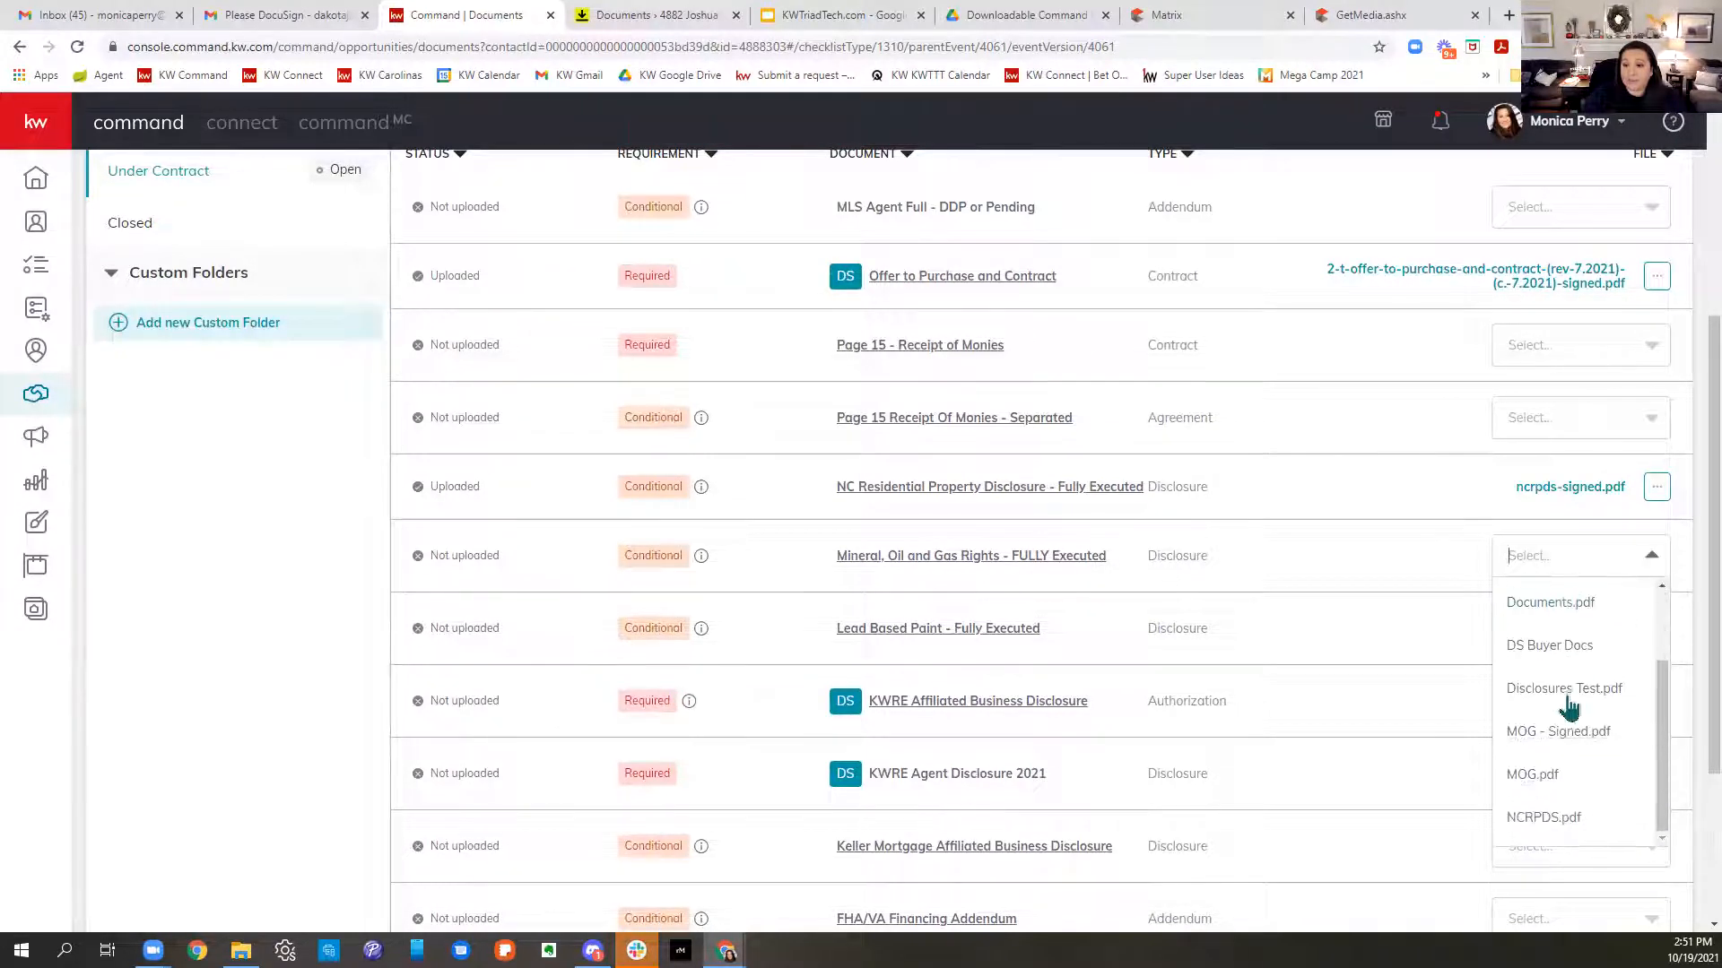
click(1570, 748)
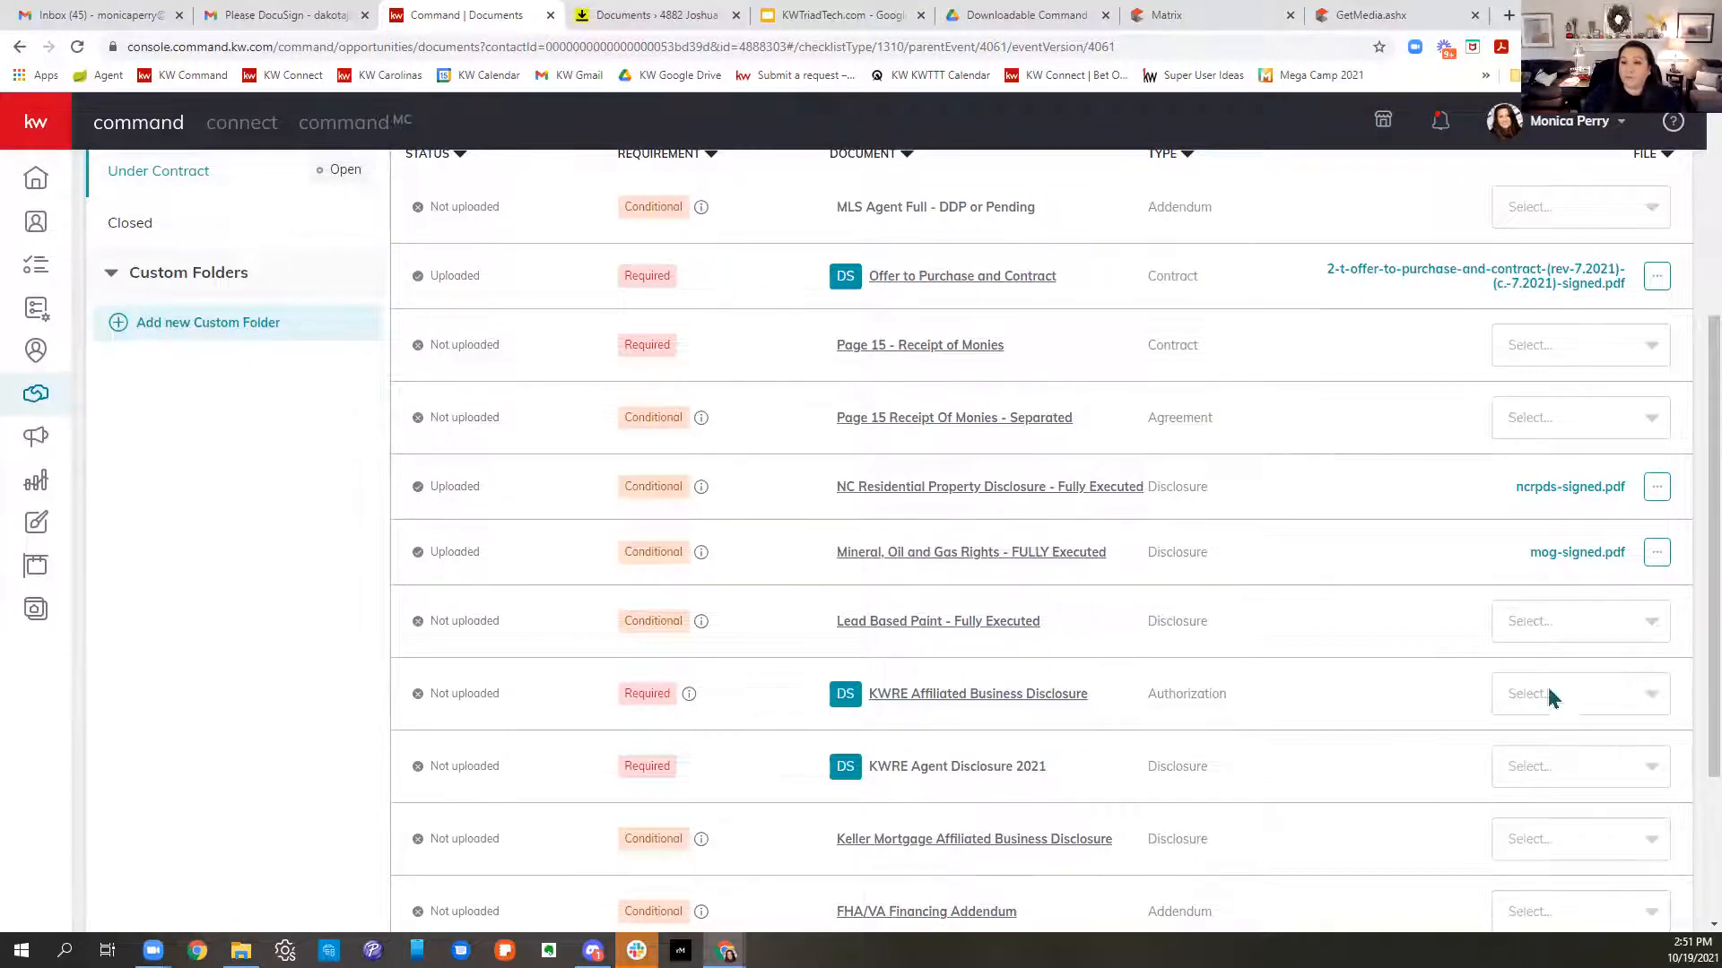
scroll(1550, 691, up, 4)
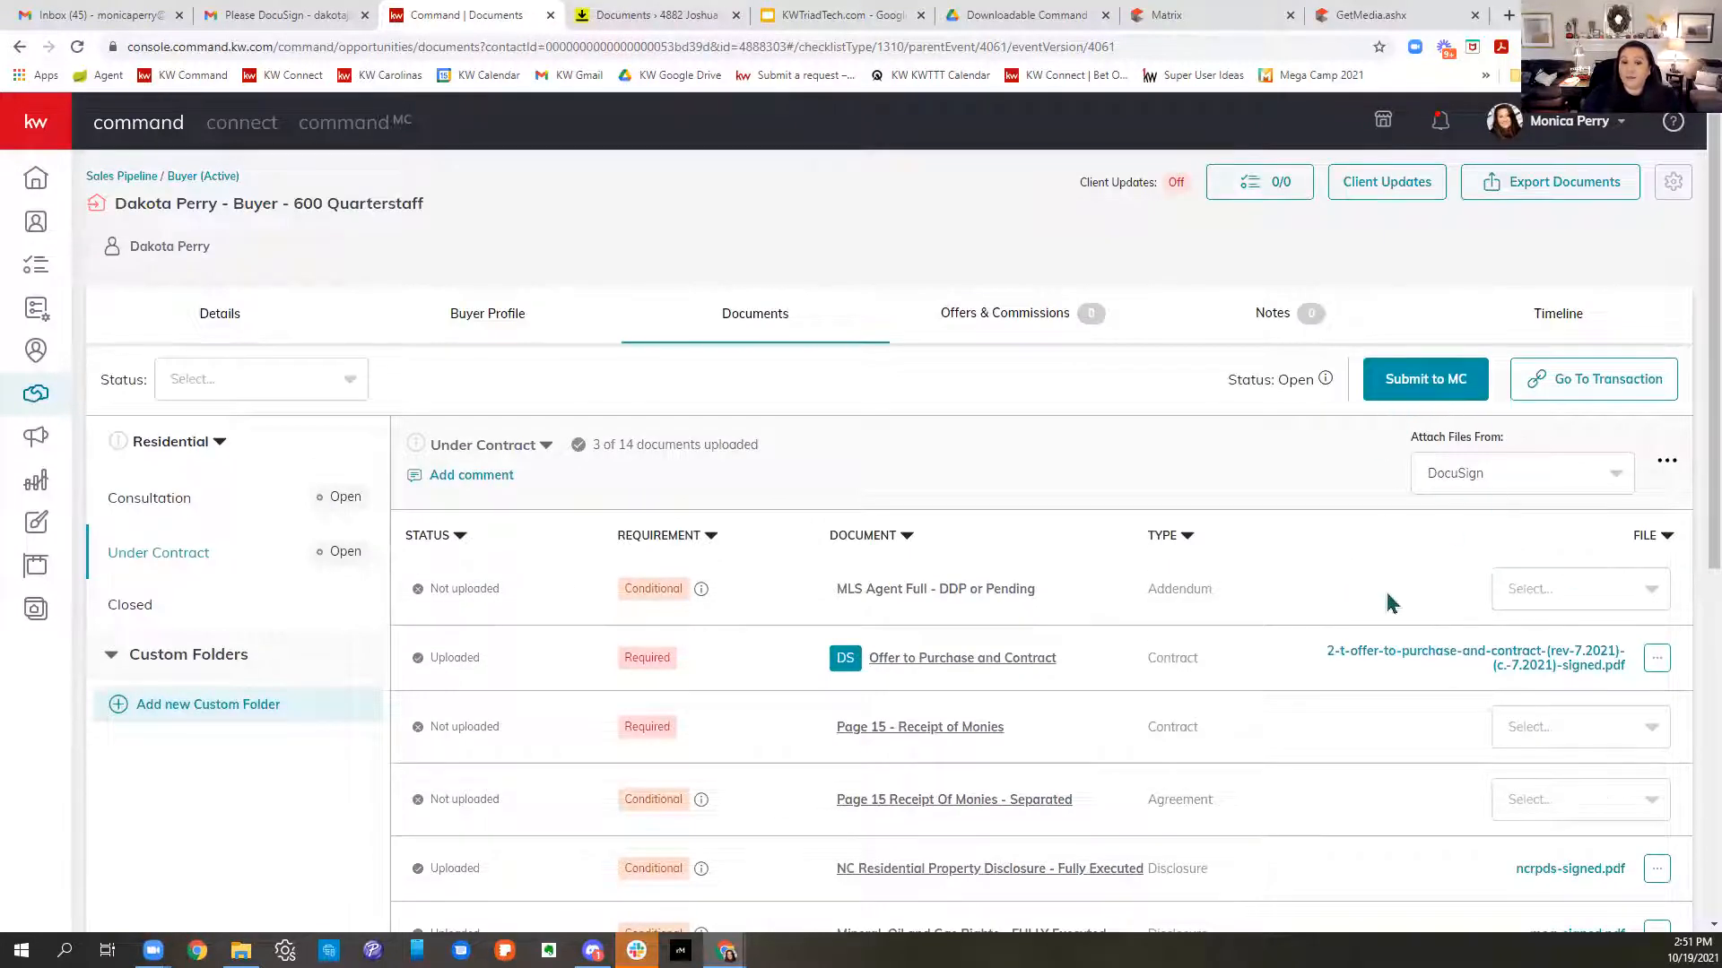
- Review the uploaded offer file's options, then show the Under Contract checklist versions
scroll(1391, 600, down, 5)
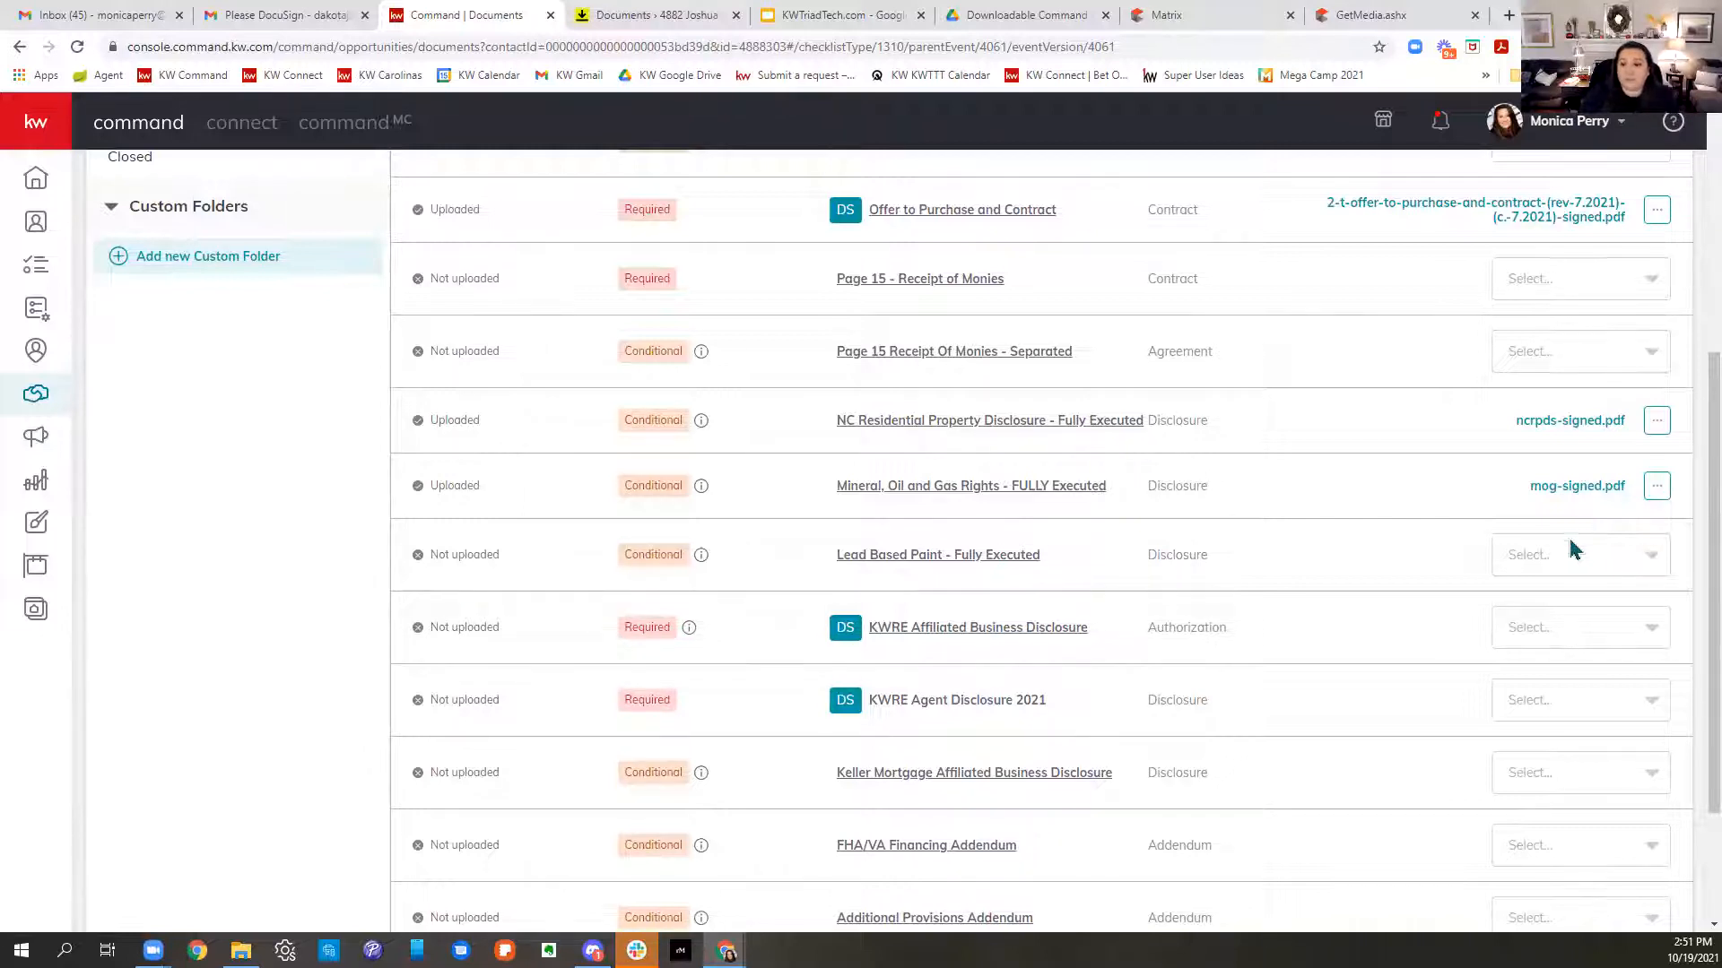
scroll(1568, 543, up, 5)
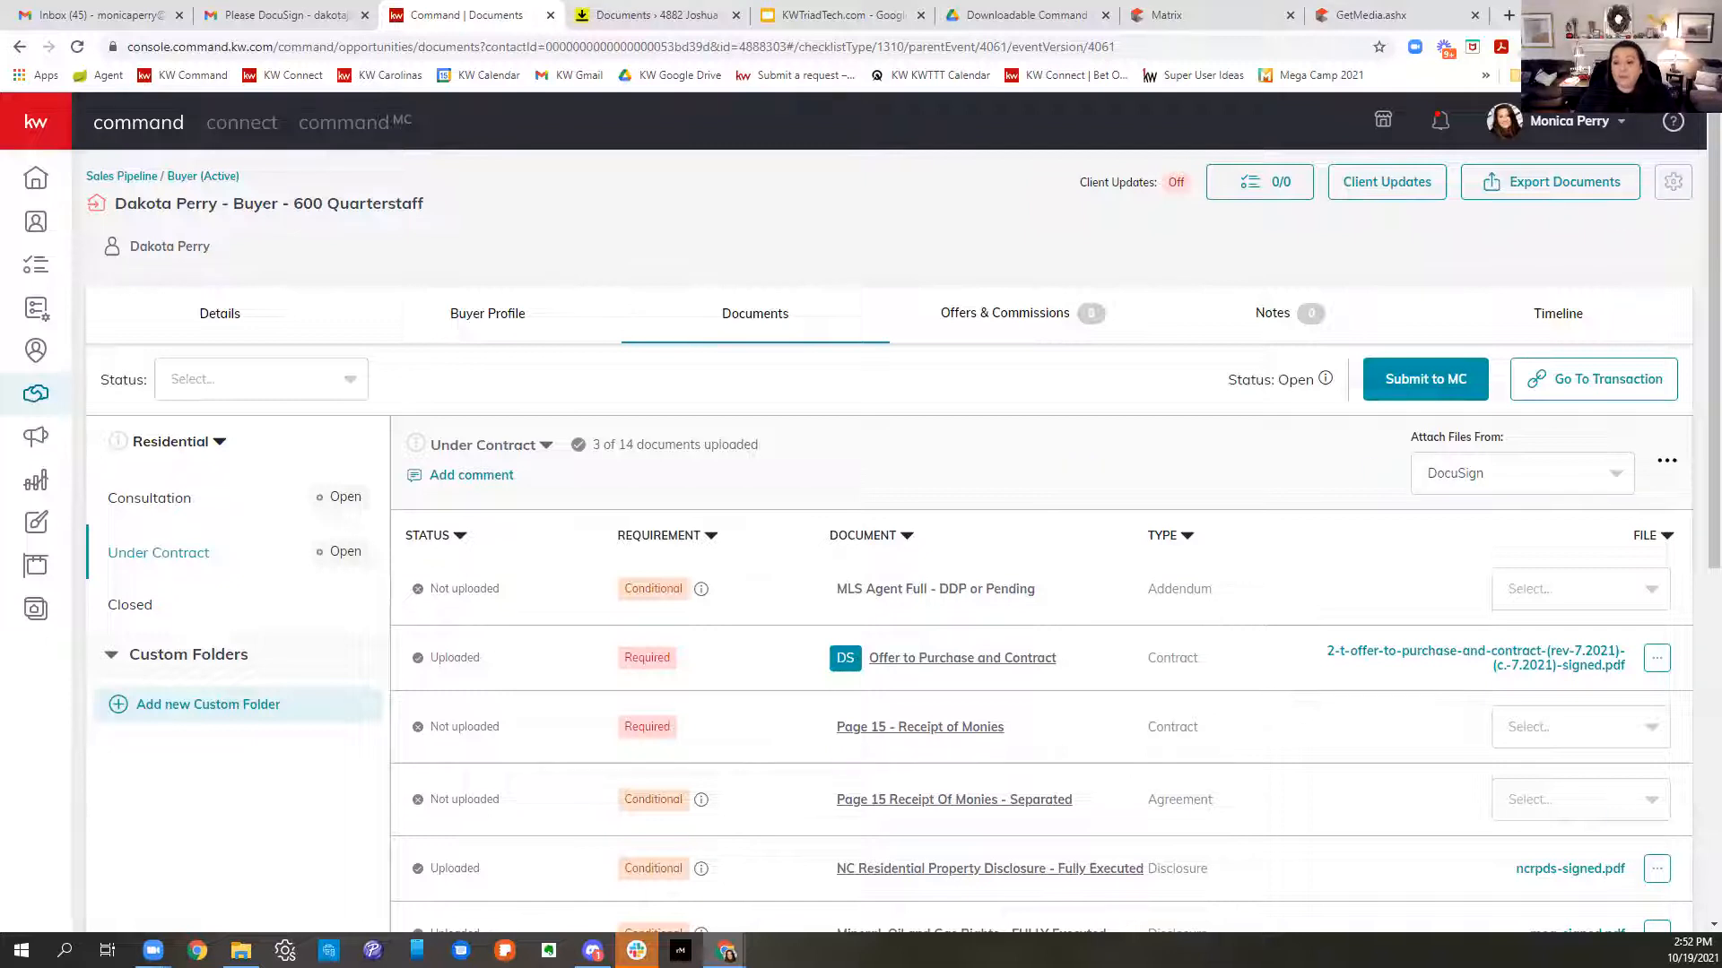
click(1655, 664)
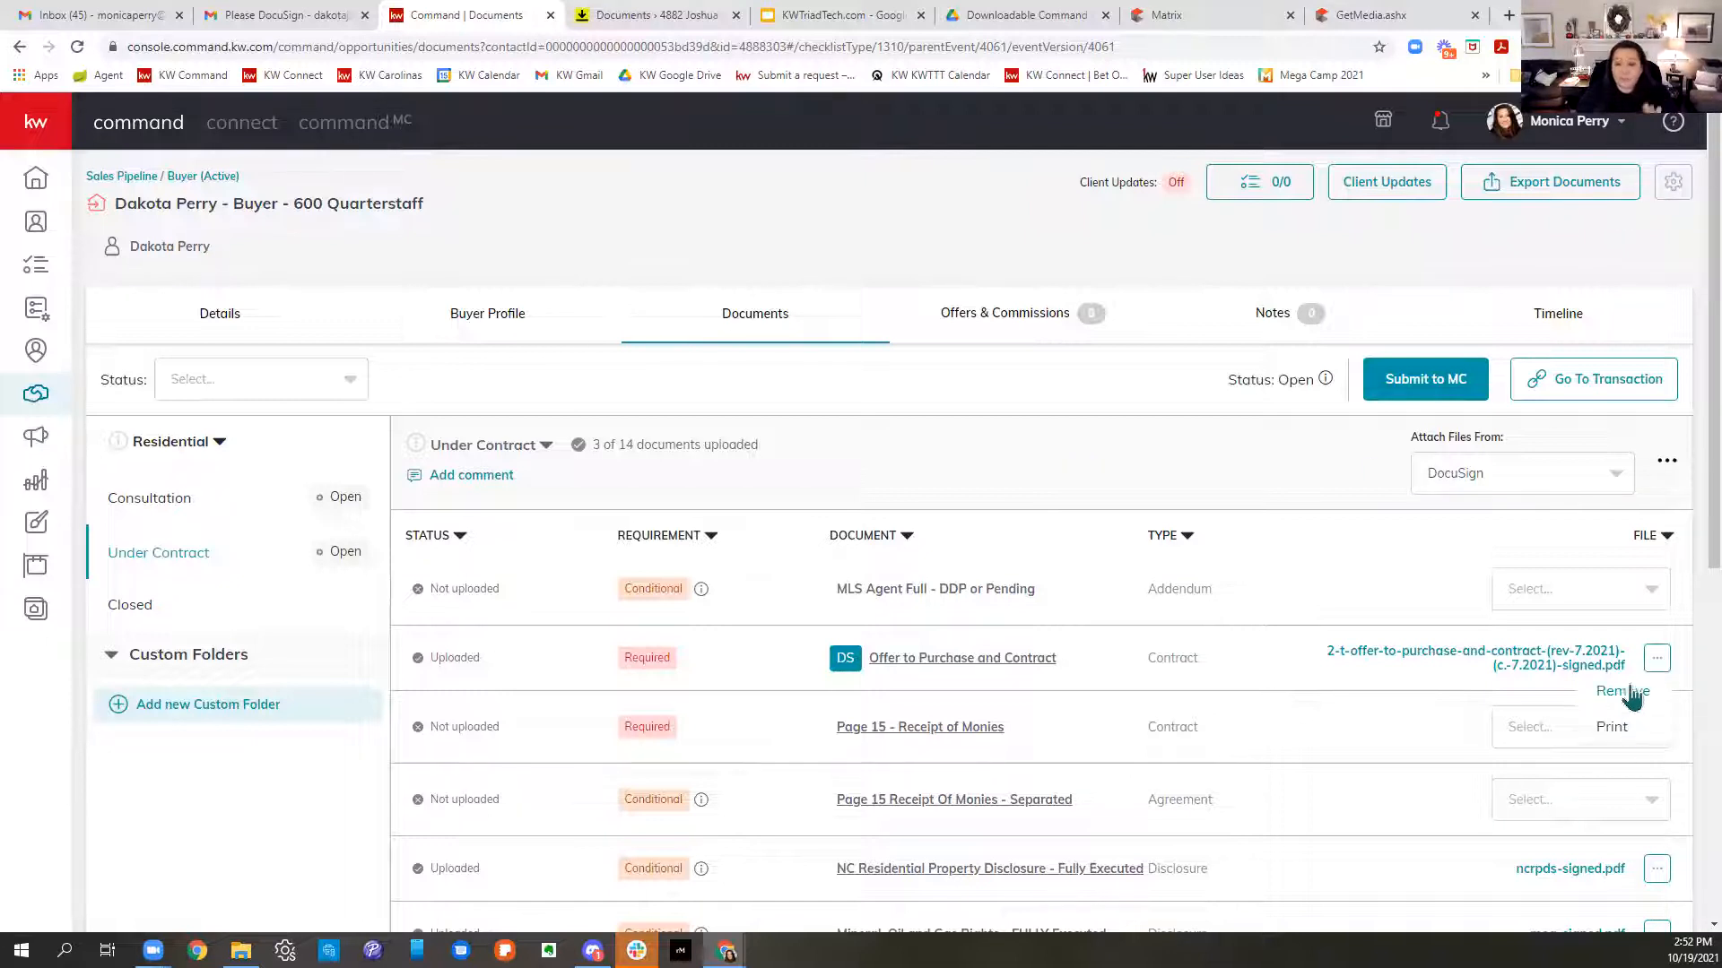
click(496, 453)
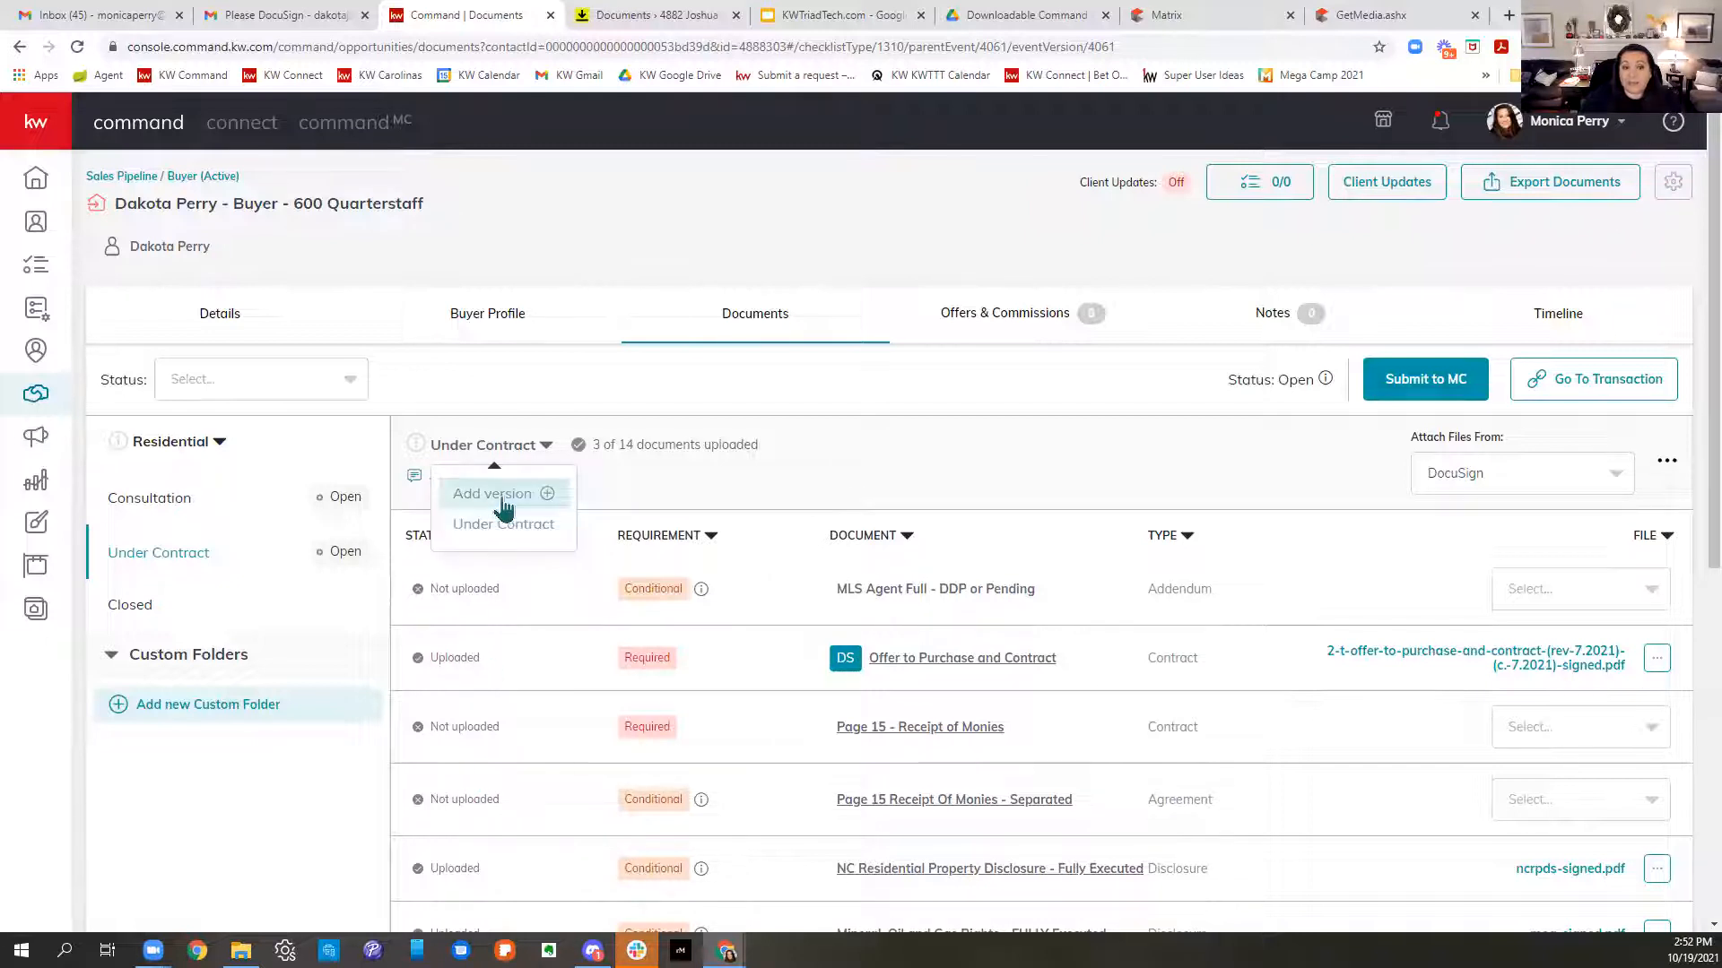
click(501, 502)
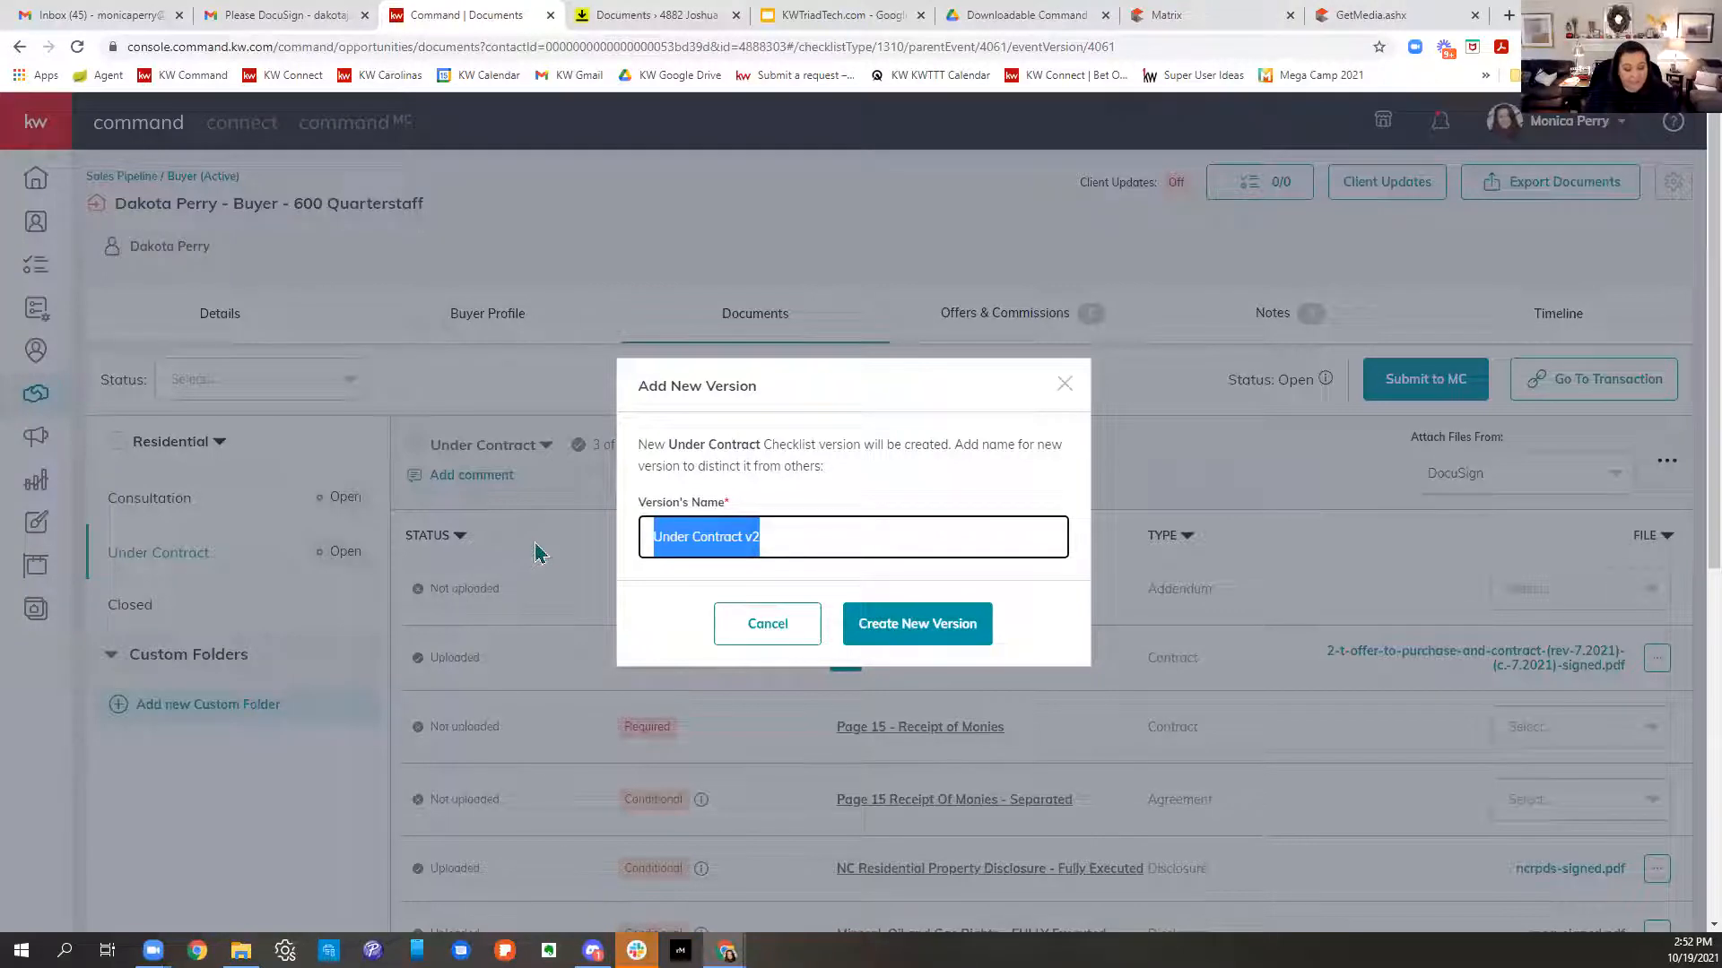
text(10/20)
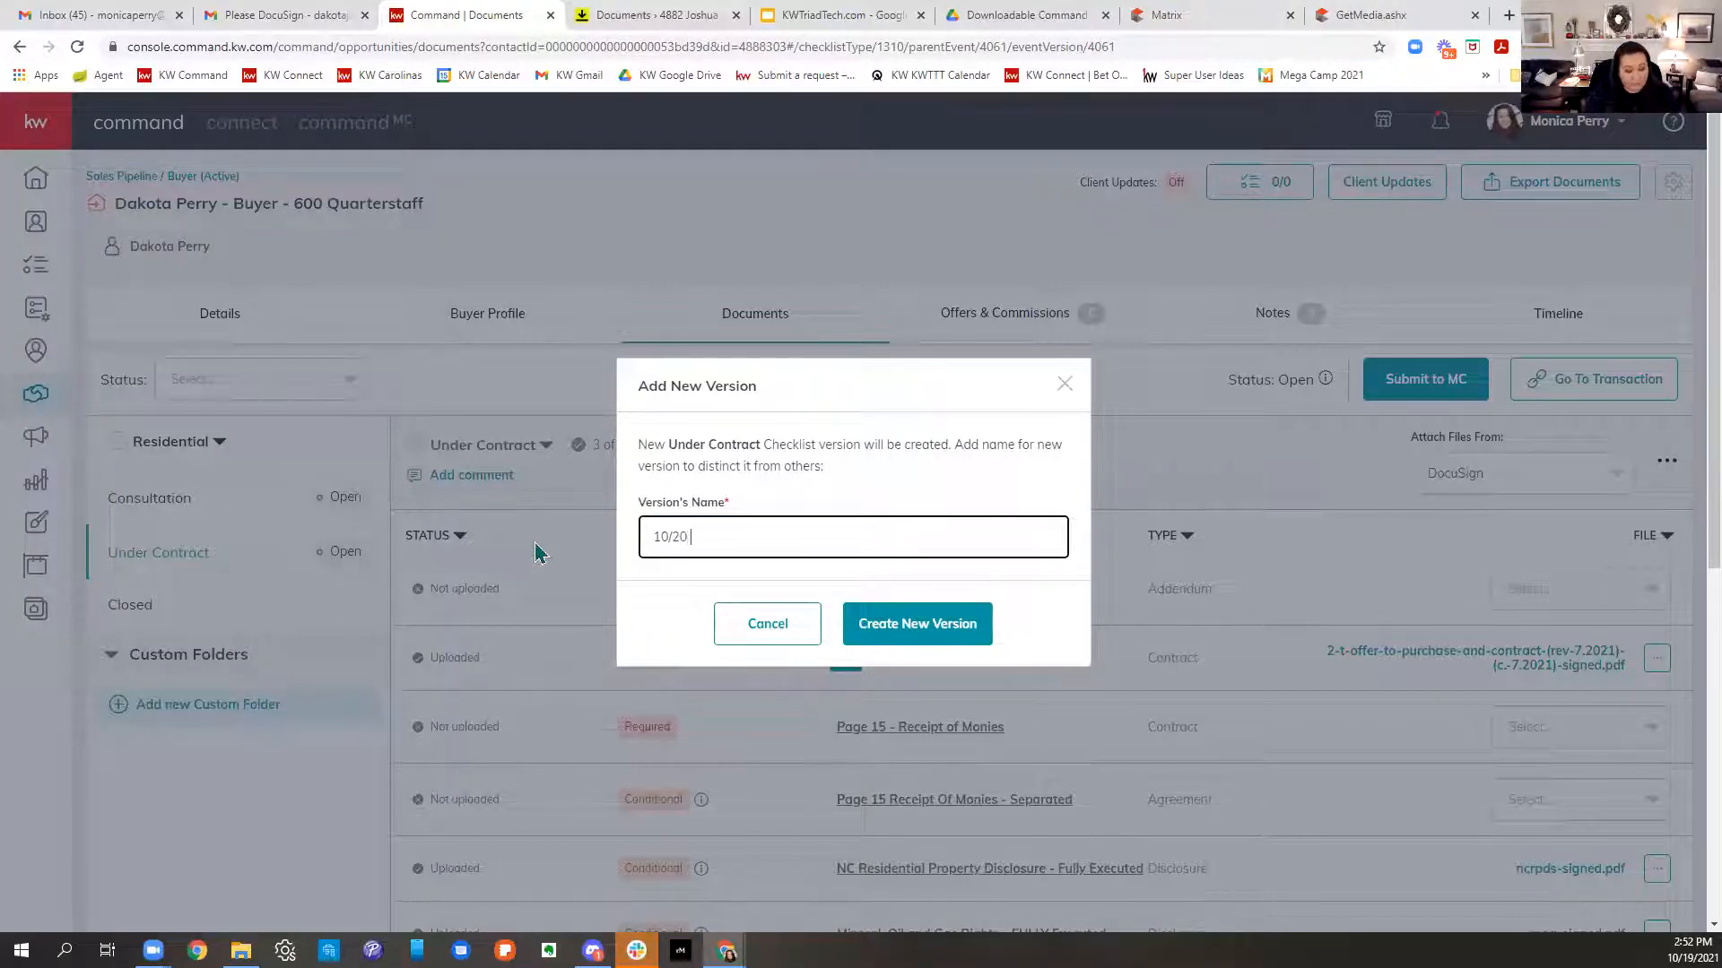
text( NEW OFFE)
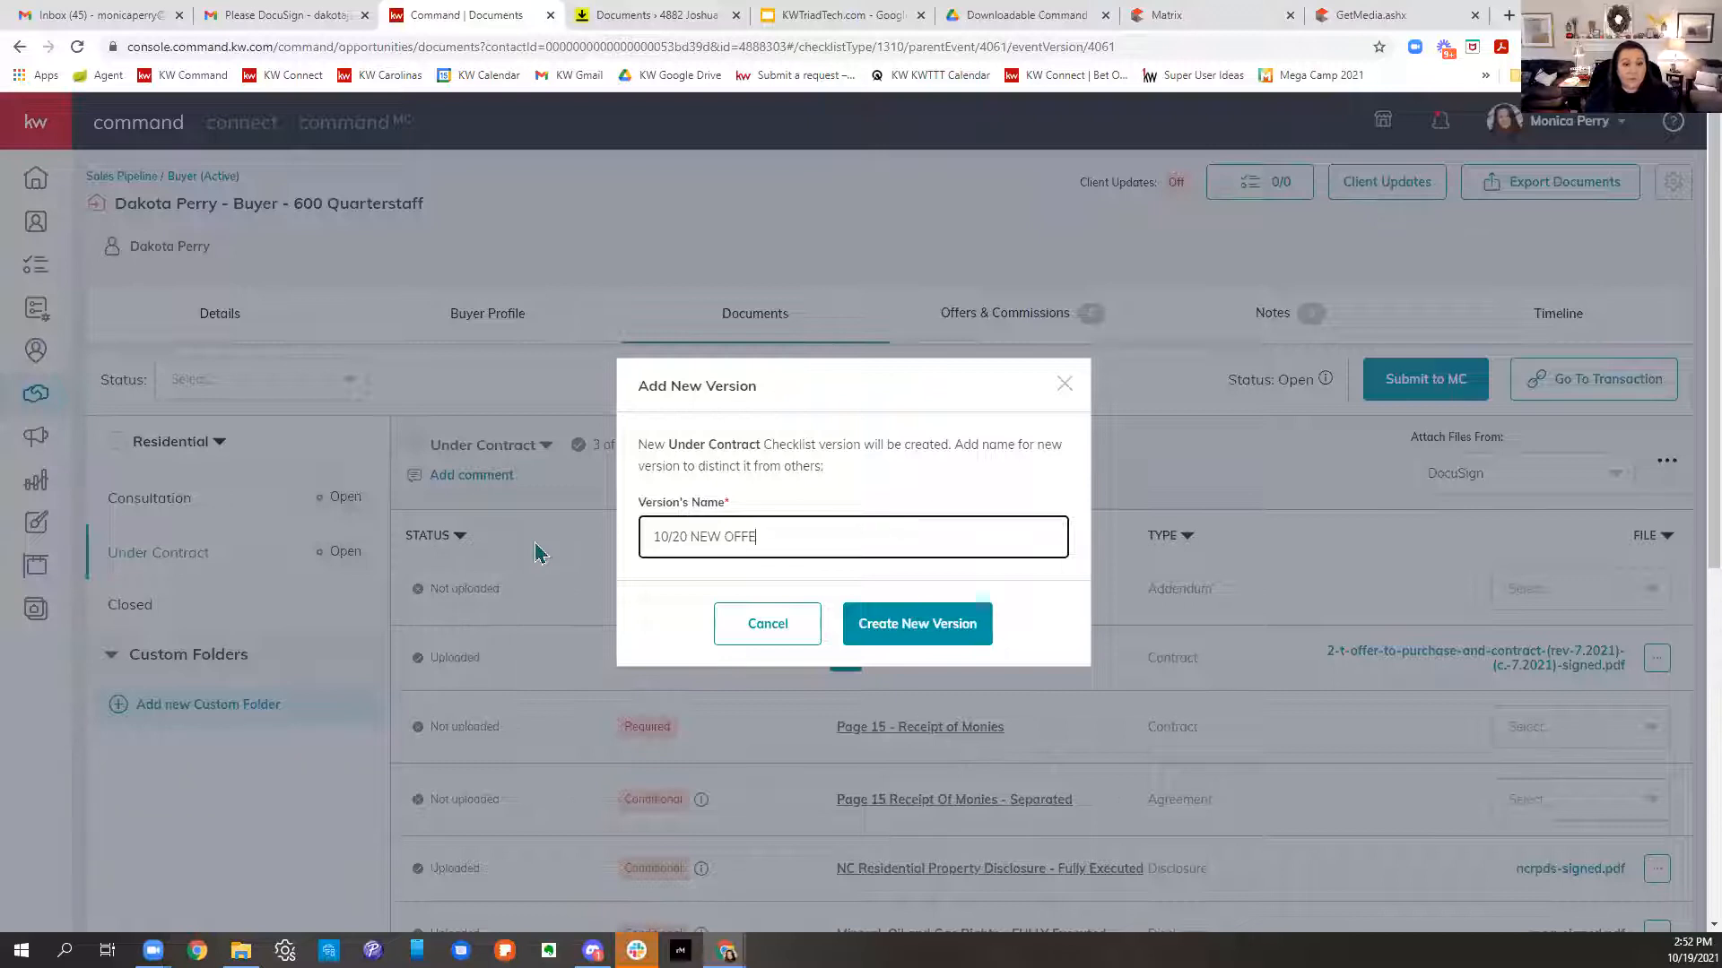
text(R on )
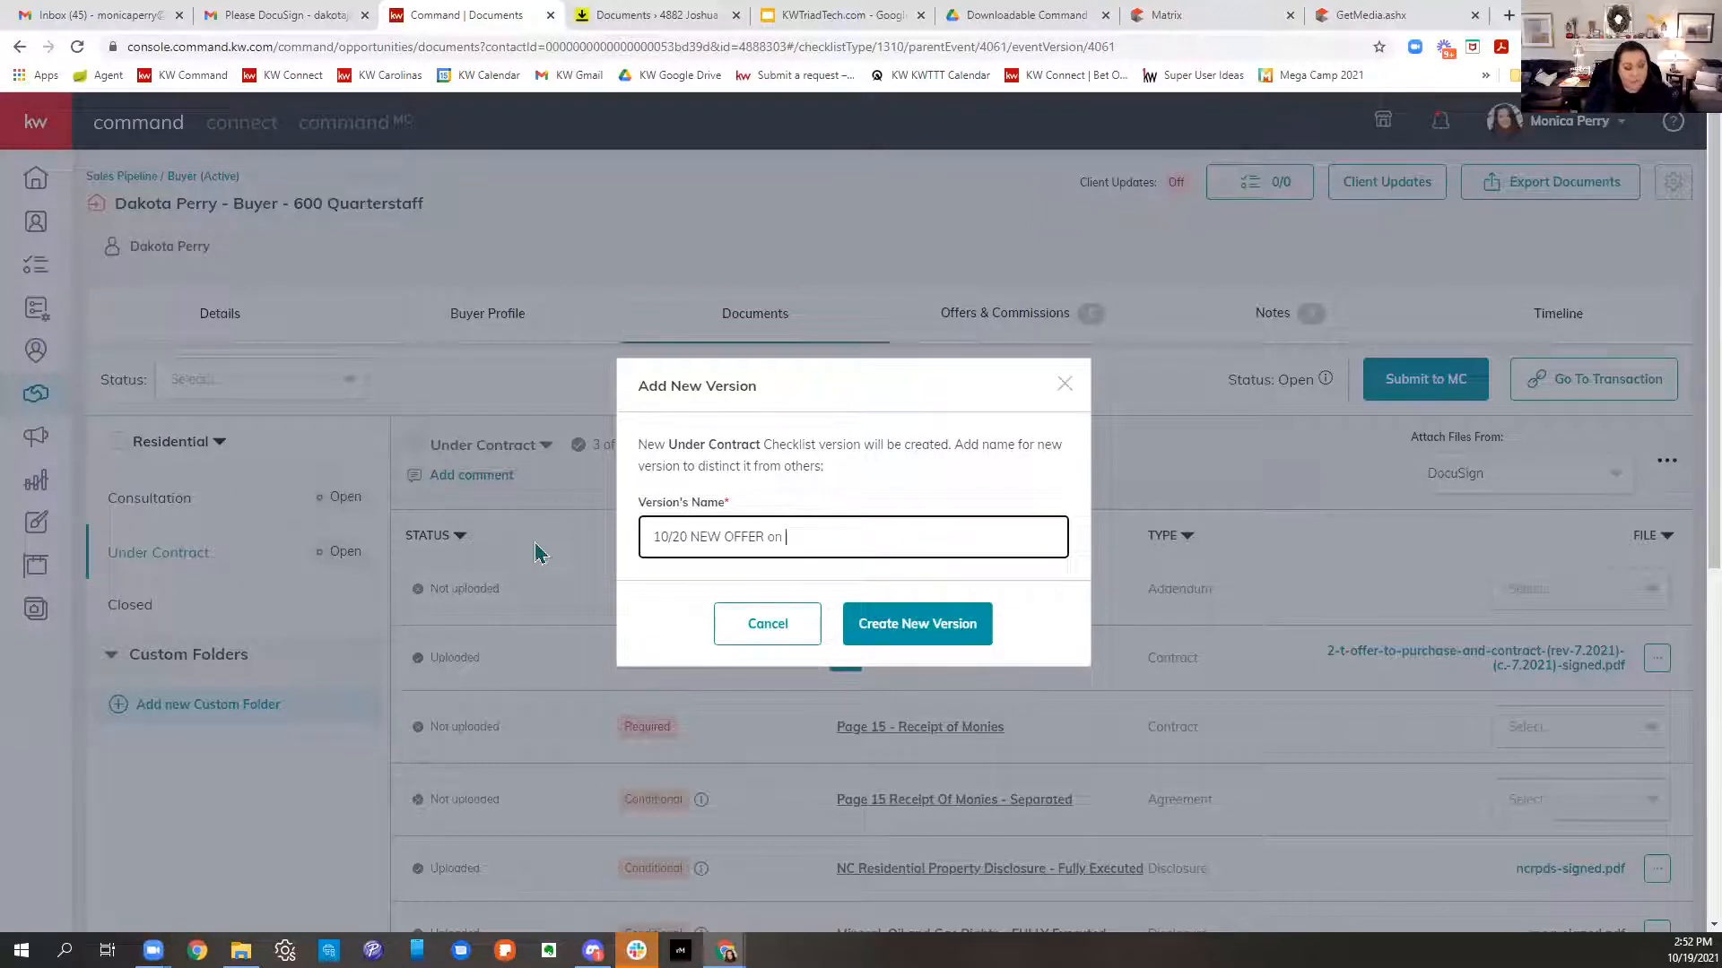
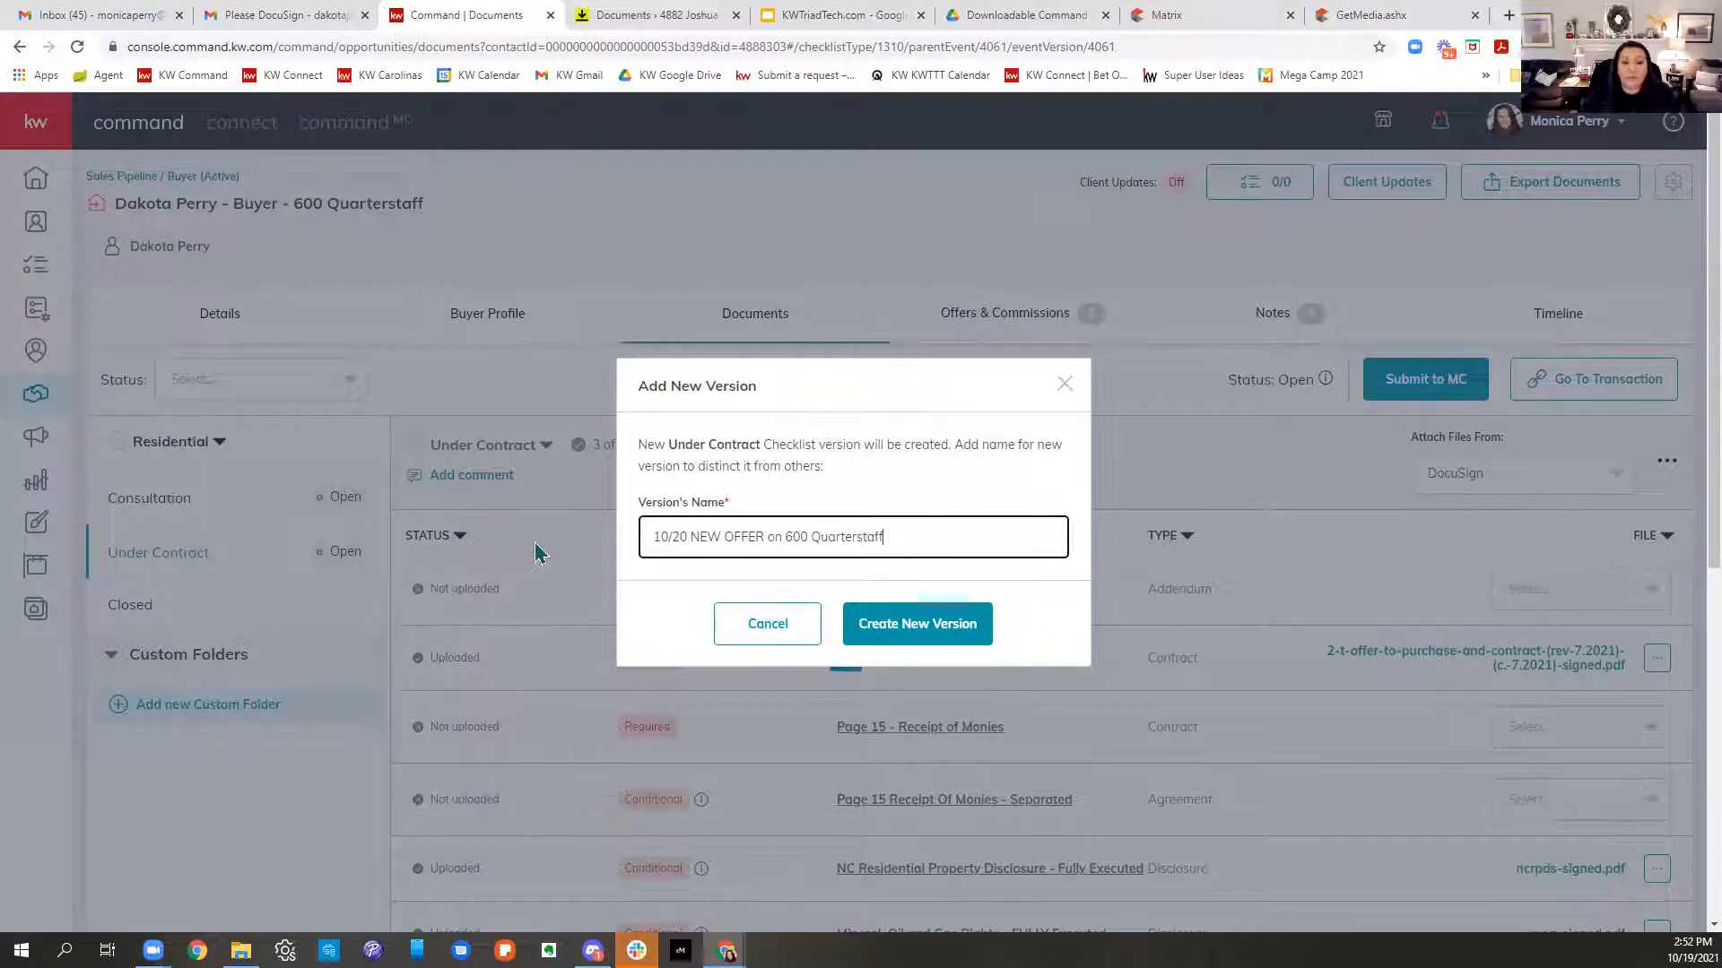
click(934, 627)
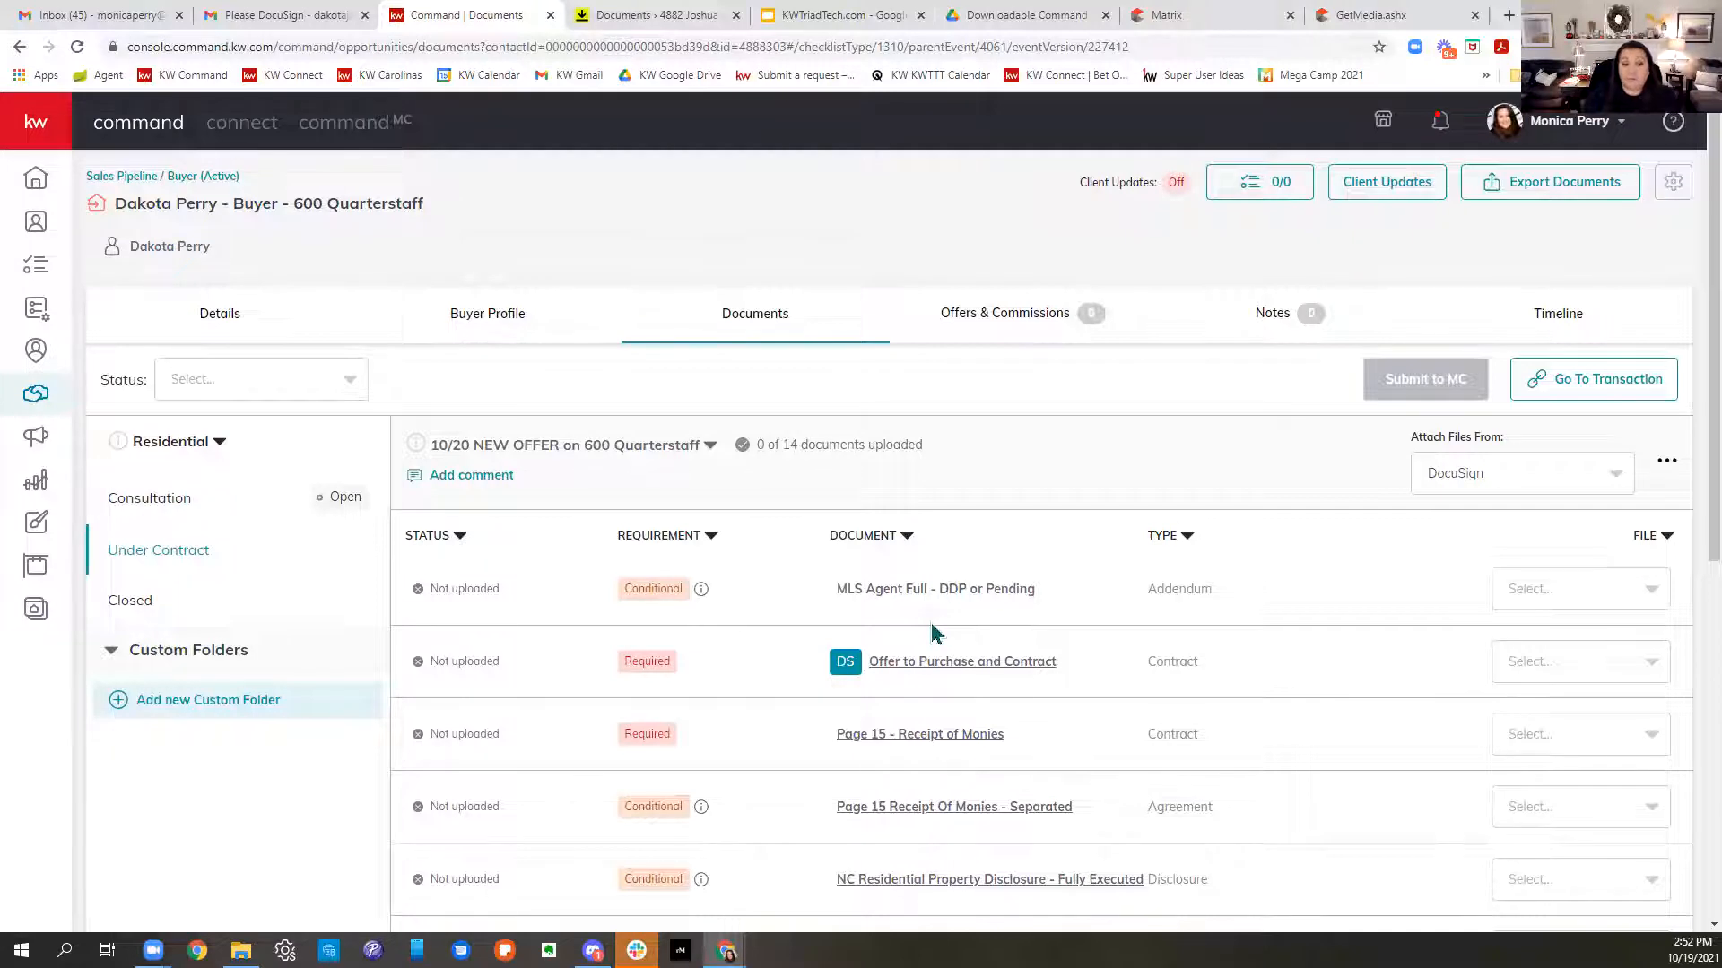
click(707, 445)
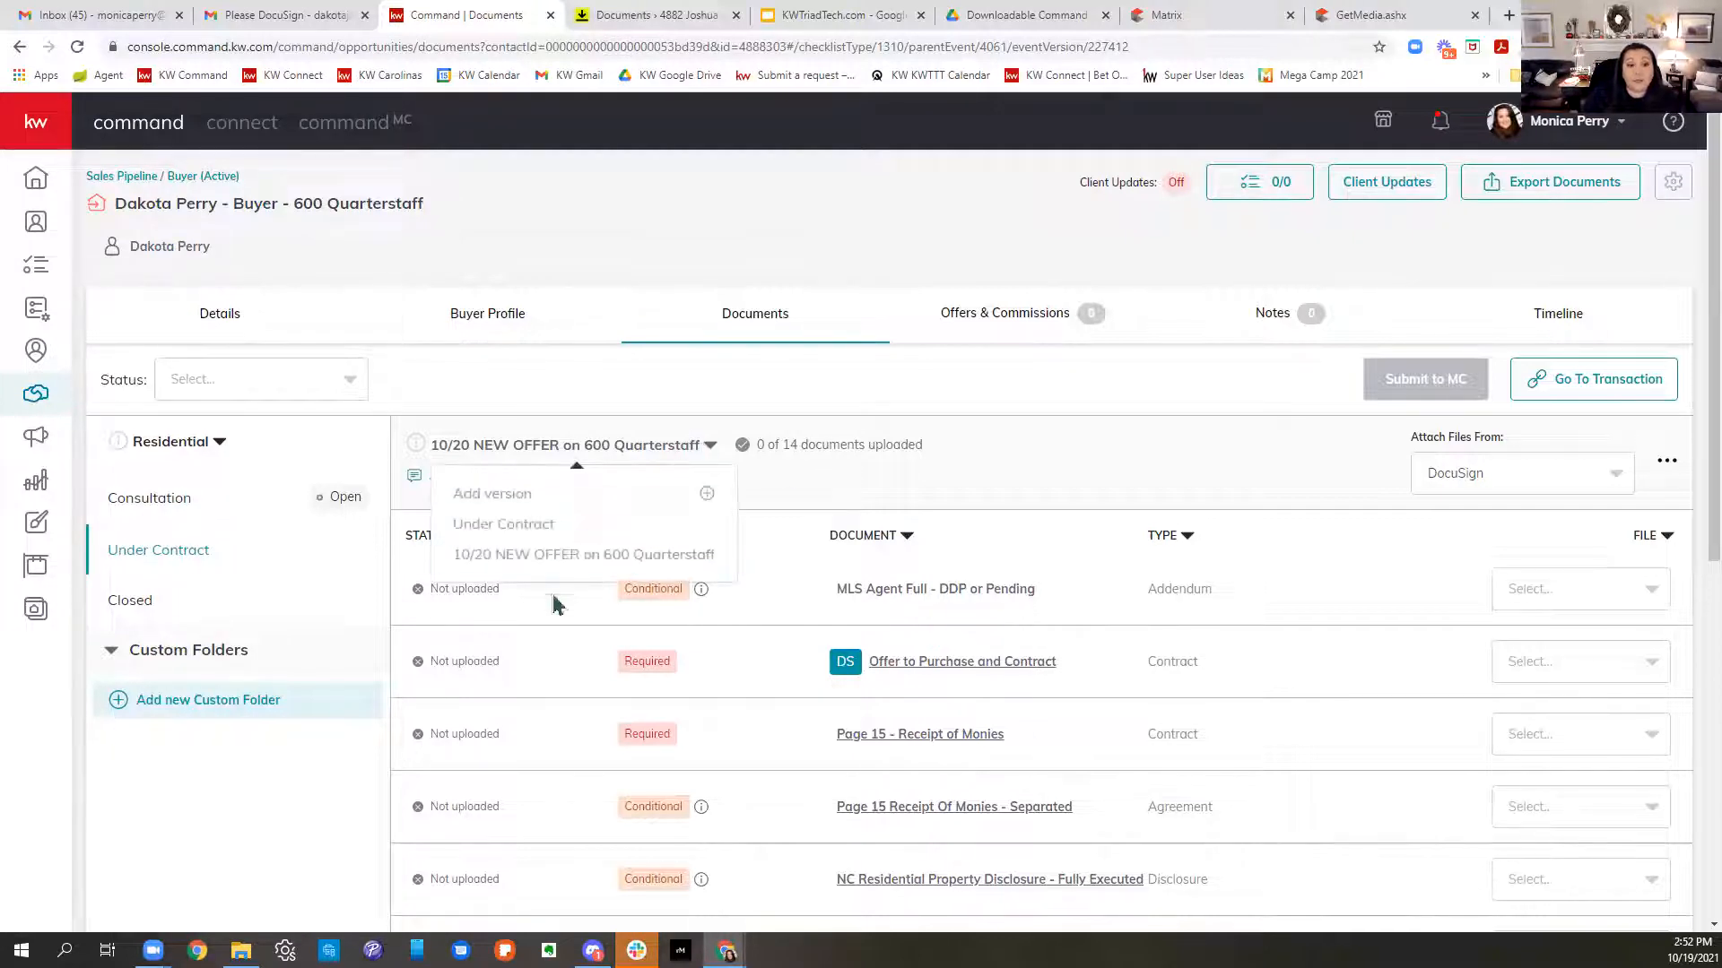
click(502, 529)
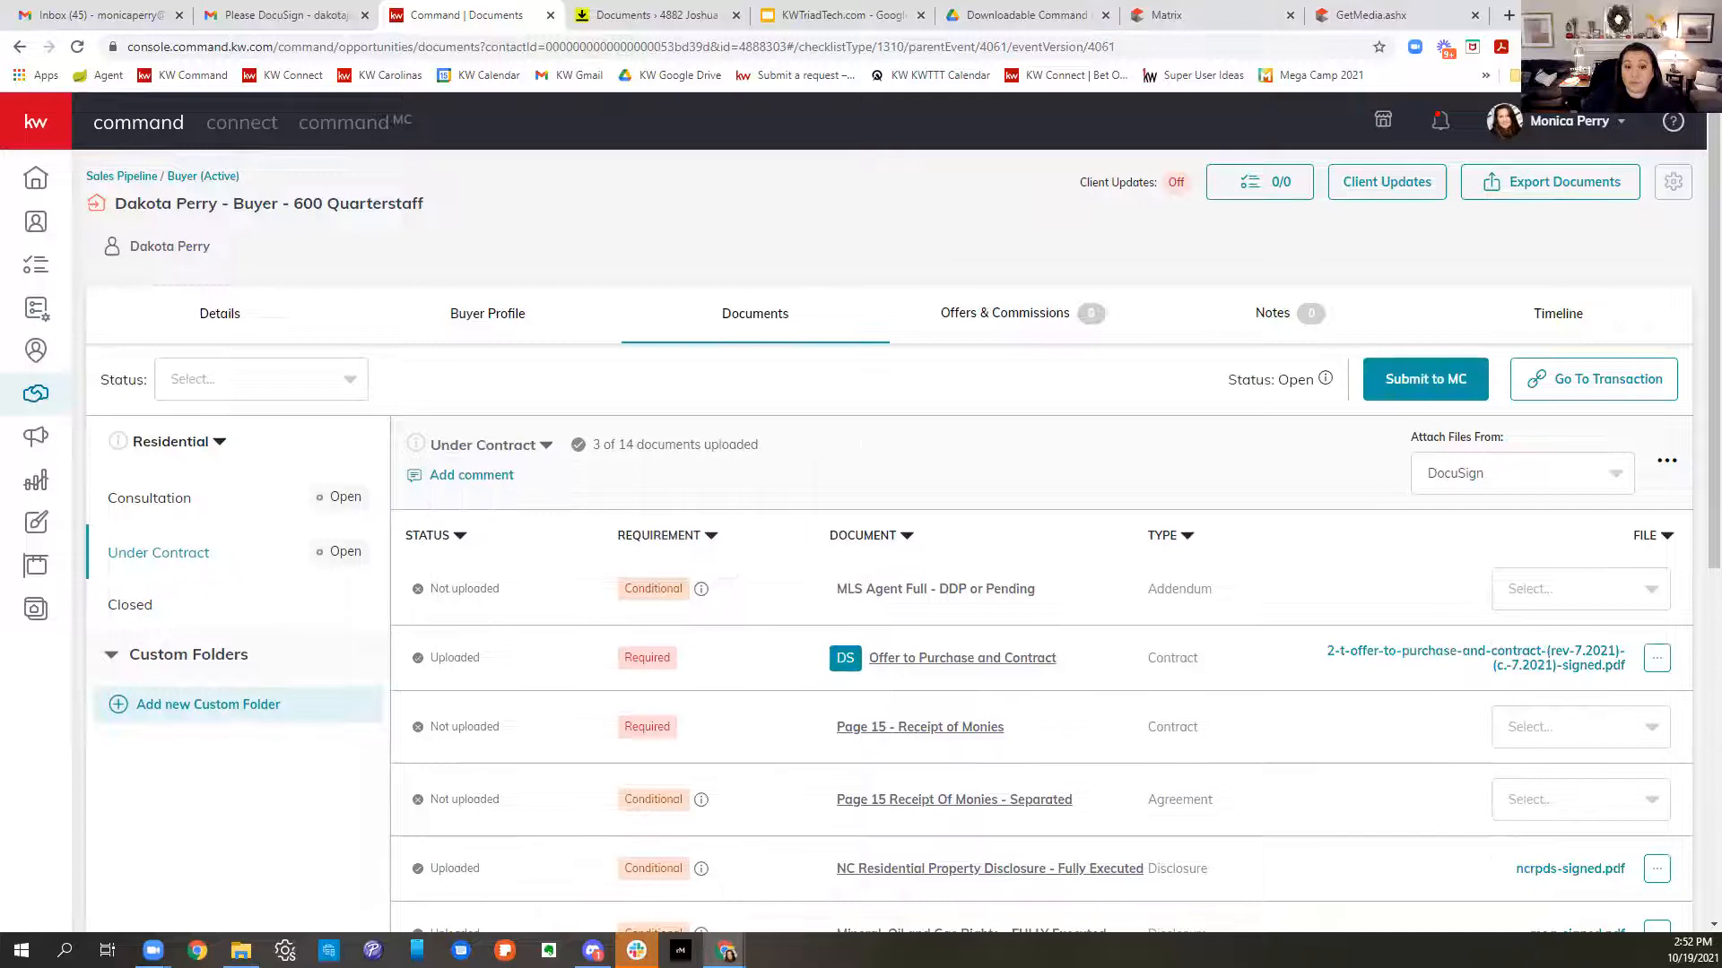
scroll(1552, 520, down, 3)
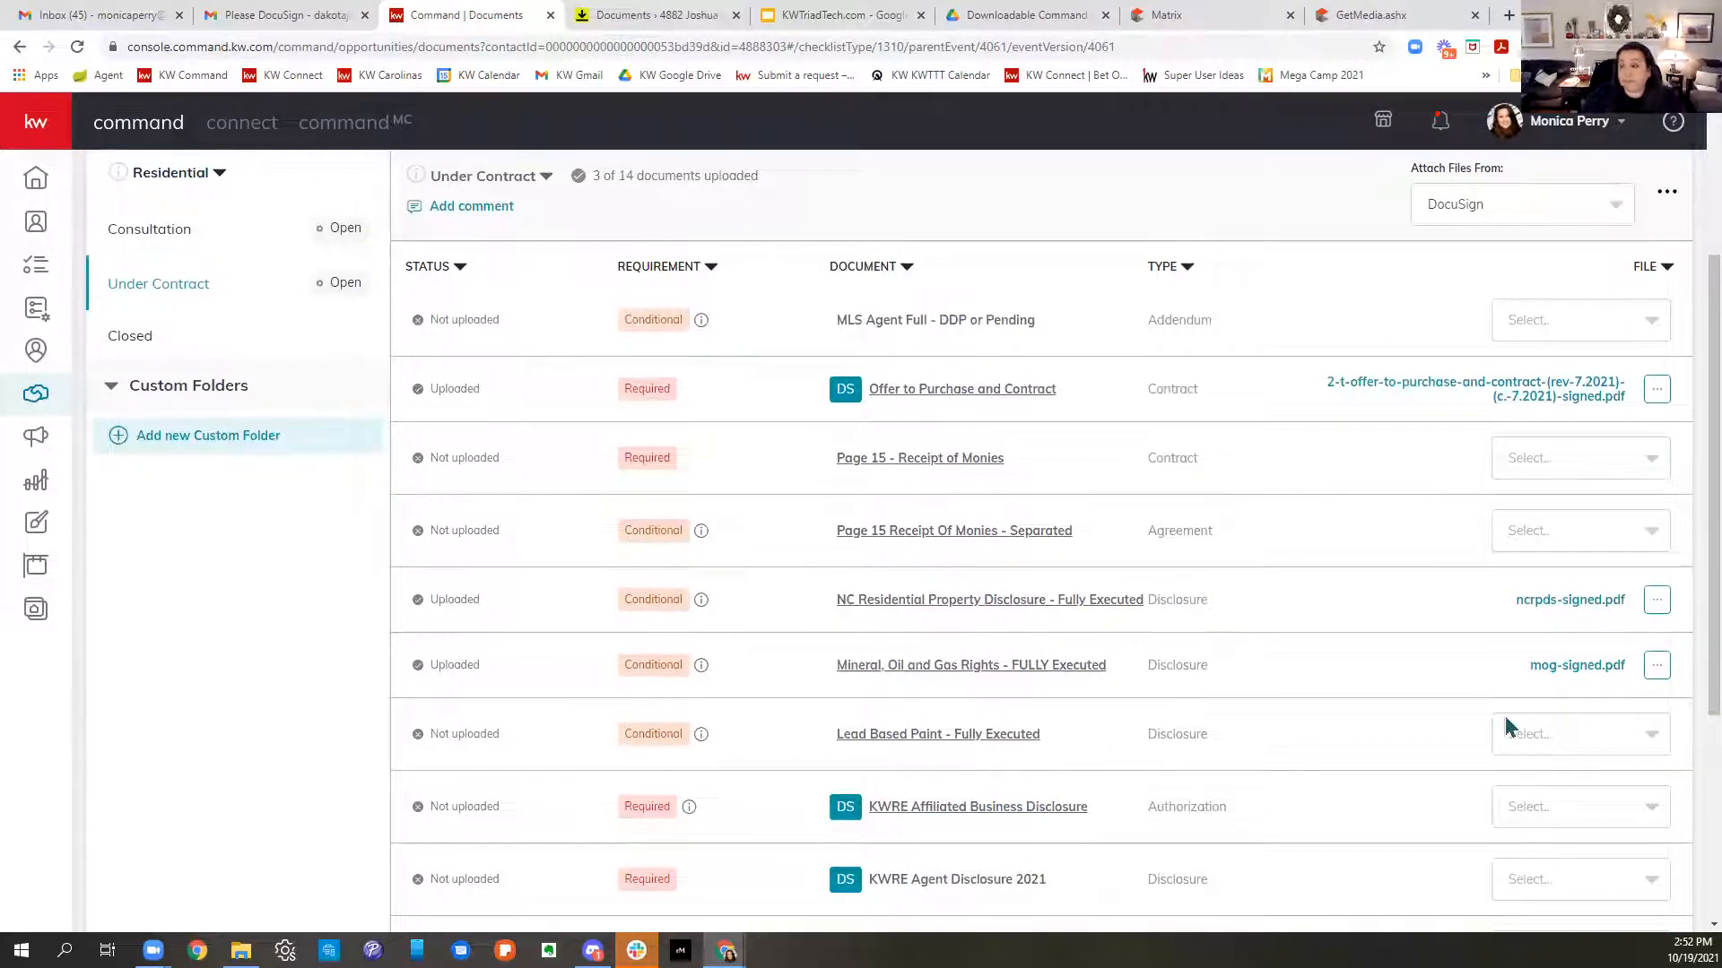
scroll(1504, 715, up, 3)
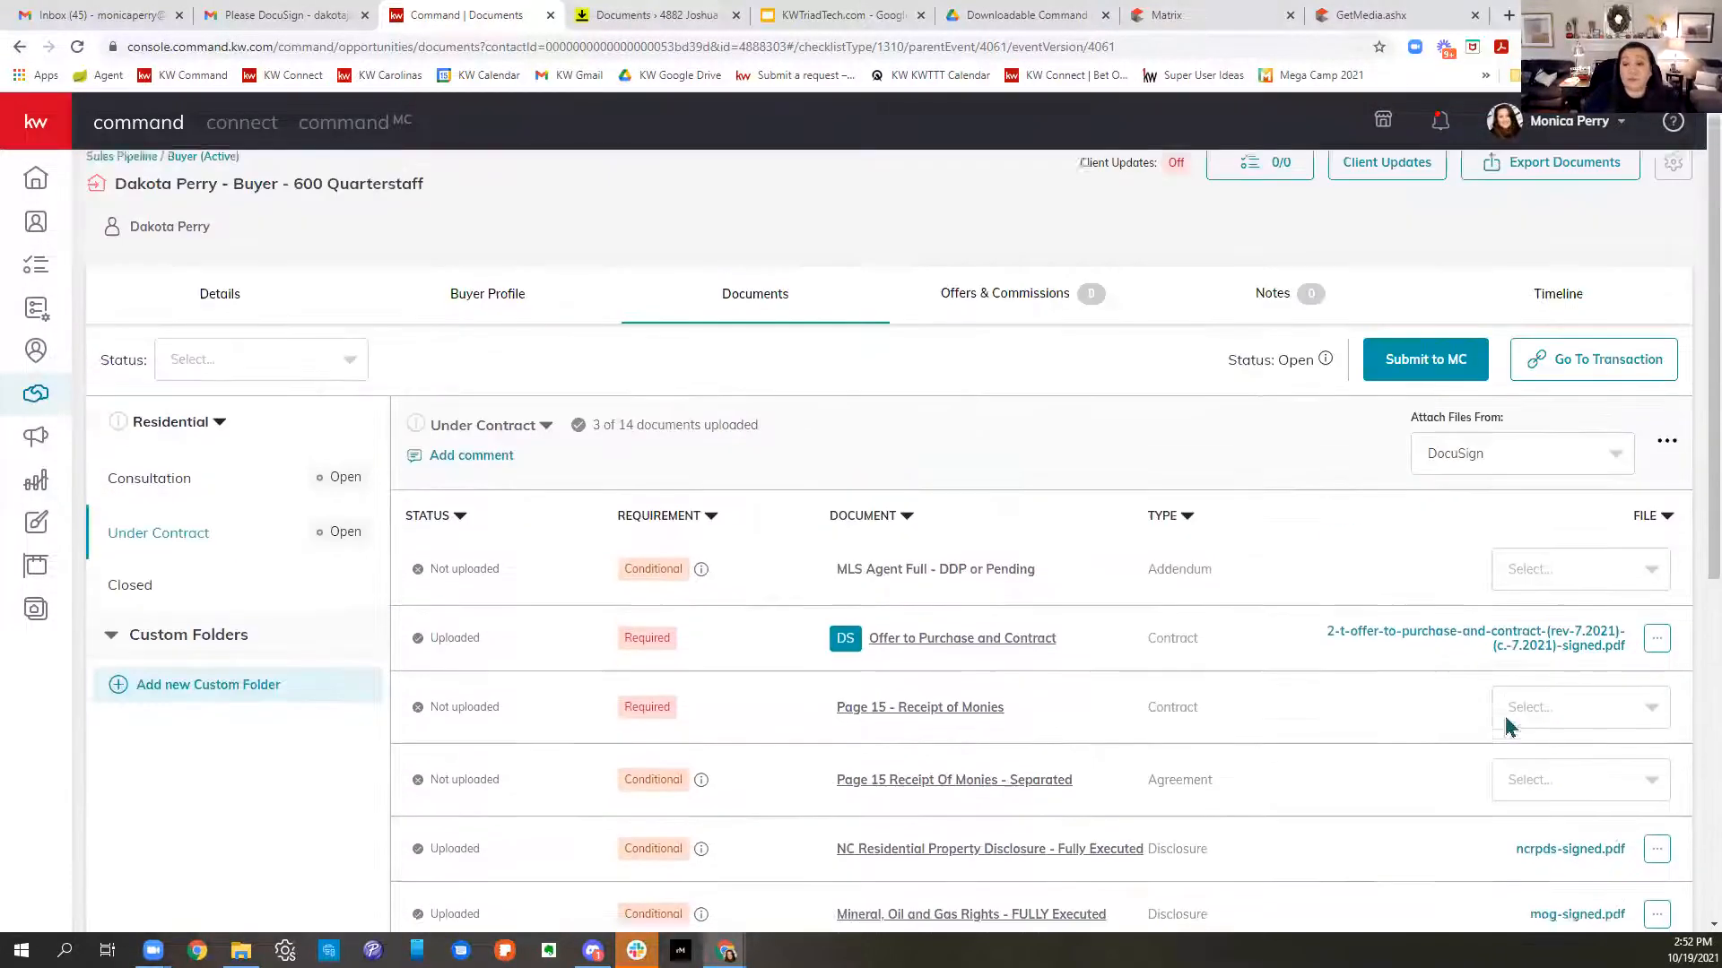
click(525, 446)
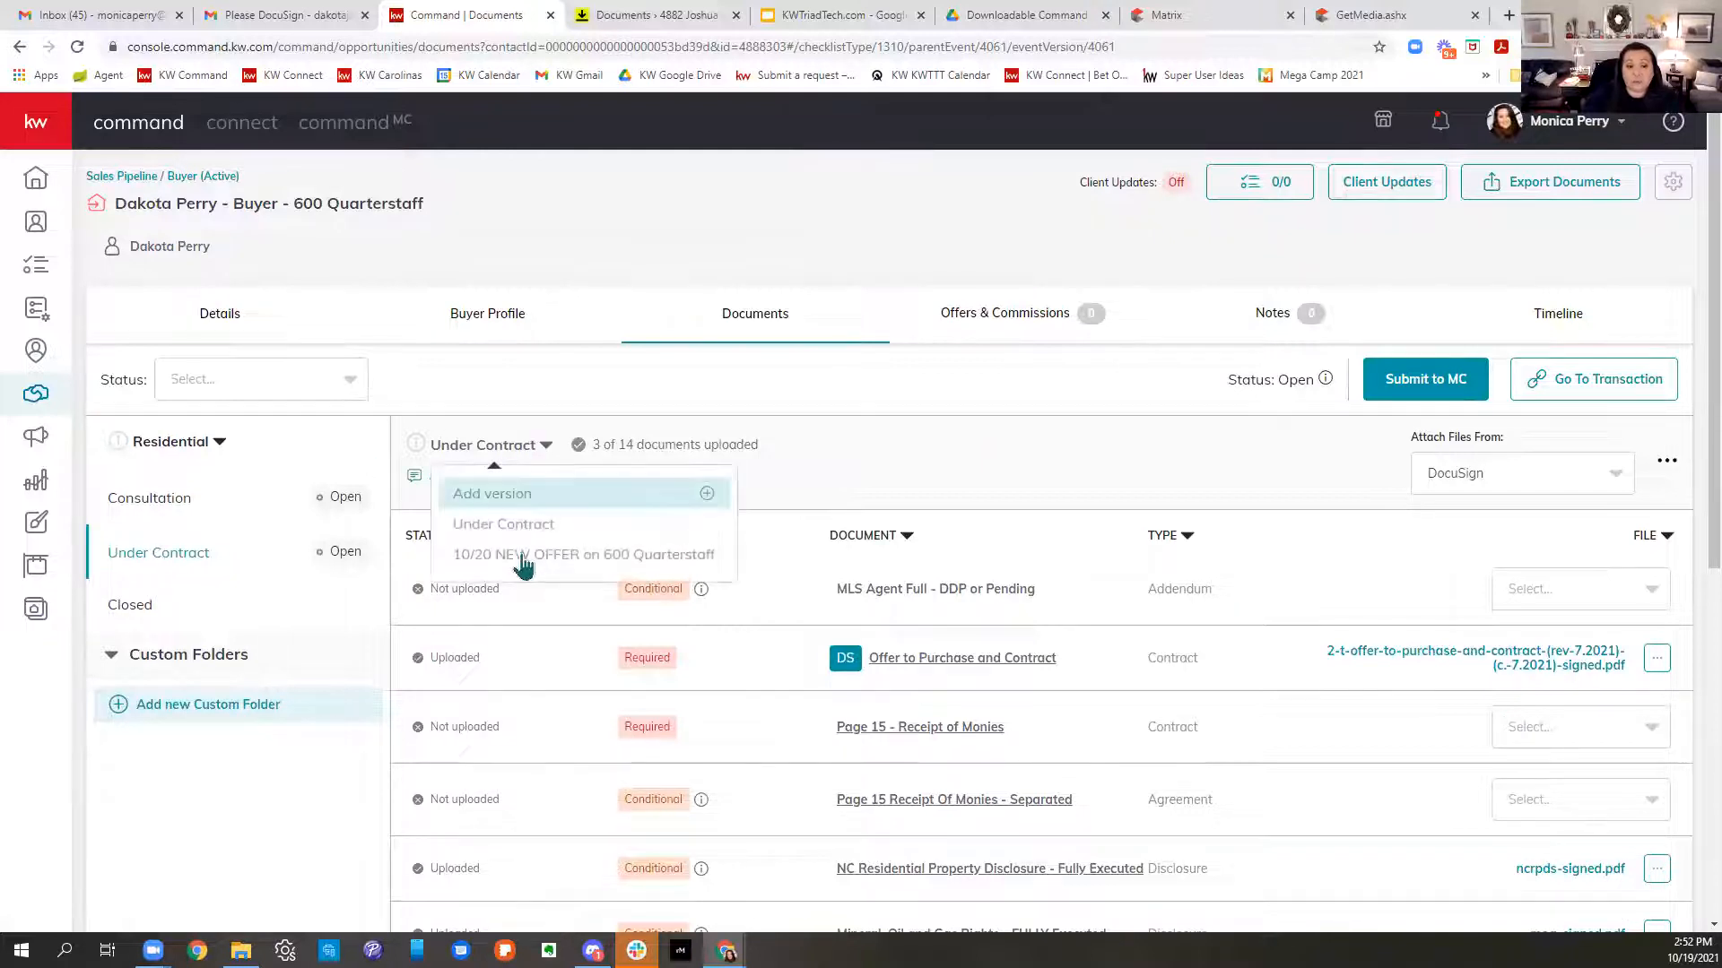
click(471, 565)
scroll(1381, 692, down, 4)
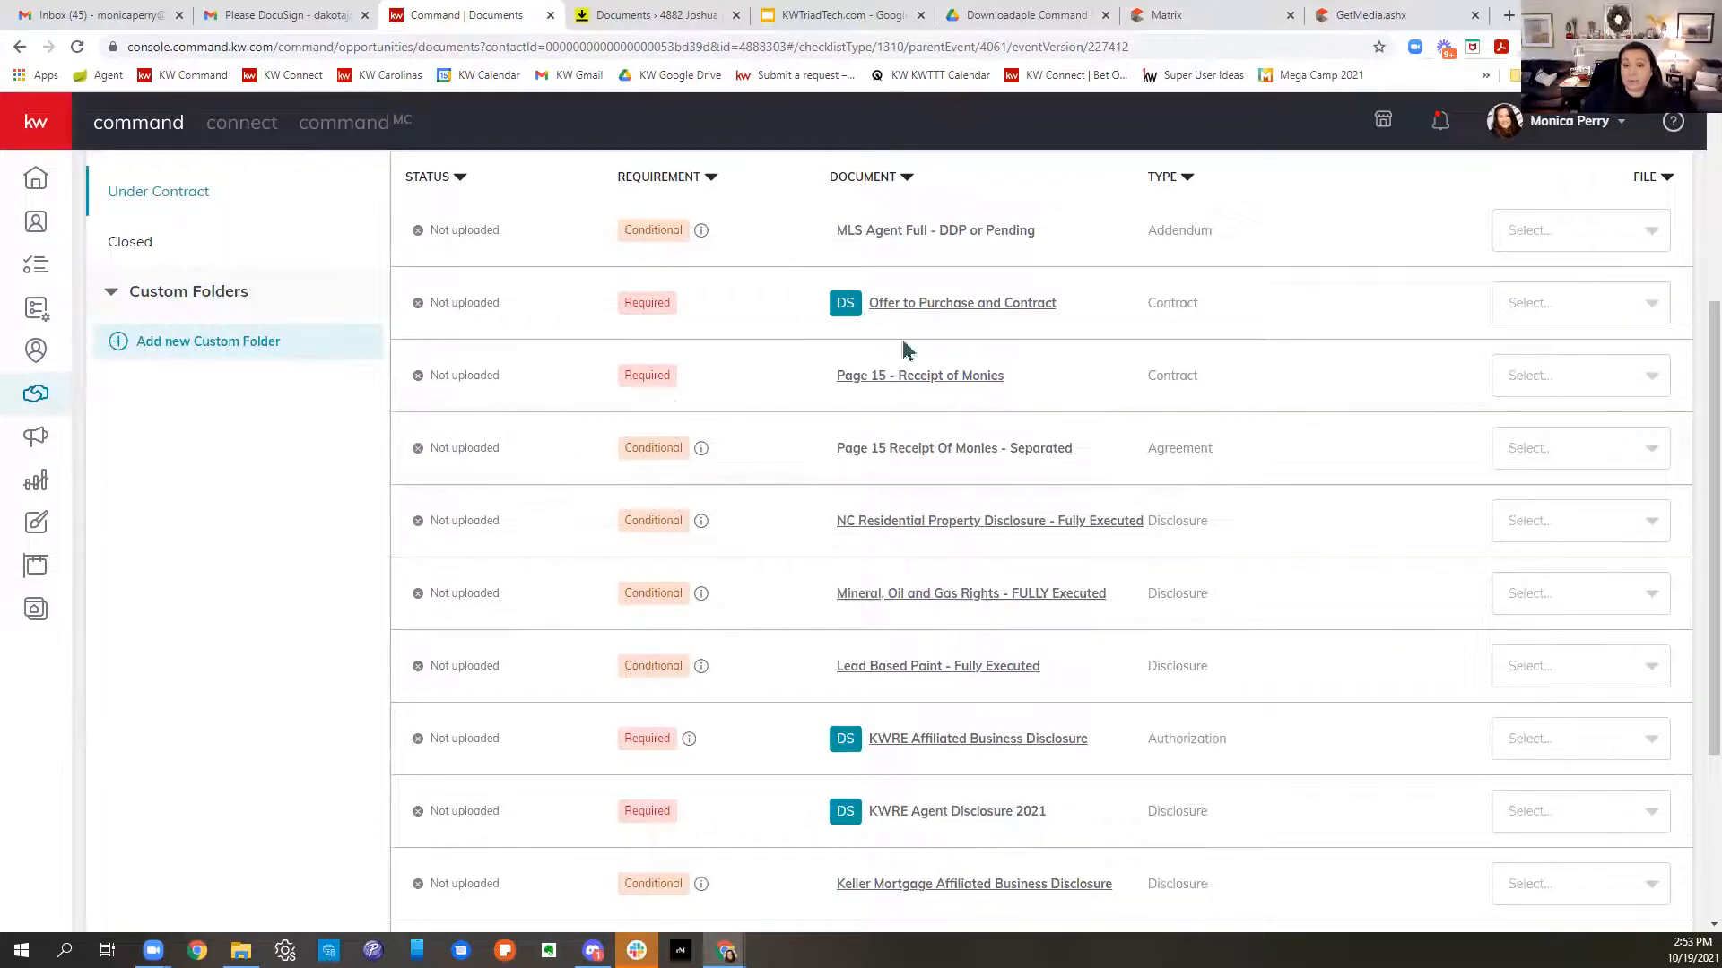
scroll(1489, 638, up, 4)
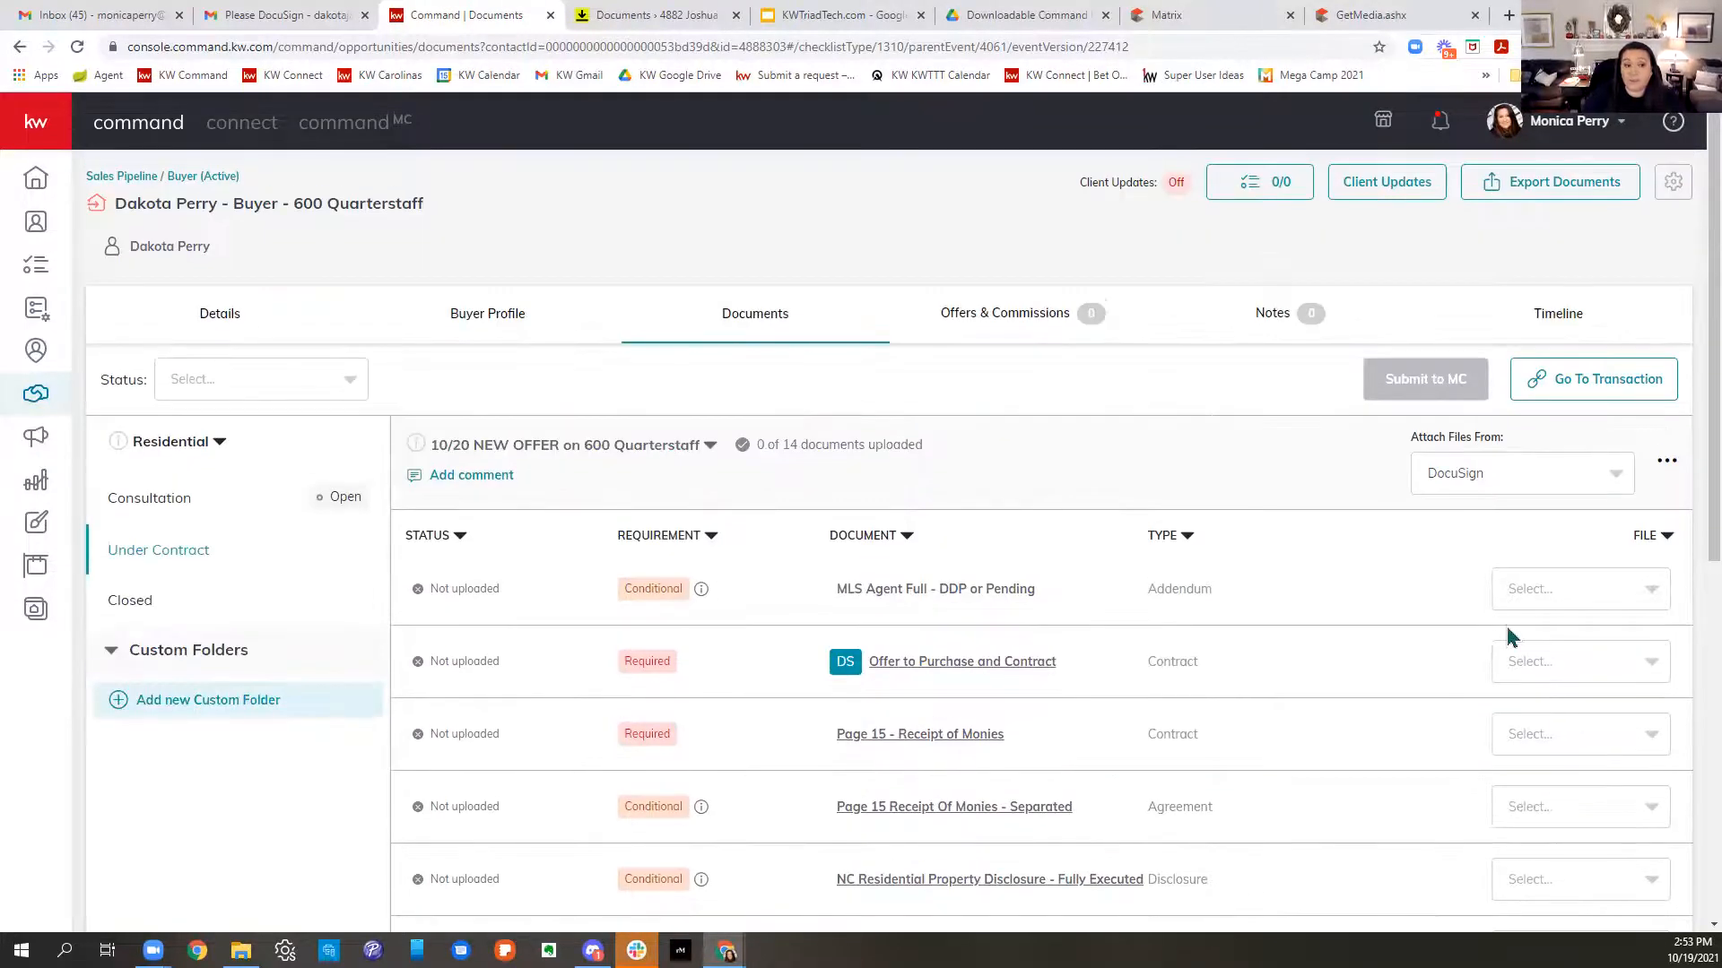
- Check the version's 0 of 14 upload count and look over the extra document options
drag(648, 491, 520, 485)
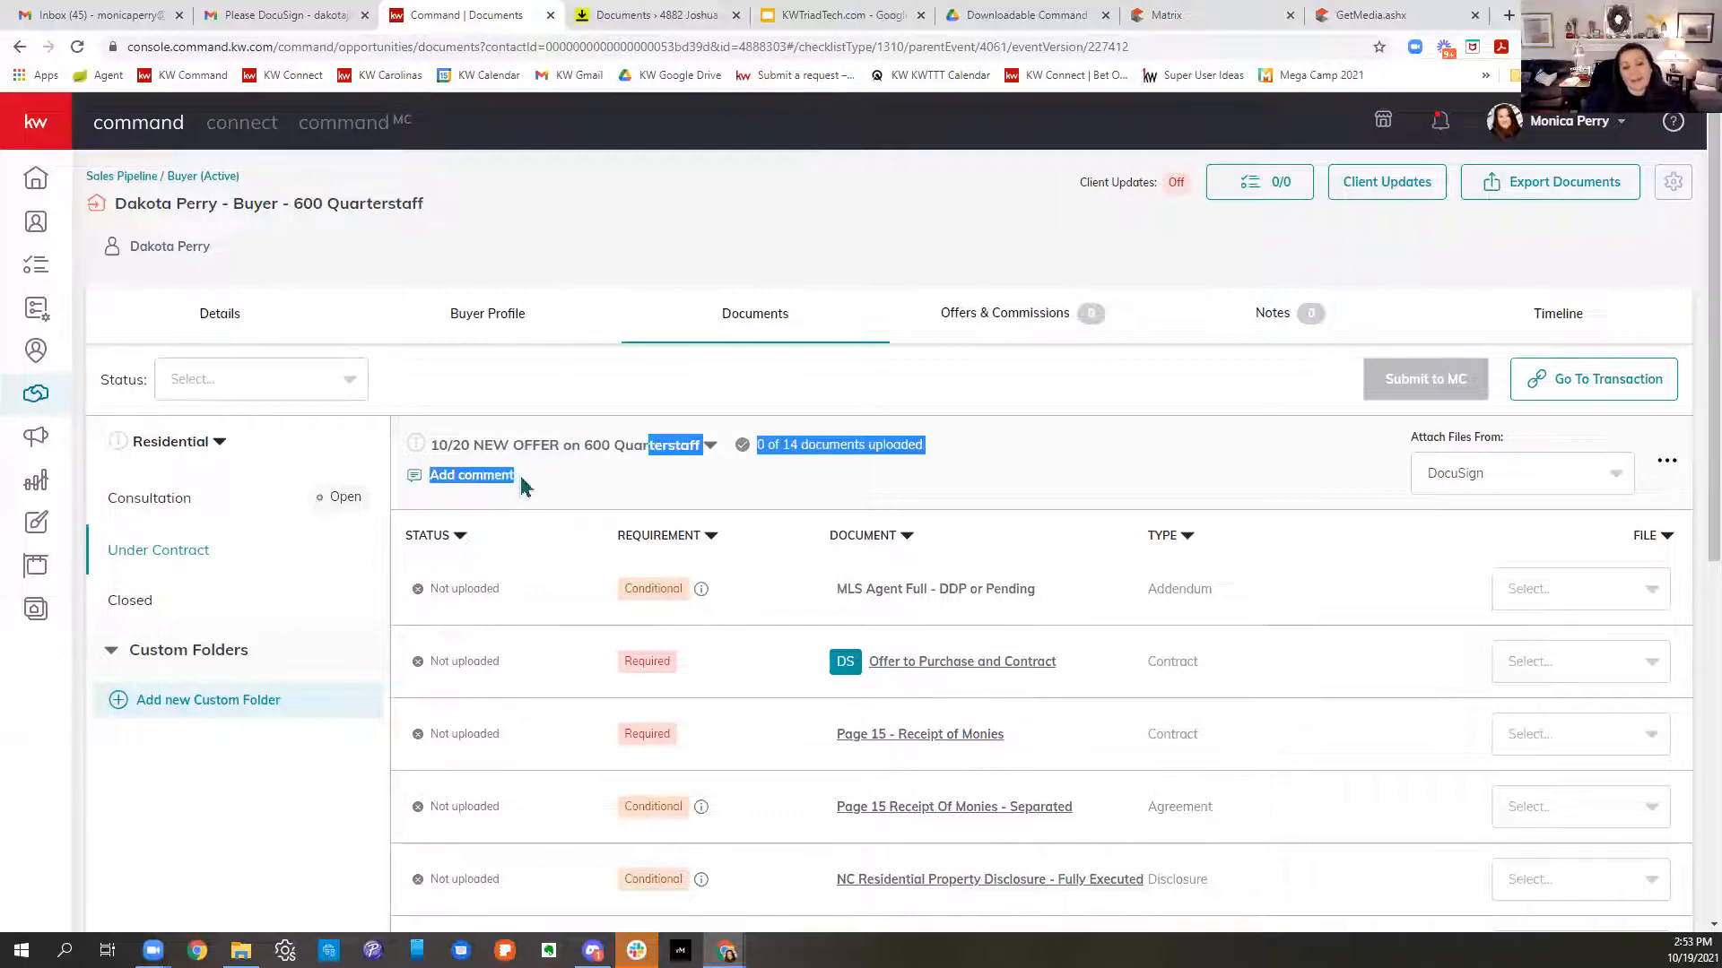
click(1154, 491)
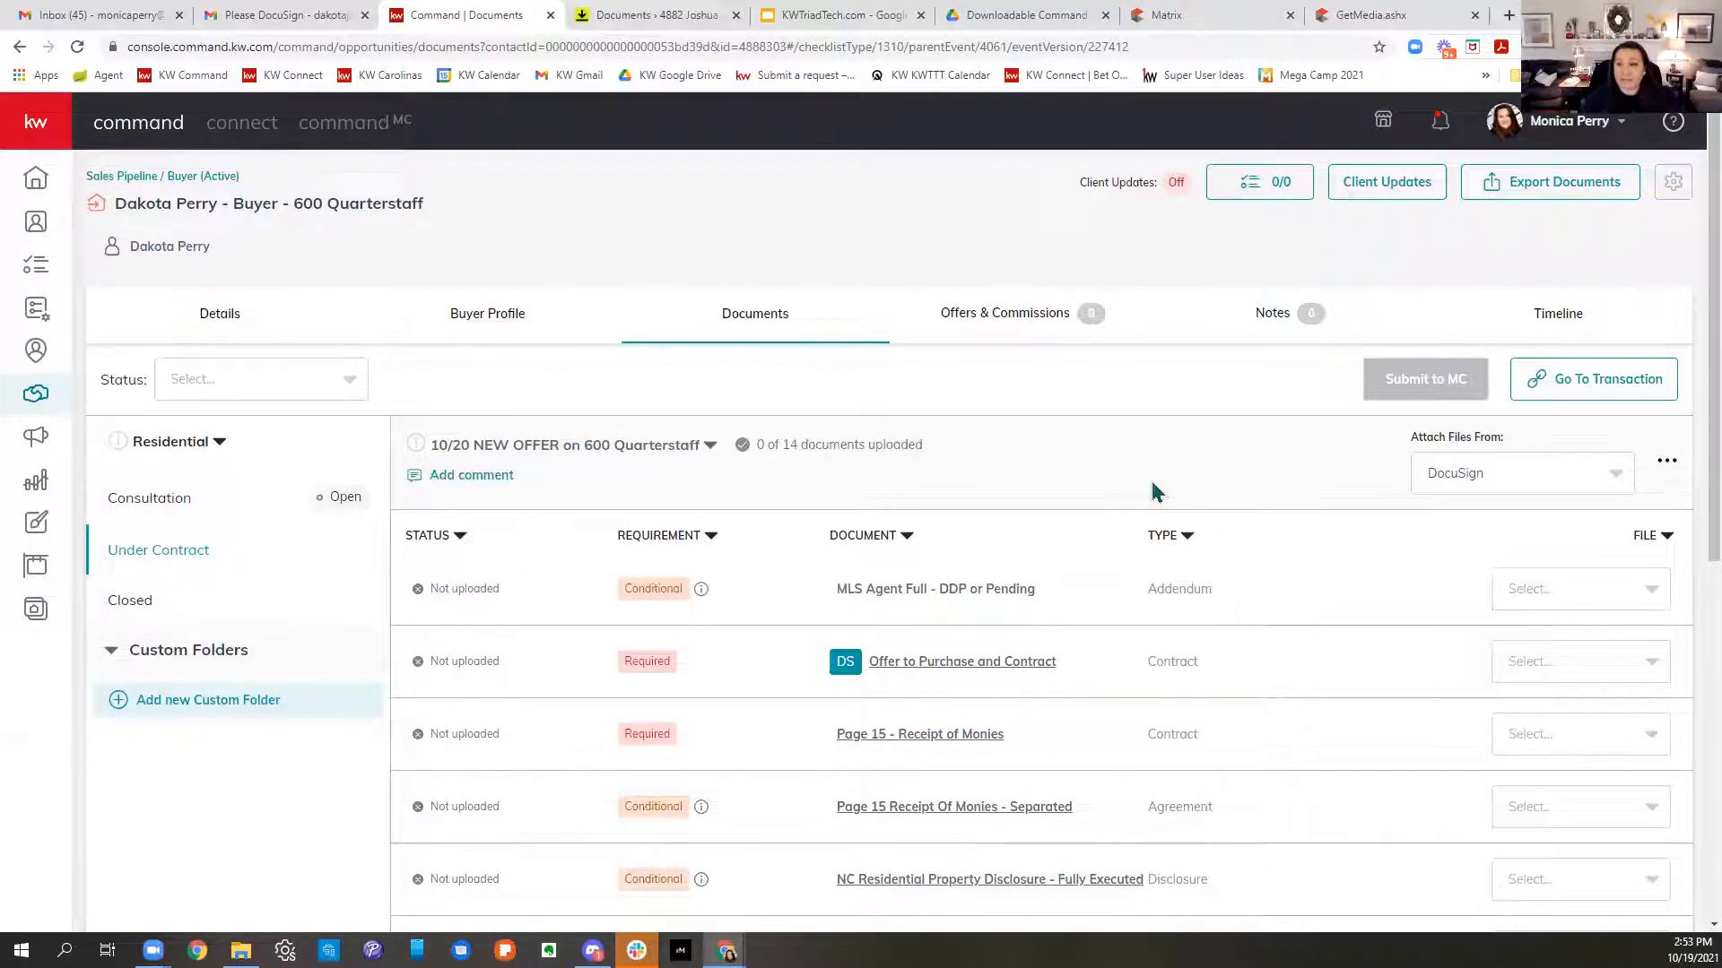
click(1667, 464)
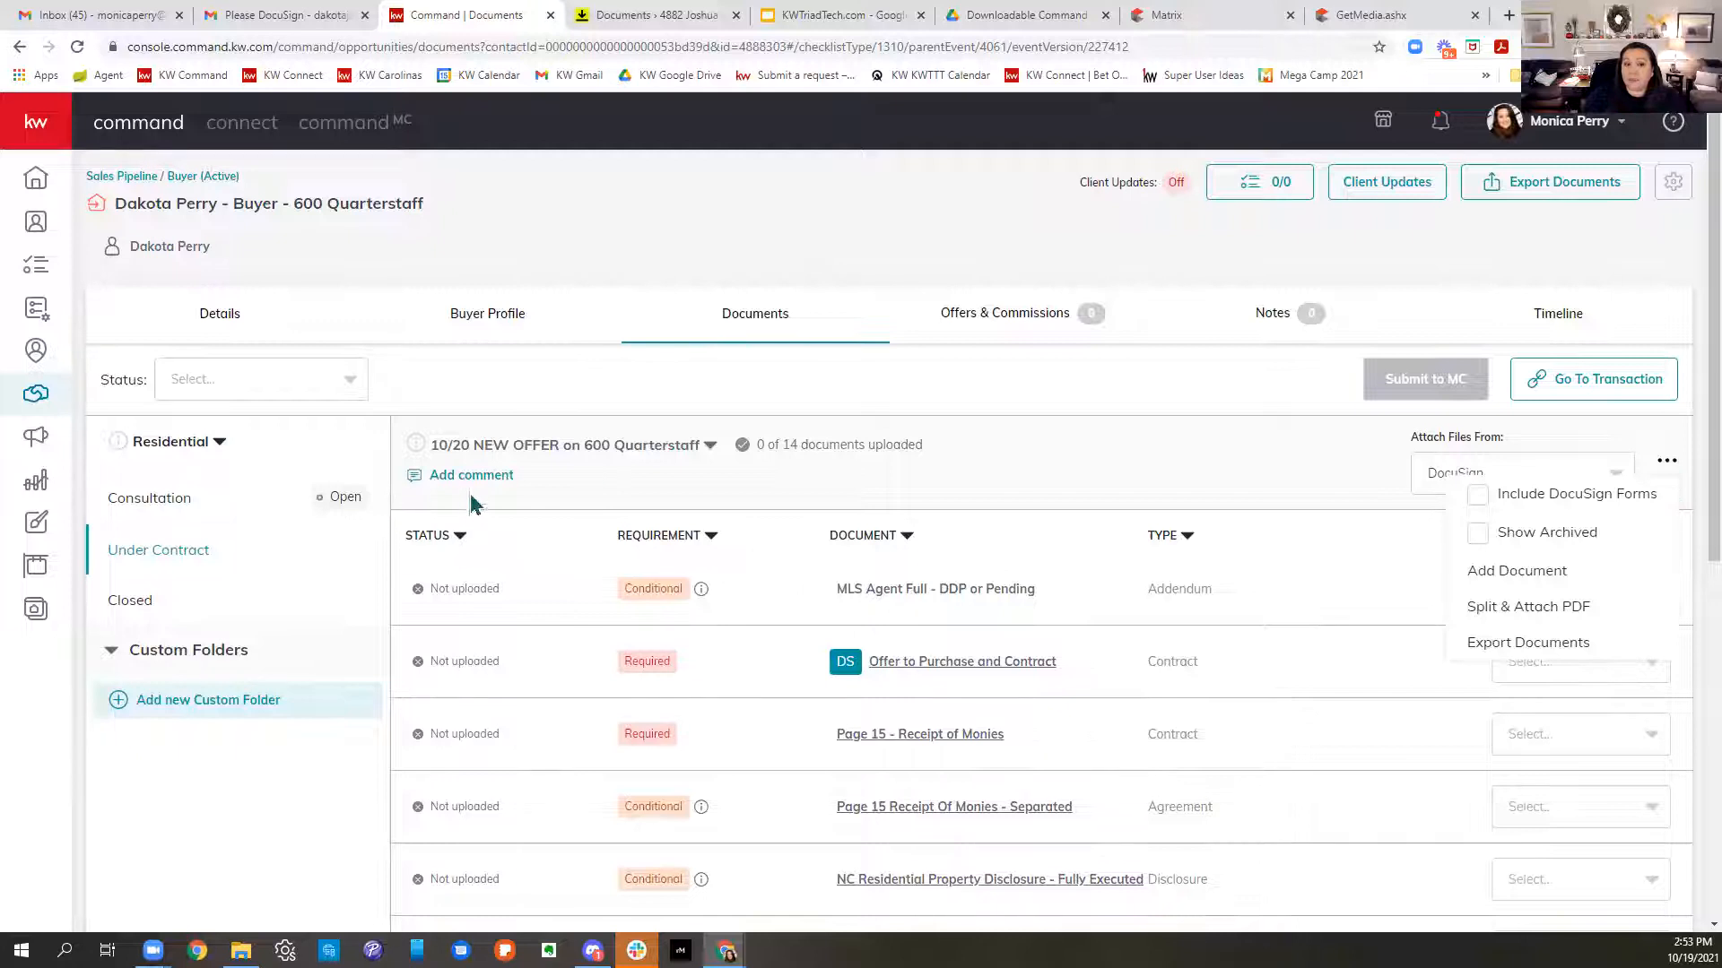
click(877, 526)
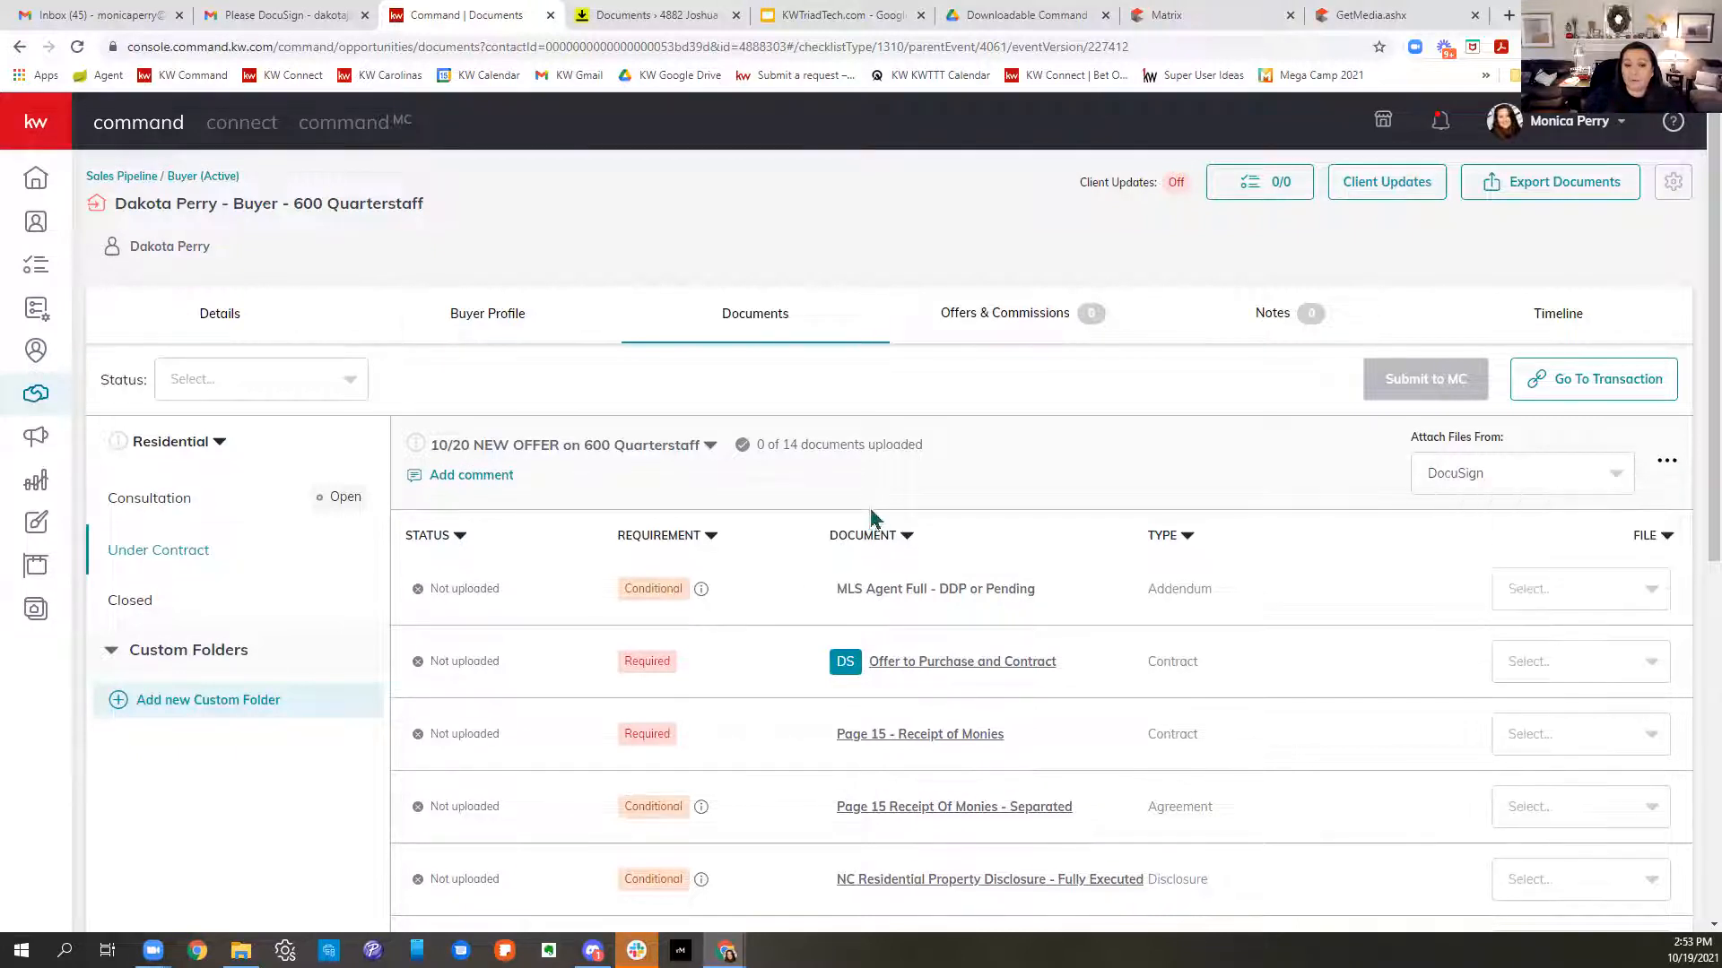
click(470, 480)
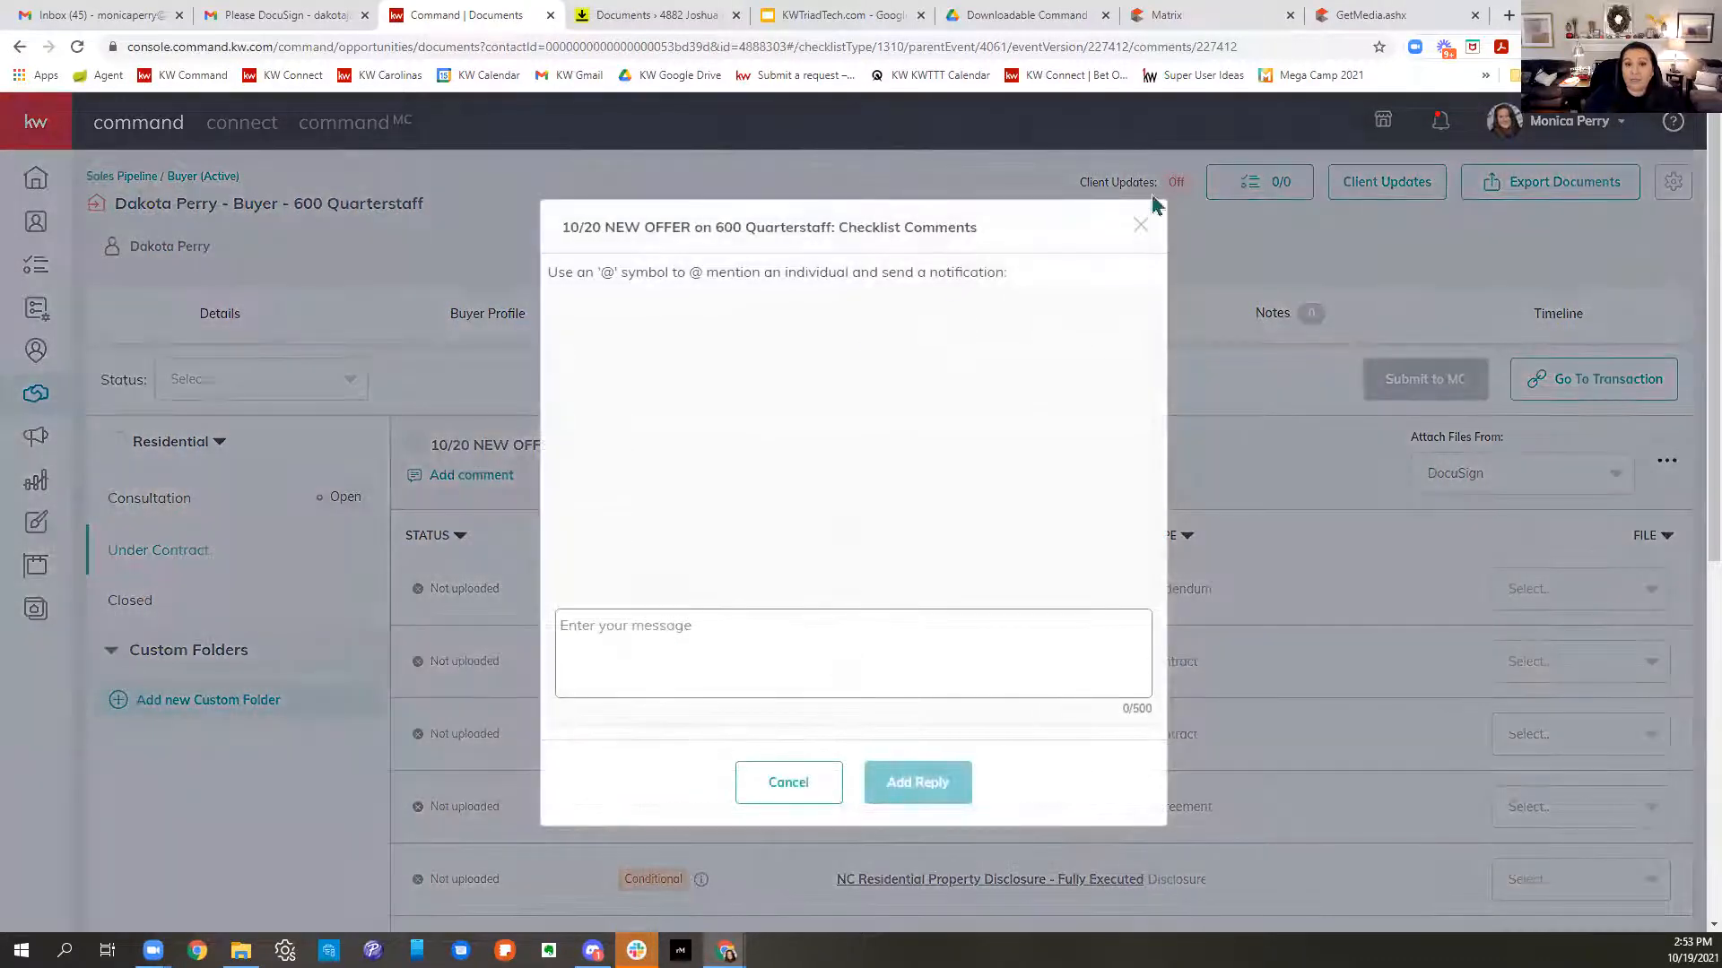
click(1141, 226)
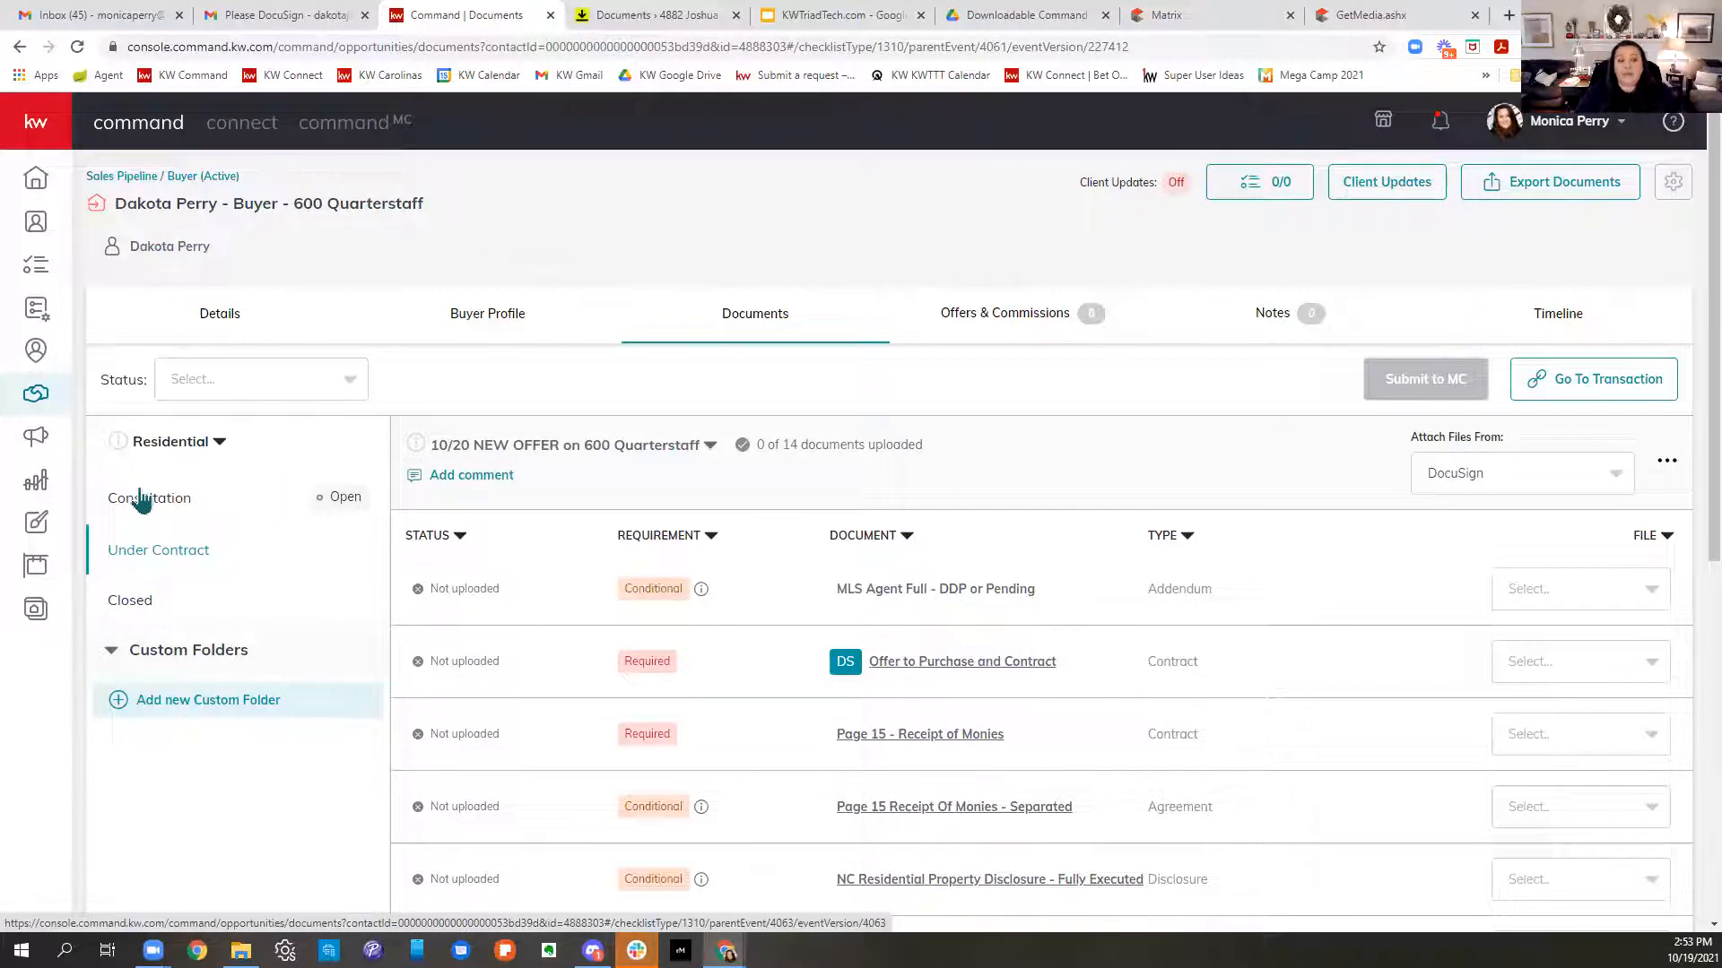
click(476, 486)
click(756, 652)
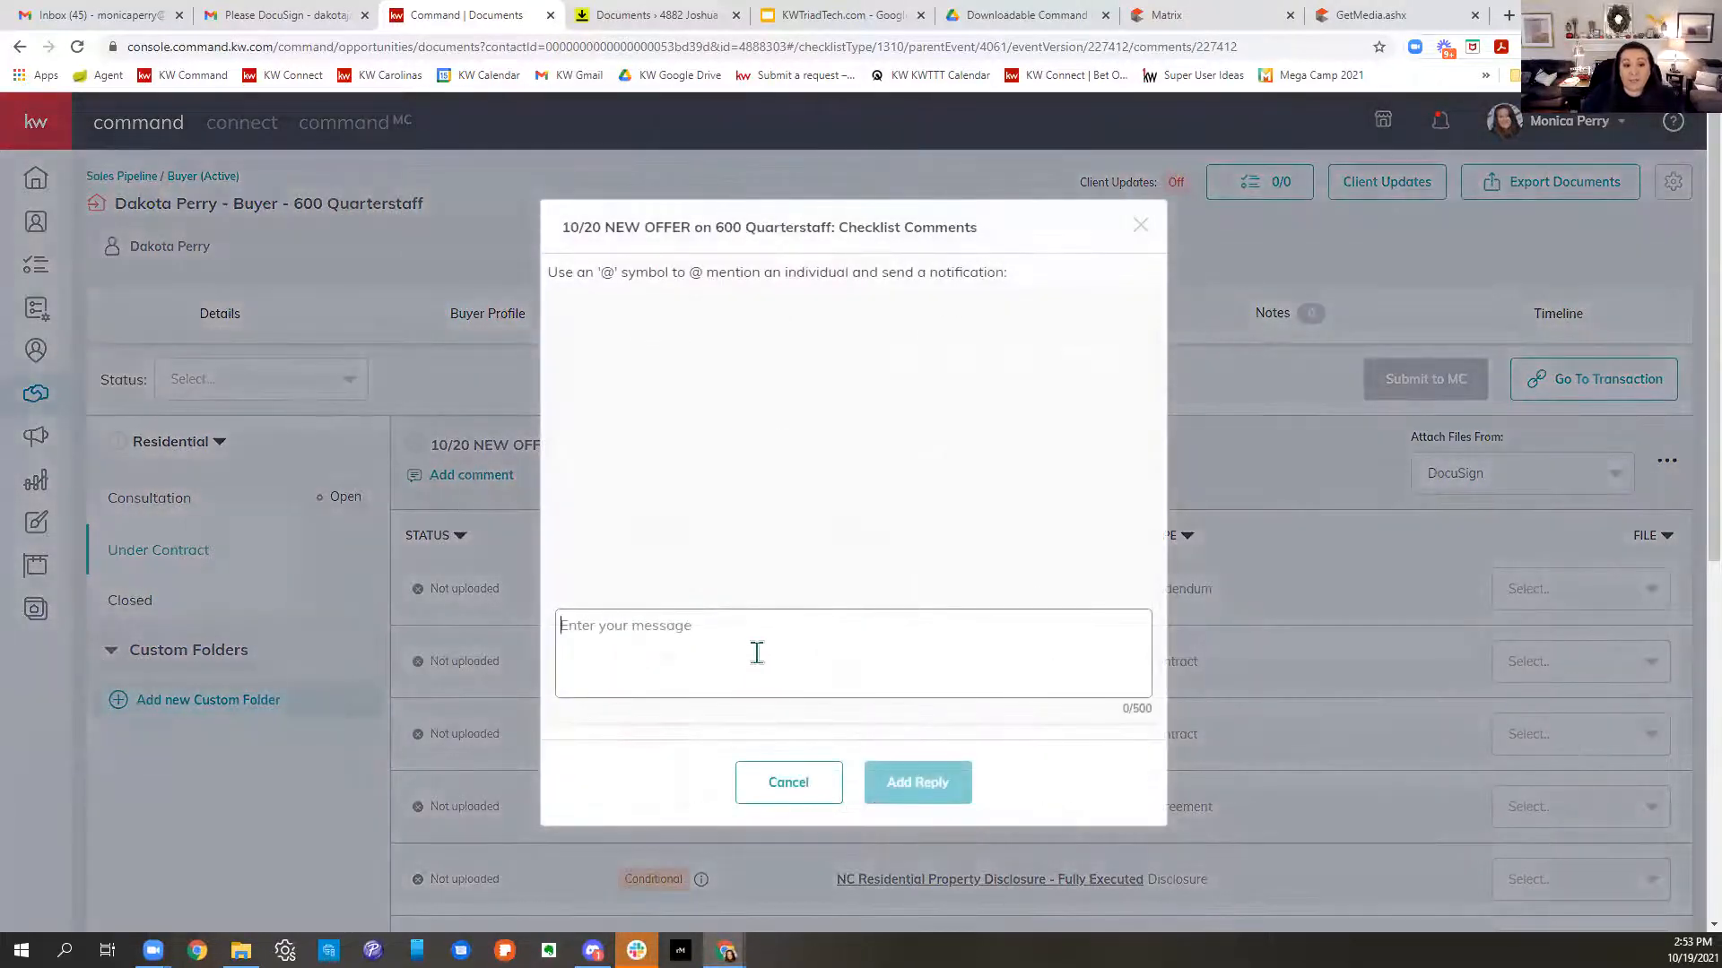
text(@)
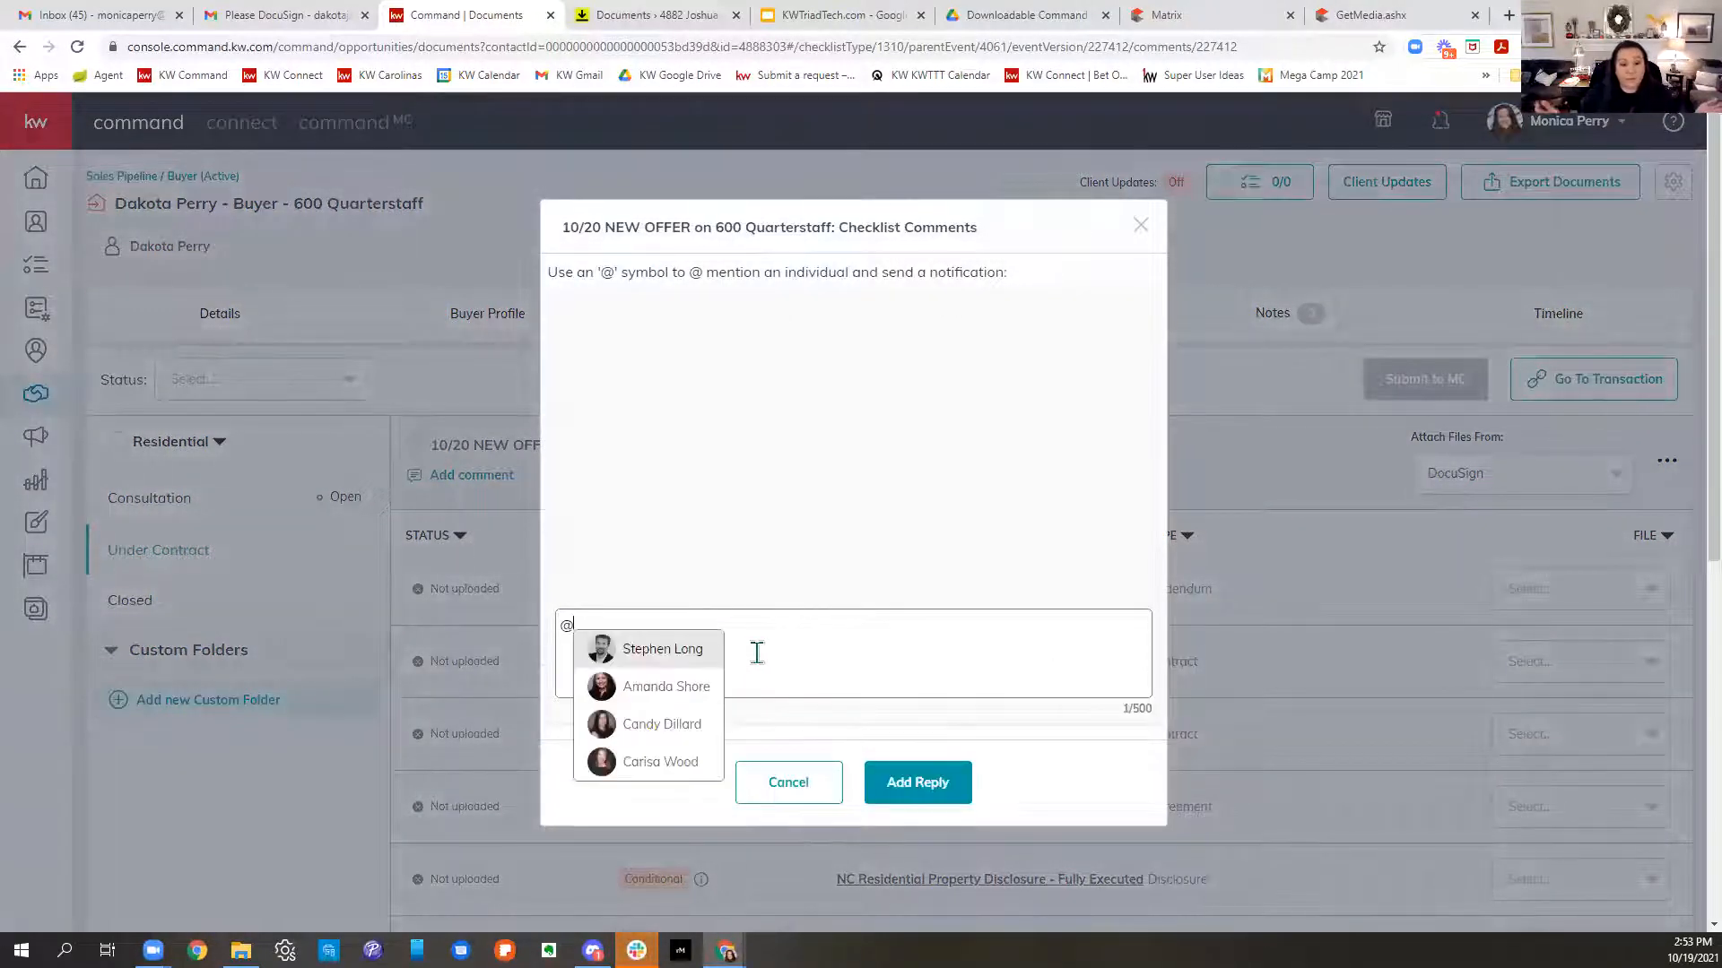
click(693, 653)
text(Hey I just)
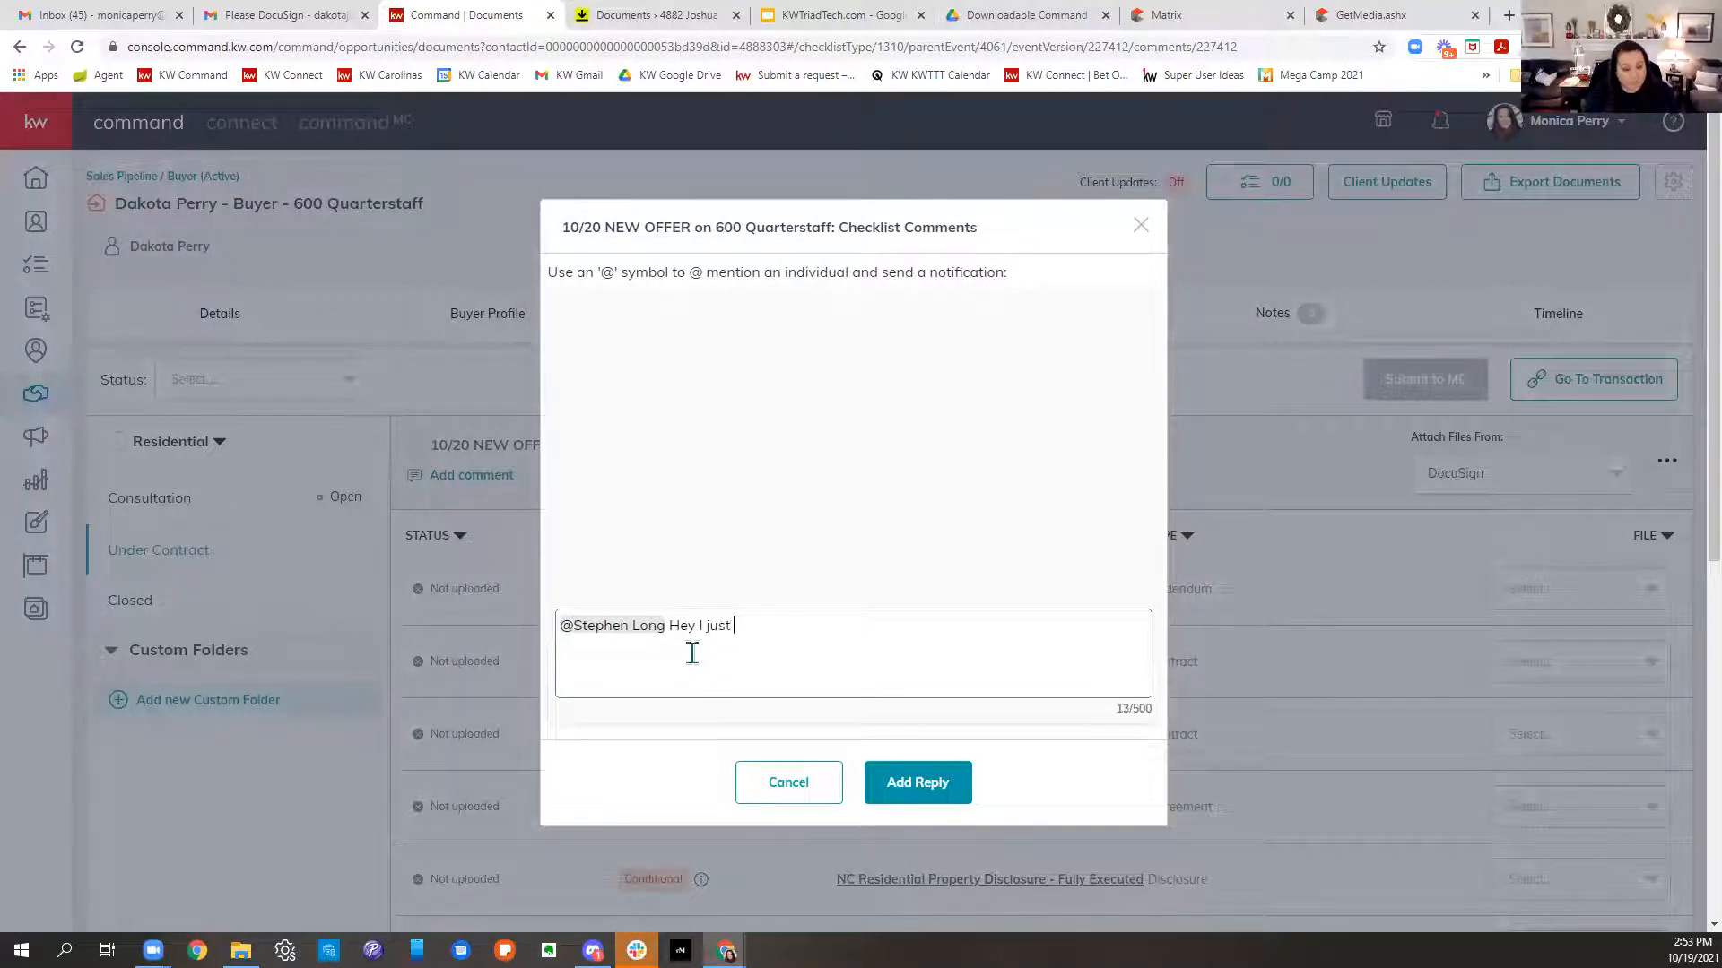
text( a question on BA and want)
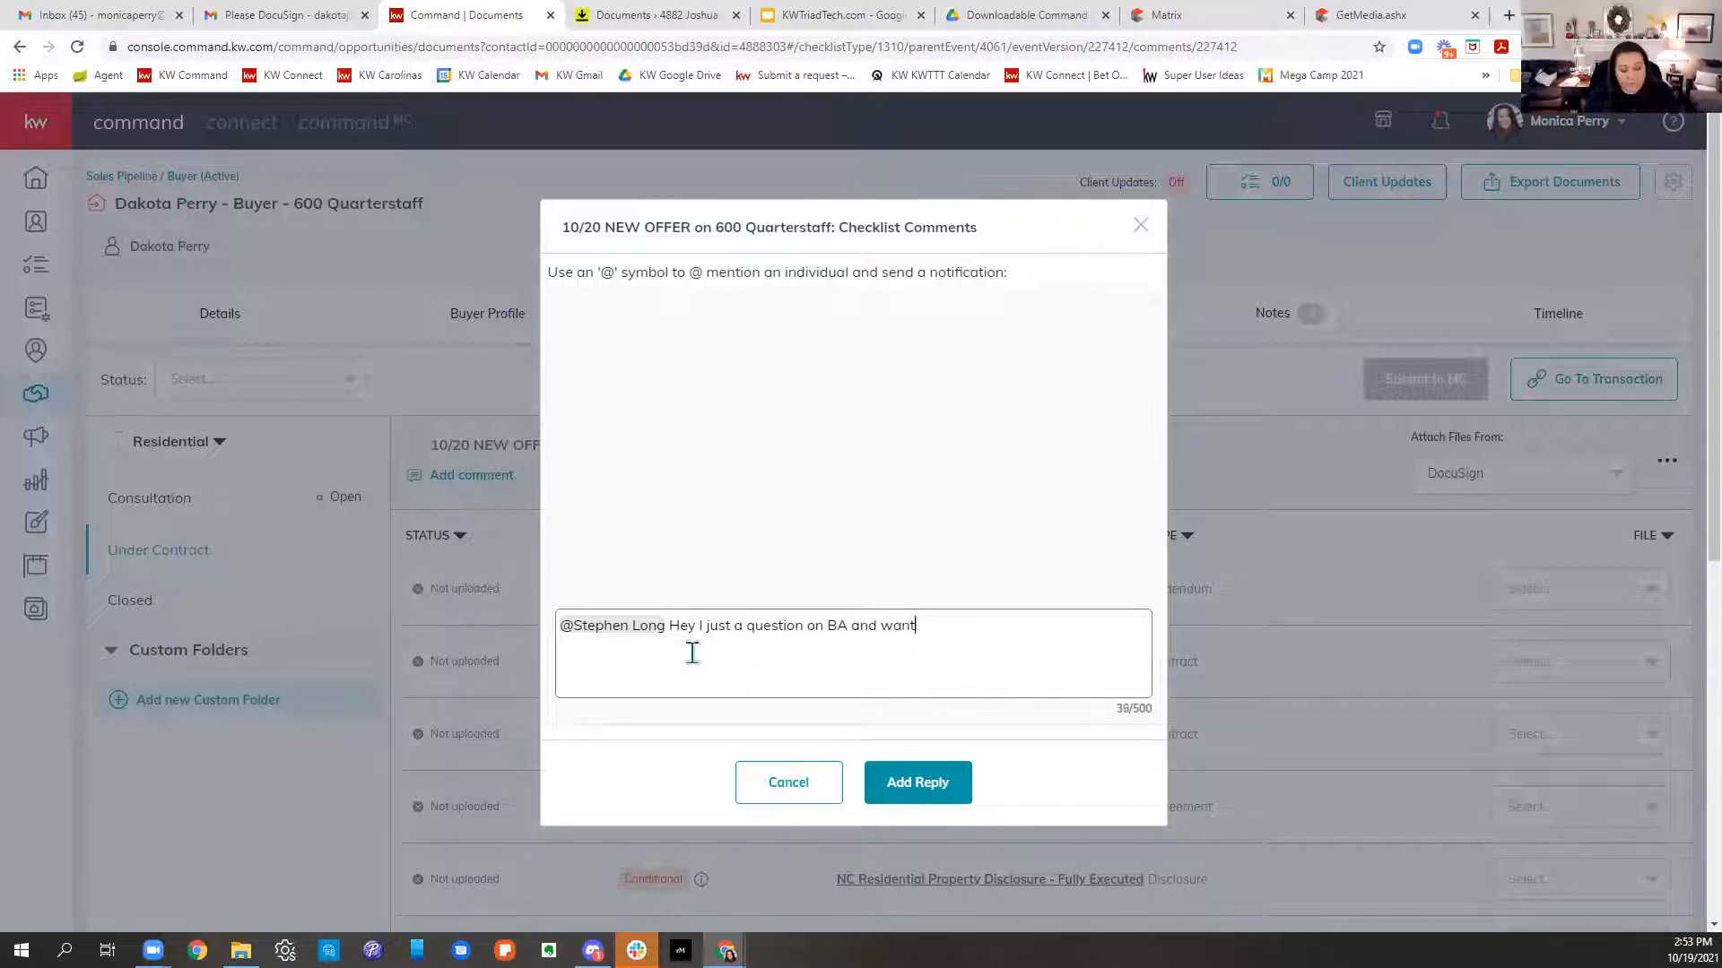
text(ed to make su)
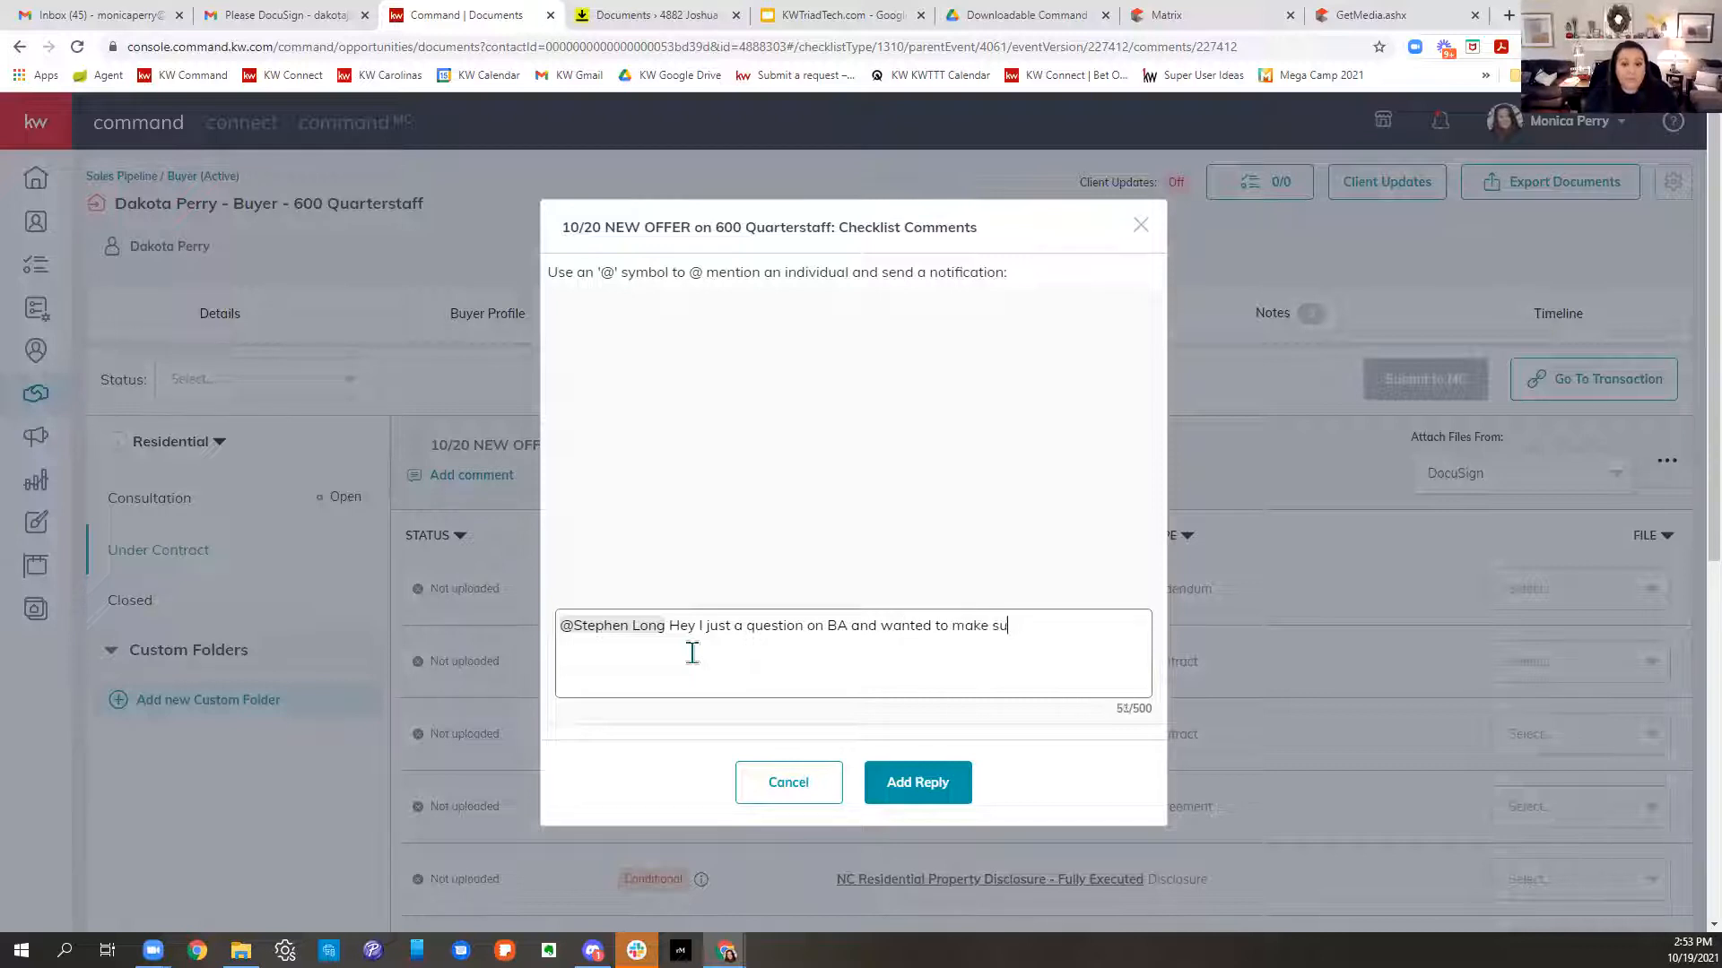
text(re it is filled out correv)
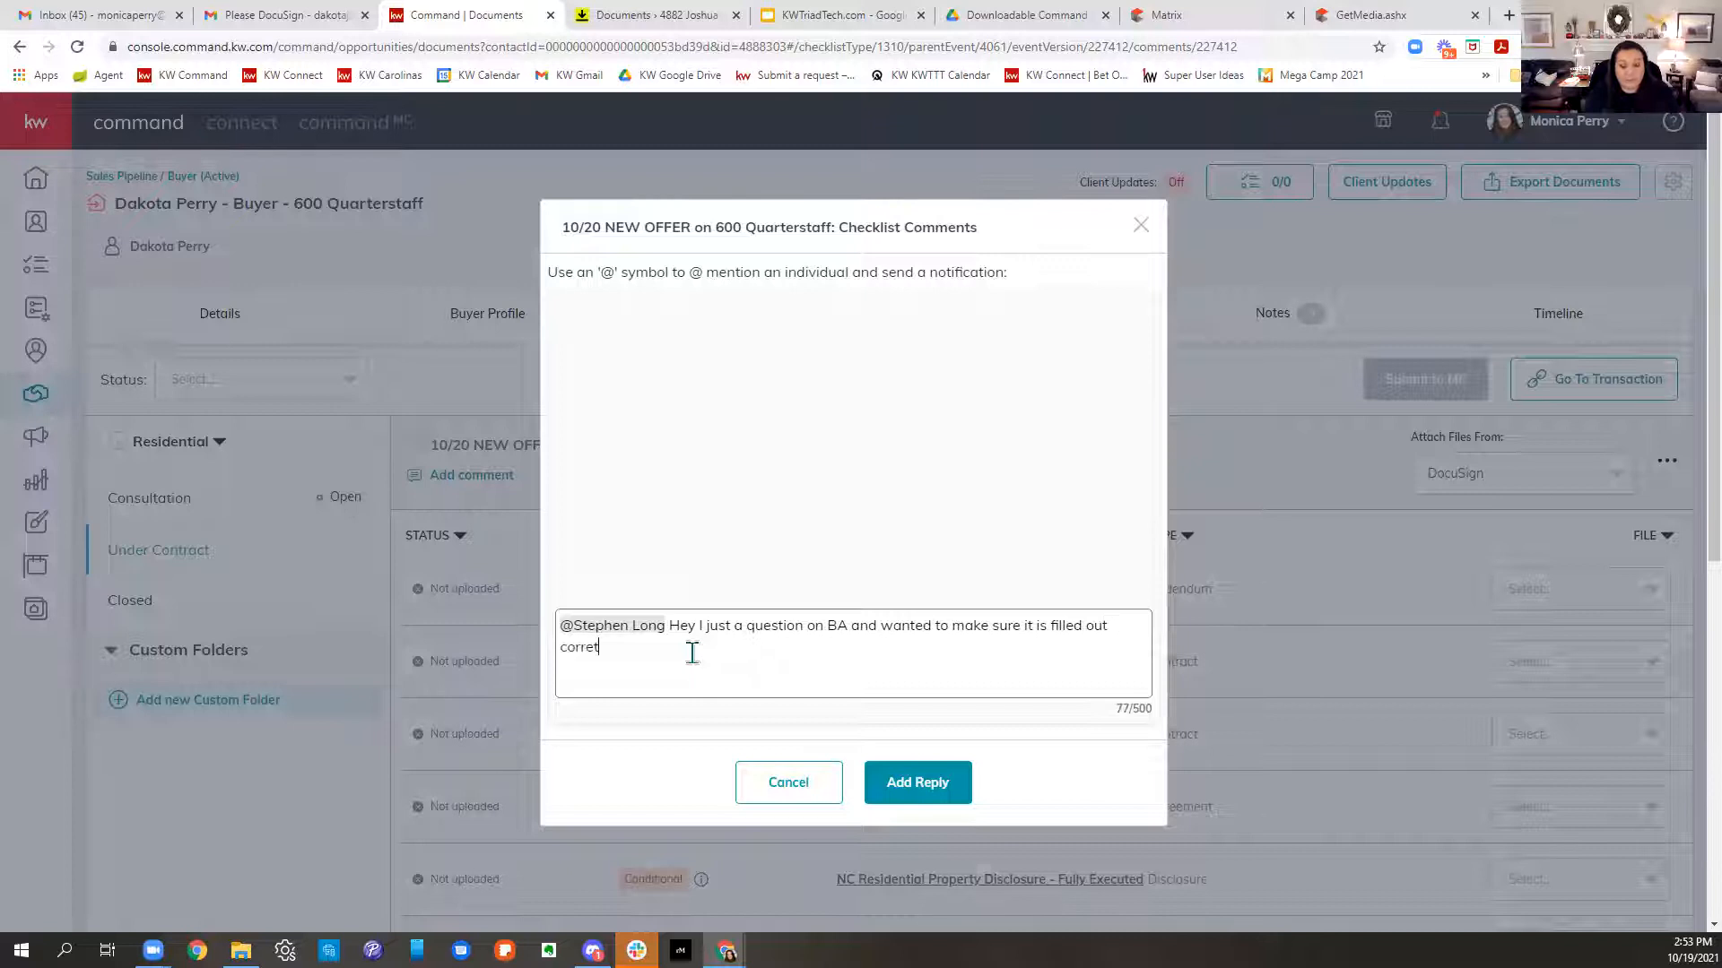
key(BackSpace)
text(ctly please let m know)
key(BackSpace)
key(BackSpace)
key(BackSpace)
key(BackSpace)
text(e know!)
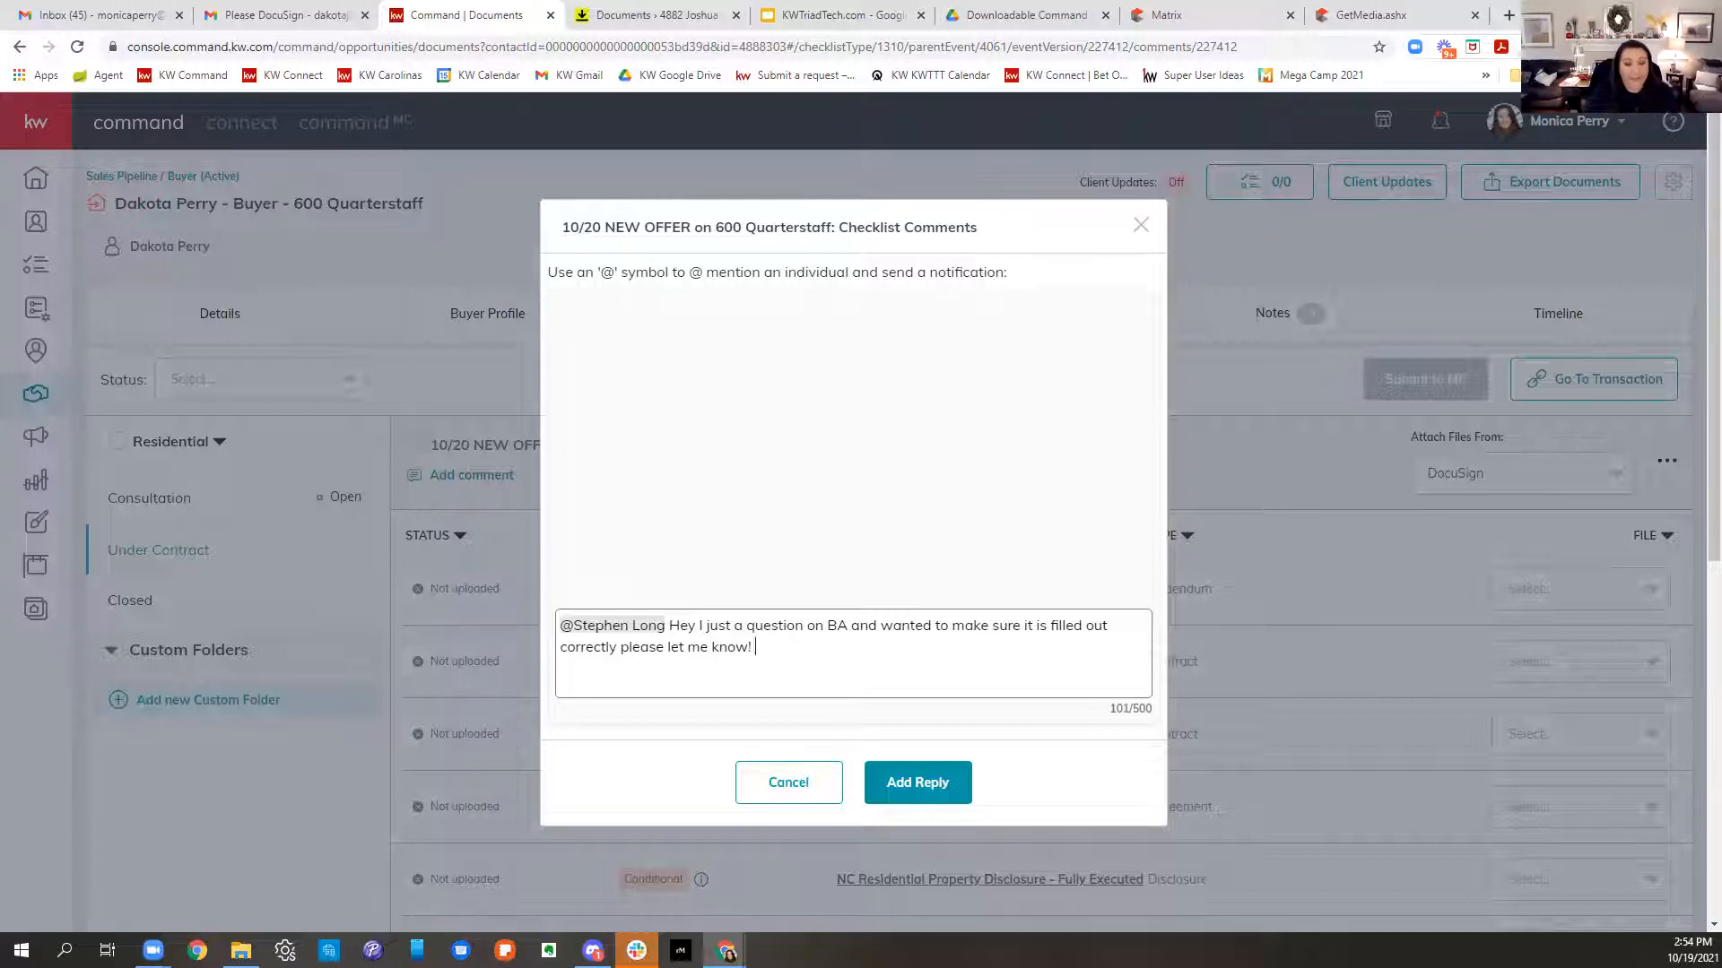
text( @)
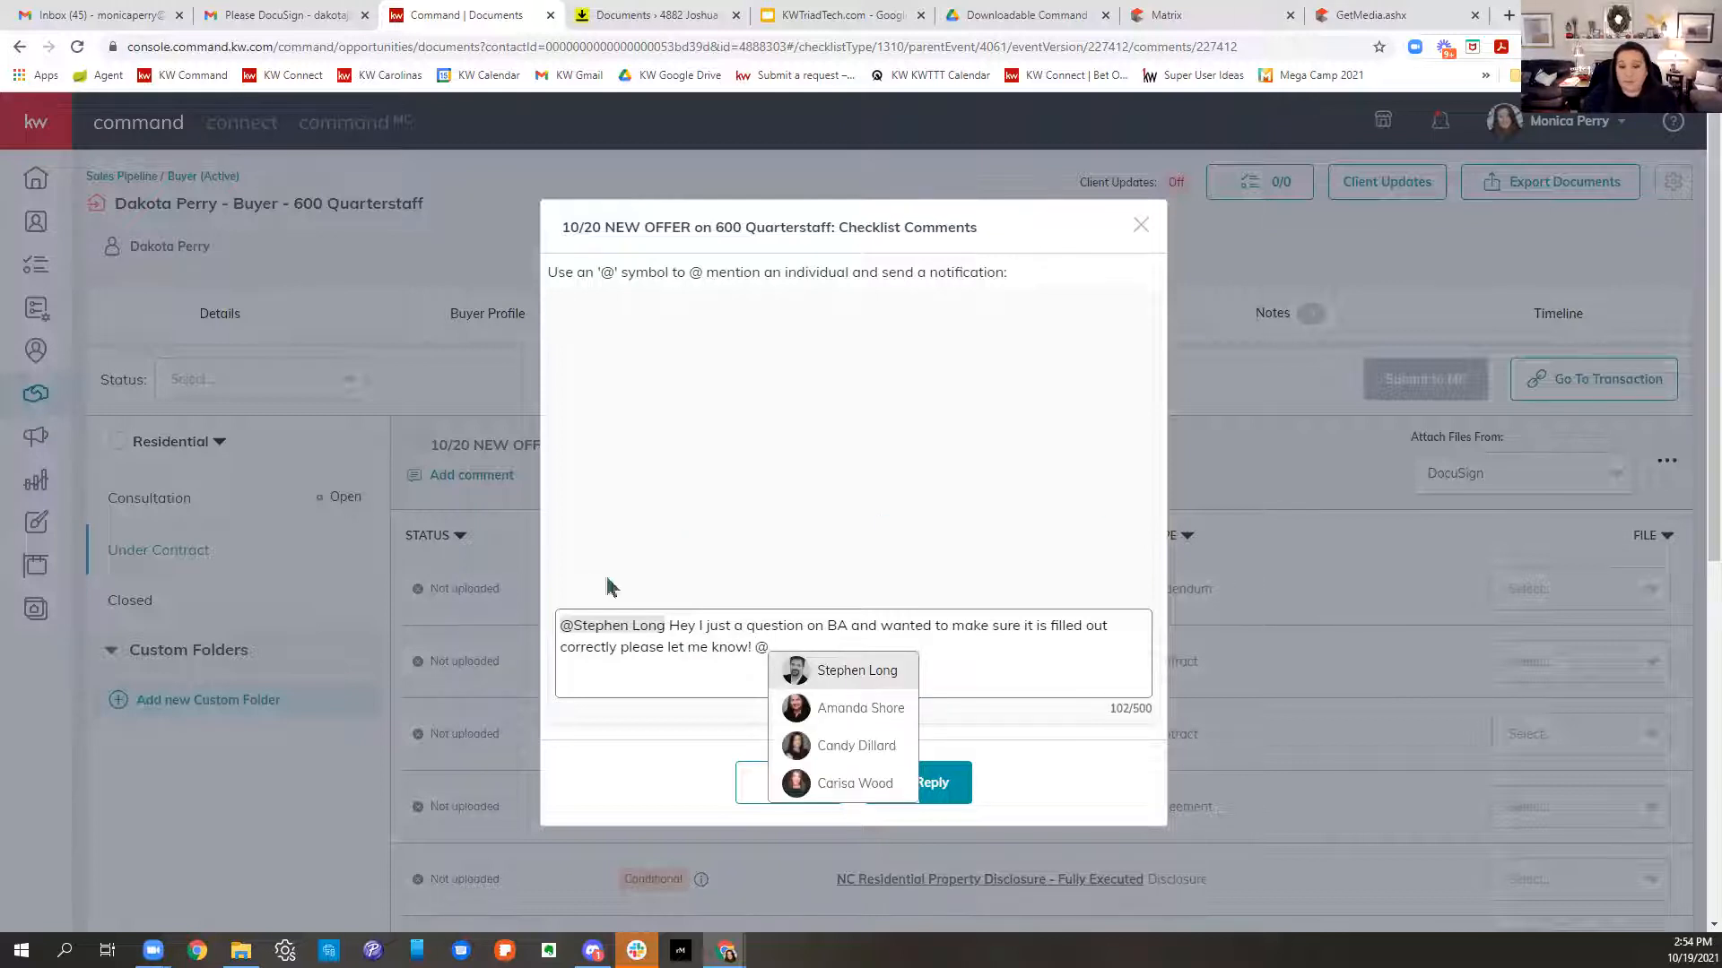
scroll(891, 717, down, 2)
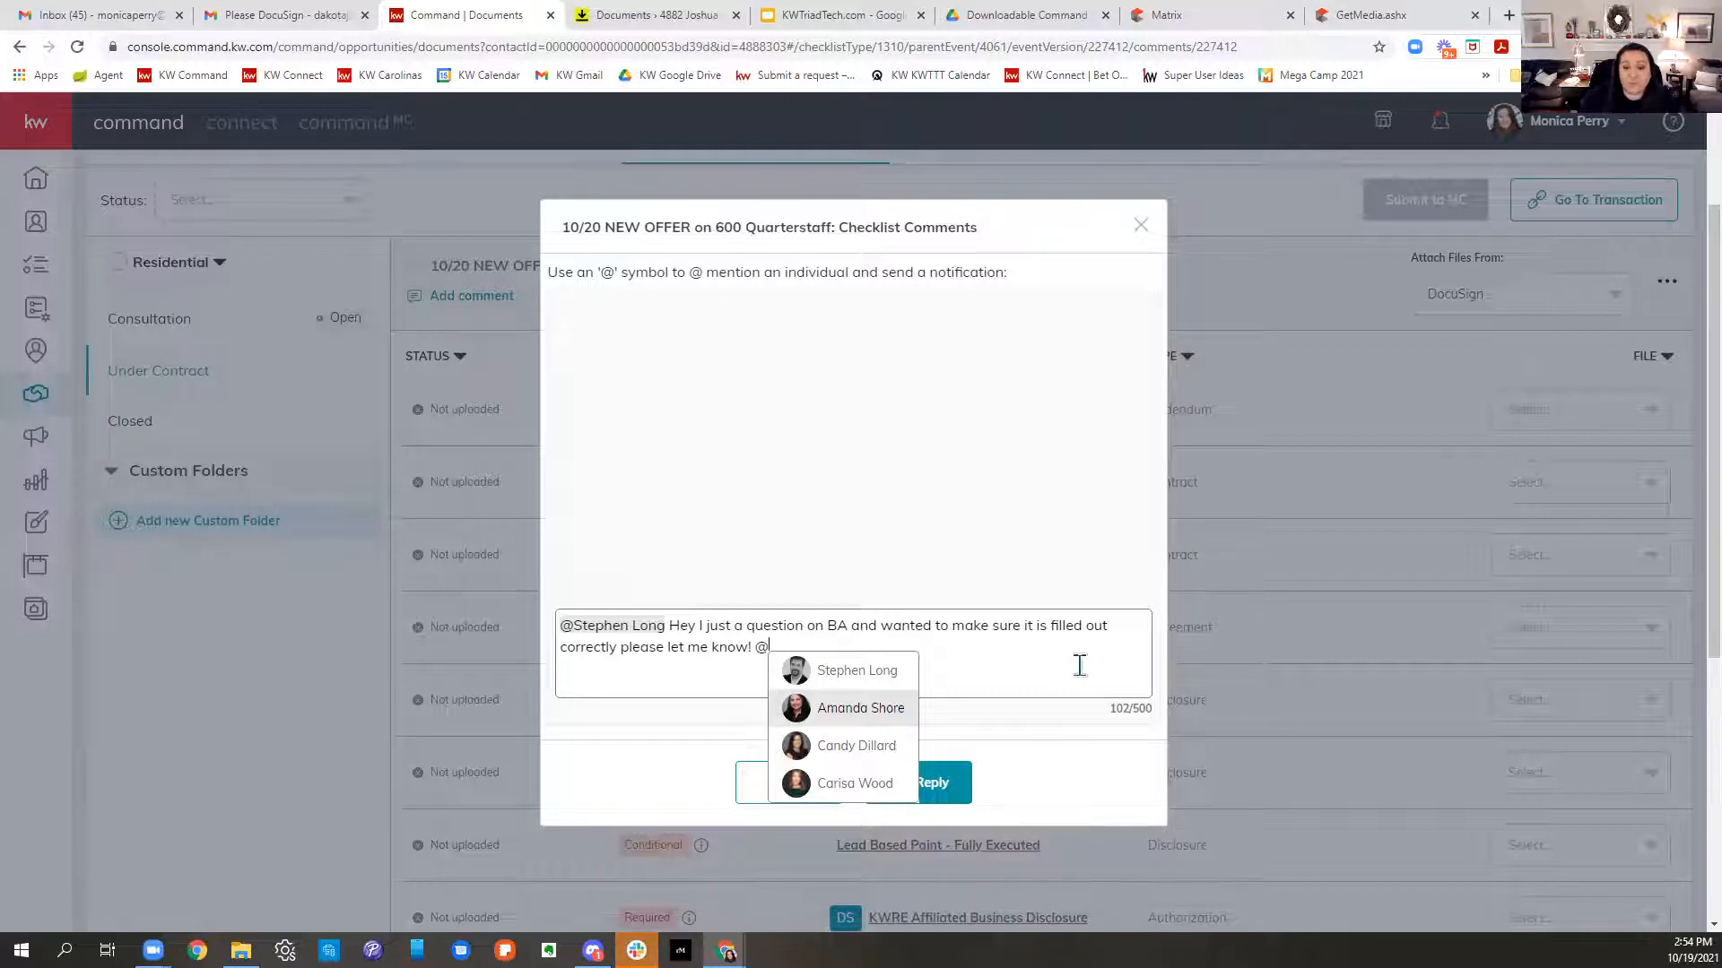
click(799, 462)
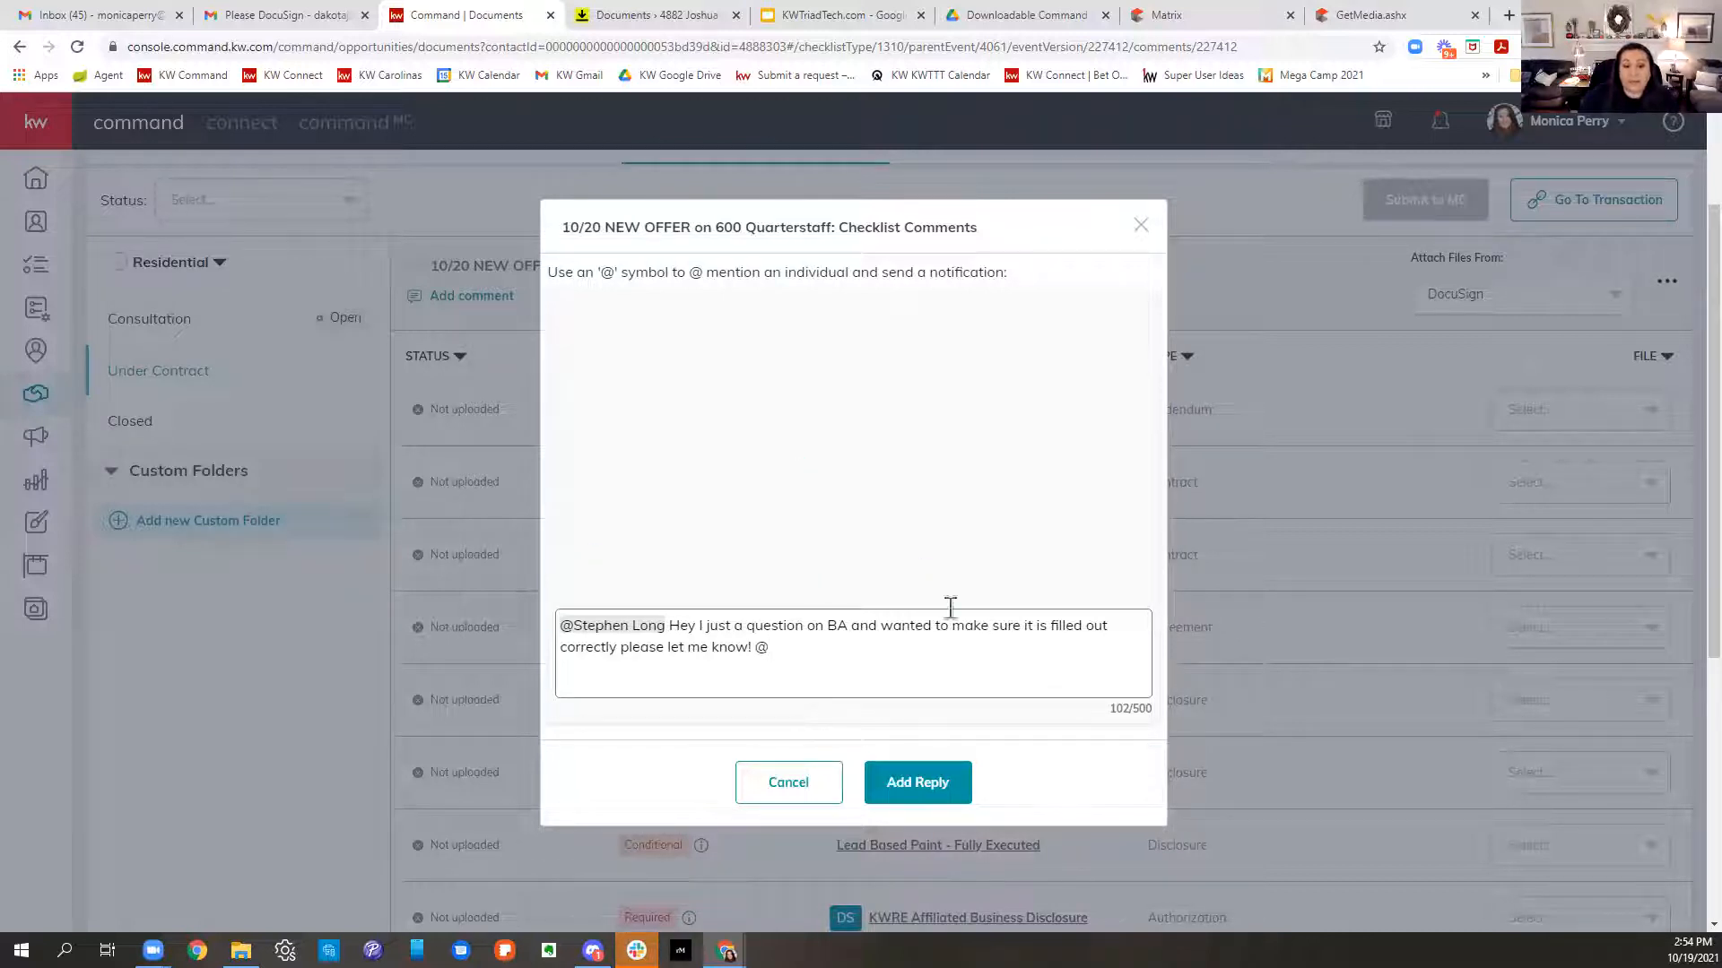
click(812, 783)
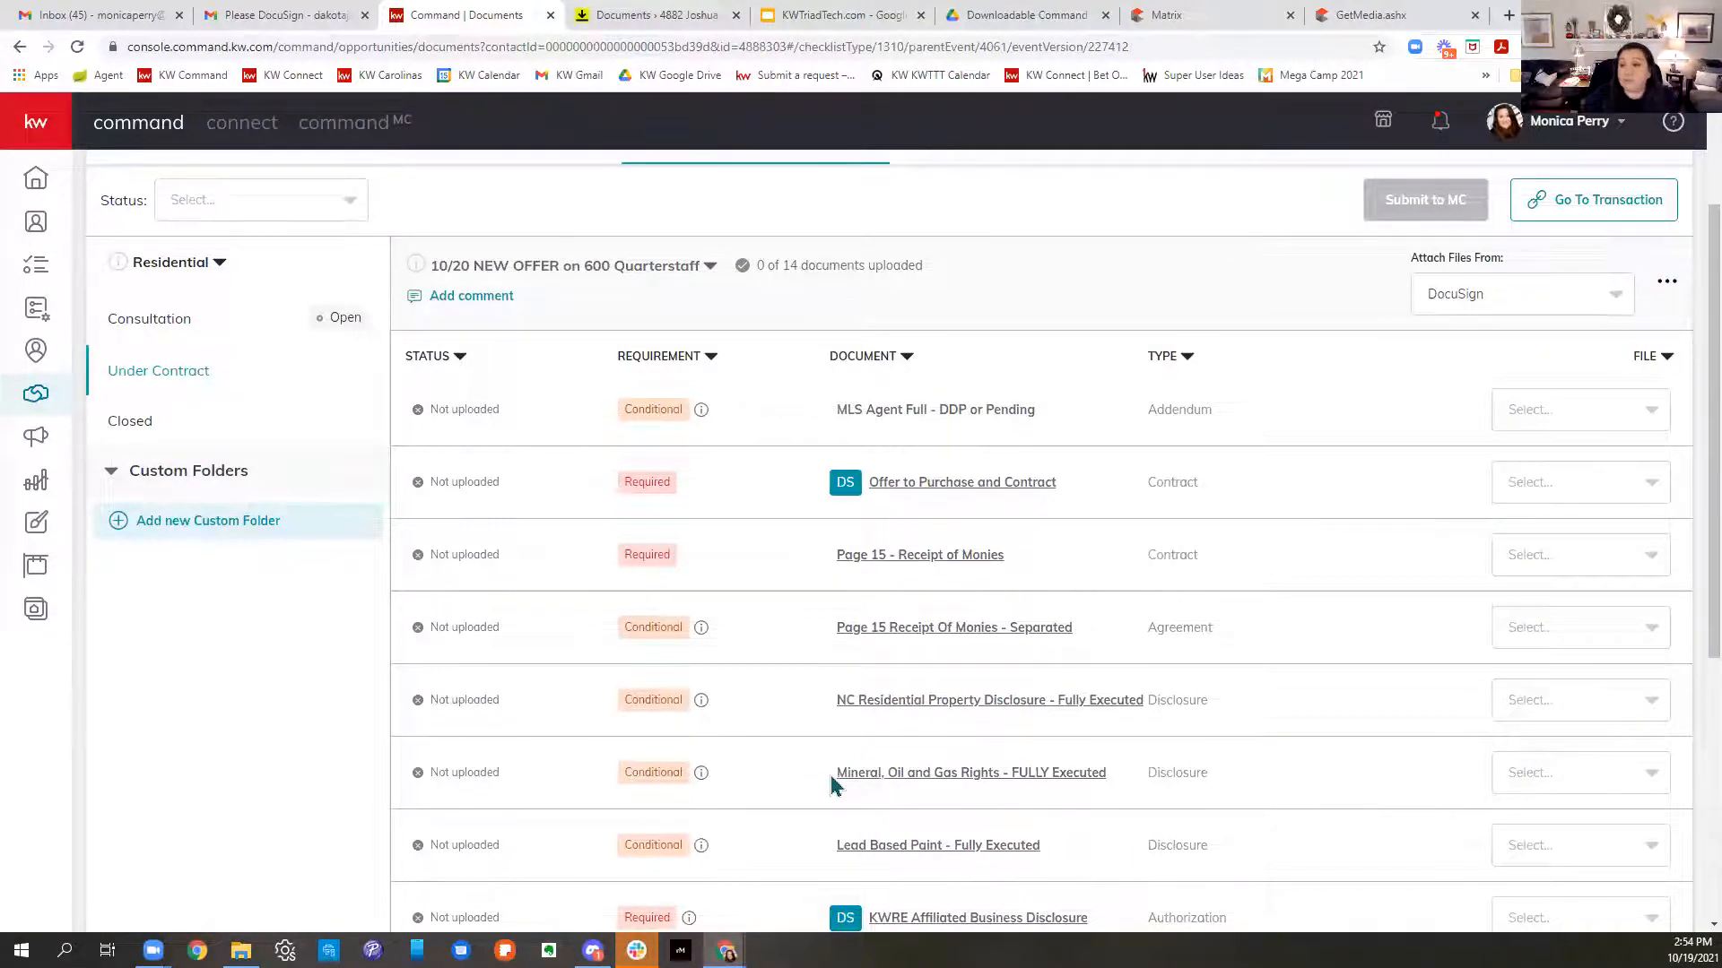
- Scroll to the top of the Documents page and switch to the KWTriadTech.com page
scroll(830, 785, up, 2)
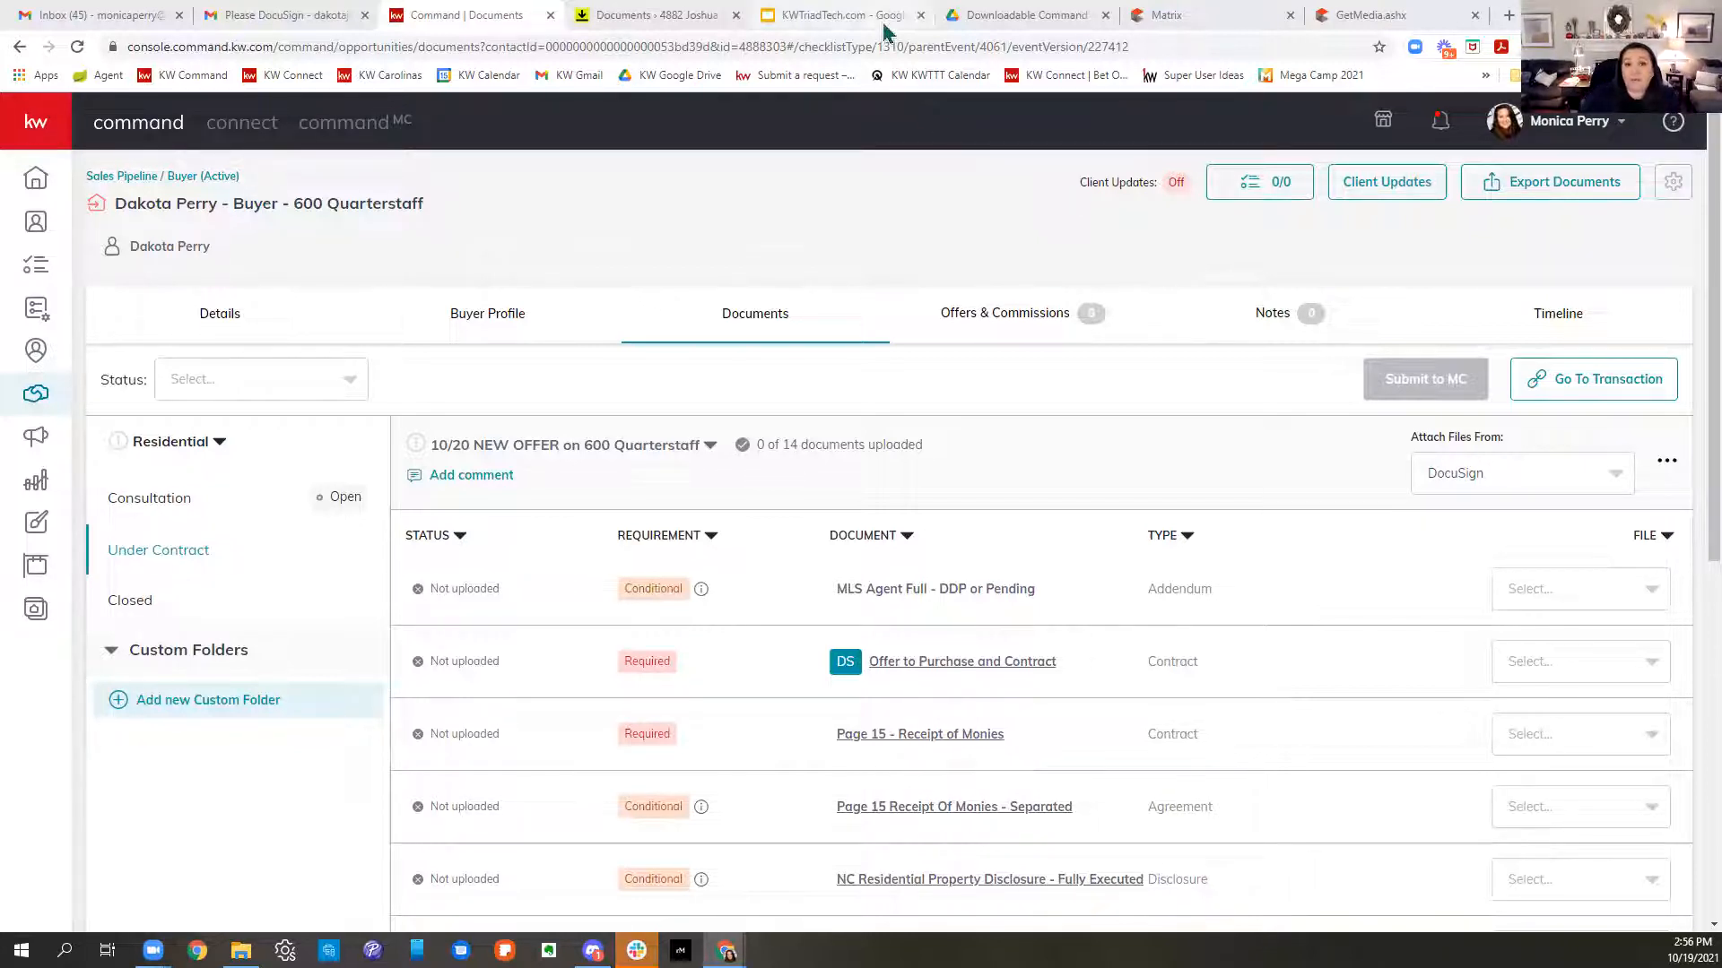
click(841, 15)
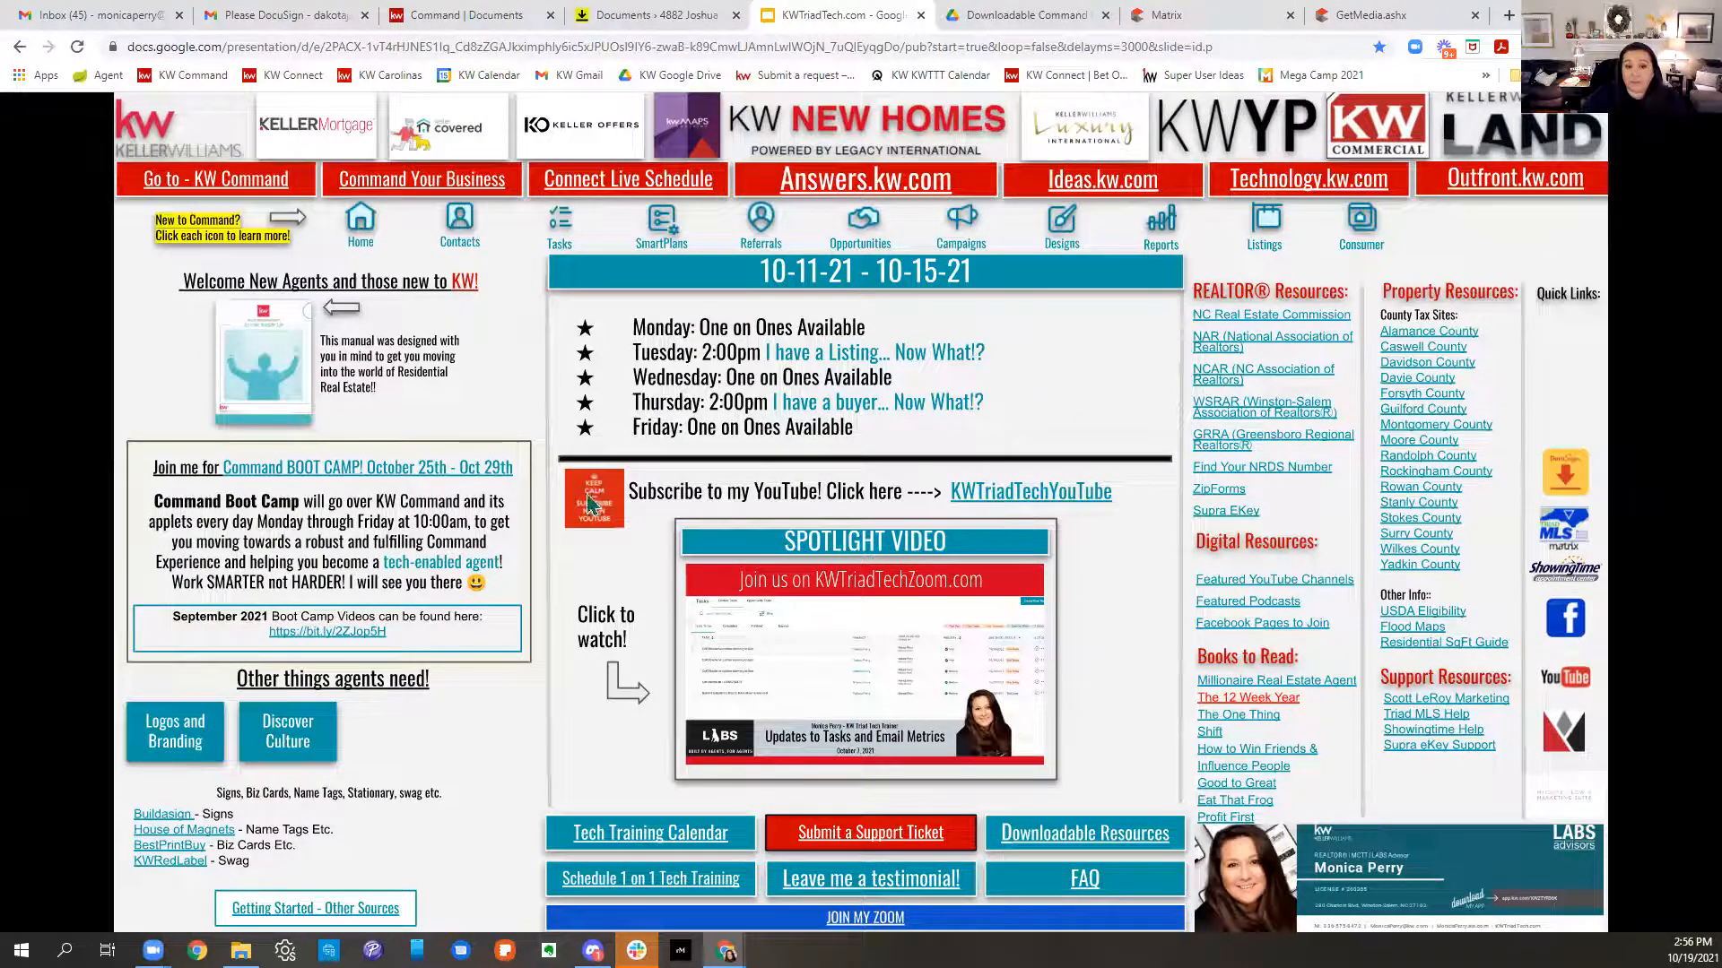
- Visit the KWTriadTechYouTube channel, then open the Downloadable Command Resources for Associates Drive folder
click(1049, 499)
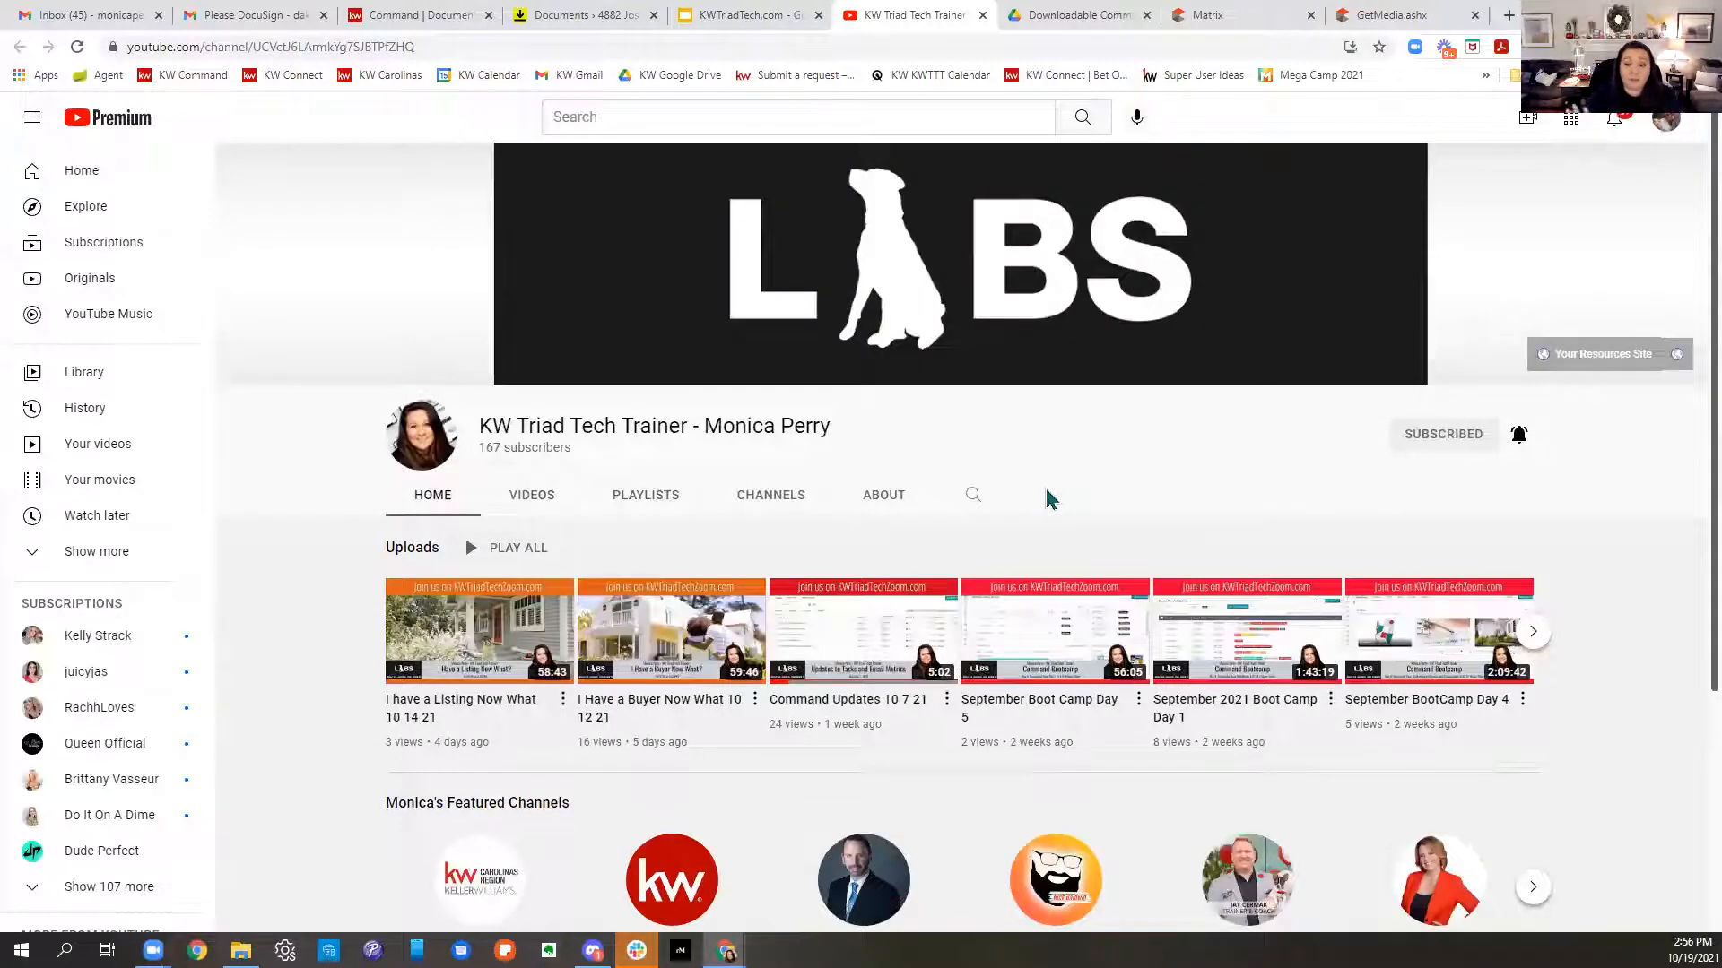
click(751, 19)
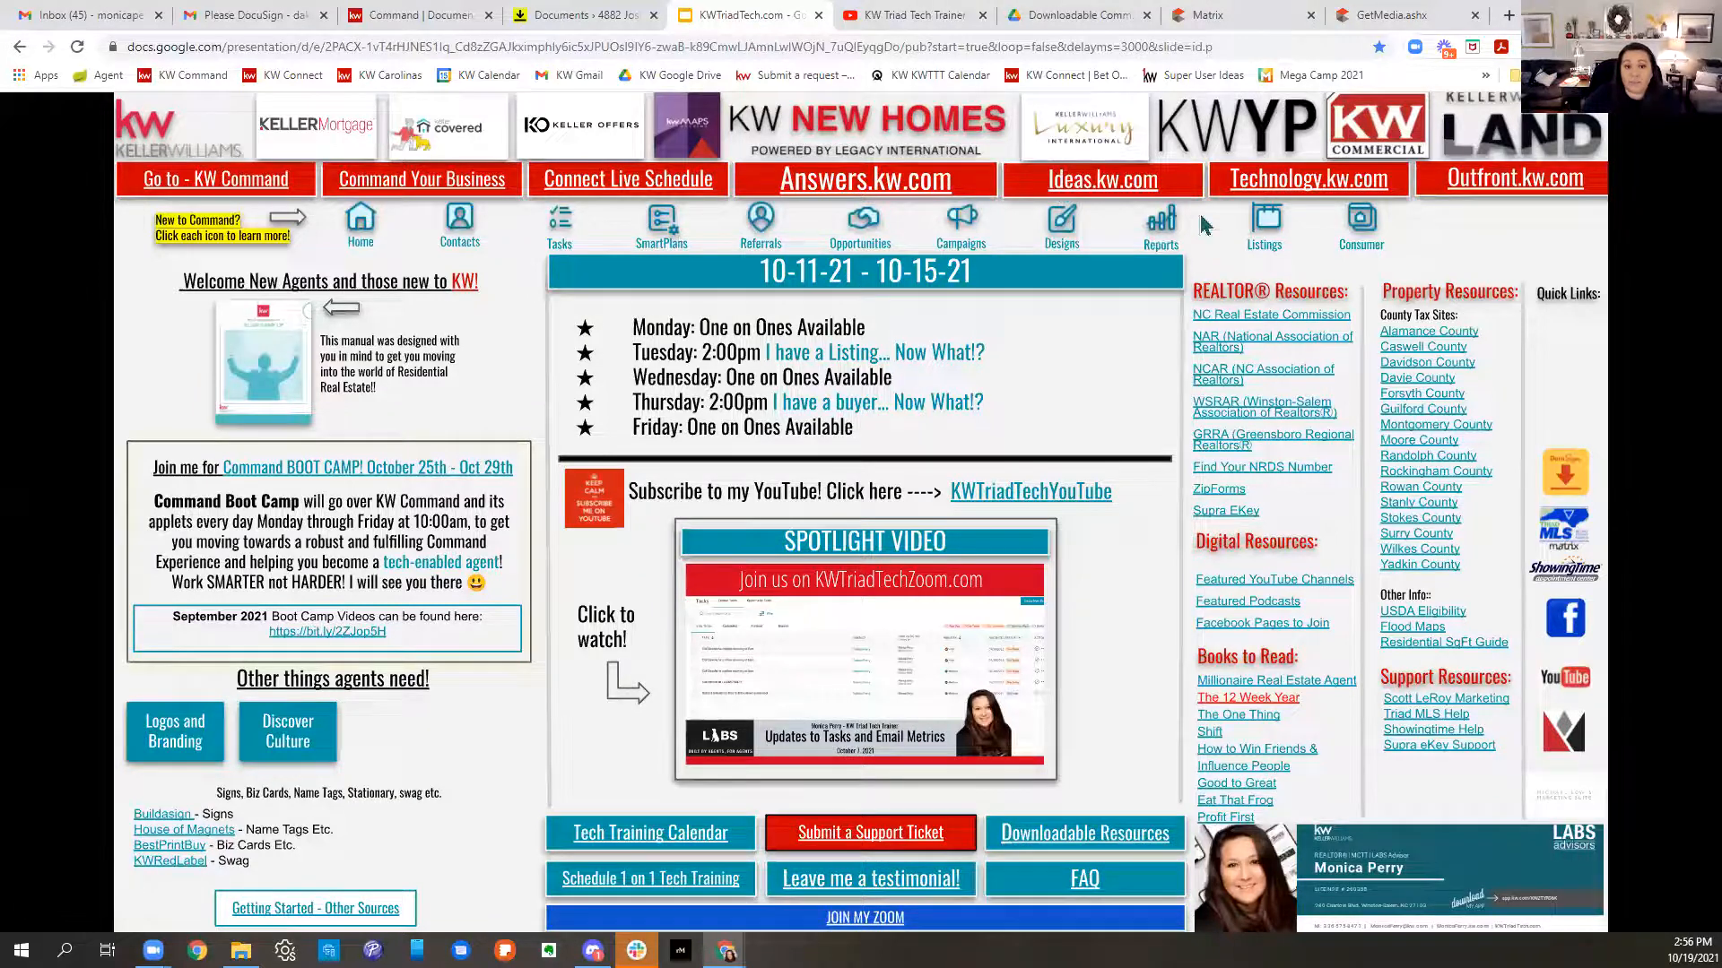
click(937, 14)
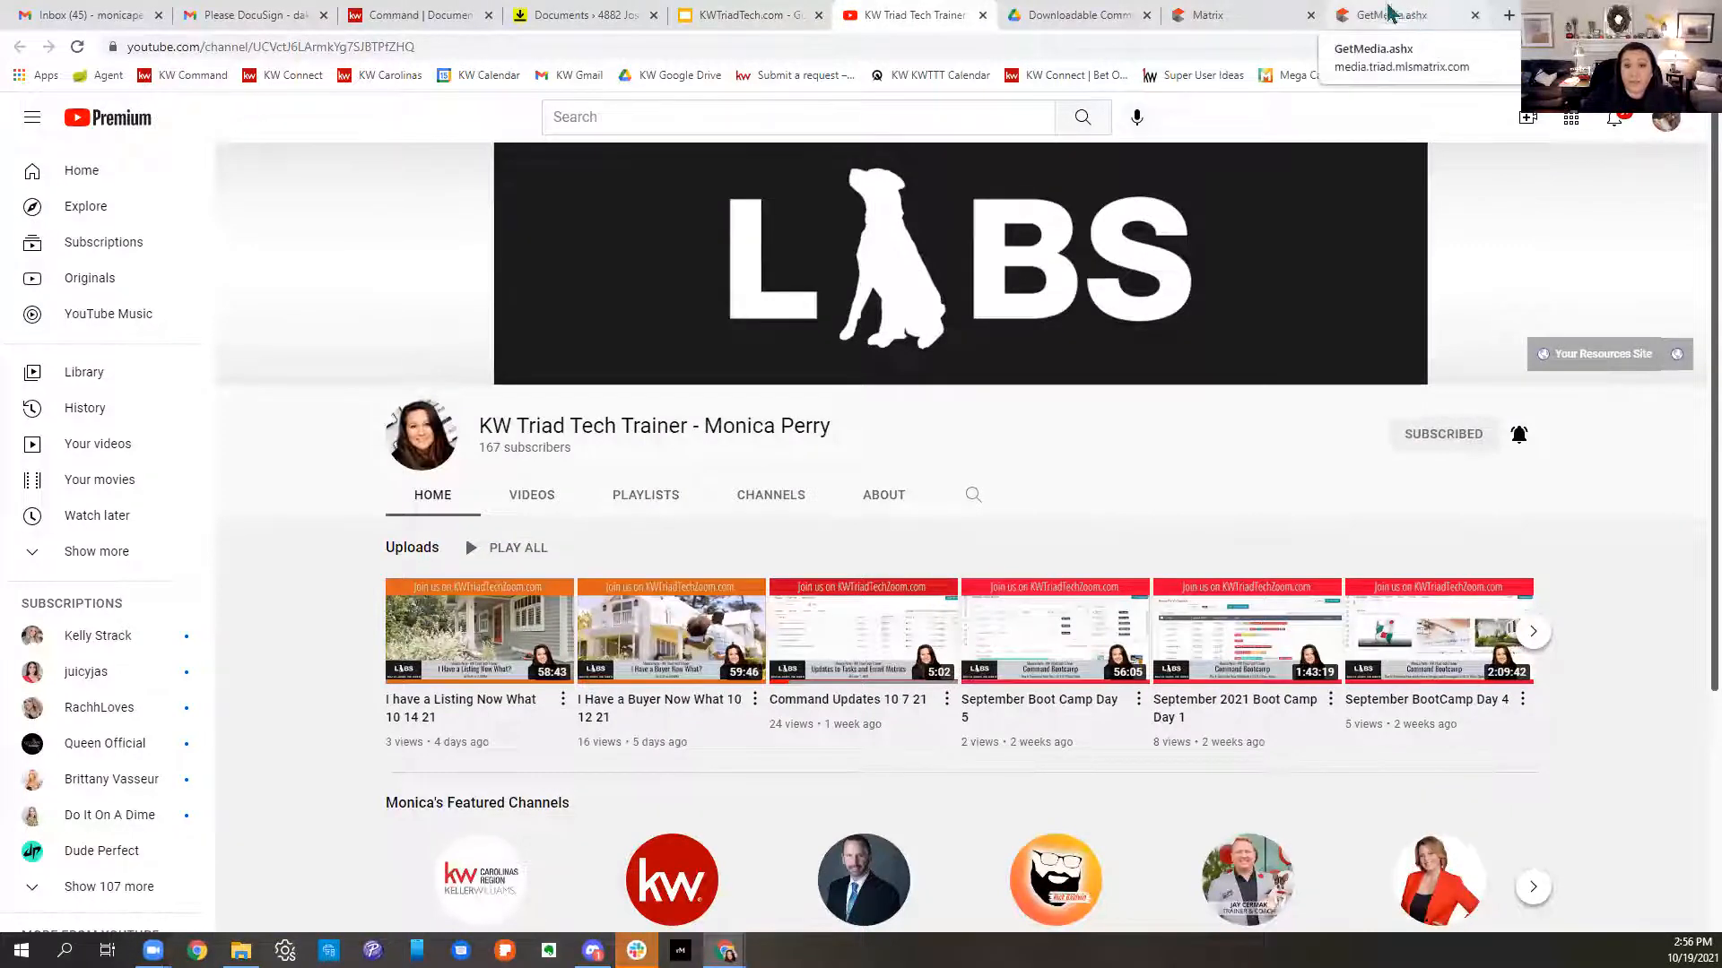
click(1103, 14)
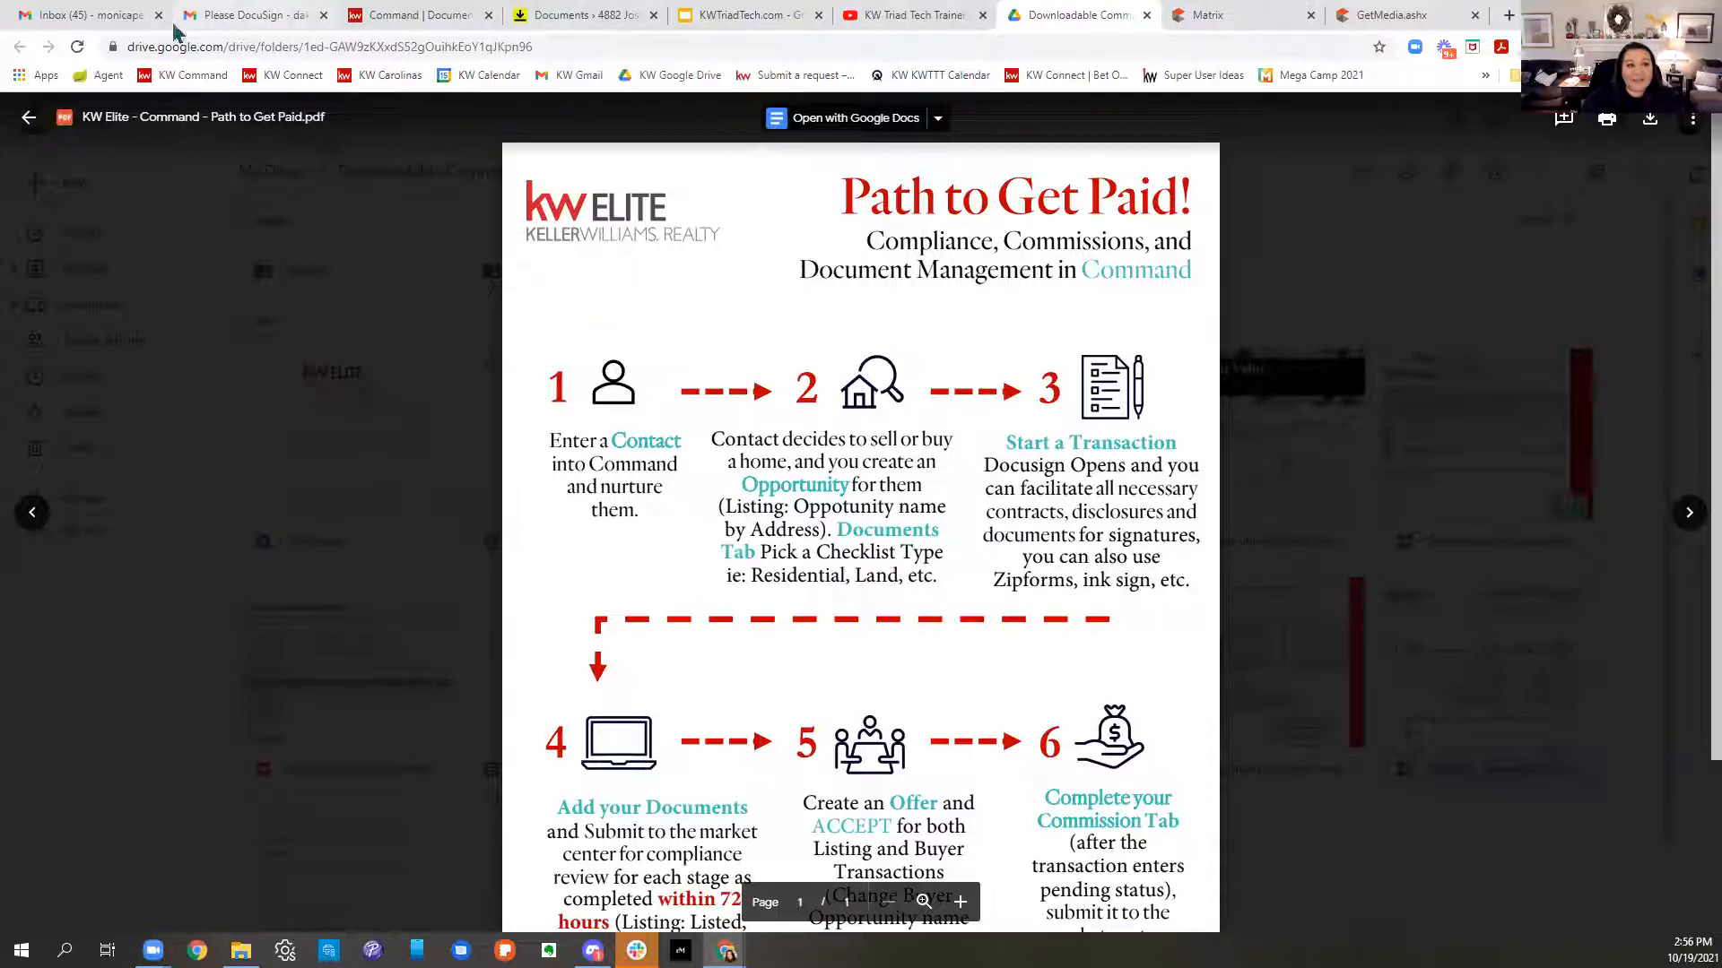
click(29, 116)
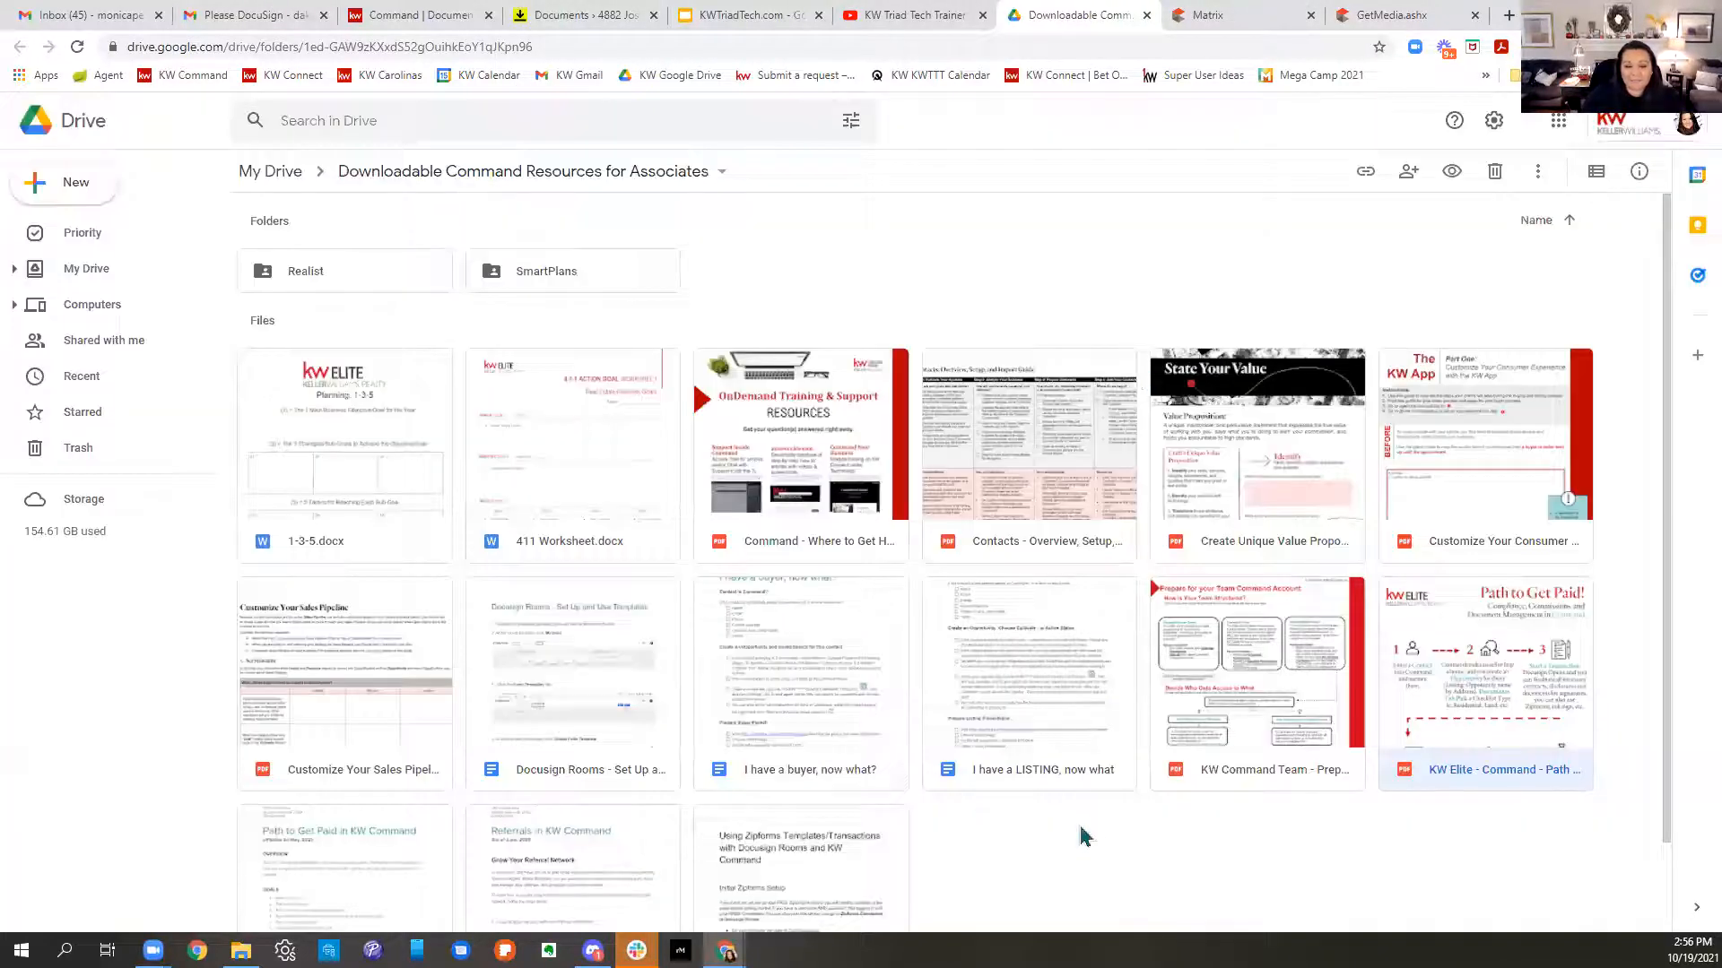